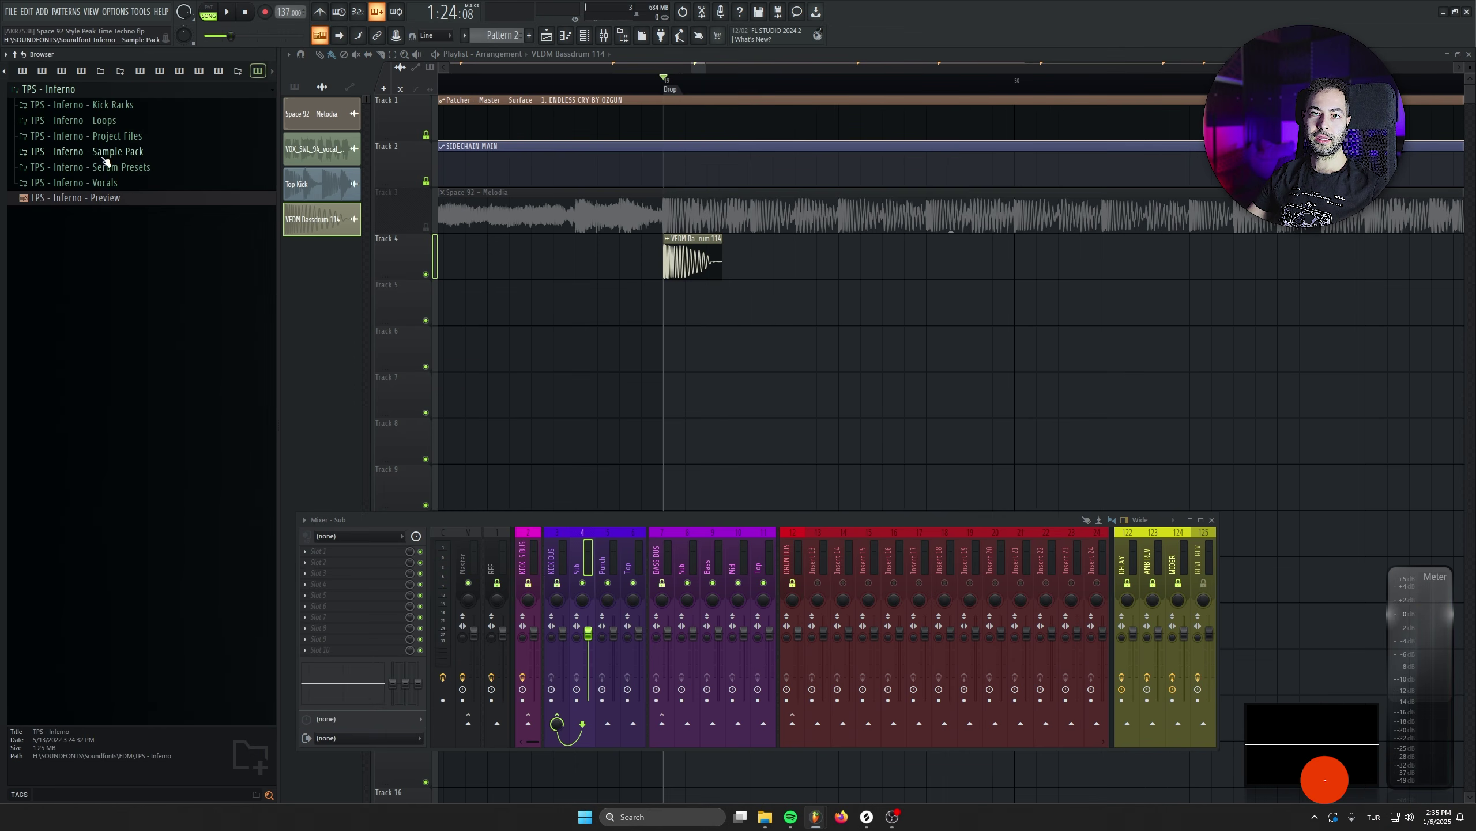
Audition kicks in the TPS - Inferno sample pack and place Kick 06 on Track 5 at the Drop marker
left_click(105, 154)
left_click(57, 214)
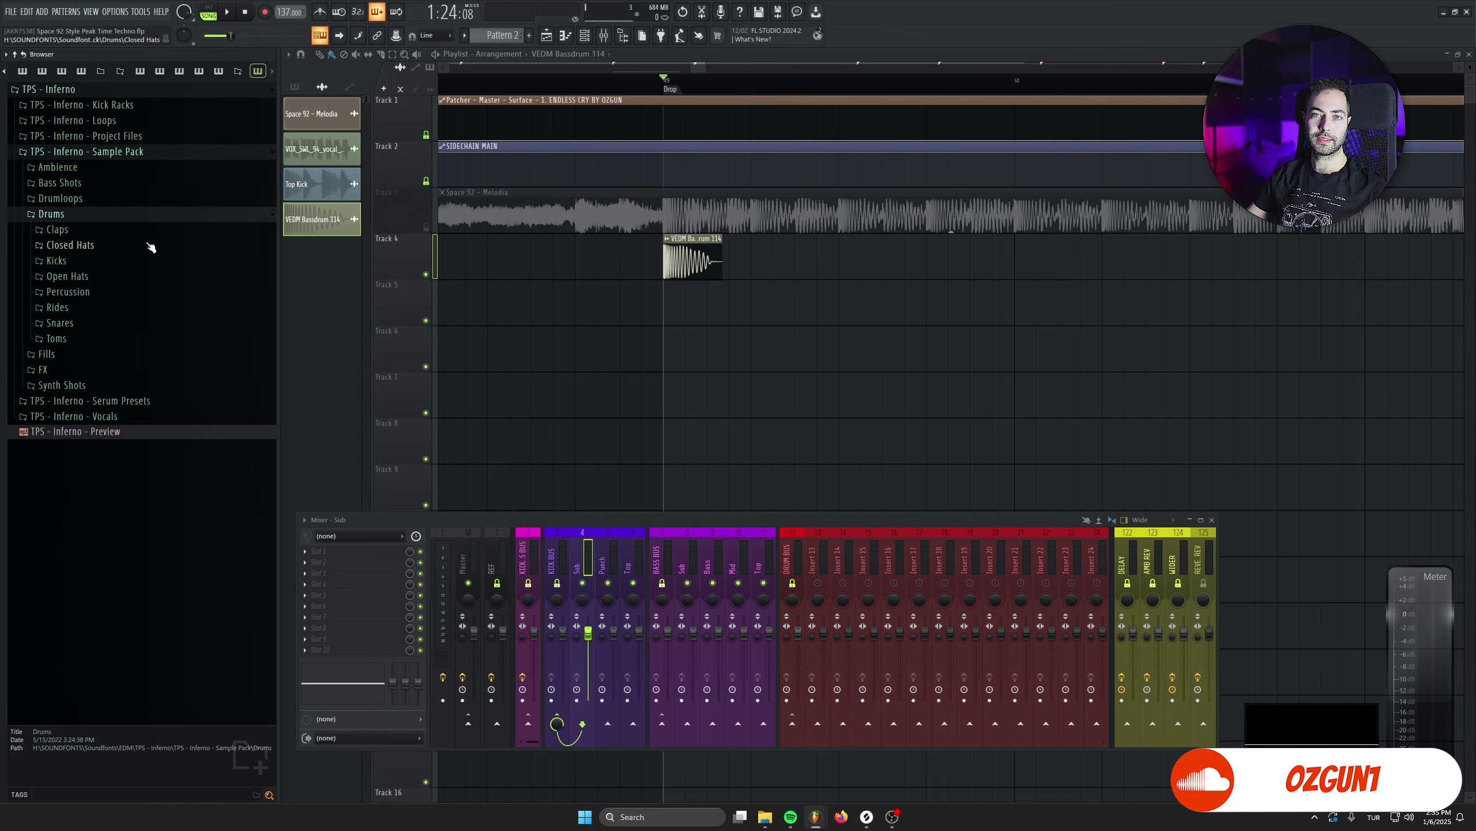
left_click(79, 262)
left_click(105, 276)
left_click(109, 305)
left_click(112, 321)
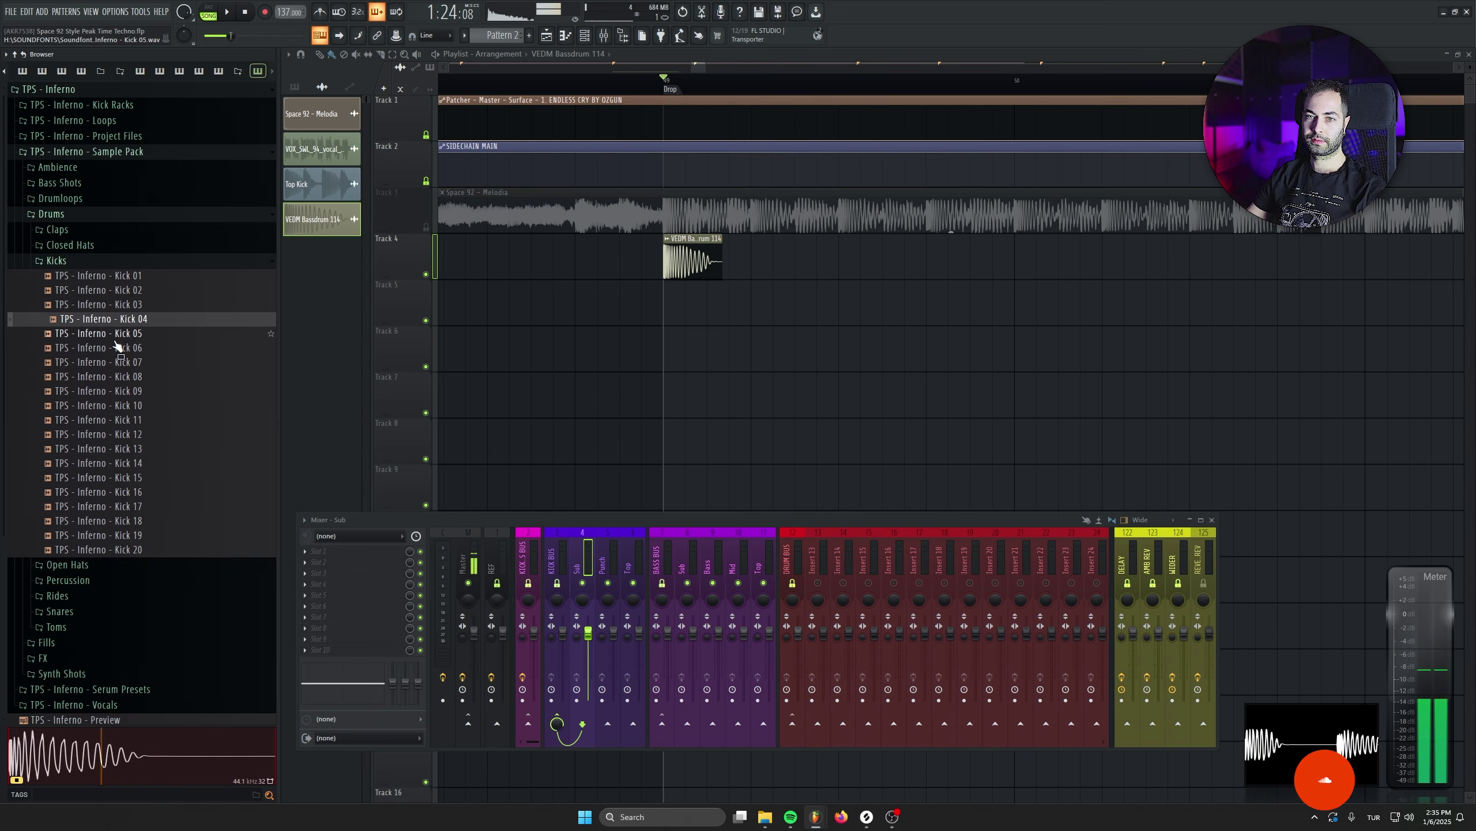
left_click(115, 335)
left_click(116, 350)
mouse_move(379, 356)
left_mouse_down()
mouse_move(727, 341)
mouse_move(687, 296)
left_mouse_up()
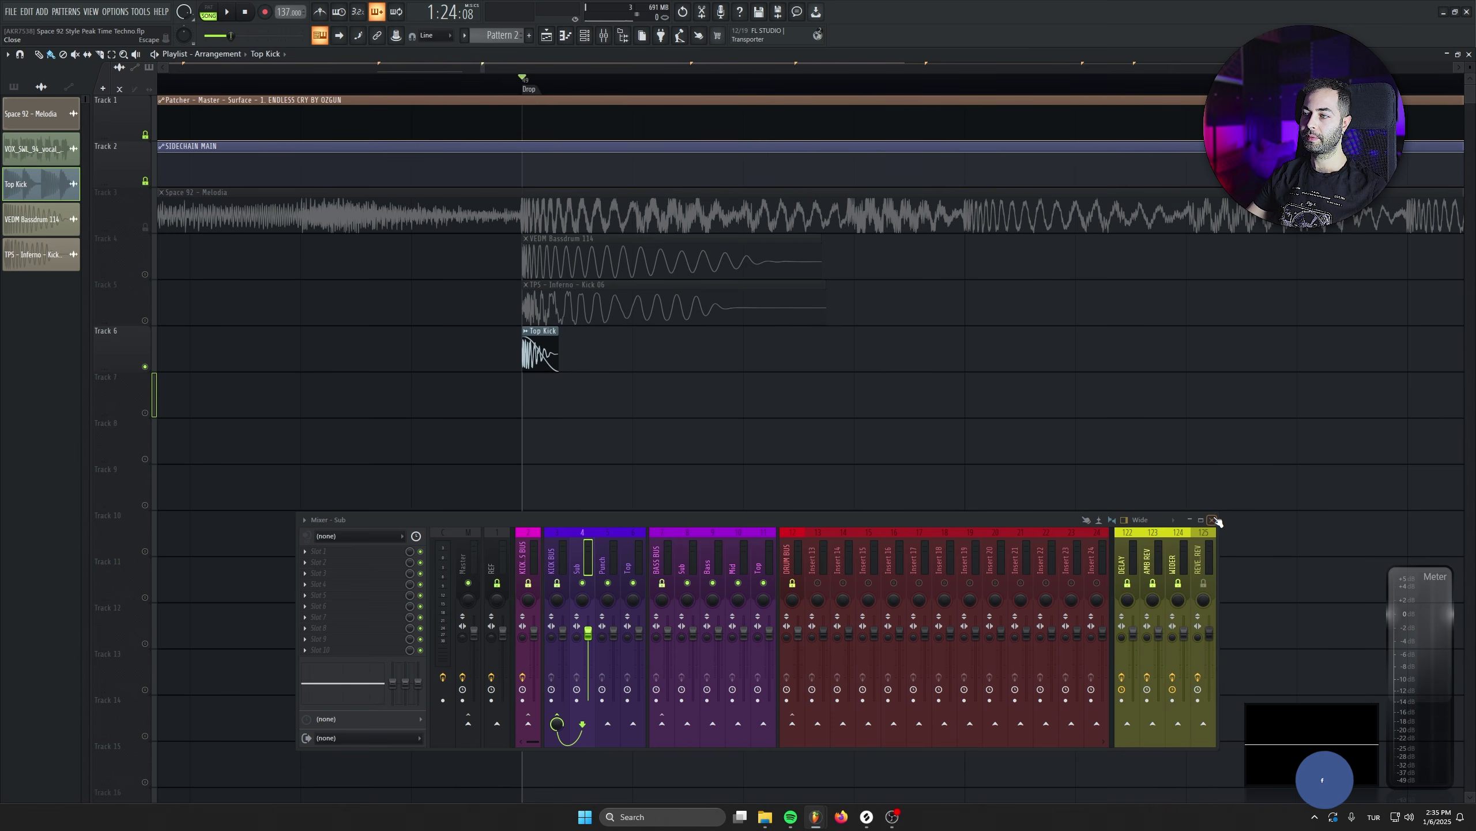
Set a one-beat loop from the Drop marker and play the Top Kick clip on Track 6
key("space")
key("space")
left_click_drag(523, 79, 965, 79)
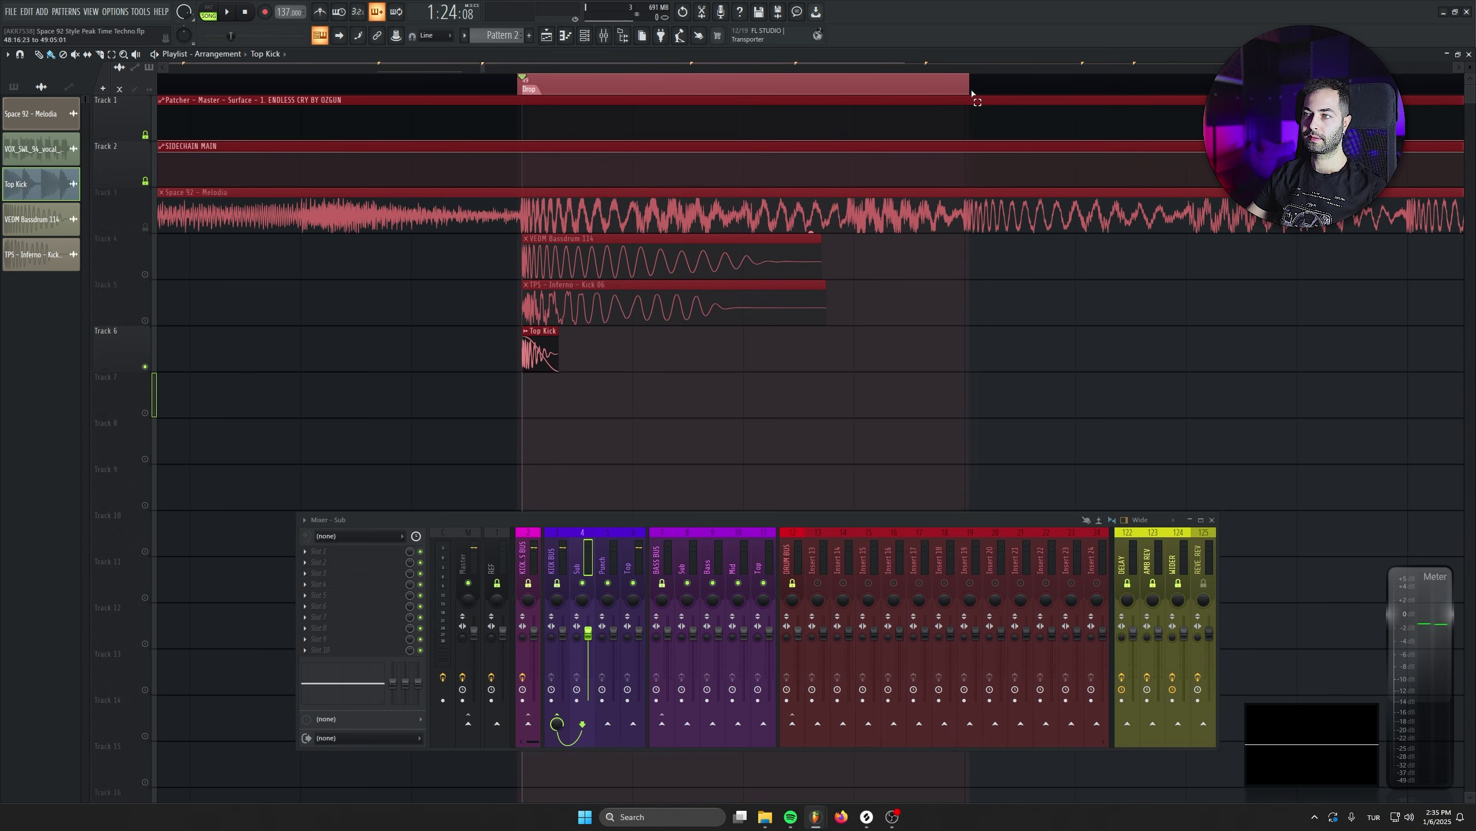
key("space")
Lengthen the Top Kick clip slightly and play it again, clearing the clip selection
left_click_drag(557, 353, 576, 353)
key("space")
left_click_drag(520, 92, 525, 91)
key("space")
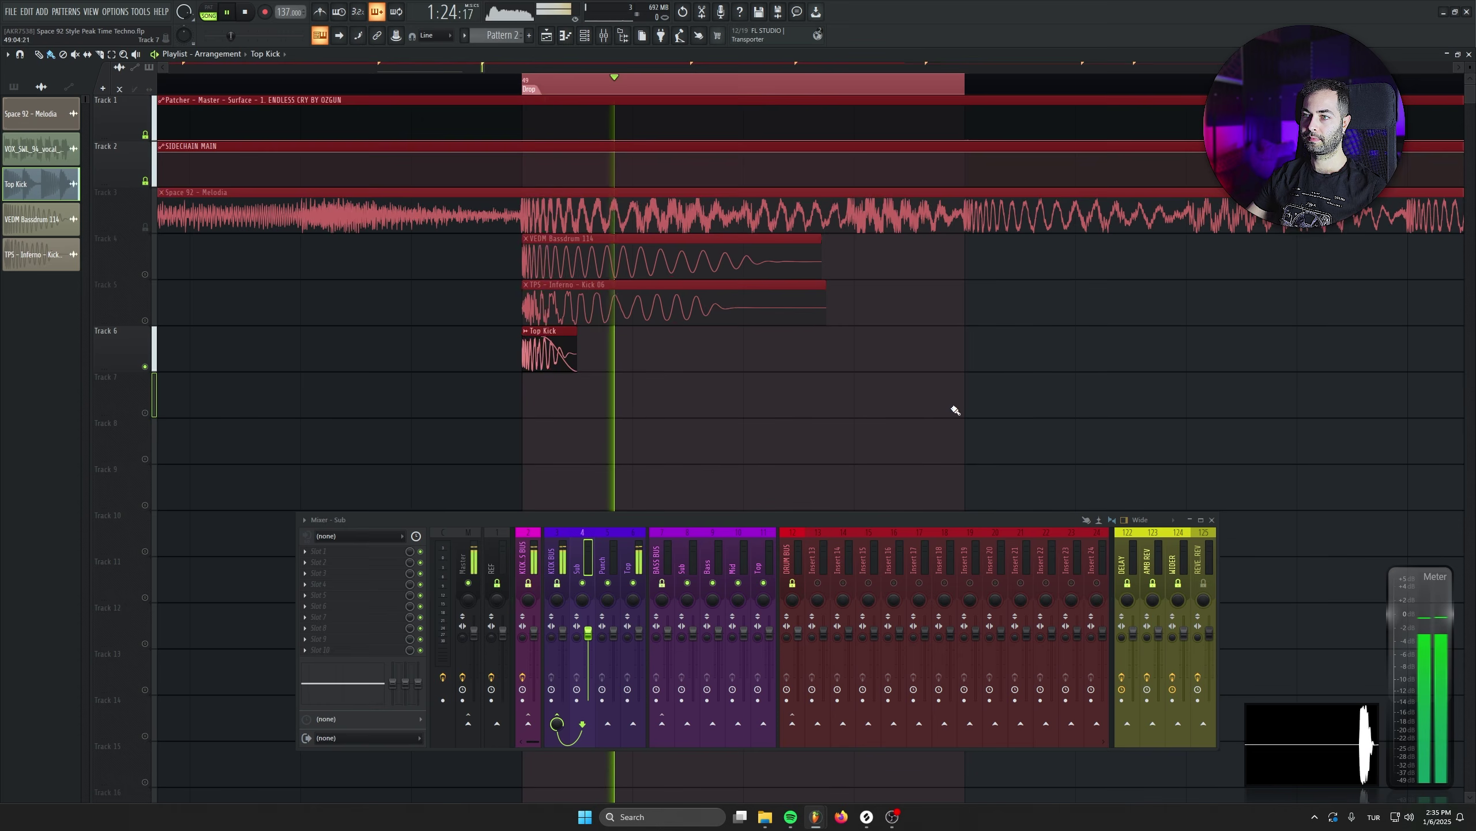
left_click(953, 409)
right_click(952, 409)
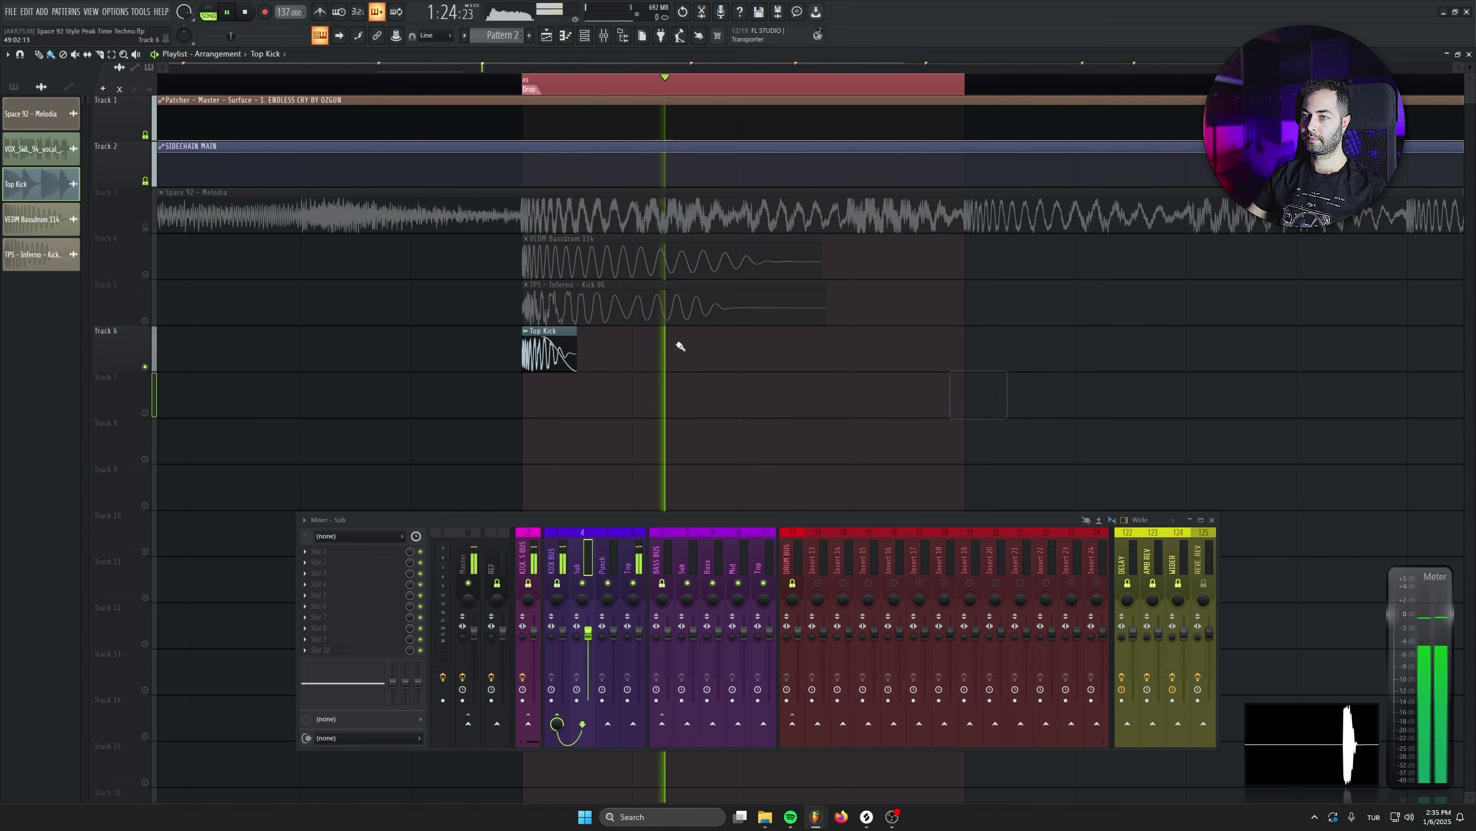
Solo the VEDM Bassdrum 114 track and load Frequency Splitter on the Sub insert, passing only the low band
left_click(145, 274, "ctrl")
left_click(144, 366, "ctrl")
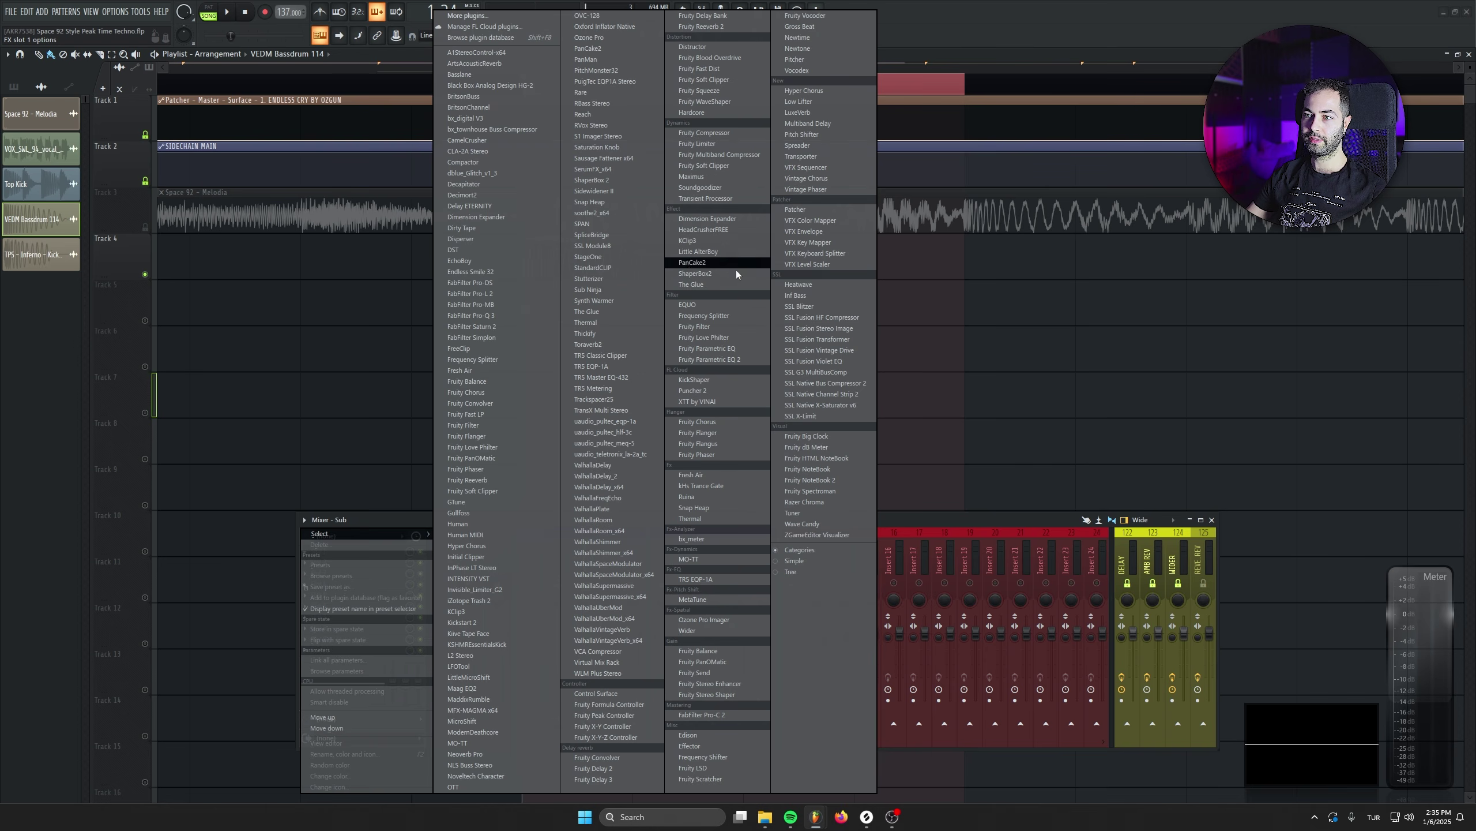
left_click(704, 315)
left_click_drag(250, 86, 257, 167)
left_click(252, 344)
key("space")
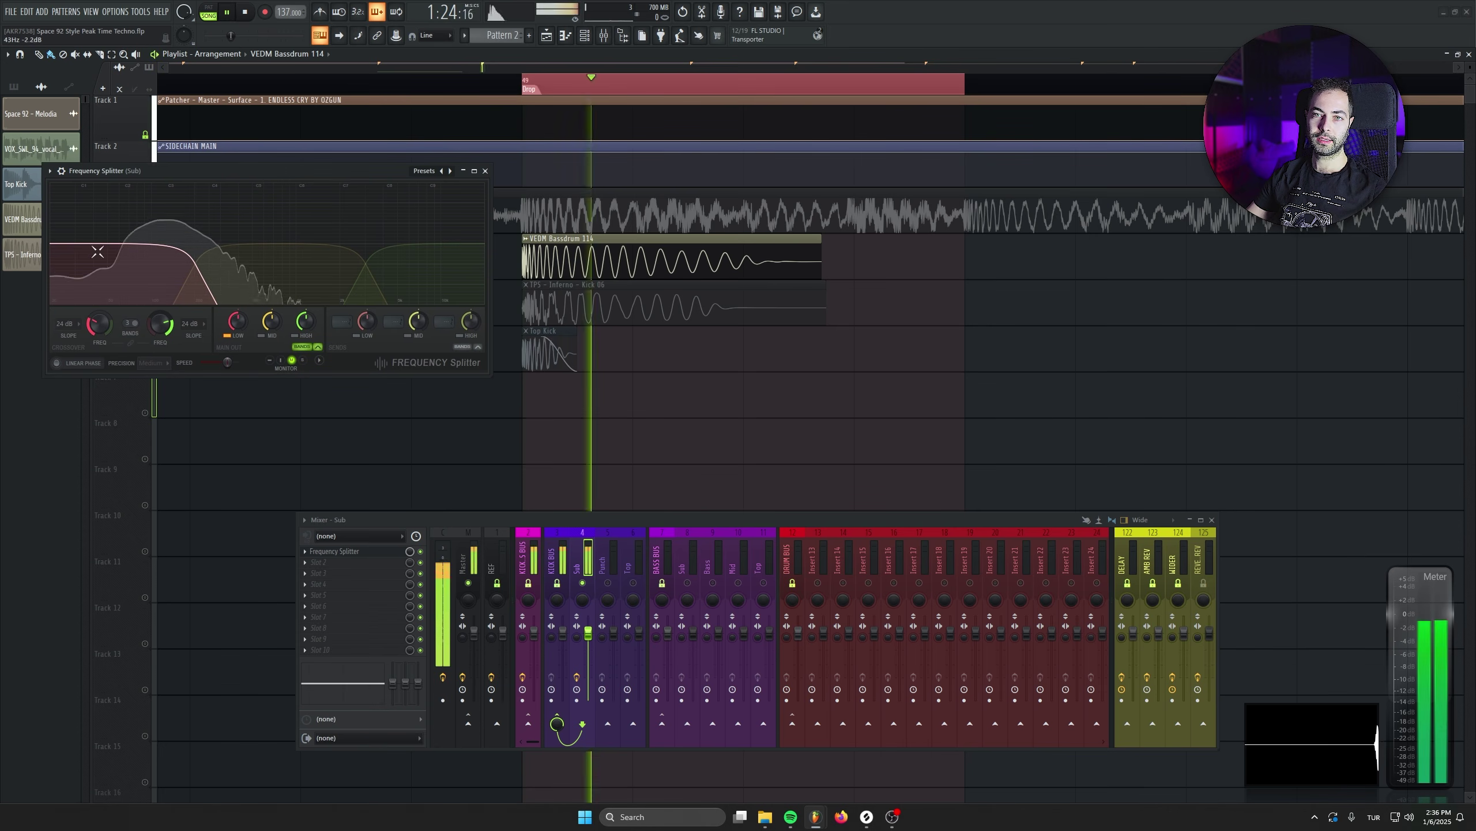
Set the Low/Mid slope of the Sub insert's Frequency Splitter to 36 dB during playback
left_click(65, 323)
left_click(67, 380)
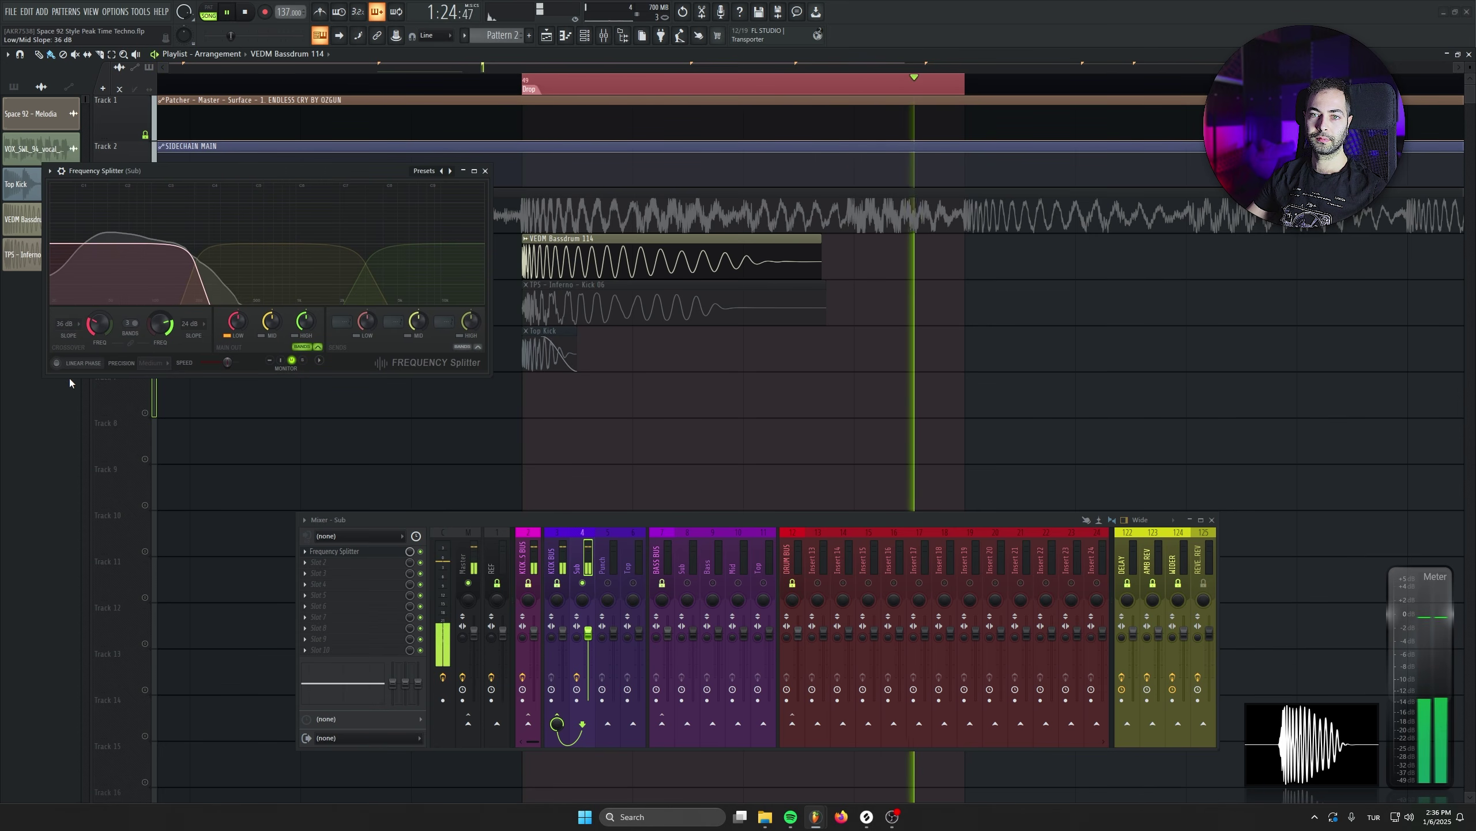
key("space")
left_click(486, 170)
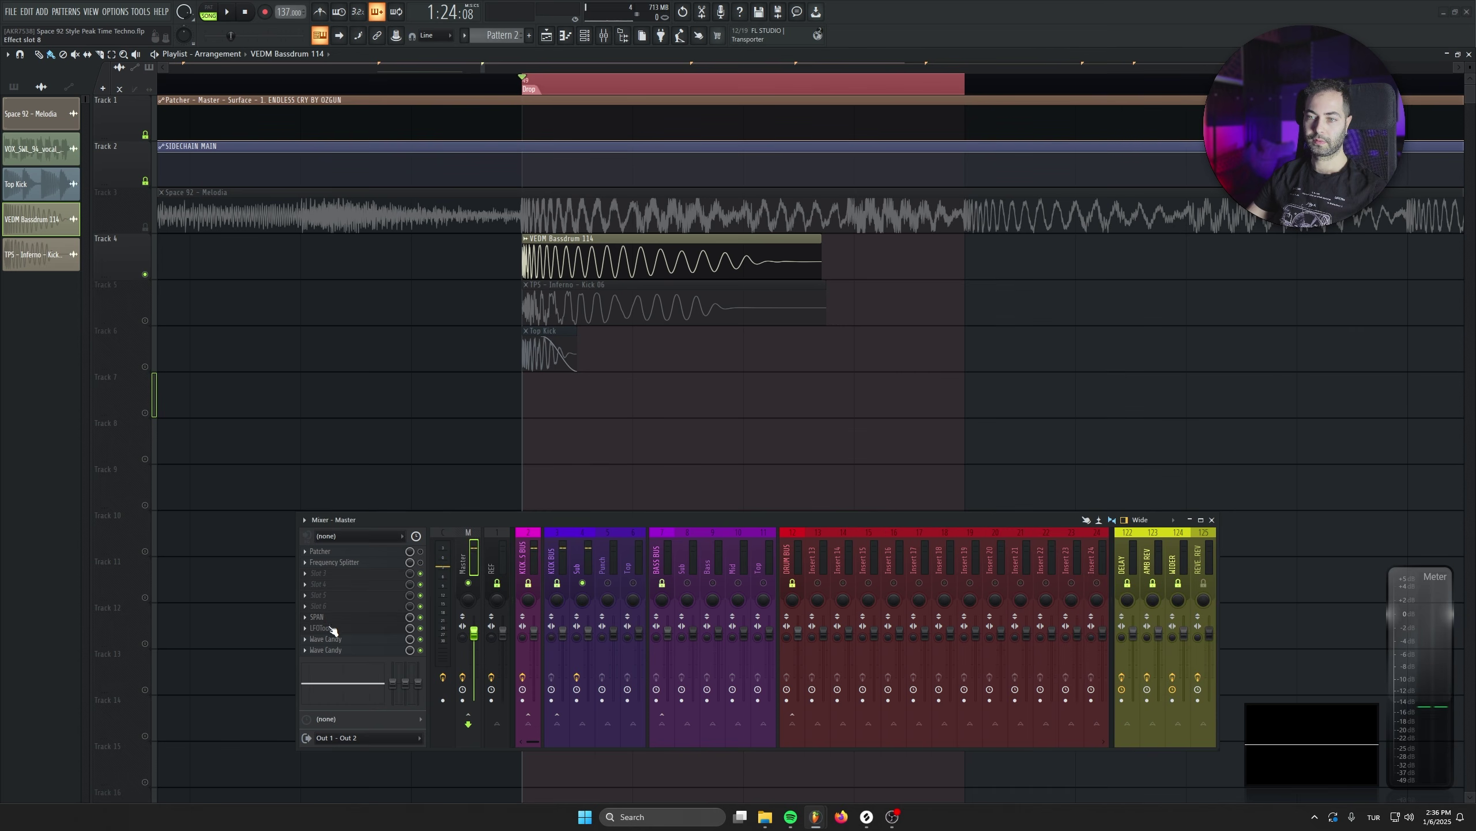
Open LFOTool on the Master channel and play the filtered bassdrum to examine its waveform
left_click(324, 628)
key("space")
left_click_drag(898, 87, 255, 417)
key("space")
left_click_drag(589, 516, 768, 489)
Copy Frequency Splitter from the Sub insert to the Punch insert and pass only the mid and high bands
left_click(758, 533)
left_click(483, 522)
left_click_drag(501, 560, 783, 544)
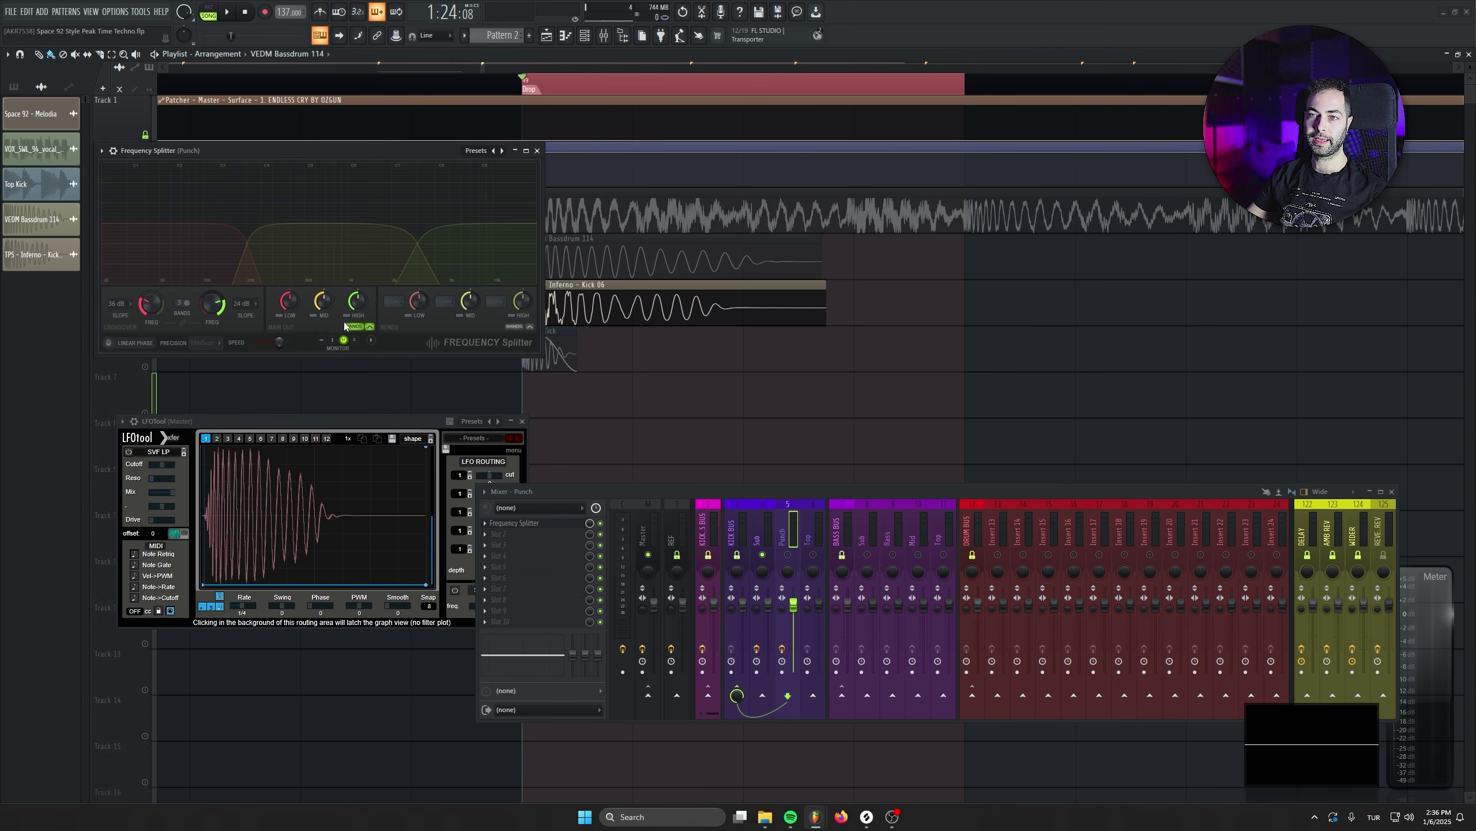
key("space")
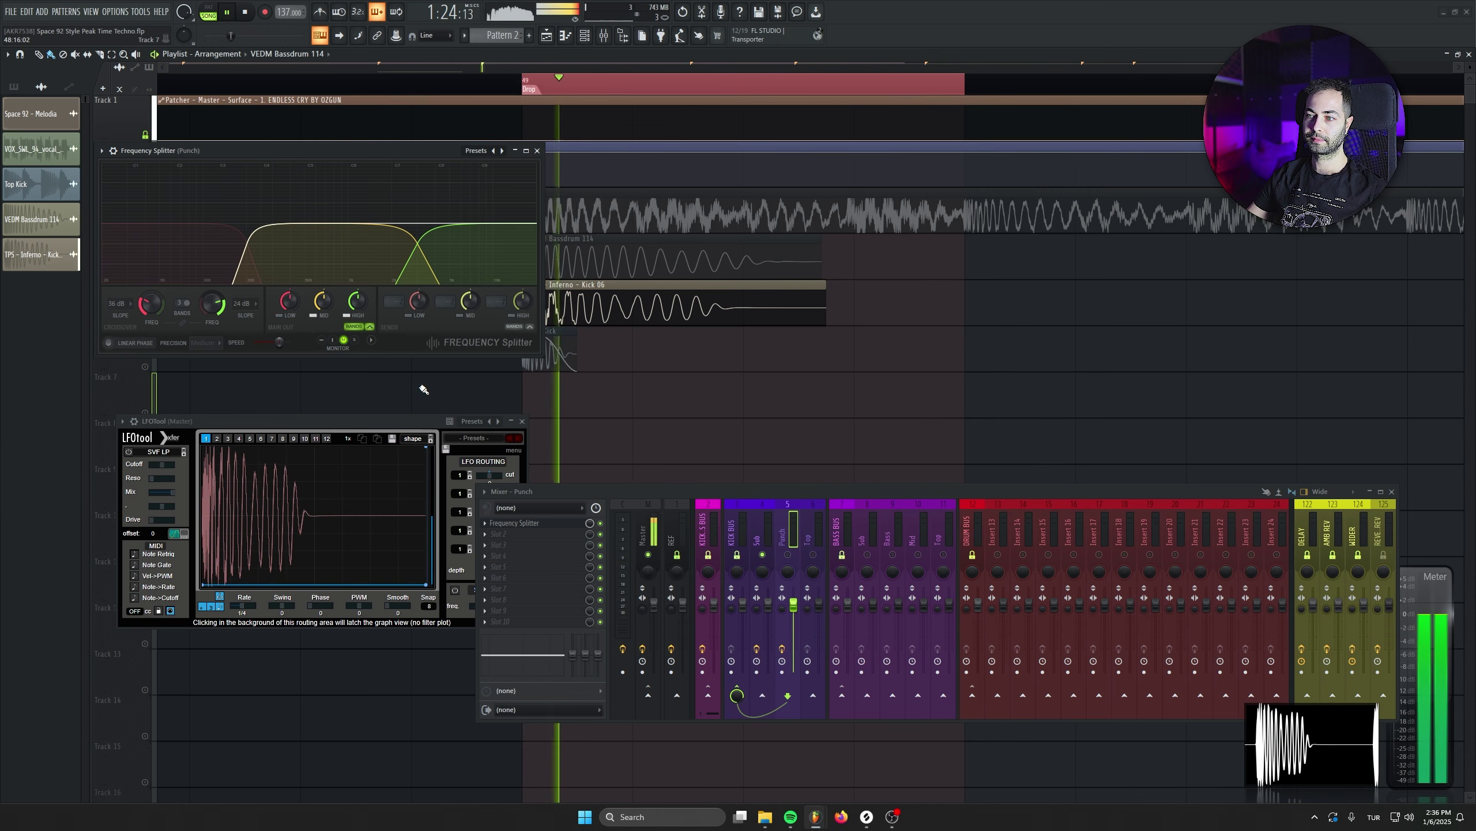
left_click(537, 150)
key("space")
Route TPS - Inferno - Kick 06 to the Punch mixer insert and play it together with Track 4's bassdrum
double_click(602, 305)
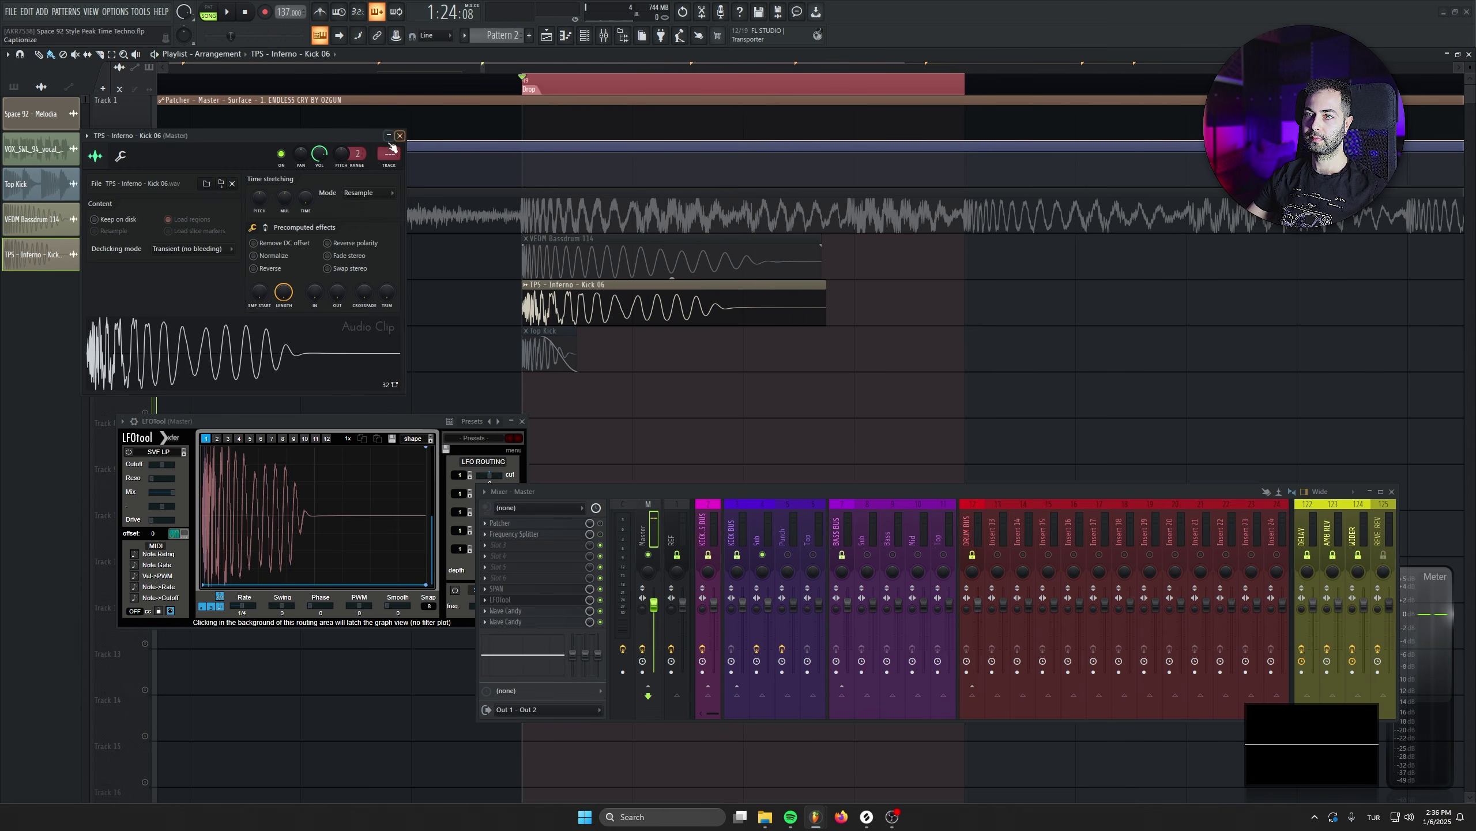
left_click(400, 135)
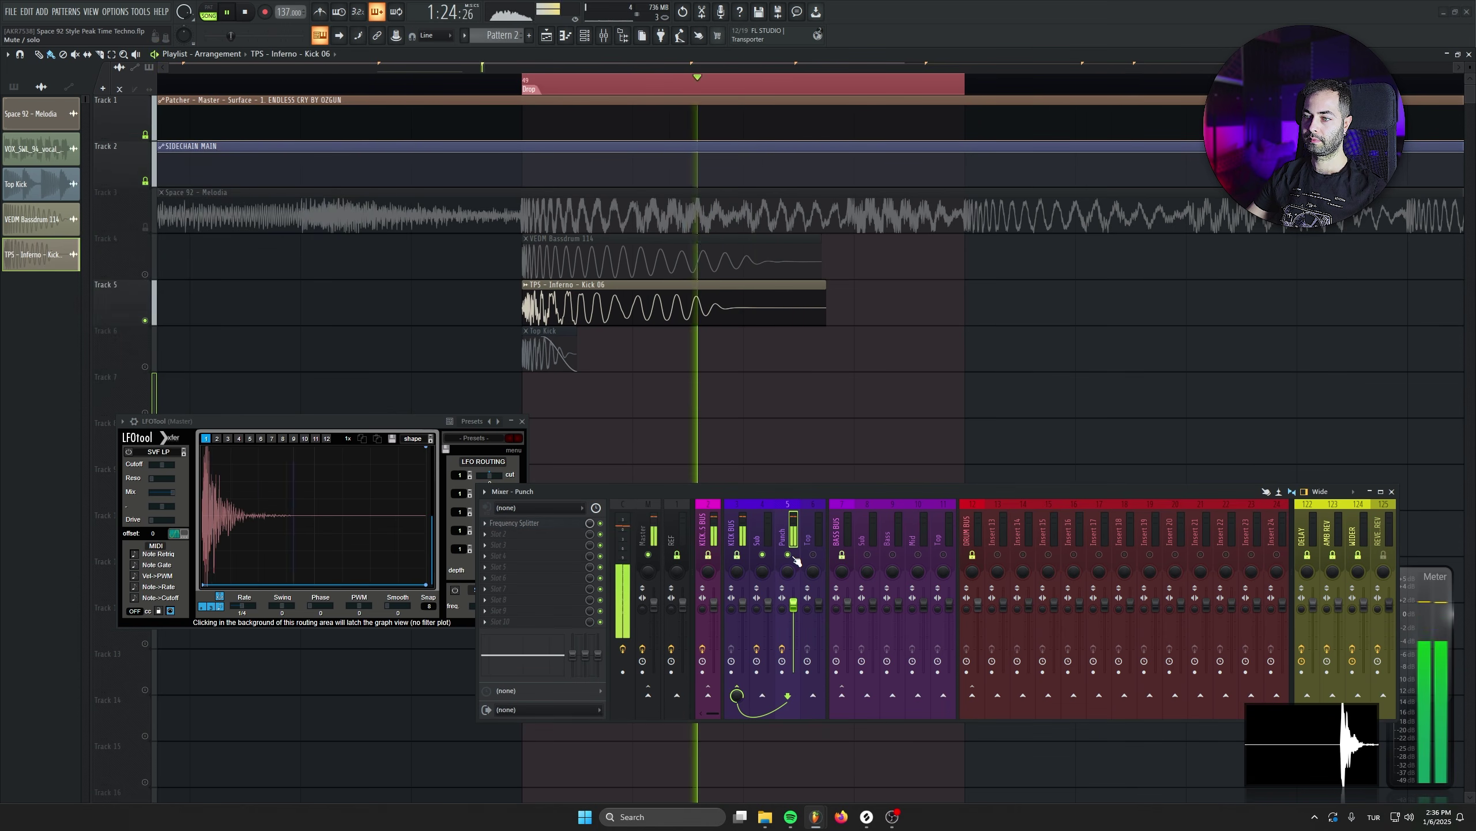
left_click(145, 273)
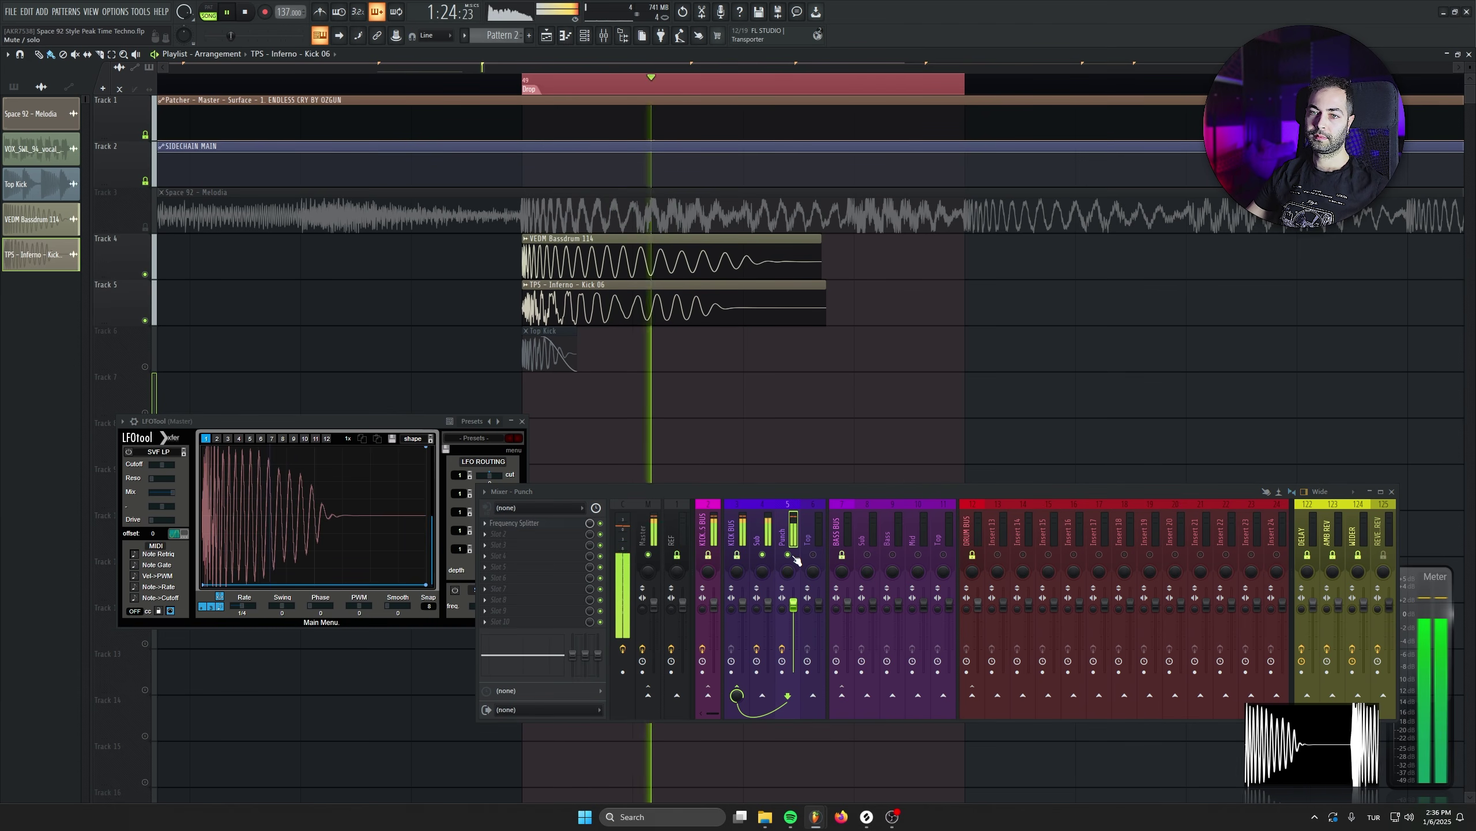
Trim the VEDM Bassdrum 114 clip to half a beat and the Kick 06 clip to a quarter beat
key("space")
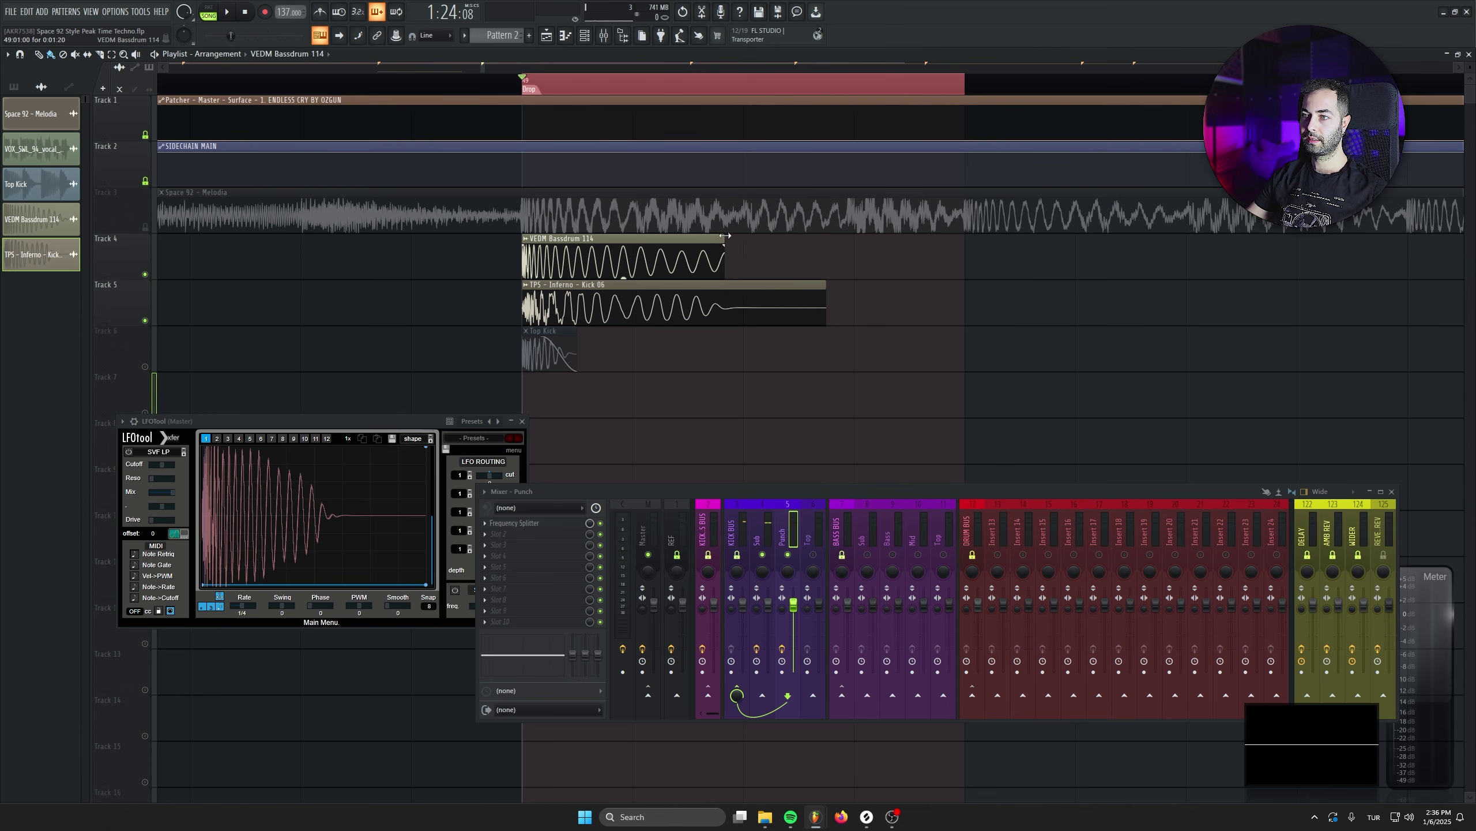
key("space")
left_click_drag(825, 304, 578, 295)
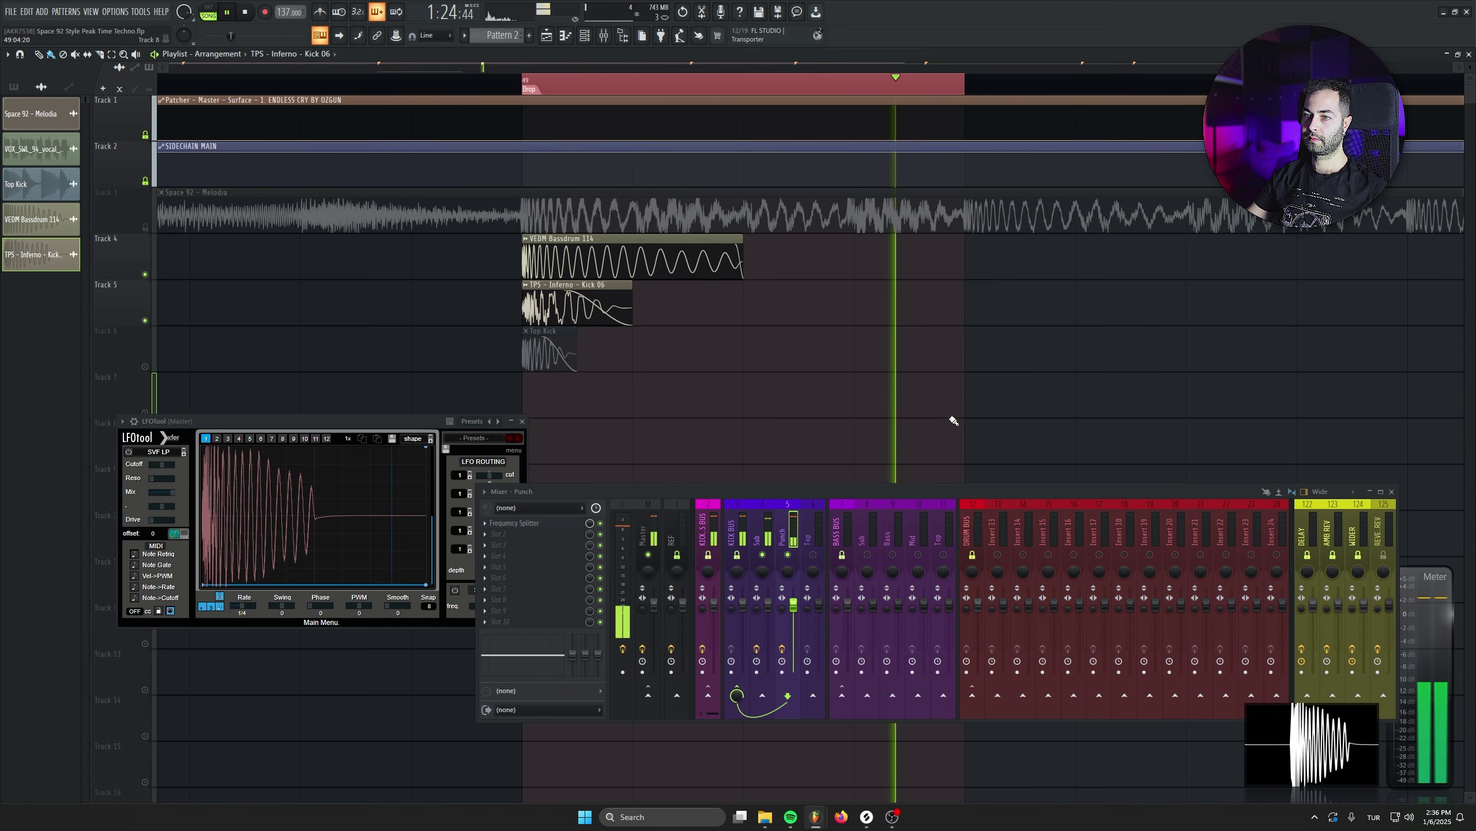
Solo the Top Kick track and load FabFilter Pro-Q 3 on the Top mixer insert
right_click(145, 368)
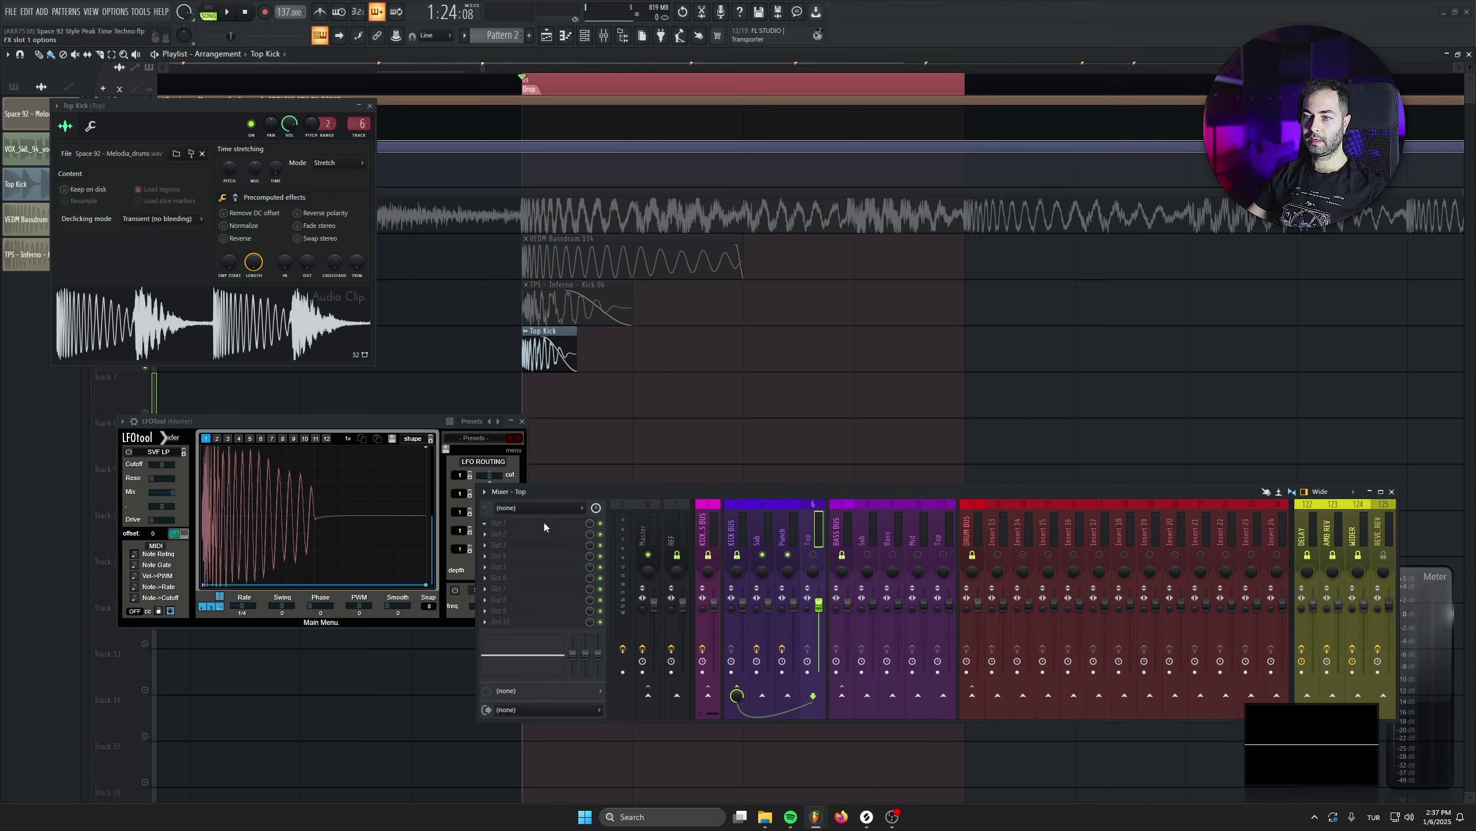
left_click(545, 522)
left_click(692, 316)
Add a 24 dB/oct low cut in the Top insert's Pro-Q 3 and fine-tune its frequency during playback
double_click(100, 289)
left_click_drag(150, 483, 176, 467)
right_click(813, 555)
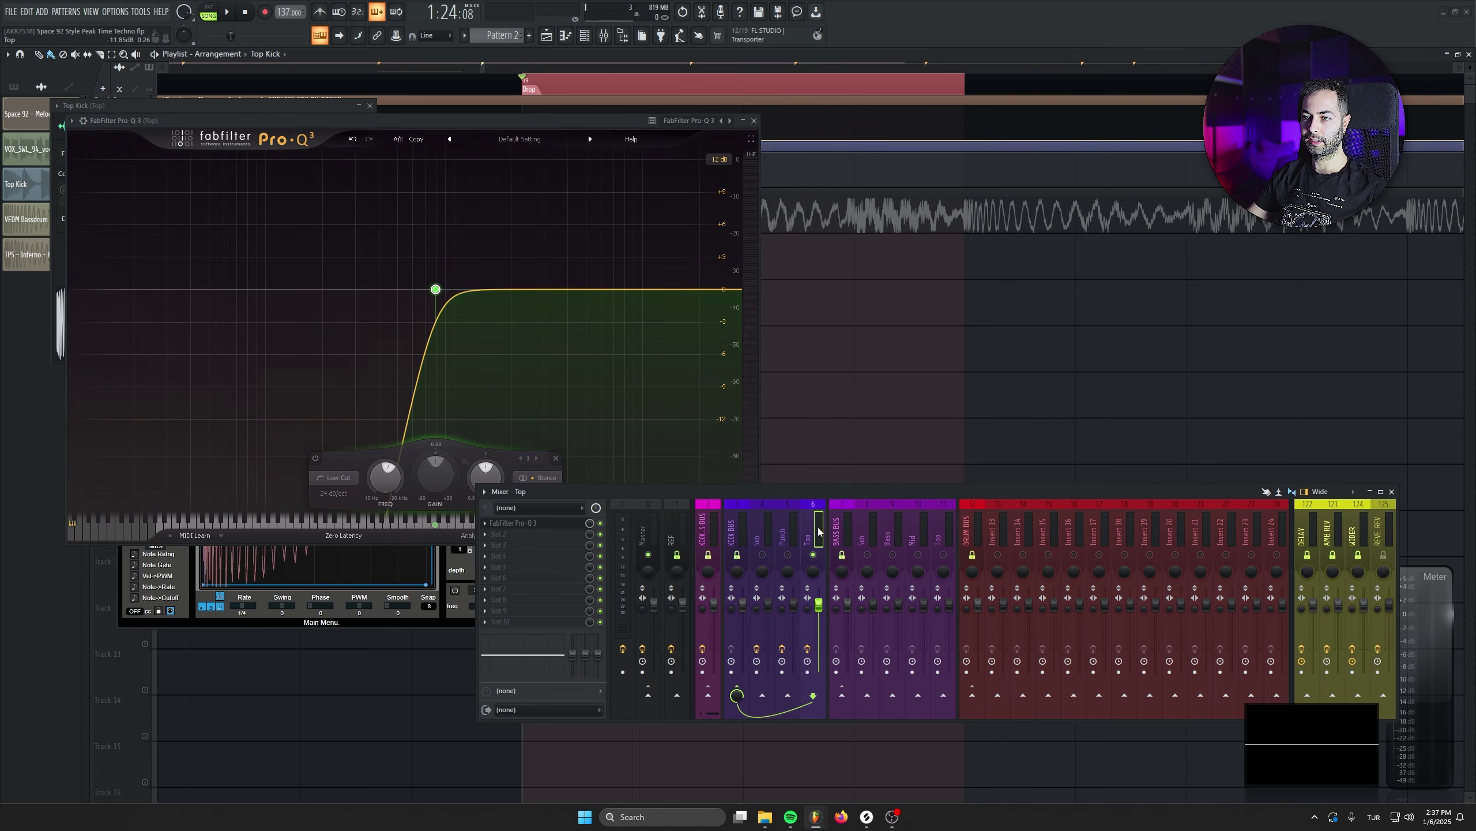
key("space")
mouse_move(437, 293)
left_mouse_down()
mouse_move(443, 303)
mouse_move(421, 310)
left_mouse_up()
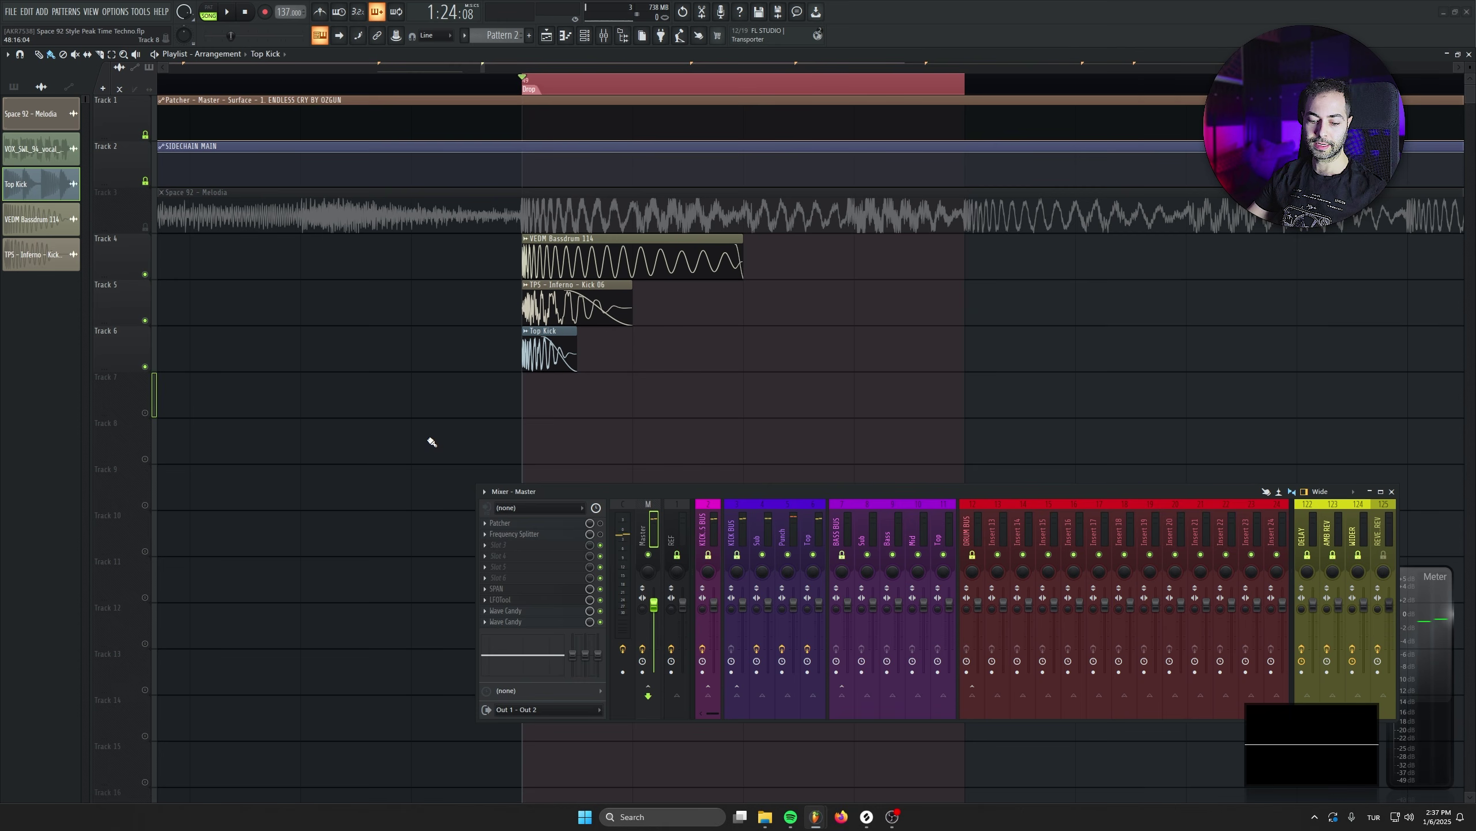
Play all three kick layers, lower the Top insert's volume to 87%, and pull down the KICK BUS fader
key("space")
mouse_move(819, 605)
left_mouse_down()
mouse_move(821, 674)
mouse_move(819, 613)
left_mouse_up()
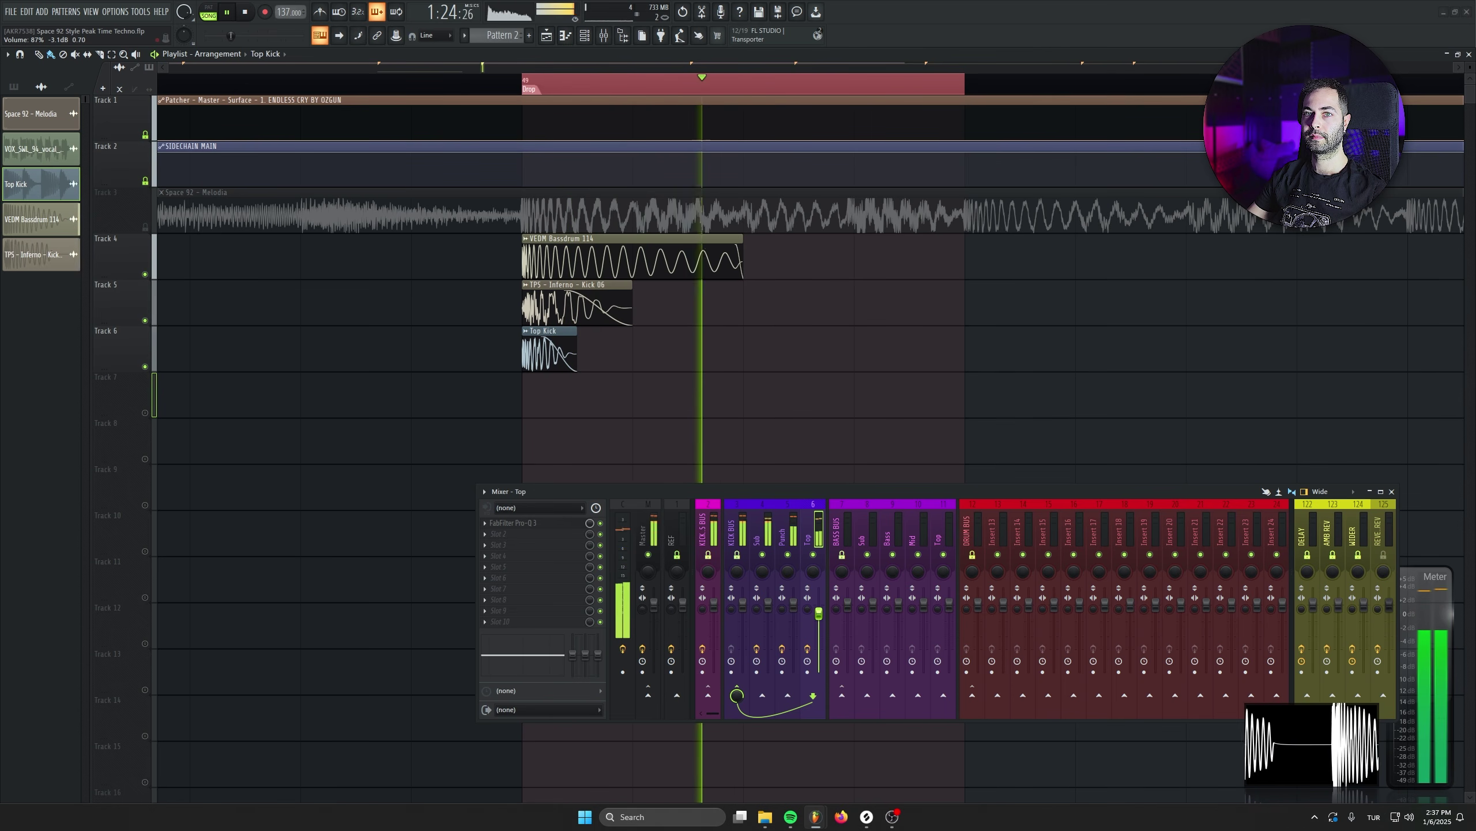
left_click(738, 605)
key("space")
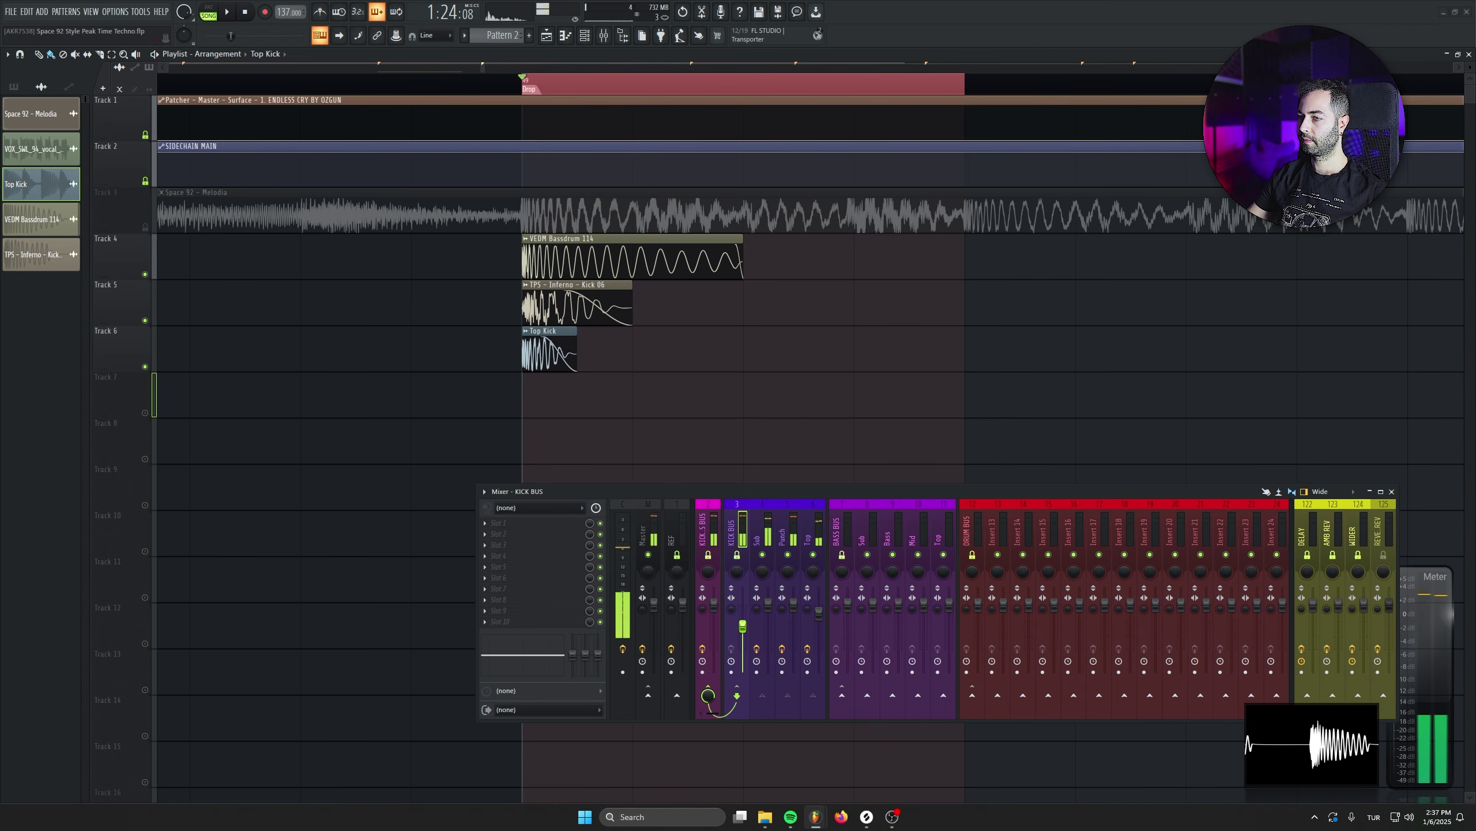
Load StandardCLIP on the KICK BUS insert, set its mode to Hard Clip, and show LFOTool beside it
left_click(605, 522)
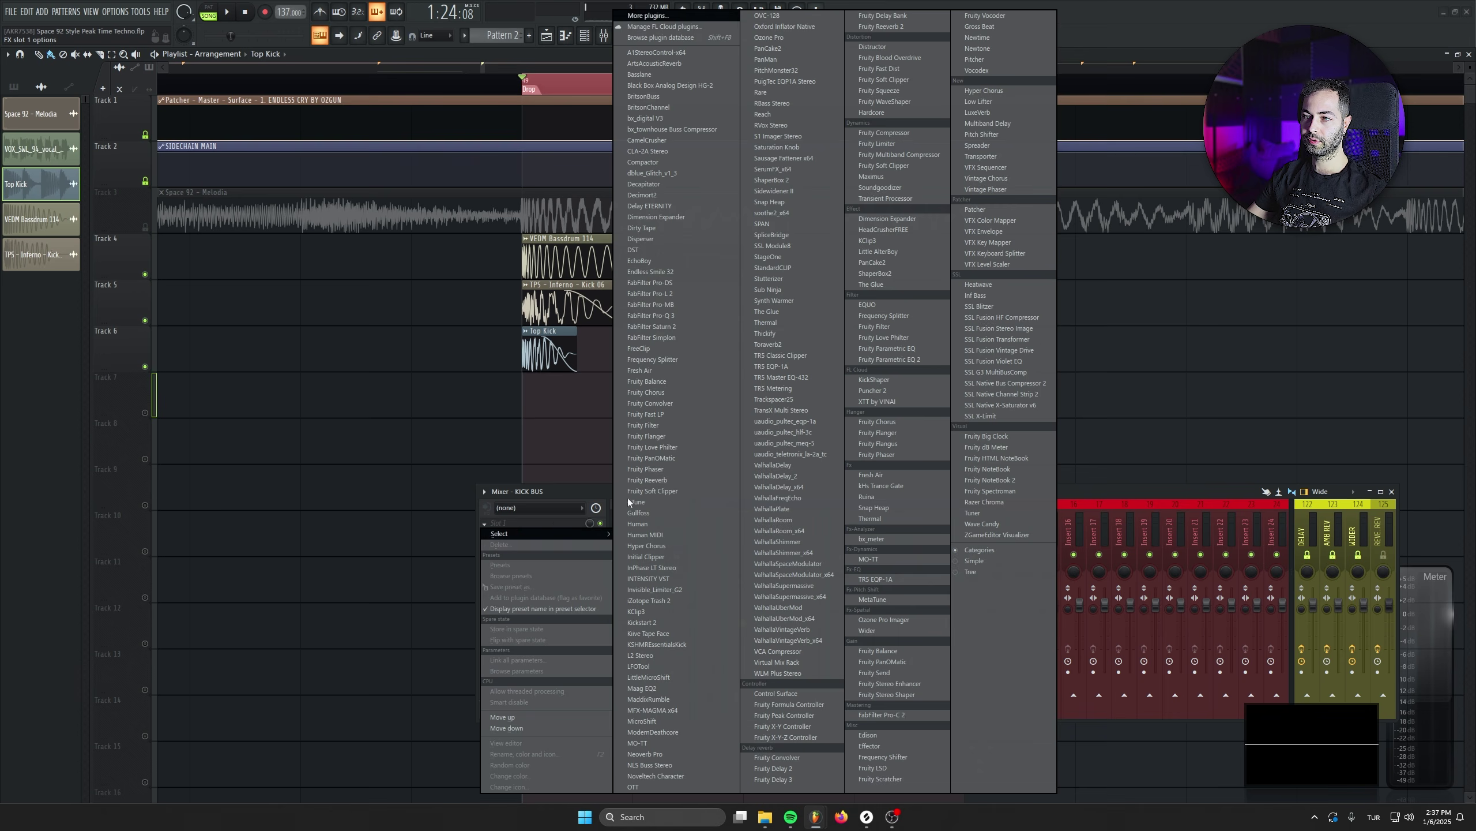
left_click(792, 267)
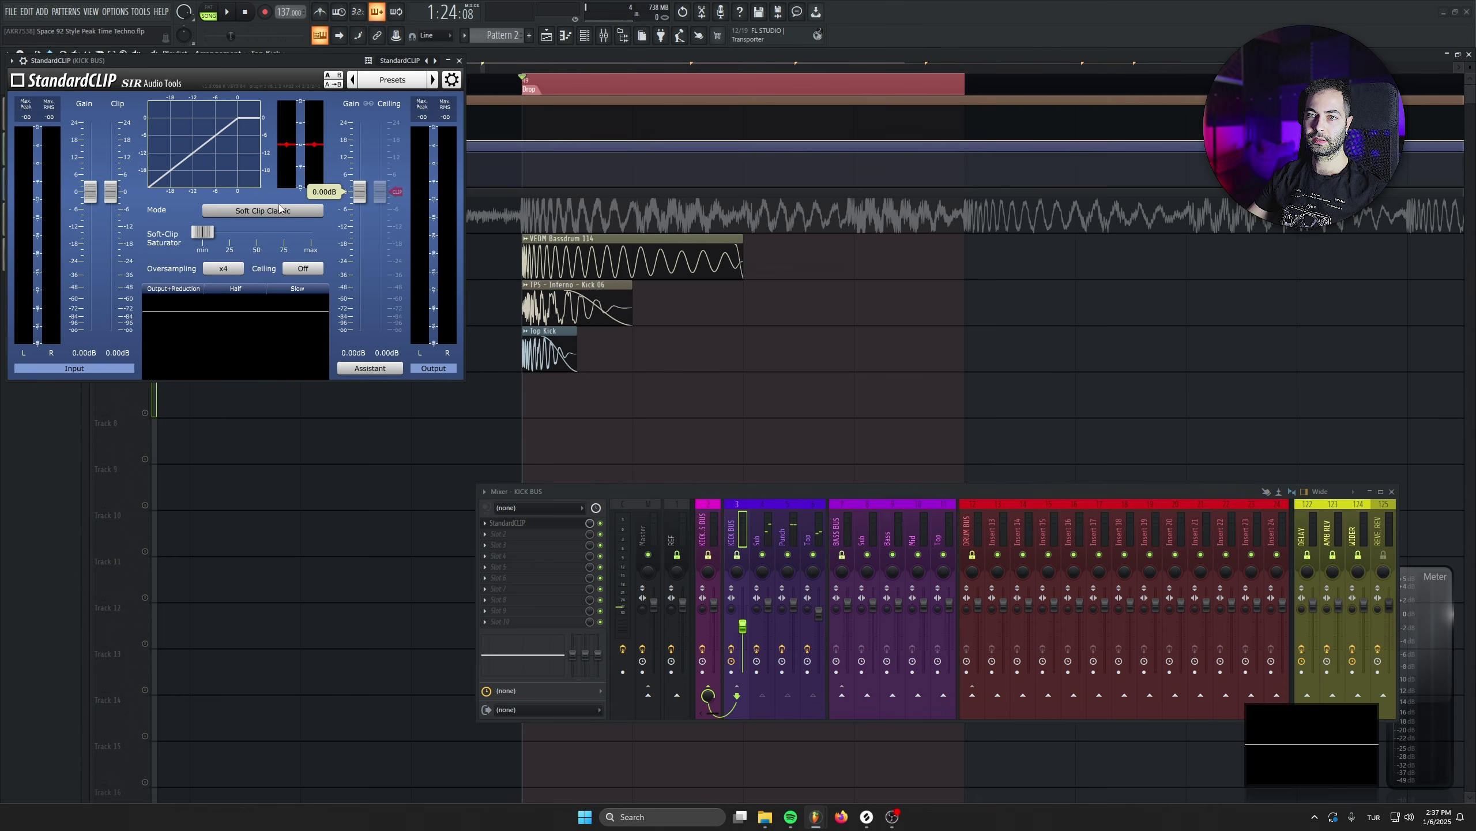
left_click(510, 598)
left_click_drag(350, 423, 729, 232)
left_click(270, 211)
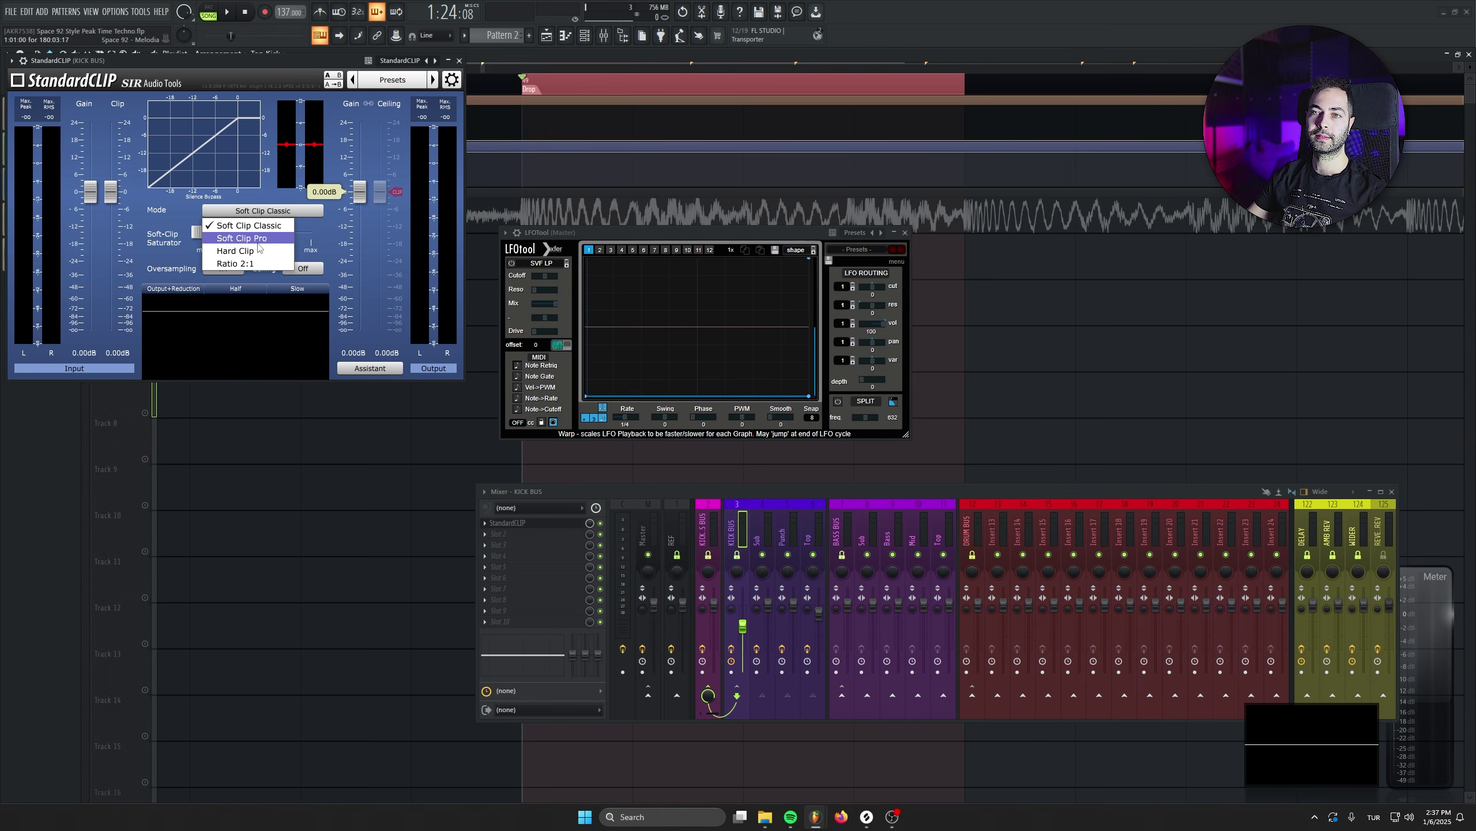
left_click(260, 250)
Set the KICK BUS volume to 100% while auditioning the clipped kick, and close both plugin windows
key("space")
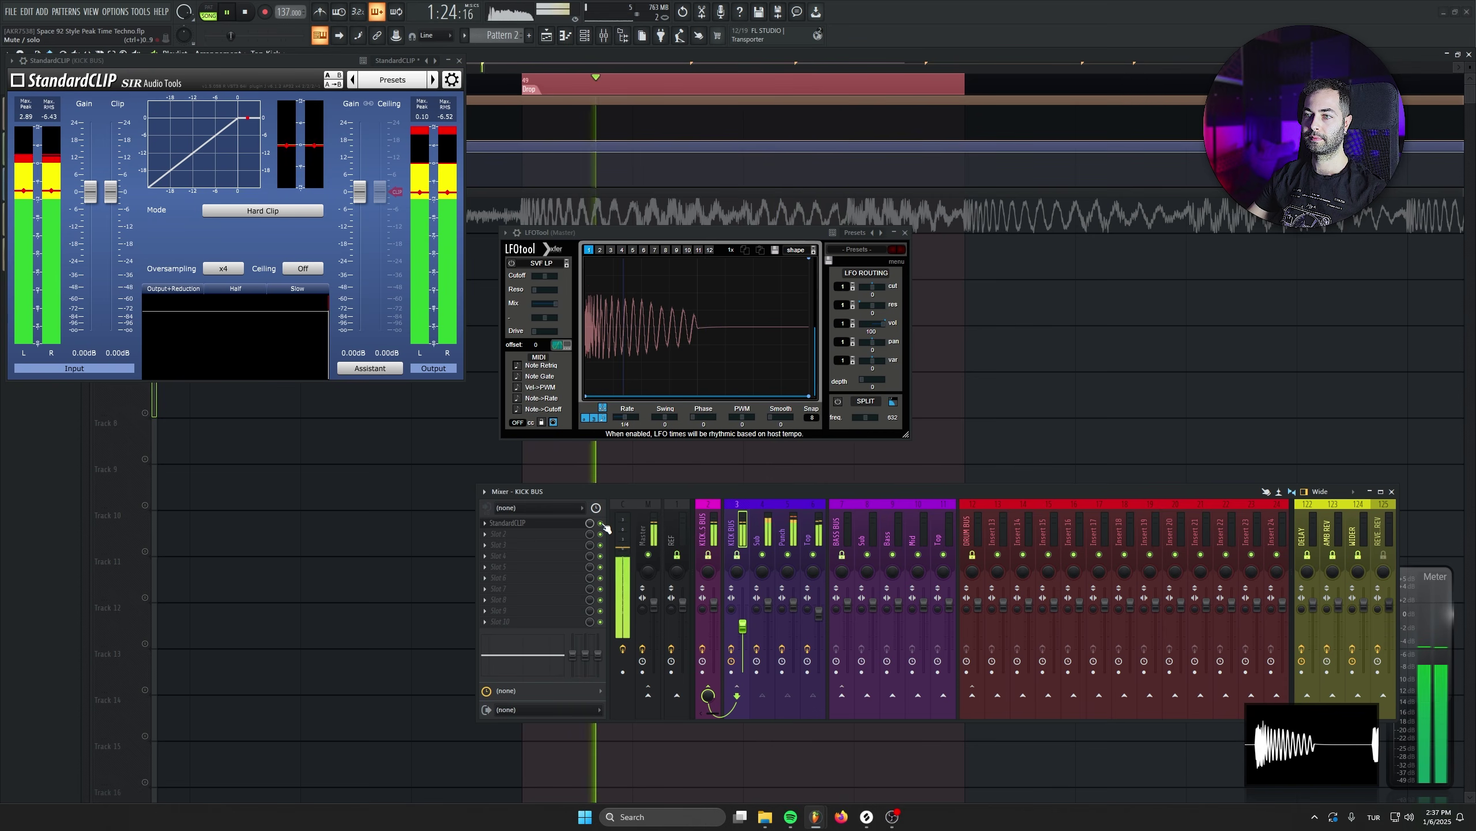
key("space")
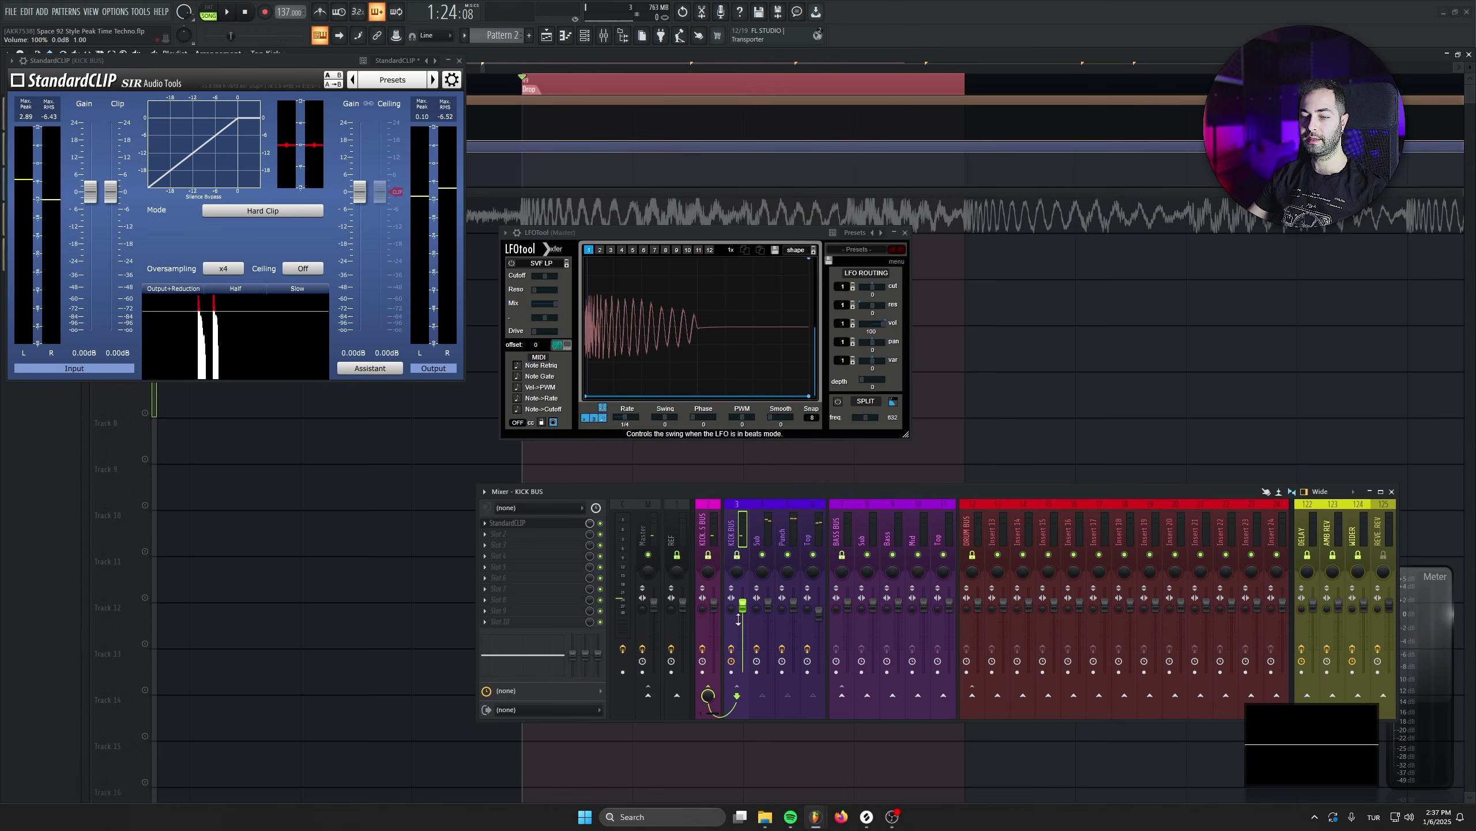
key("space")
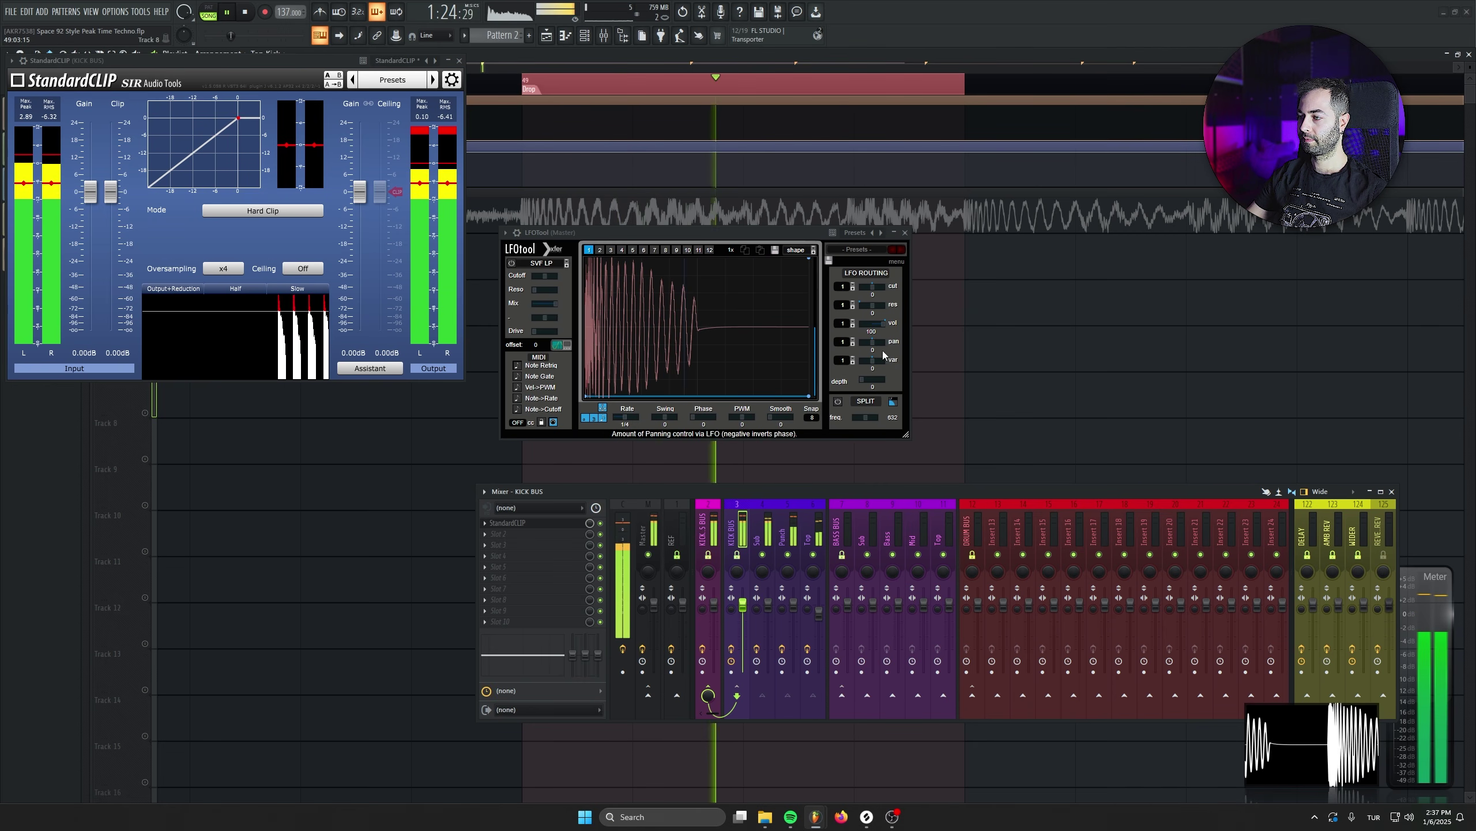
key("space")
left_click(905, 233)
left_click(459, 60)
left_click(459, 60)
Place Pattern 1 on Track 7 at the Drop marker and add a Serum channel to it
left_click(530, 36)
key("Return")
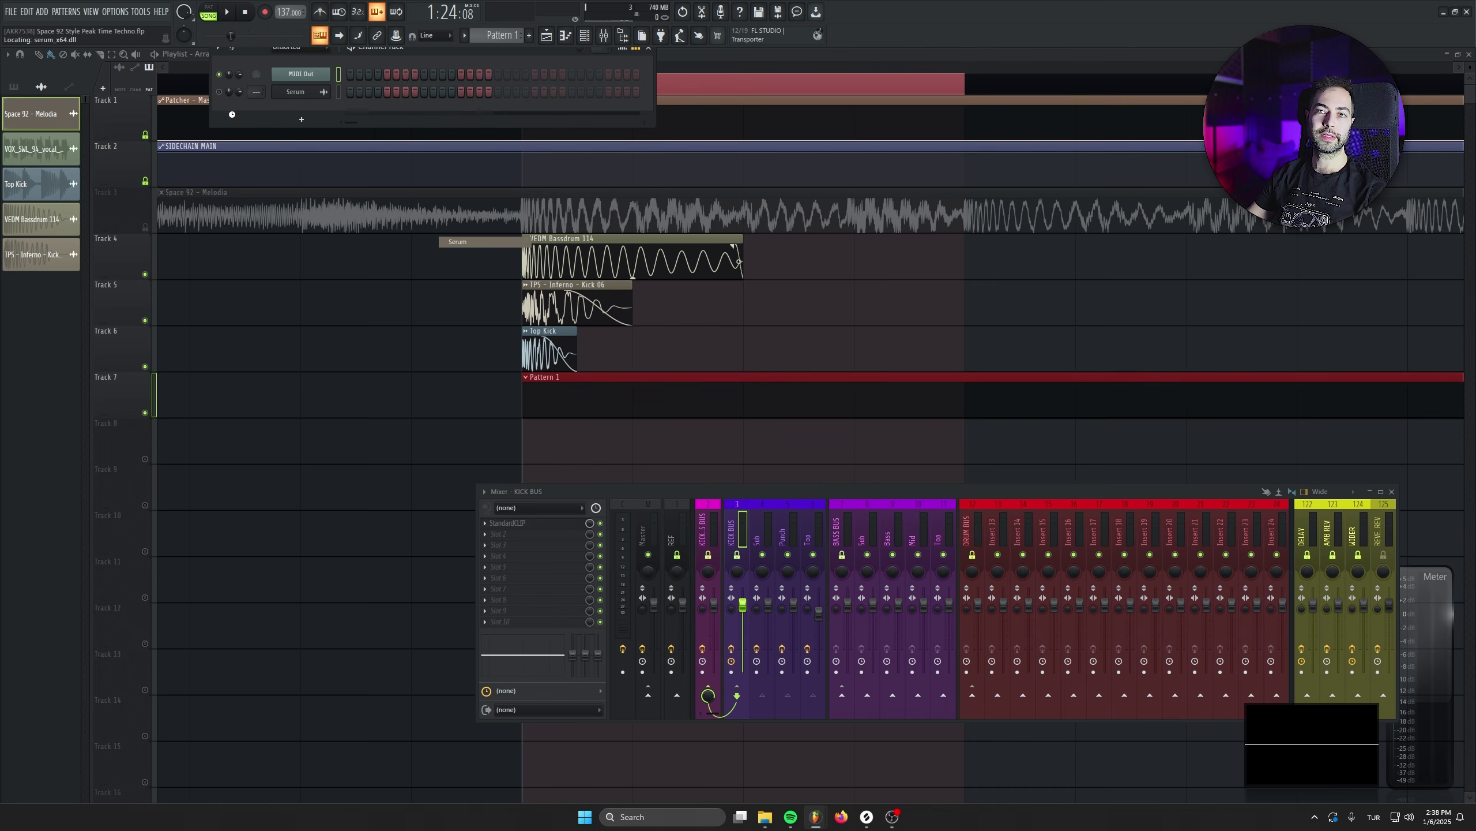
left_click_drag(294, 147, 442, 213)
Load the Serum preset PML BS Analog from the Techno Academy folder
left_click(556, 232)
mouse_move(564, 308)
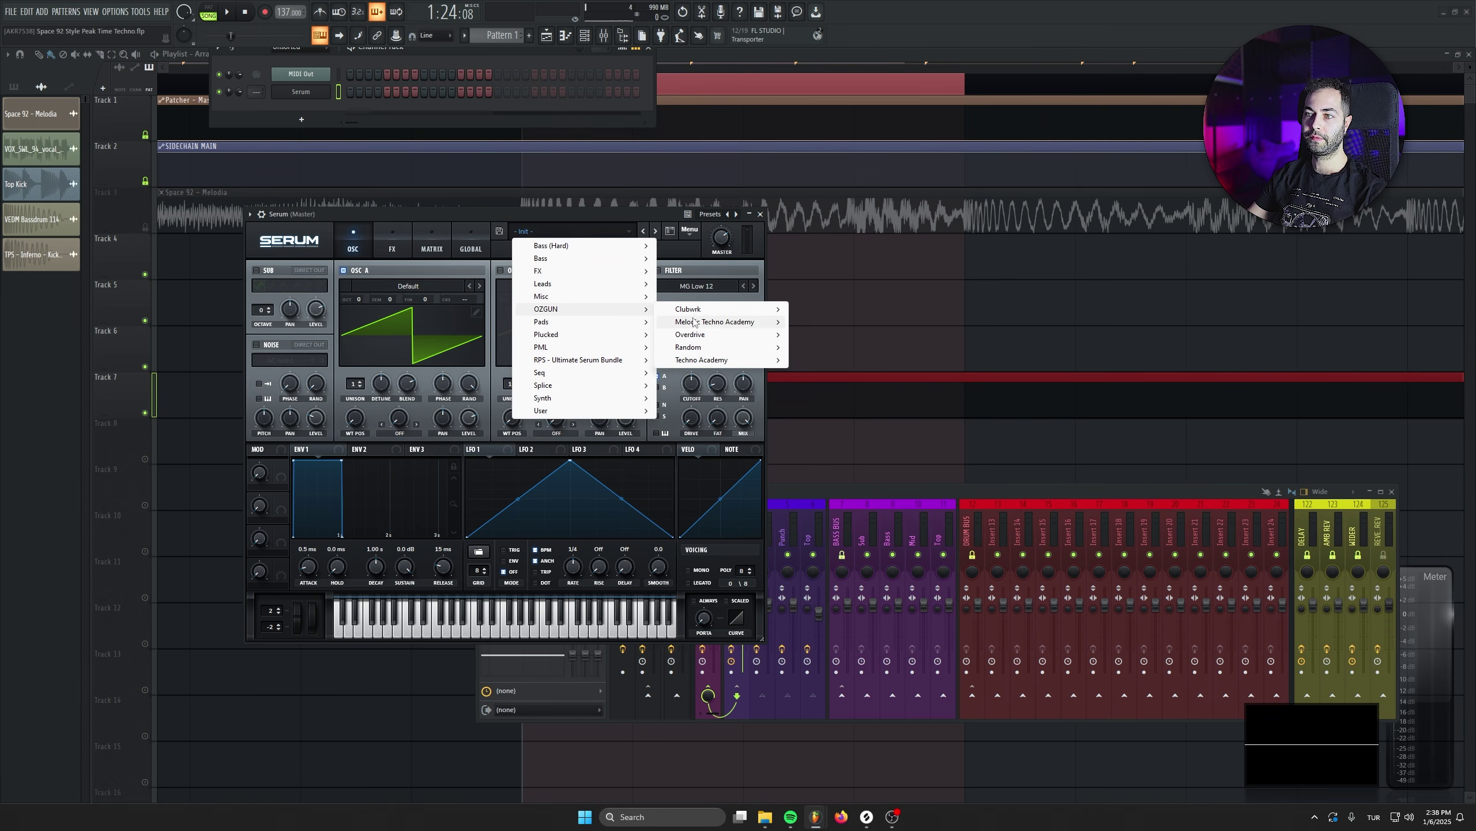
mouse_move(721, 365)
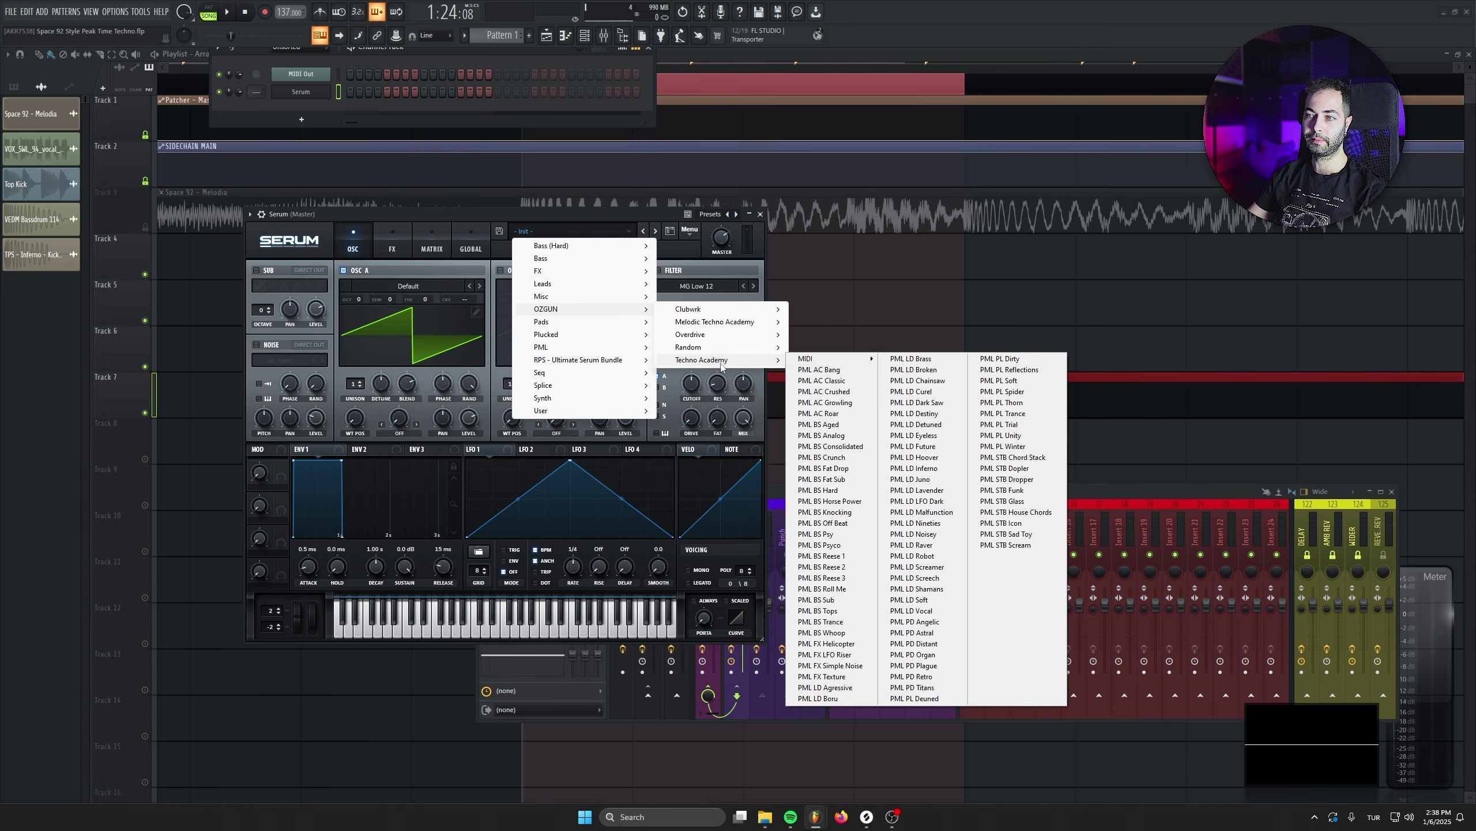
left_click(854, 435)
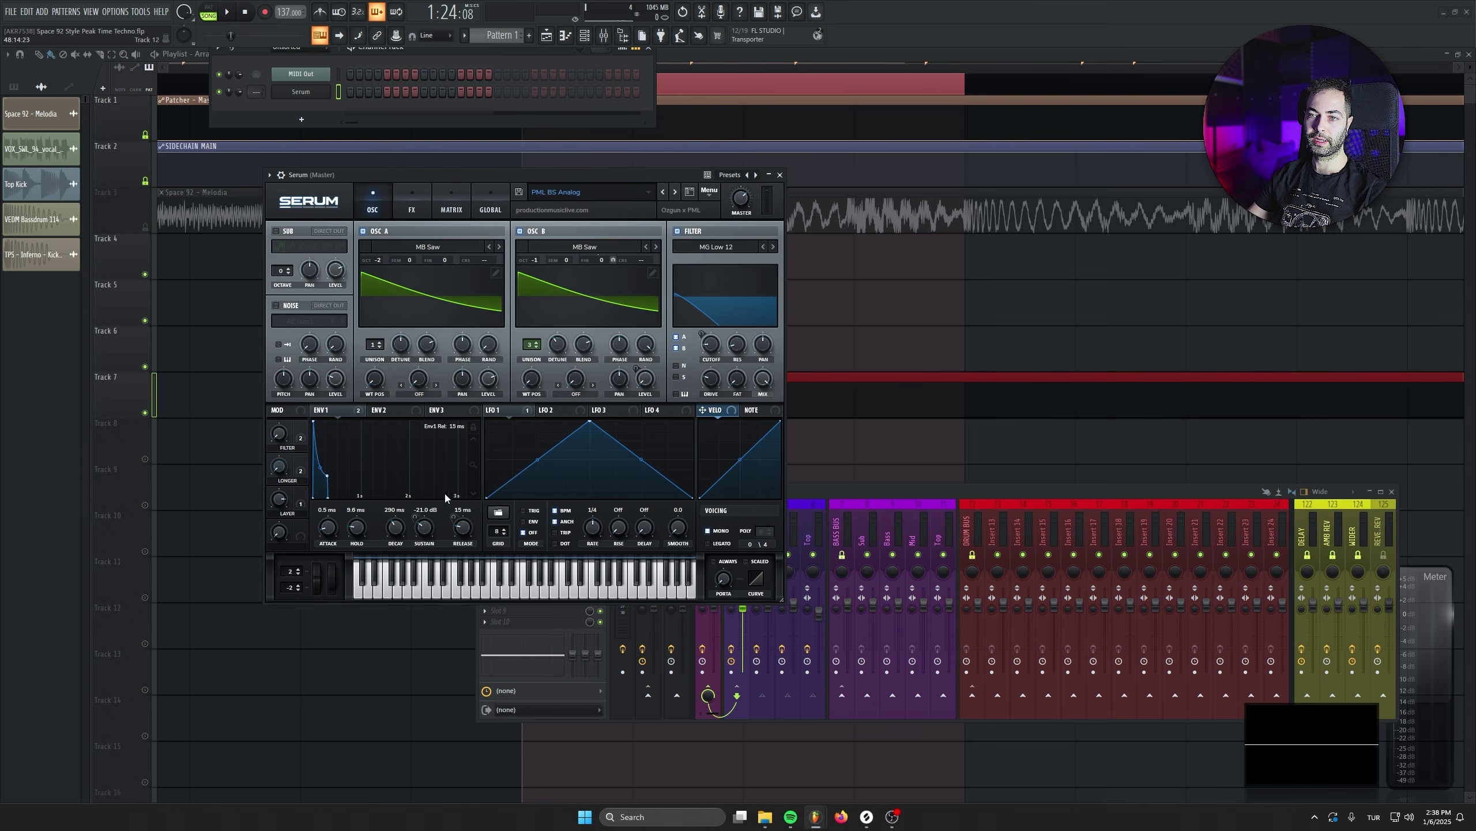
key("space")
left_click(780, 175)
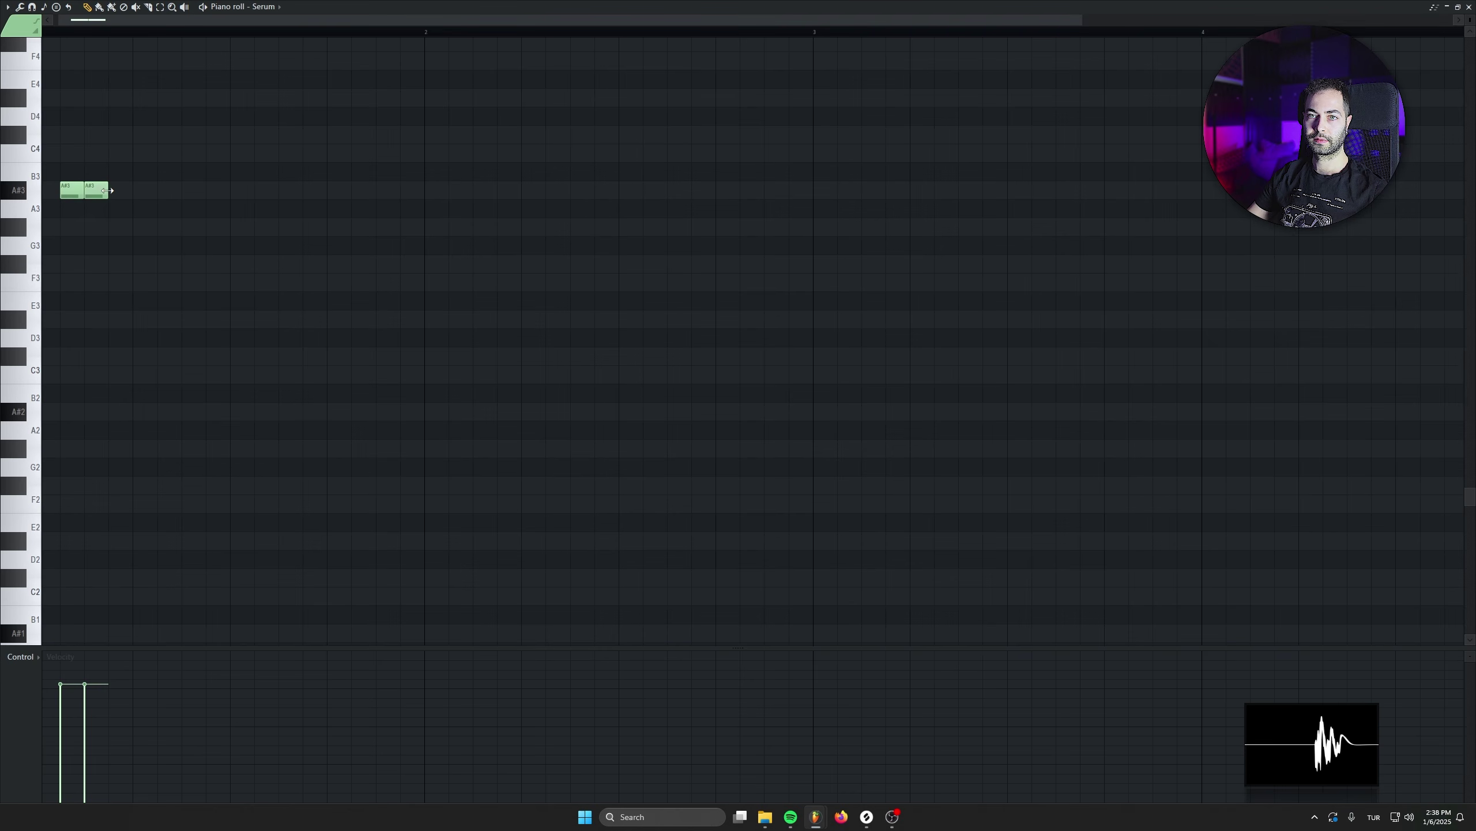
Place three short A#3 Serum notes on the first beat's second to fourth sixteenths and transpose them up an octave
key("ctrl+a")
key("space")
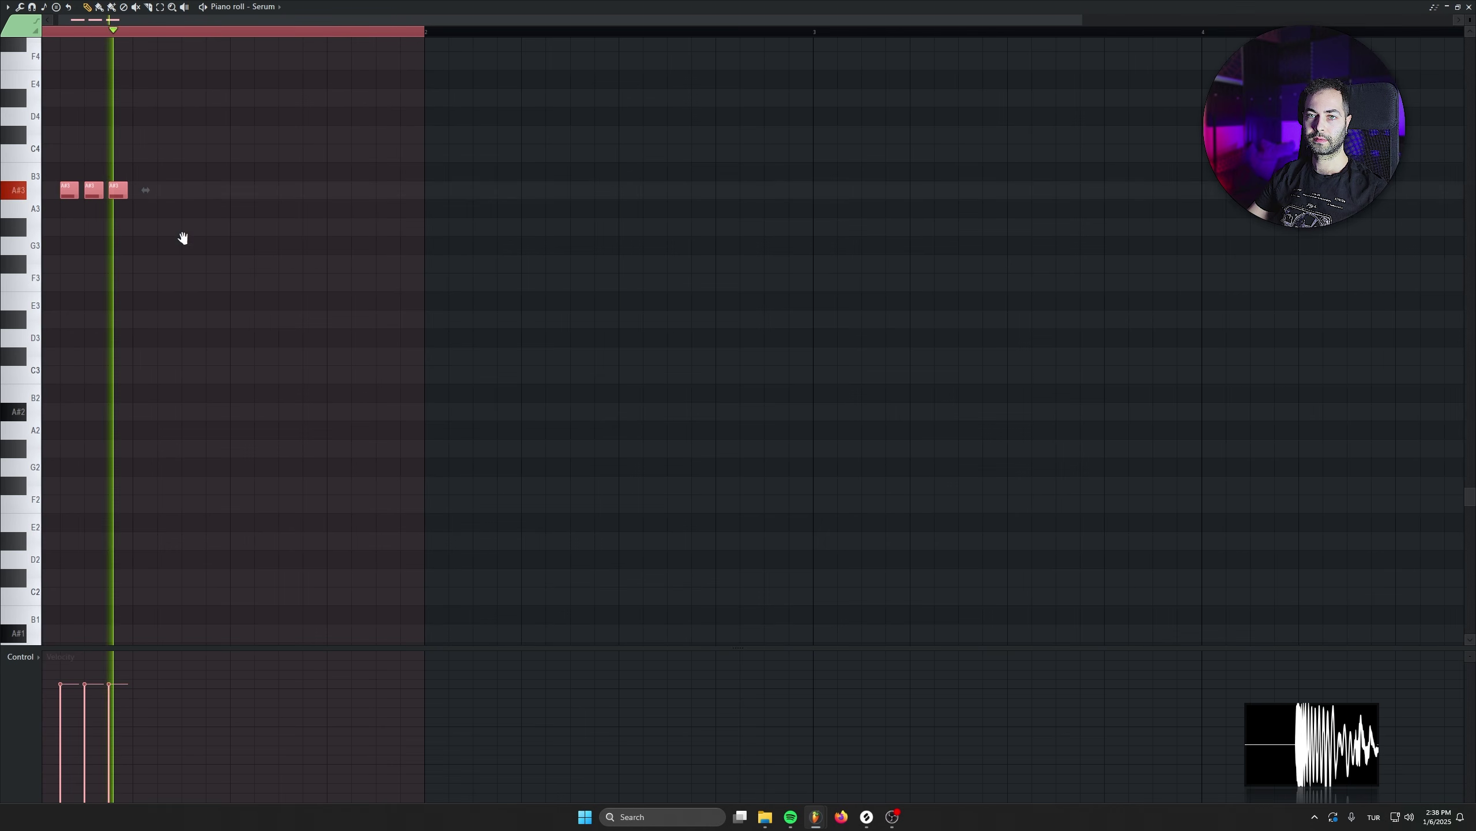
scroll(235, 386, "up", 3)
key("ctrl+Up")
key("F7")
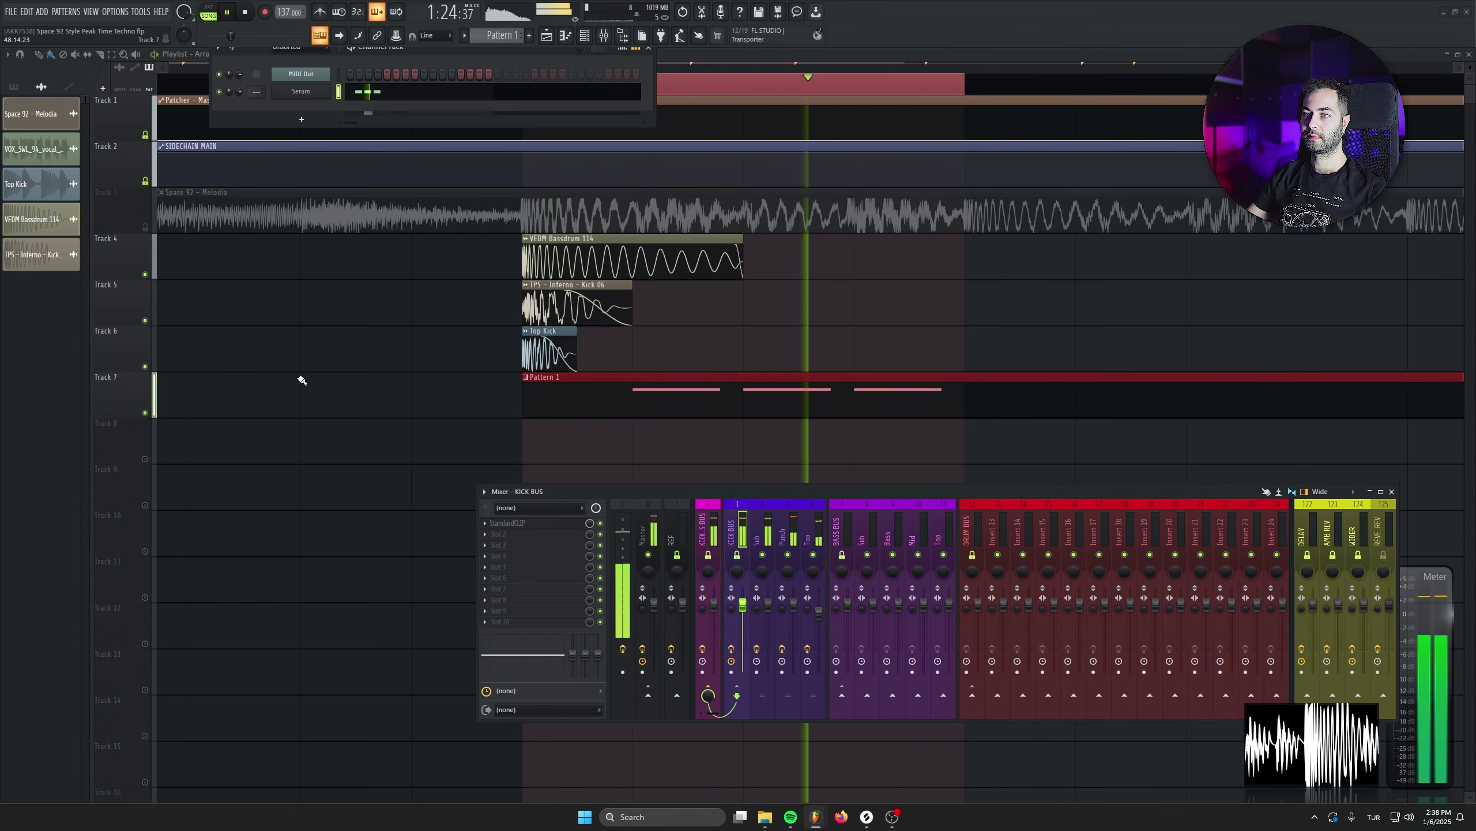
Audition the Serum bass and route its channel to the Sub mixer track, number 8, under the BASS BUS
left_click_drag(489, 53, 594, 166)
left_click(352, 243)
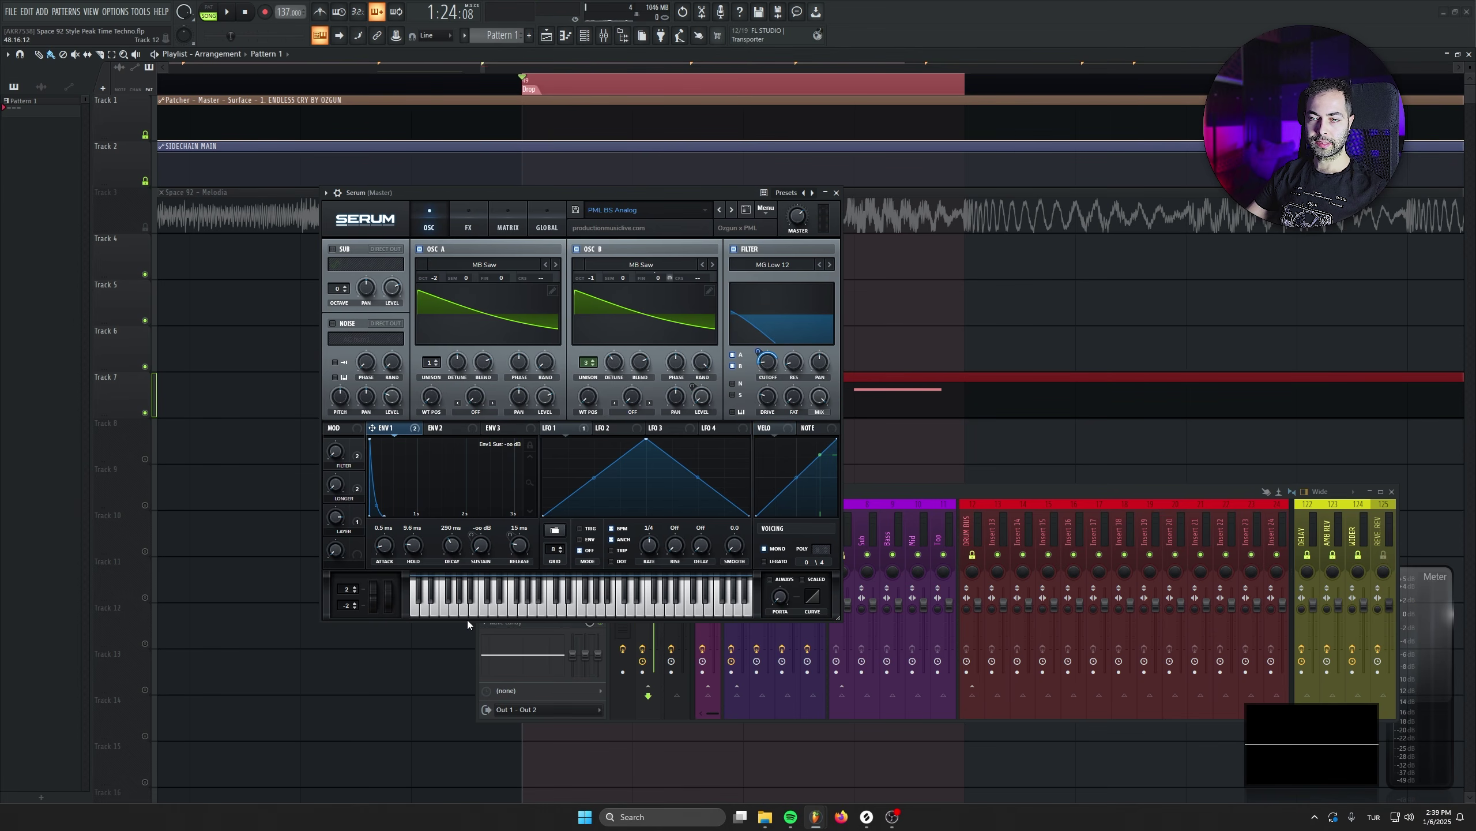
key("space")
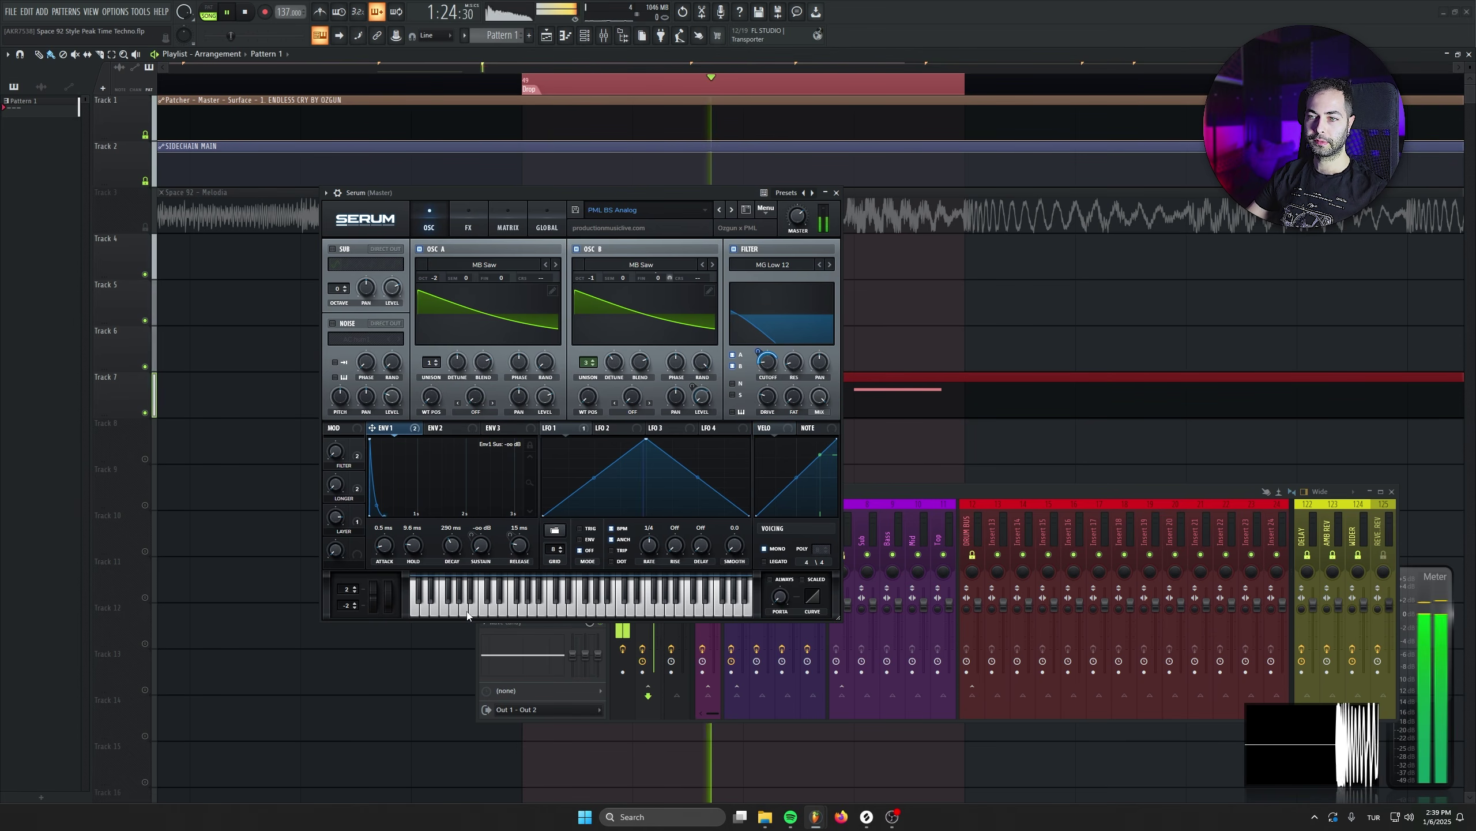
left_click(898, 488)
key("space")
left_click(357, 194)
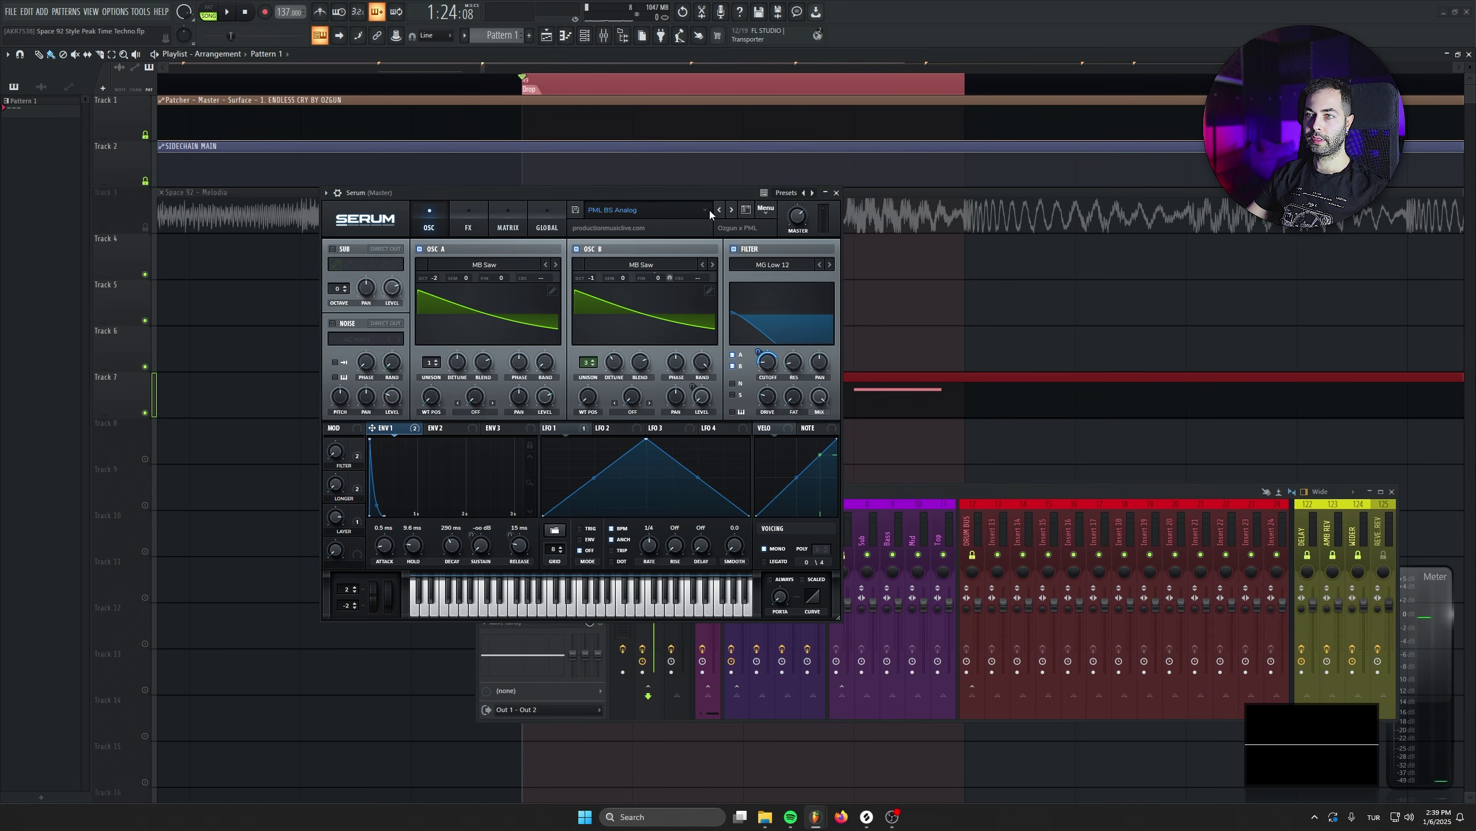
left_click(338, 193)
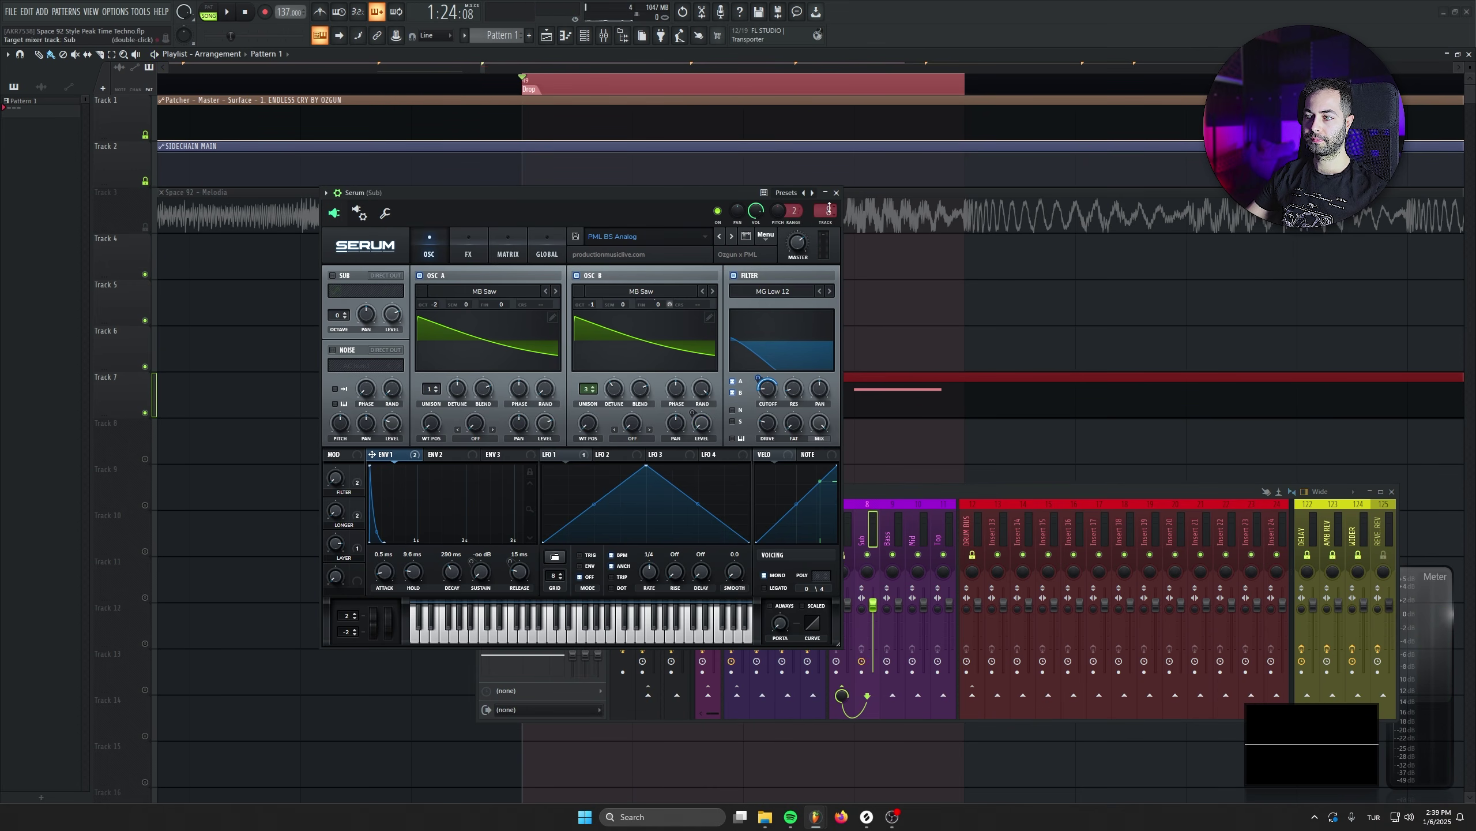
With the Sub track soloed, set Serum's filter type to MG Low 24 and the LONGER macro to 57%
key("space")
right_click(869, 555)
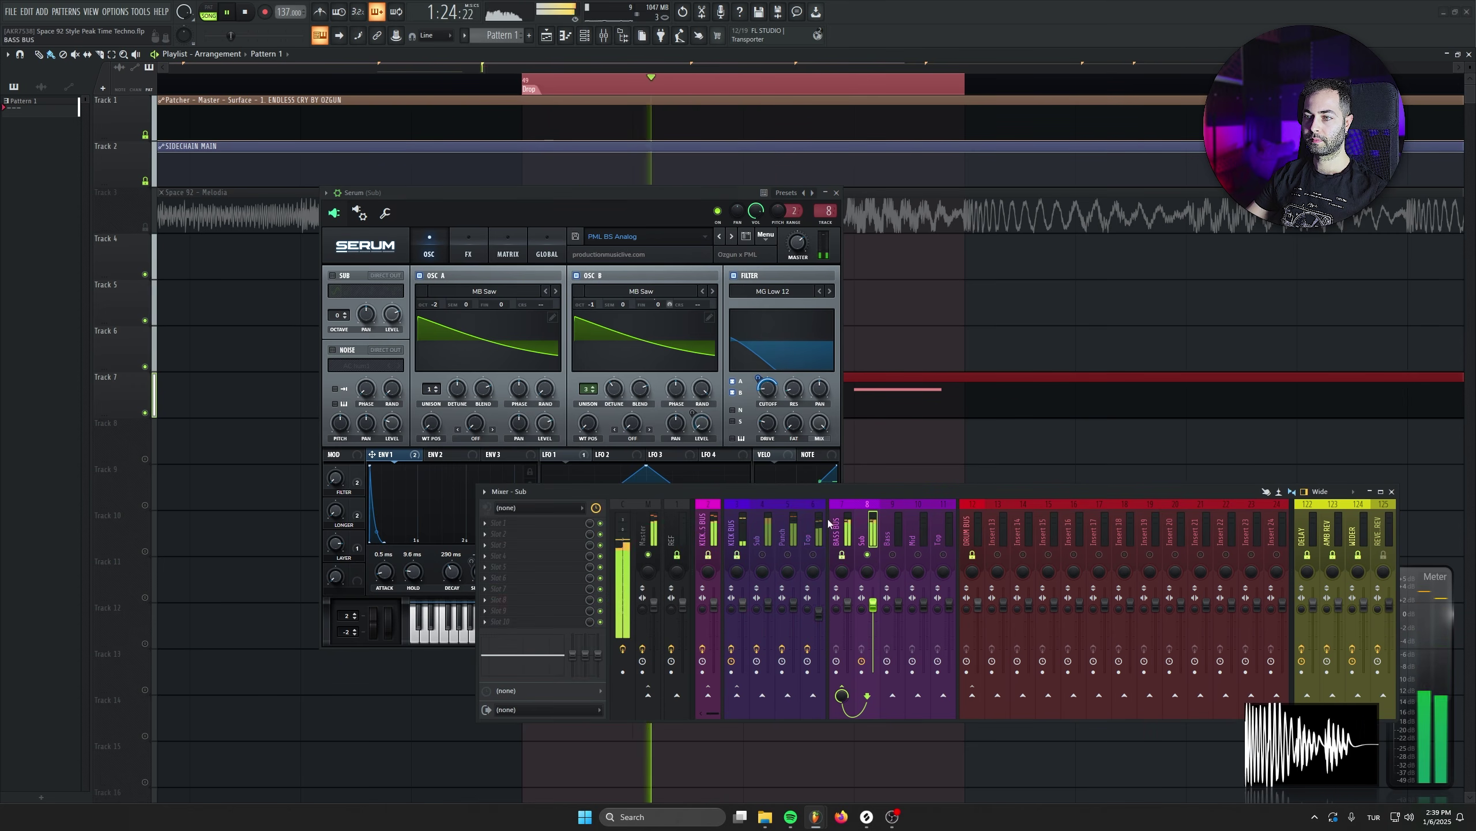
left_click(619, 194)
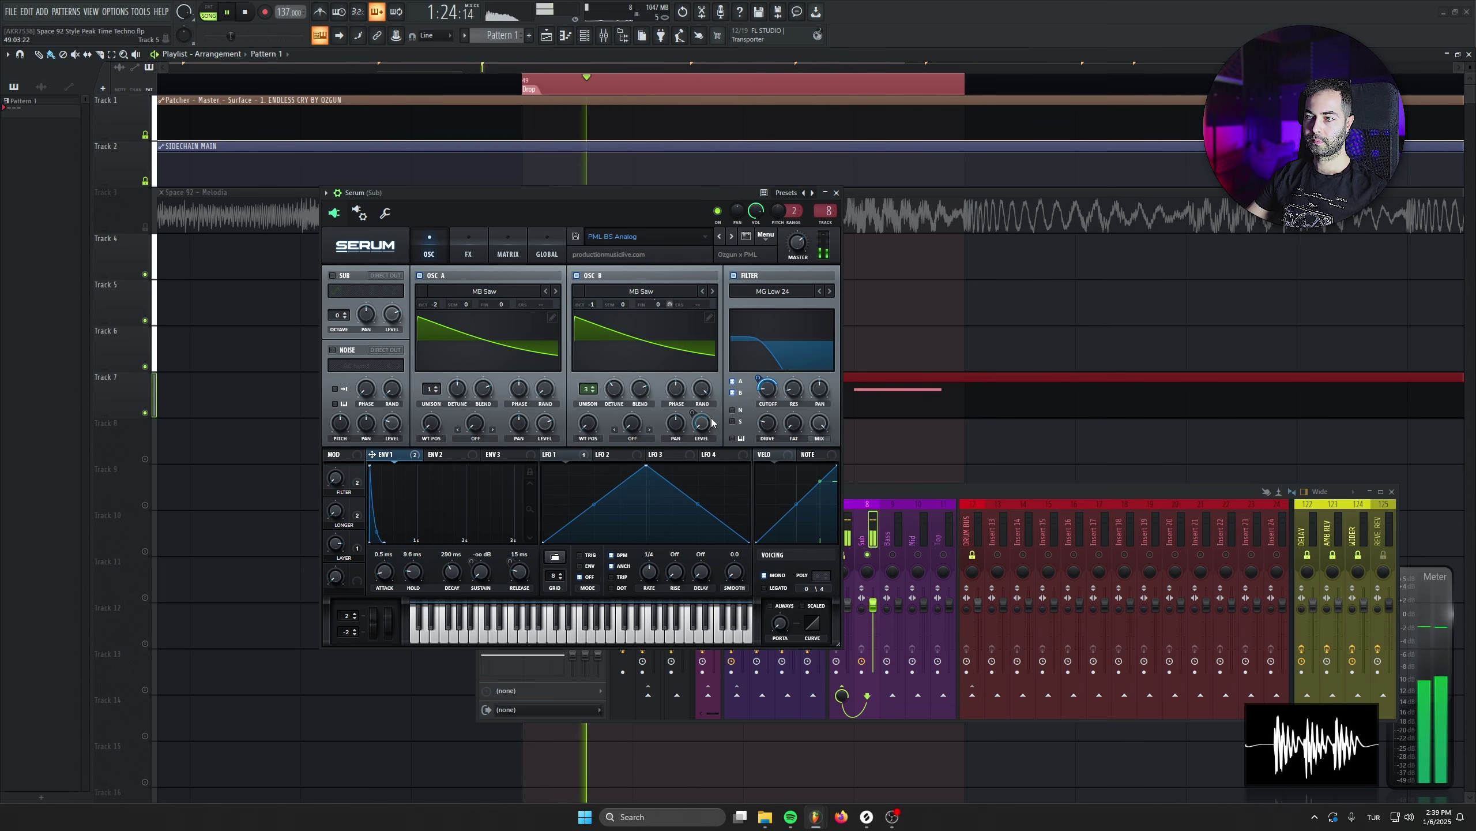
key("space")
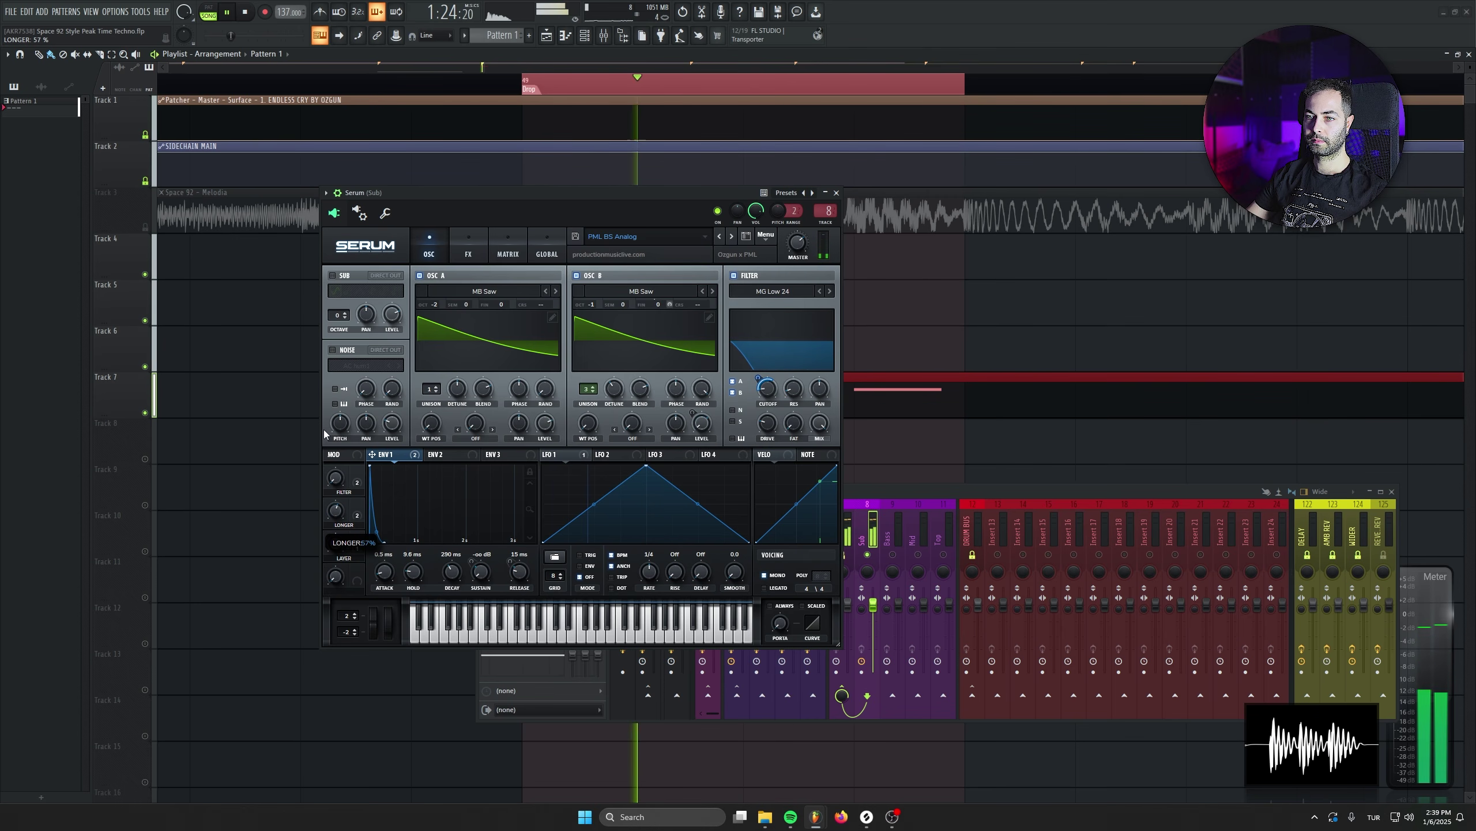
Open LFOTool on the Master track beside Serum and examine the bass waveform during playback
left_click(904, 492)
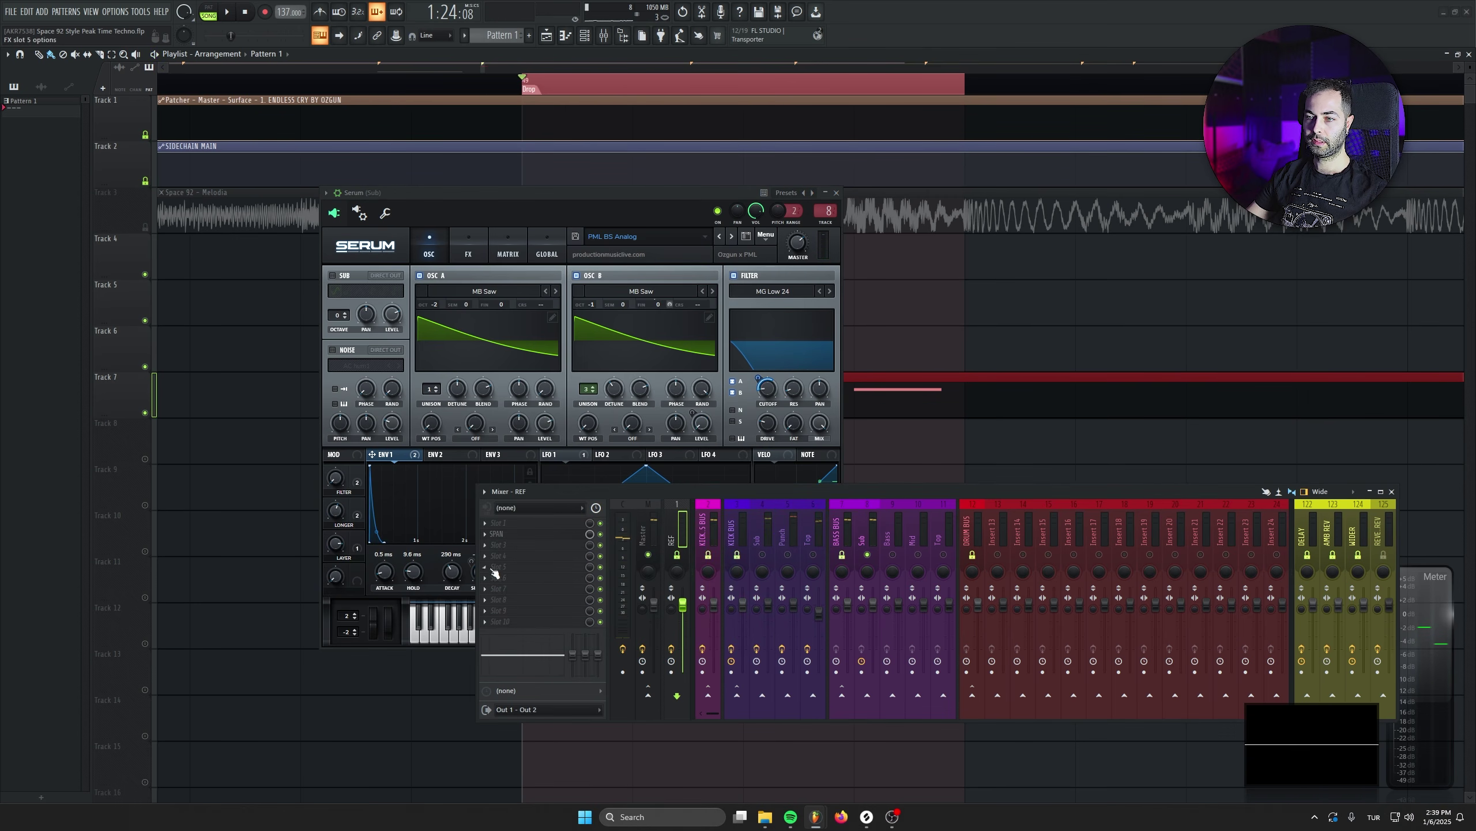
left_click(500, 599)
key("space")
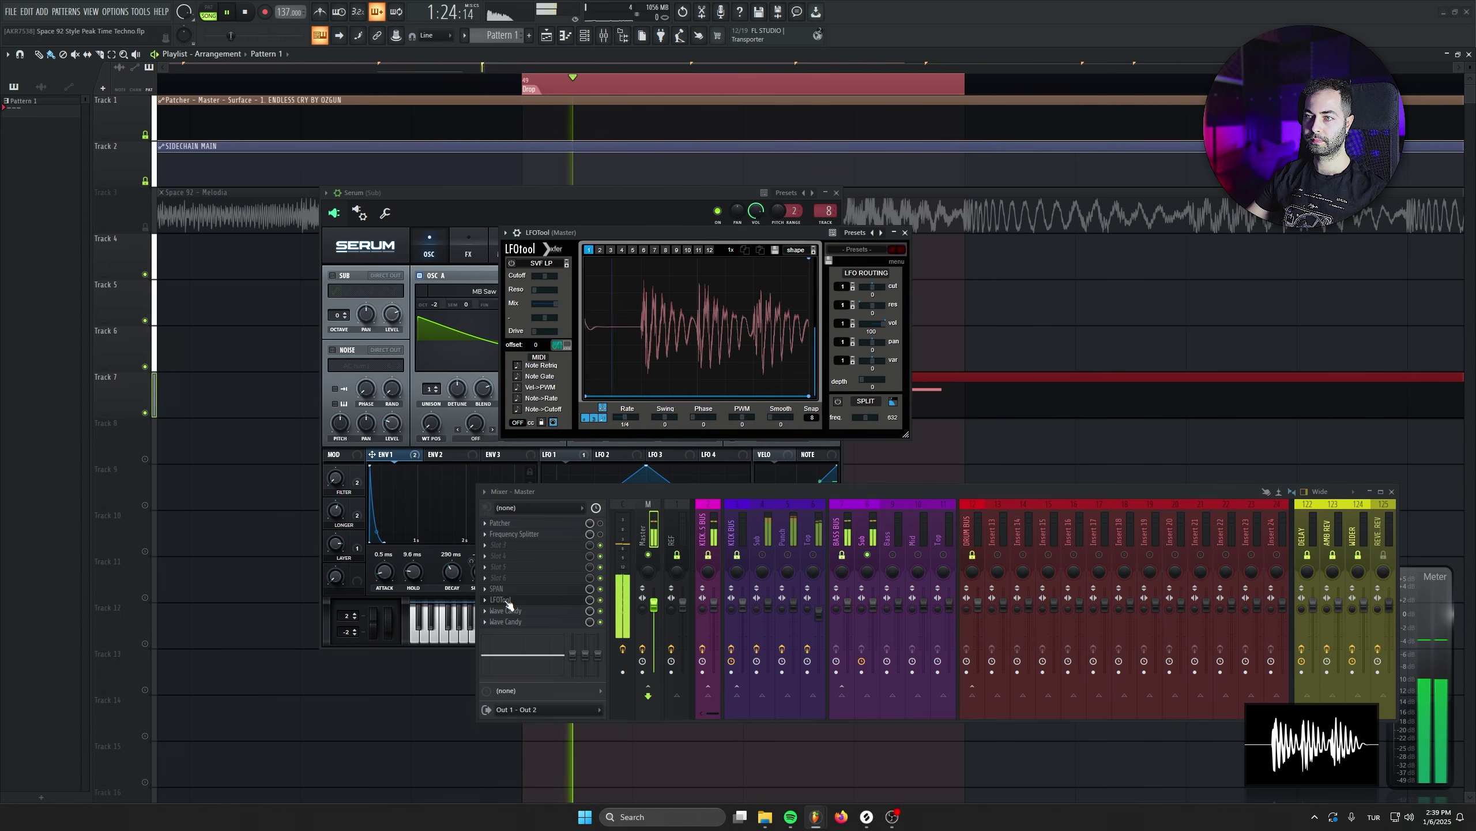
key("space")
left_click(706, 391)
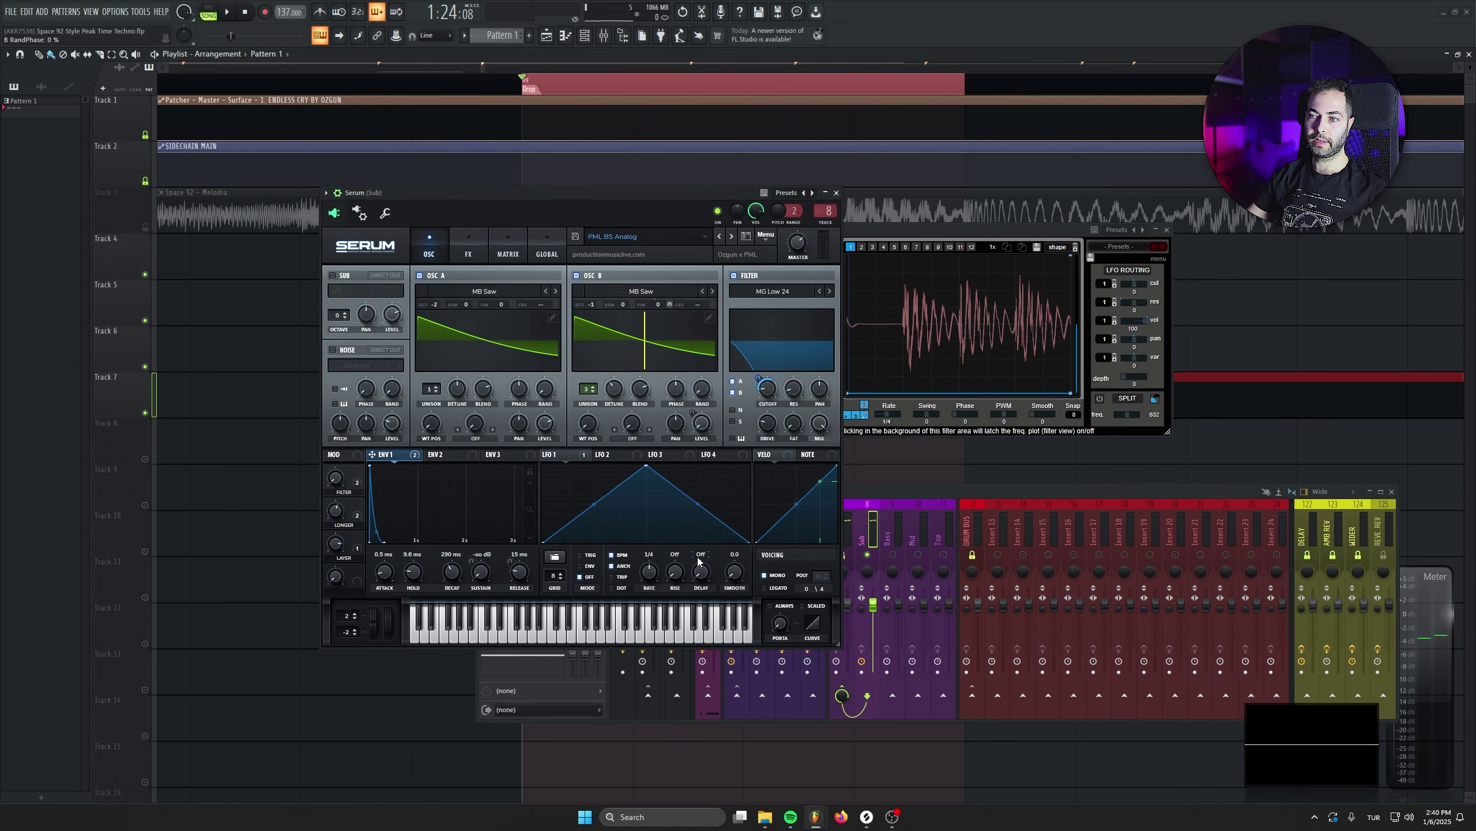
key("space")
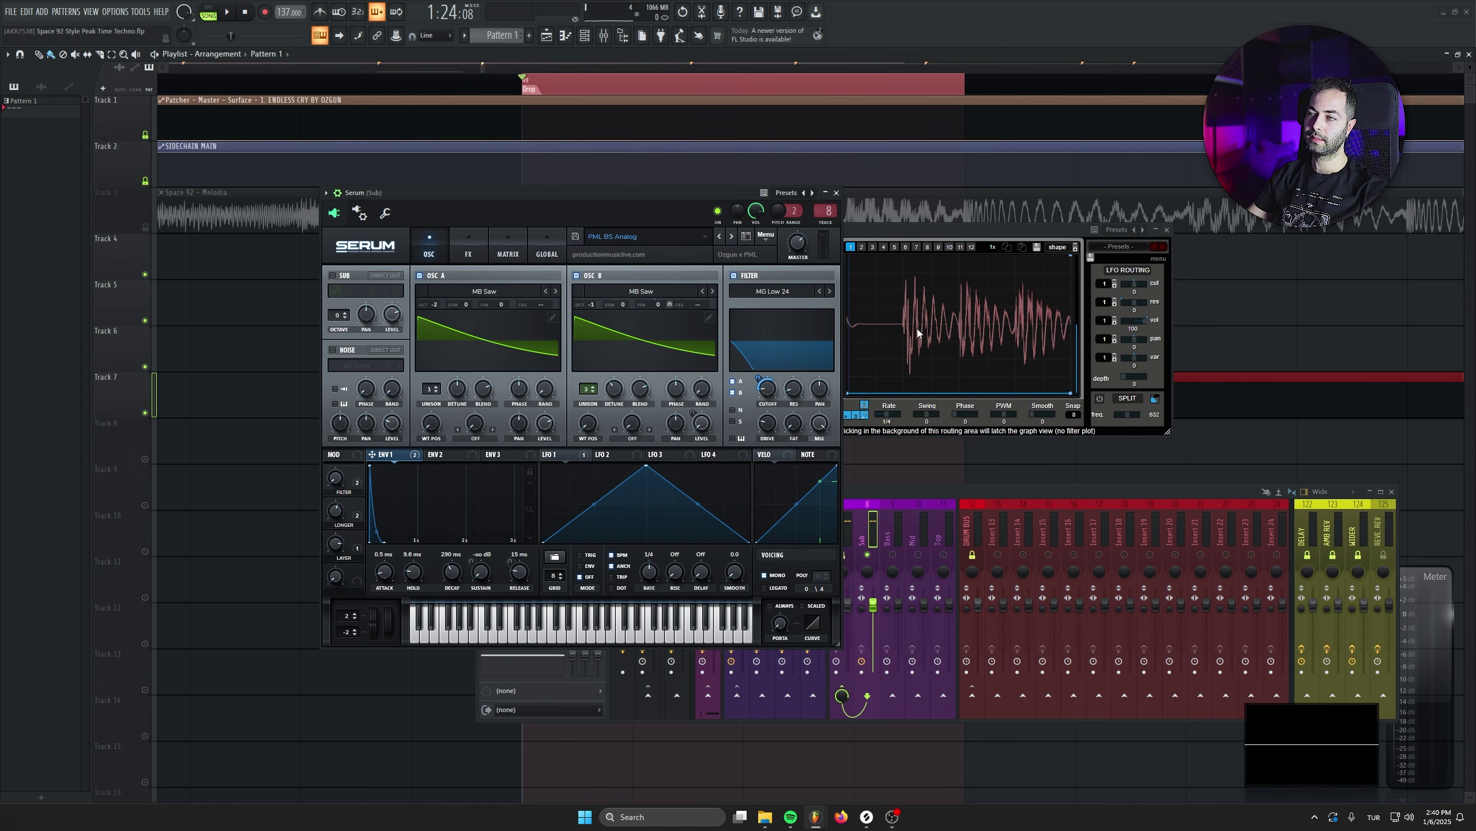
left_click(948, 256)
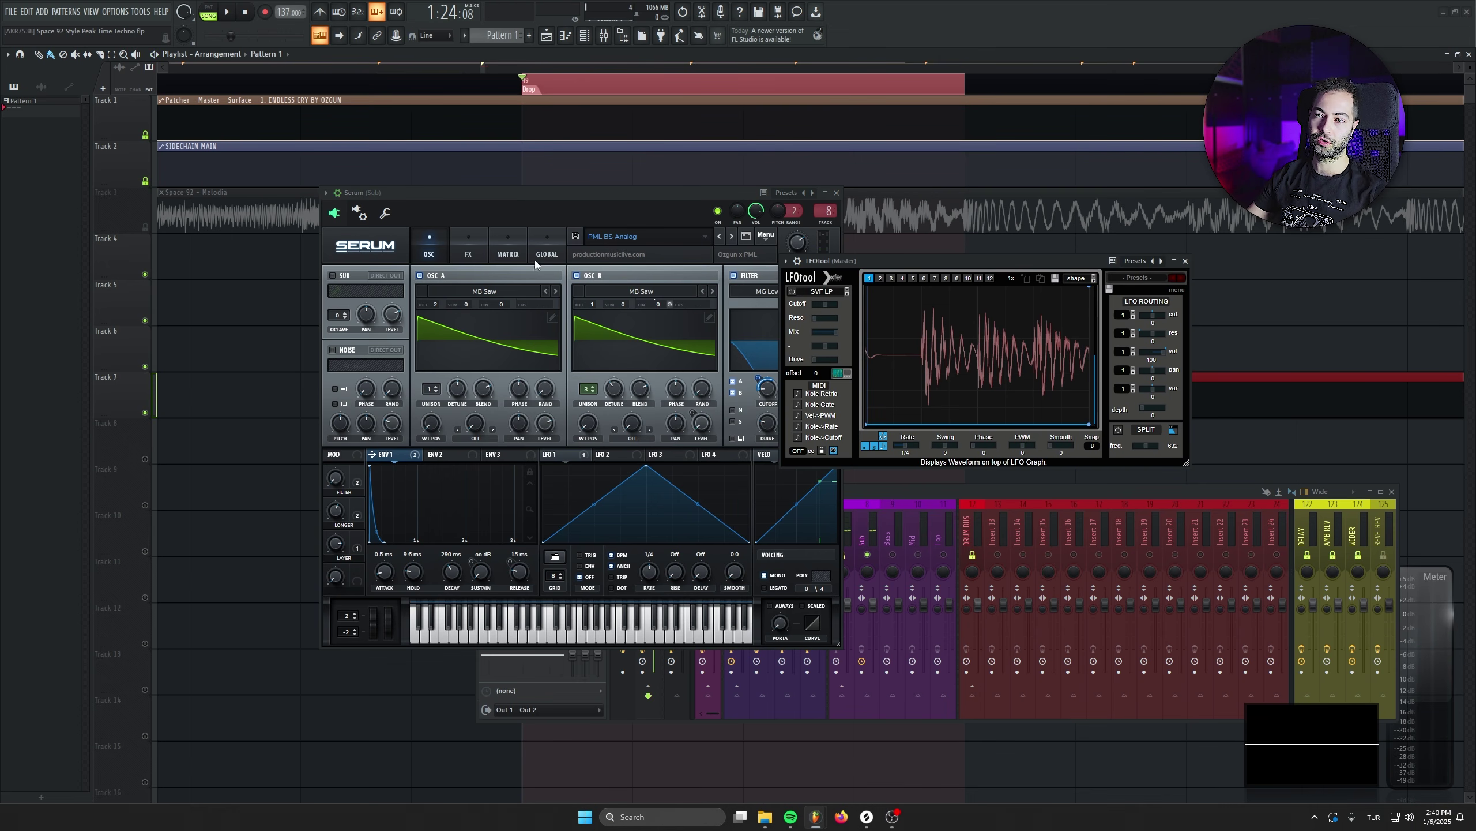
left_click(553, 201)
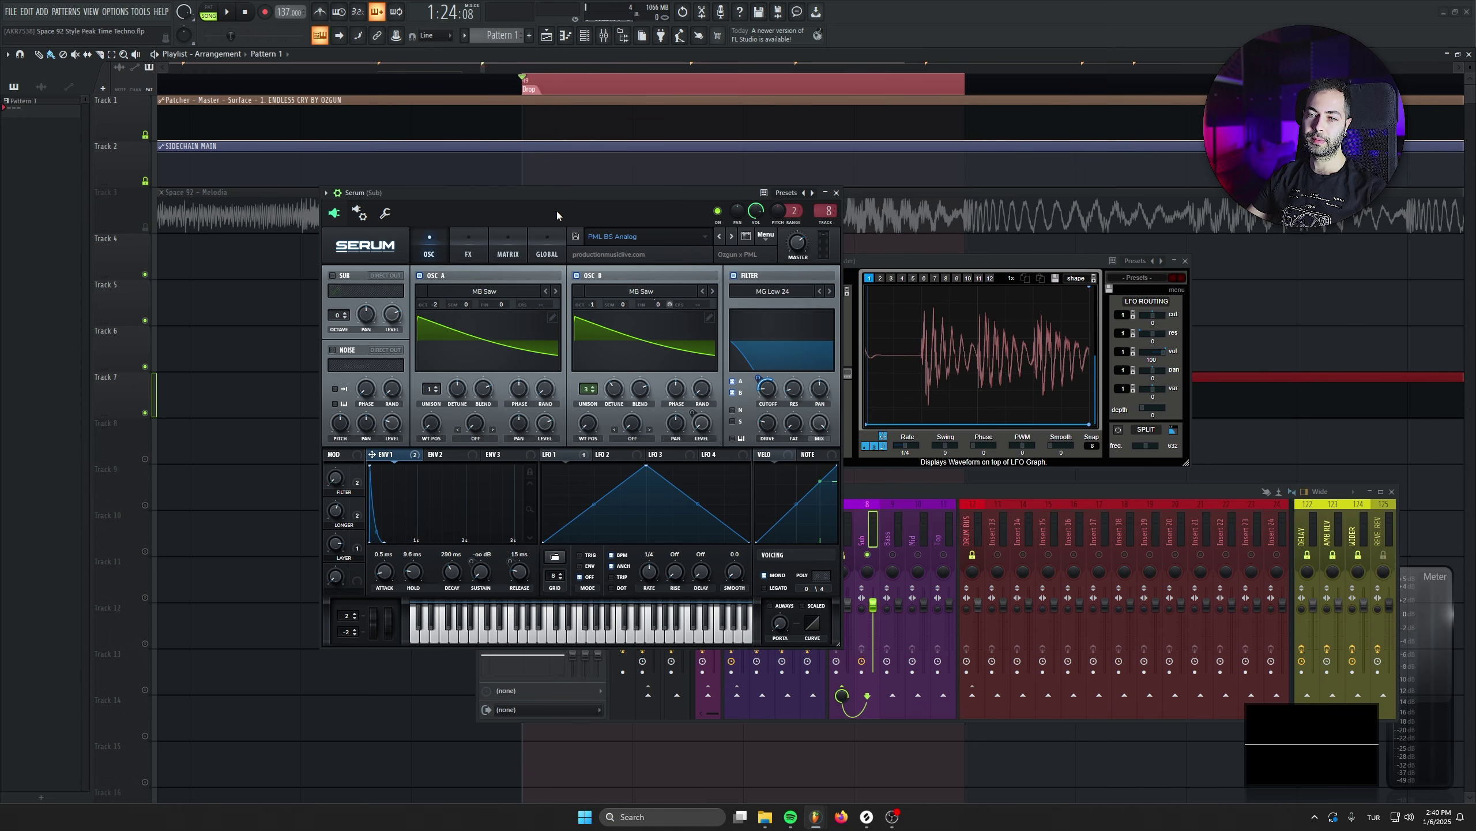
Set Serum's LONGER macro to 61% while watching the waveform, and unsolo the Sub track to hear the bass with the kick
scroll(454, 575, "down", 2)
key("space")
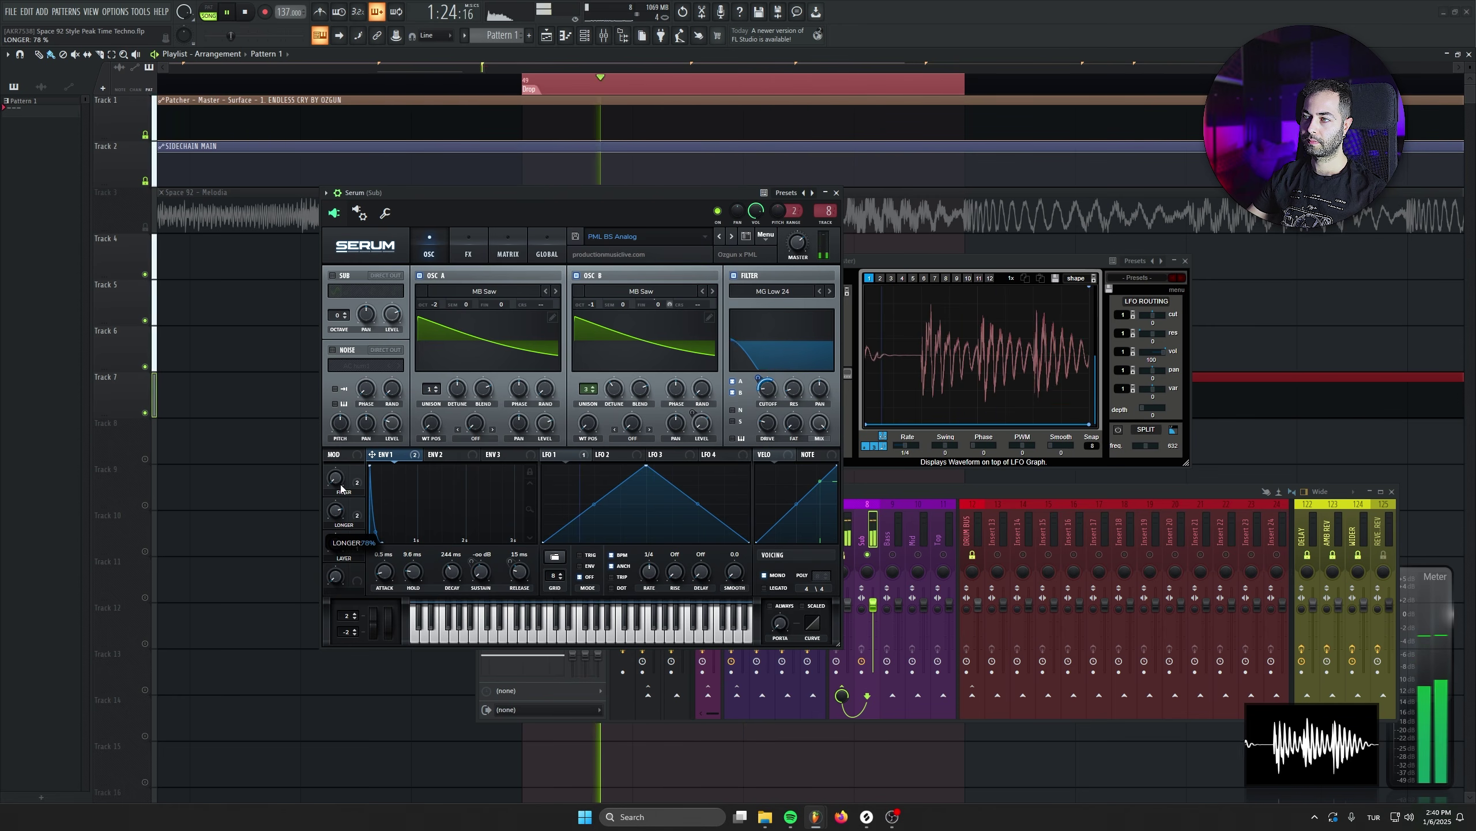
scroll(337, 510, "down", 3)
scroll(337, 510, "down", 1)
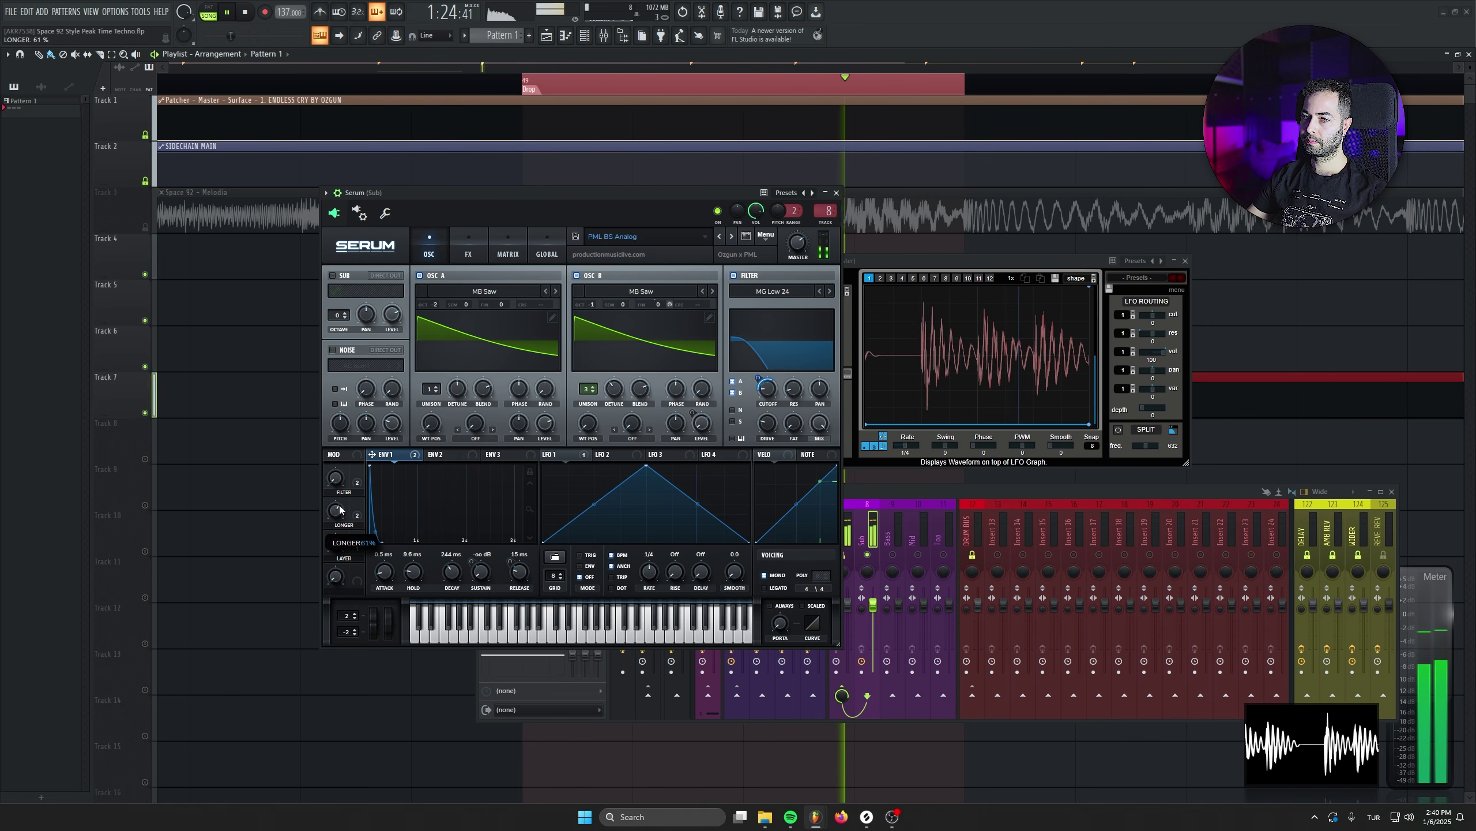
left_click(870, 553)
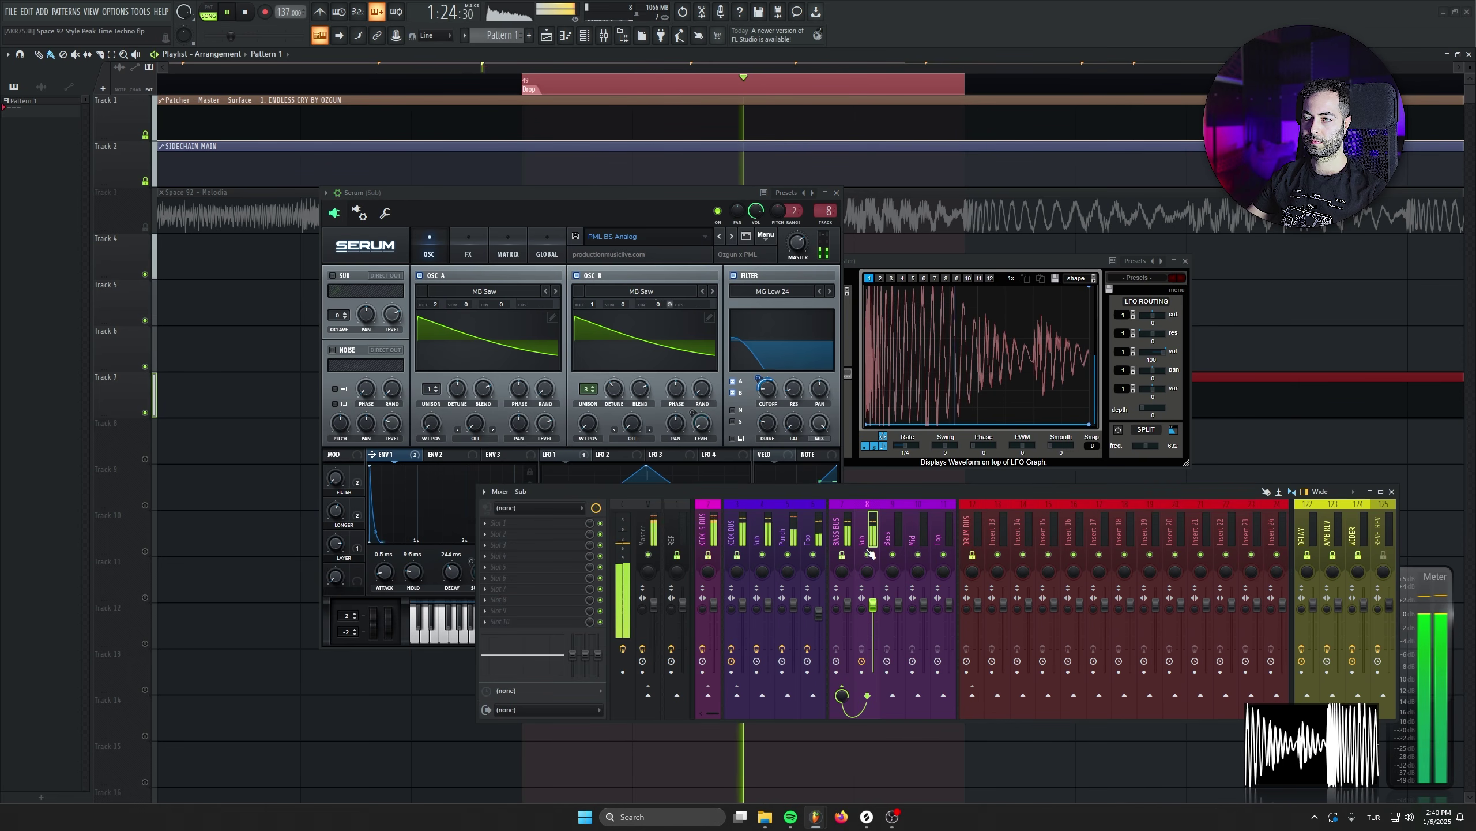
key("space")
Load Kickstart 2 in the Sub track's ninth effect slot and sidechain the KICK BUS to the Sub track
left_click(494, 611)
mouse_move(505, 534)
left_click(669, 620)
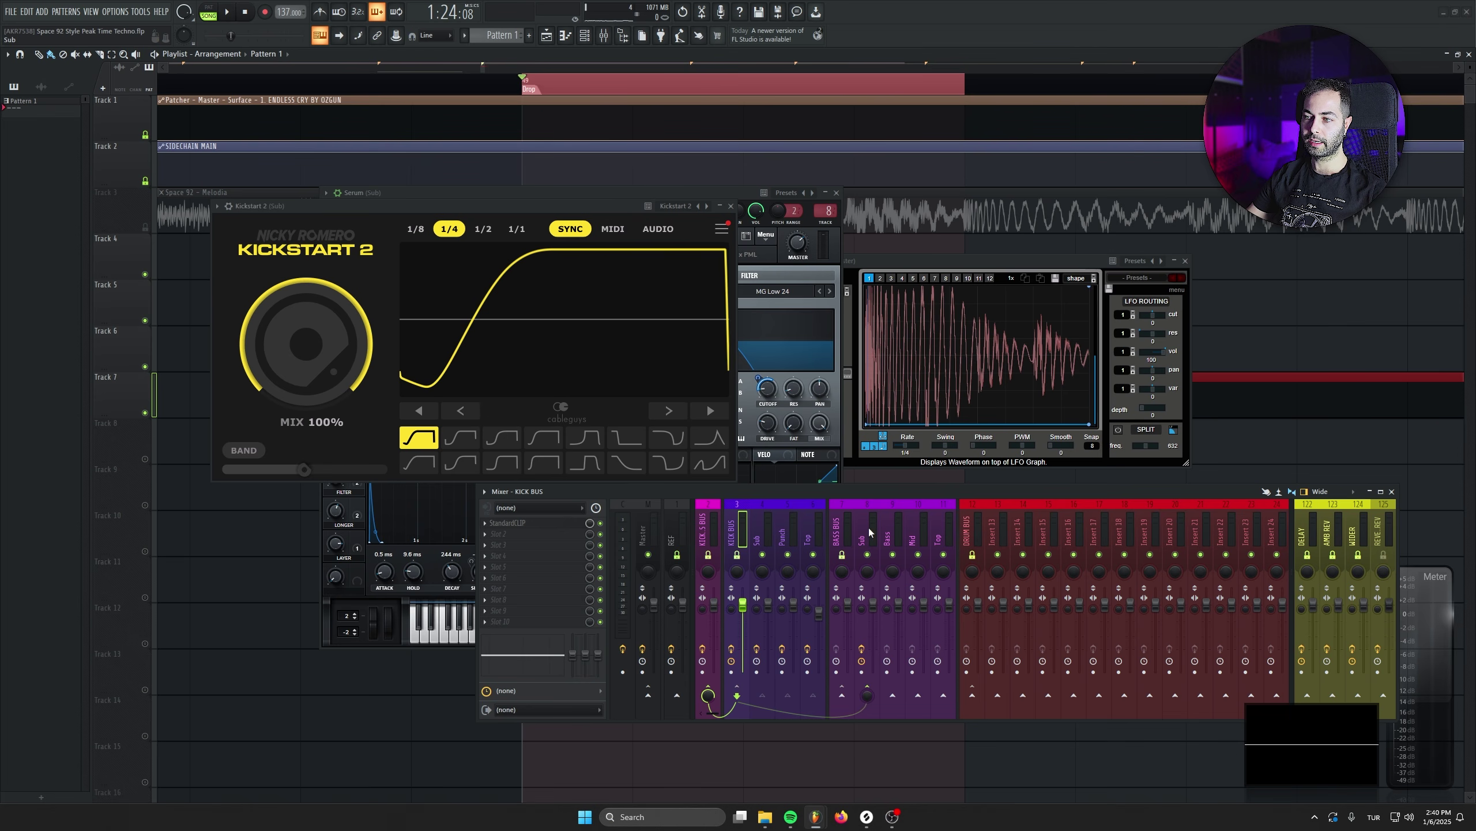
Assign sidechain input 1 in Kickstart 2's wrapper processing connections and return to the plugin view
left_click(218, 207)
left_click(227, 207)
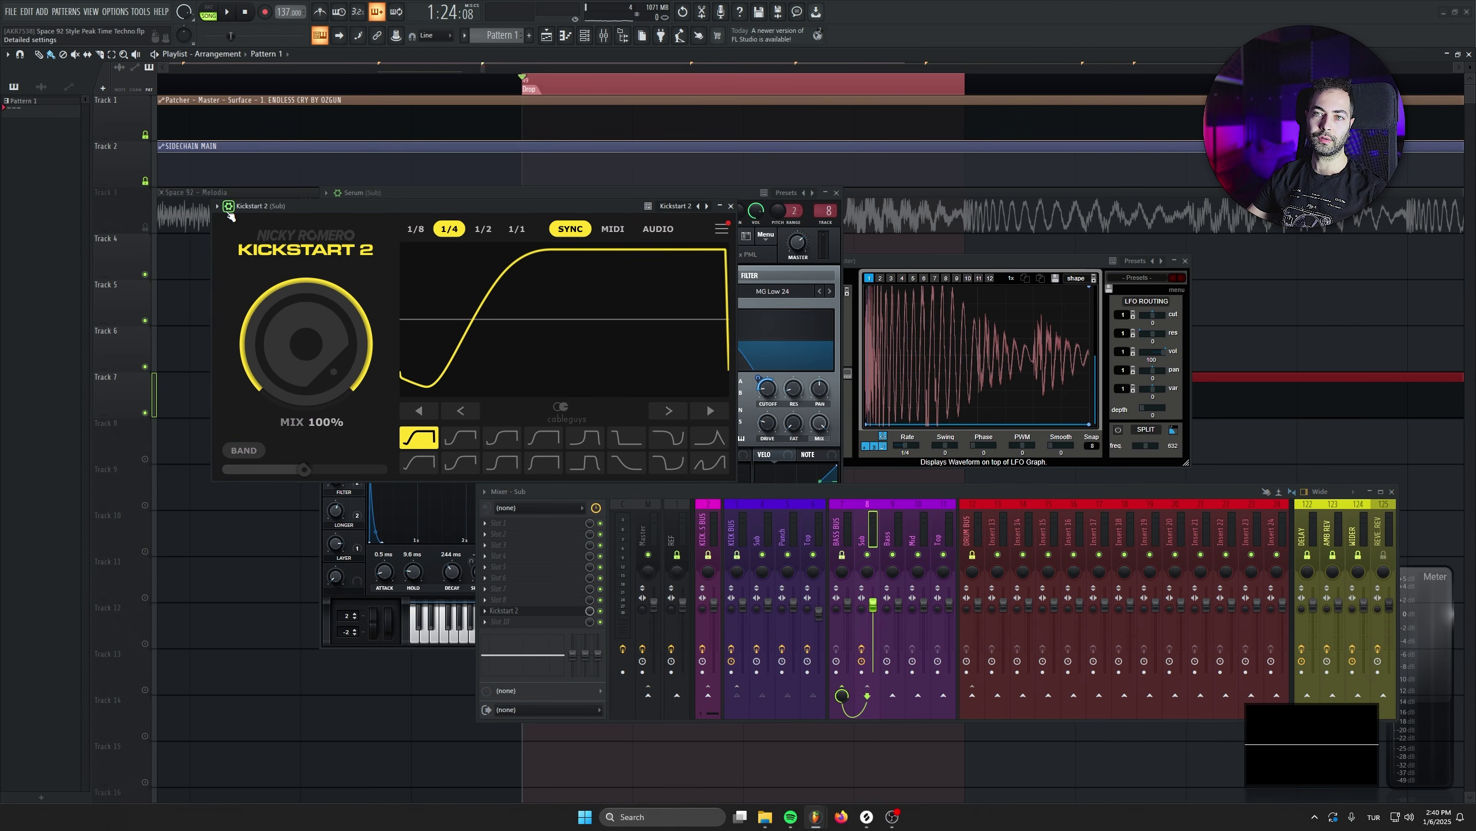
left_click(229, 206)
left_click(251, 226)
left_click(265, 251)
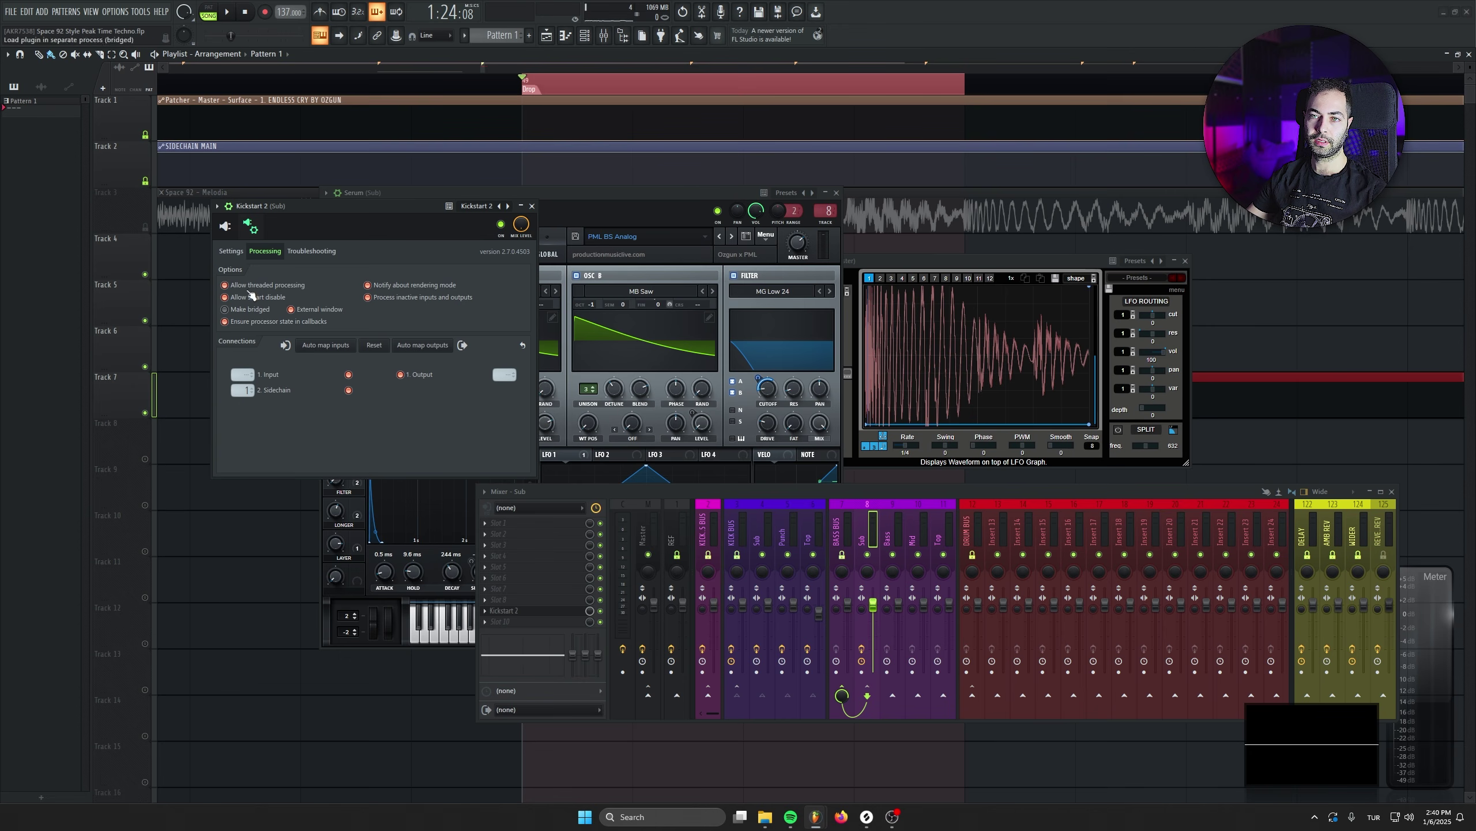
left_click(225, 226)
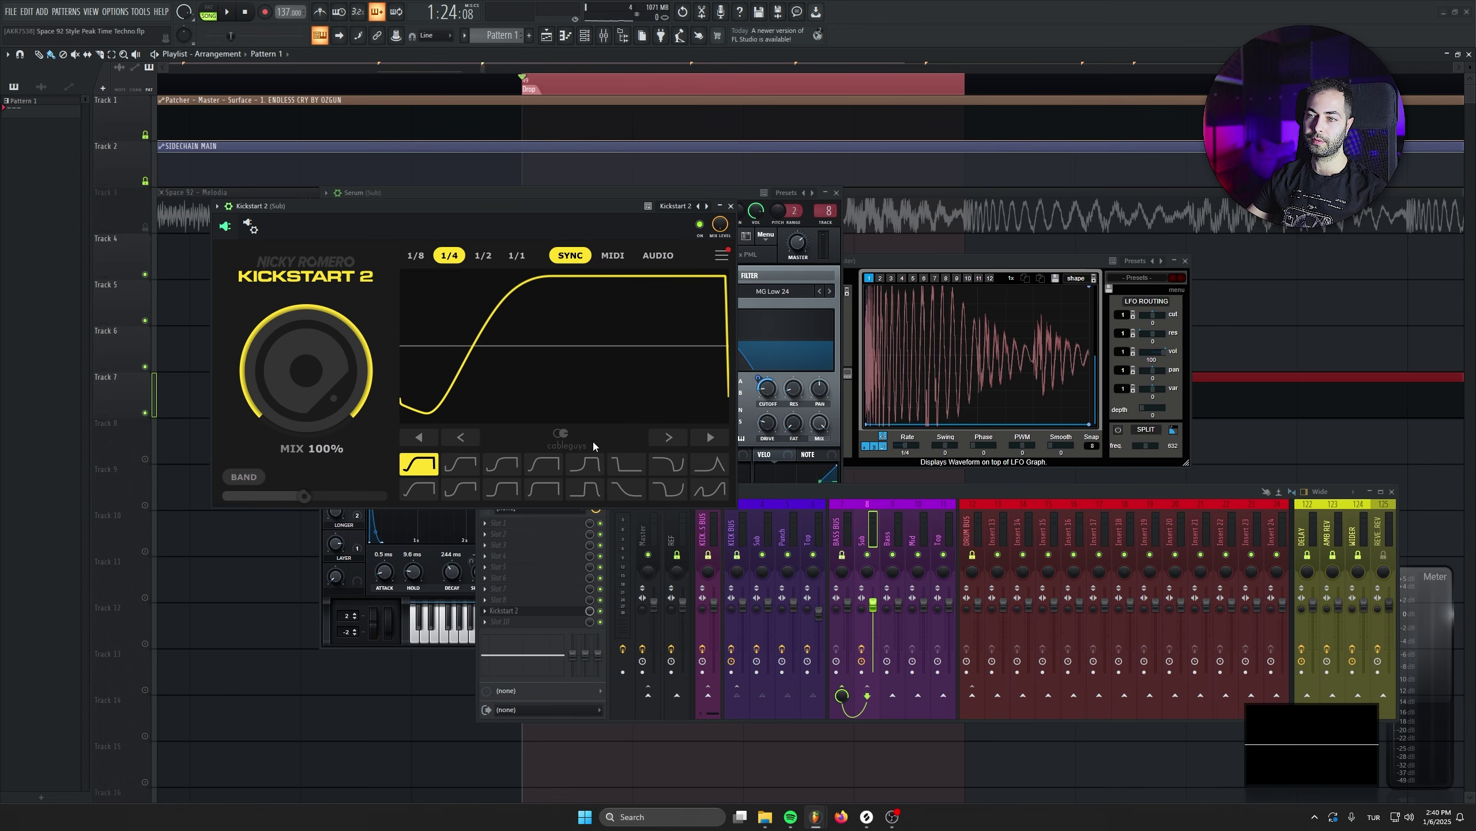
Choose Kickstart 2's fifth curve shape and enable band ducking with its frequency slightly below 194 Hz, auditioning the result
key("space")
left_click(568, 467)
left_click(244, 477)
key("space")
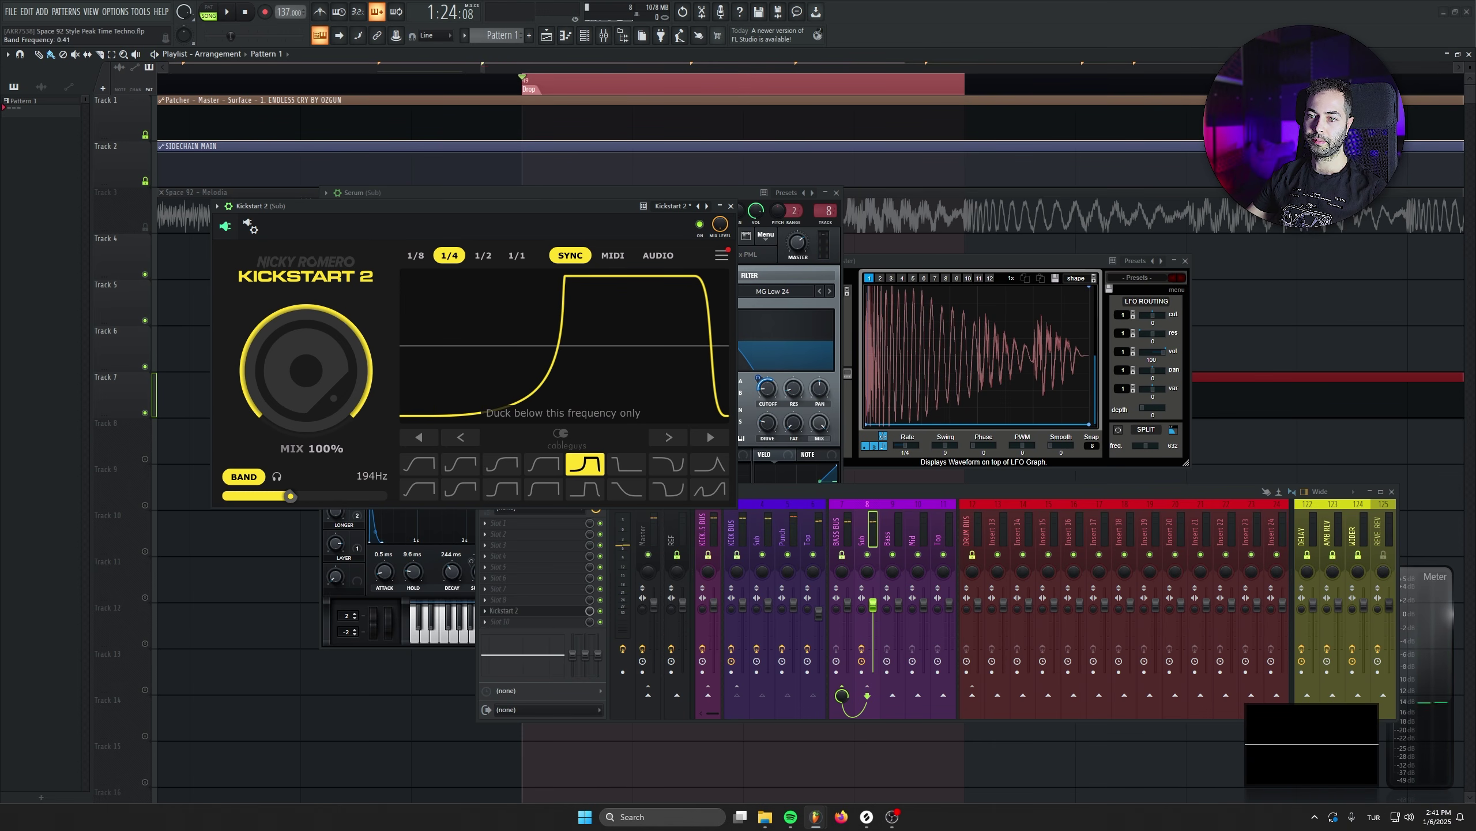
left_click_drag(290, 496, 288, 496)
key("space")
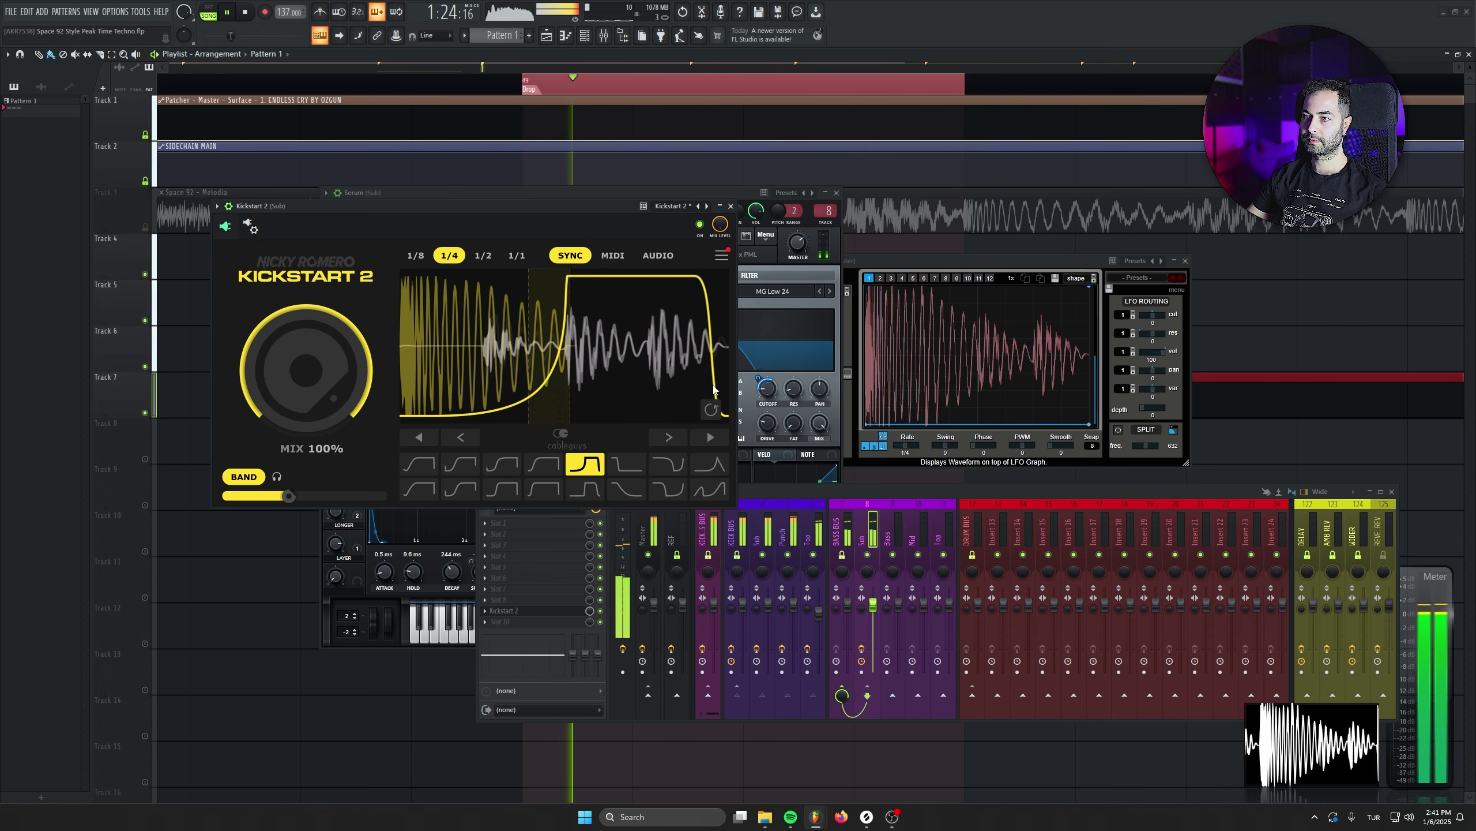
key("space")
Add a second Kickstart 2 in the Sub track's tenth slot with the third curve shape, and close its window
left_click(540, 592)
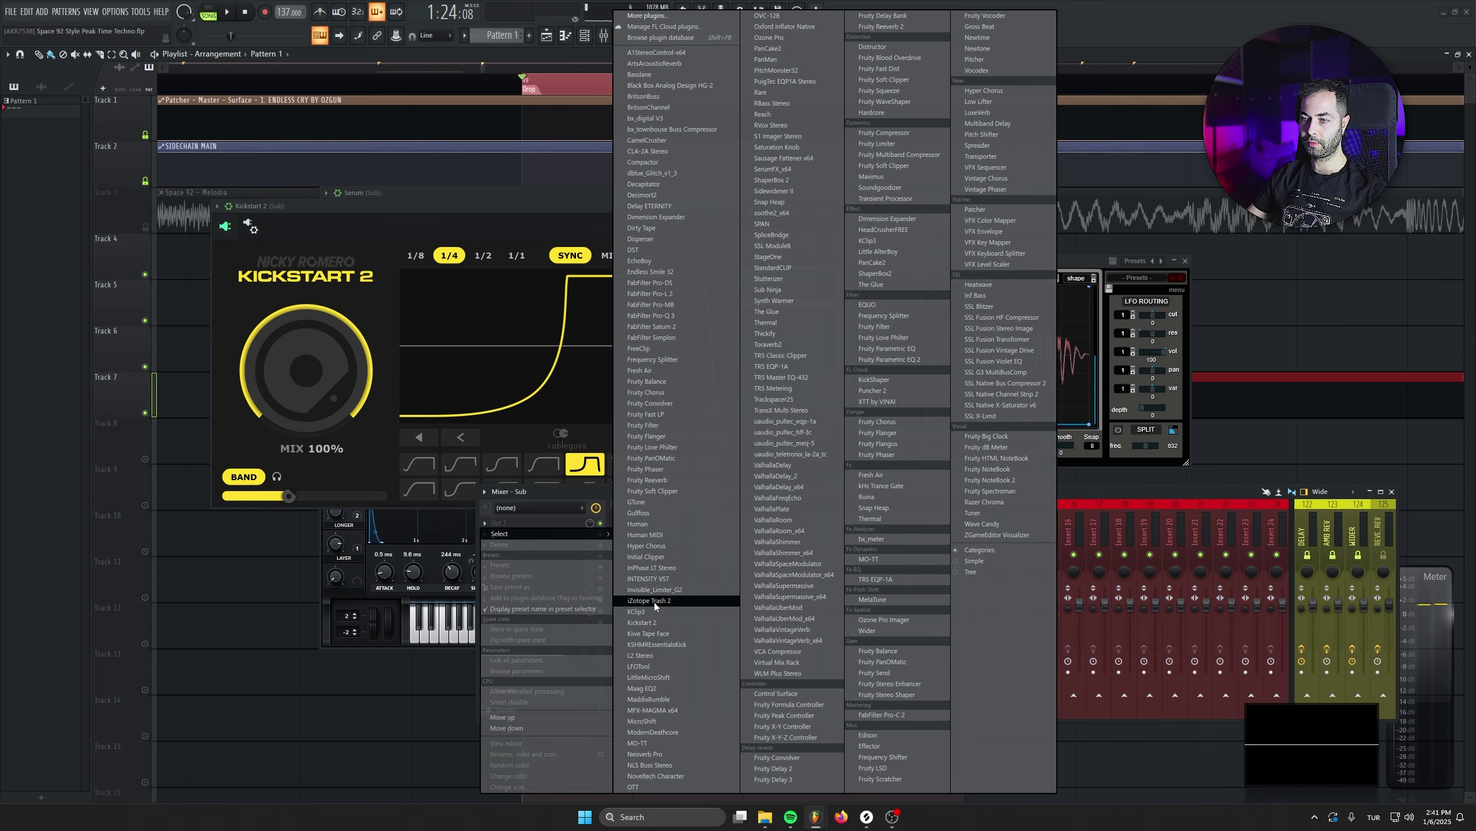
left_click(645, 622)
key("space")
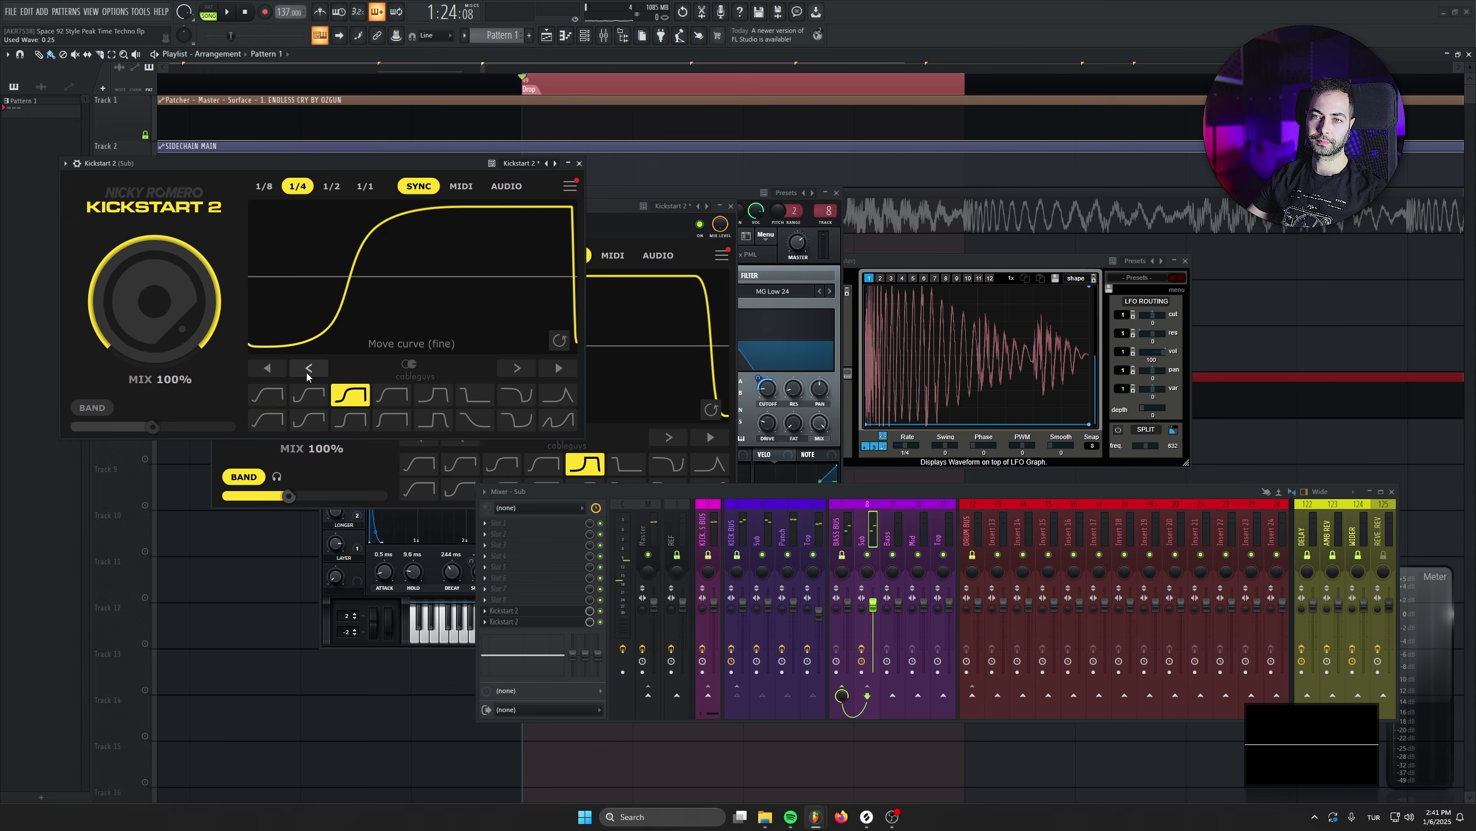
left_click(579, 163)
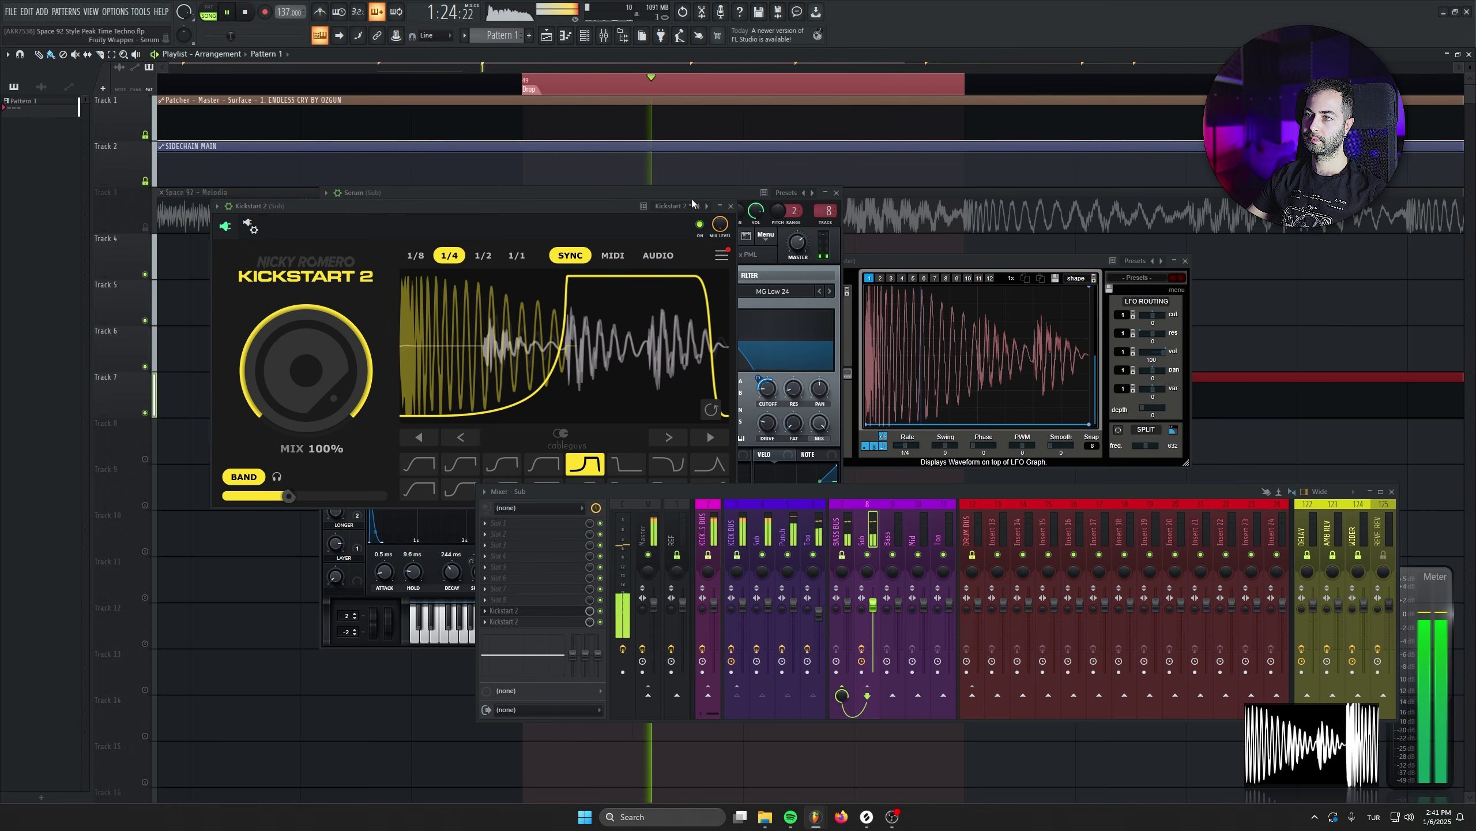
Close the first Kickstart 2 window and raise Serum's filter cutoff slightly
left_click(731, 206)
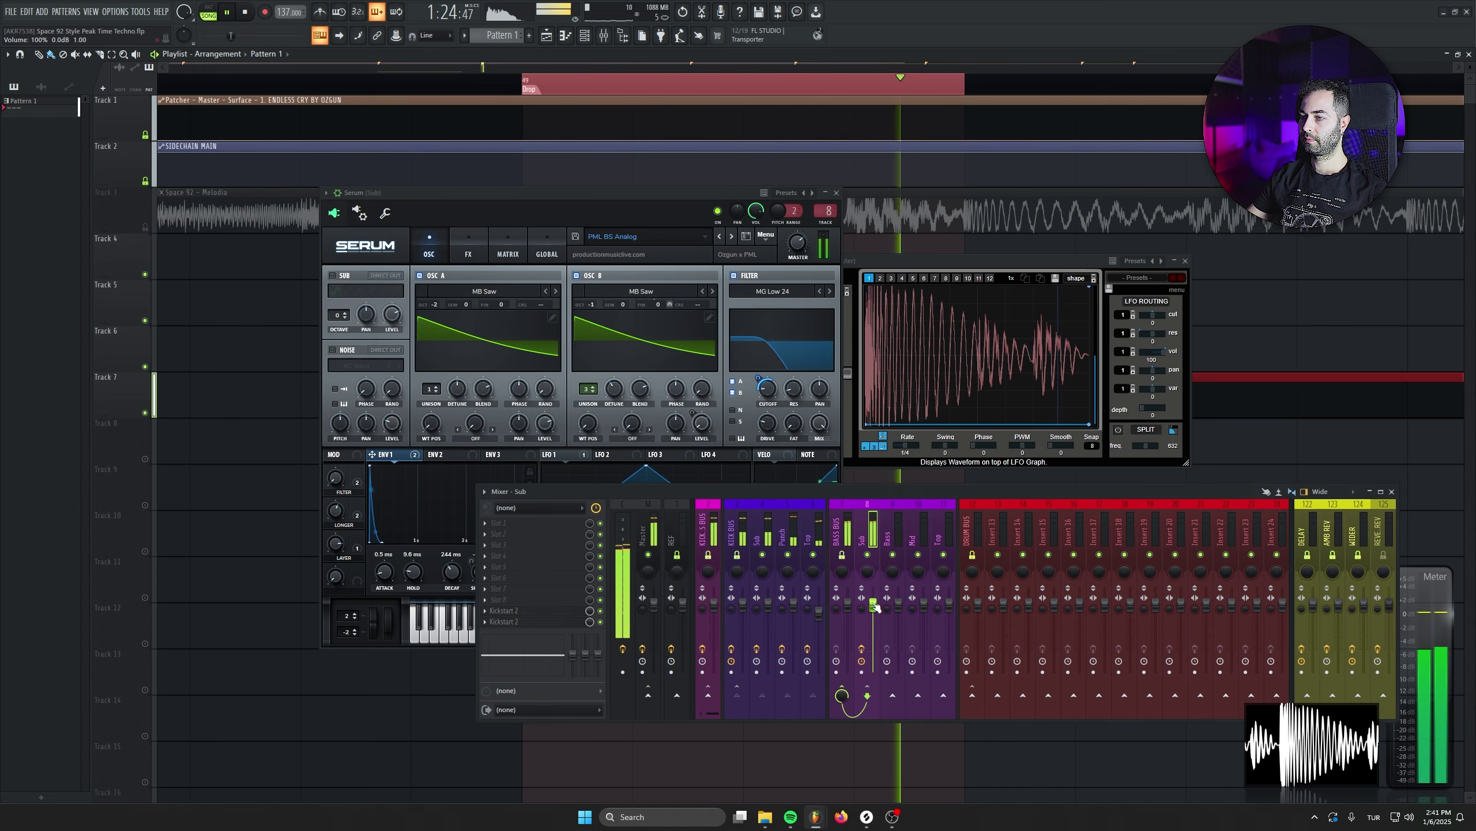
left_click(766, 403)
left_click_drag(770, 393, 767, 384)
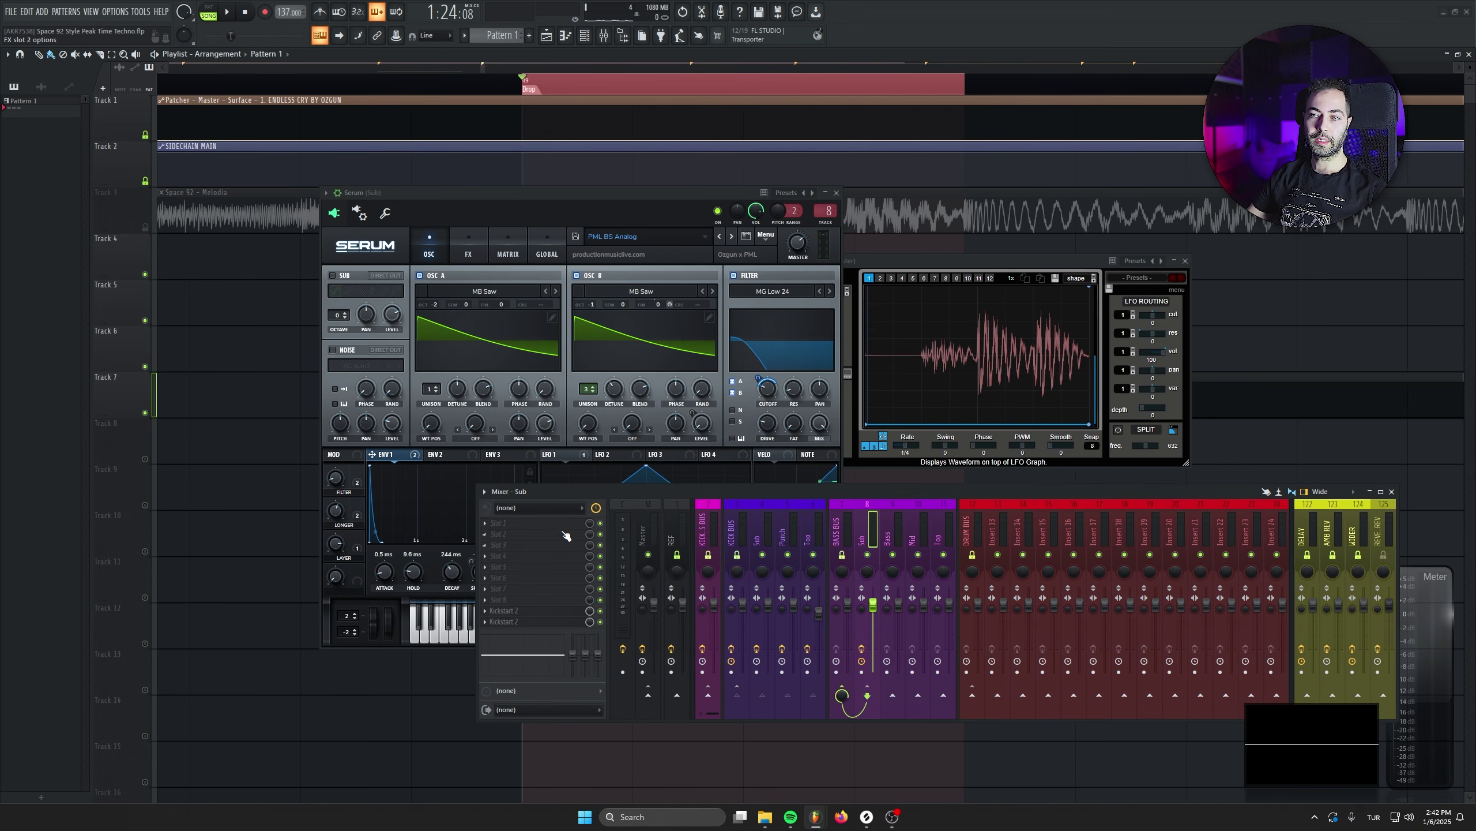
Load the DST distortion plugin in the Sub track's first effect slot and audition the bass through it
left_click(546, 524)
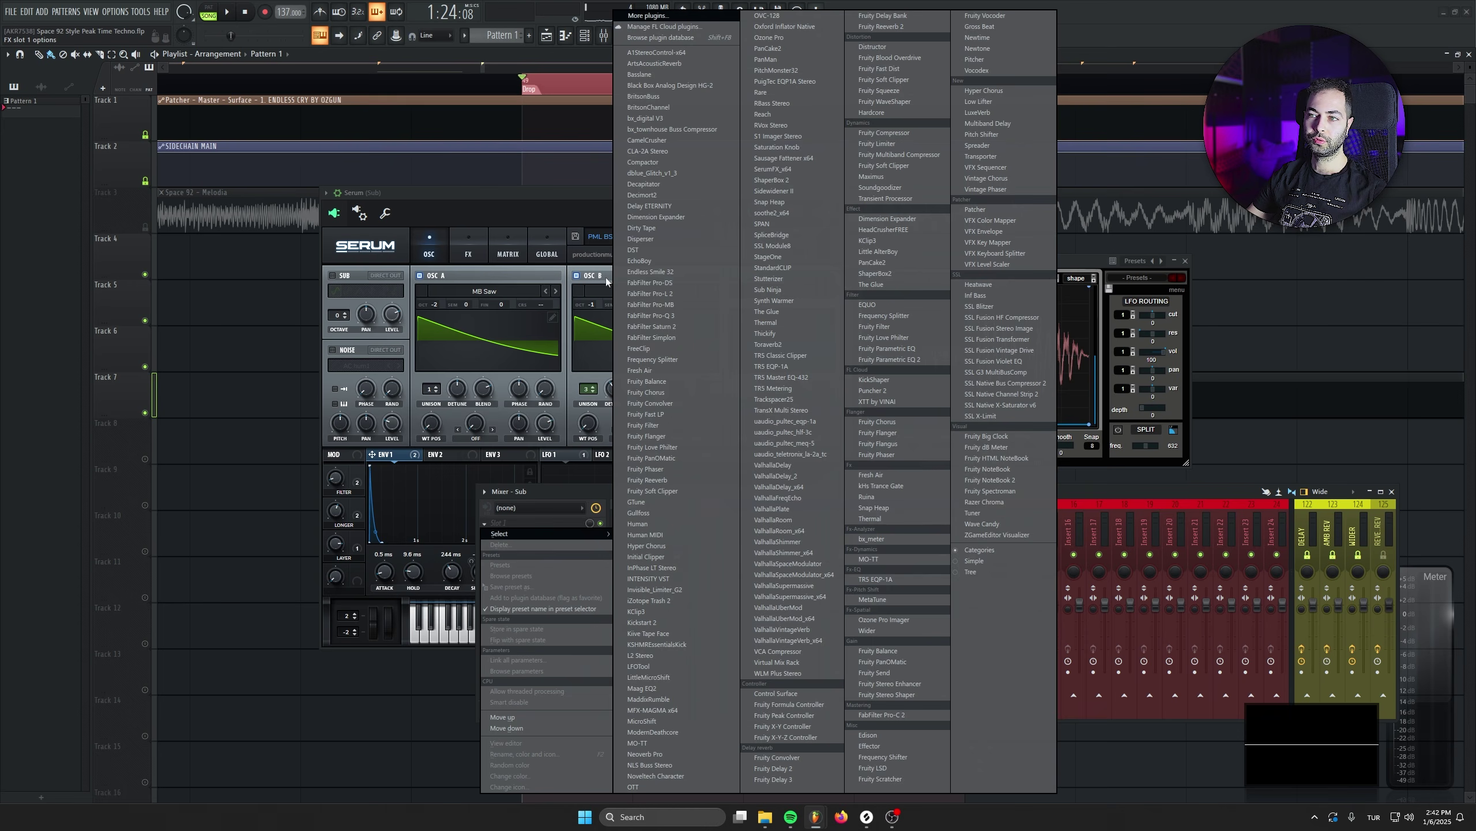
left_click(634, 249)
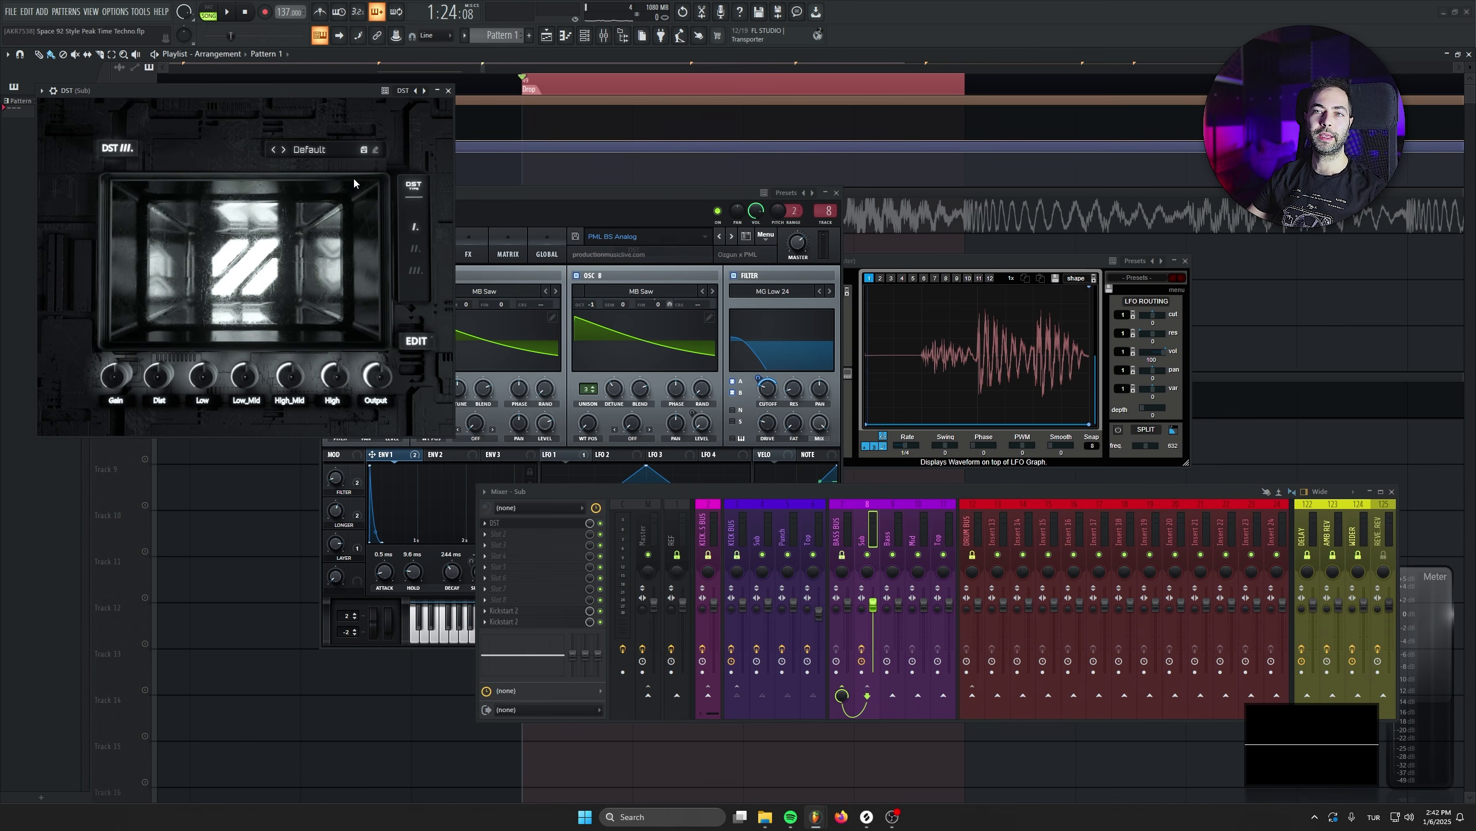
left_click_drag(337, 89, 464, 208)
key("space")
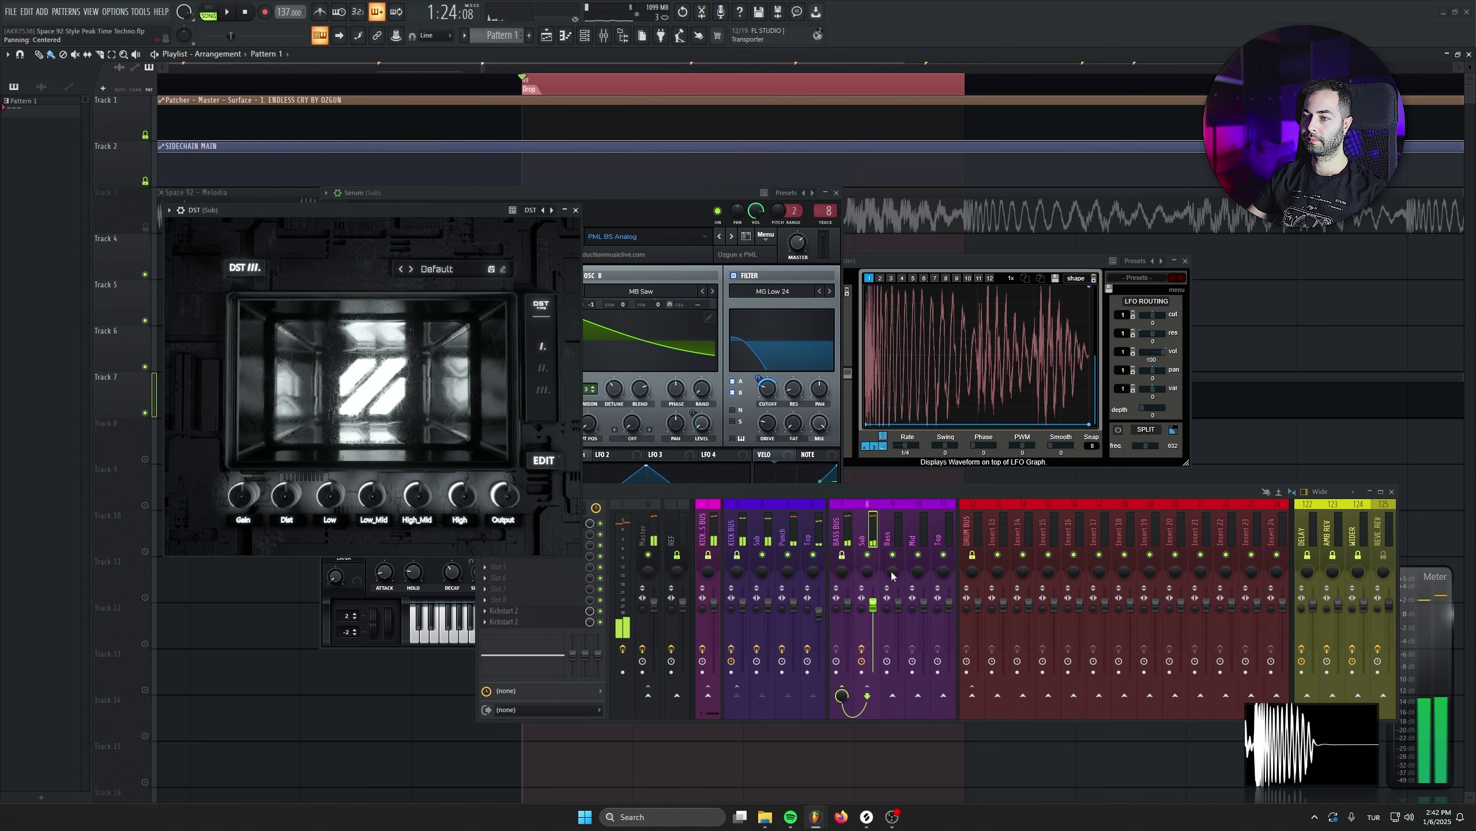
Reload DST from its wrapper settings and audition the distorted bass with the kick
left_click(467, 497)
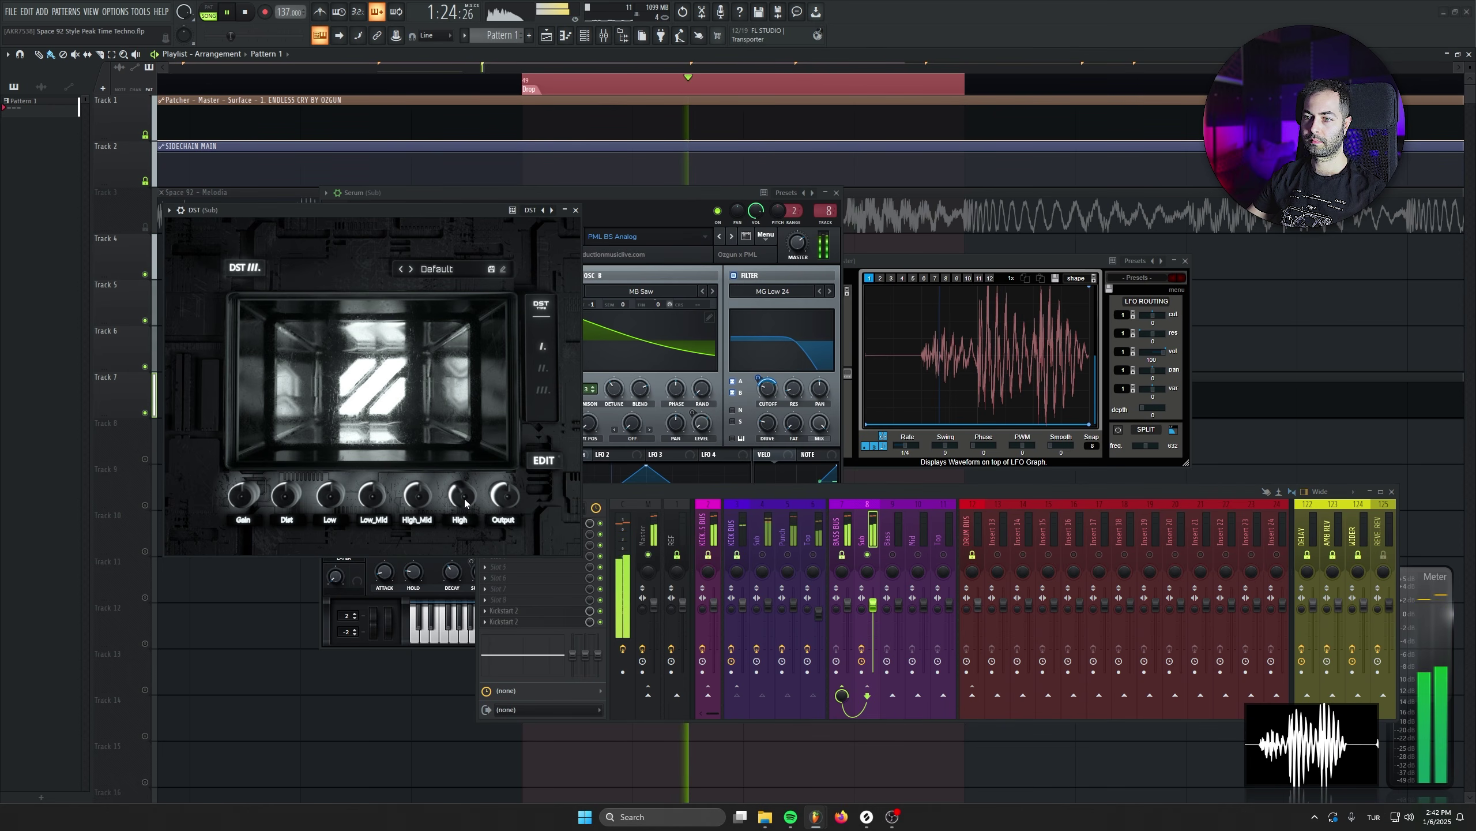
left_click(181, 210)
left_click(202, 230)
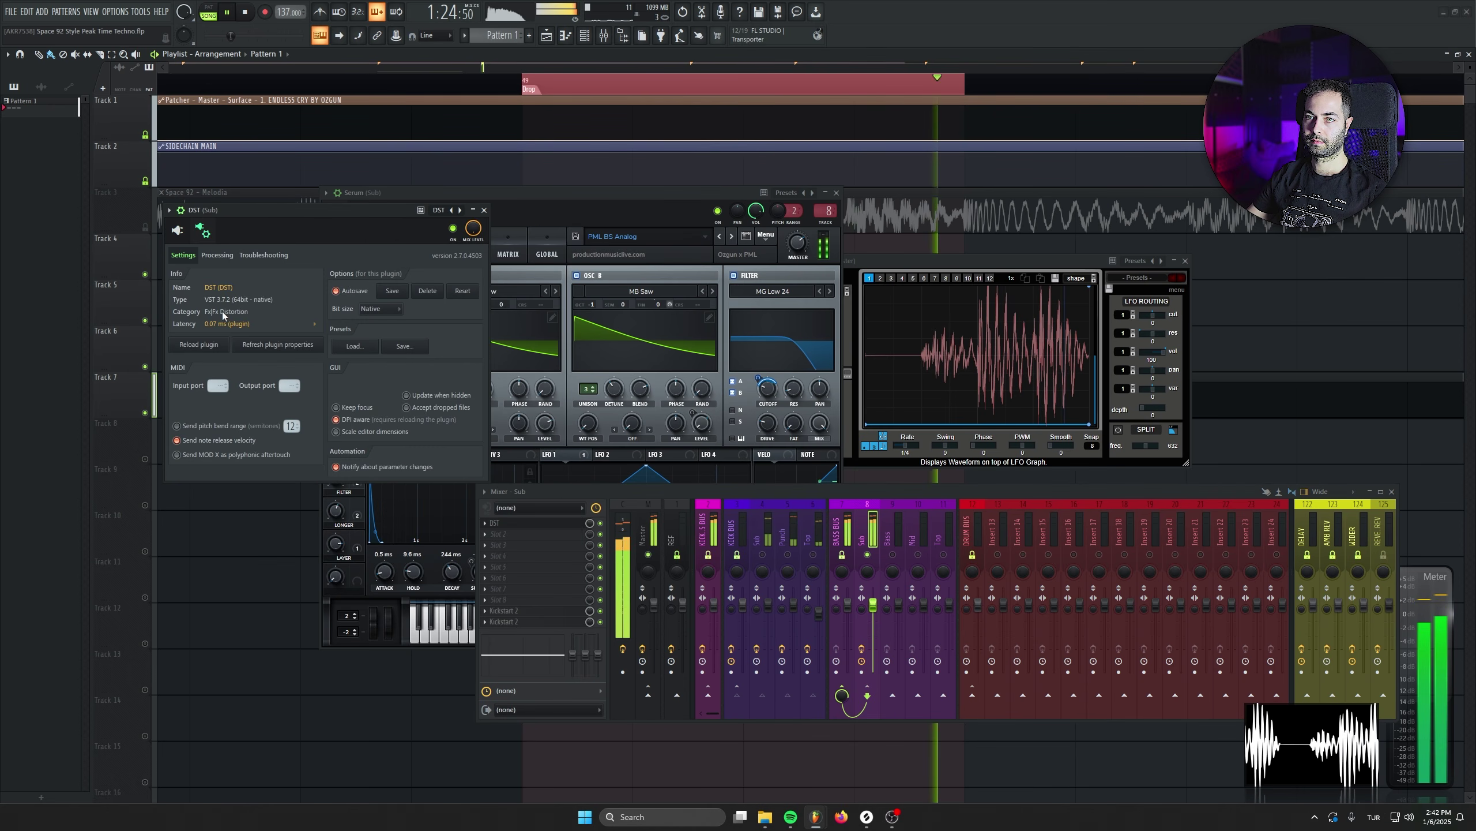
left_click(217, 345)
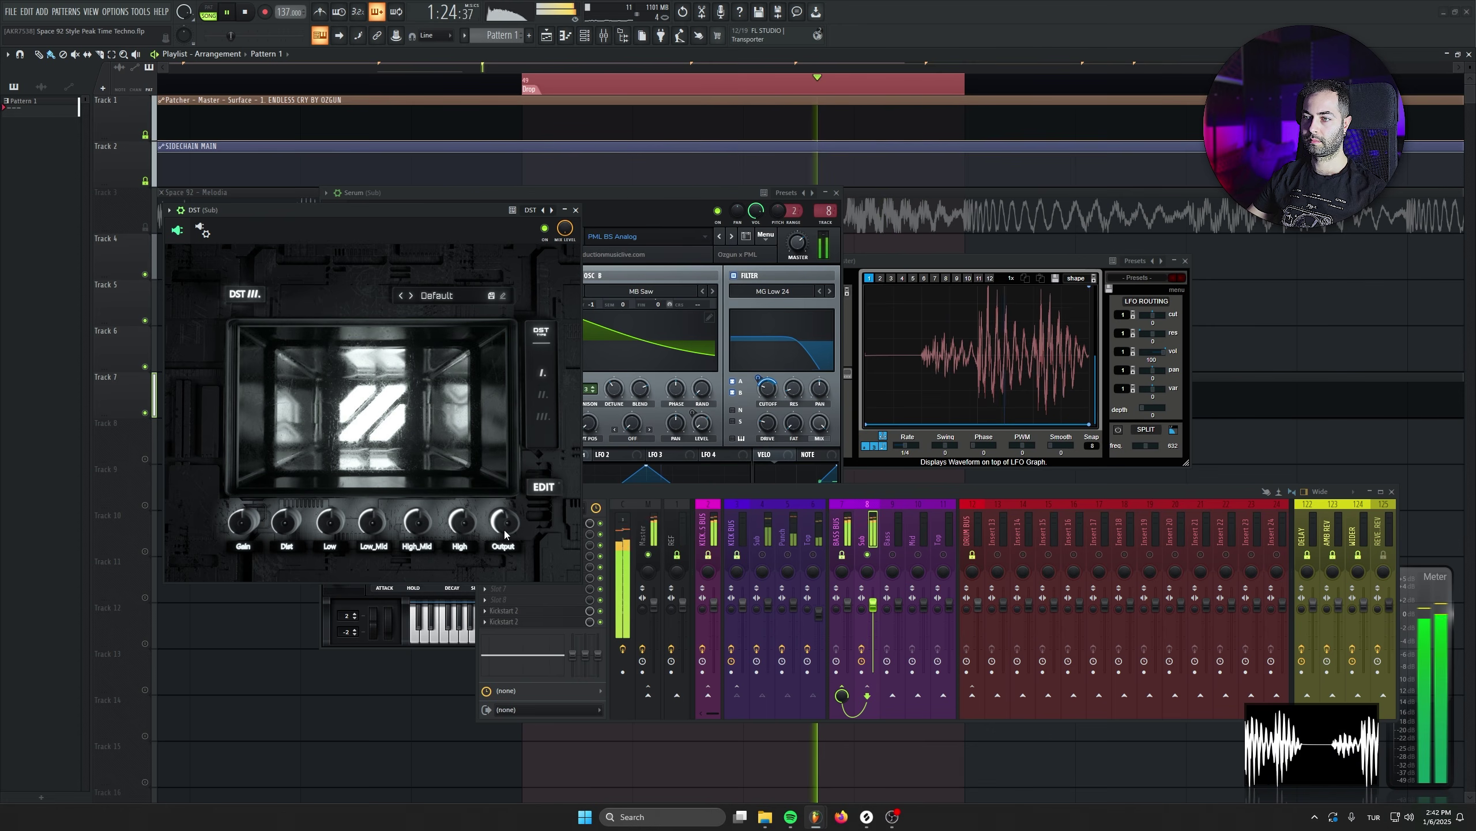
key("space")
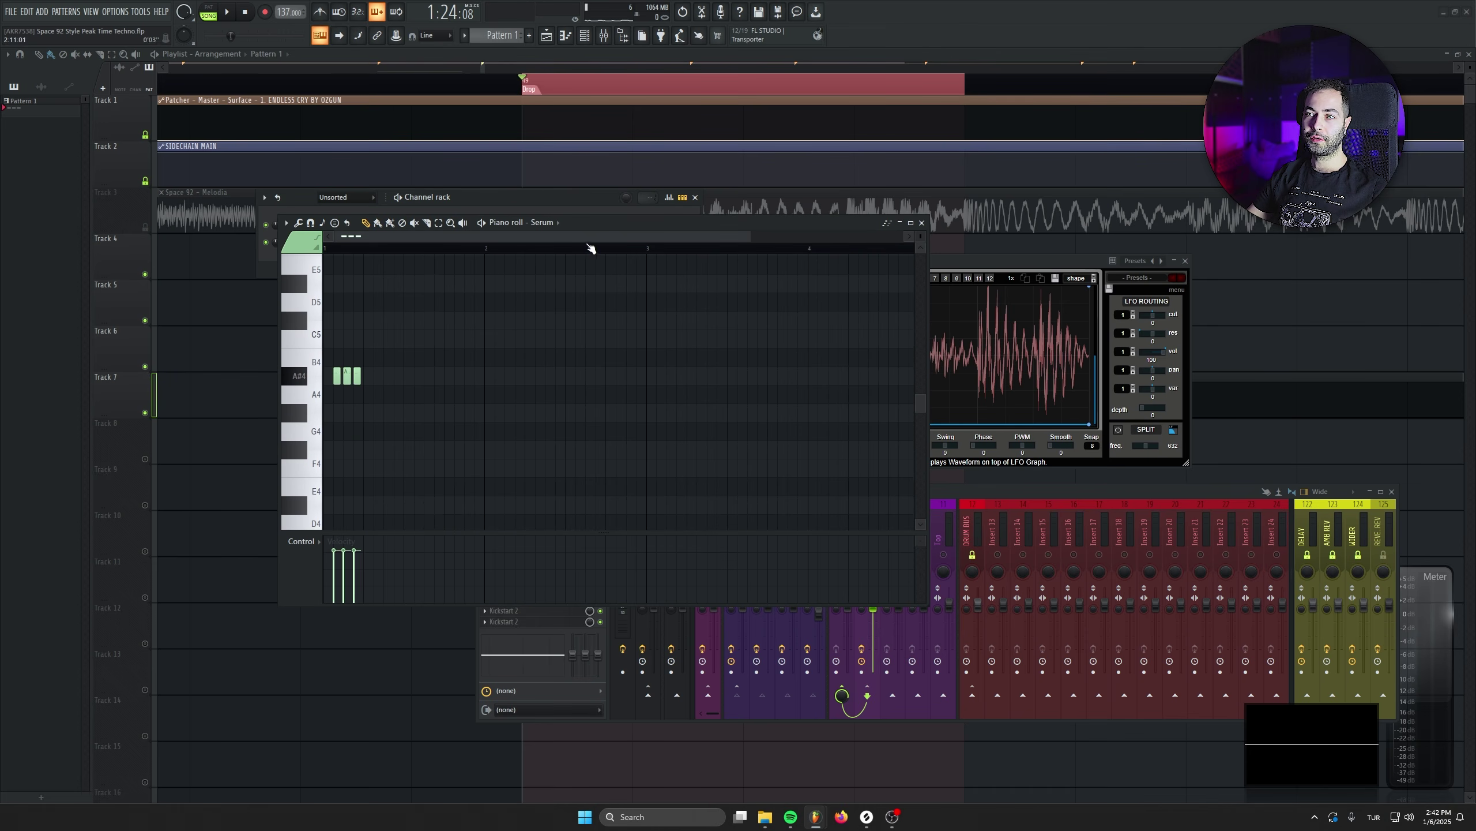
Quantize the three Serum bass notes in the piano roll with the Swing groove template
scroll(337, 438, "up", 5)
left_click_drag(360, 411, 837, 449)
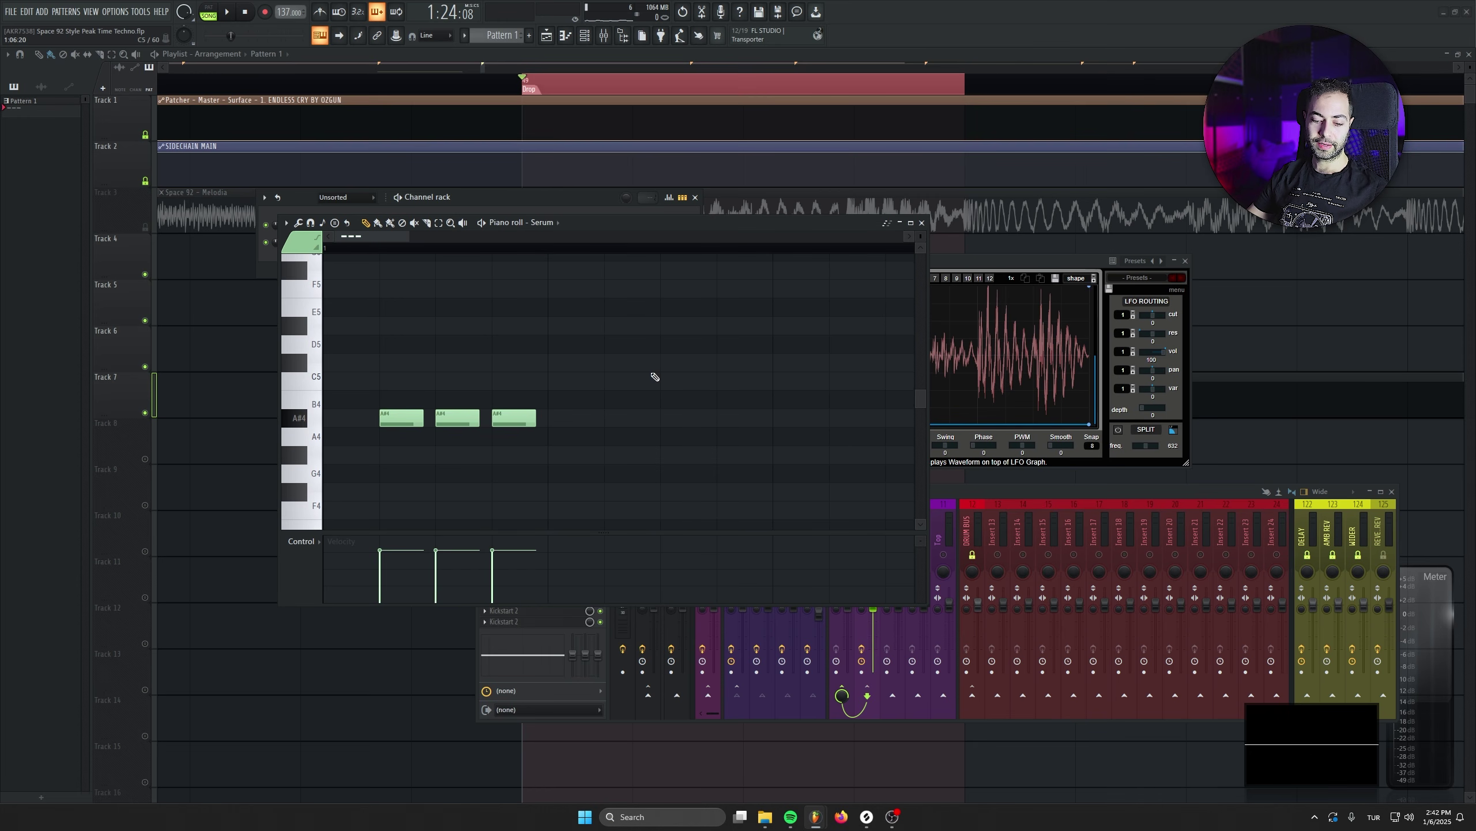
key("alt+q")
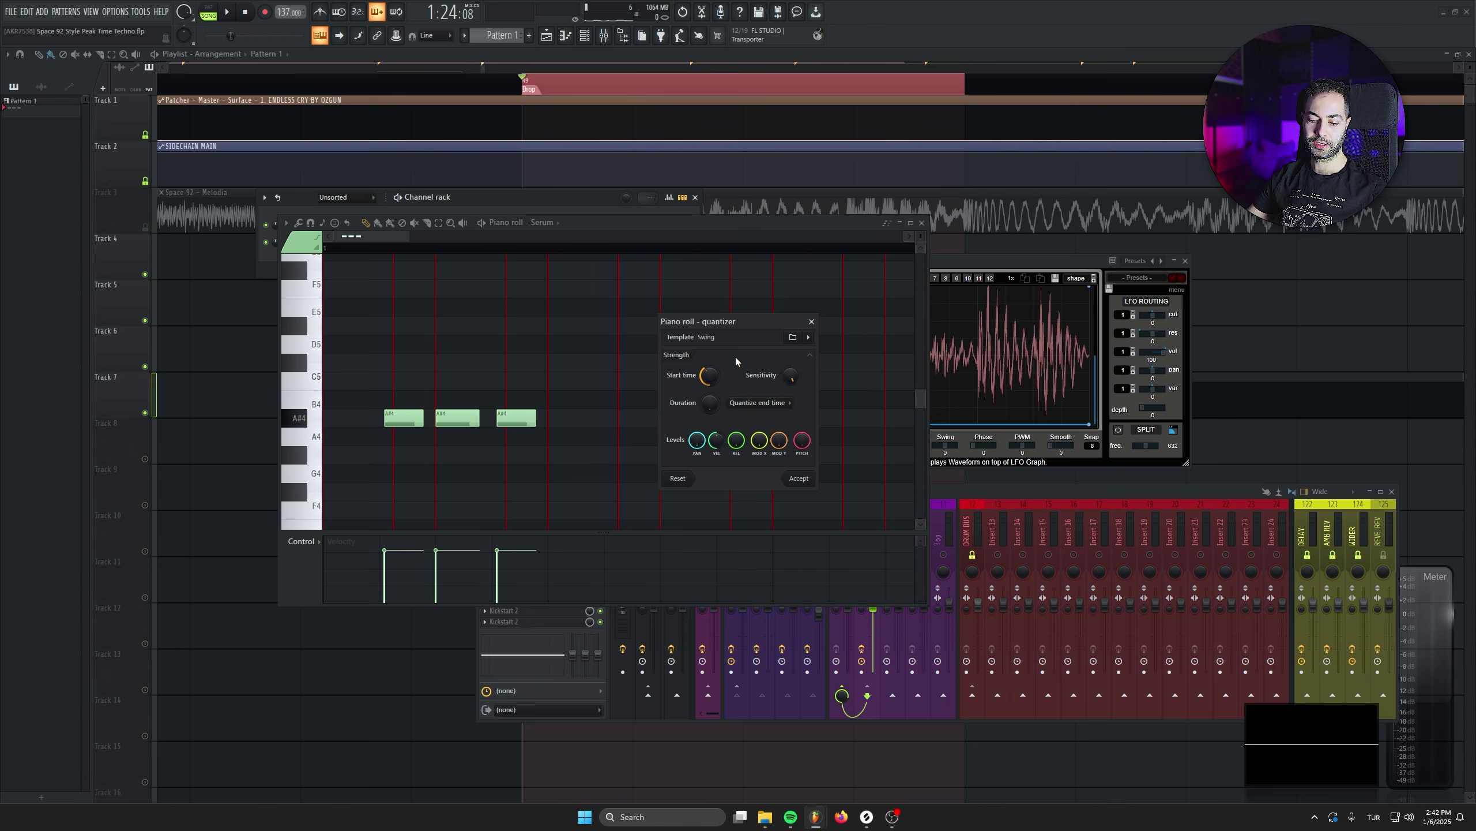
left_click(809, 338)
mouse_move(828, 466)
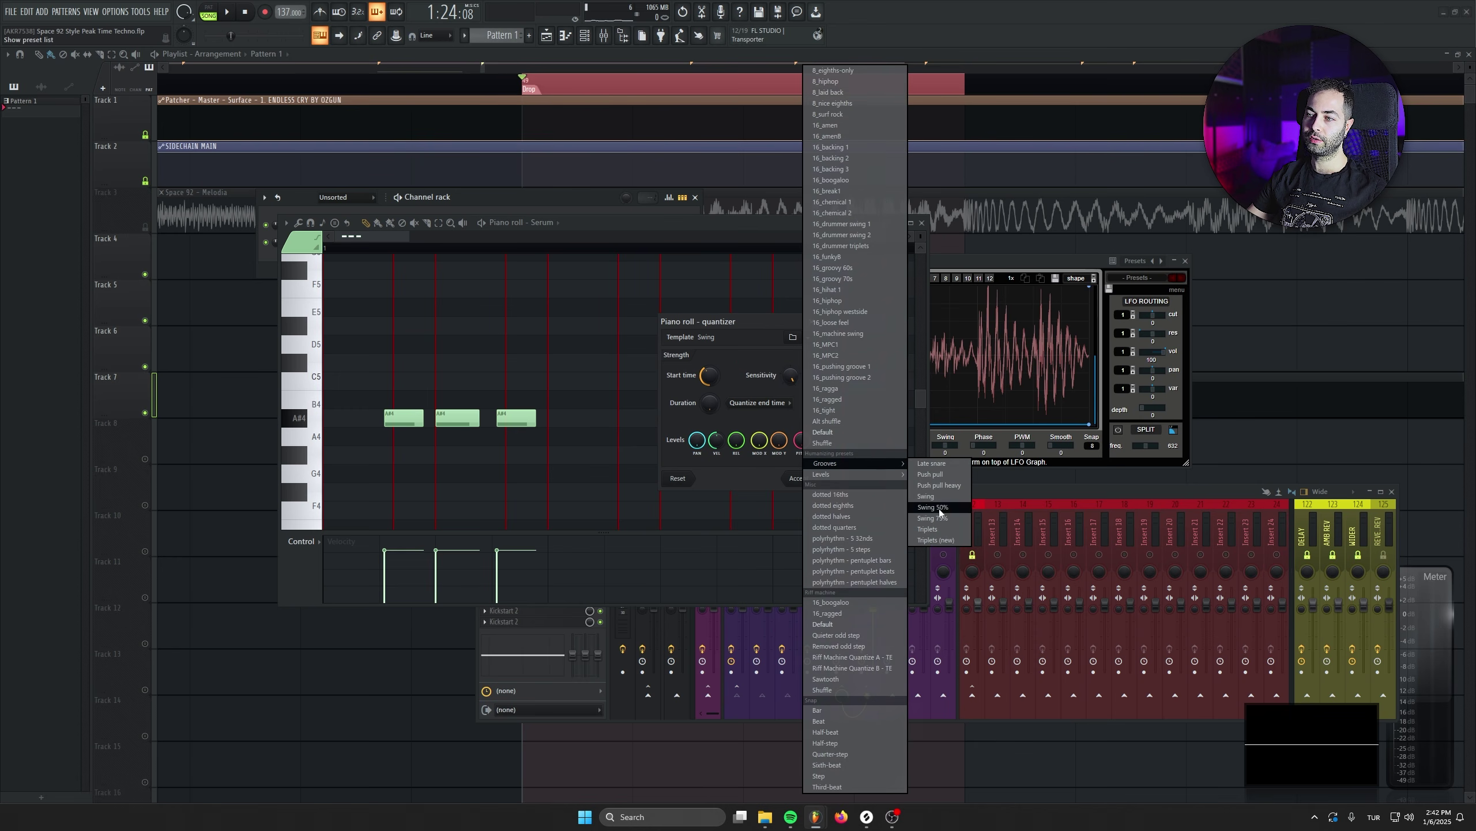
left_click(925, 497)
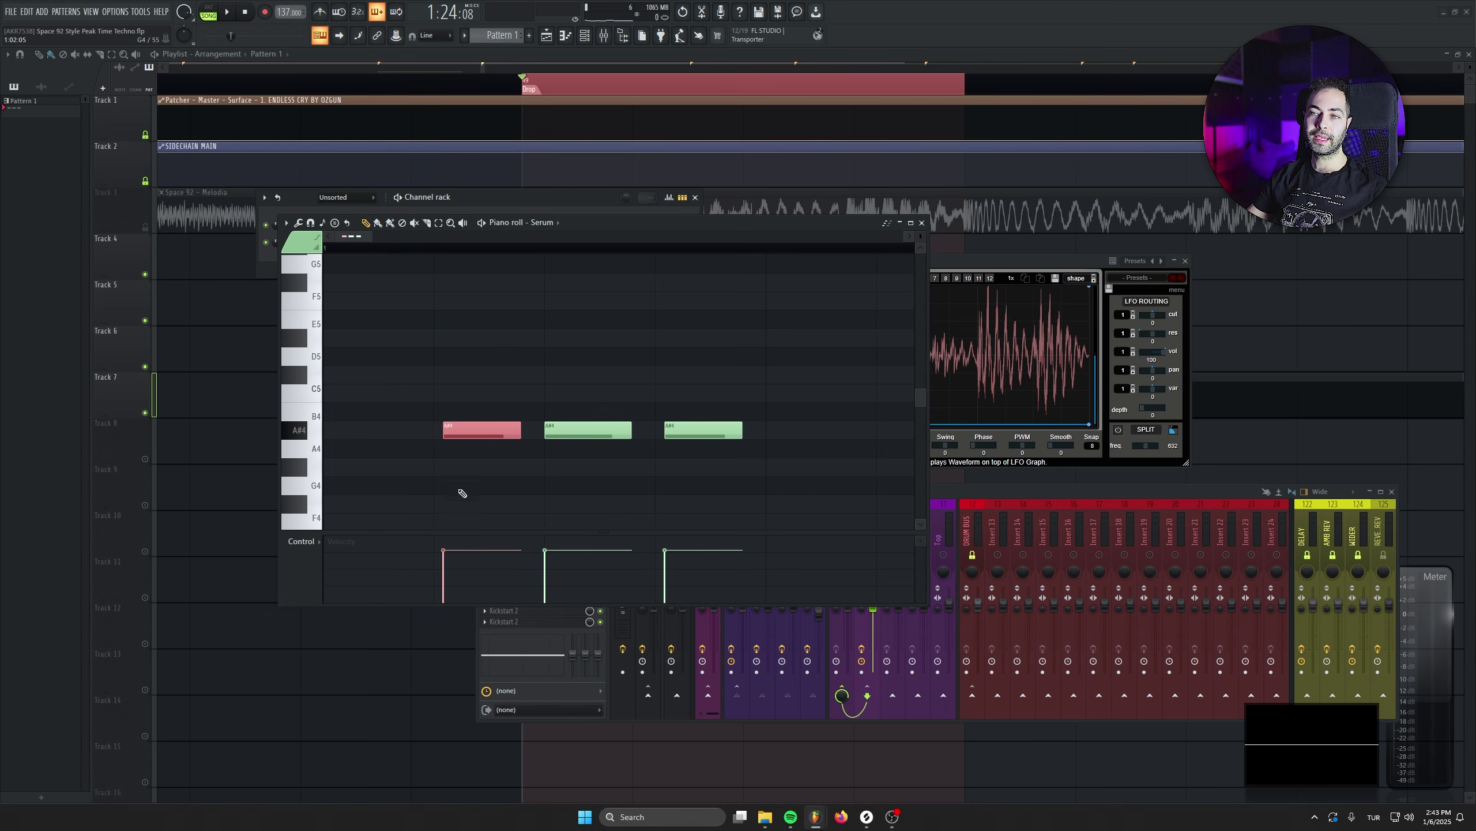
Audition the swung bassline with the kick, toggling the solo state of the Sub mixer track
left_click_drag(692, 385, 723, 543)
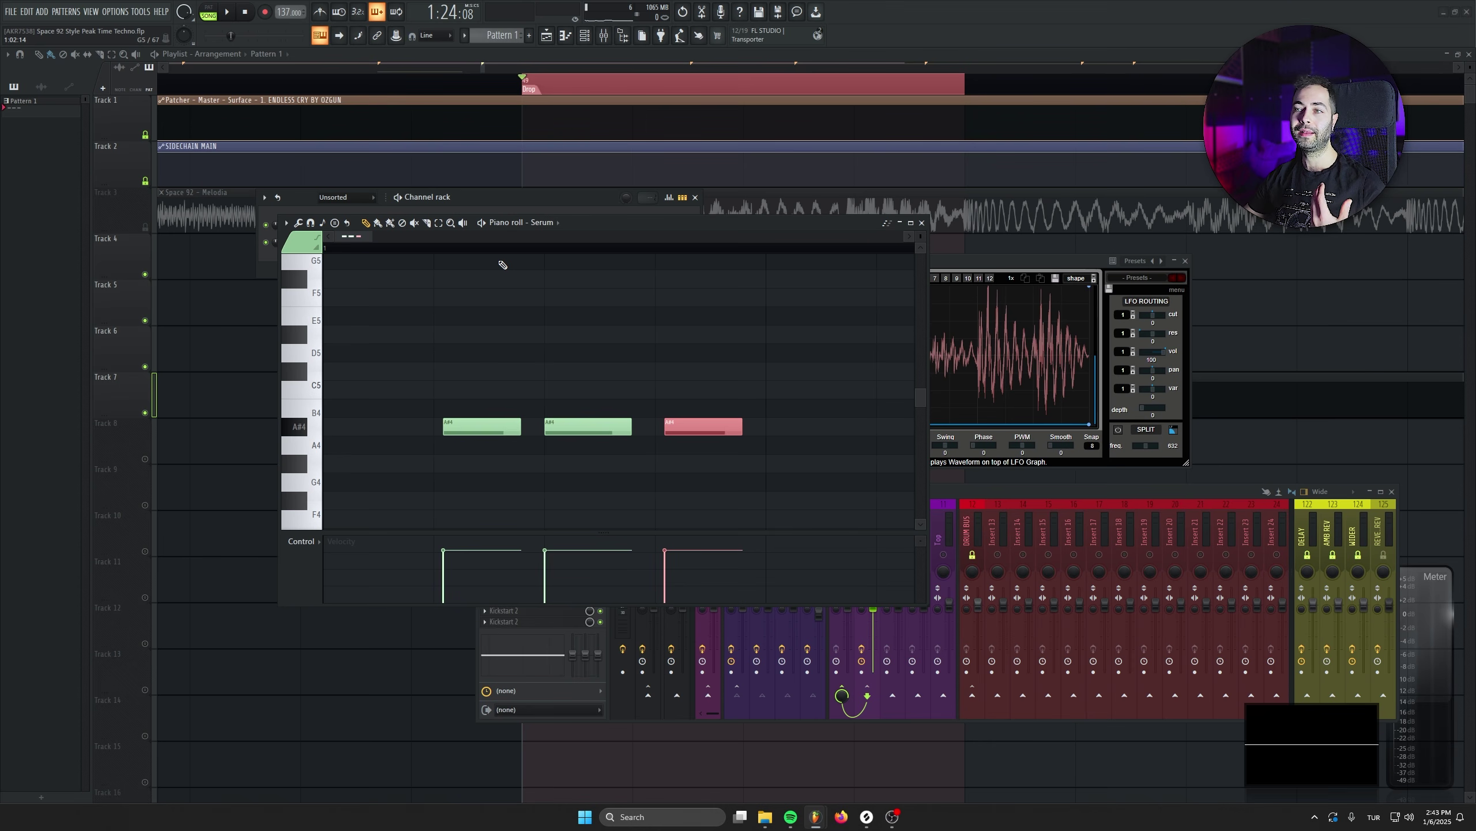
key("space")
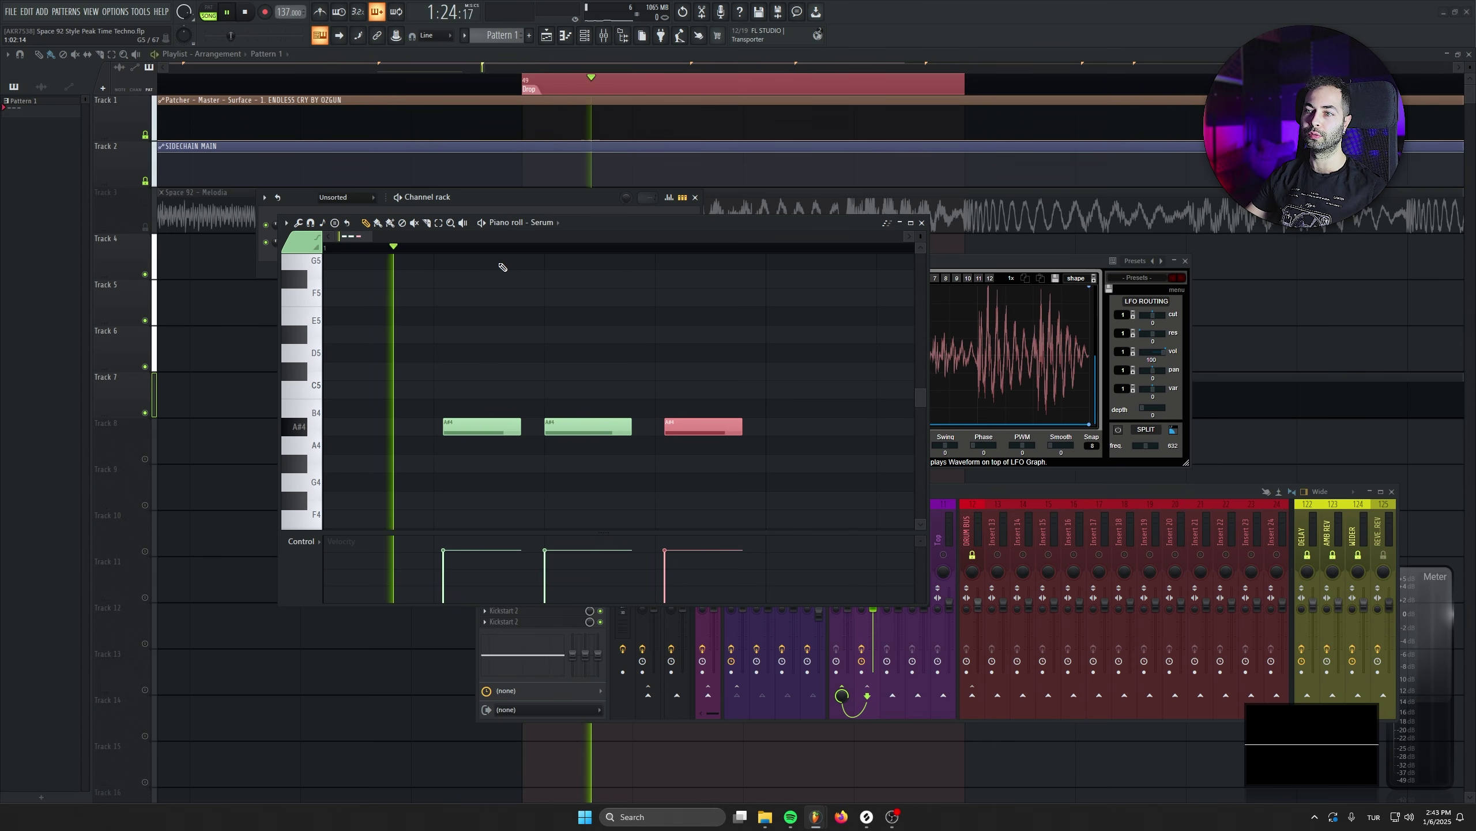
key("F7")
right_click(868, 555)
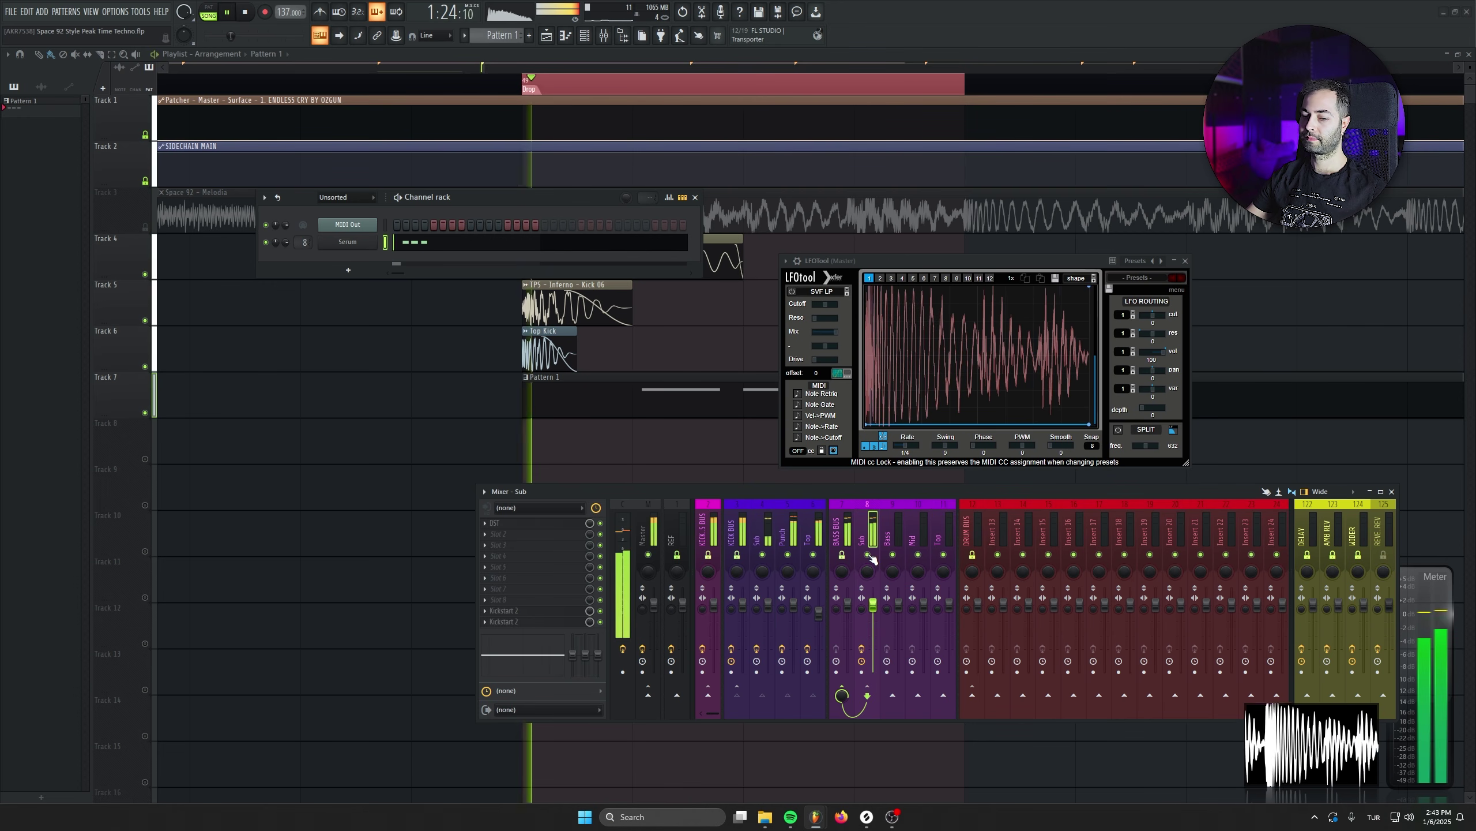
key("F6")
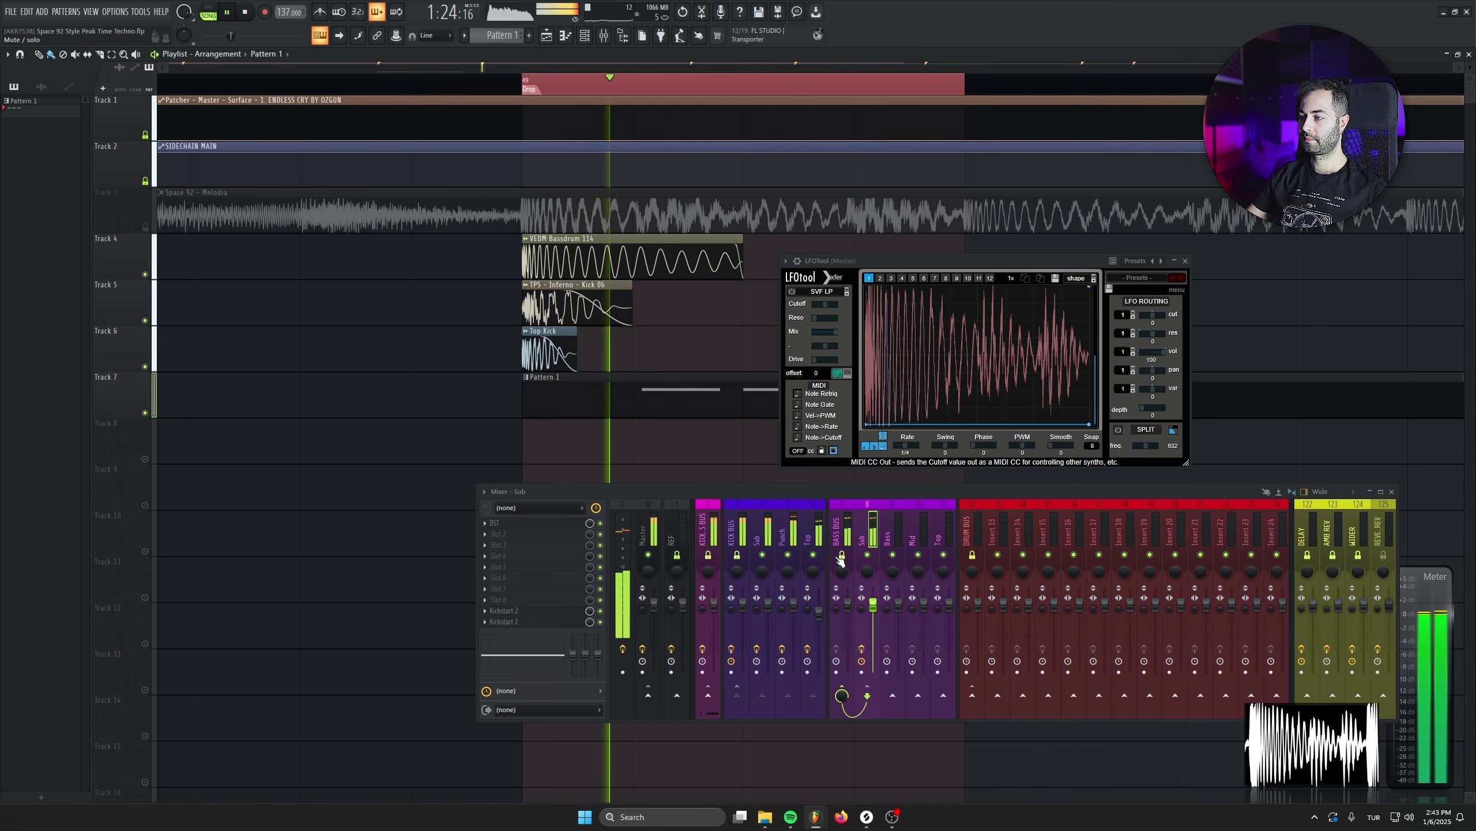
key("space")
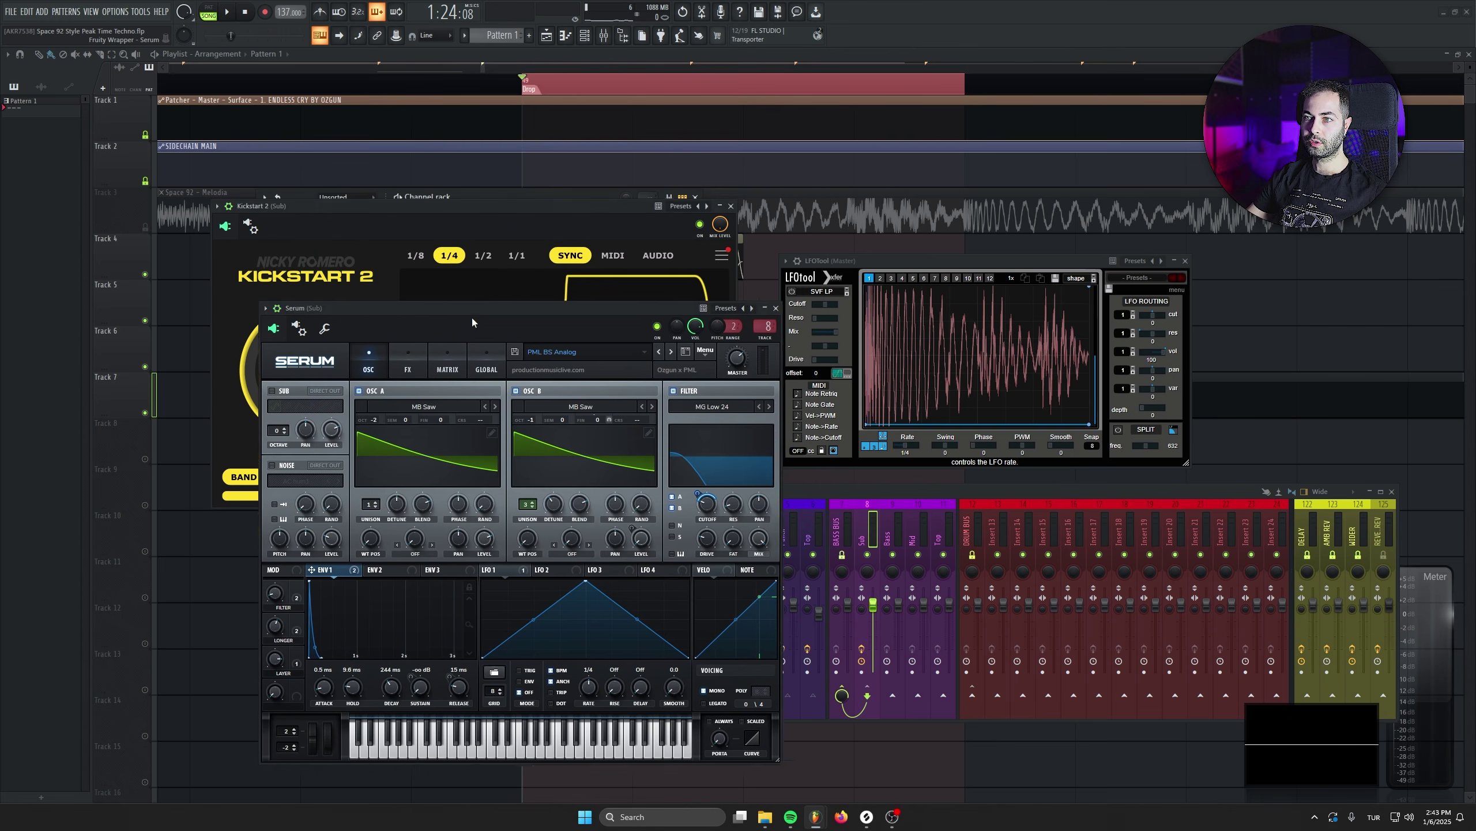
Arrange the Serum and Kickstart 2 windows side by side and adjust oscillator A's initial phase to about 317 degrees during playback
left_click_drag(472, 318, 745, 197)
left_click_drag(449, 206, 328, 384)
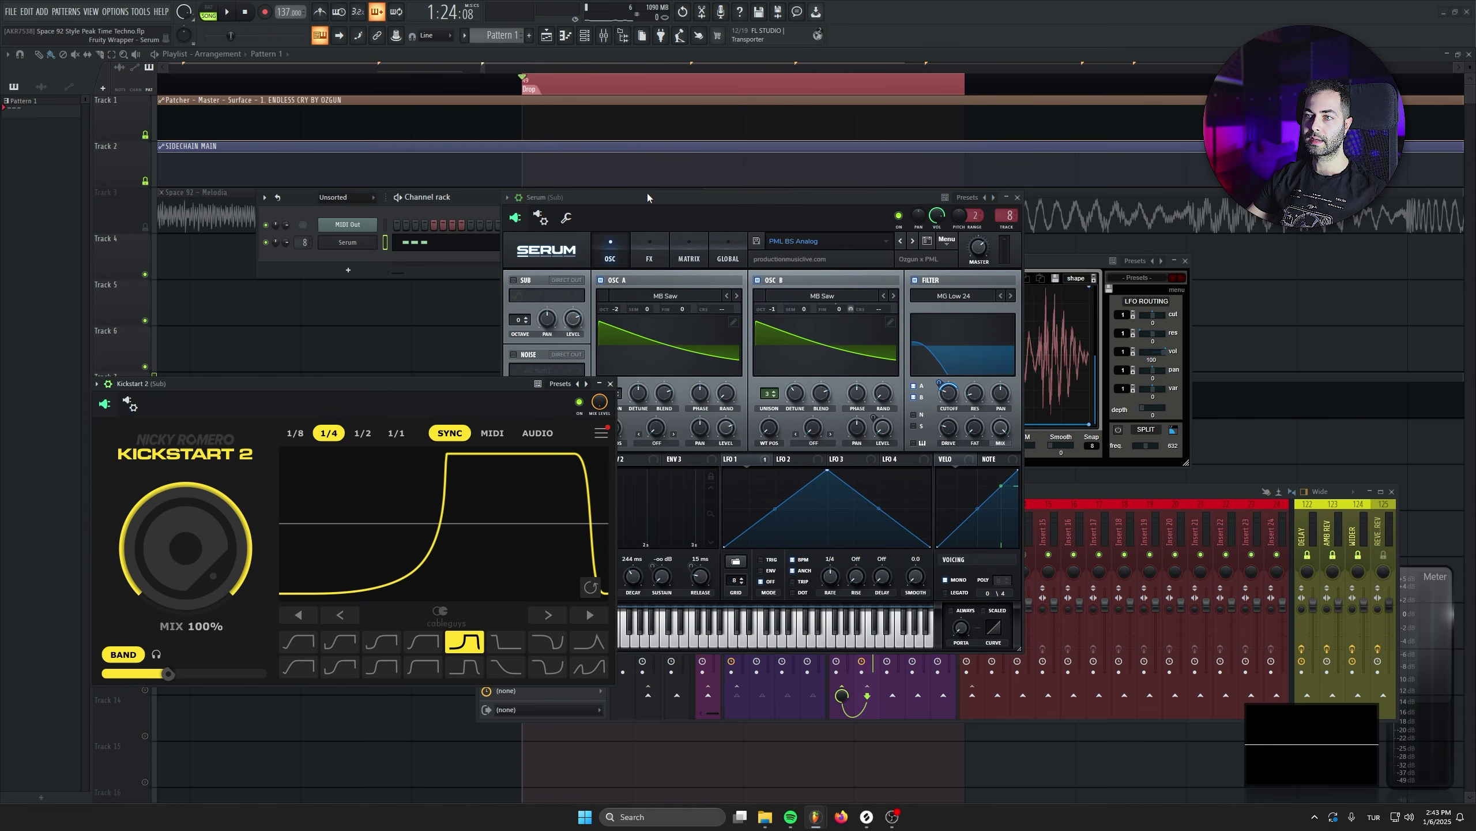
left_click_drag(648, 197, 659, 153)
key("space")
left_click_drag(715, 349, 703, 287)
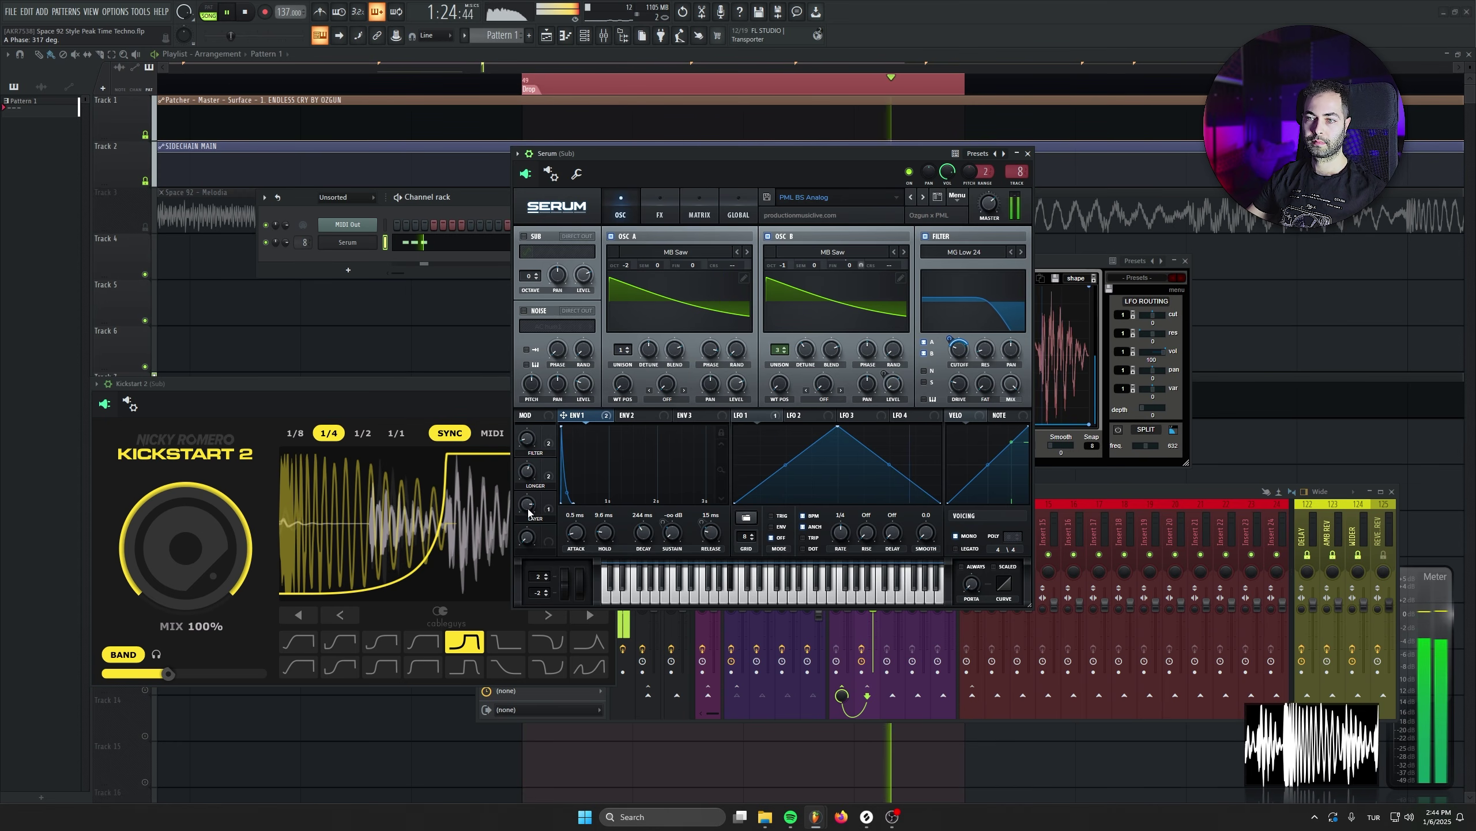
Uncover the LFOTool waveform display and compare the kick and bass with and without the oscillator A phase change
left_click_drag(405, 378, 360, 288)
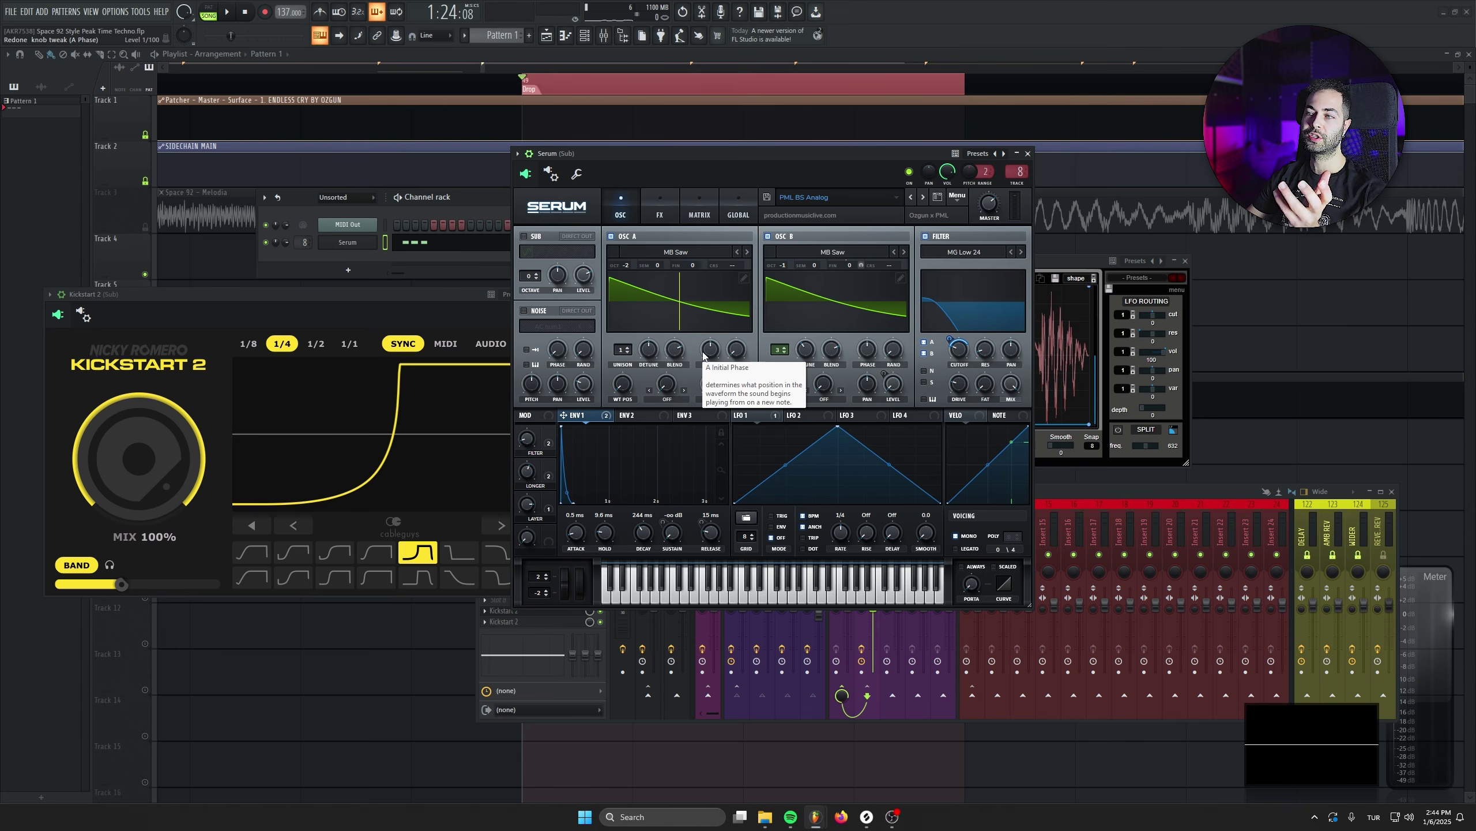
left_click_drag(1064, 262, 1190, 420)
key("space")
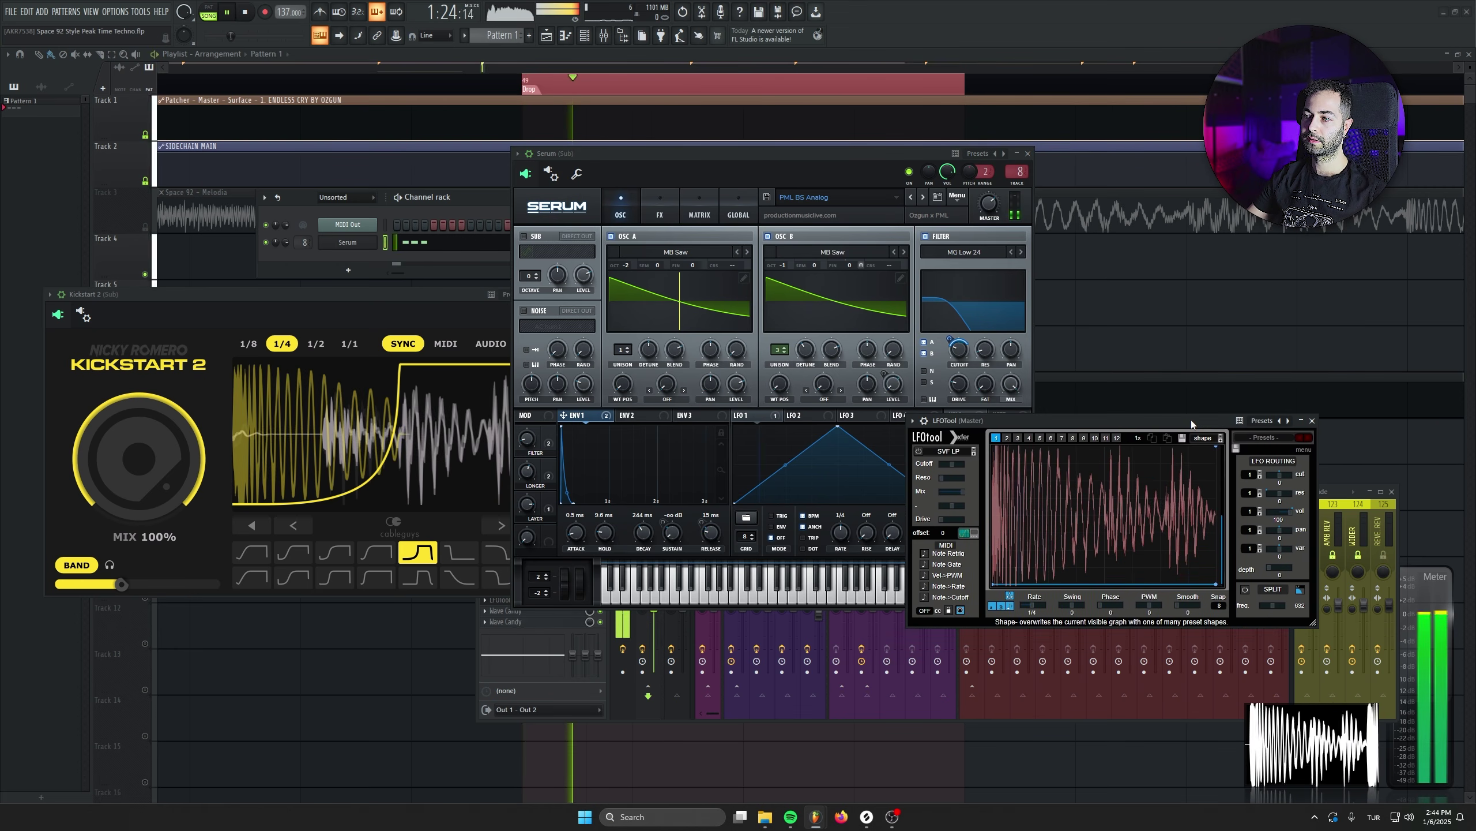
key("space")
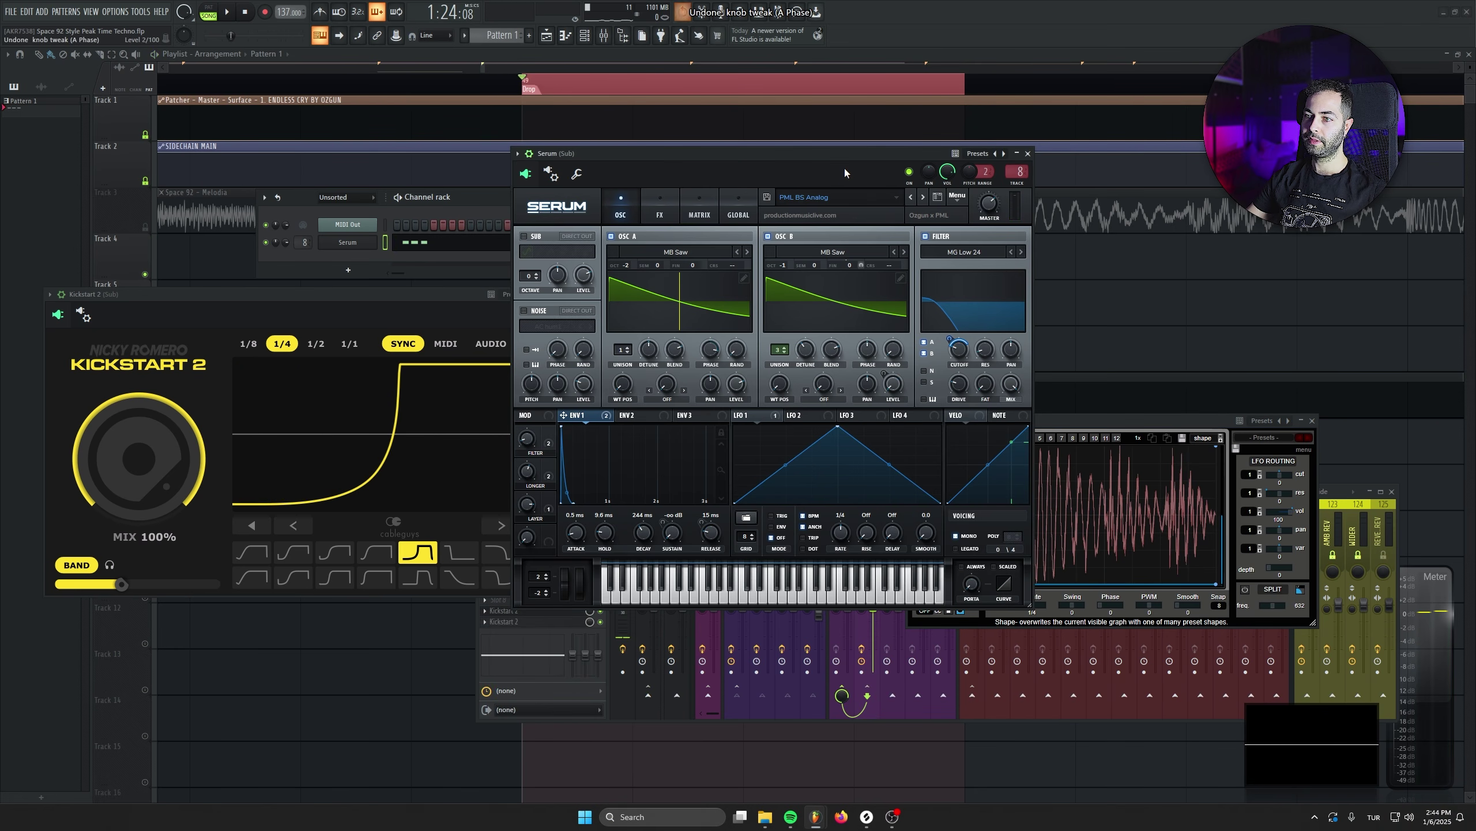
key("space")
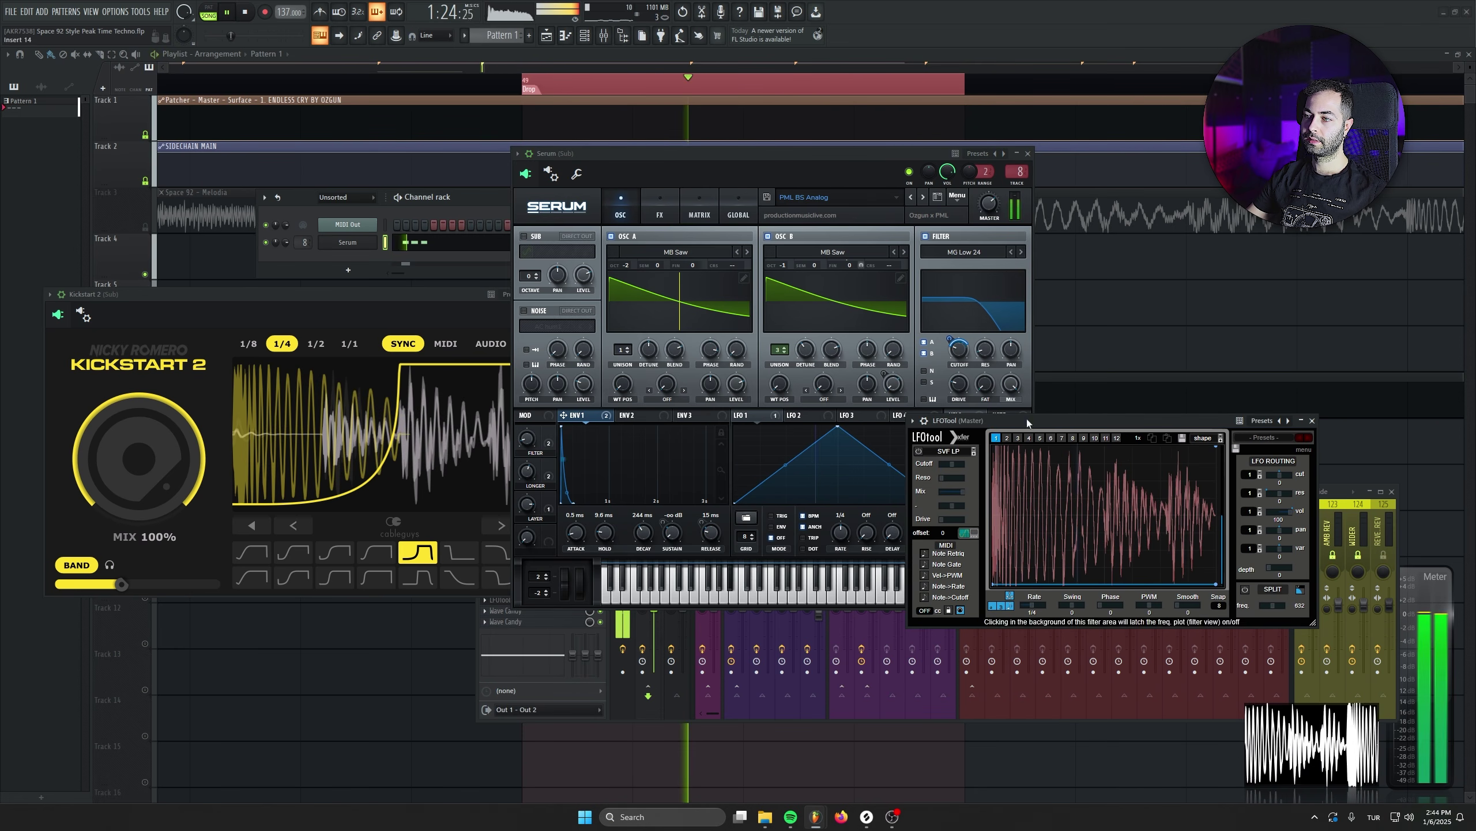
key("space")
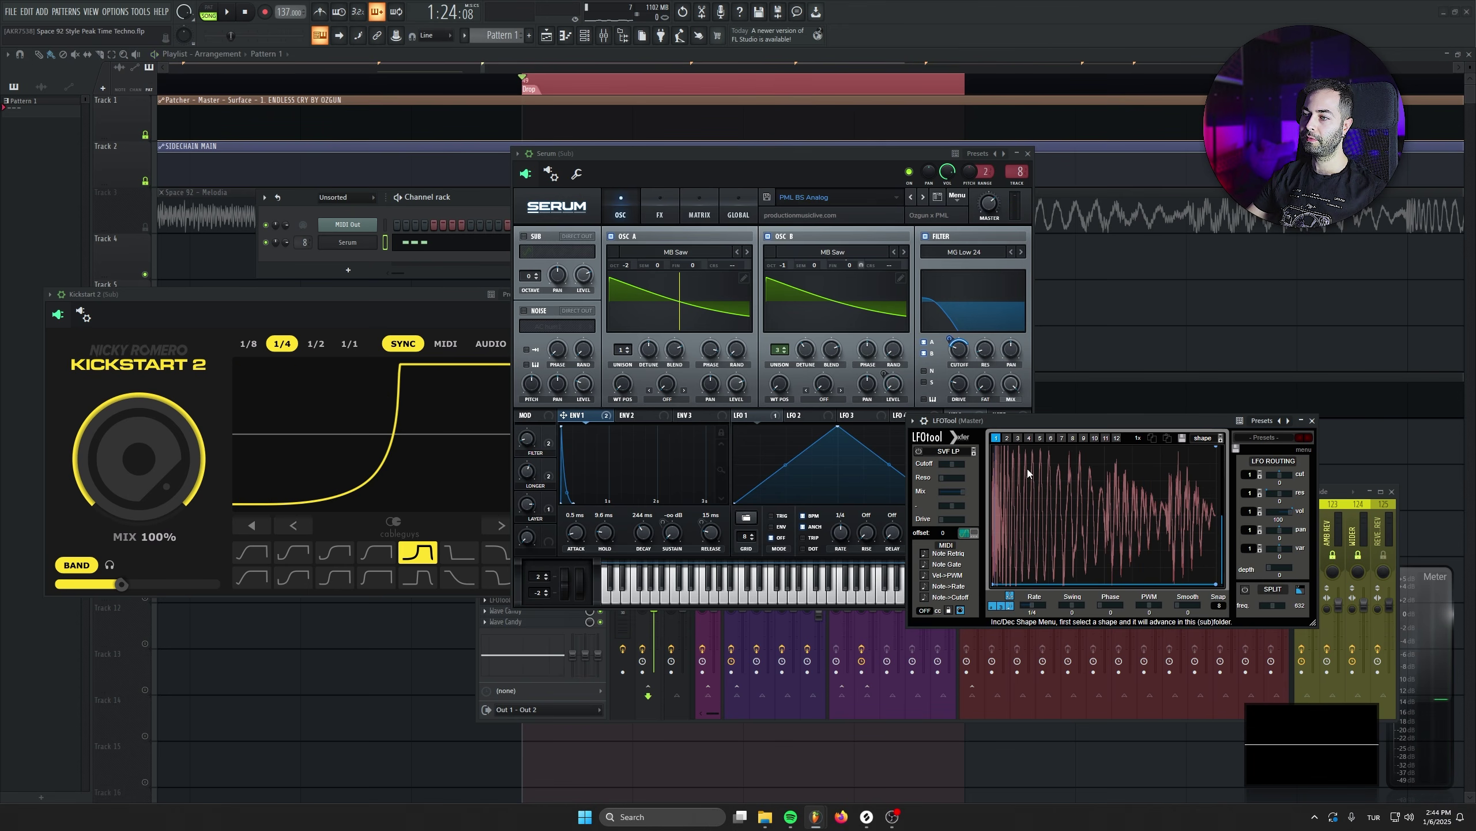
Close the LFOTool, Serum and Kickstart 2 windows and clone the Serum channel
left_click(1312, 420)
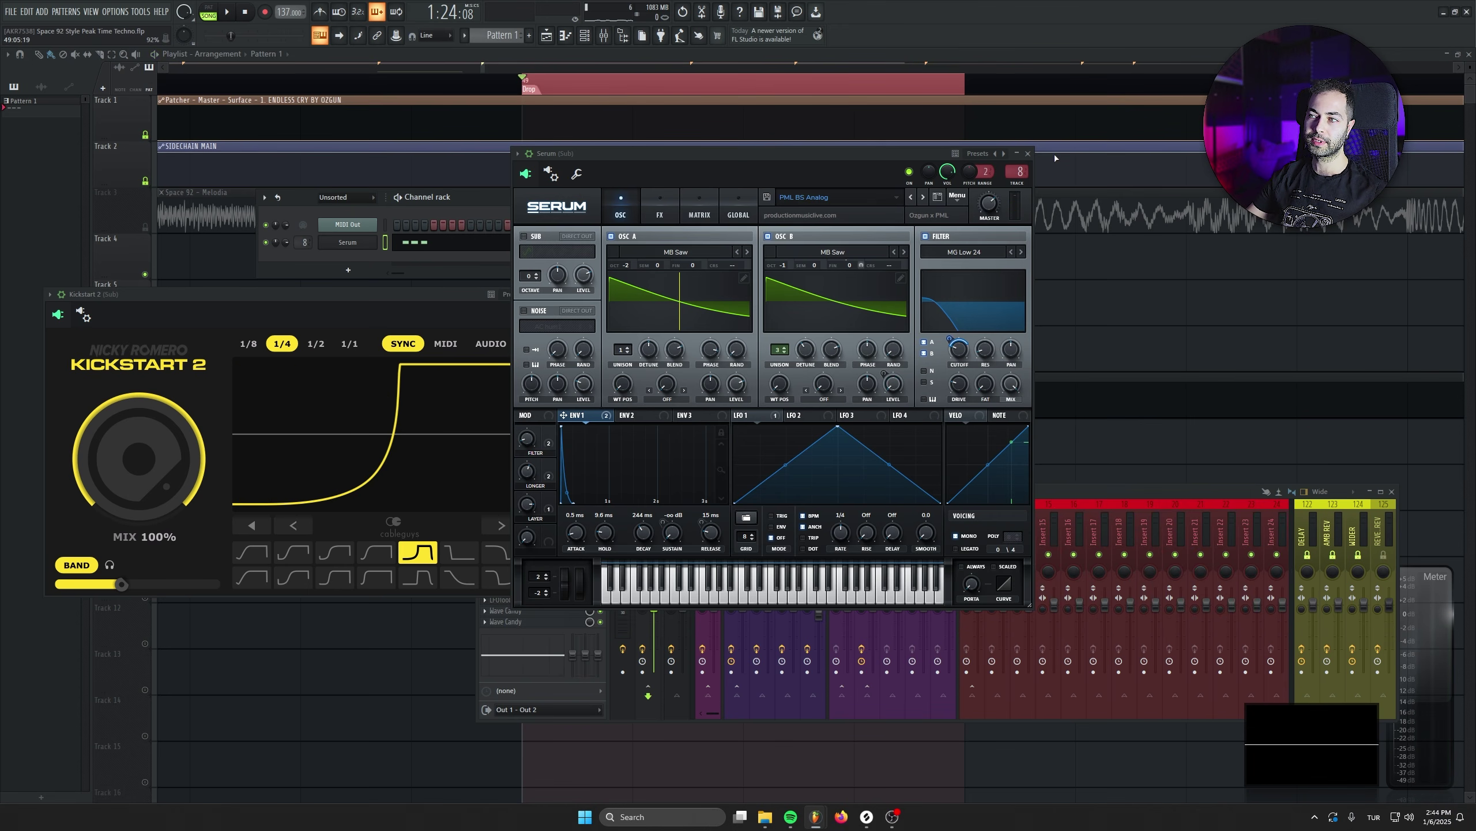
left_click(1028, 153)
left_click(570, 293)
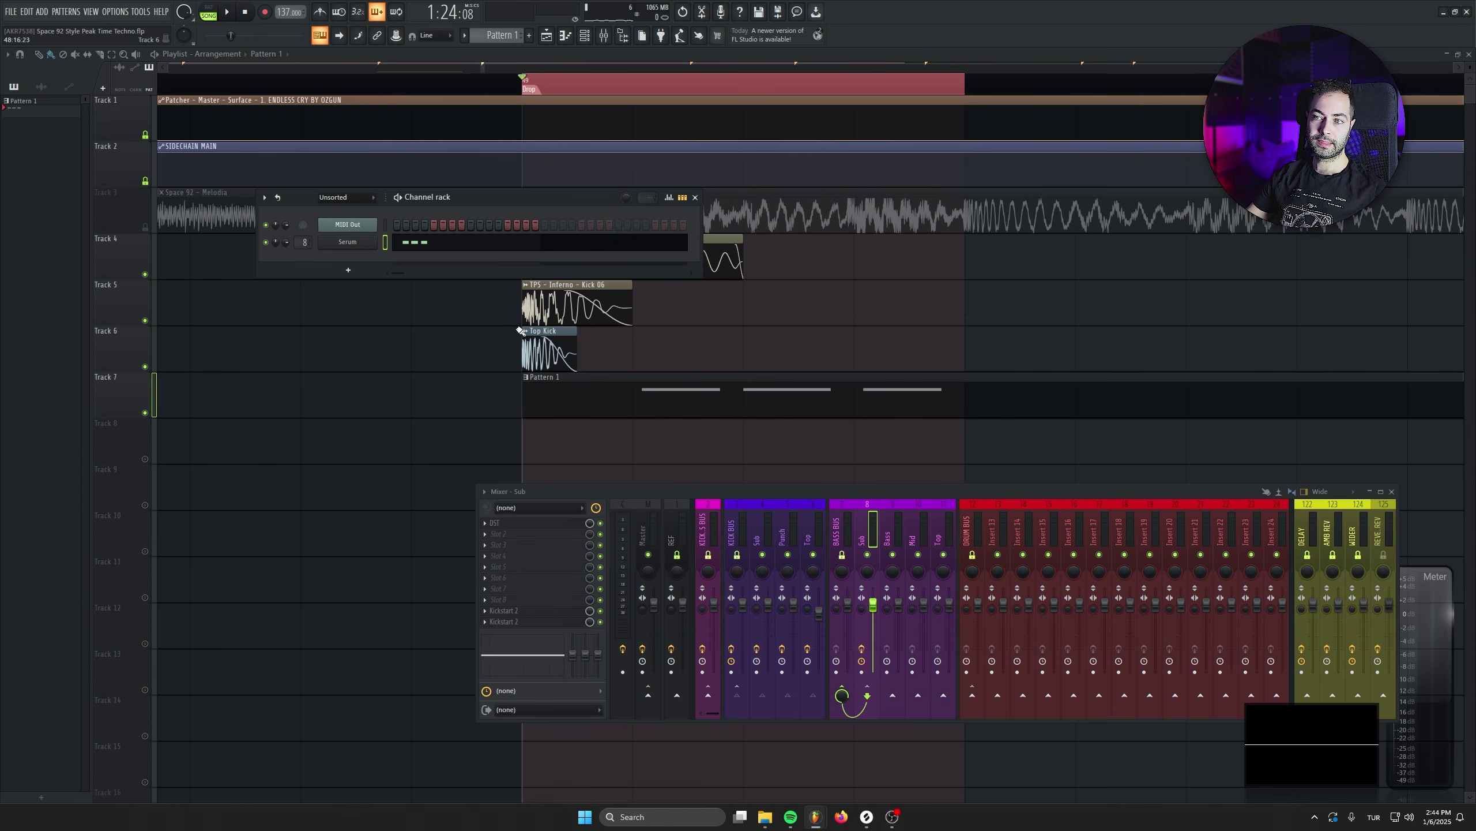
right_click(366, 247)
left_click(408, 362)
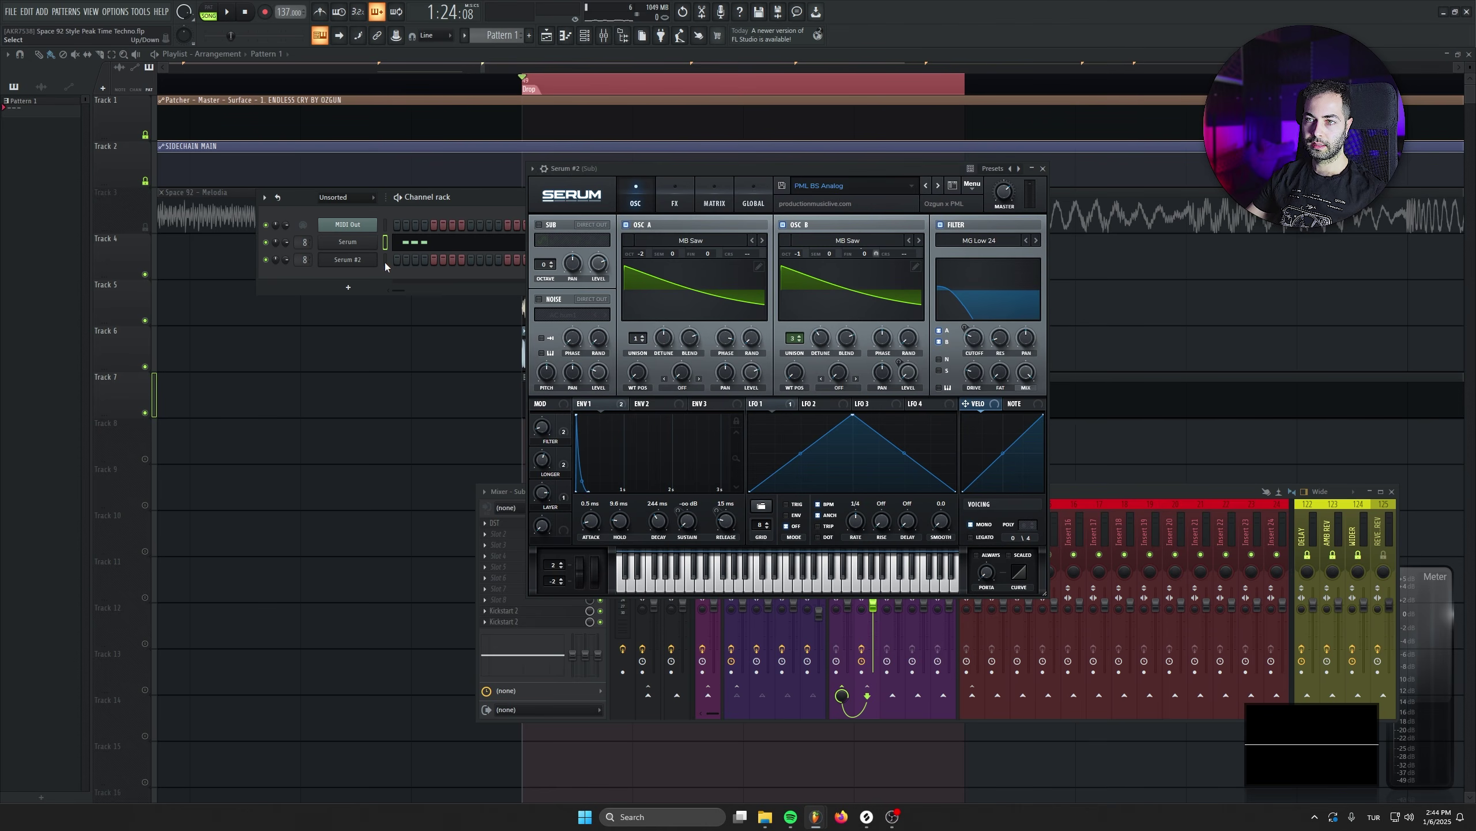
Route the cloned Serum to the Bass mixer track and load its 12 - BASS Noisey preset
left_click(1099, 510)
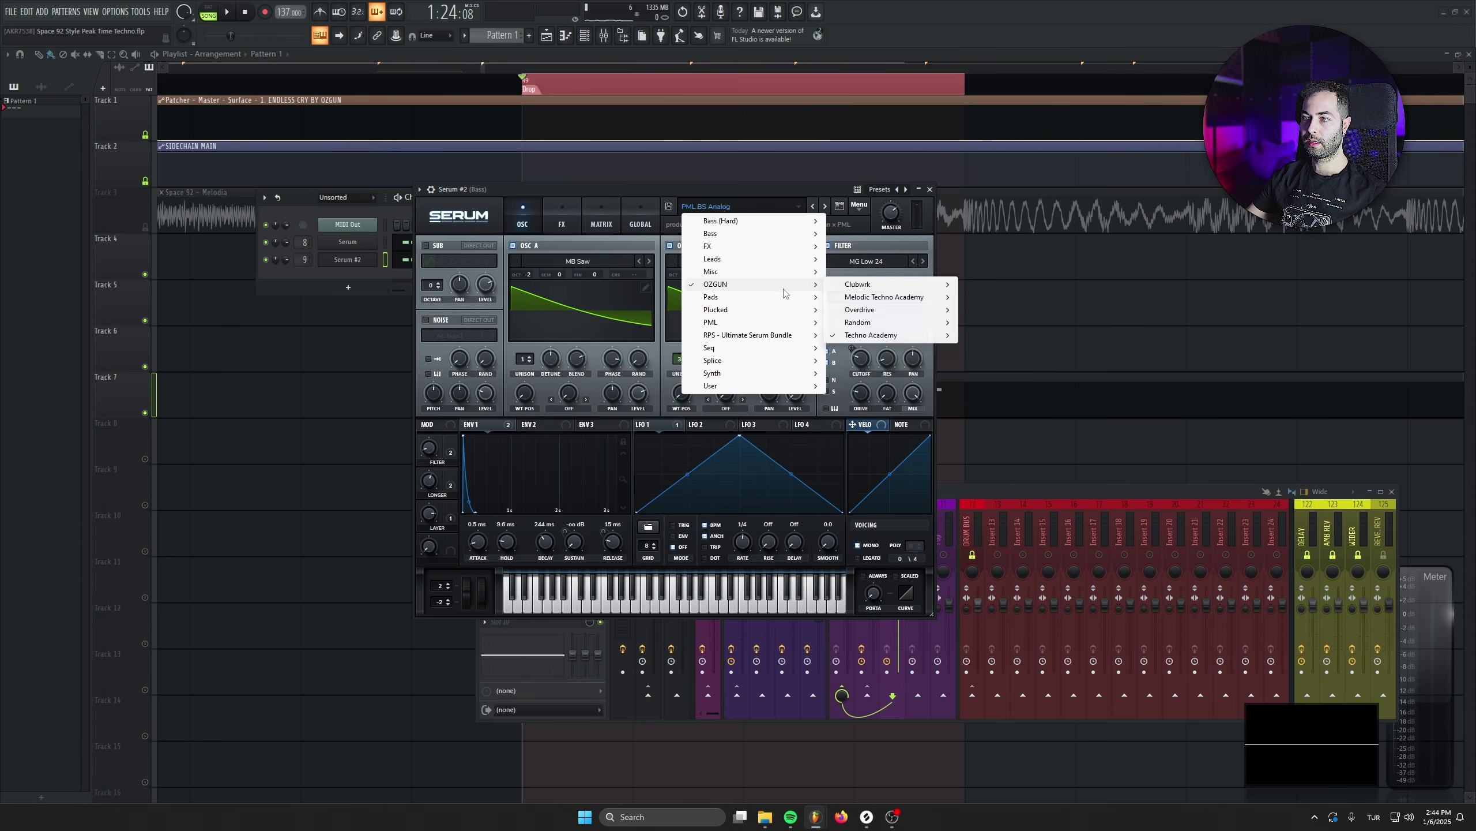
mouse_move(873, 300)
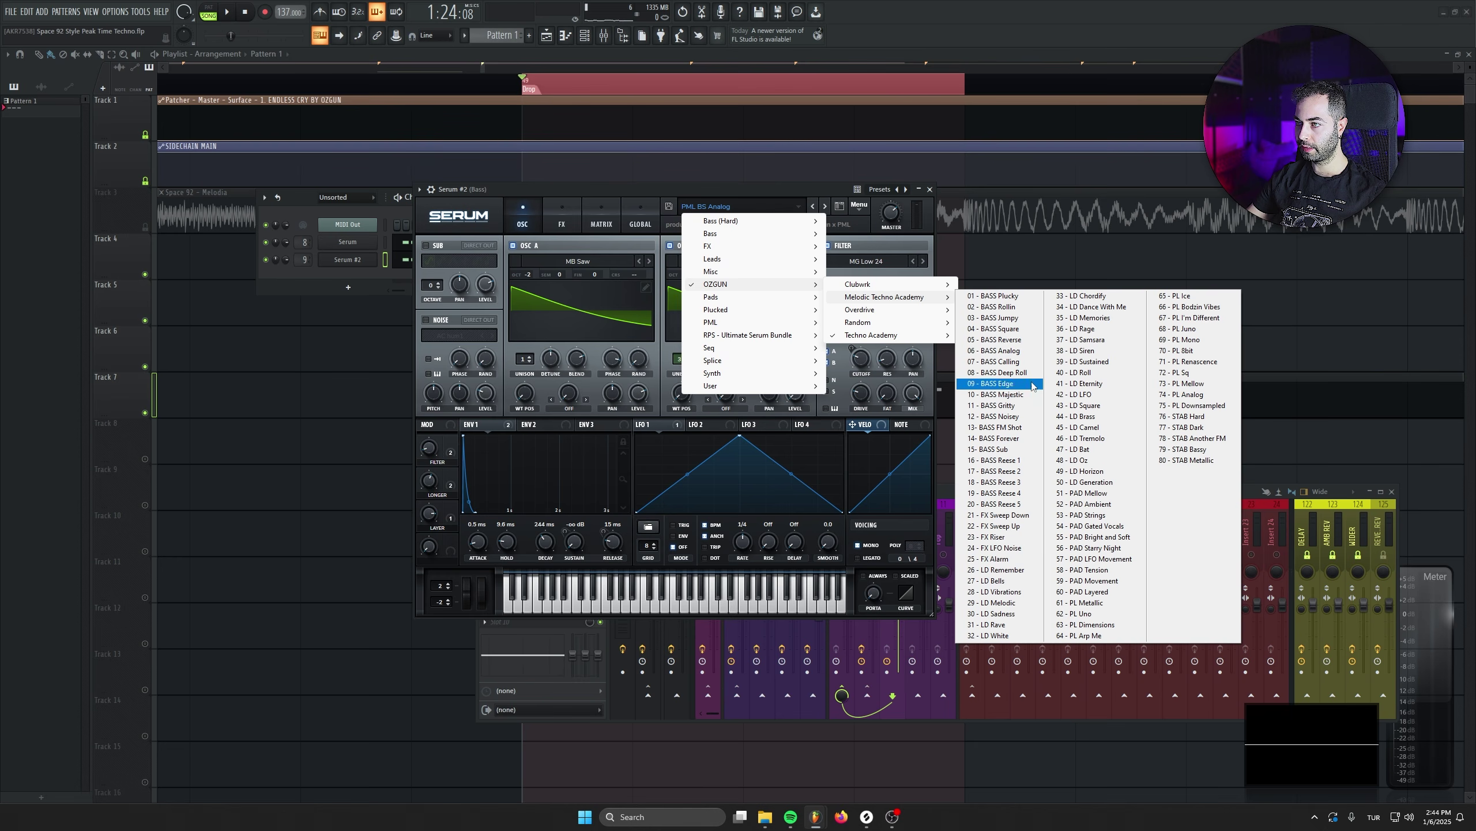
left_click(1018, 417)
left_click_drag(624, 191, 611, 218)
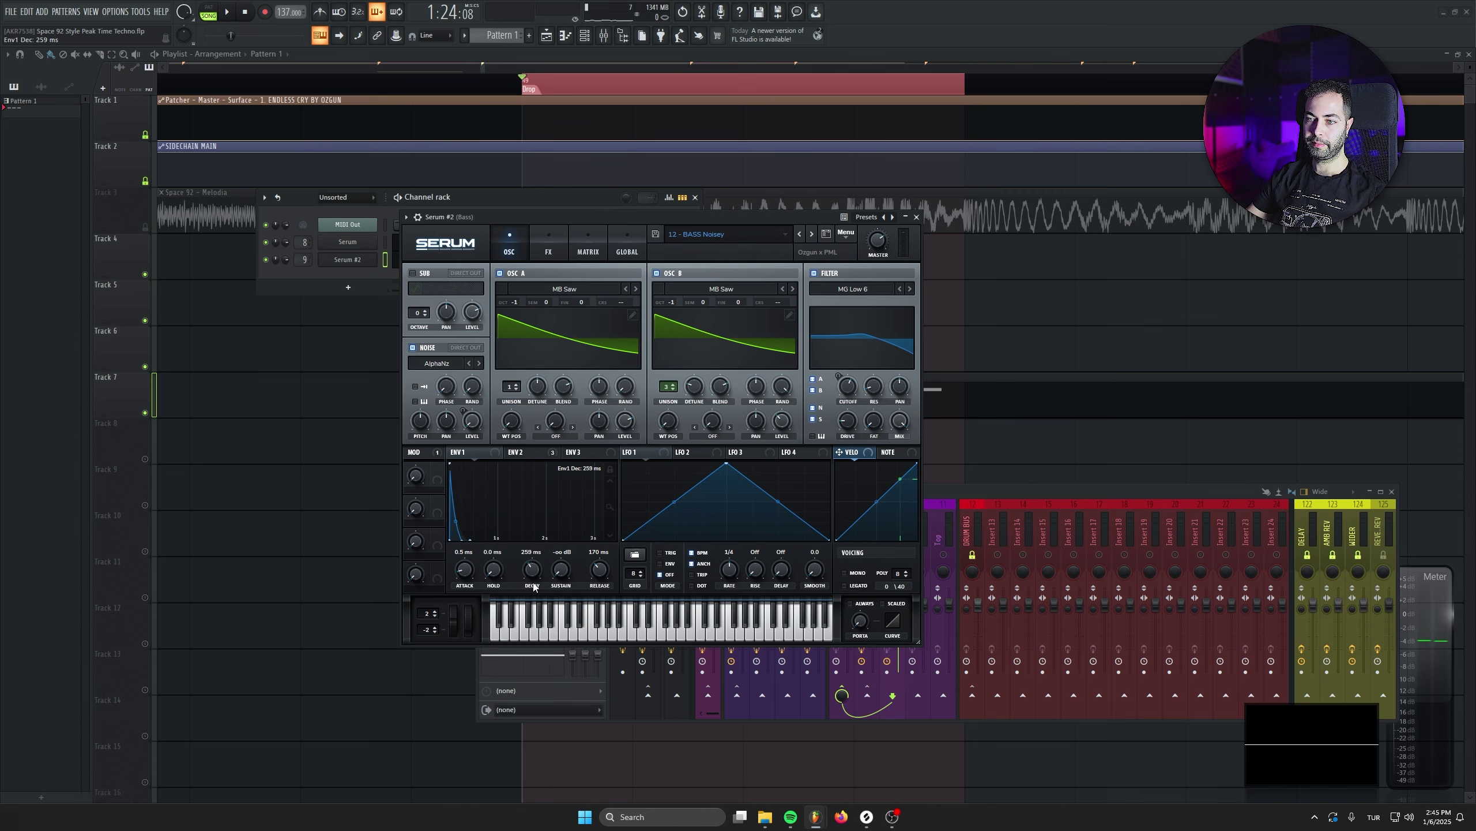
Shorten the cloned Serum's envelope 1 decay to 115 ms and enable mono voicing while playing test notes, and close its window
key("s")
key("s")
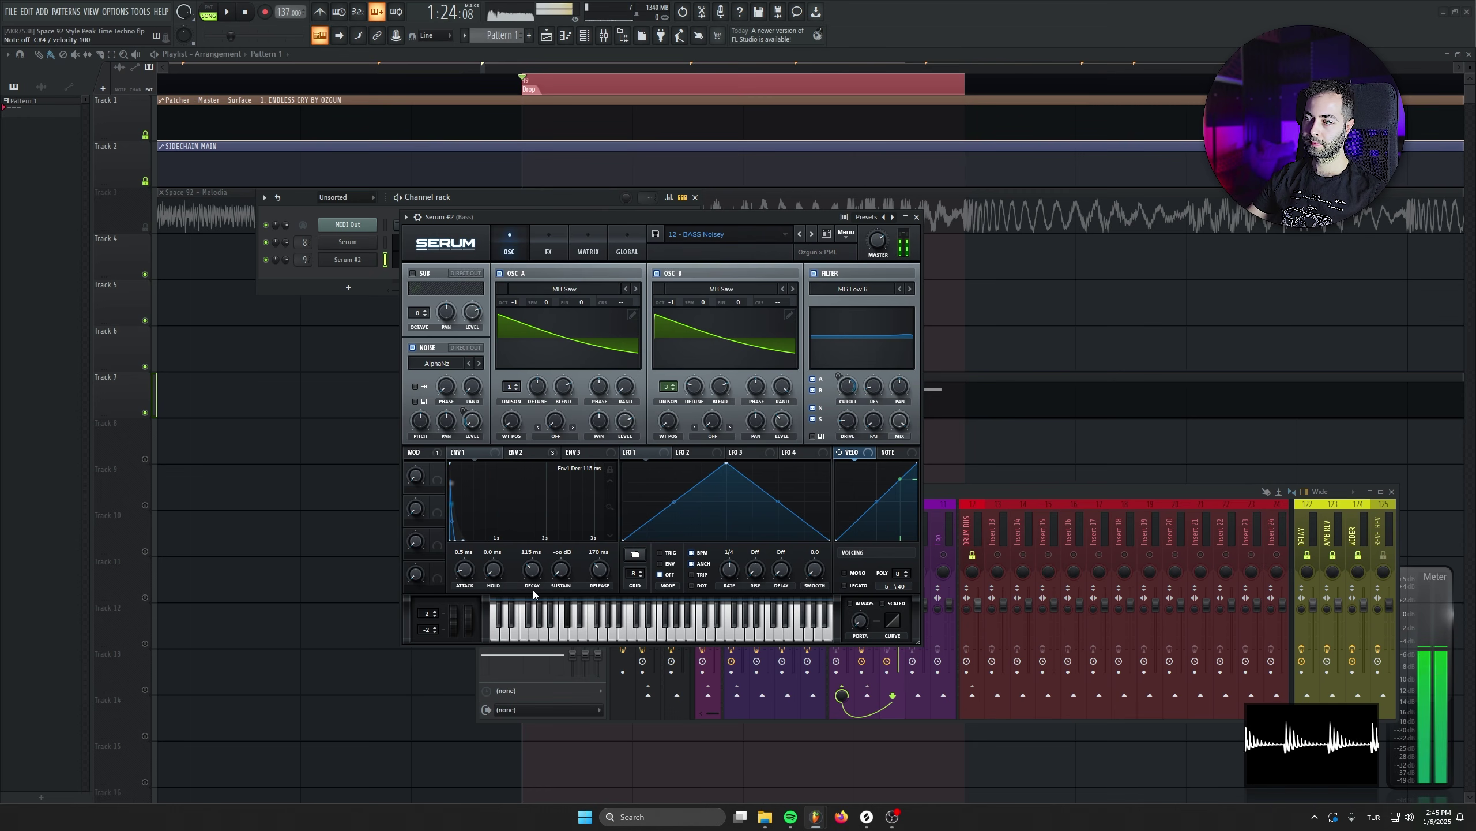
key("s")
key("s")
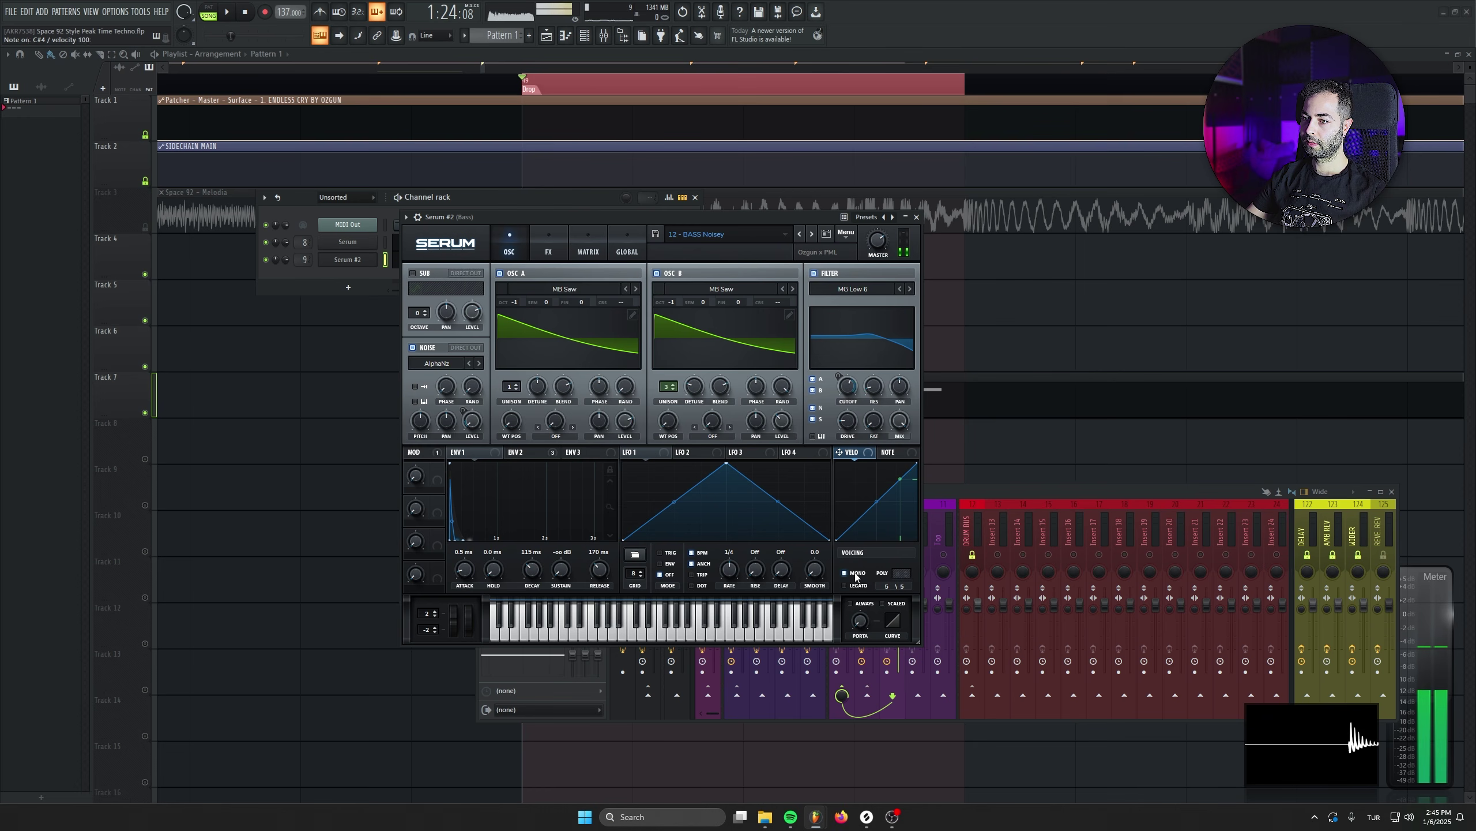
left_click(917, 217)
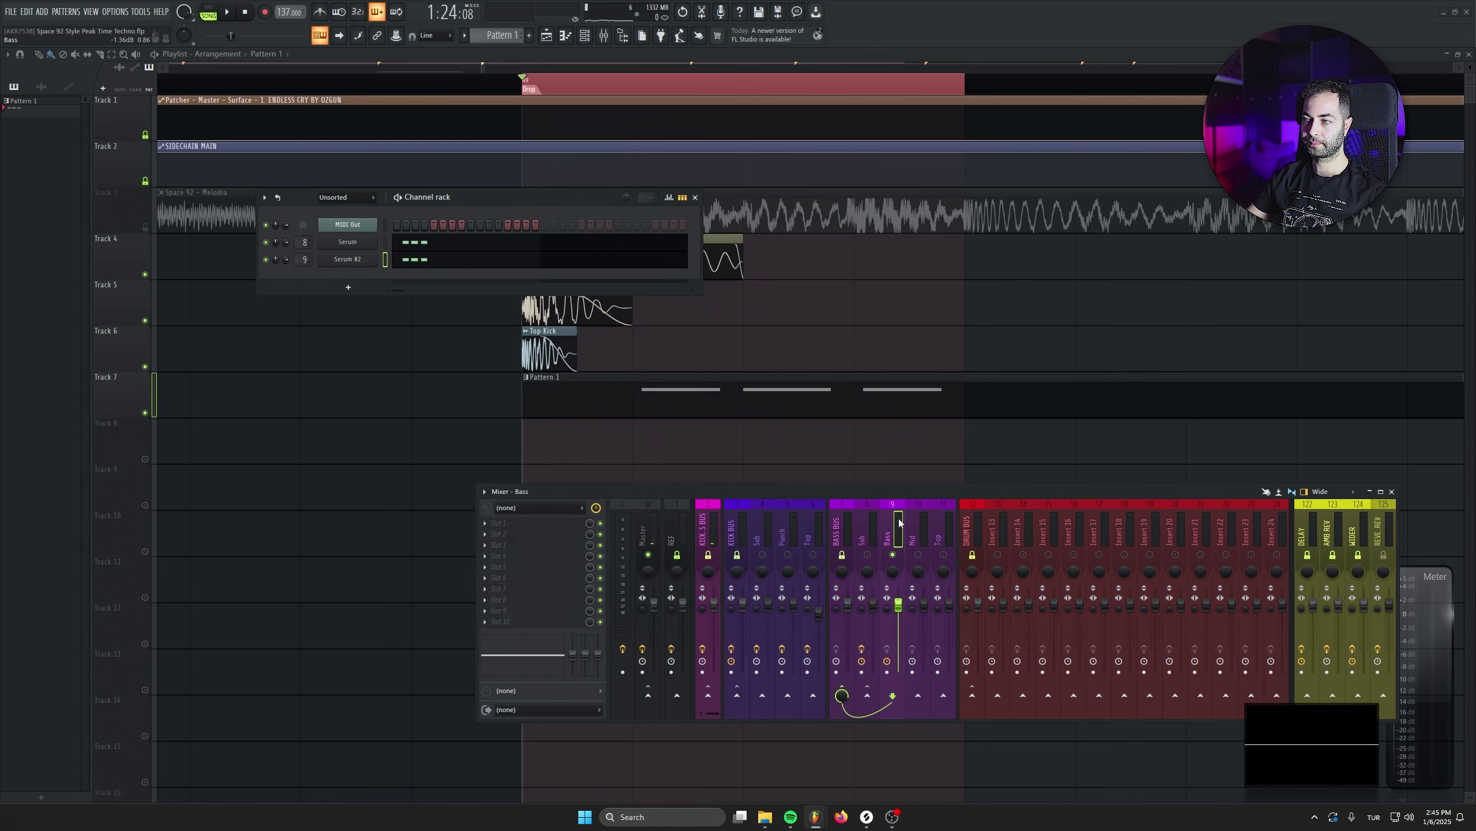
Transpose the copied bass notes down in the cloned Serum's piano roll and audition both bass layers together
left_click(412, 257)
key("space")
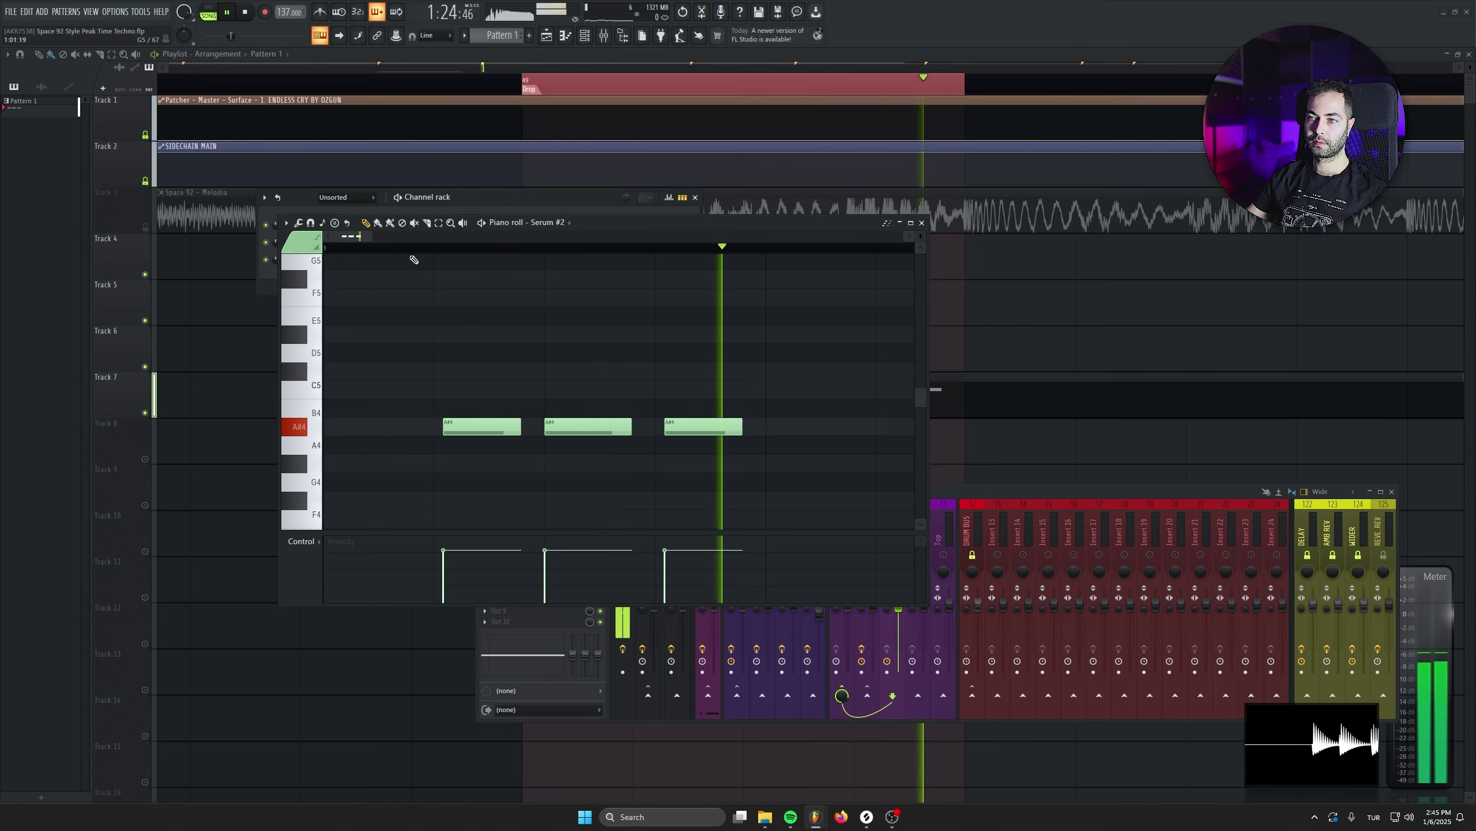
scroll(412, 257, "down", 1)
key("Escape")
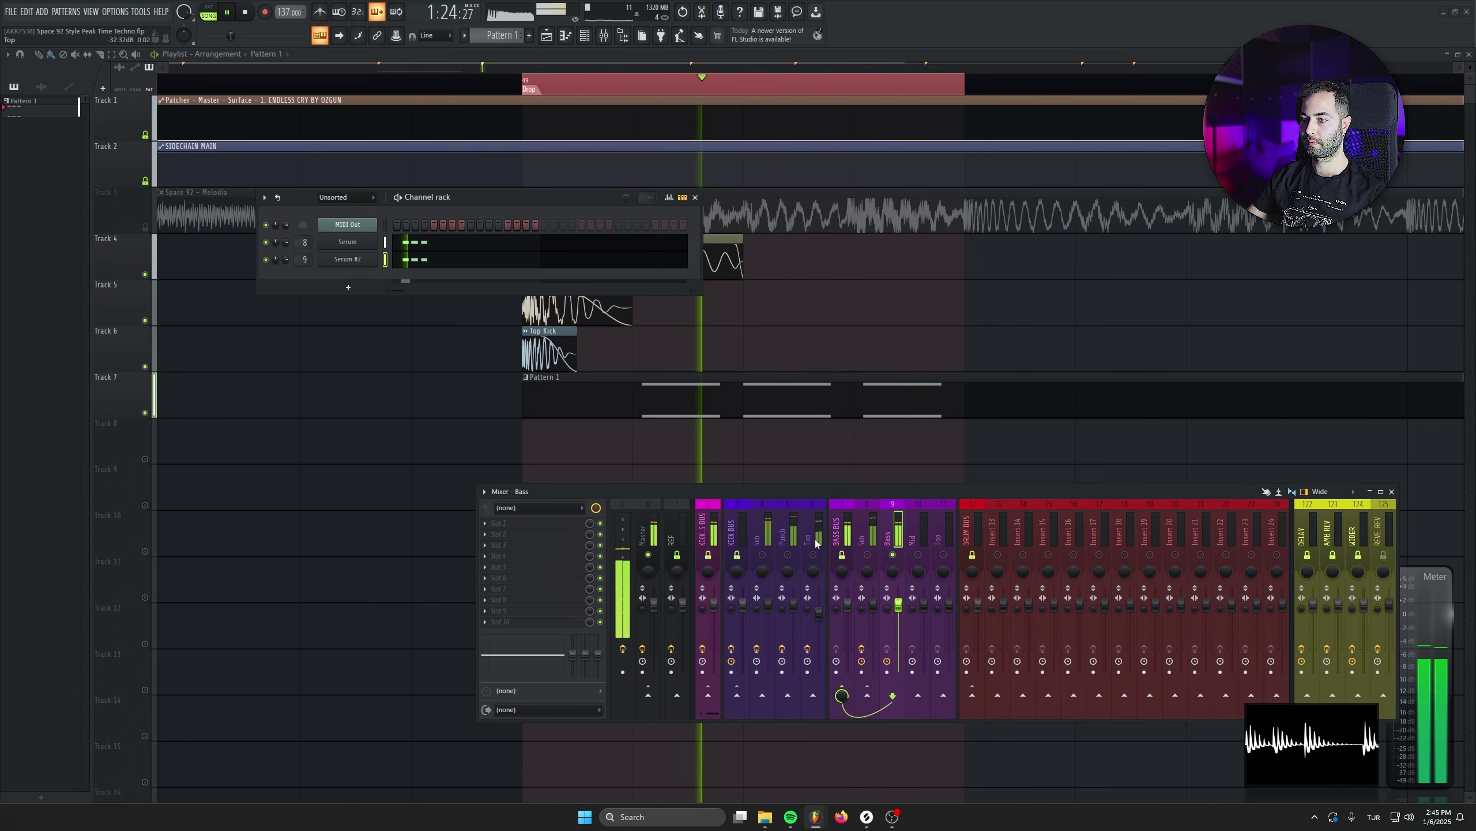
key("space")
Load FabFilter Pro-Q 3 in the Bass track's first slot and low-cut the bass at about 373 Hz
left_click(539, 523)
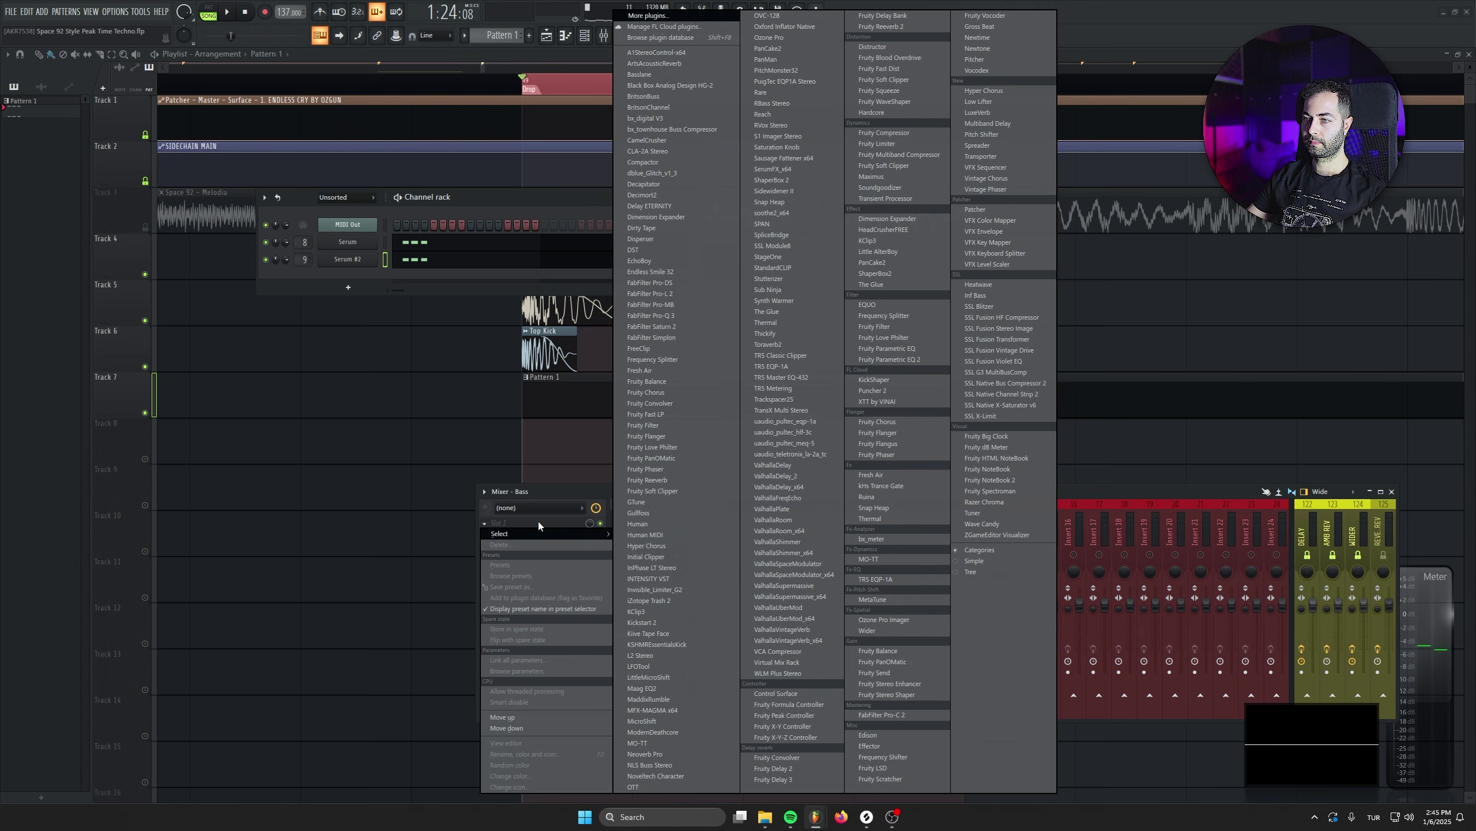
left_click(657, 322)
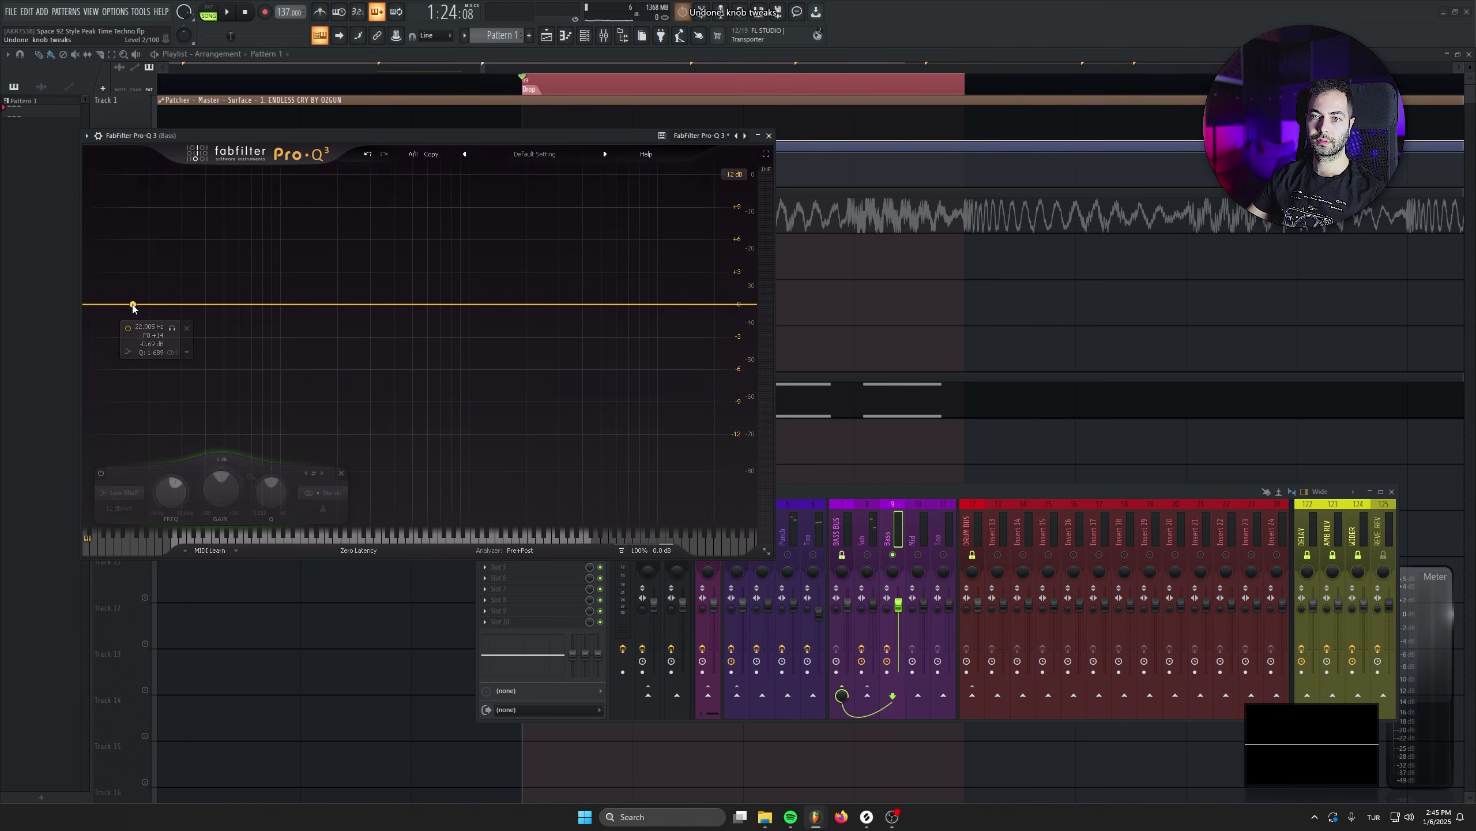
left_click(136, 304)
key("space")
left_click_drag(170, 492, 159, 410)
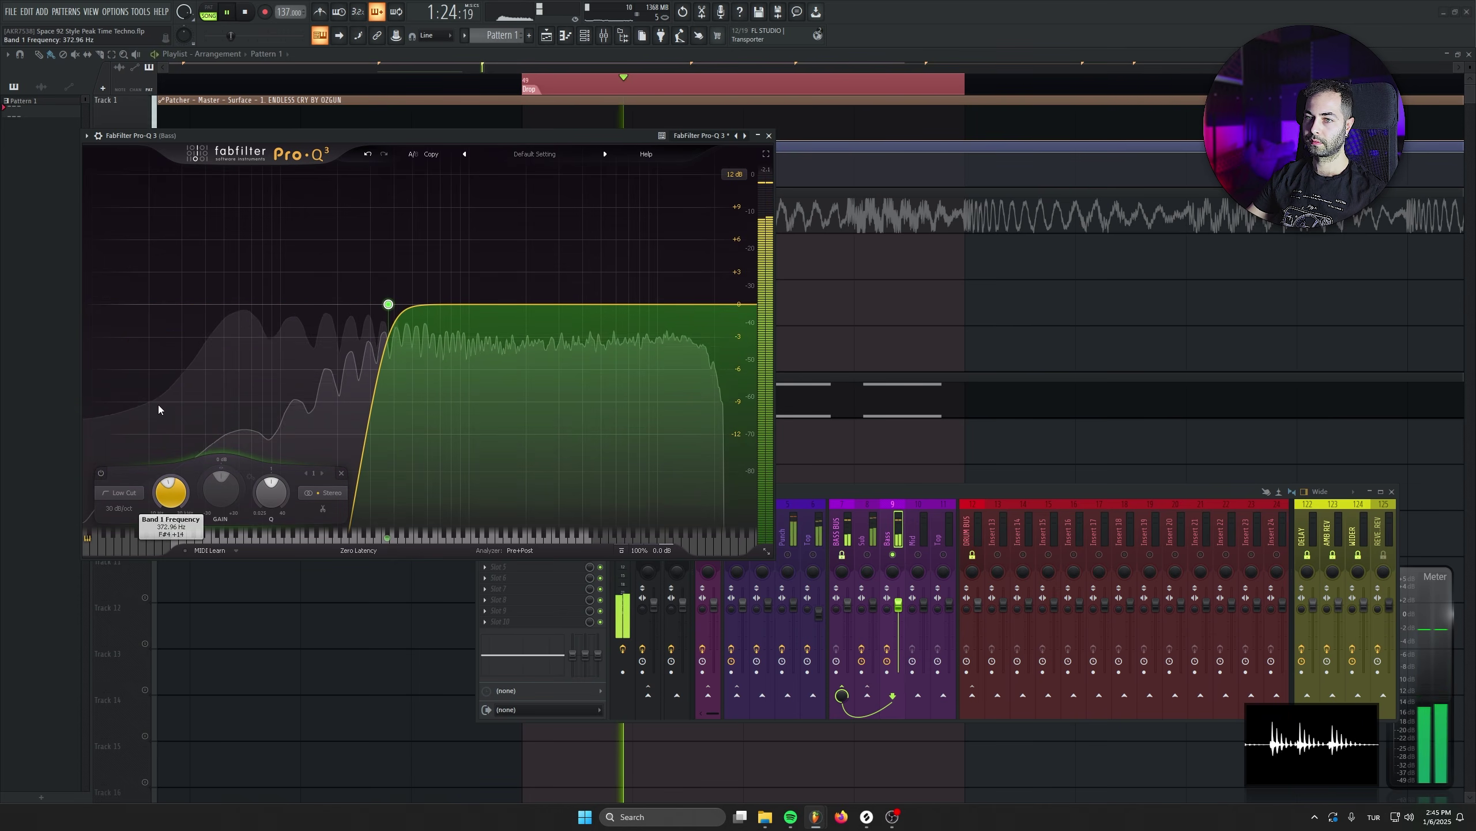
Add a Pro-Q 3 bell band cutting about 4 dB around 4 kHz on the Bass track while listening
left_click(765, 584)
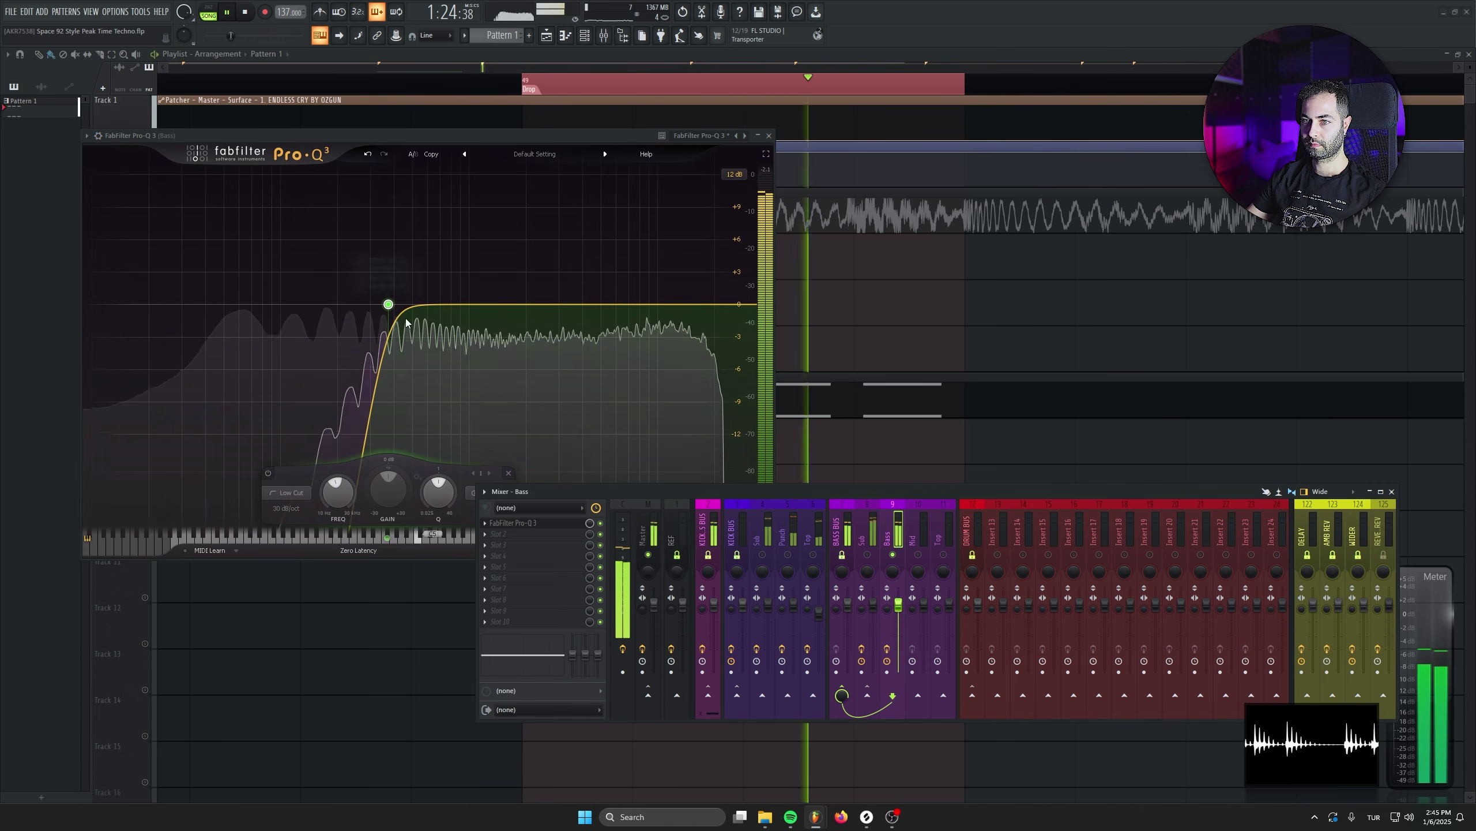
left_click(388, 305)
left_click_drag(563, 308, 598, 351)
key("space")
Add Fruity Blood Overdrive with a raised pre-amp in the Bass track's second slot and move Pro-Q 3 to the tenth slot
left_click(812, 491)
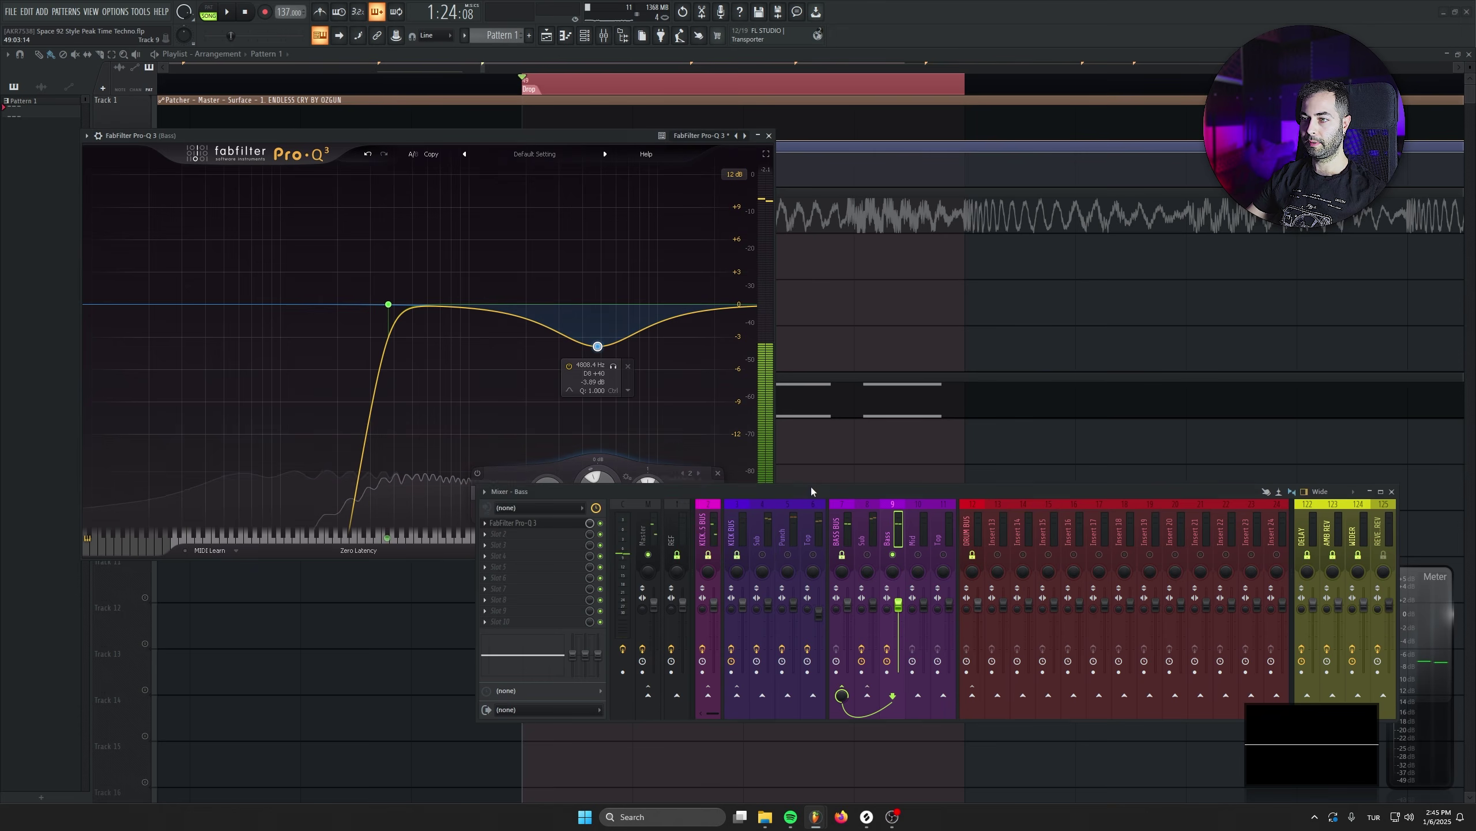
left_click(547, 535)
left_click(890, 58)
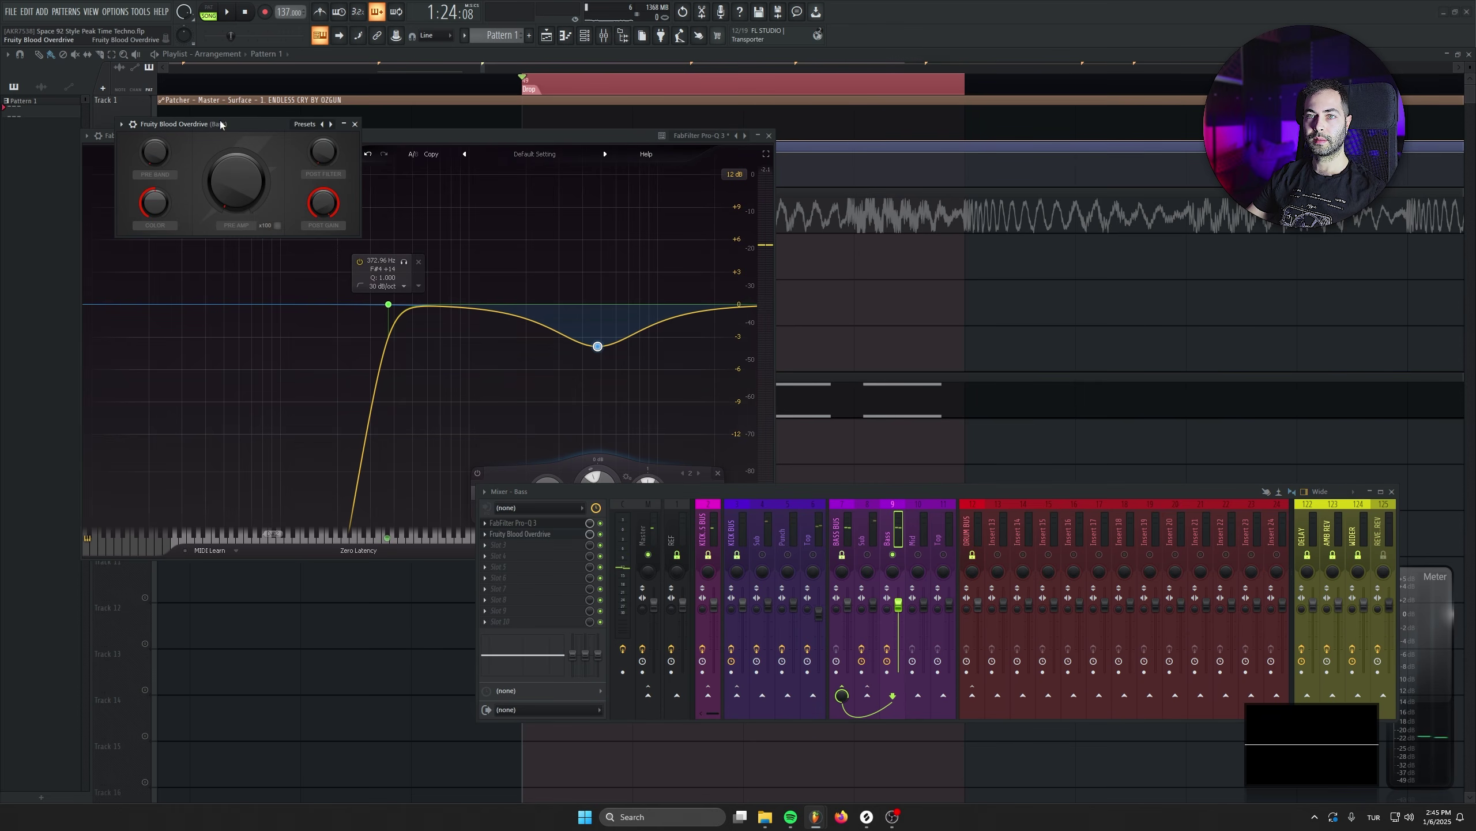
key("space")
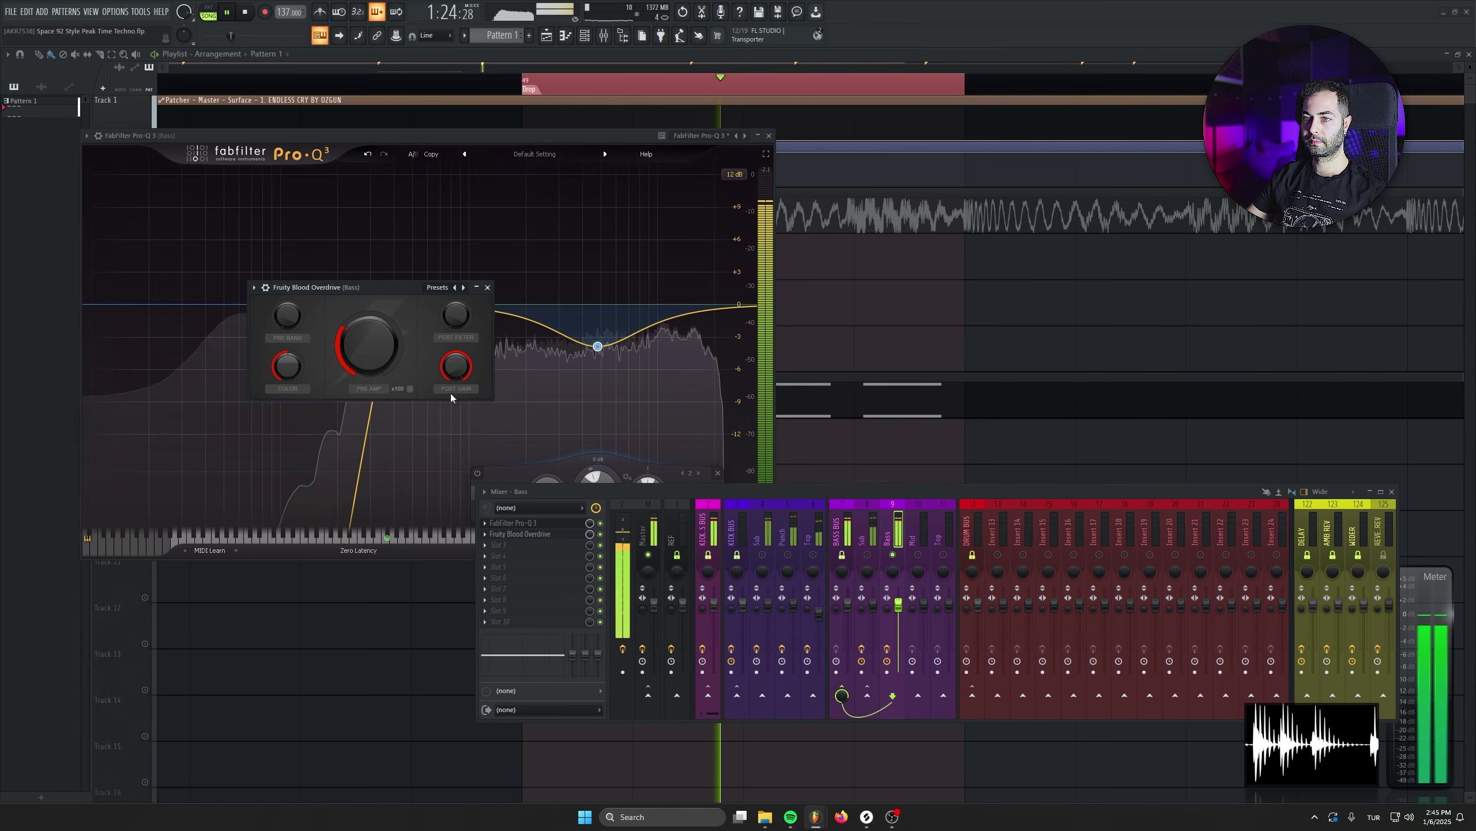
key("space")
key("space")
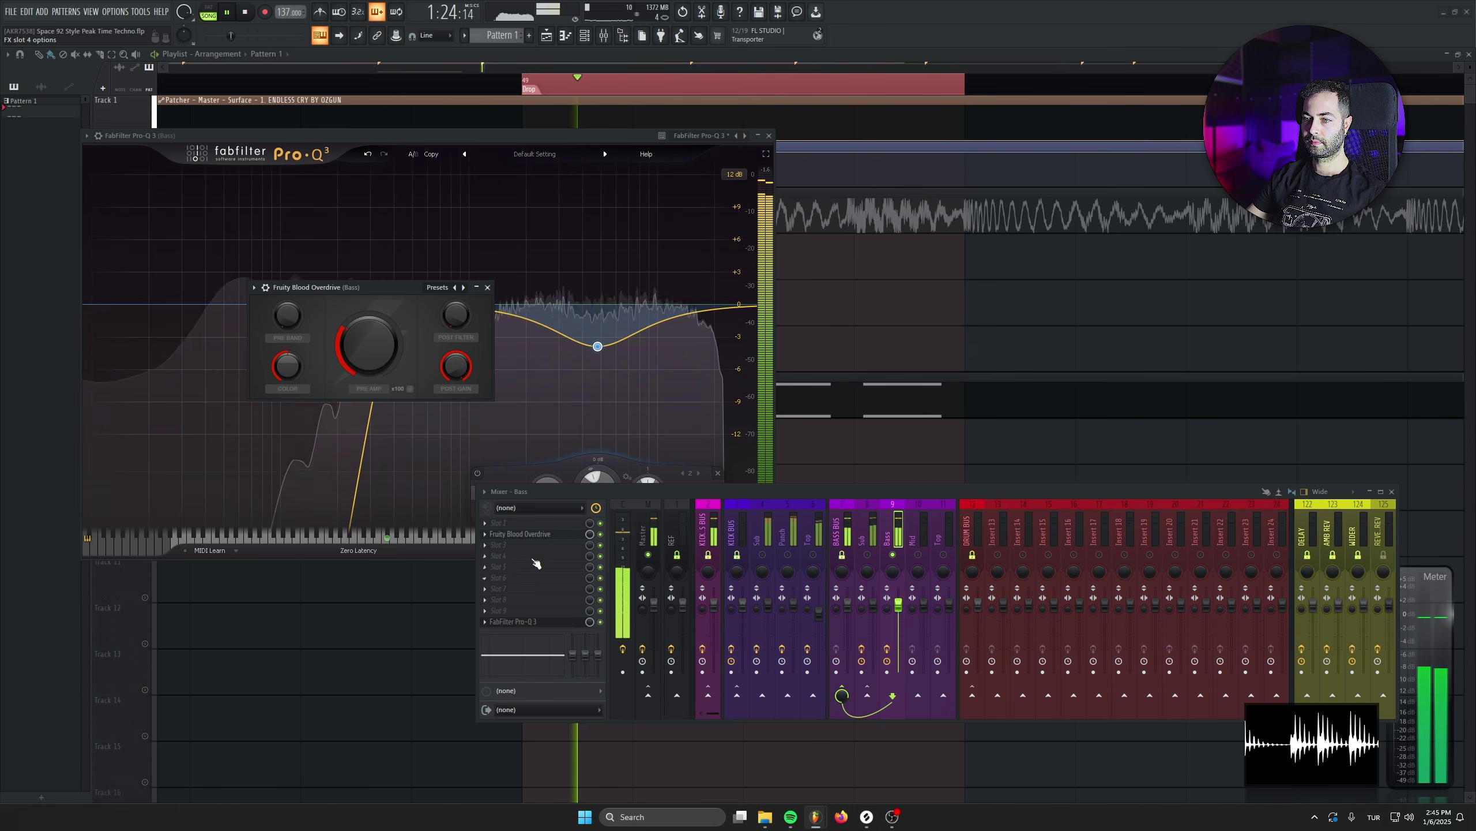
Move Pro-Q 3 back to the Bass track's first slot, ahead of Fruity Blood Overdrive, and audition the distorted bass
mouse_move(513, 522)
left_mouse_down()
mouse_move(534, 622)
mouse_move(534, 526)
left_mouse_up()
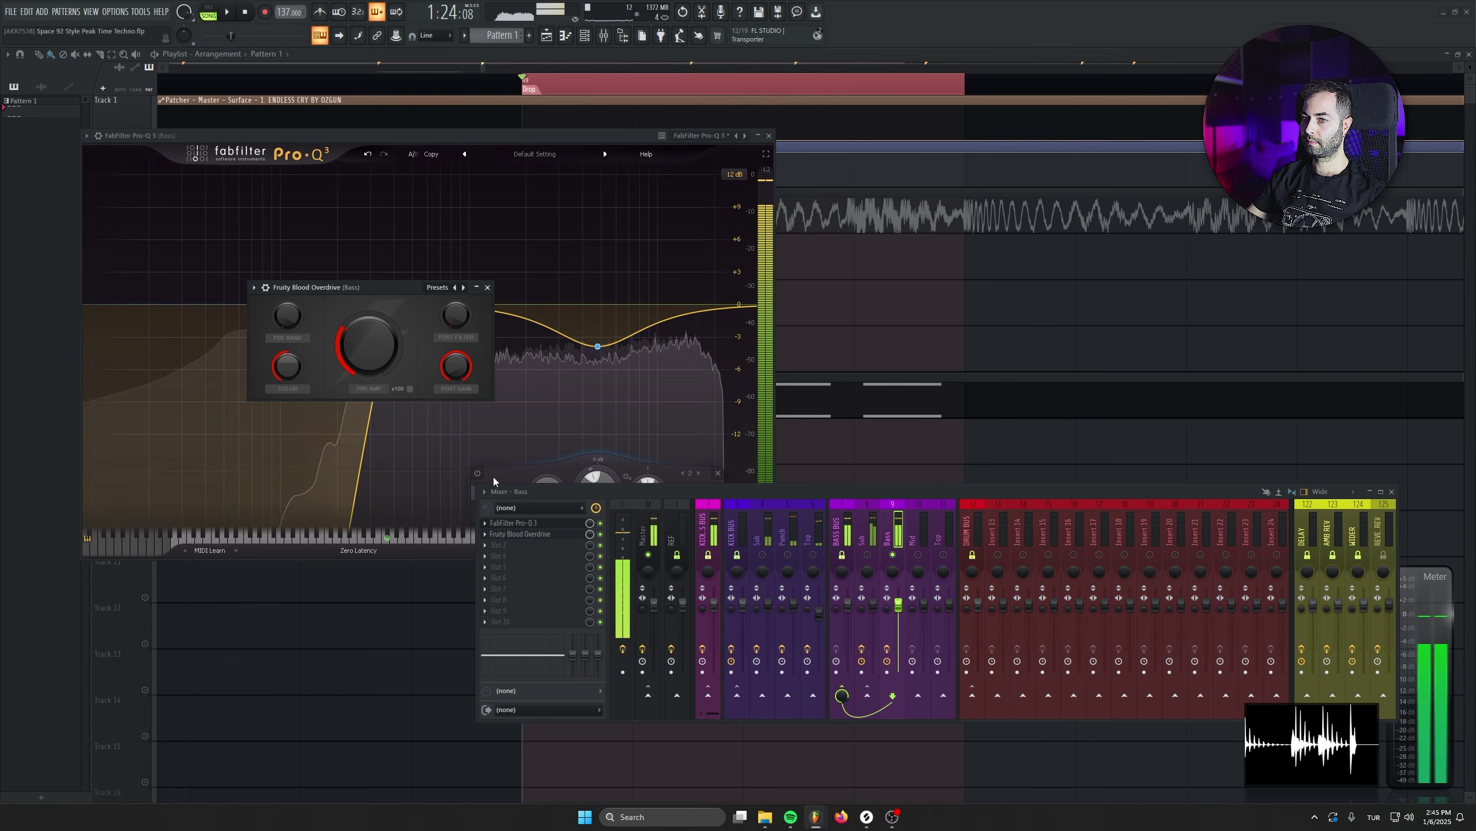
key("space")
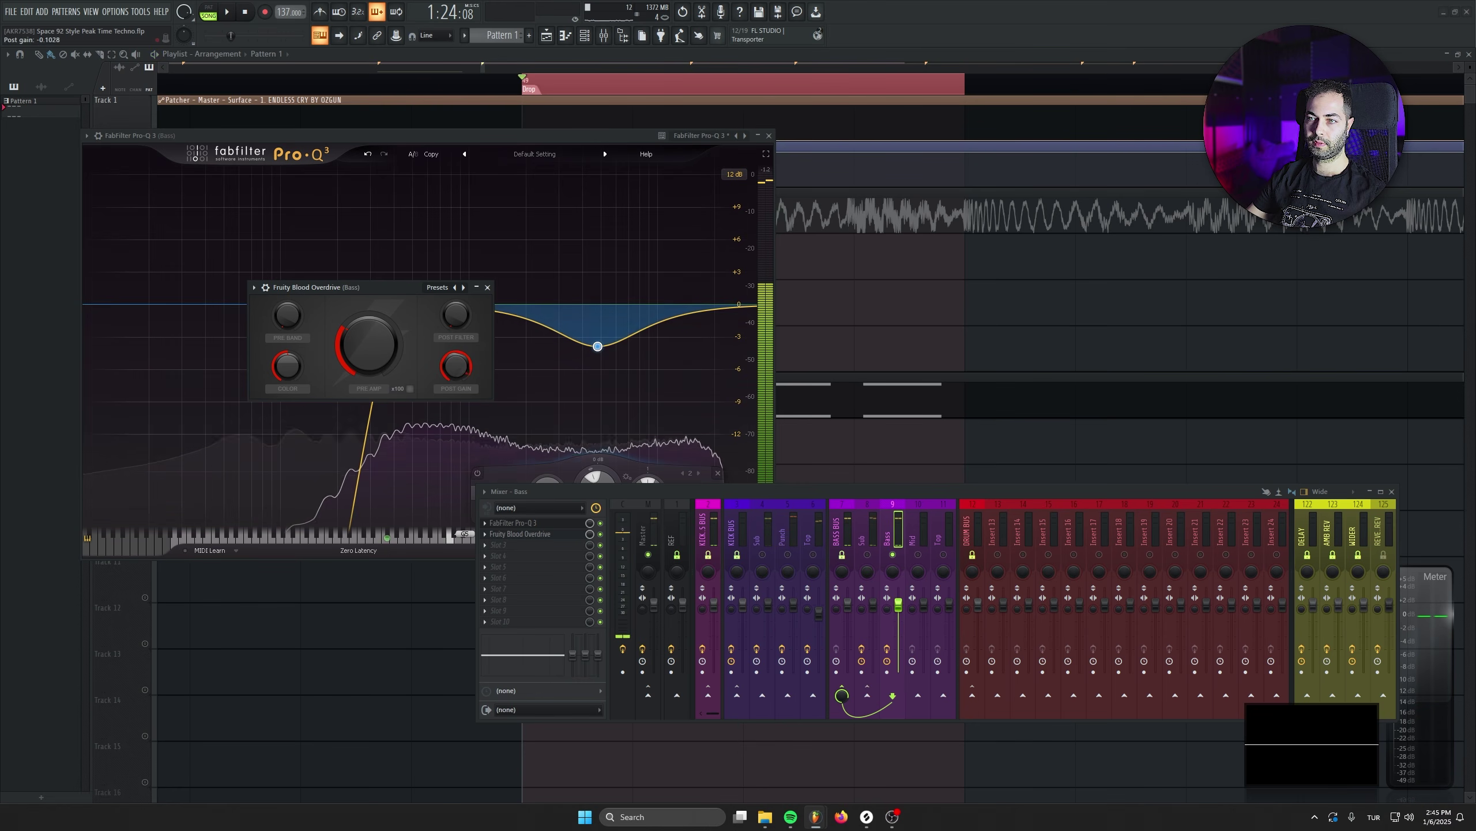
key("space")
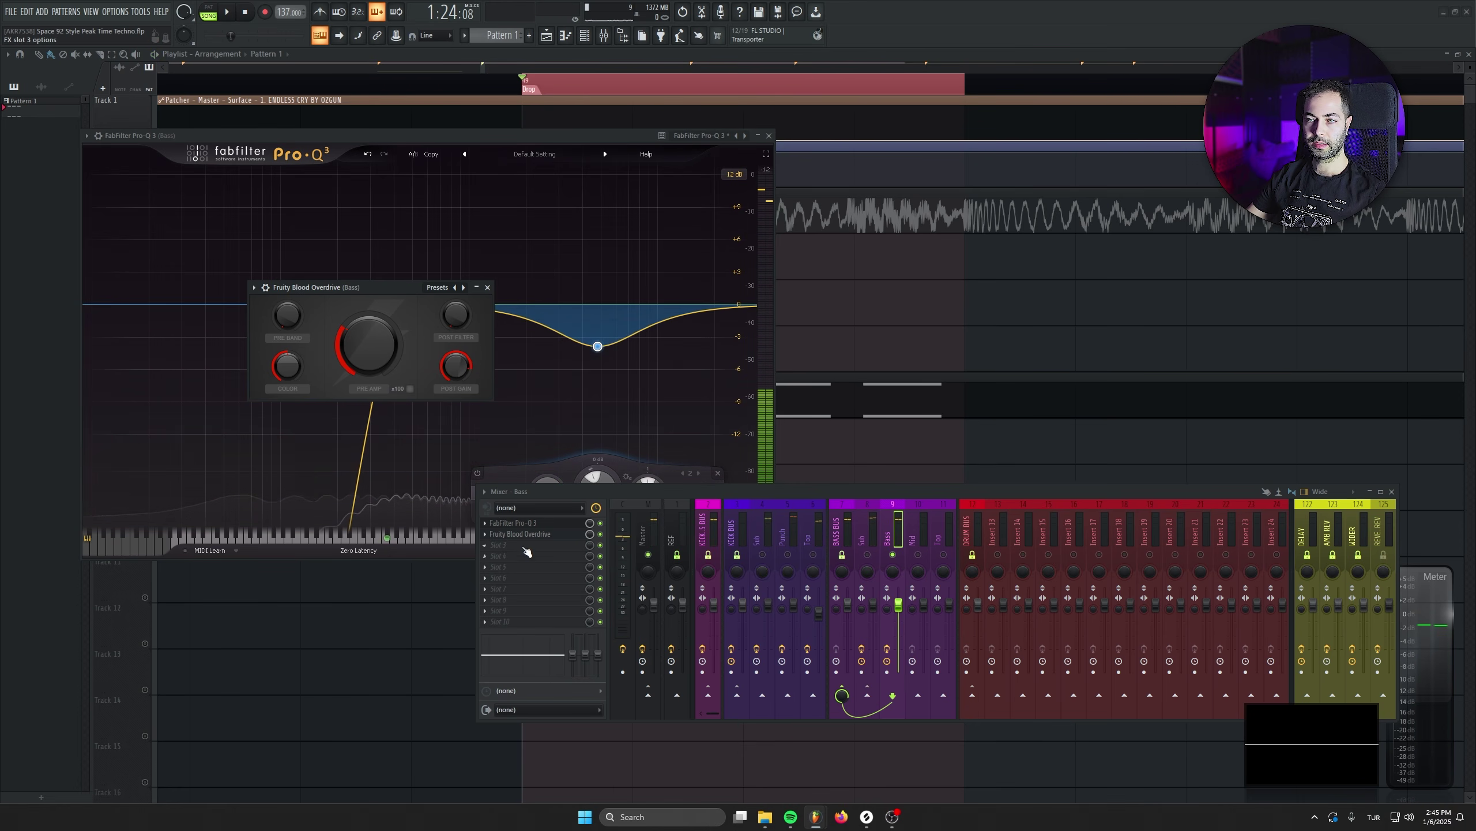
Add CamelCrusher with the British Clean patch in the Bass track's third slot and adjust its master volume during playback
left_click(522, 545)
left_click(689, 140)
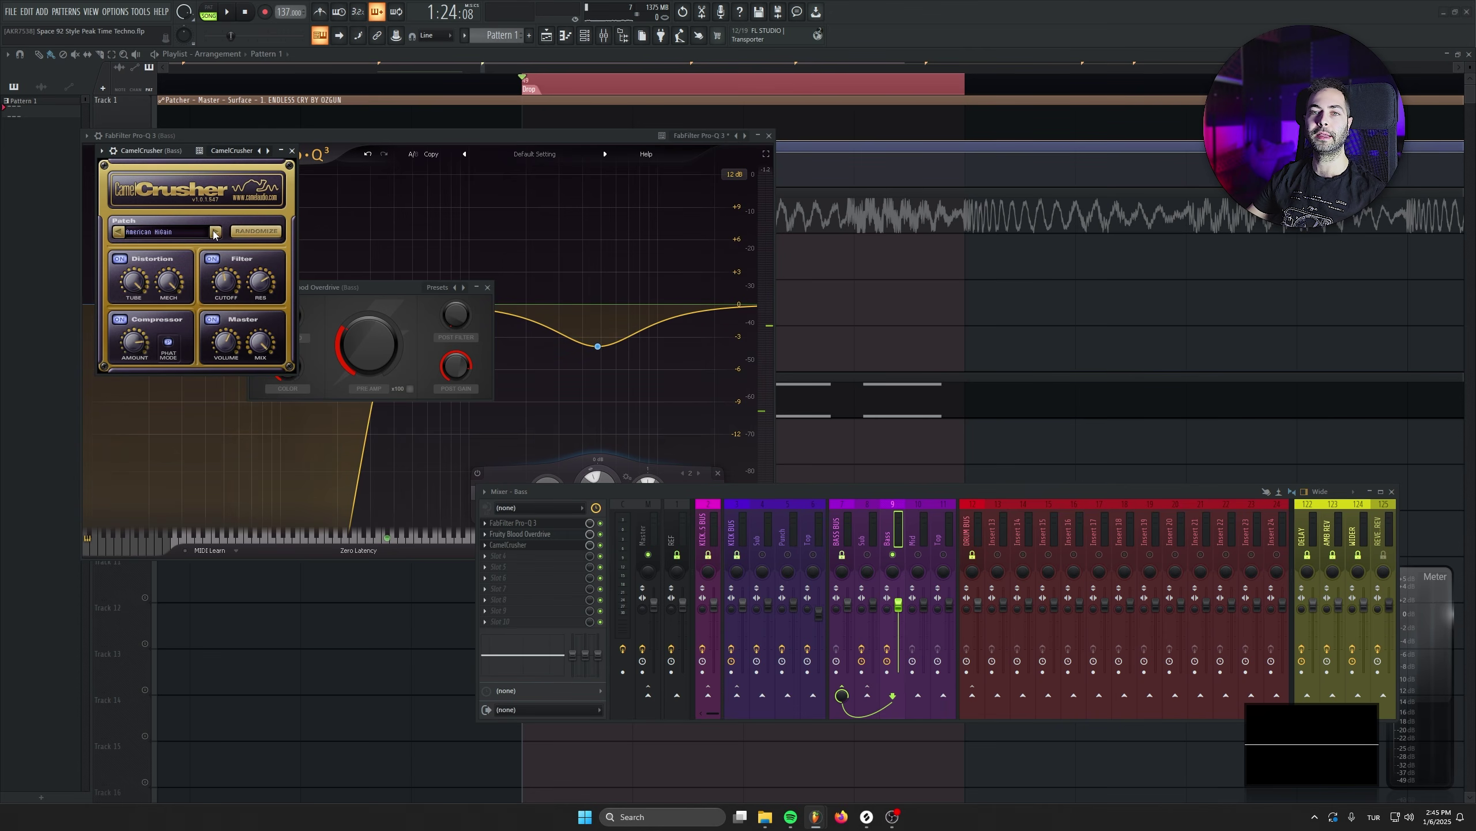
key("space")
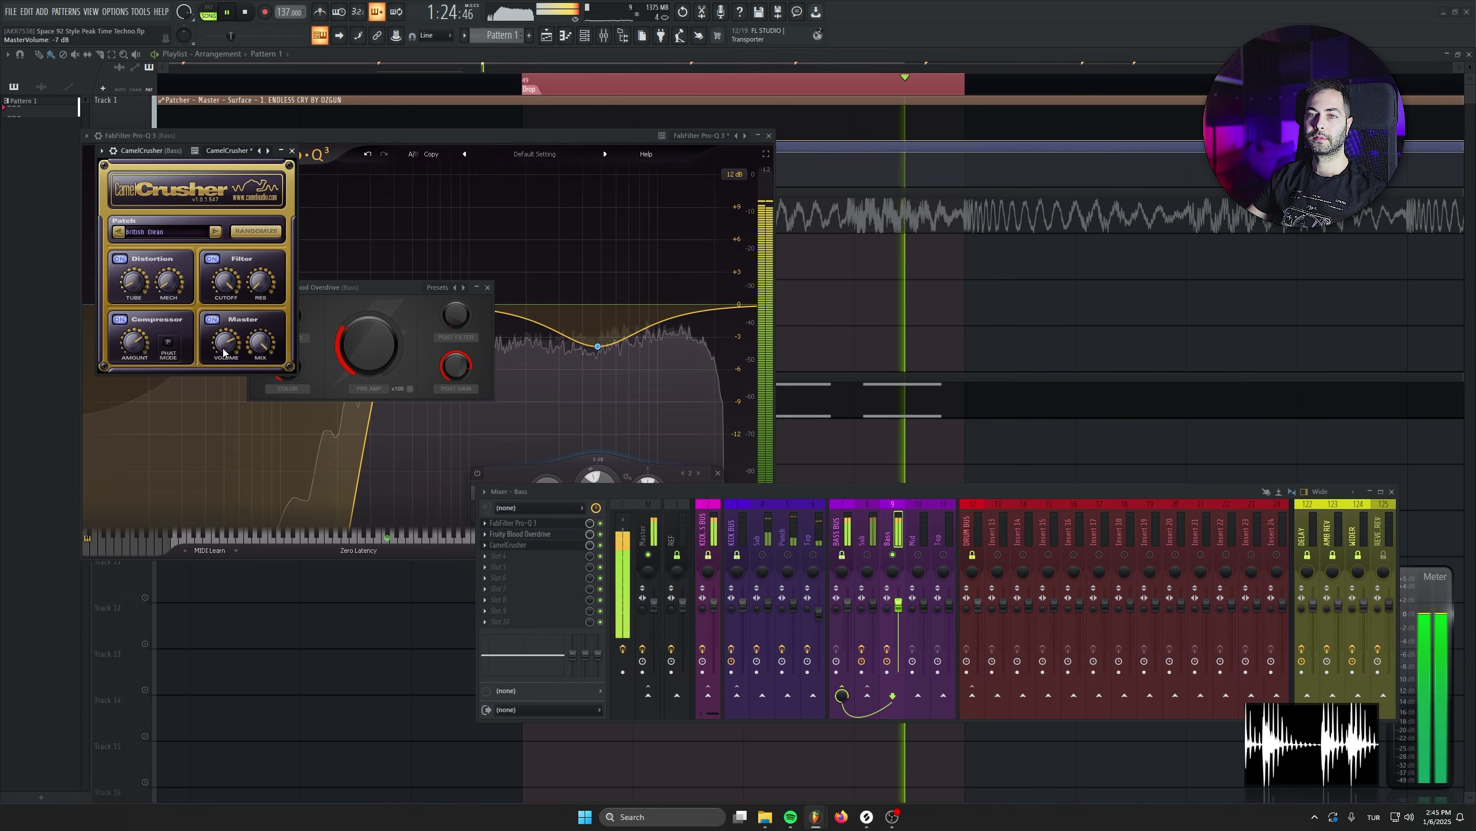
left_click(292, 152)
left_click(488, 287)
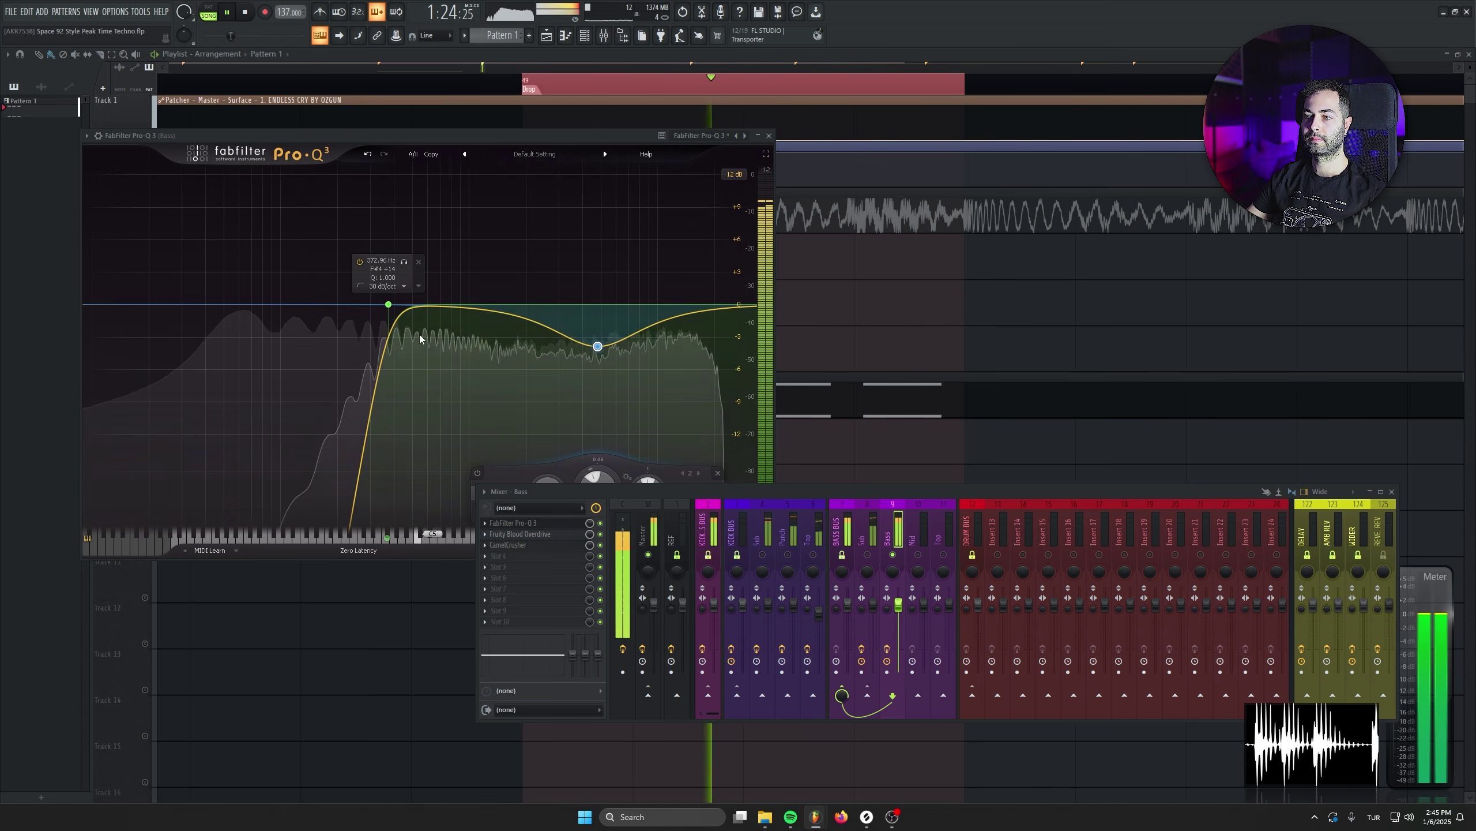
Load another FabFilter Pro-Q 3 in the Bass track's fourth slot and low-cut the distorted bass at about 218 Hz
key("space")
left_click(523, 556)
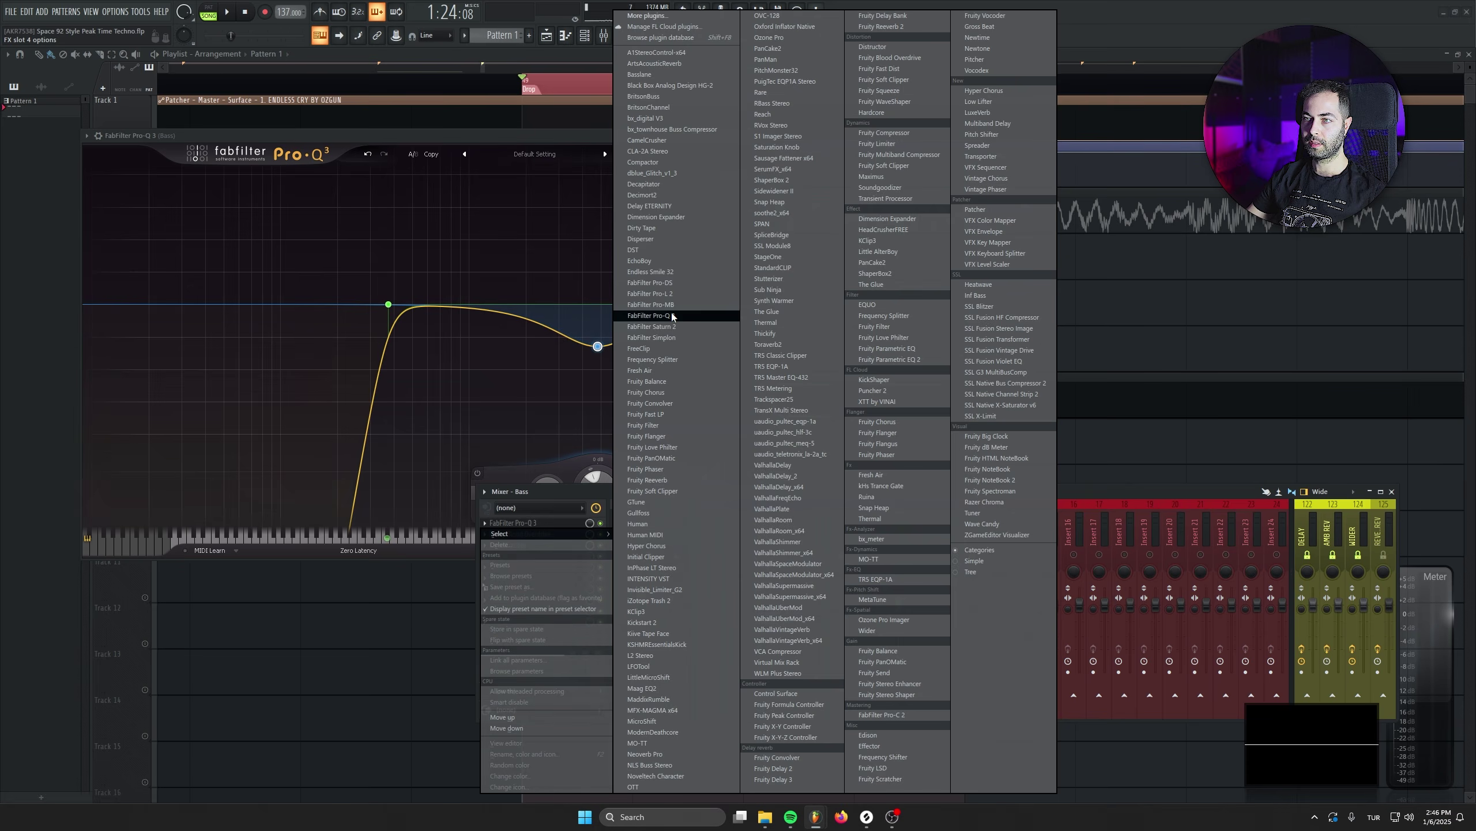
left_click(673, 317)
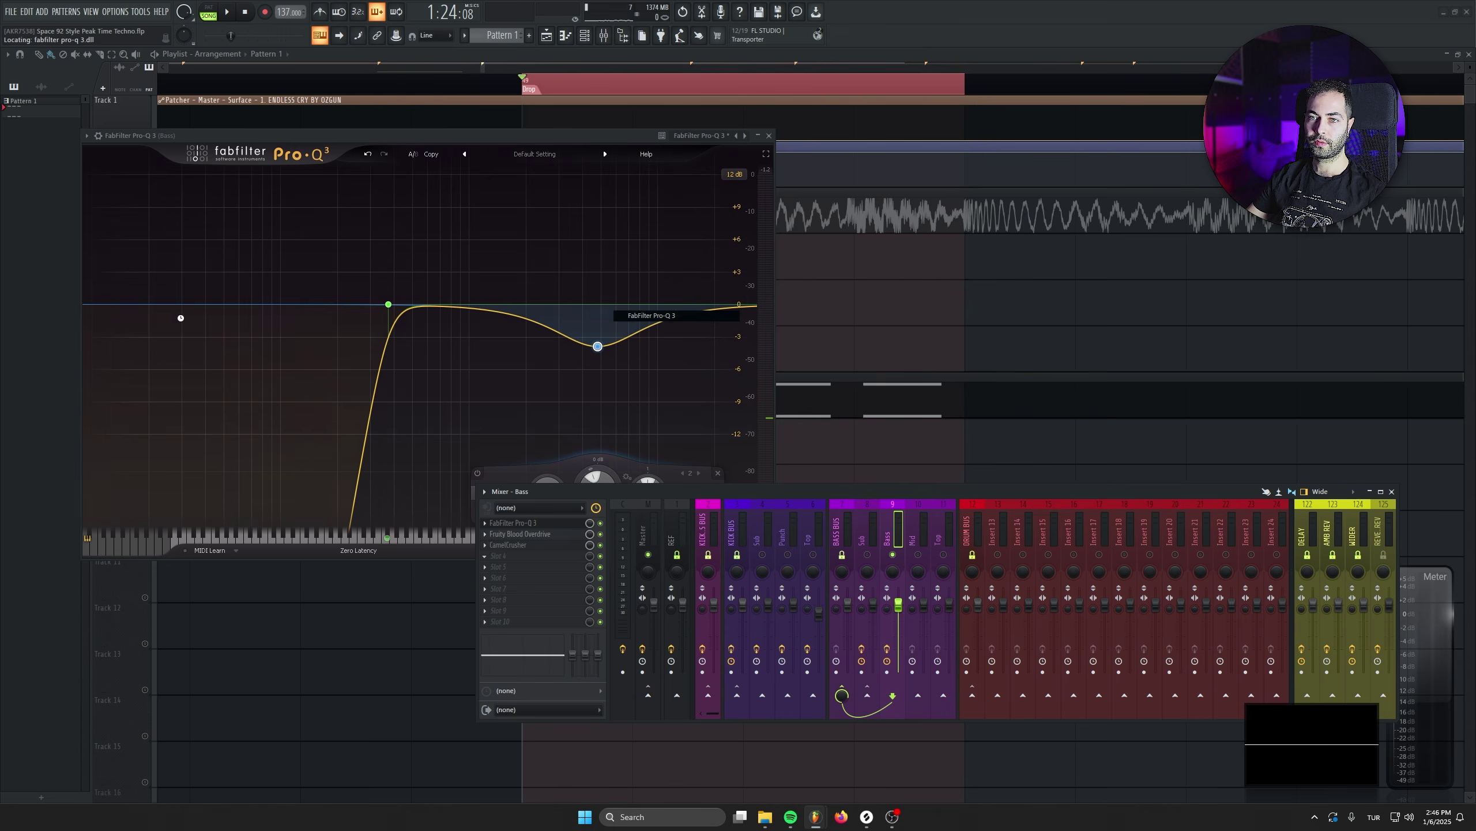
left_click(163, 334)
key("space")
left_click_drag(189, 532, 193, 469)
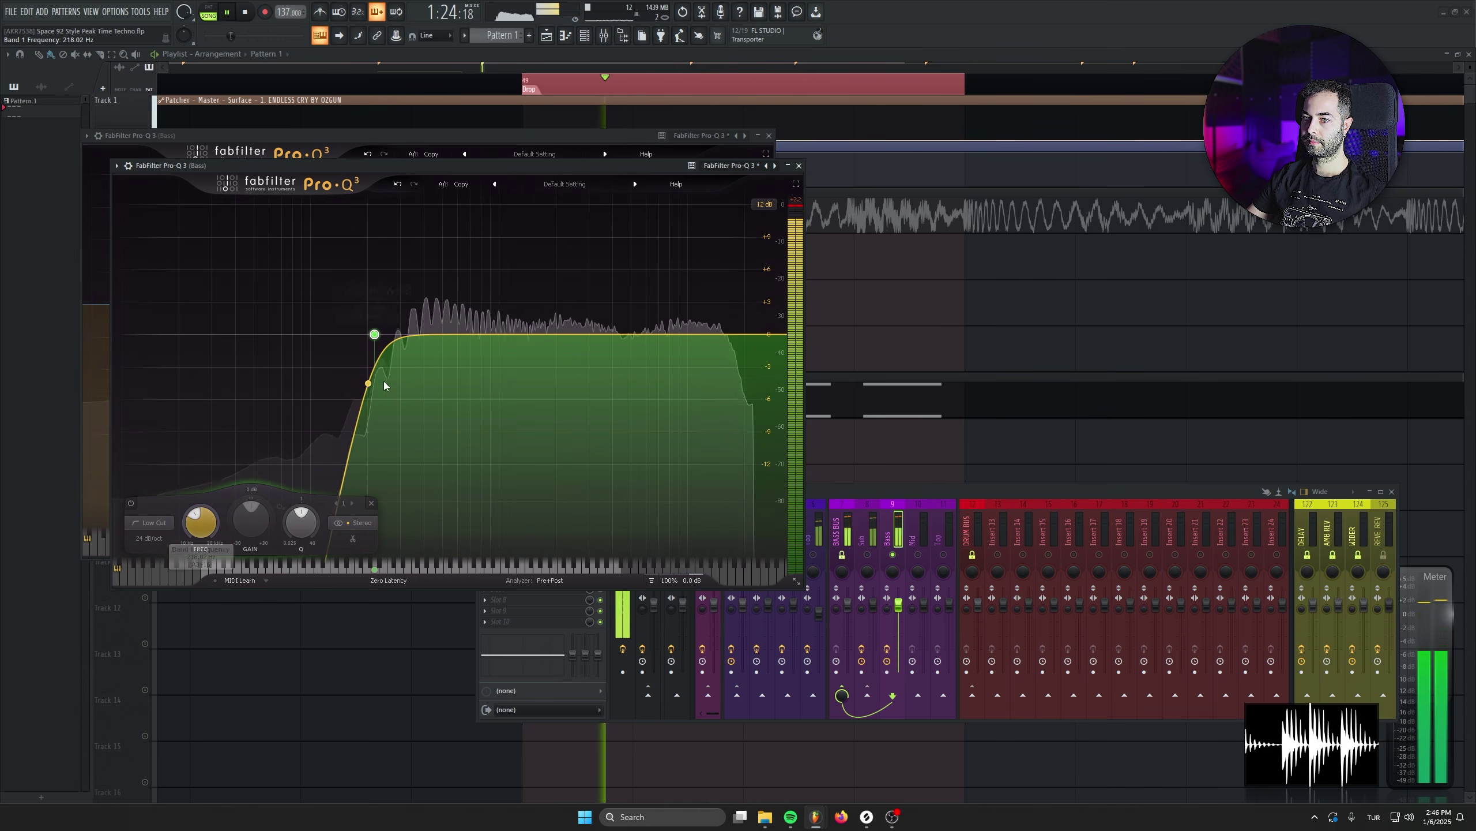
key("Escape")
Lower the Bass fader against the unmuted Sub track and refine the low-cut band in the second Pro-Q 3
left_click(867, 554)
left_click_drag(898, 605, 899, 626)
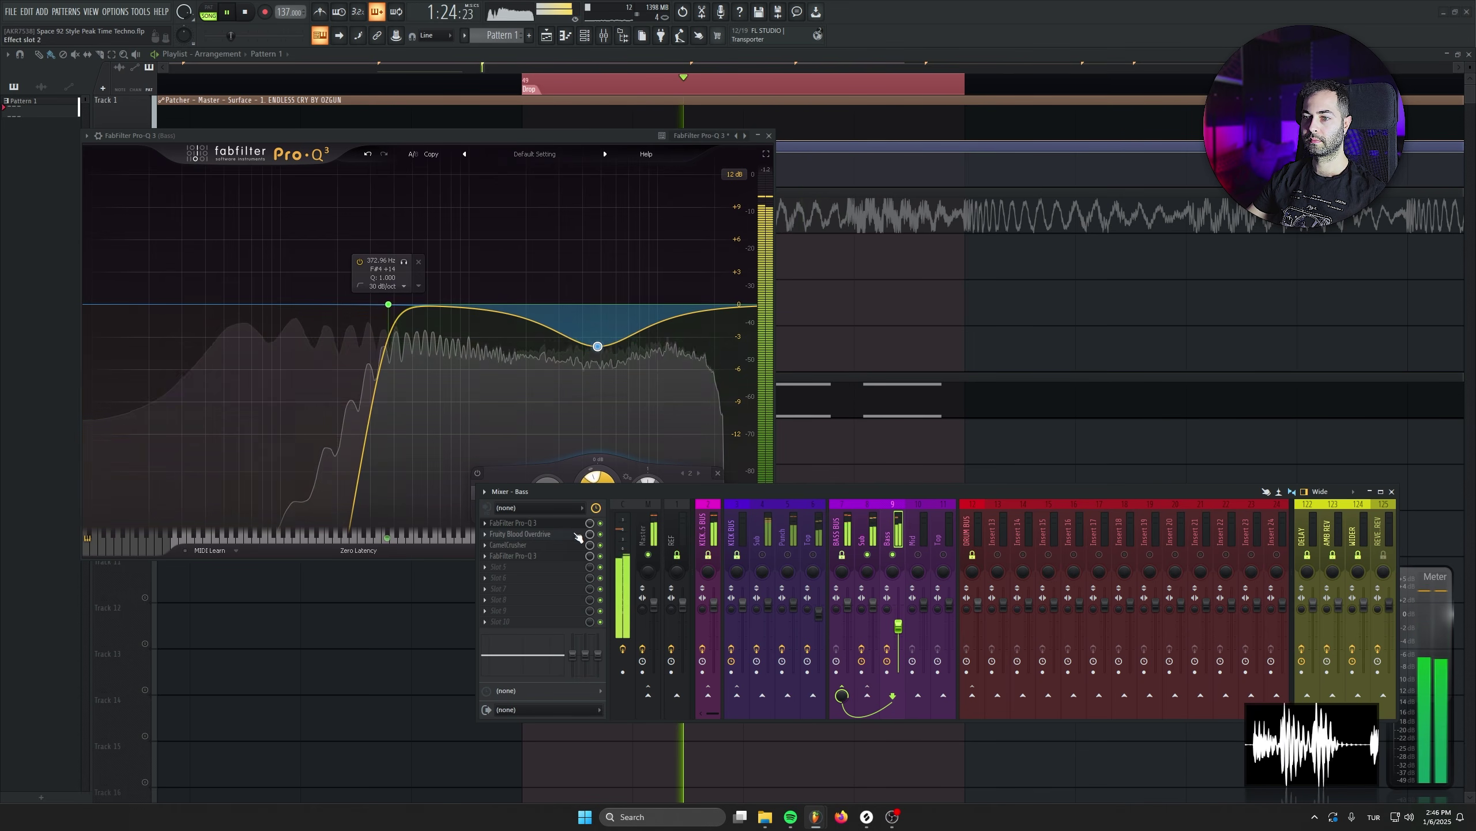
left_click(536, 556)
left_click_drag(374, 335, 453, 362)
key("Escape")
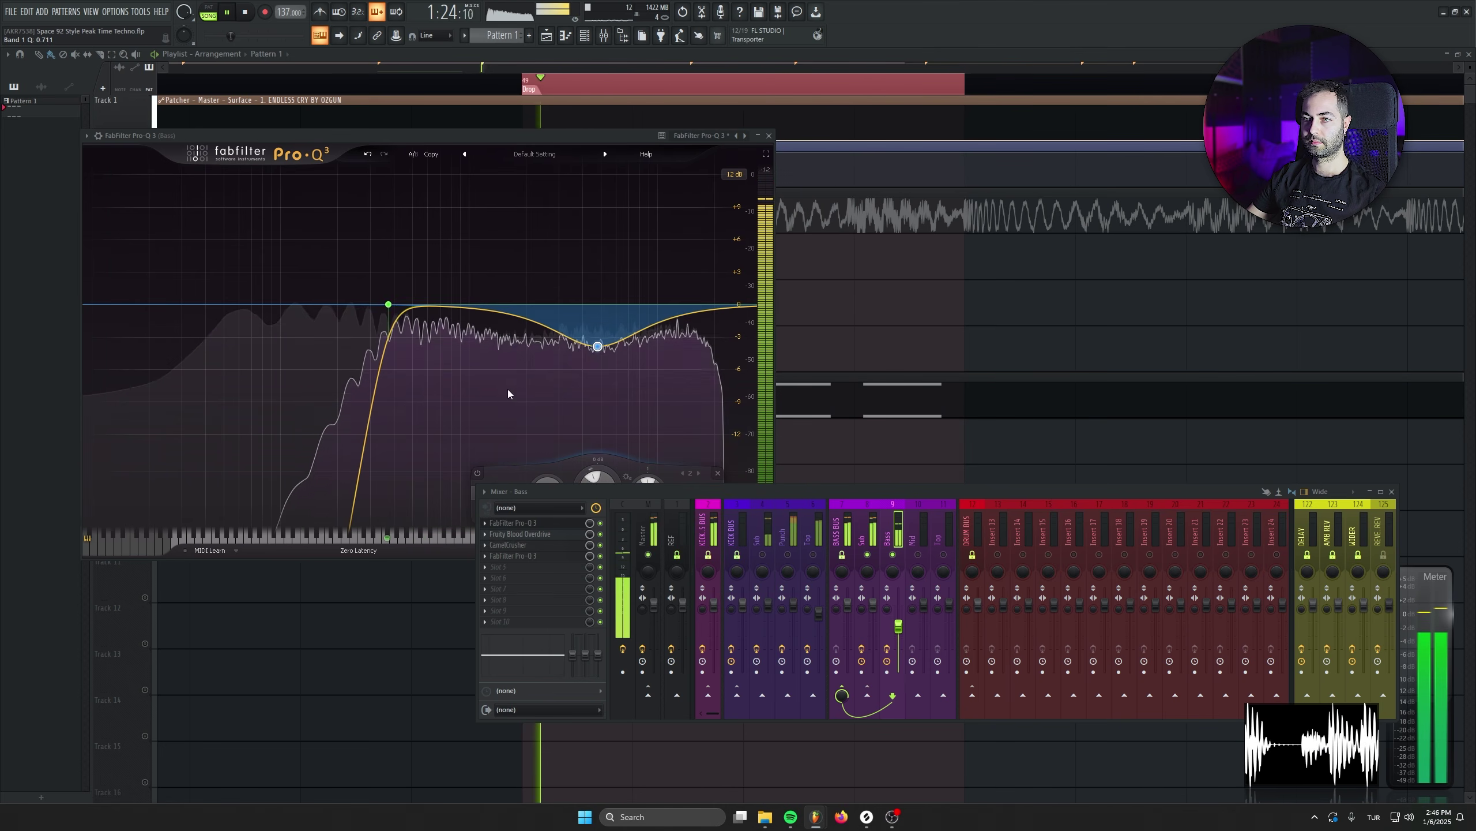
Add Kickstart 2 in the Bass track's tenth slot with the third curve shape of the upper row at 1/4 sync
left_click(500, 622)
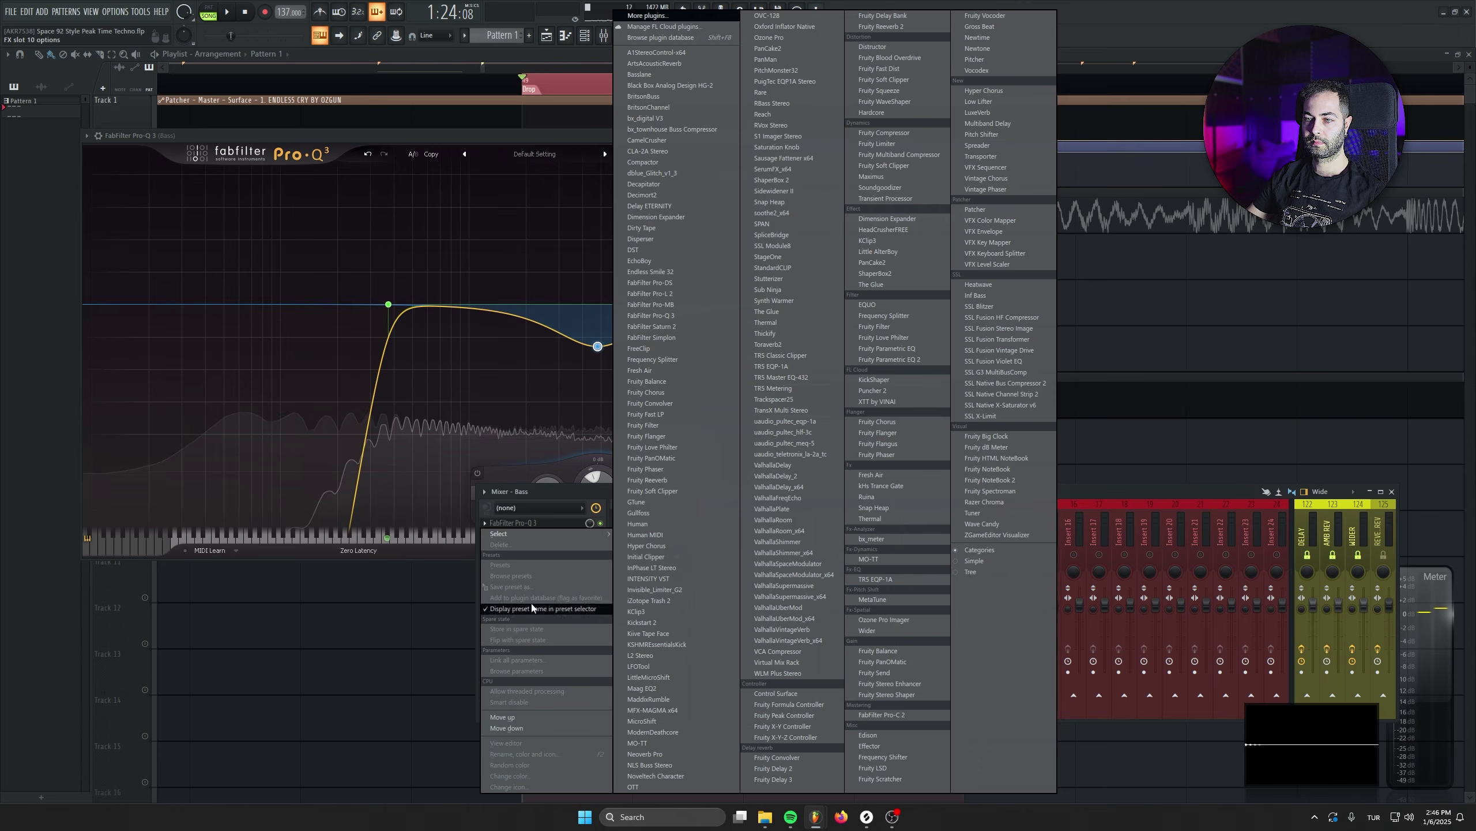
left_click(642, 622)
left_click(372, 366)
key("space")
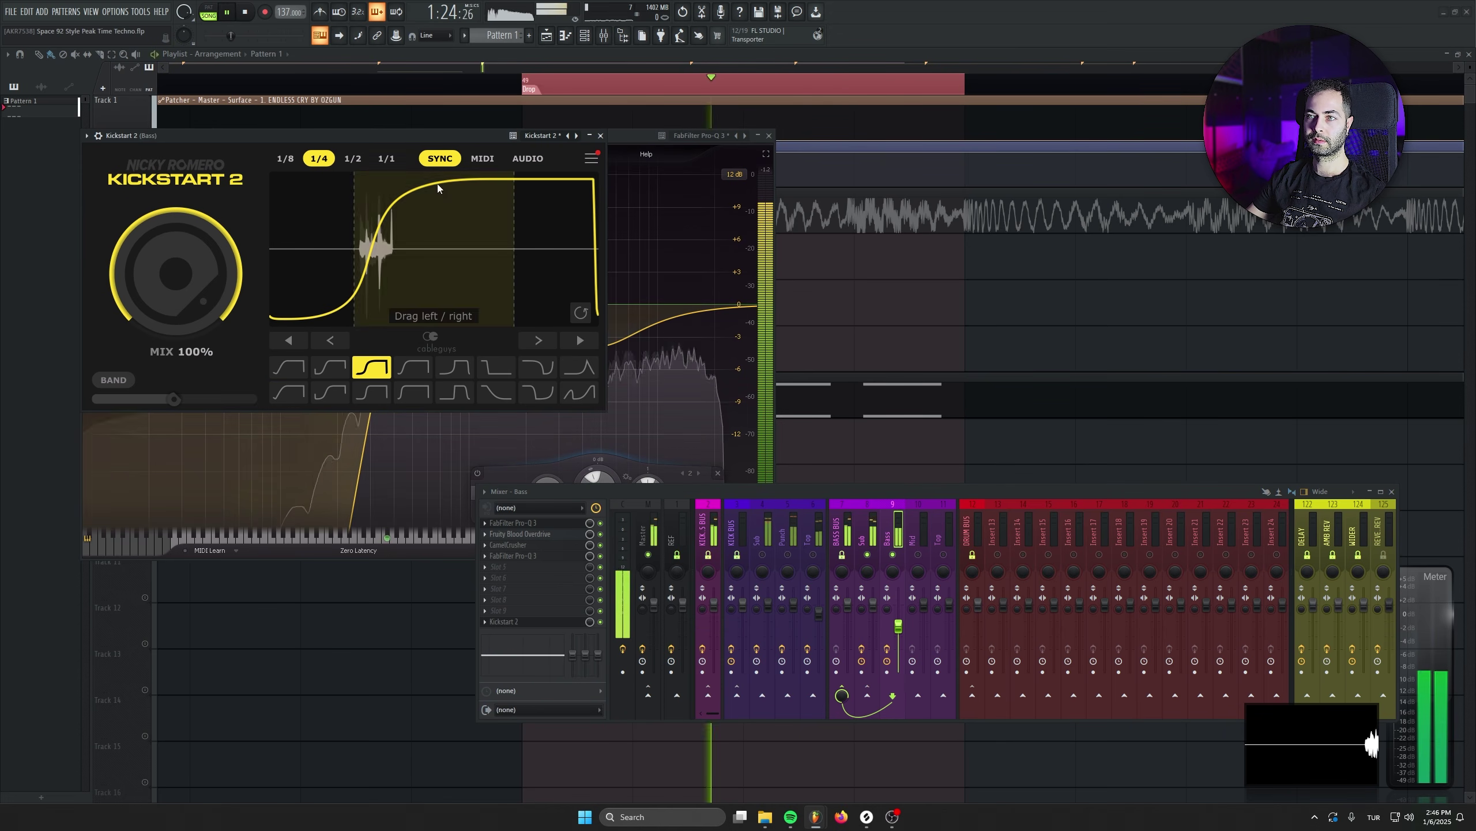
left_click(600, 136)
left_click(769, 135)
Bring the kick tracks back in alongside the bass bus and fine-tune the Bass fader against them
right_click(842, 555)
left_click_drag(899, 630, 900, 632)
key("XF86AudioRaiseVolume")
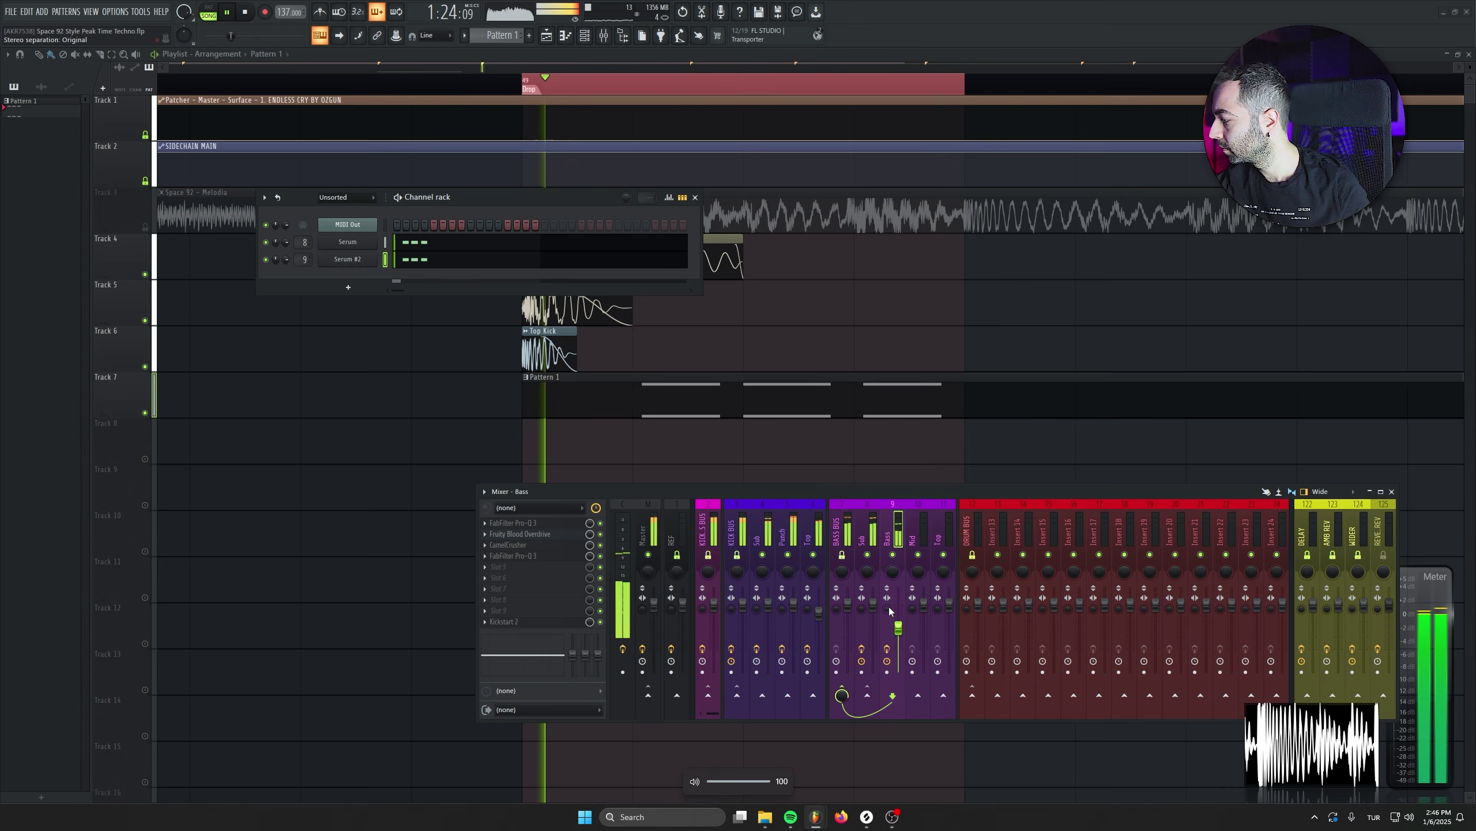
Check the audio device, sample rate and buffer length in the audio settings
left_click(106, 13)
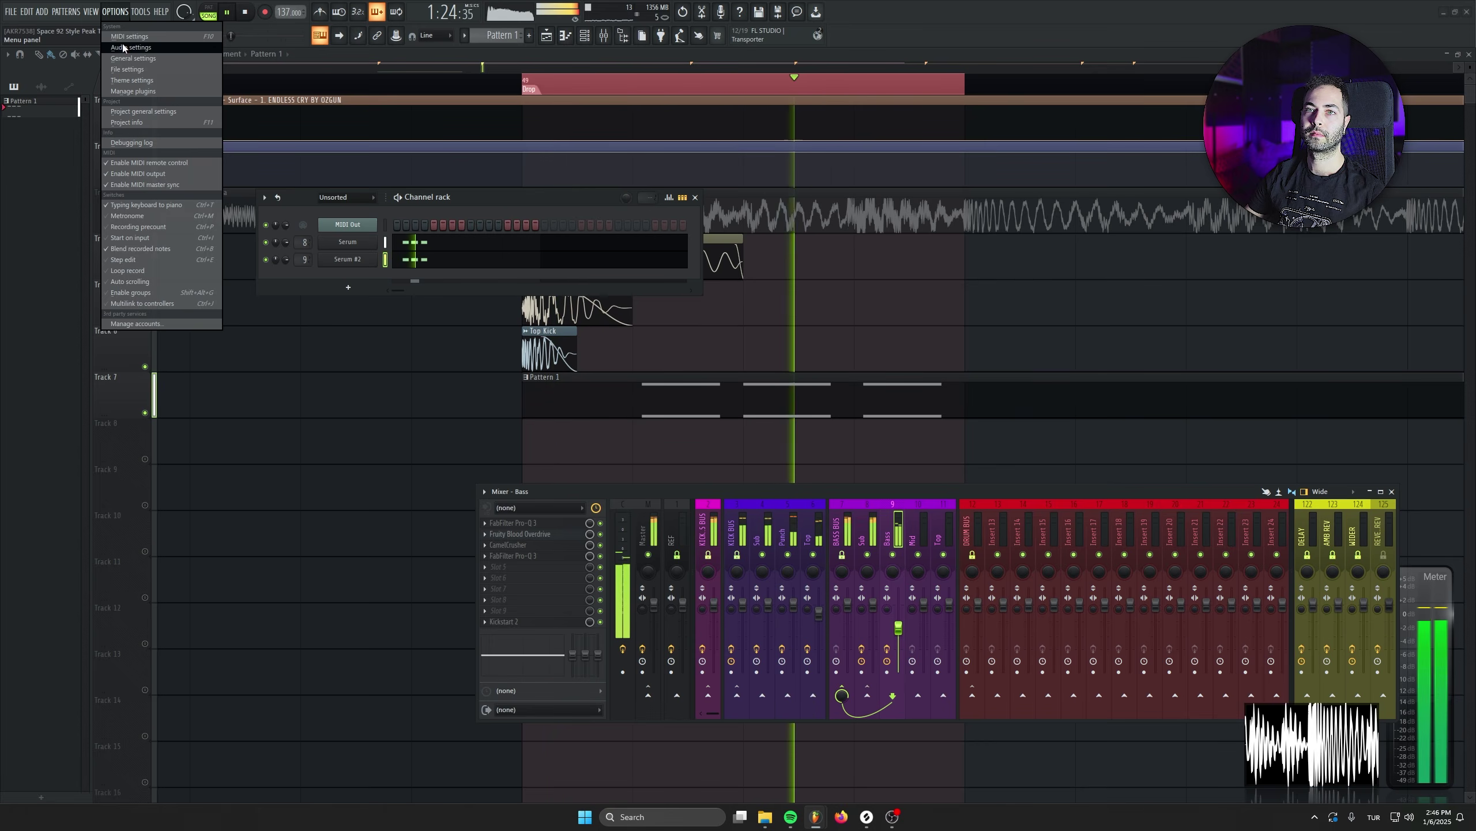
left_click(123, 46)
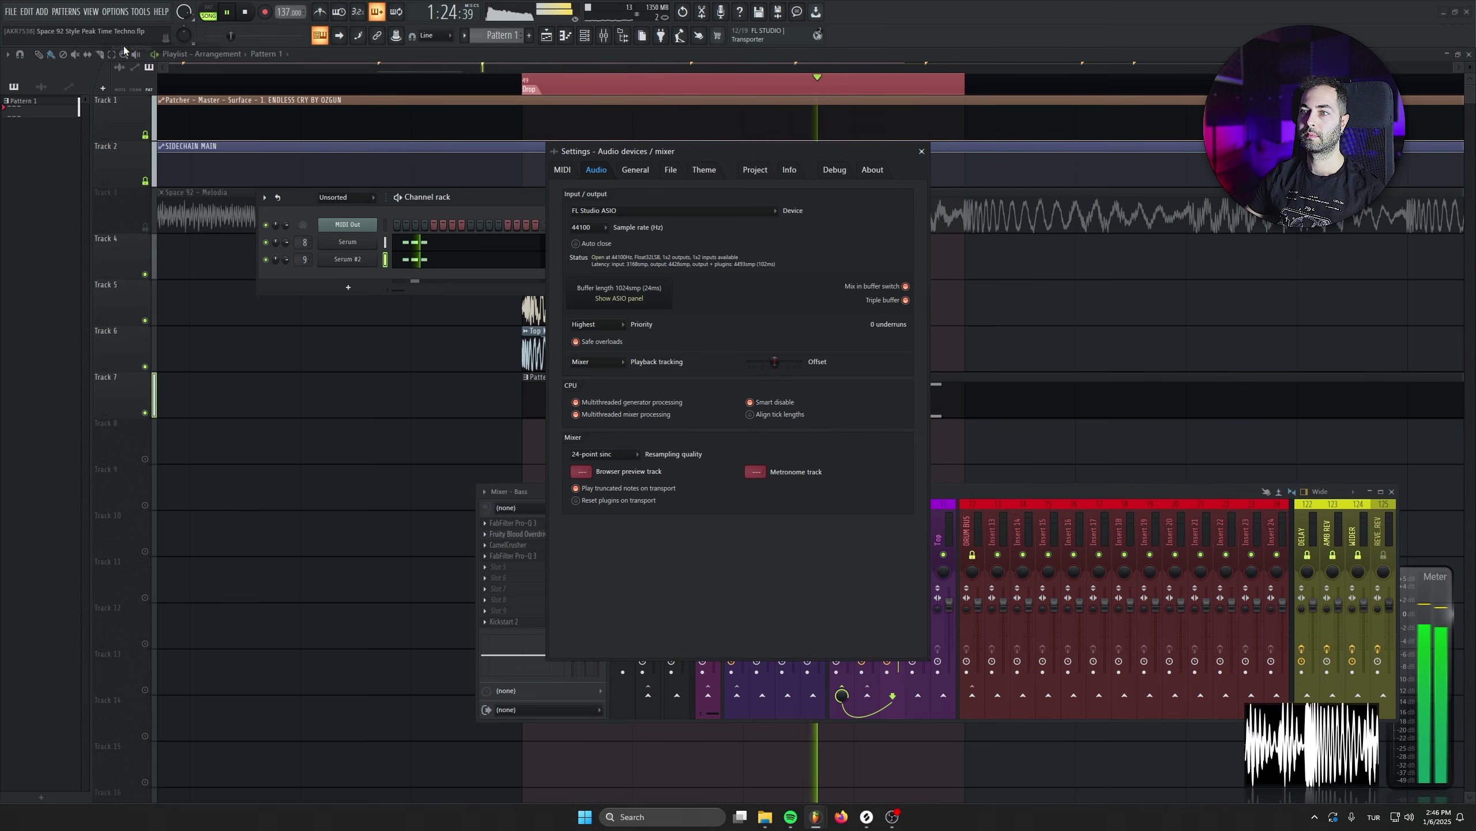
left_click(921, 151)
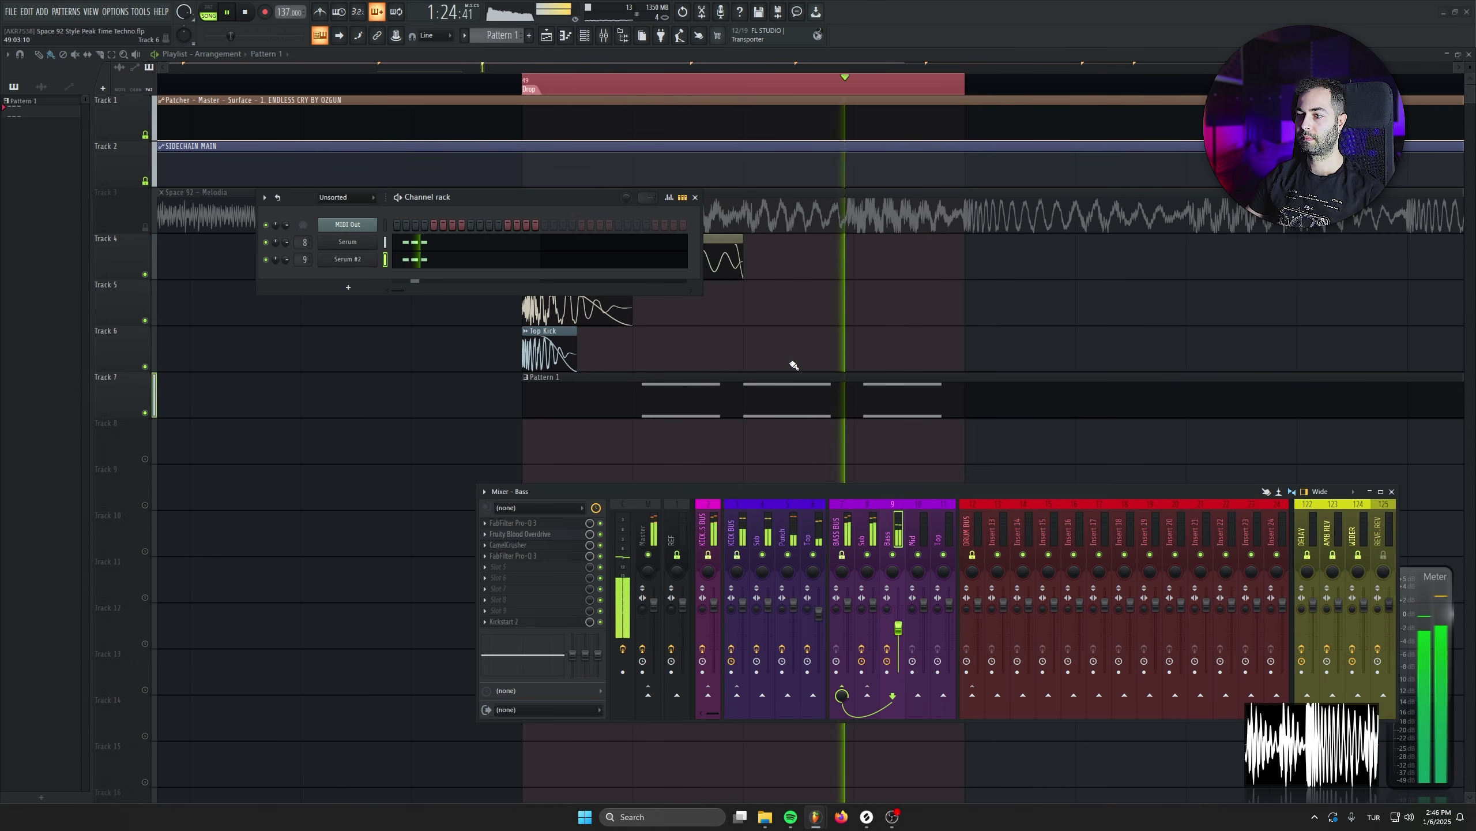
Change Serum #2's filter type to MG Low 24 and adjust its cutoff modulation while the loop plays
key("space")
left_click(347, 259)
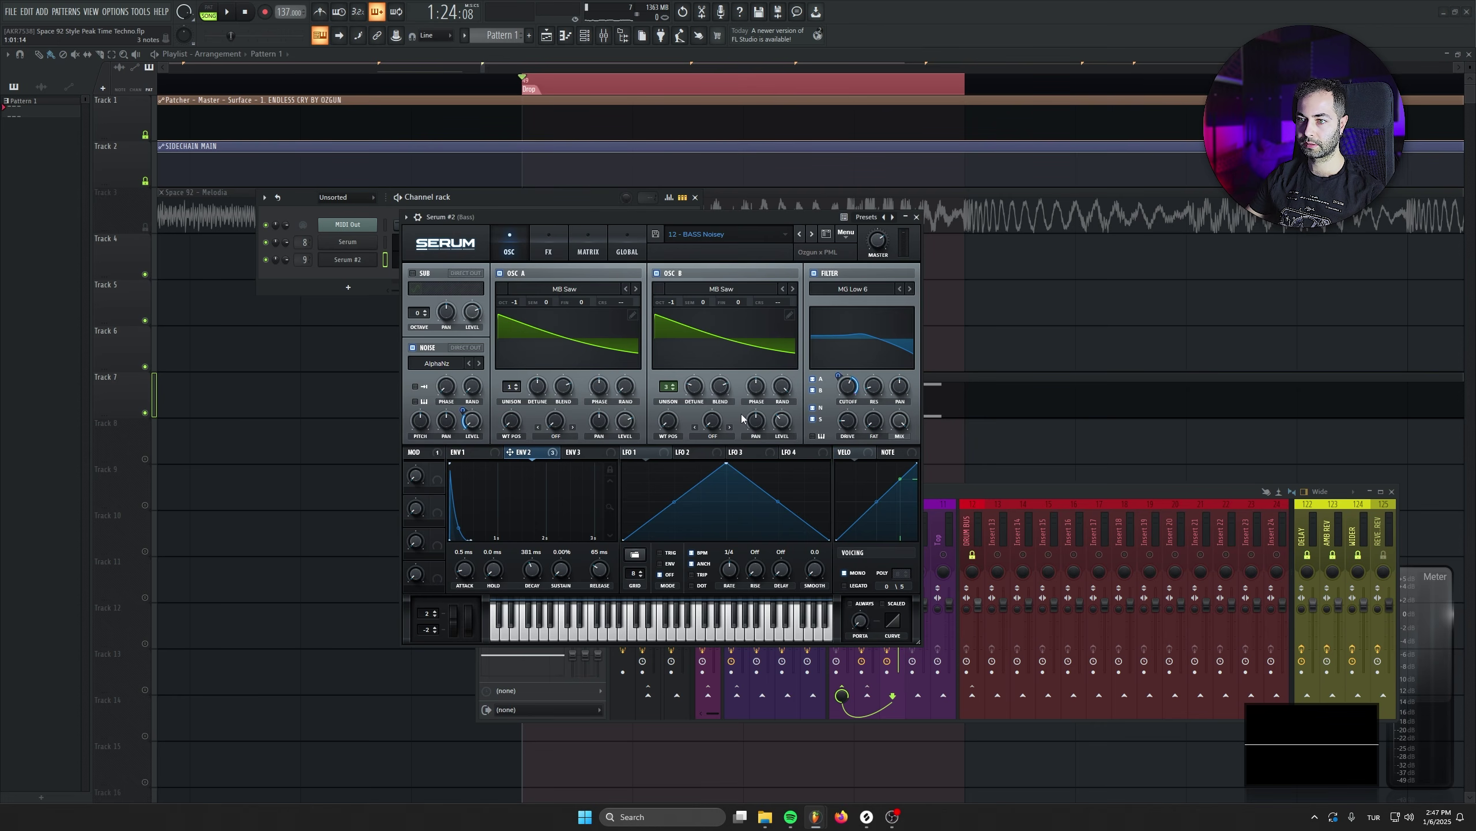
key("space")
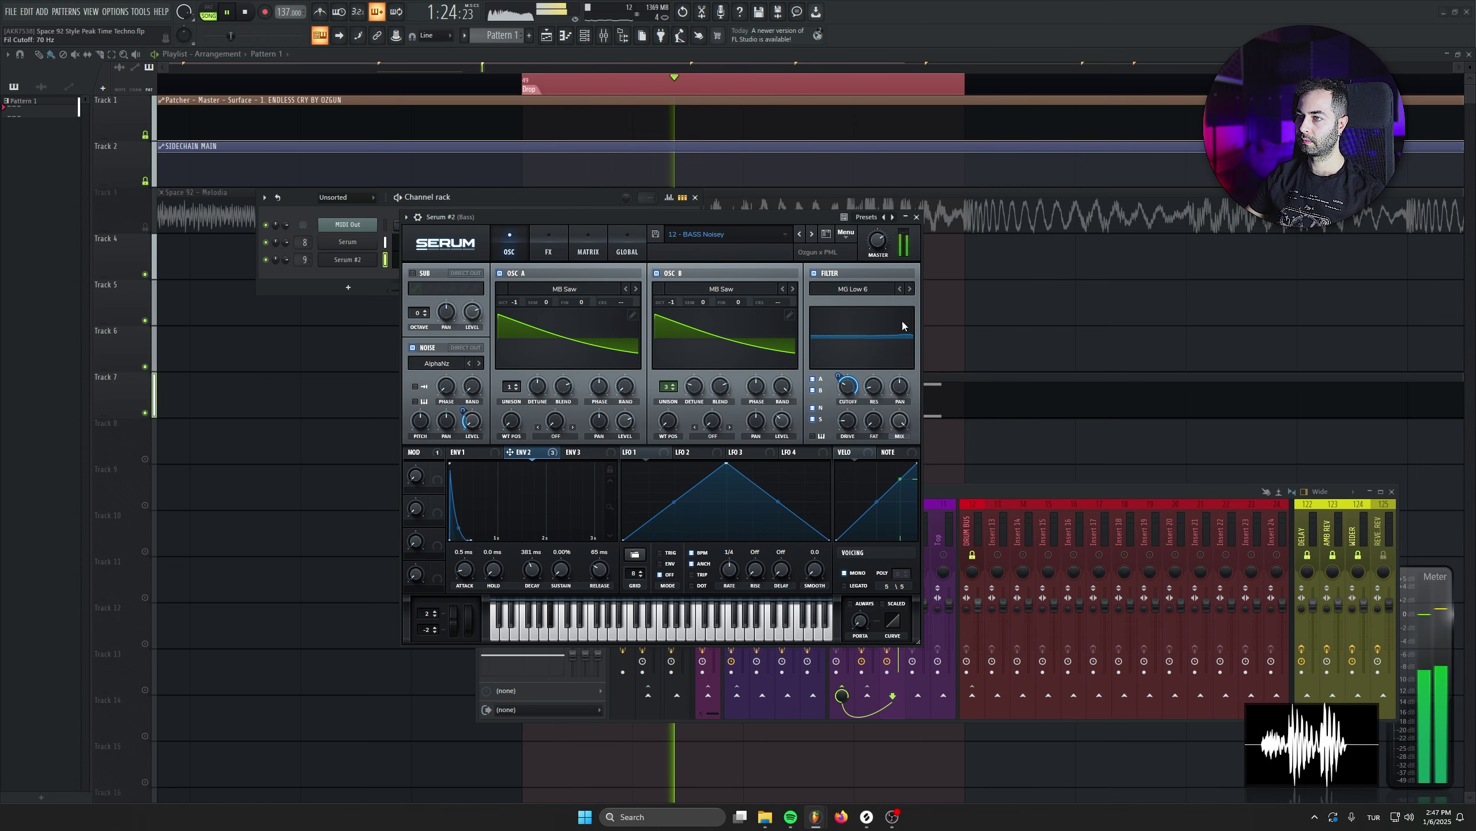
left_click(910, 289)
left_click(910, 288)
left_click(910, 289)
left_click_drag(838, 376, 837, 407)
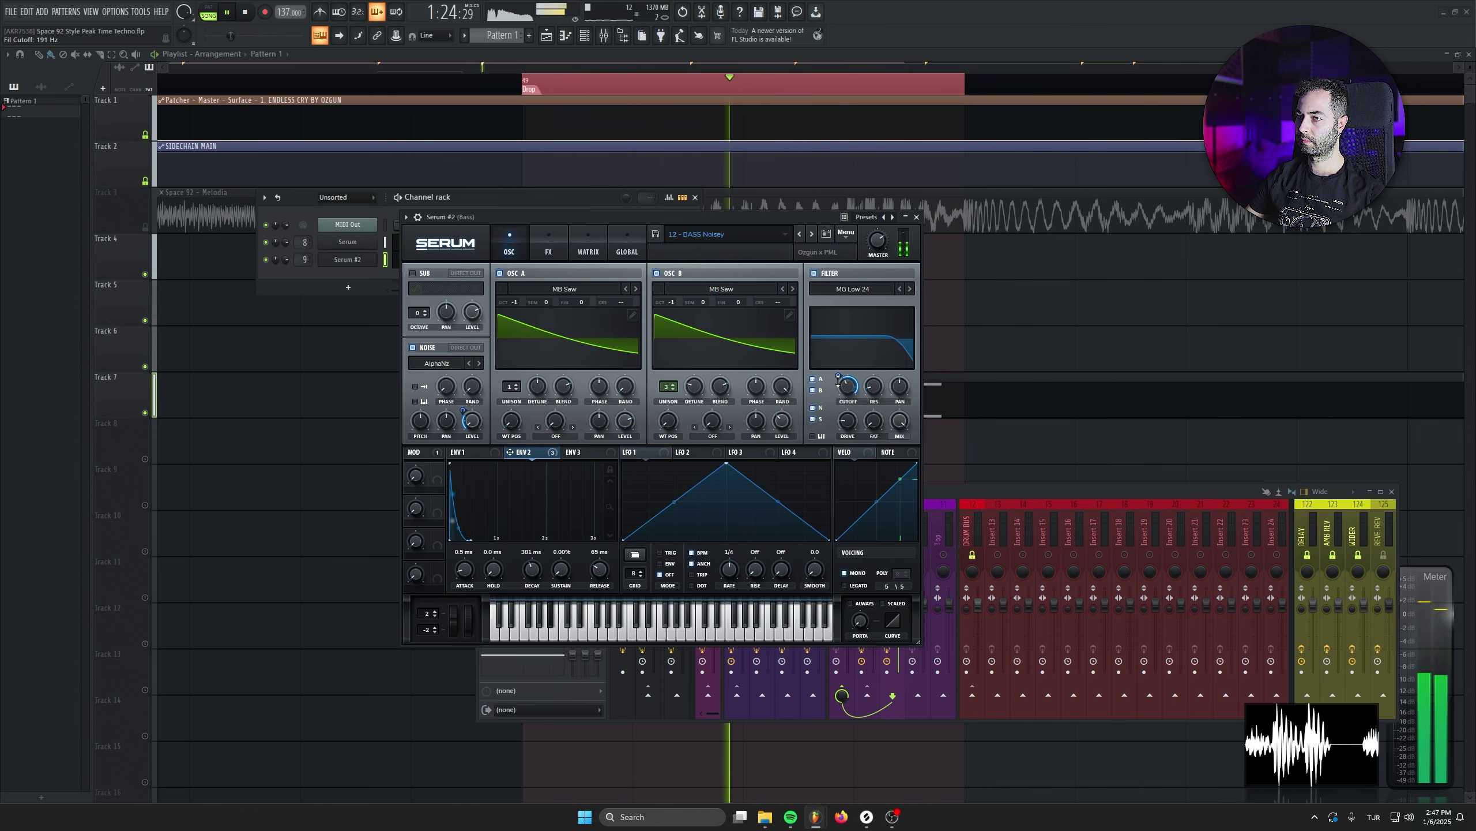
Map Serum #2's first macro to the filter cutoff with amount 100, sweep it during playback and name it CUTOFF
key("space")
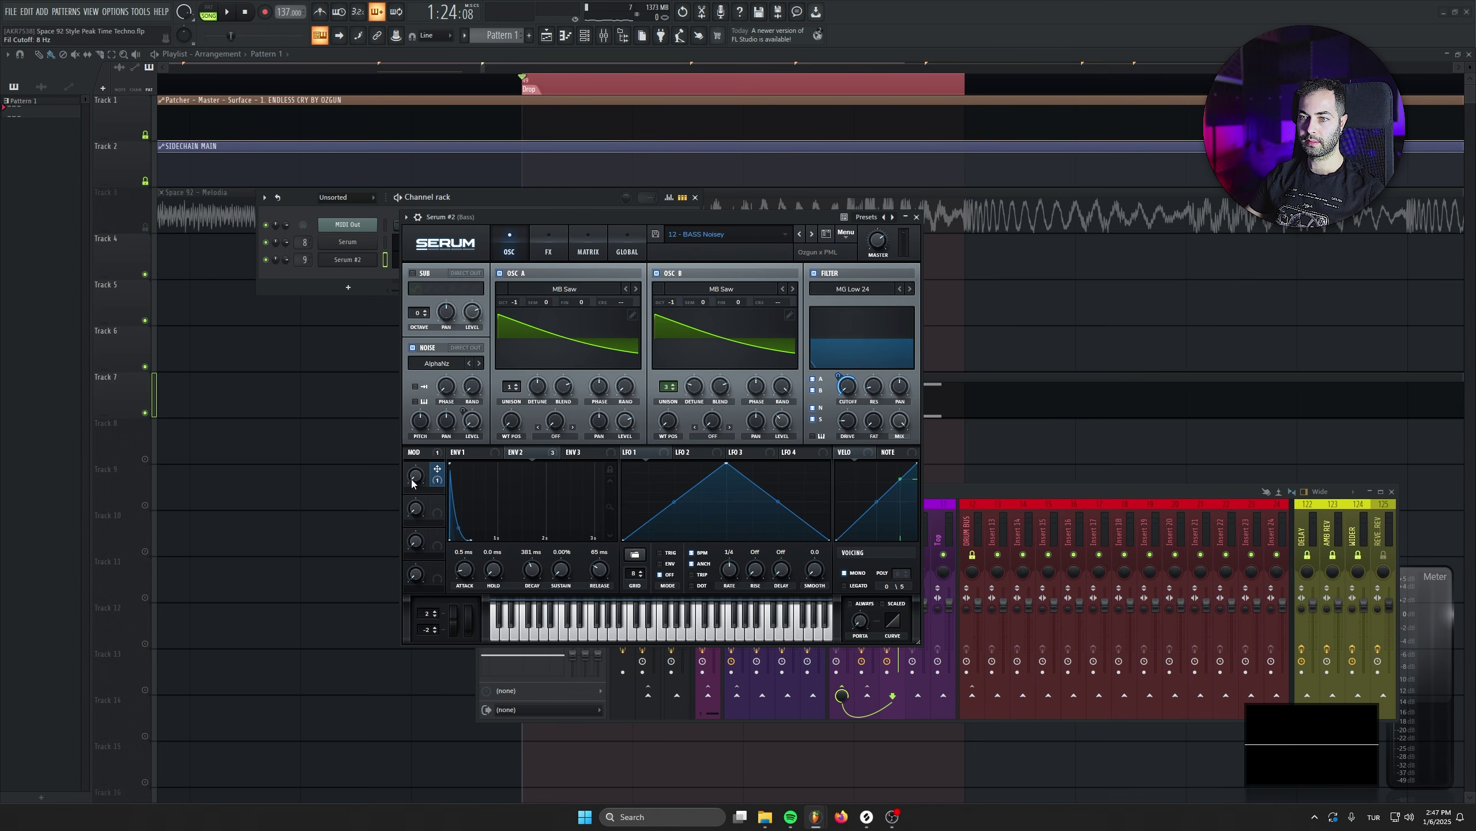
left_click(984, 492)
key("space")
left_click_drag(417, 477, 408, 362)
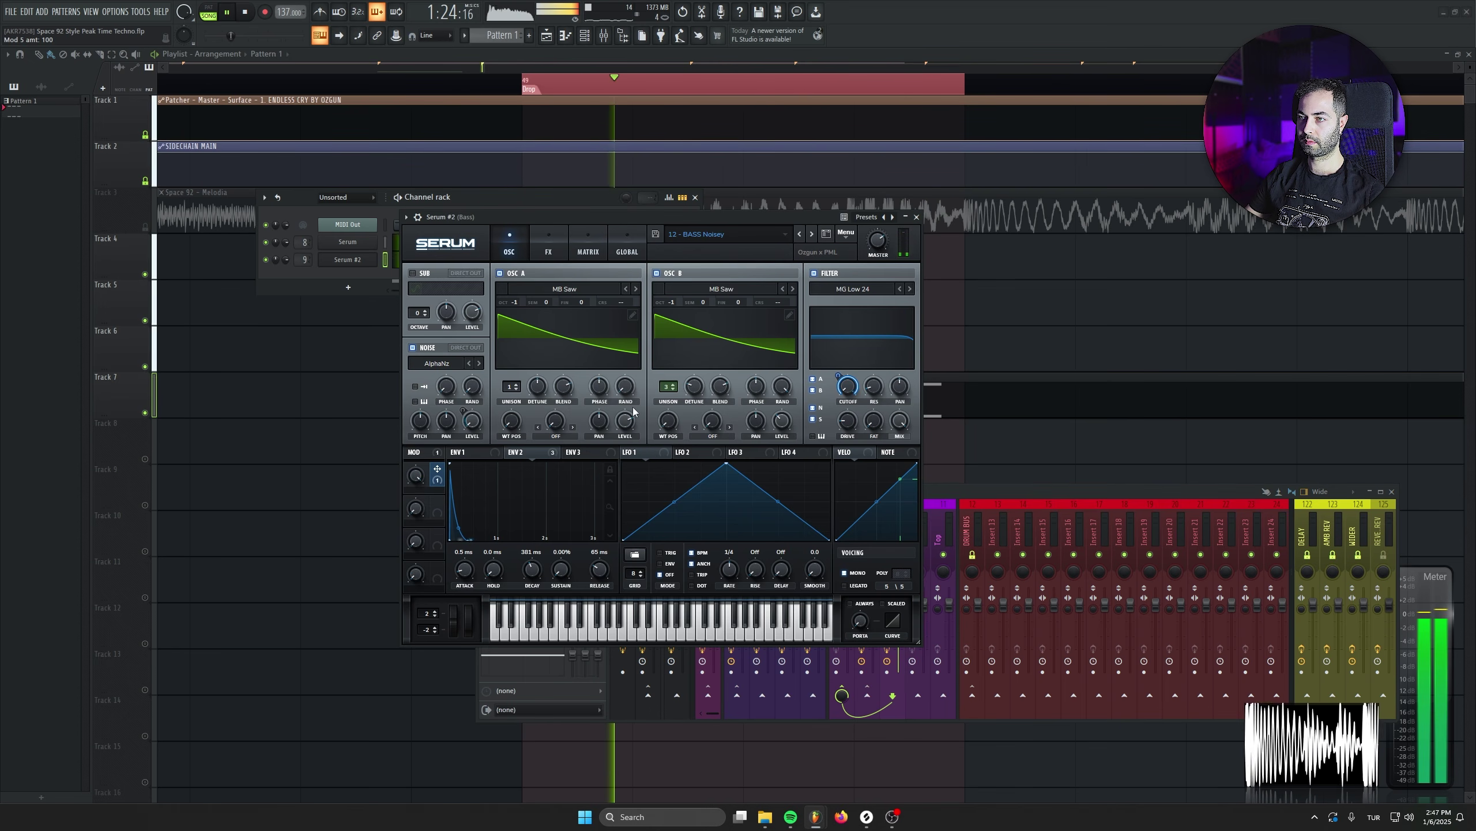
left_click_drag(416, 476, 410, 378)
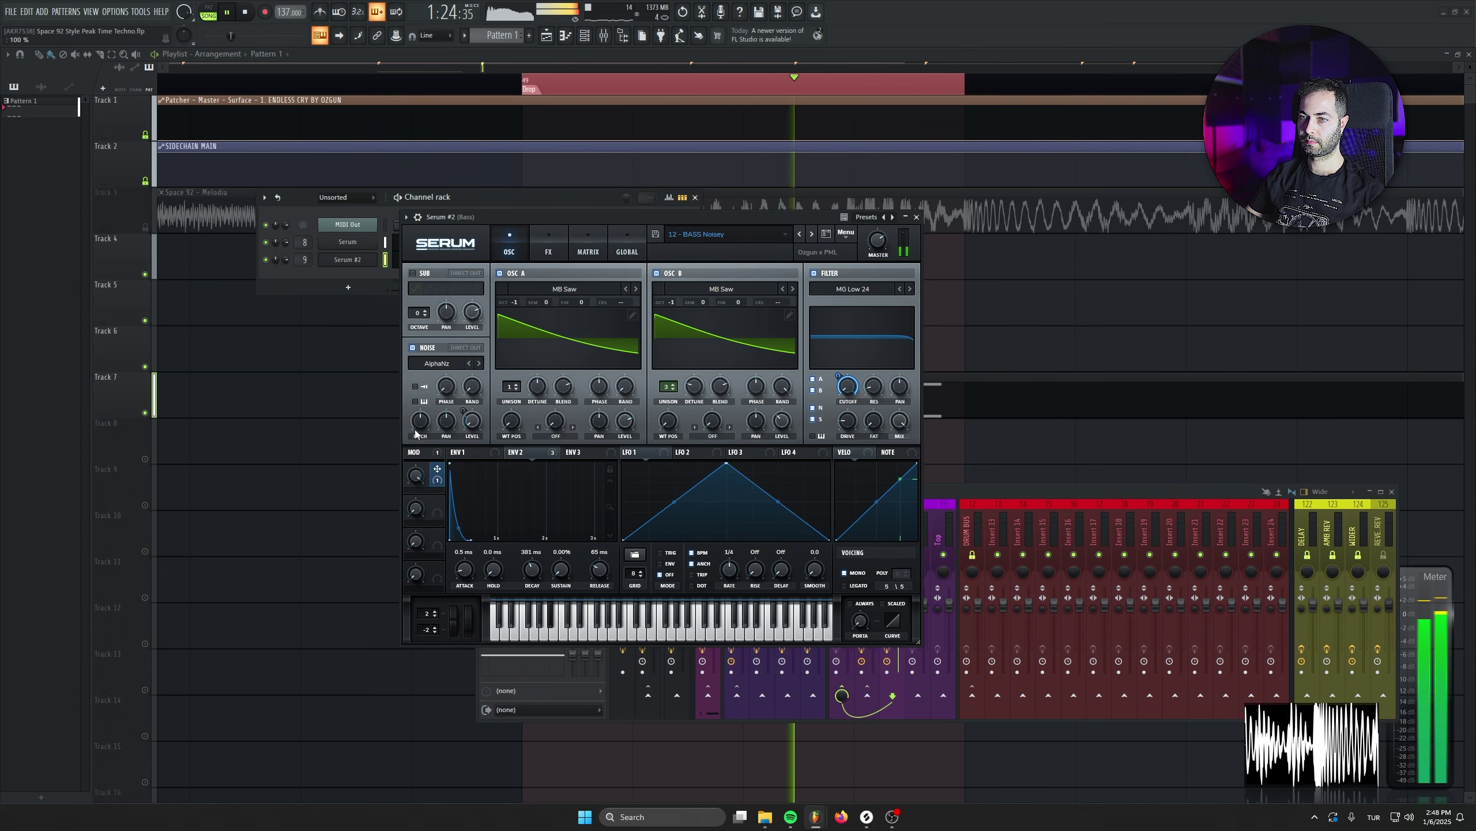
left_click(945, 496)
key("space")
left_click(443, 451)
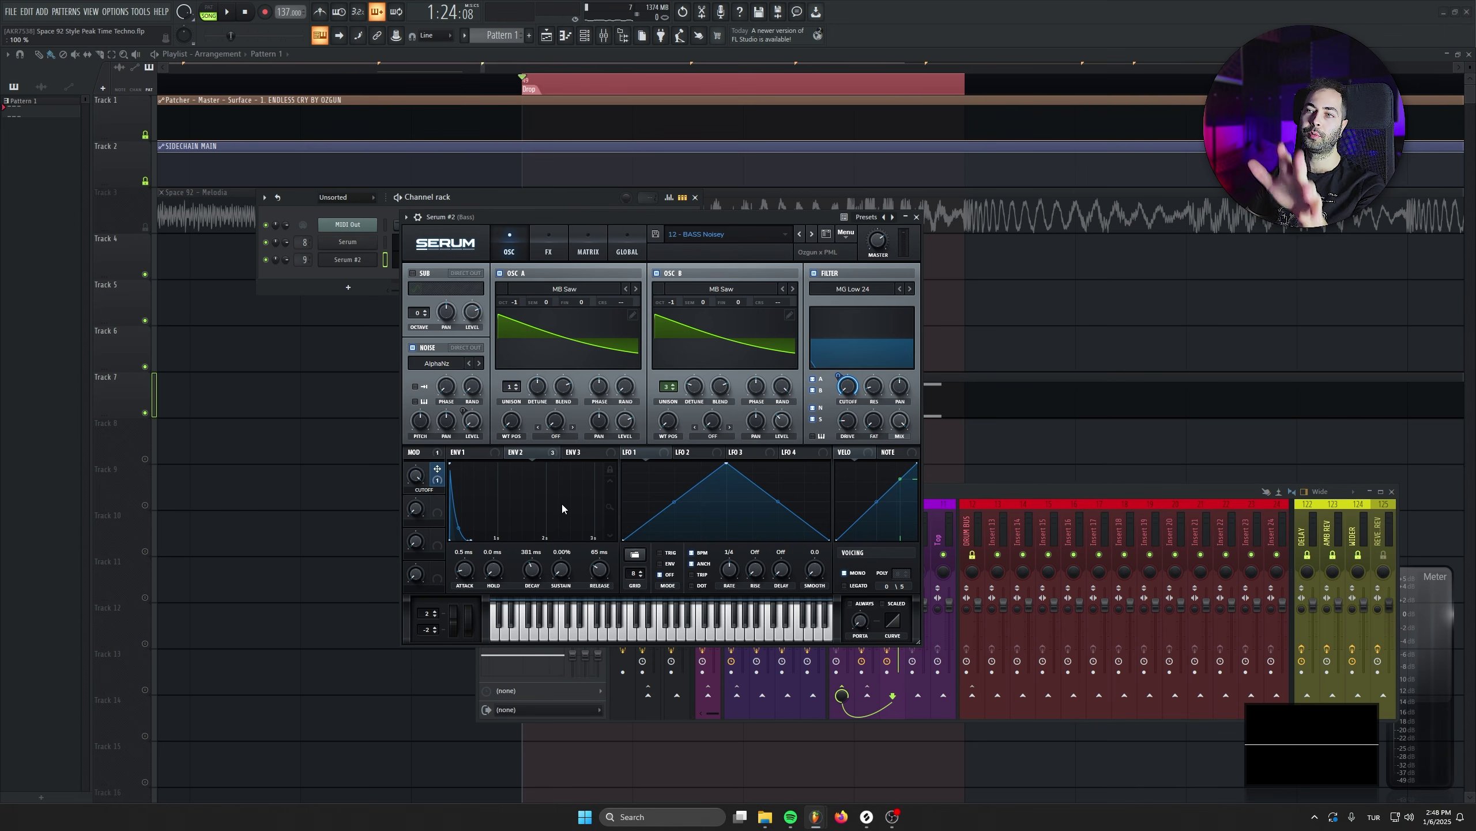
Set Serum #2's master volume to about 73% and lower the Bass mixer fader slightly while listening to the loop
mouse_move(417, 541)
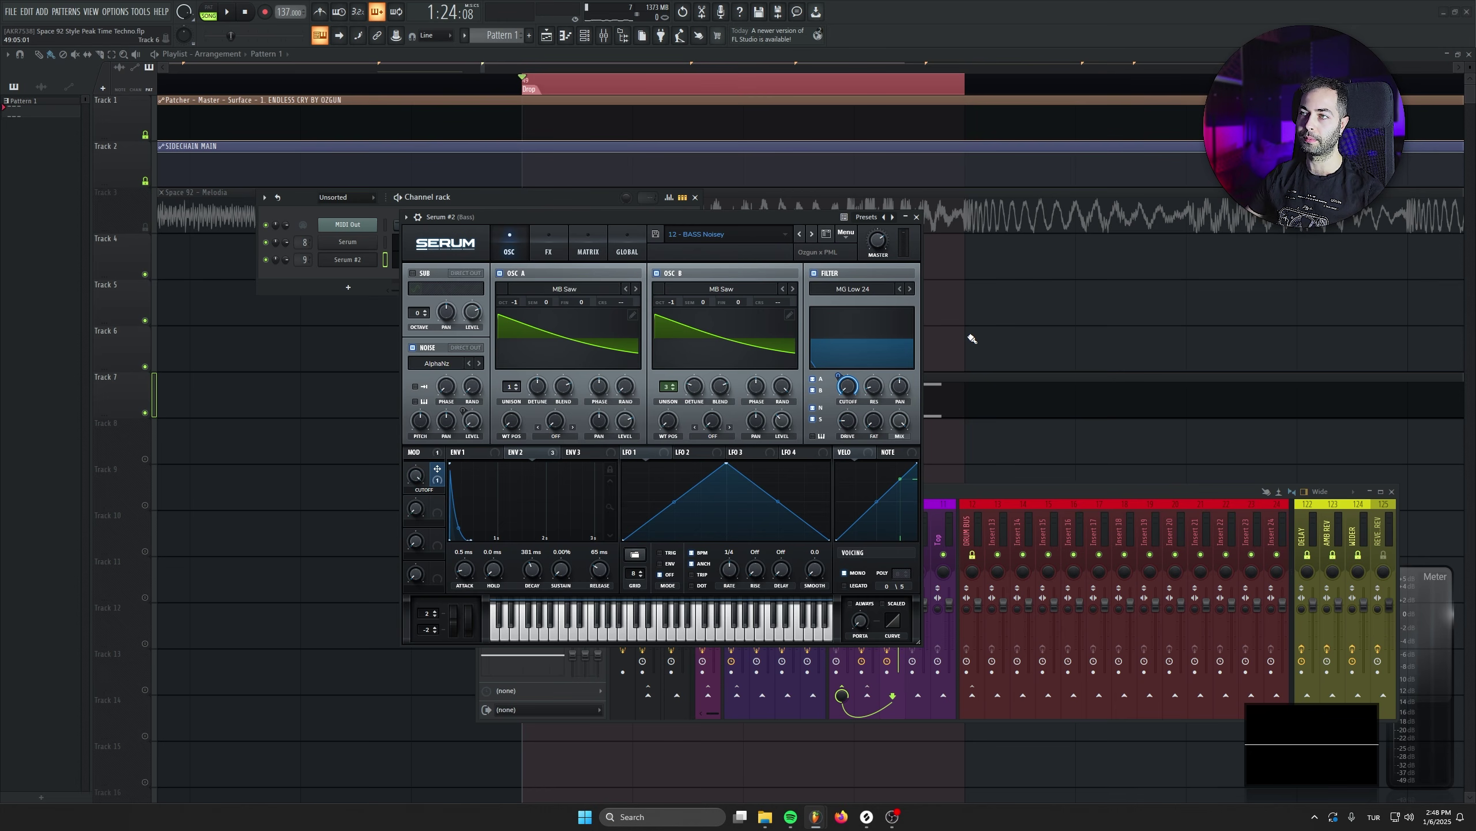
left_click(695, 198)
left_click(767, 200)
key("space")
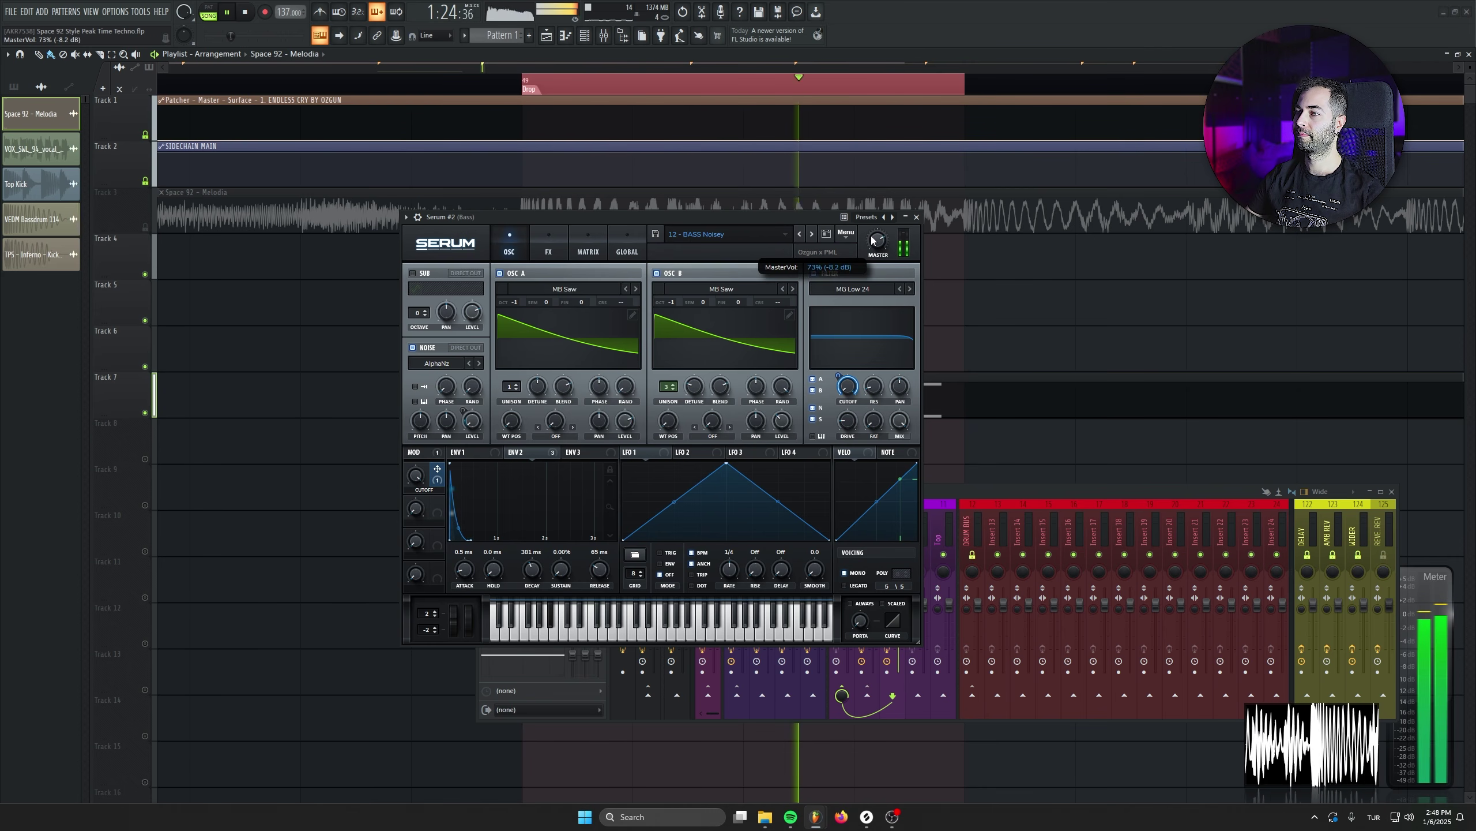
left_click(916, 217)
left_click_drag(899, 626, 899, 628)
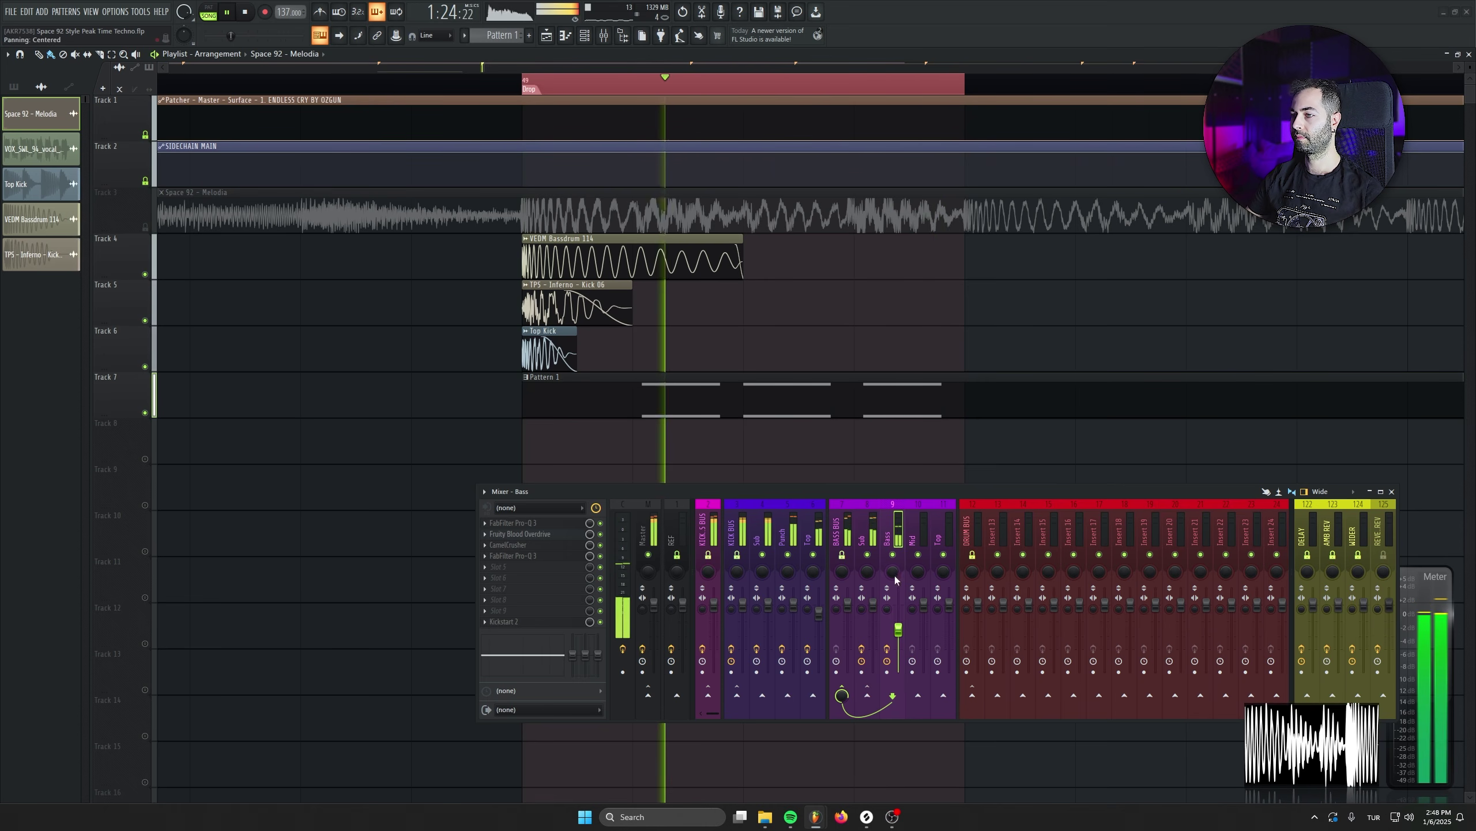
left_click_drag(898, 627, 900, 632)
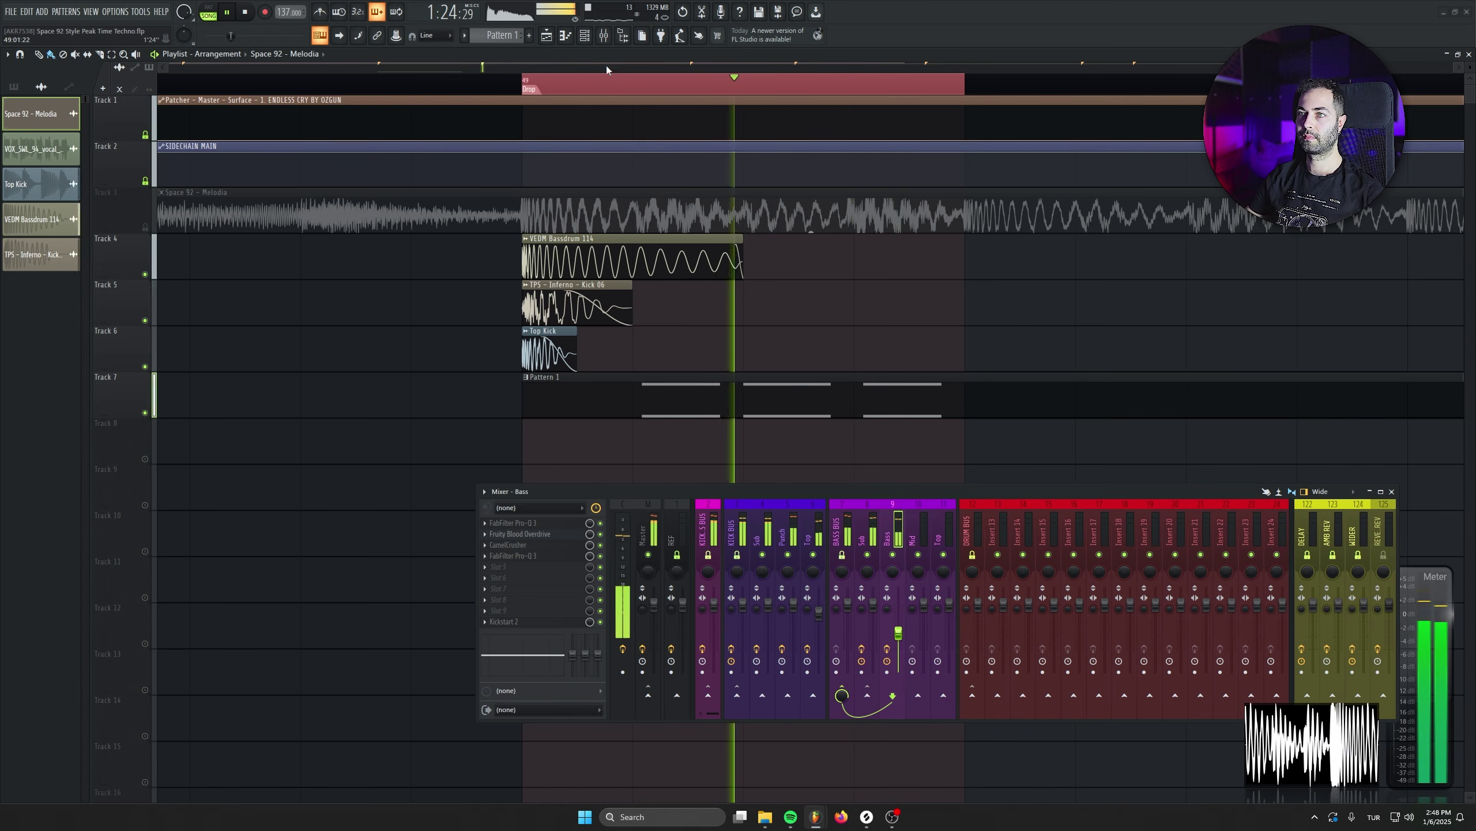
Show all channels in the channel rack, reopen Serum #2 and set Env 2's decay to about 307 ms during playback
key("space")
left_click(585, 37)
left_click(334, 197)
left_click(347, 210)
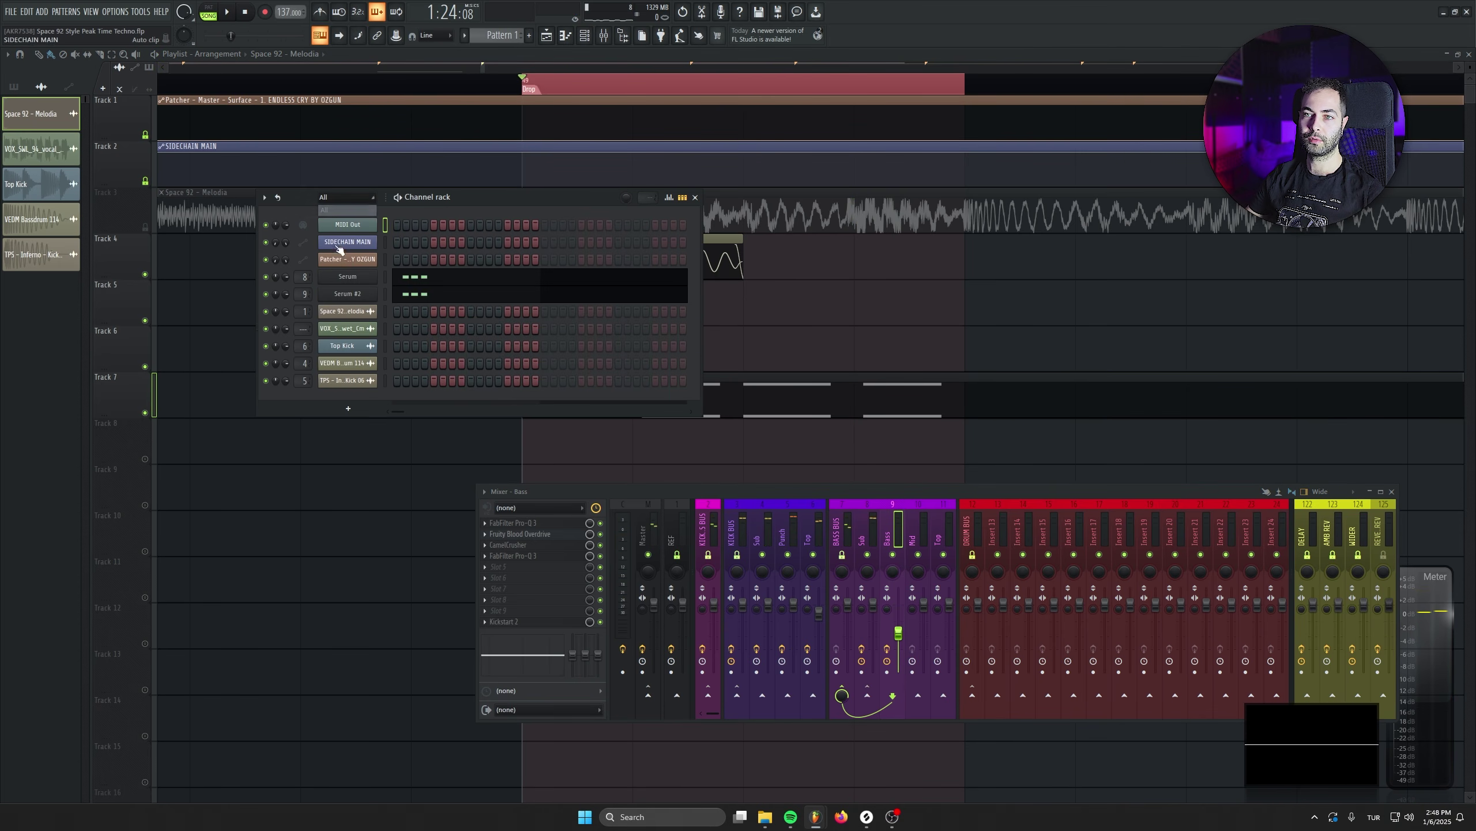
left_click(339, 292)
key("space")
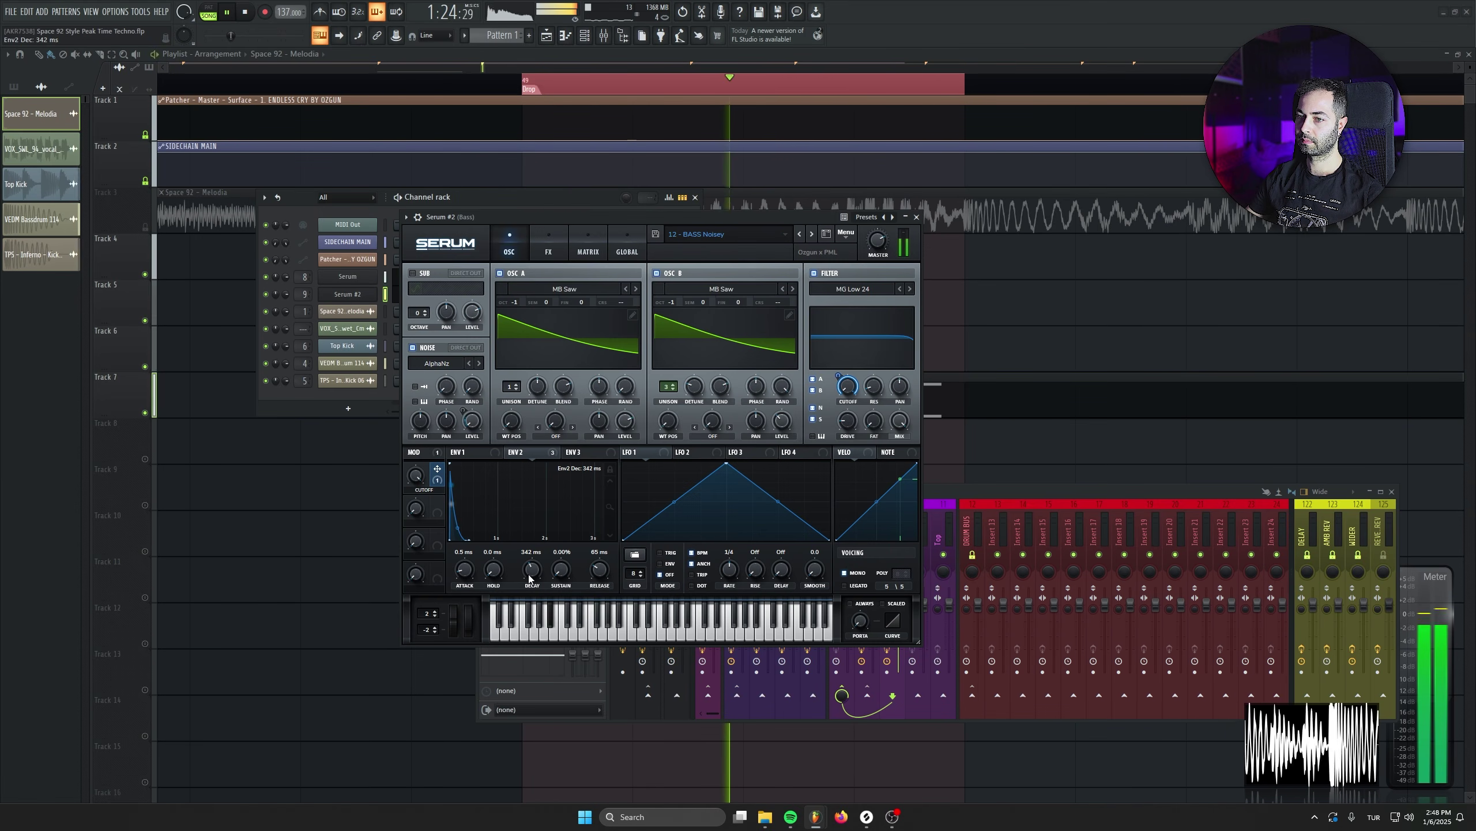
scroll(530, 577, "up", 3)
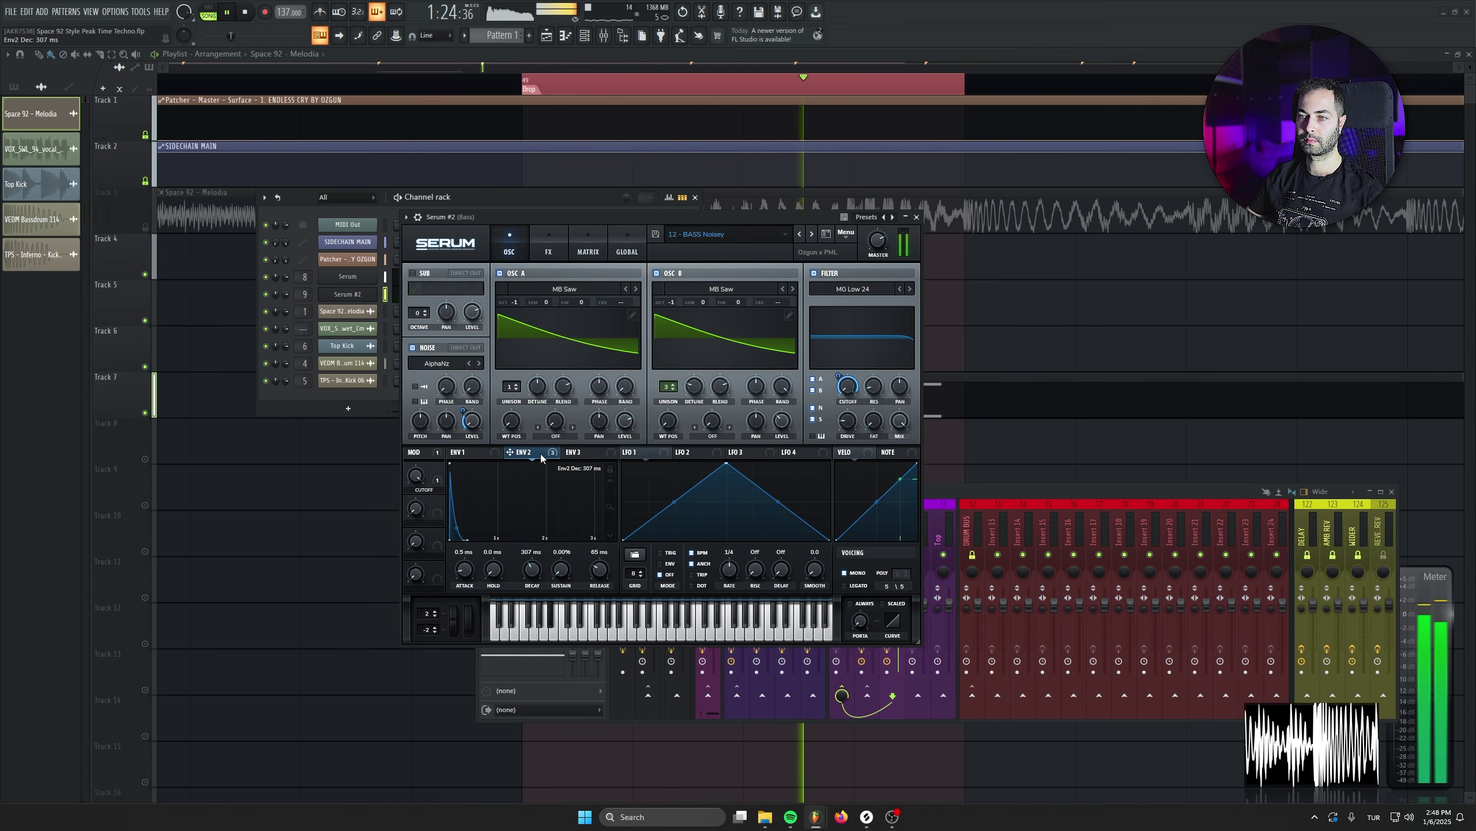
Balance Serum #2's CUTOFF macro and filter cutoff modulation by ear, and save the project
left_click_drag(430, 475, 411, 558)
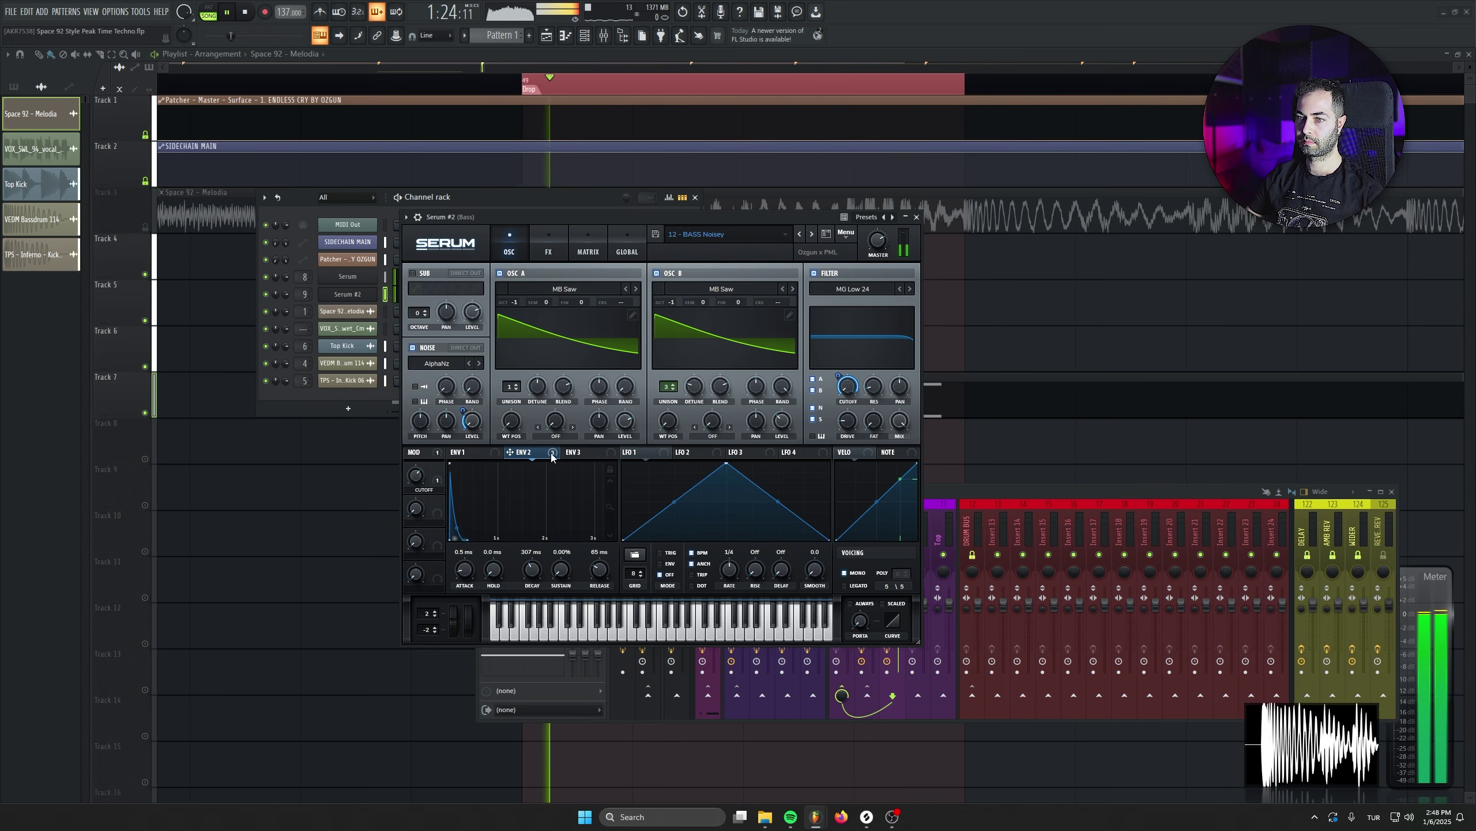
key("space")
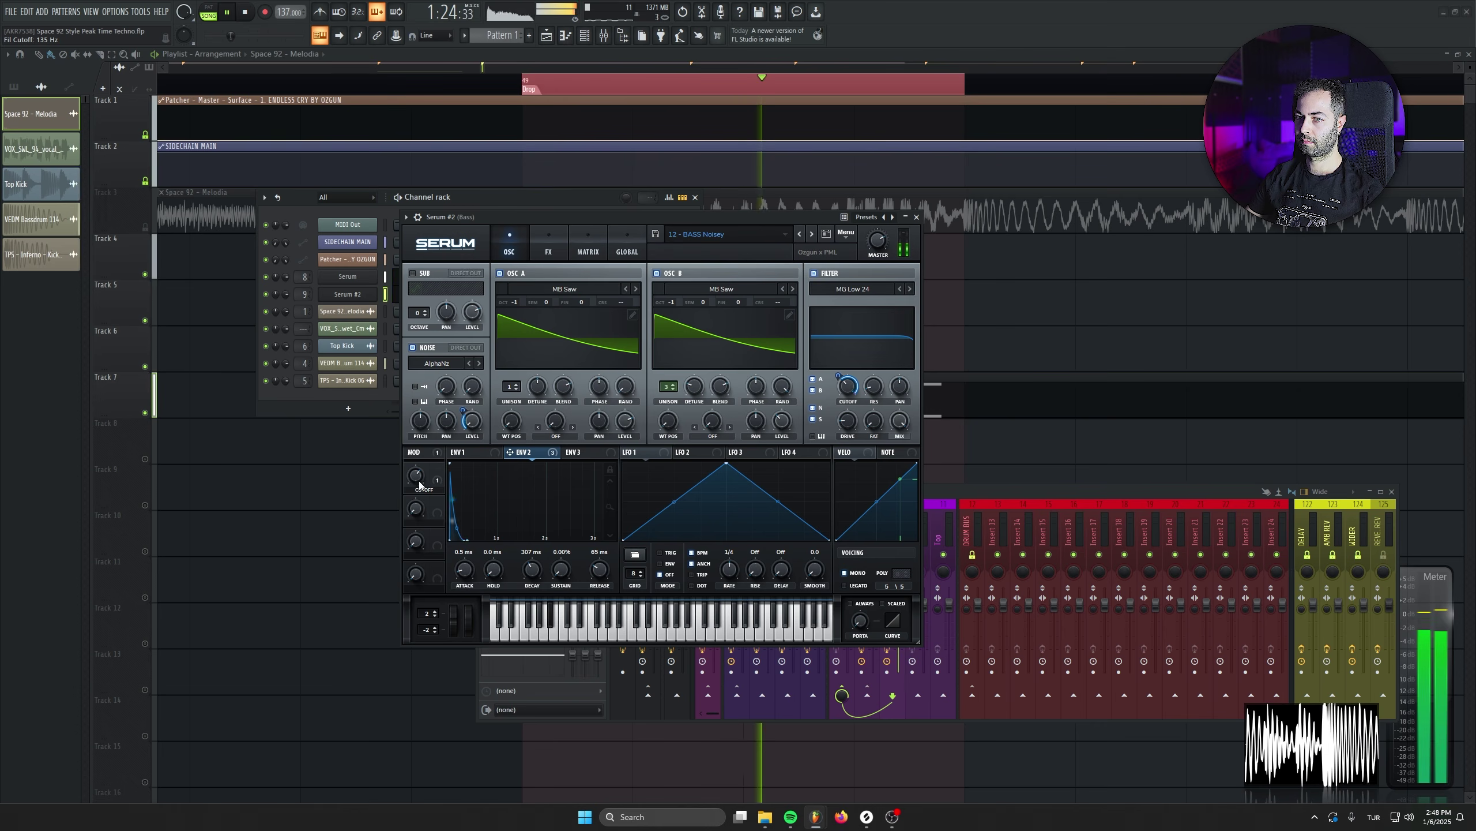
left_click_drag(837, 376, 844, 407)
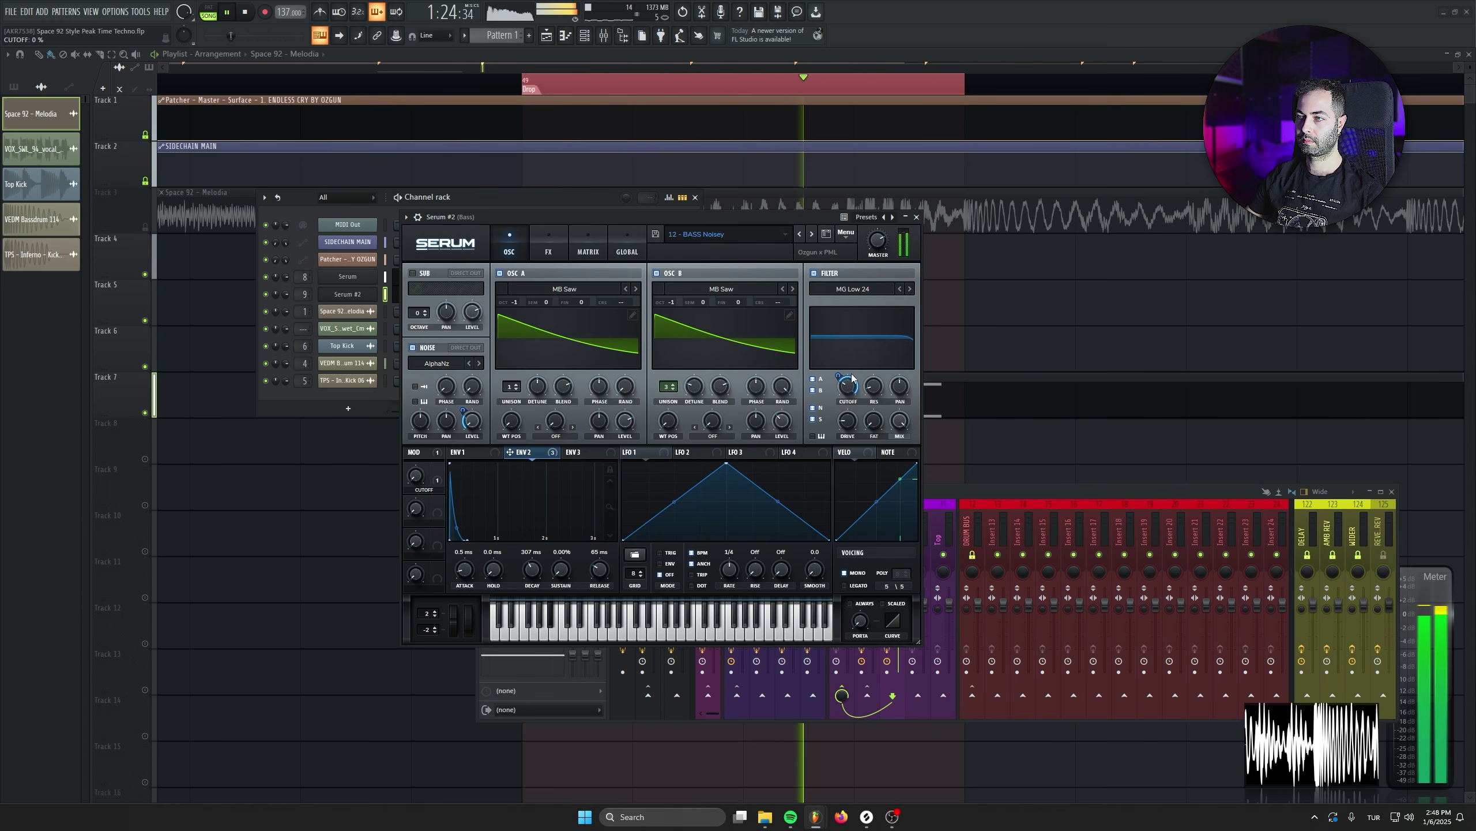
key("ctrl+s")
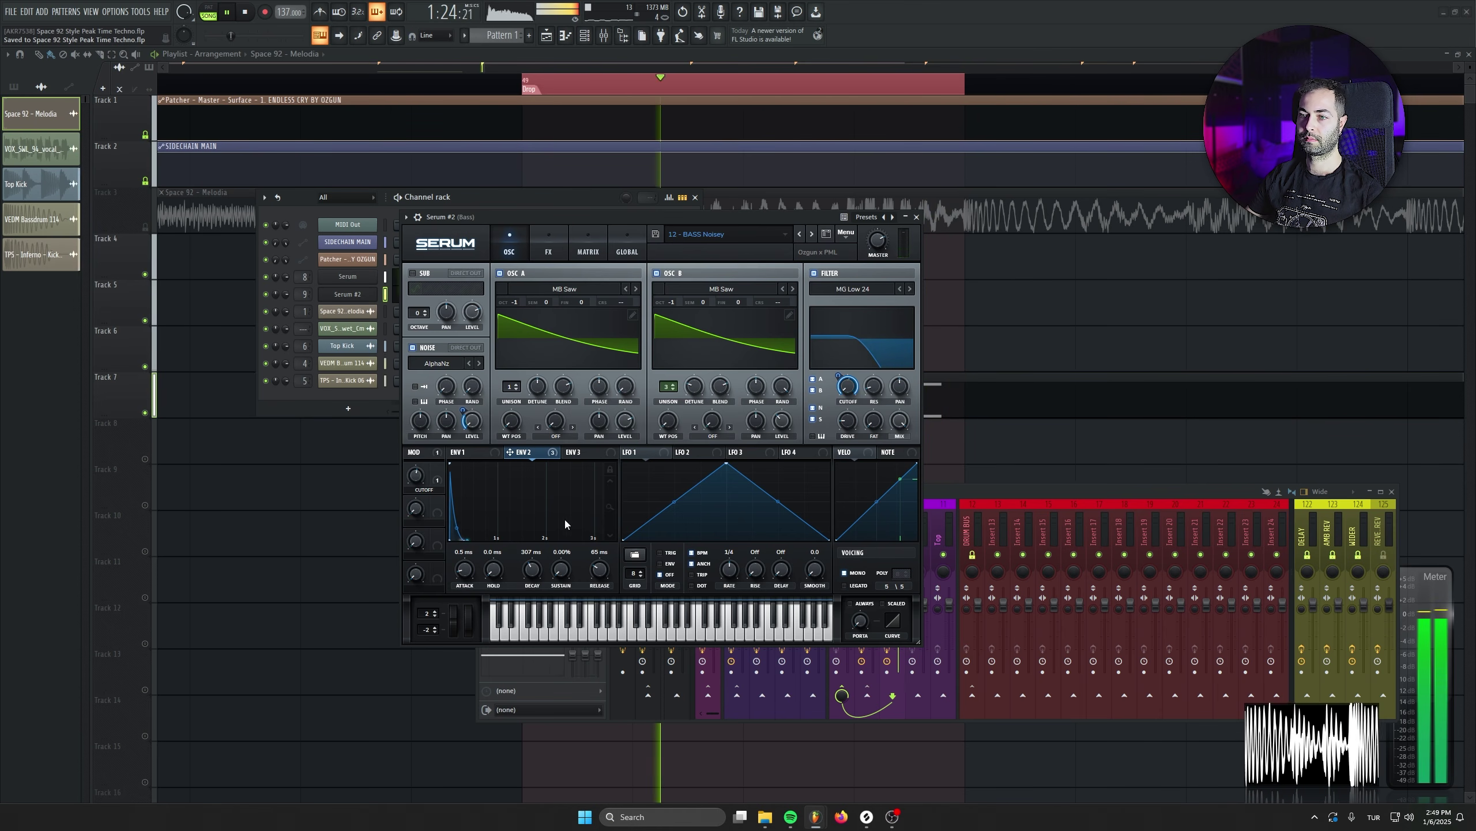
Fine-tune Serum #2's Env 2 decay and close the channel rack
left_click_drag(535, 572, 530, 576)
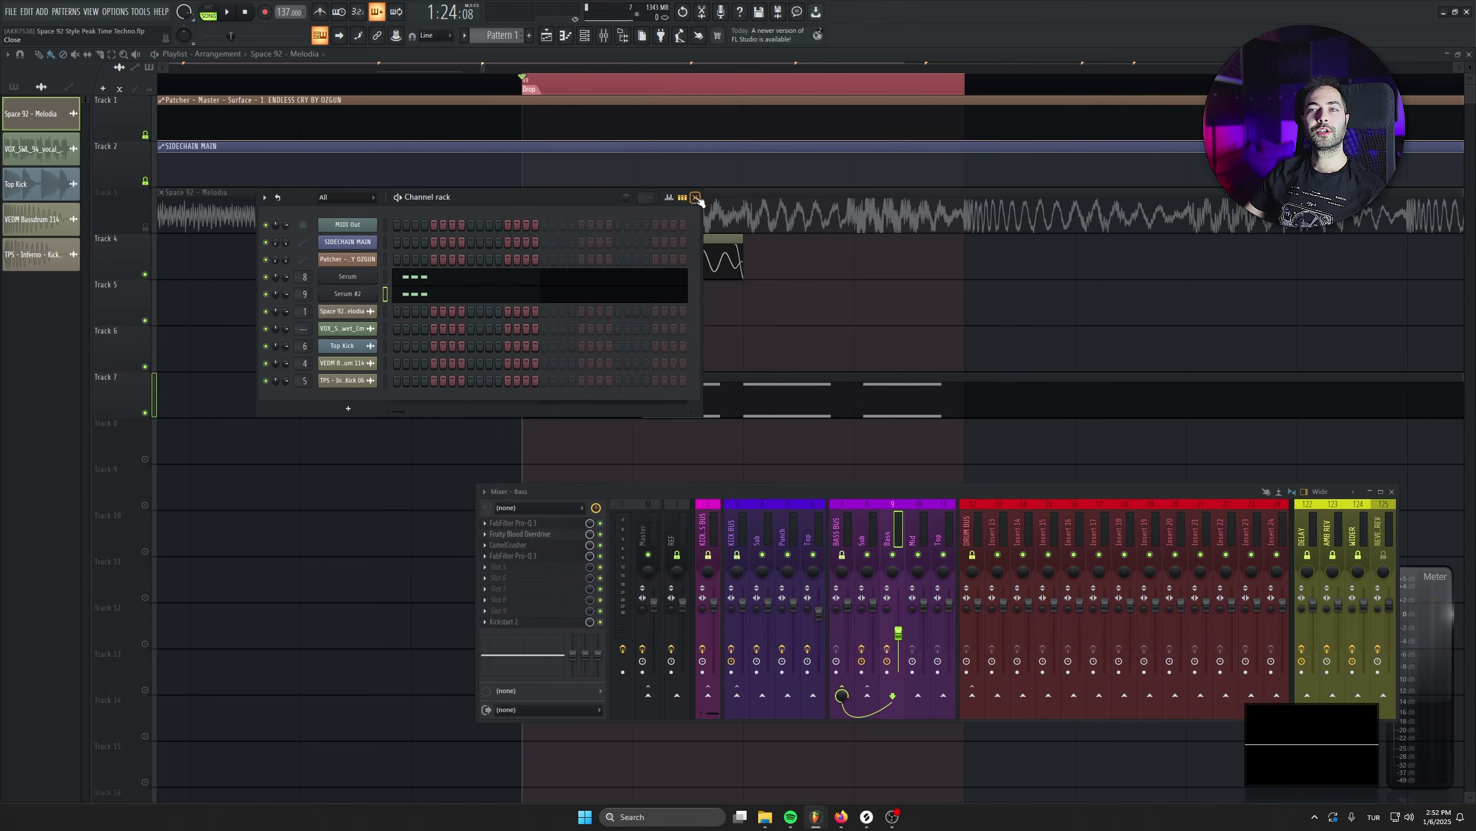
left_click(695, 198)
Shorten the Pattern 1 clip on Track 7 to one beat so it matches the looped region at the Drop marker
scroll(677, 337, "down", 2)
scroll(645, 332, "up", 1)
scroll(611, 327, "down", 1)
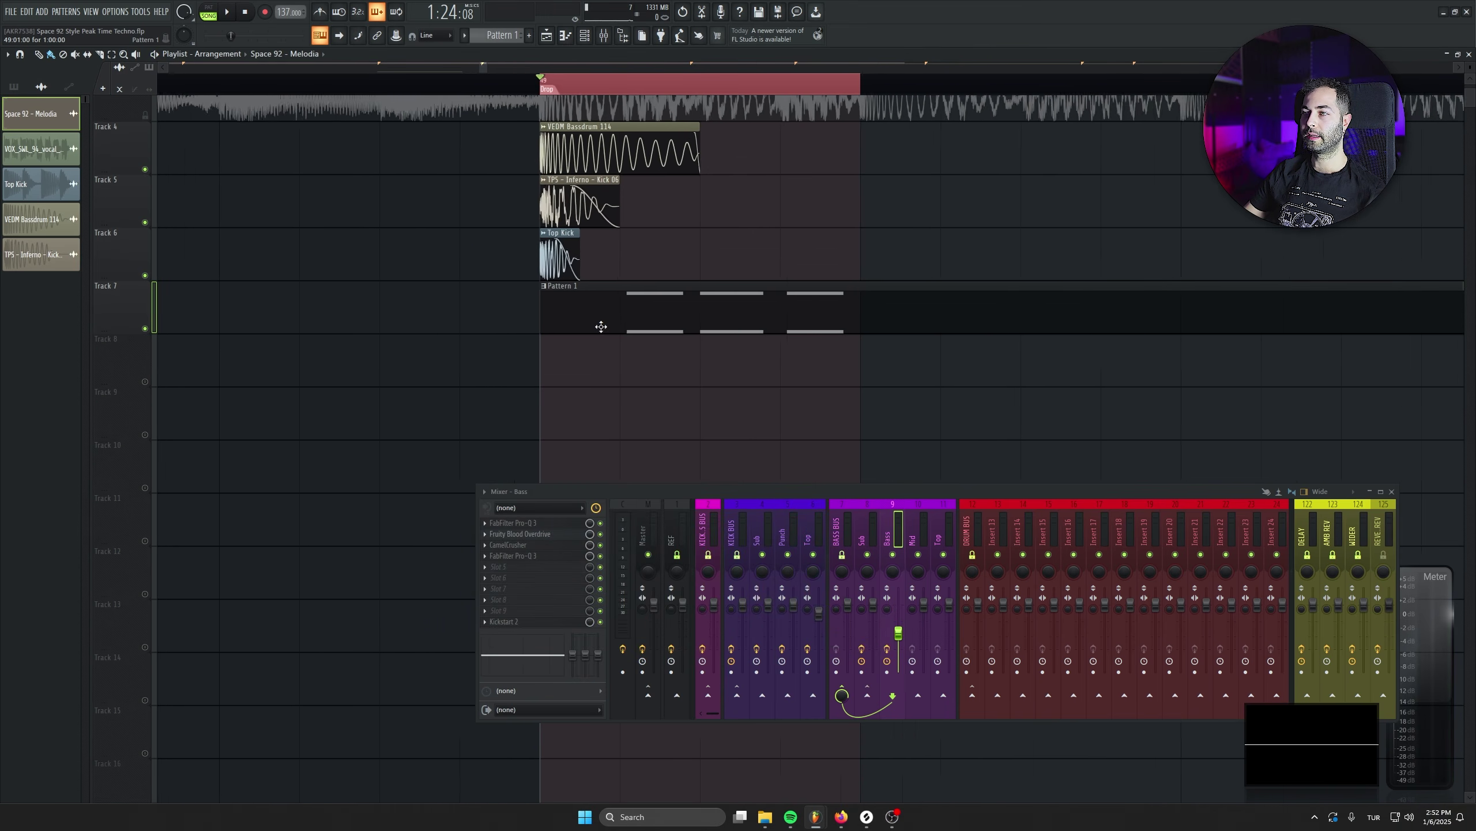
scroll(601, 327, "down", 3)
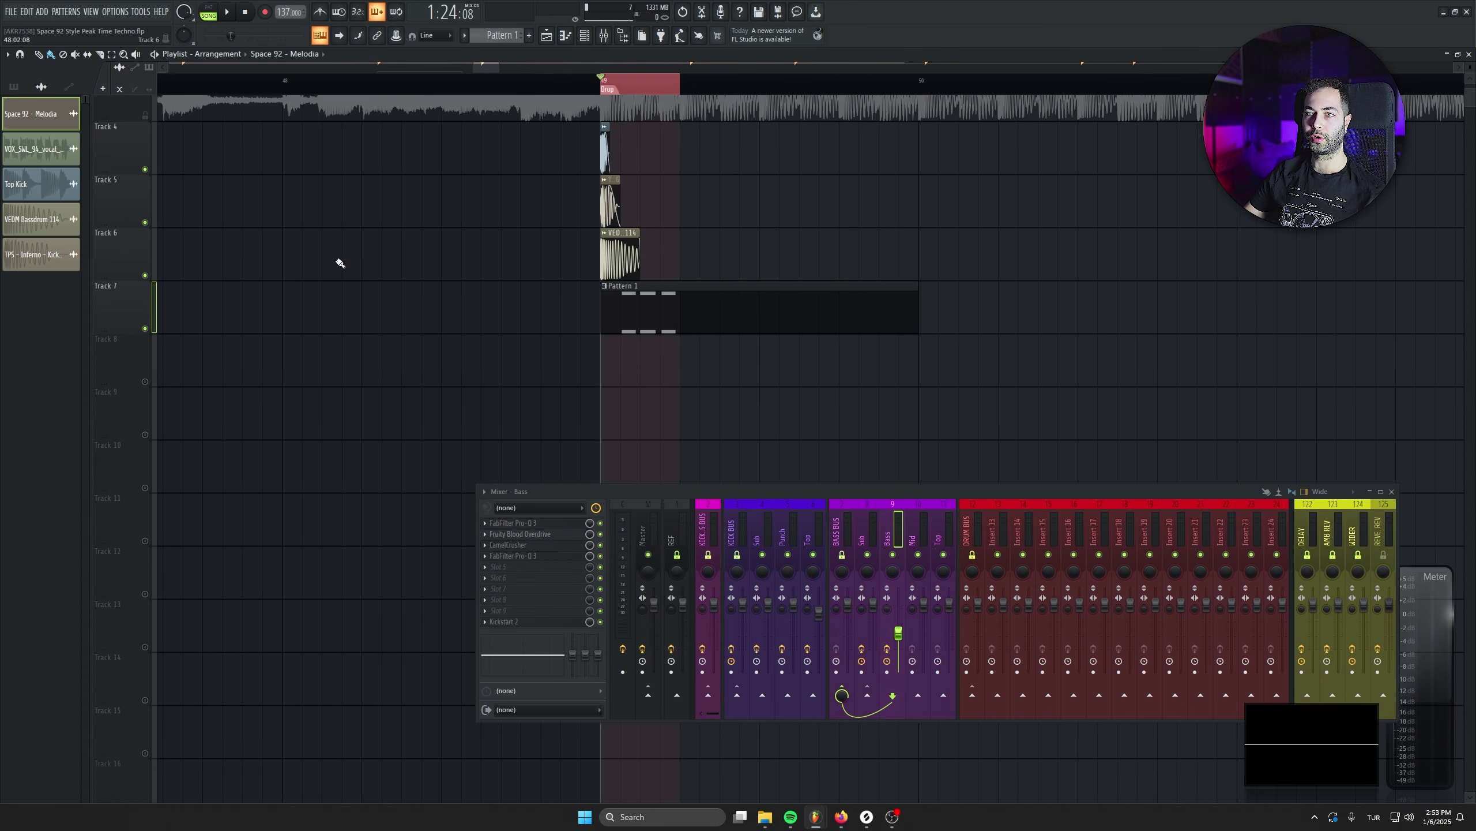
left_click_drag(915, 283, 722, 292)
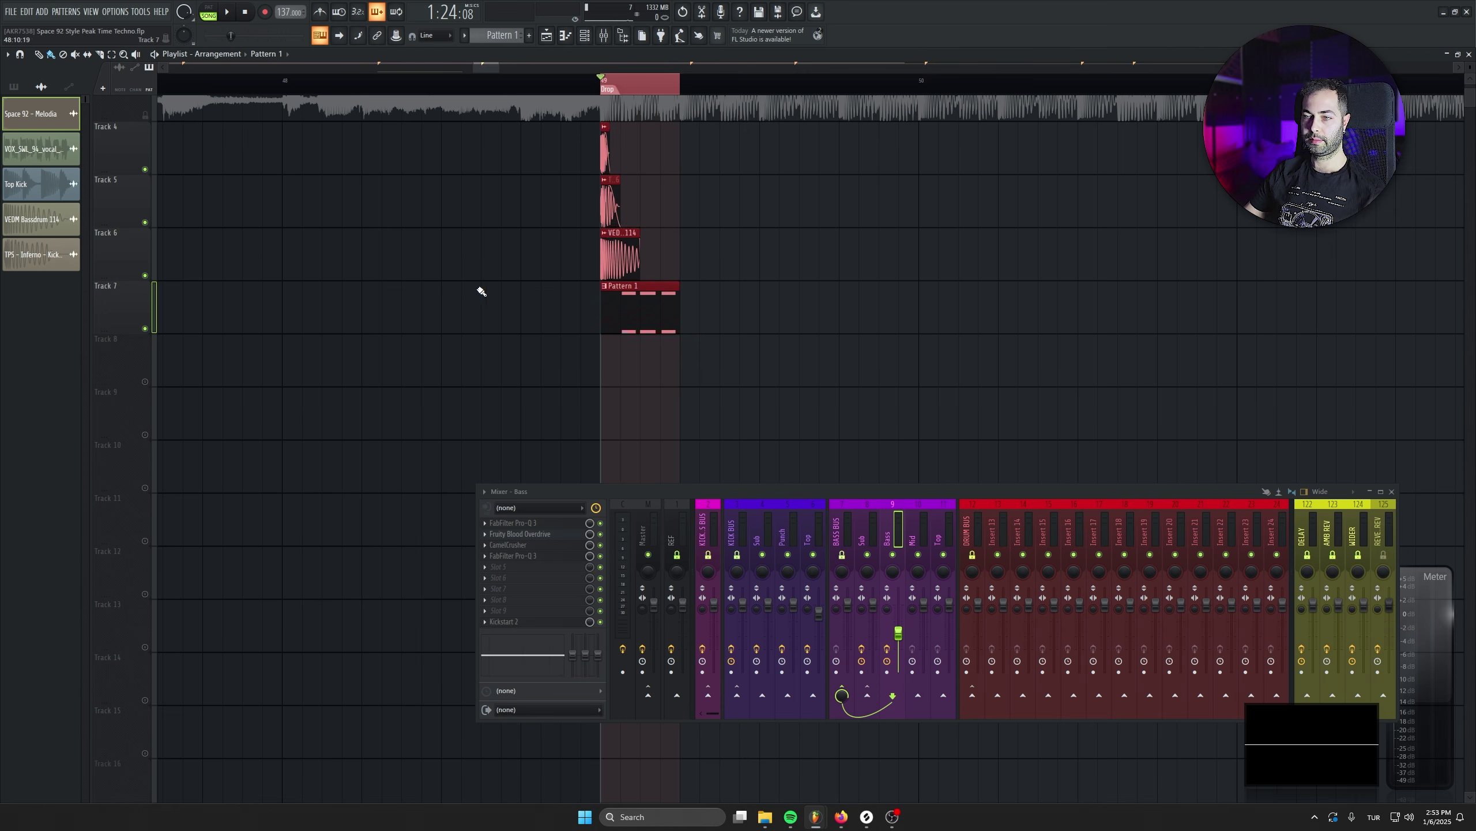
Duplicate the one-beat group of kick clips and Pattern 1 repeatedly to fill the arrangement from the Drop marker to the Break marker
scroll(476, 294, "down", 4)
key("ctrl+b")
key("ctrl+b")
key("ctrl+b")
key("ctrl+b")
key("ctrl+b")
key("ctrl+b")
key("ctrl+b")
key("ctrl+b")
key("ctrl+b")
key("ctrl+b")
key("ctrl+b")
key("ctrl+b")
key("ctrl+b")
key("ctrl+b")
scroll(598, 346, "down", 6)
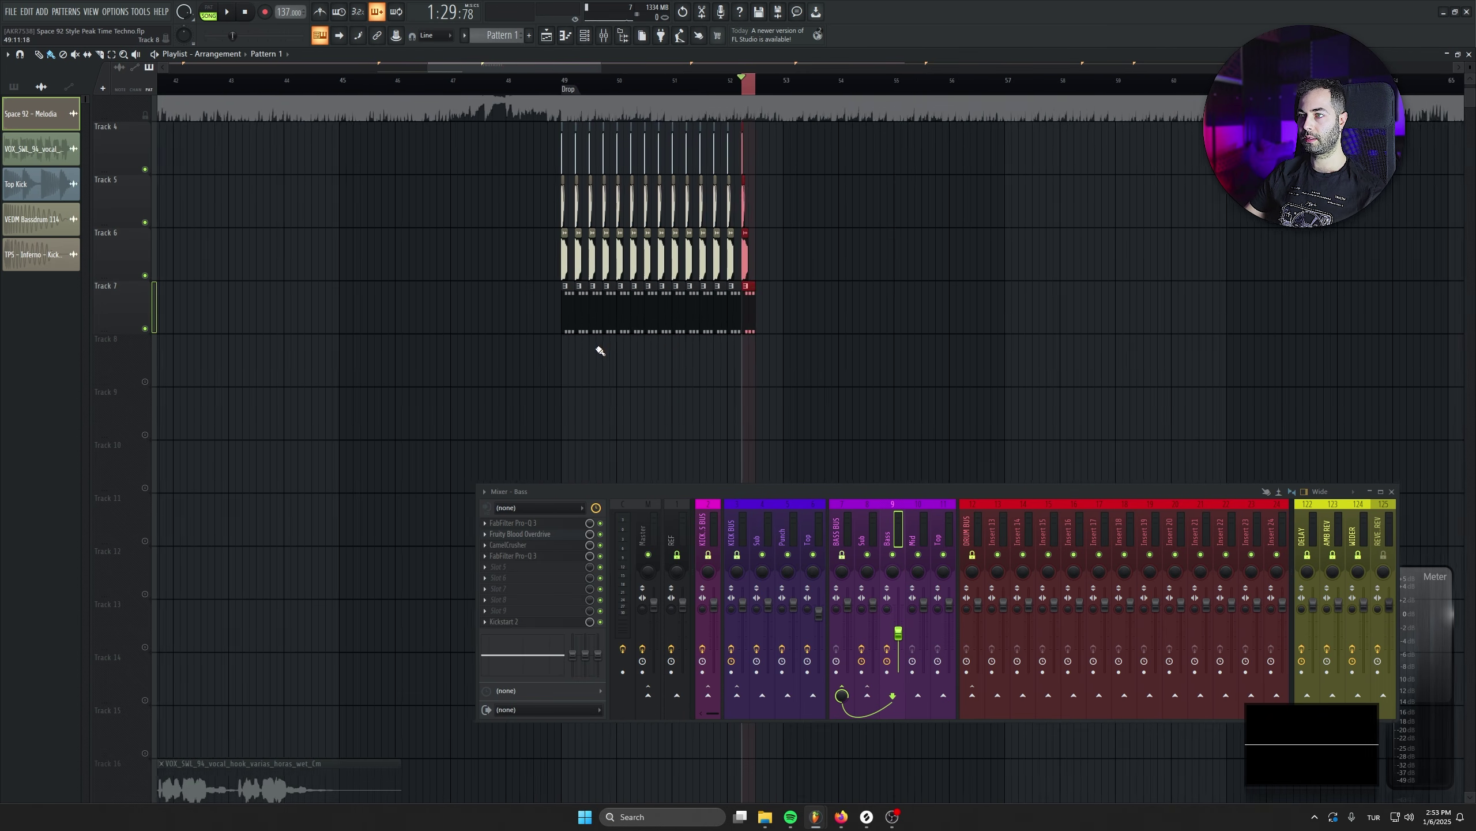
scroll(782, 343, "up", 2)
key("ctrl+b")
key("ctrl+b")
key("ctrl+b")
key("ctrl+b")
key("ctrl+b")
key("ctrl+b")
key("ctrl+b")
key("ctrl+b")
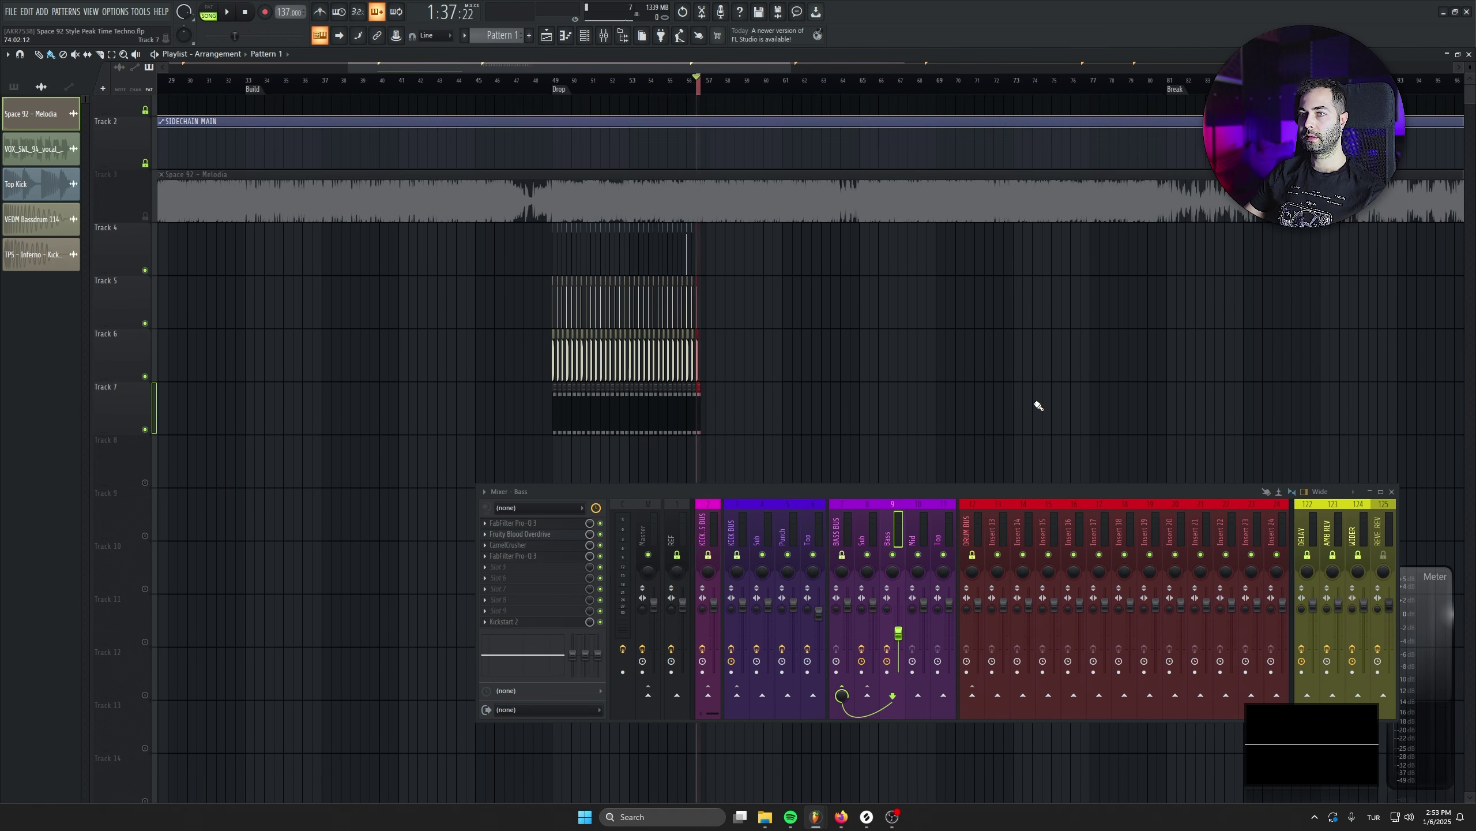
key("ctrl+b")
key("ctrl+b")
key("ctrl+b")
key("ctrl+b")
key("ctrl+b")
key("ctrl+b")
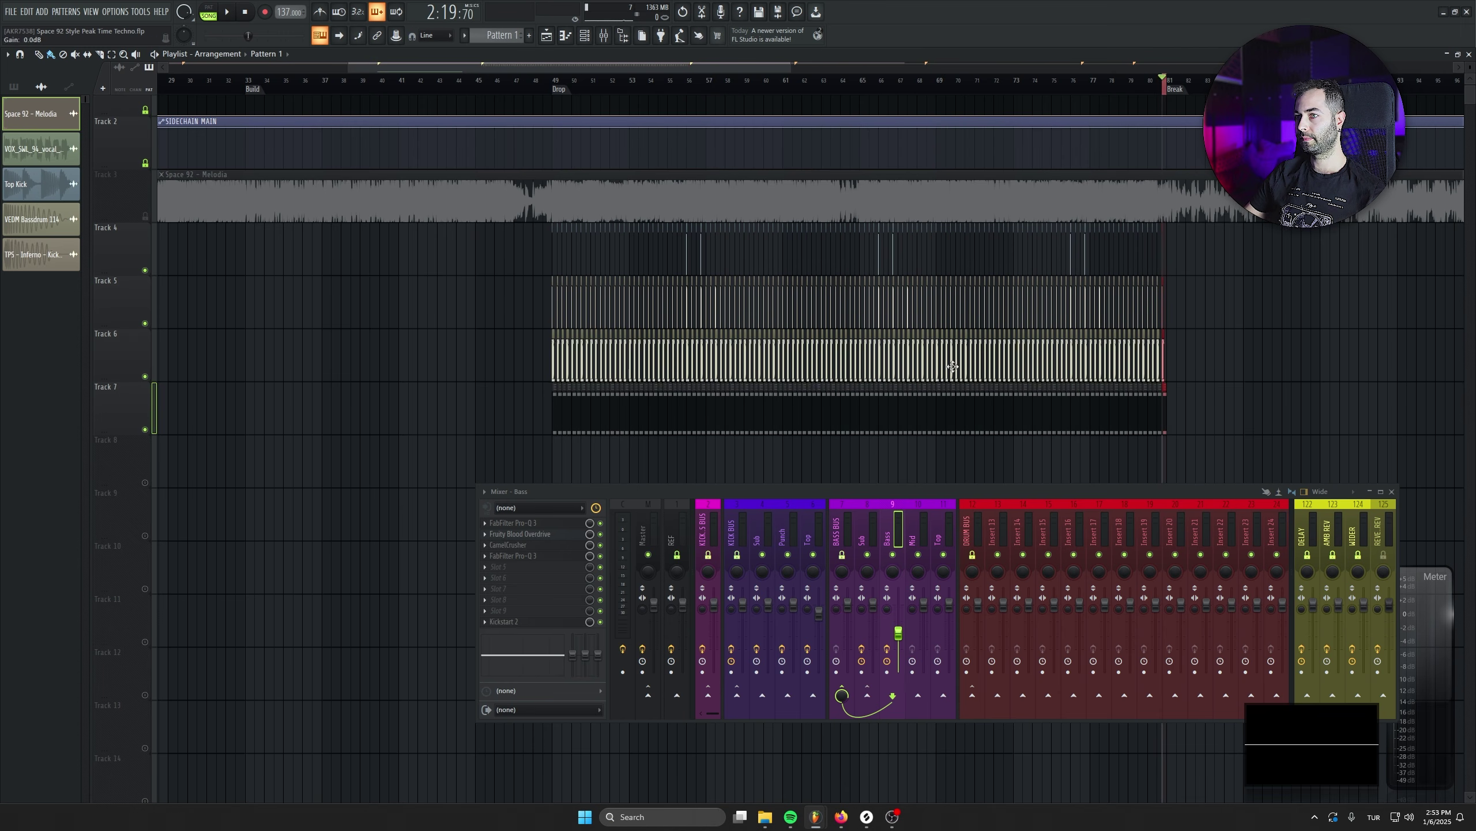
Select the first eight bars of the drop as the loop region and add a new pattern, placed at the Drop marker on Track 8
scroll(552, 238, "up", 3)
left_click_drag(554, 82, 948, 82)
left_click_drag(814, 244, 804, 78)
left_click(892, 347, "ctrl")
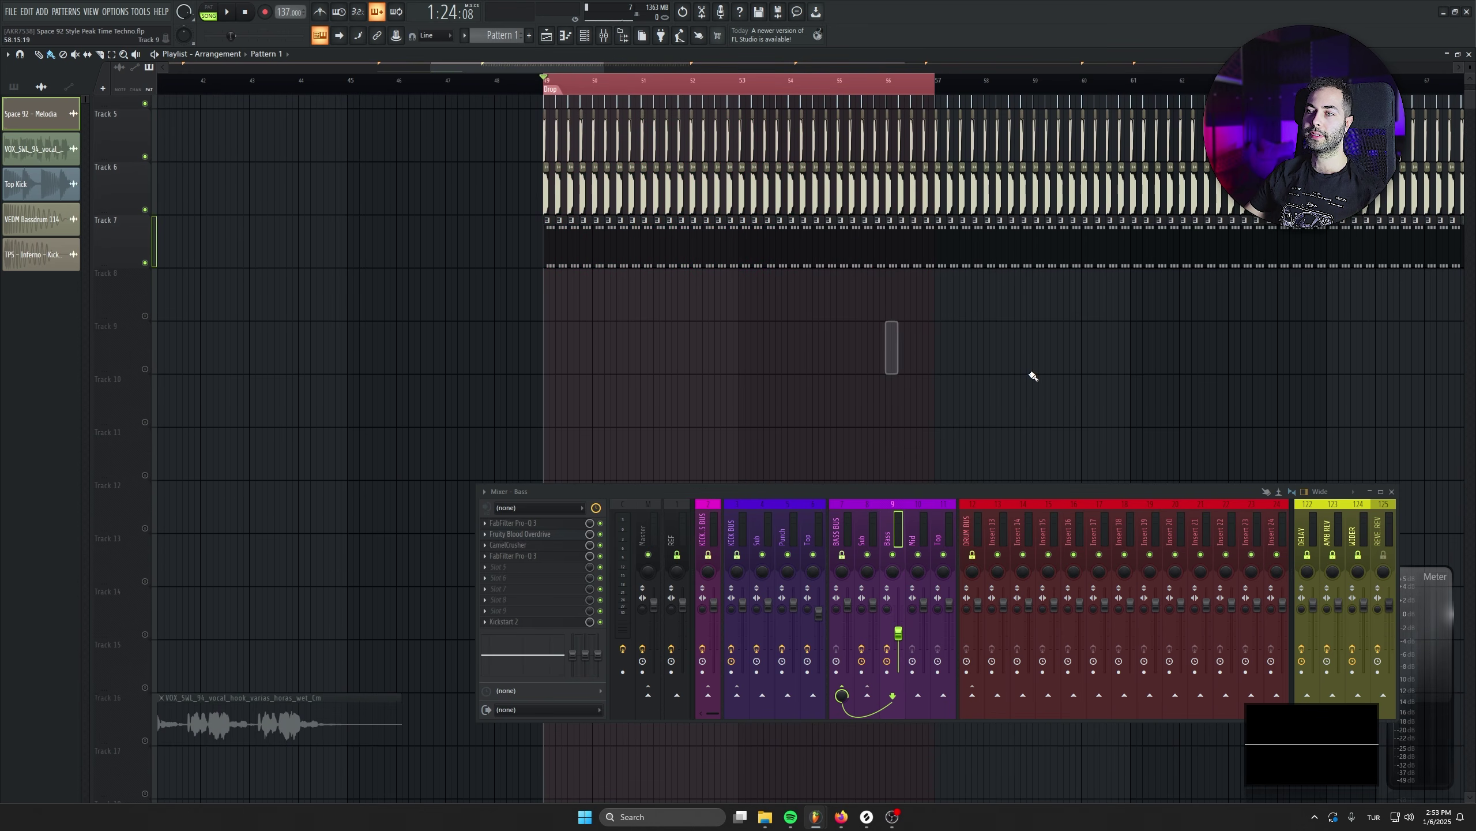
left_click(530, 36)
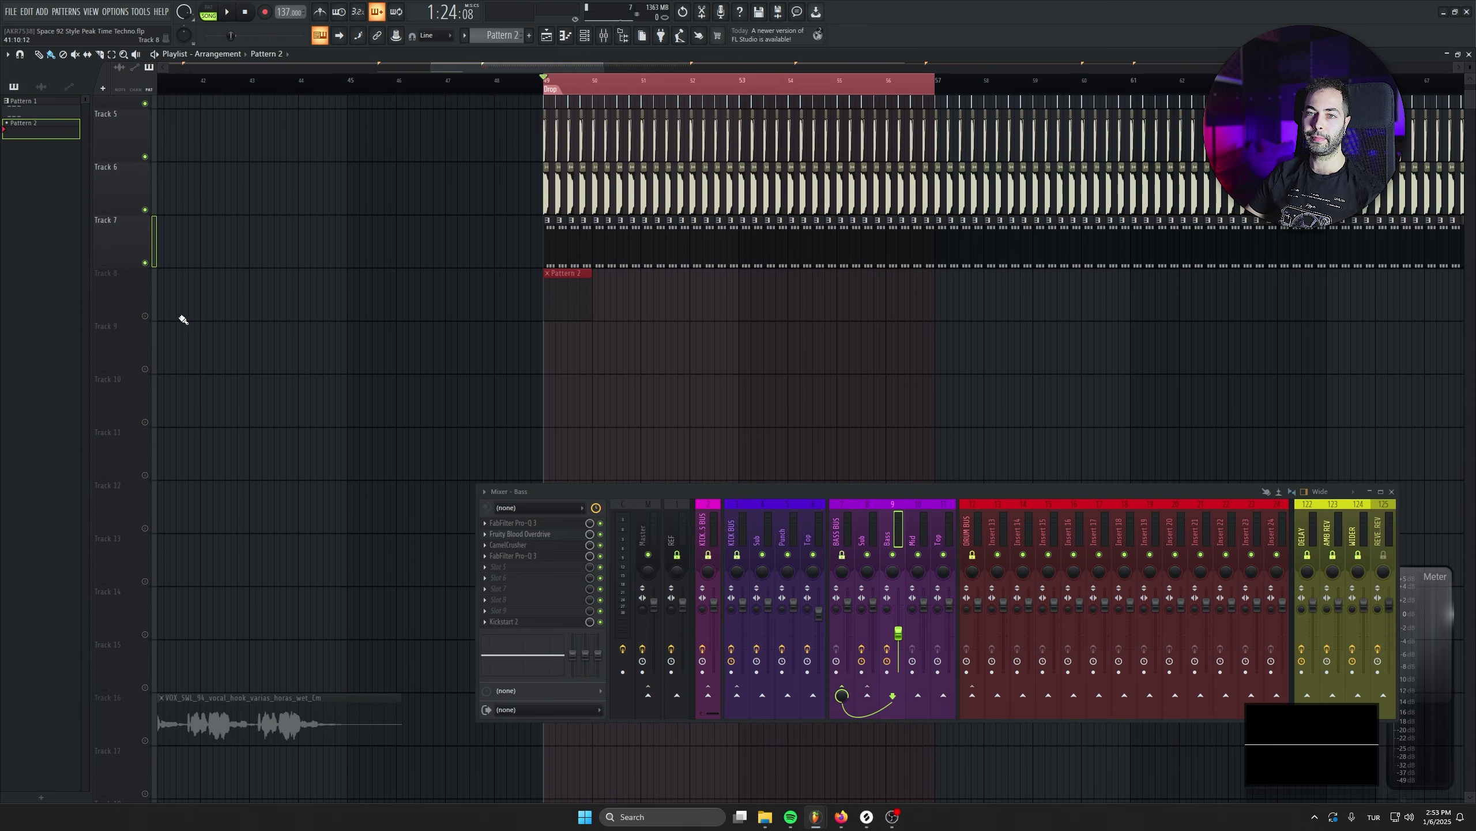
In a new Serum instance, search the preset browser for "wobb" and load REV_BS - Basic Wobble
scroll(551, 349, "up", 5)
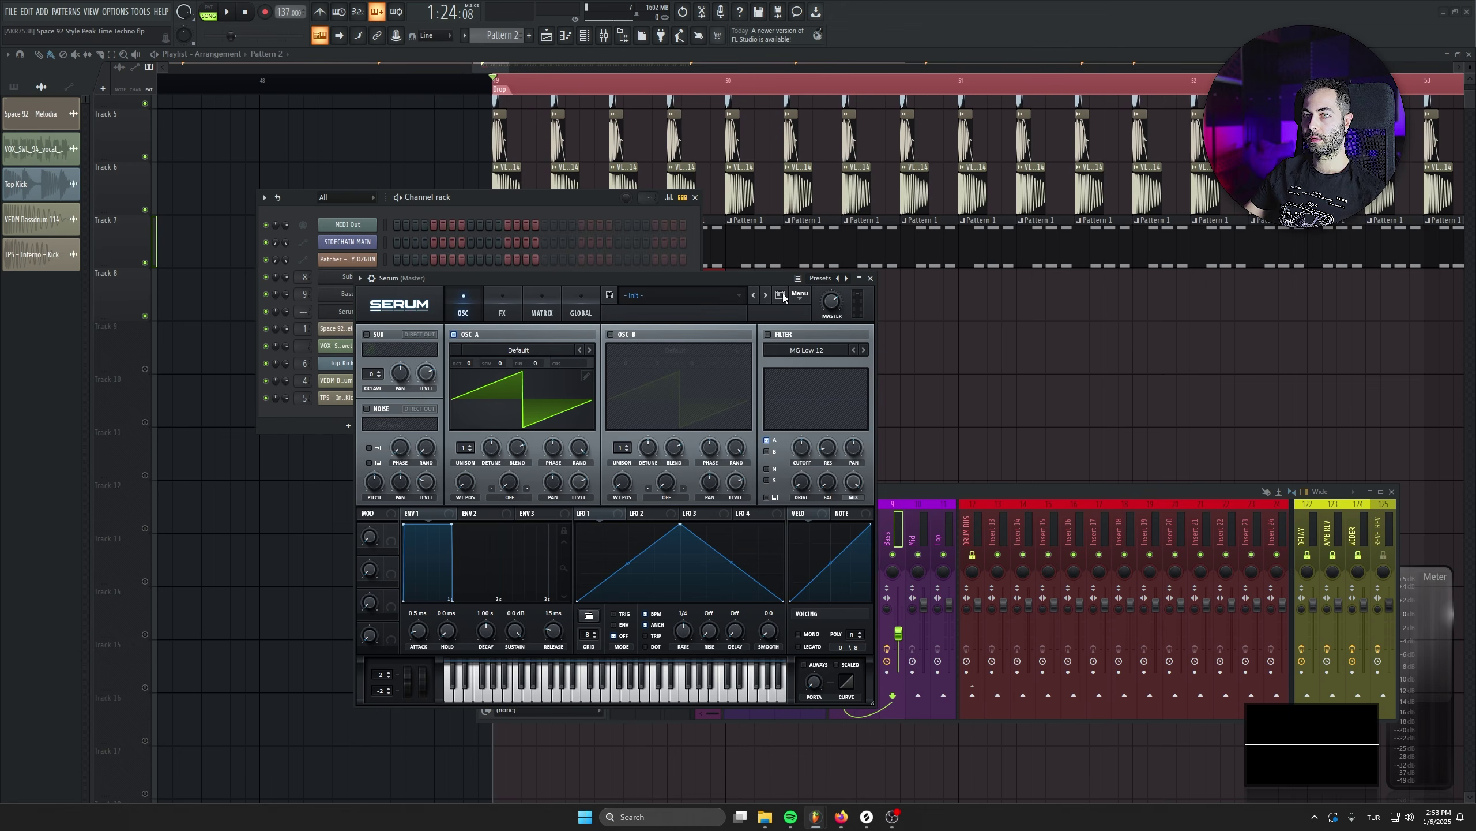
left_click(781, 295)
left_click_drag(750, 278, 738, 296)
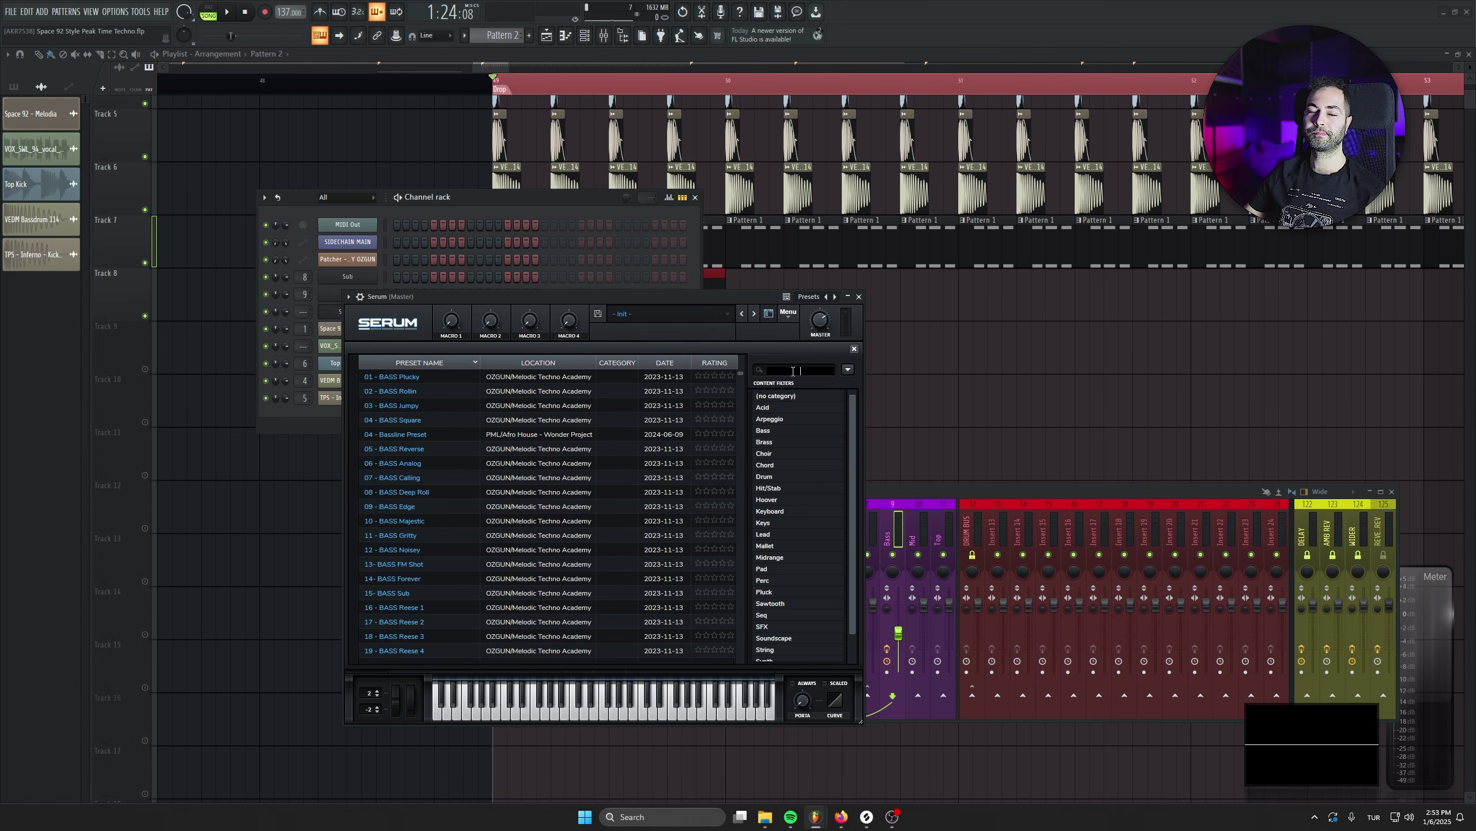
type("wobb")
key("Return")
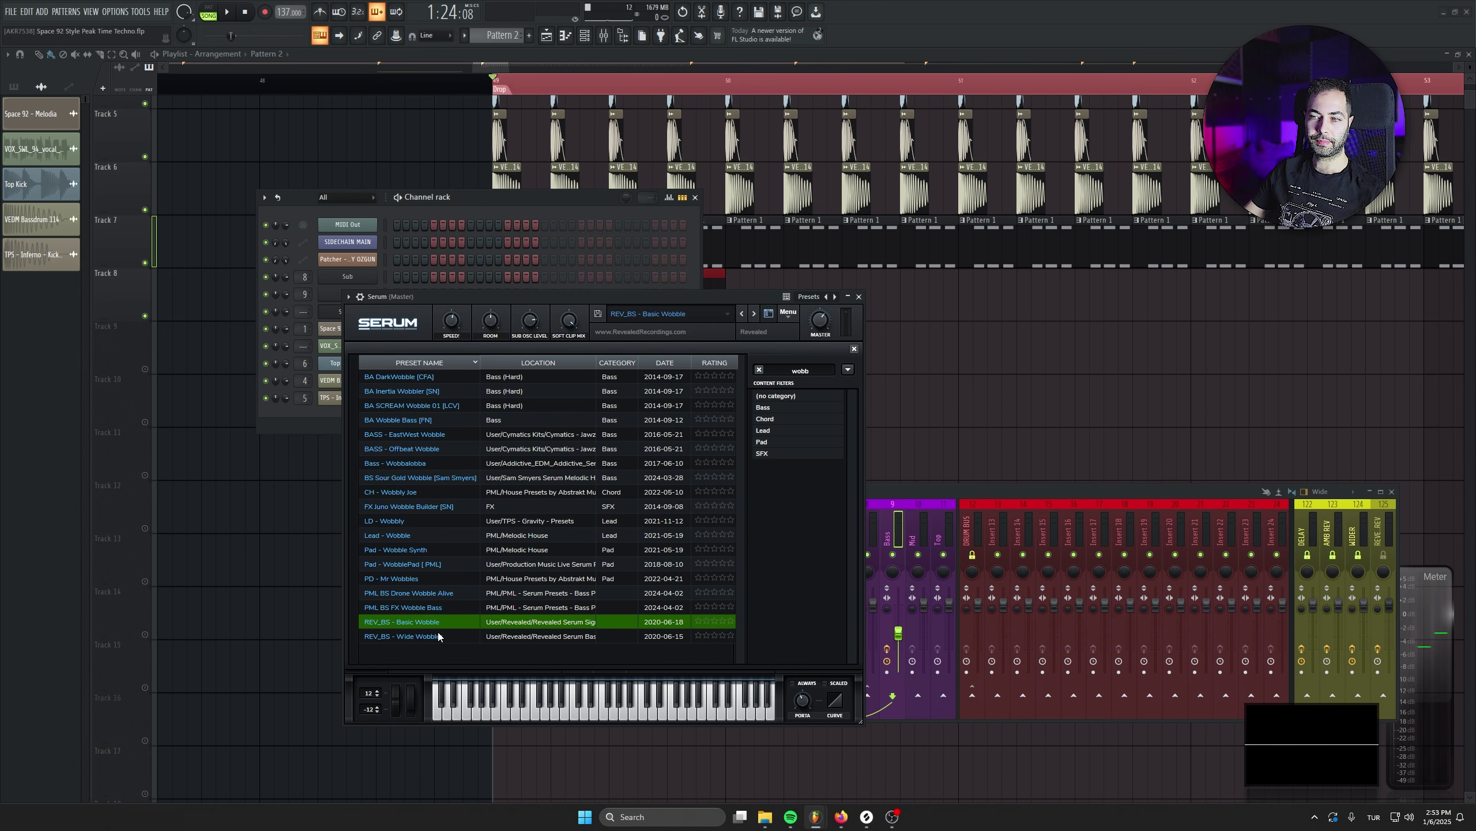
key("s")
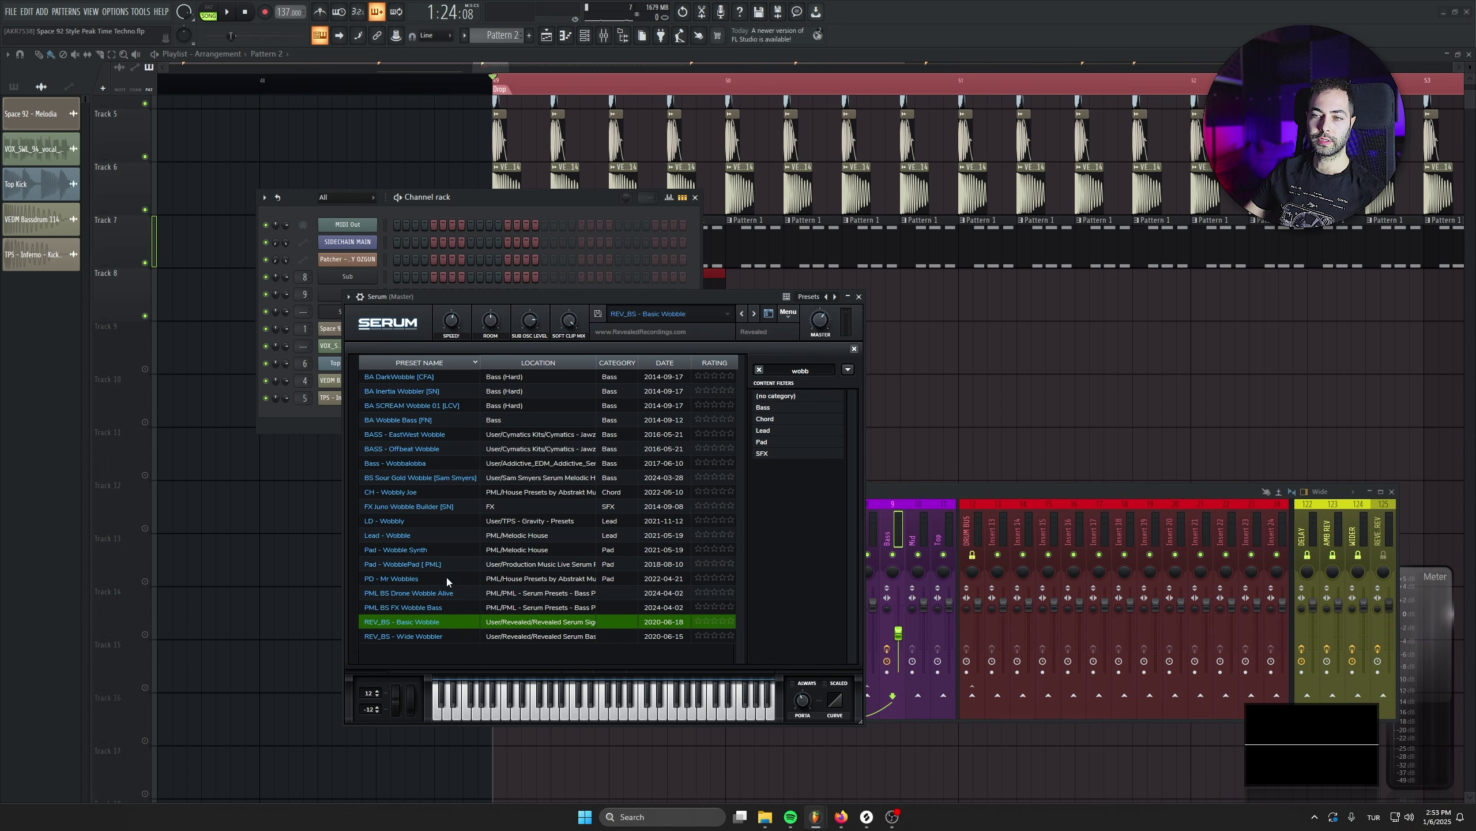
left_click(767, 314)
left_click_drag(677, 294, 671, 308)
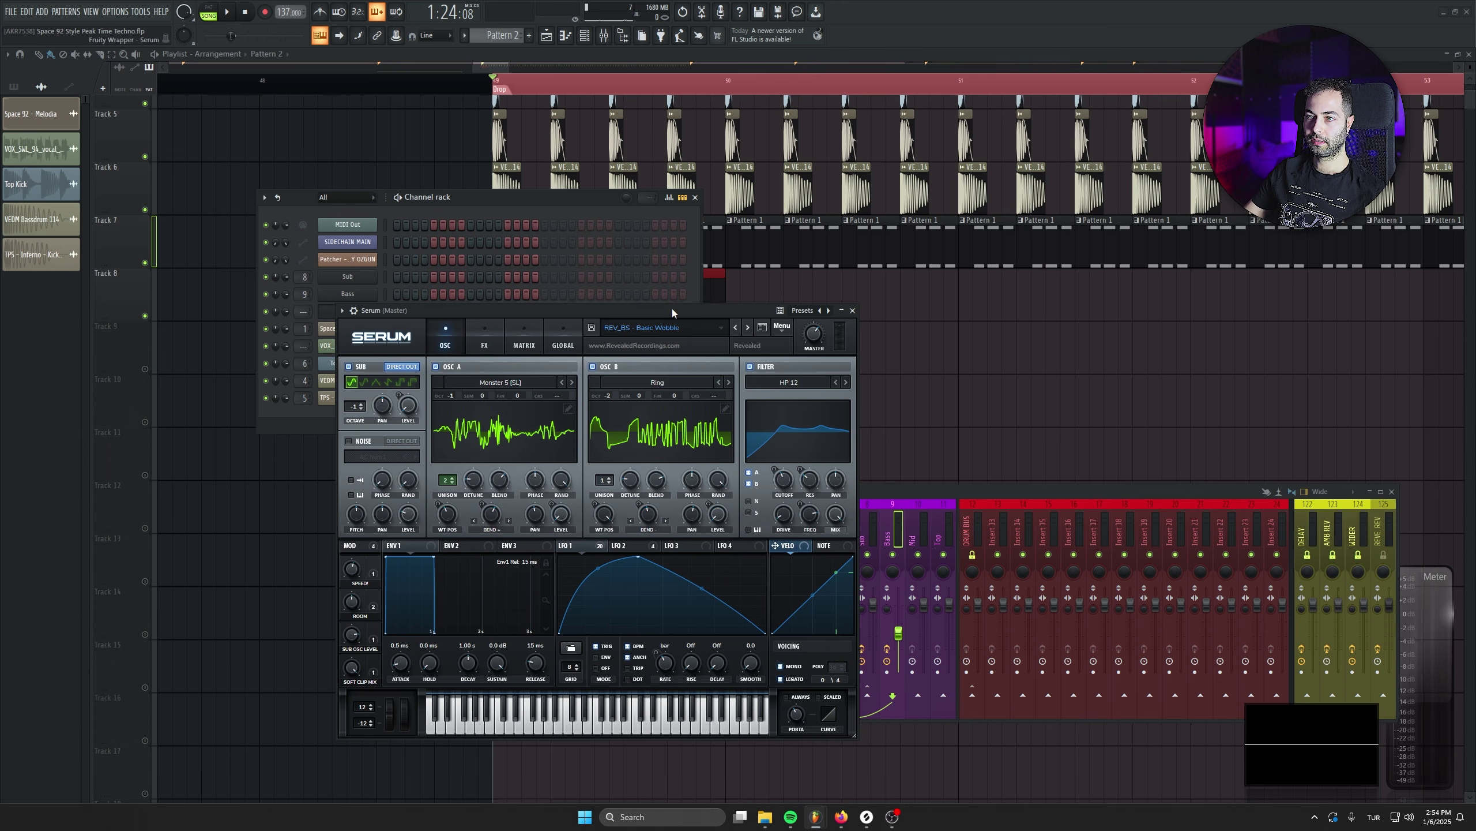
Reshape Serum's LFO 1 into a falling curve starting at its peak and adjust the SPEED macro while playing notes
left_click_drag(520, 314, 521, 310)
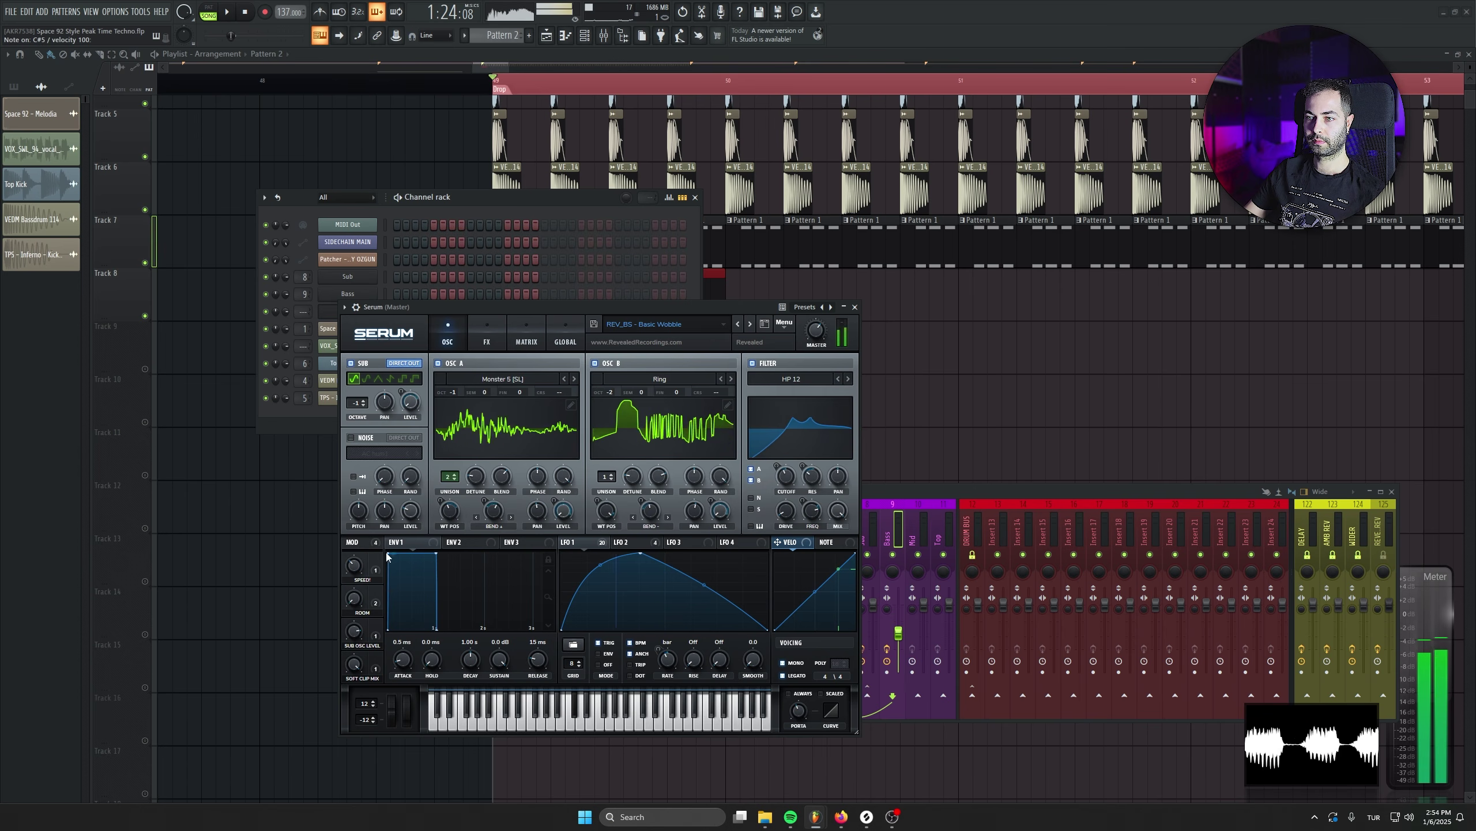
left_click(640, 557)
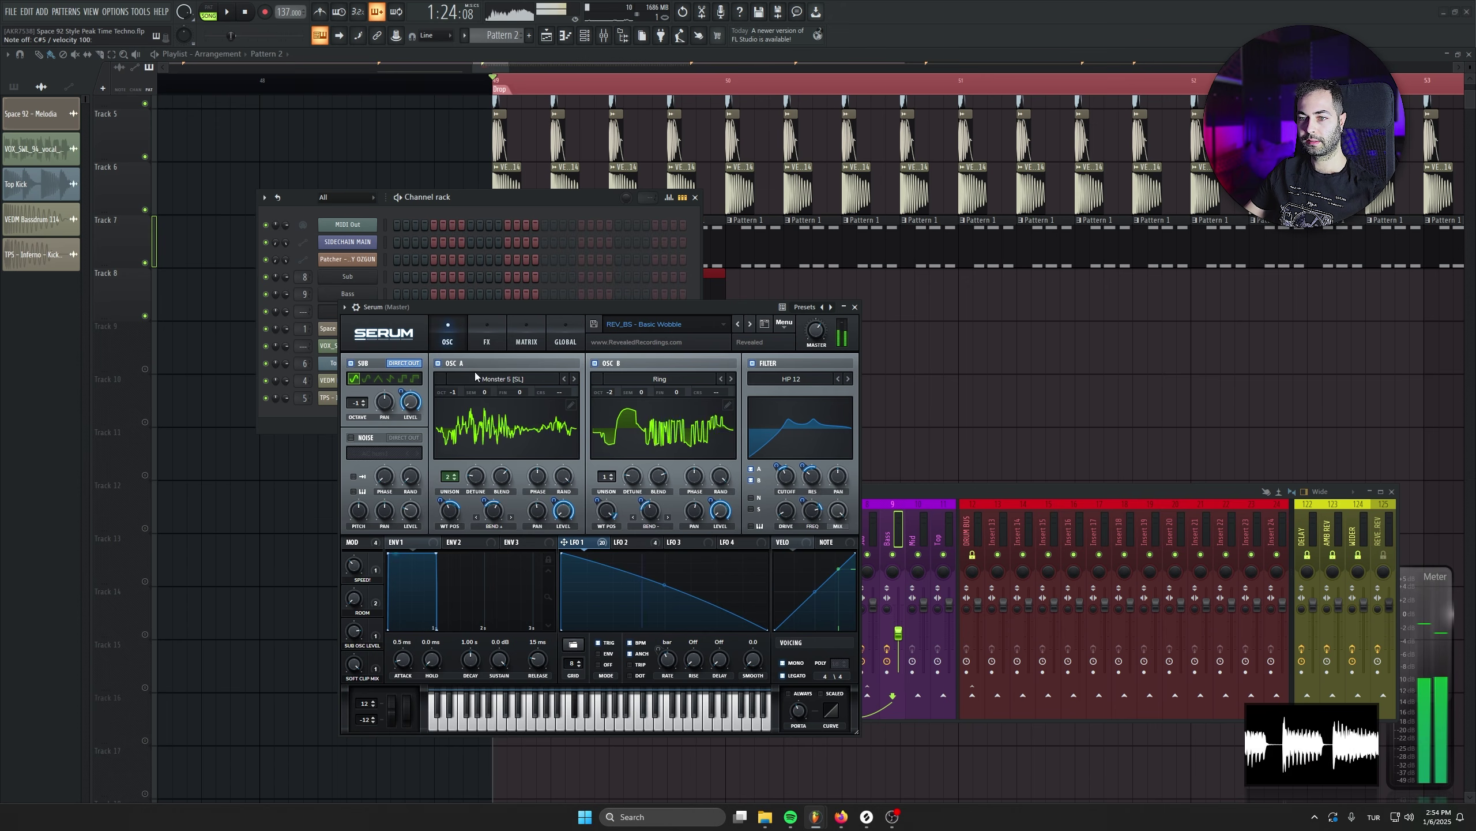
left_click_drag(354, 566, 357, 575)
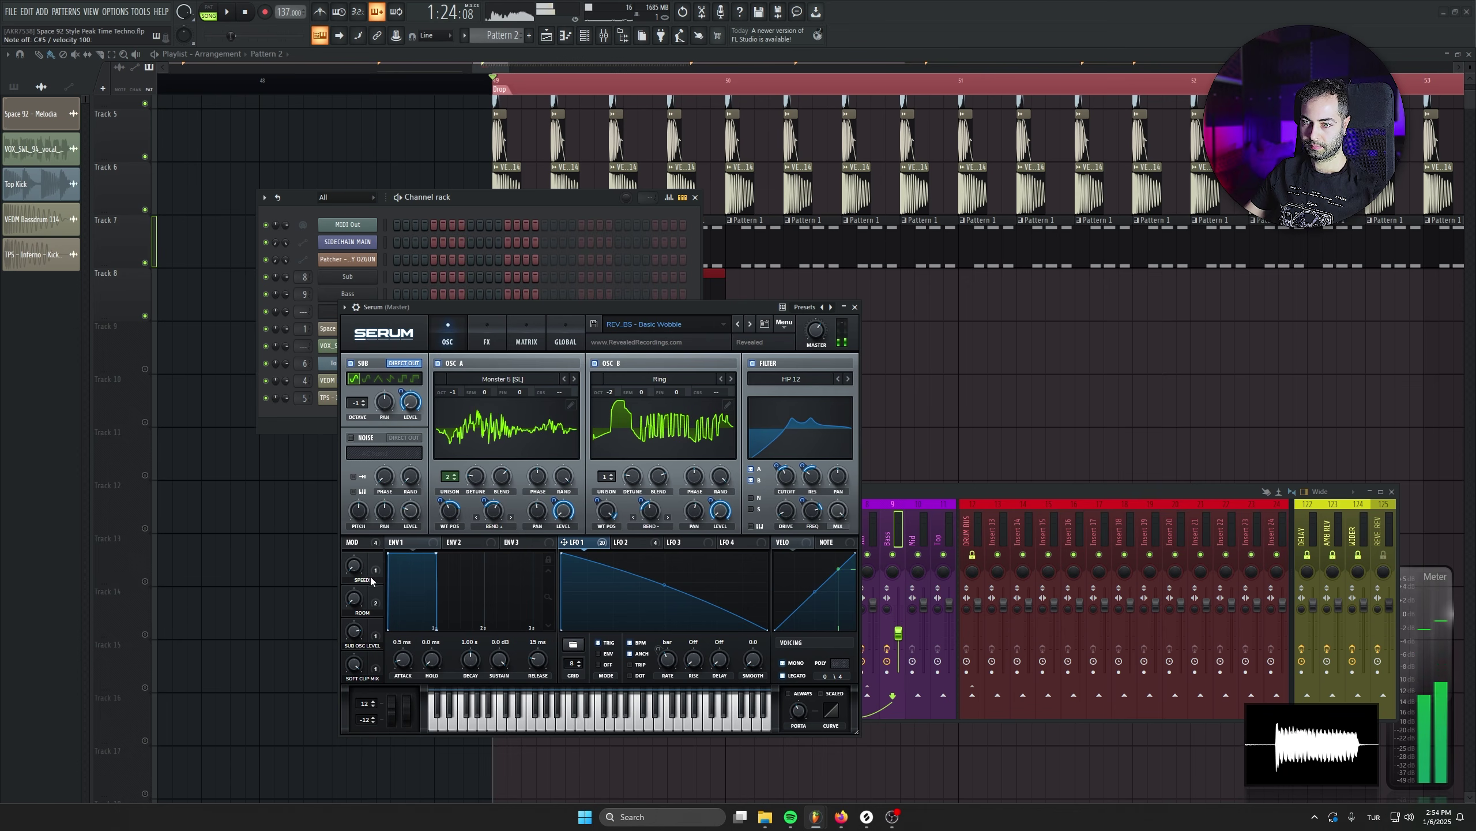
Clone the Serum wobble channel and load the PML STB Funk preset in the copy
left_click(466, 433)
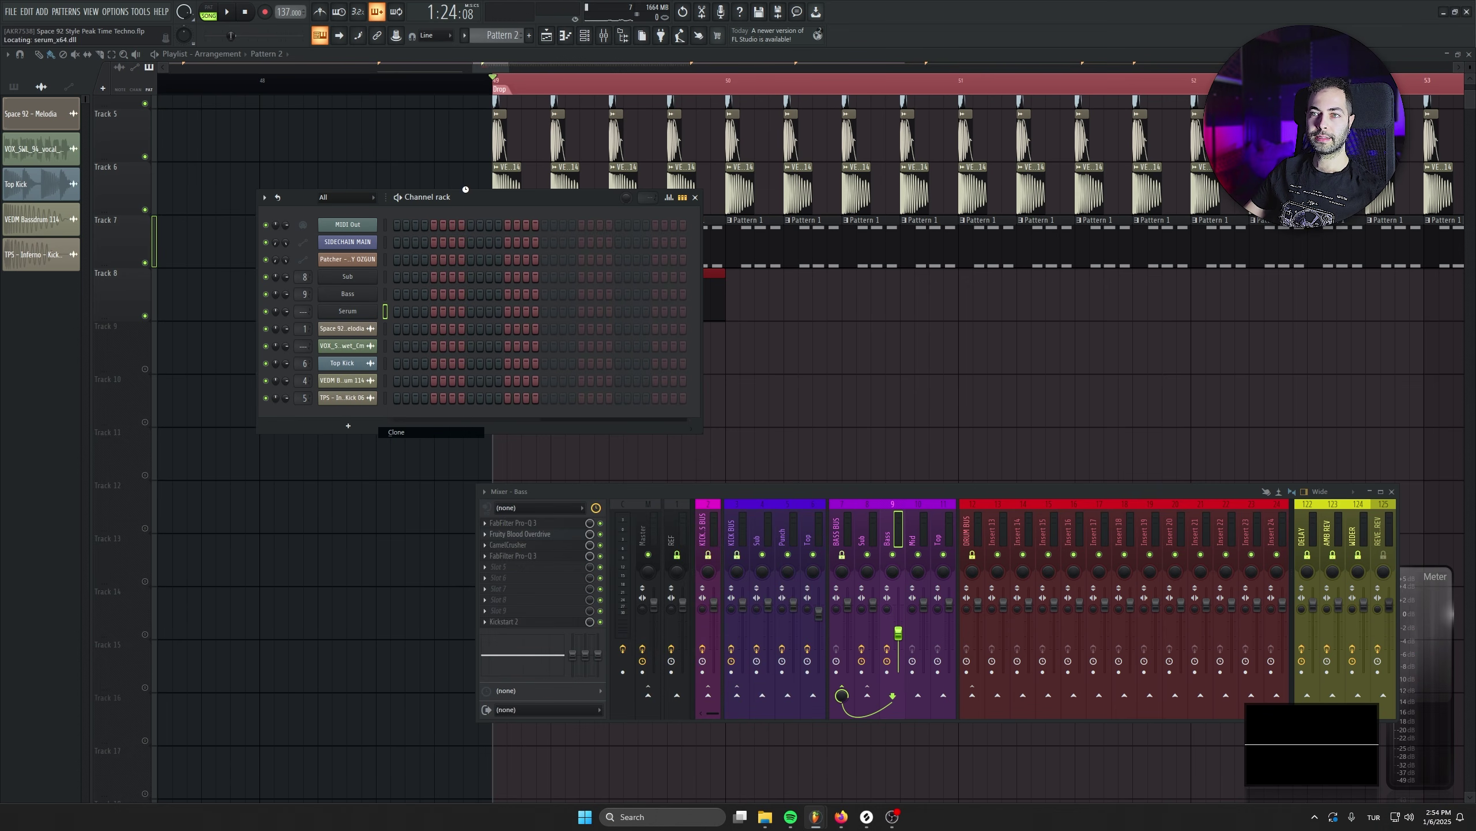
left_click(640, 339)
mouse_move(727, 417)
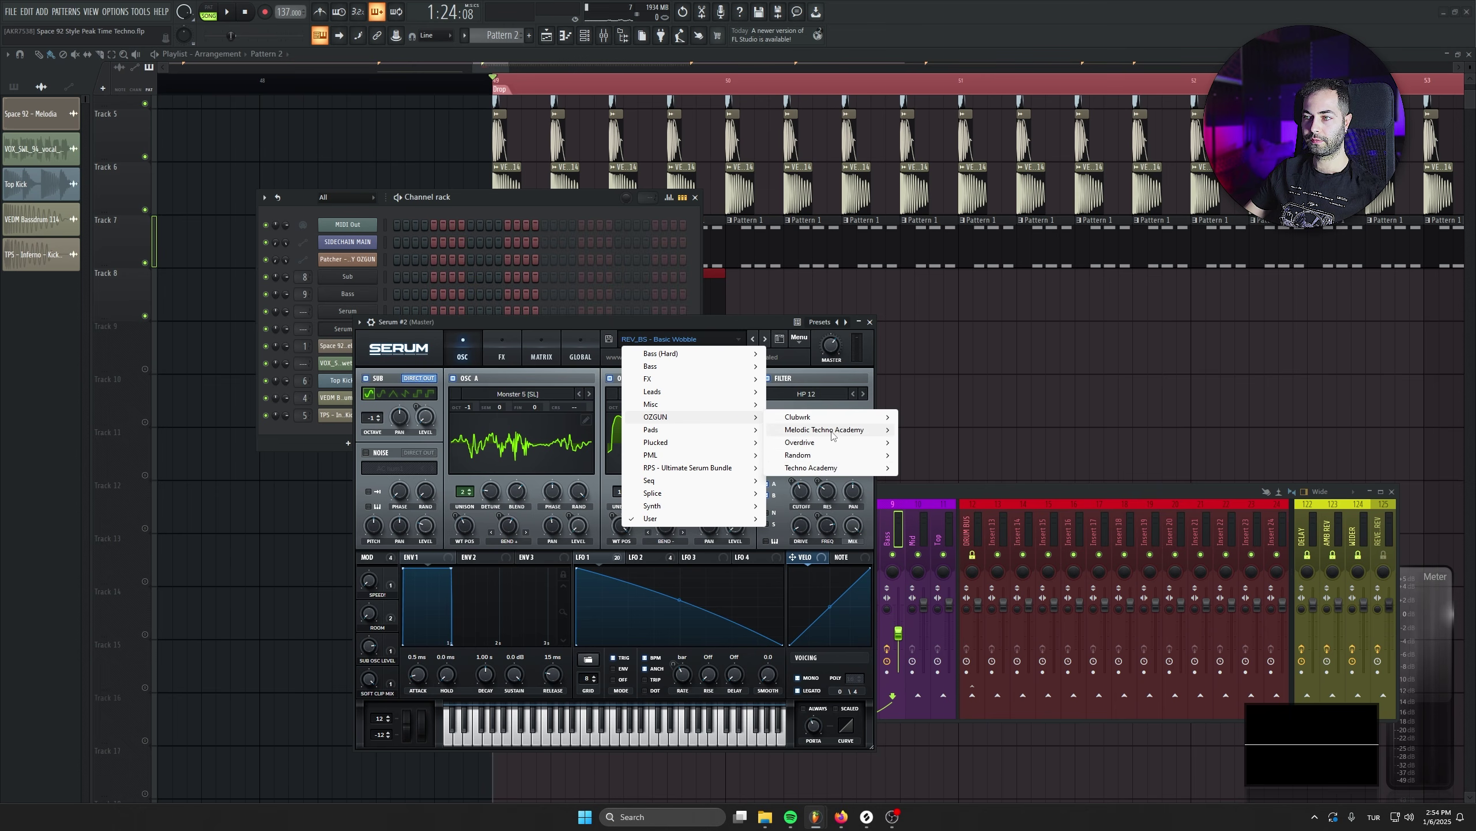
mouse_move(827, 435)
mouse_move(830, 469)
left_click(1128, 599)
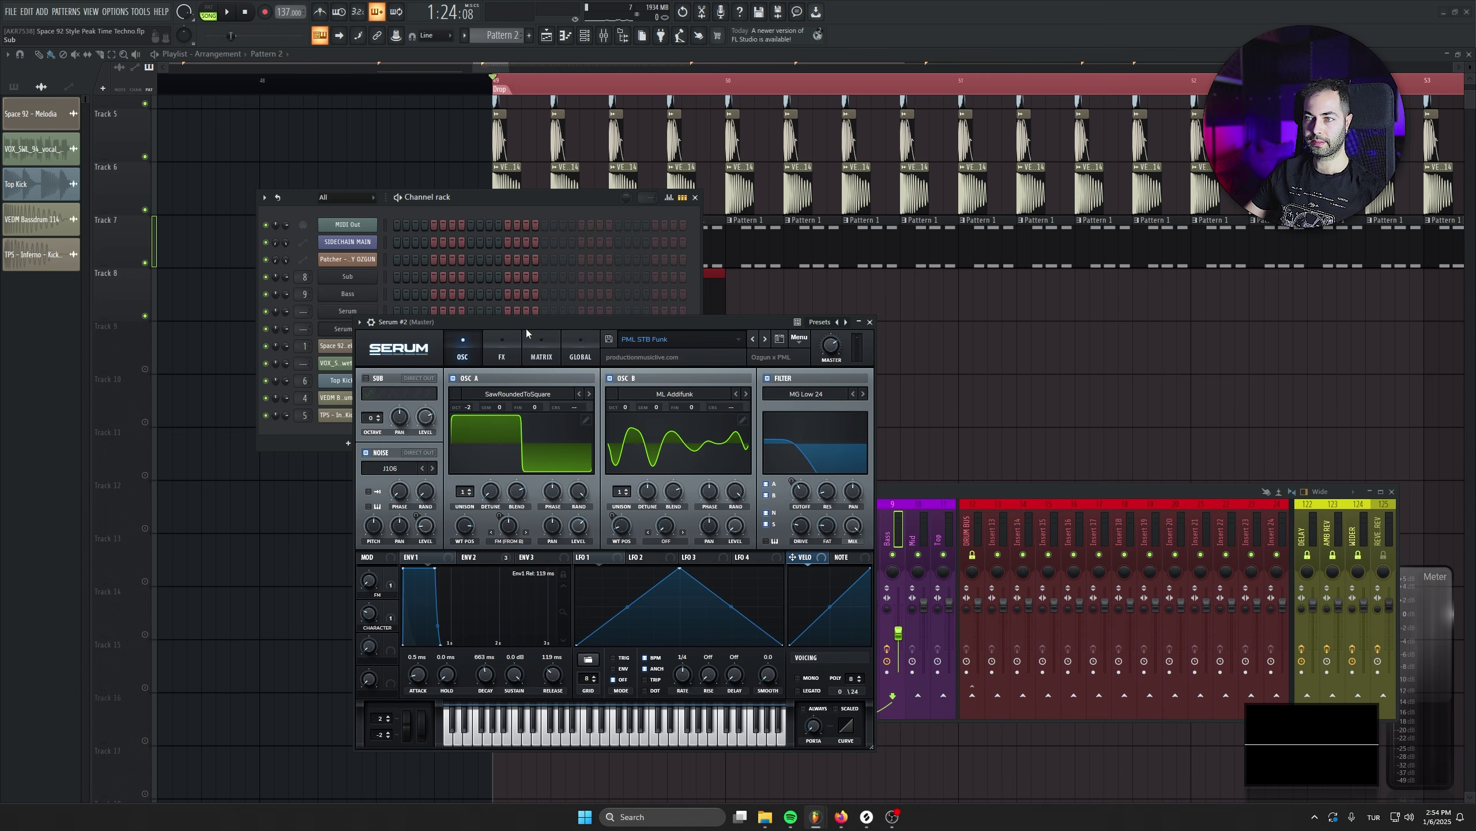
Route the Serum channel to mixer track 32 and the Serum #2 channel to track 33 under the LEAD BUS, and play the loop briefly
left_click_drag(545, 317, 554, 331)
left_click(879, 336)
left_click_drag(303, 312, 302, 240)
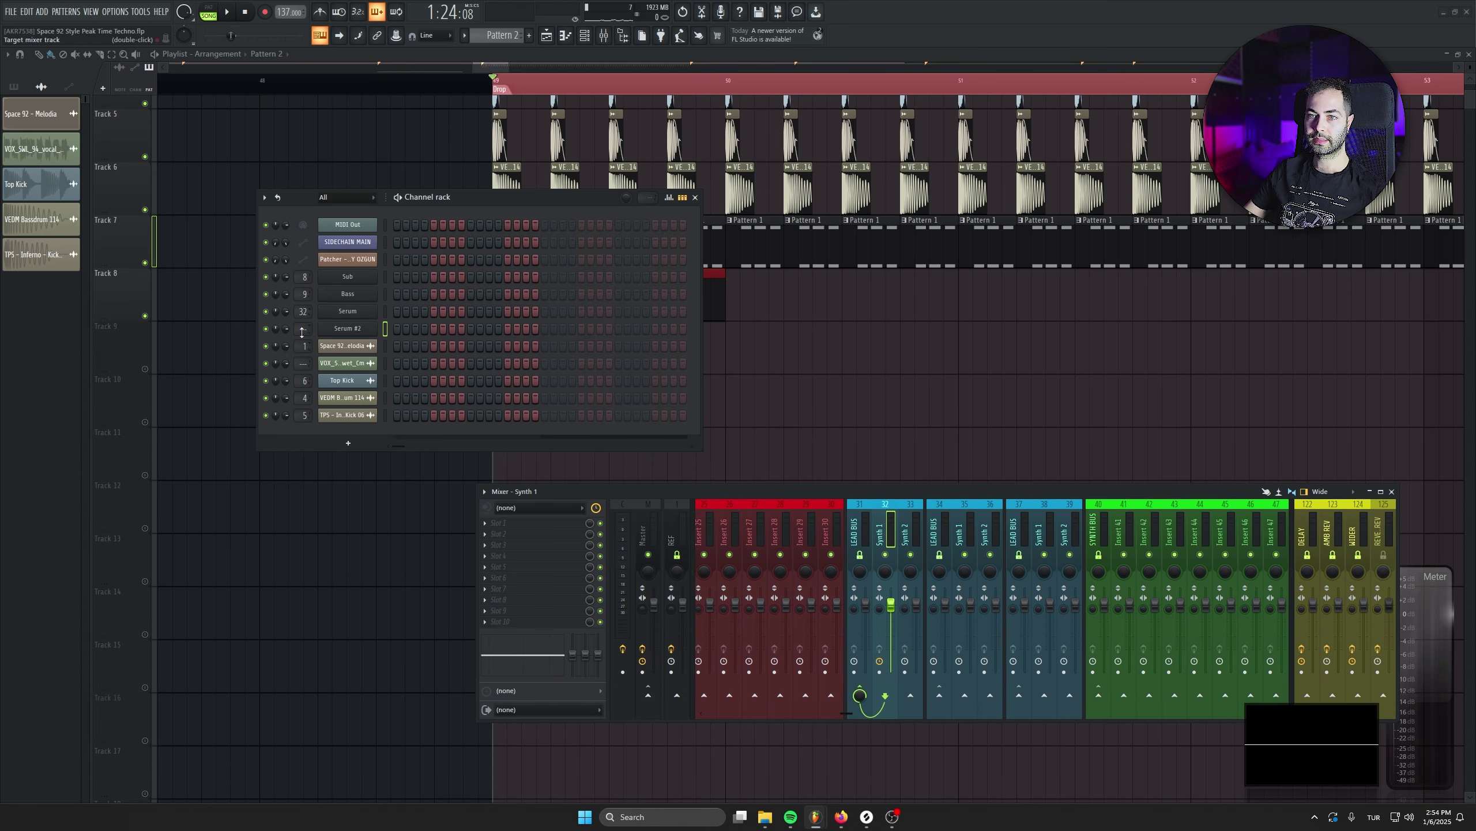
scroll(303, 329, "up", 2)
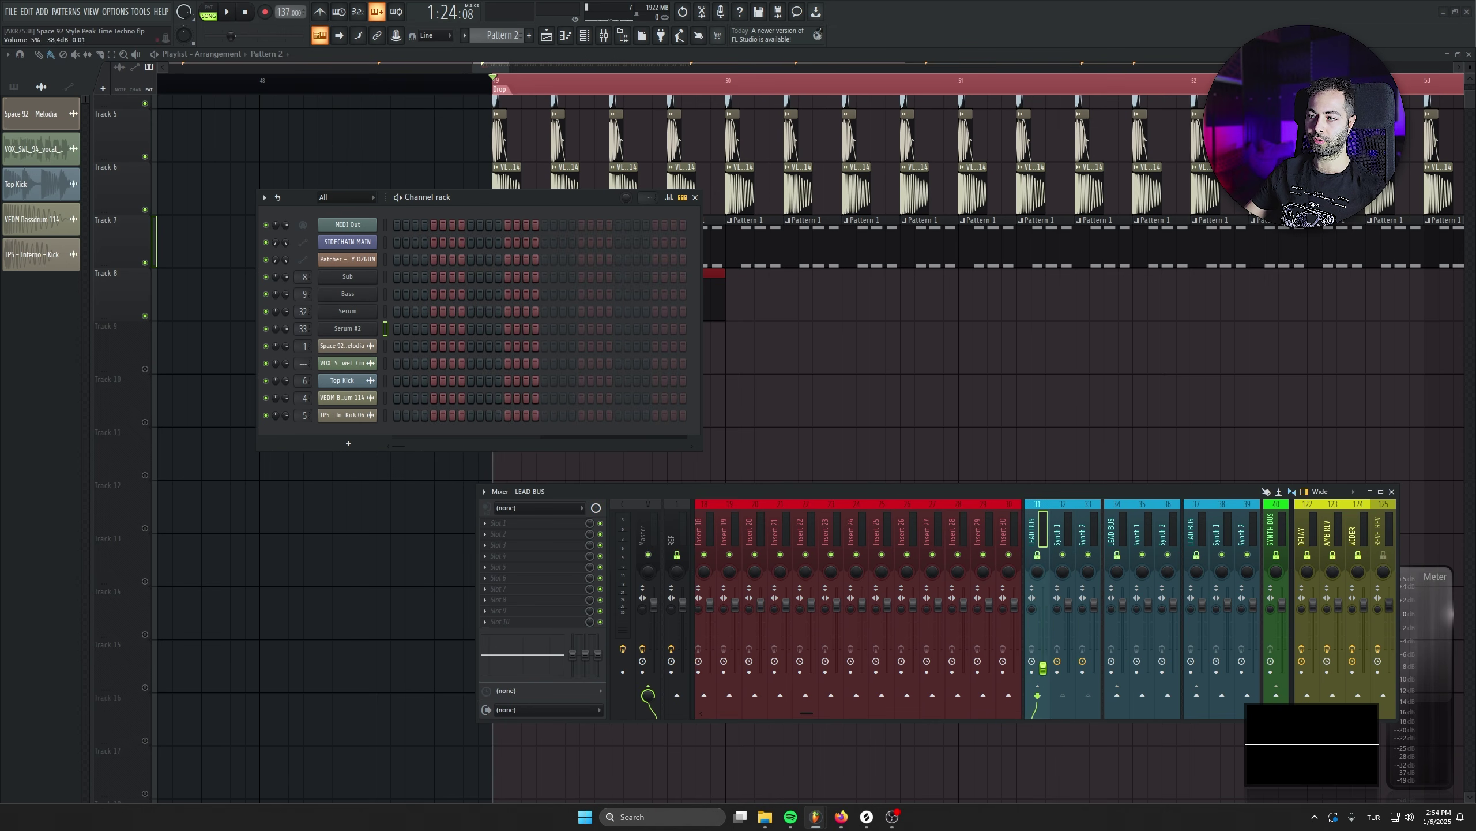
key("space")
key("space")
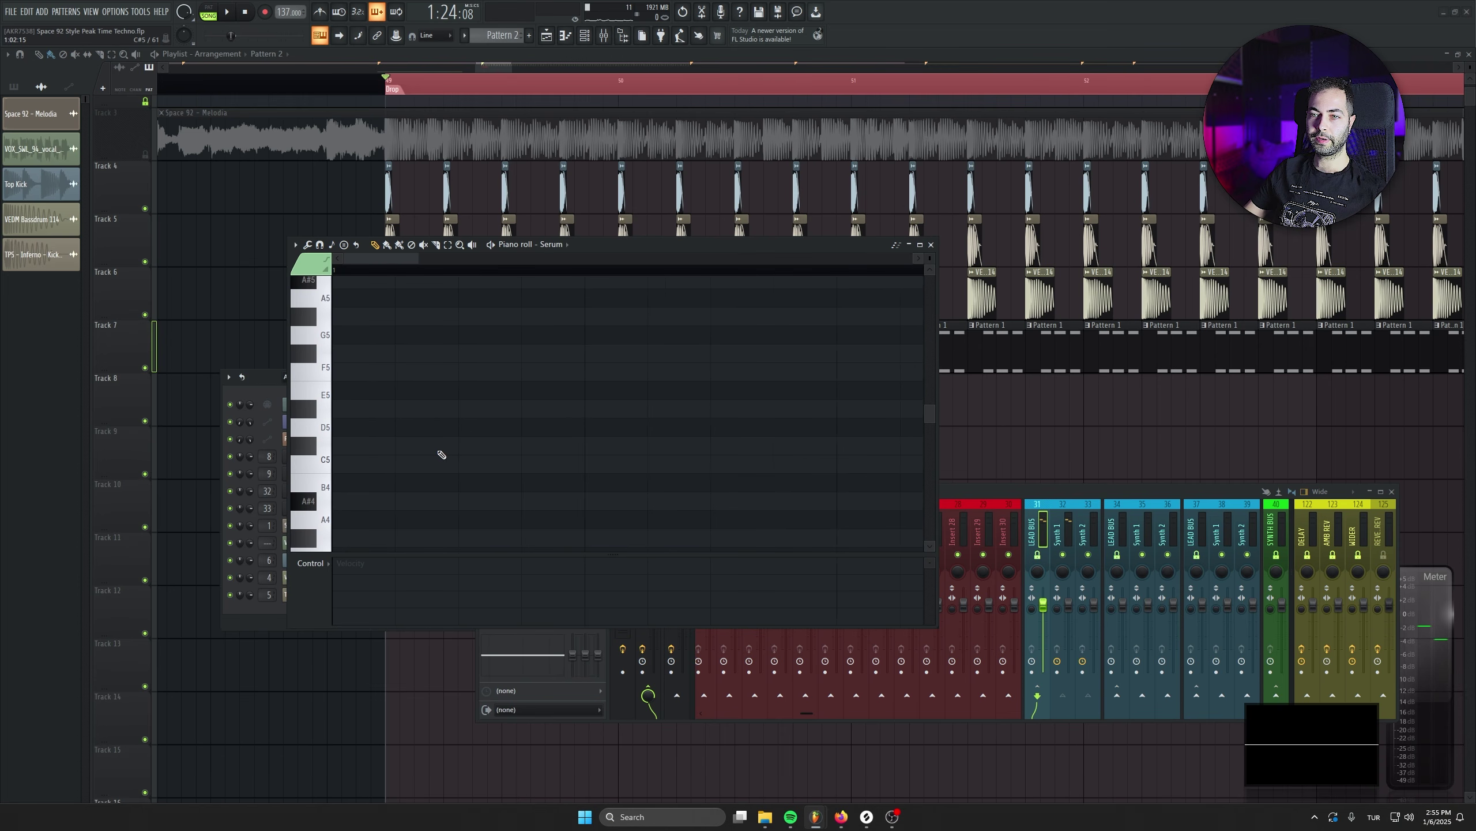
In Serum's Pattern 2 piano roll, place short A#4 notes on steps 1, 2, 4 and 6 of the first bar while auditioning
scroll(508, 450, "down", 4)
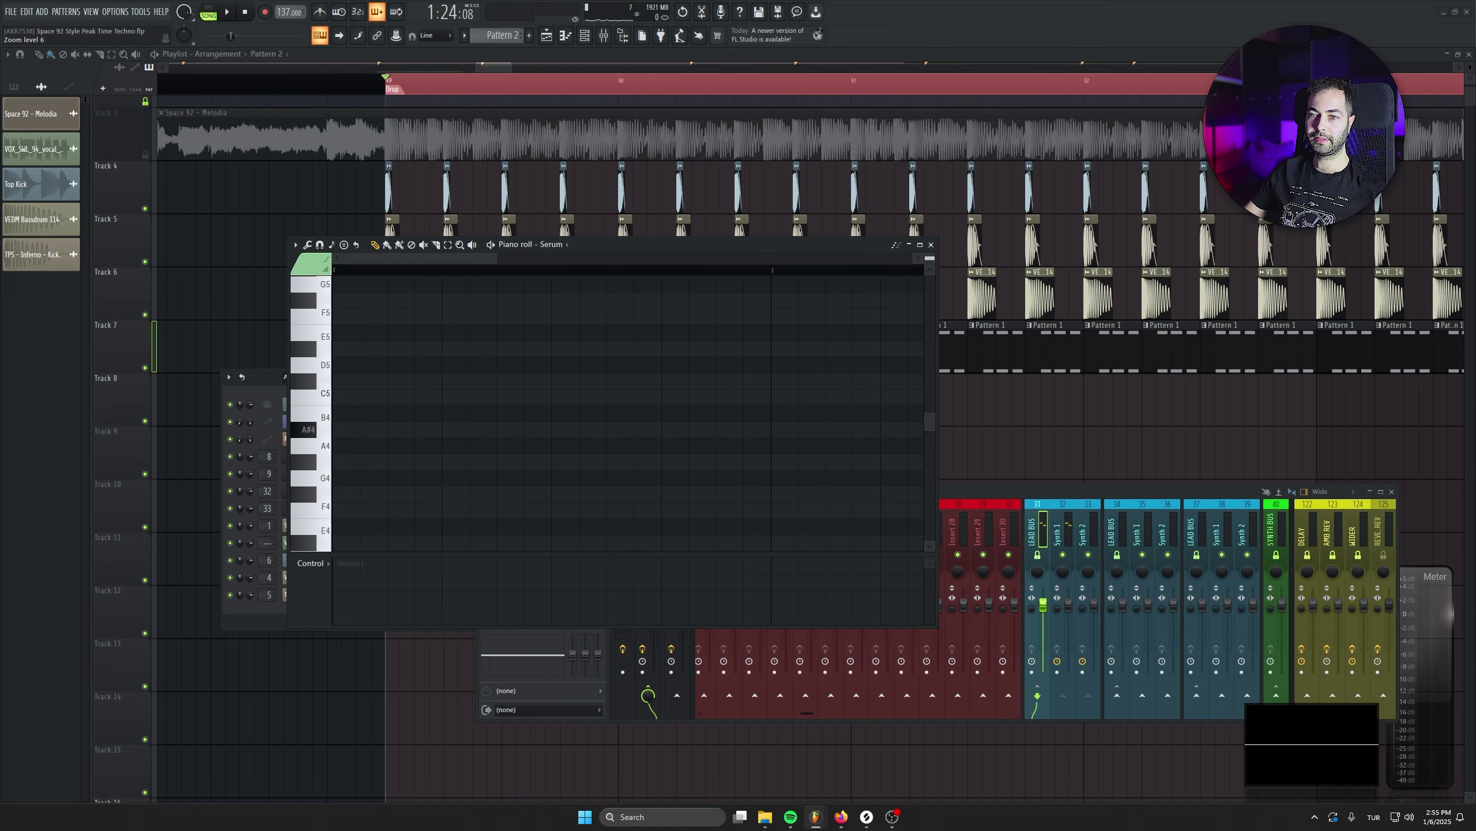
left_click(361, 429)
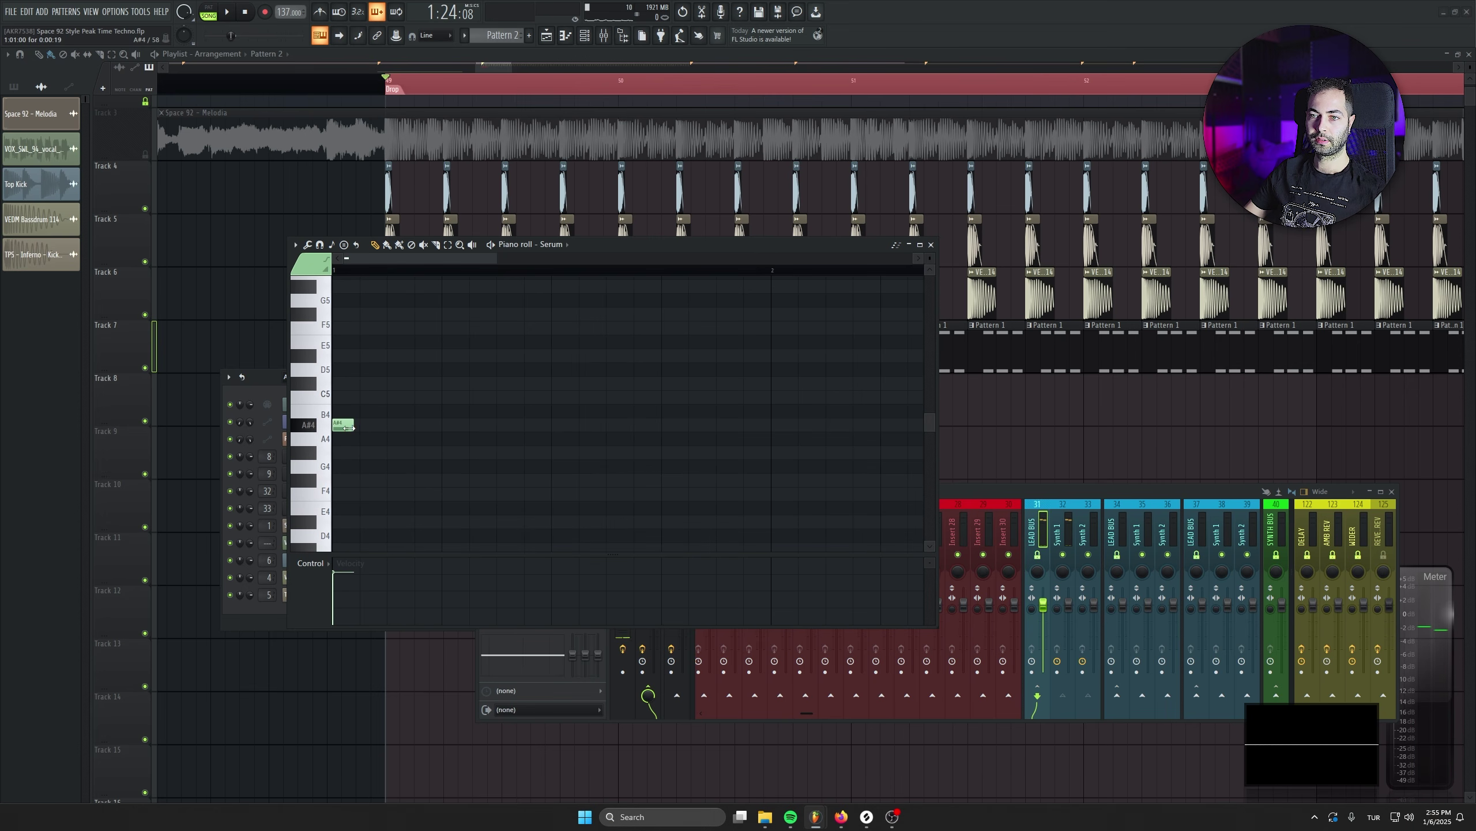
left_click(418, 428)
key("space")
key("space")
left_click_drag(379, 427, 351, 428)
left_click(369, 428)
key("space")
key("space")
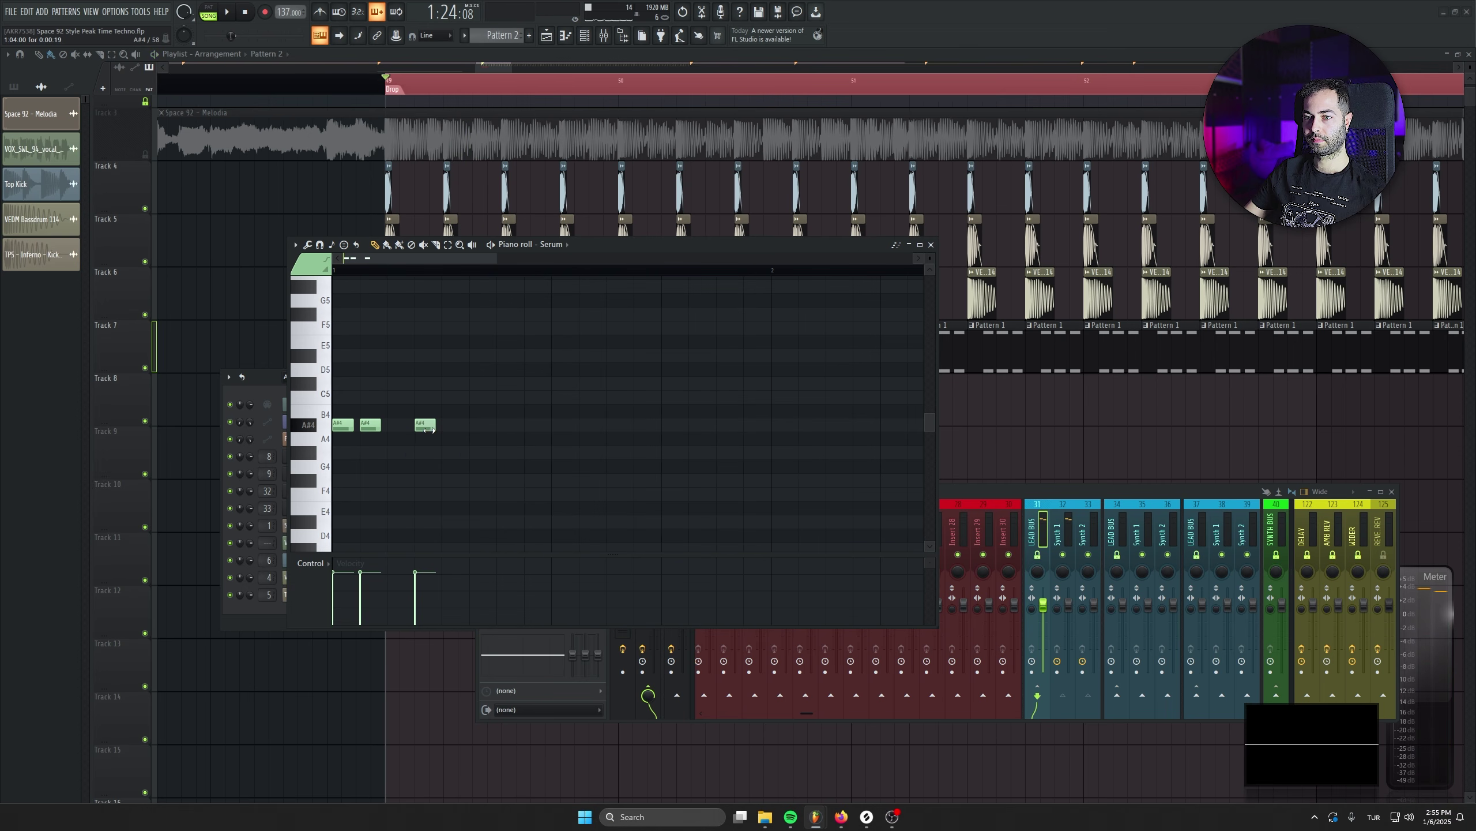
left_click(475, 428)
key("space")
key("space")
Try the riff without the step 2 note and with extra A#4 notes at other steps, and put the step 2 note back
right_click(372, 425)
key("space")
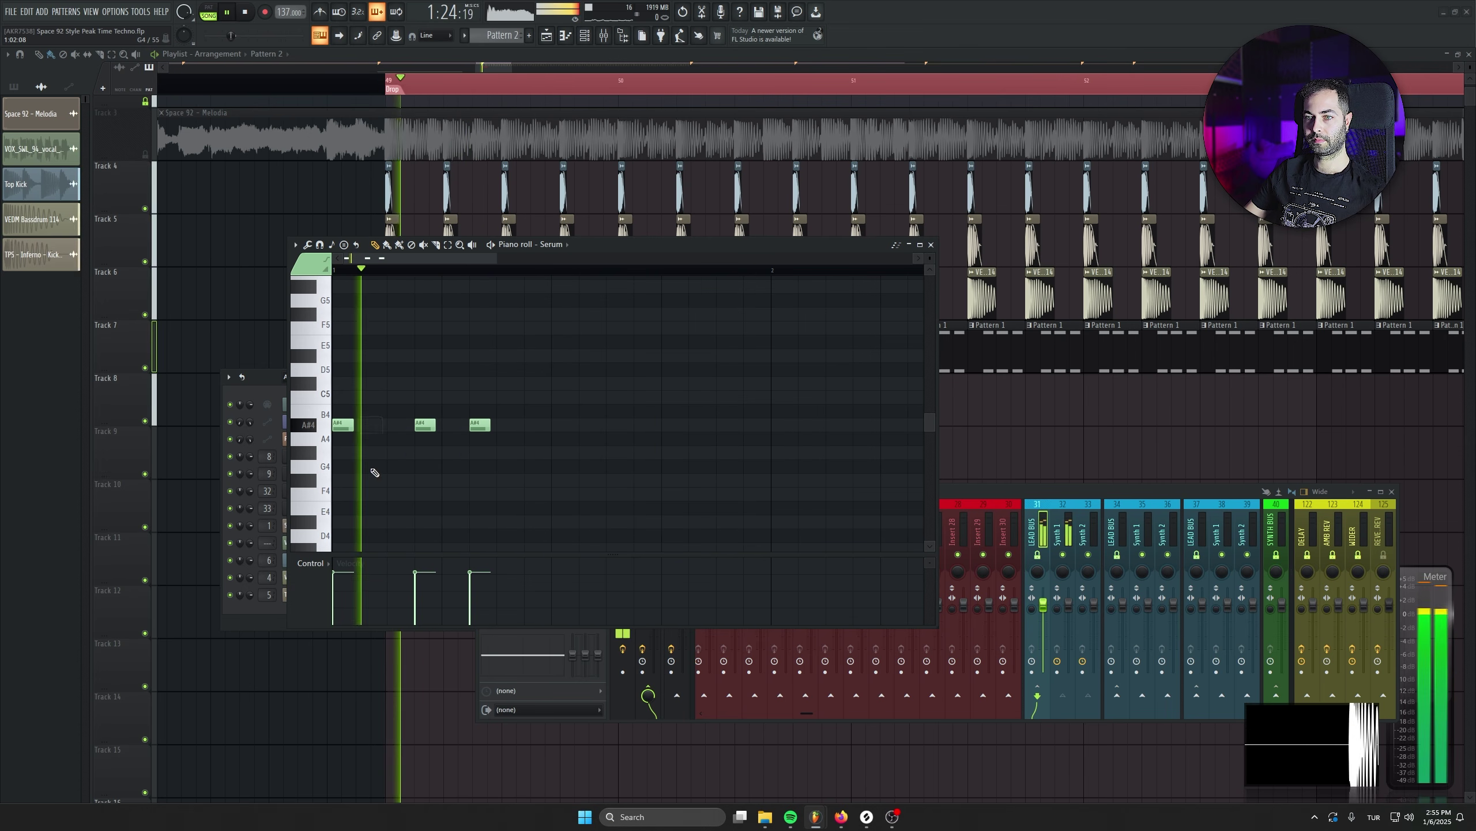
left_click(400, 425)
right_click(401, 425)
left_click(526, 425)
left_click_drag(525, 425, 508, 425)
right_click(507, 425)
left_click(370, 425)
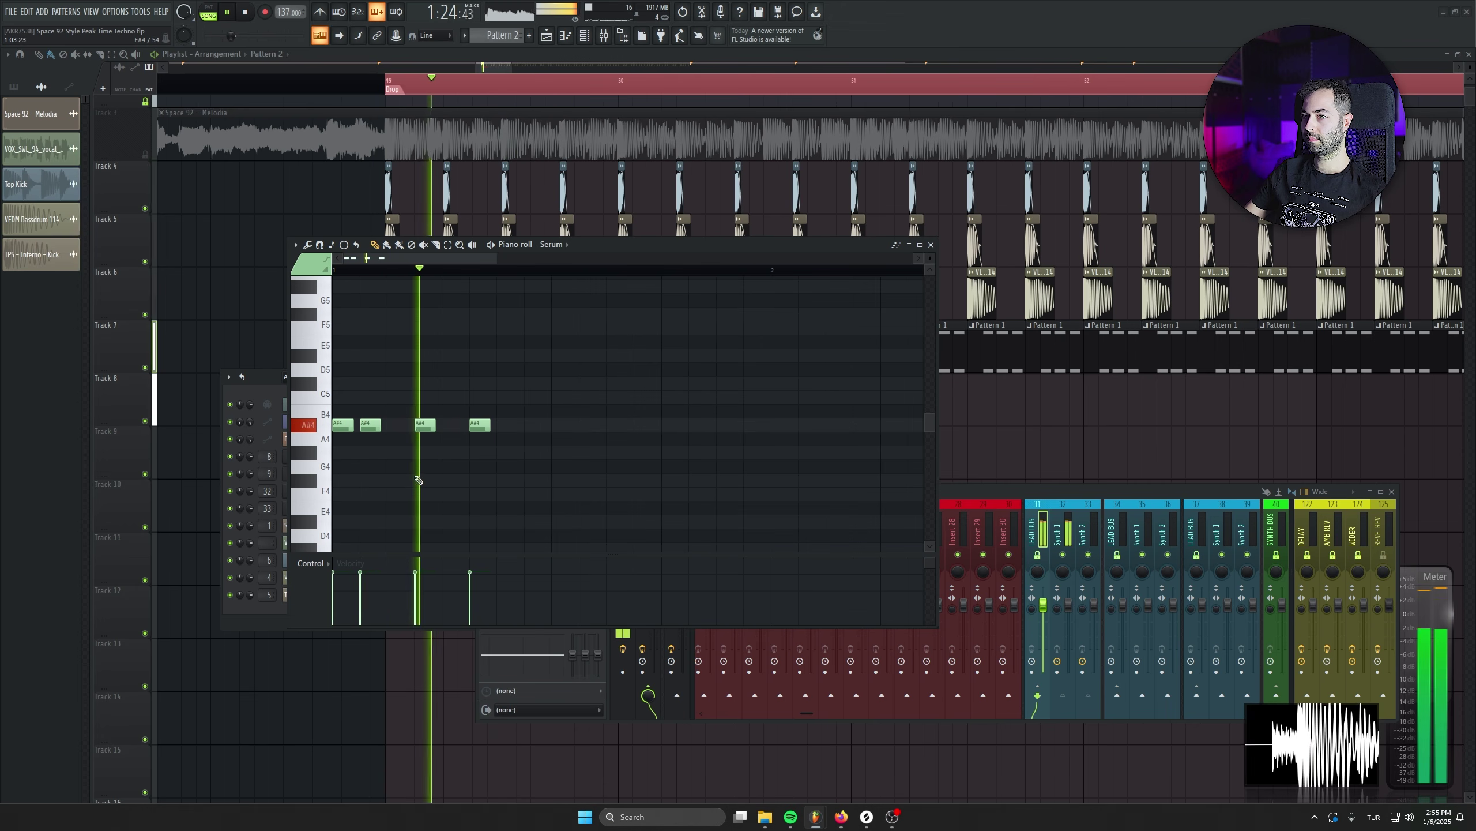
Delete the A#4 note on step 6 and listen to the shorter riff
right_click(481, 425)
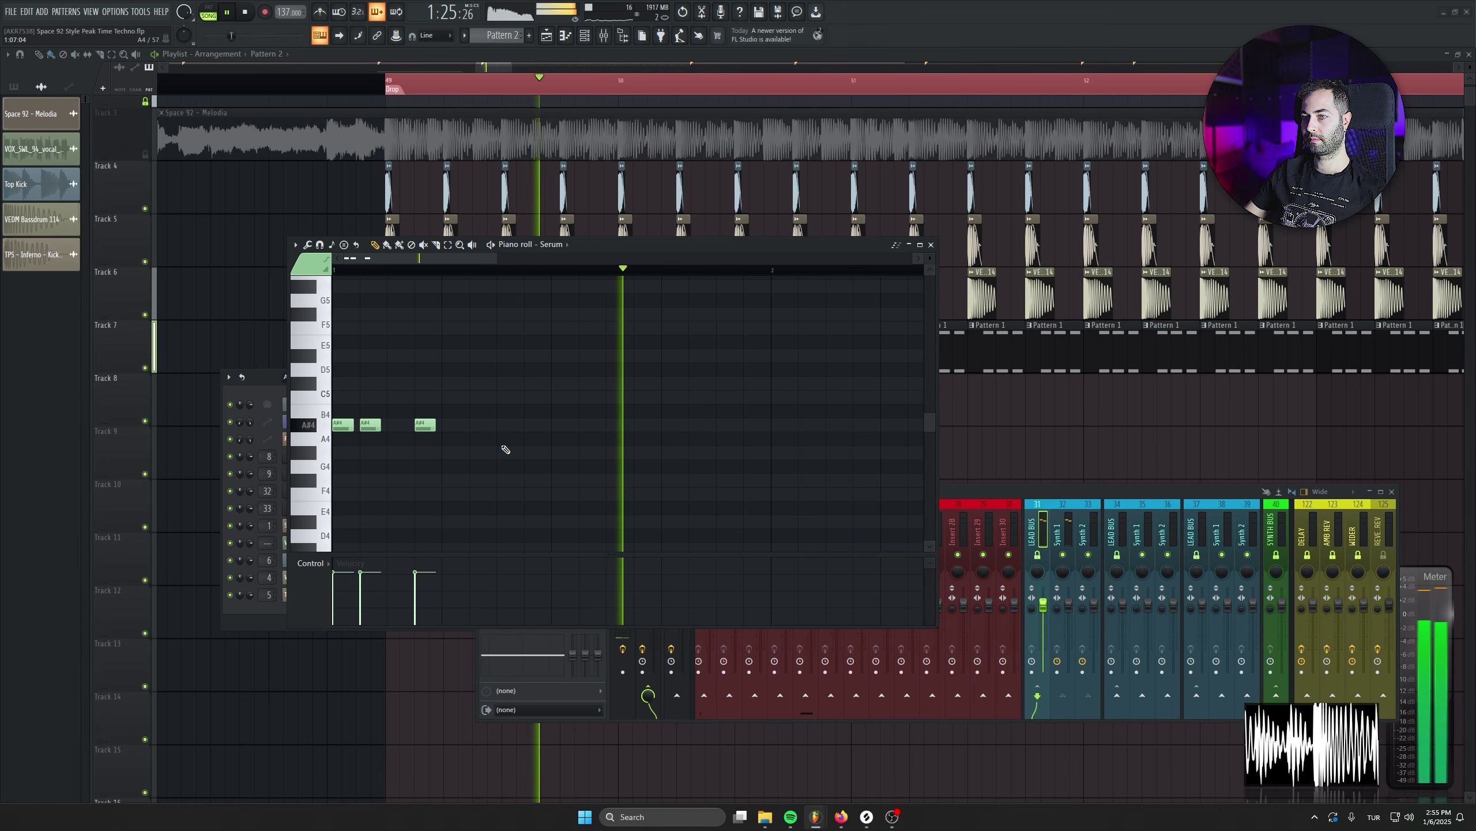
key("space")
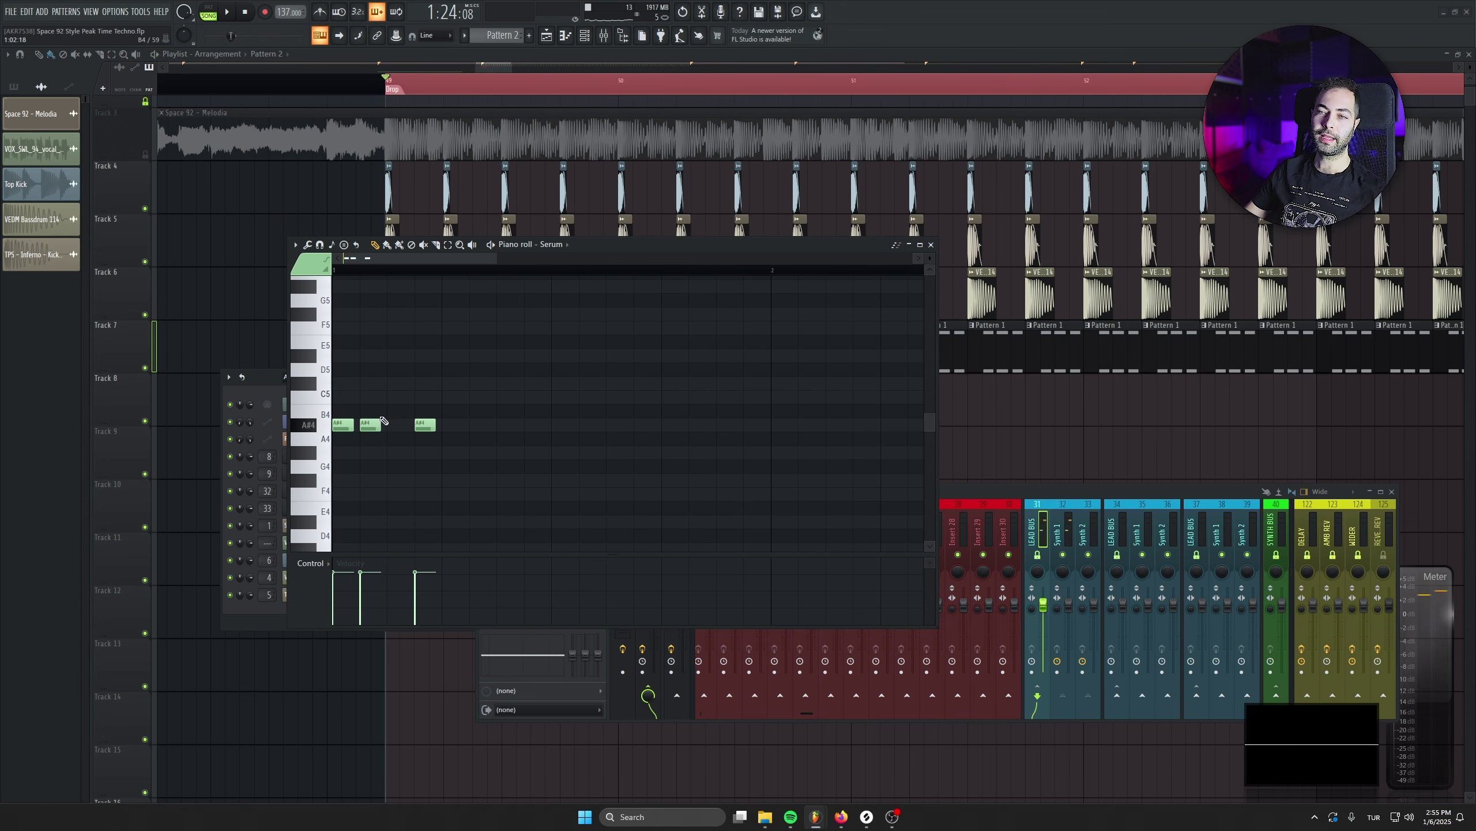
During playback, delete the A#4 note on step 2 and place one on step 6 to compare the rhythm
key("space")
right_click(372, 425)
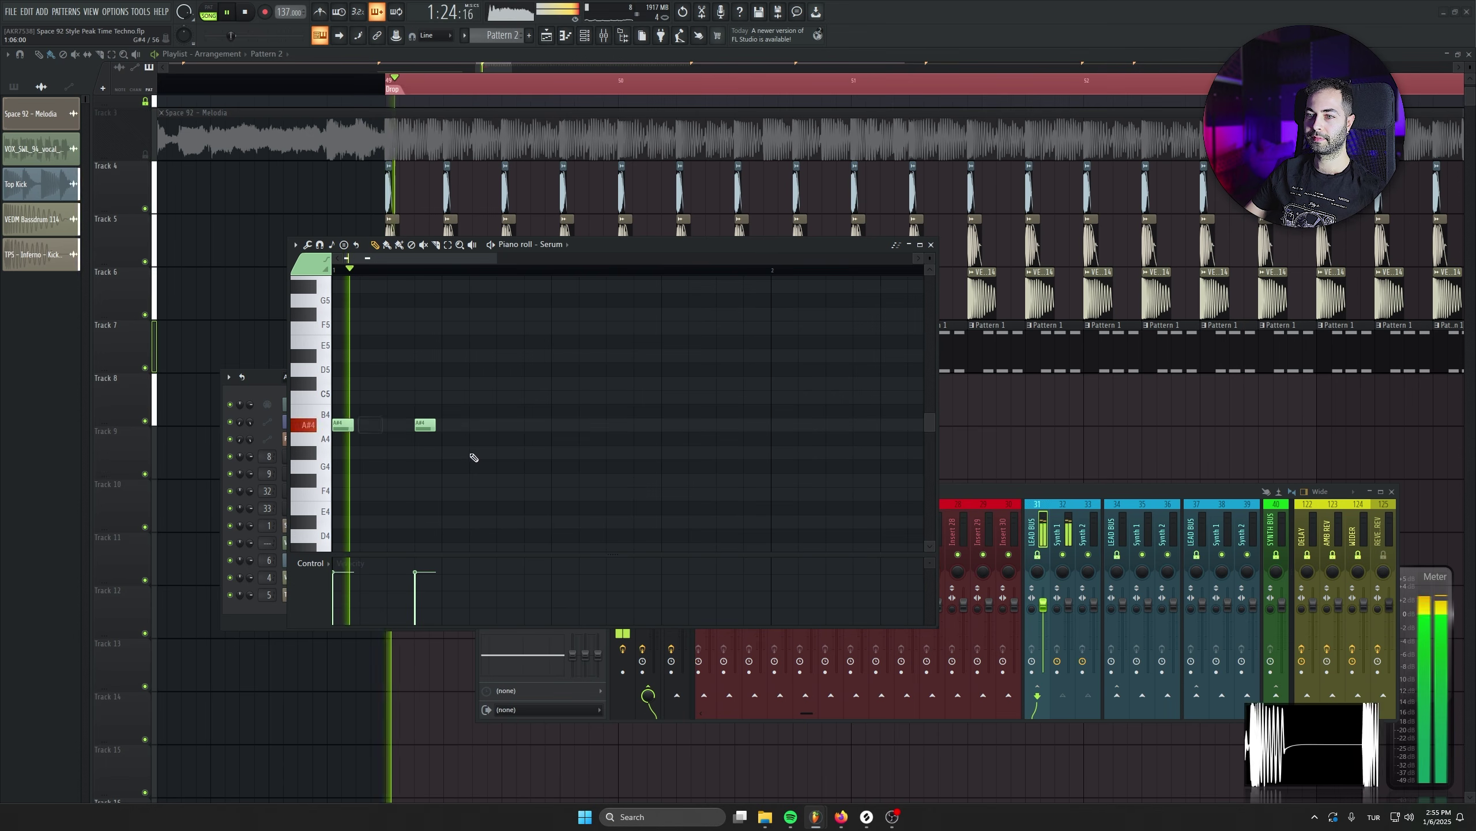
left_click(452, 425)
left_click_drag(452, 425, 486, 426)
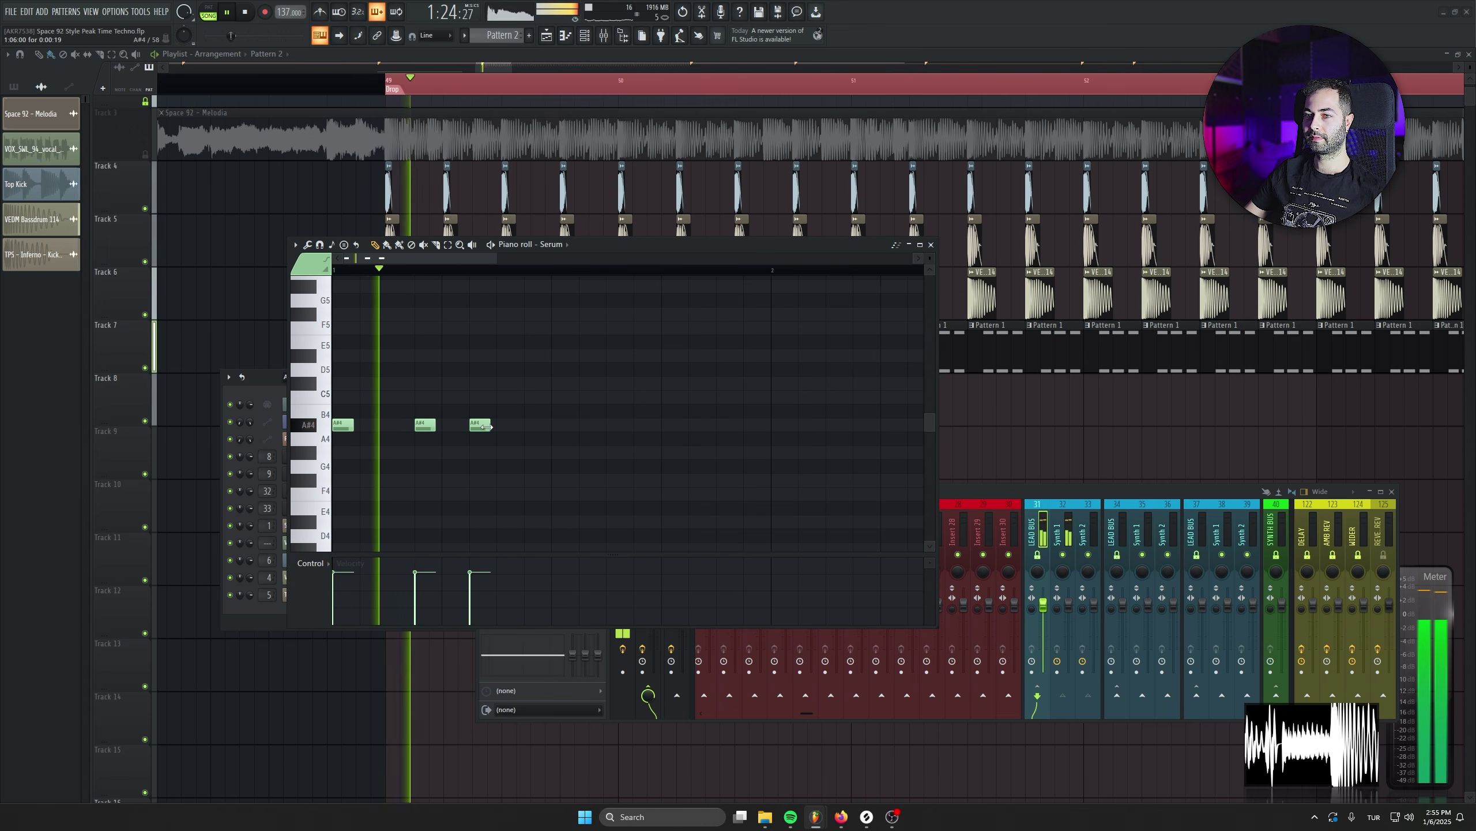
key("space")
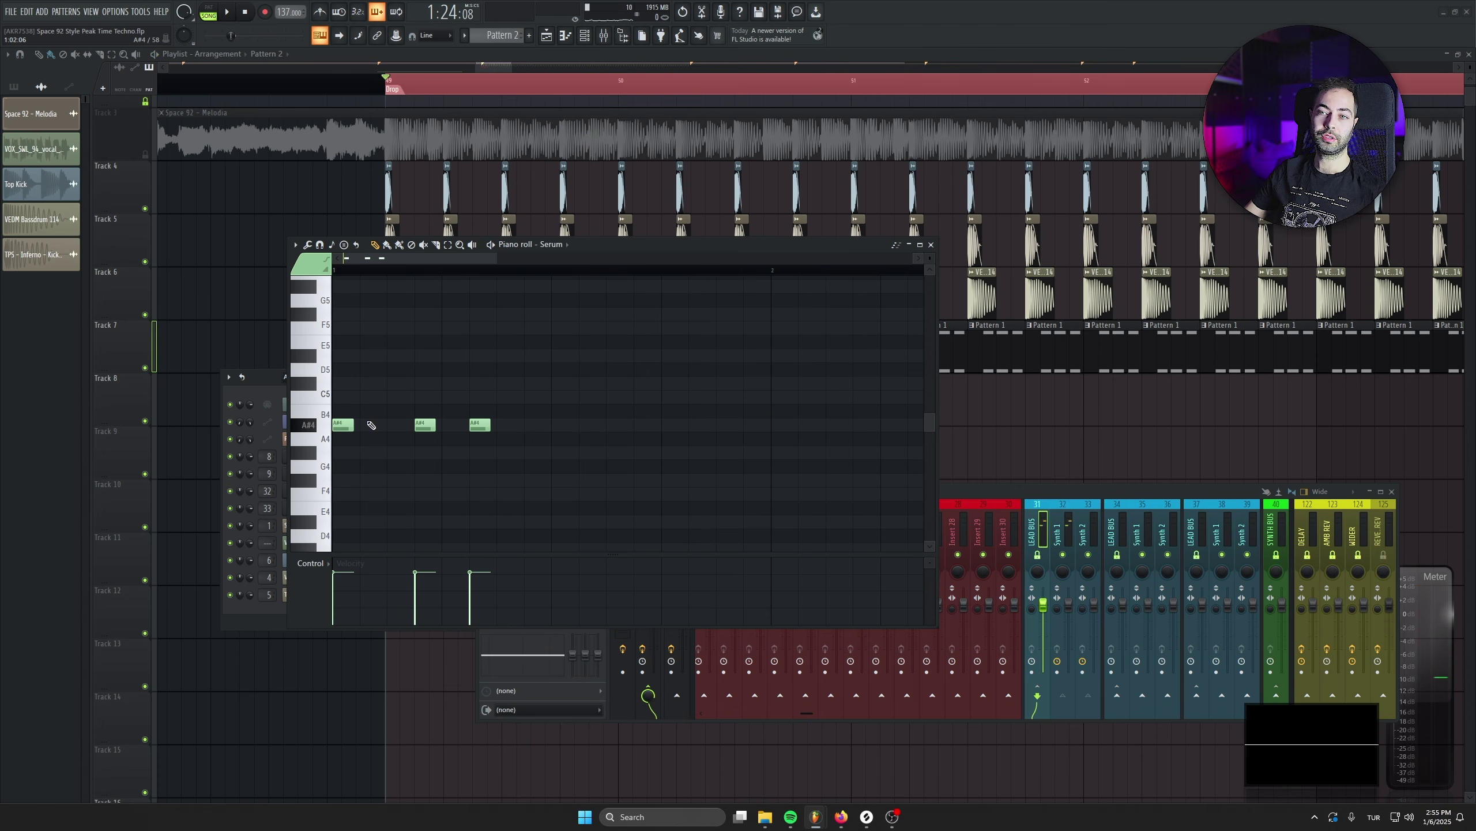
Remove the step 6 note, try the A#4 note on step 2 again and play the loop
right_click(481, 424)
key("space")
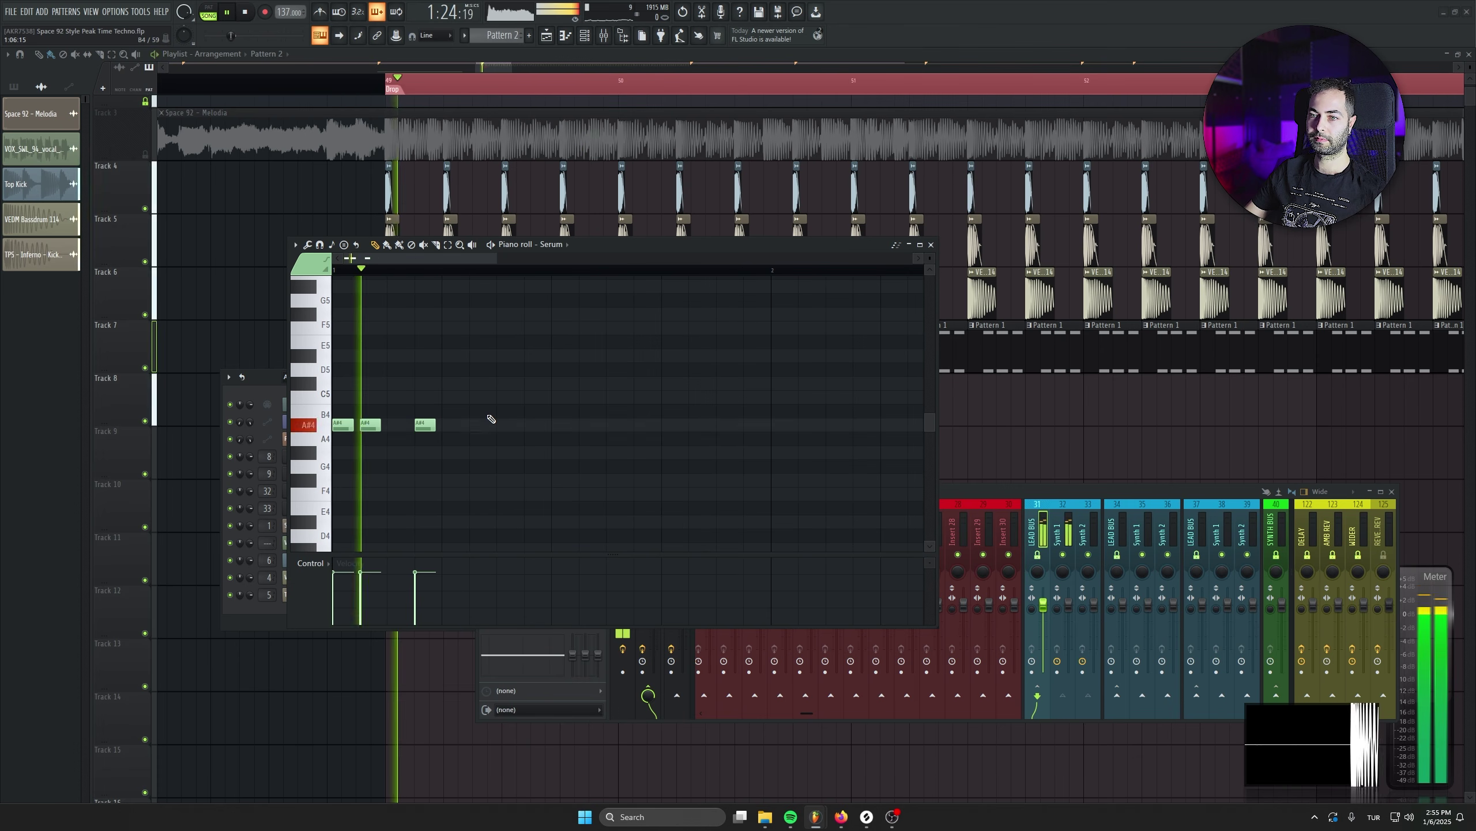
key("space")
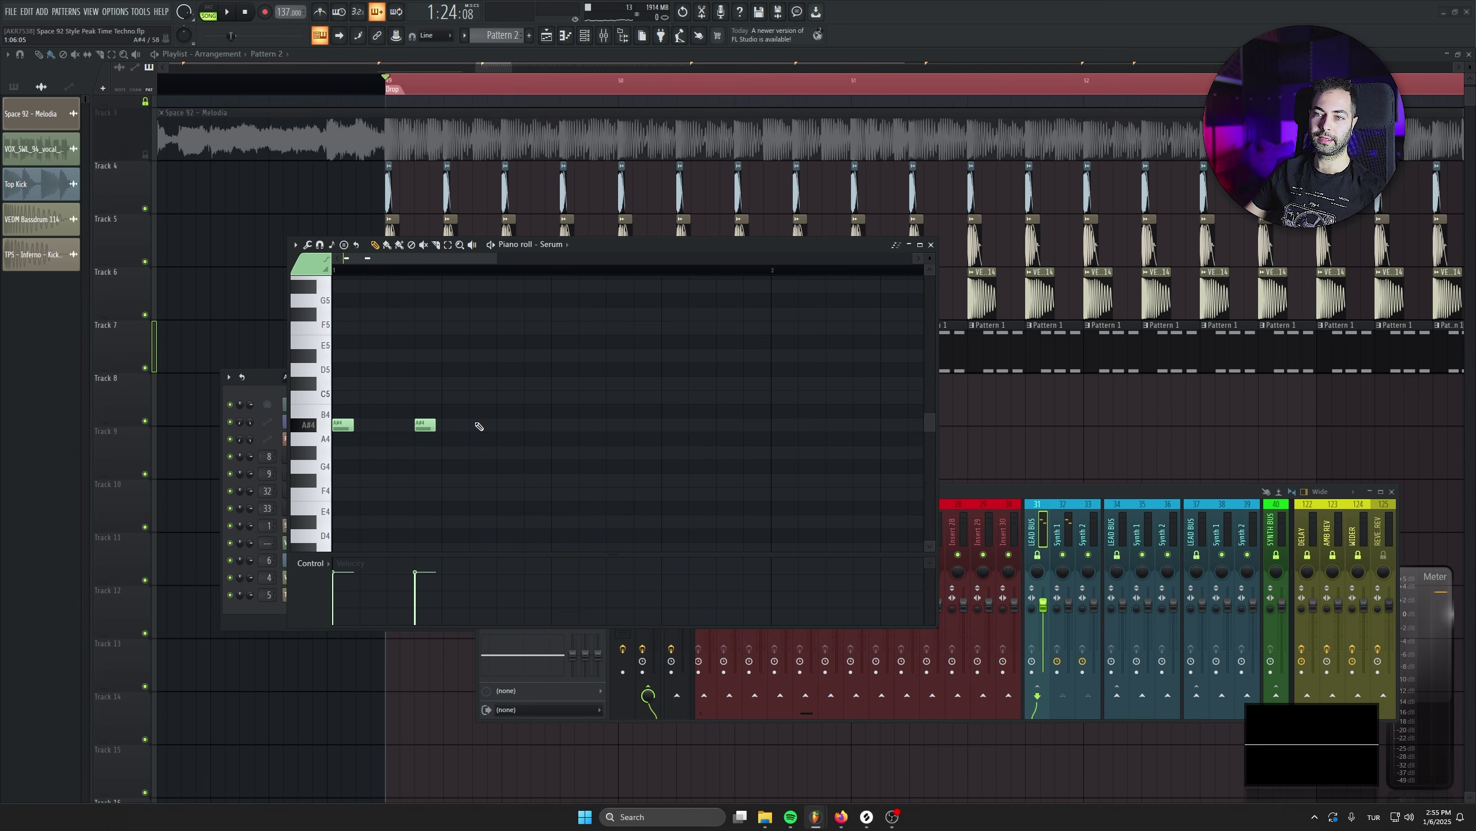
Try the riff's last A#4 note on step 7 instead of step 6 and play the loop
key("space")
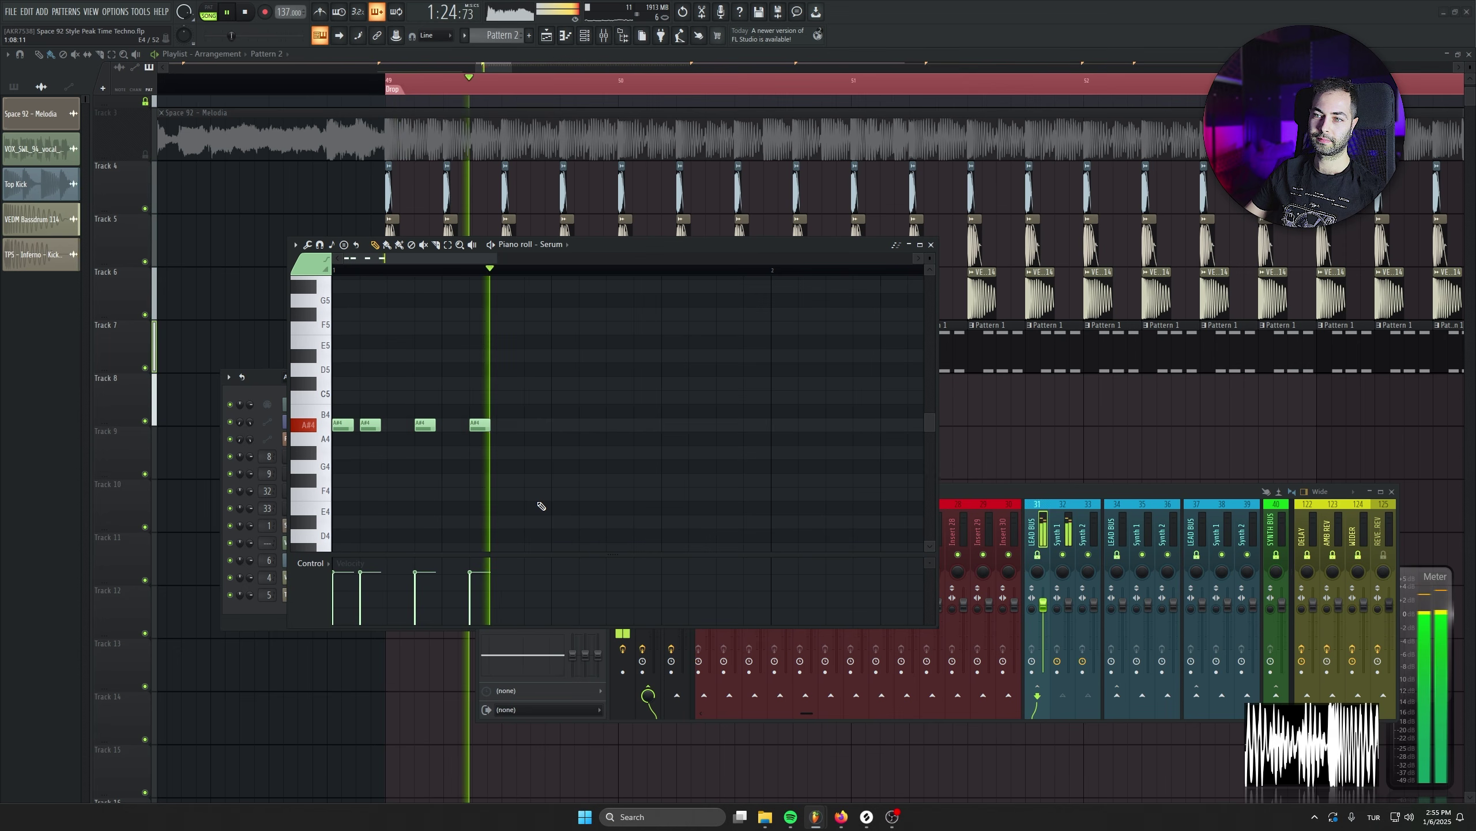
left_click_drag(473, 425, 500, 427)
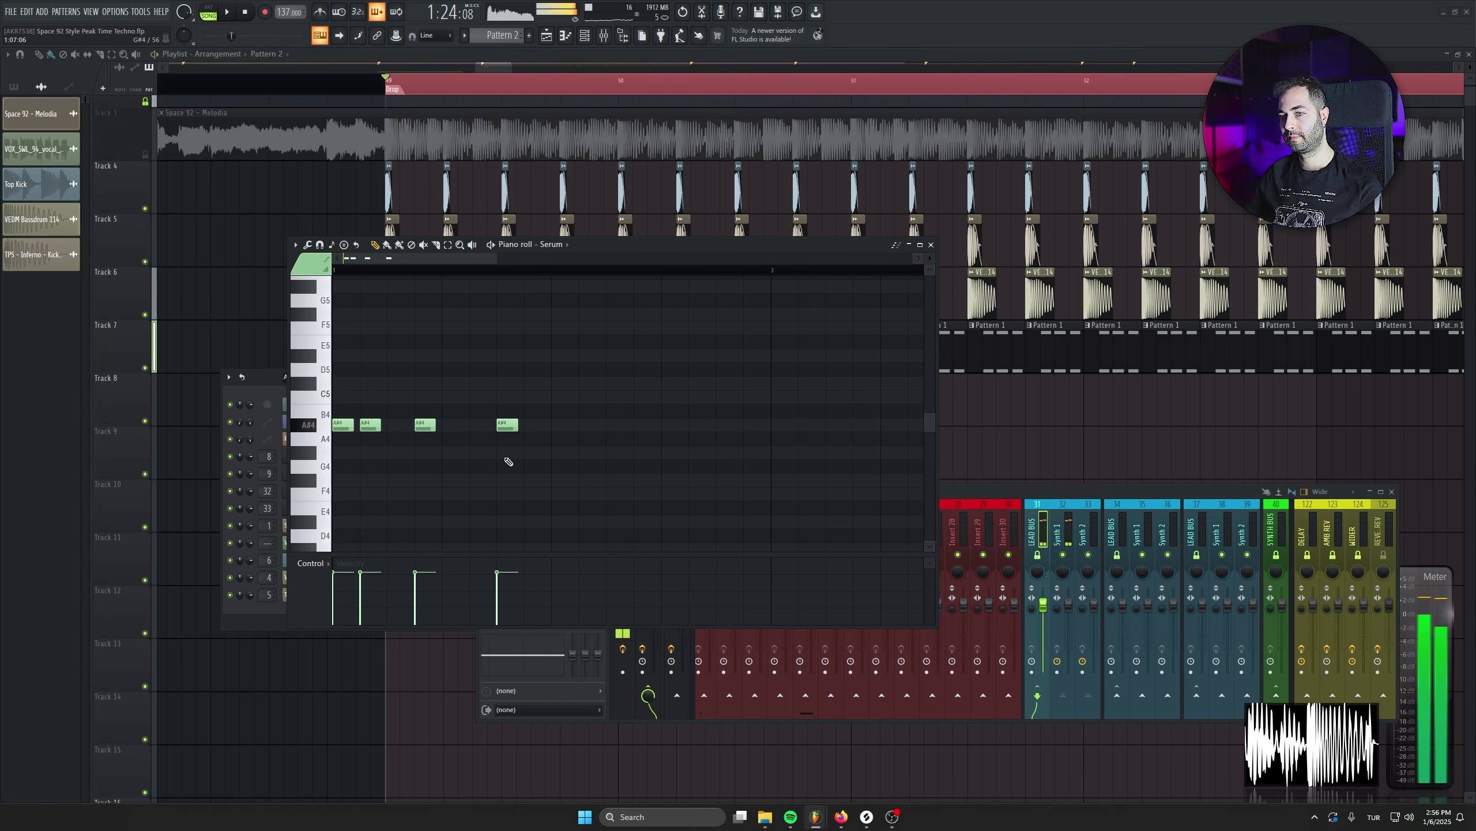
key("space")
key("space")
key("space")
Delete the A#4 note on step 2, place the last note on step 6 again and play the riff
right_click(369, 426)
key("space")
key("space")
left_click(522, 439)
right_click(531, 439)
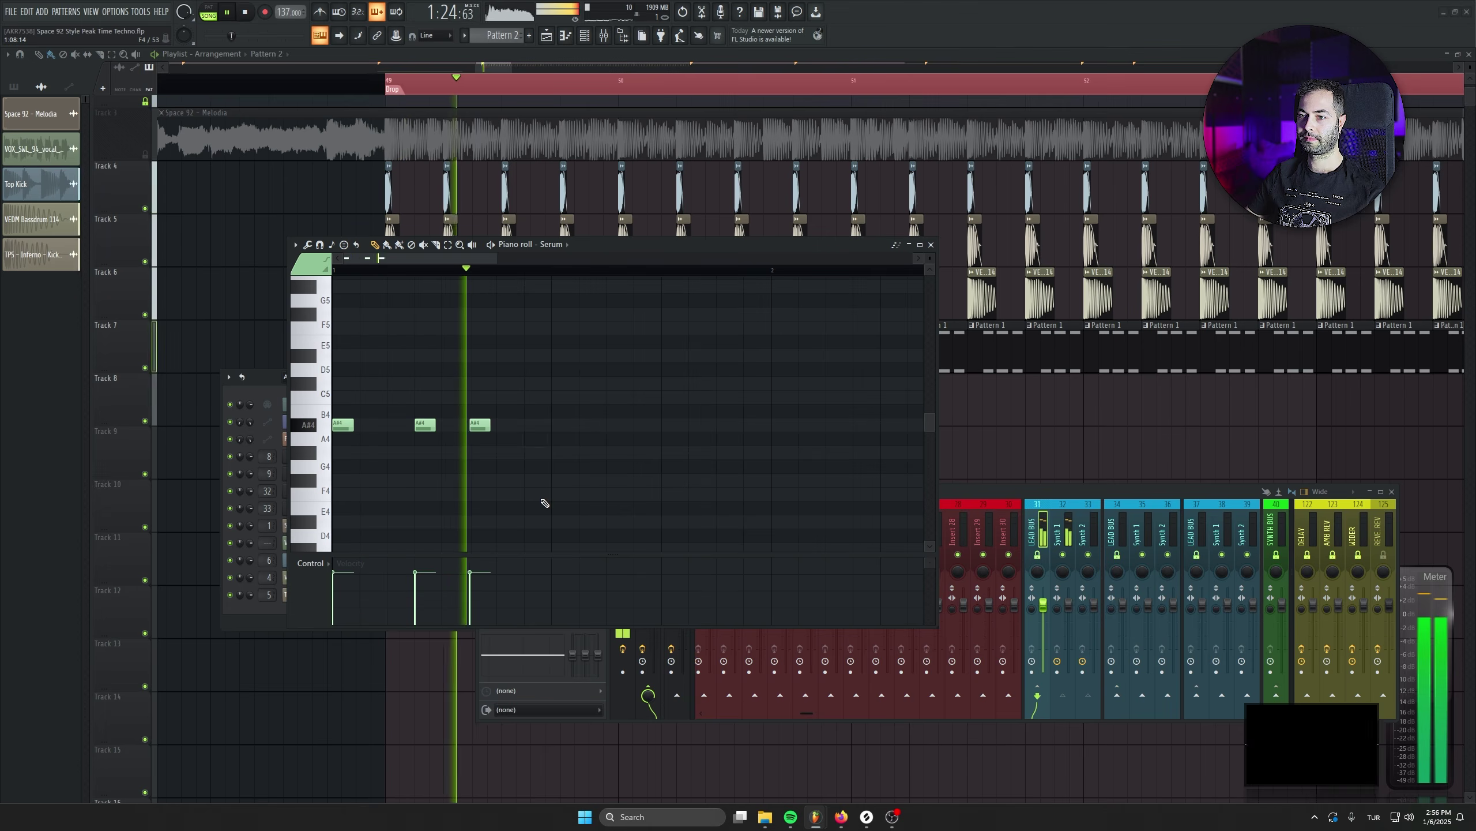
key("space")
key("space")
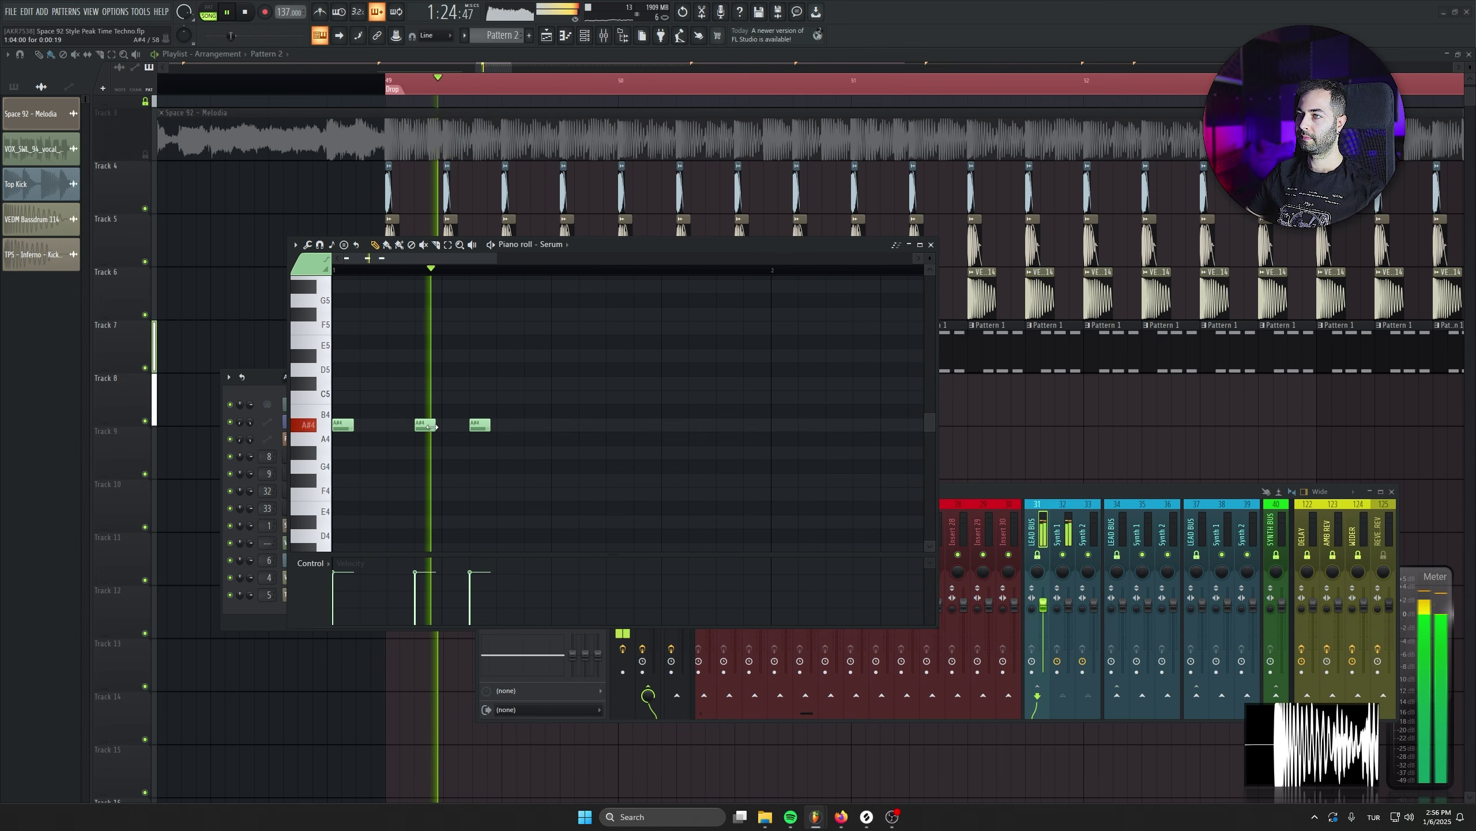
key("space")
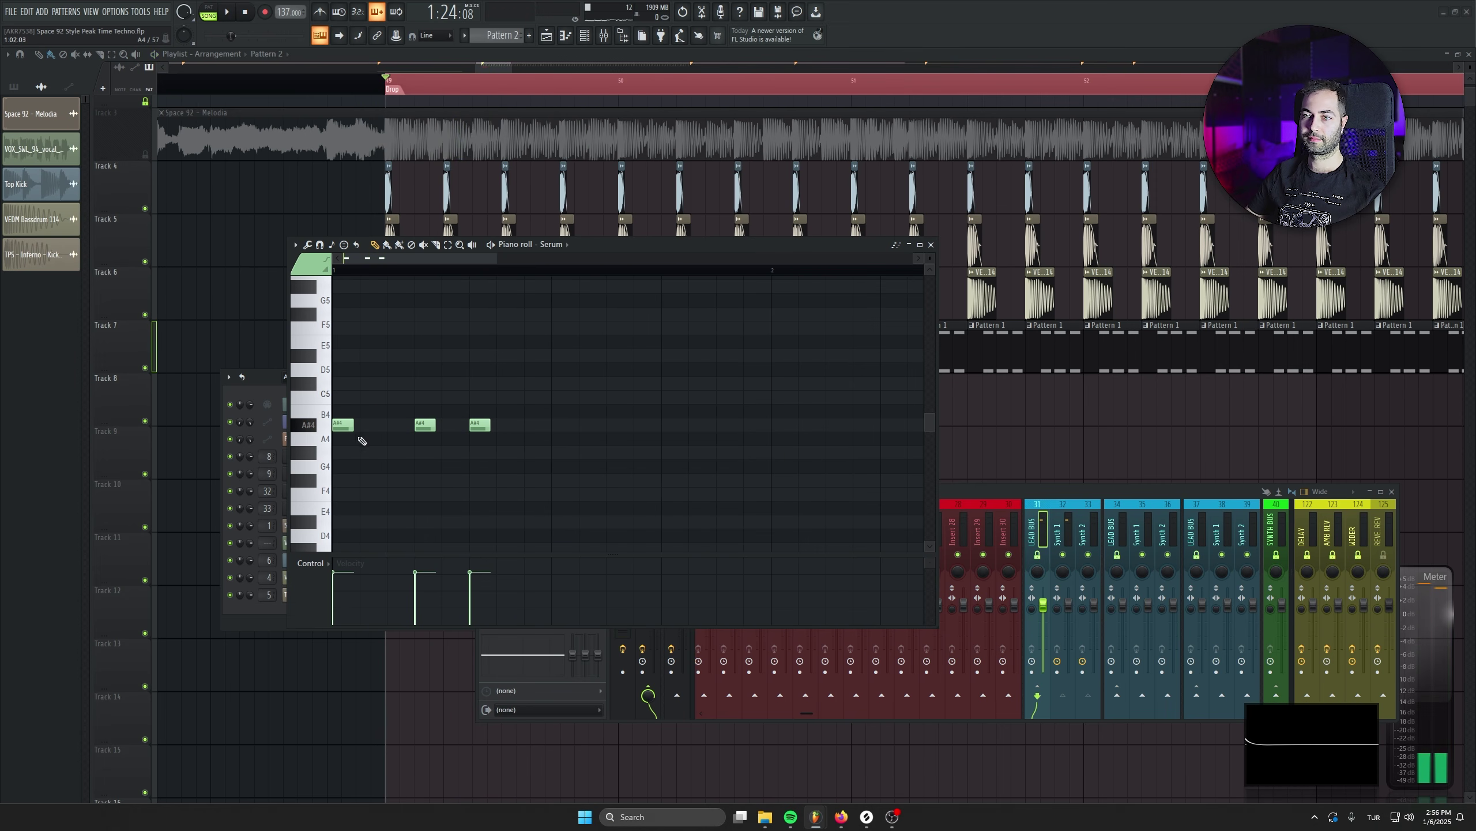
Copy the Serum riff into the Serum #2 channel and play both layers together
key("F7")
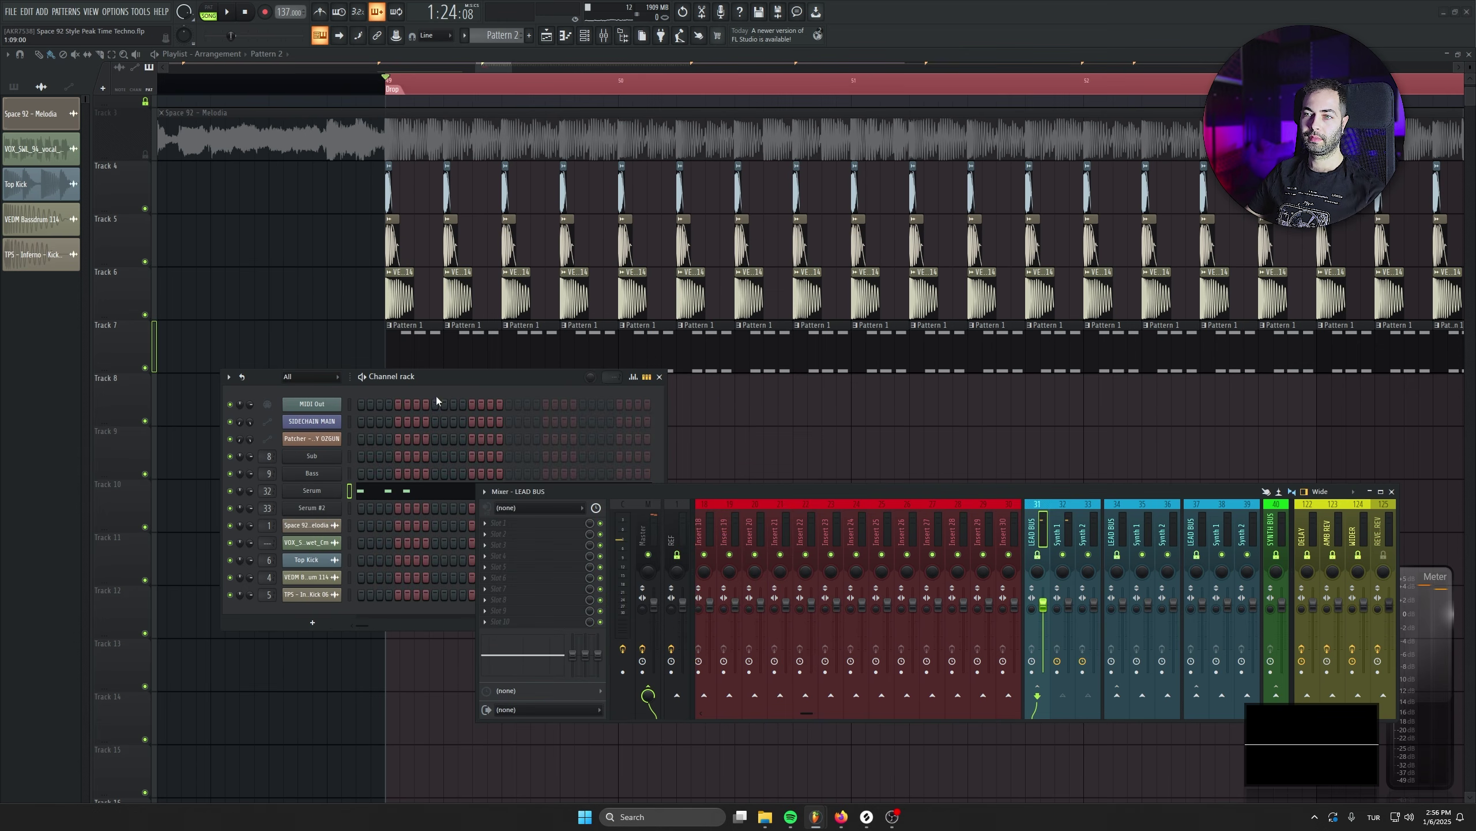
left_click(349, 506)
key("space")
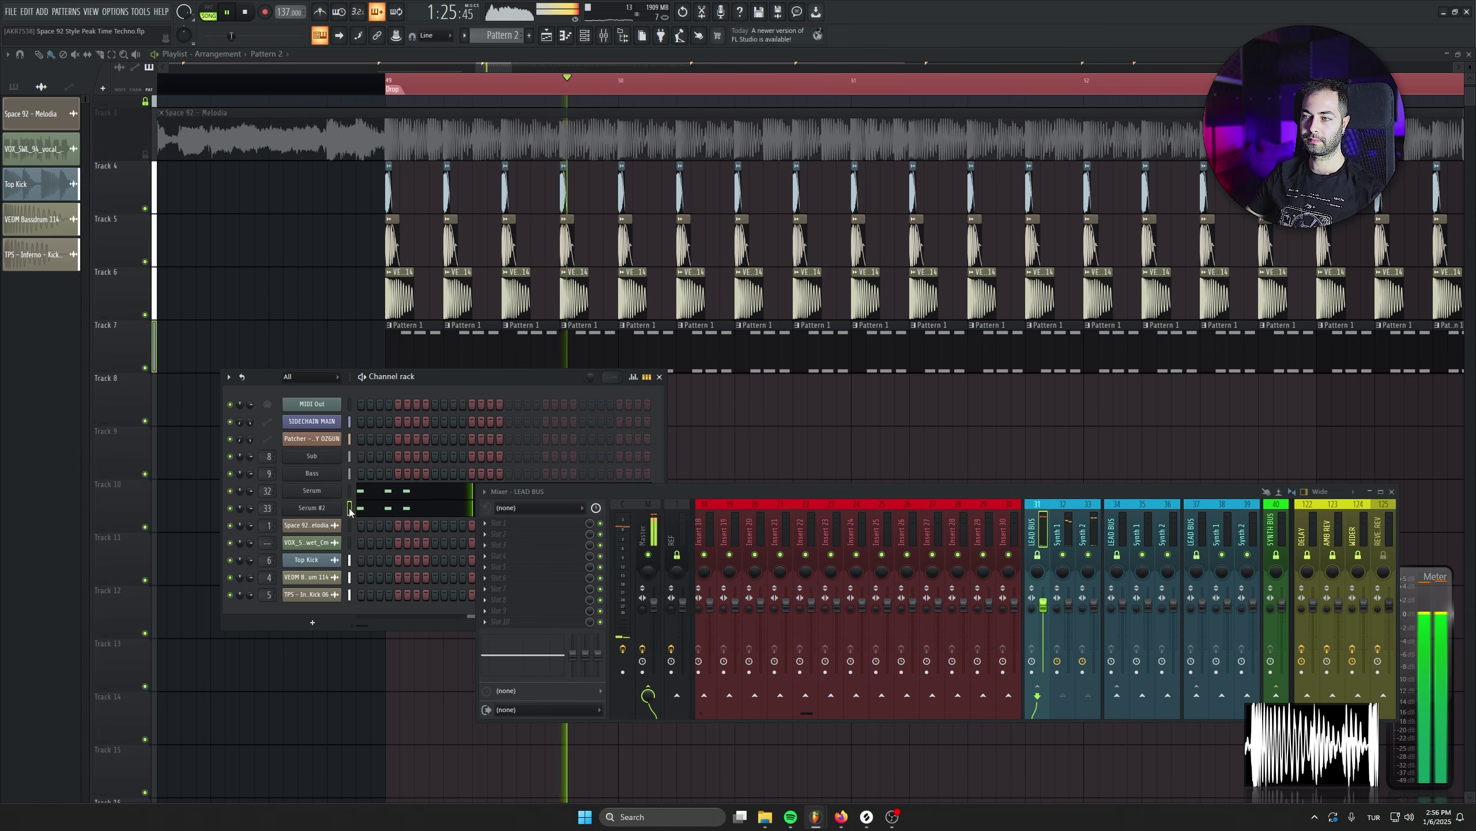
key("space")
key("space")
key("space")
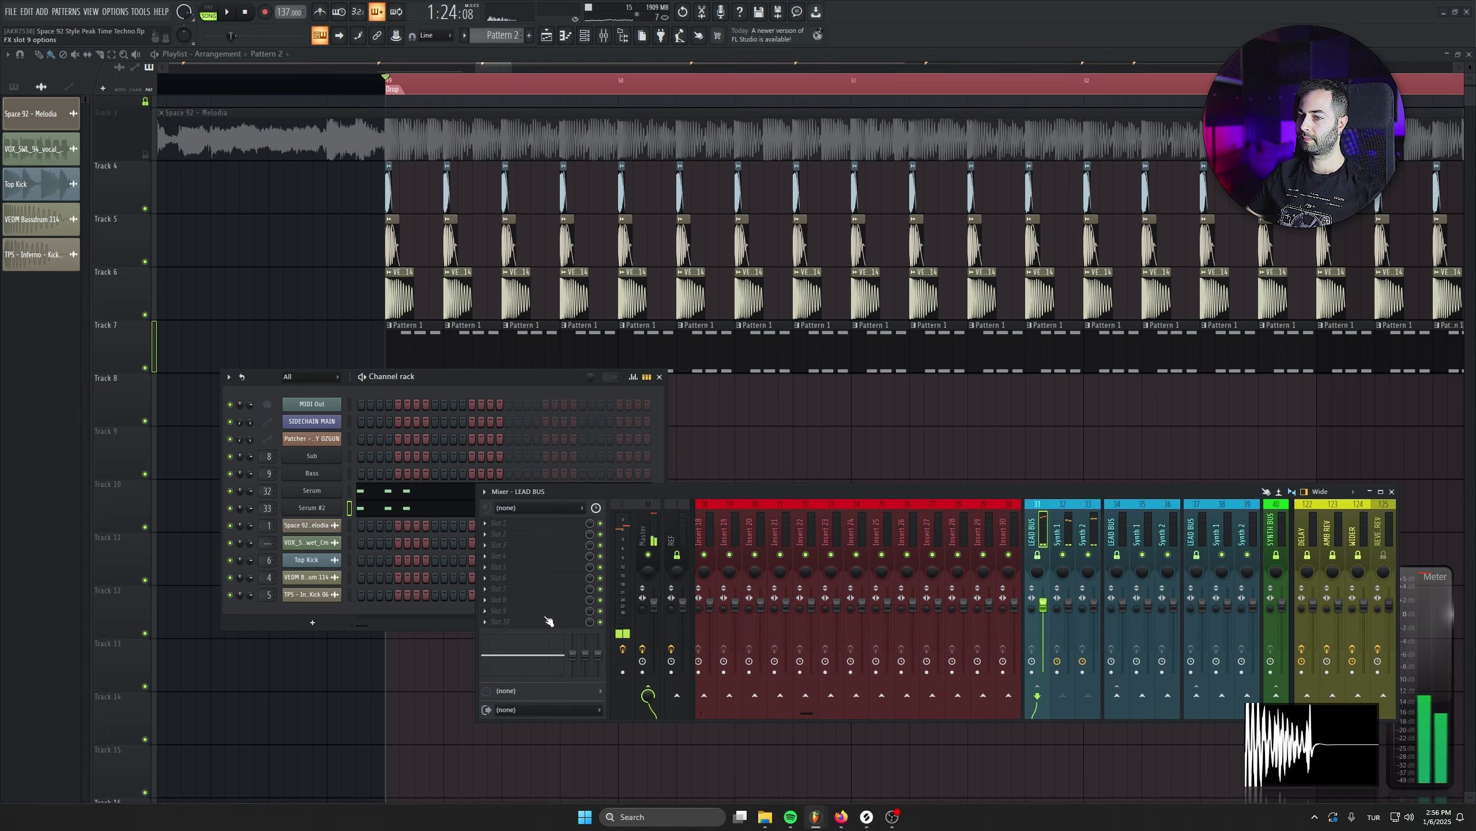
Insert Kickstart 2 in the last effect slot of the LEAD BUS and play the loop
left_click(506, 621)
left_click(643, 623)
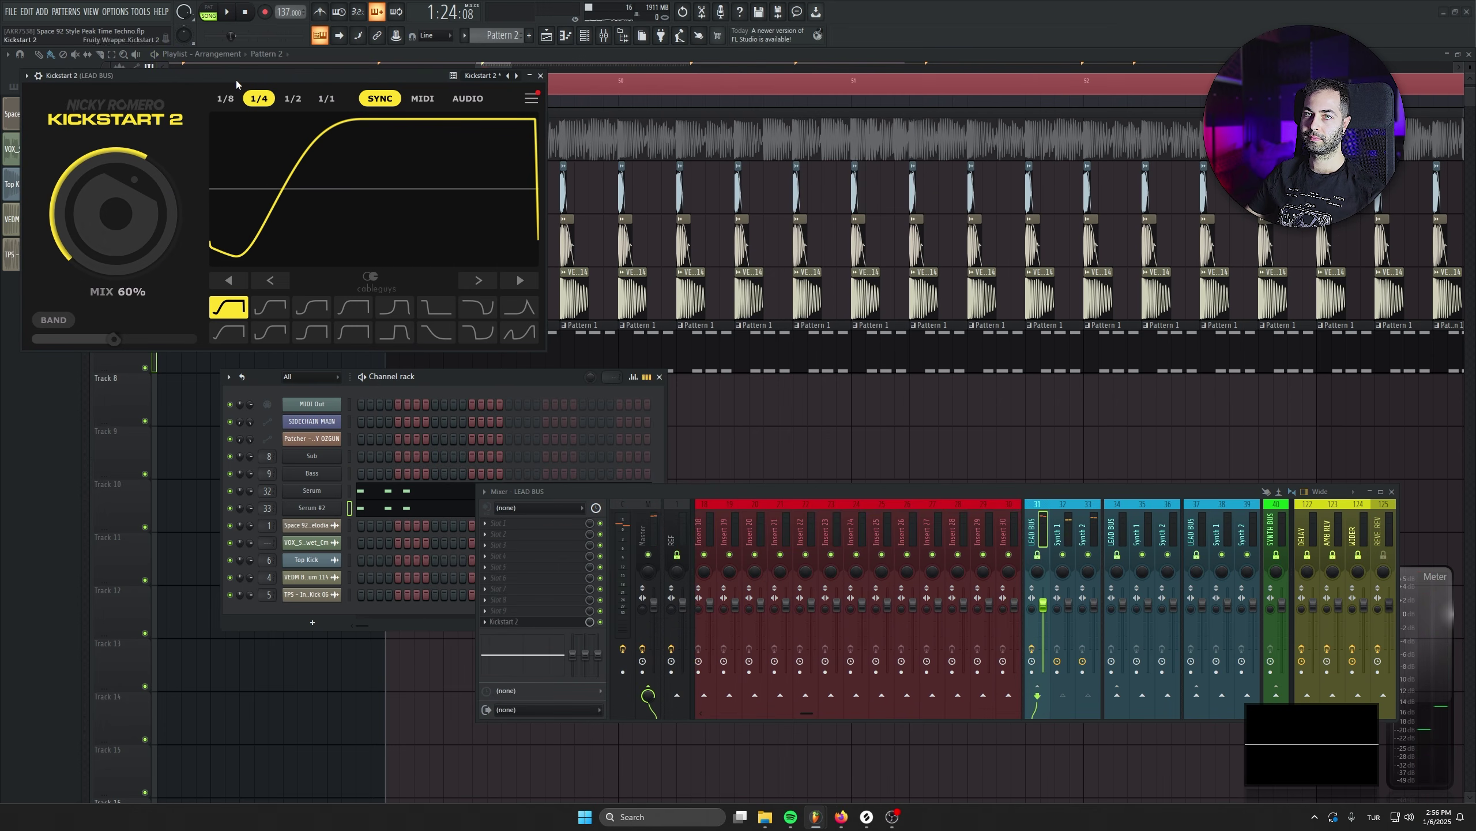
key("space")
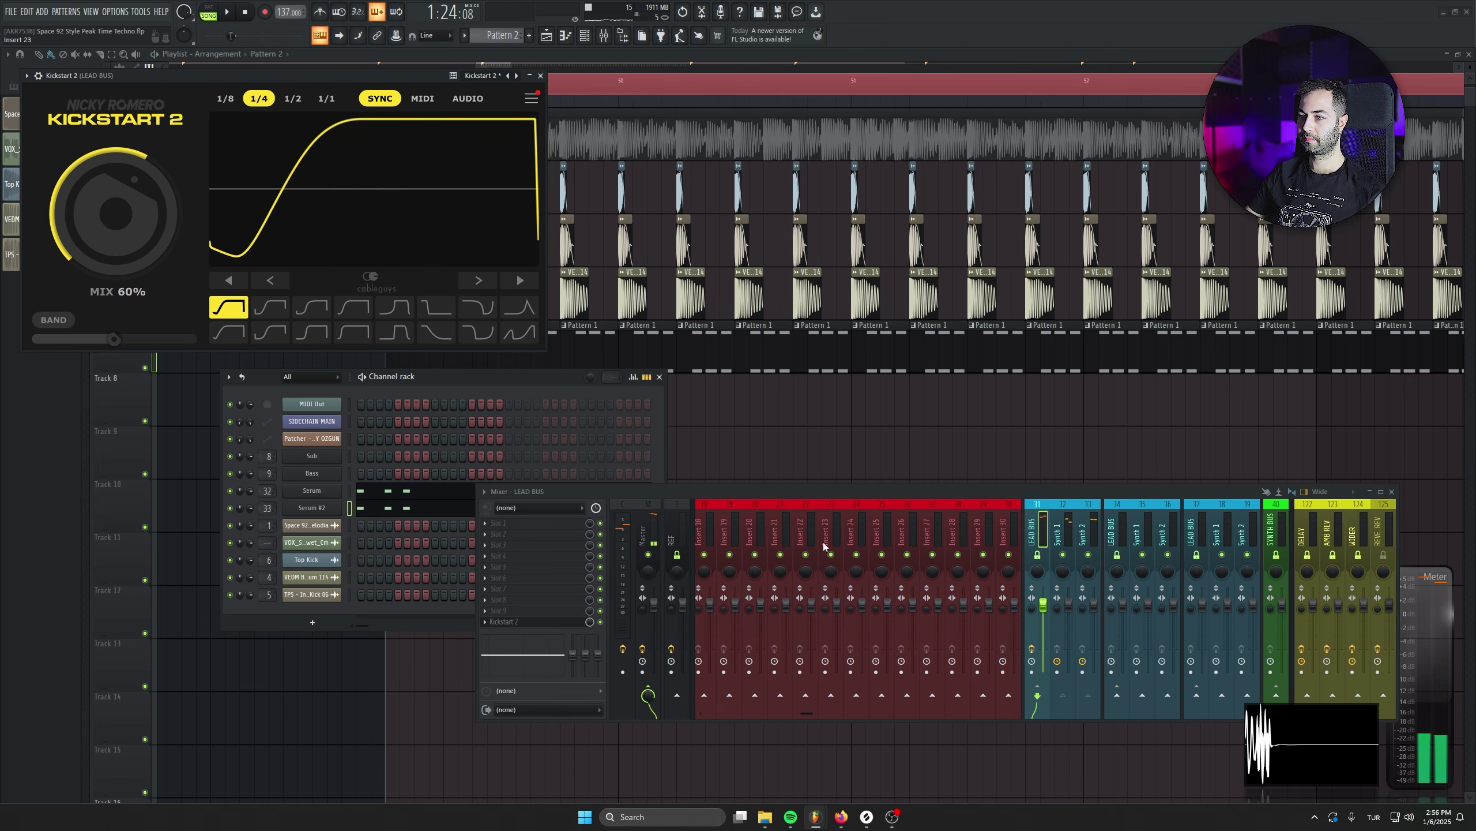
Insert FabFilter Pro-Q 3 on Synth 1 and add a 36 dB/oct low cut at about 204 Hz
left_click(525, 523)
left_click(728, 321)
key("space")
left_click(73, 259)
left_click_drag(125, 445, 128, 399)
scroll(316, 256, "up", 3)
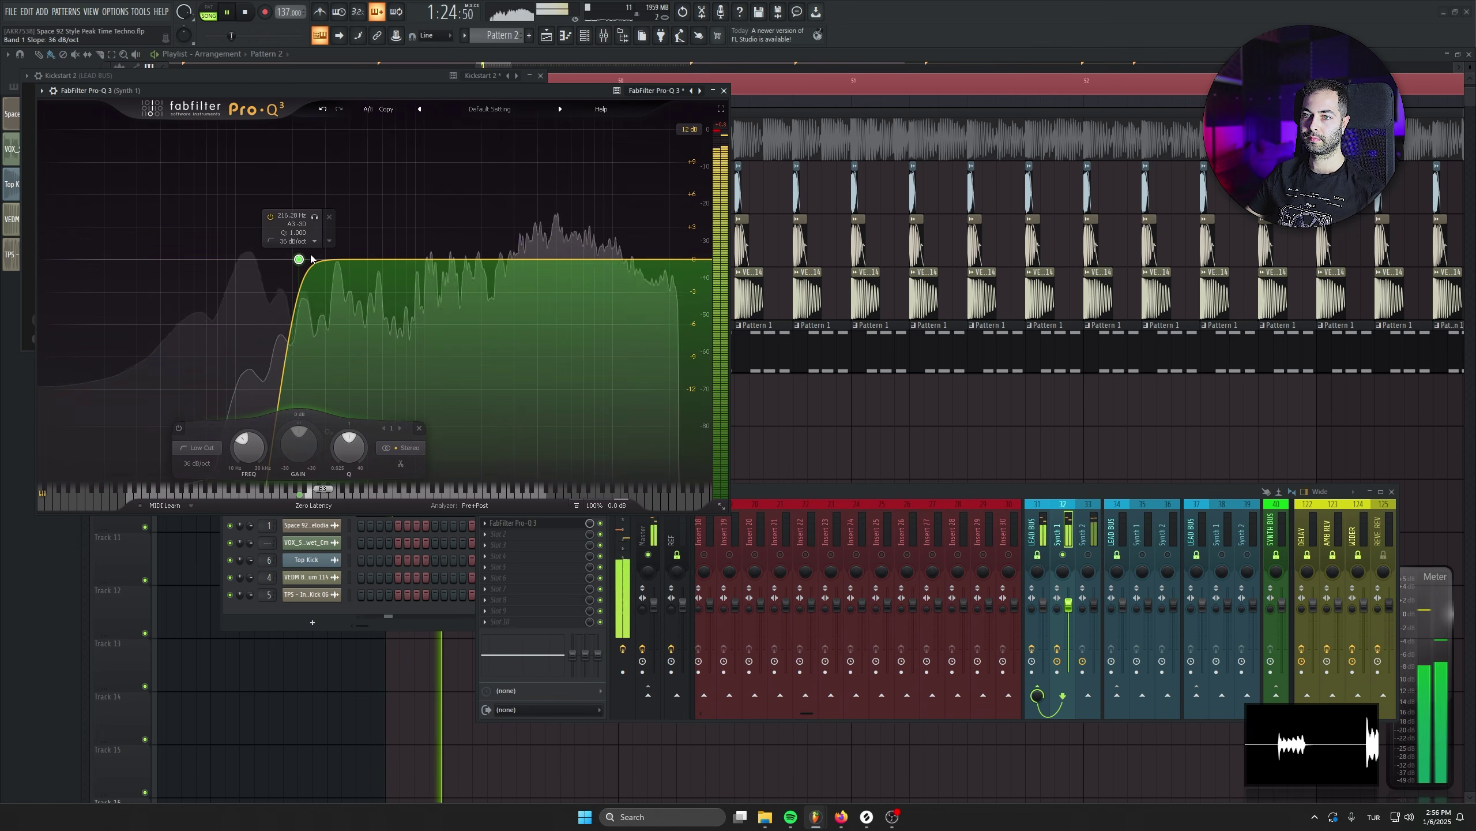
left_click_drag(244, 461, 244, 464)
scroll(244, 463, "up", 1)
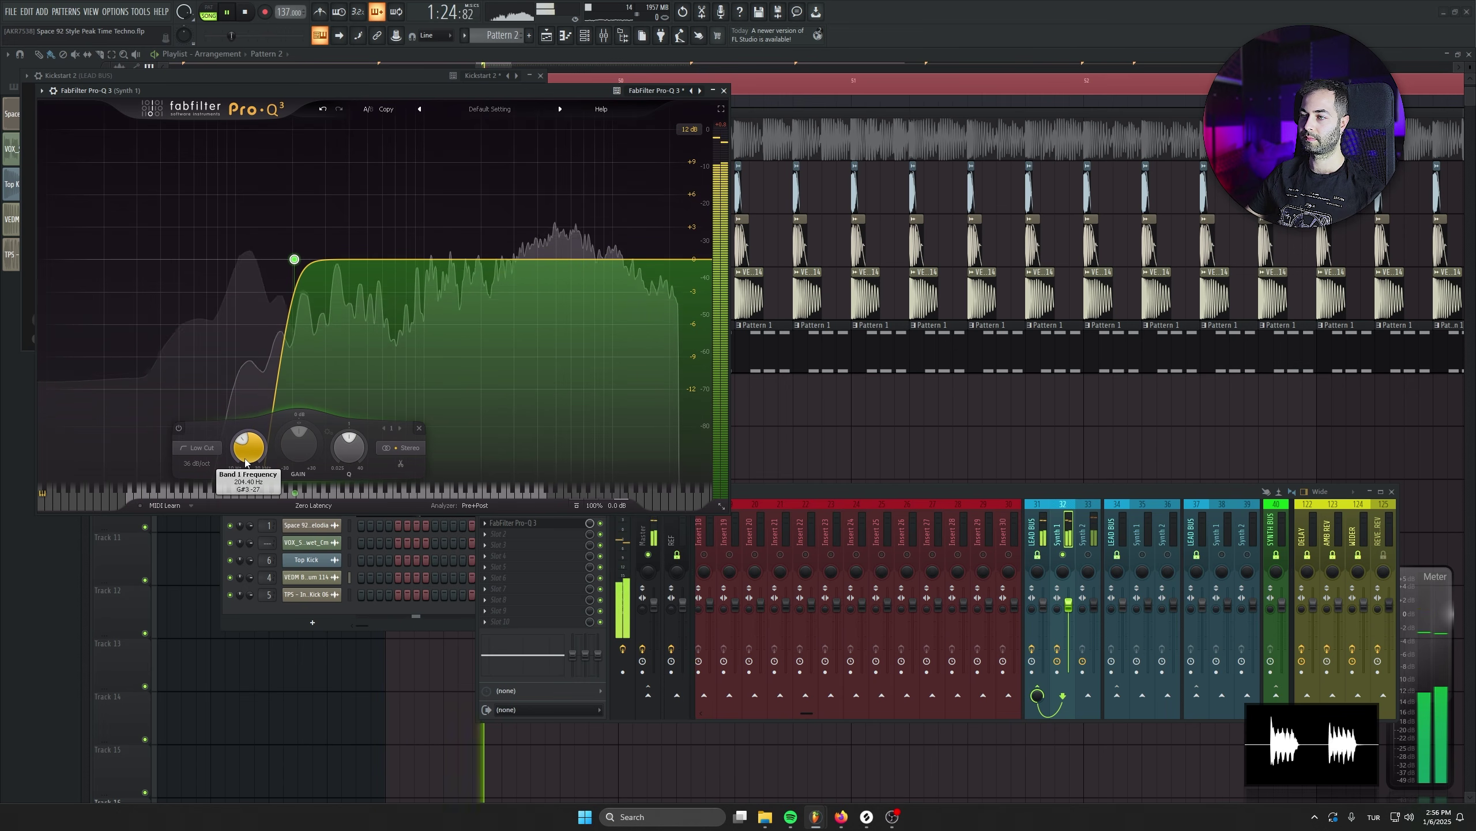
key("space")
Copy the Pro-Q 3 to Synth 2, set its low cut to about 133 Hz and close both equalizers
left_click(485, 524)
left_click_drag(509, 584, 990, 609)
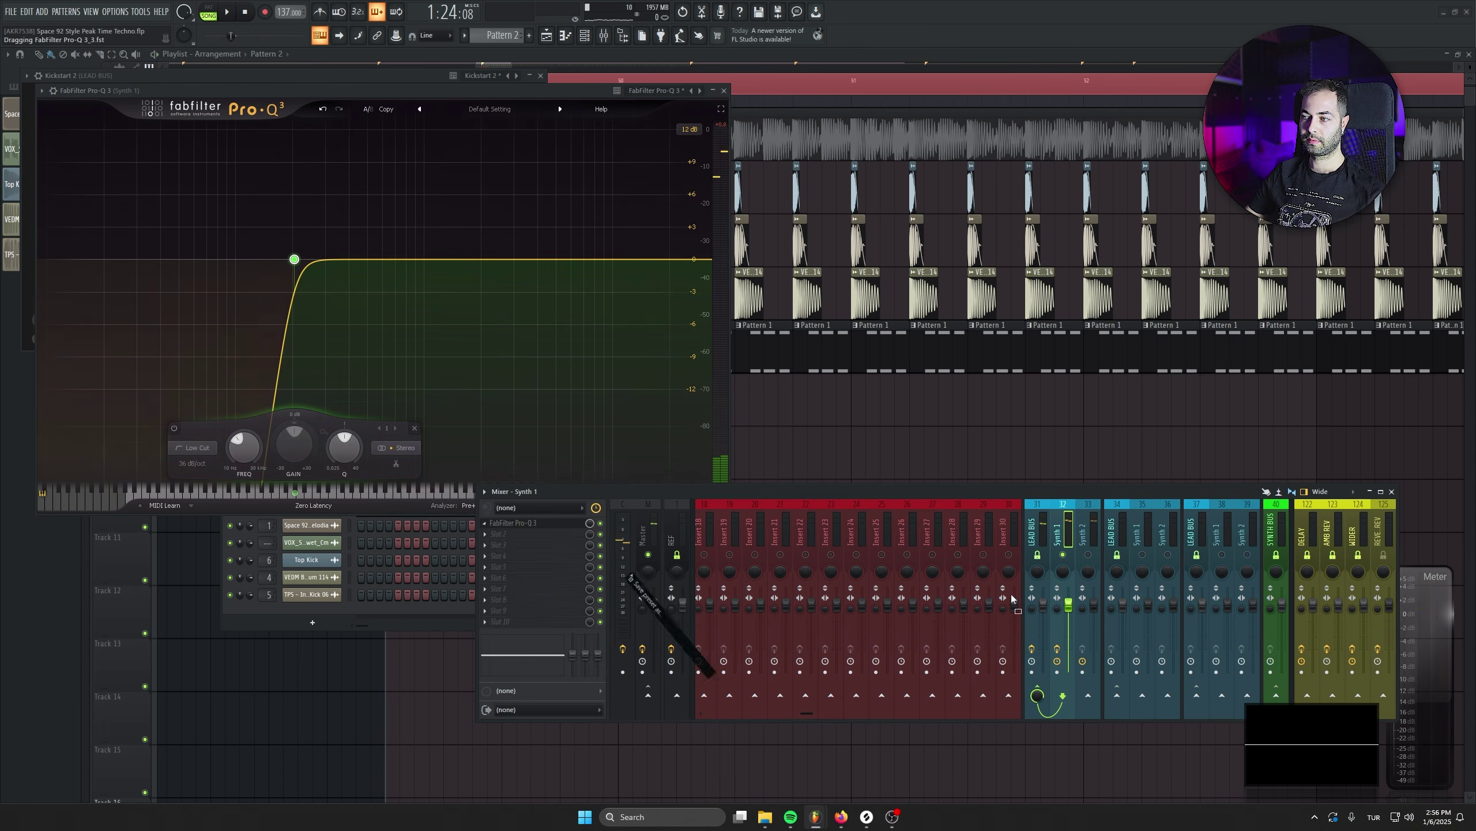
left_click_drag(1090, 569, 1089, 562)
key("space")
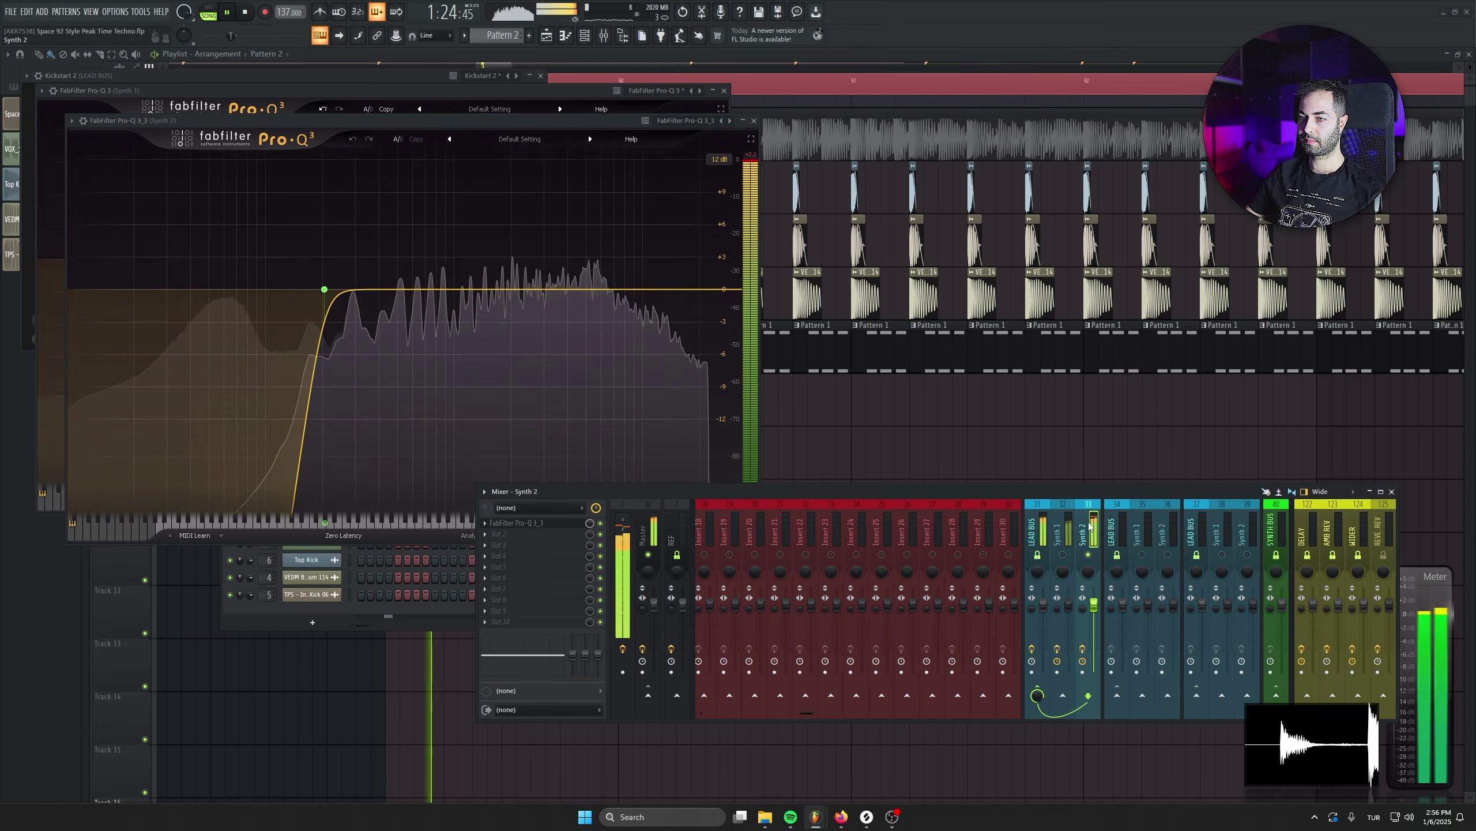
left_click_drag(326, 294, 292, 290)
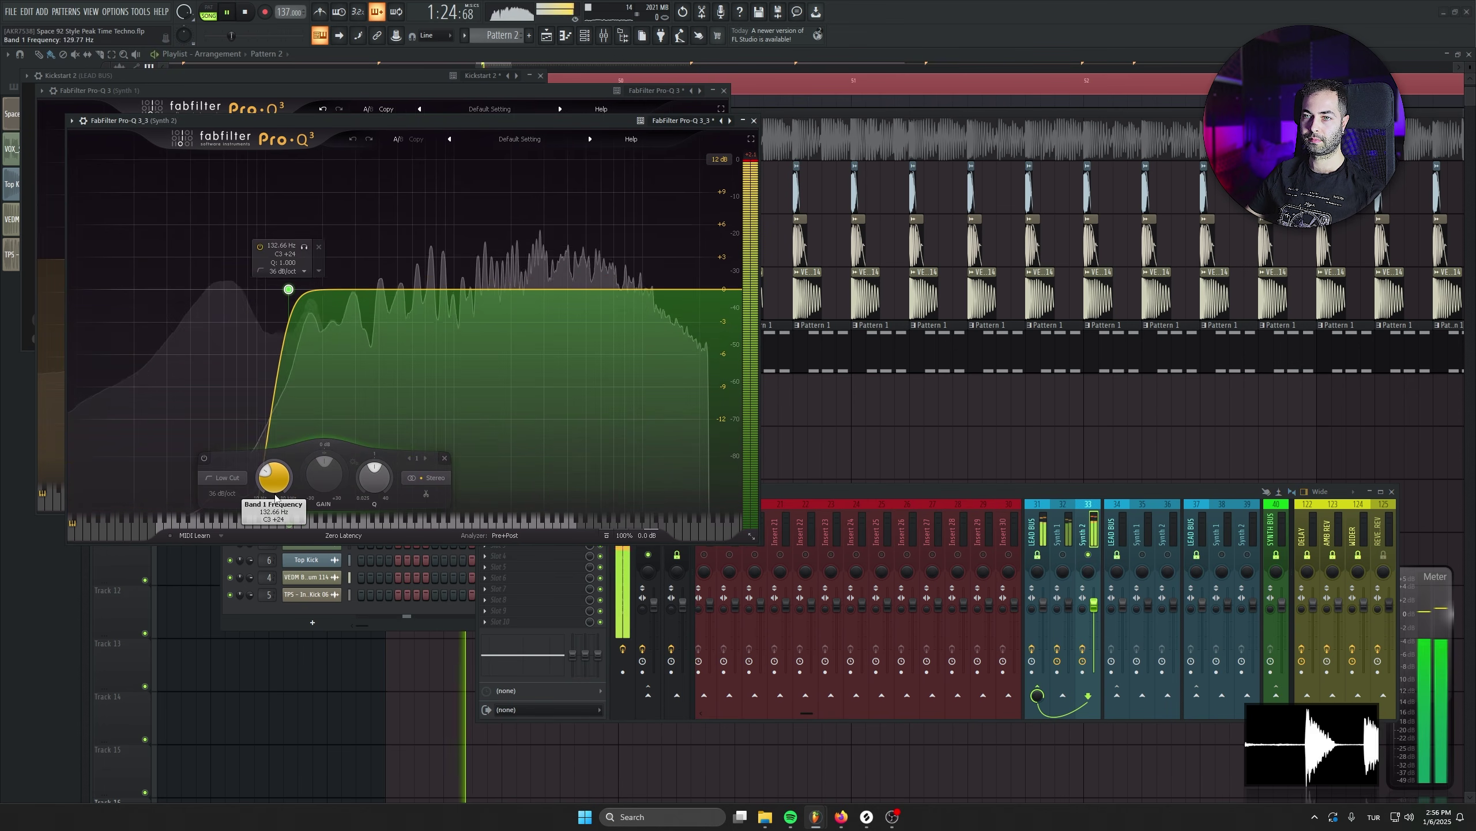
key("space")
left_click(753, 121)
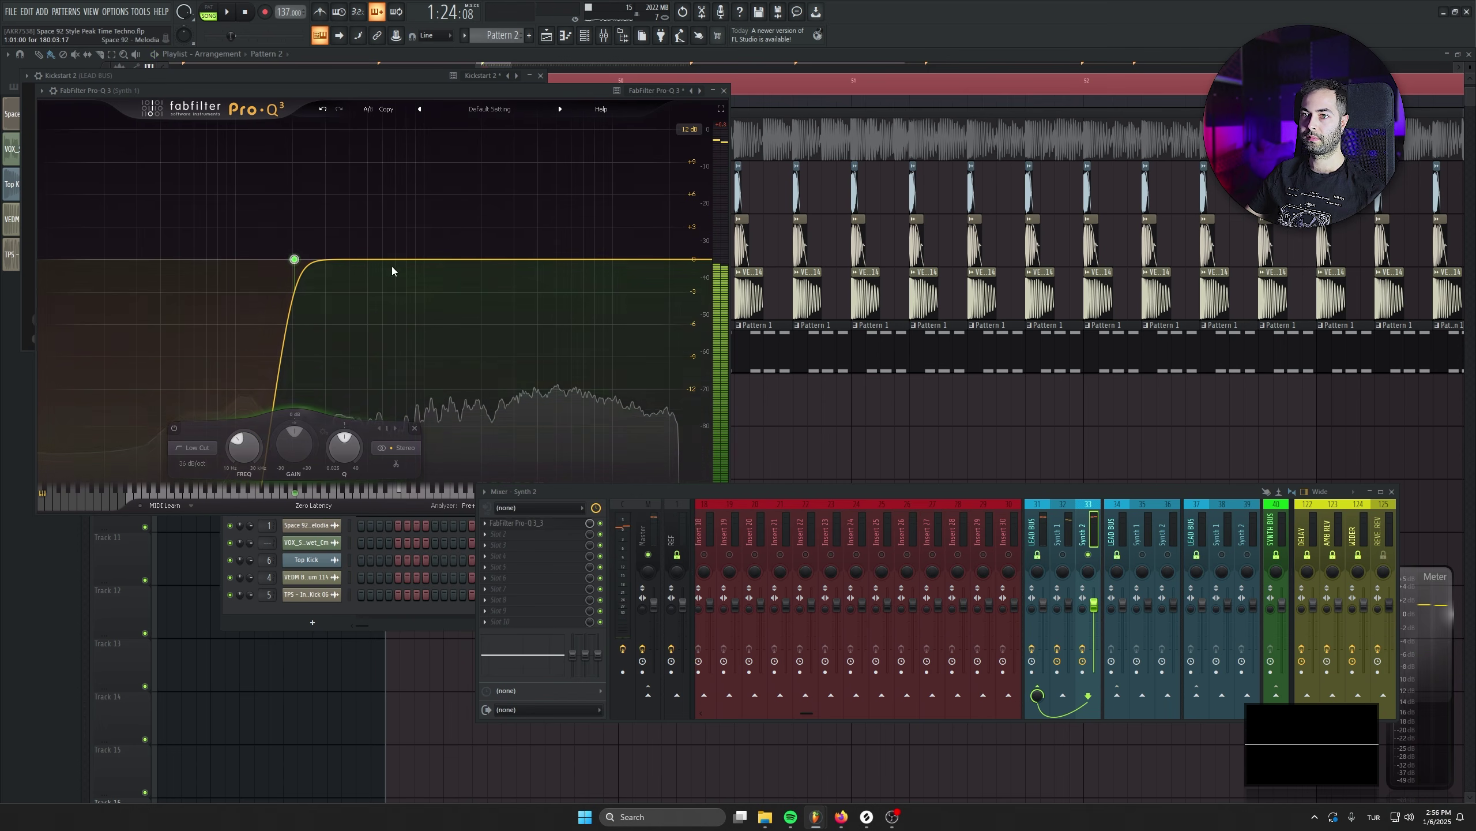
left_click(724, 91)
Try the Serum #2 notes one octave lower, on A#3, and play the loop
left_click(383, 508)
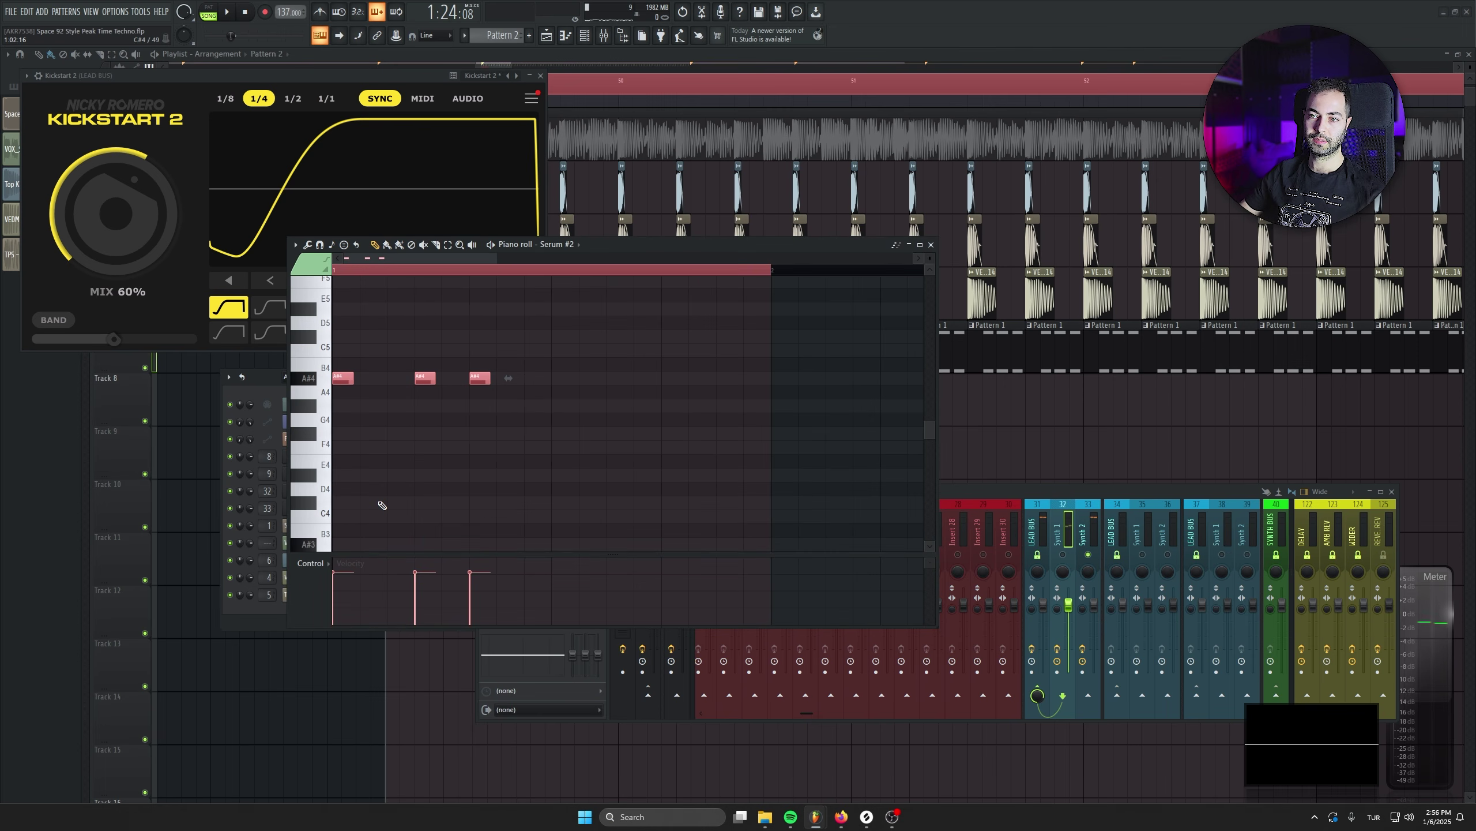
key("space")
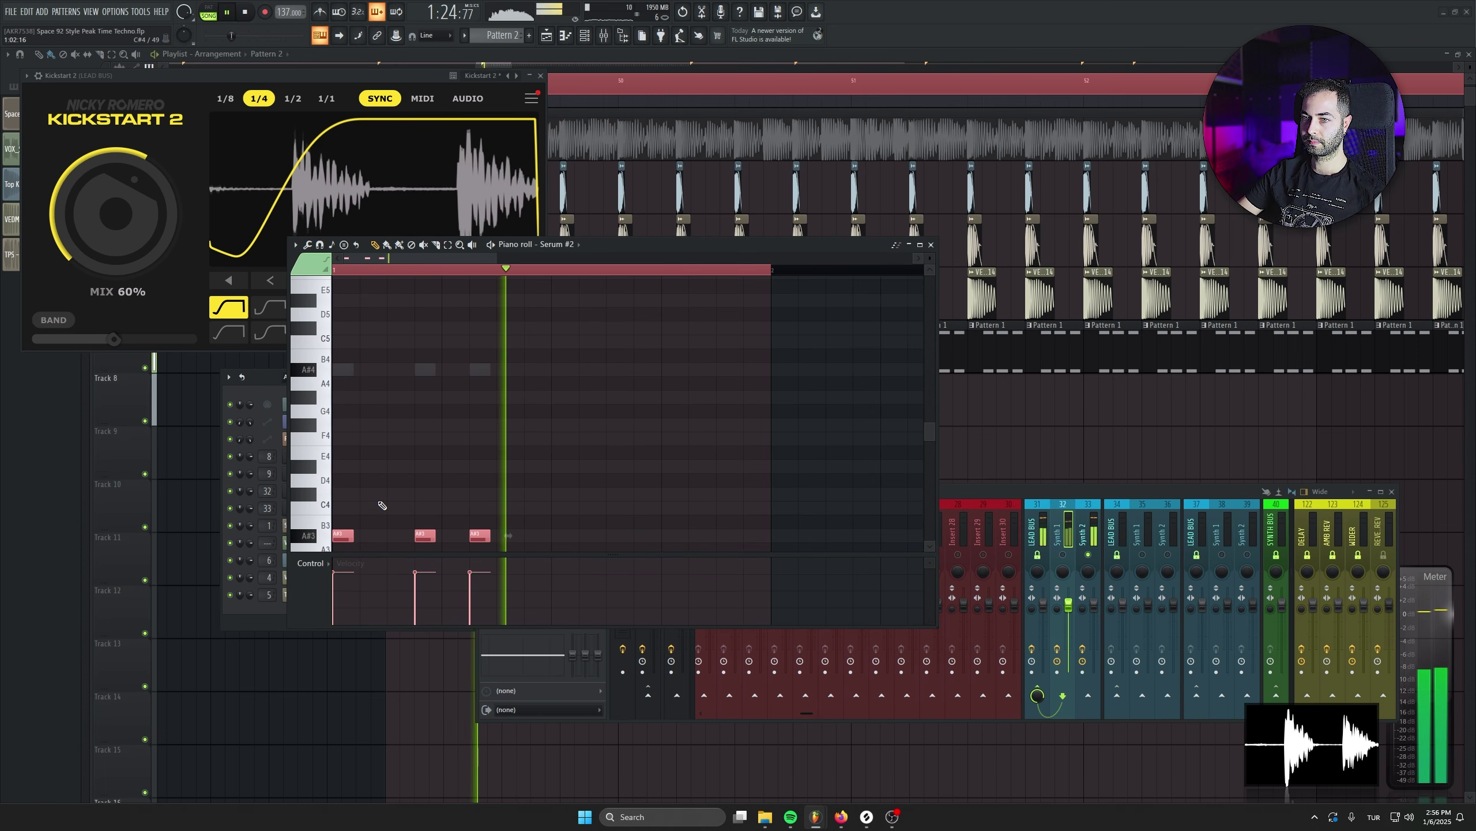
key("ctrl+Up")
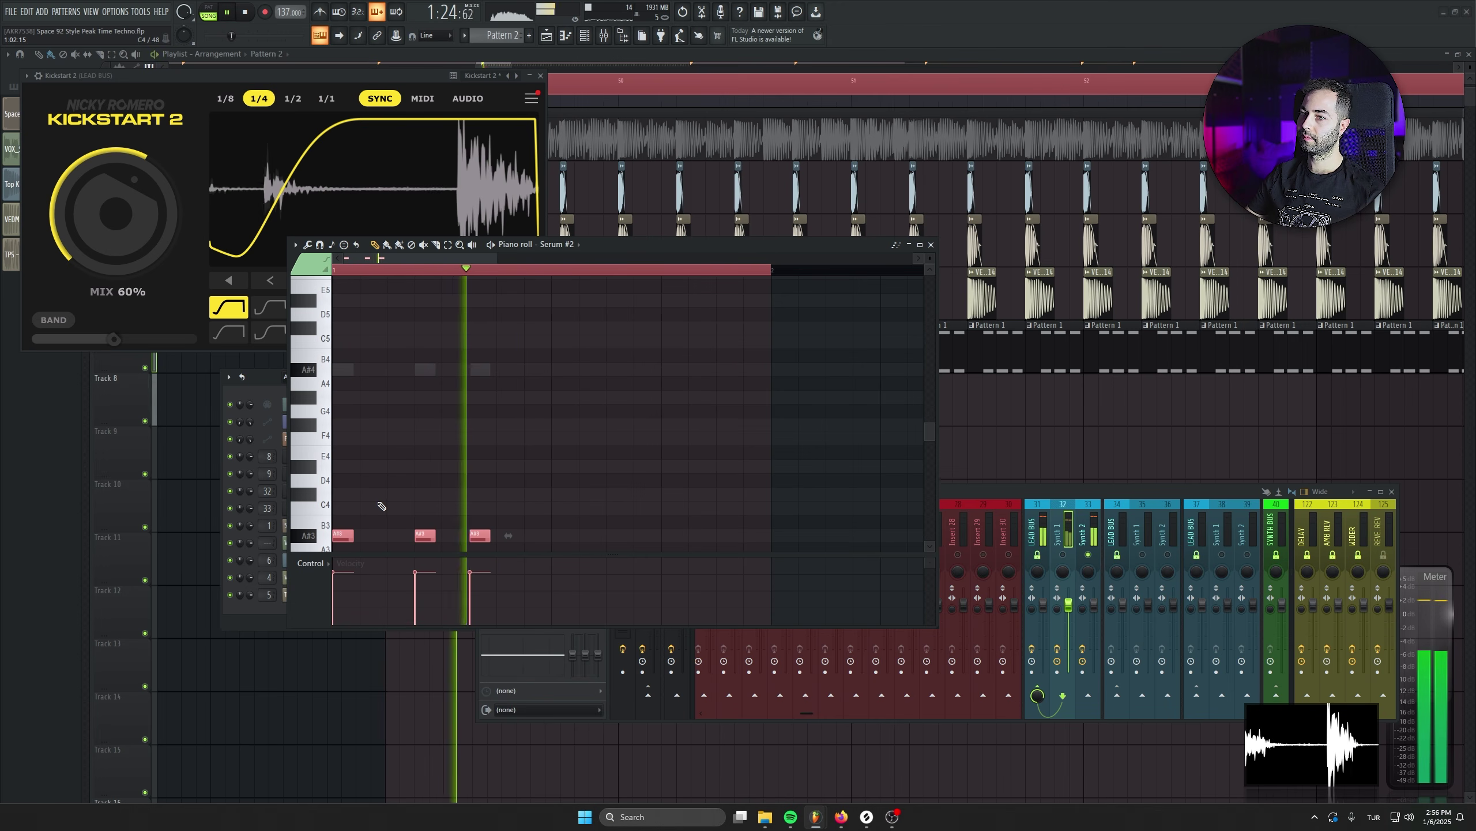
key("space")
key("Escape")
Open the Serum #2 synth and compare the loop with the Synth 1 mixer track switched off and on
left_click(310, 509)
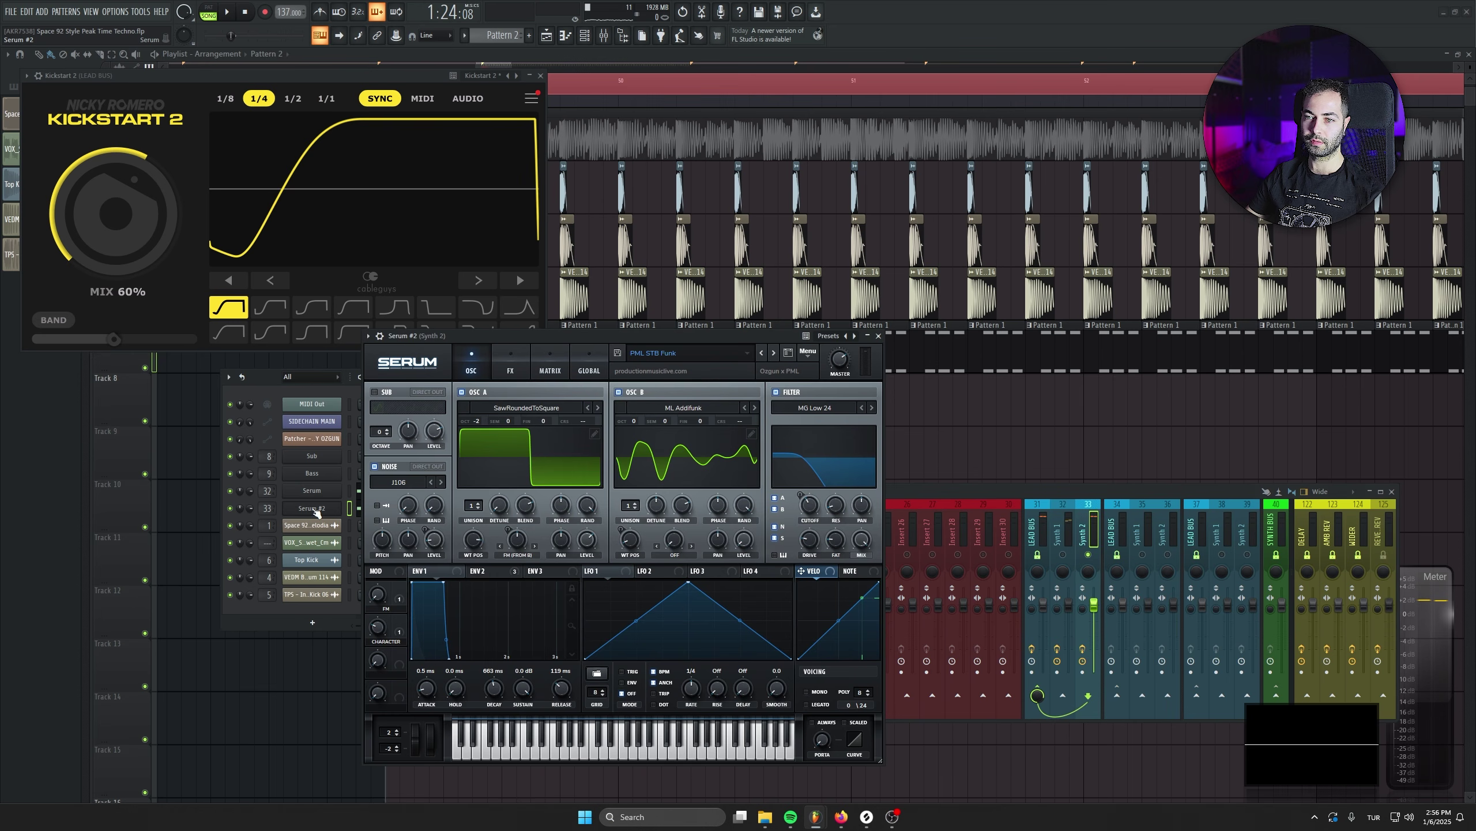
key("space")
left_click(1065, 559)
key("space")
key("space")
key("space")
Return the Serum #2 notes to A#4, play the loop and save the project
left_click(360, 509)
key("space")
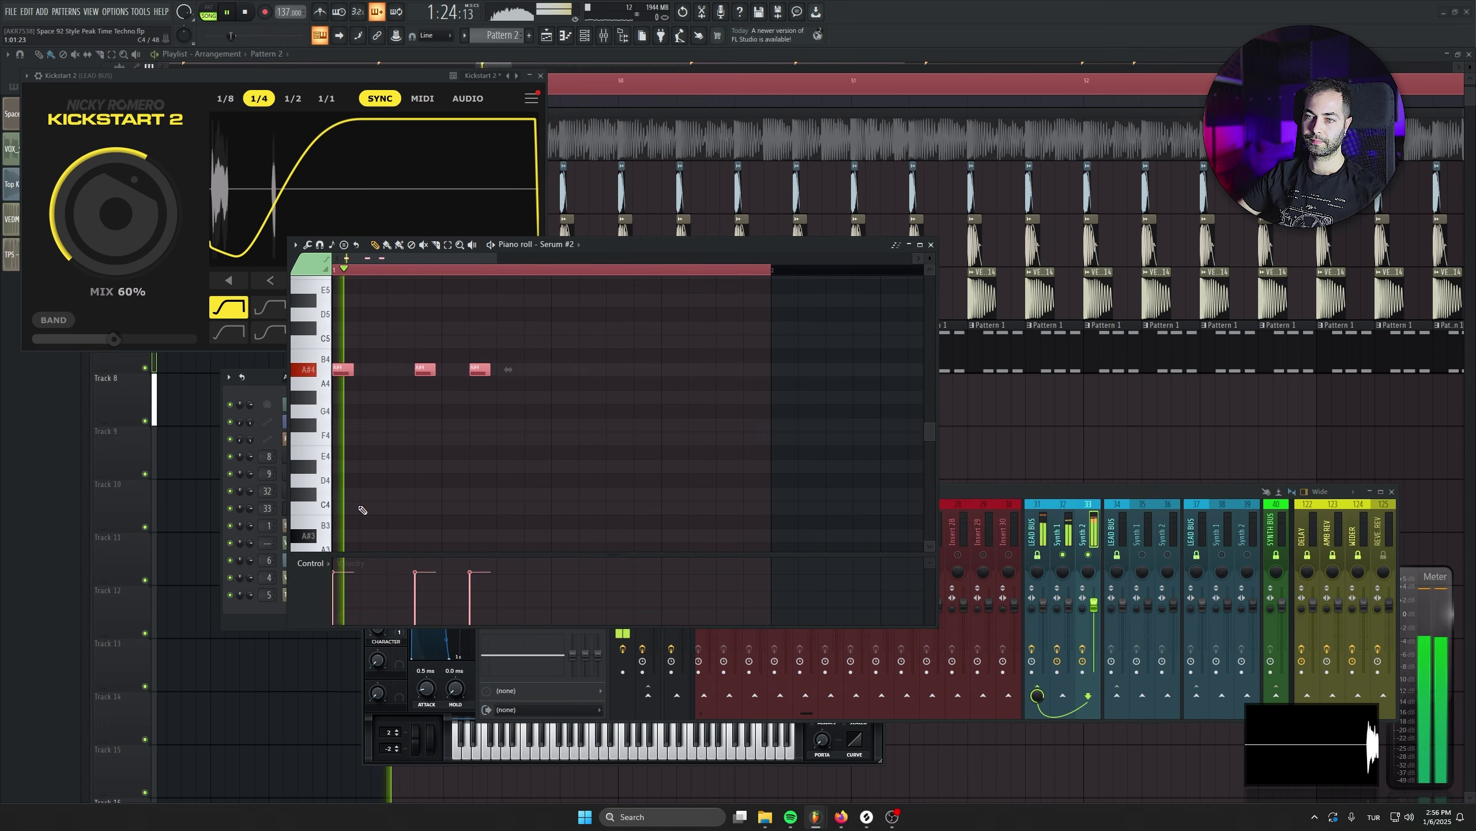
key("space")
key("Escape")
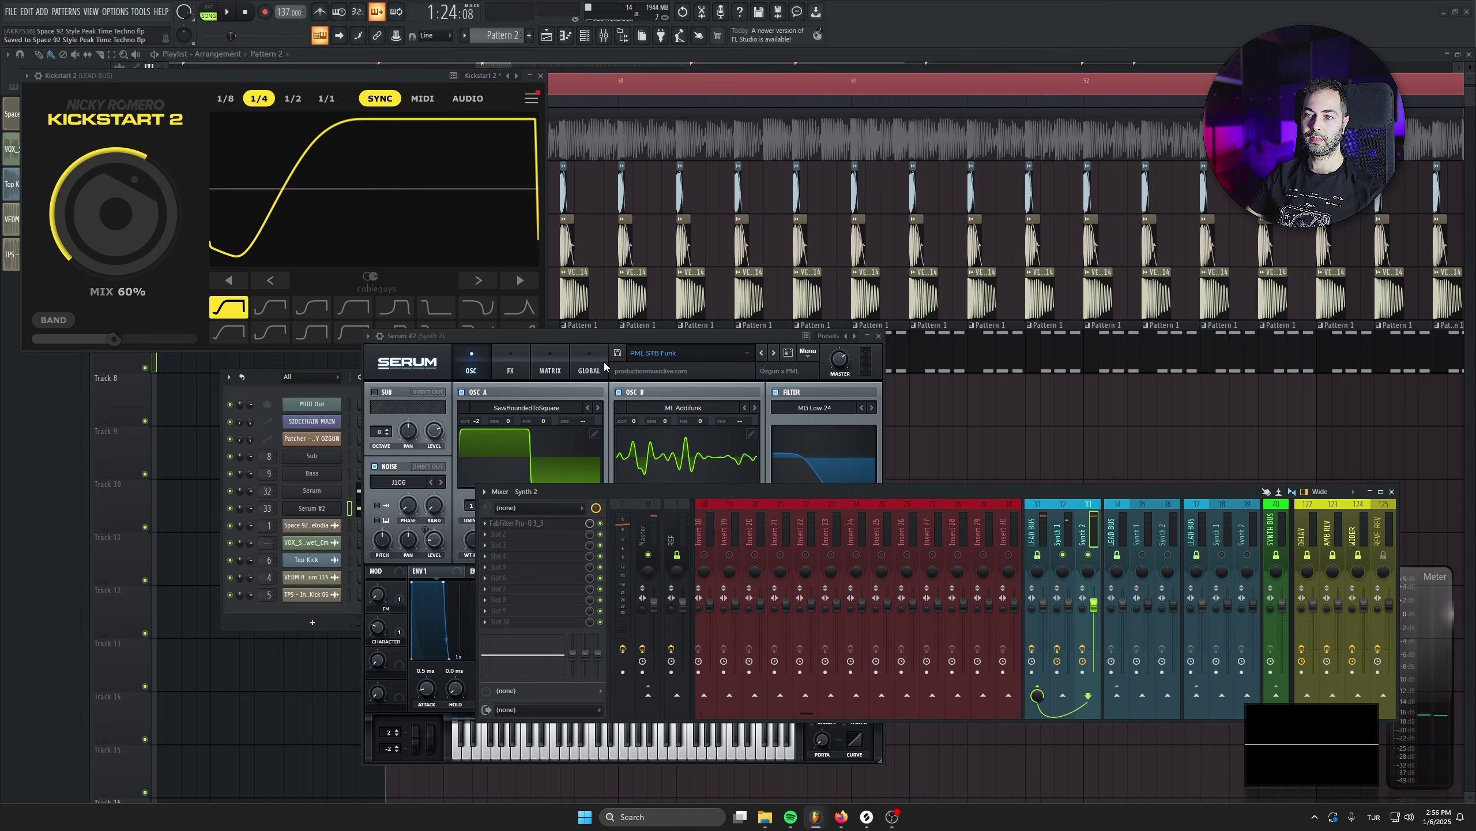
Adjust the FM and Character macros of Serum #2 during playback, switching the lead mixer tracks on and off to compare
left_click_drag(617, 342, 621, 228)
key("space")
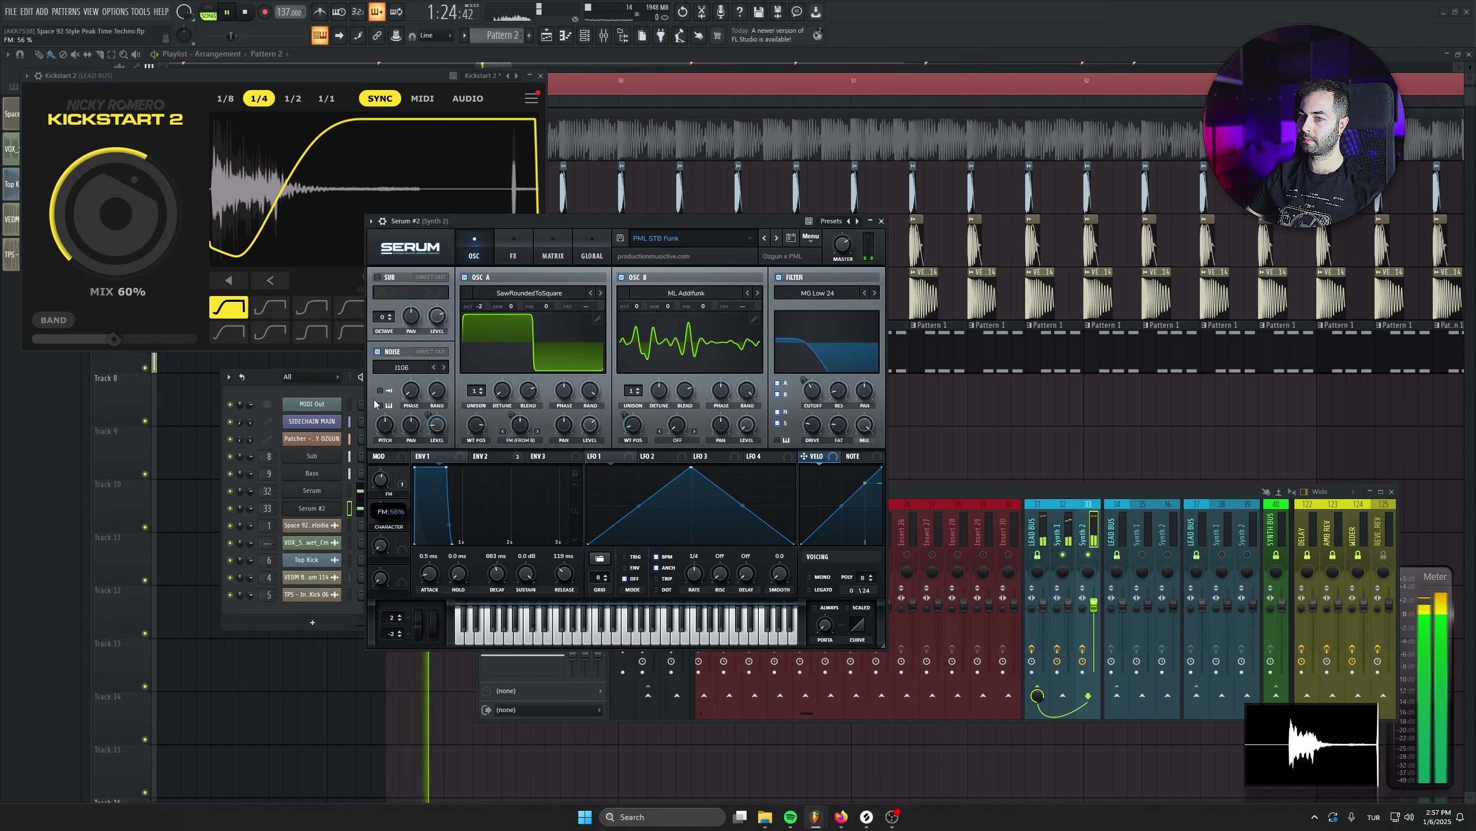
left_click(1092, 558)
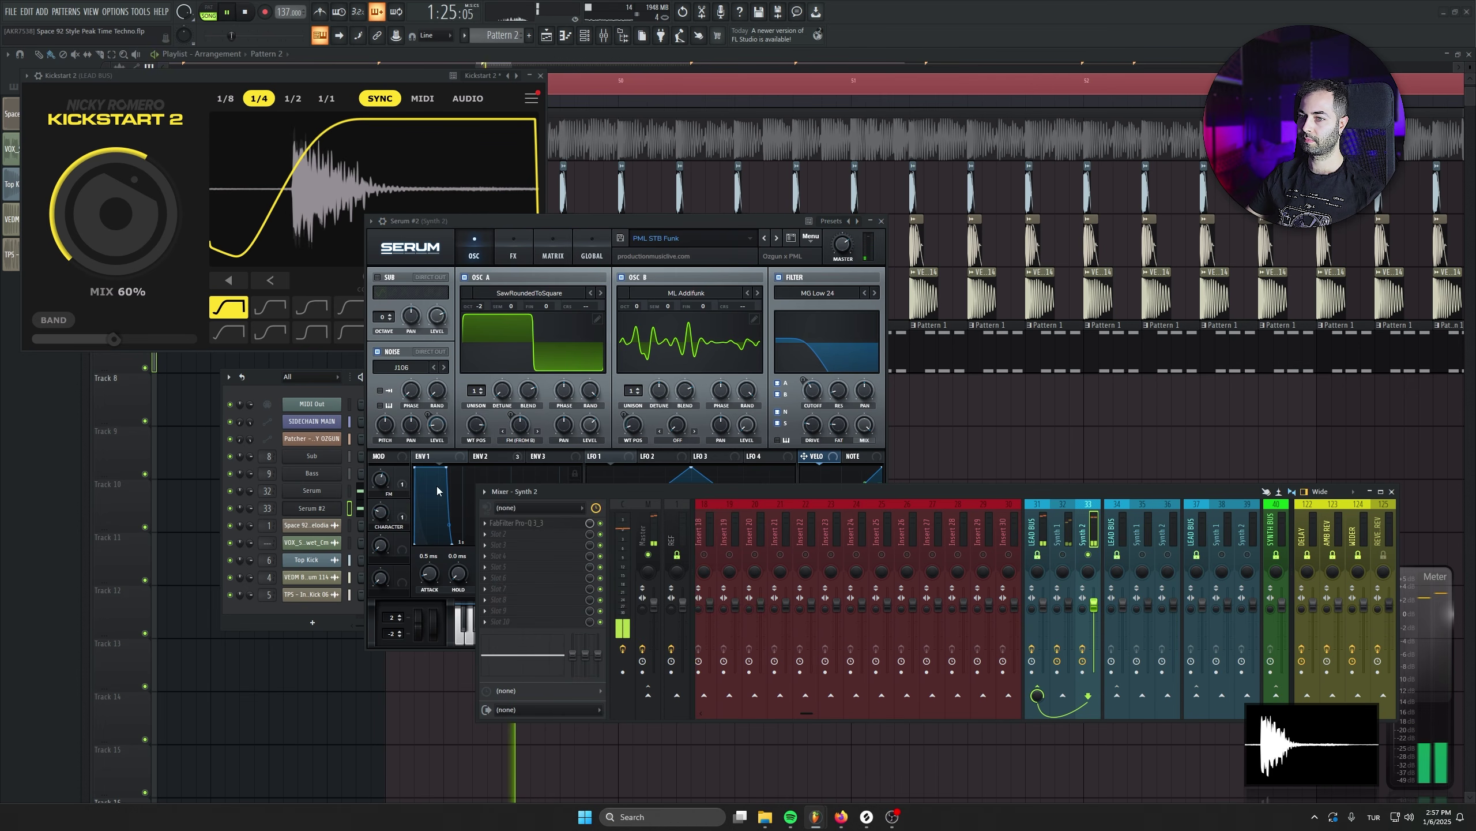
left_click(381, 575)
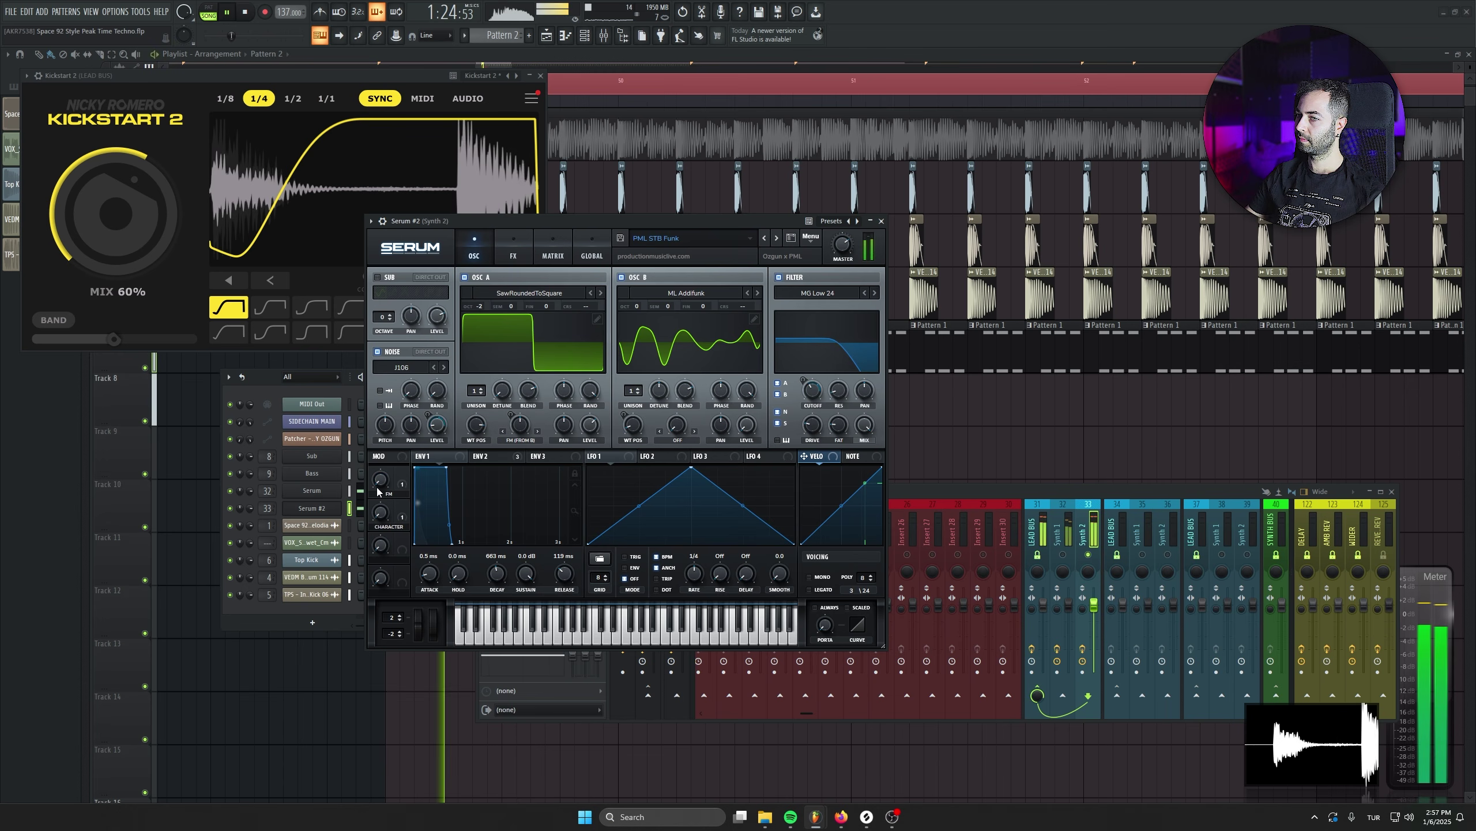
left_click(1046, 564)
key("space")
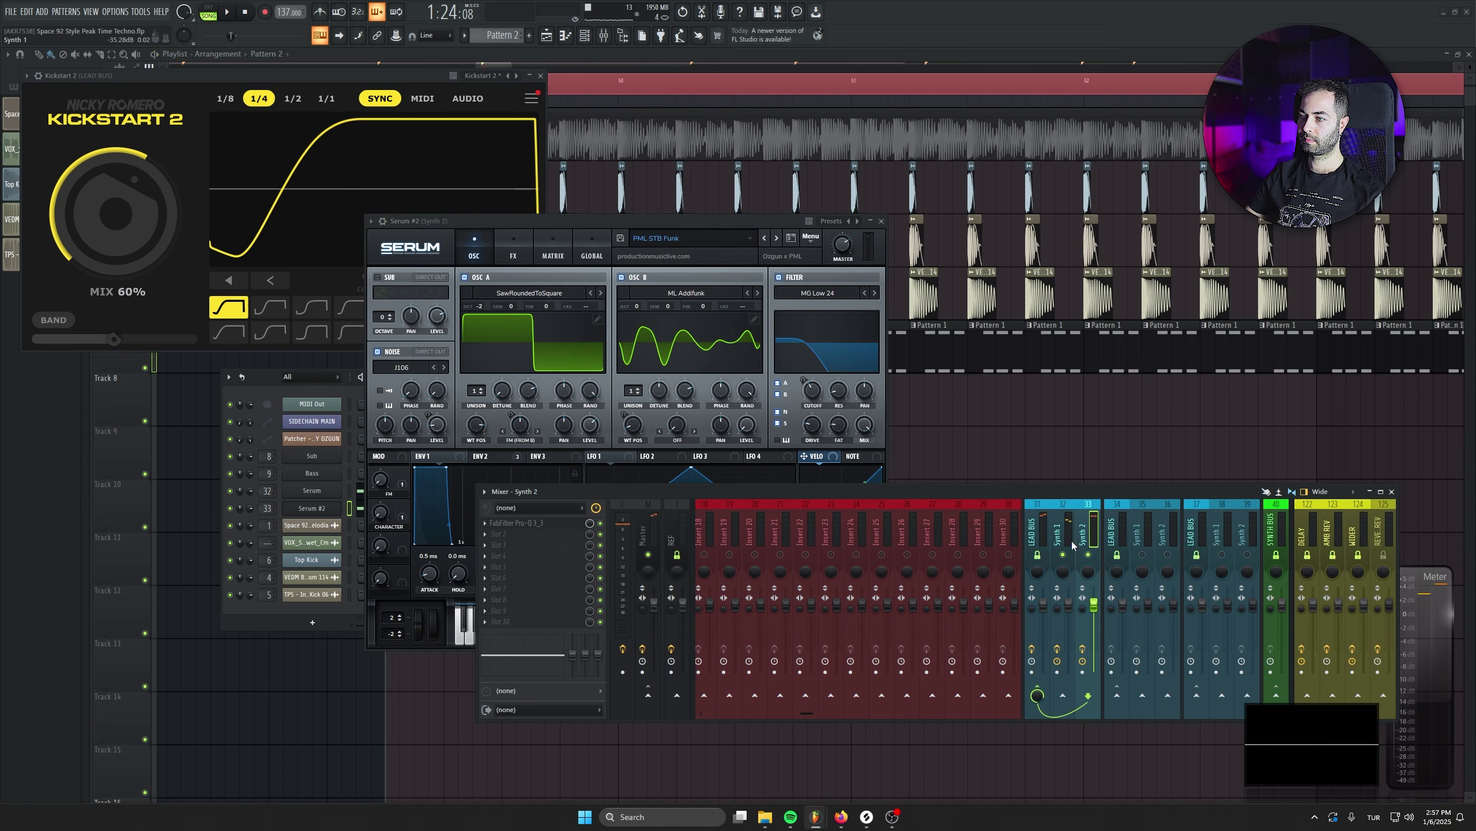
left_click(1033, 528)
left_click(373, 512)
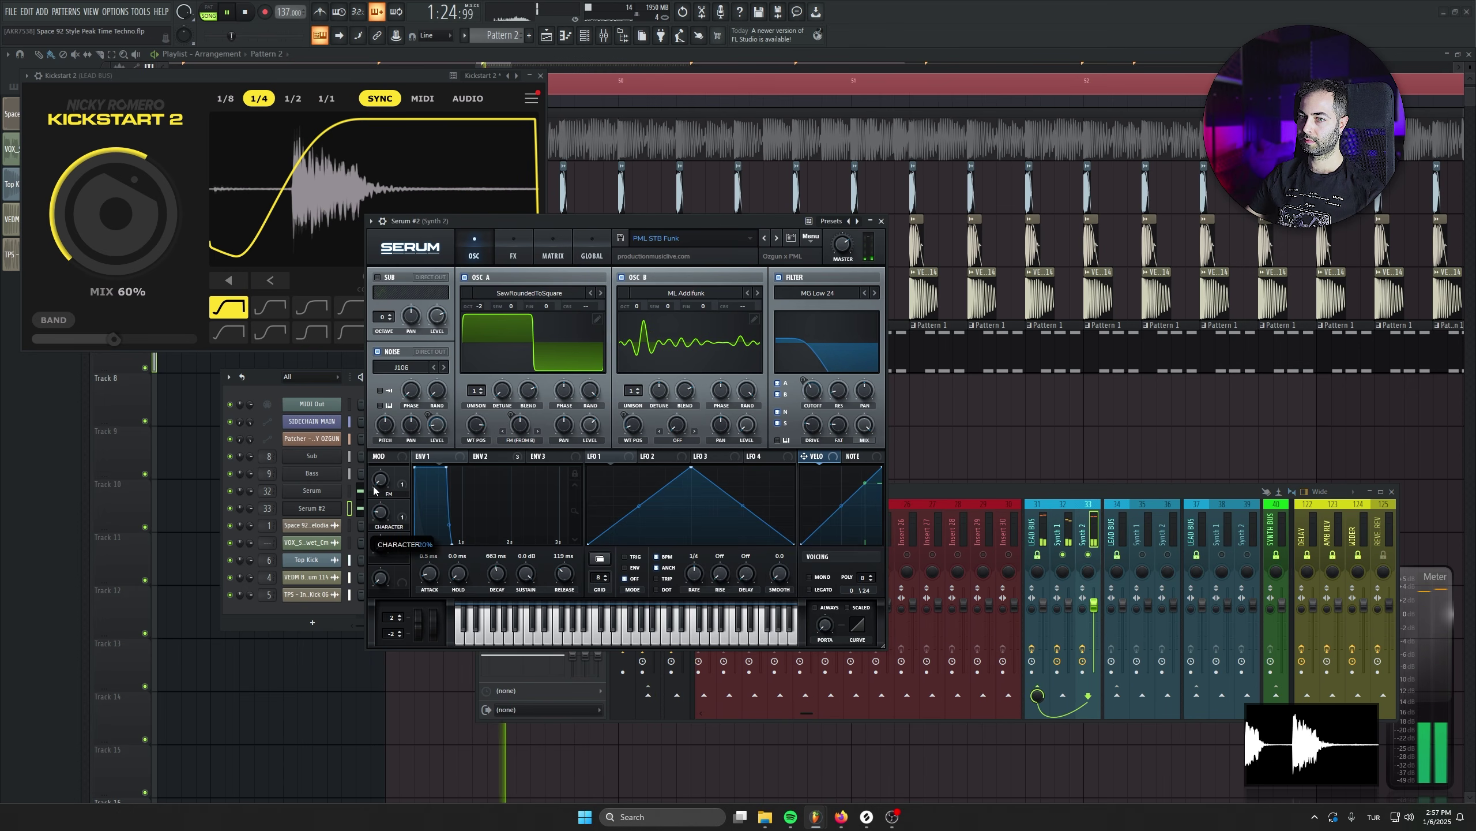
Open the Basic Wobble Serum on Synth 1 and bend its LFO 1 curve while the loop plays
left_click(1072, 547)
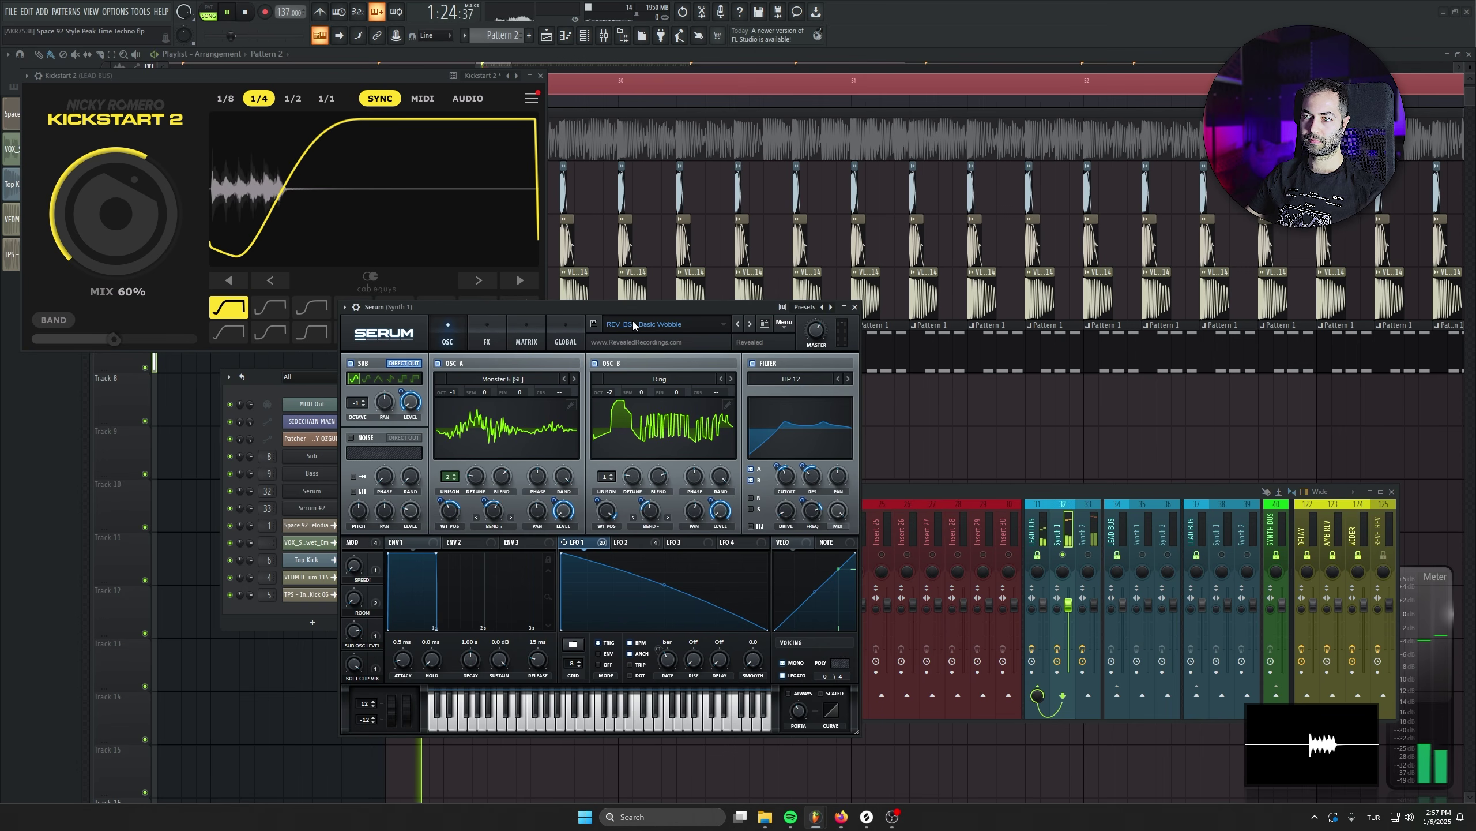
left_click_drag(632, 310, 629, 265)
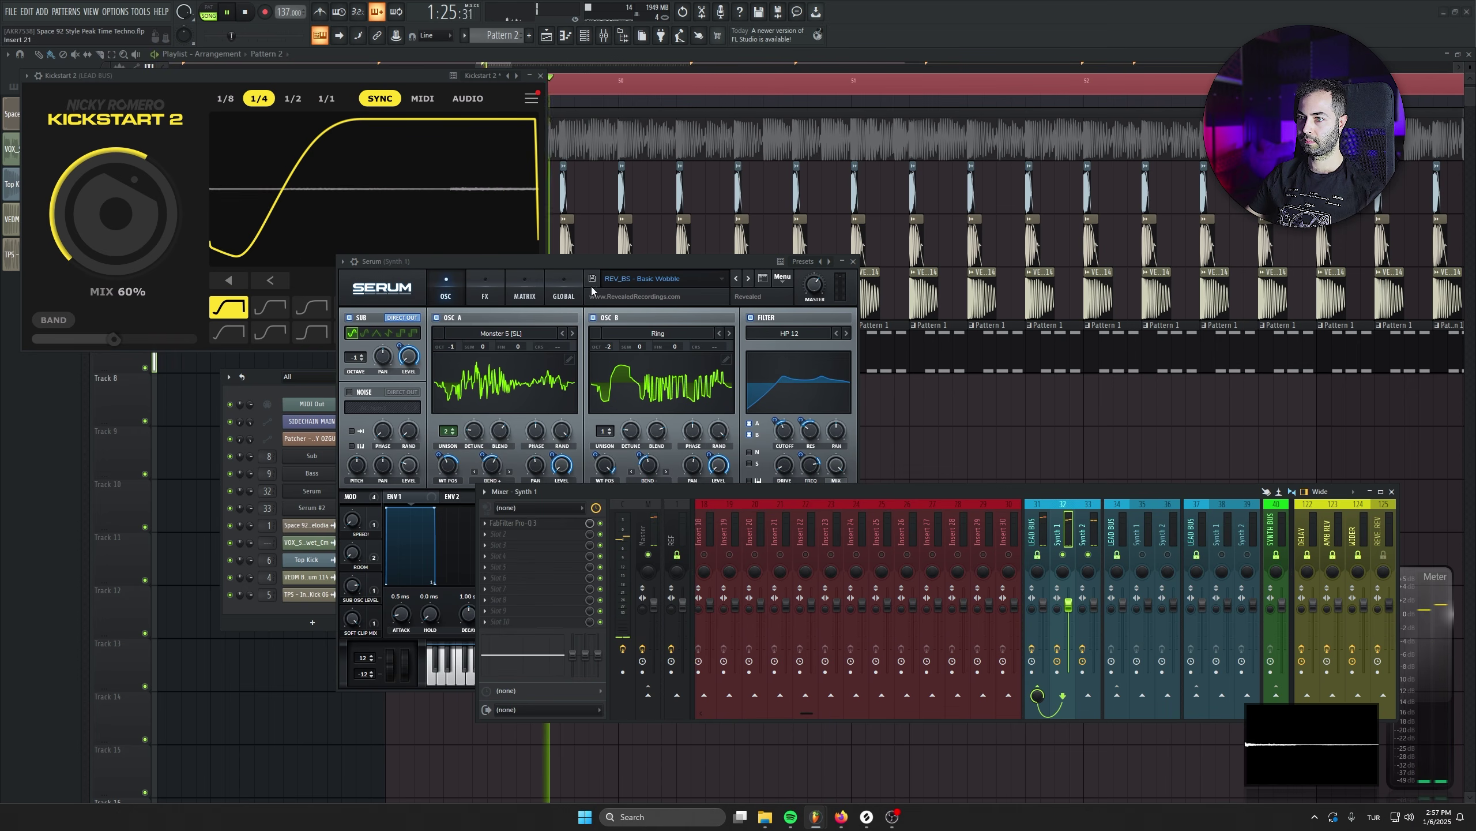
key("space")
key("space")
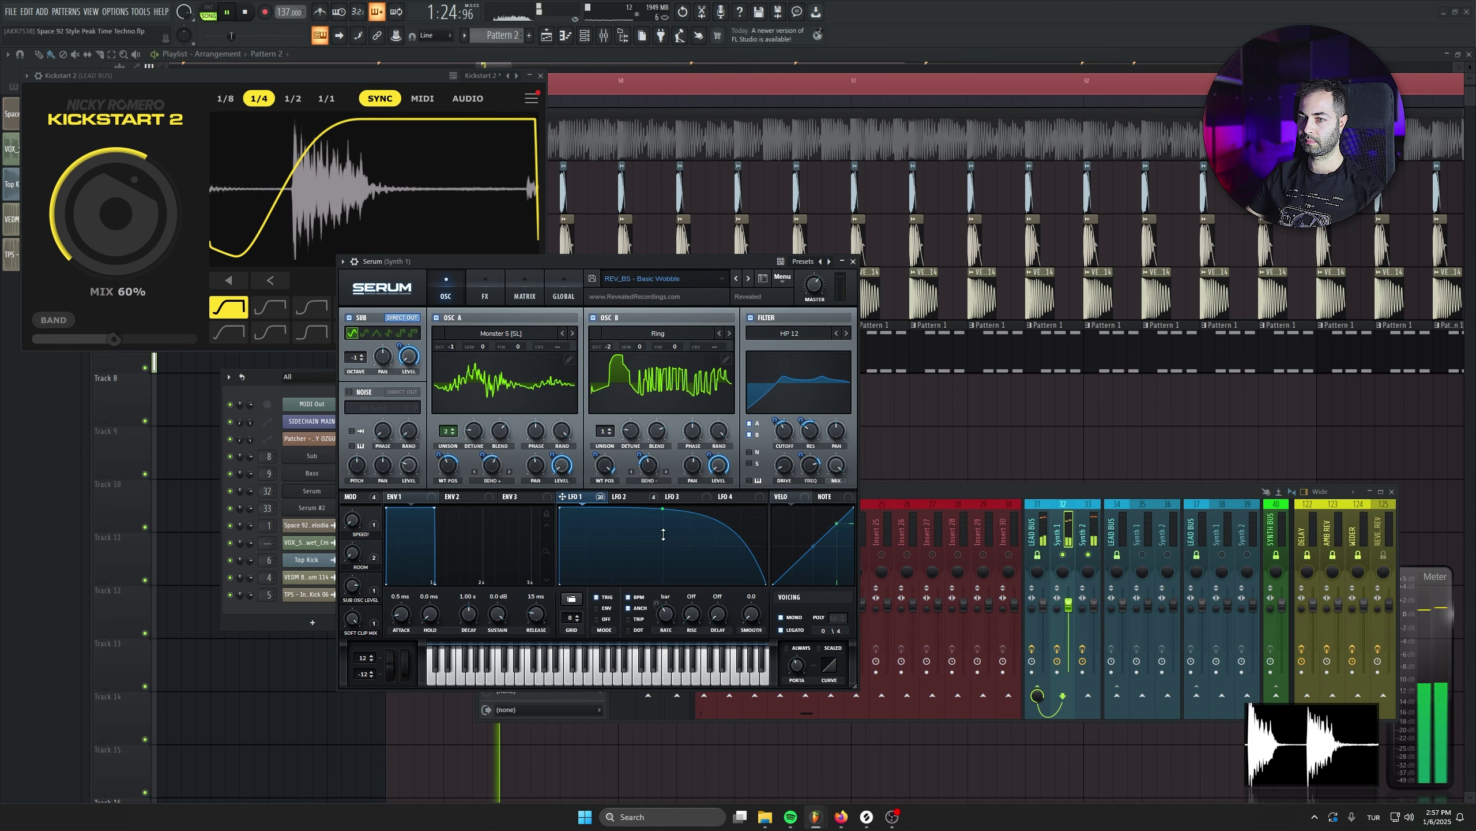
left_click(1075, 560)
key("space")
Adjust the Speed macro of the Synth 1 Serum, lower Synth 1's mixer volume to -3.7 dB and play the loop
left_click_drag(352, 520, 335, 391)
left_click(1091, 558)
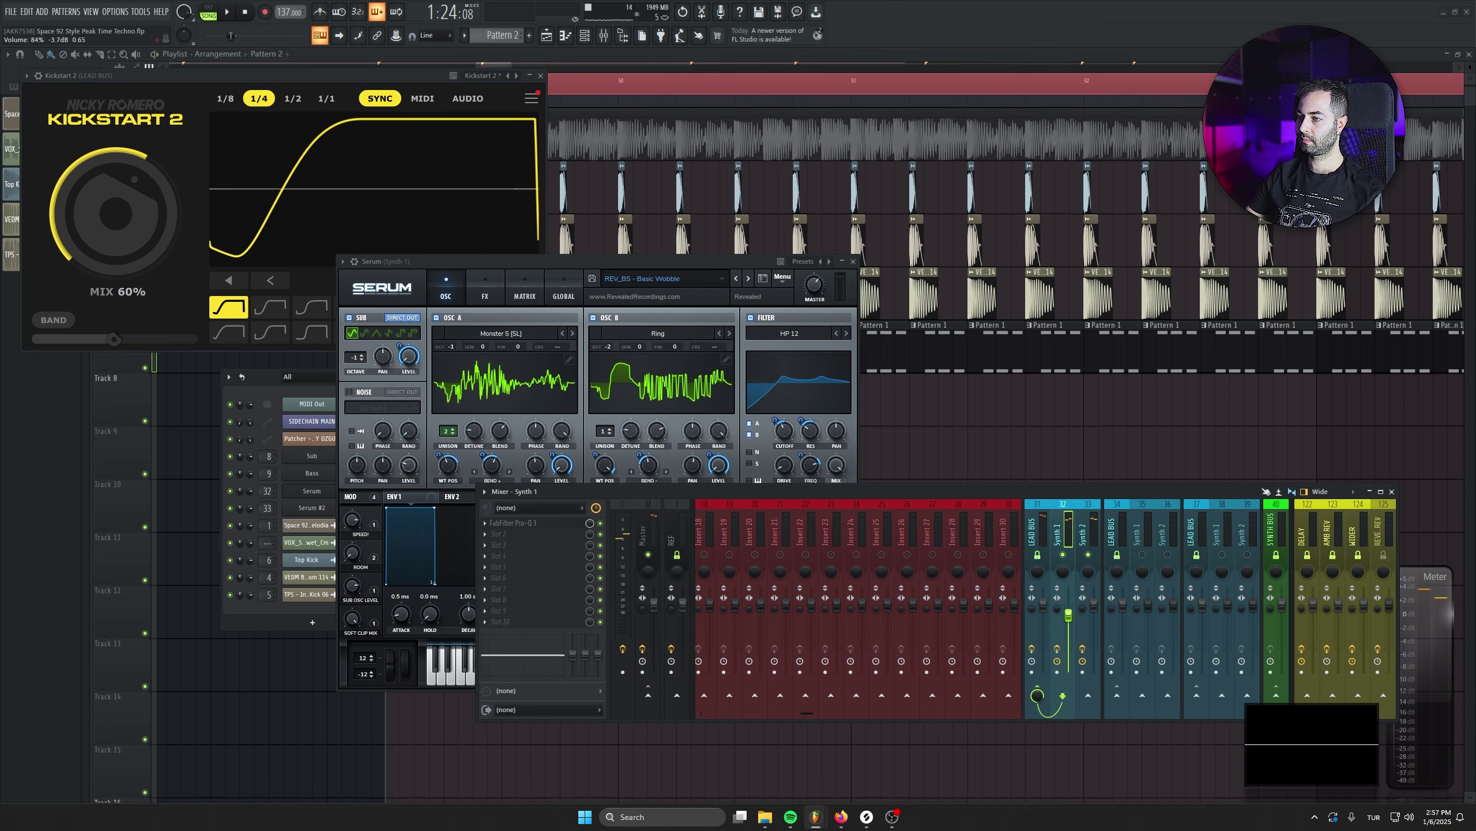
key("space")
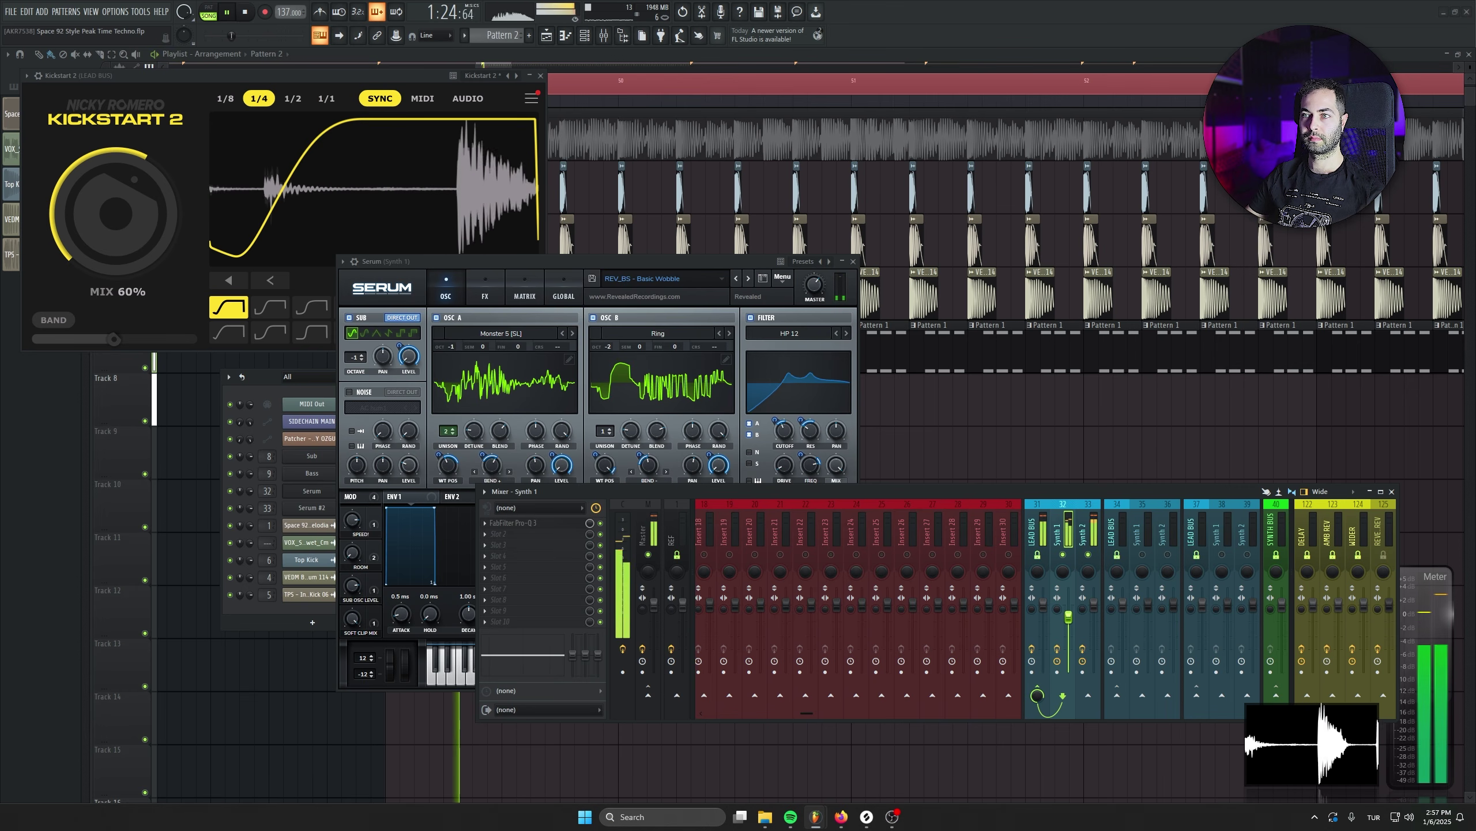
key("space")
Insert the DST distortion in the first effect slot of the LEAD BUS and play the loop through it
left_click(1037, 510)
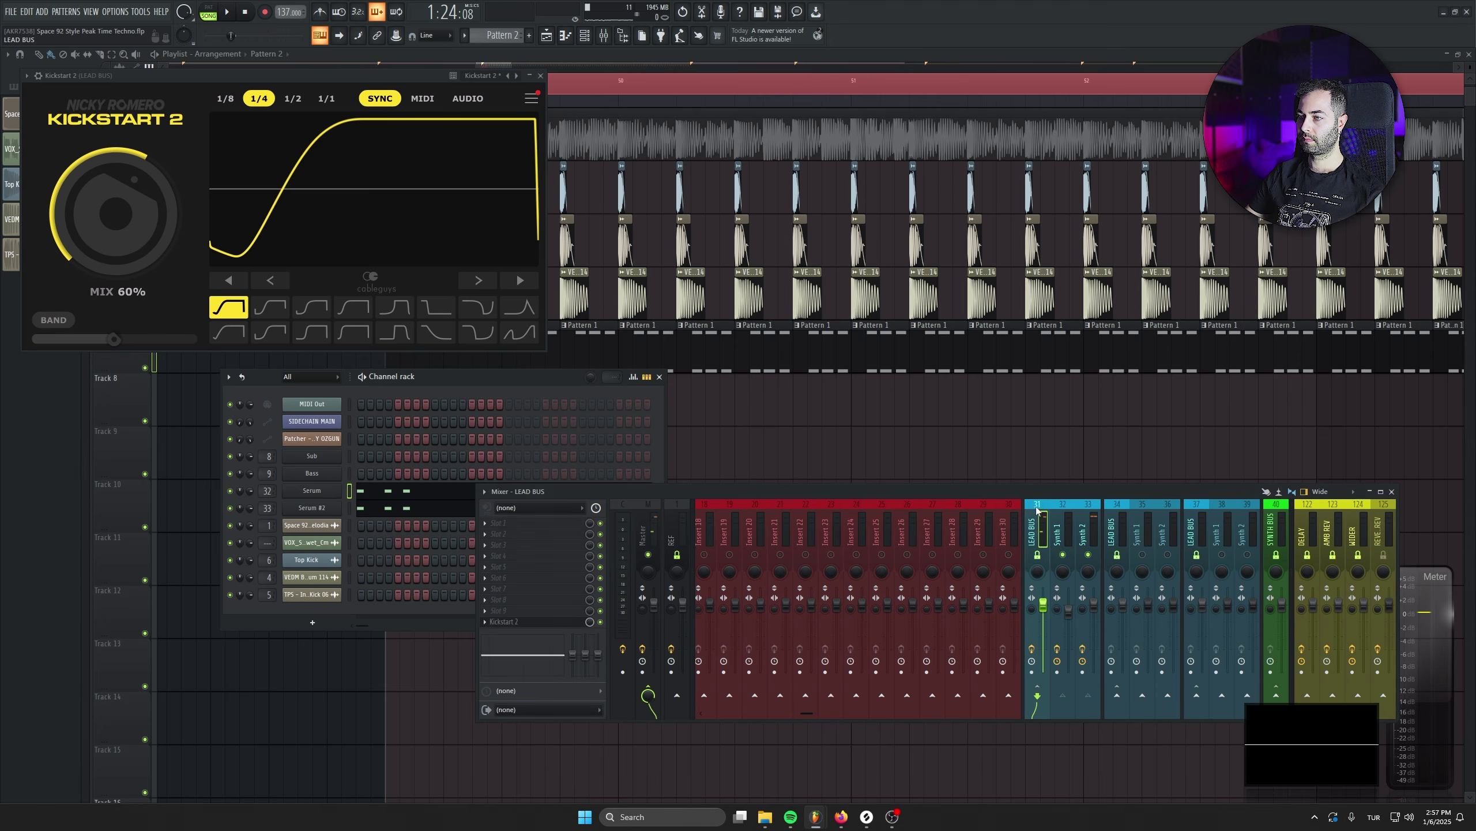
left_click(505, 531)
left_click(640, 250)
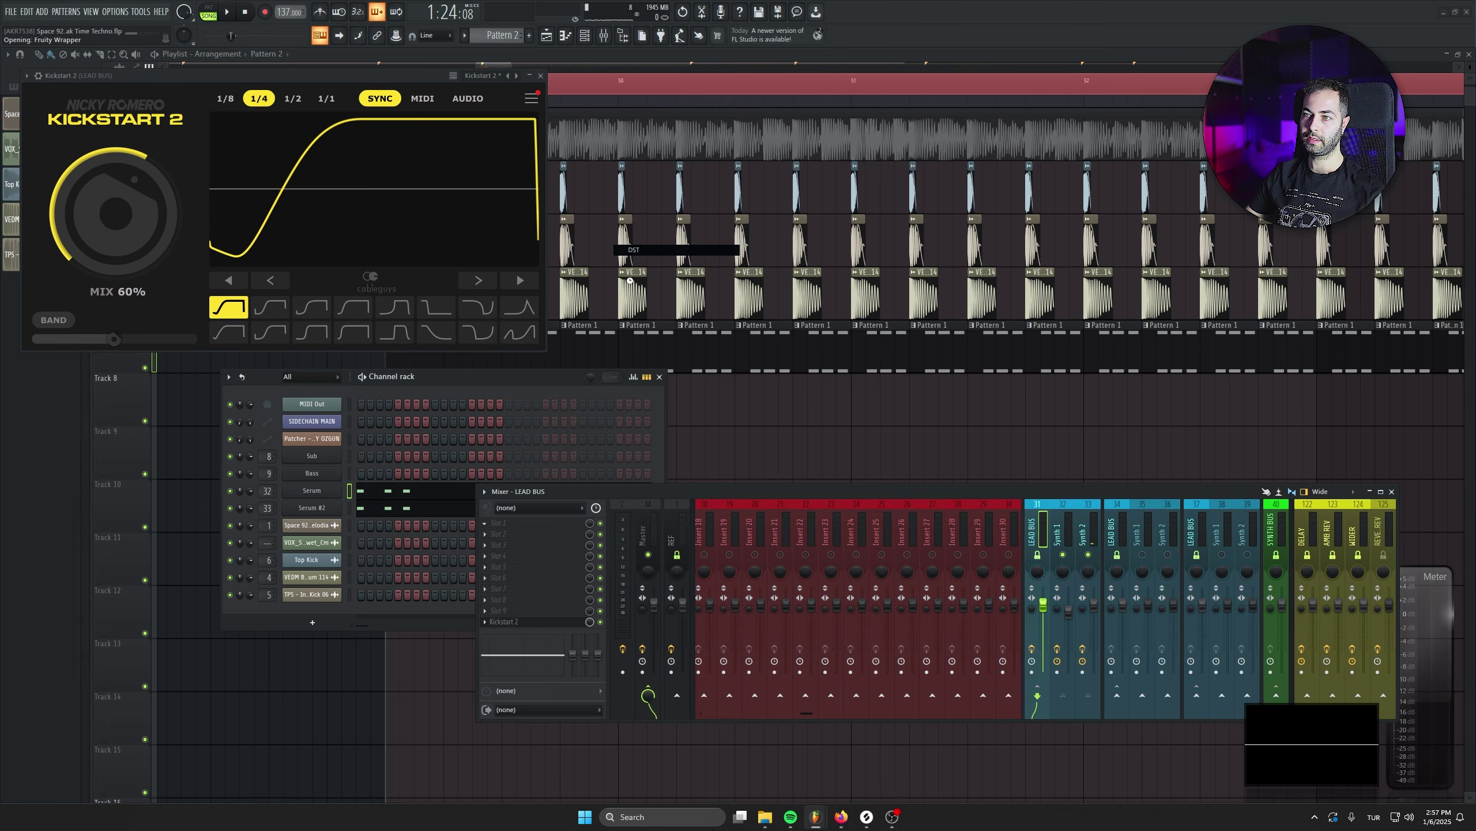
left_click_drag(263, 69, 353, 163)
key("space")
key("space")
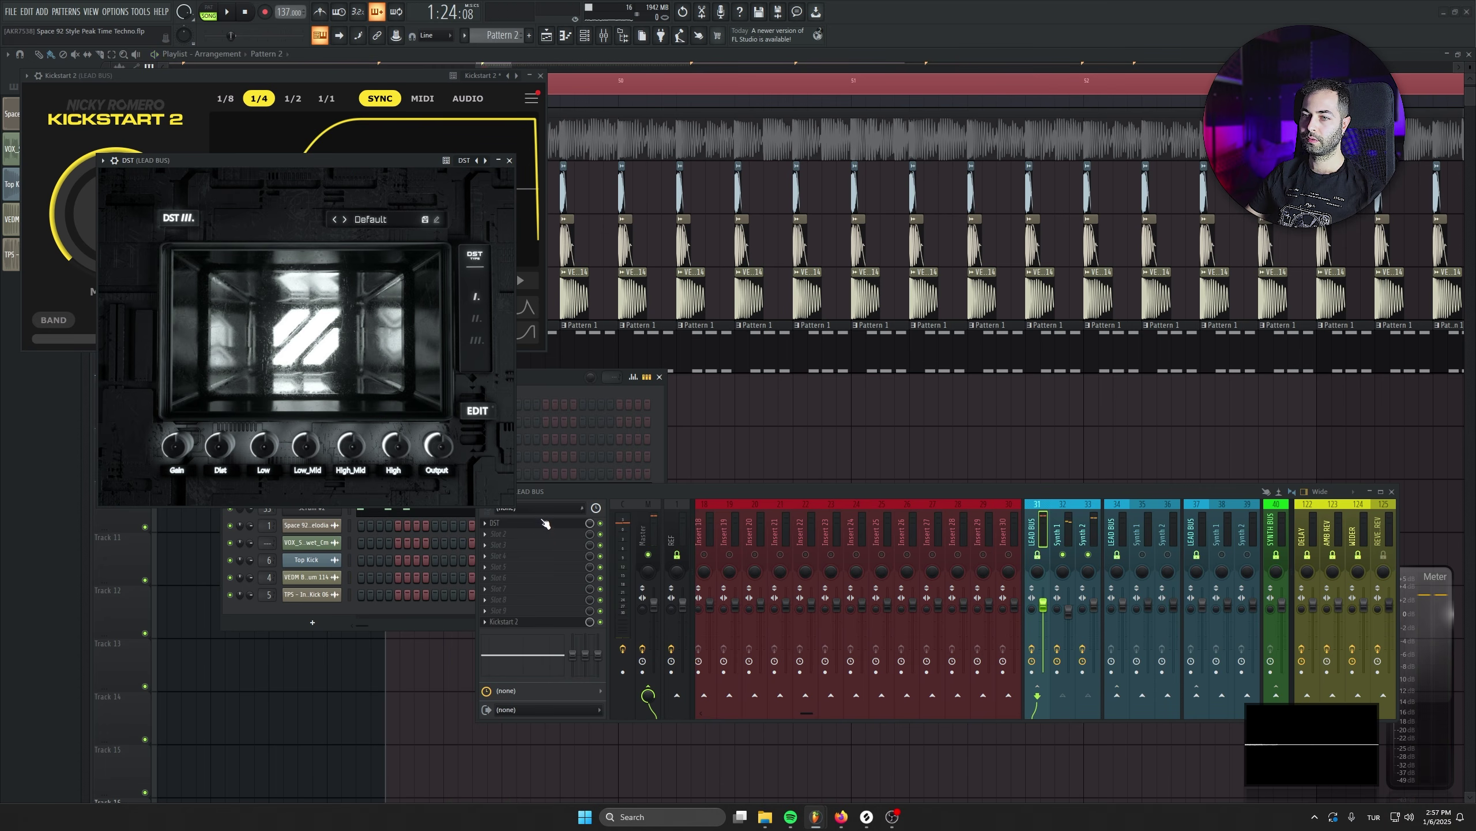
Insert TAL-Reverb-4 in the LEAD BUS effect slot below the DST distortion and move its window clear of the distortion
left_click(546, 540)
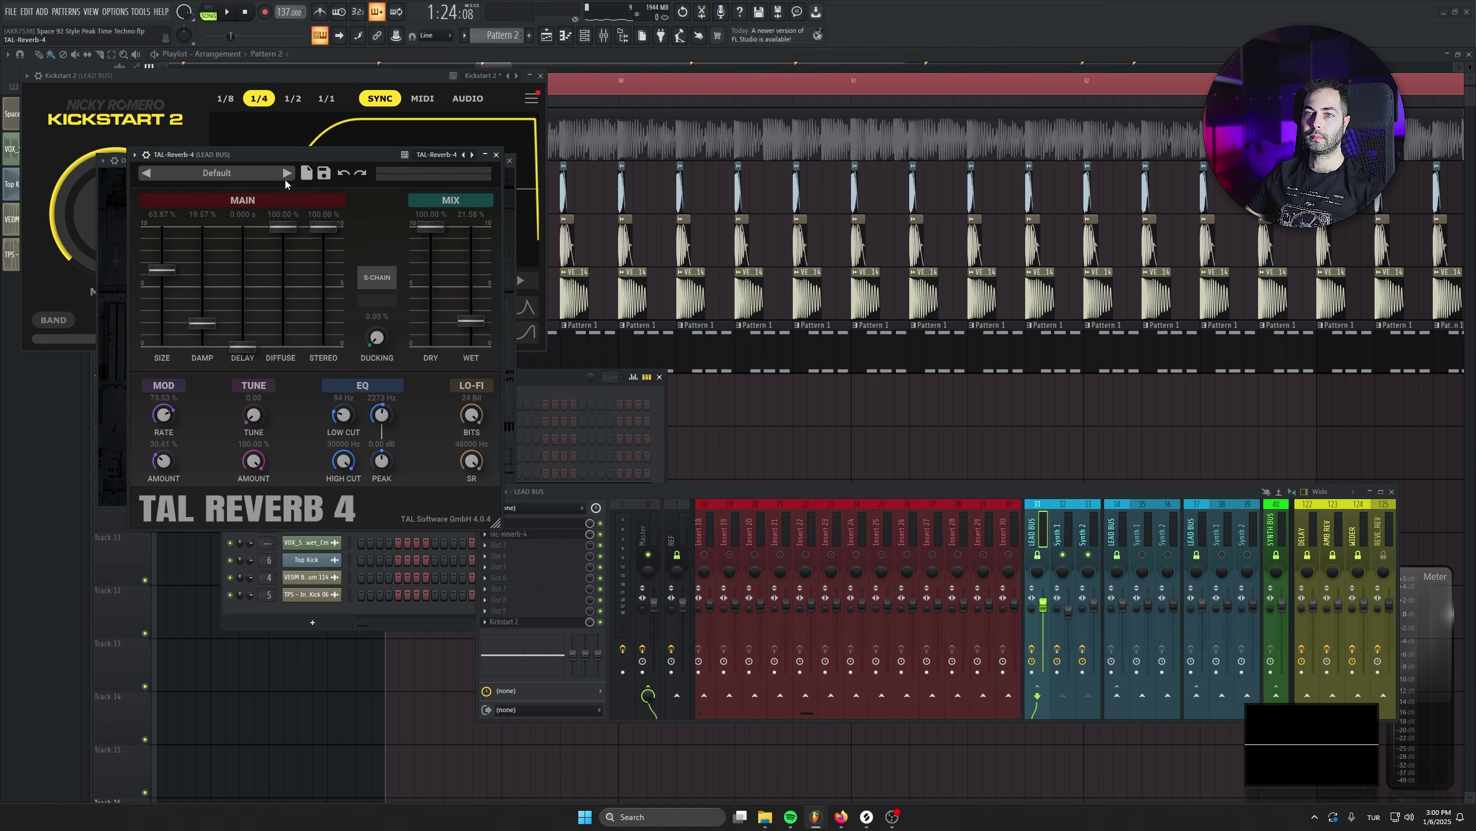
left_click_drag(285, 181, 477, 248)
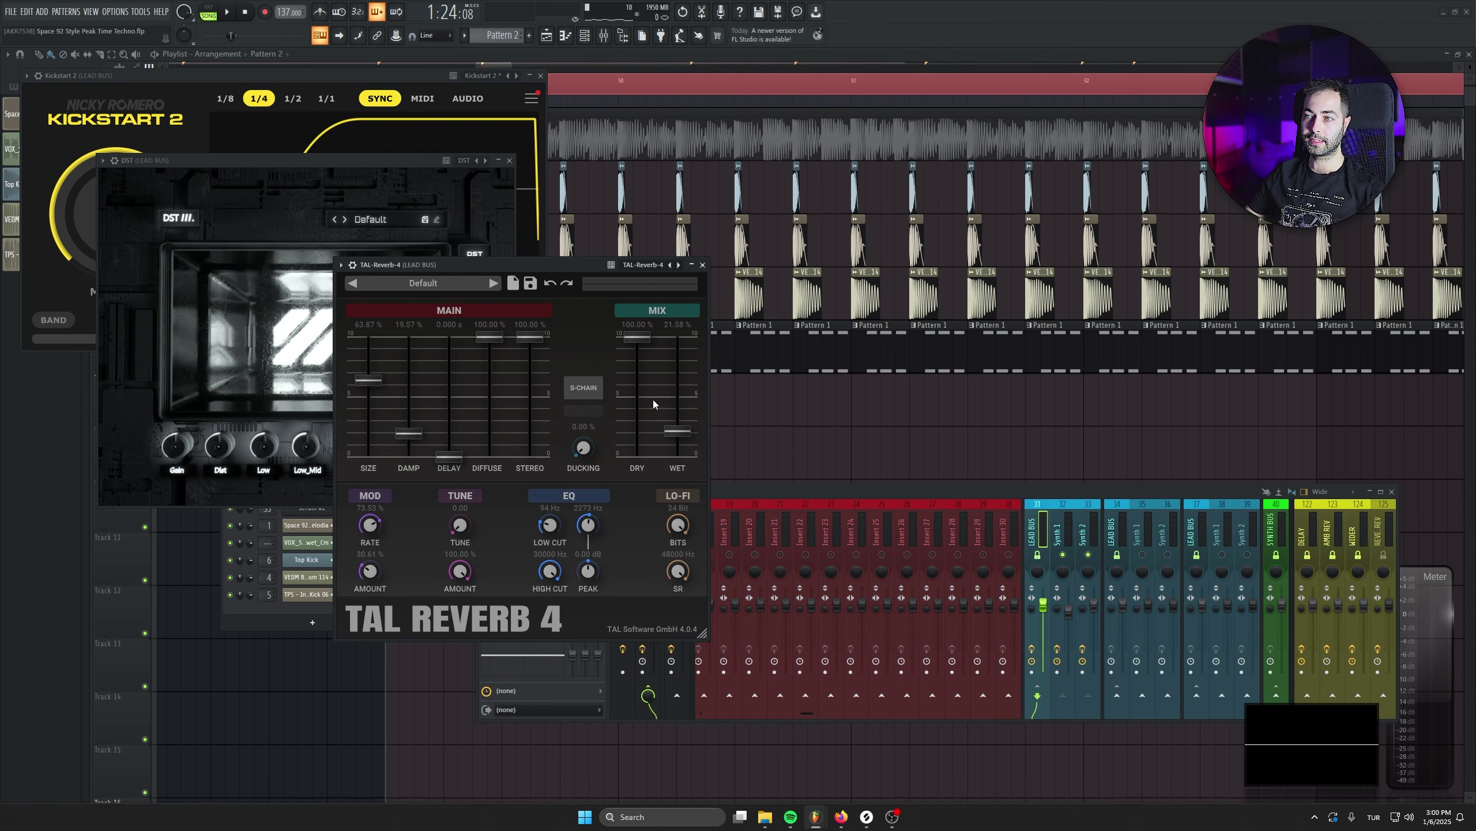
left_click_drag(583, 269, 590, 272)
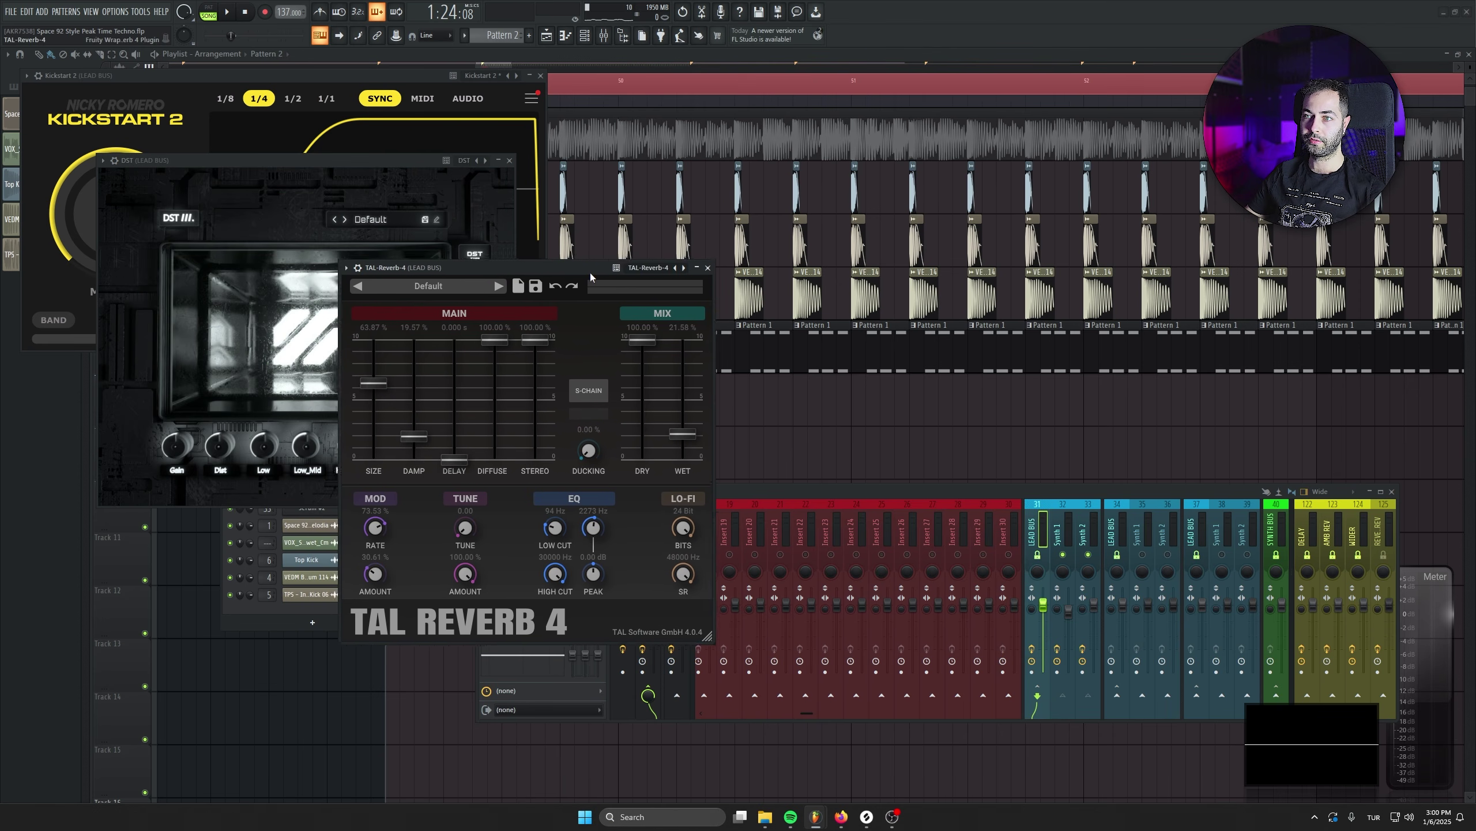
Adjust the wet level, ducking and size of TAL-Reverb-4 while the loop plays
key("space")
key("space")
left_click_drag(681, 433, 679, 441)
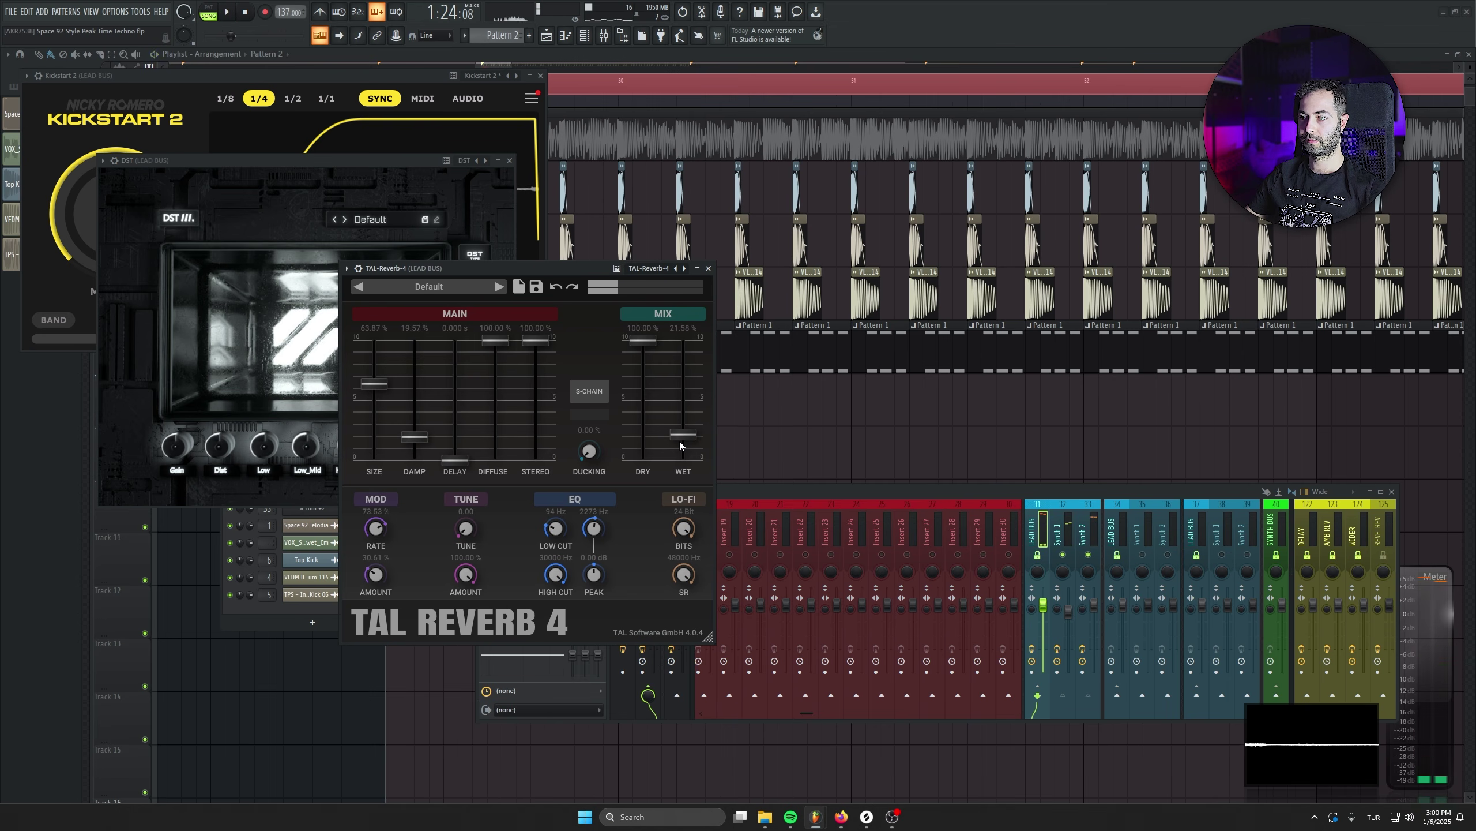
key("space")
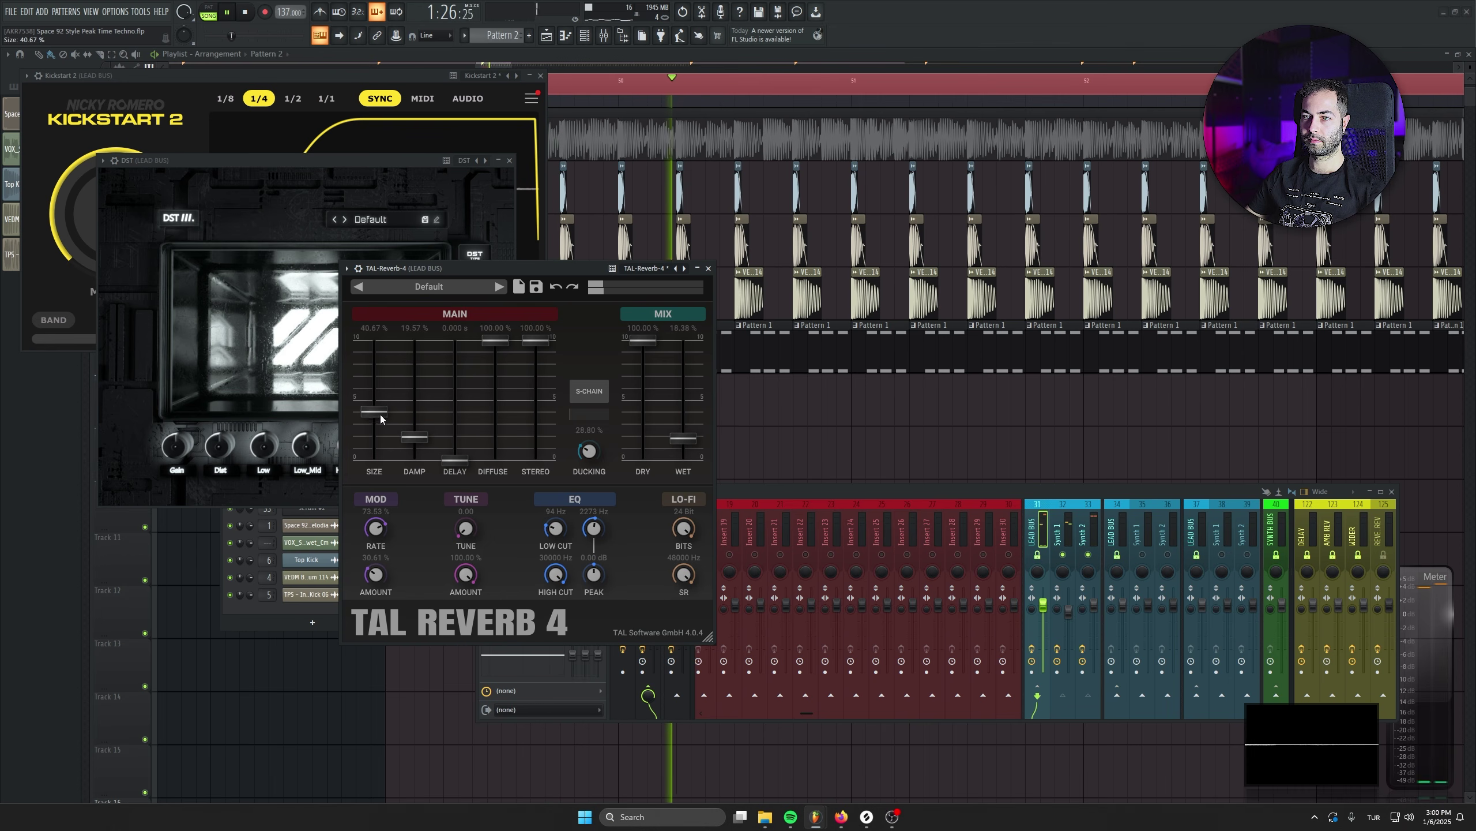
left_click_drag(373, 412, 374, 383)
left_click_drag(683, 437, 687, 416)
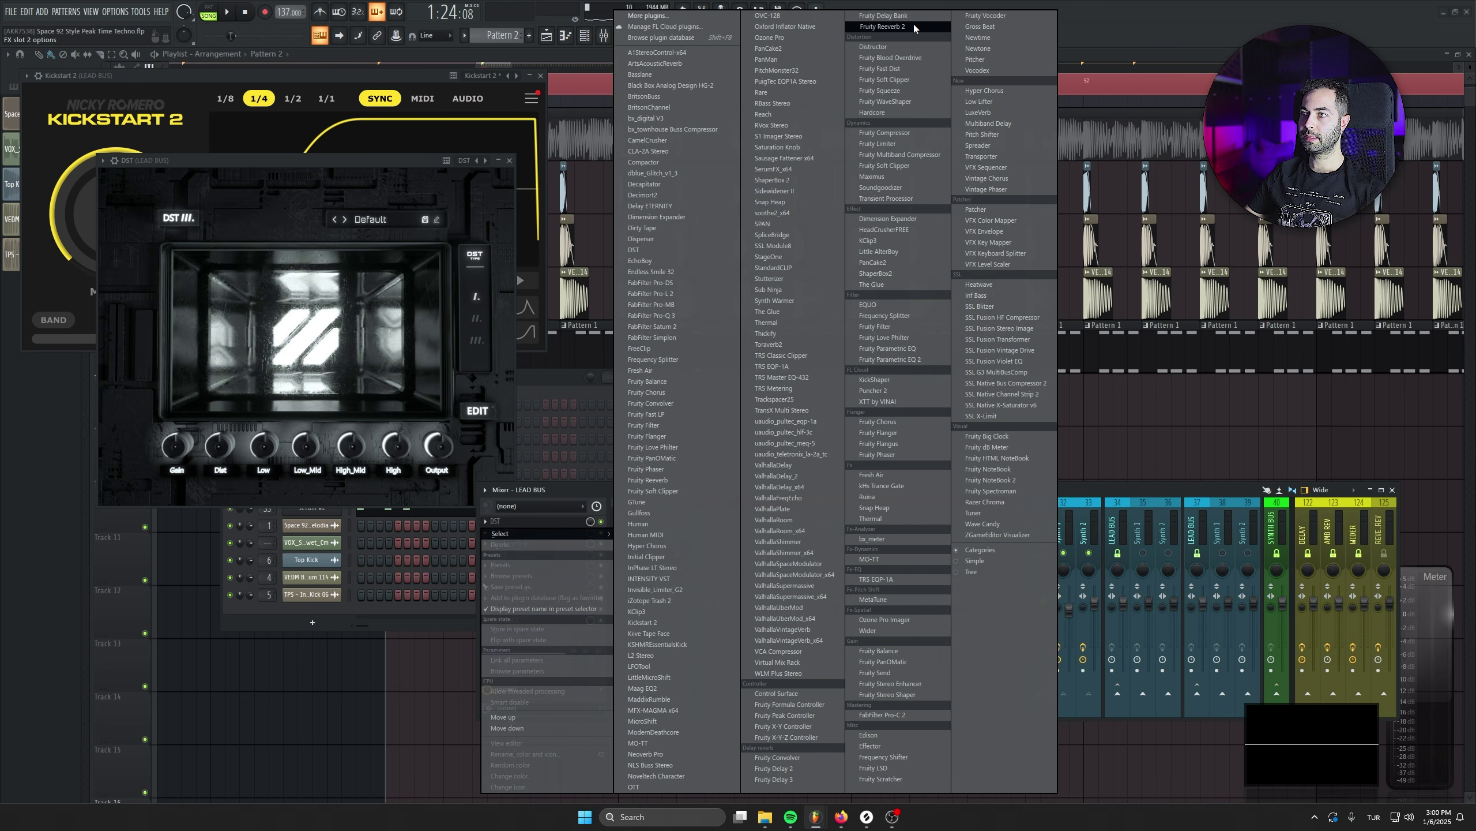
Insert Fruity Delay 3 between the DST distortion and the reverb on the LEAD BUS and load its Ping pong preset
left_click(774, 778)
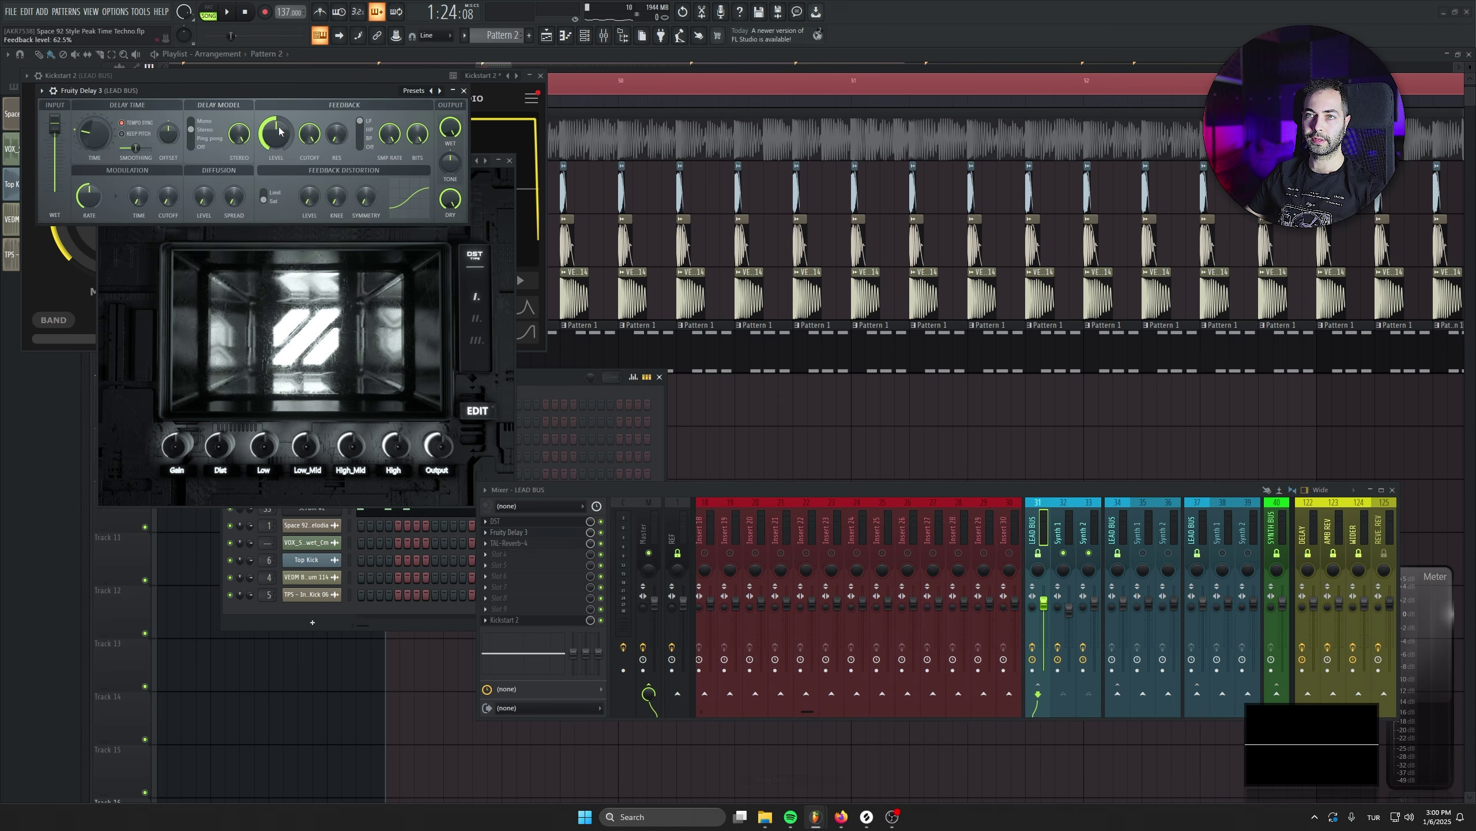
left_click_drag(289, 85, 566, 286)
left_click(703, 293)
left_click(733, 376)
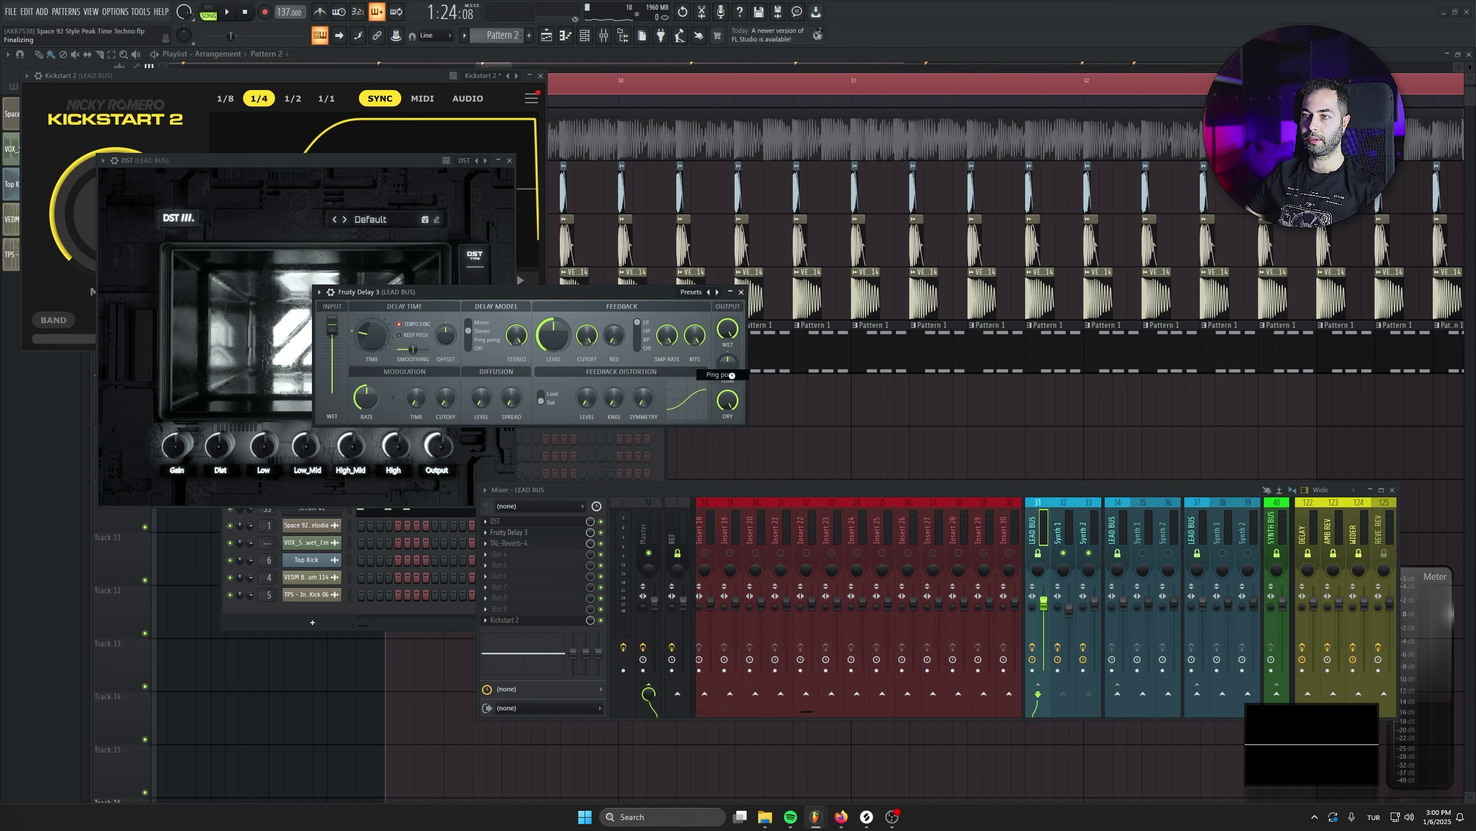
key("space")
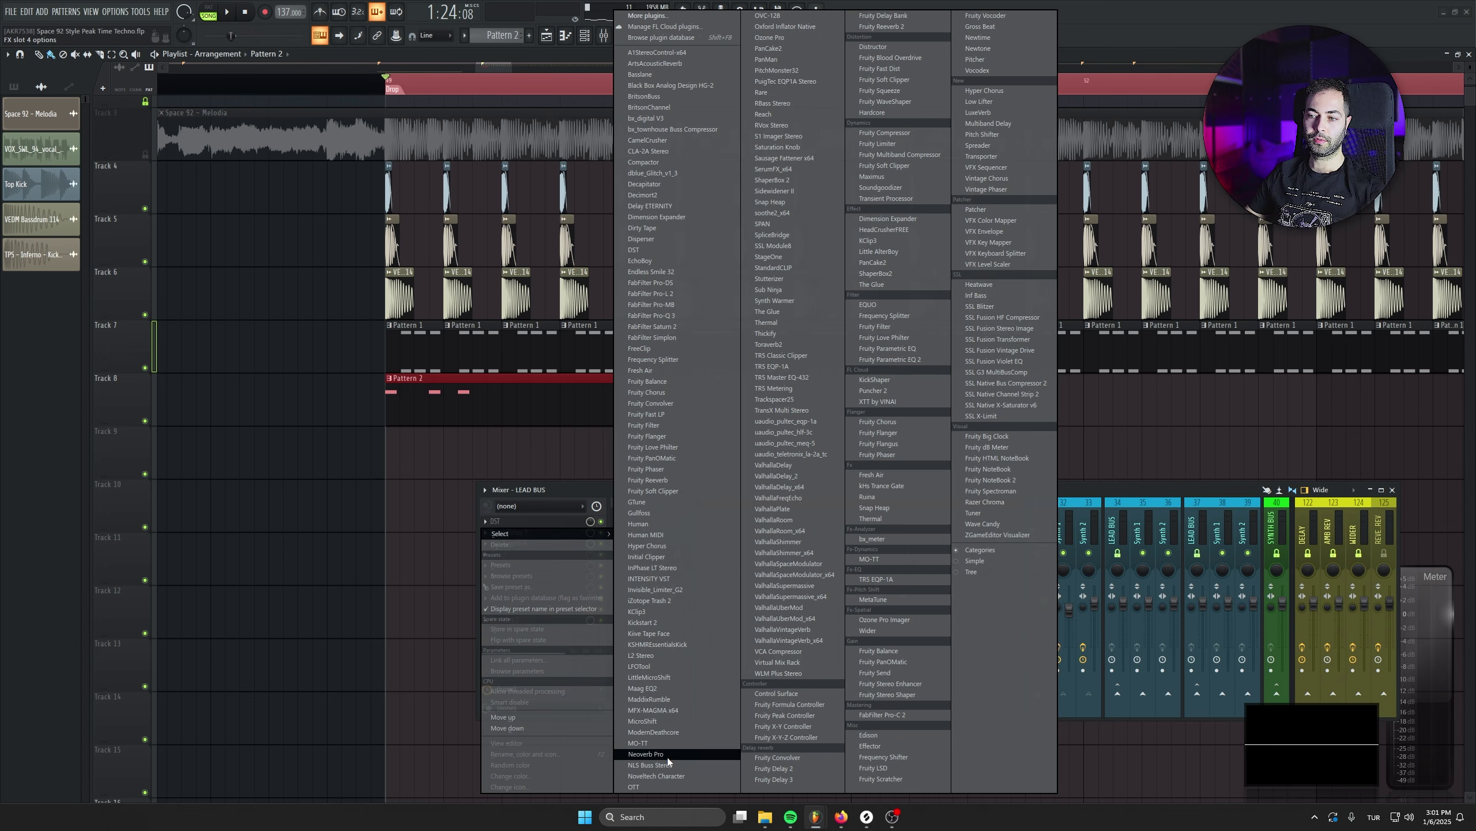
Insert OTT after the reverb on the LEAD BUS and solo the bus to hear it during playback
left_click(664, 785)
left_click_drag(378, 218, 329, 182)
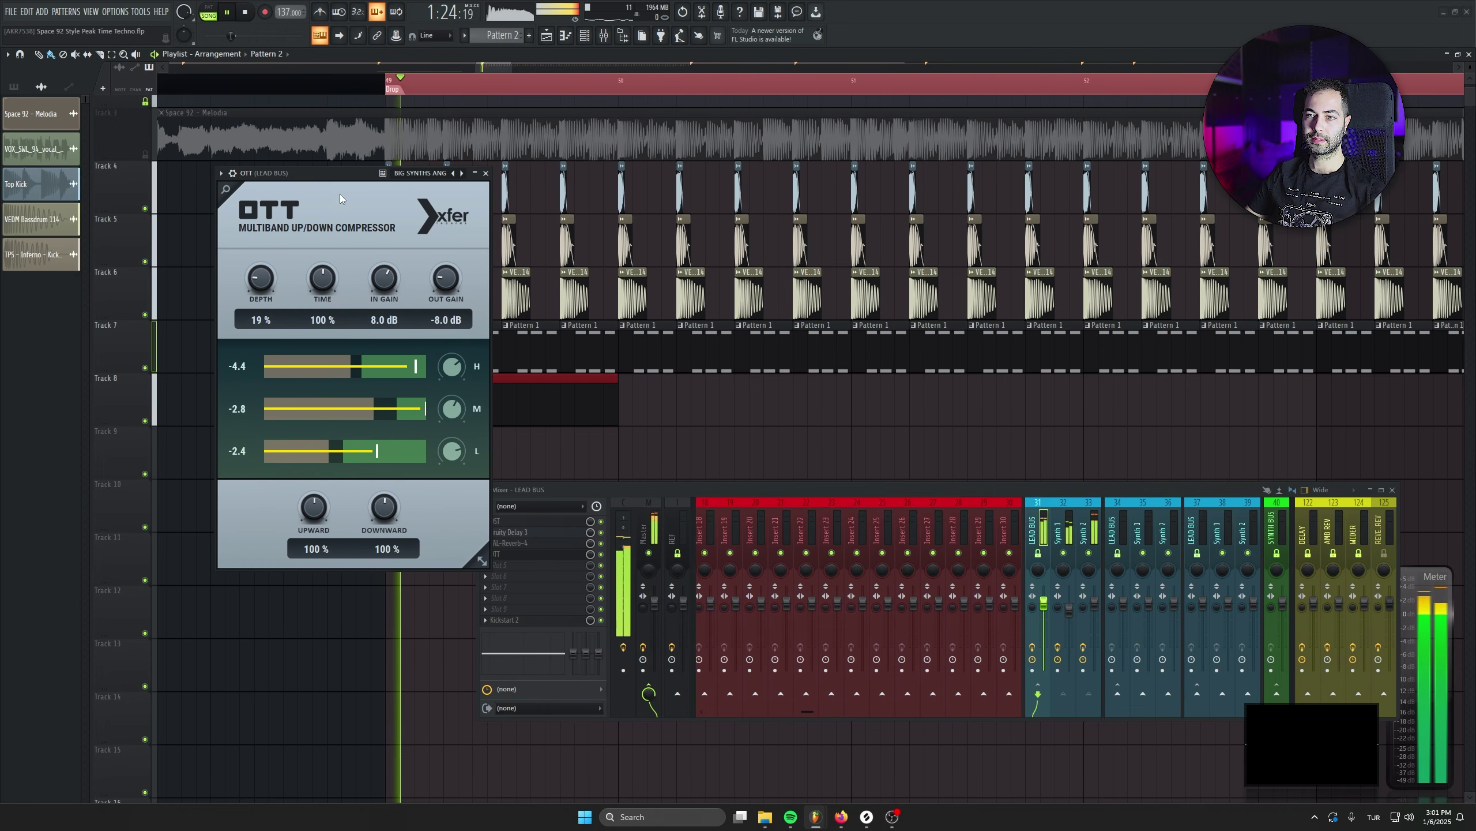
right_click(1038, 552)
key("space")
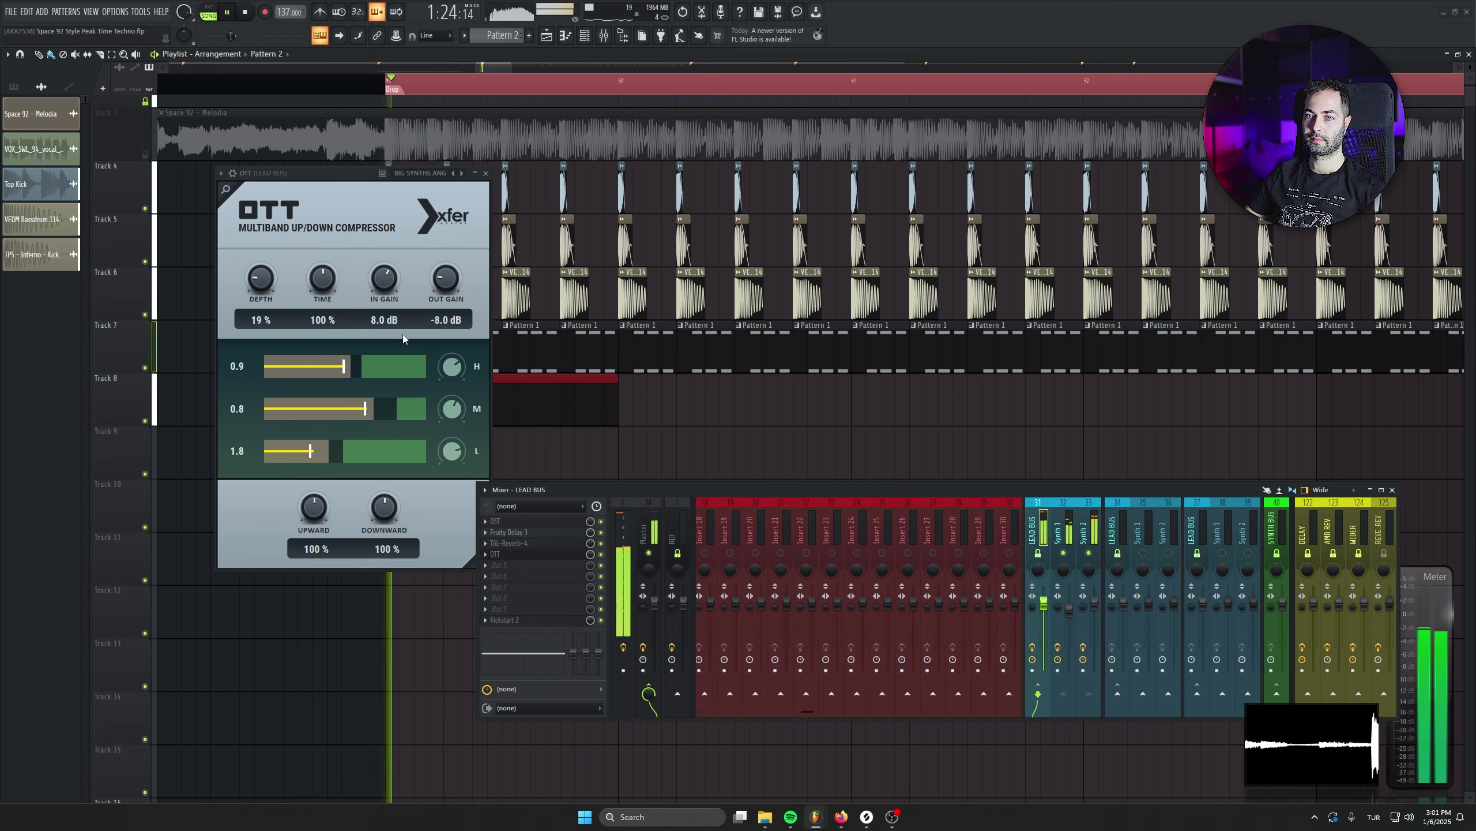
left_click(486, 173)
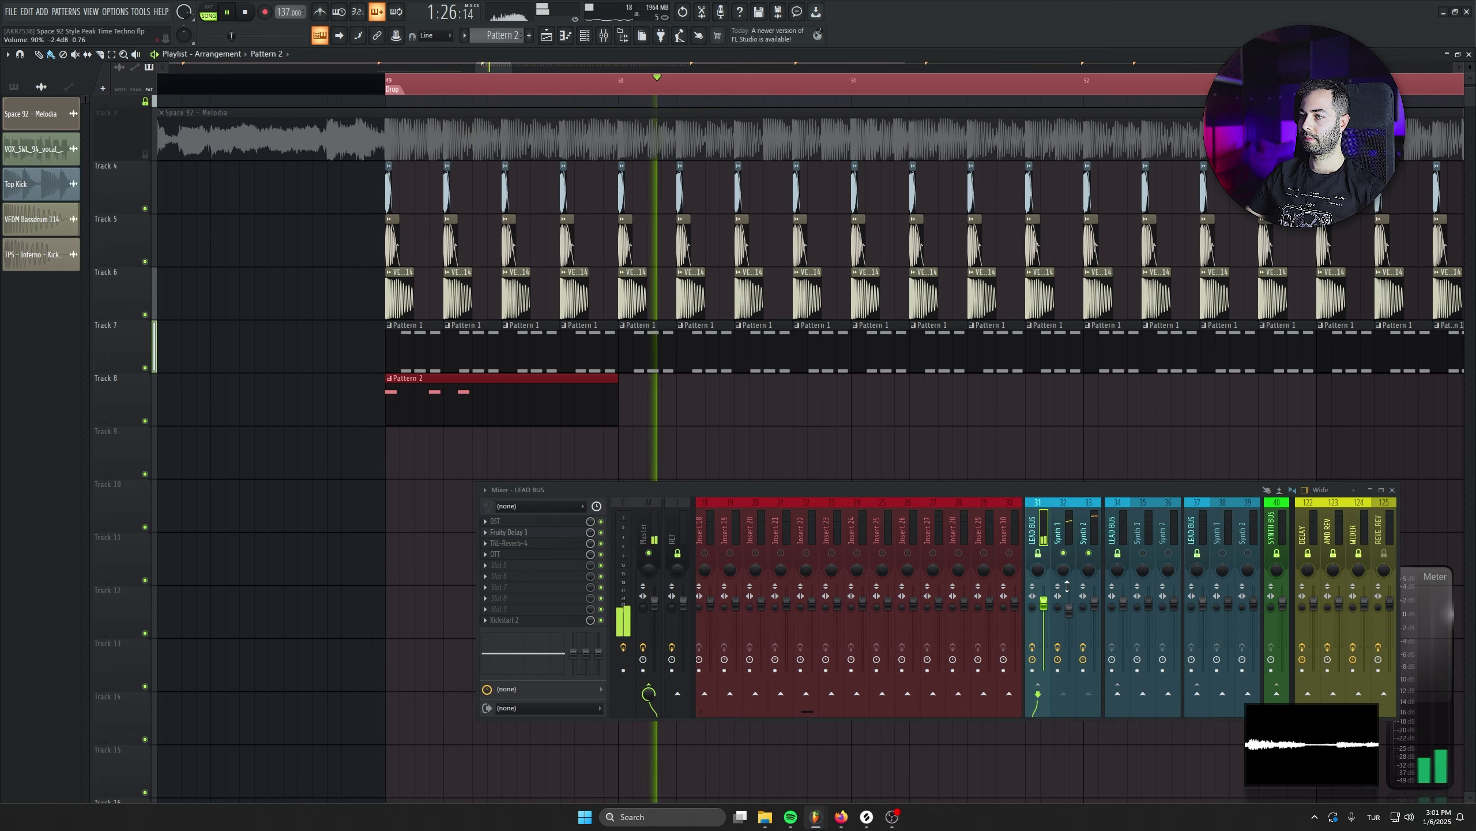
Stop playback and dock the KICK BASS BUS track to the left in the mixer
key("space")
scroll(741, 522, "up", 5)
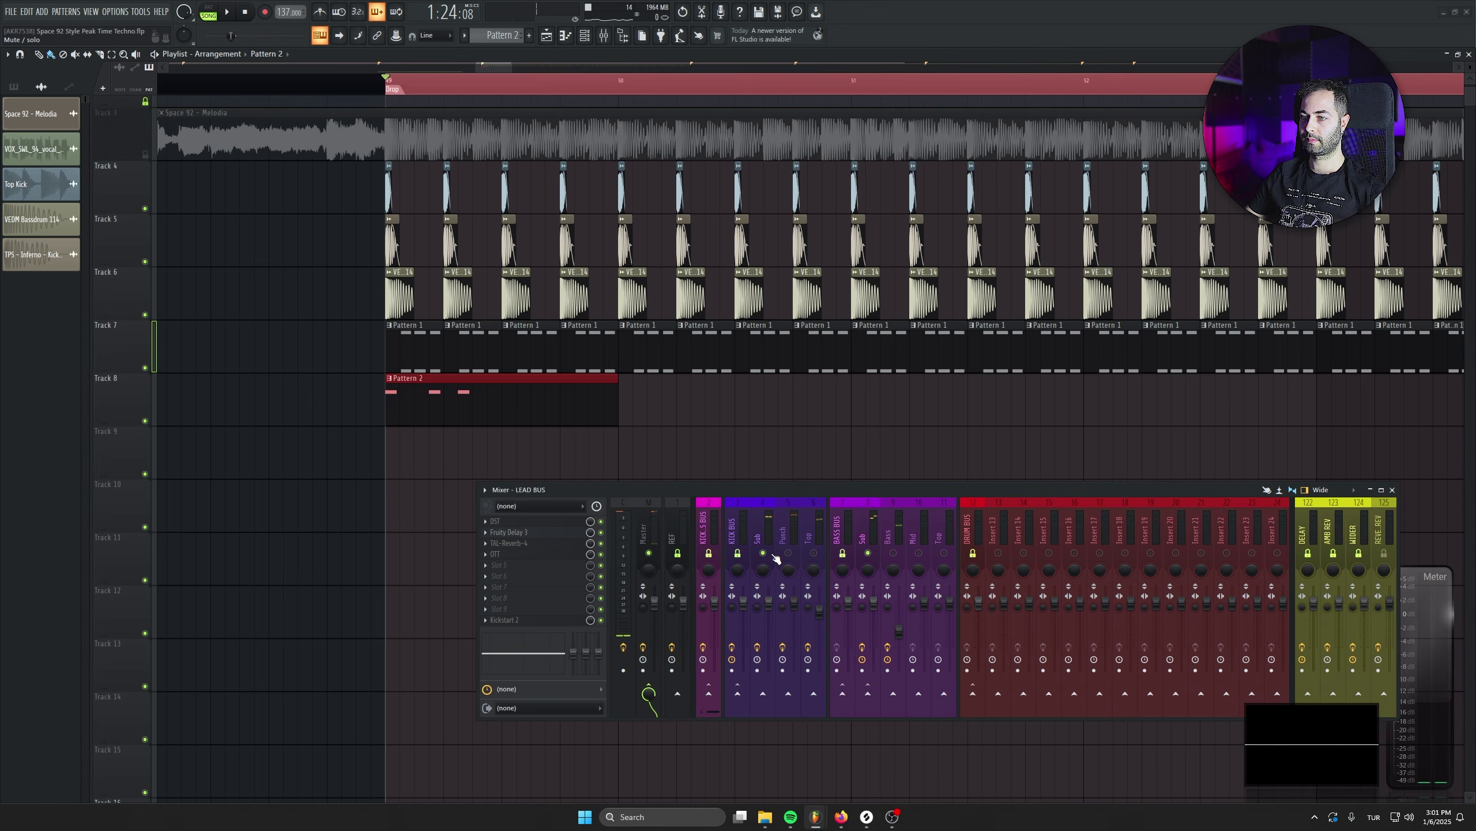
right_click(720, 534)
left_click(849, 745)
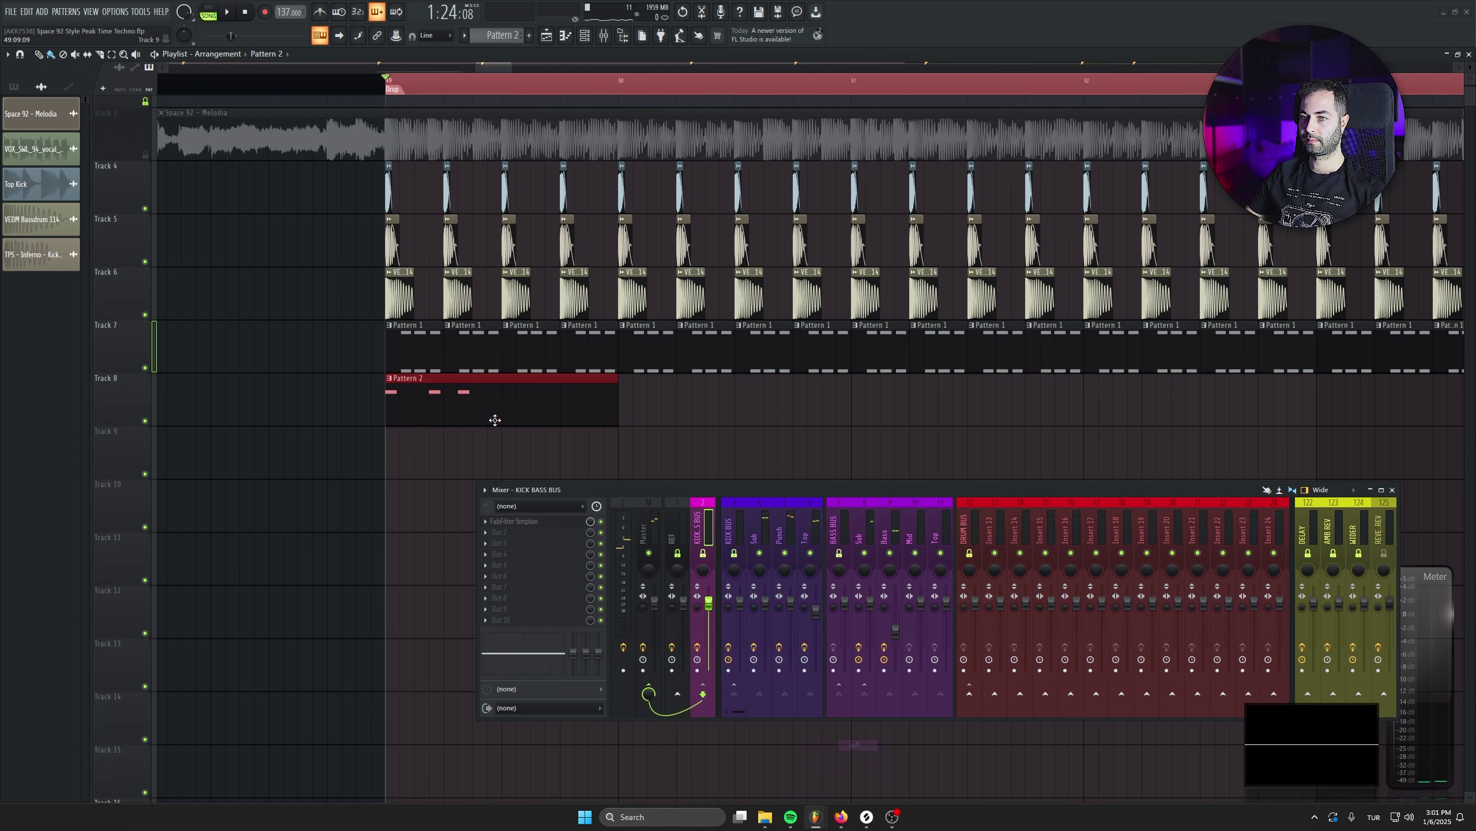
Lower the LEAD BUS volume to -2.4 dB while playing the full drop
key("space")
scroll(902, 536, "down", 5)
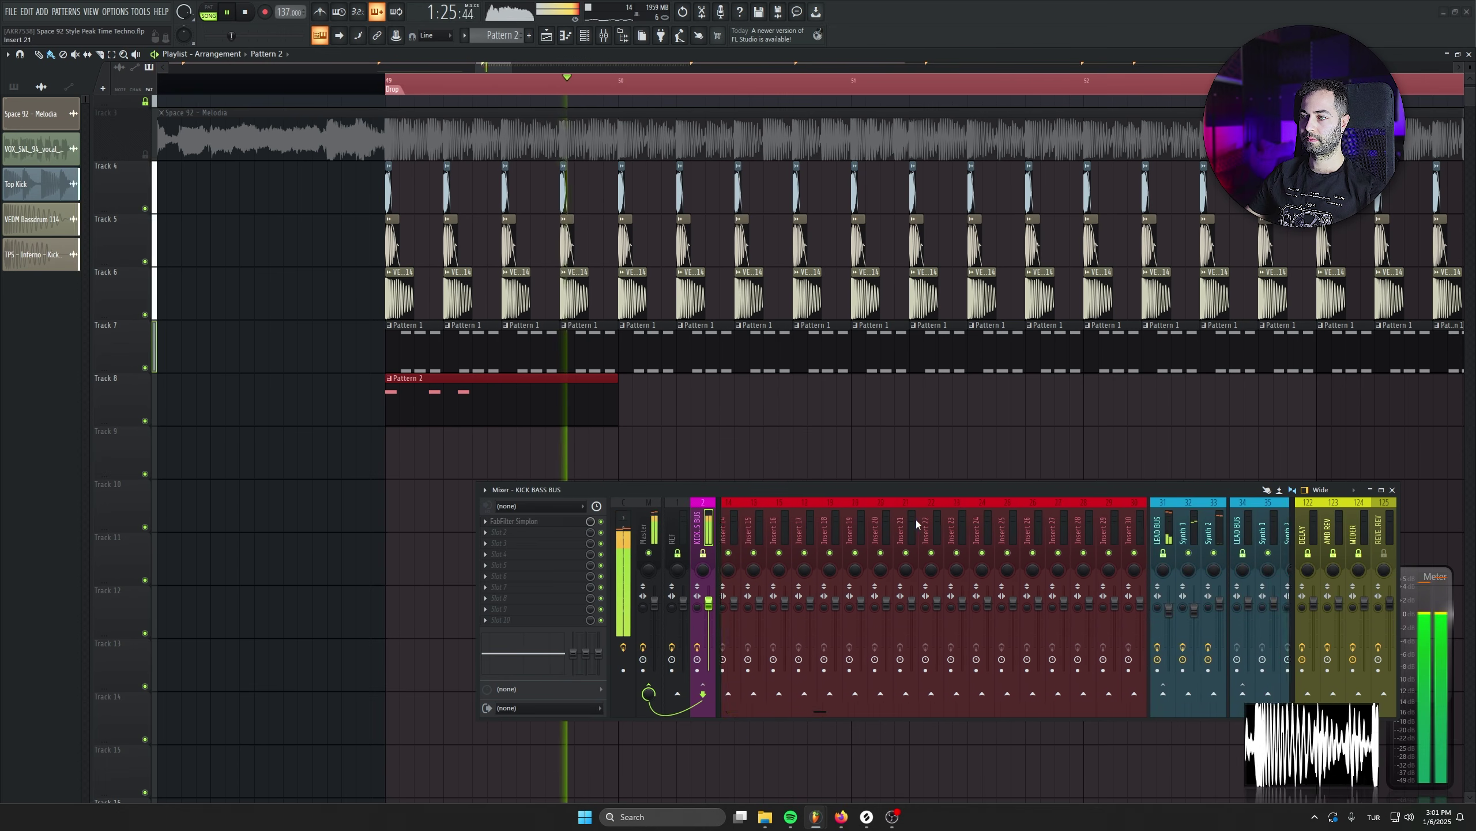
key("space")
key("space")
left_click(853, 609)
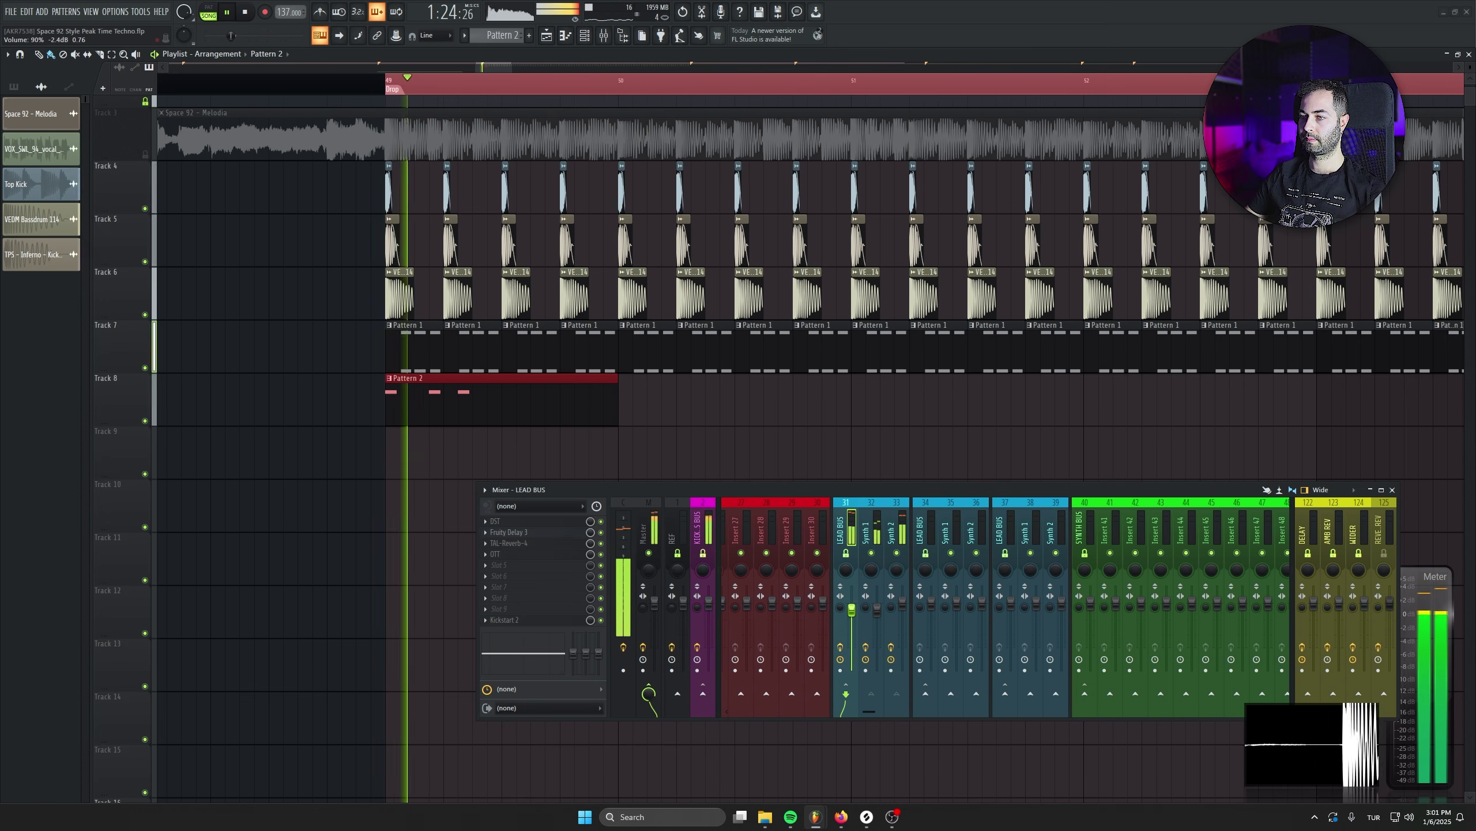
key("space")
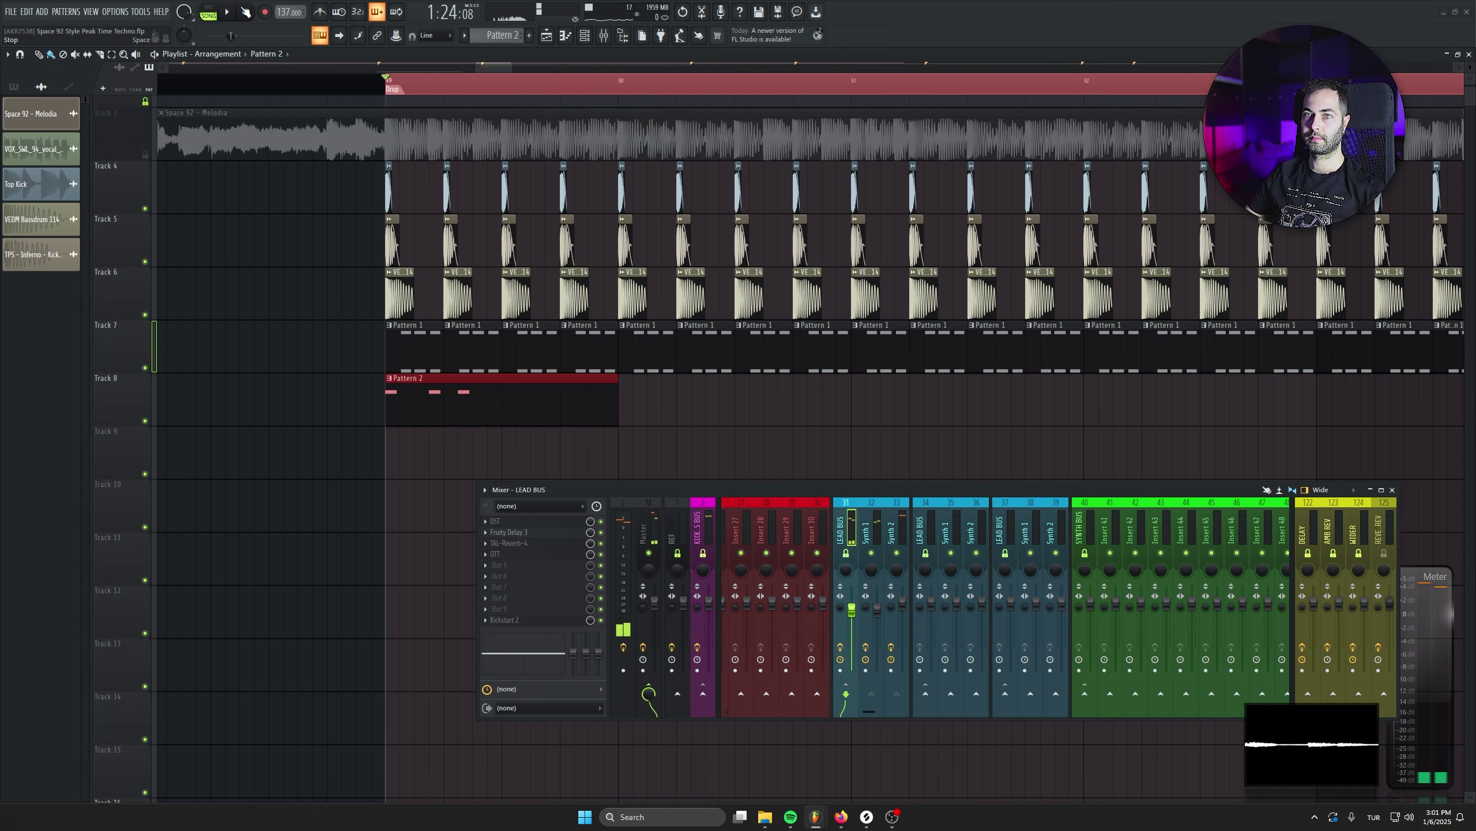
Insert StandardCLIP in Hard Clip mode in slot 7 of the LEAD BUS and set the bus volume to -0.6 dB during playback
left_click(515, 588)
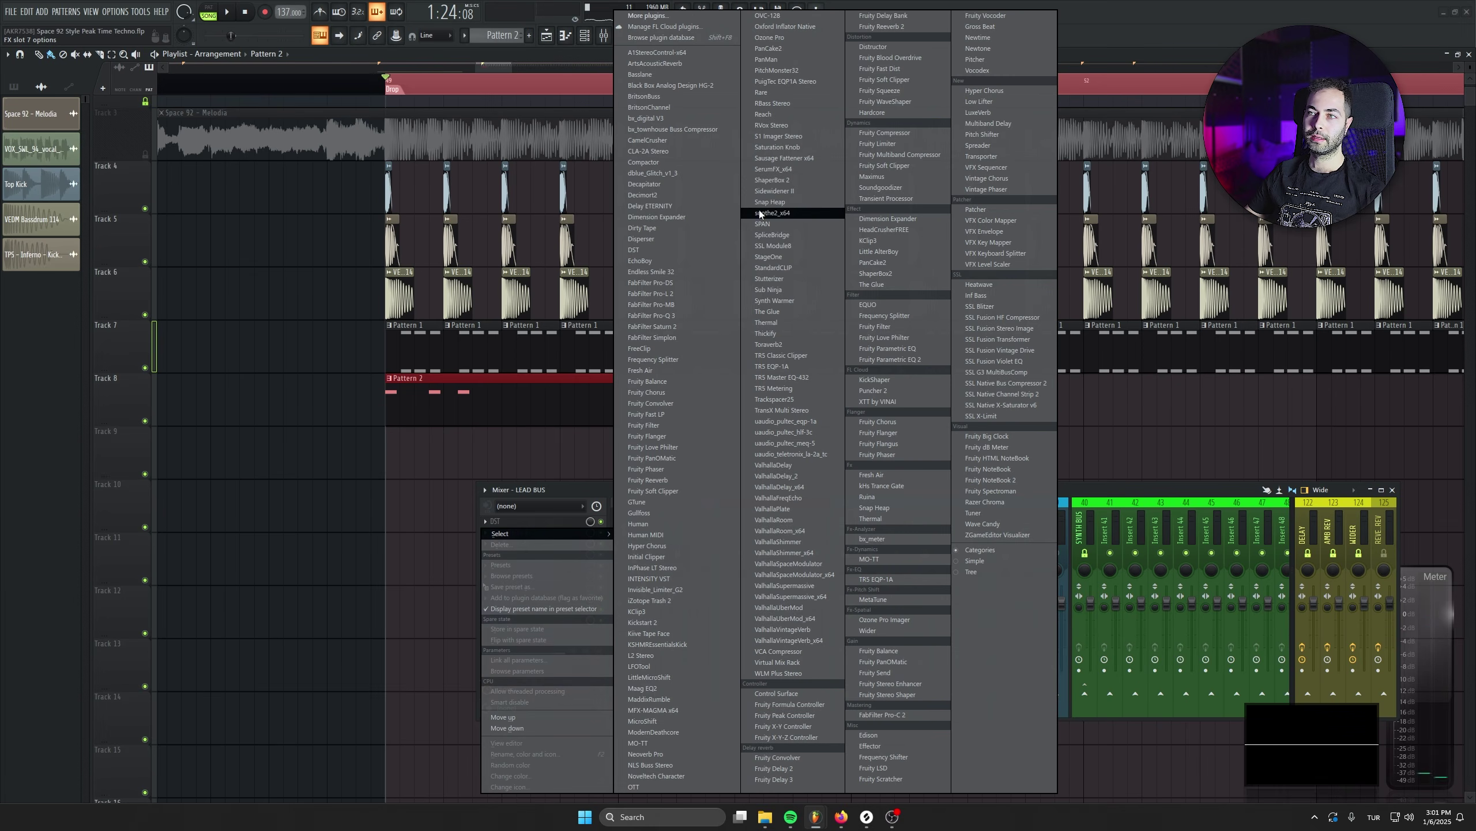
left_click(773, 268)
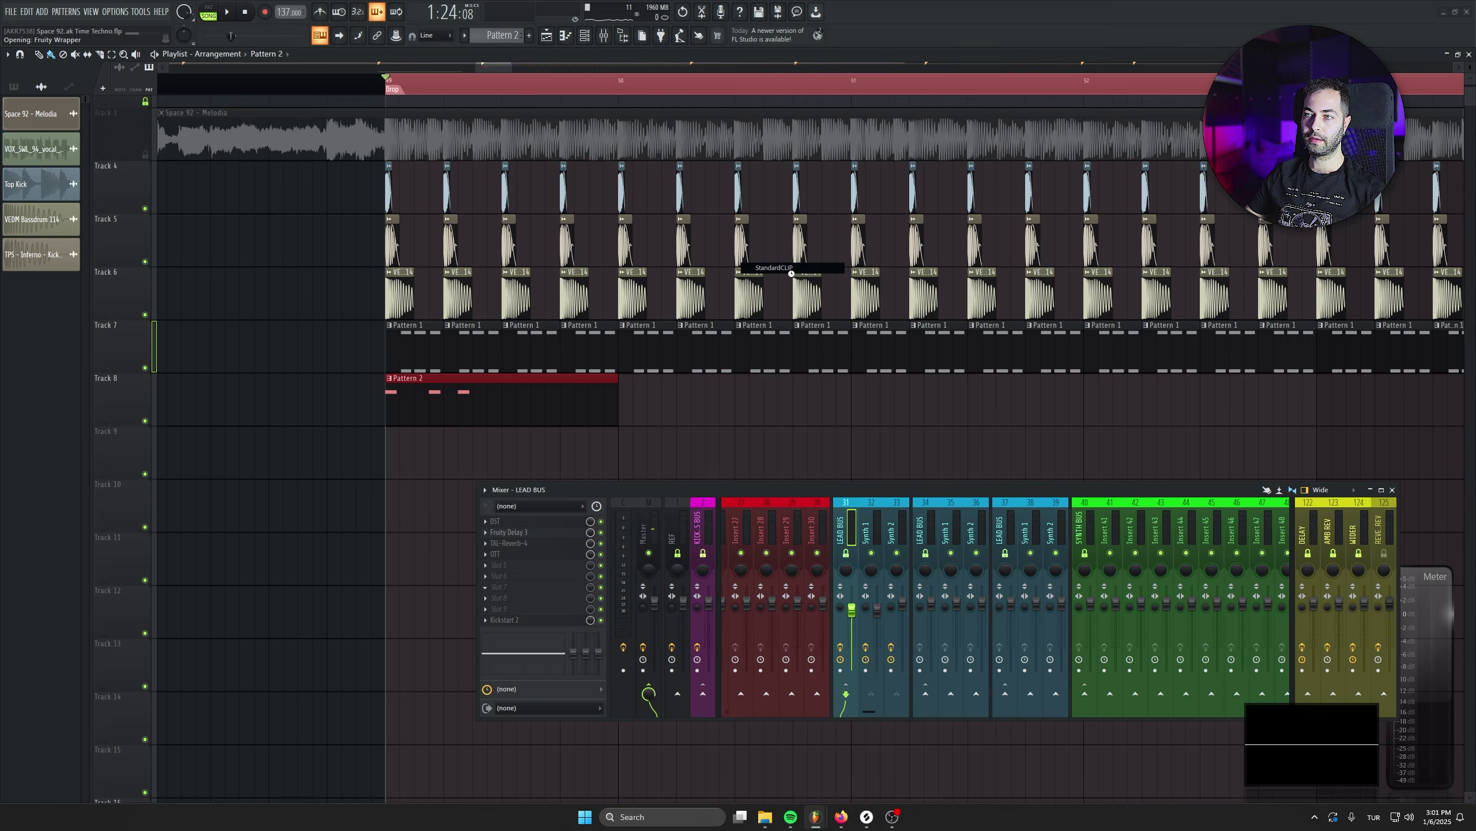
left_click_drag(220, 153, 244, 195)
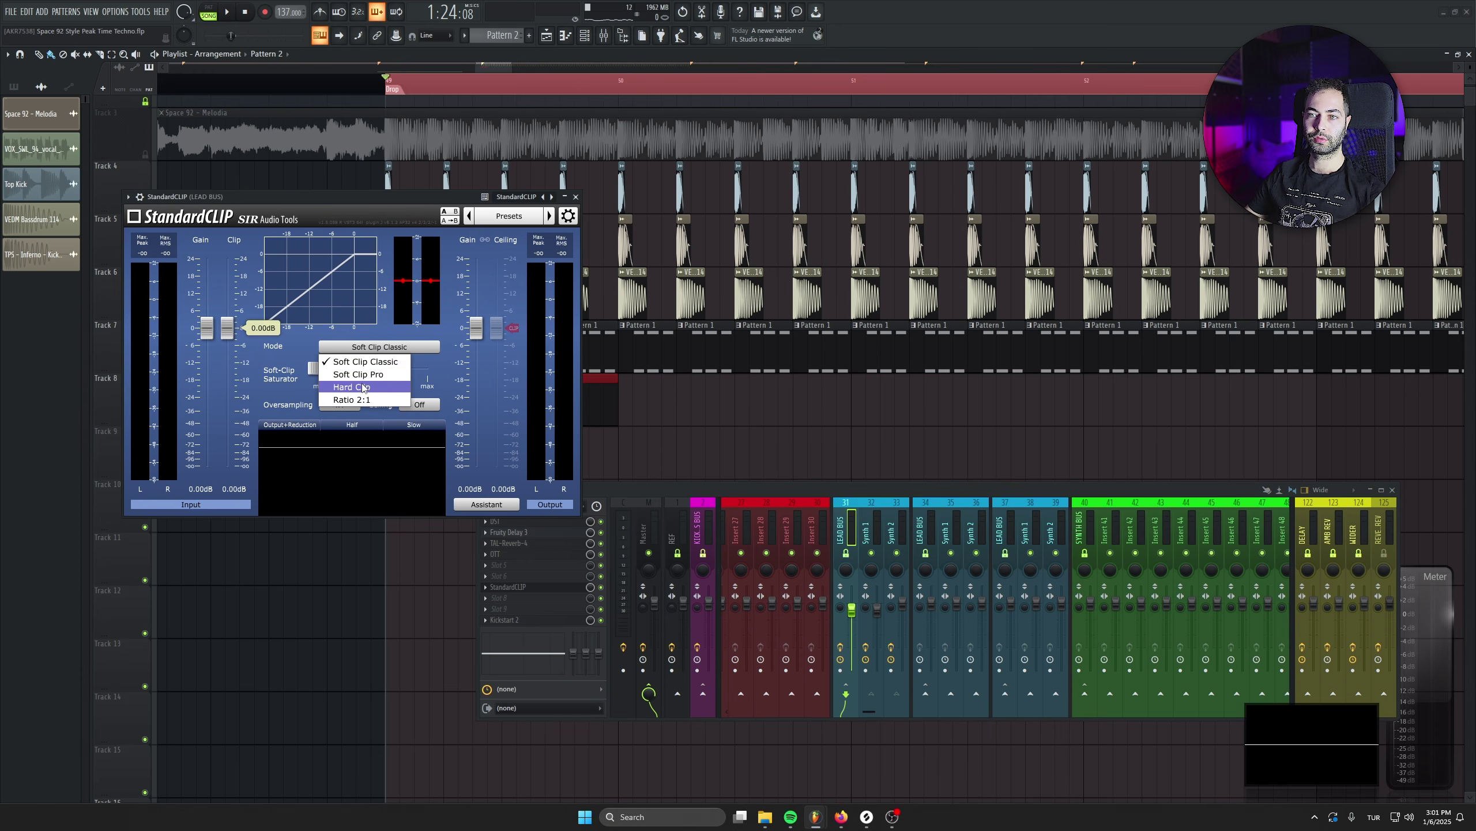
left_click_drag(394, 201, 385, 213)
key("space")
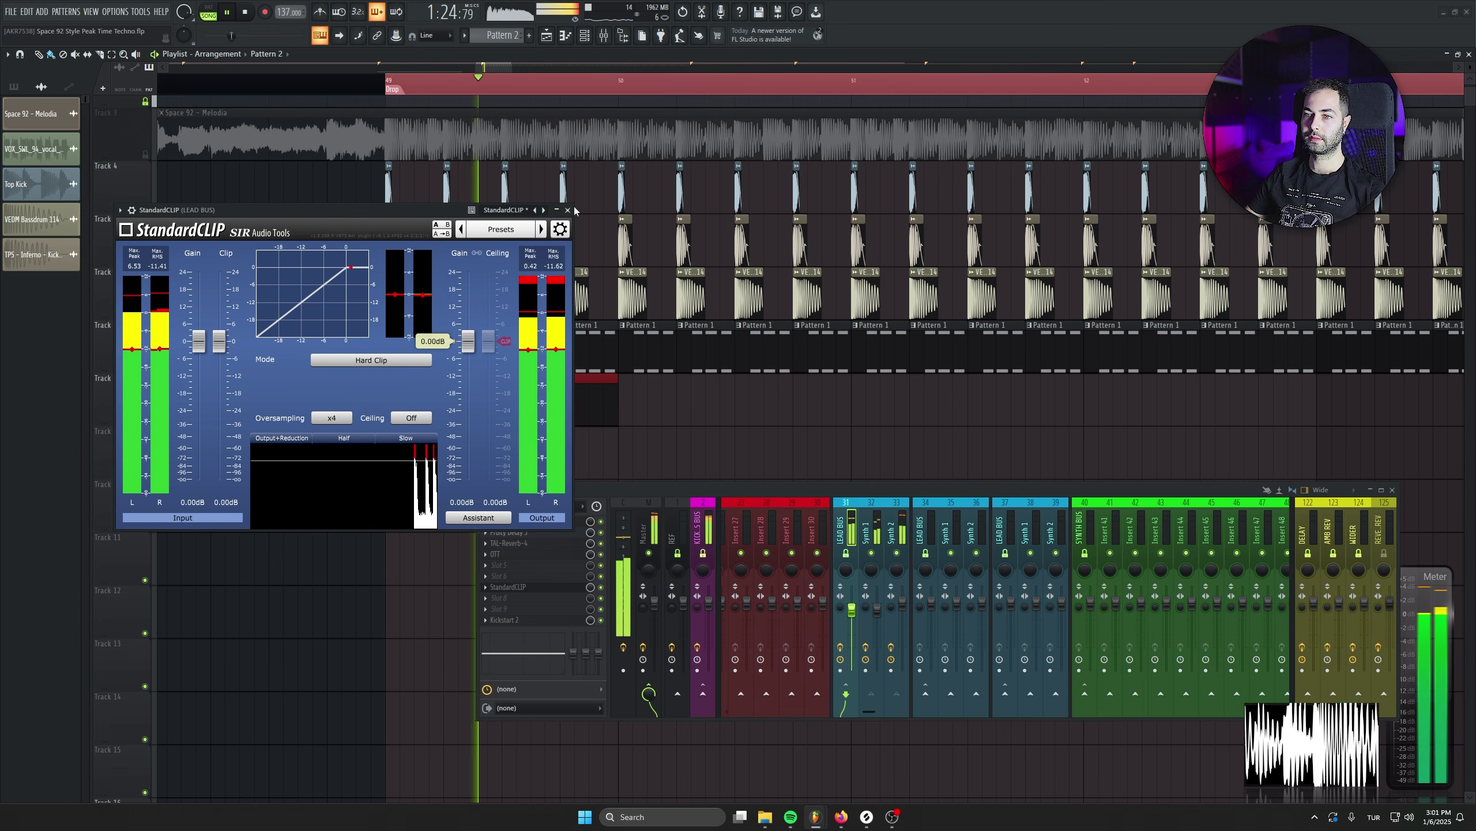
left_click(569, 210)
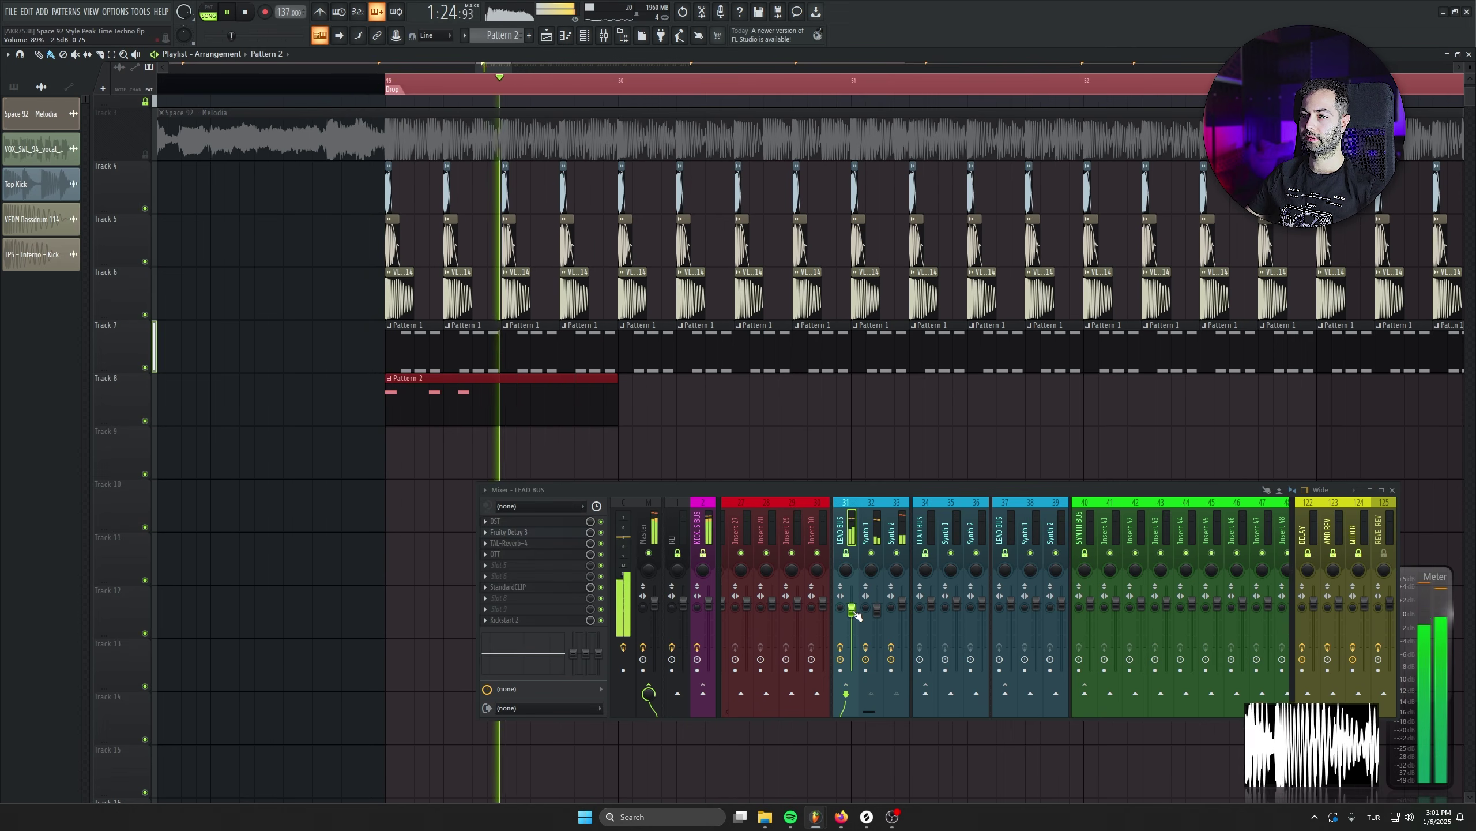
left_click_drag(856, 612, 856, 617)
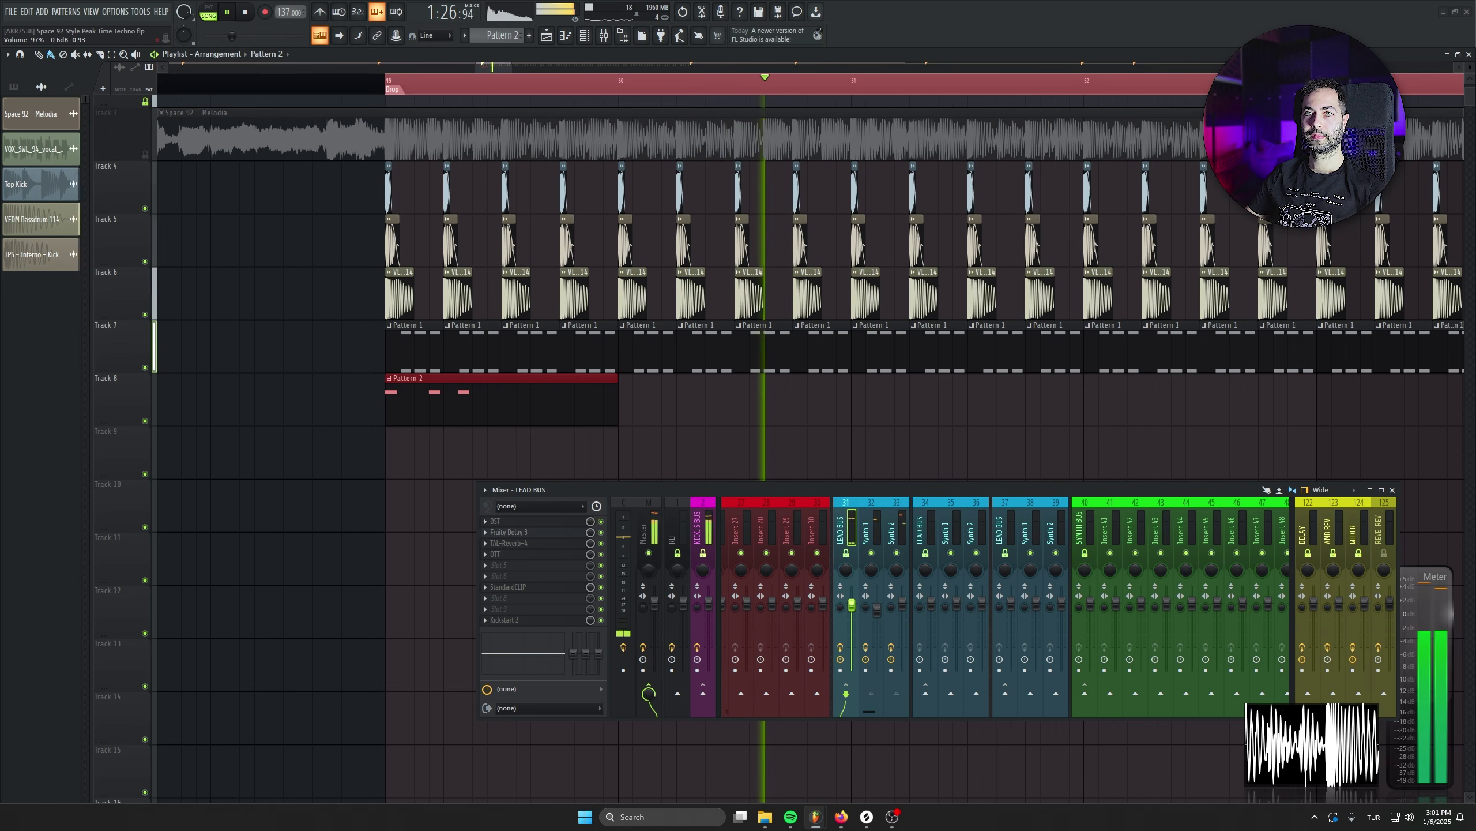
Place a second Pattern 2 clip on Track 8 at bar 53 of the drop
scroll(669, 409, "down", 2)
left_click(1013, 416)
right_click(1021, 416)
left_click_drag(922, 416, 675, 376)
scroll(732, 399, "down", 1)
left_click(817, 364)
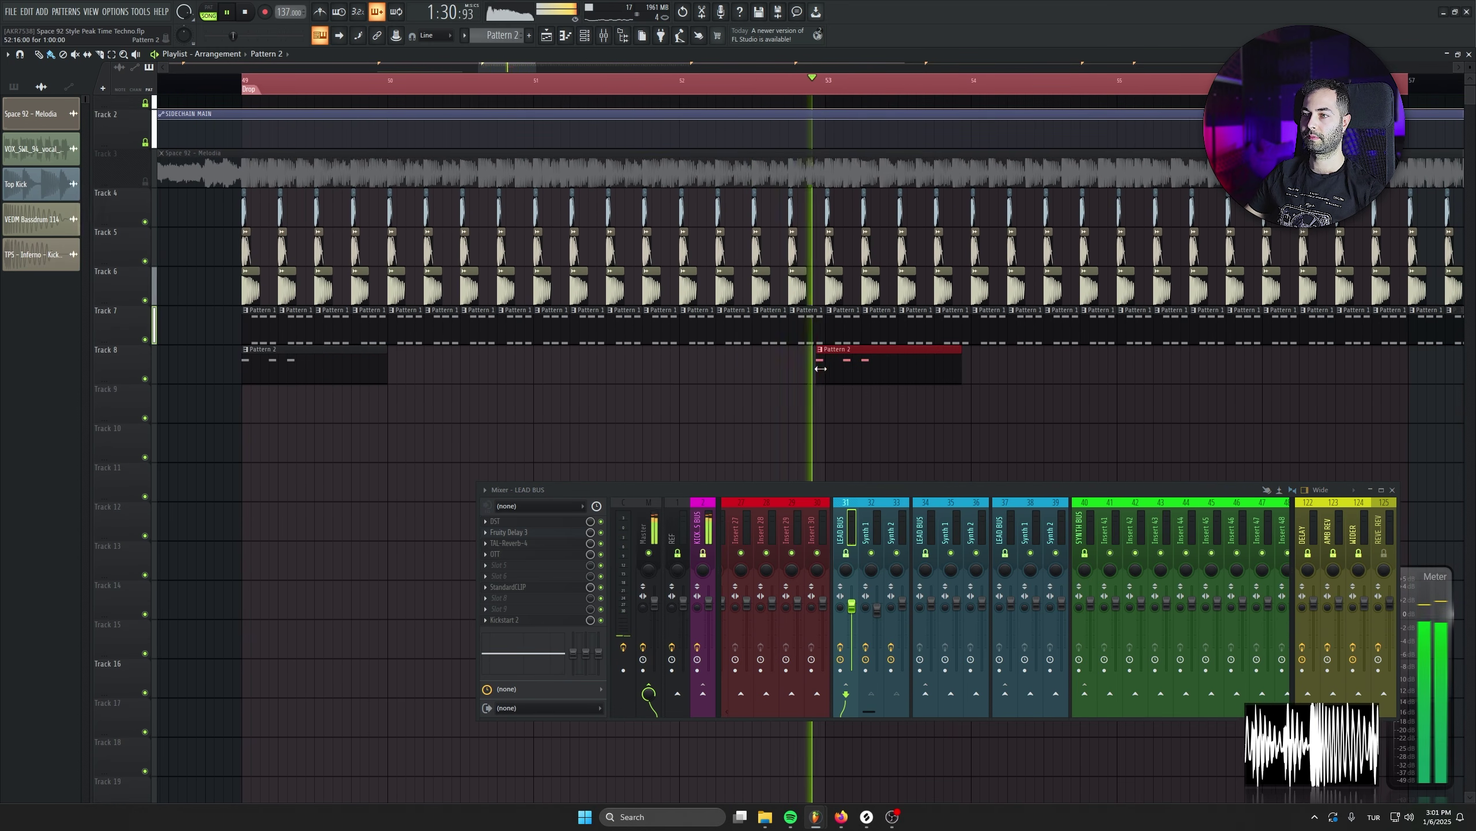
left_click_drag(943, 379, 952, 379)
key("space")
Delete the last riff note from both the Serum and Serum #2 piano rolls in Pattern 2 and play the shortened riff
double_click(360, 363)
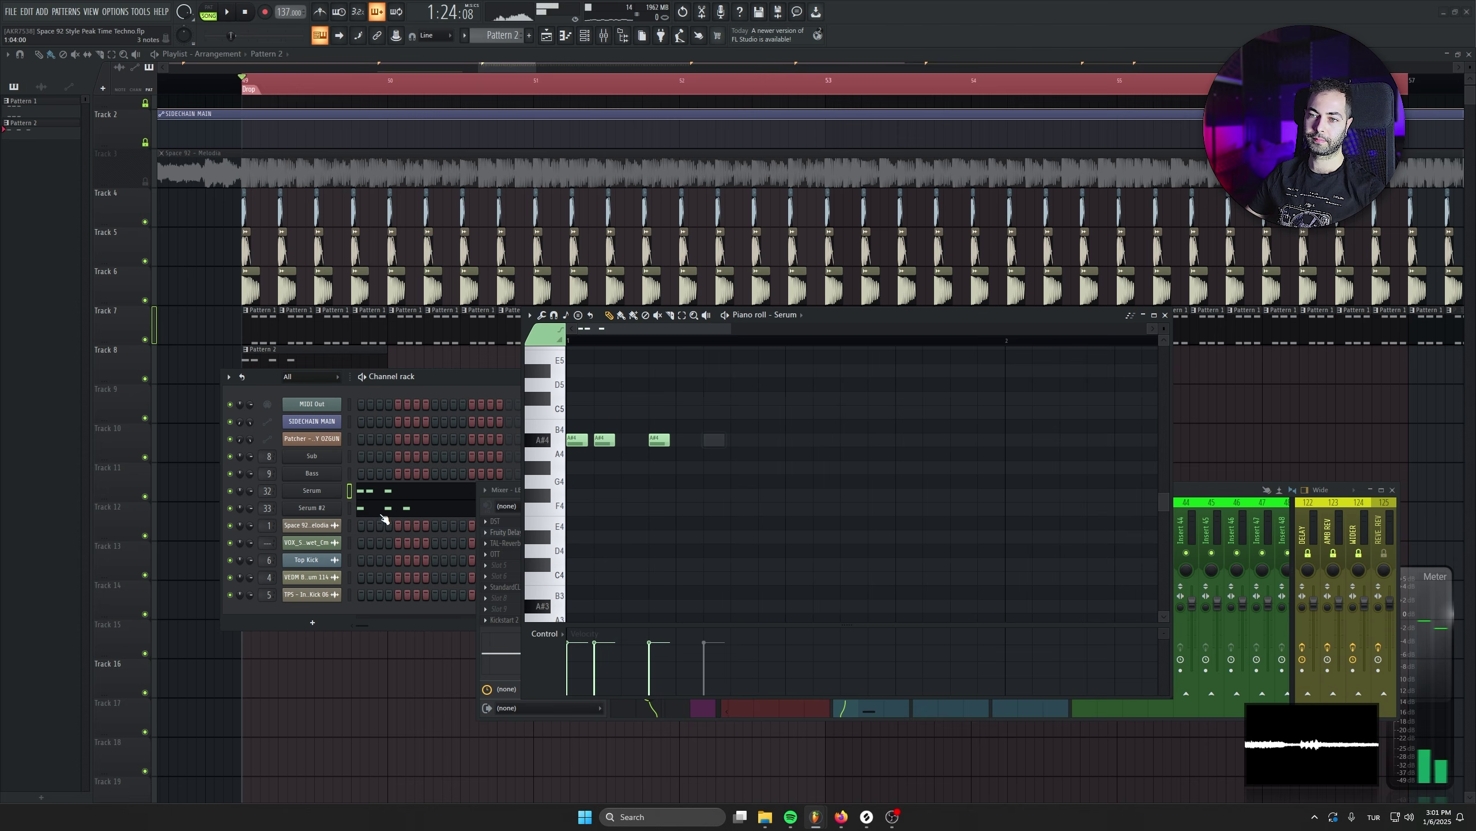
key("space")
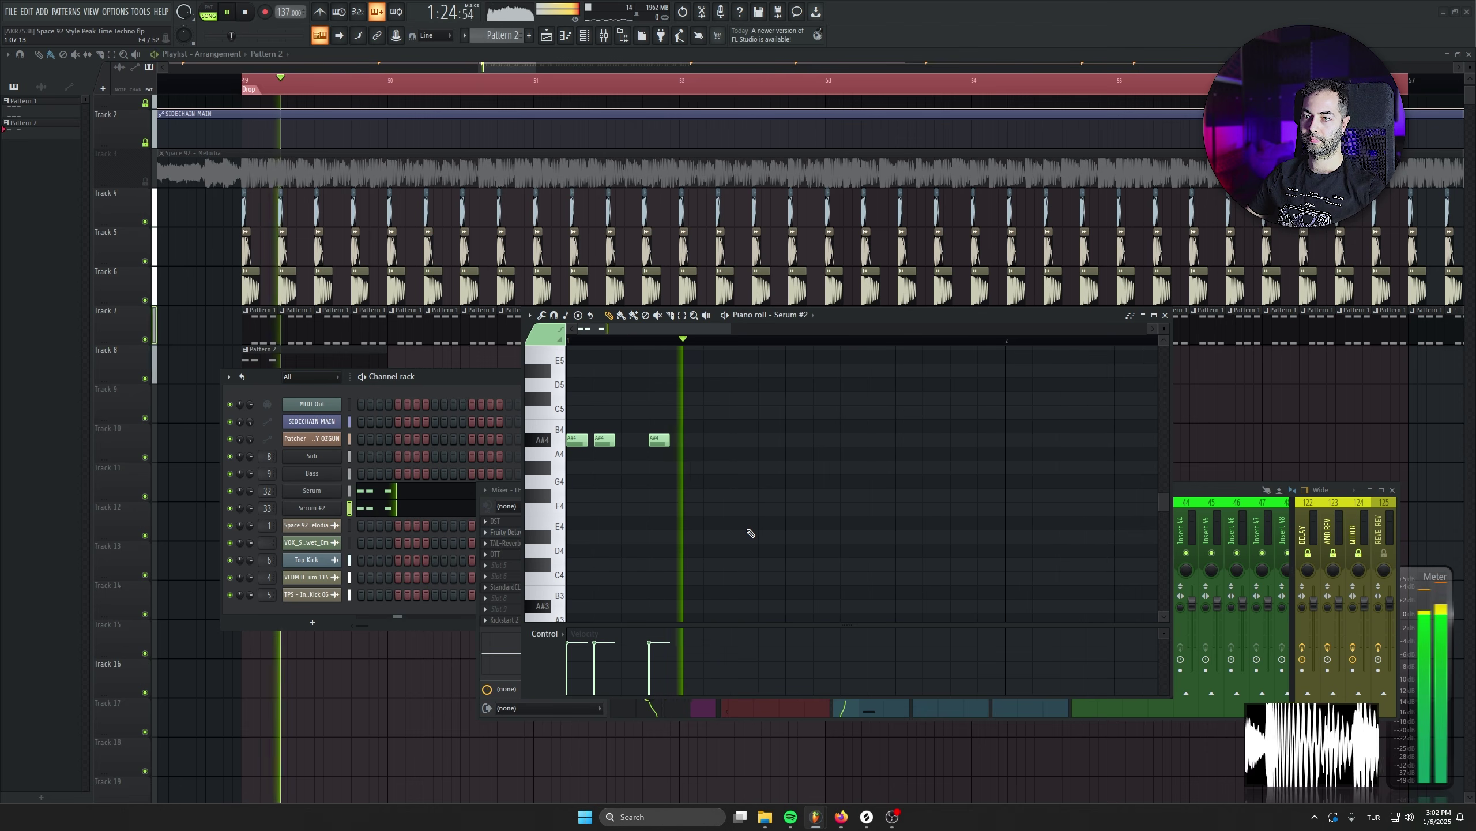
key("space")
key("space")
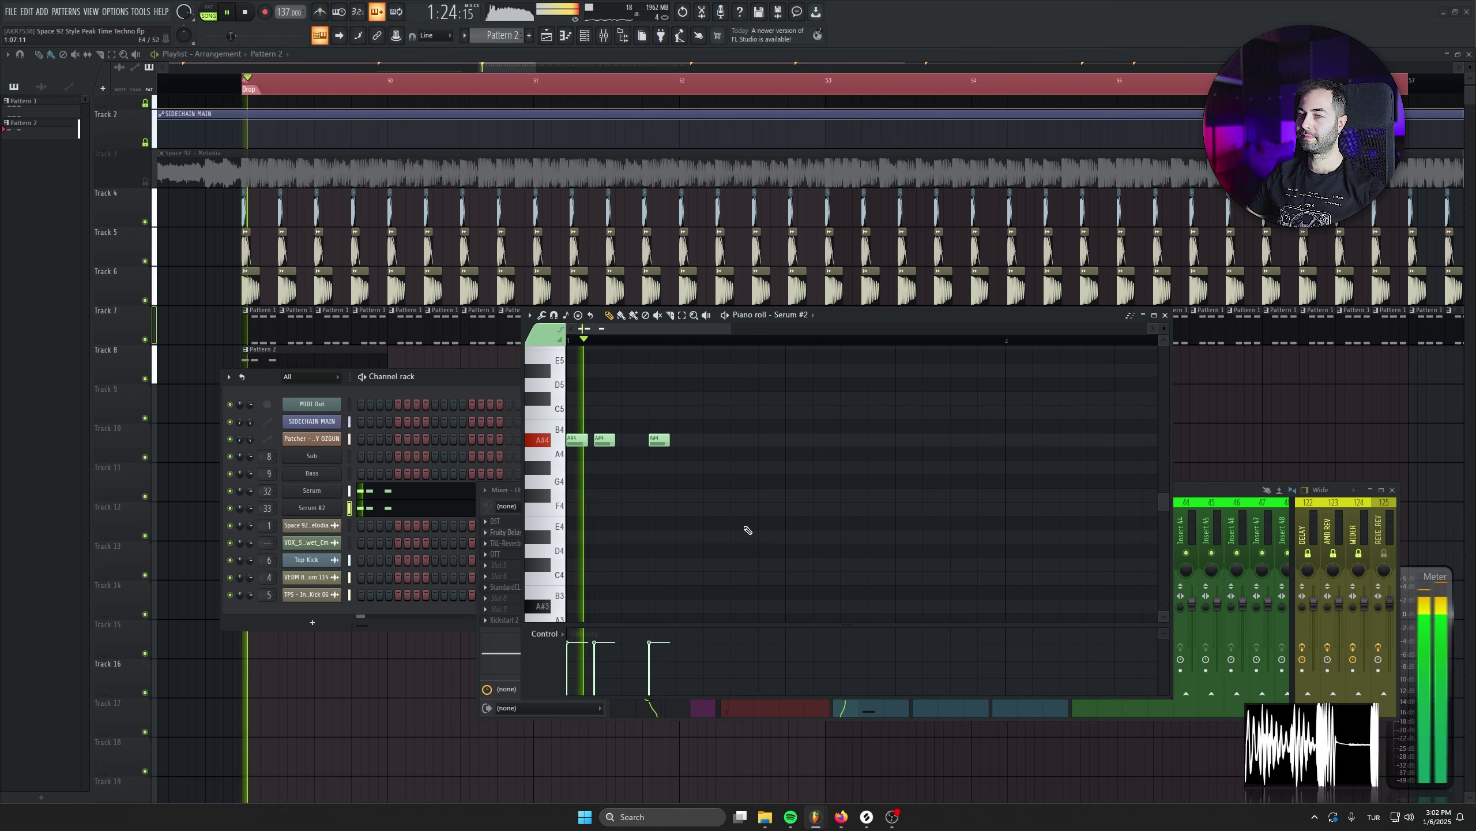
key("space")
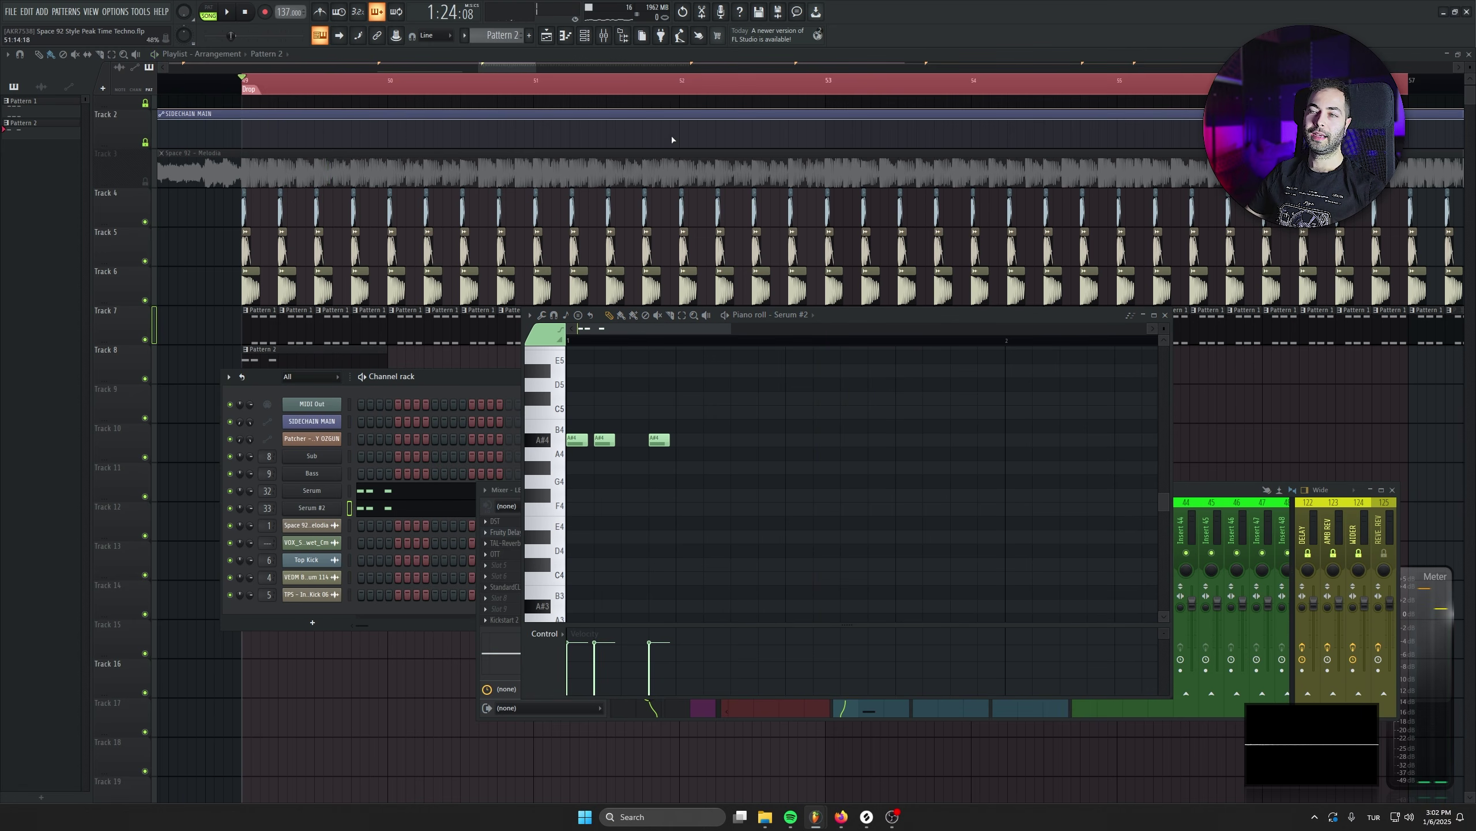
left_click(1166, 316)
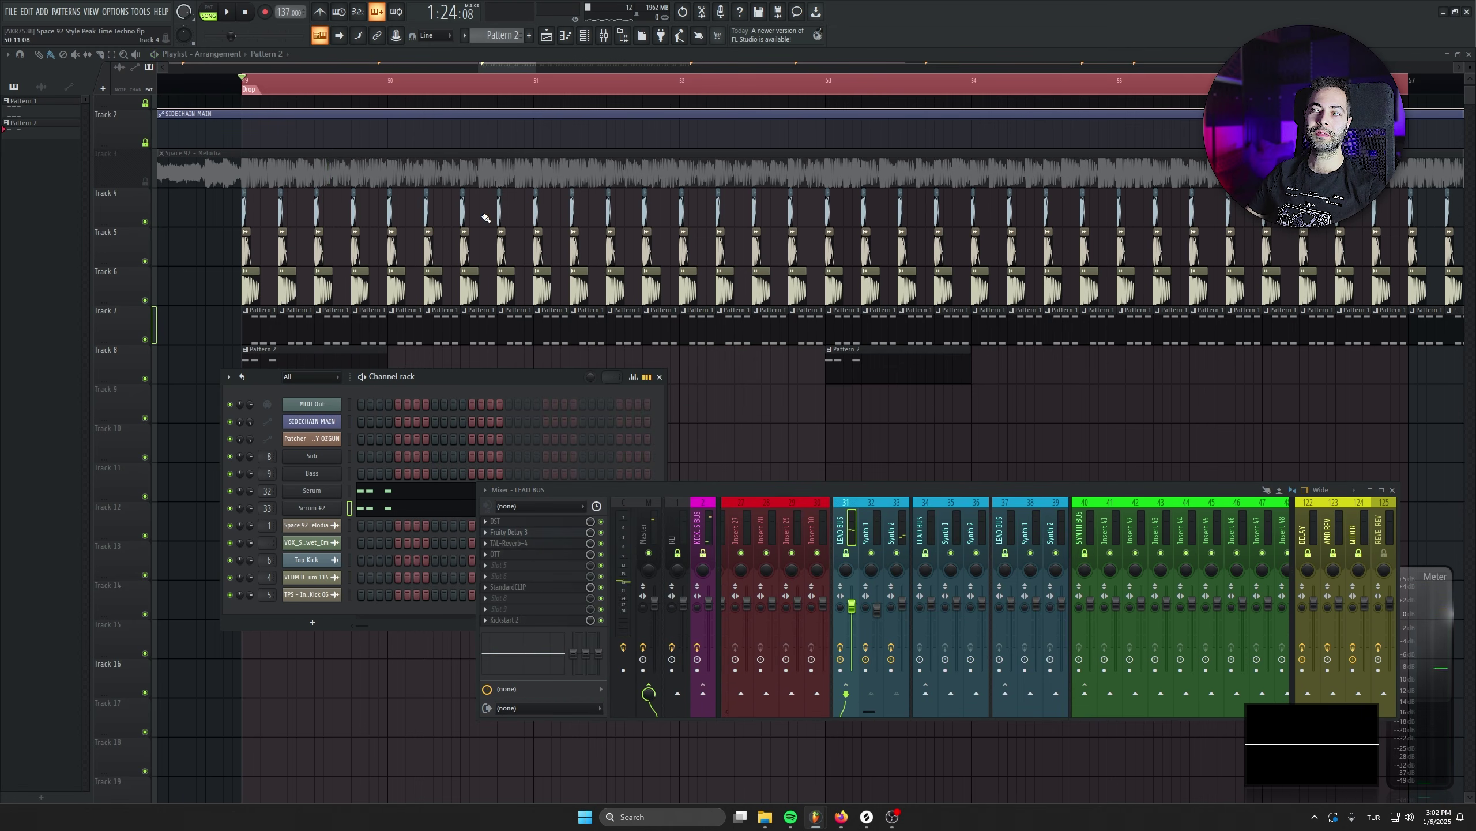
left_click(659, 376)
Duplicate the two Pattern 2 clips on Track 8 to bars 57 and 61 and save the project
left_click_drag(895, 386, 328, 358)
key("ctrl+b")
key("ctrl+s")
scroll(730, 387, "down", 2)
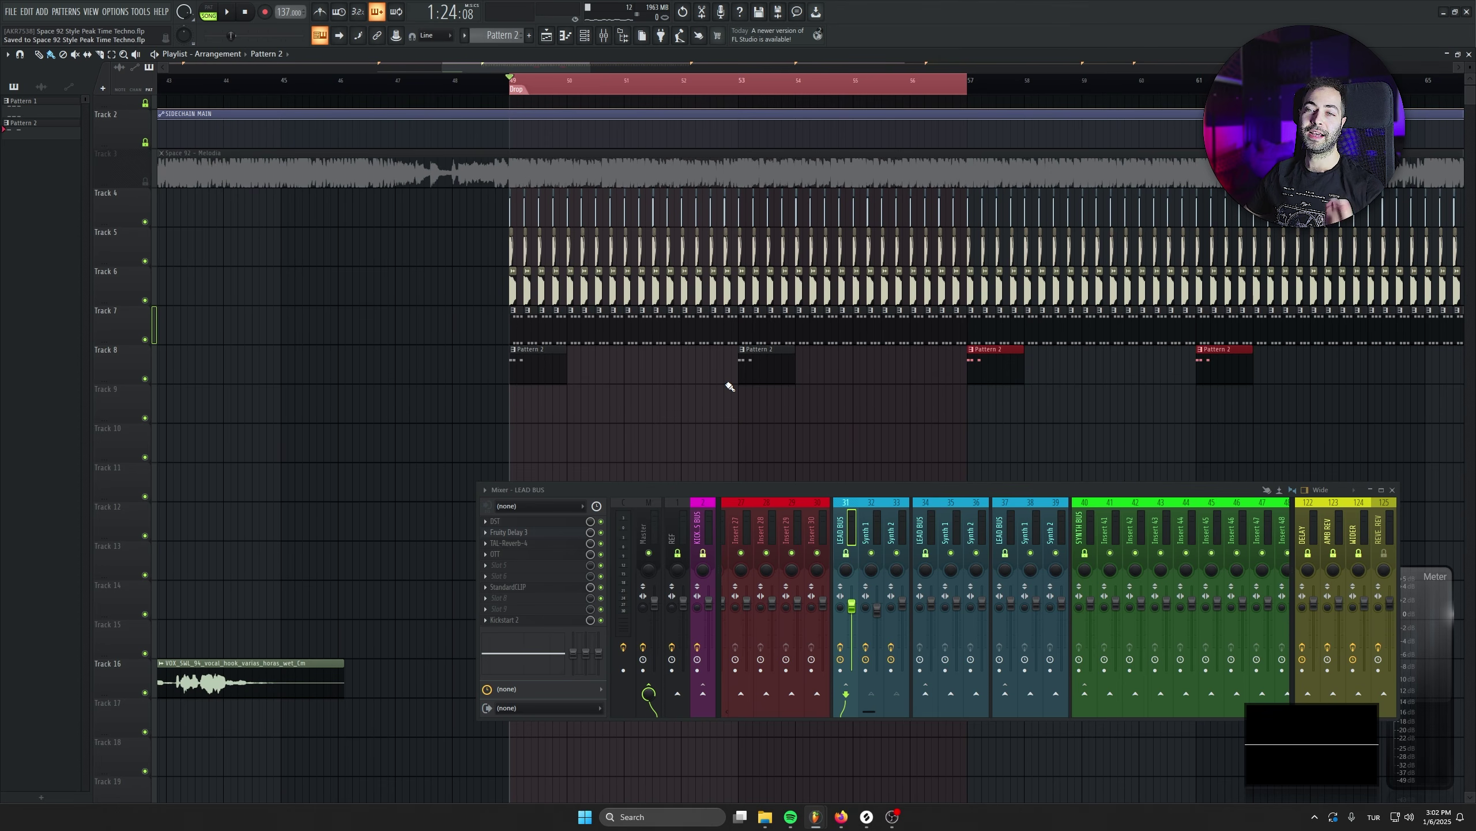
left_click(514, 87)
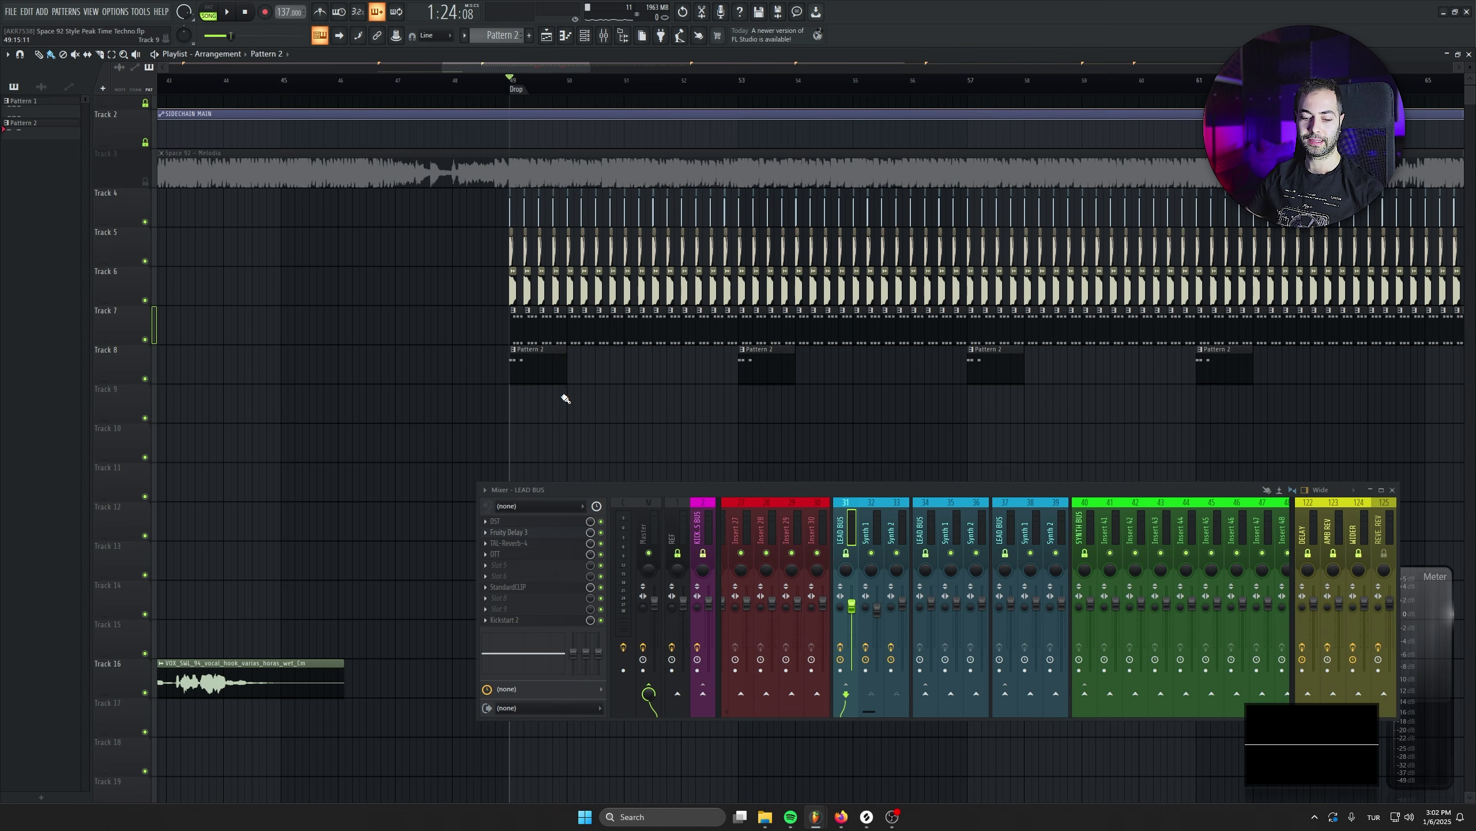
Add an empty Pattern 3 clip on Track 9, one bar before the second Pattern 2 clip
scroll(562, 395, "up", 1)
left_click_drag(563, 396, 673, 408)
left_click(676, 84)
left_click_drag(665, 83, 730, 86)
left_click(669, 79)
double_click(498, 81)
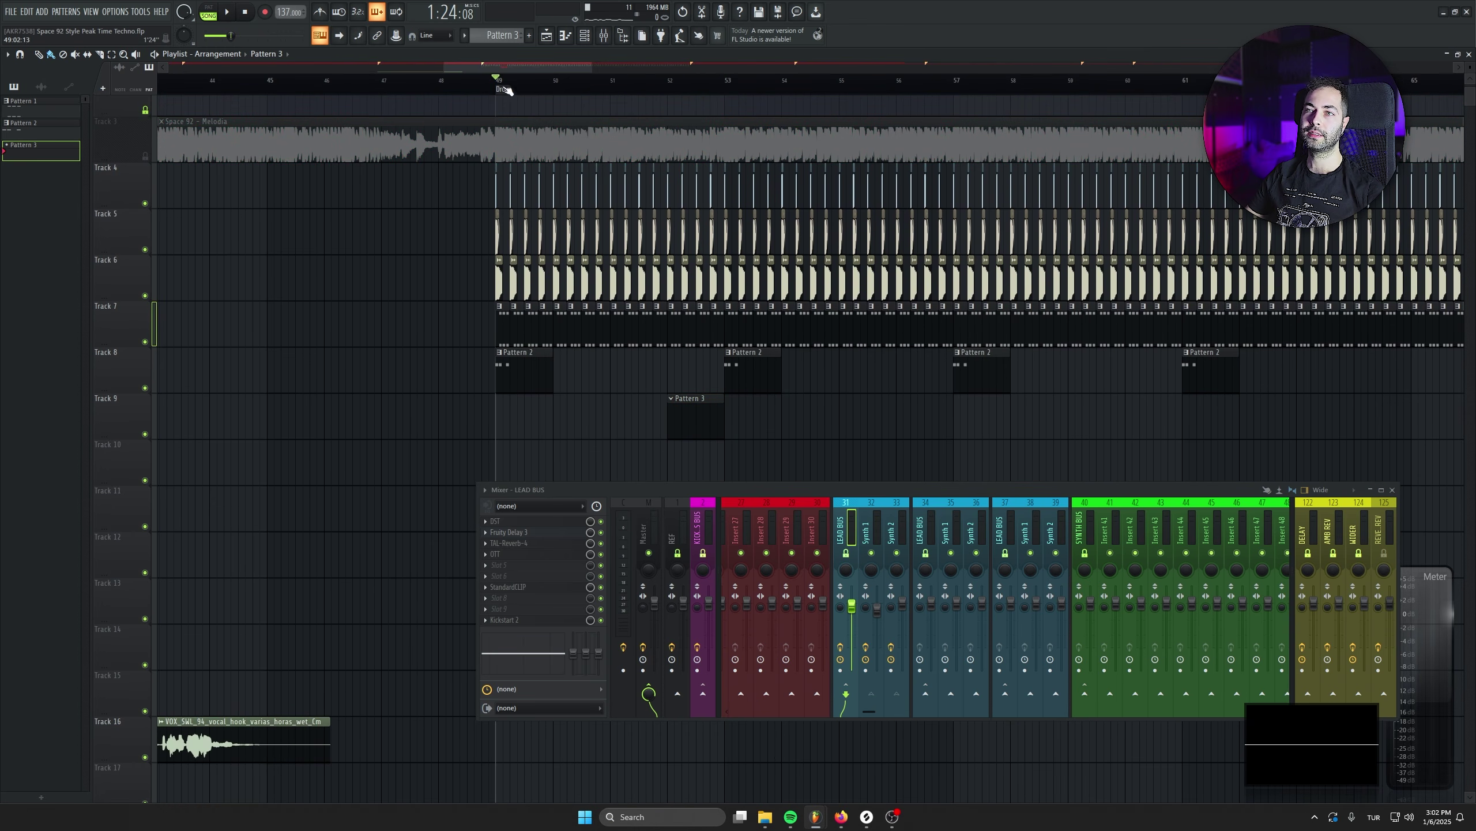
Add another Serum instance to the channel rack, audition its sound and open its empty piano roll in Pattern 3
left_click_drag(619, 307, 586, 255)
left_click(860, 410)
right_click(875, 410)
left_click_drag(665, 350, 663, 357)
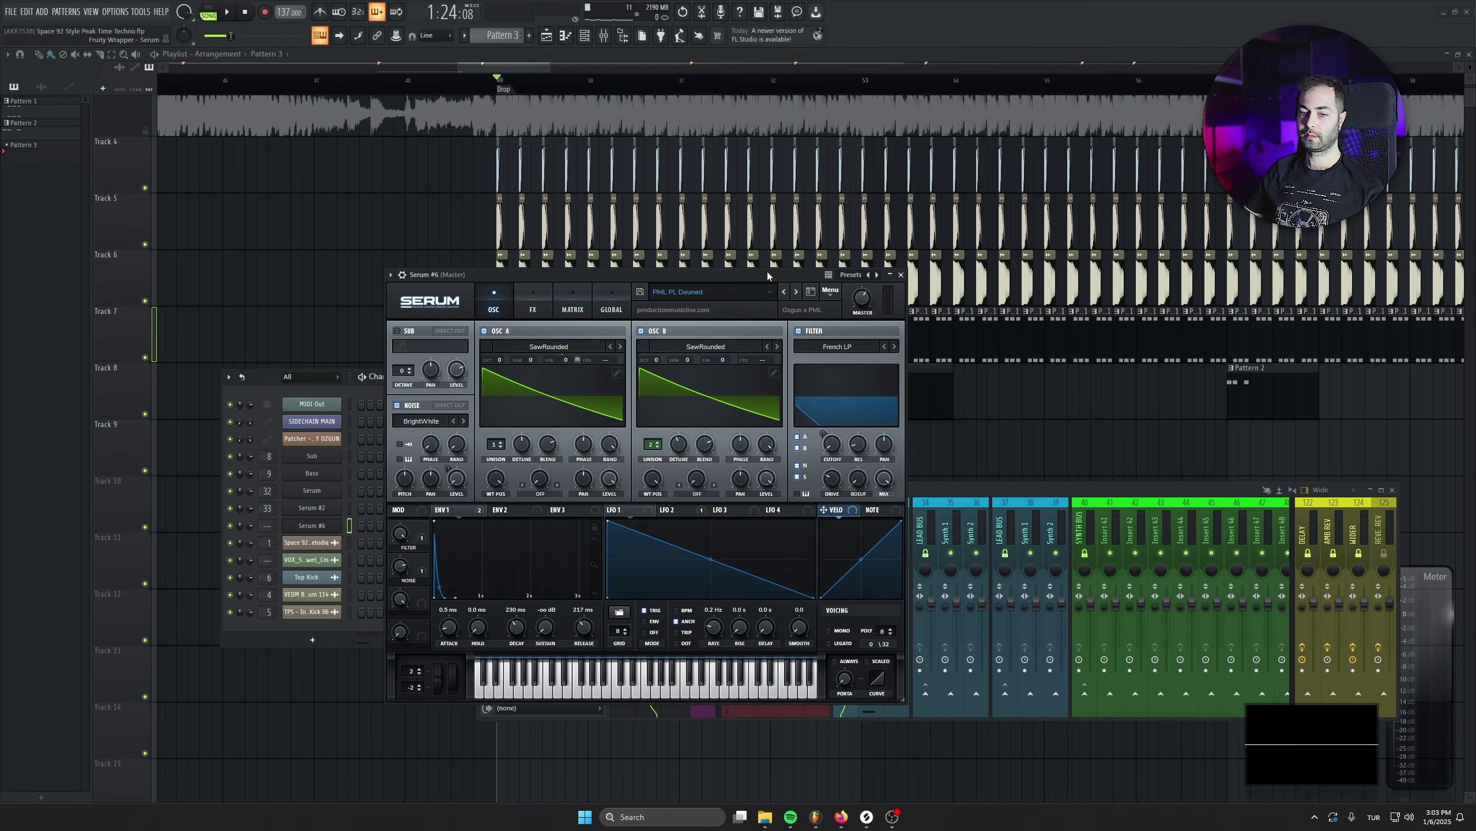
left_click_drag(767, 271, 801, 256)
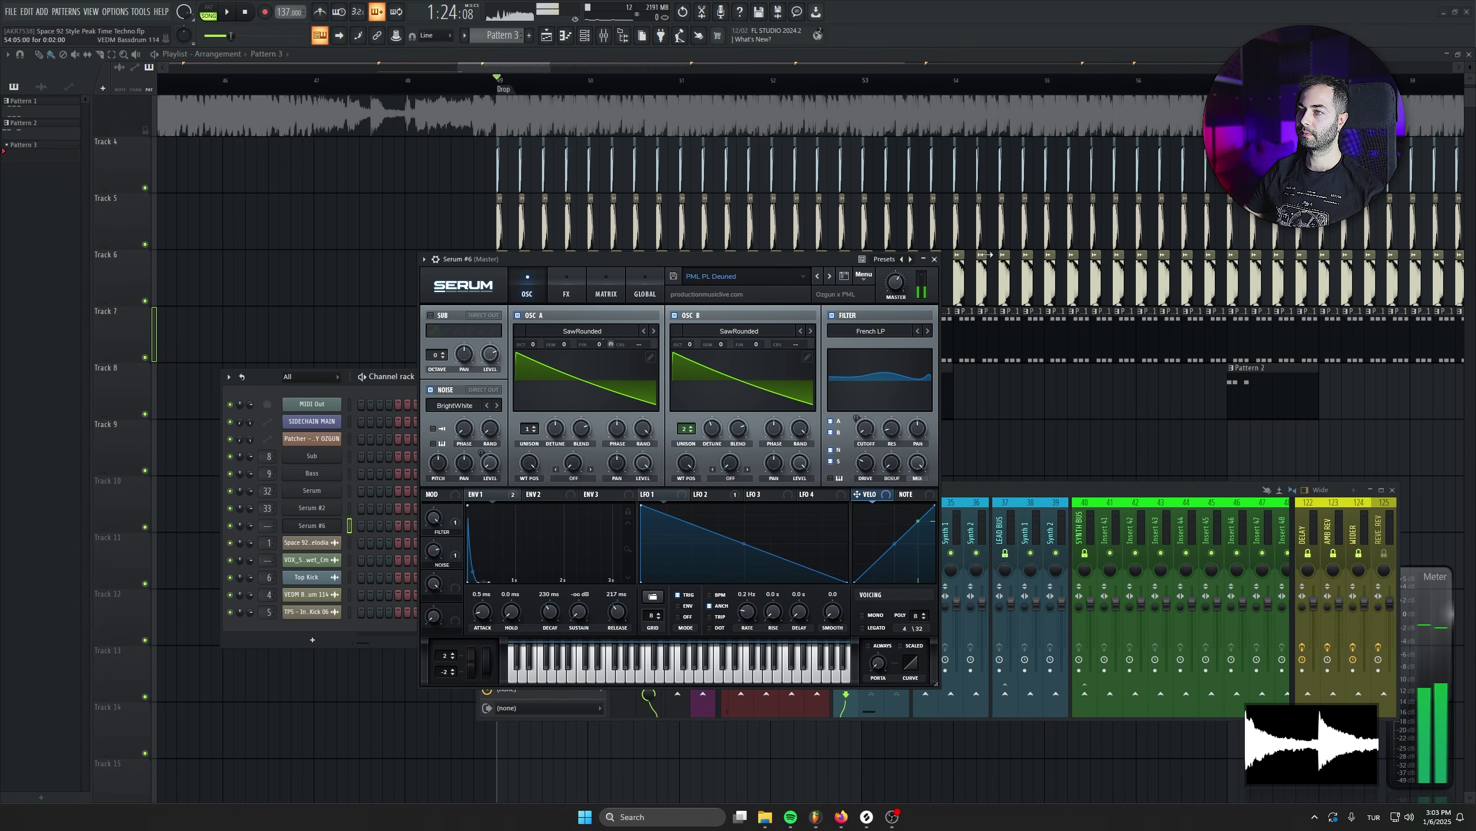
left_click(935, 259)
right_click(339, 525)
left_click(372, 524)
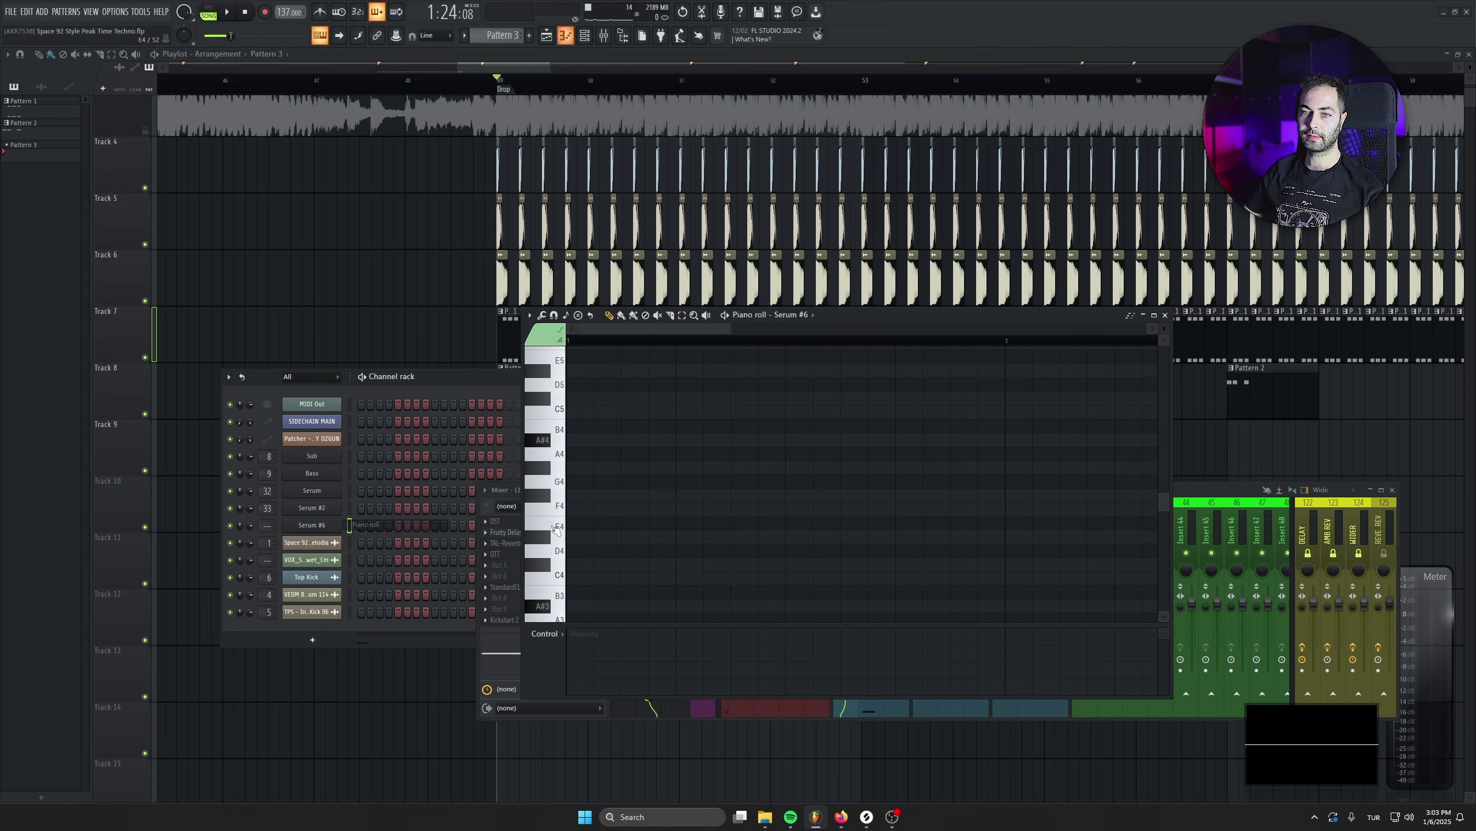
Draw a short note in the second half of Pattern 3's bar for Serum #6 and audition it with the drop
double_click(852, 321)
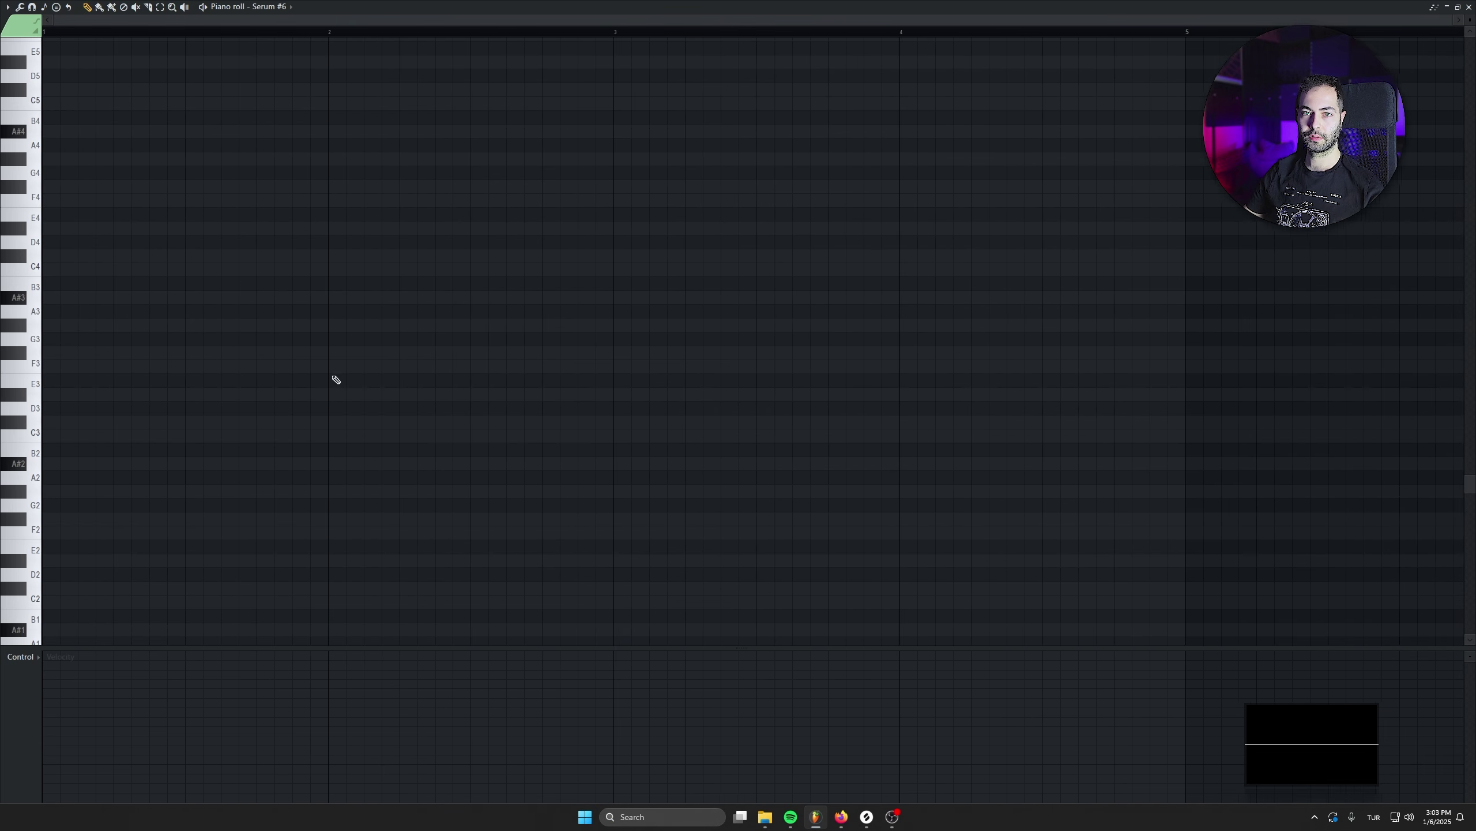
mouse_move(239, 151)
left_mouse_down()
mouse_move(255, 110)
mouse_move(258, 138)
left_mouse_up()
key("space")
key("F7")
key("space")
key("F6")
left_click_drag(787, 456, 605, 461)
key("space")
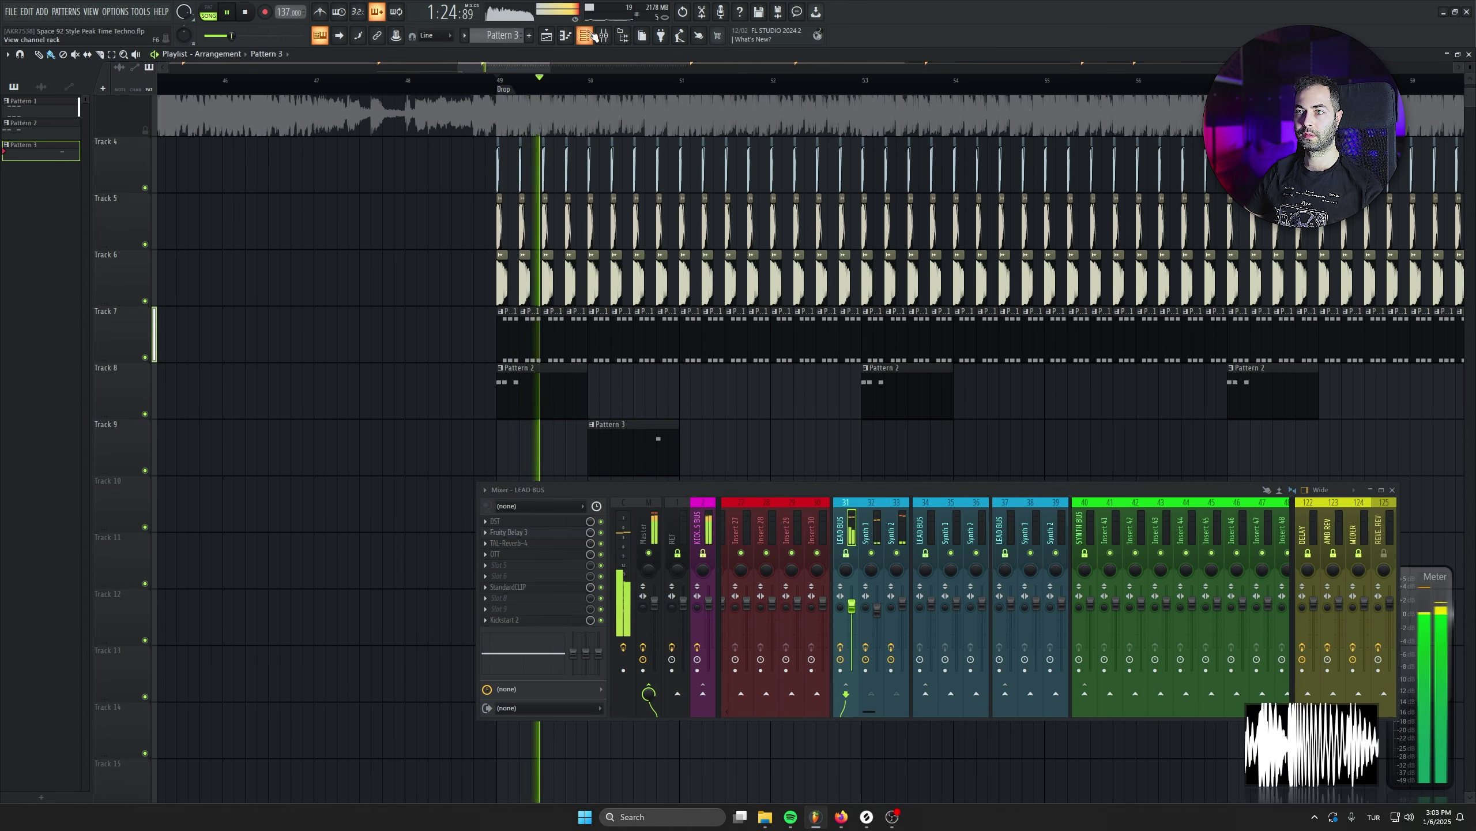
Shift the Serum #6 note slightly earlier, add a second note near the bar's end and play the pattern back
key("F6")
key("F6")
key("F7")
key("space")
mouse_move(256, 230)
left_mouse_down()
mouse_move(221, 233)
mouse_move(251, 235)
left_mouse_up()
left_click(292, 236)
key("space")
scroll(320, 399, "up", 4)
left_click_drag(520, 420, 859, 478)
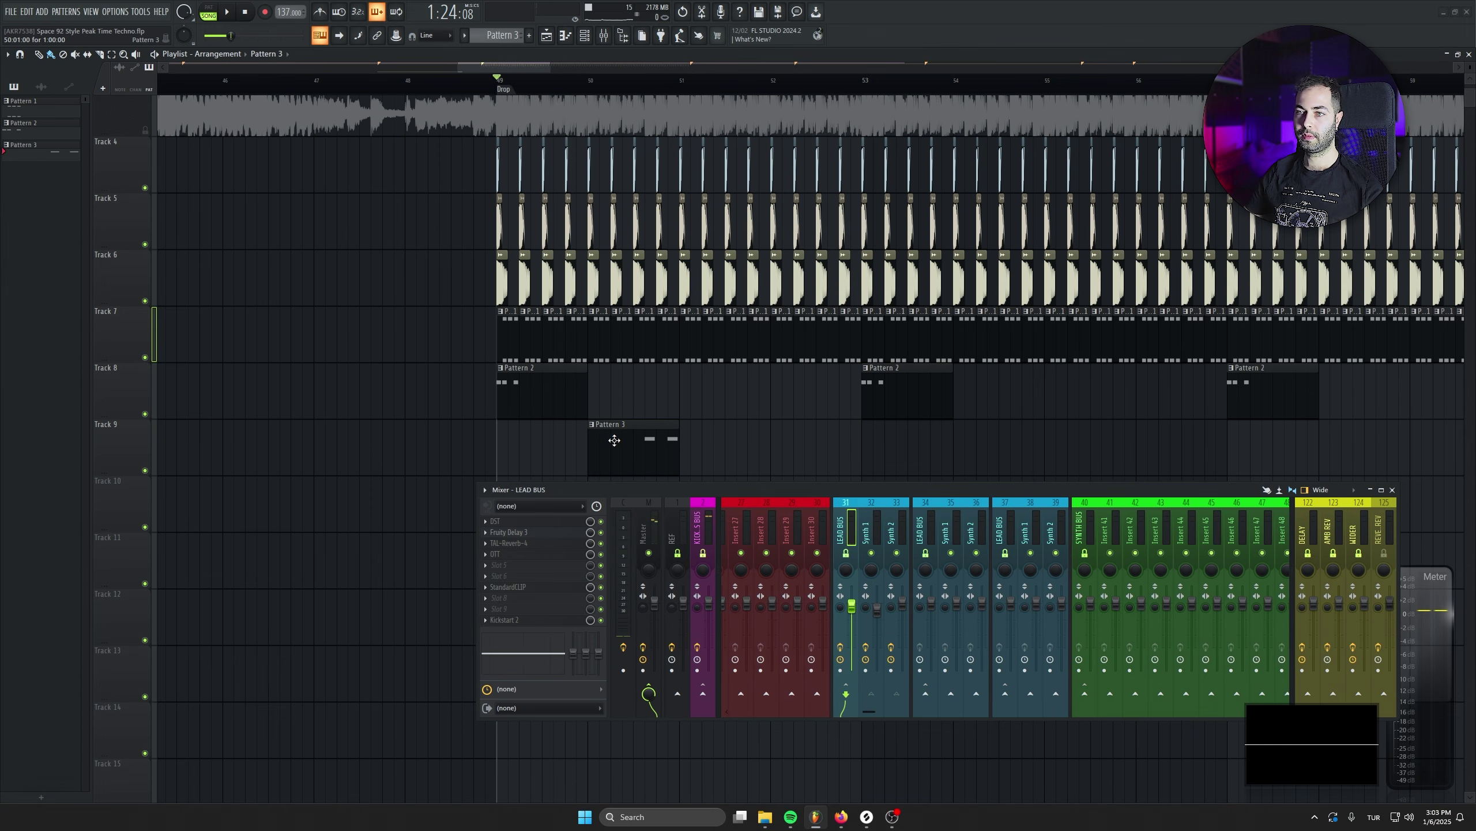
Route Serum #6 to mixer insert 41 and name that insert Synth
left_click(585, 37)
left_click_drag(268, 525, 268, 444)
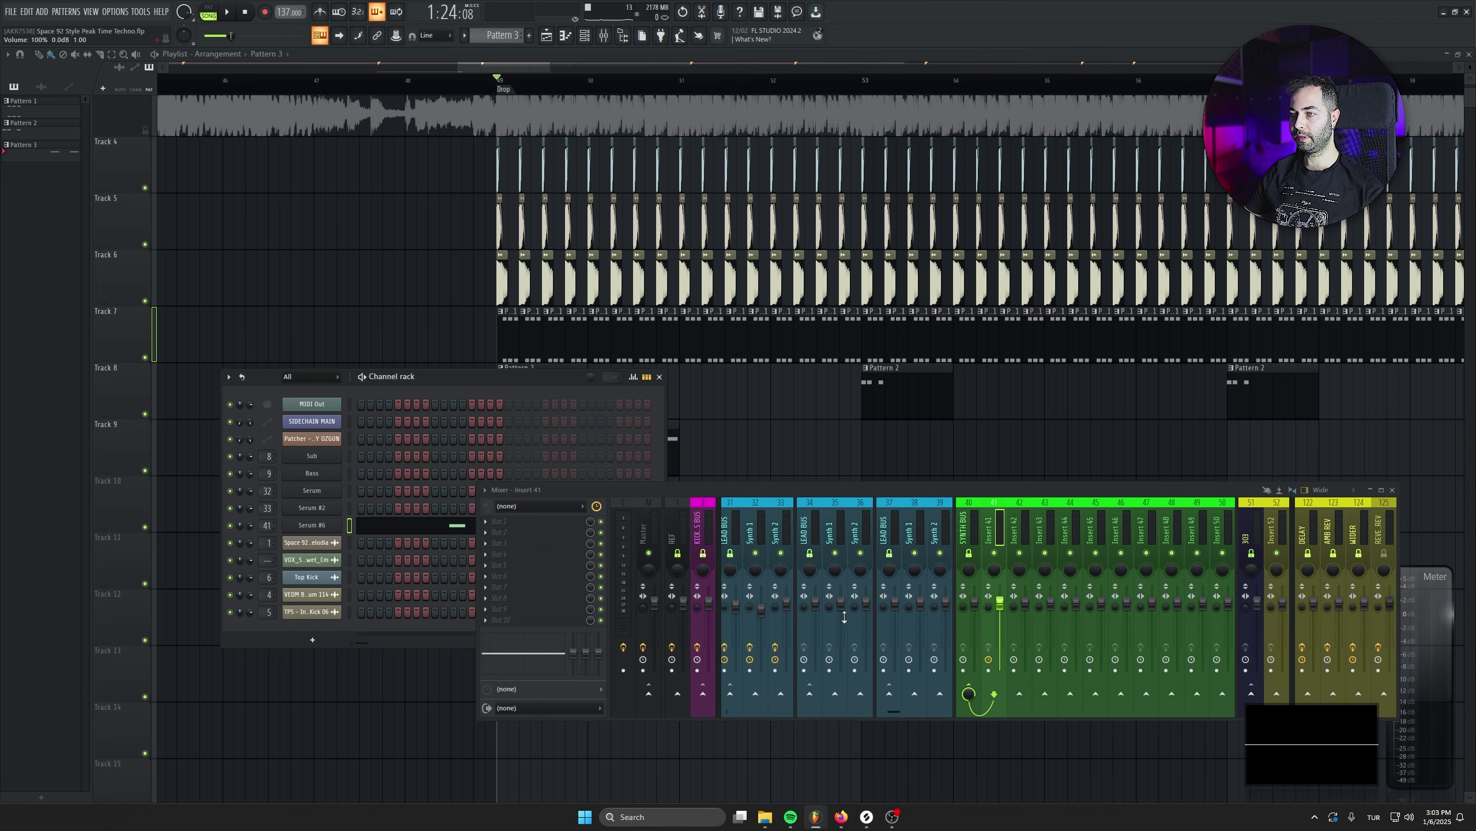
double_click(995, 514)
type("Synth")
key("Return")
Load Kickstart 2 in the Synth insert's slot 10, with DST in slot 1 and FabFilter Pro-Q 3 in slot 2
left_click(535, 619)
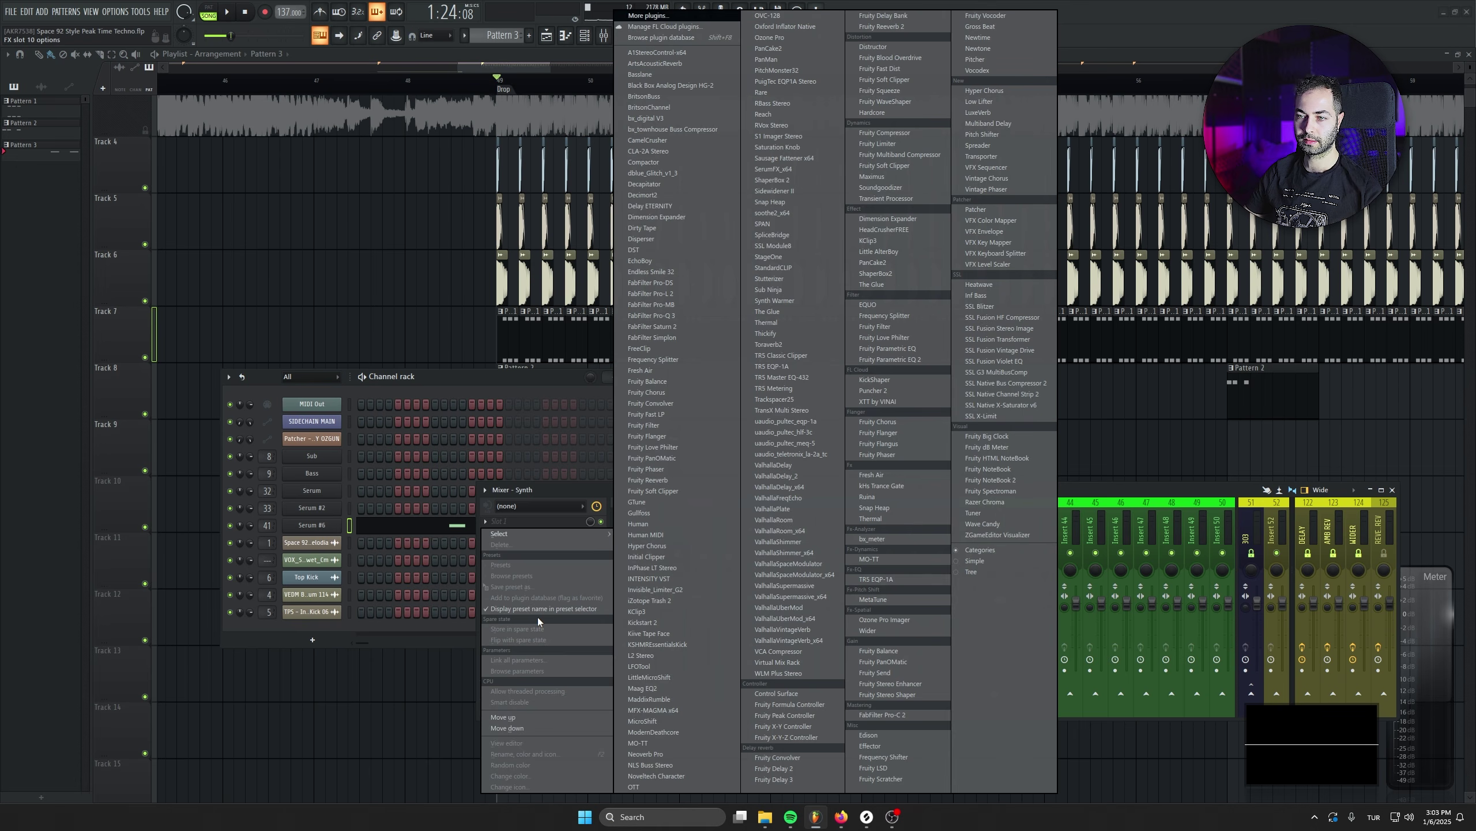
left_click(679, 622)
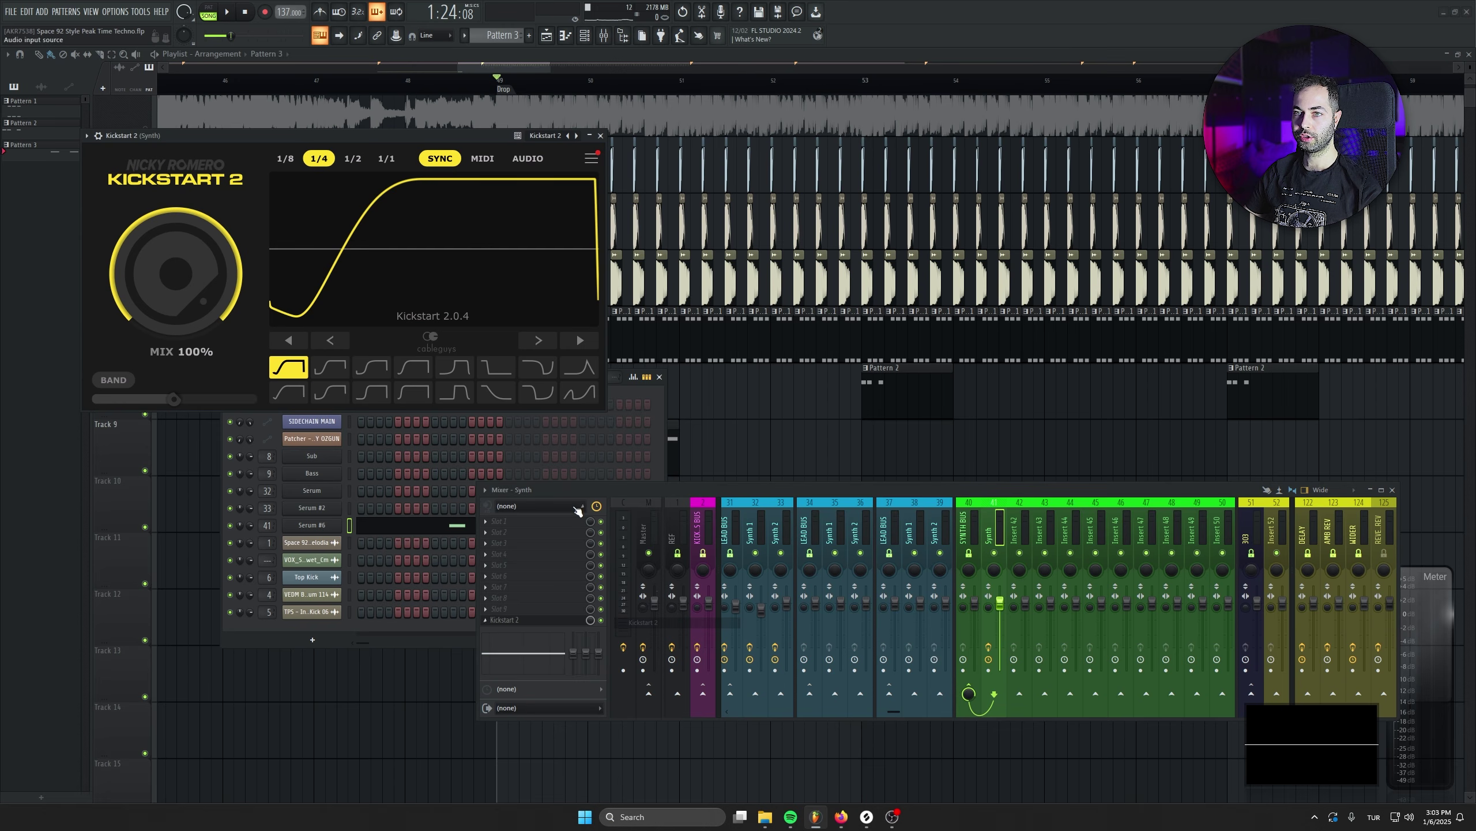
left_click(517, 531)
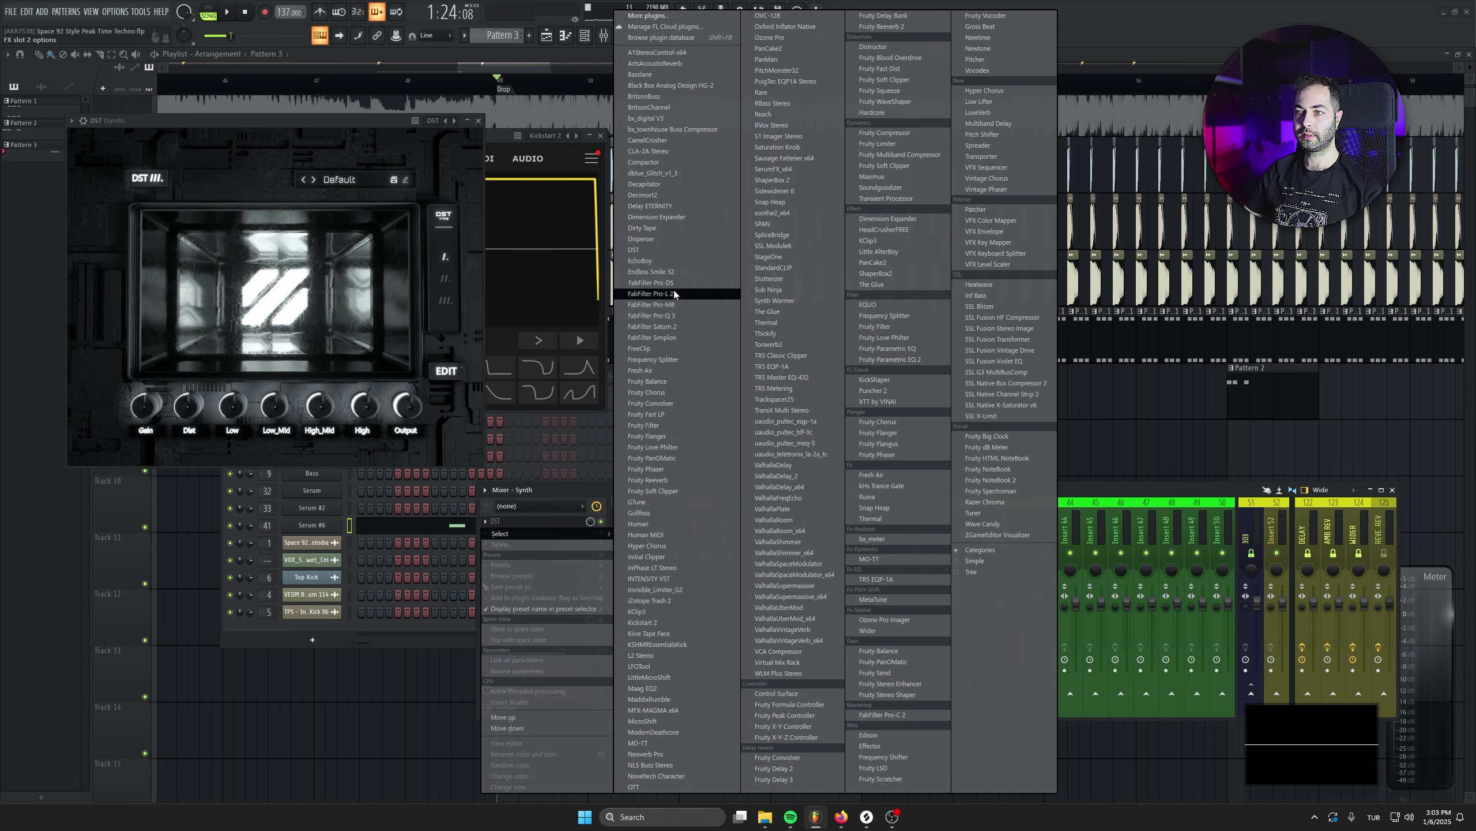
left_click(651, 315)
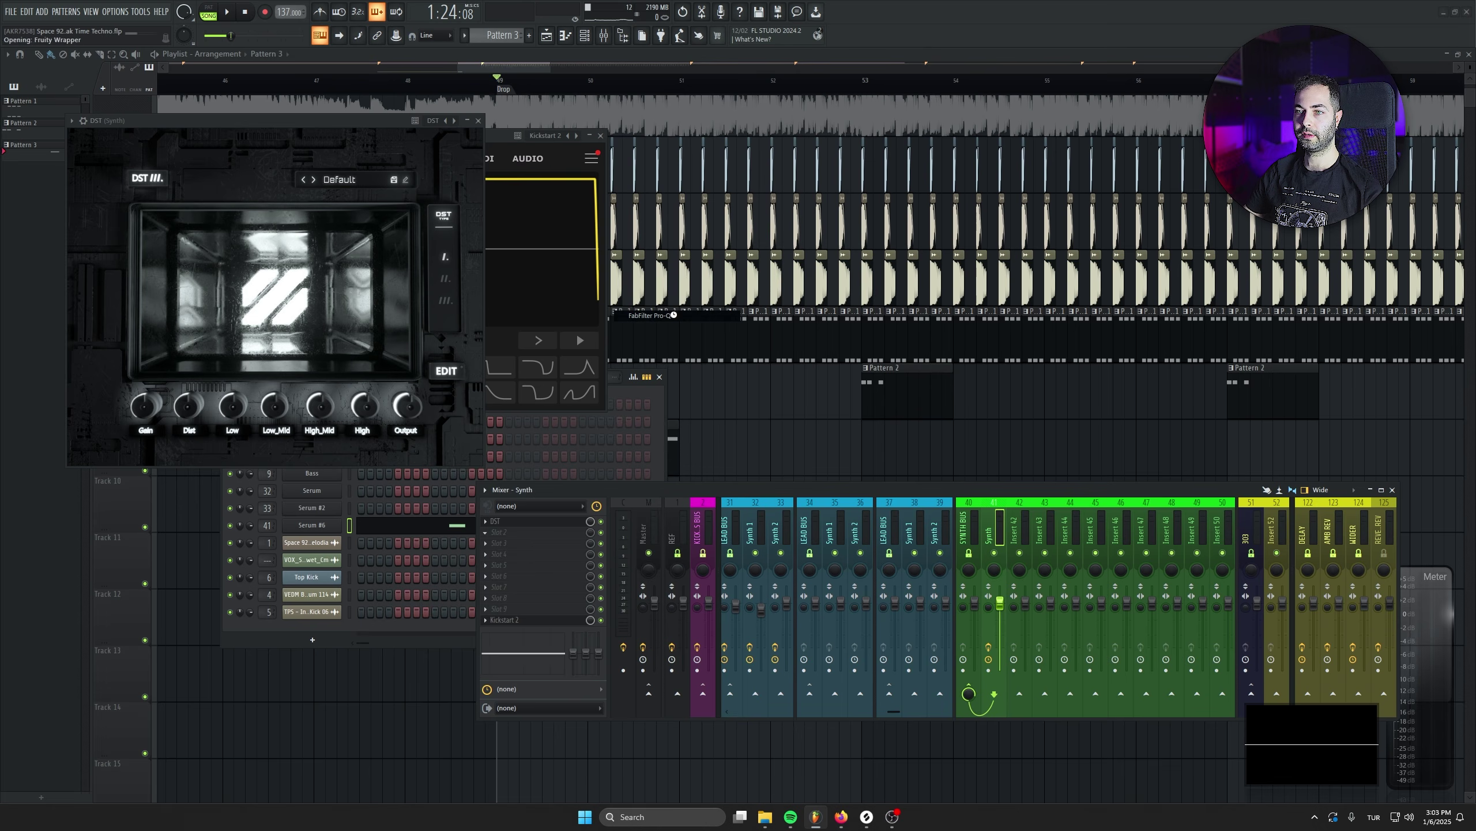
Add a low cut at 150 Hz in the Synth insert's Pro-Q 3 and load TAL-Reverb-4 after it
double_click(132, 304)
double_click(124, 260)
type("150")
key("Return")
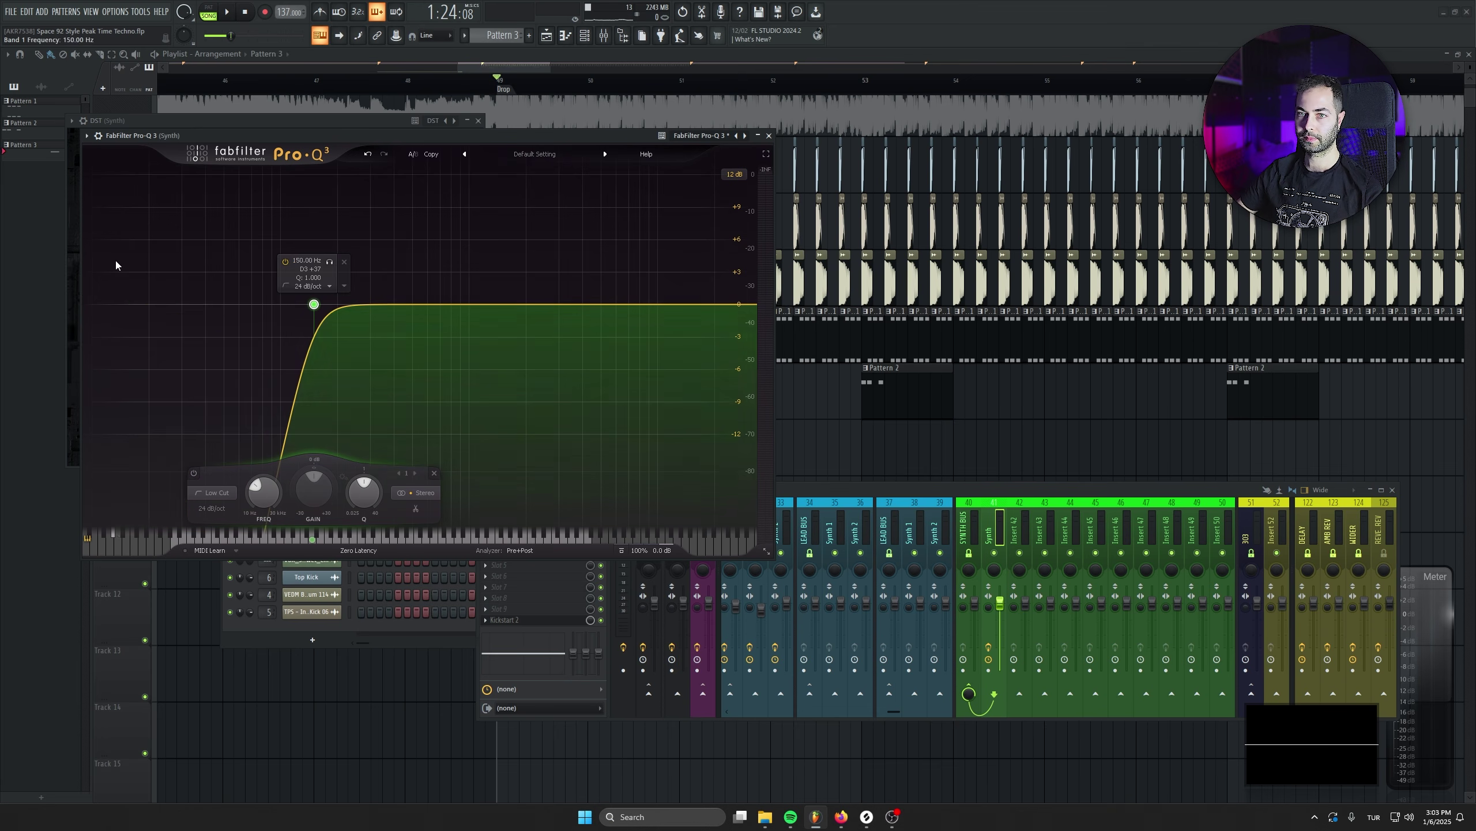
key("space")
left_click(769, 136)
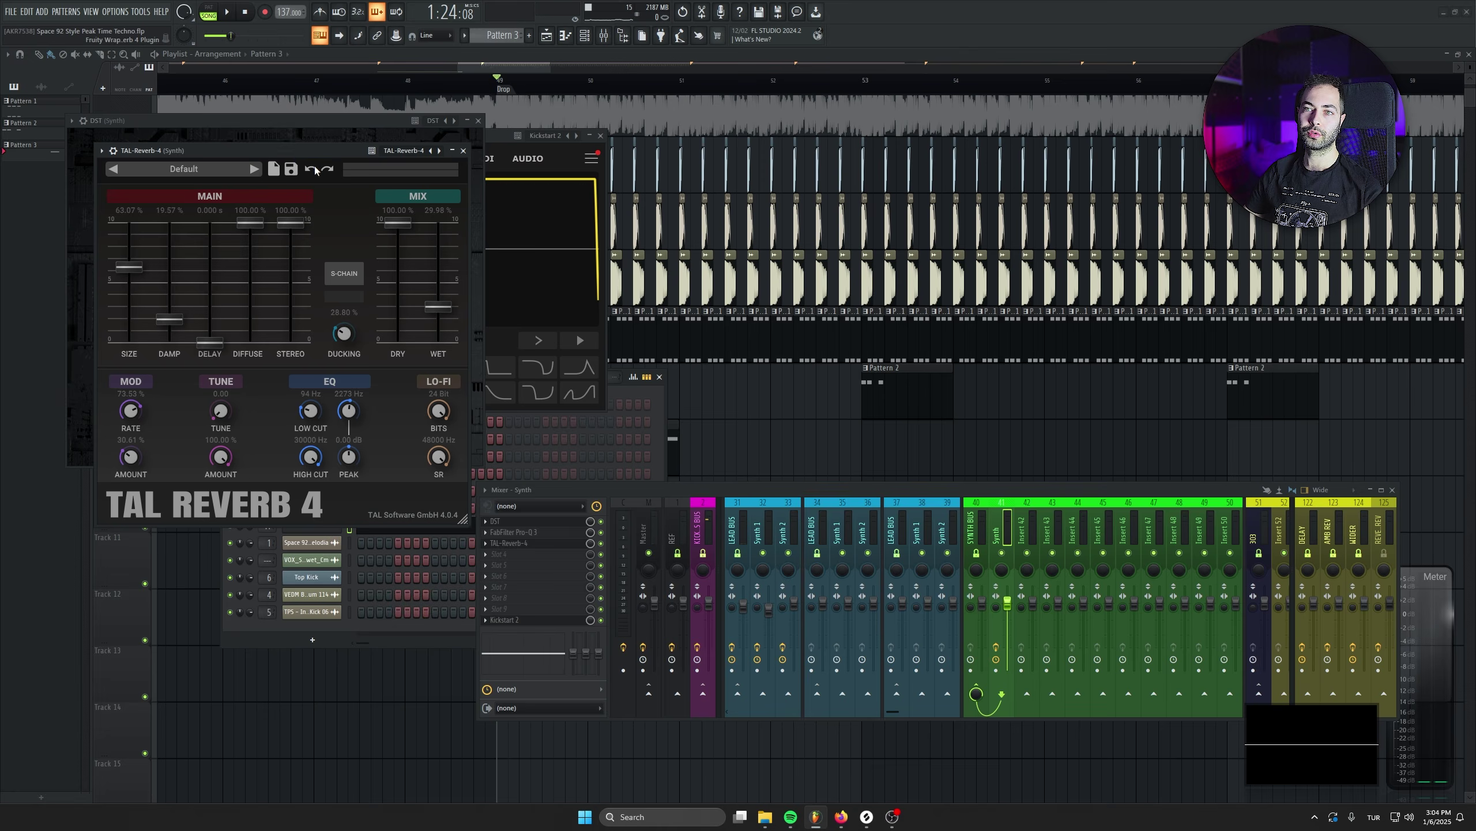
Close the DST and Kickstart 2 windows, move TAL-Reverb-4 clear of the arrangement and play the drop
left_click_drag(305, 150, 621, 235)
left_click(478, 121)
left_click(601, 136)
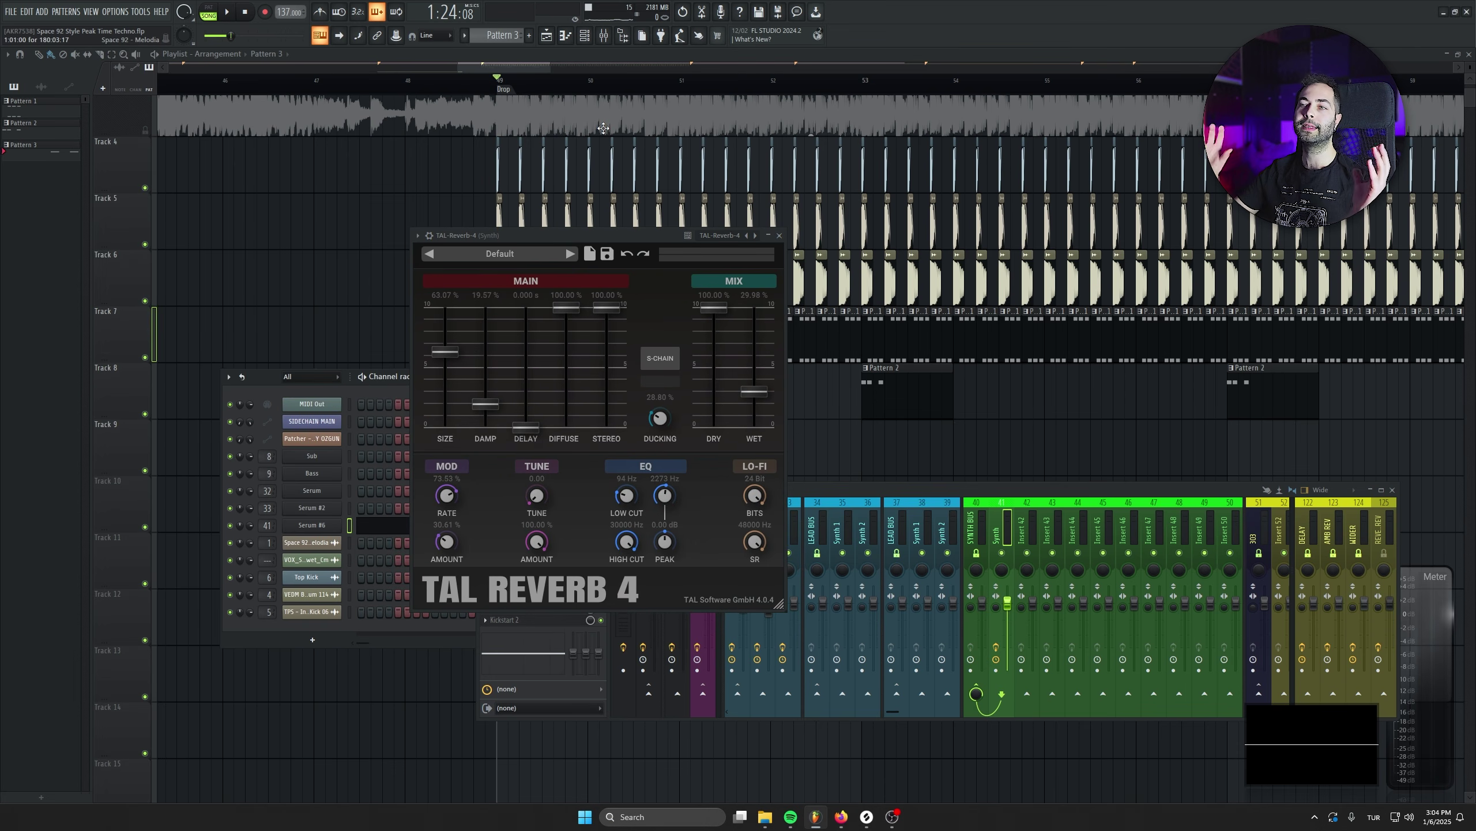
key("space")
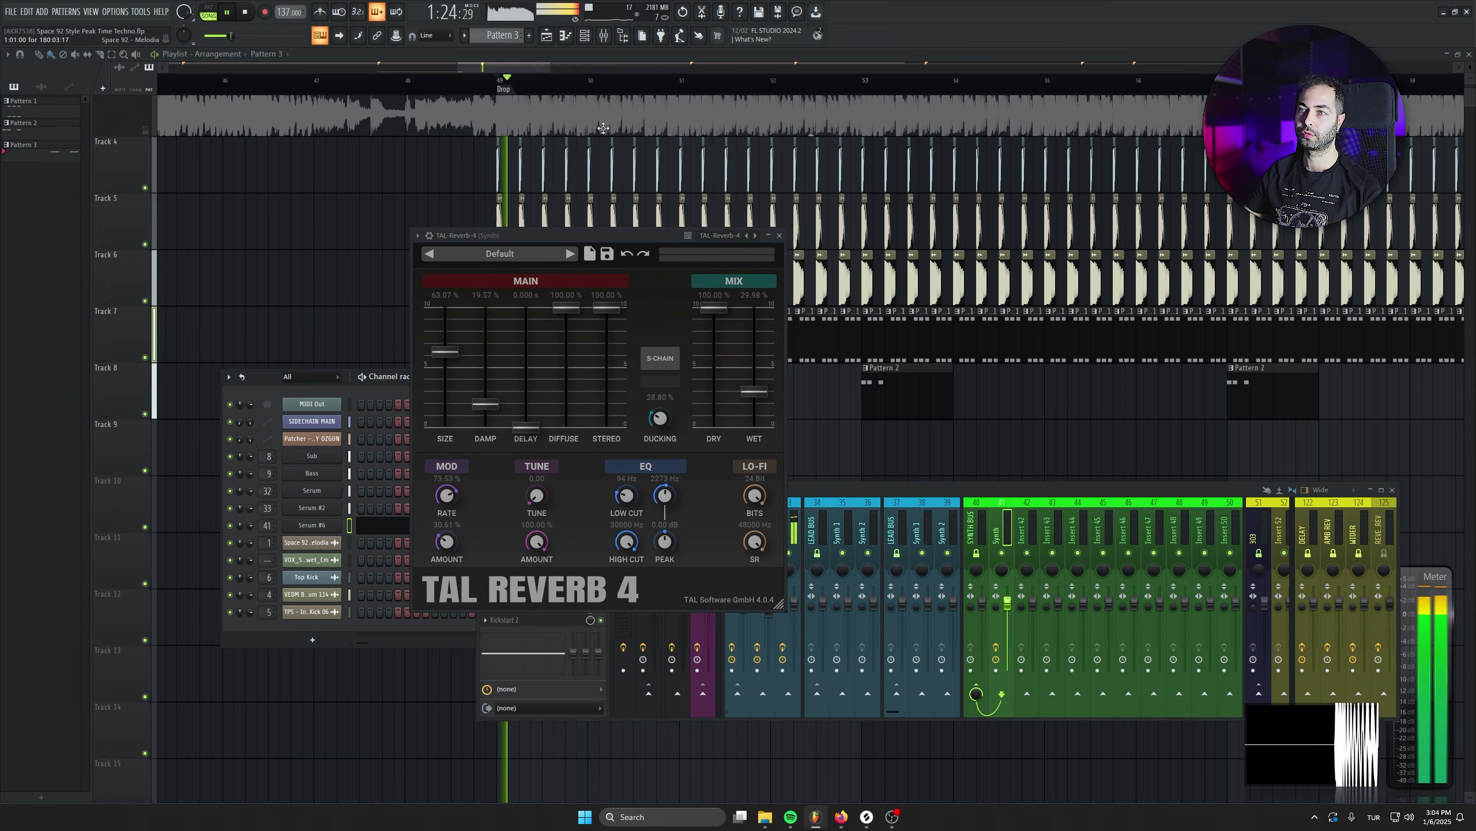
left_click_drag(658, 242, 353, 357)
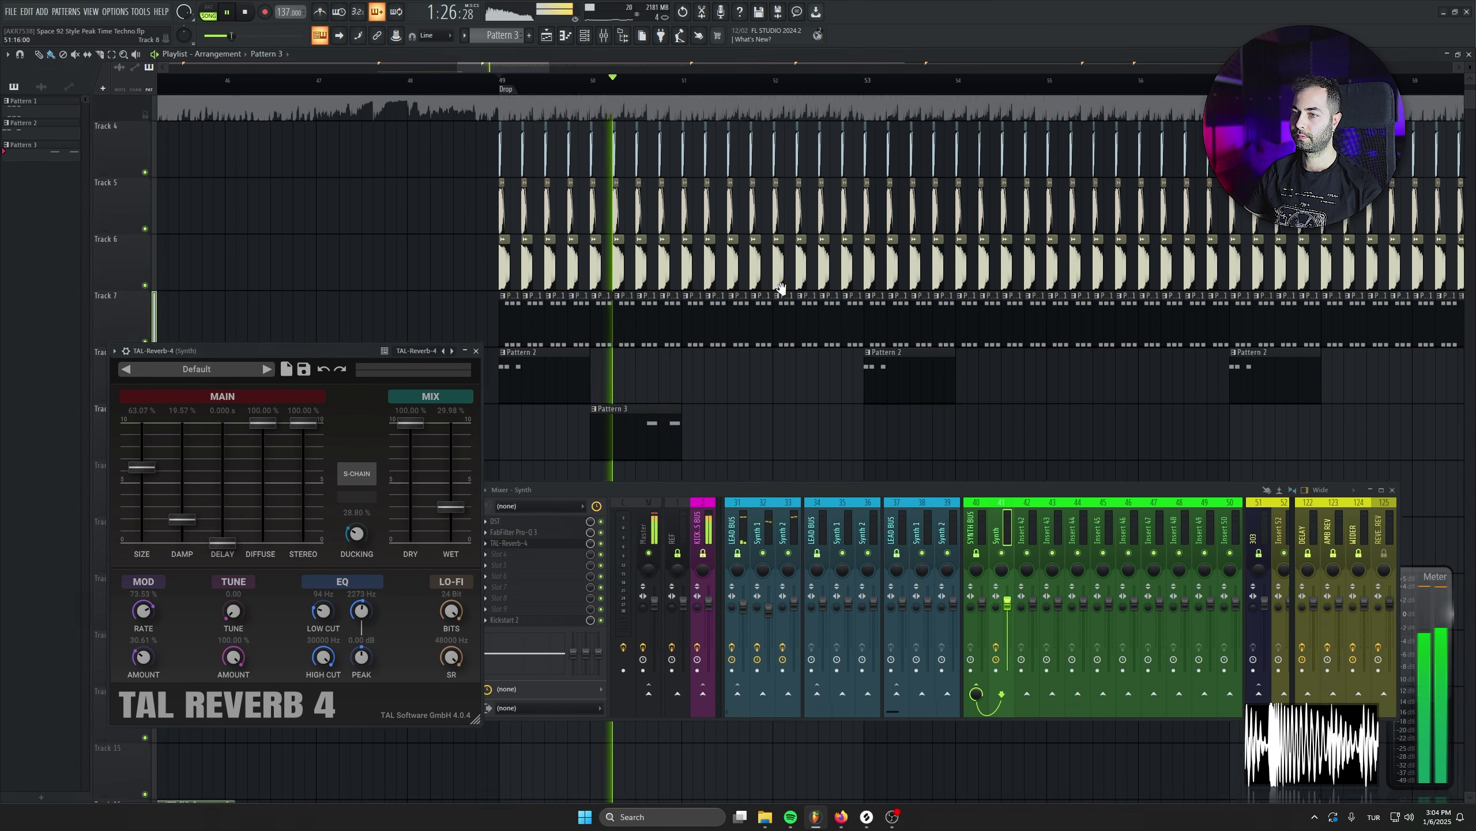
Place Pattern 3 clips at bars 52, 54 and 56 on Track 9 and a Pattern 2 clip at bar 51 on Track 8
scroll(732, 379, "down", 2)
left_click(823, 369)
left_click_drag(916, 369, 1022, 361)
key("space")
left_click_drag(936, 315, 728, 307)
key("space")
left_click(982, 437)
right_click(983, 437)
left_click_drag(1094, 309, 912, 309)
Place a Pattern 2 clip at bar 55 on Track 8 and close the TAL-Reverb-4 window
left_click(1098, 309)
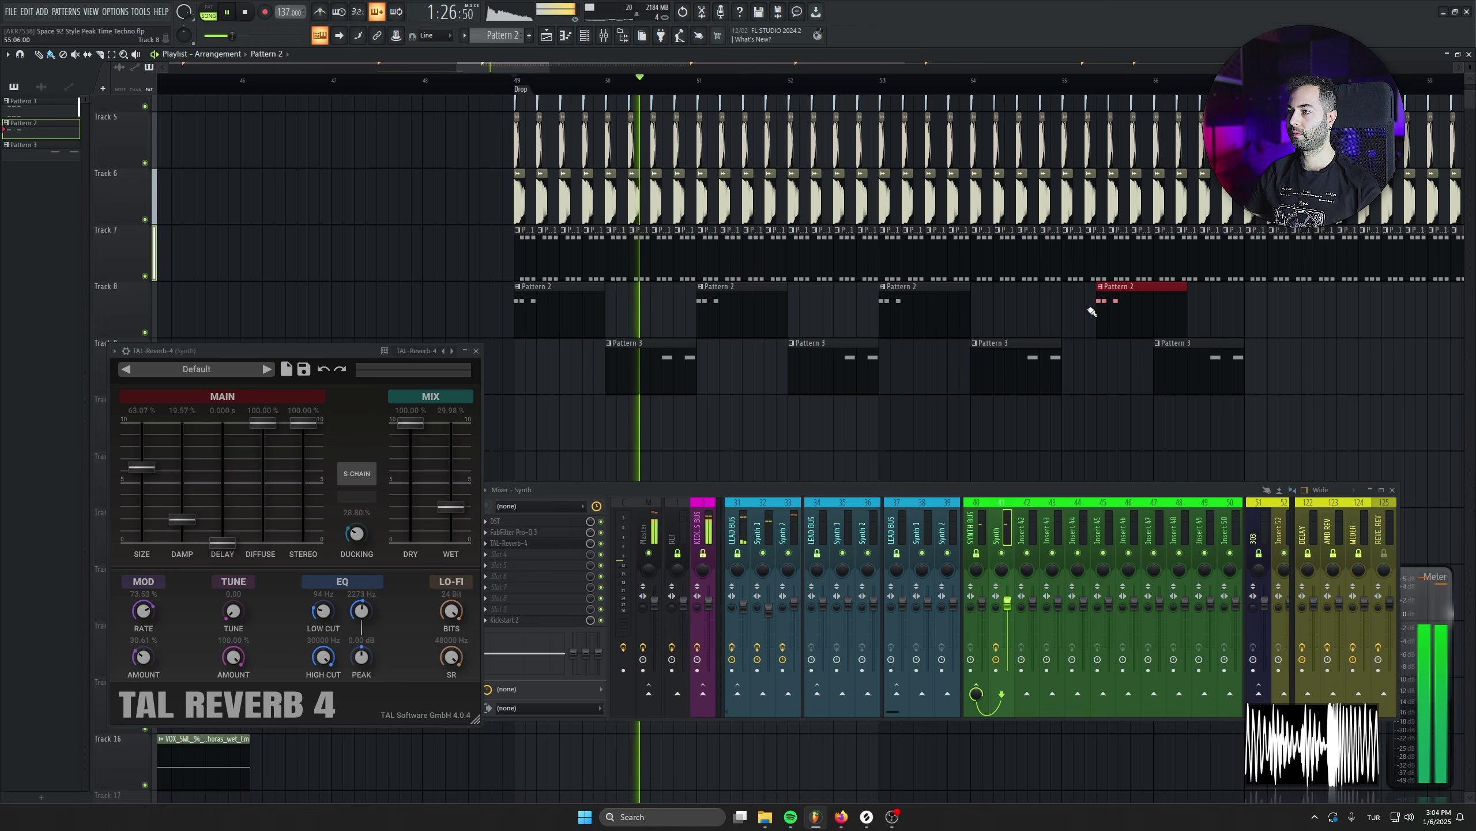
right_click(1104, 313)
left_click(1098, 308)
left_click_drag(1126, 309, 1104, 311)
left_click(1134, 423)
right_click(1169, 423)
left_click(476, 351)
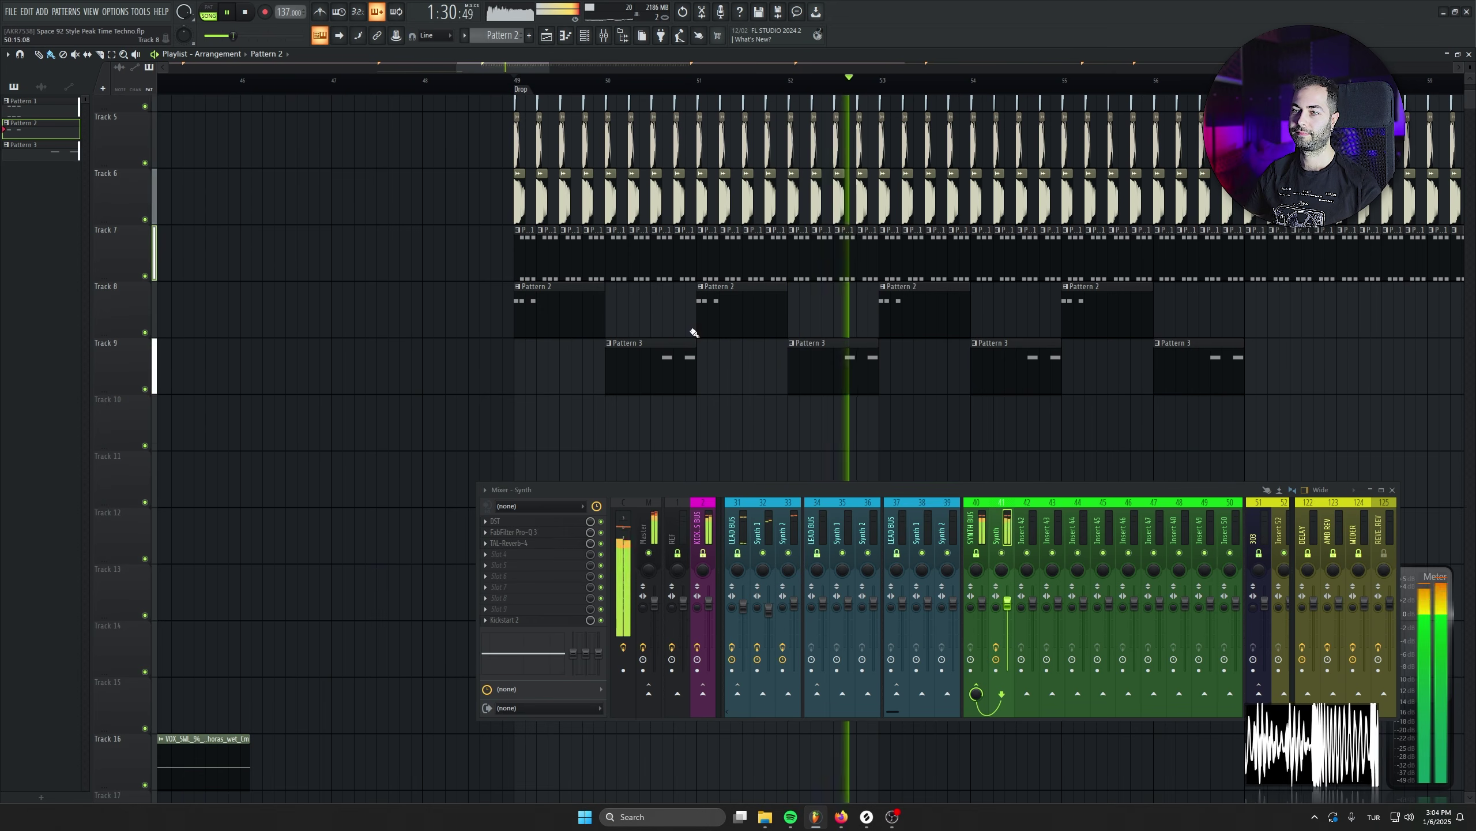
Delete the Pattern 3 clips at bars 52 and 56 from Track 9
left_click_drag(685, 333, 669, 384)
scroll(669, 384, "down", 2)
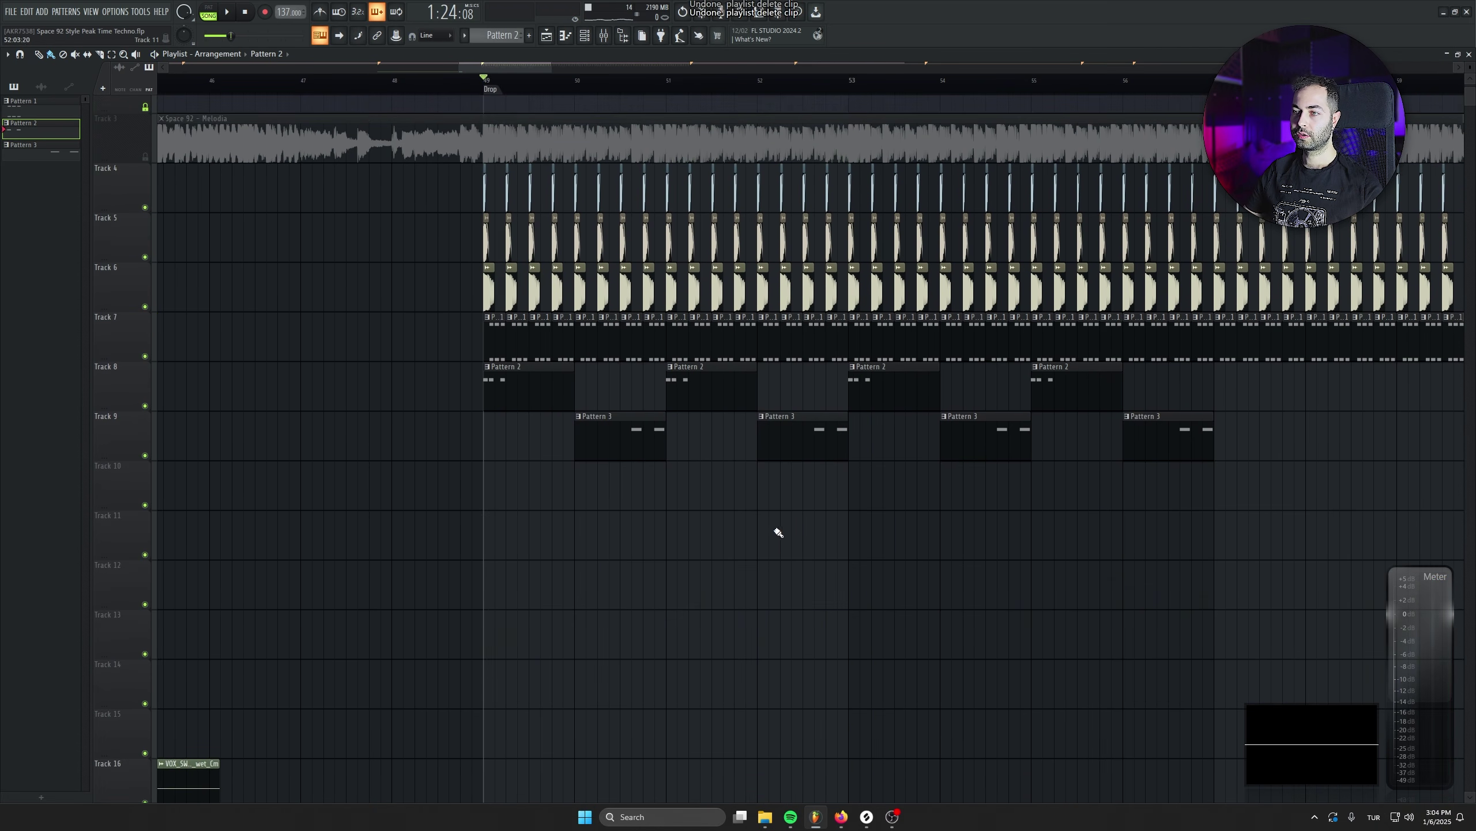
right_click(782, 442)
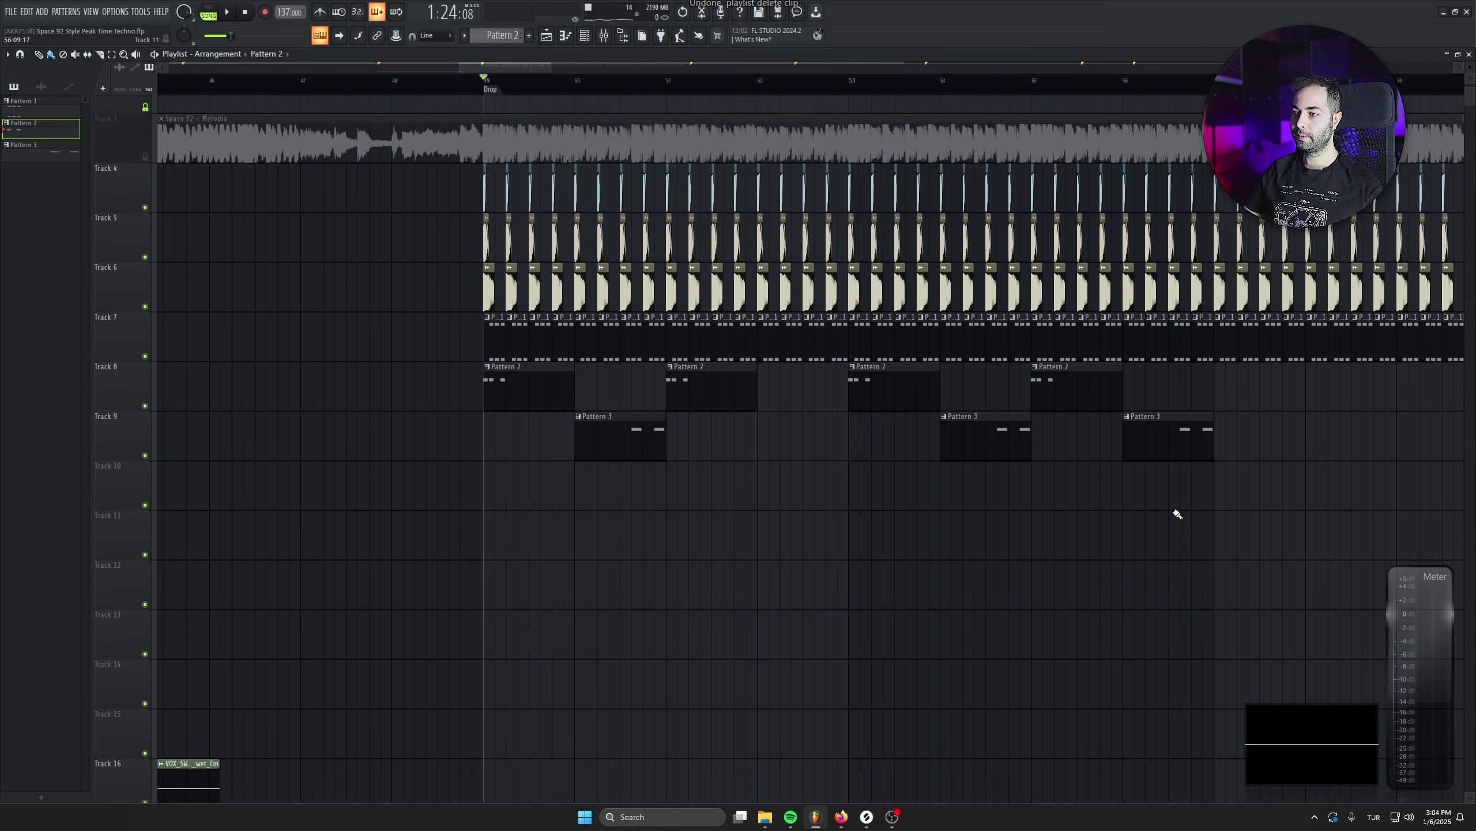
right_click(1167, 443)
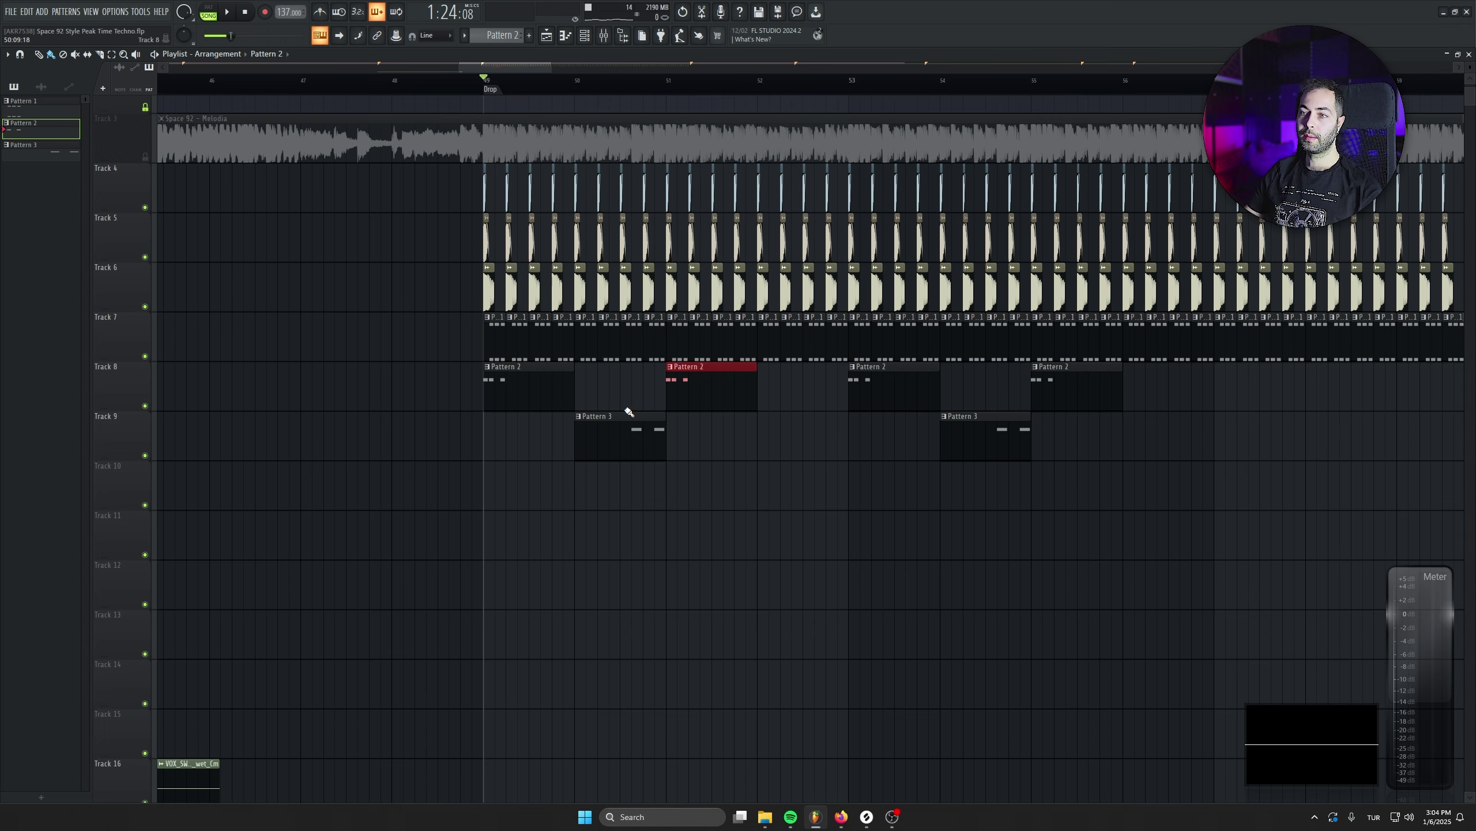
Place the MADDIX-SOTT1 Atmos Loop 21 G (132 BPM) sample on Track 10 at bar 50 and adjust its time stretching
left_click(633, 40)
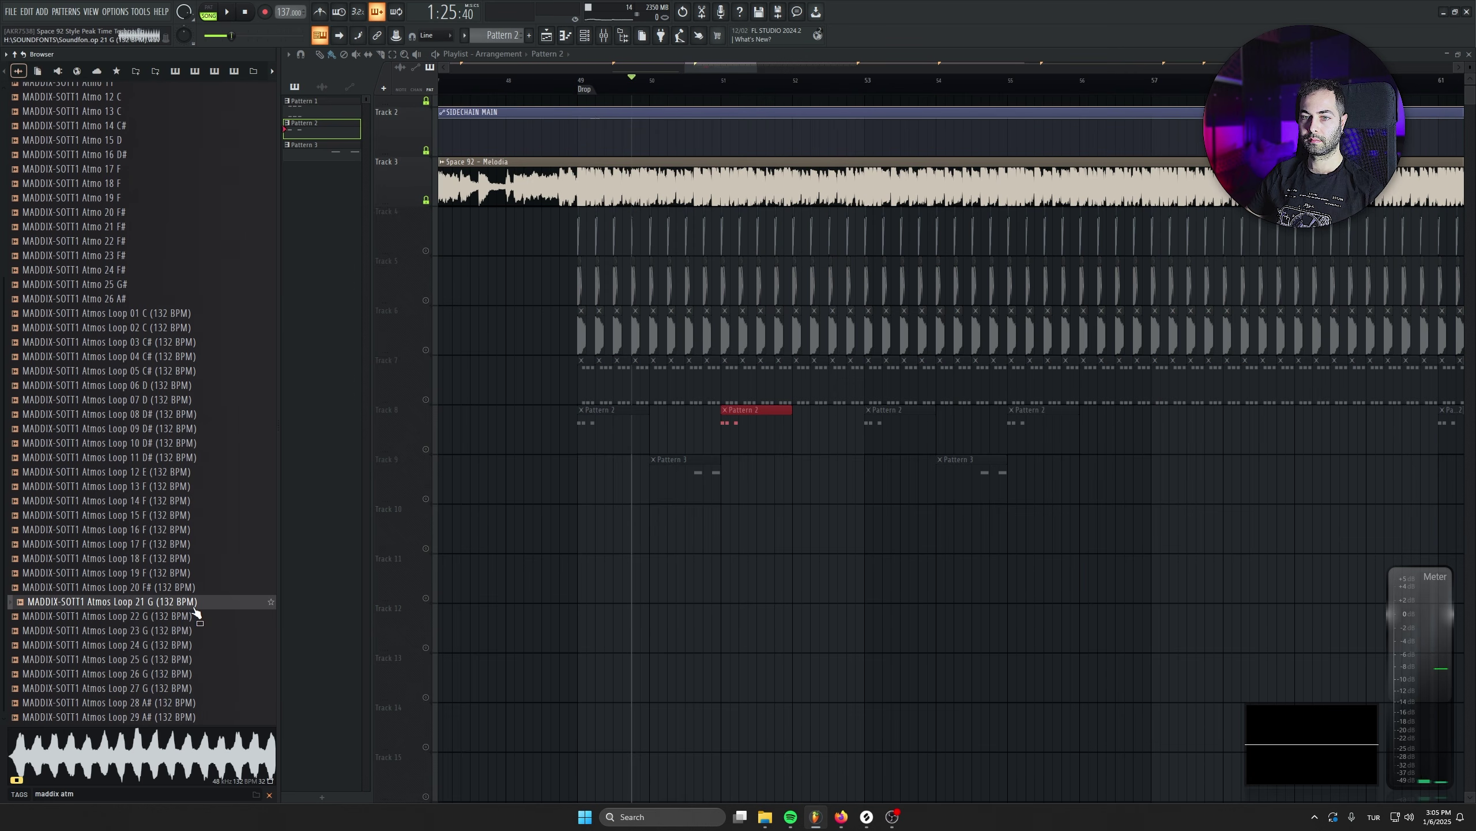
left_click_drag(192, 605, 789, 508)
double_click(725, 528)
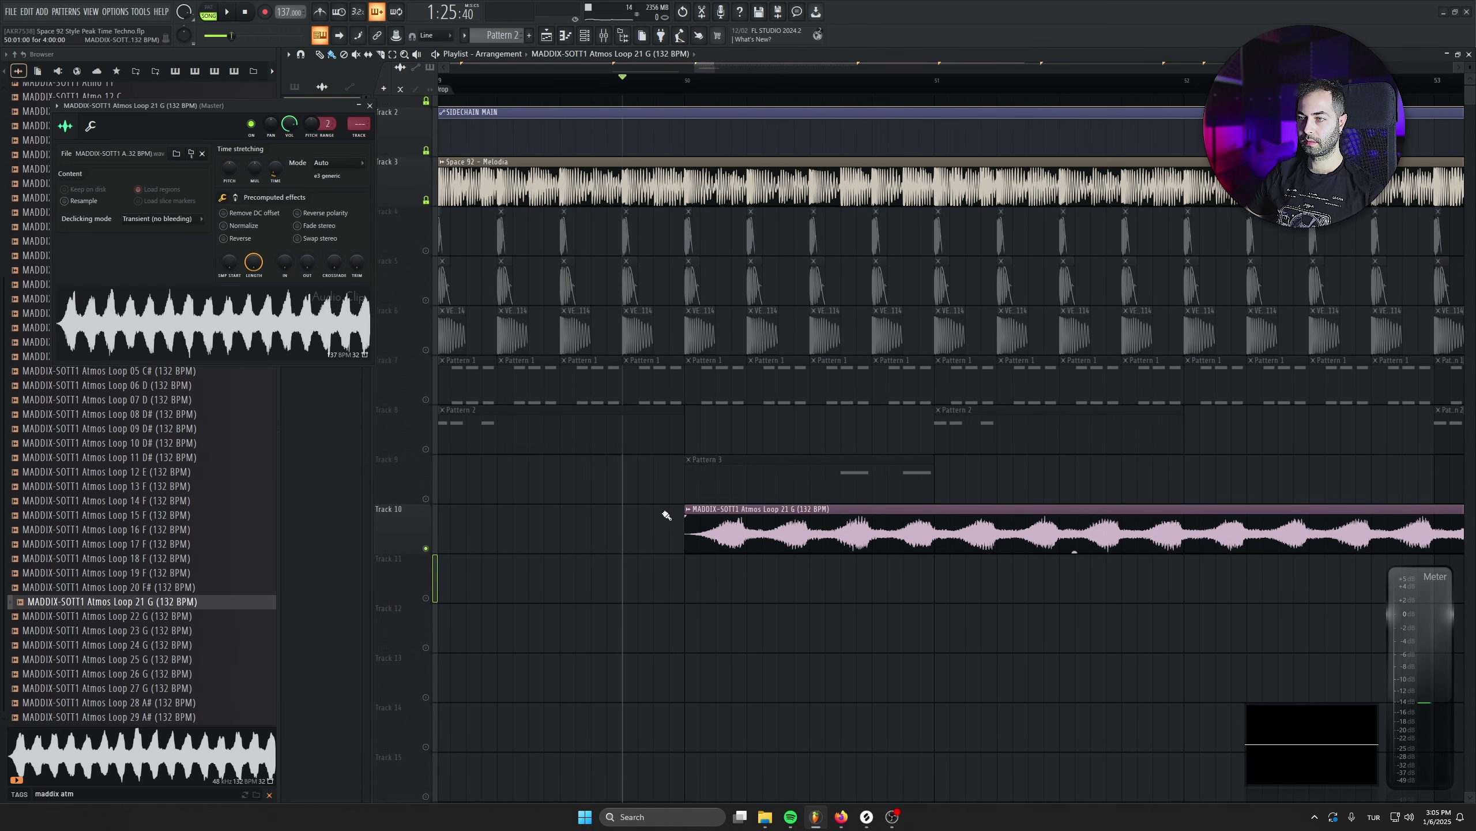
right_click(275, 168)
left_click(266, 150)
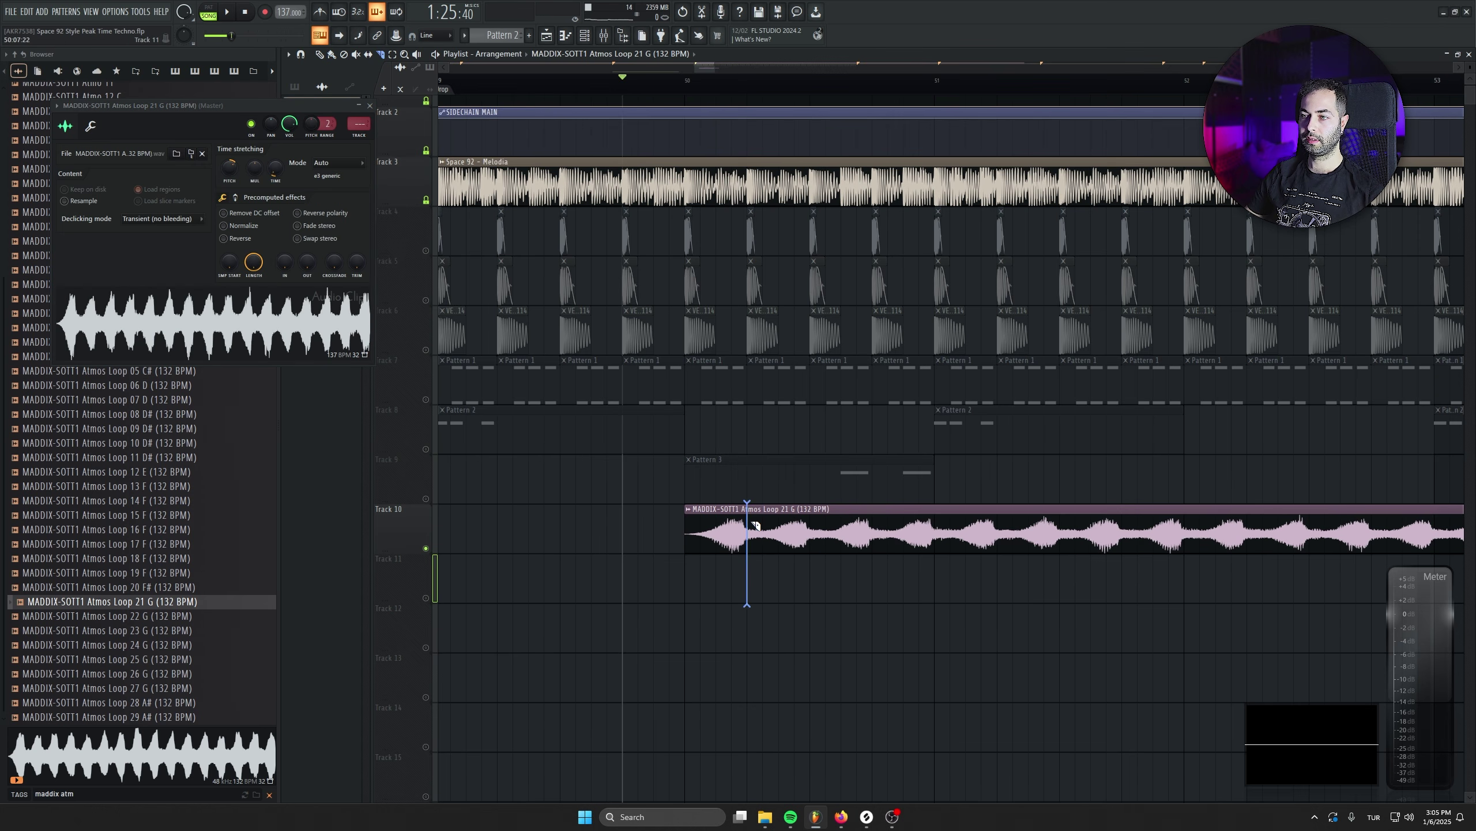
Cut the atmos loop down to its first beat, then mute the reference track and enable the drop's own tracks
right_click(797, 523)
left_click_drag(508, 125, 809, 106)
left_click(427, 183)
left_click_drag(719, 407, 541, 399)
right_click(428, 468)
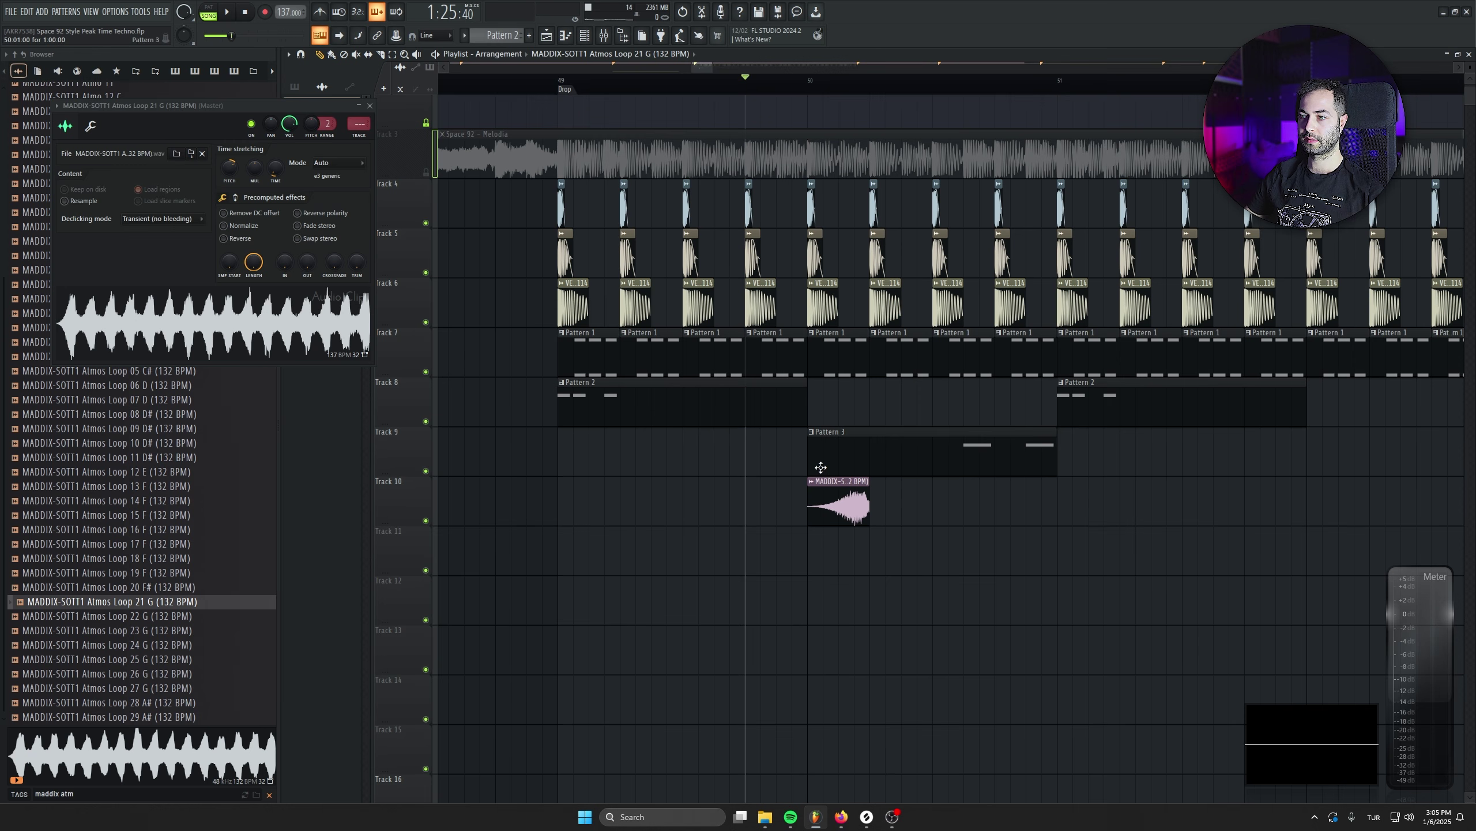
Move the atmos chop to the last beat of bar 49 and play from the Drop marker
key("space")
left_click_drag(778, 495, 762, 497)
key("space")
left_click(562, 82)
key("space")
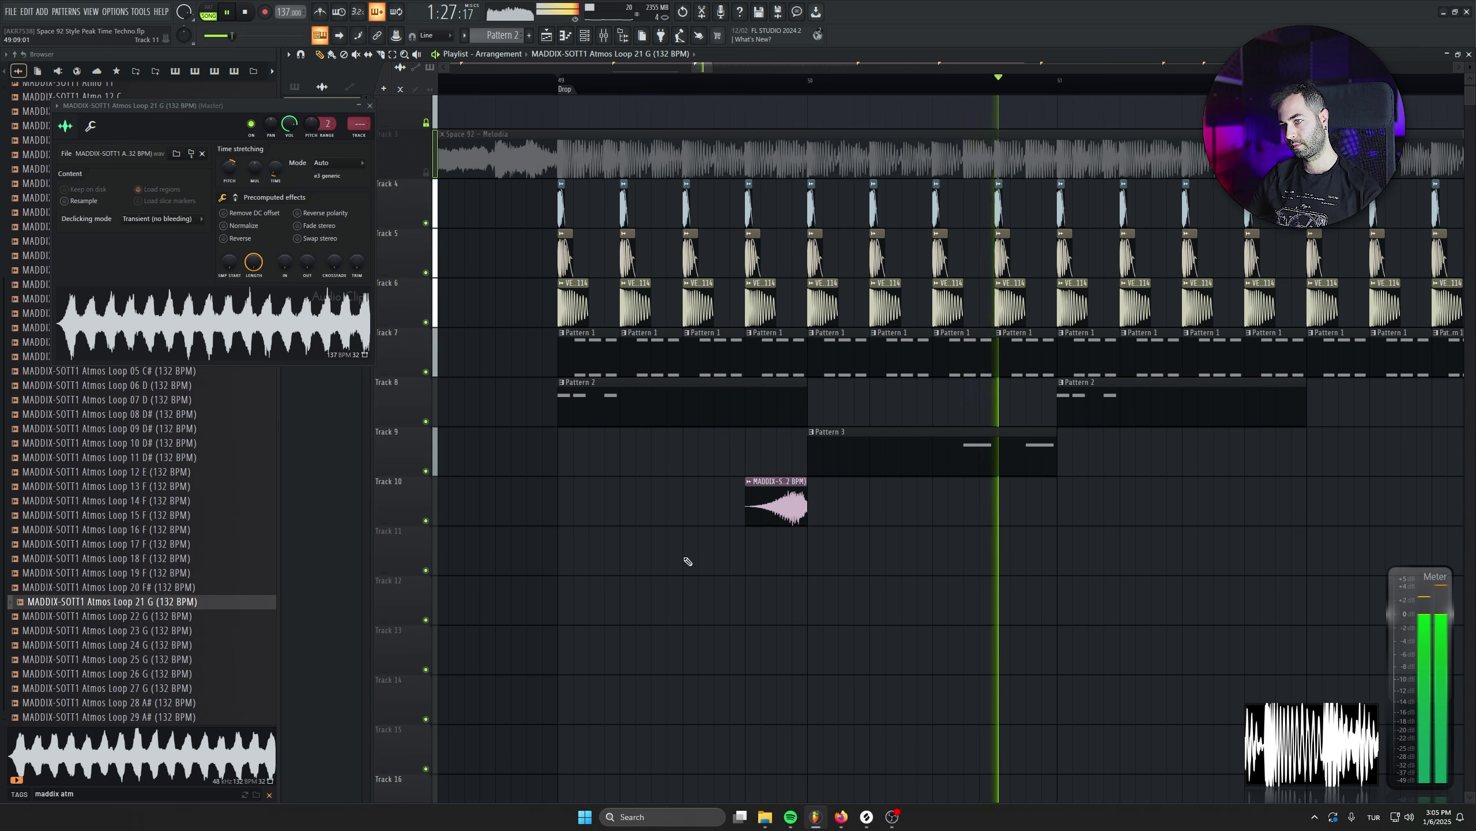
Add a copy of the atmos chop on the last beat of bar 51 on Track 10
scroll(688, 550, "up", 1)
left_click_drag(764, 537, 595, 540)
scroll(590, 535, "down", 2)
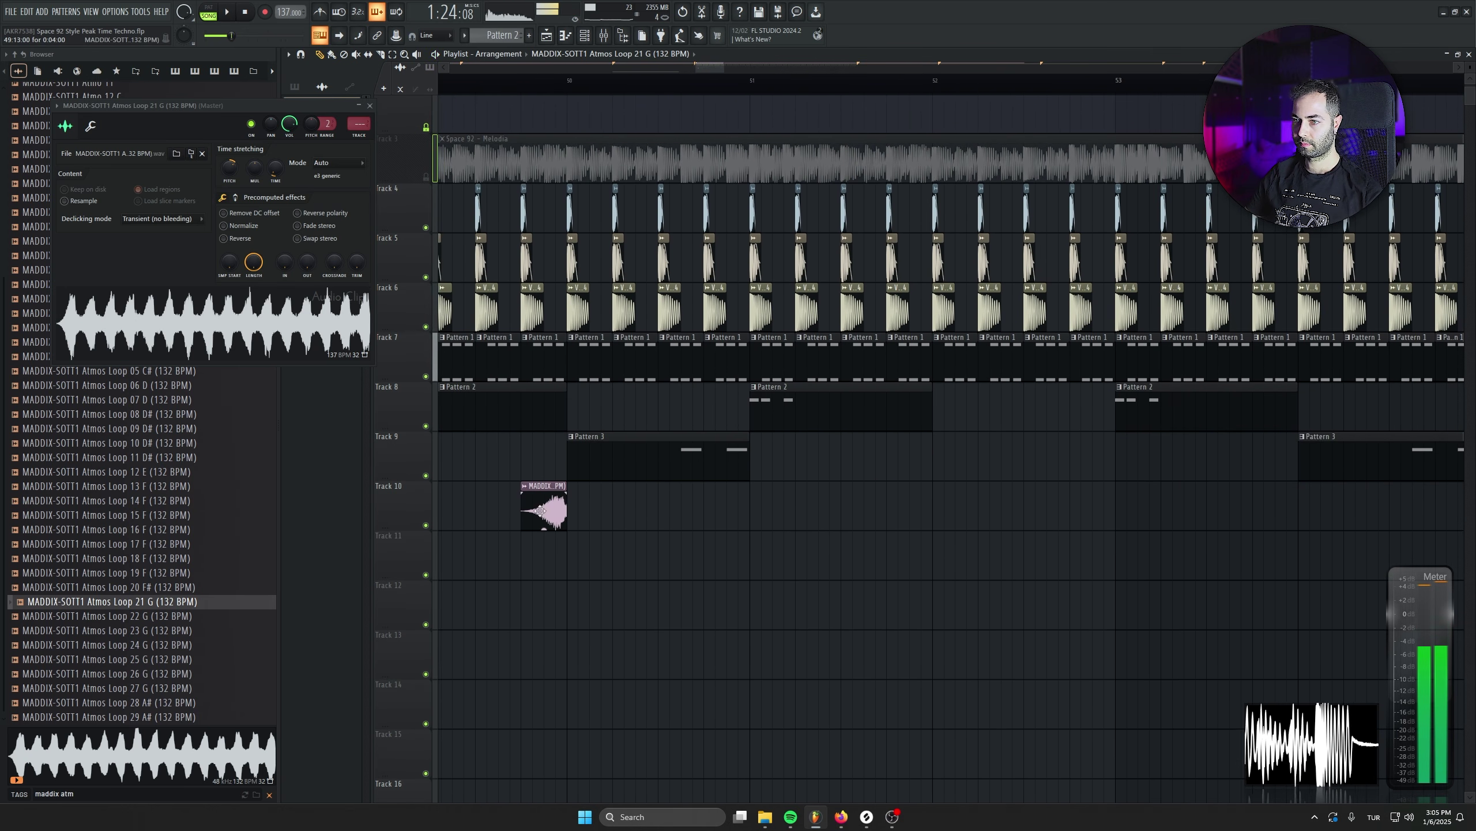
left_click(895, 511)
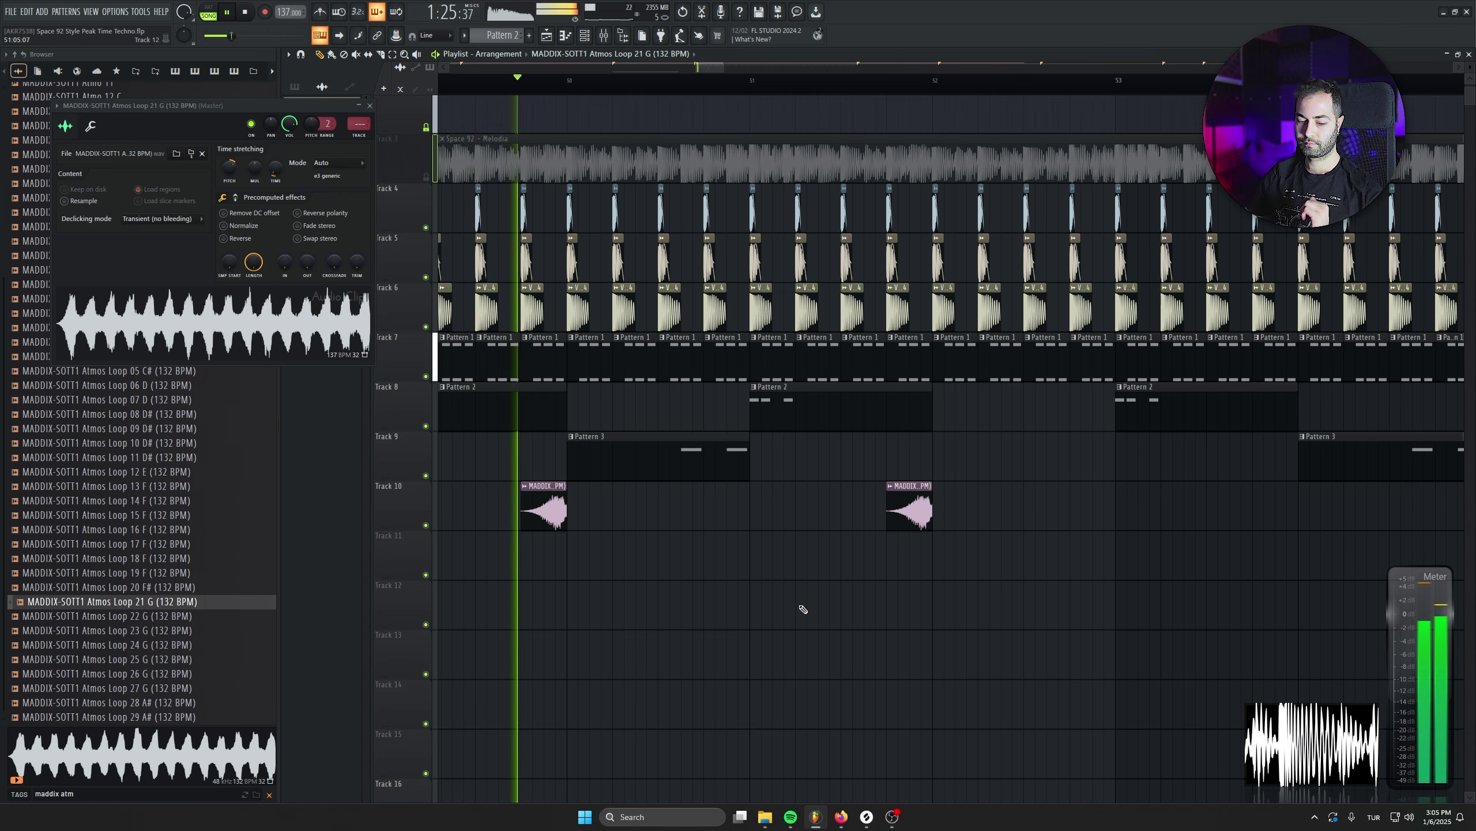
Set the atmos sample's time-stretching mode to Stretch and listen to the chops within the drop
left_click(343, 163)
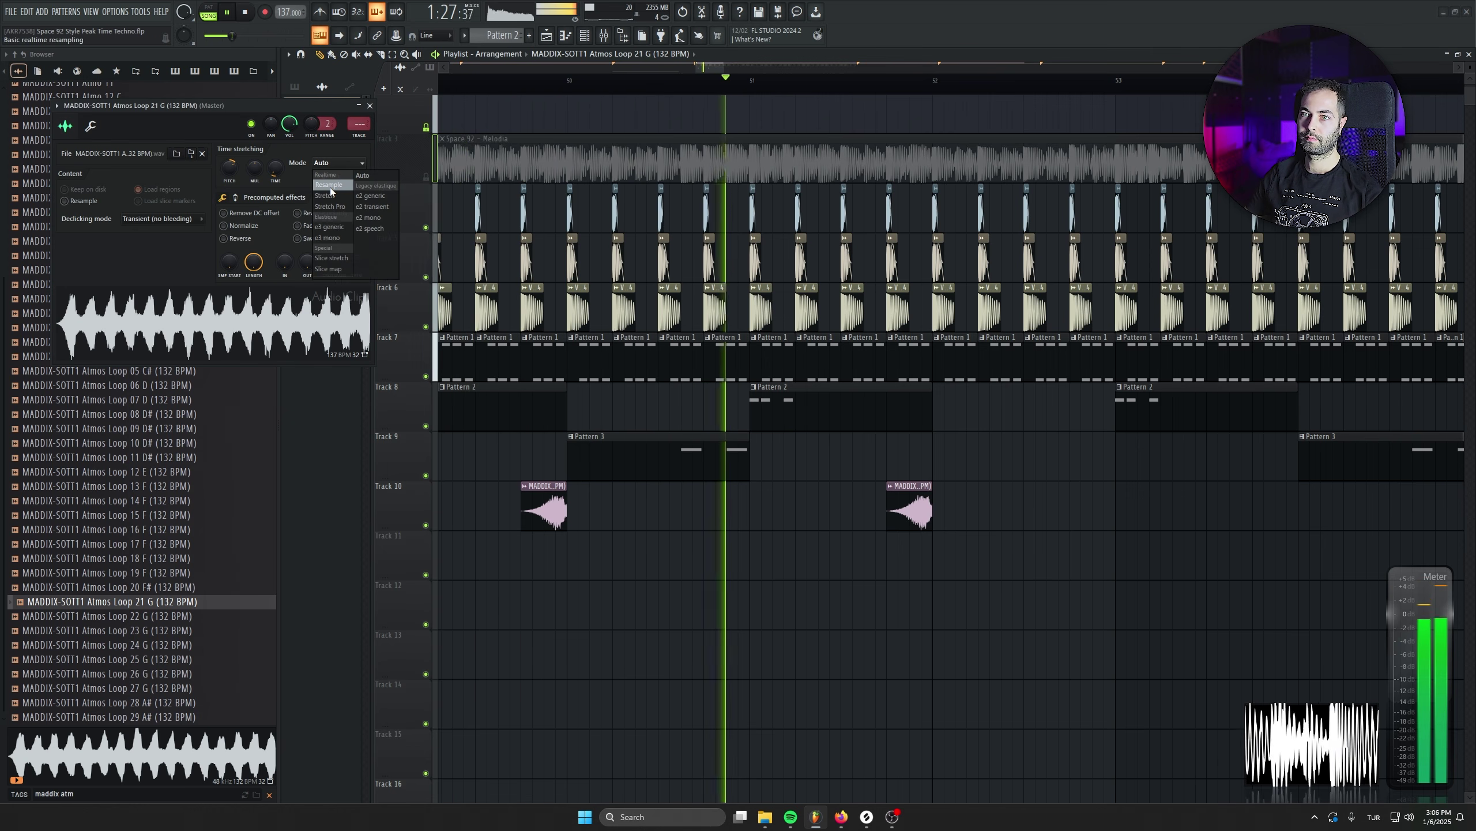
left_click(334, 197)
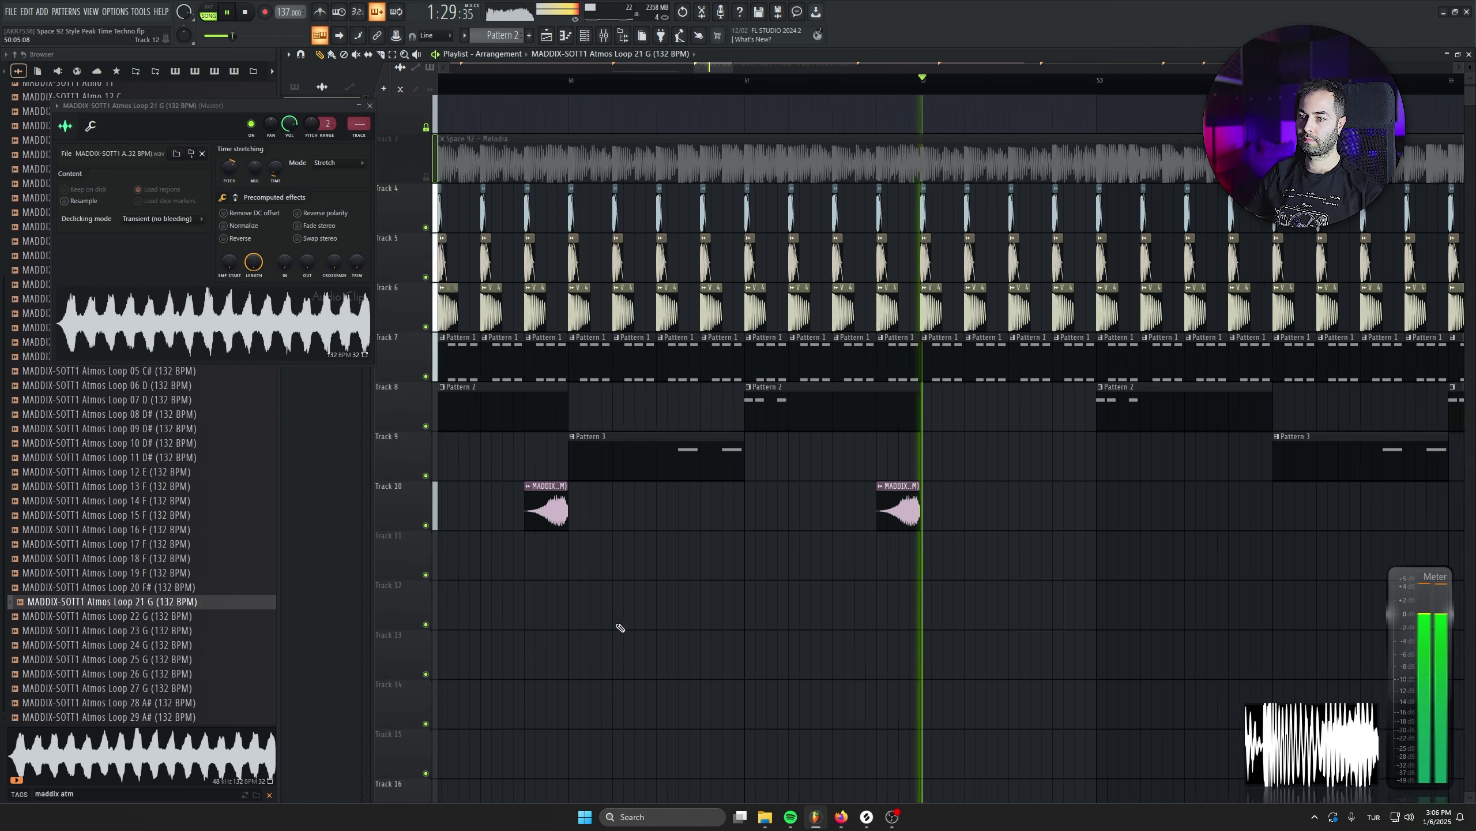
scroll(616, 618, "down", 2)
scroll(609, 579, "up", 2)
key("space")
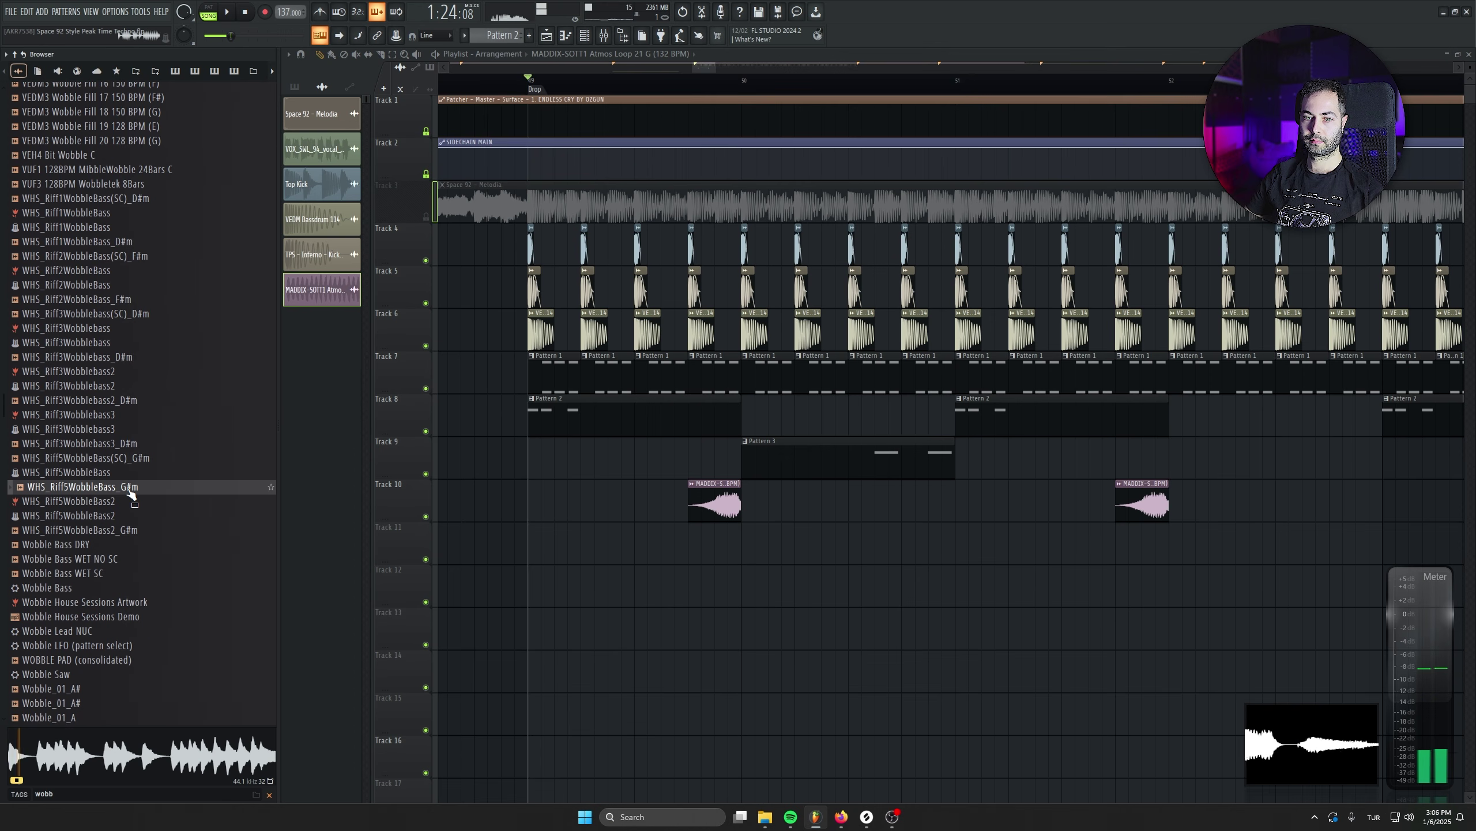
Place the WHS_Riff5WobbleBass_G#m sample on Track 12 at bar 49 and cut it down to its first half bar
mouse_move(81, 486)
left_mouse_down()
mouse_move(659, 602)
mouse_move(486, 602)
mouse_move(528, 602)
left_mouse_up()
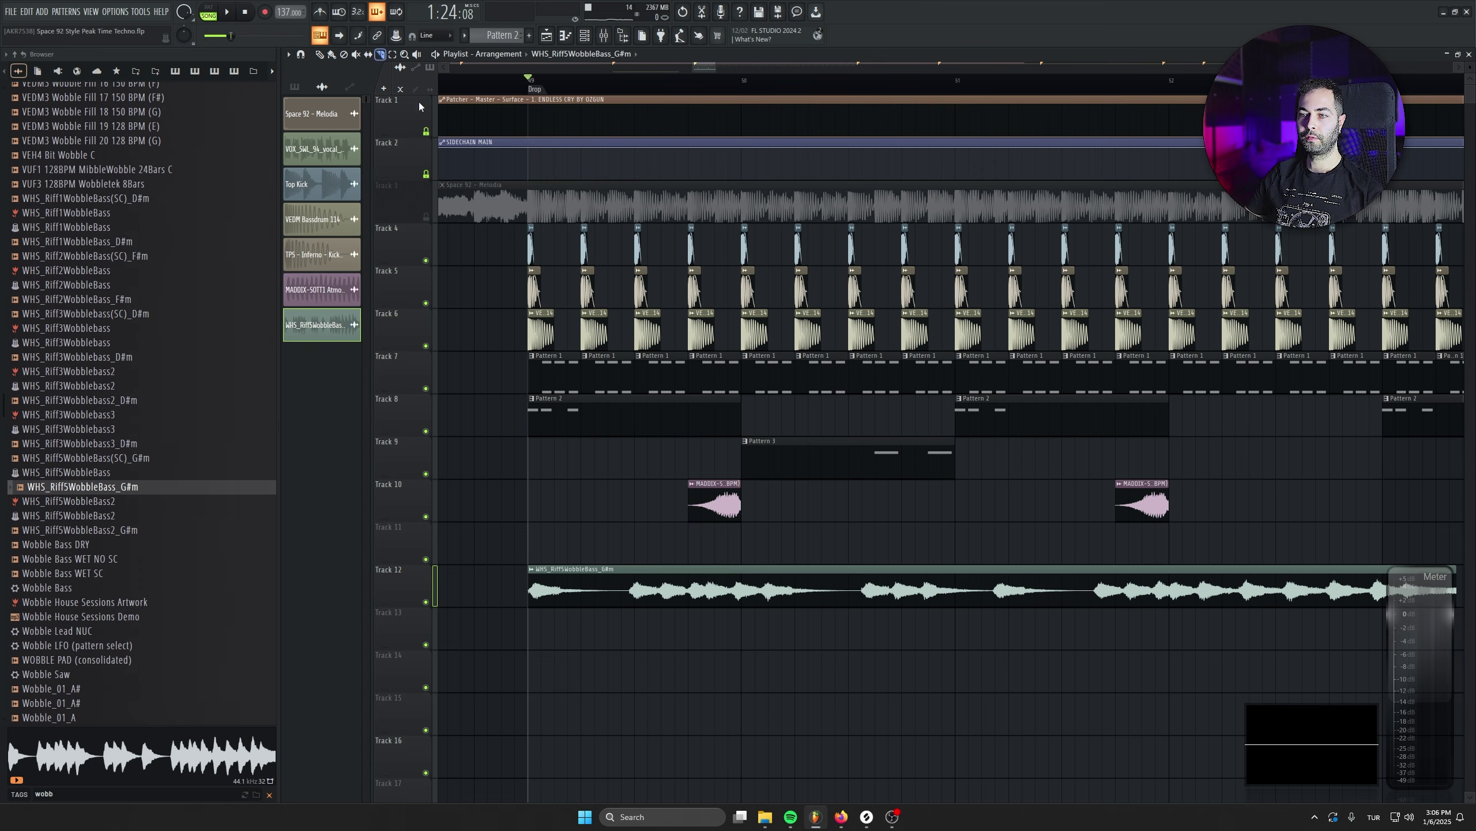
right_click(663, 595)
Set the wobble bass sample's pitch shift to +300 cents and close its settings
double_click(581, 604)
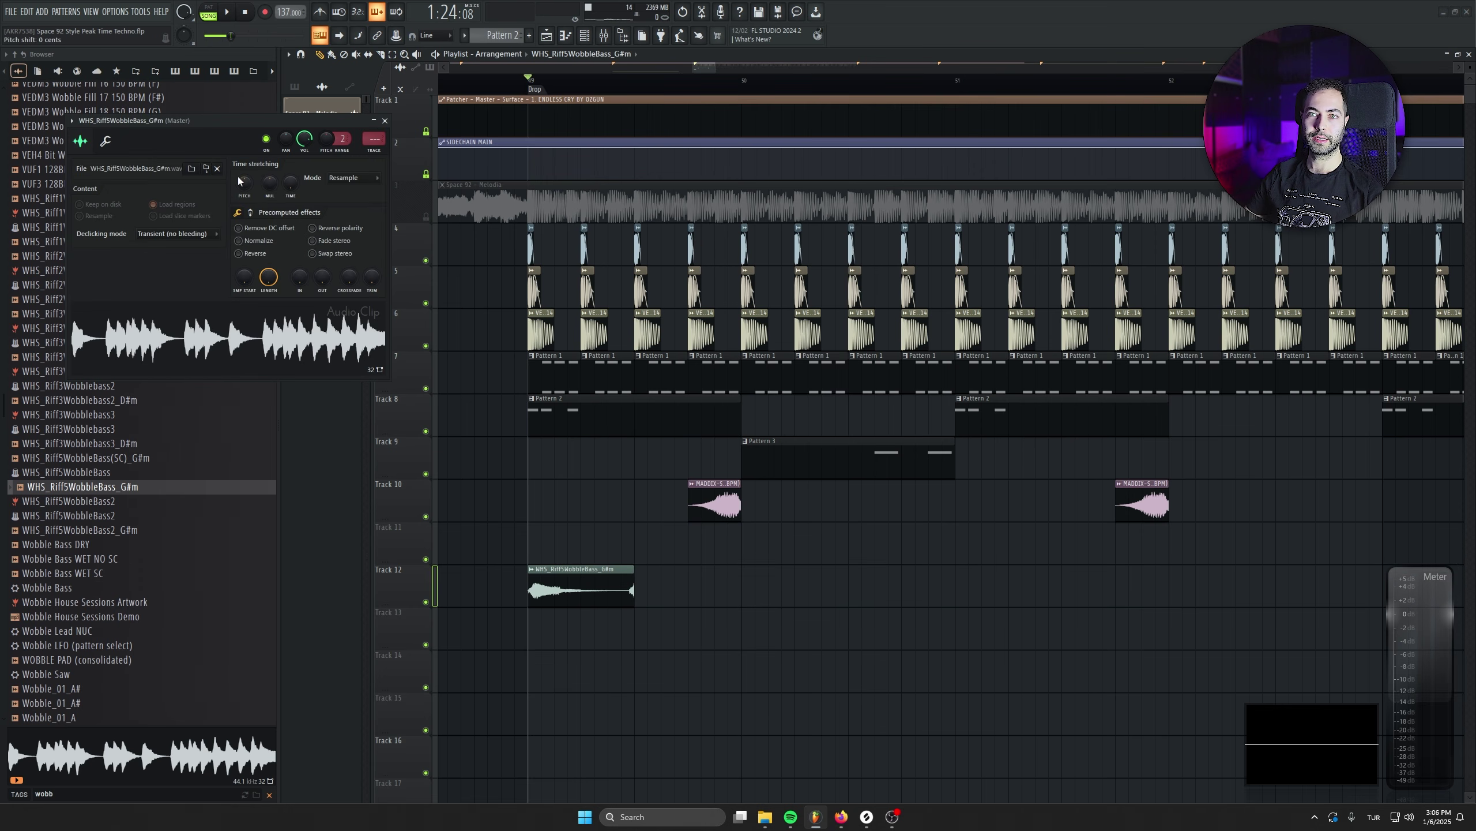
left_click_drag(239, 141, 319, 209)
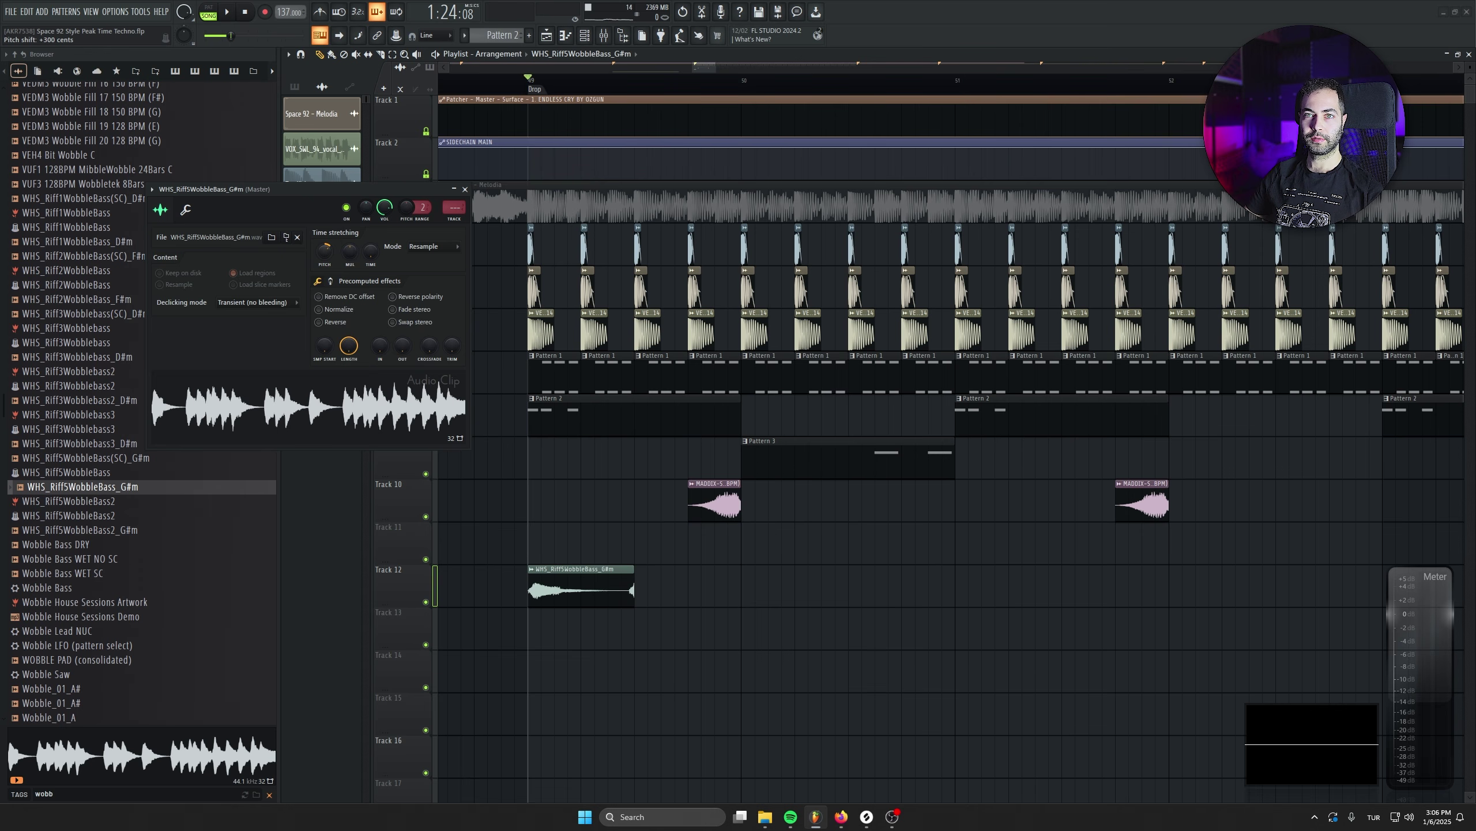
left_click(465, 189)
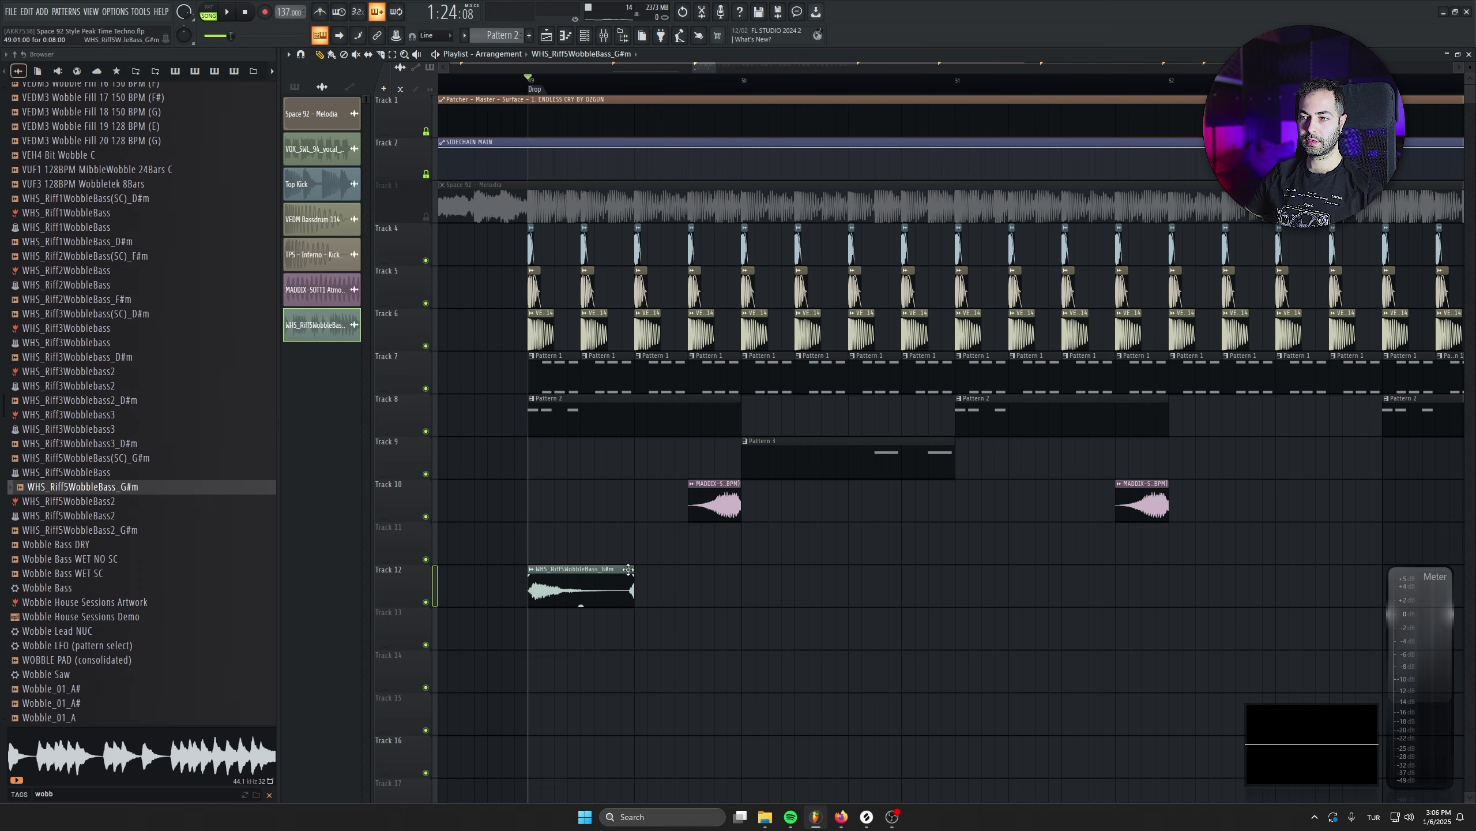
Shorten the wobble bass clip to six steps, move it to step 7 of bar 49 and audition its placement
key("space")
mouse_move(667, 605)
left_mouse_down()
mouse_move(618, 590)
mouse_move(647, 592)
left_mouse_up()
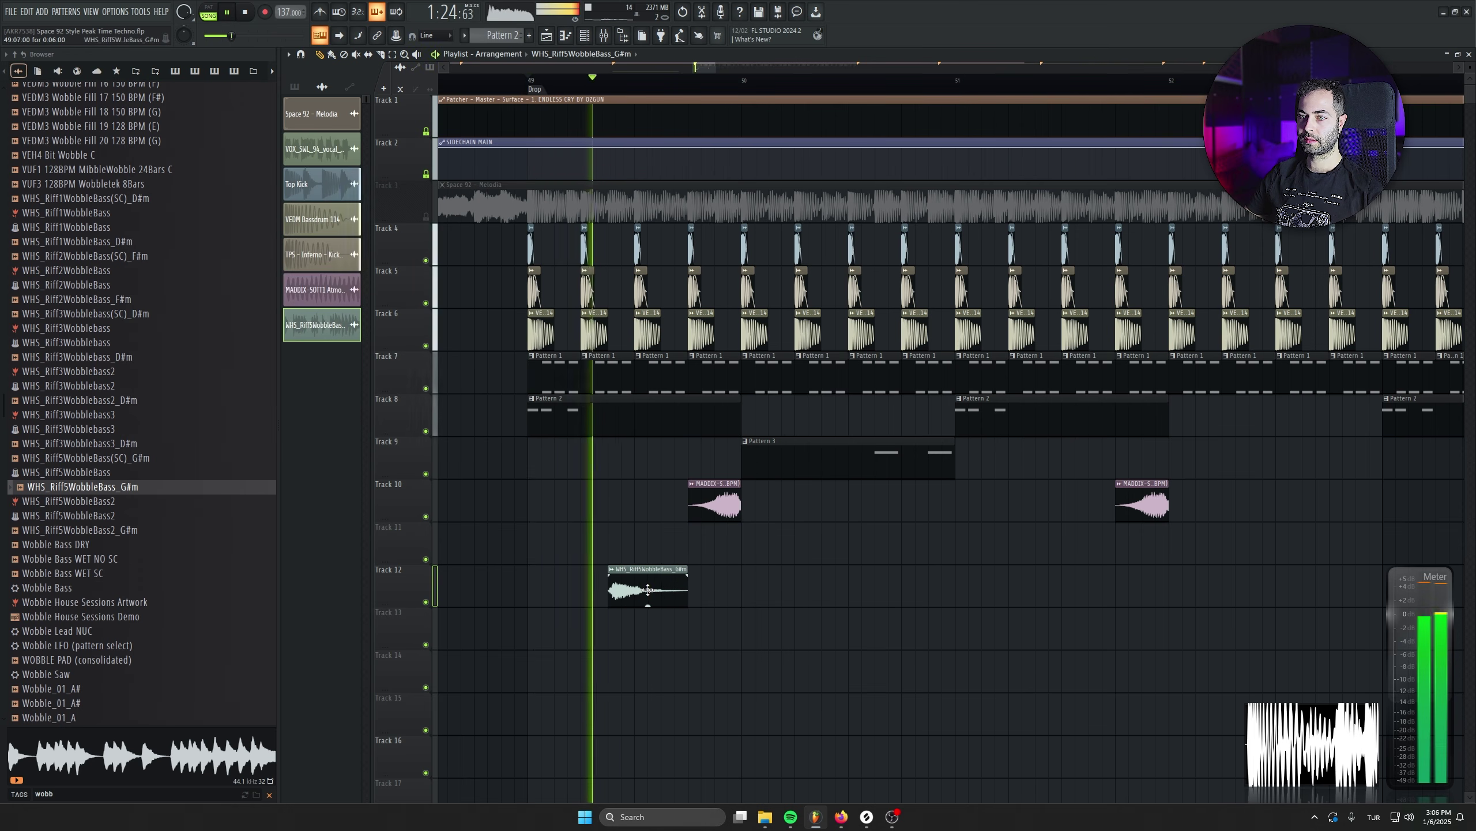
key("space")
key("space")
key("space")
key("space")
key("space")
key("space")
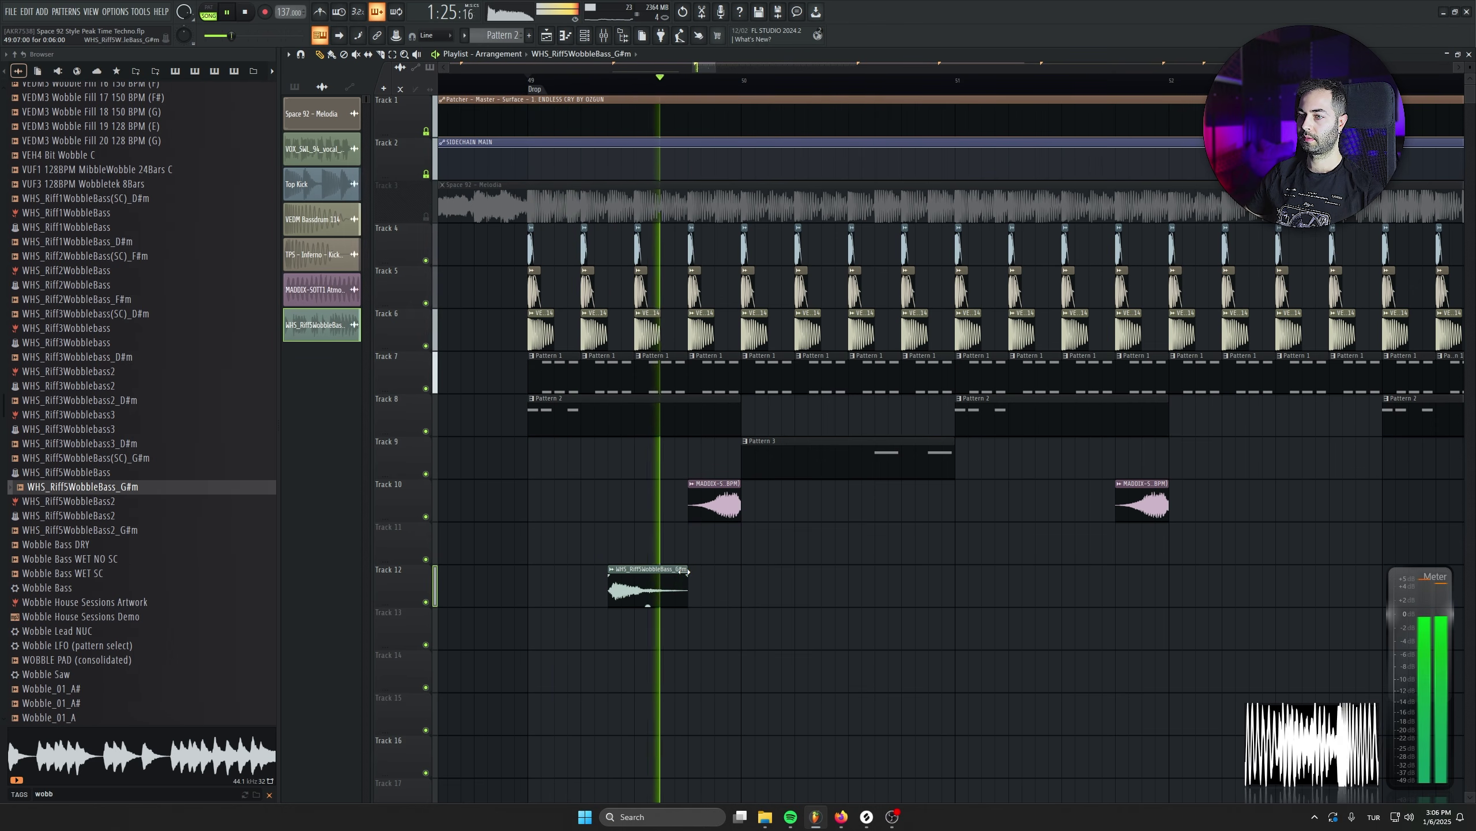
Add a copy of the wobble bass clip one bar after the first on Track 12 and play the drop
scroll(639, 638, "up", 3)
key("space")
left_click(759, 594)
left_click_drag(768, 594, 961, 593)
key("space")
scroll(933, 592, "down", 2)
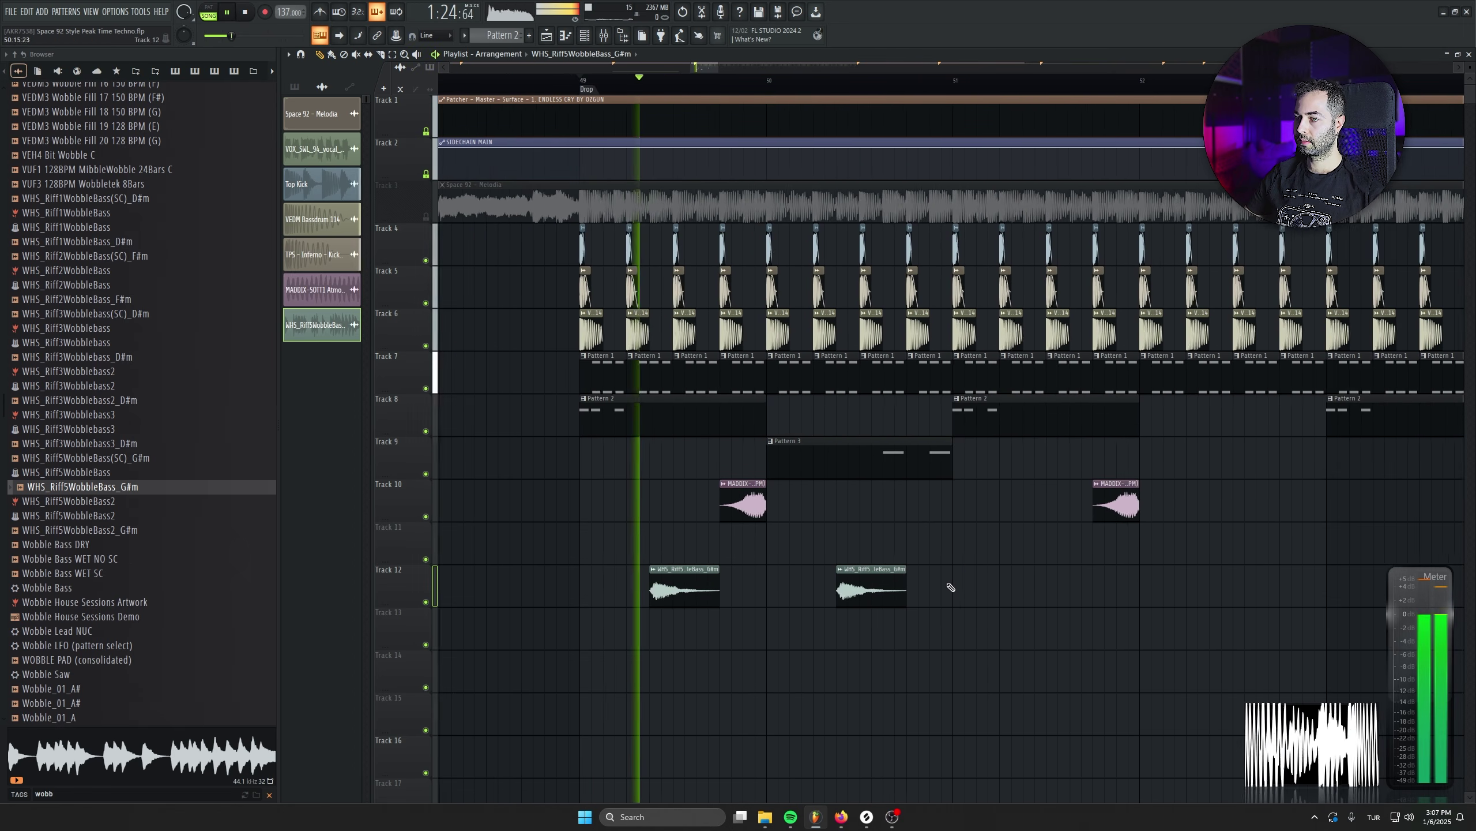
Remove the wobble bass copy from bar 50, place one two bars after the first clip on Track 12 and save the project
right_click(872, 594)
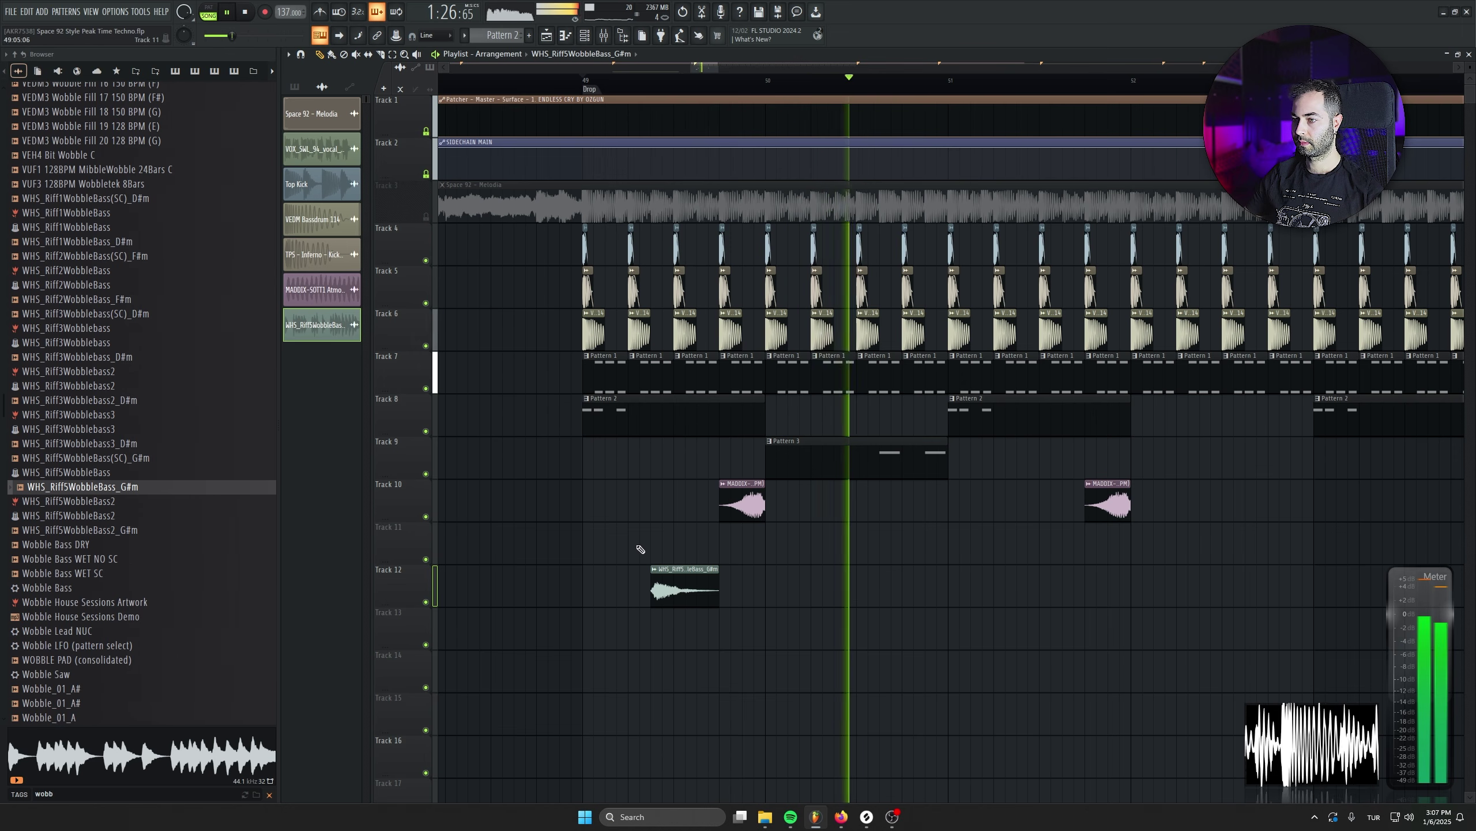
key("space")
key("space")
left_click_drag(665, 580, 1031, 578, "shift")
left_click_drag(1144, 577, 721, 591, "ctrl")
key("ctrl+s")
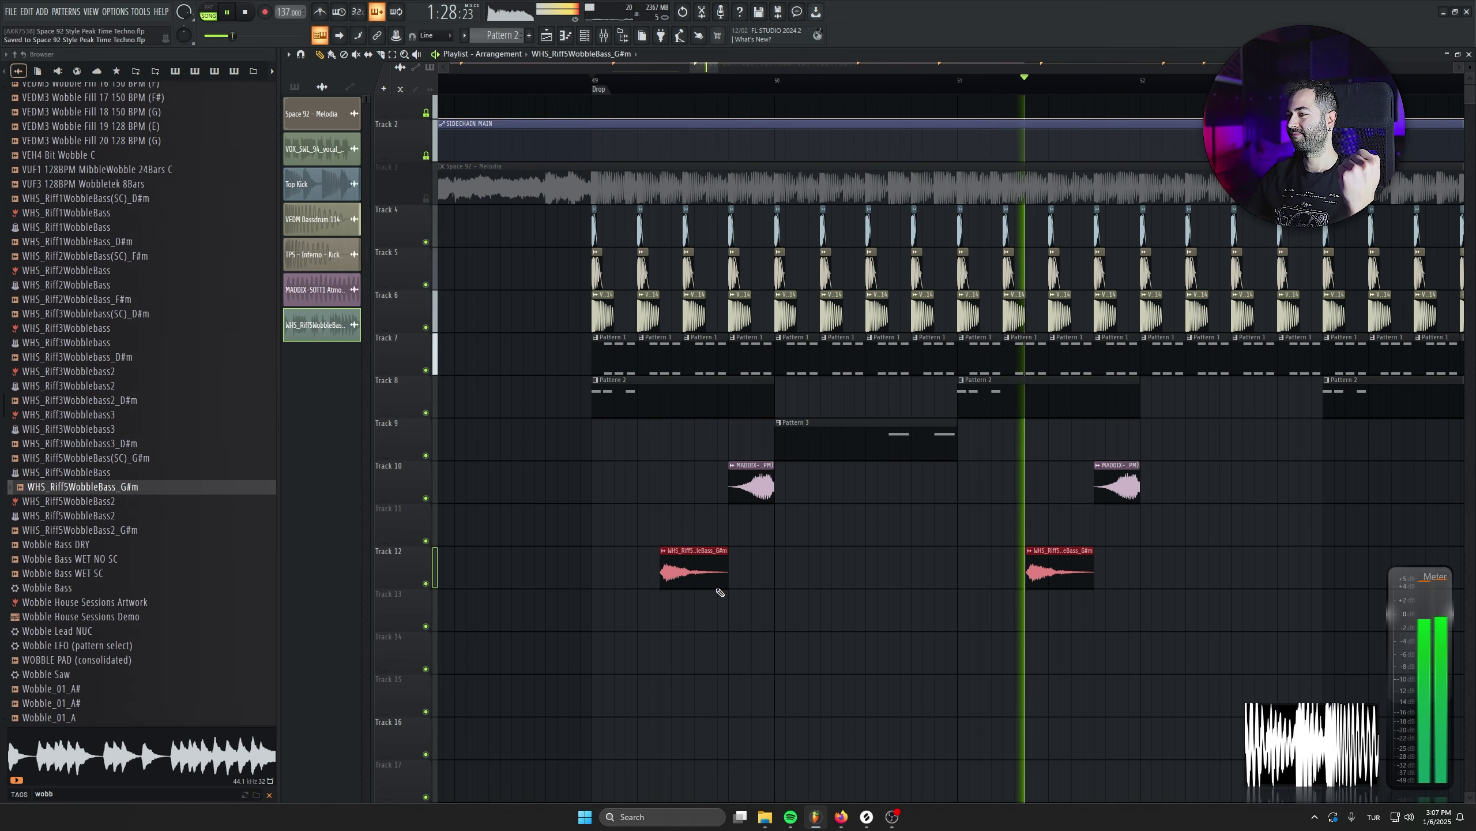
key("space")
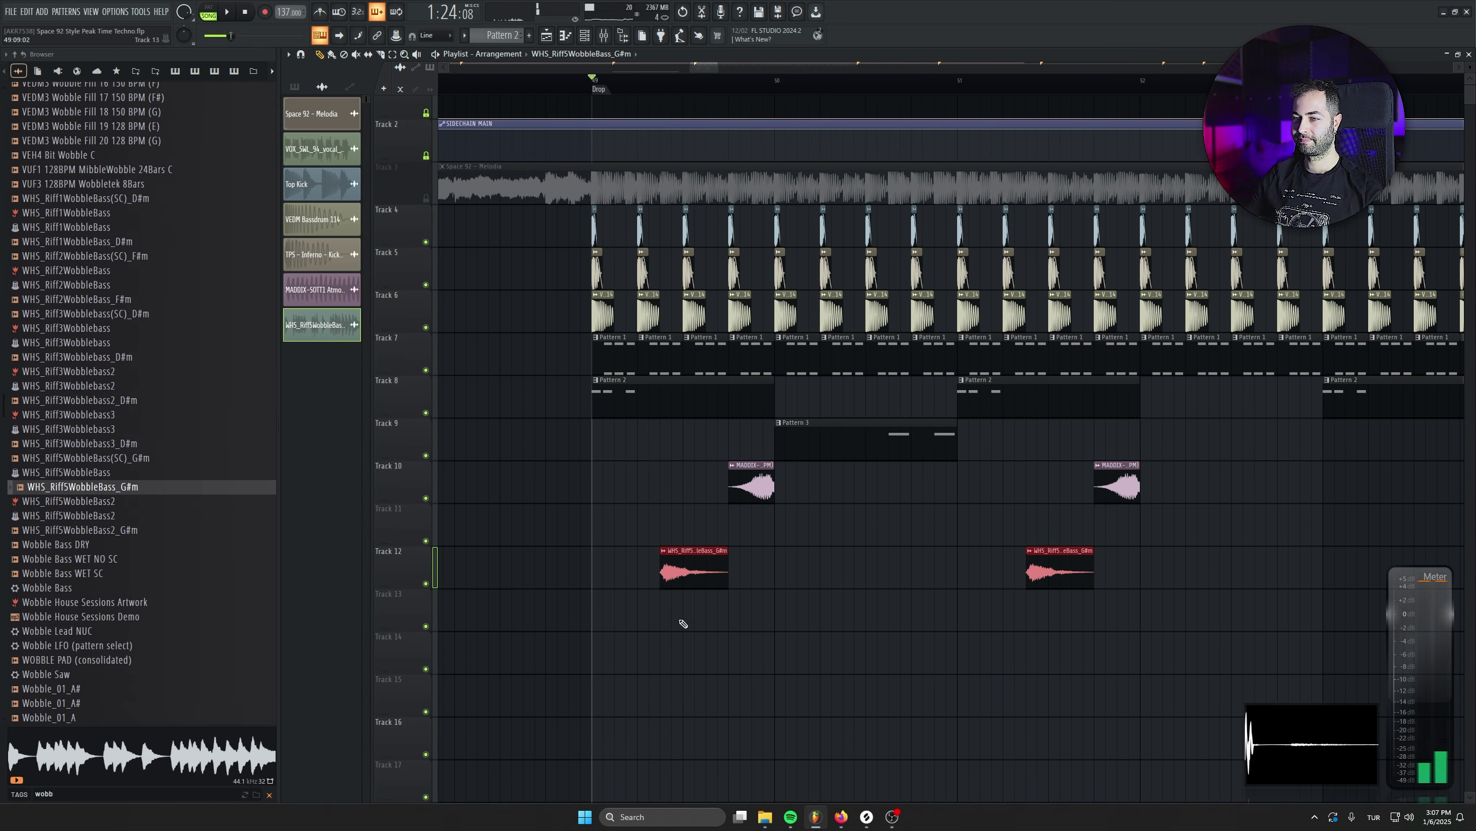
Adjust the first wobble bass clip's start, fade out its end up to the next kick and move it to Track 11
scroll(714, 610, "up", 5)
left_click_drag(977, 551, 719, 551)
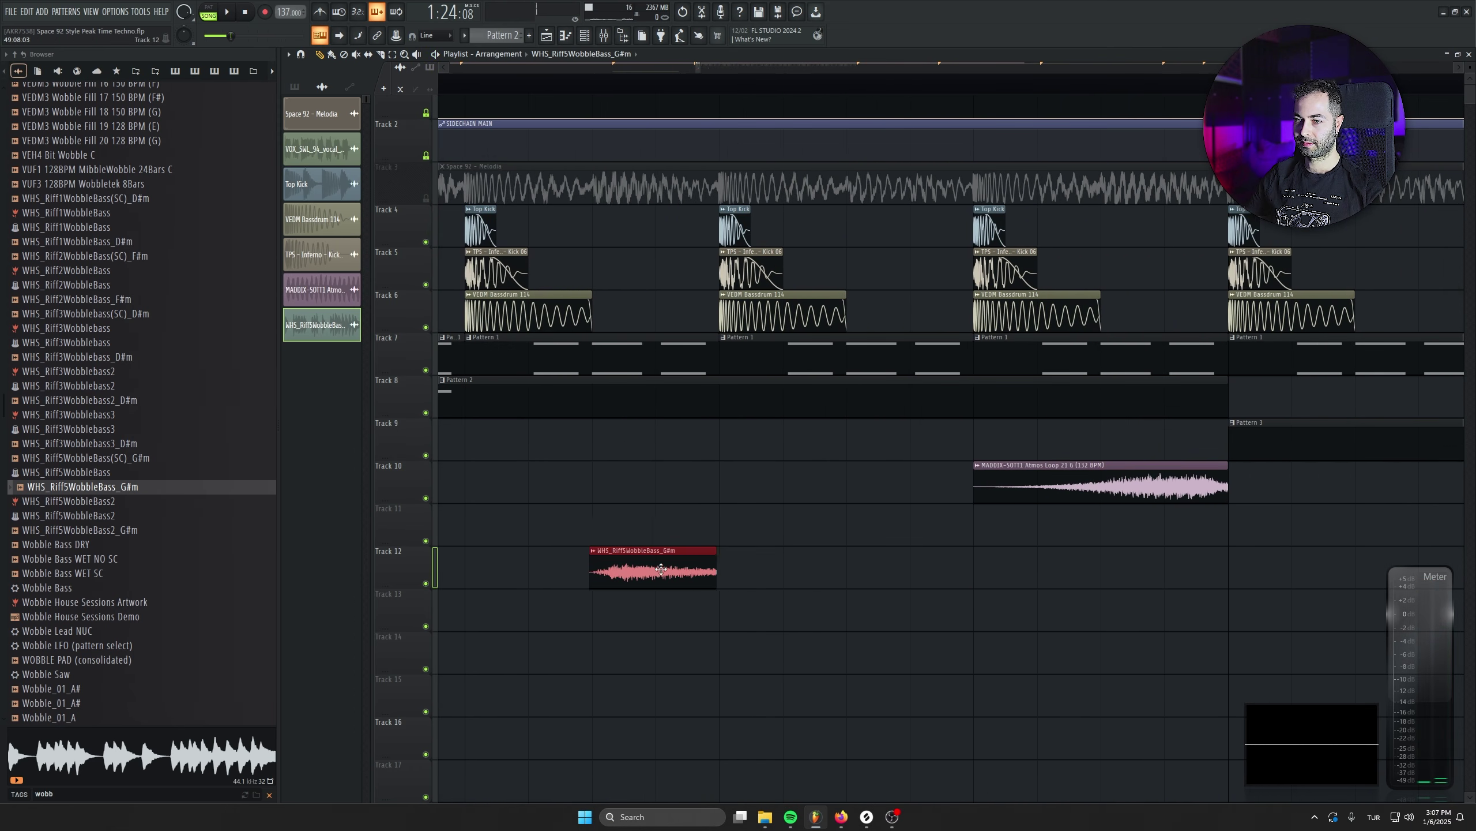
key("space")
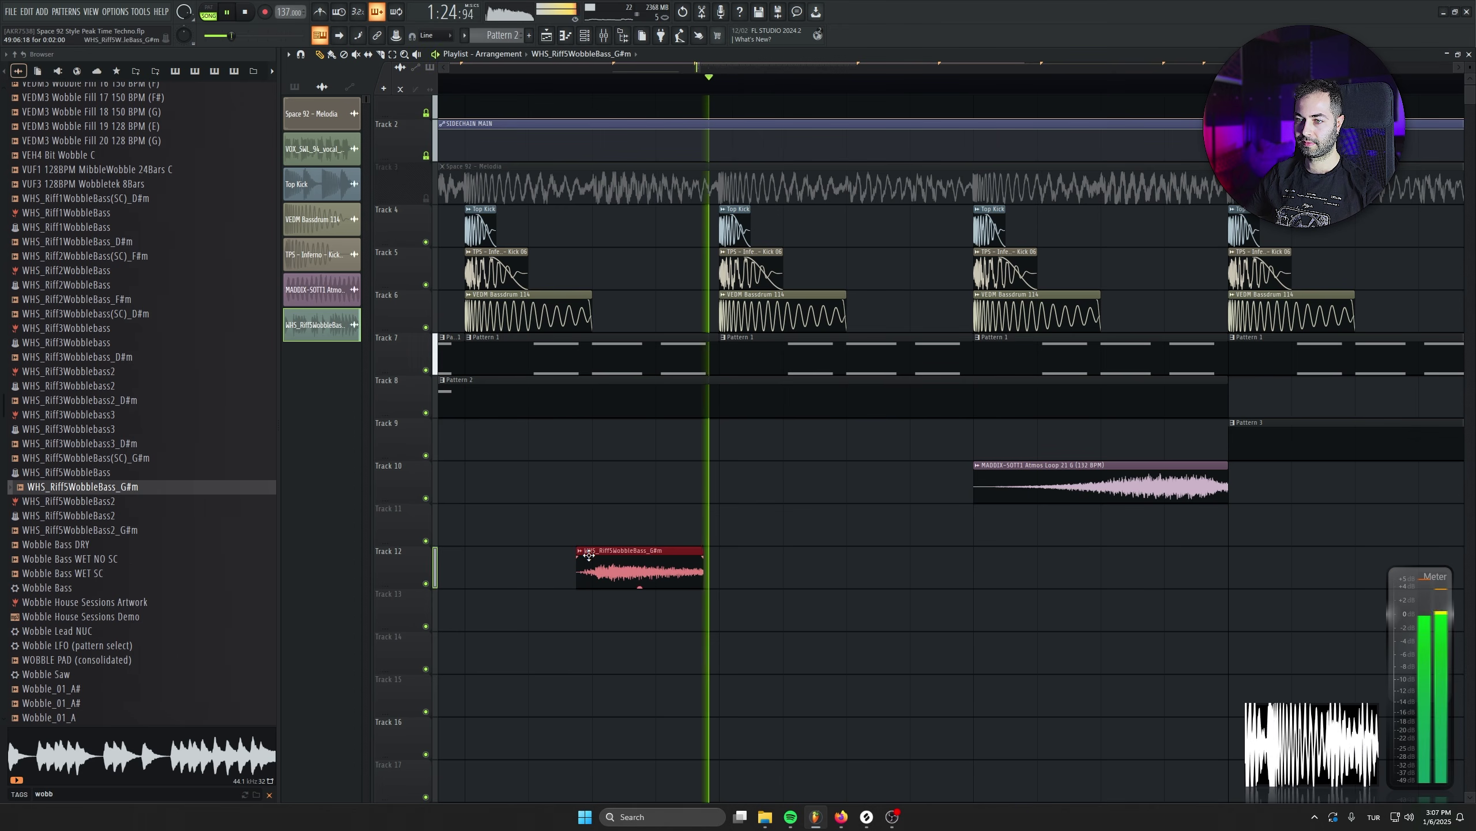
key("space")
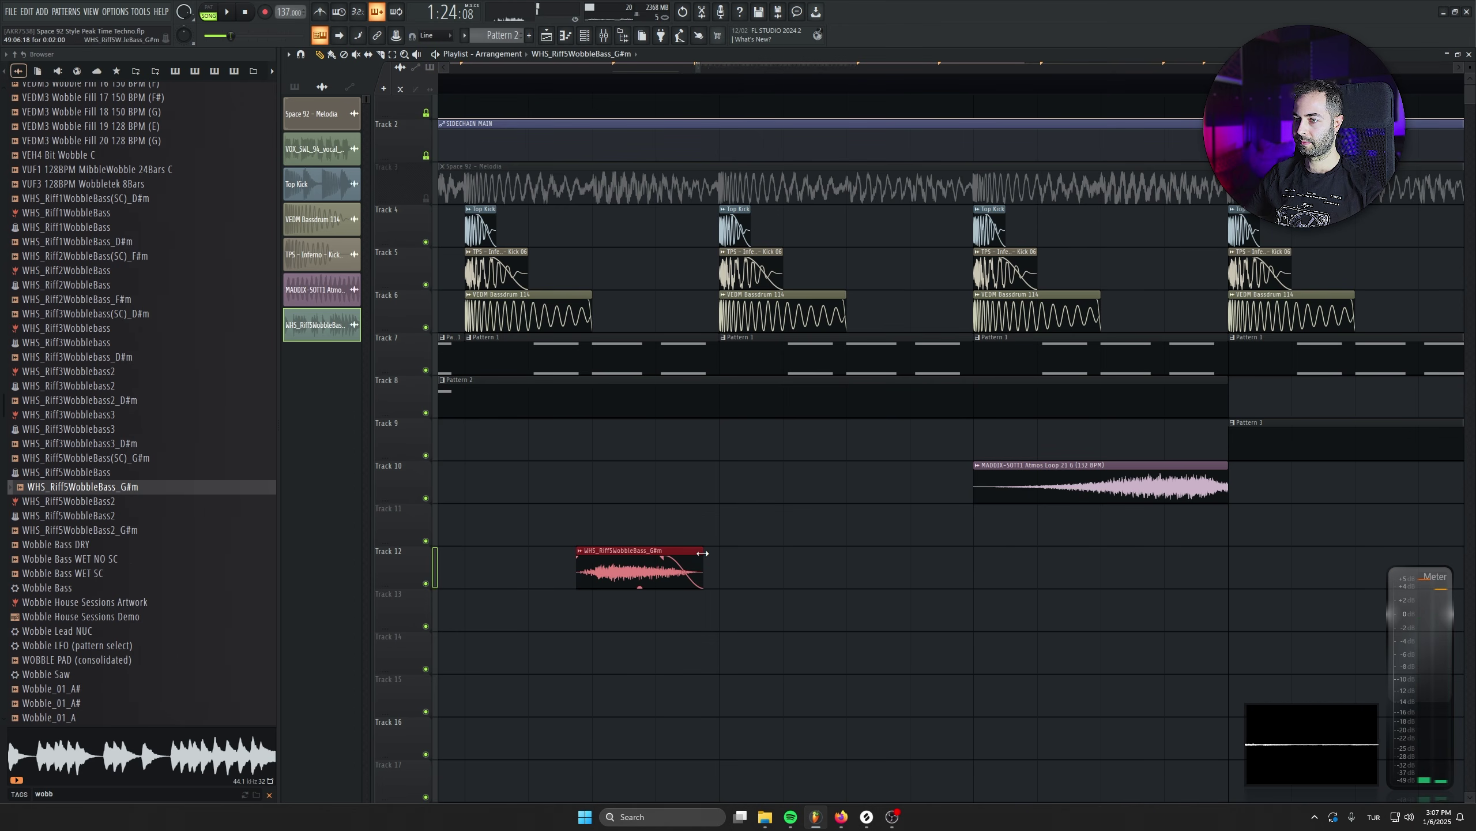
scroll(425, 569, "up", 1)
Route the wobble bass sample to mixer track 42 and name that track Ear Candy
double_click(623, 506)
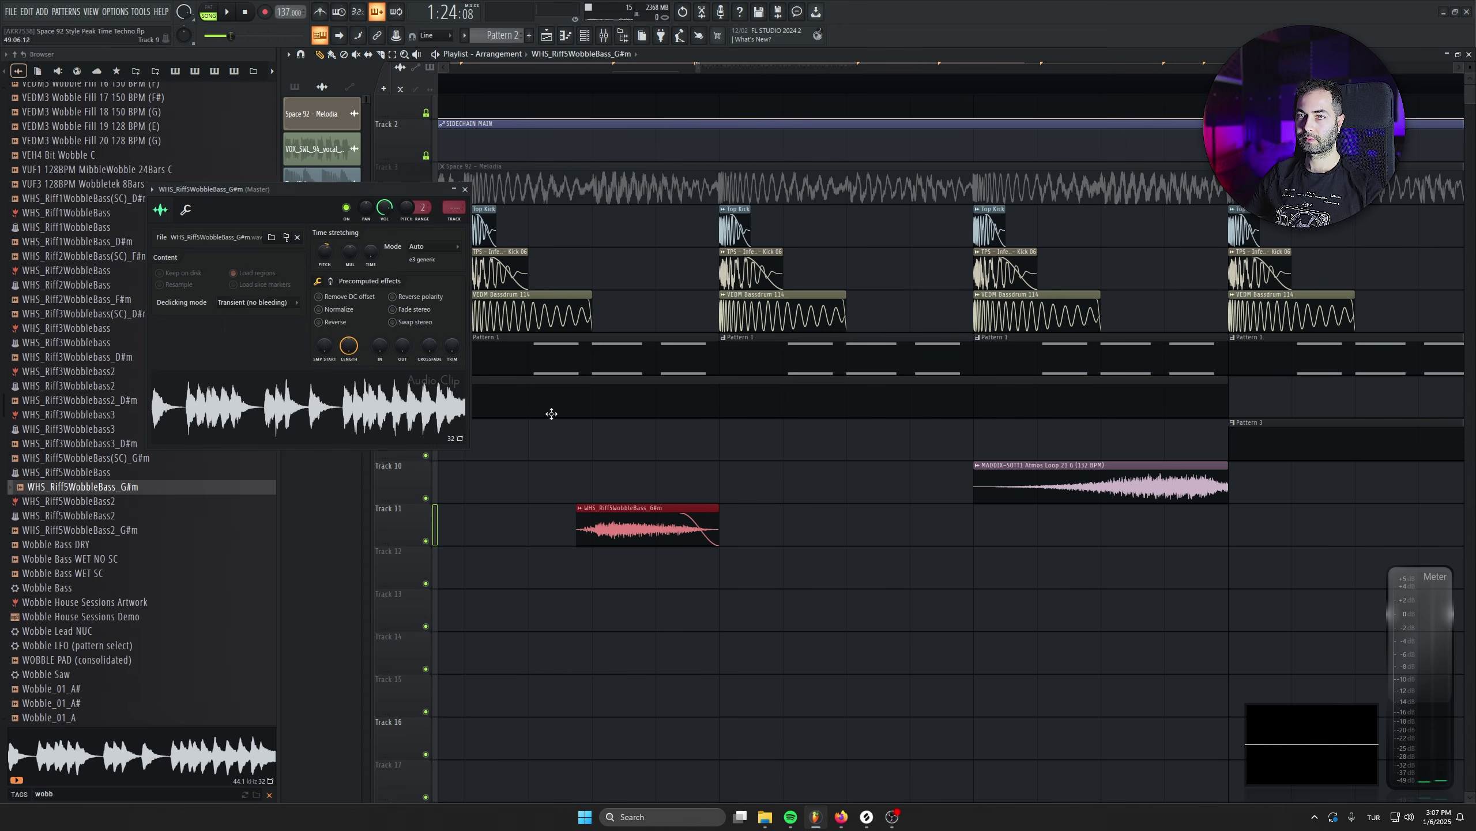
left_click(454, 207)
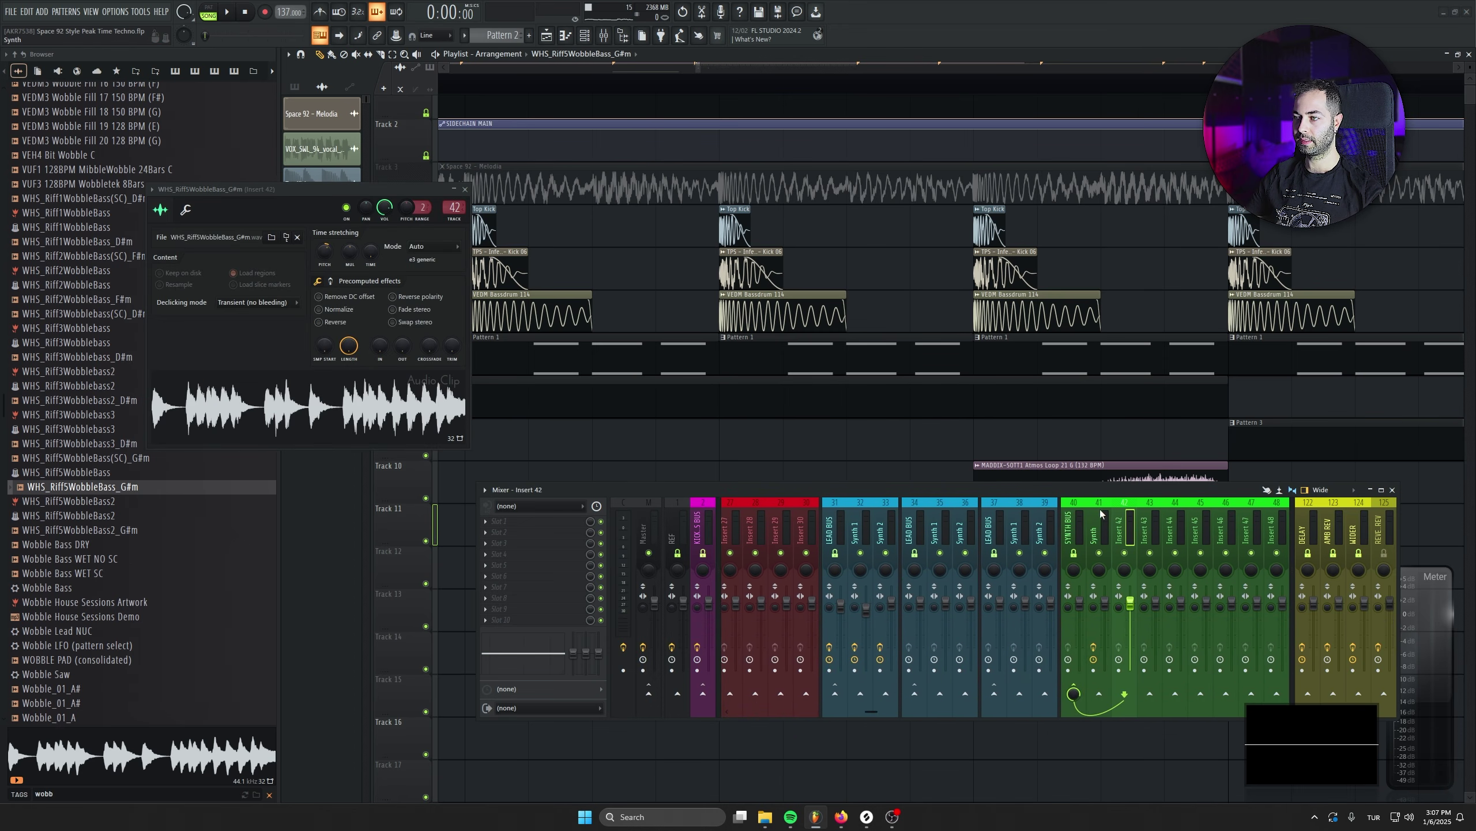
double_click(1128, 523)
type("Ear Candy")
key("Return")
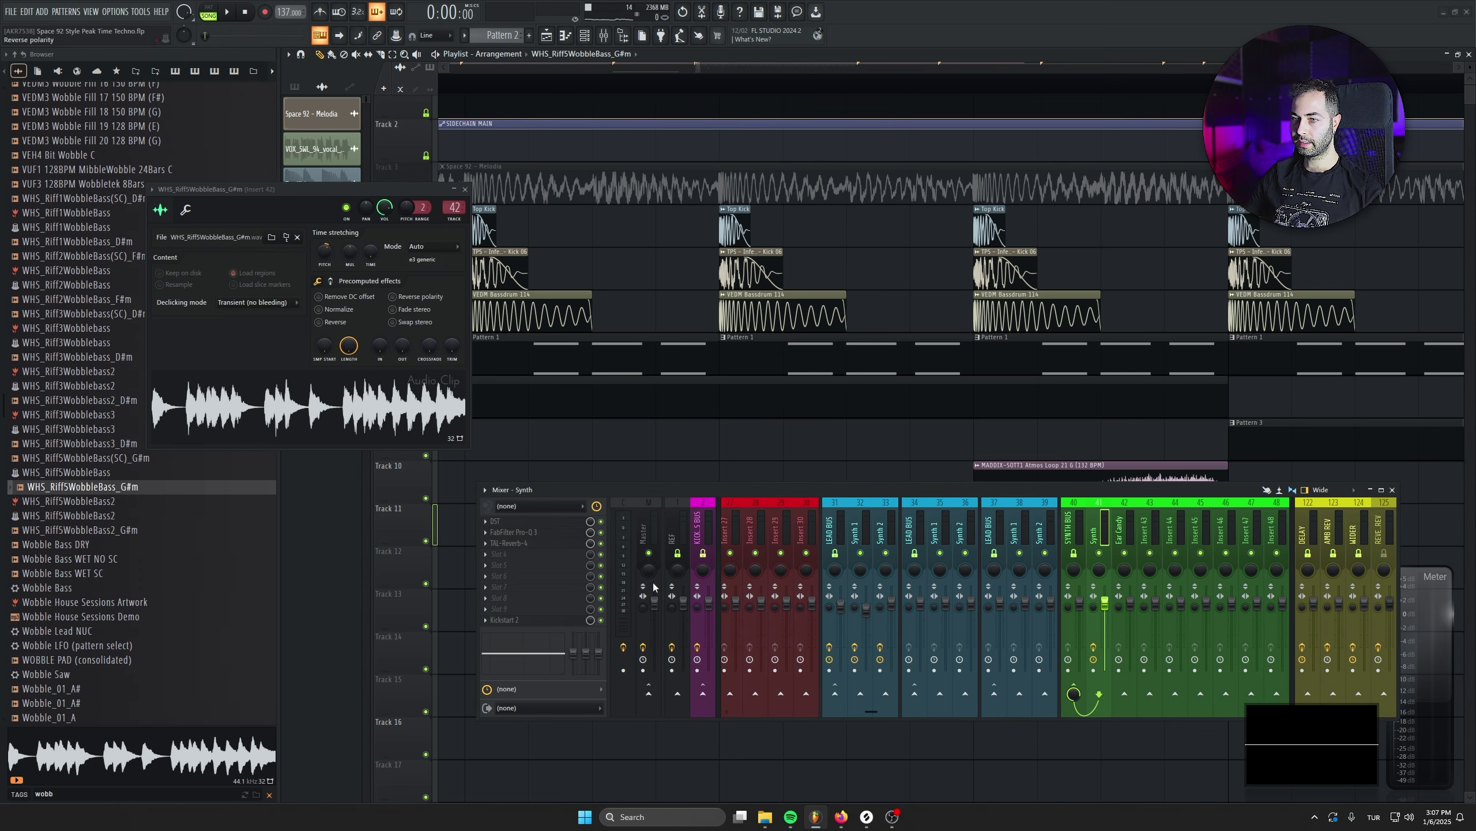
Copy the DST, FabFilter Pro-Q 3, TAL-Reverb-4 and Kickstart 2 effects from the Synth mixer track to Ear Candy
left_click(492, 520)
left_click_drag(502, 586, 1132, 527)
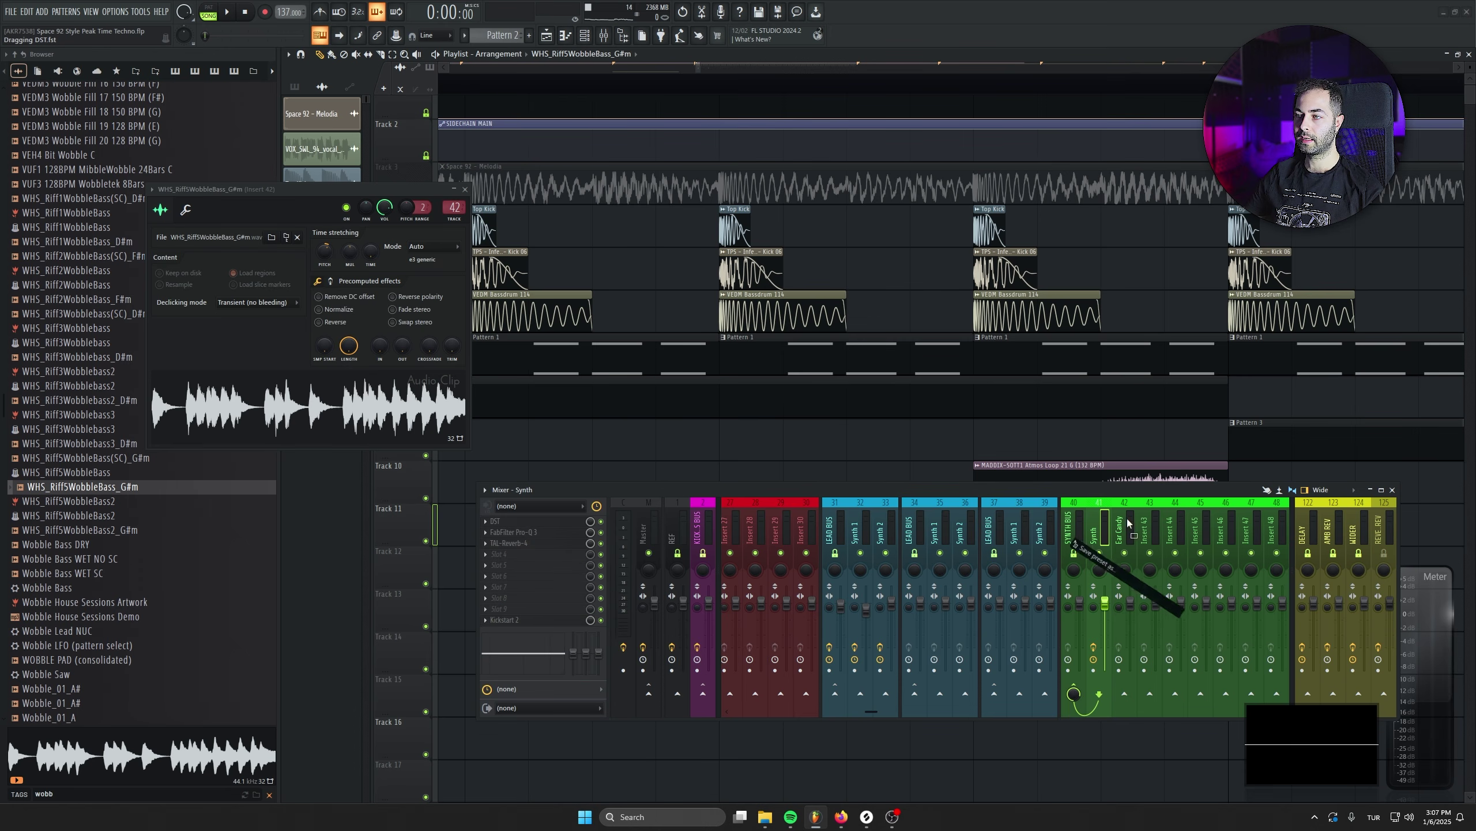
left_click(1100, 522)
left_click(487, 531)
left_click_drag(515, 594, 1120, 517)
left_click(486, 543)
left_click_drag(502, 610, 943, 606)
left_click_drag(1118, 521, 1126, 528)
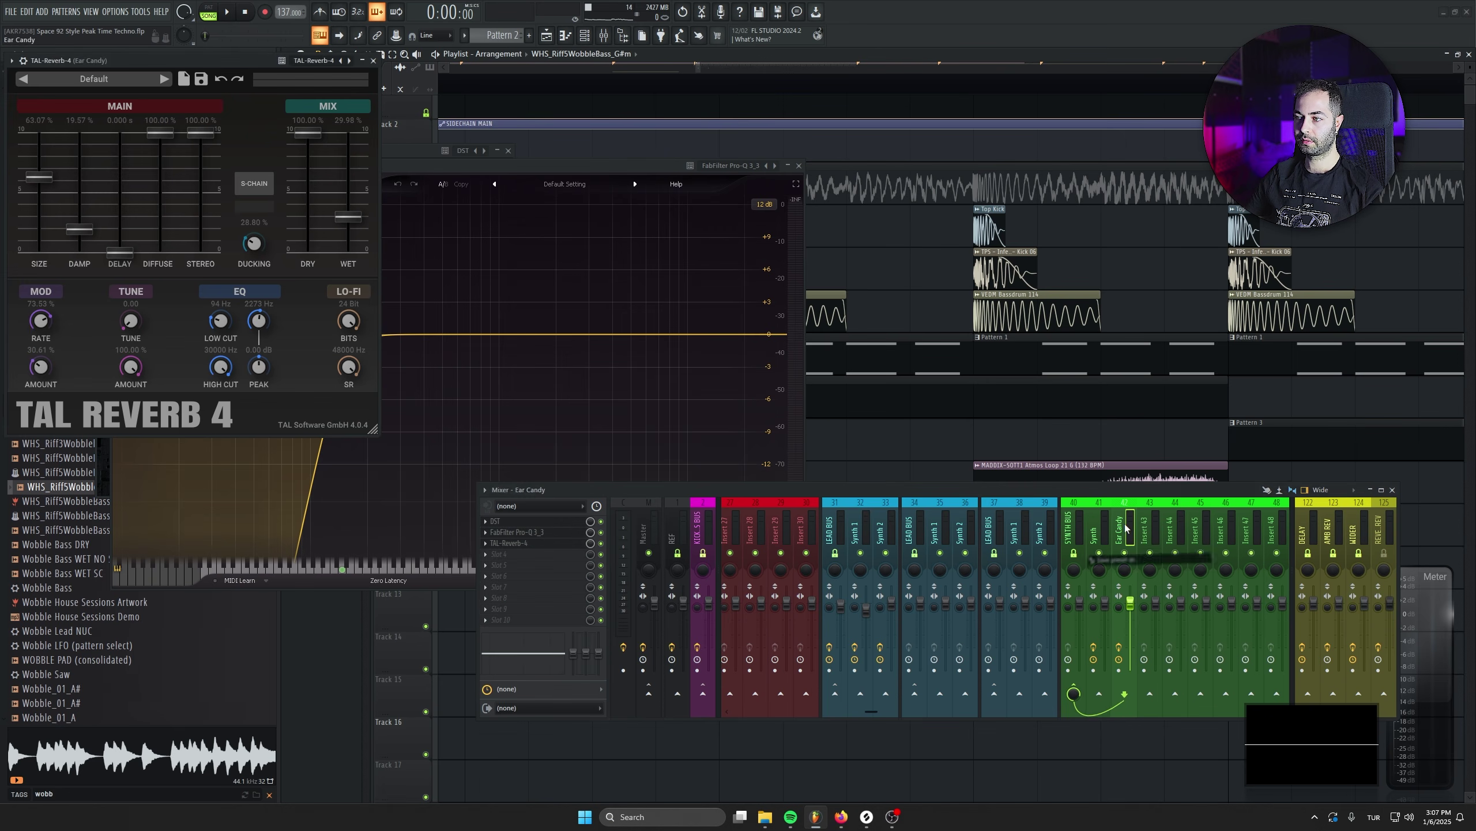
left_click(487, 619)
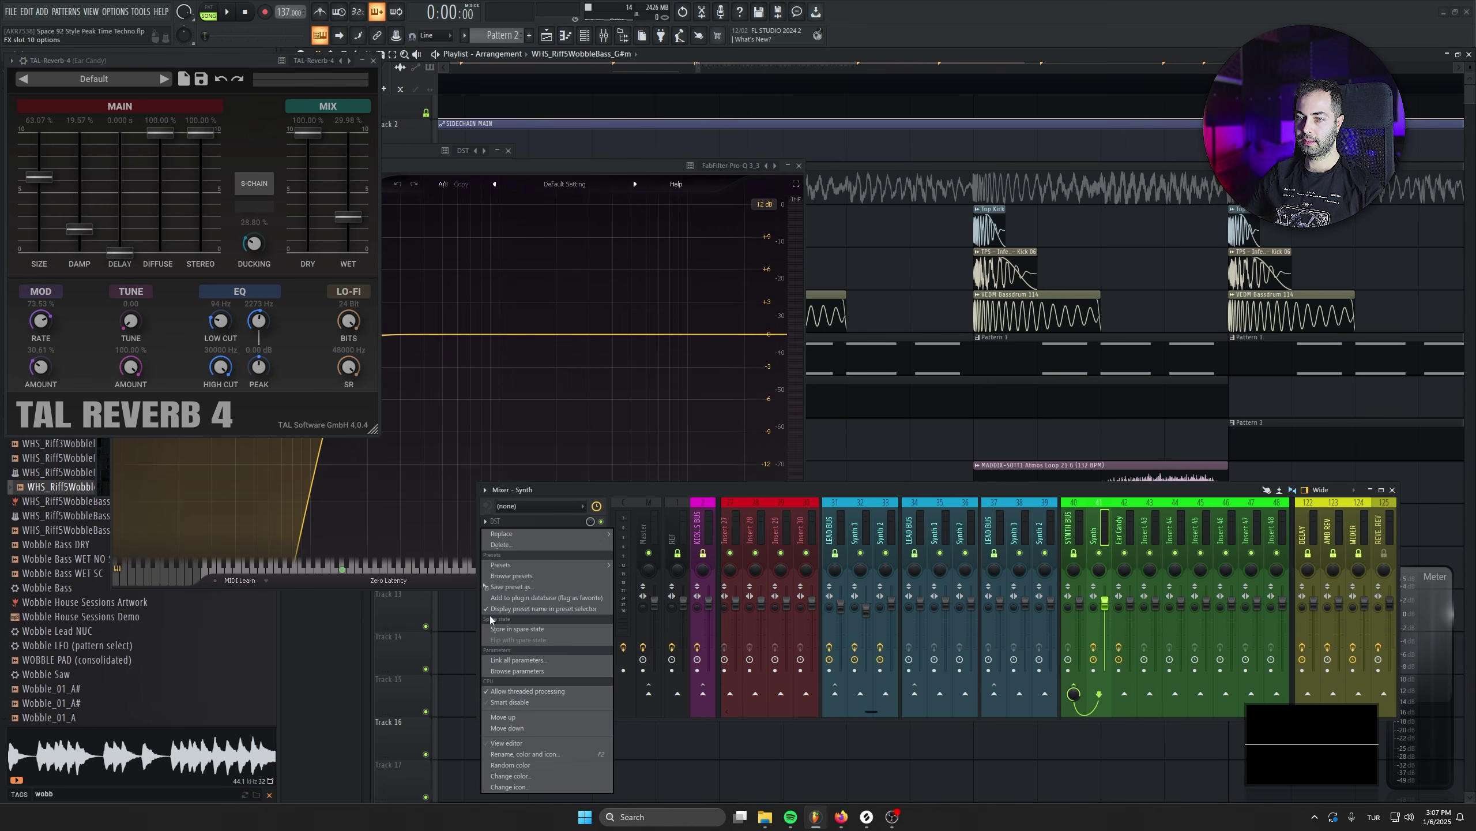
left_click_drag(523, 586, 1129, 524)
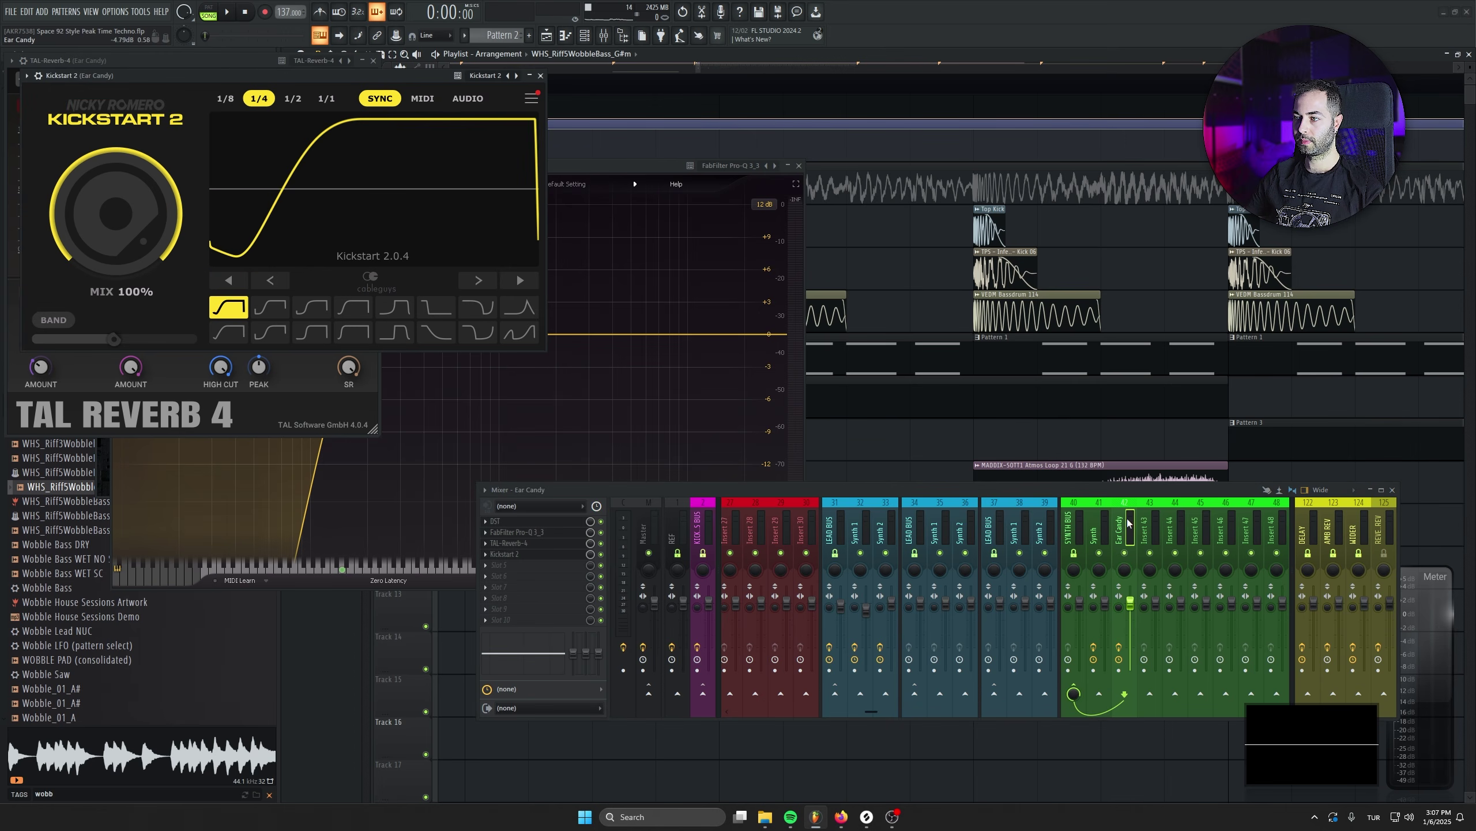
Put an OTT compressor with 19% depth on both the Ear Candy and Synth mixer tracks and close the mixer and plugin windows
left_click(512, 562)
mouse_move(511, 534)
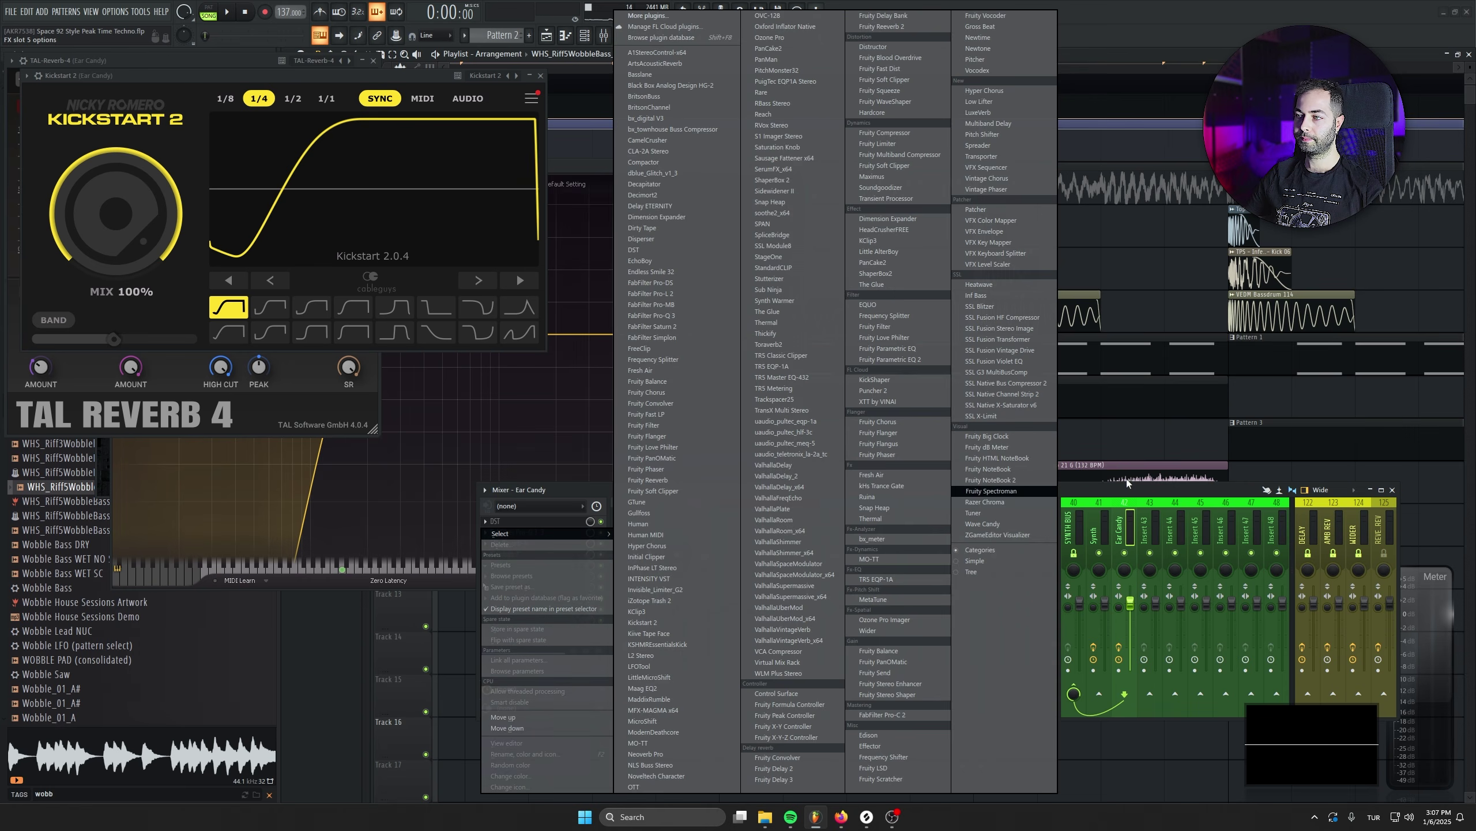
left_click(886, 522)
left_click_drag(488, 557, 1125, 529)
left_click_drag(505, 557, 1093, 541)
left_click(485, 554)
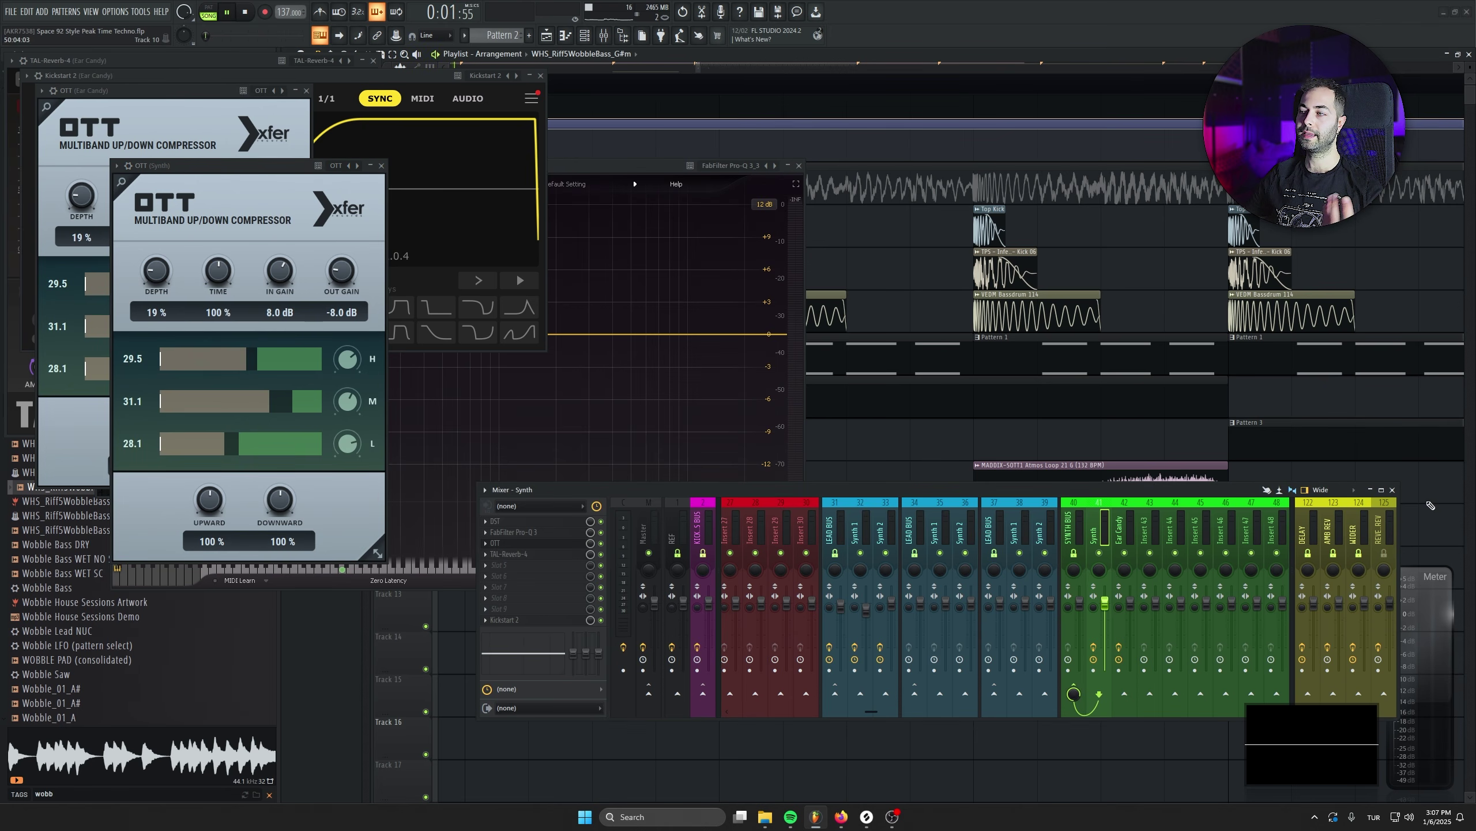
left_click(1393, 490)
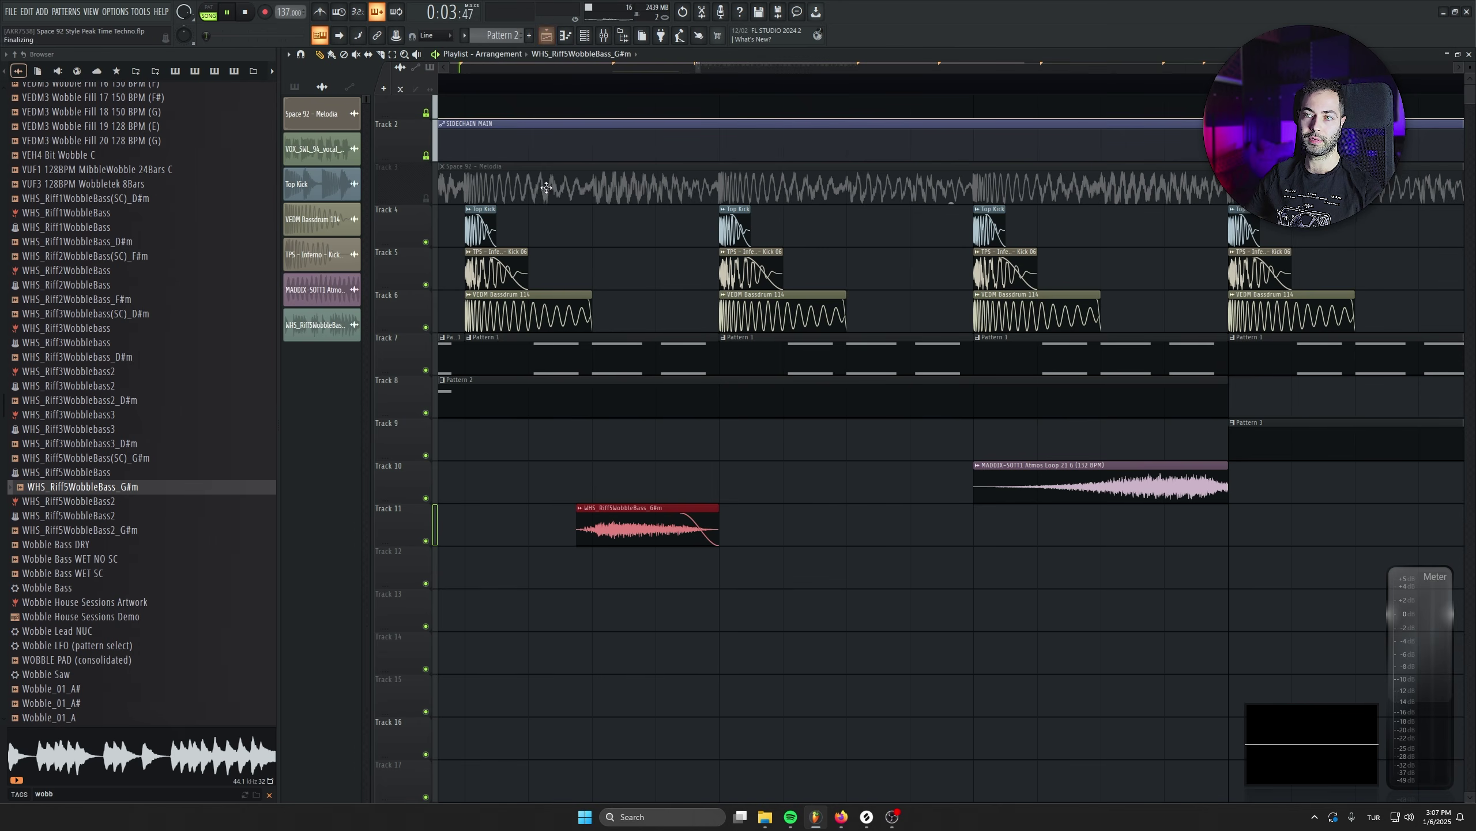
Play the drop and route the MADDIX-SOTT1 Atmos Loop 21 G sample to the Ear Candy mixer track
left_click_drag(870, 433, 906, 432)
key("space")
left_click_drag(1036, 482, 842, 468)
scroll(706, 495, "down", 3)
left_click_drag(809, 545, 535, 542)
key("space")
double_click(696, 451)
left_click_drag(360, 124, 359, 63)
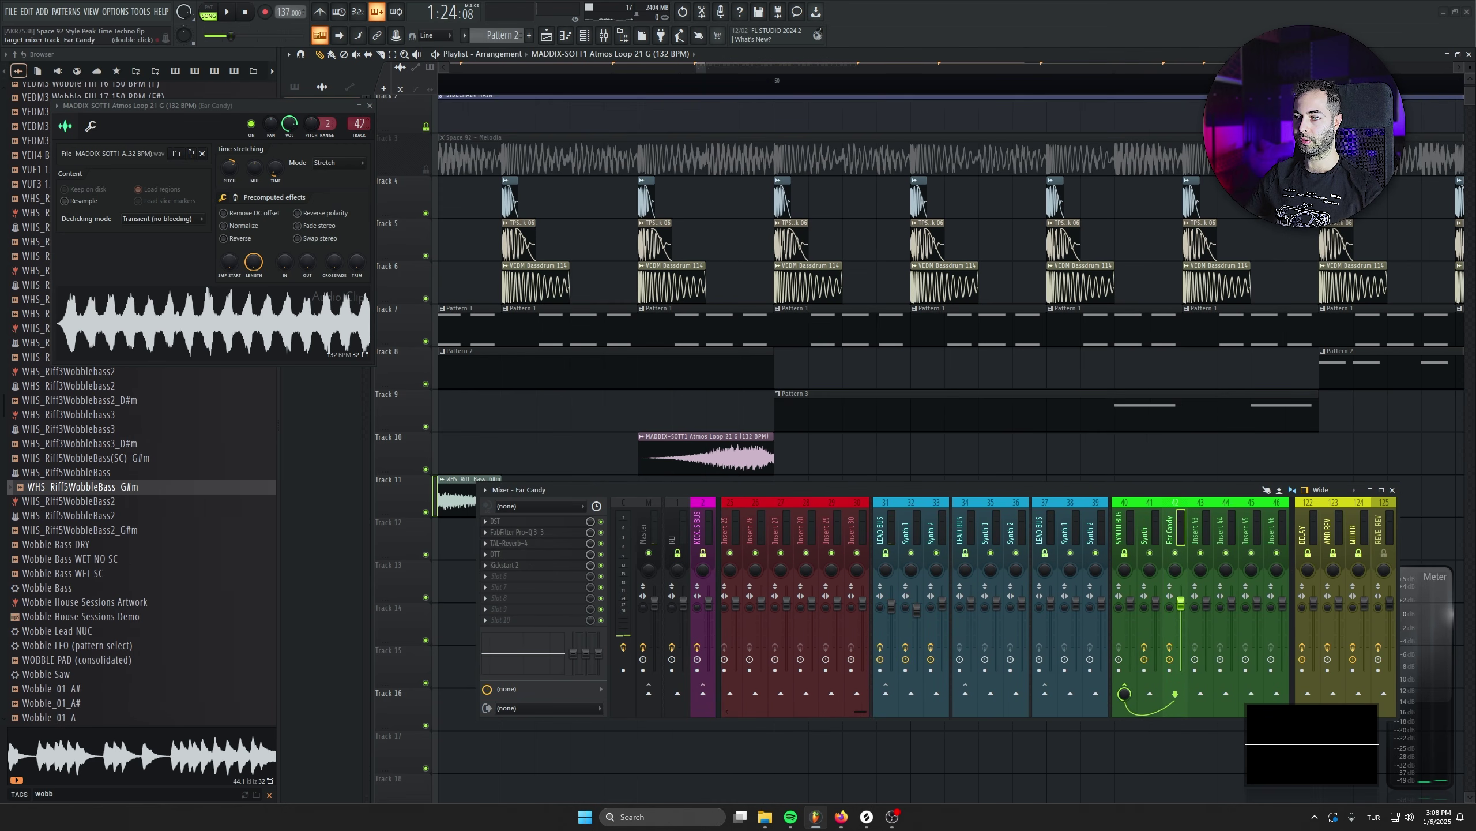
Copy the trimmed wobble bass to bar 51 and set the gain of all atmos and wobble bass clips to -6.7 dB
double_click(487, 481)
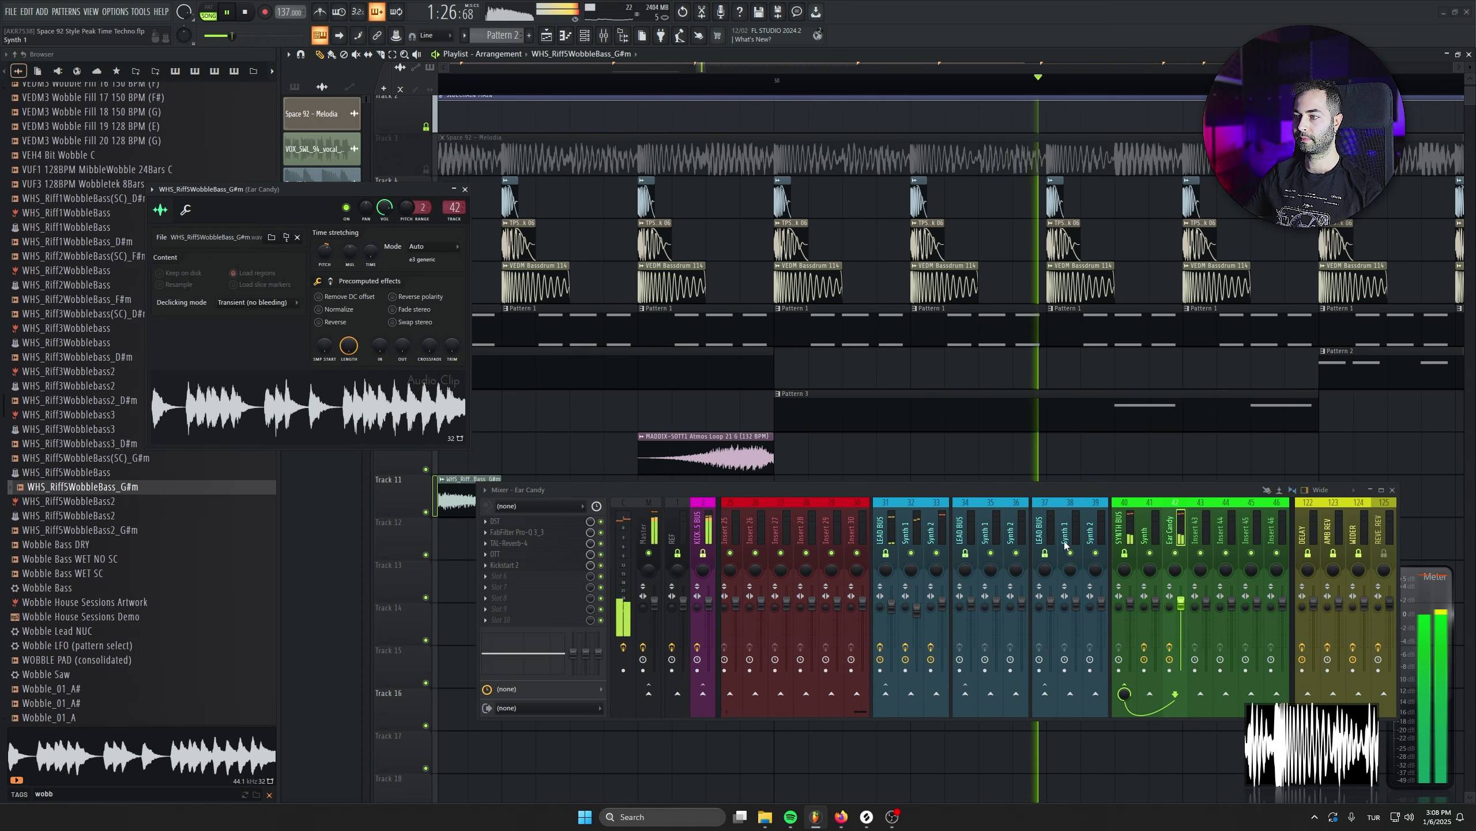
left_click_drag(708, 428, 918, 338)
scroll(918, 338, "down", 5)
left_click_drag(727, 369, 1336, 451)
left_click_drag(1071, 439, 929, 441)
key("space")
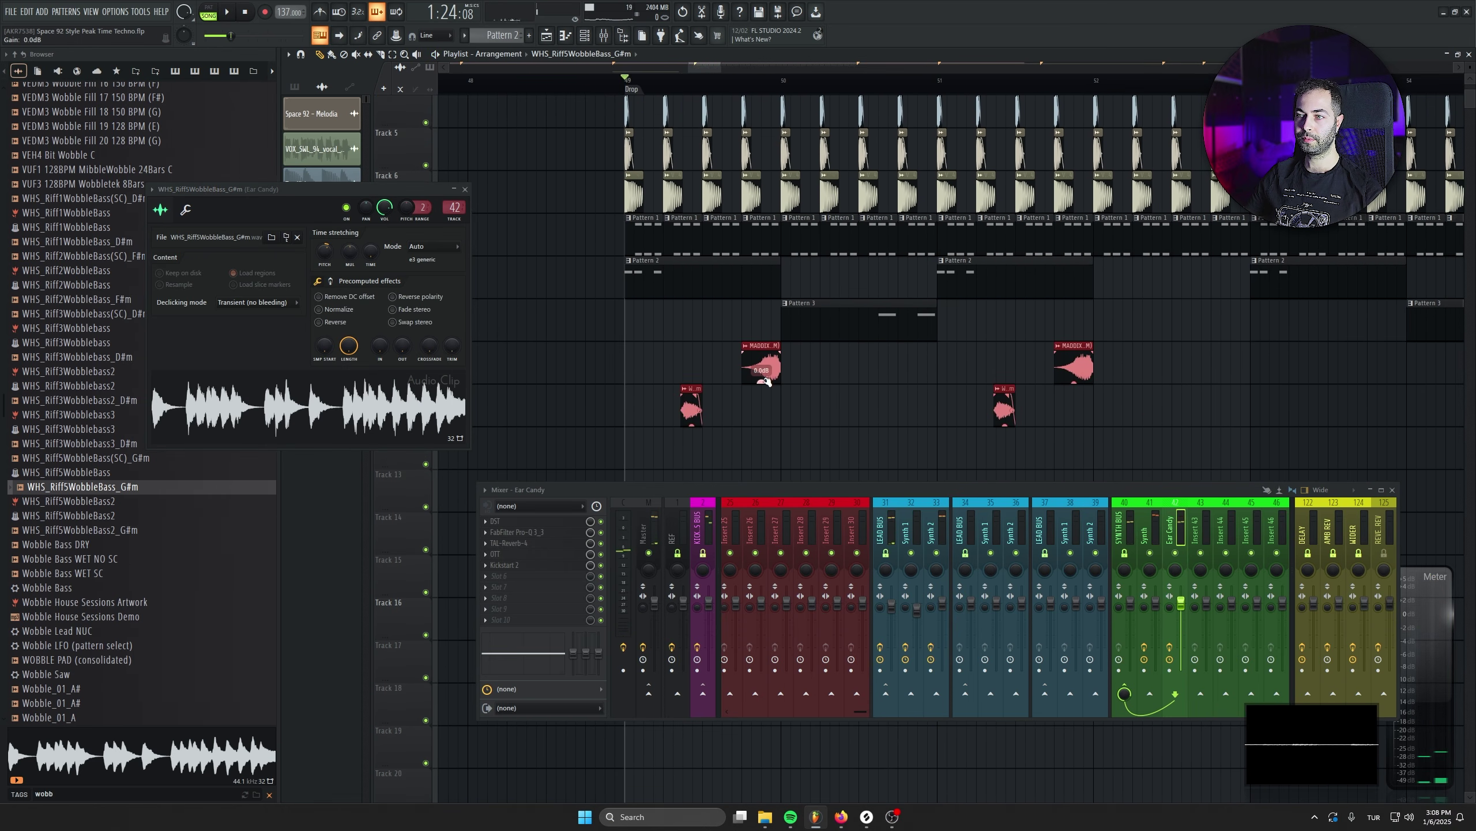
left_click_drag(761, 381, 761, 393)
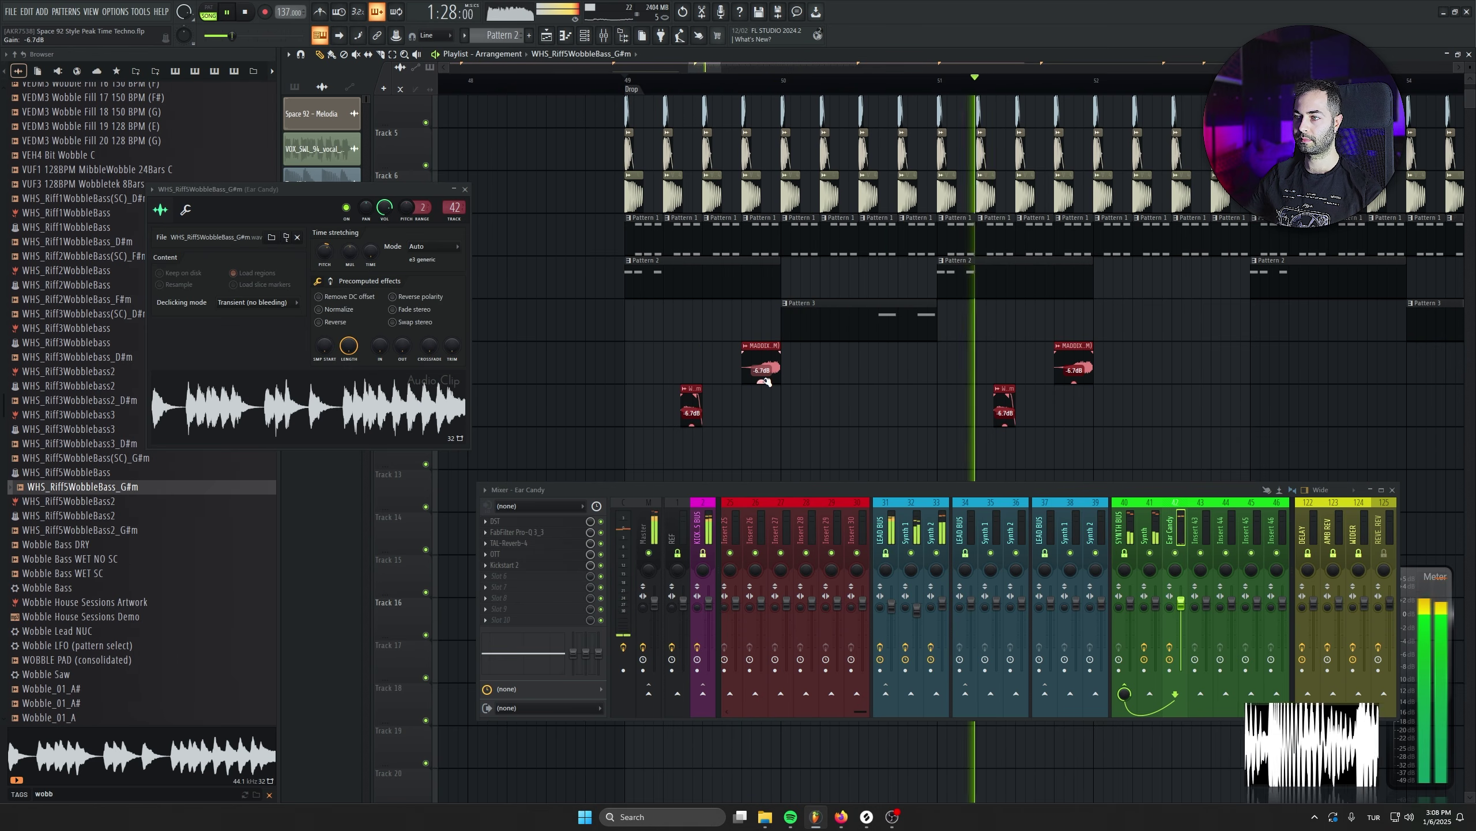
left_click(456, 190)
left_click(455, 189)
left_click(465, 190)
Place a copy of Pattern 3 at bar 52 on Track 9 and make it unique as Pattern 4
left_click(941, 307)
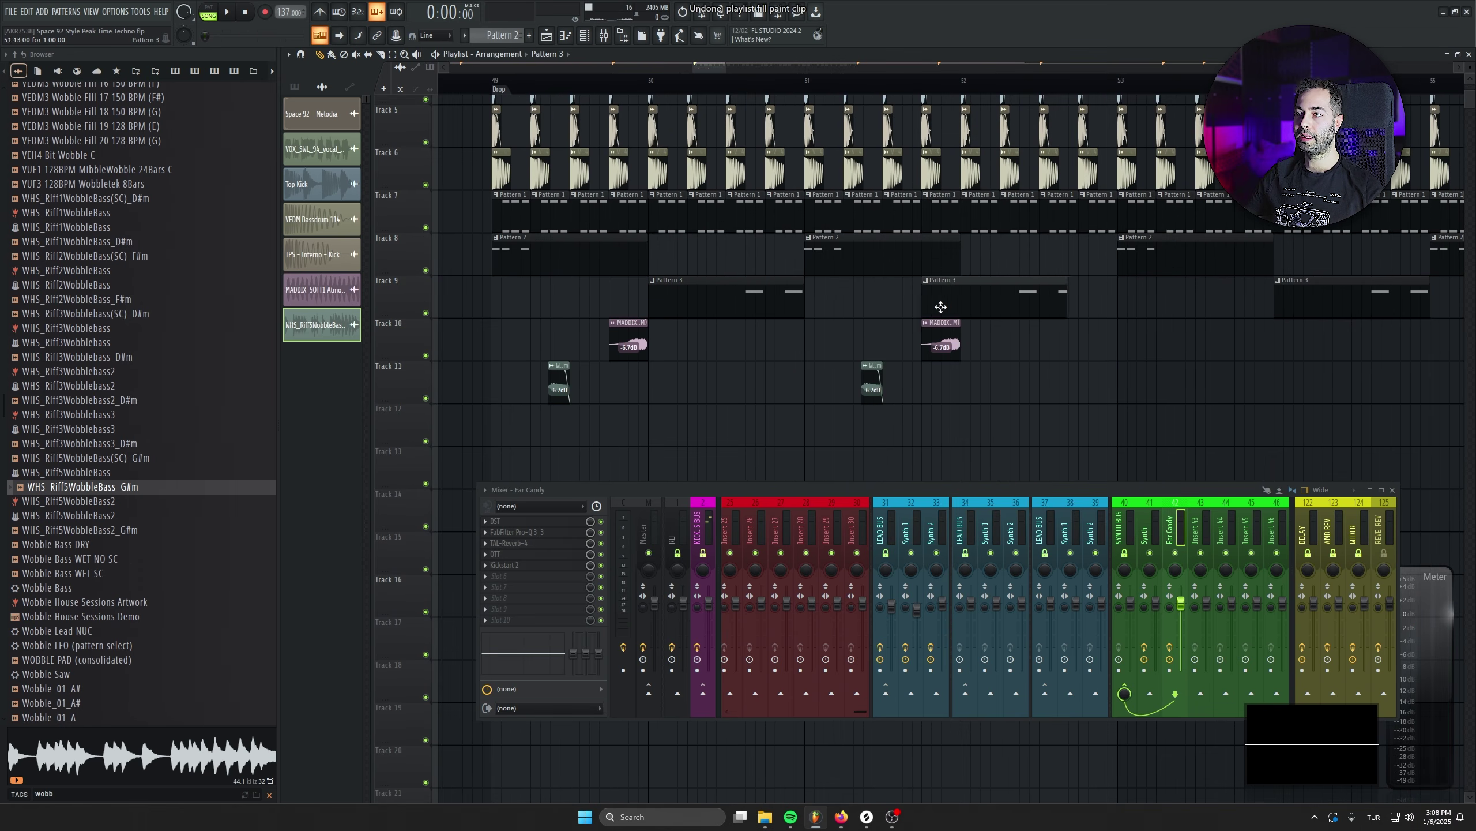
left_click_drag(941, 306, 977, 300)
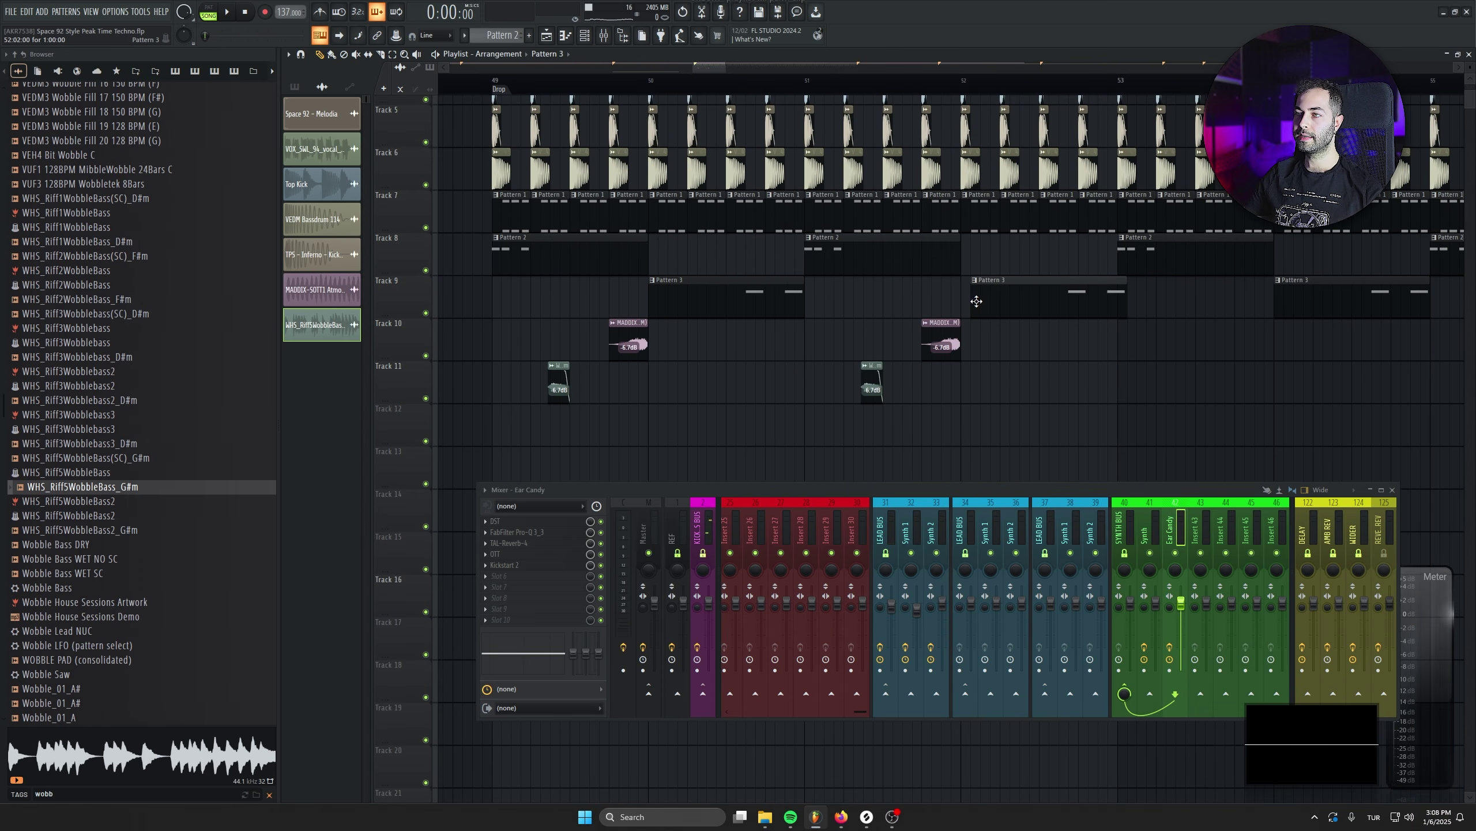
left_click(965, 282)
left_click(998, 388)
double_click(975, 283)
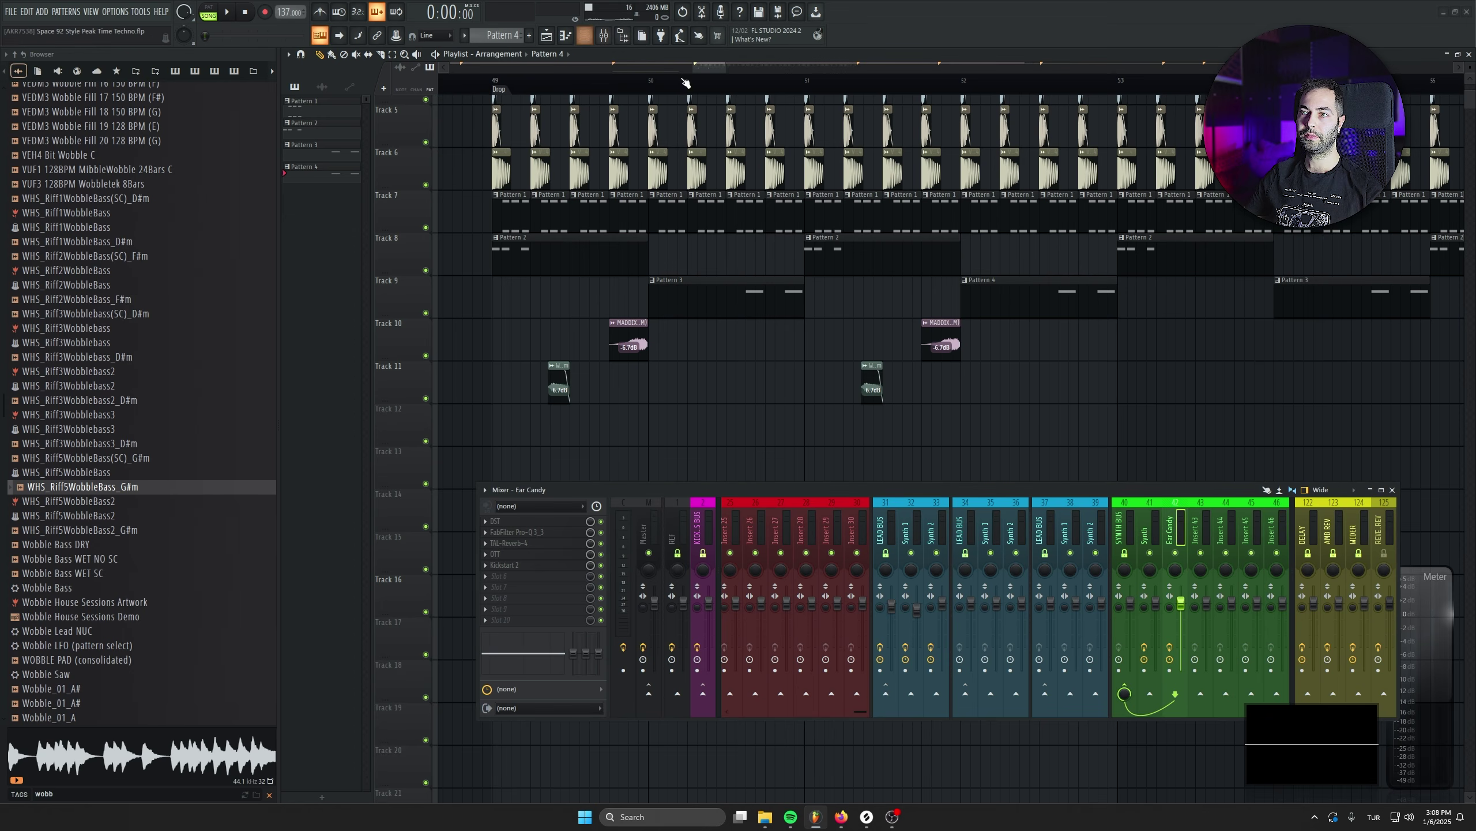
Place the 789_RGO_V1_SYNTH_FILL_05_F# sample at the start of bar 52 and move it to Track 12
scroll(756, 349, "up", 2)
left_click_drag(787, 395, 731, 395)
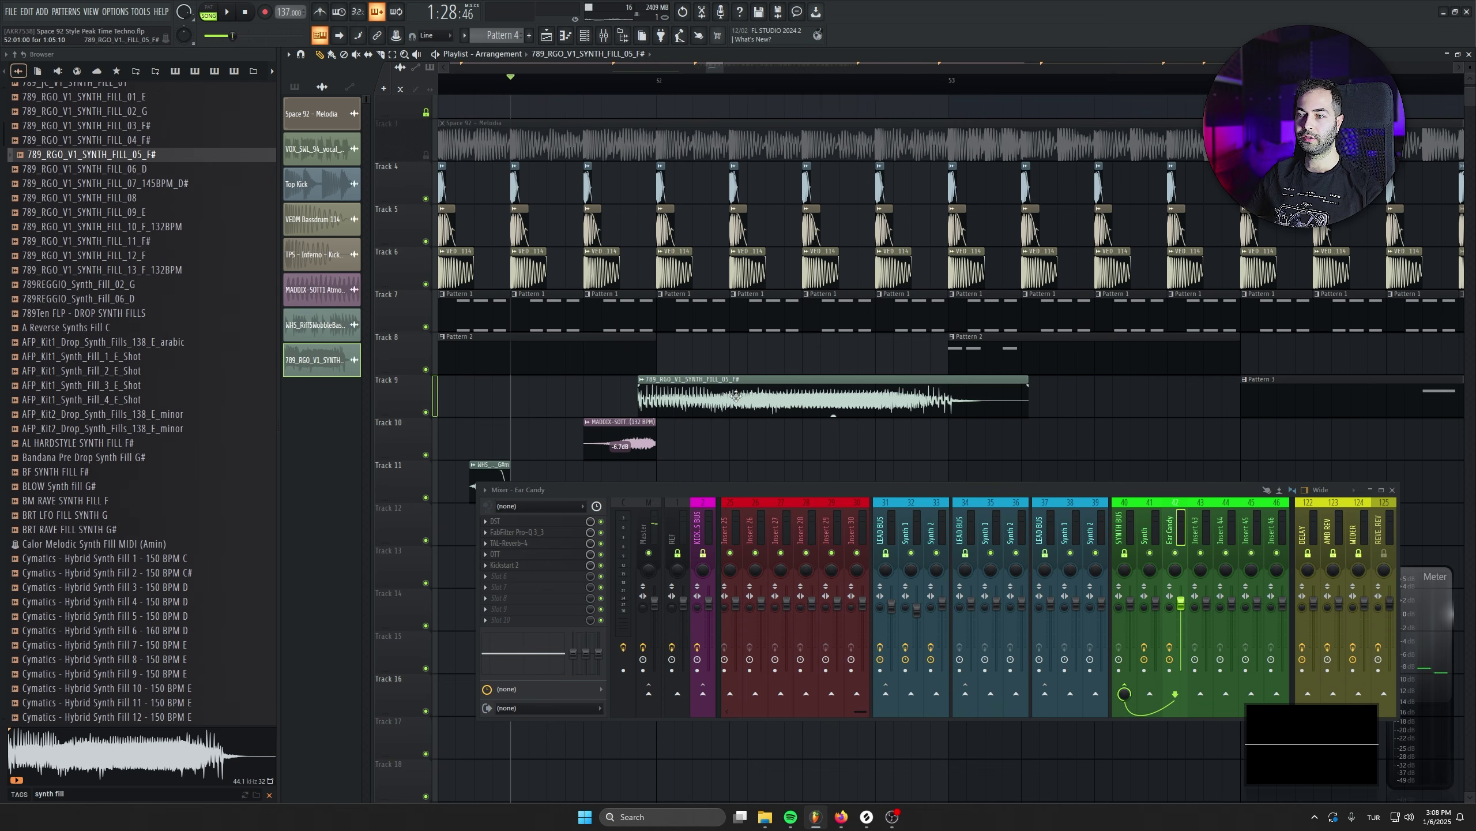
scroll(741, 451, "down", 6)
left_click_drag(737, 140, 732, 227)
scroll(732, 240, "up", 1)
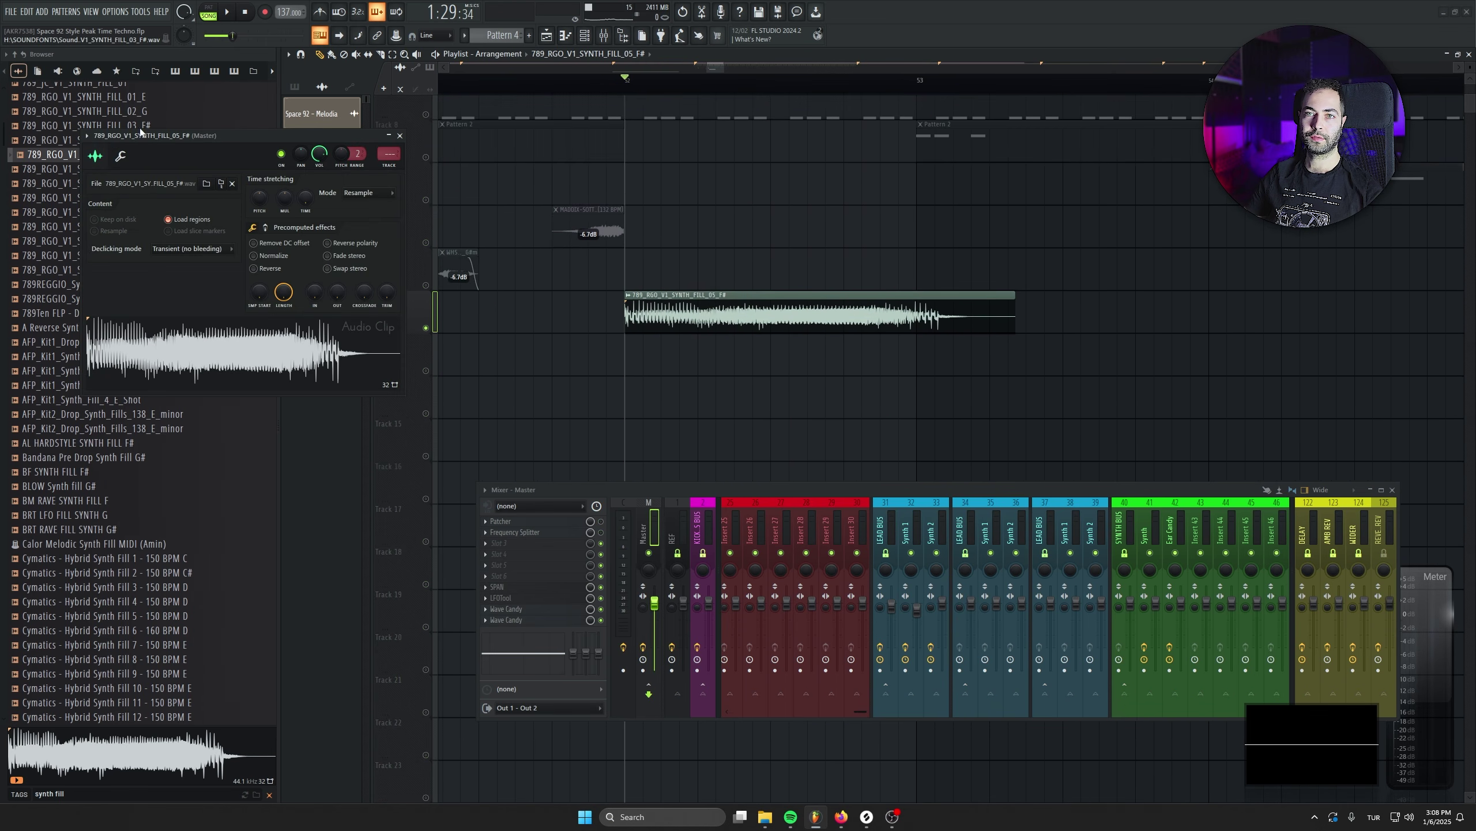
Set the synth fill sample's time stretching mode to Stretch and route it to mixer track 43, named Synth Fill
left_click_drag(146, 132, 312, 341)
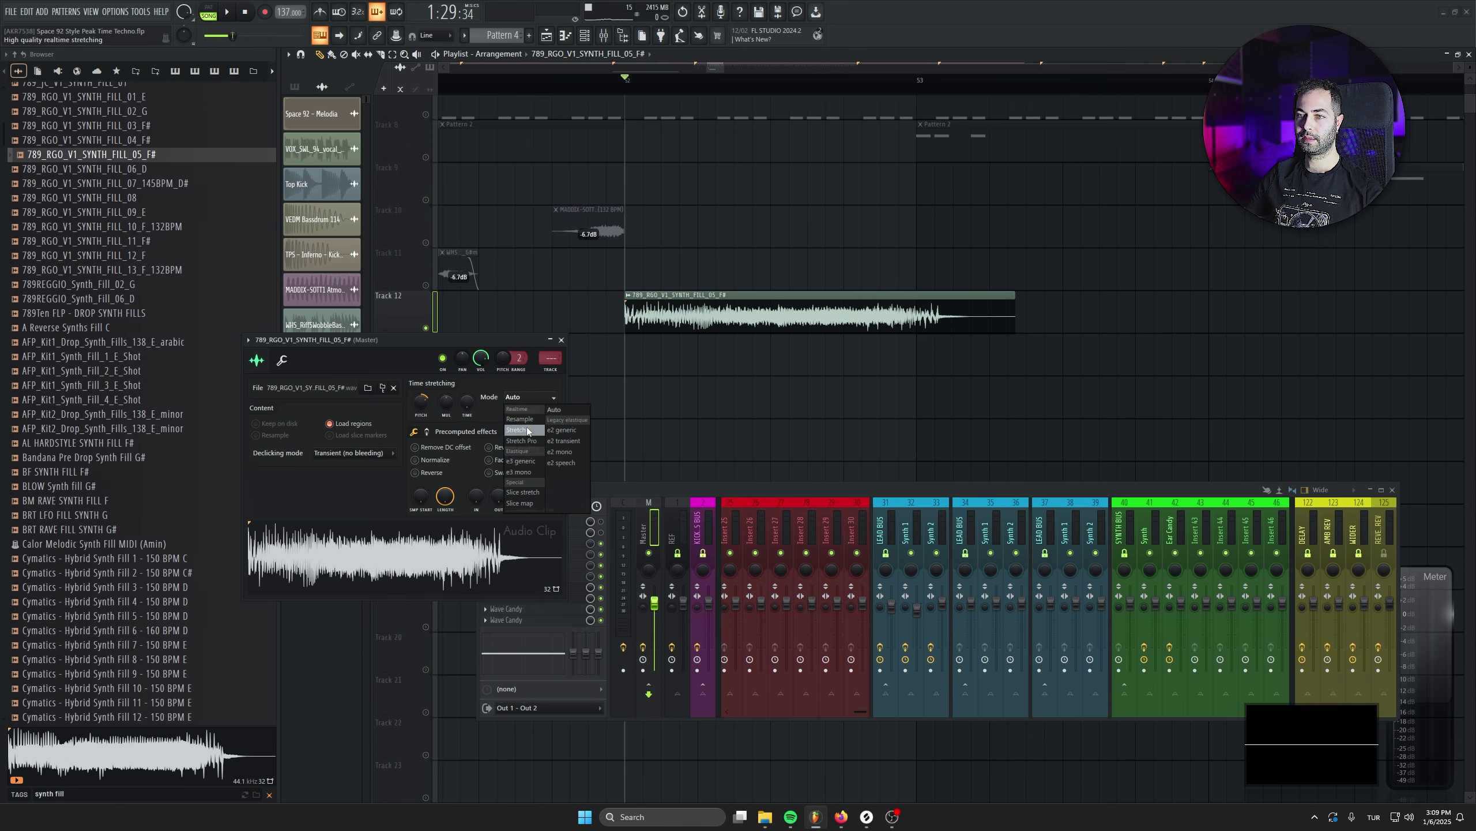
left_click(526, 430)
left_click_drag(550, 358, 550, 279)
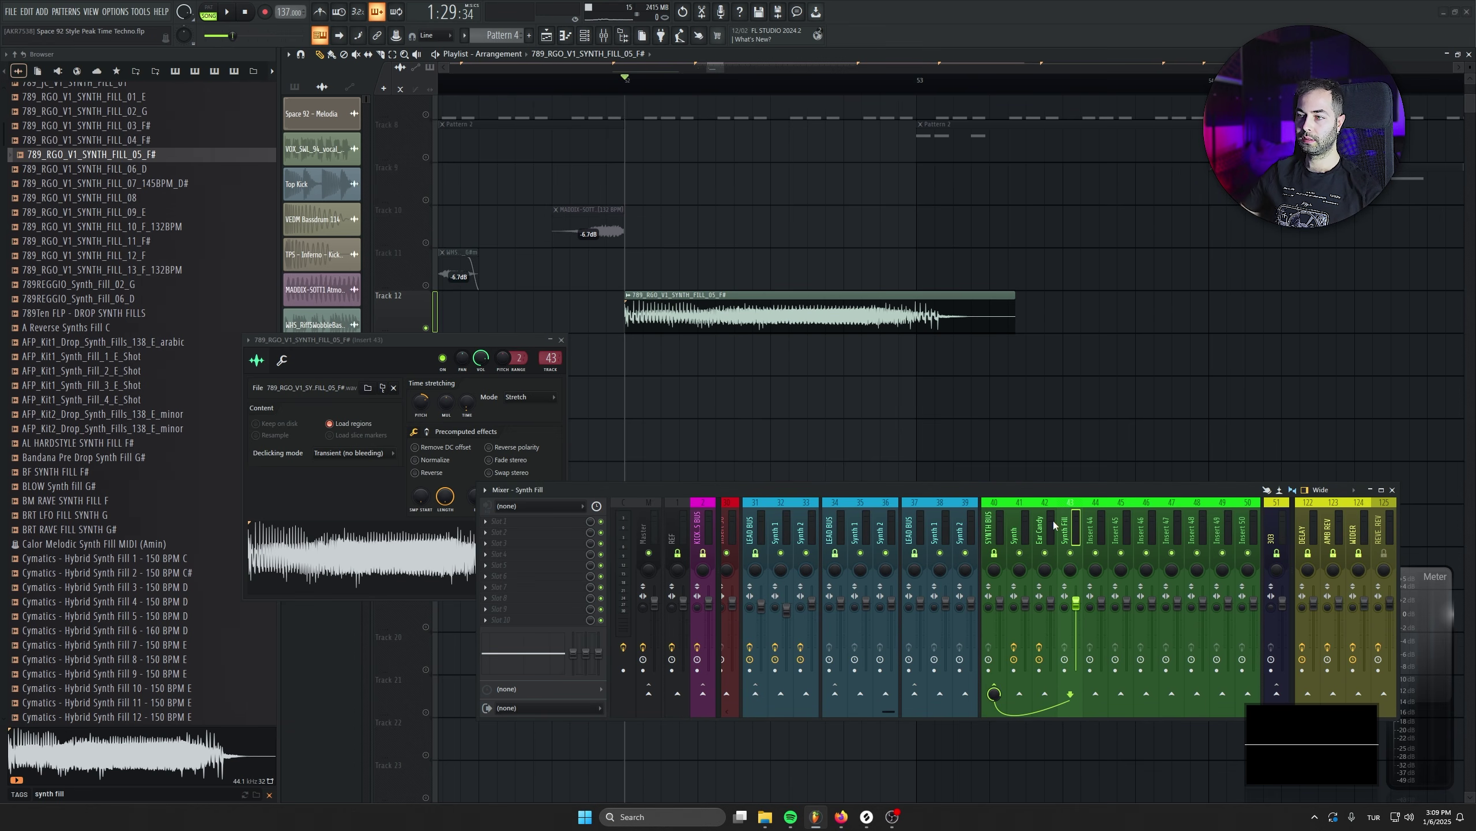
Copy Ear Candy's effect chain to the Synth Fill track, add kHs Trance Gate at 1/32 resolution and audition the fill
right_click(1042, 521)
left_click(1049, 533)
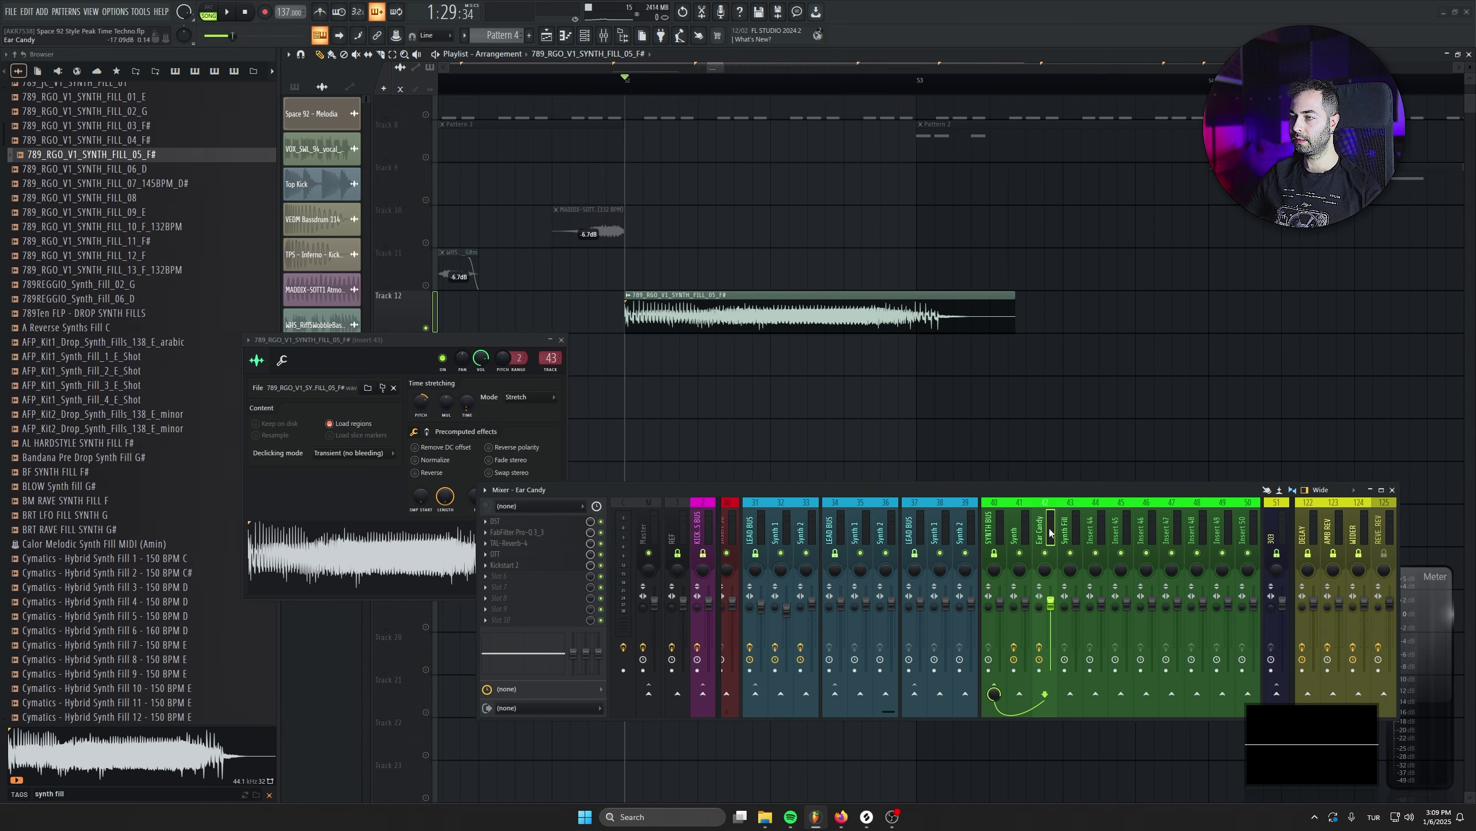
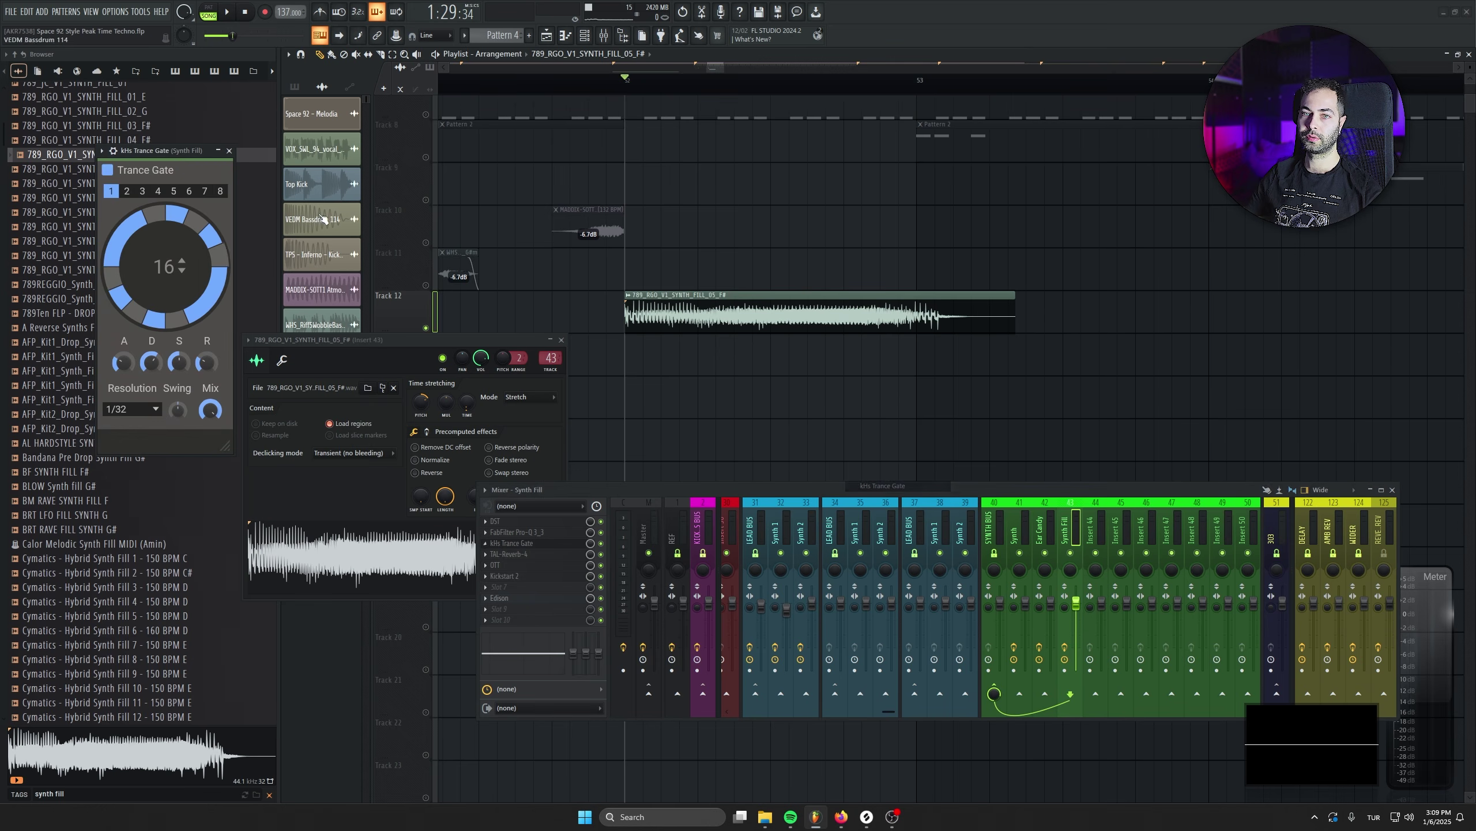
left_click_drag(168, 163, 743, 257)
left_click_drag(953, 490, 948, 487)
key("space")
key("space")
left_click_drag(746, 254, 785, 413)
Trim the synth fill clip to the second half of bar 52, audition it and close the Trance Gate
left_click_drag(621, 297, 761, 298)
left_click_drag(1014, 295, 912, 296)
key("space")
scroll(915, 354, "up", 3)
key("space")
key("space")
scroll(929, 353, "down", 4)
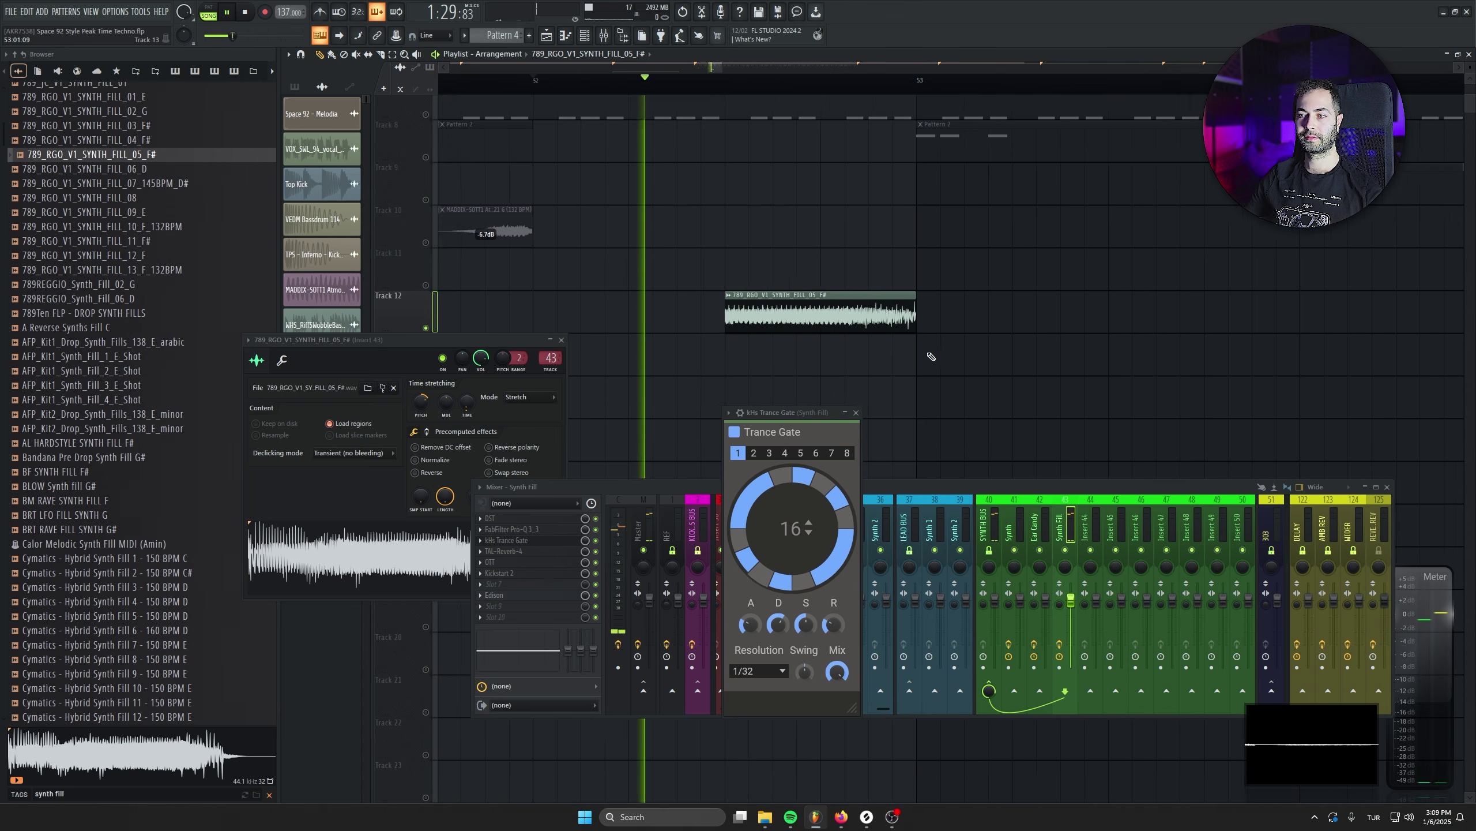
left_click(856, 413)
Set the Synth Fill track's TAL-Reverb-4 wet level to 20.38% during playback and close the reverb and sample settings
key("space")
left_click(512, 552)
key("space")
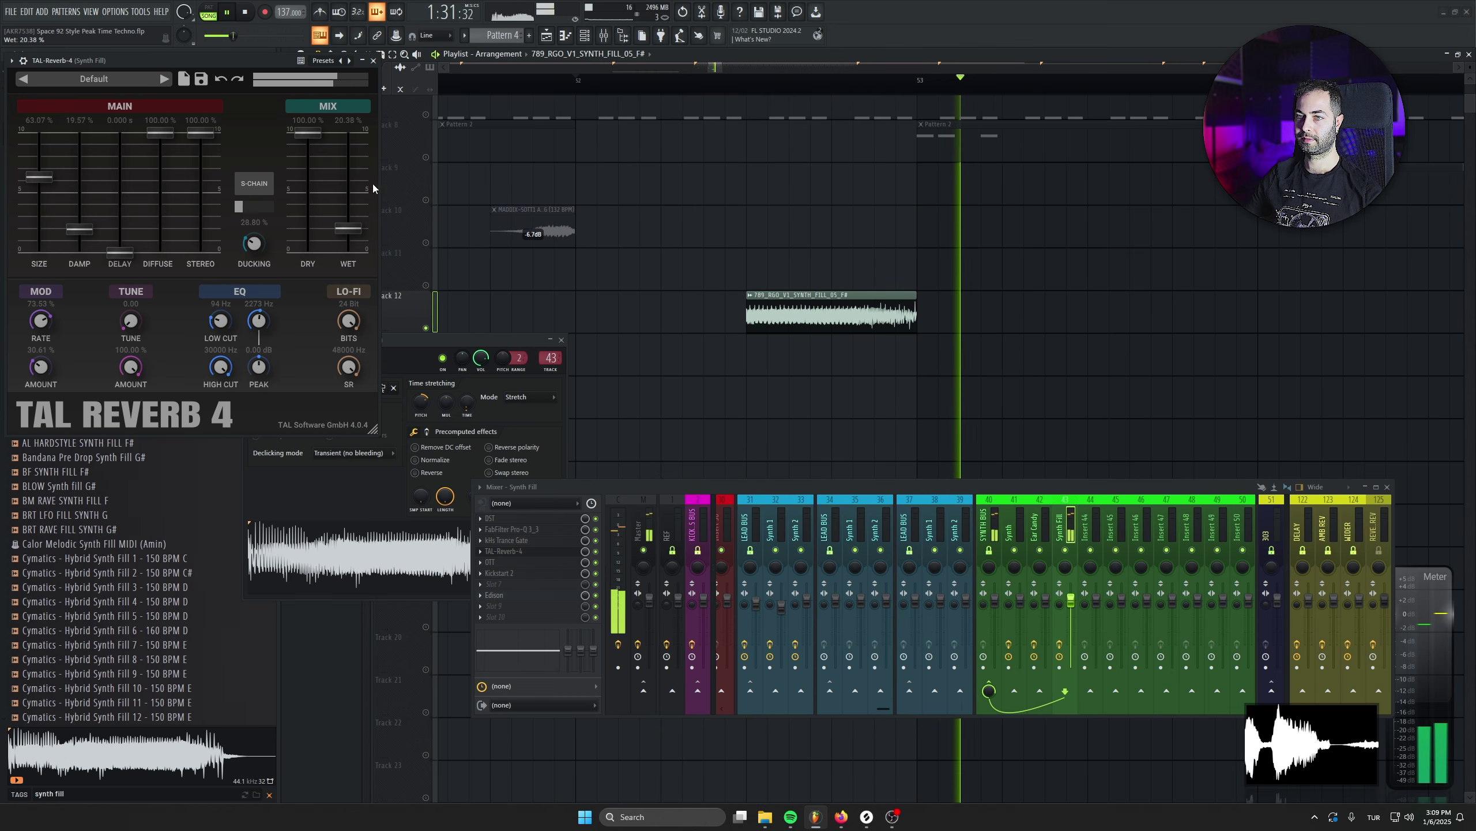
left_click(374, 61)
left_click(561, 340)
key("space")
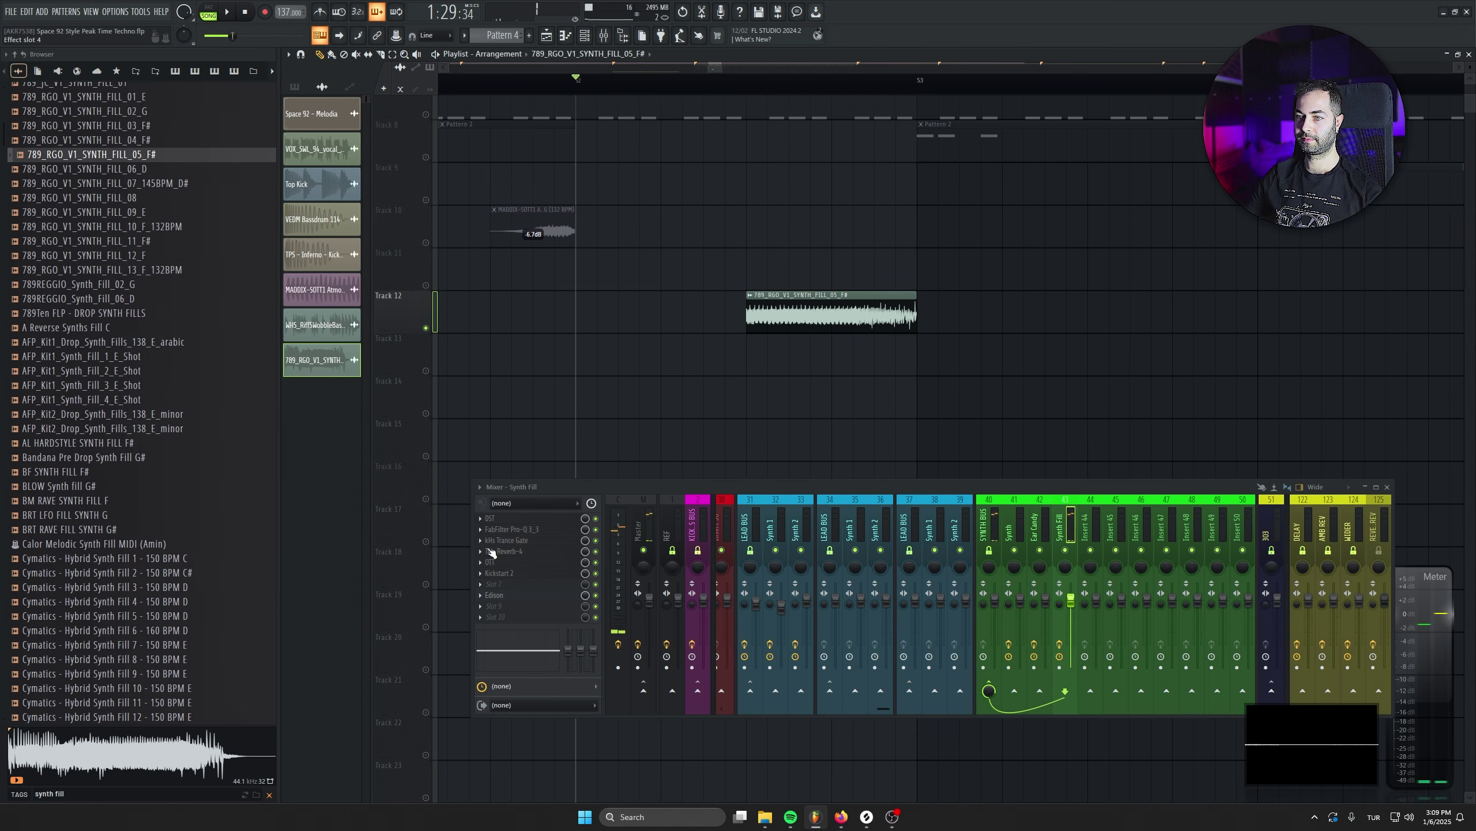
Add a high shelf cut of about 12 dB near 4000 Hz in the Synth Fill track's Pro-Q 3 and raise its low cut frequency
left_click(533, 526)
left_click_drag(613, 334, 614, 473)
key("space")
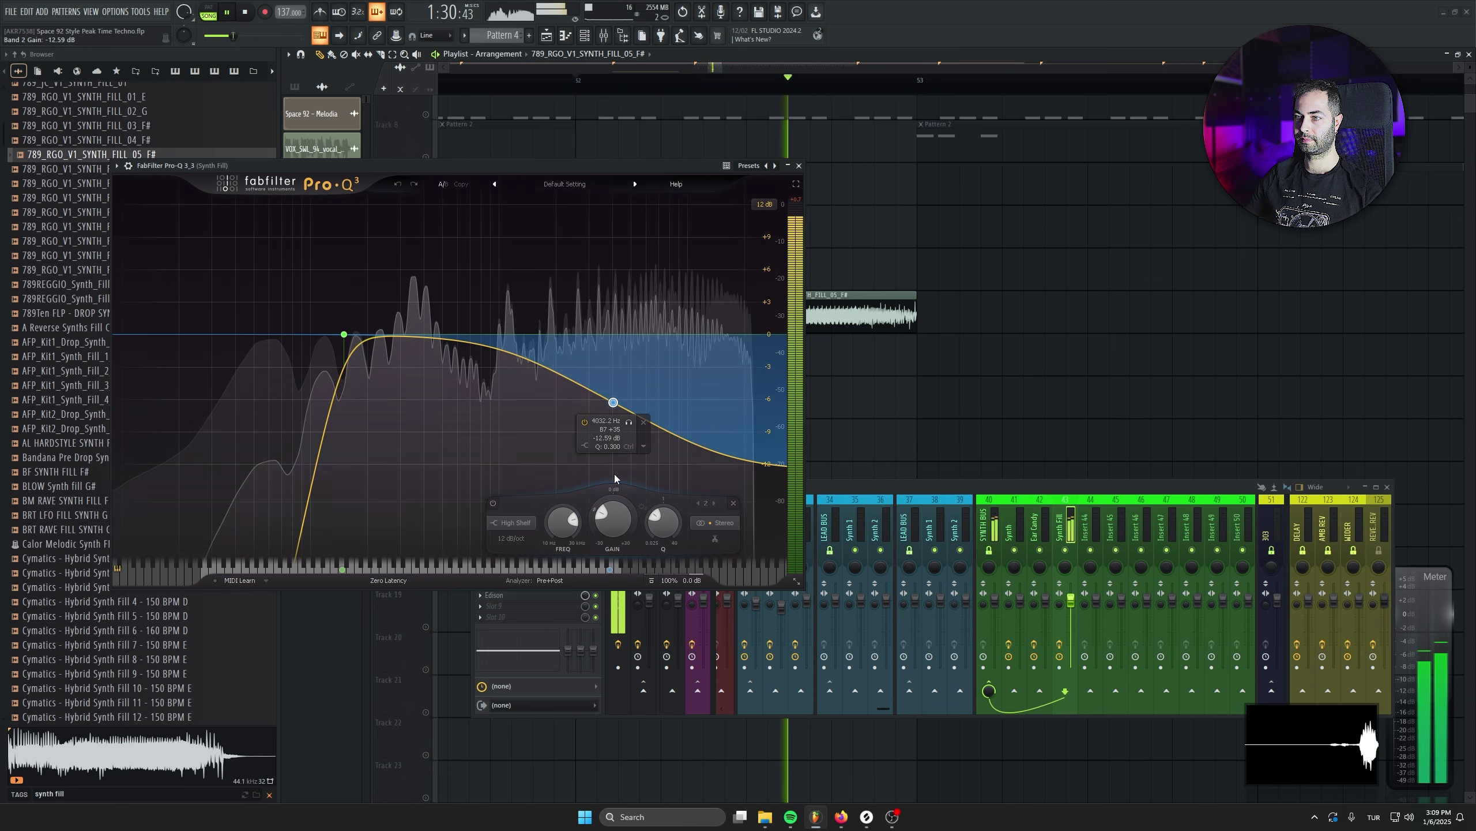
left_click_drag(613, 402, 616, 395)
key("space")
key("space")
left_click_drag(345, 335, 390, 353)
key("space")
key("space")
key("Escape")
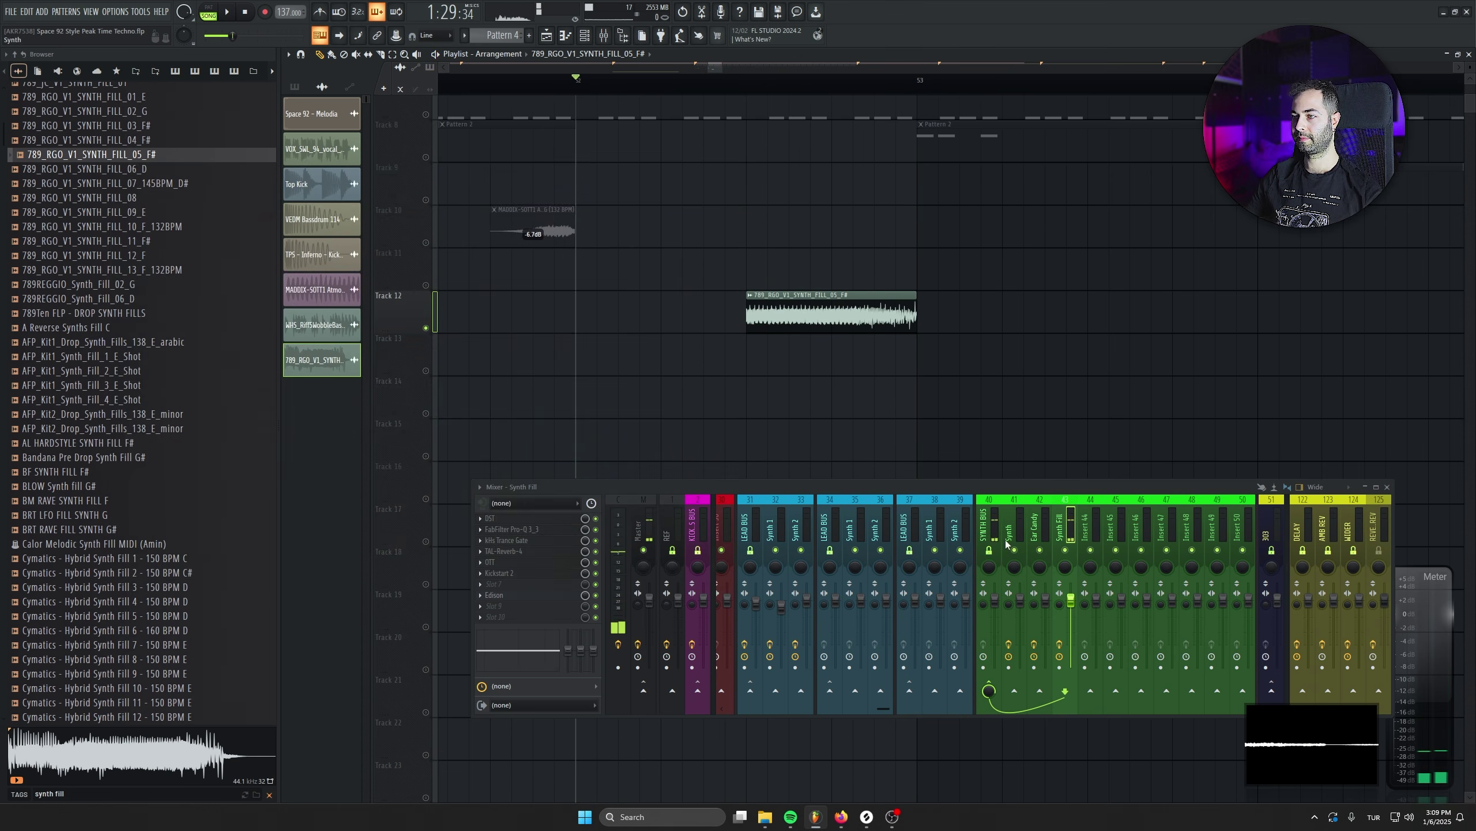
scroll(747, 343, "down", 3)
scroll(756, 284, "up", 4)
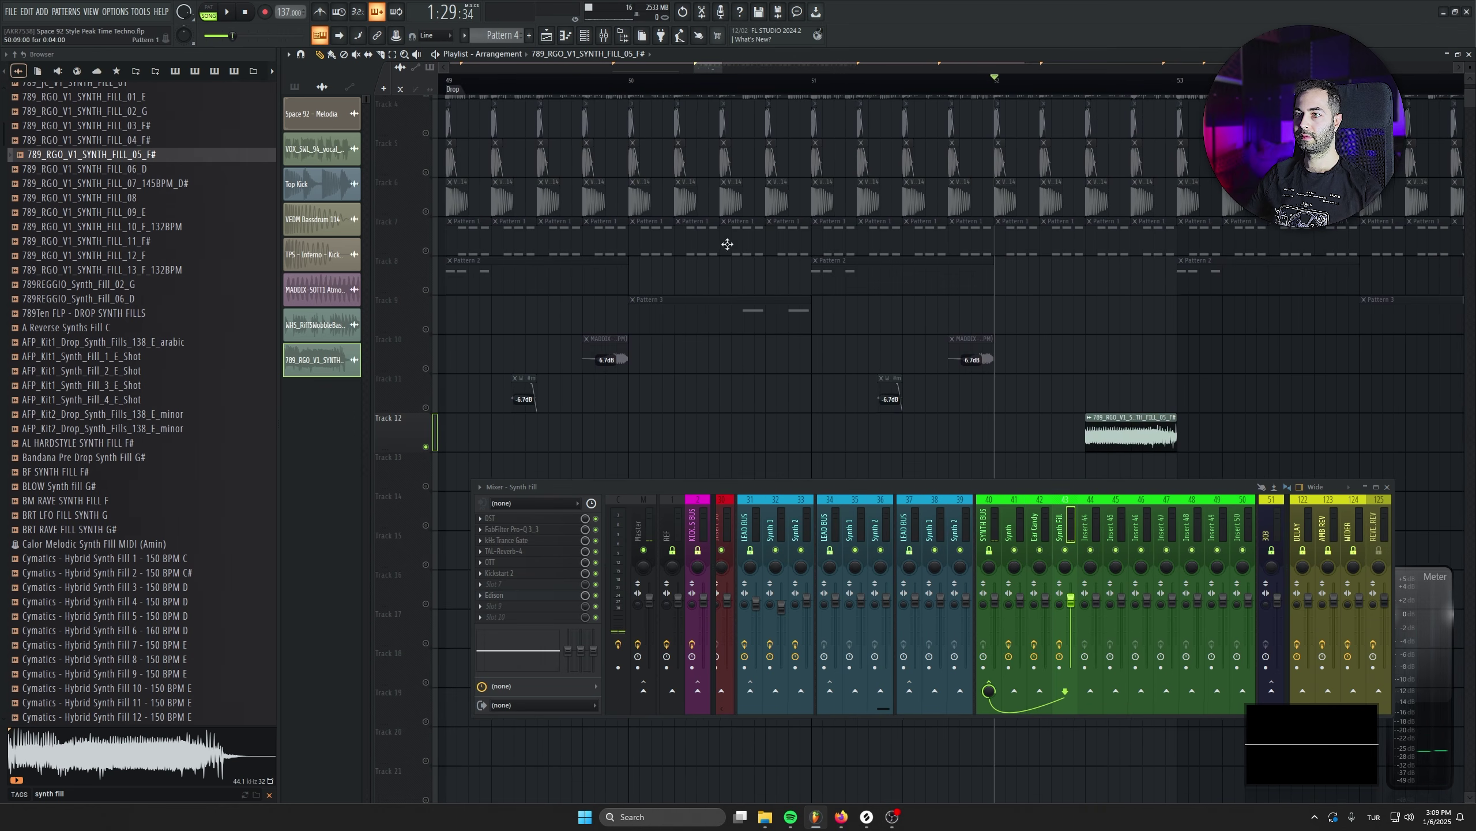
Take the Synth Fill track out of solo and play the full arrangement from the drop's start at bar 49
right_click(426, 133)
right_click(426, 133)
left_click(641, 81)
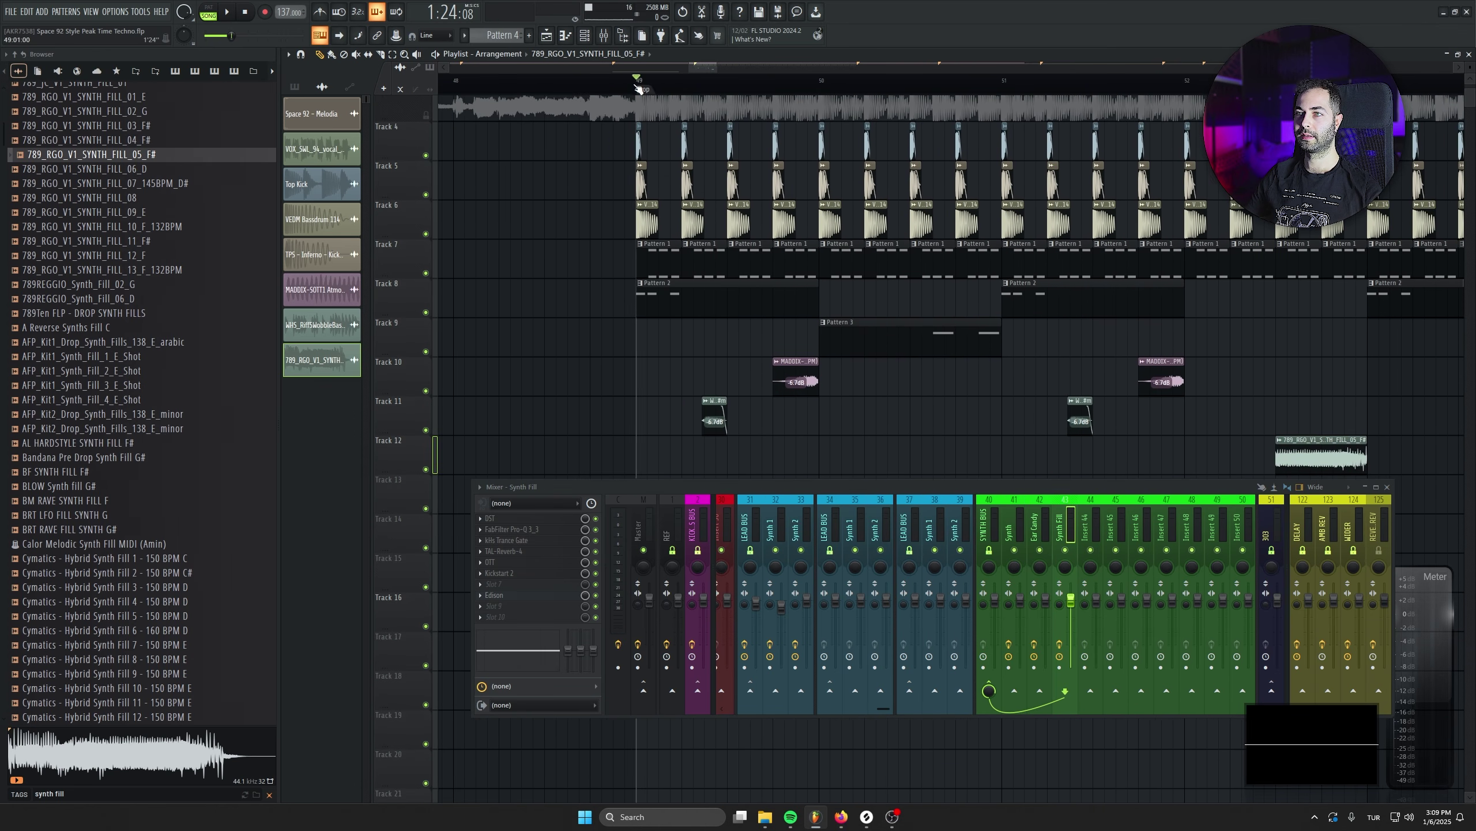
key("space")
Duplicate the ear candy and synth fill clips on tracks 10 to 12 across bars 57 to 64
scroll(789, 364, "down", 3)
scroll(789, 365, "down", 2)
scroll(802, 372, "up", 2)
scroll(851, 387, "up", 1)
left_click_drag(886, 278, 693, 370)
left_click_drag(812, 359, 1208, 369)
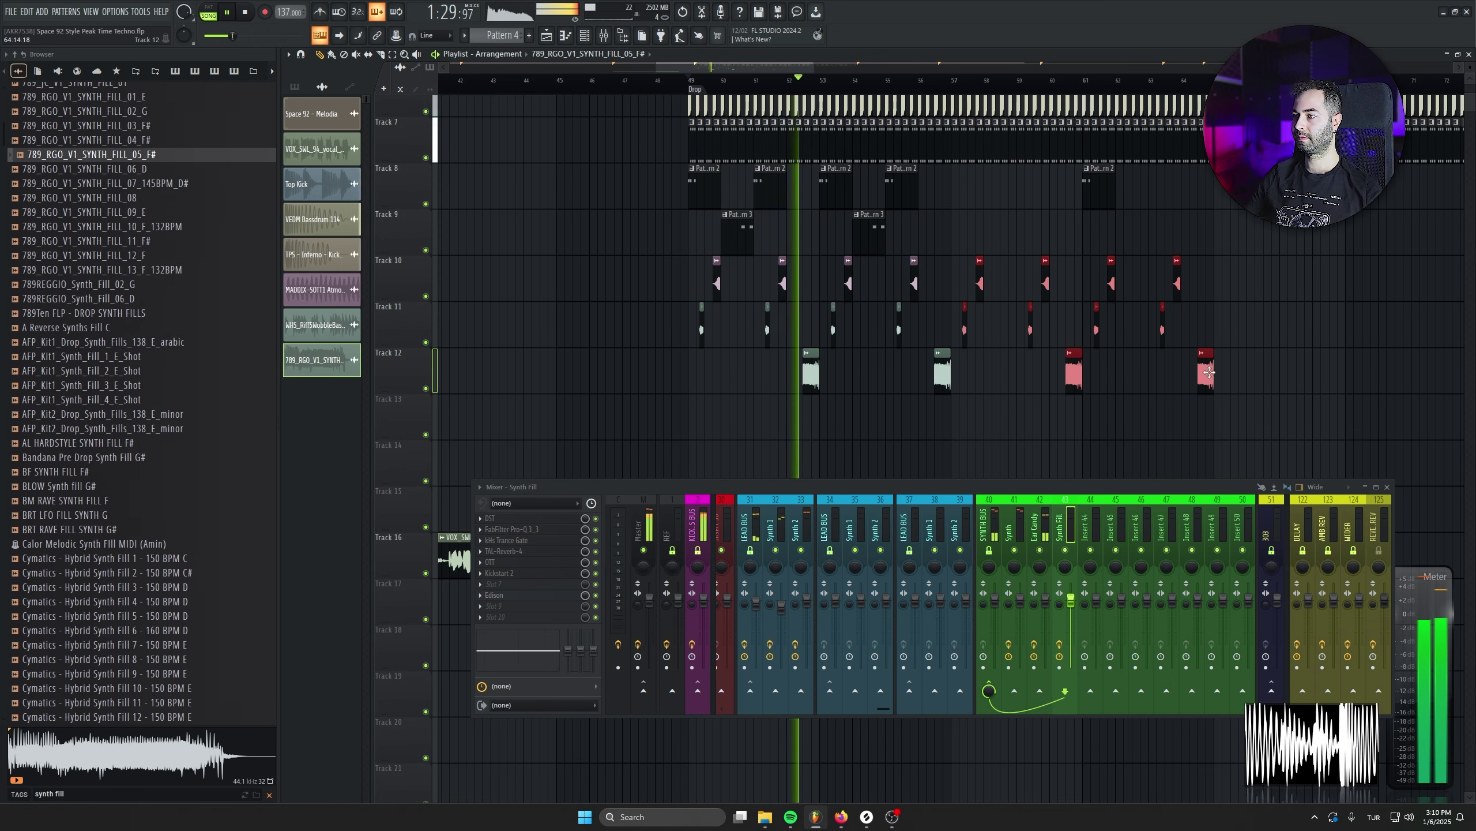
left_click(1318, 373)
right_click(1320, 374)
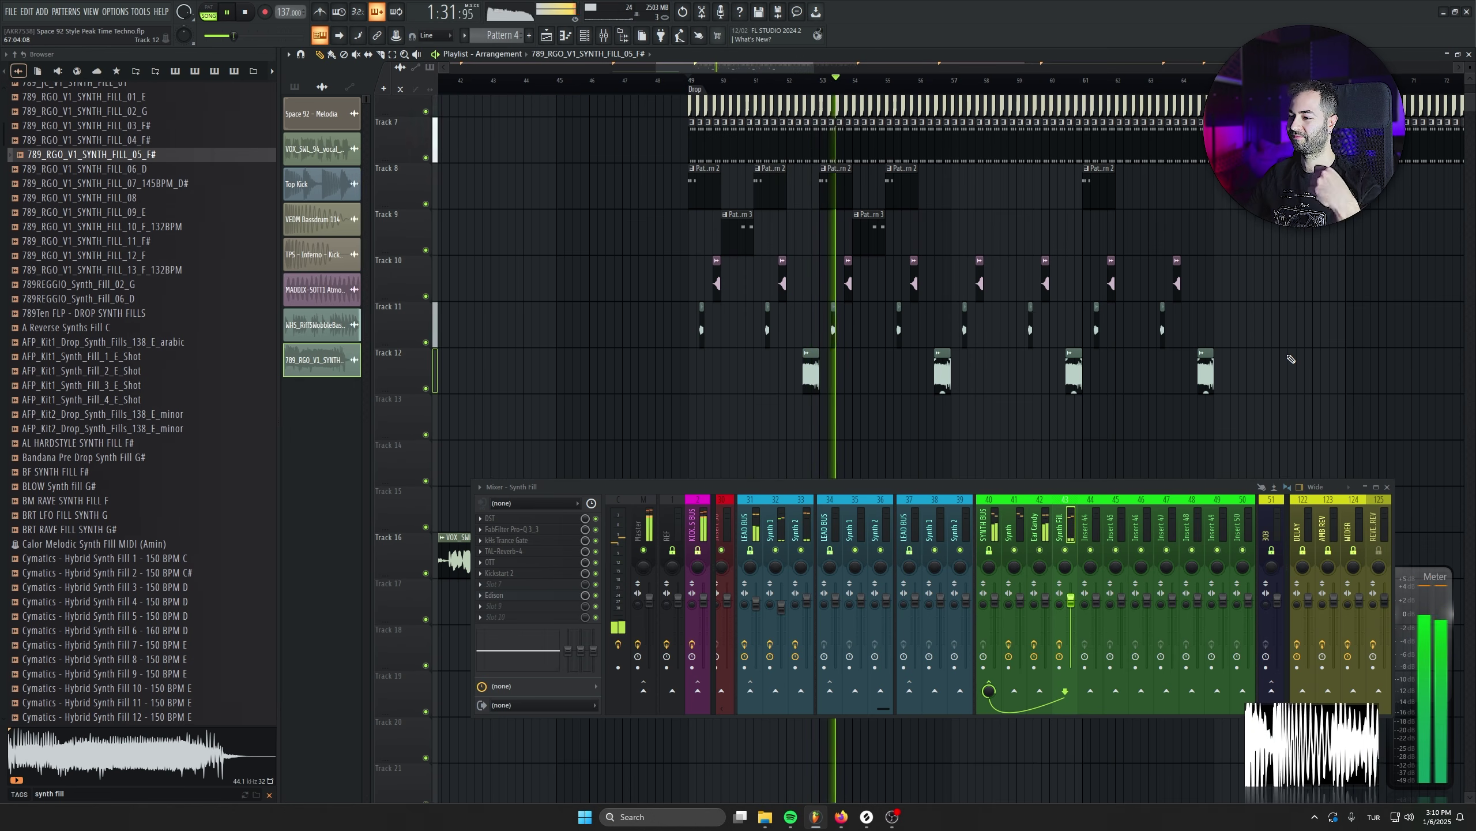
Duplicate the Pattern 2 and Pattern 3 clips across bars 57 to 64 and stop playback
scroll(971, 359, "down", 2)
right_click(1109, 235)
left_click_drag(931, 246, 705, 269)
key("ctrl+b")
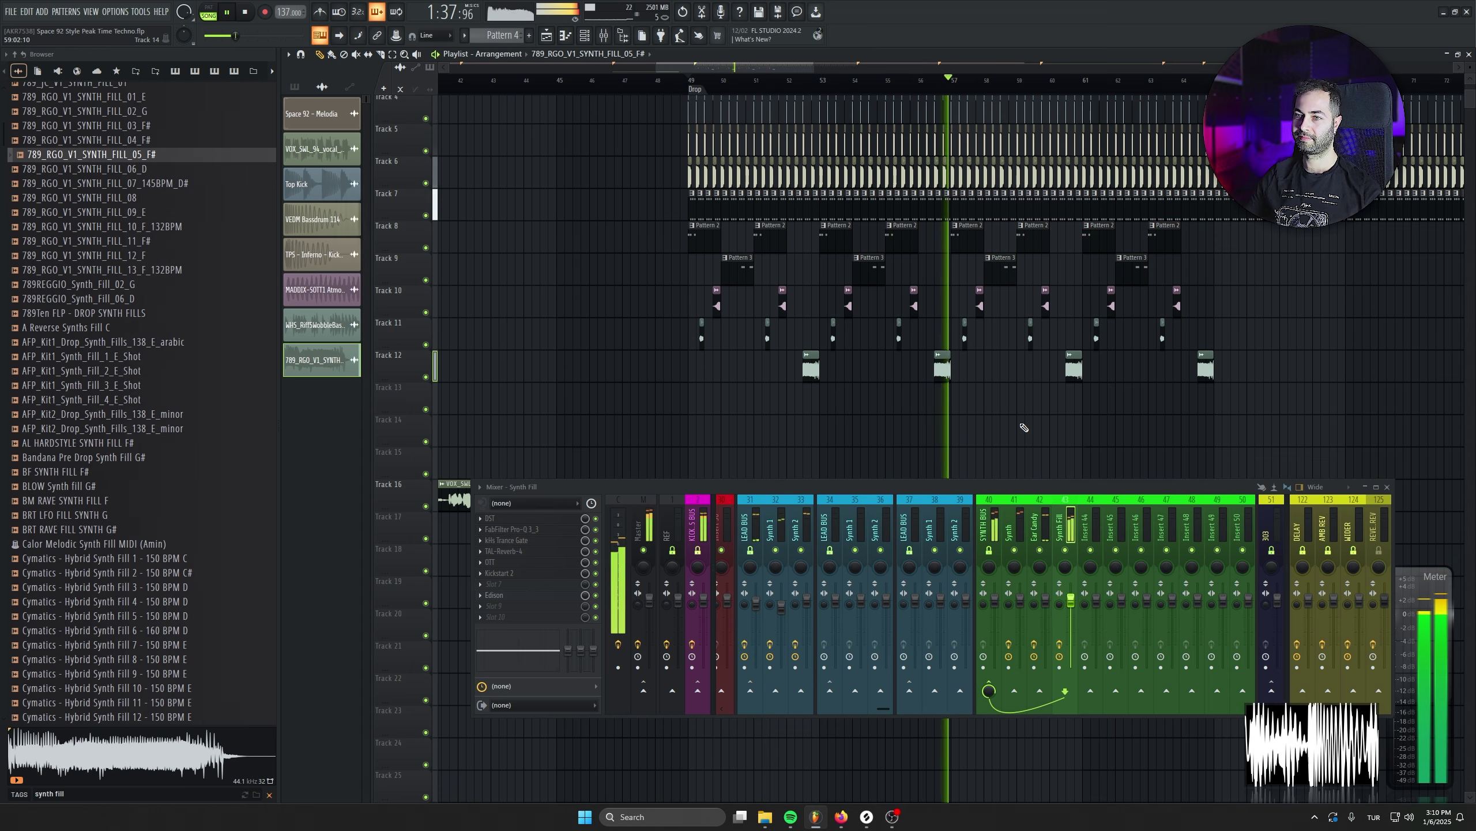
key("space")
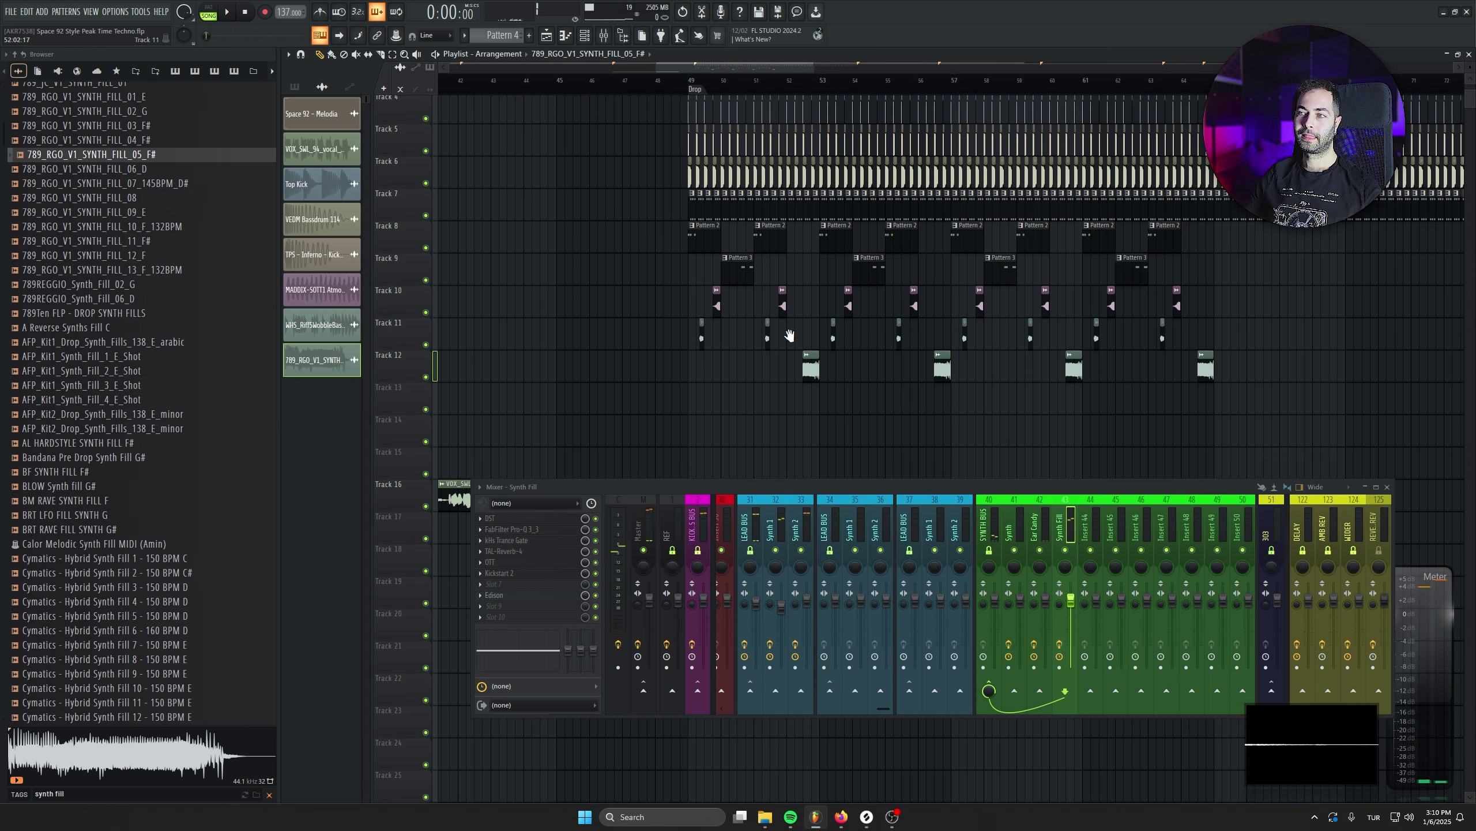
Clone the synth fill track, load DA LFO SYNTH FILL 140BPM A into the clone's clips and mute the original fill track
scroll(789, 336, "up", 5)
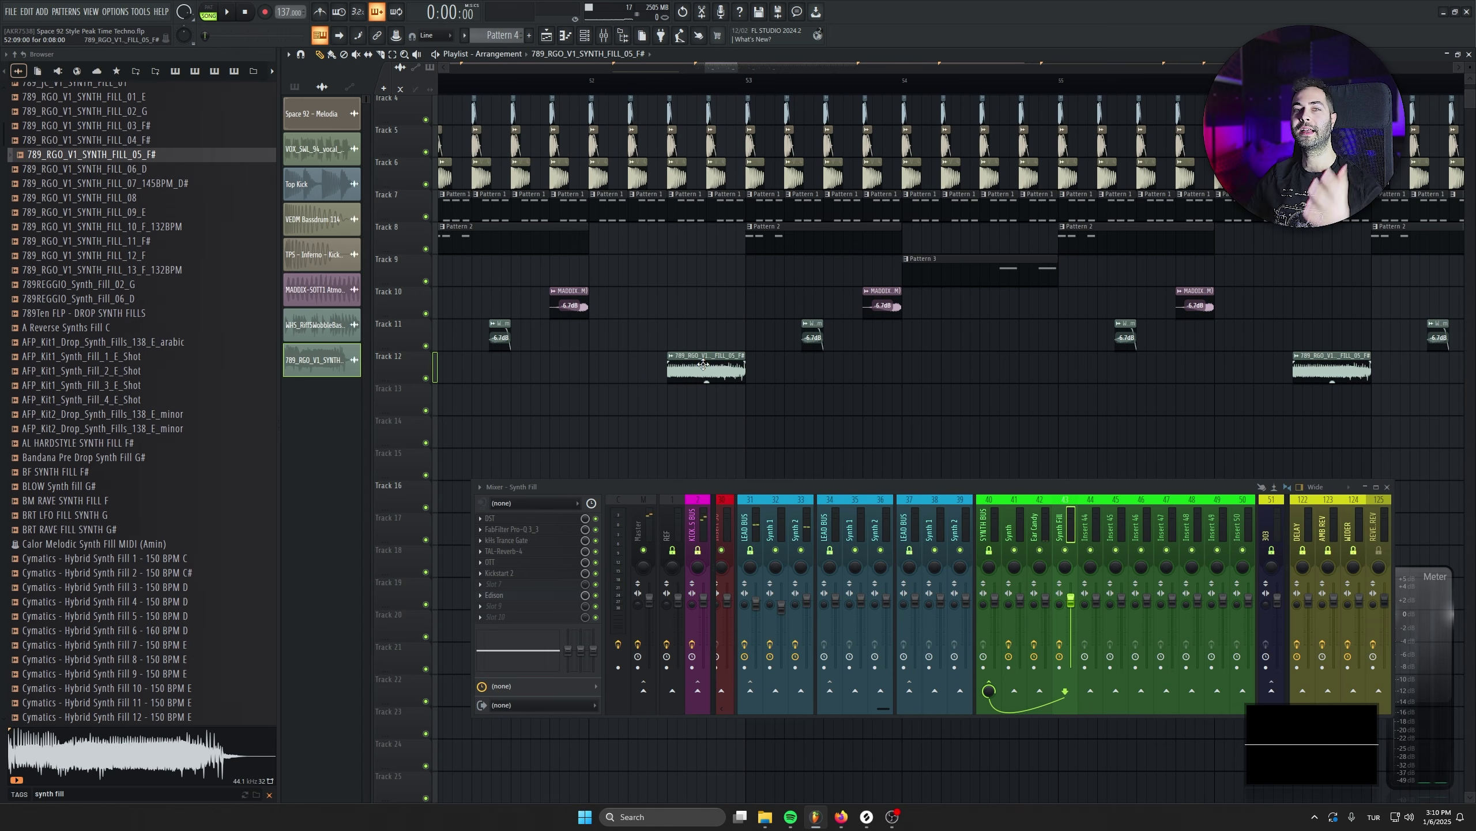
scroll(175, 349, "down", 10)
left_click(207, 500)
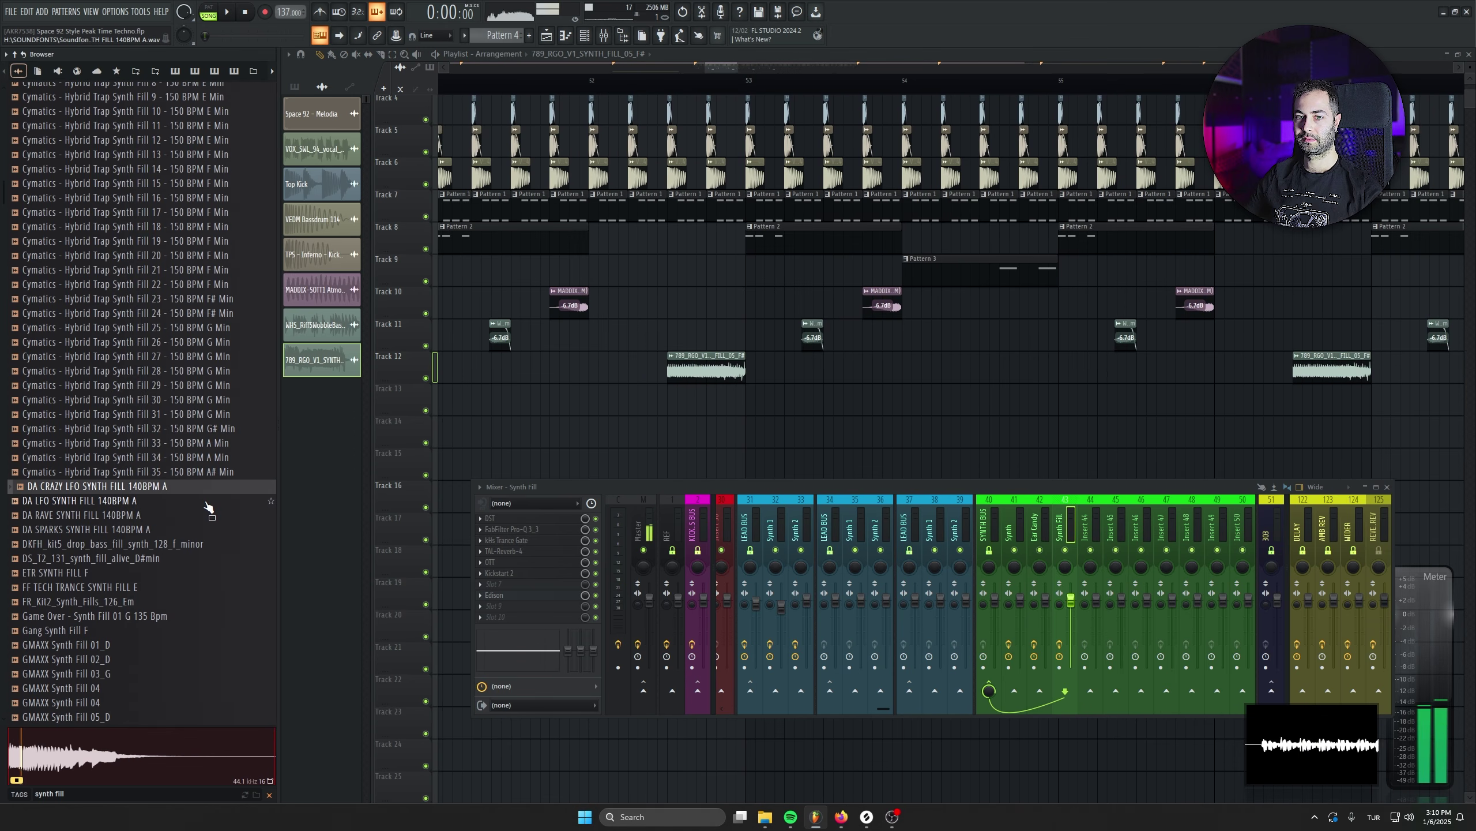
left_click_drag(208, 508, 676, 406)
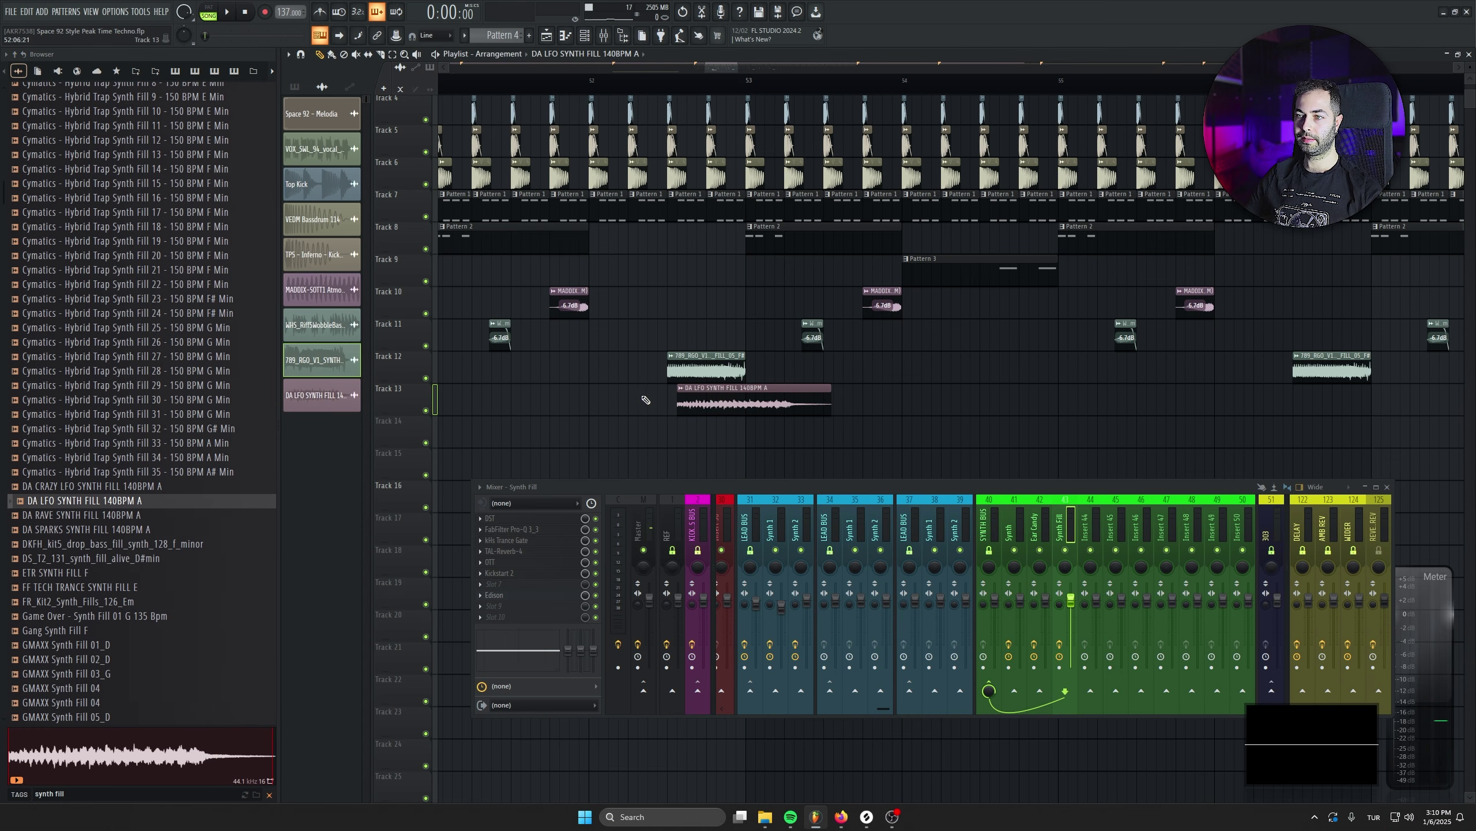
right_click(429, 353)
left_click(442, 623)
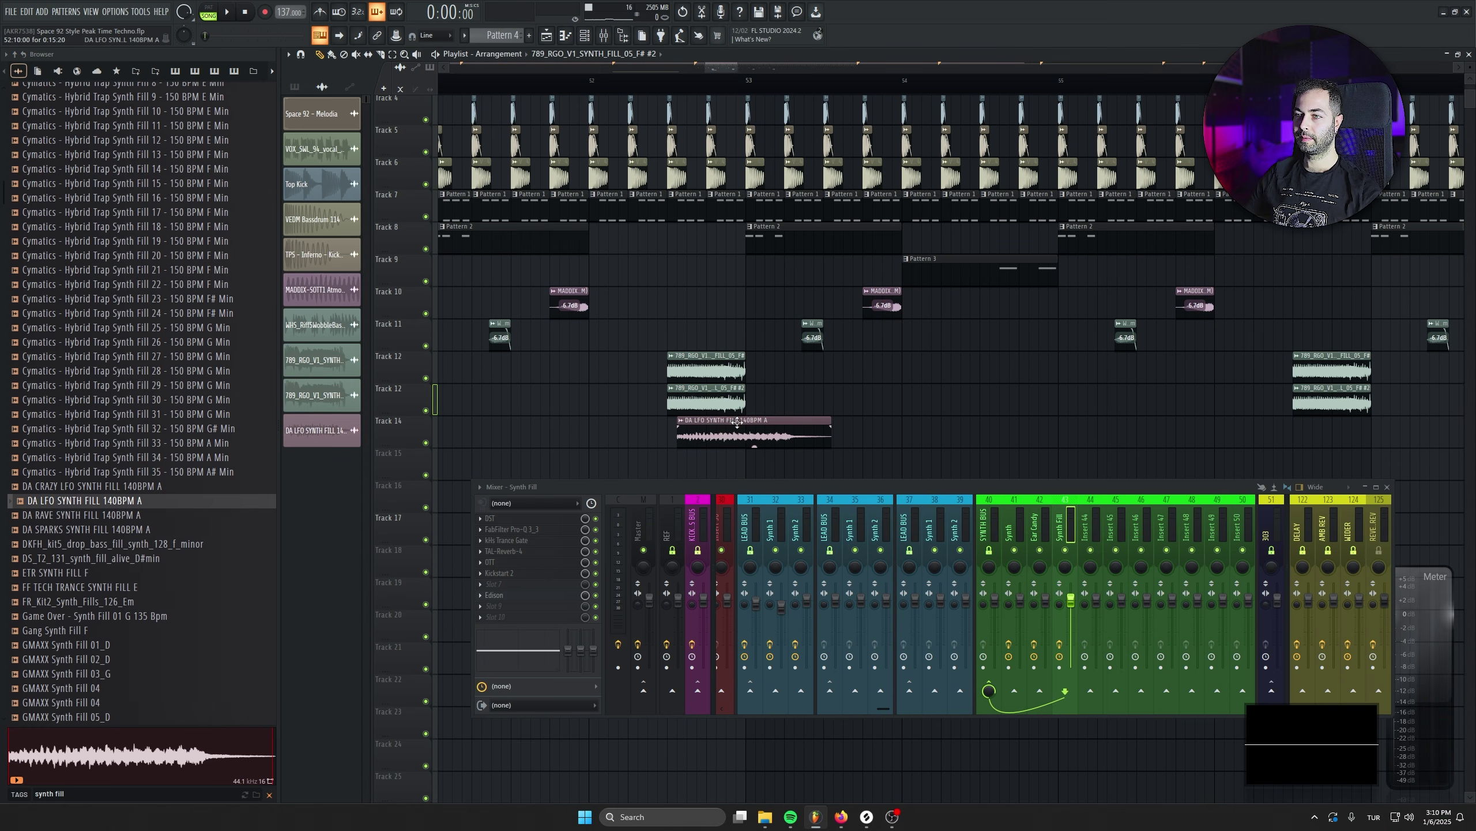
left_click_drag(131, 526, 678, 415)
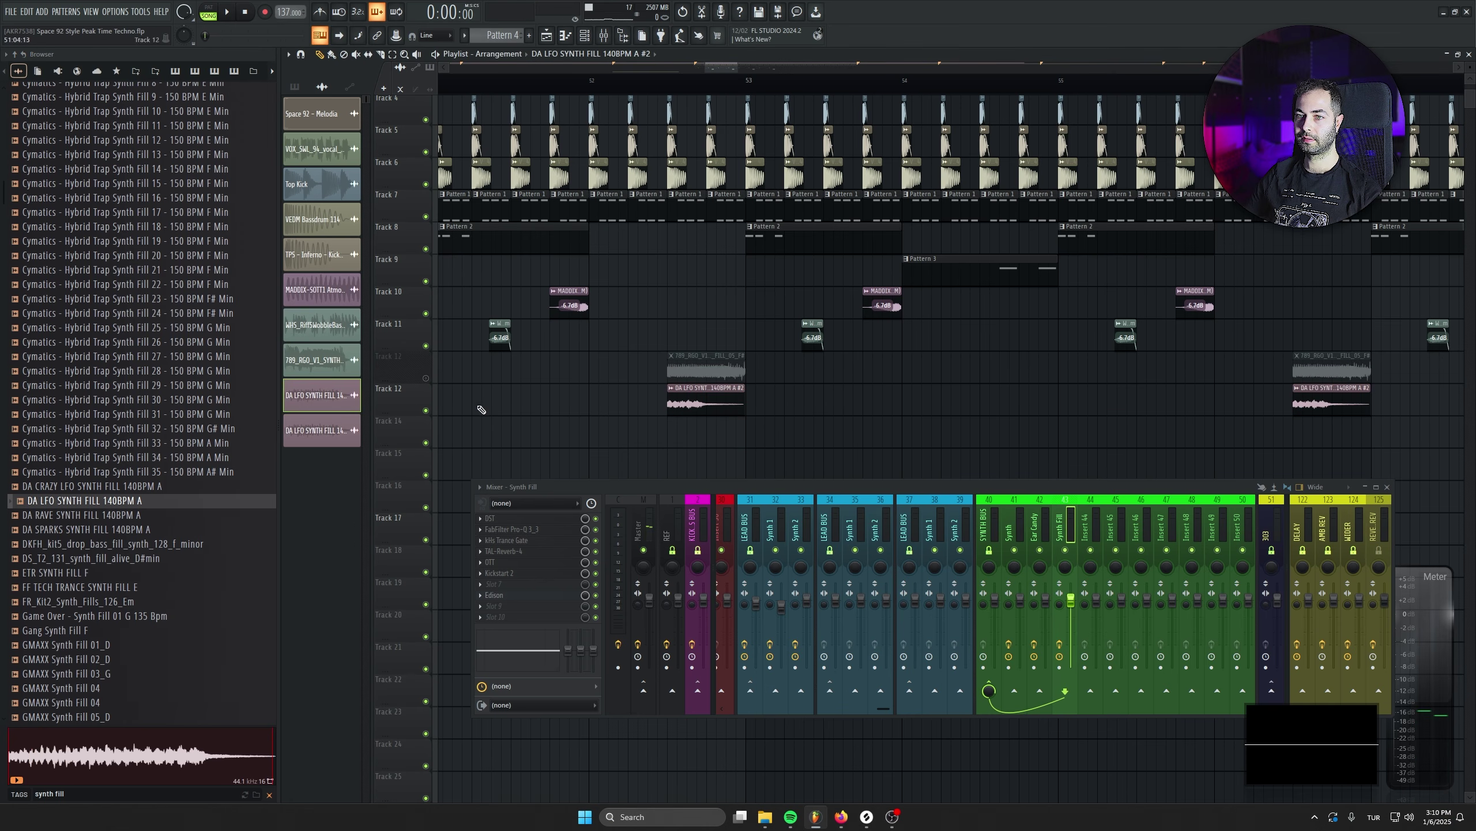
Open the DA LFO fill's sample settings and assign its source tempo for time stretching through tempo detection
scroll(677, 398, "down", 1)
scroll(748, 435, "up", 5)
double_click(744, 404)
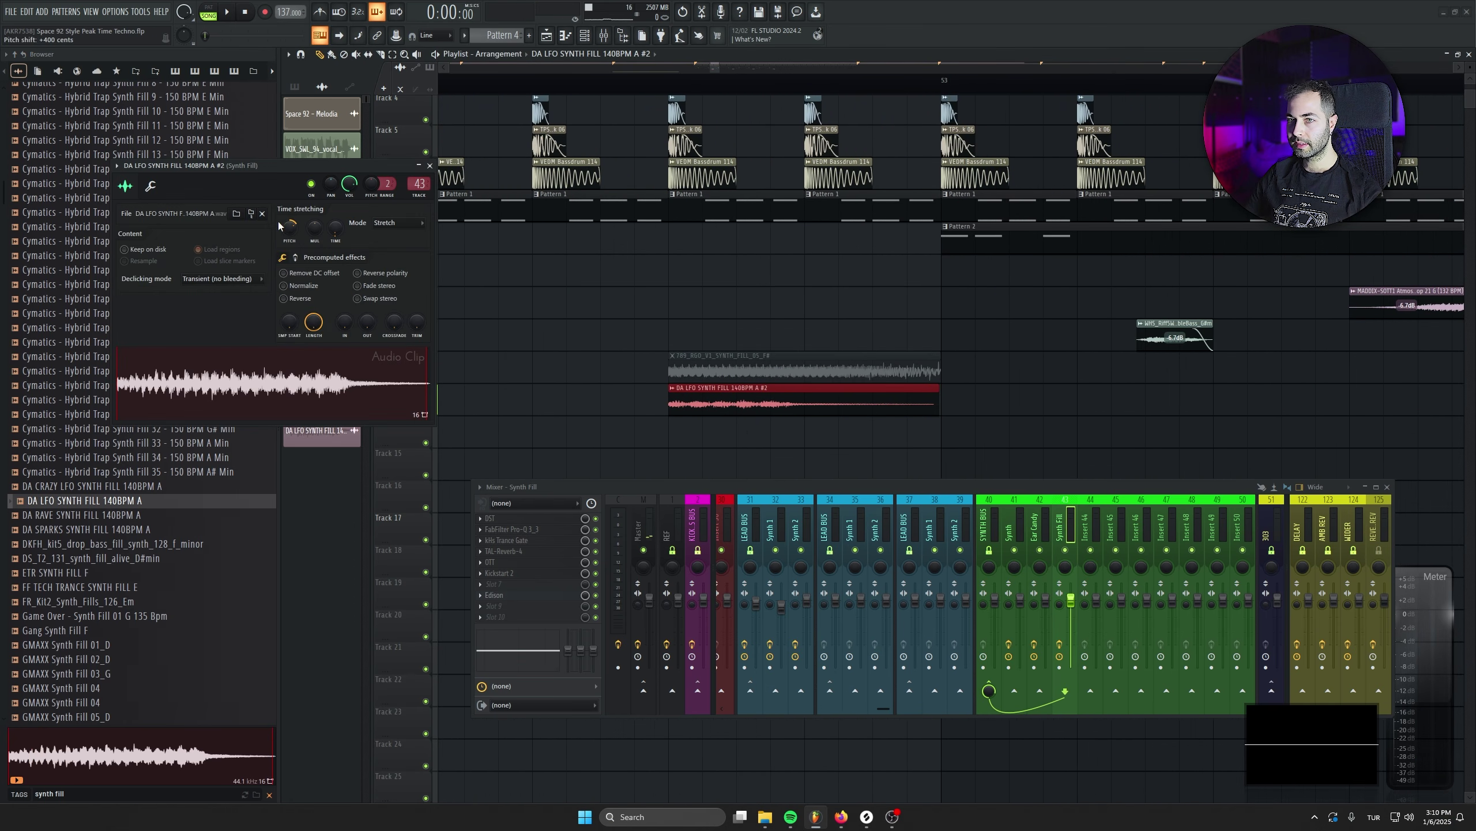
right_click(339, 235)
left_click(366, 249)
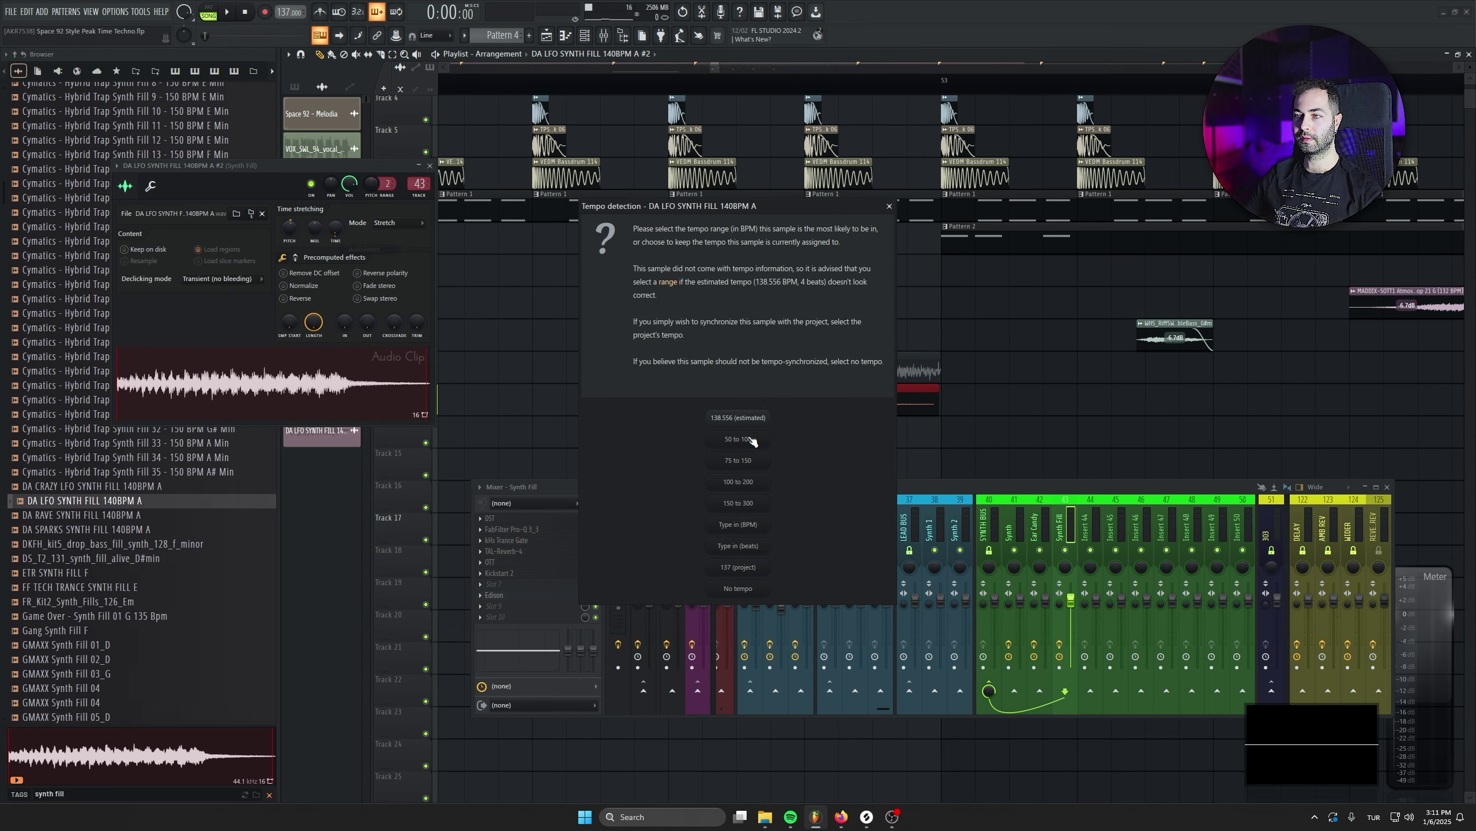
left_click(750, 511)
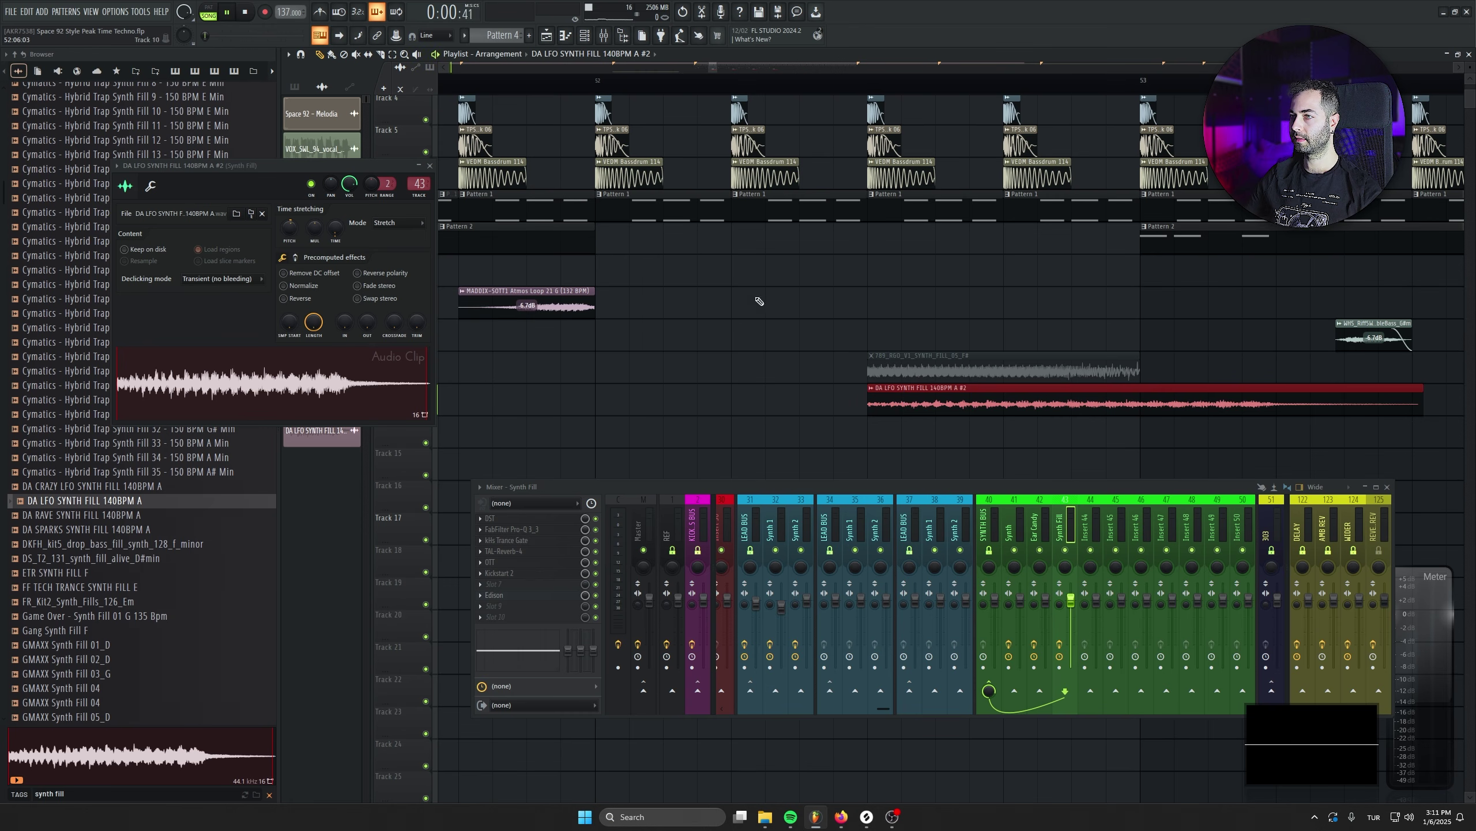
Trim the DA LFO fill clip to the end of bar 52 and audition it with the drop
key("space")
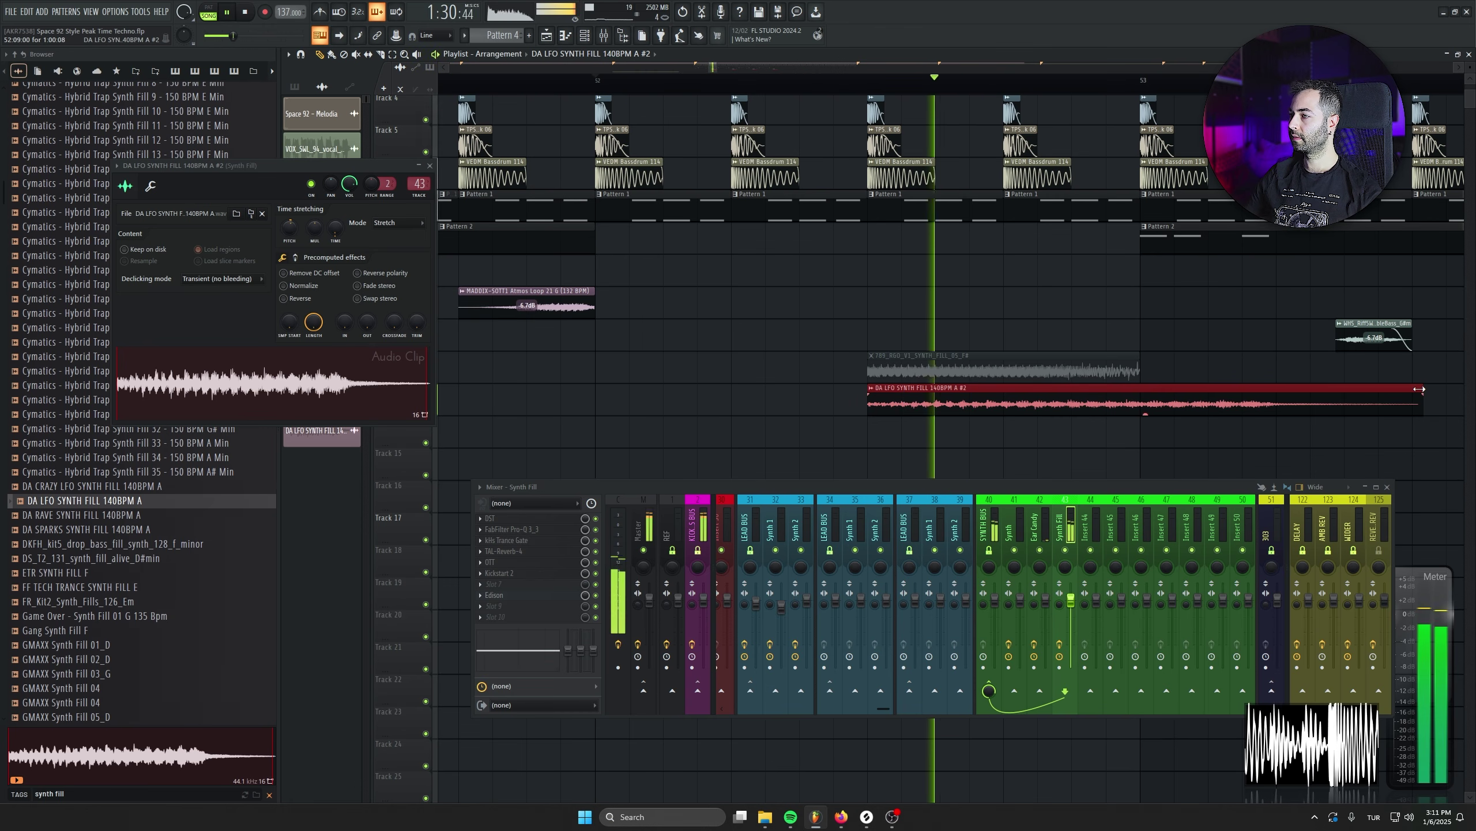
left_click_drag(1420, 389, 1148, 387)
key("space")
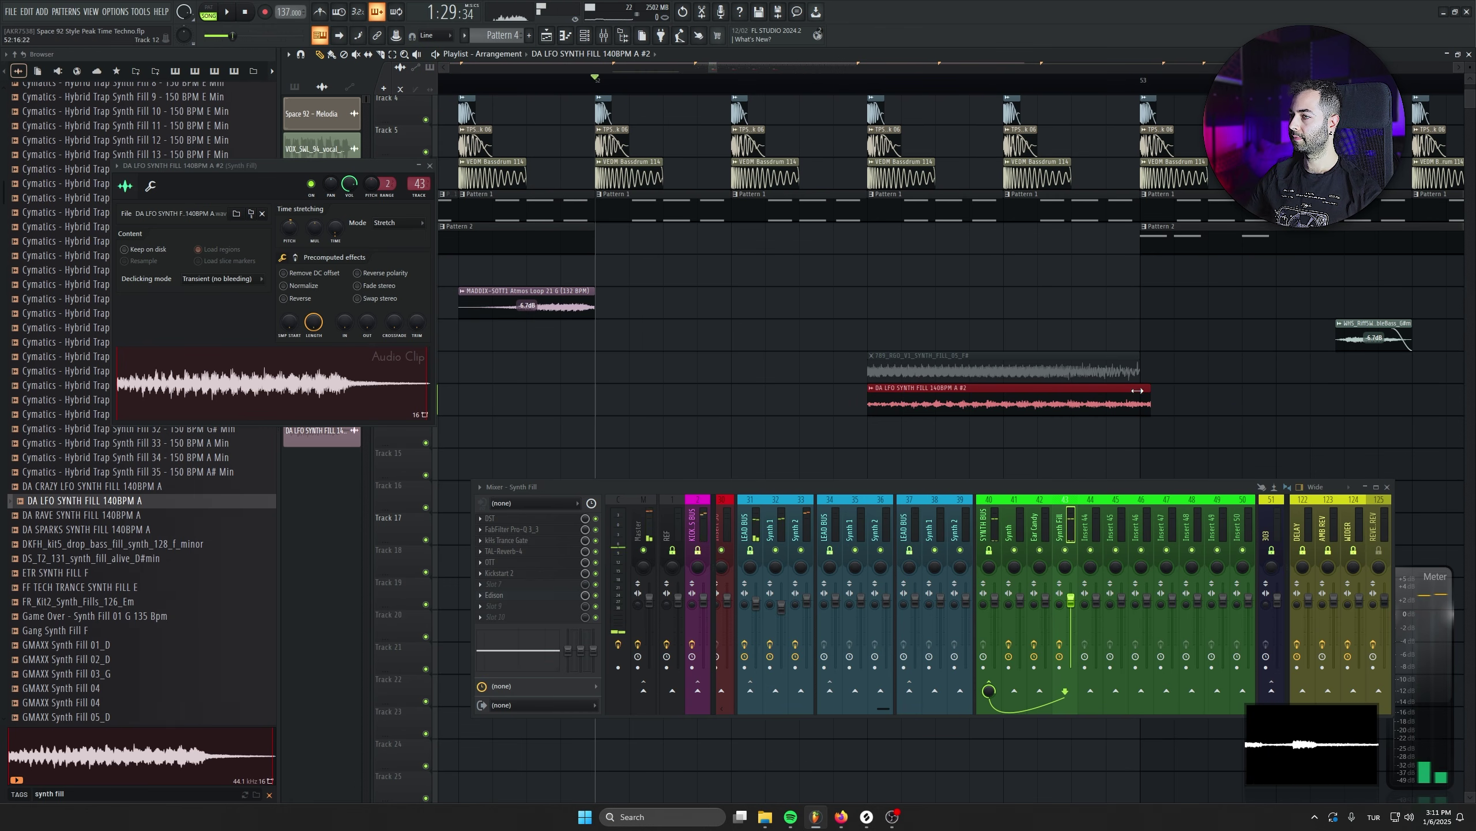
key("space")
left_click_drag(1150, 390, 1140, 390)
key("space")
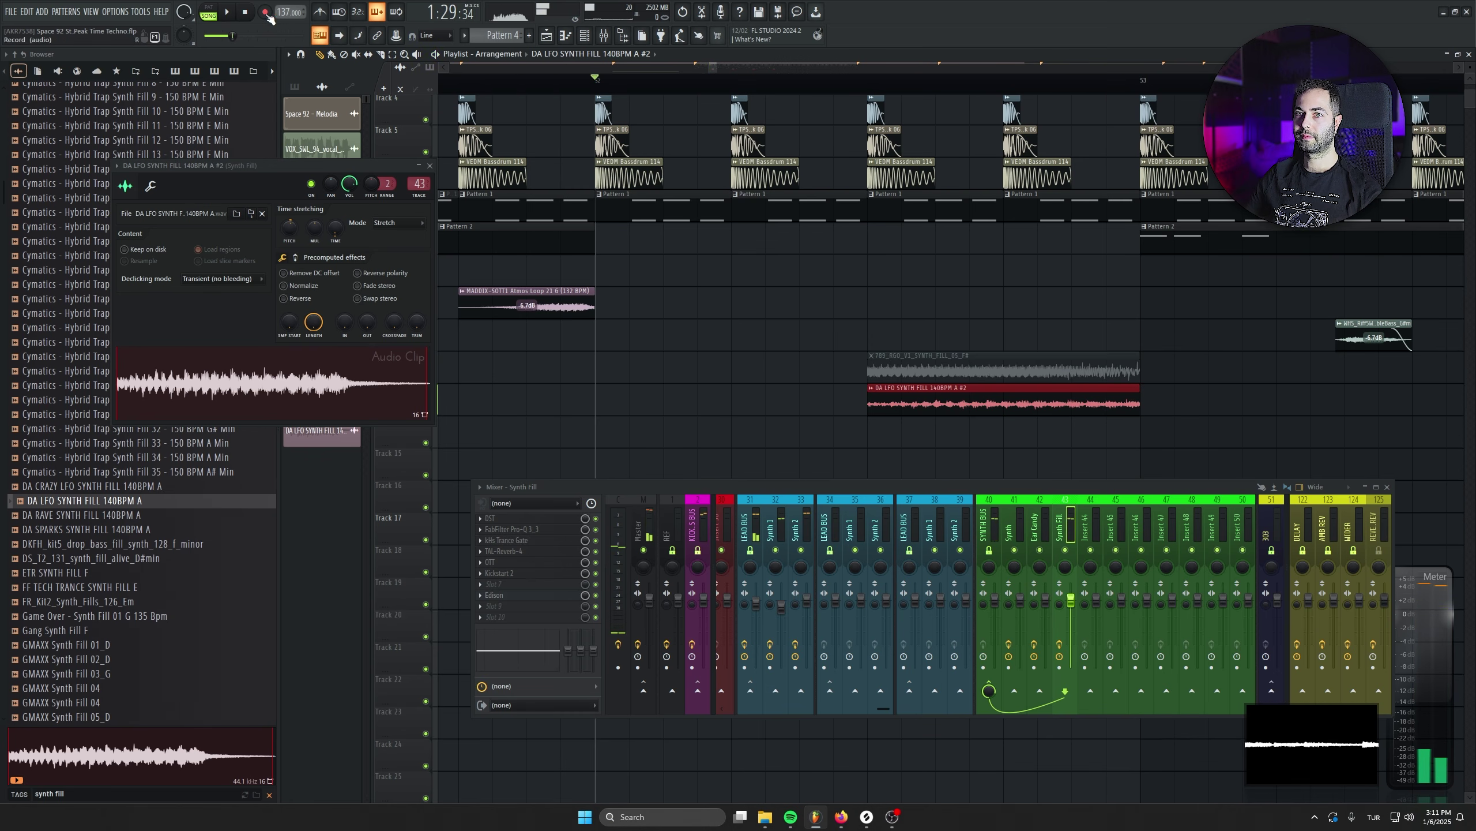
Close the DA LFO fill's sample settings and delete the muted original synth fill track
scroll(519, 181, "up", 2)
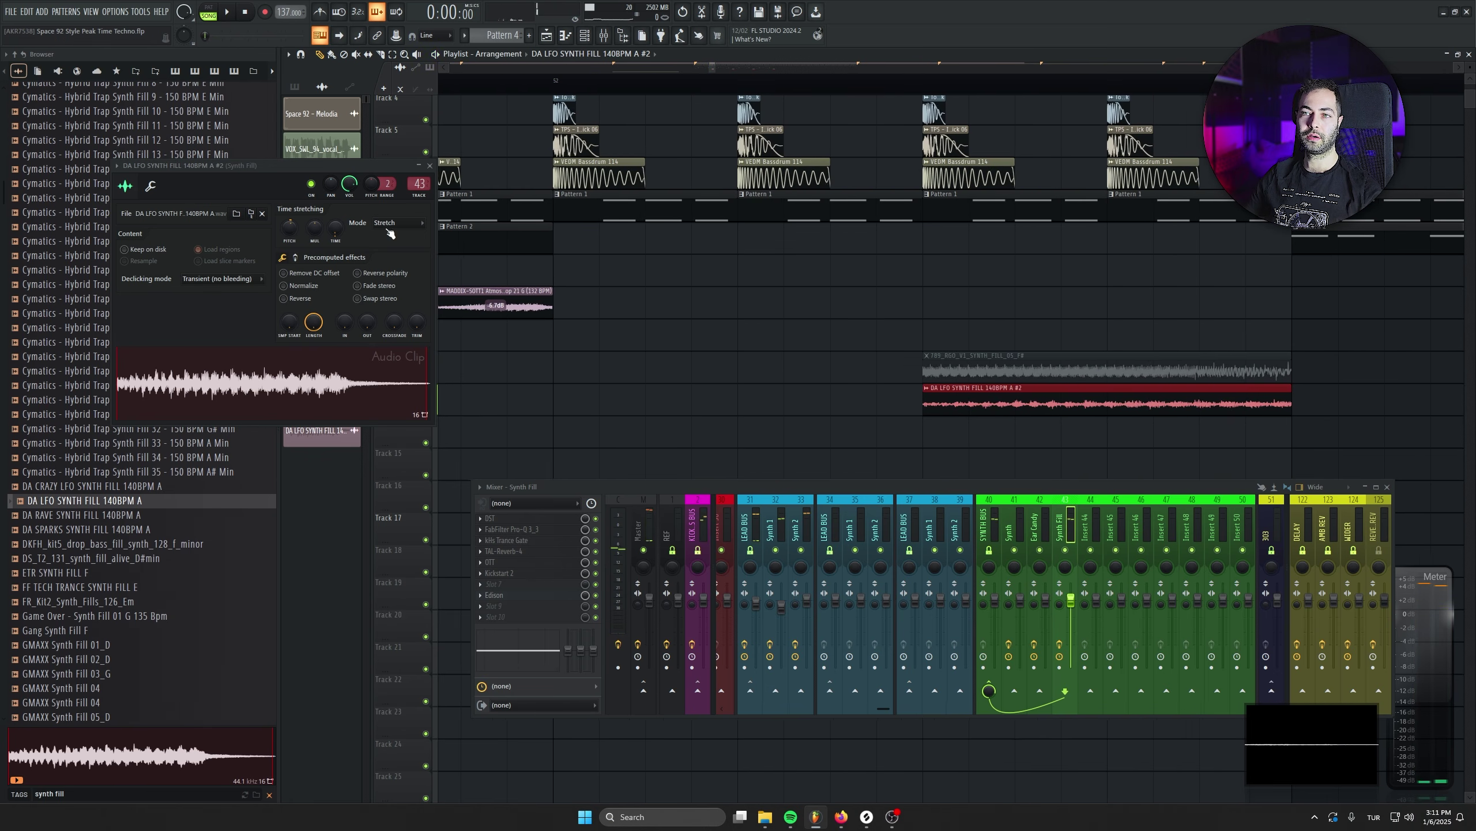
left_click(430, 166)
right_click(413, 378)
left_click(445, 635)
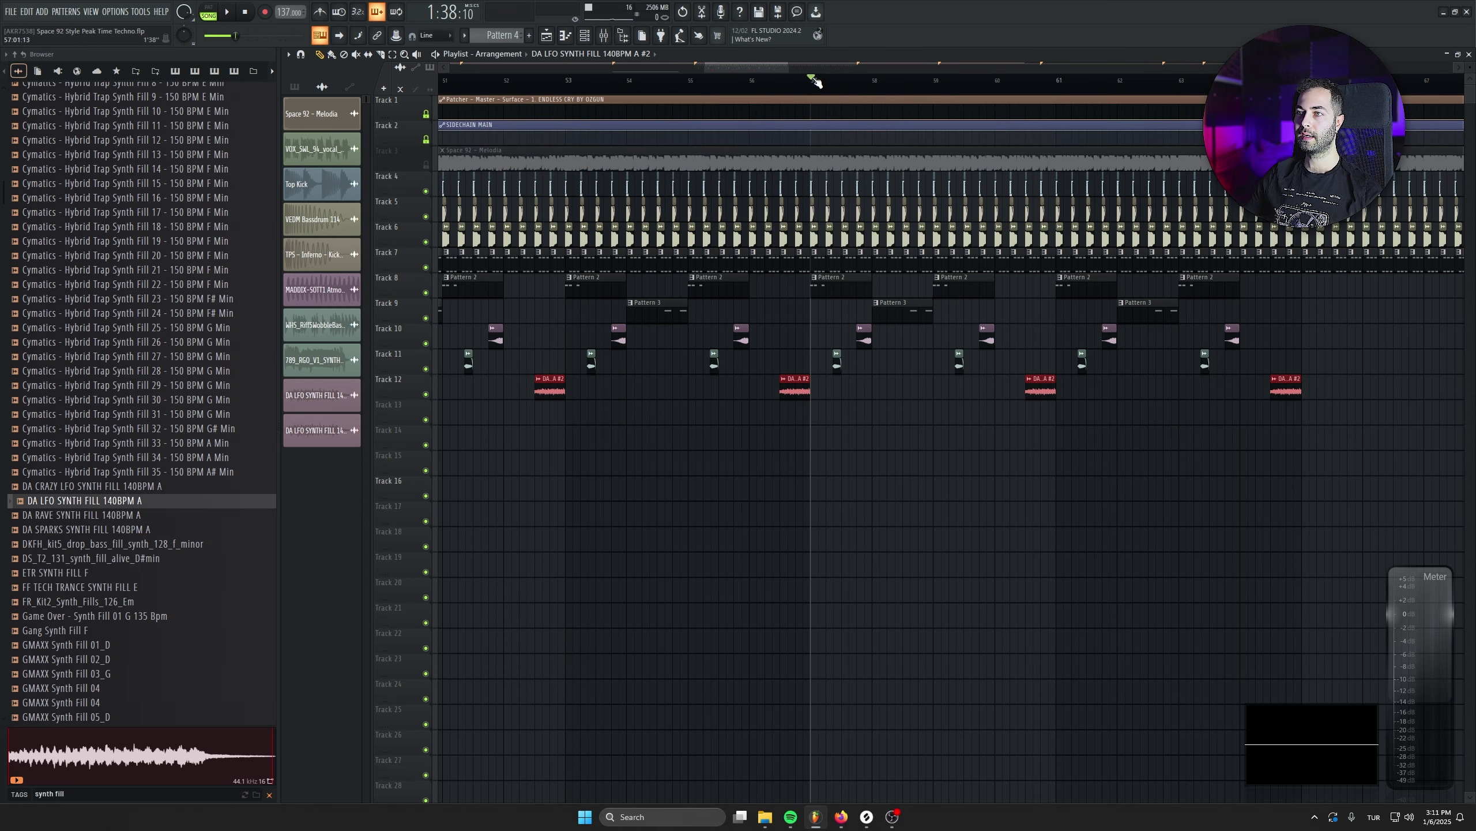
Select four bars from bar 57 as the playback loop and open the TPS - Inferno sample pack's Open Hats folder
left_click_drag(812, 80, 1074, 87)
left_click(1157, 485)
left_click(260, 70)
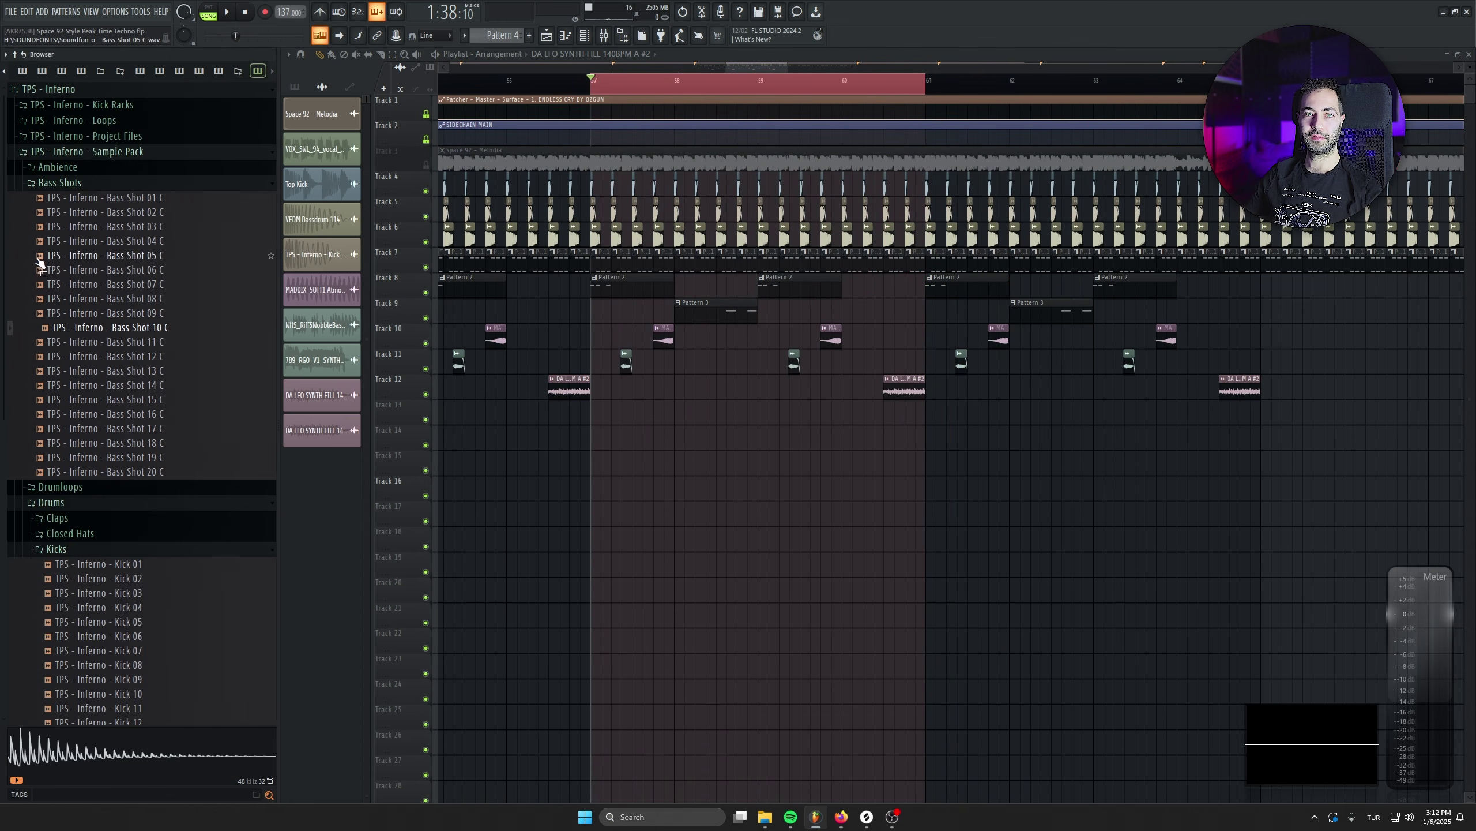
left_click(88, 184)
left_click(57, 261)
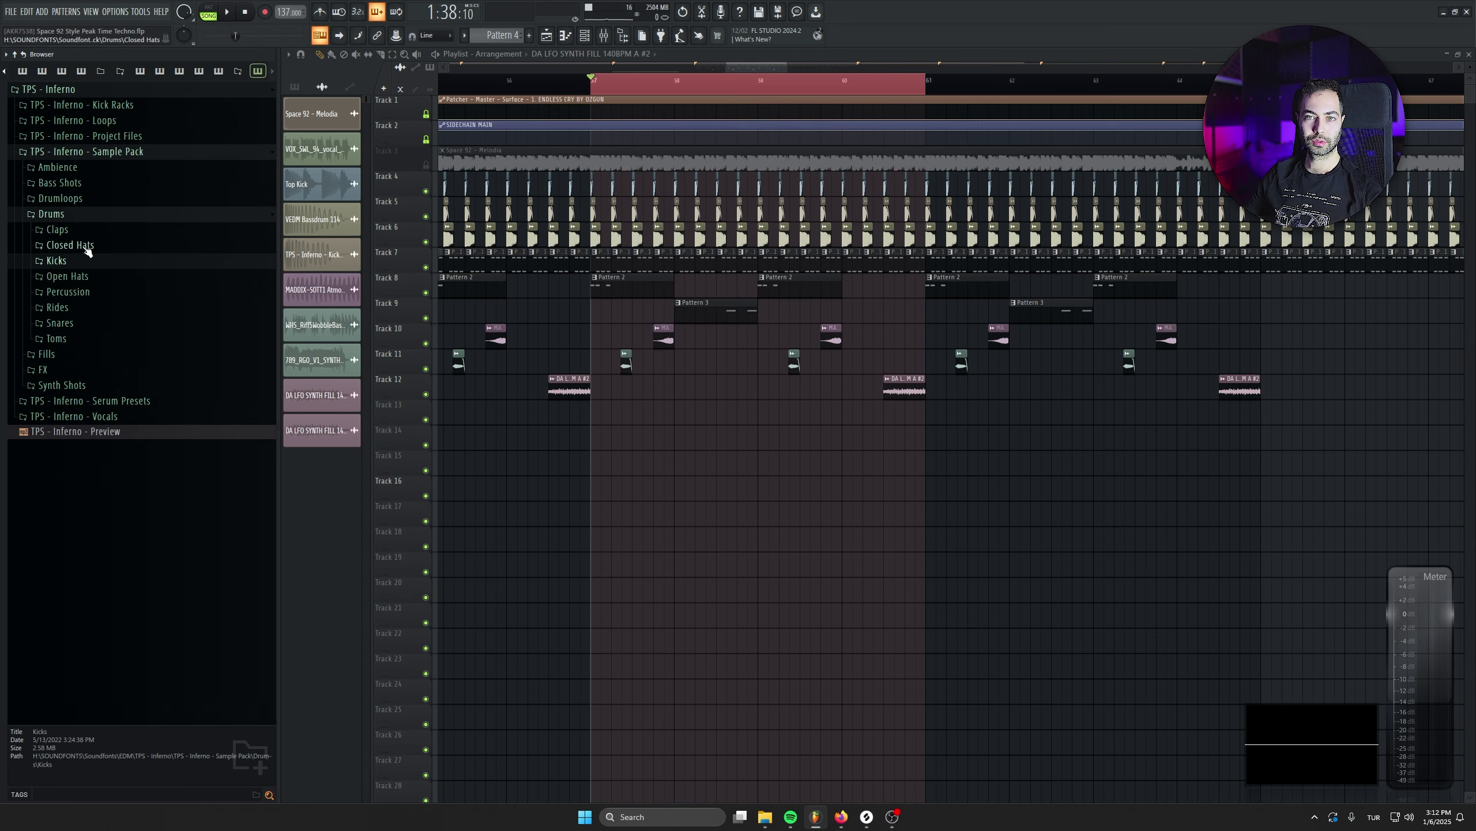
left_click(86, 278)
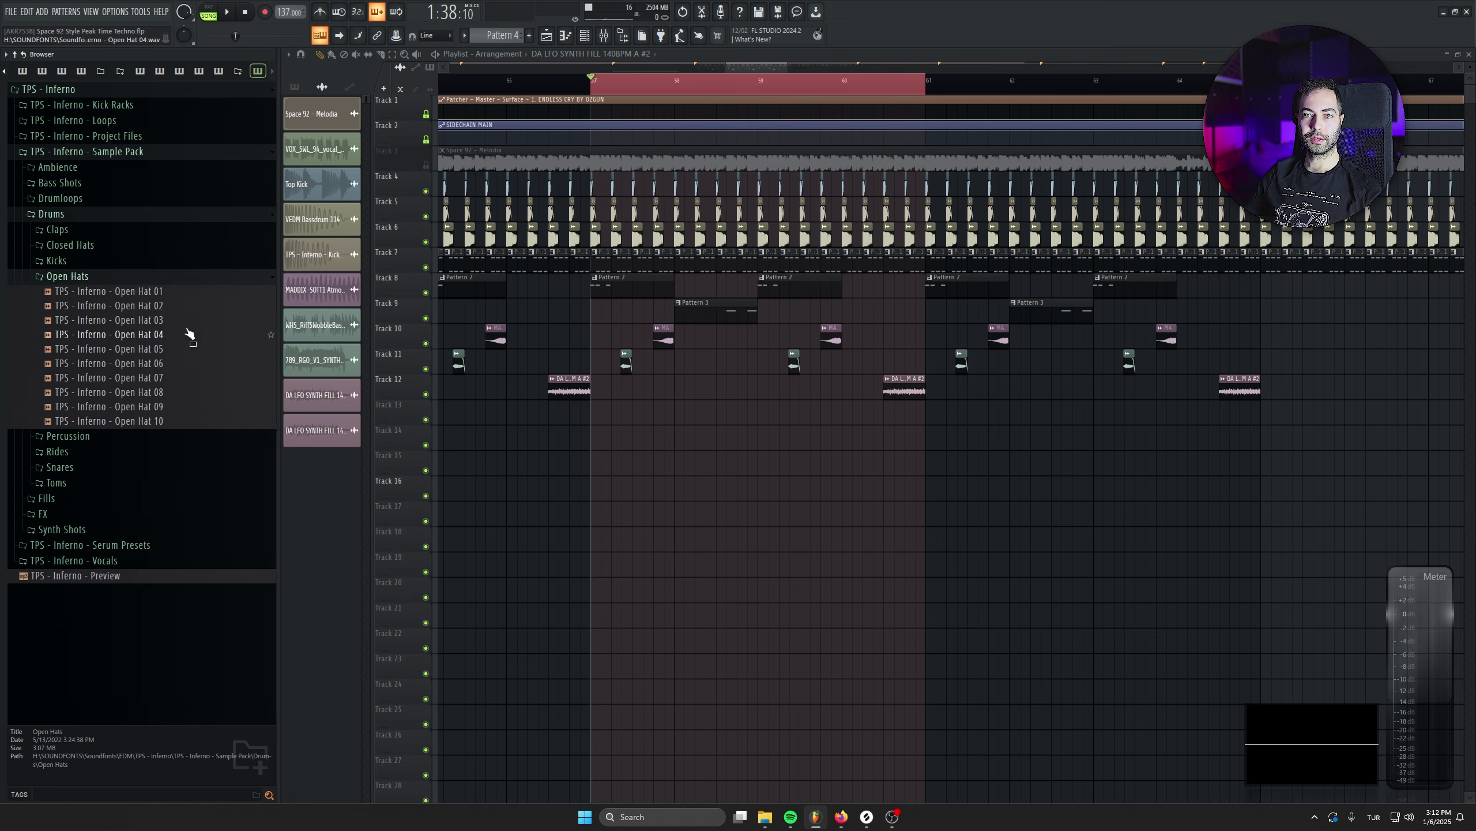
Audition TPS - Inferno Open Hat samples 05 down to 01
scroll(577, 208, "left", 5)
scroll(576, 207, "right", 4)
left_click(158, 350)
left_click(161, 335)
left_click(168, 321)
left_click(157, 306)
left_click(163, 292)
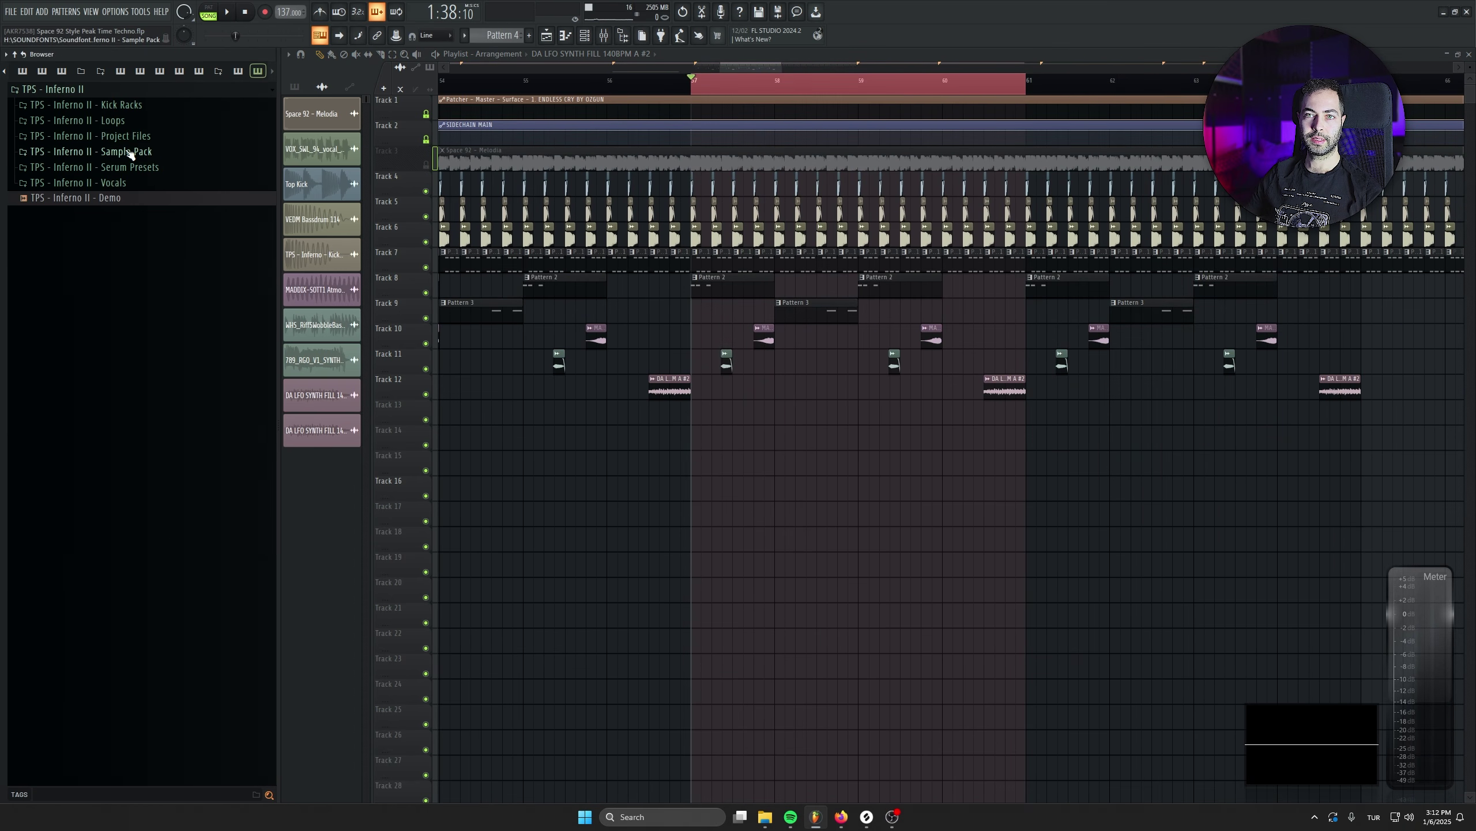
Open the Open Hats folder in the TPS - Inferno II sample pack and audition several open hihats, including Open Hihat 01
left_click(130, 152)
left_click(79, 216)
left_click(93, 277)
left_click(108, 306)
left_click(113, 335)
left_click(118, 350)
left_click(119, 363)
left_click(149, 290)
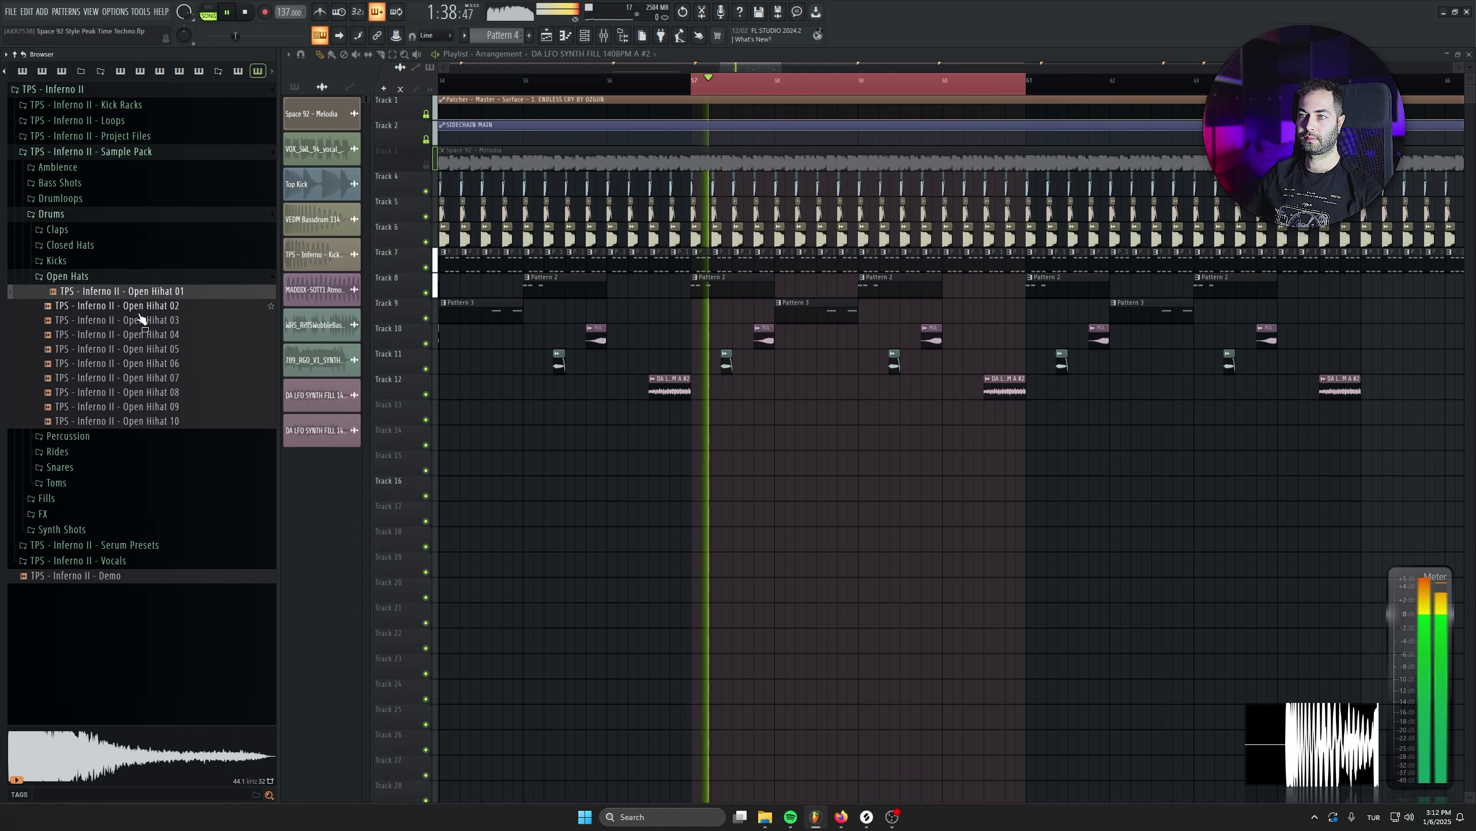
Place TPS - Inferno II - Open Hihat 01 on track 13's offbeats from bar 57, repeat it through the bar and shorten the clips
left_click_drag(149, 290, 794, 409)
scroll(701, 462, "down", 1)
scroll(701, 462, "up", 8)
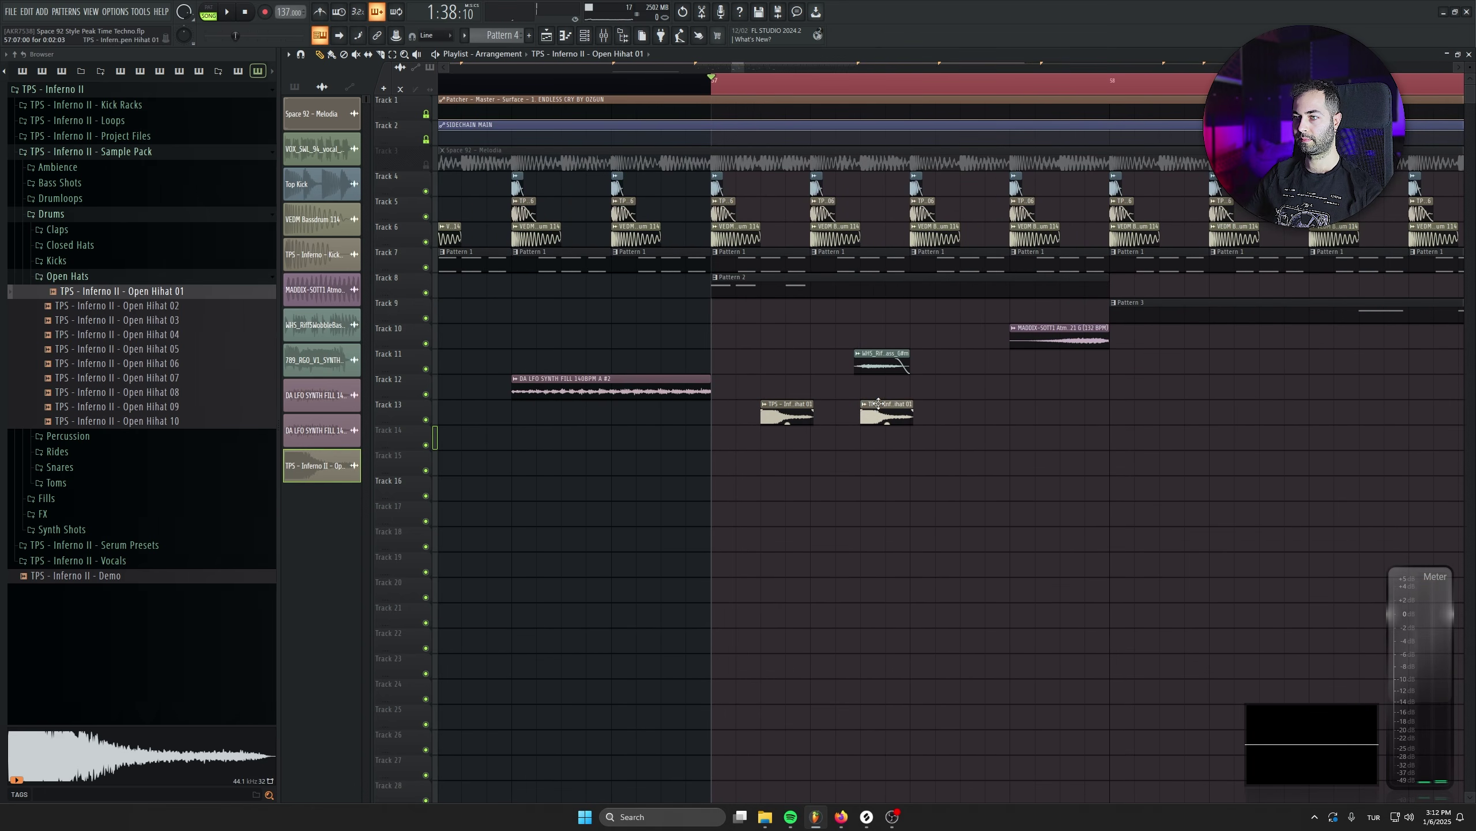
key("space")
left_click_drag(936, 400, 789, 475)
key("ctrl+b")
left_click_drag(1121, 374, 784, 478)
left_click_drag(814, 407, 810, 405)
Copy the offbeat open hihat clips on track 13 until they fill the four-bar loop, and play it
left_click_drag(934, 407, 1166, 403)
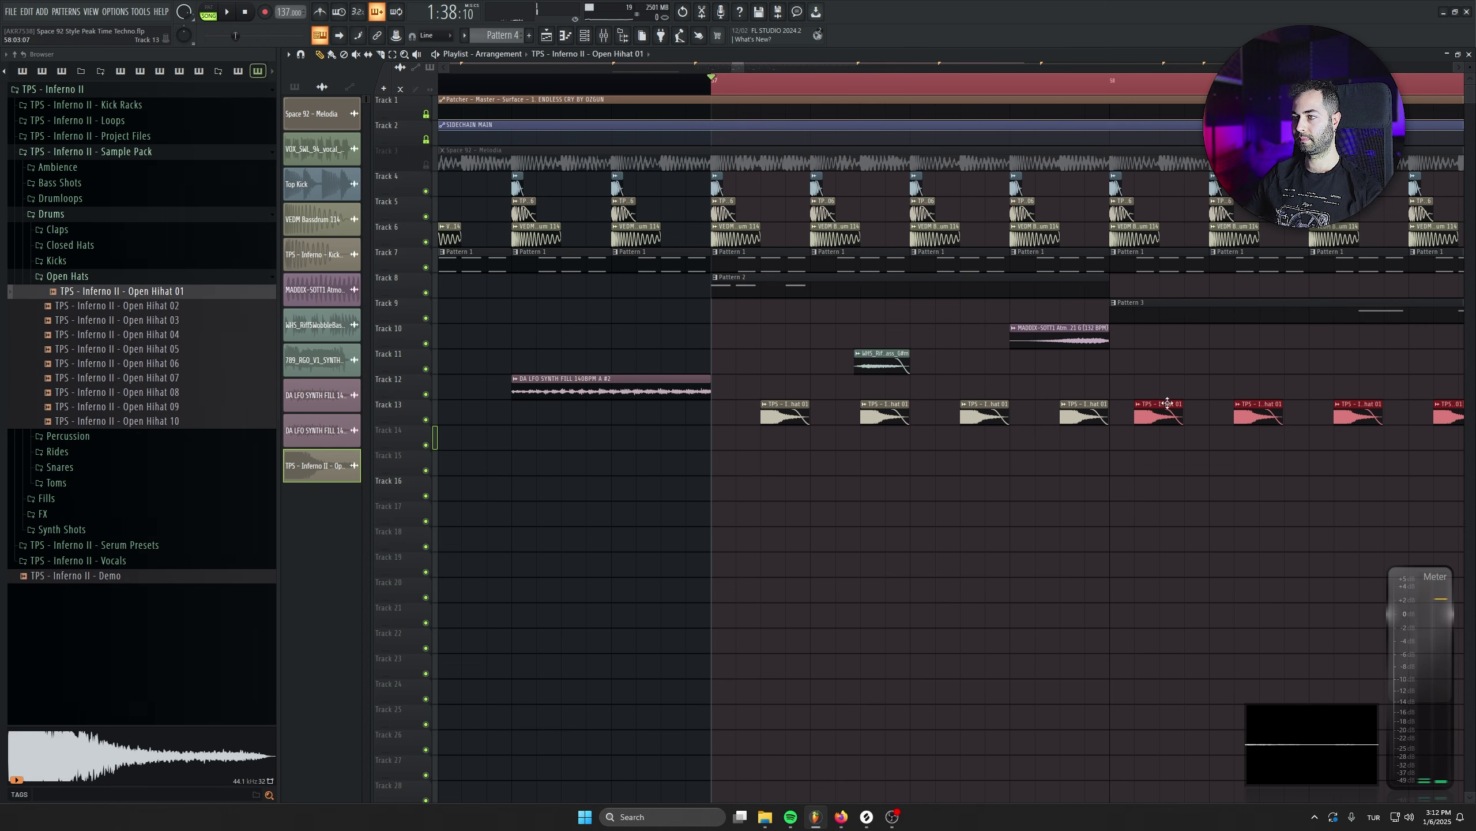
left_click_drag(1041, 455, 547, 463)
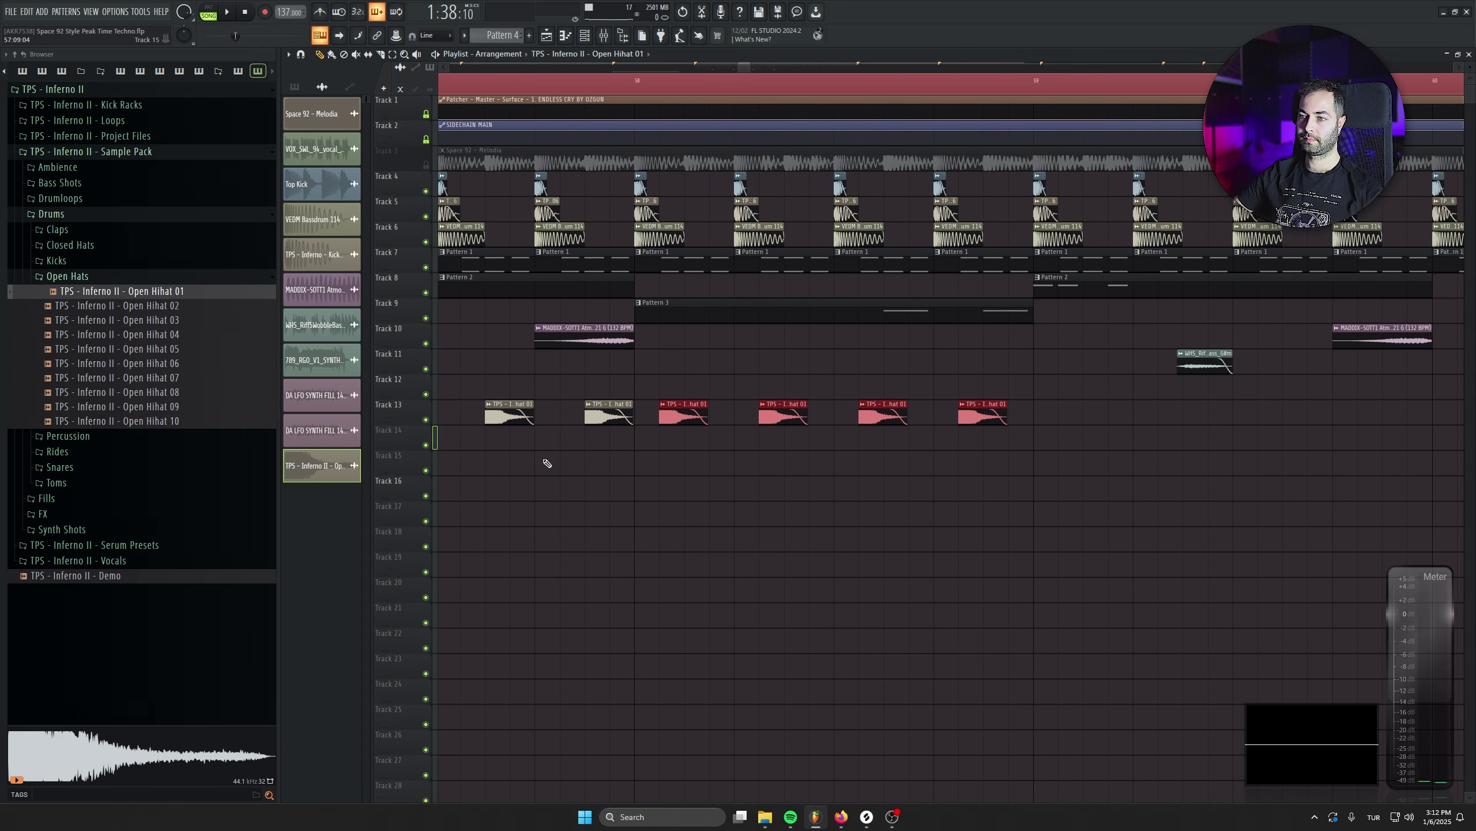
scroll(759, 465, "down", 2)
left_click_drag(1038, 465, 440, 423)
key("space")
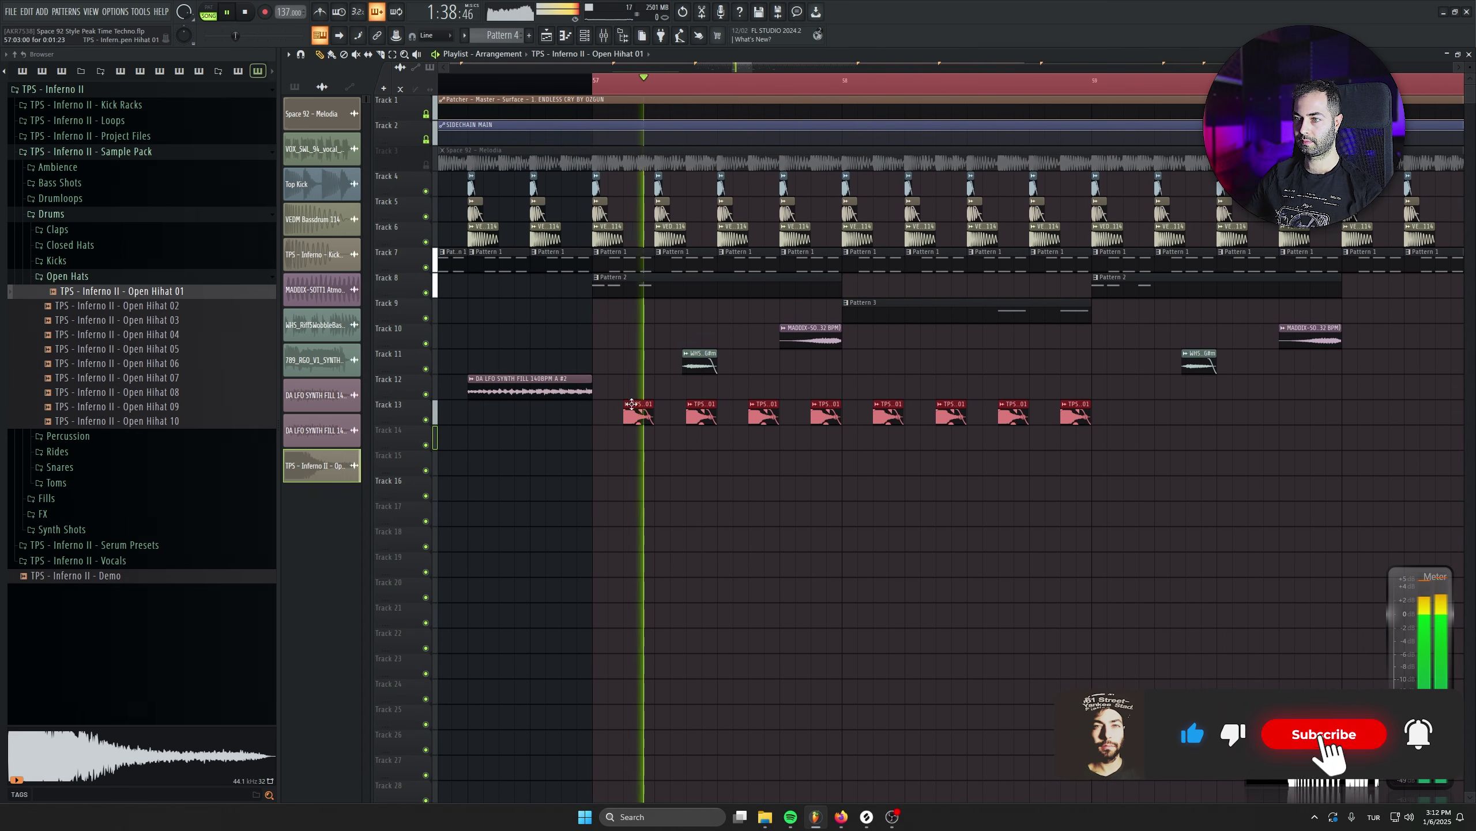
left_click_drag(634, 411, 1207, 403)
scroll(890, 544, "down", 2)
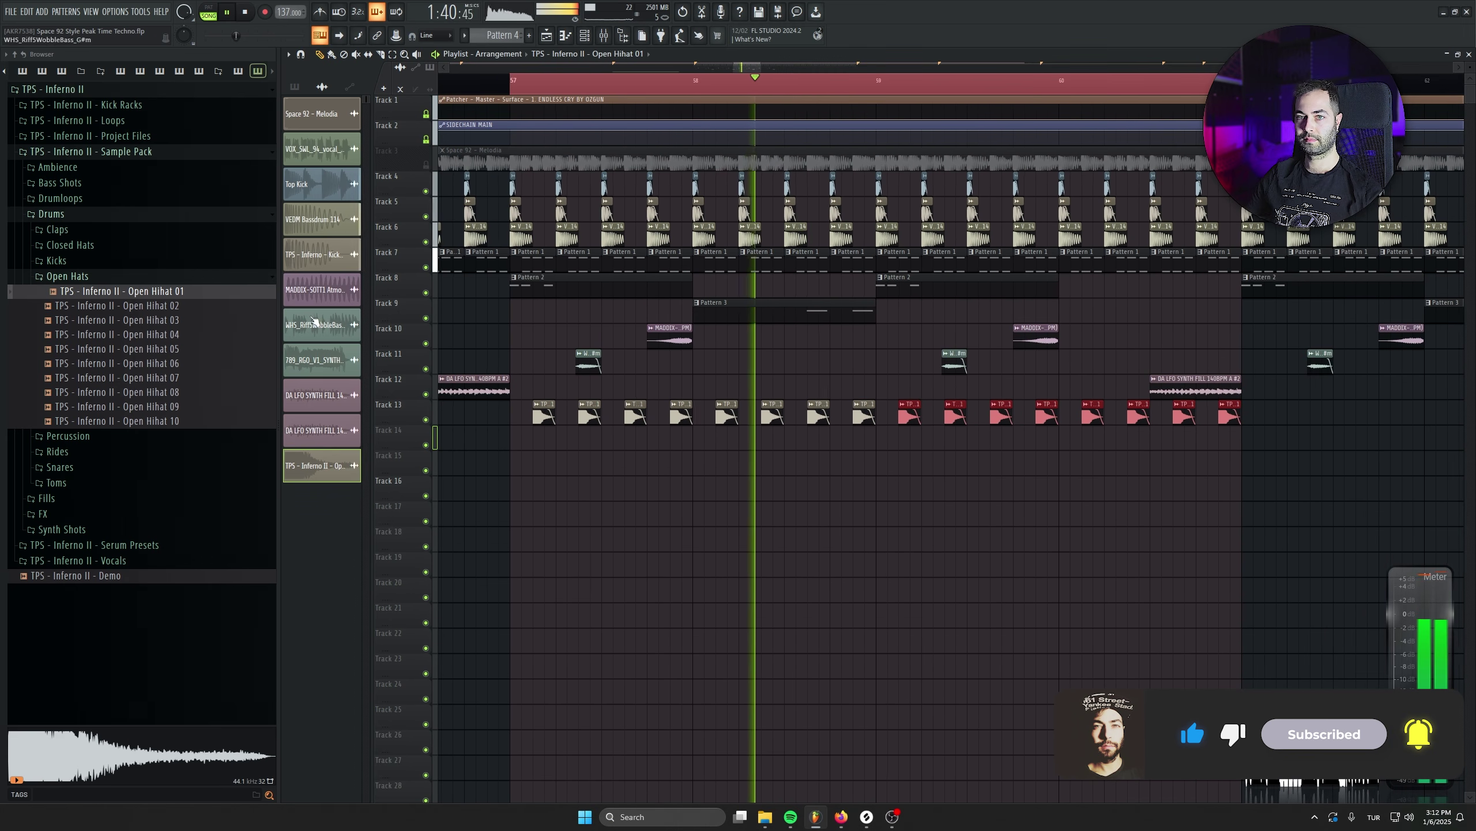
Try alternative TPS - Inferno II open hihats against the playing drop loop
left_click(122, 306)
scroll(474, 491, "up", 3)
middle_click(166, 324)
middle_click(165, 339)
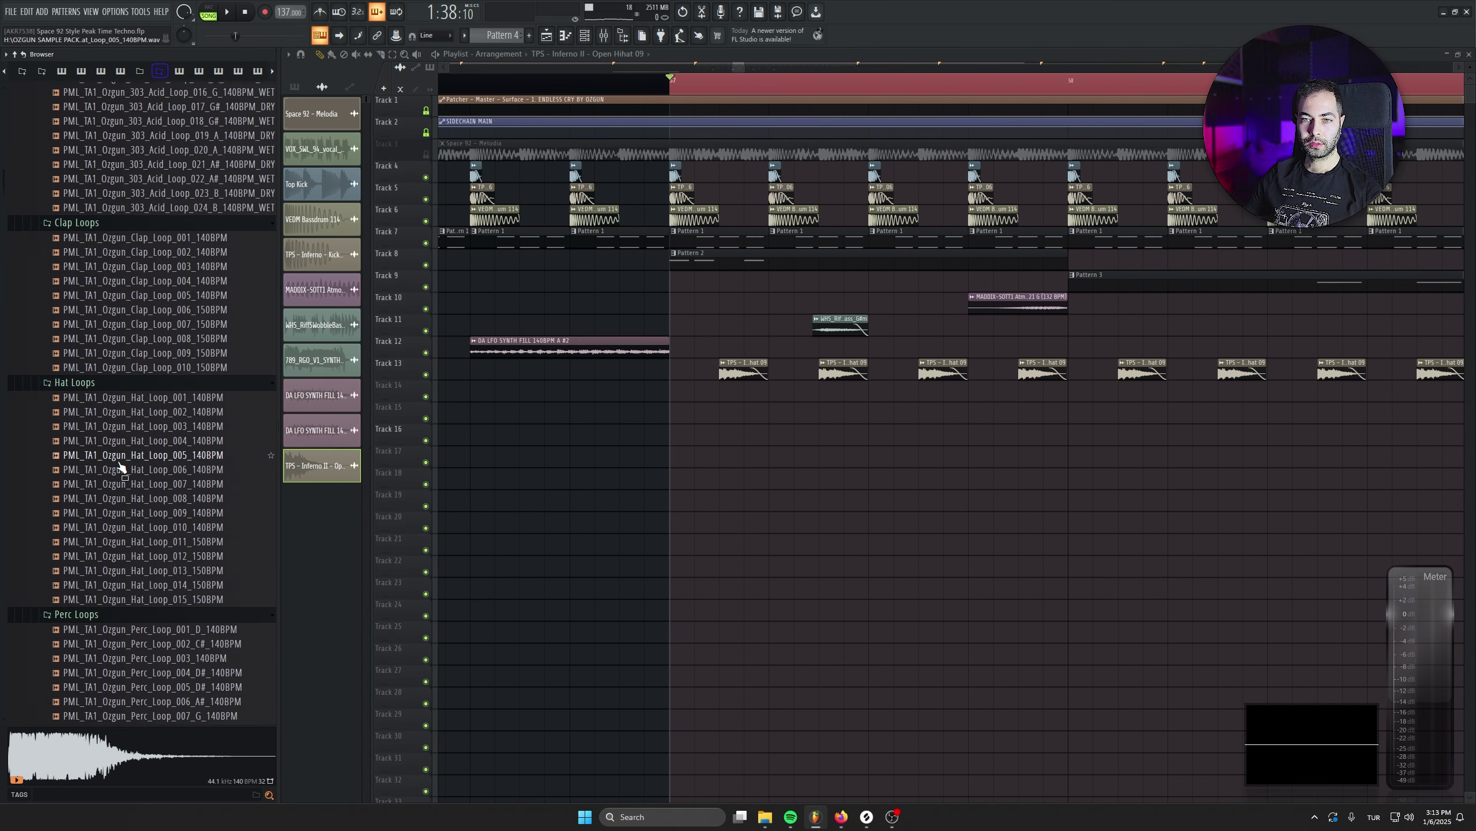
Browse the PML Techno Academy sample pack, collapse its loop folders and find the Hats one-shots
scroll(120, 452, "down", 5)
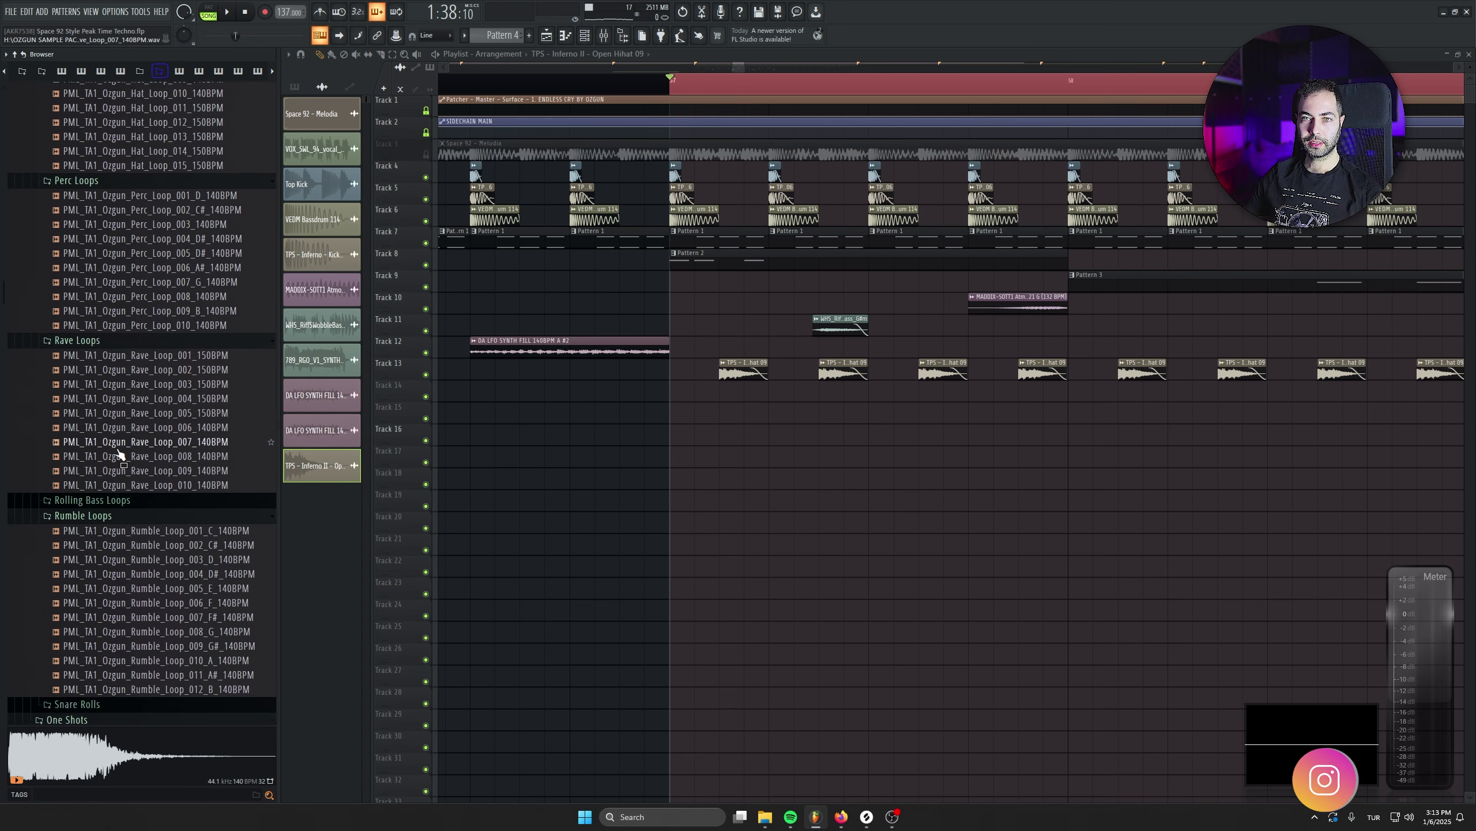
scroll(93, 290, "up", 6)
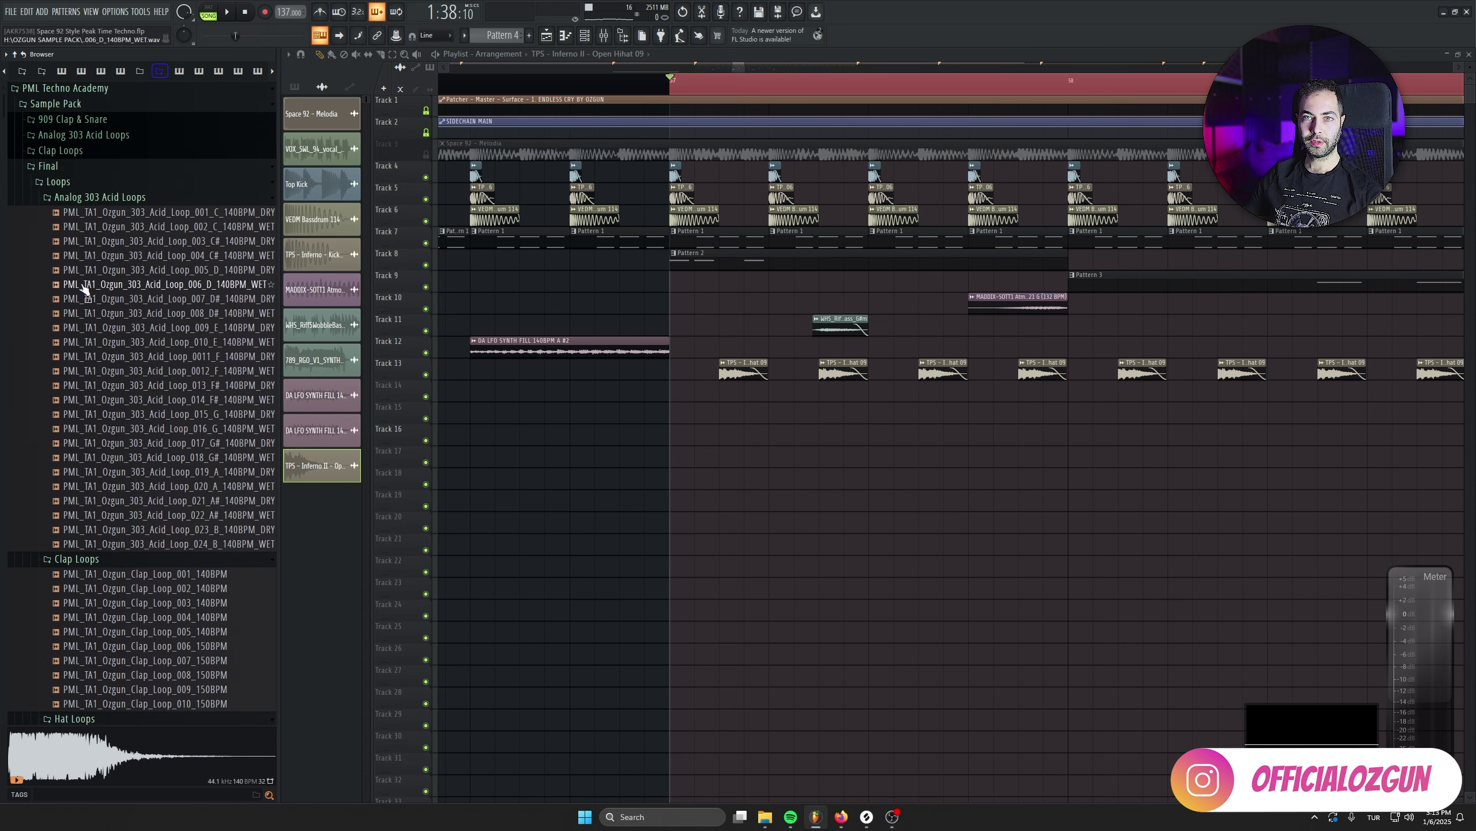
left_click(68, 180)
left_click(76, 201)
left_click(76, 201)
scroll(77, 198, "down", 3)
Audition the PML Techno Academy open hats, replace track 13's hihat sample with PML_TA1_Ozgun_Open_Hat_004 and play the loop
left_click(106, 424)
left_click(119, 366)
left_click(138, 468)
left_click(144, 495)
left_click(147, 481)
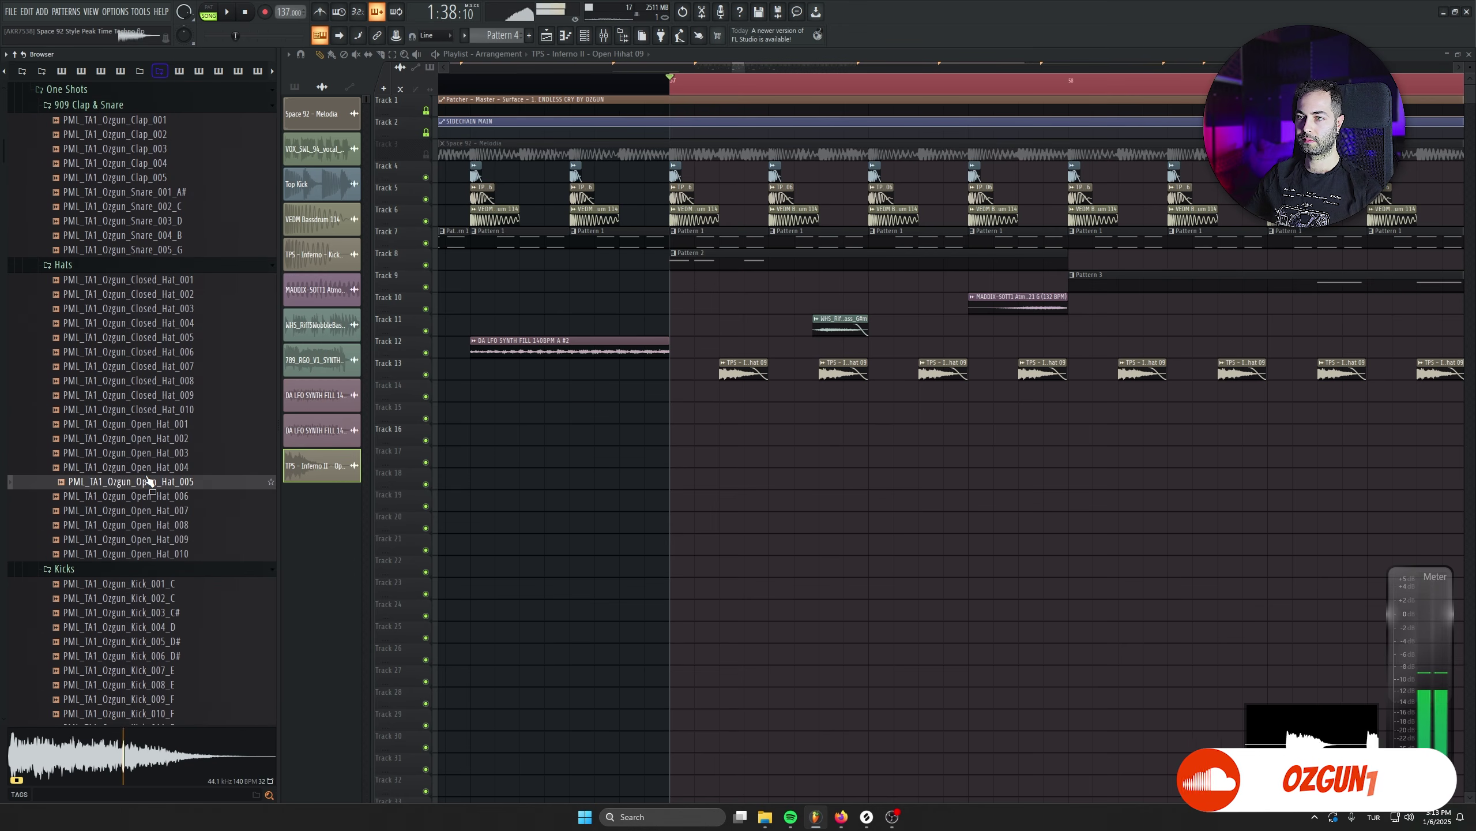
left_click(146, 467)
left_click_drag(147, 467, 735, 366)
key("space")
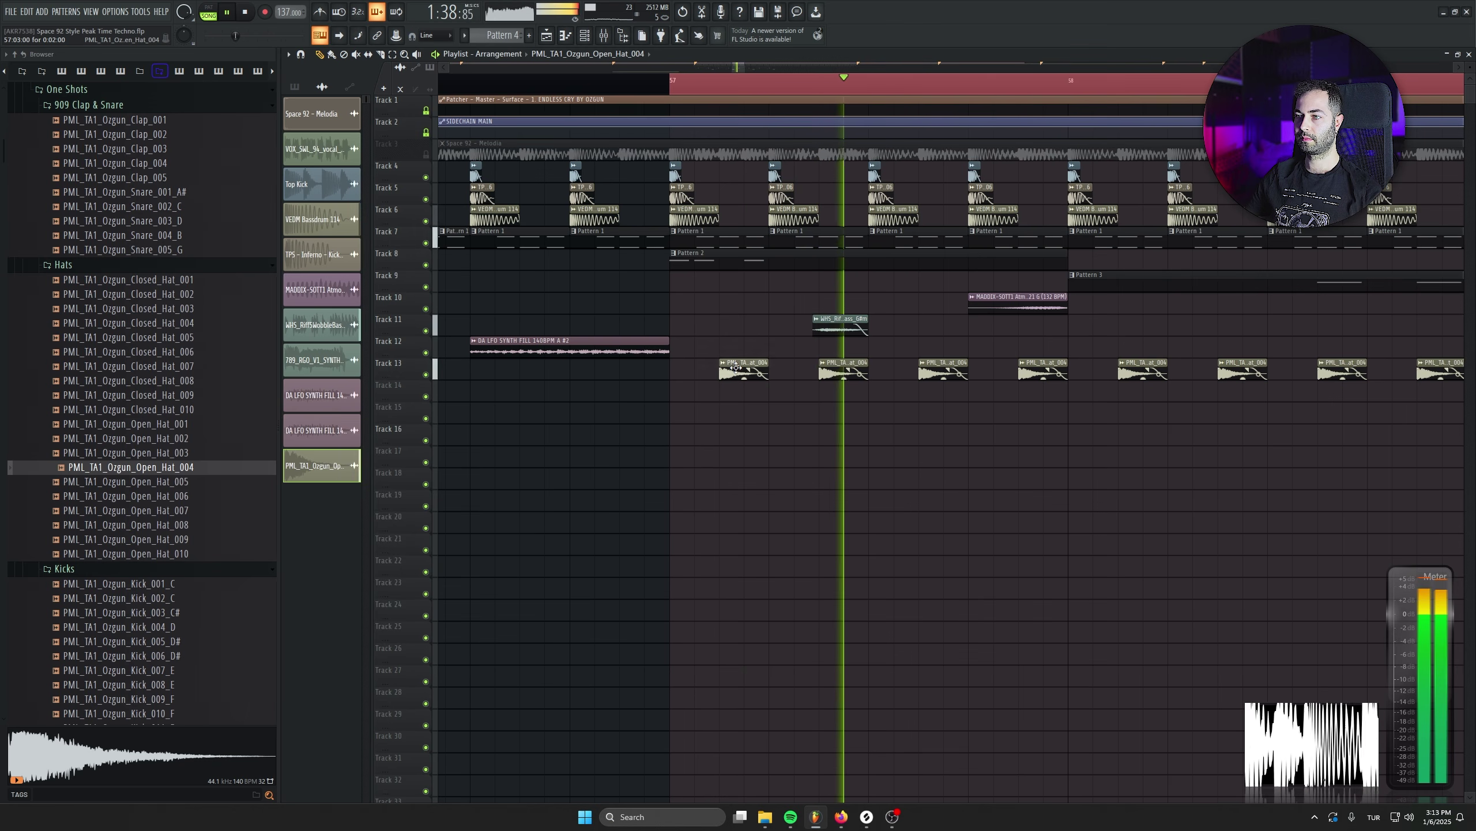
Check the open hat's sample settings, close them and save the project while the drop loop plays
double_click(736, 367)
left_click(485, 392)
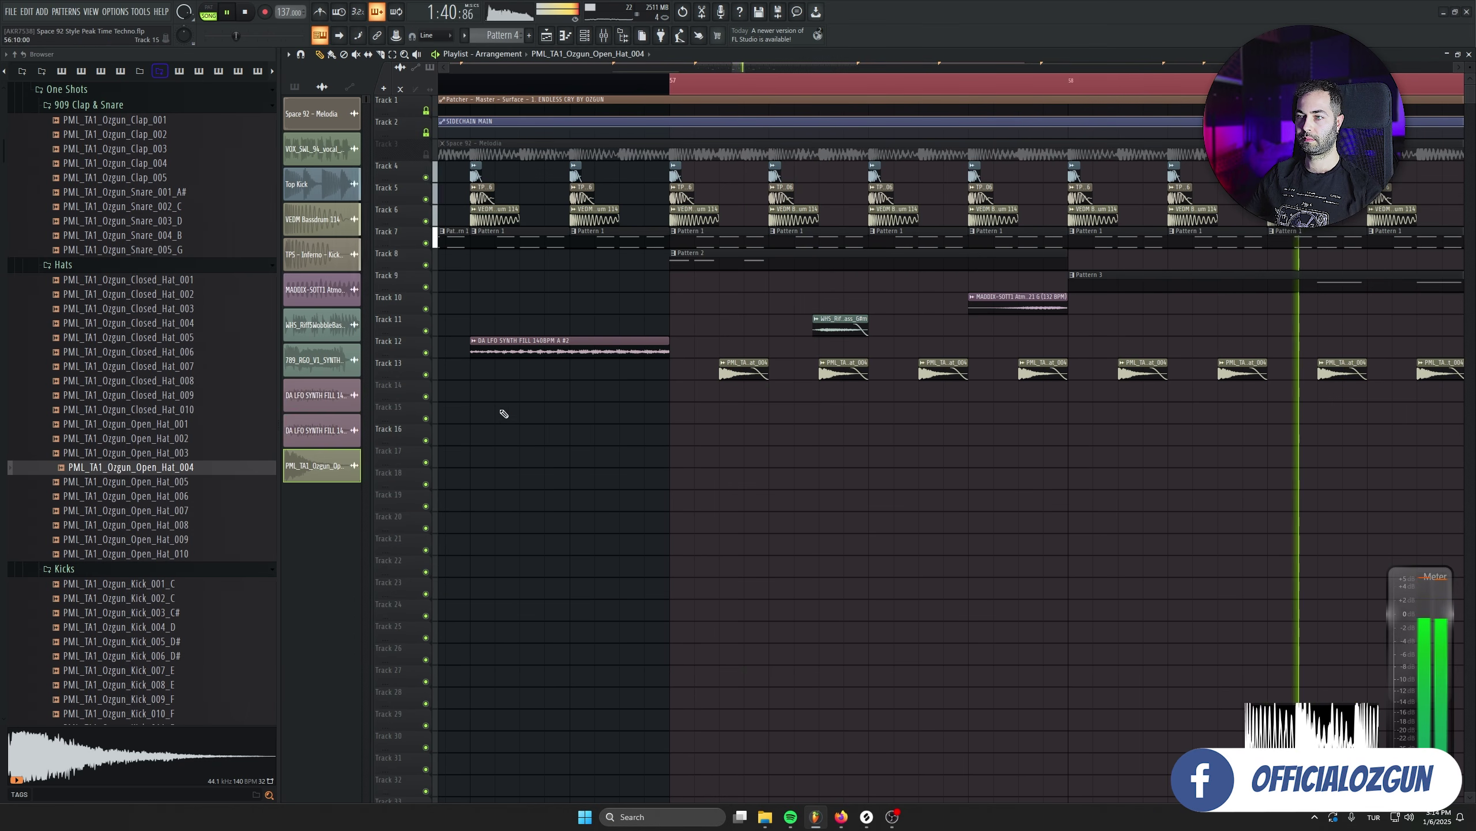
scroll(598, 486, "down", 5)
key("ctrl+s")
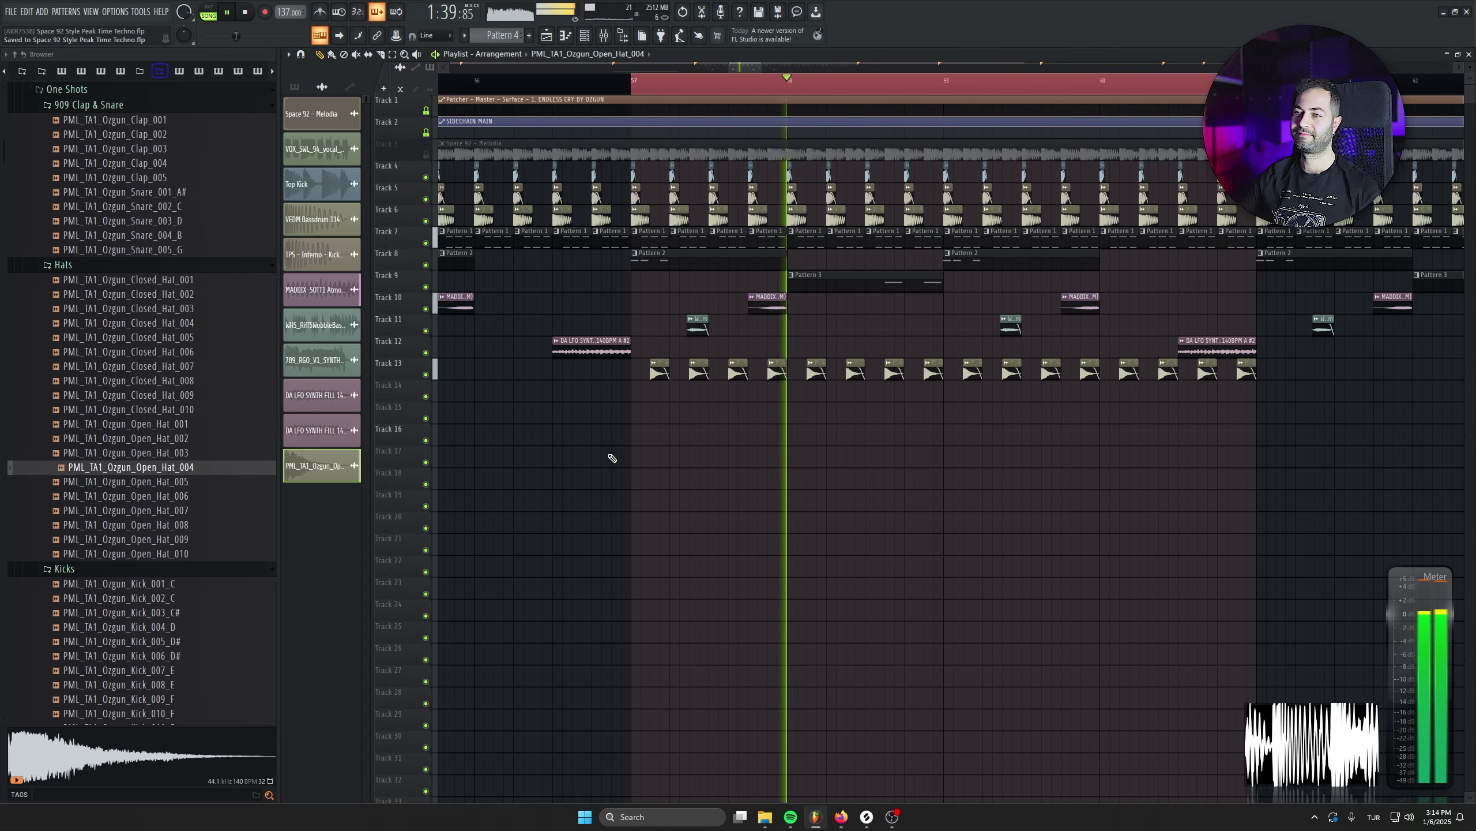
Stop playback and quantize the Serum riff notes in Pattern 2, then close their note editor
key("space")
left_click(430, 89)
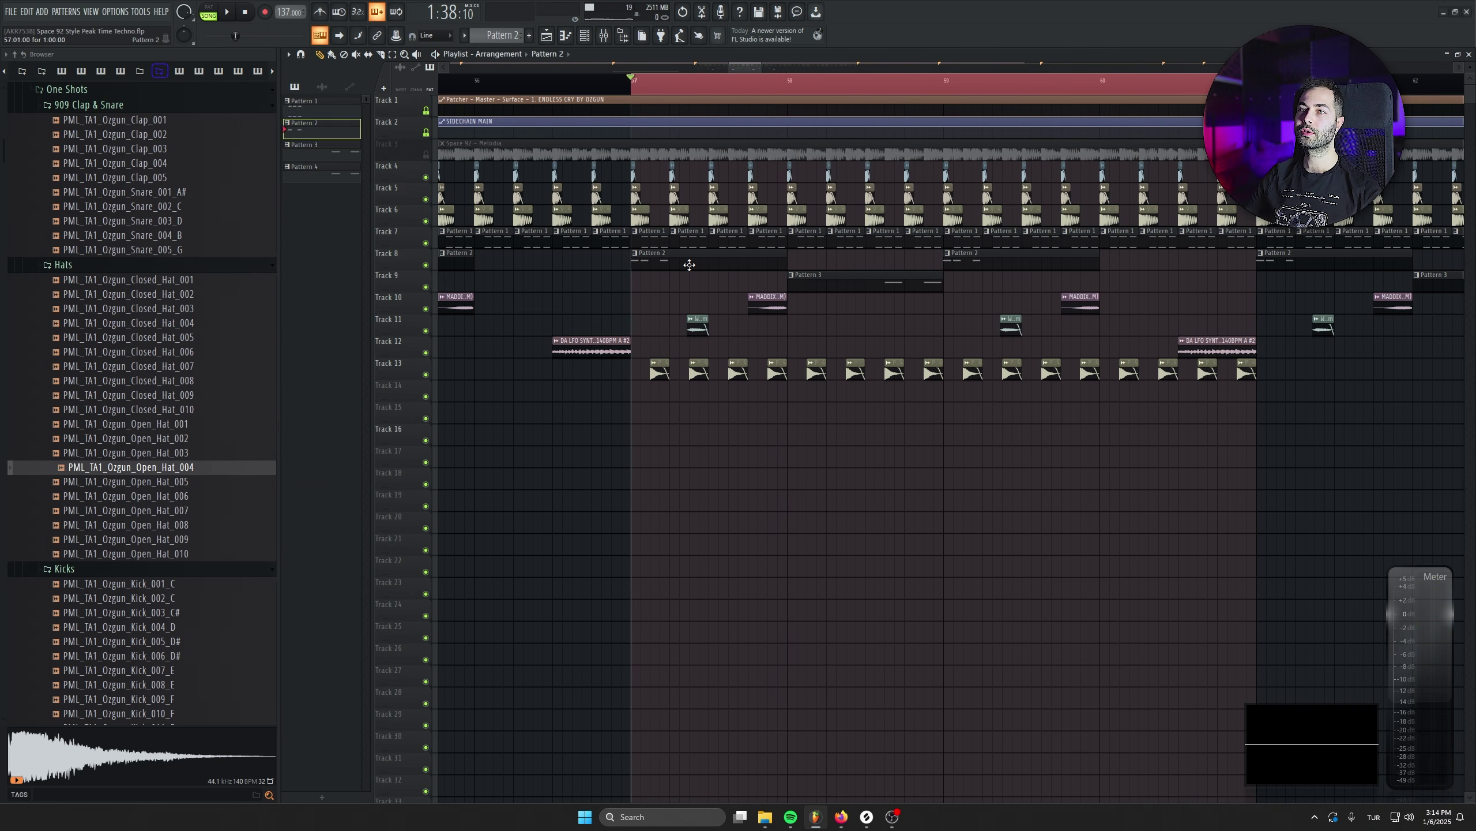
double_click(692, 261)
scroll(804, 459, "down", 2)
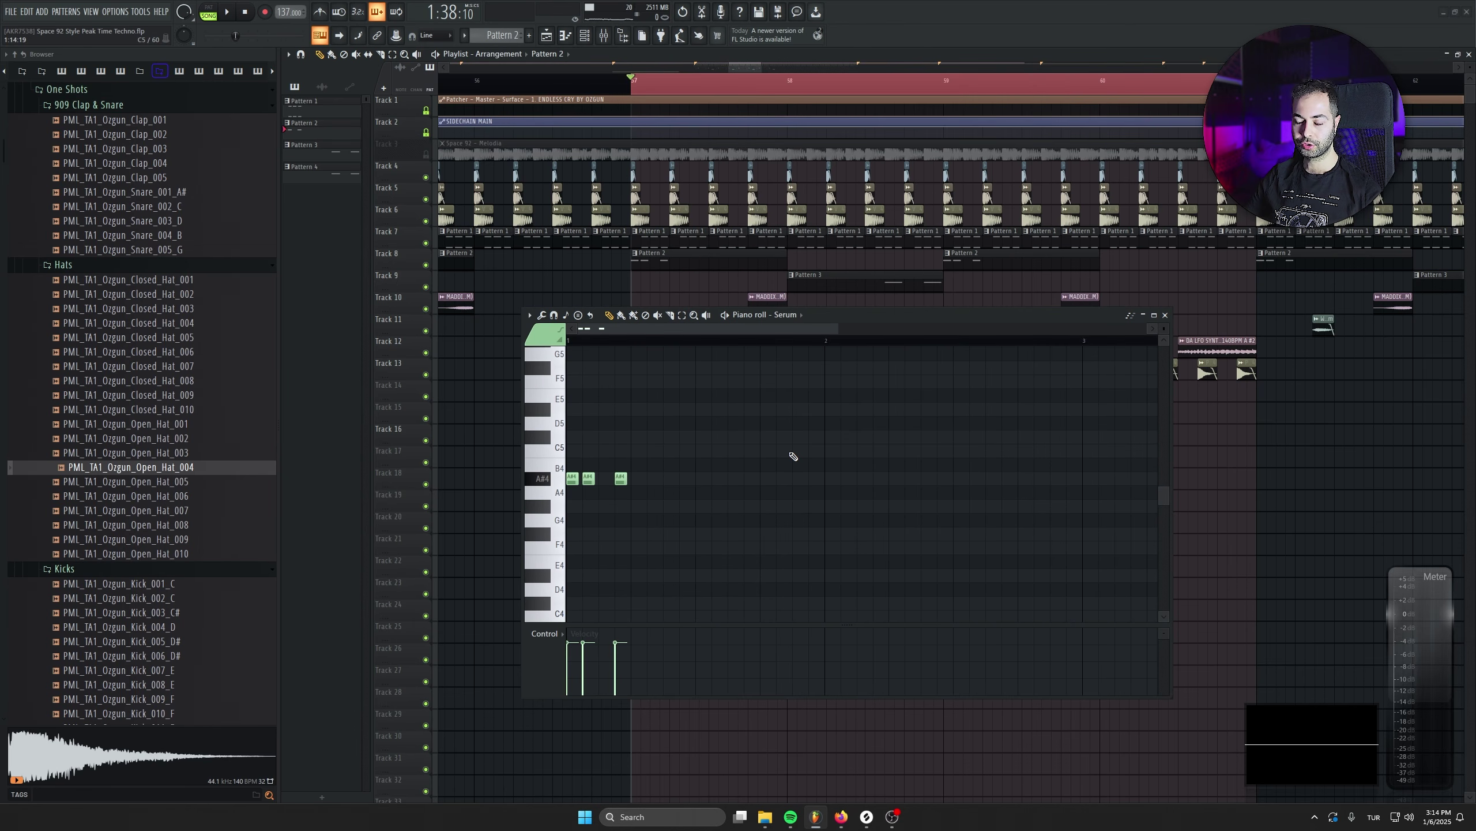
key("alt+q")
left_click(794, 480)
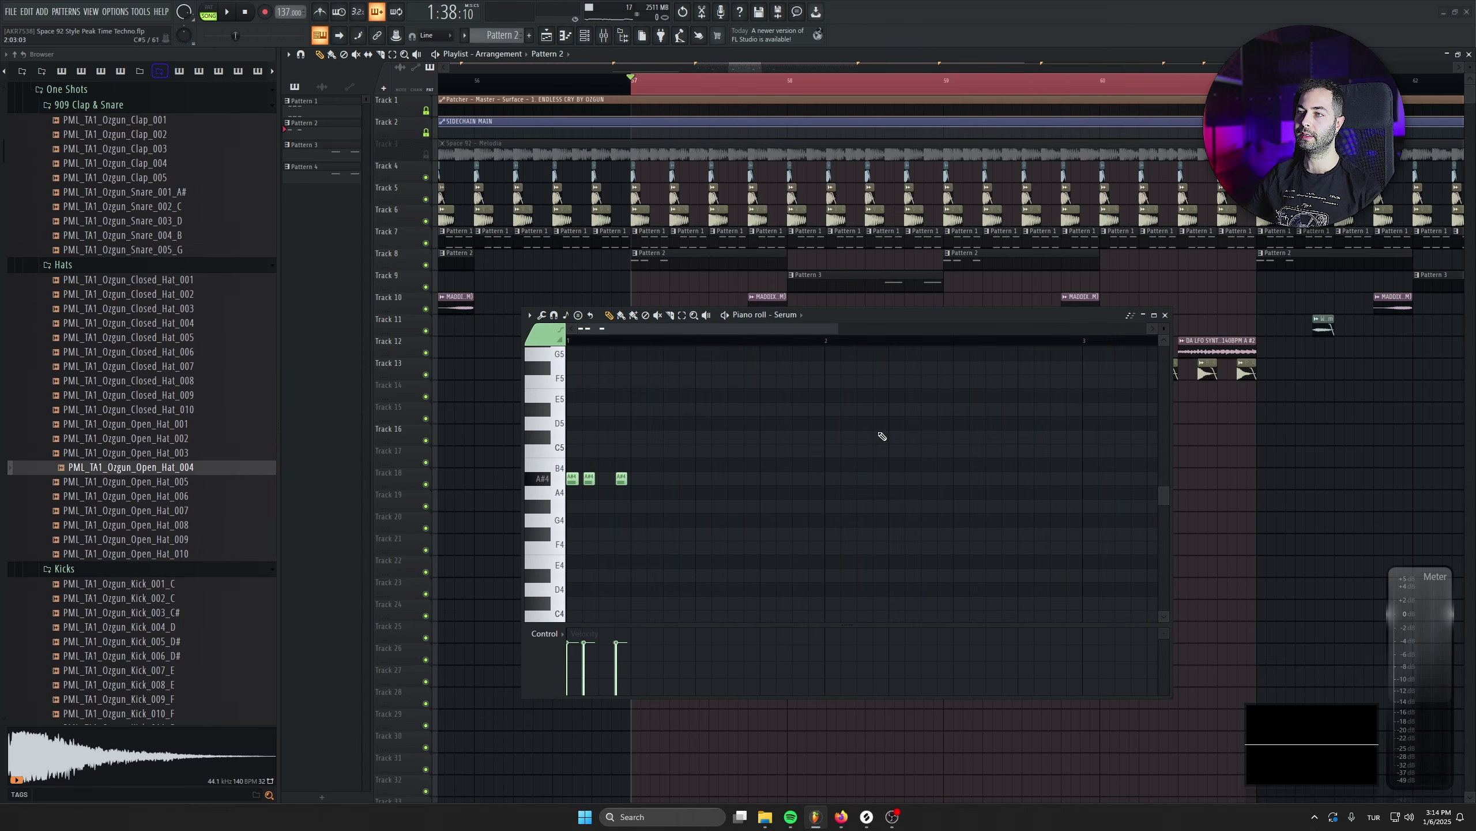
left_click(1166, 315)
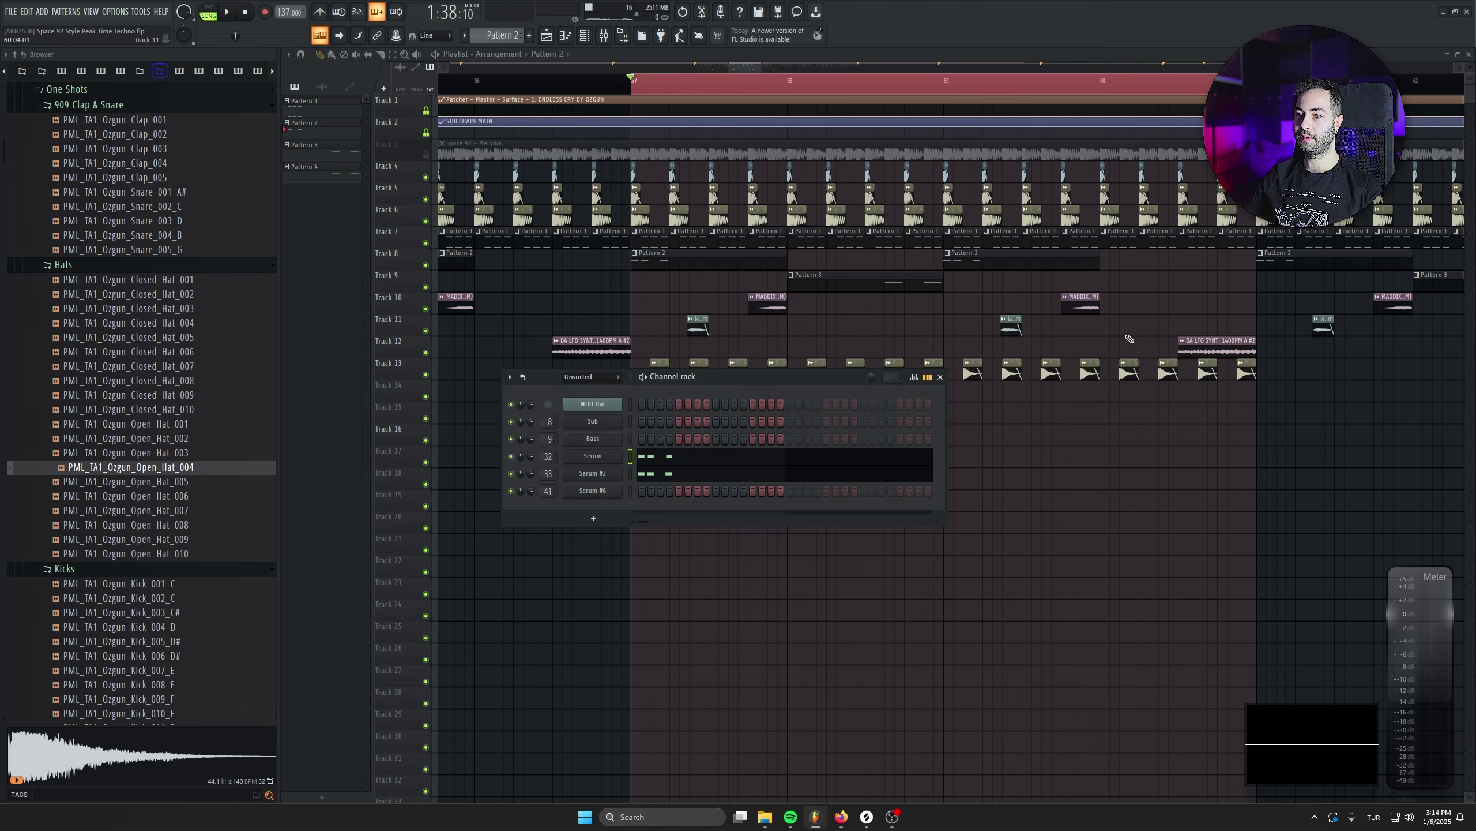
Check the Serum #2 notes in Pattern 2 and the Serum #6 notes in Pattern 3, and play the drop loop
left_click(659, 474)
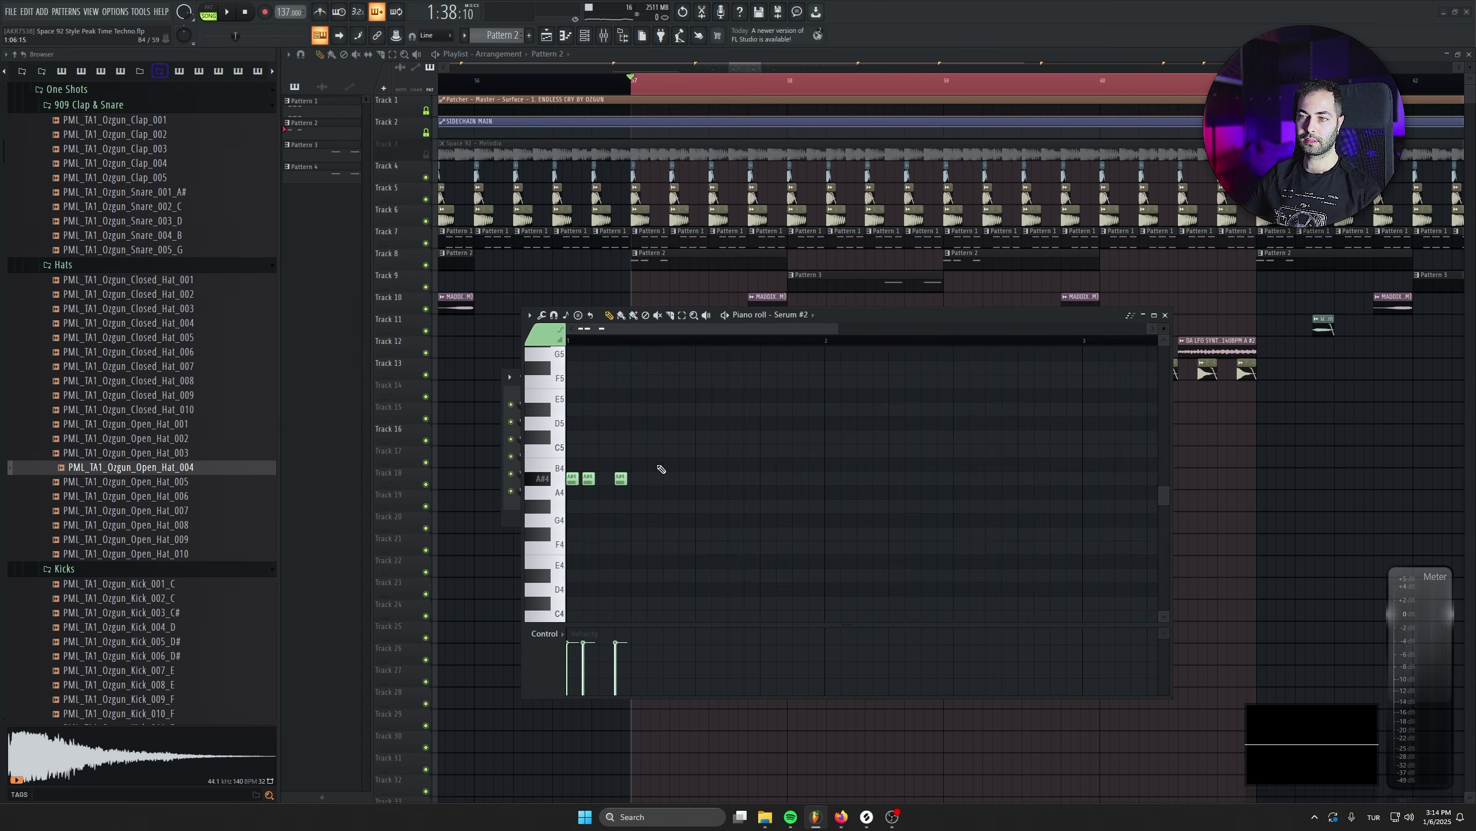
left_click(1165, 315)
left_click(913, 285)
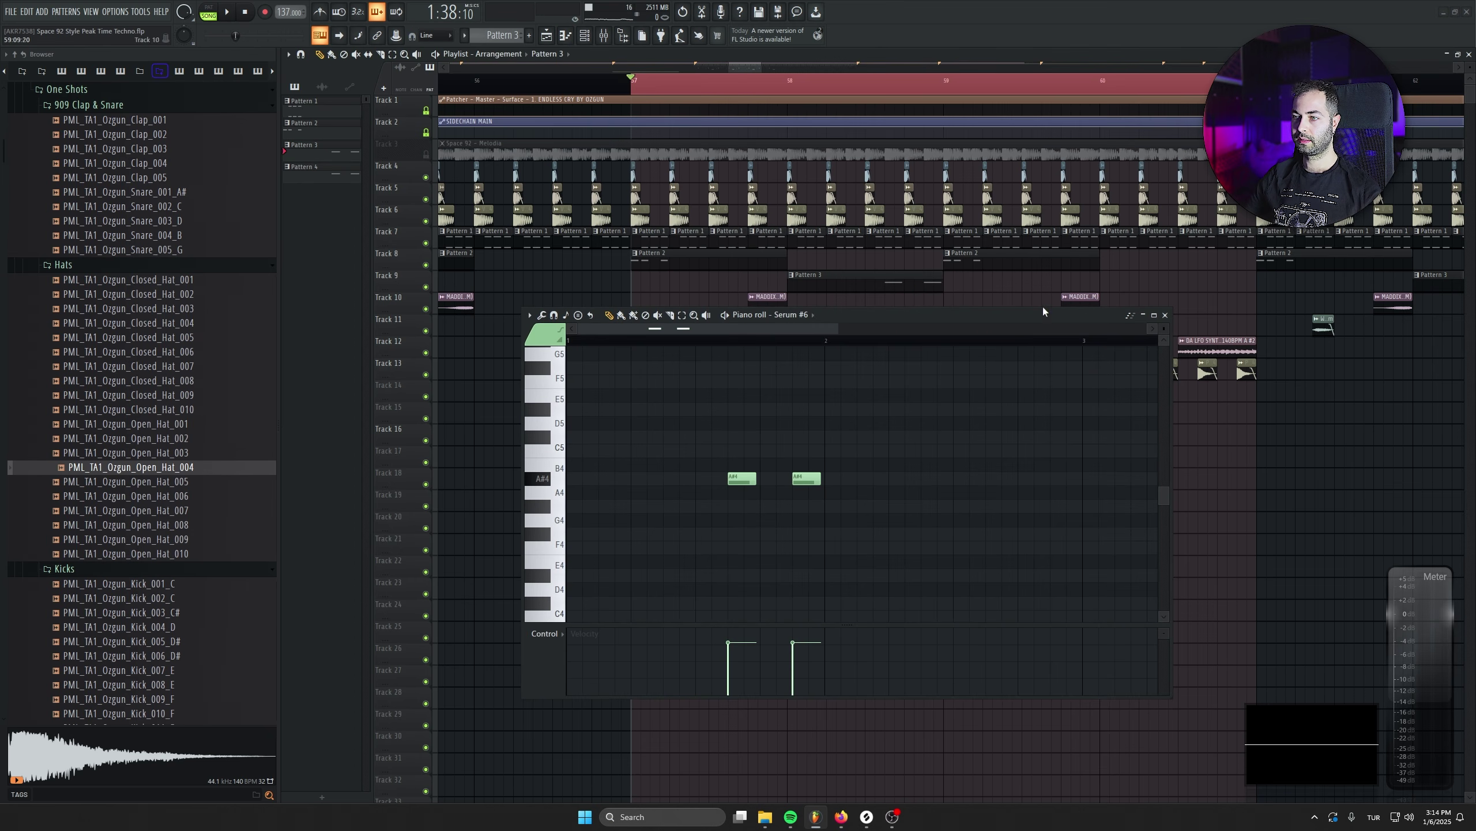
left_click(1165, 315)
key("space")
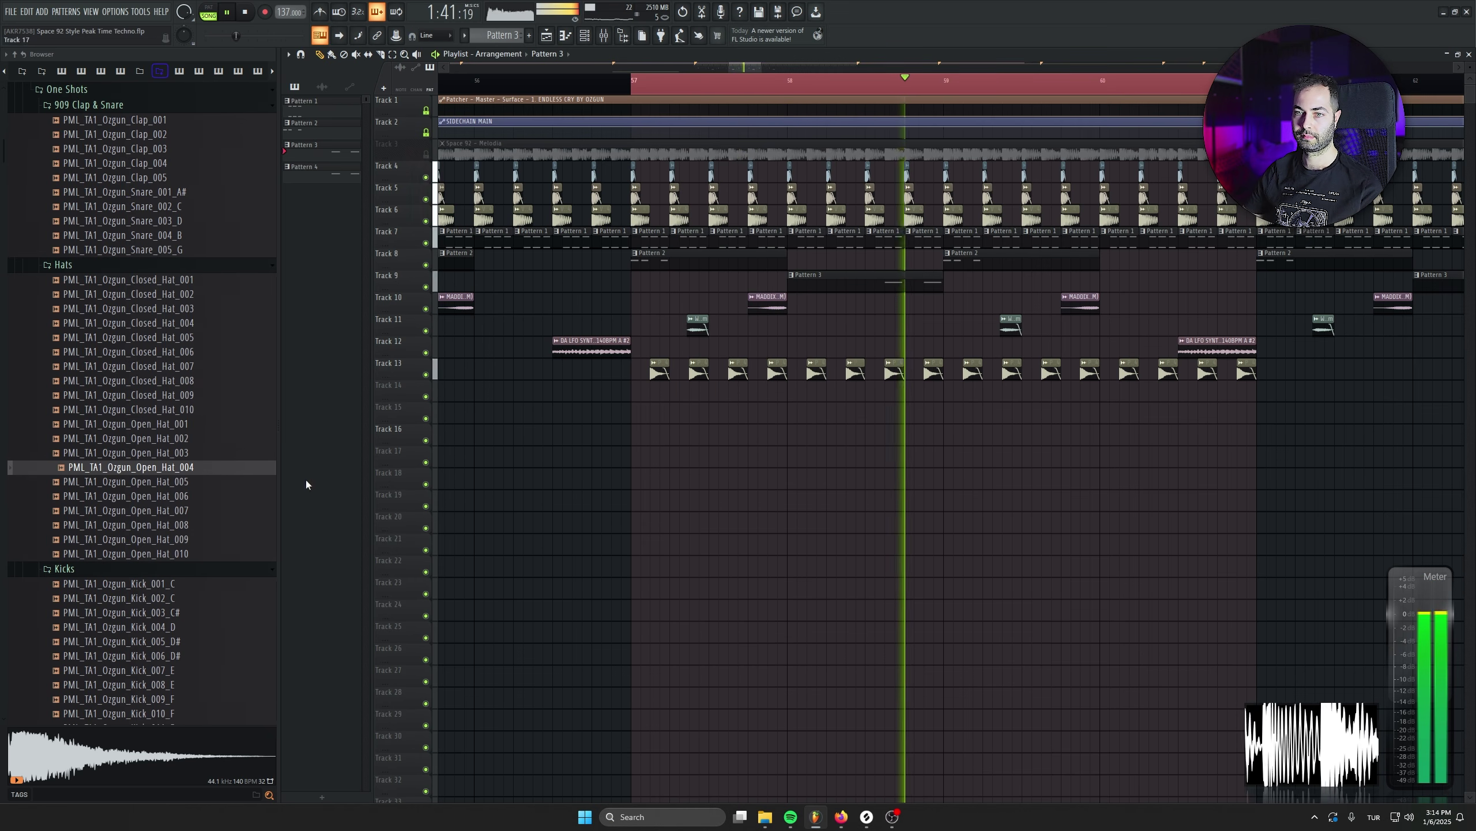
Stop the loop and audition the PML_TA1_Ozgun open hats from 005 to 010
key("space")
left_click(203, 481)
left_click(201, 496)
left_click(198, 526)
left_click(200, 541)
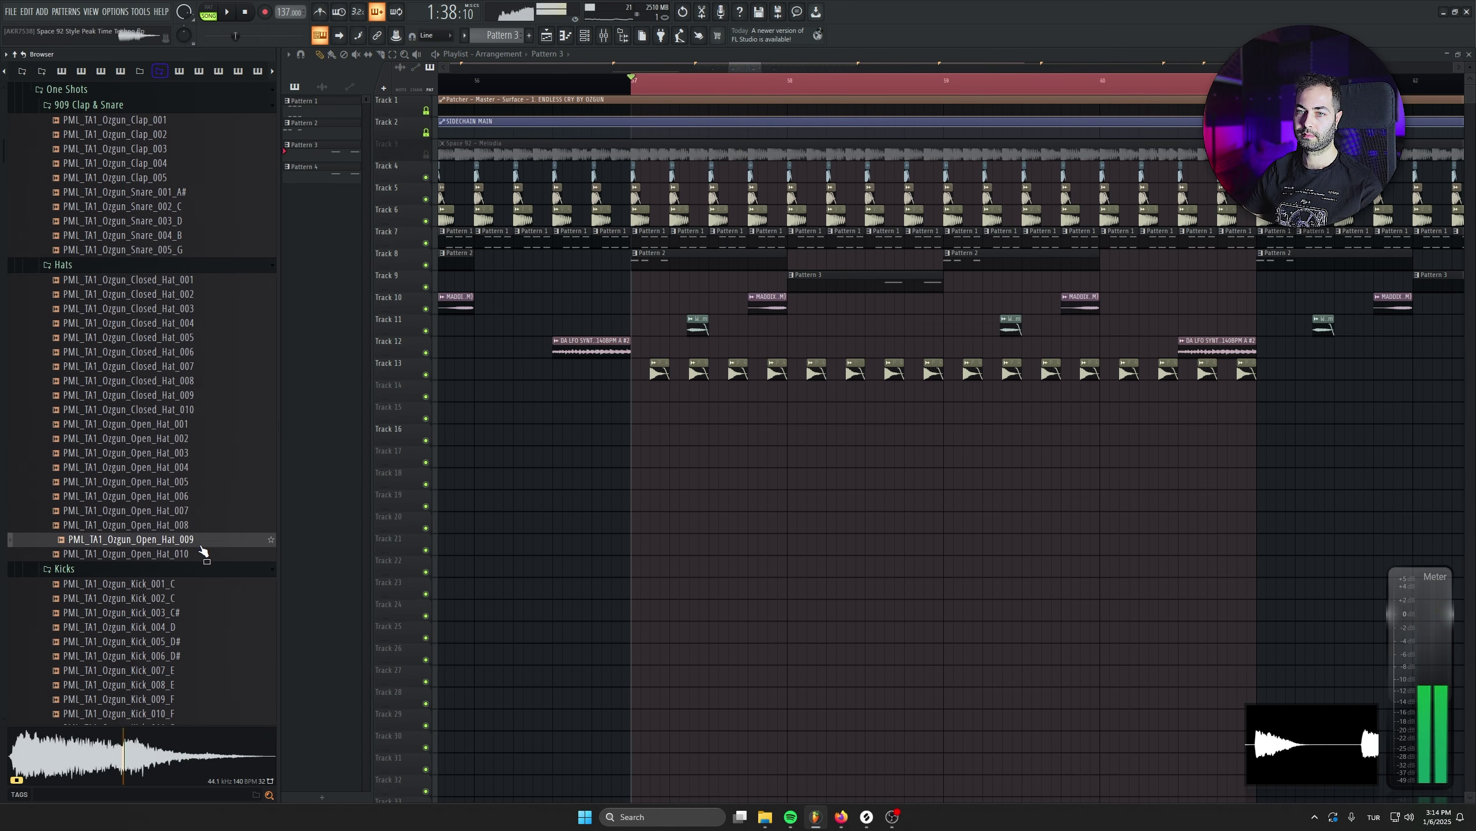
left_click(200, 553)
Try other PML_TA1_Ozgun open hats, including 009, 002 and 004, in place of track 13's sample while the loop plays
scroll(671, 477, "up", 4)
key("space")
left_click(648, 371)
left_click(173, 510)
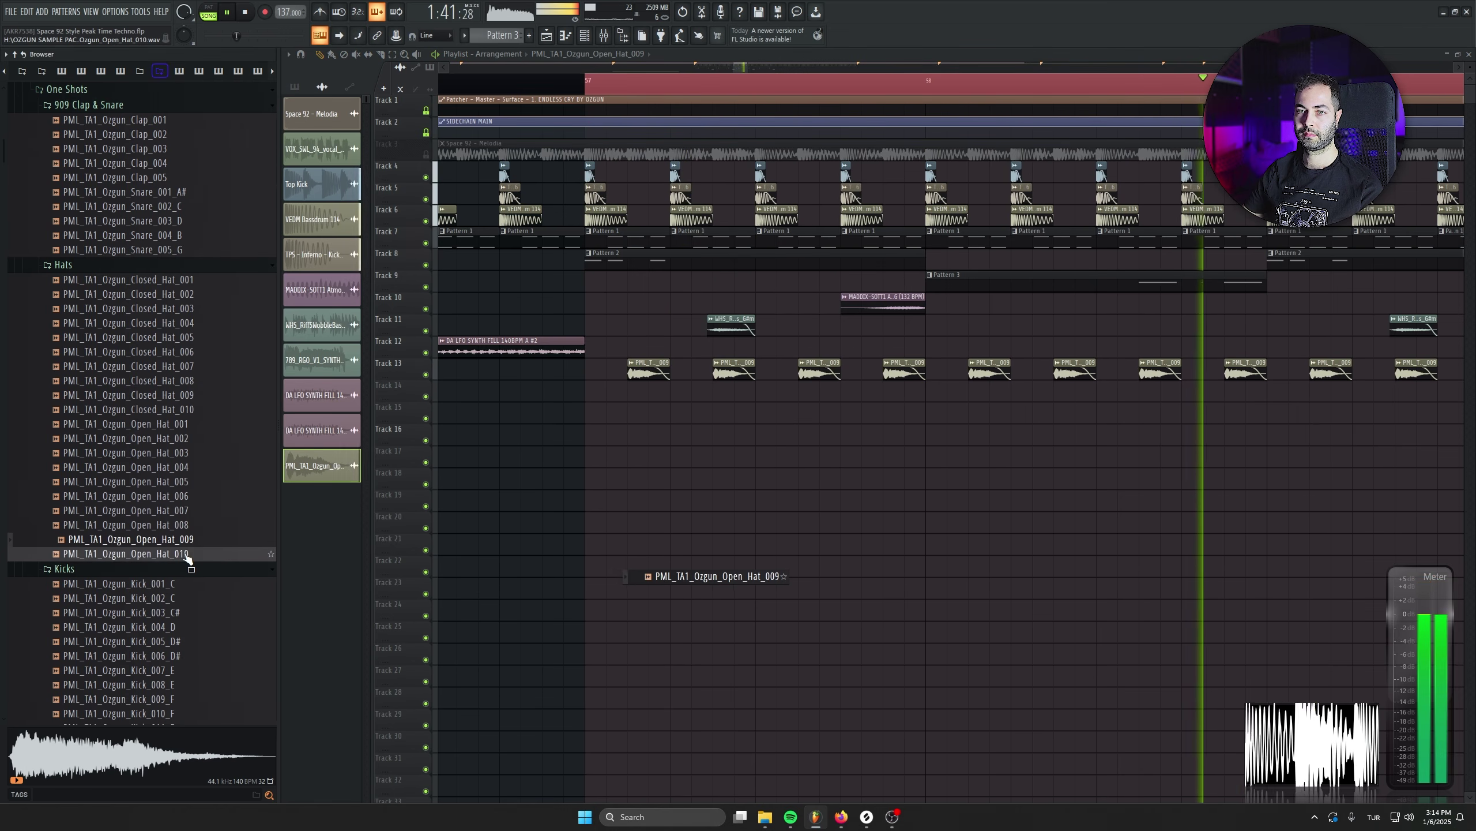
left_click(203, 425)
left_click(200, 439)
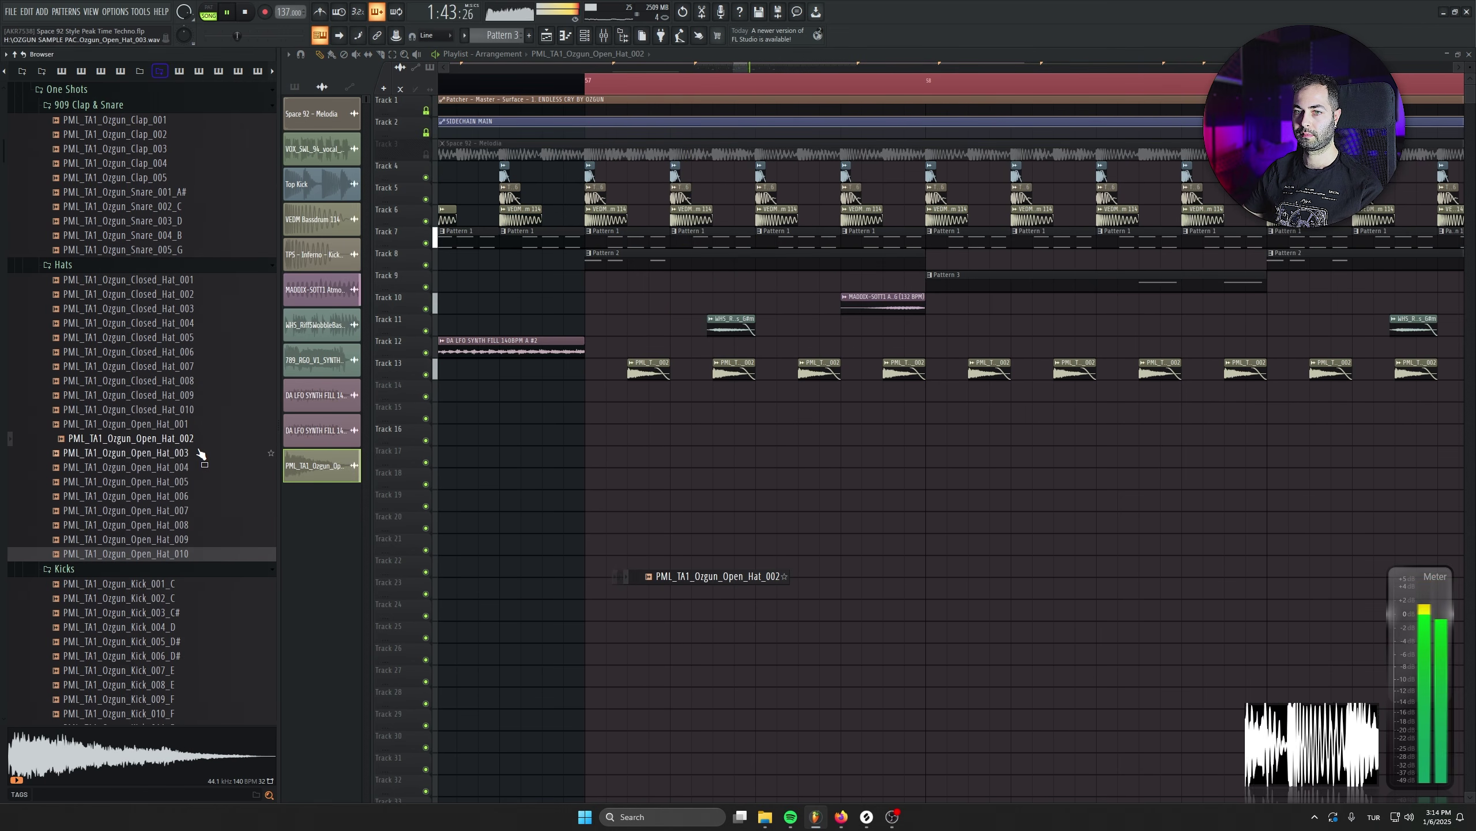
left_click(199, 452)
left_click(199, 468)
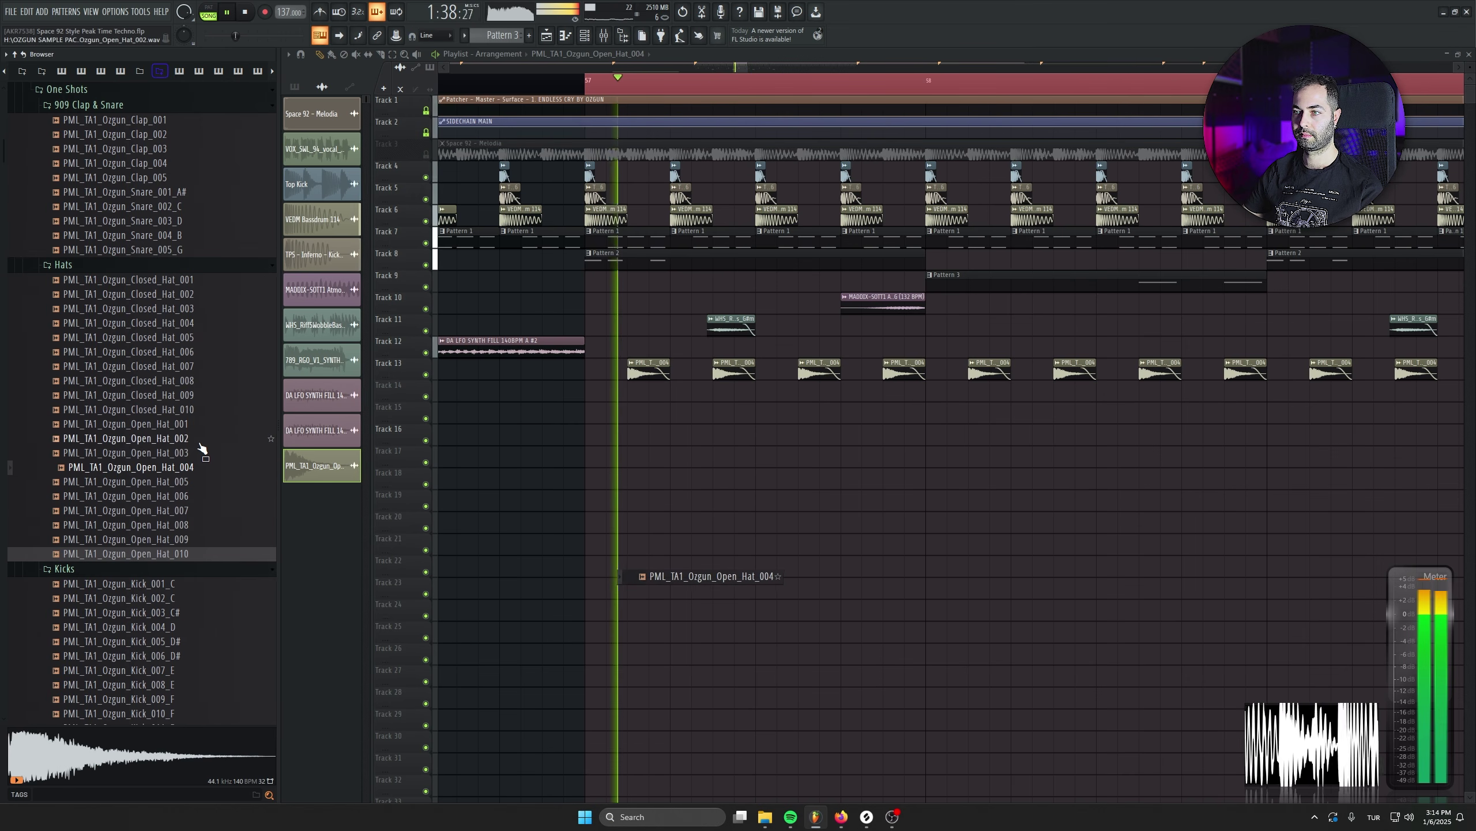
Swap the open hat sample on track 13 for PML_TA1_Ozgun_Open_Hat_002
left_click(199, 445)
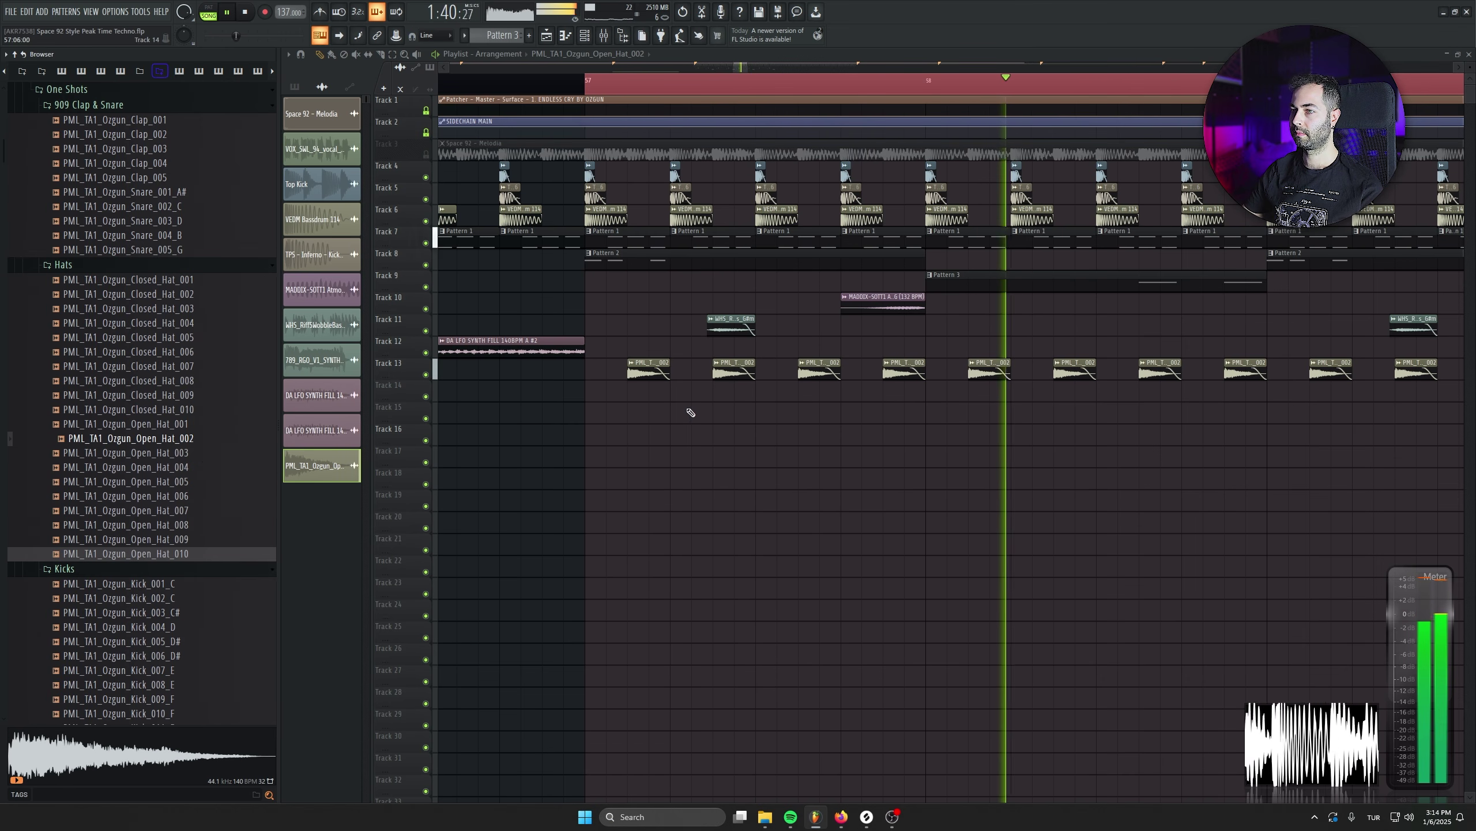
scroll(605, 380, "up", 3)
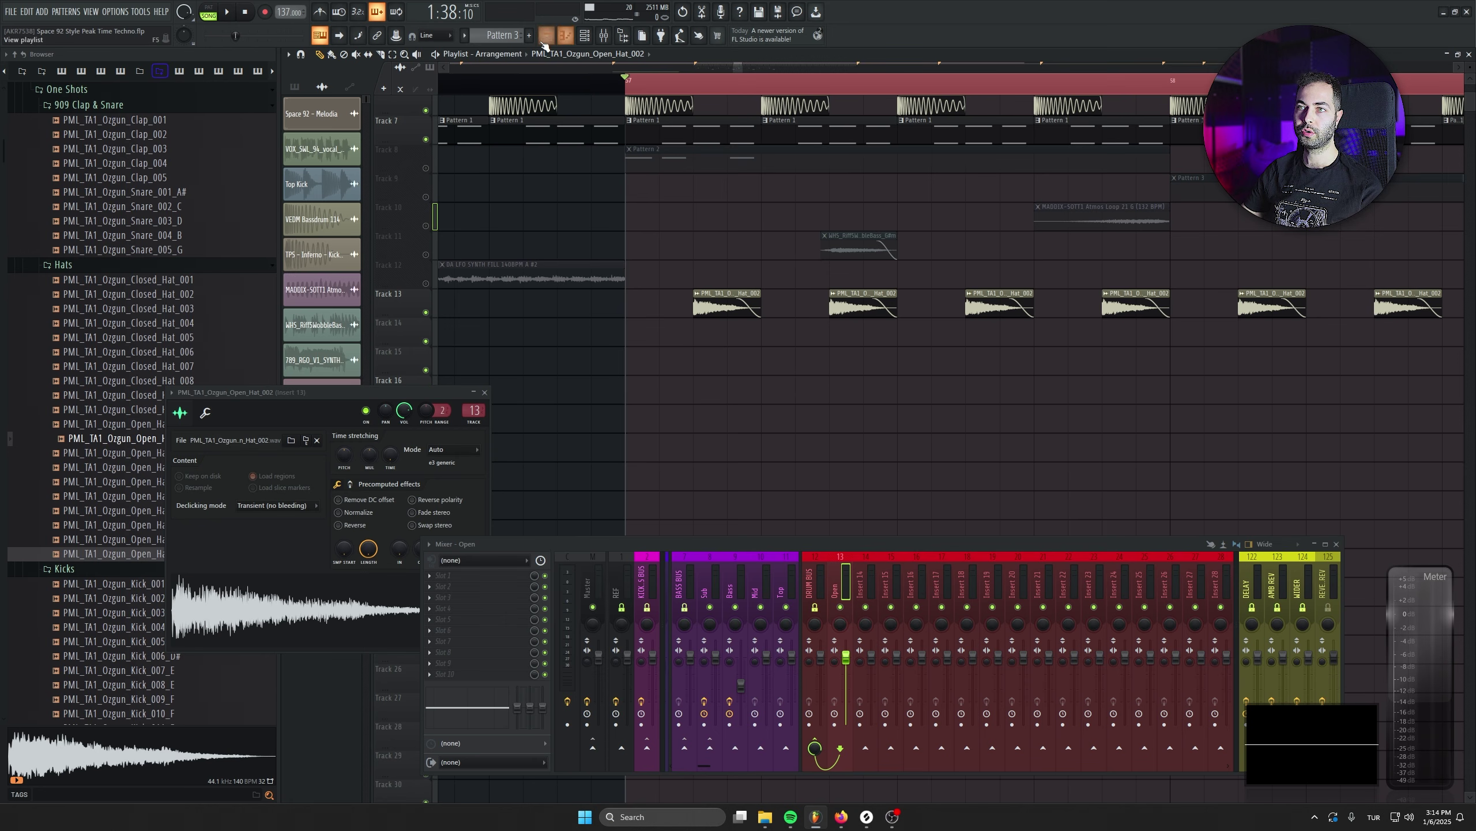
Place a new empty Pattern 5 on track 14 under the first open hats and close the open hat's sampler window
left_click(543, 42)
left_click(699, 339)
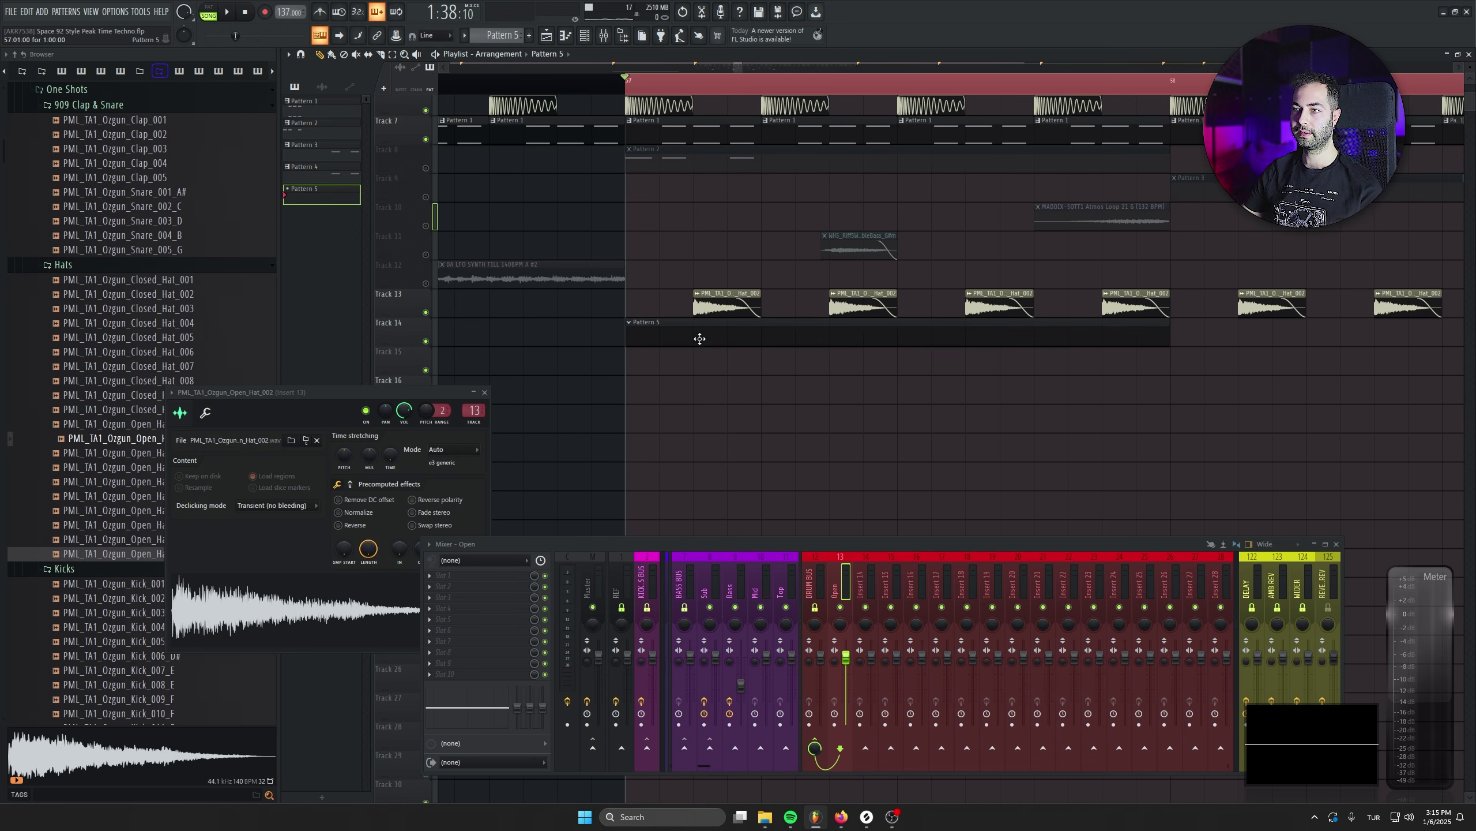
left_click(486, 394)
Add PML_TA1_Ozgun_Closed_Hat_006 as a new channel and fill all 16 of its steps in Pattern 5
left_click(598, 37)
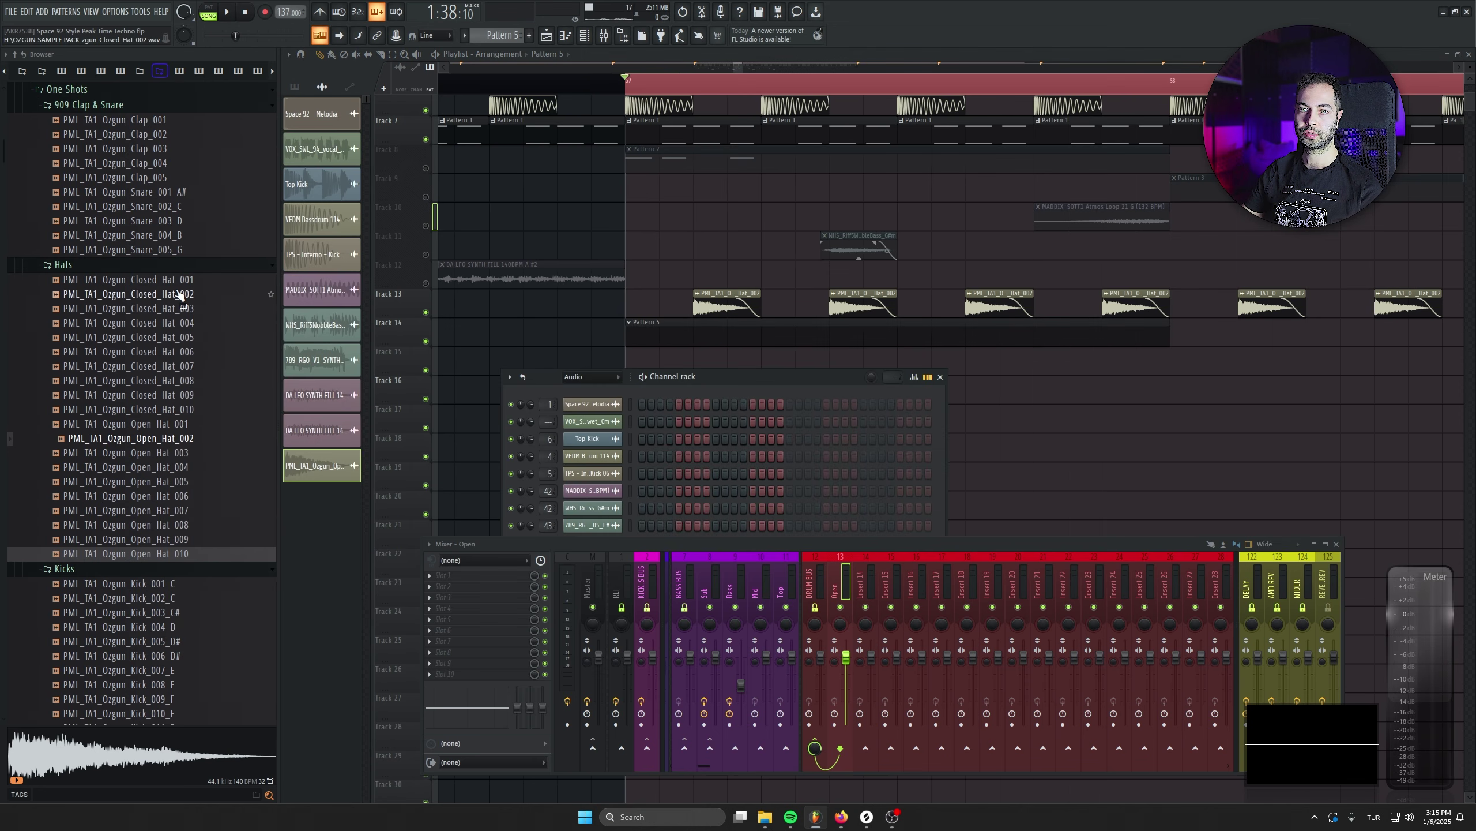
left_click(174, 352)
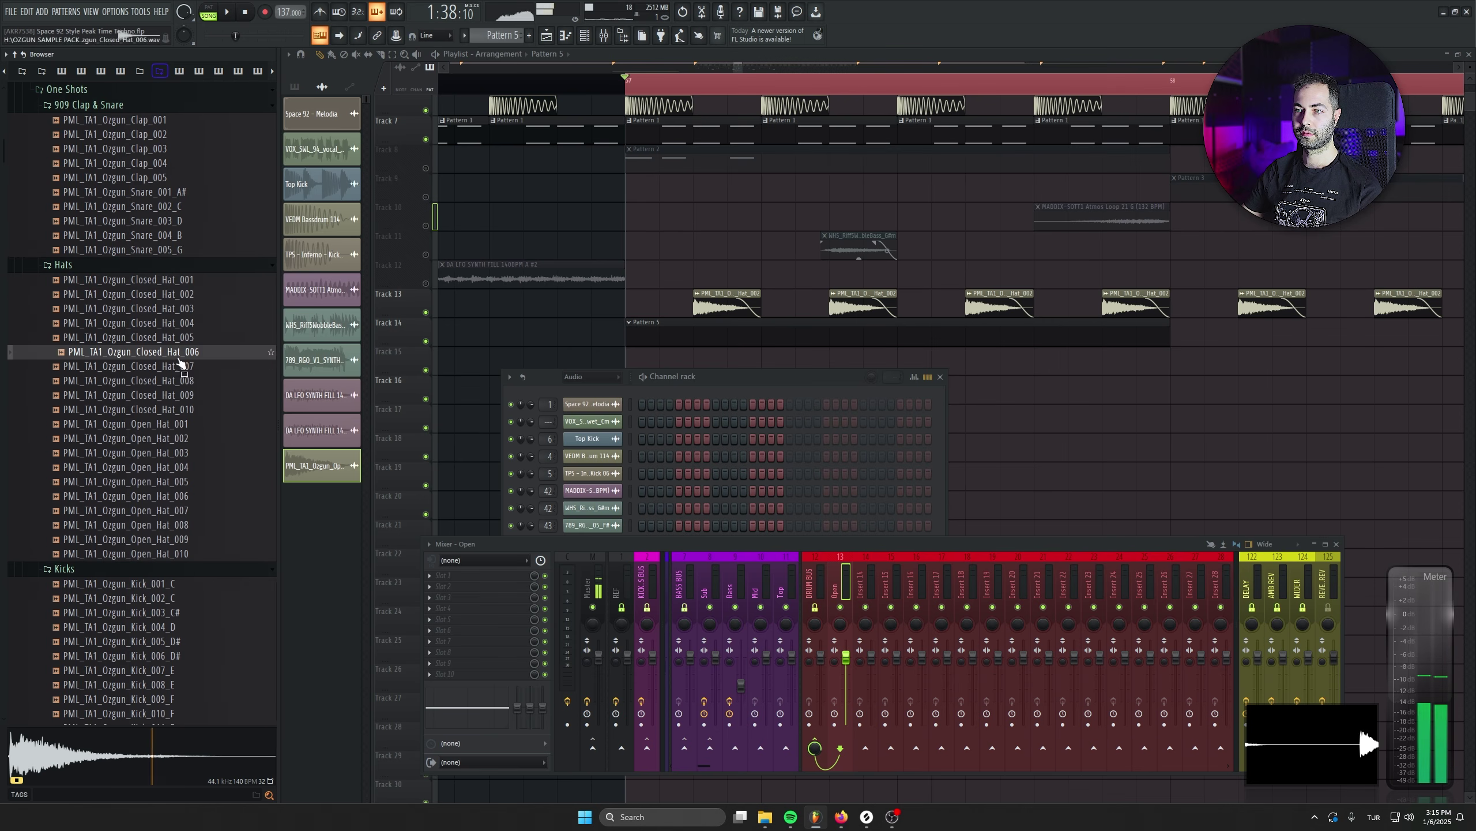
left_click_drag(175, 362, 601, 394)
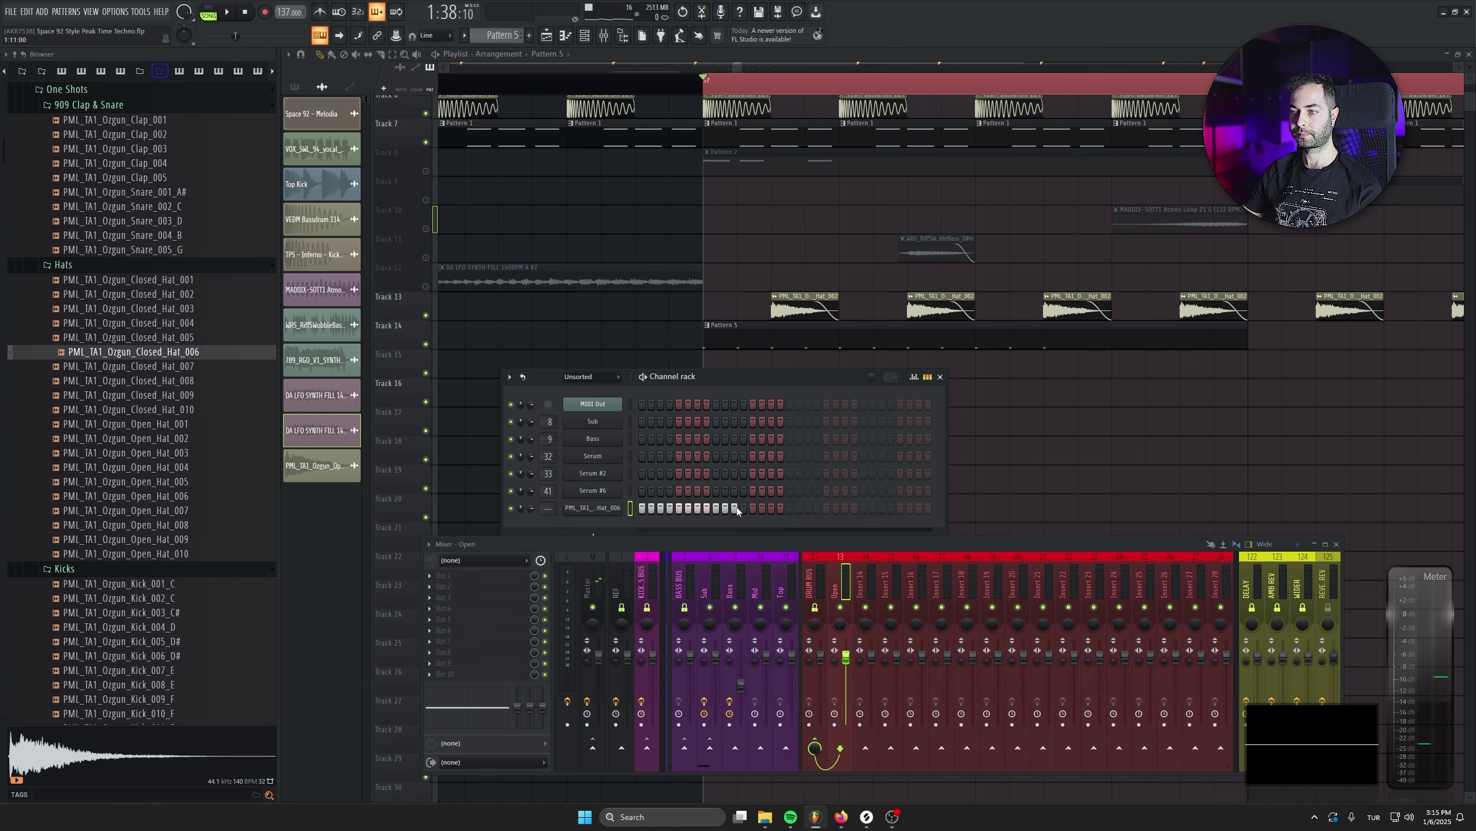
key("space")
scroll(1120, 393, "down", 3)
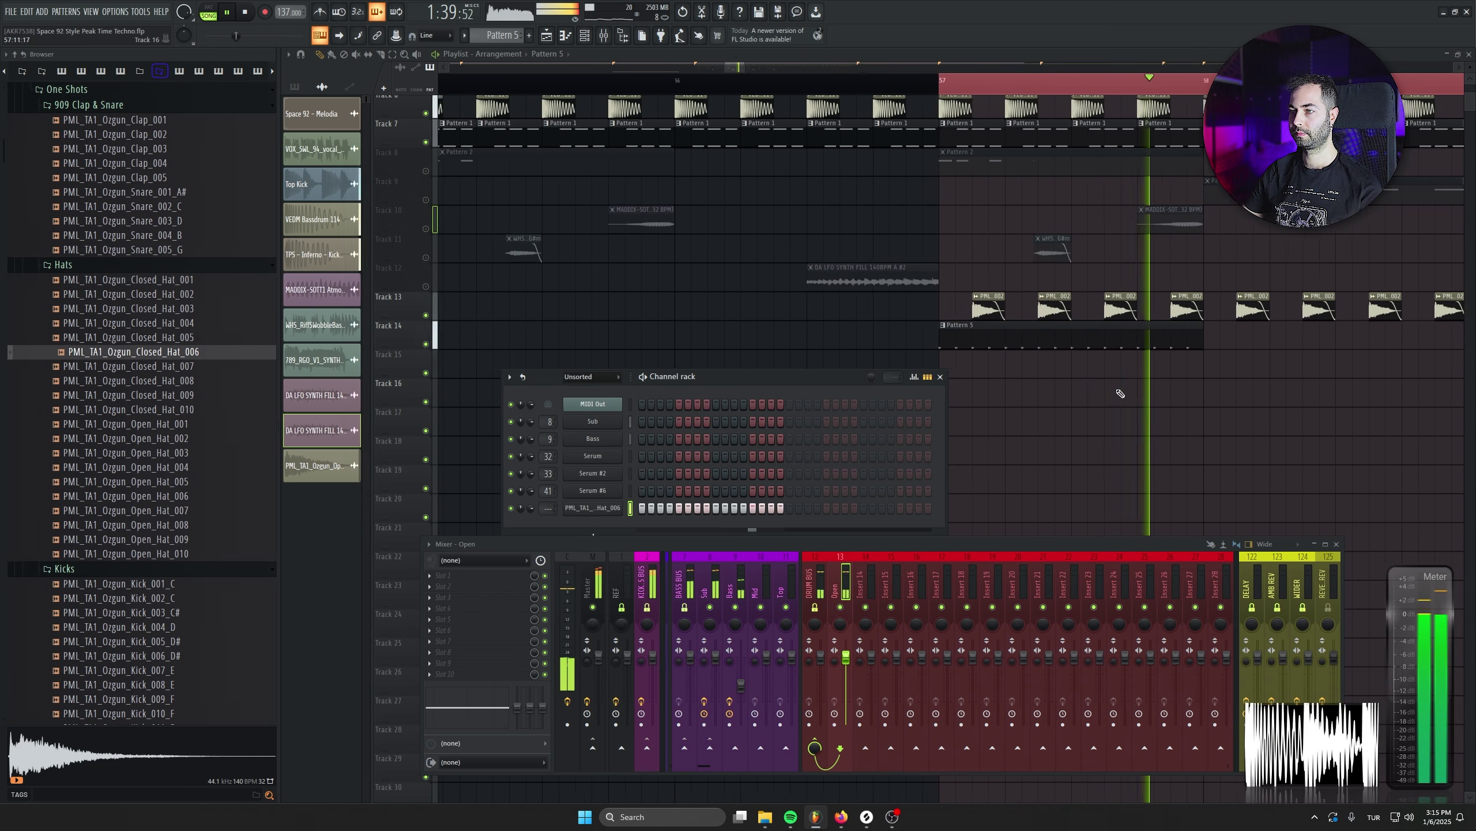
Repeat the Pattern 5 clip along track 14 to cover the rest of the section
left_click_drag(1270, 334, 927, 303)
left_click(924, 303)
left_click_drag(837, 321, 1162, 314)
Route the closed hat channel to mixer track 14, name that track "Closed" and save the project
left_click(585, 35)
left_click_drag(548, 507, 548, 469)
double_click(896, 583)
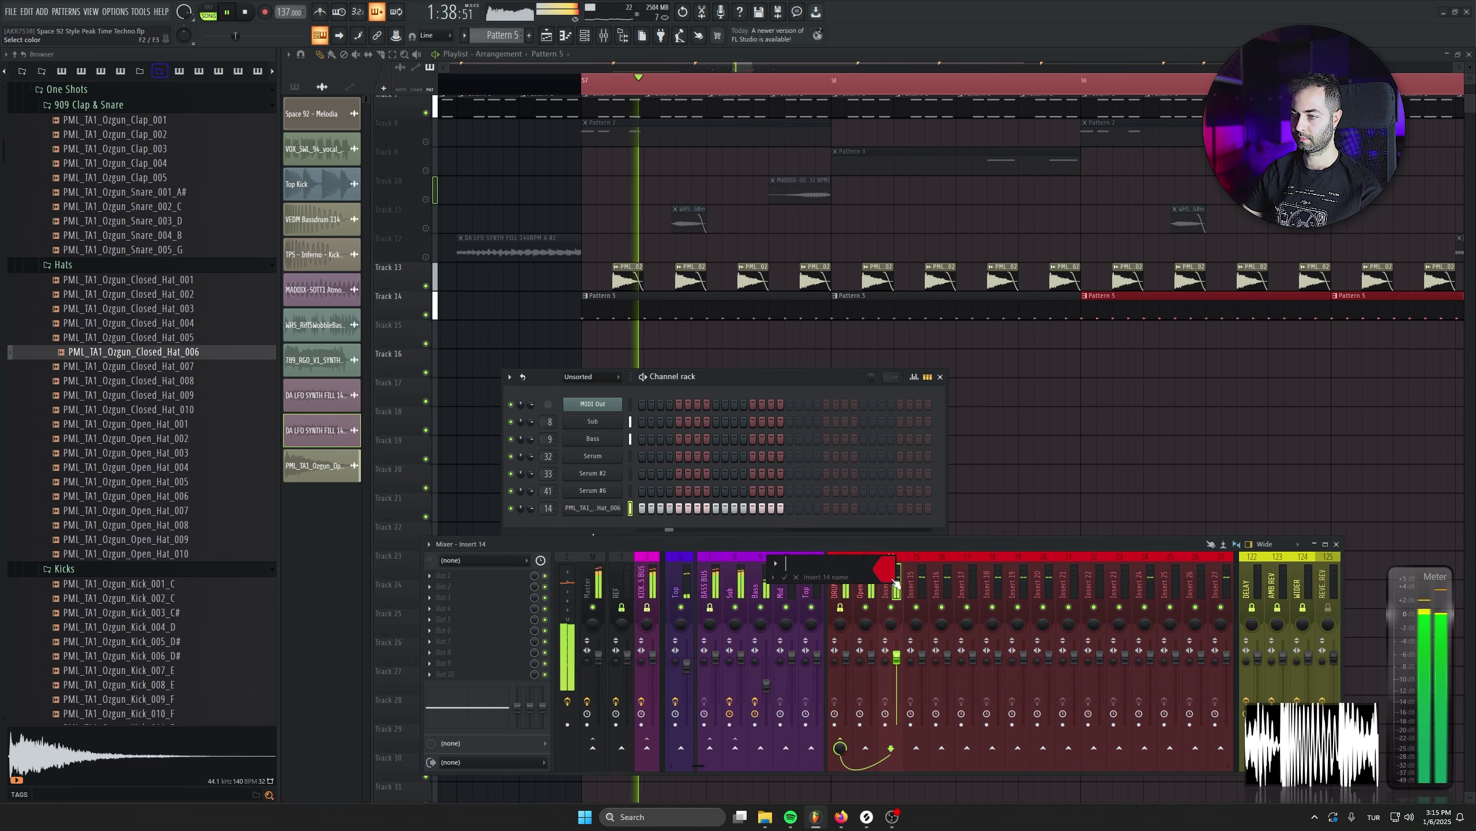
type("Closed")
key("Return")
key("ctrl+s")
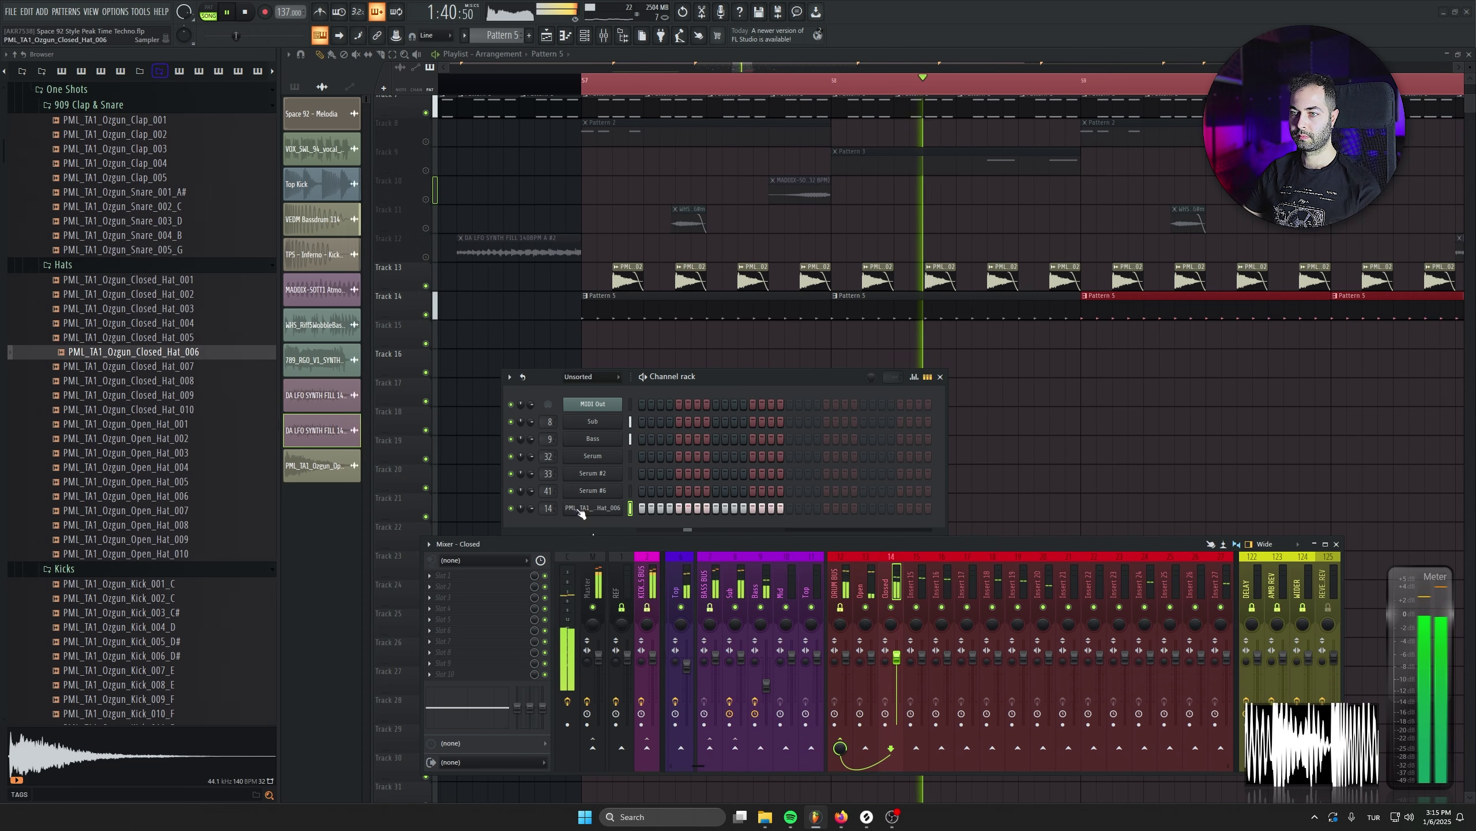
Quantize the closed hat's notes in the piano roll with the Swing template
right_click(620, 503)
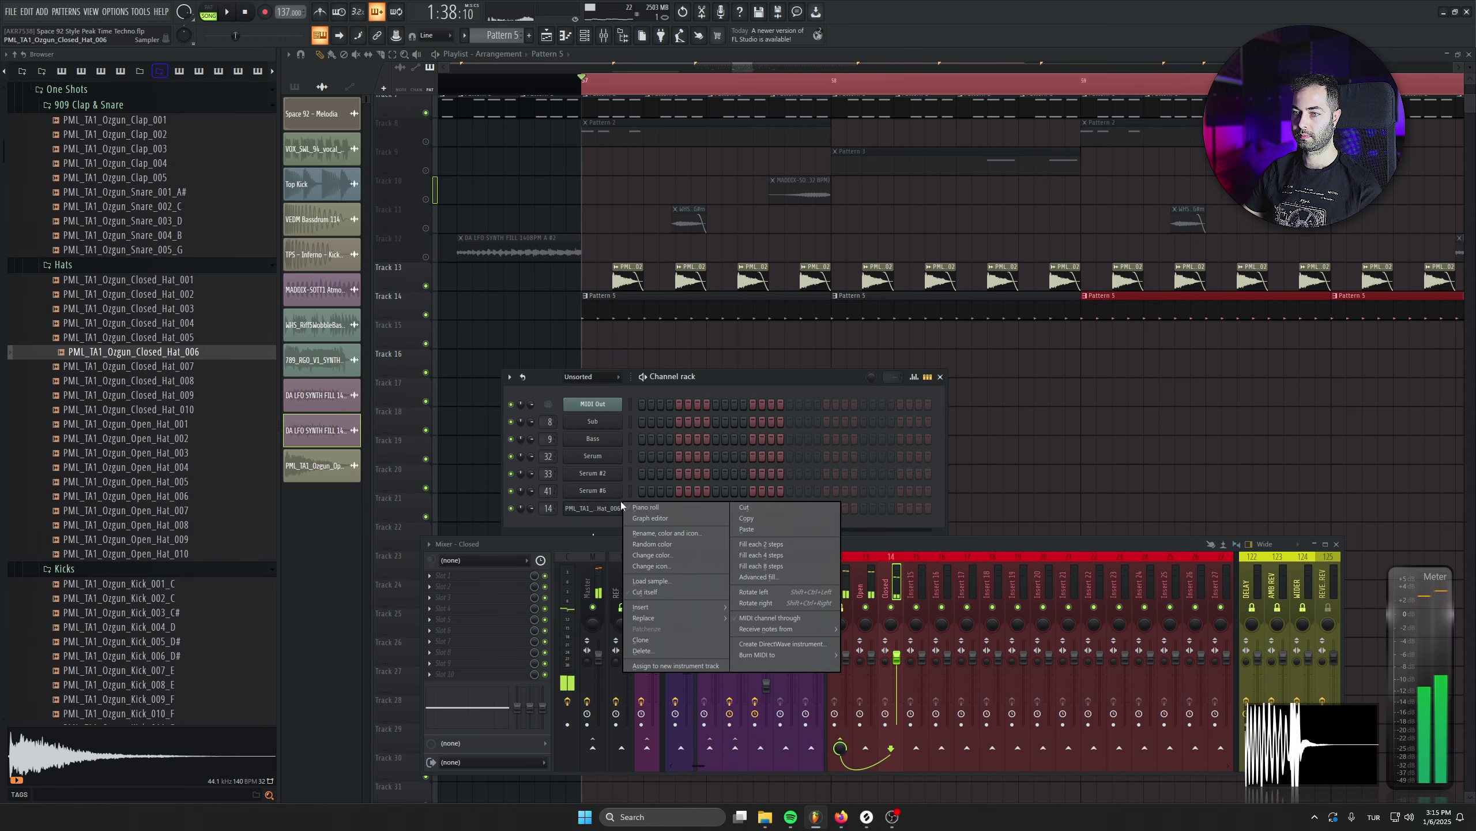
left_click(634, 510)
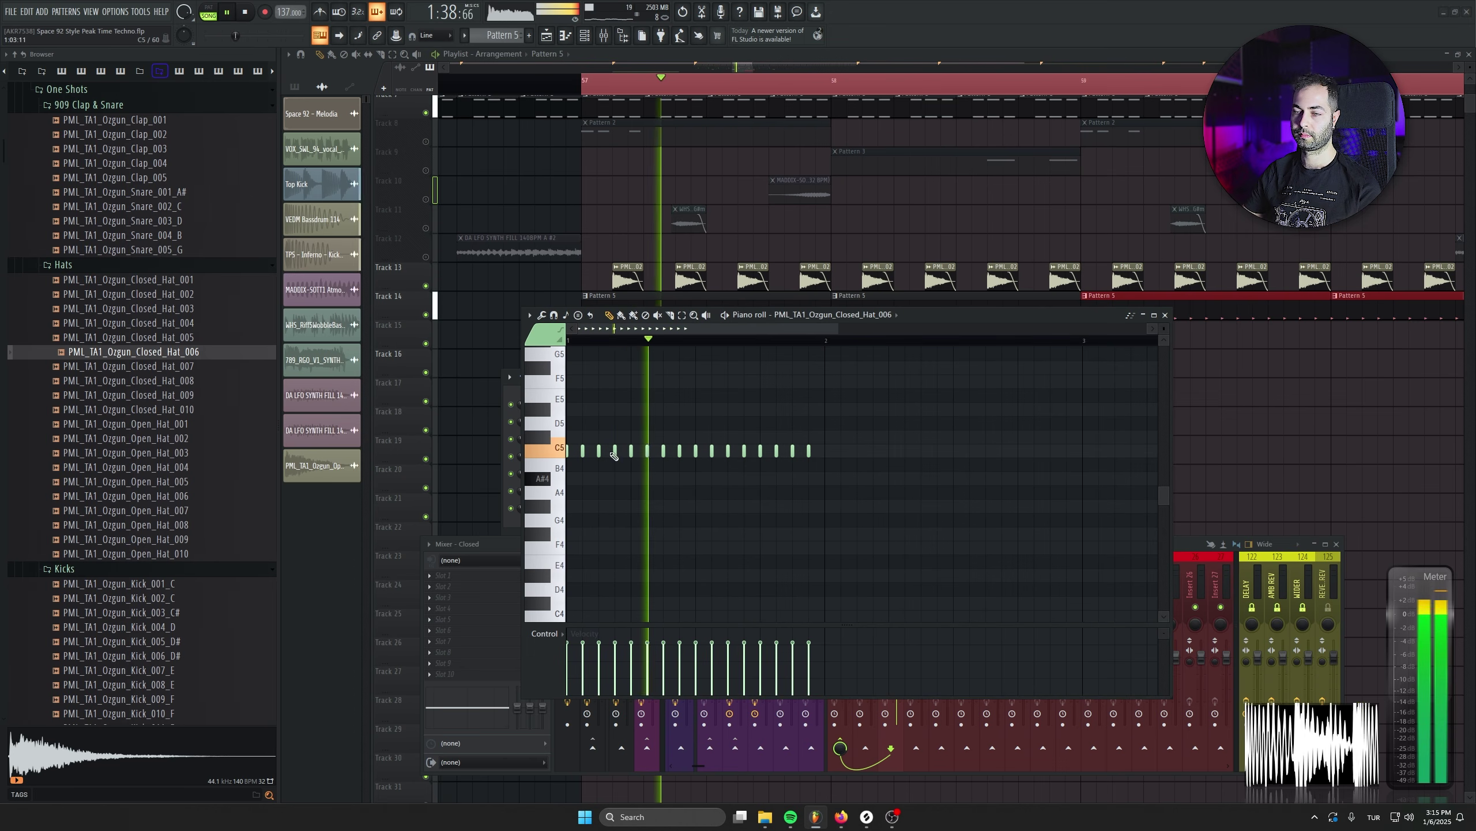
key("alt+q")
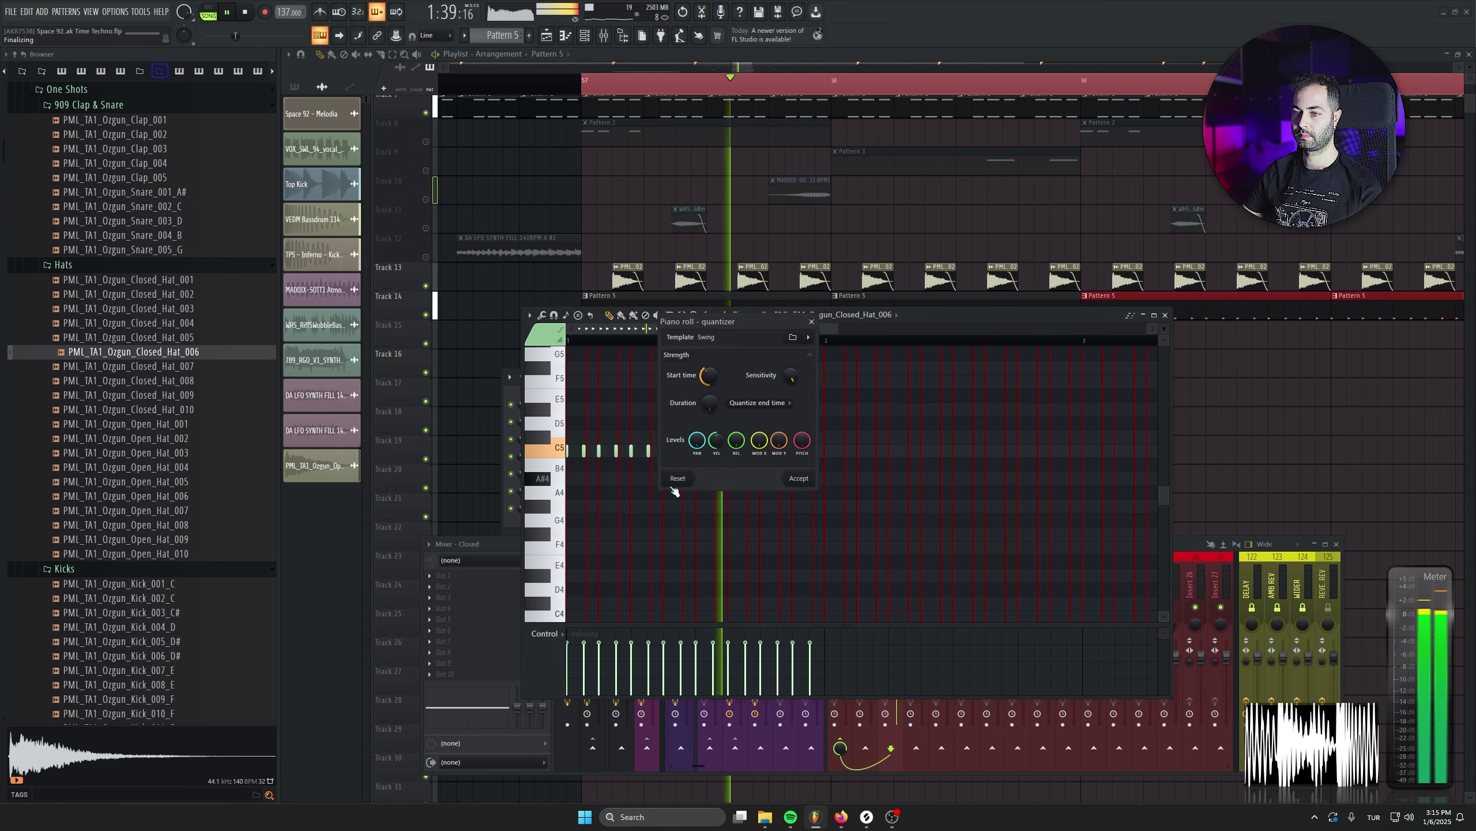
left_click(797, 478)
key("space")
Lower the velocity of every other closed hat note, alternating between a low and a medium level, and play the result
key("alt+q")
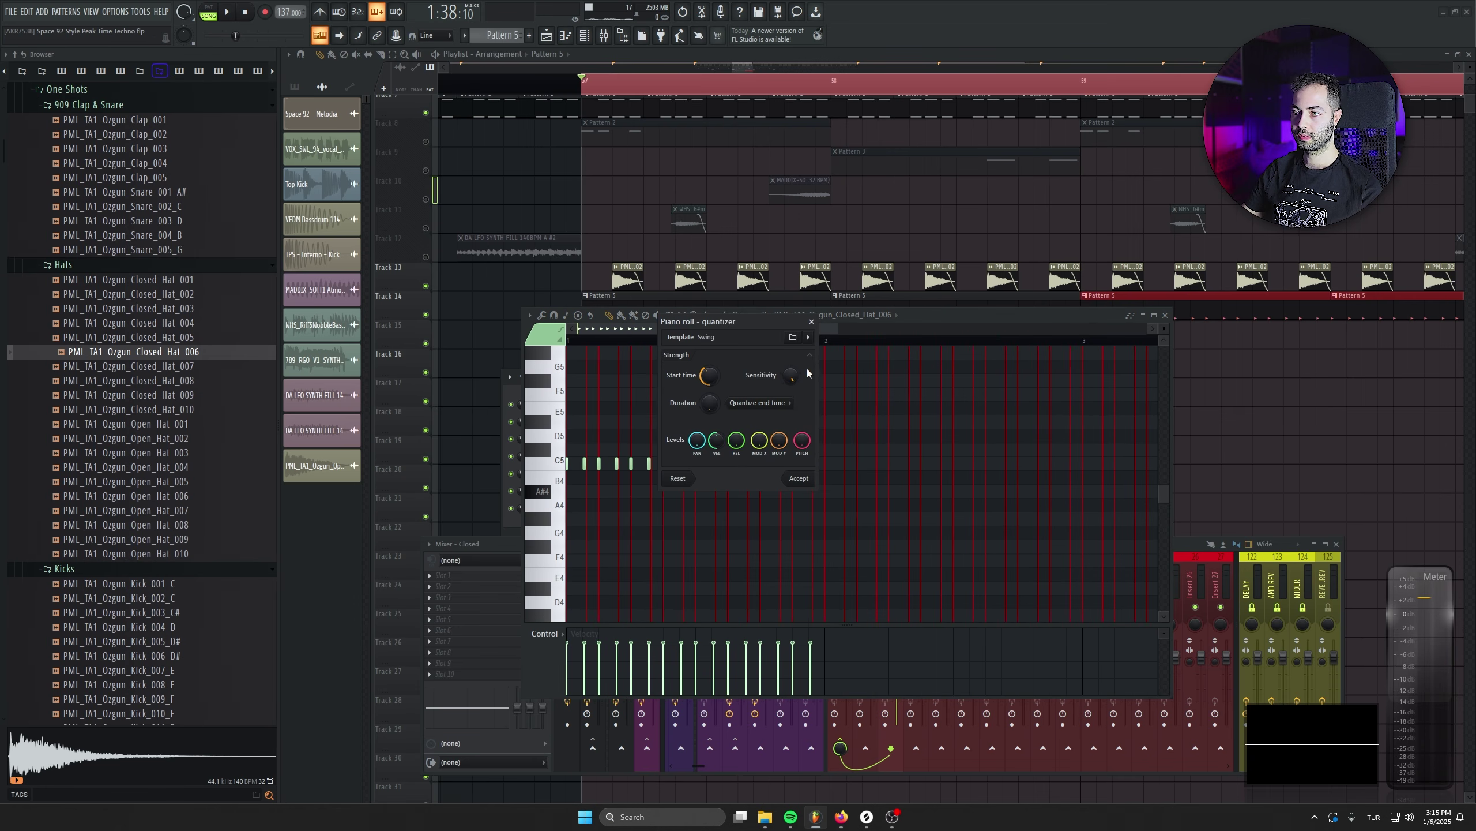
left_click(808, 338)
left_click_drag(577, 403, 550, 493)
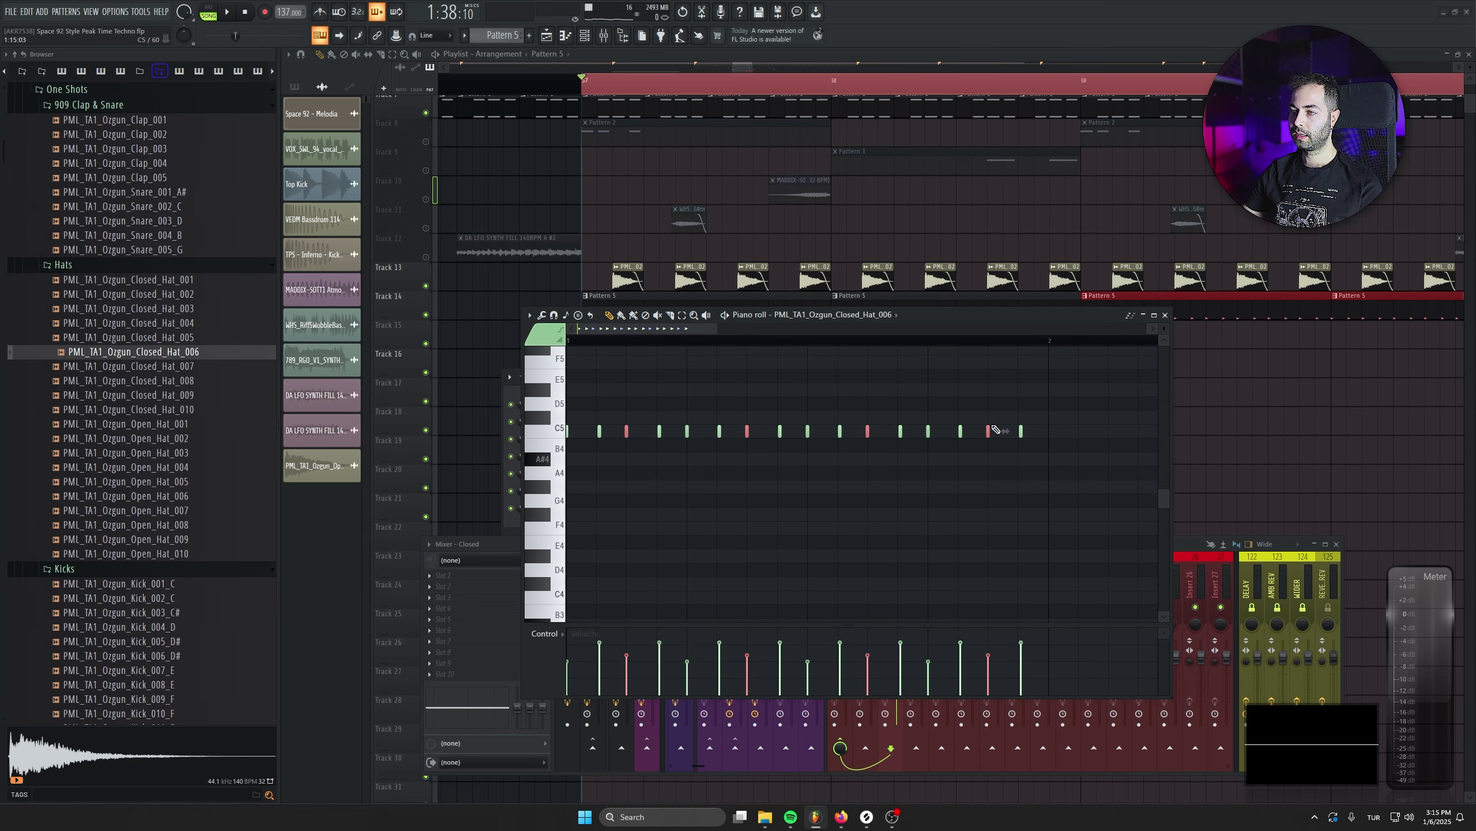
key("space")
key("F7")
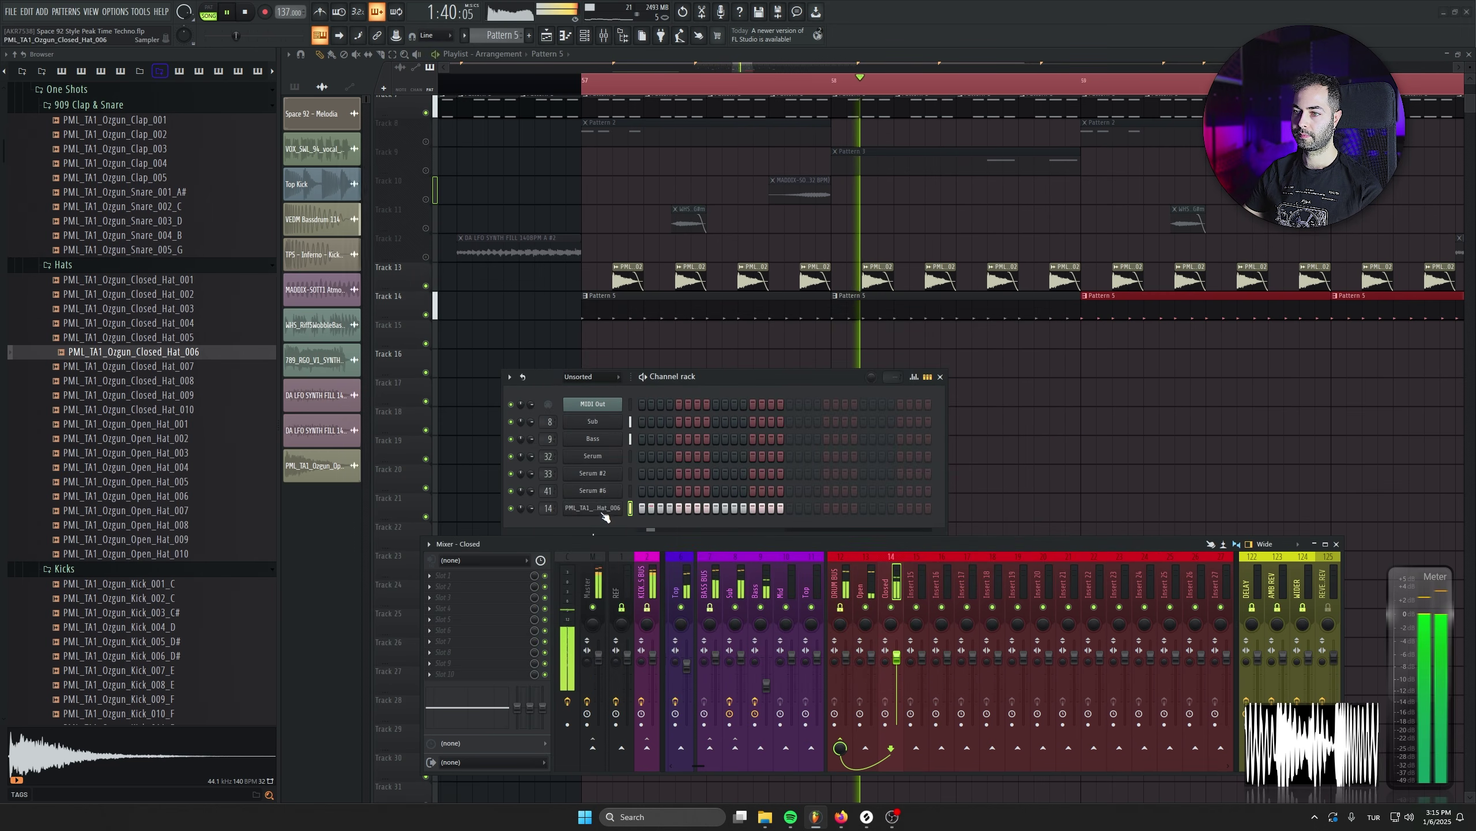
Shape the closed hat's volume envelope into a short hit with no hold or sustain and a decay time of about 8%
left_click(604, 510)
key("space")
left_click_drag(157, 83, 440, 332)
left_click(376, 326)
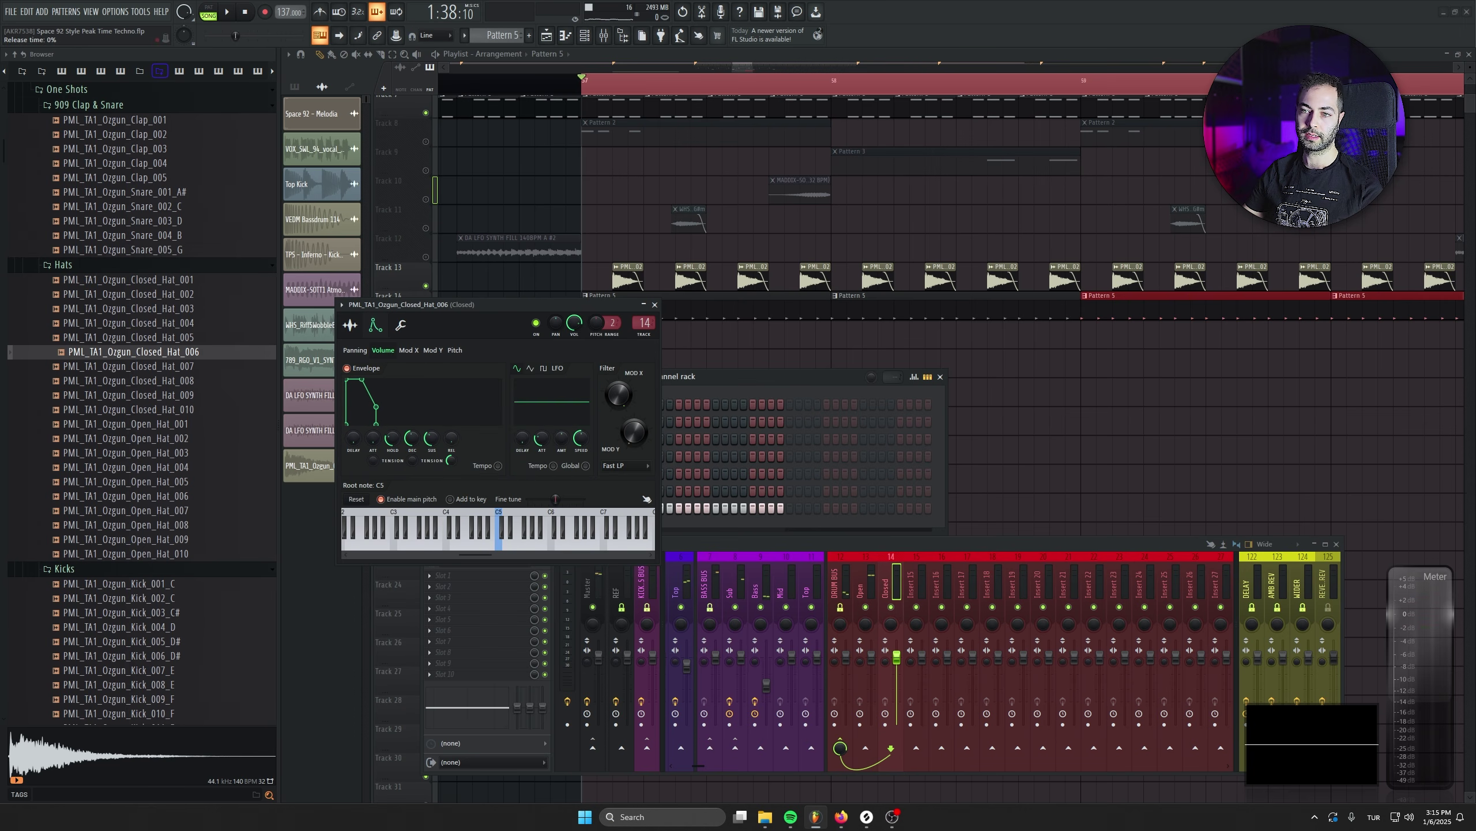
key("space")
left_click_drag(414, 439, 413, 459)
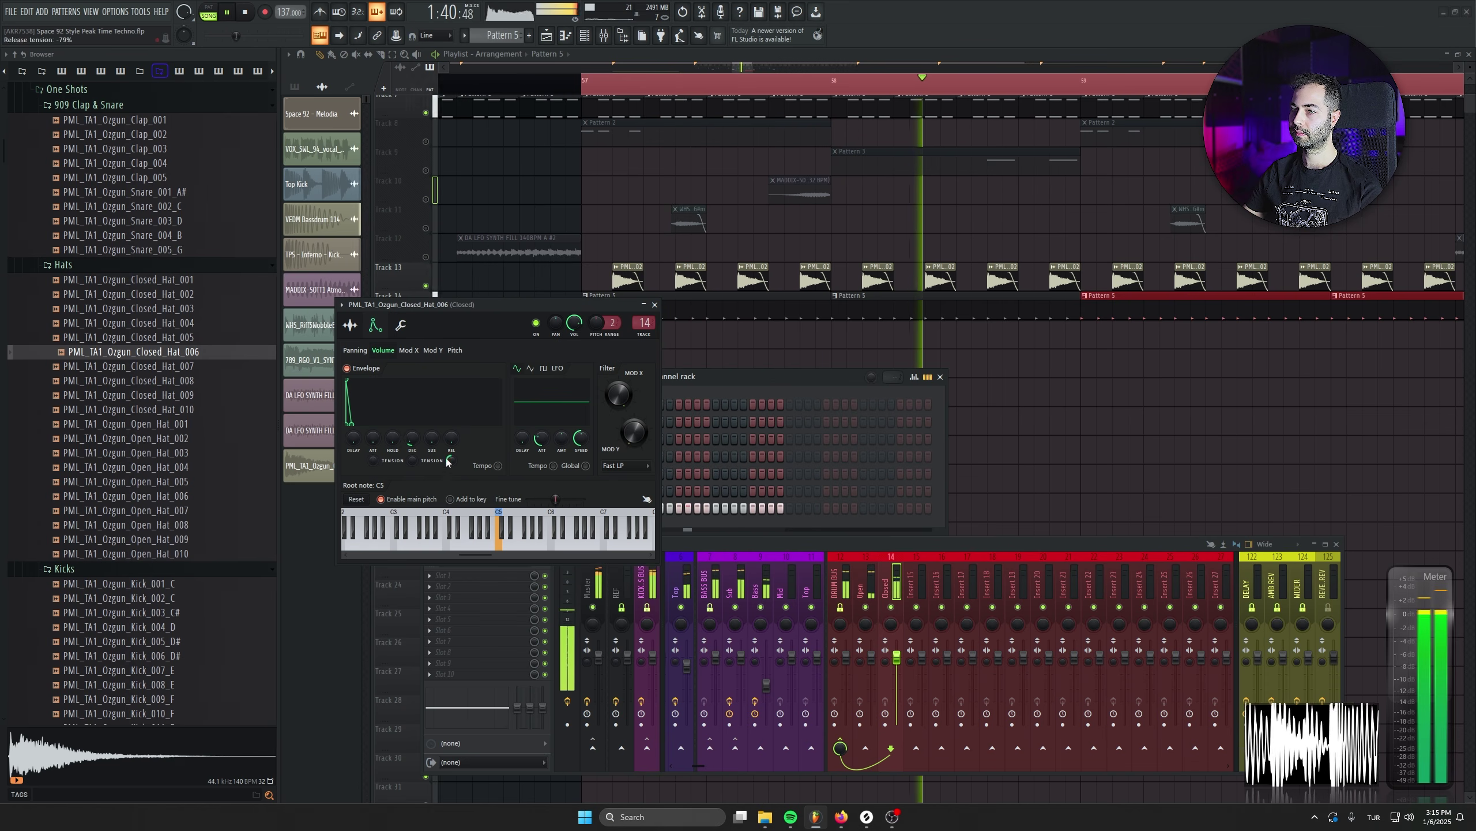
left_click_drag(410, 437, 406, 443)
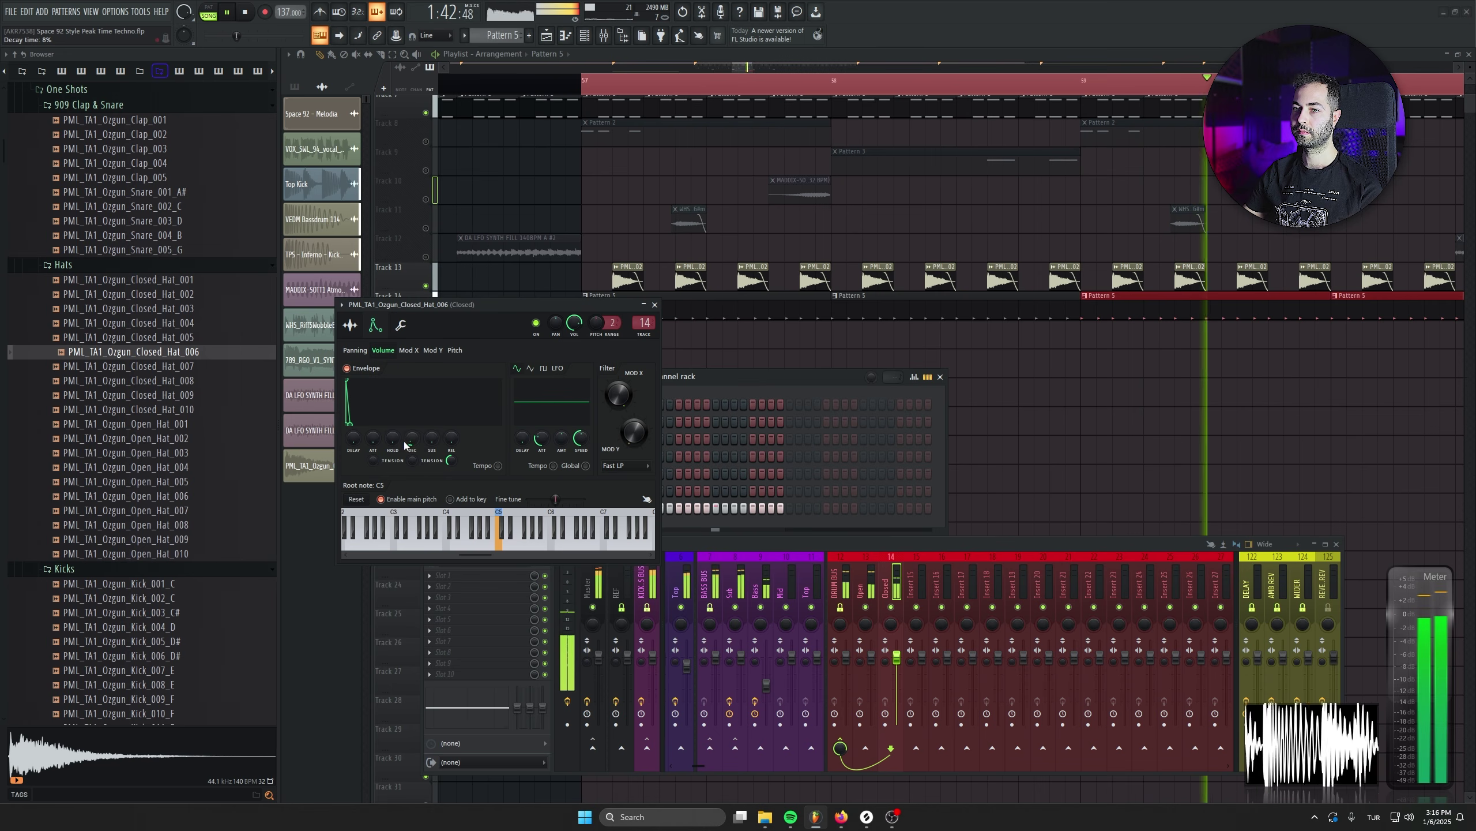
Load the DST distortion plugin in the first effect slot of the Open mixer track and play the result
left_click(866, 591)
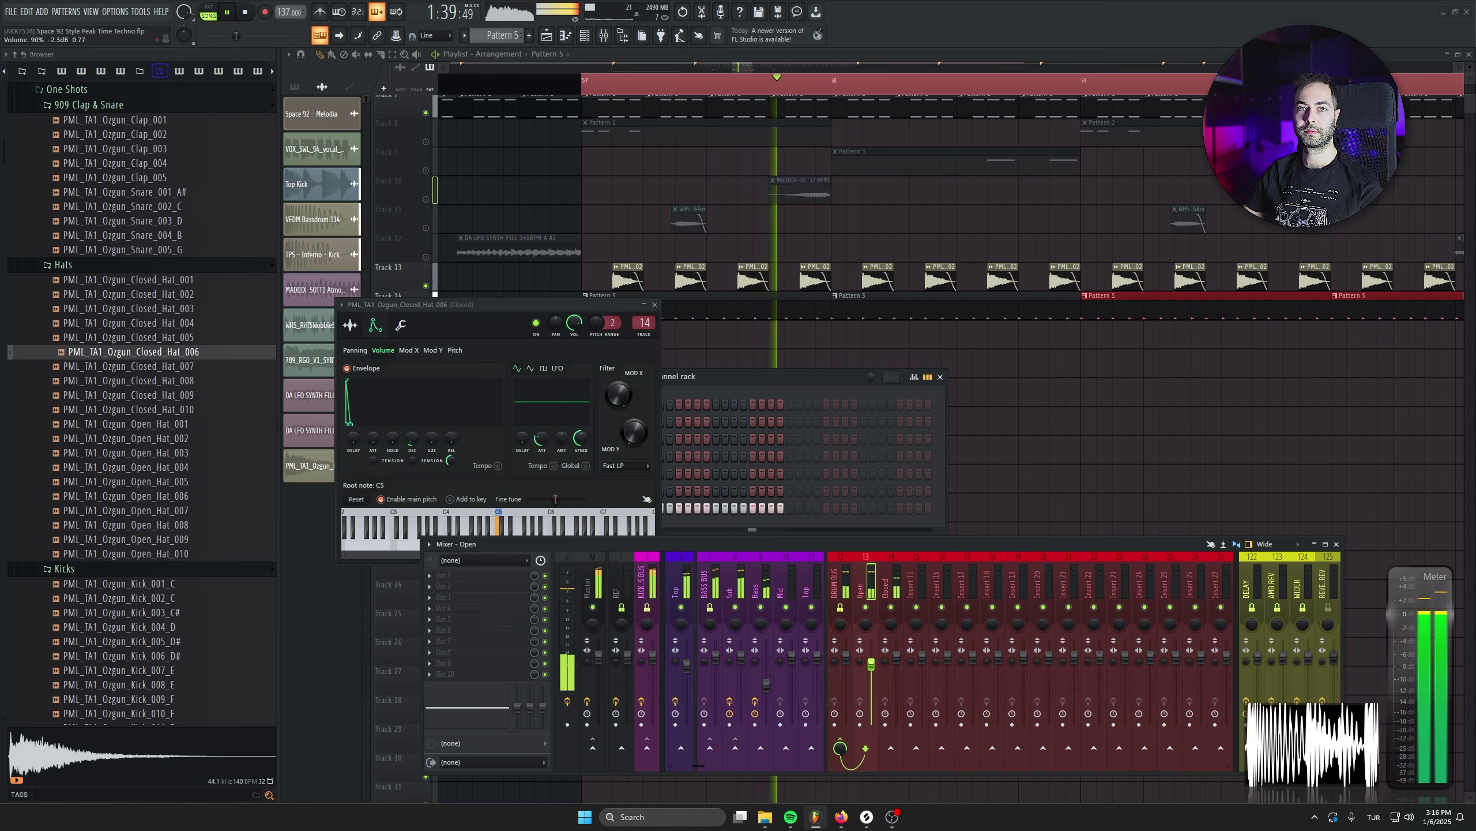
key("space")
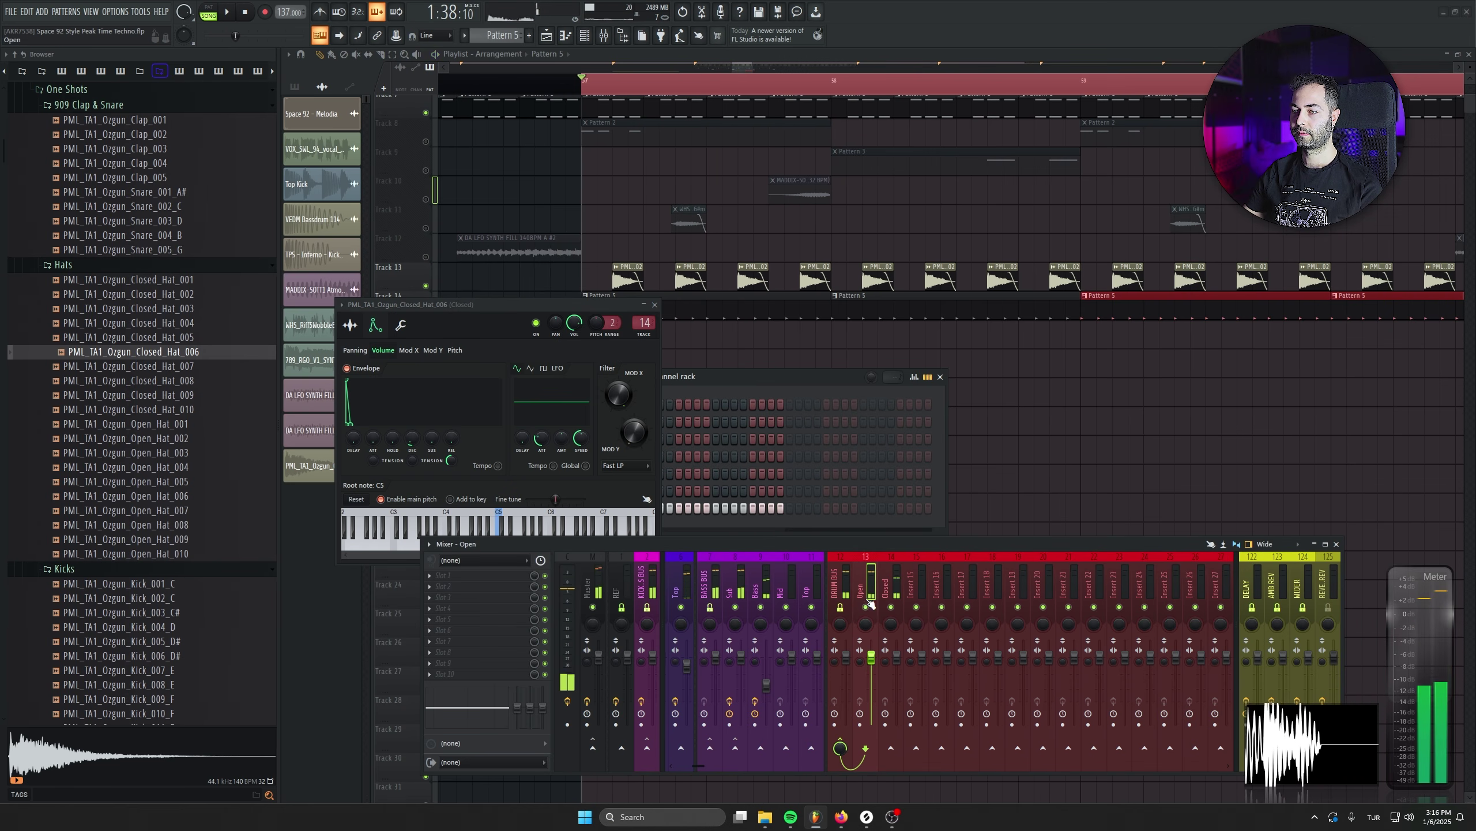
left_click(520, 575)
left_click(599, 250)
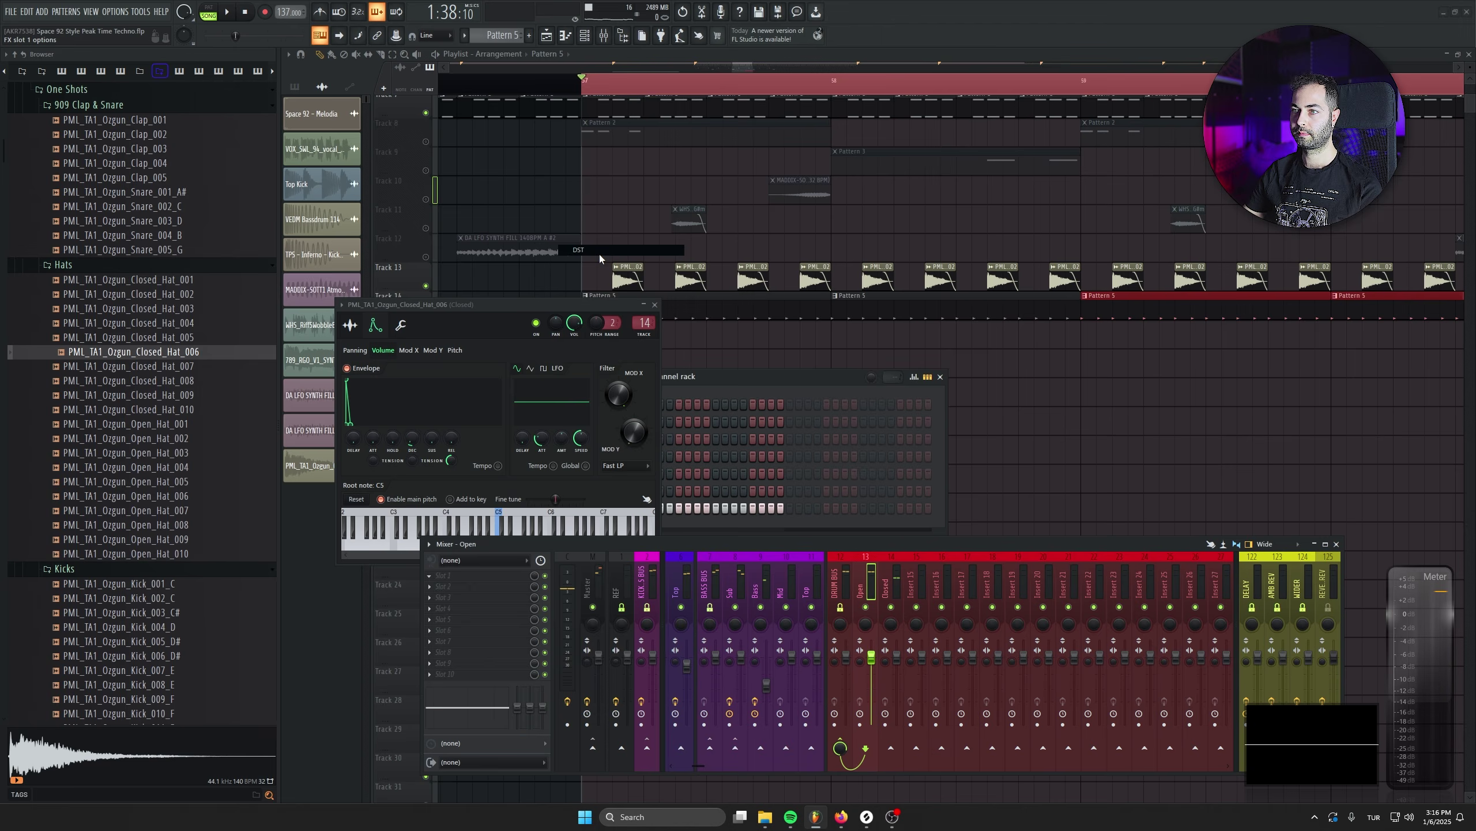
key("space")
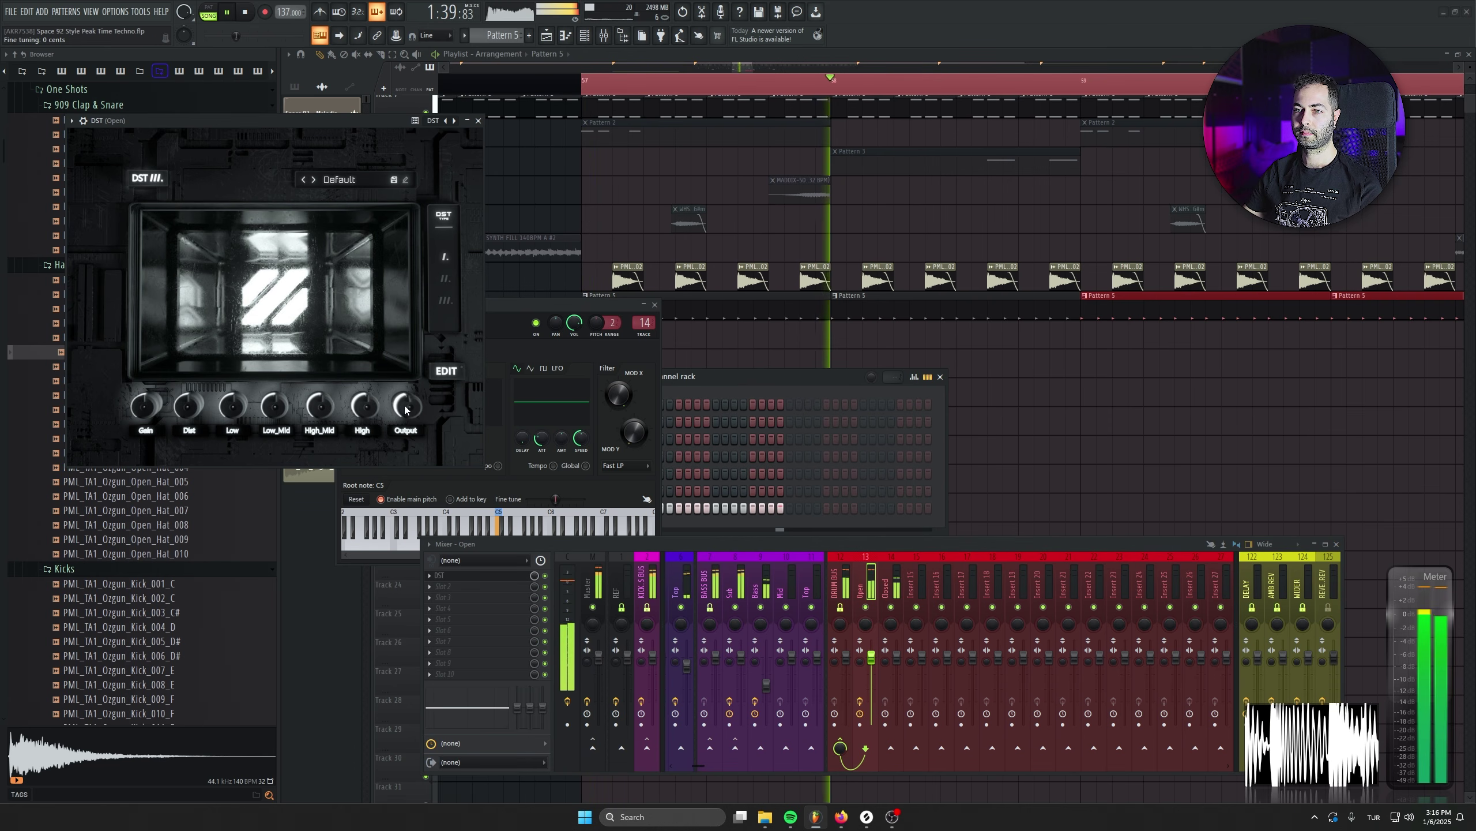
Add FabFilter Pro-Q 3 after DST on the Open track and cut the open hat's low frequencies
left_click(465, 586)
left_click(595, 315)
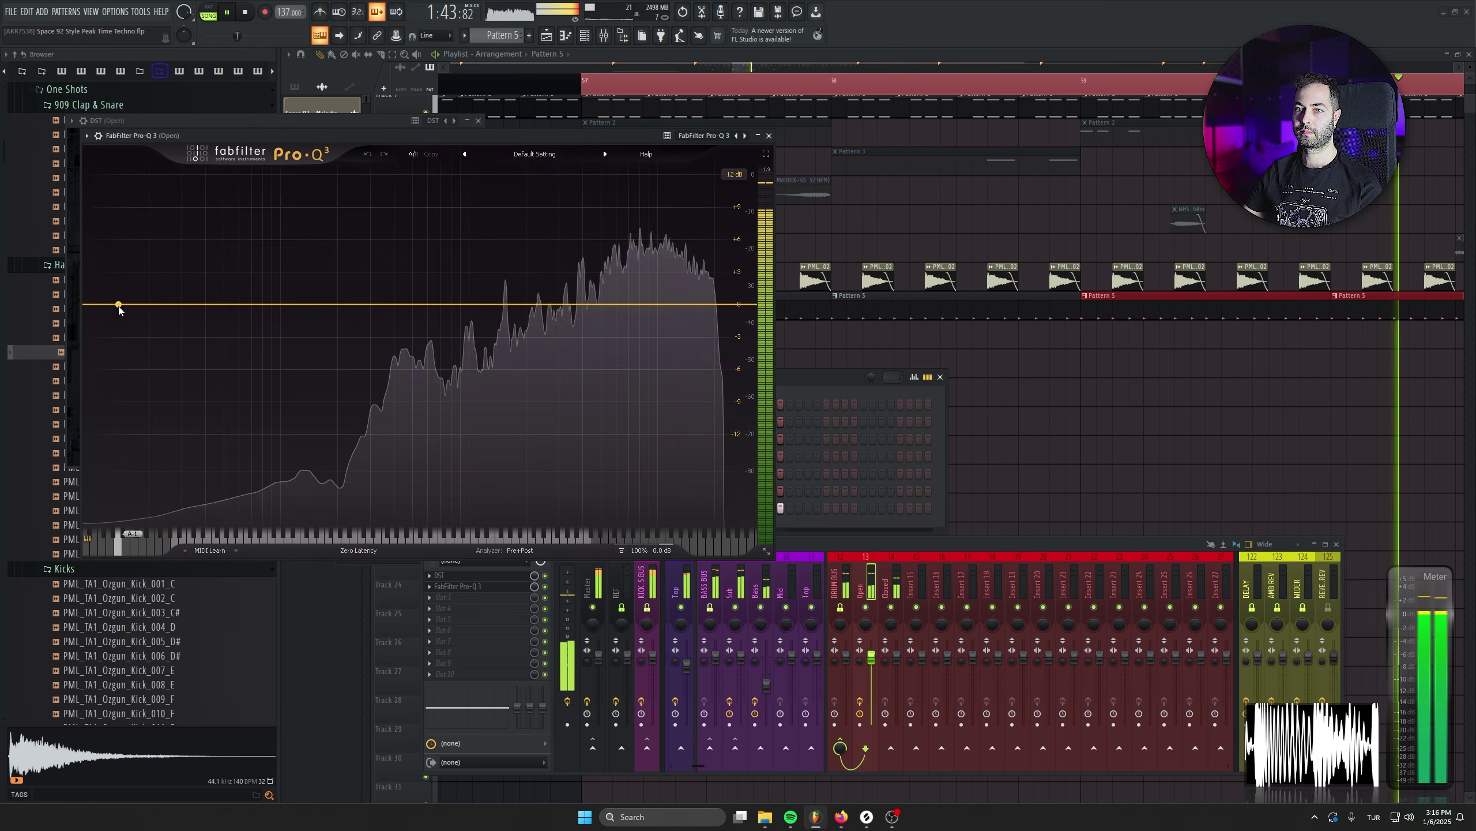
left_click_drag(118, 306, 411, 318)
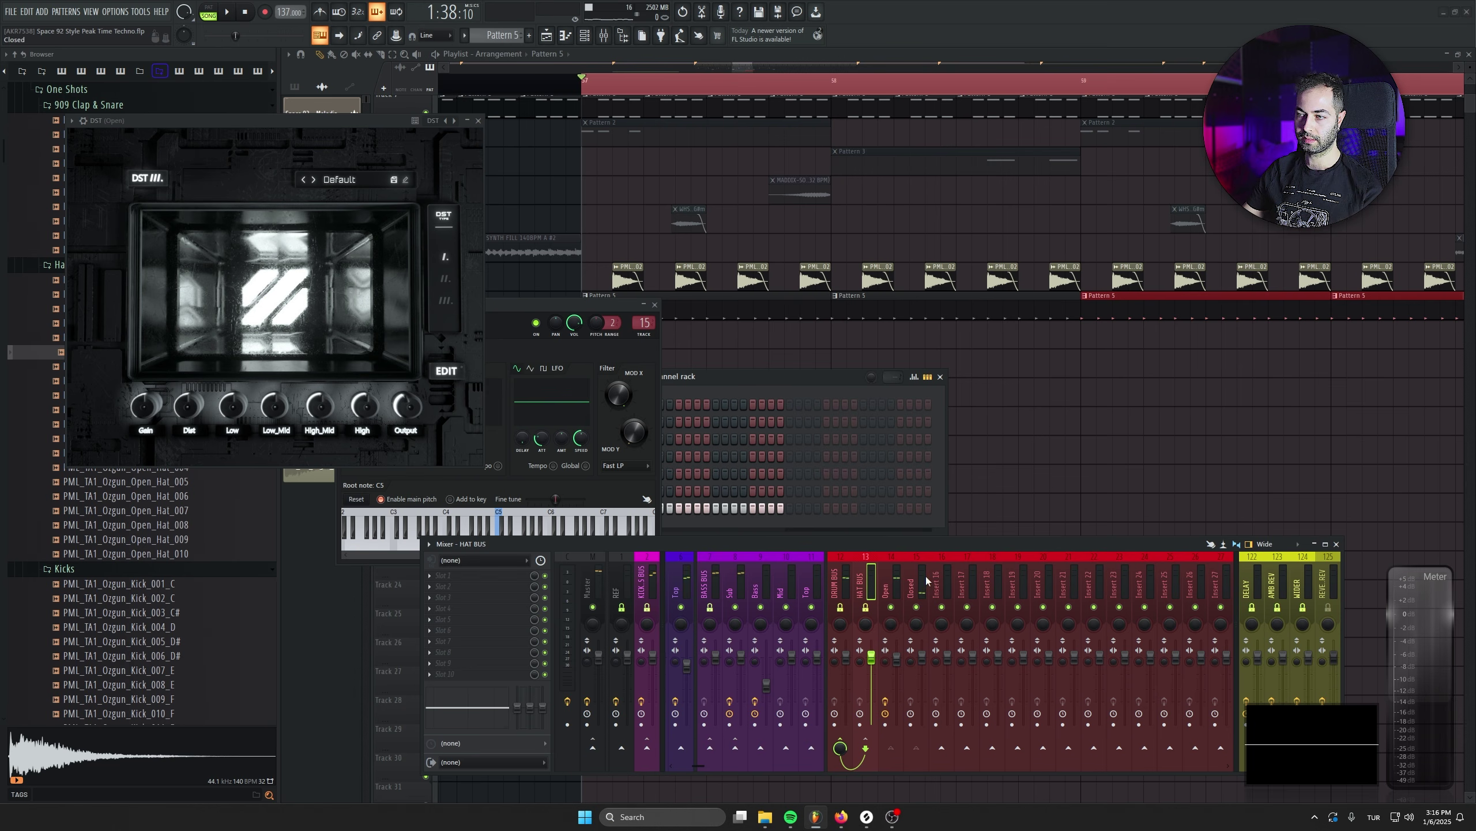
Load Black Box Analog Design HG-2 on the HAT BUS track with its saturation circuit switched in
left_click(493, 584)
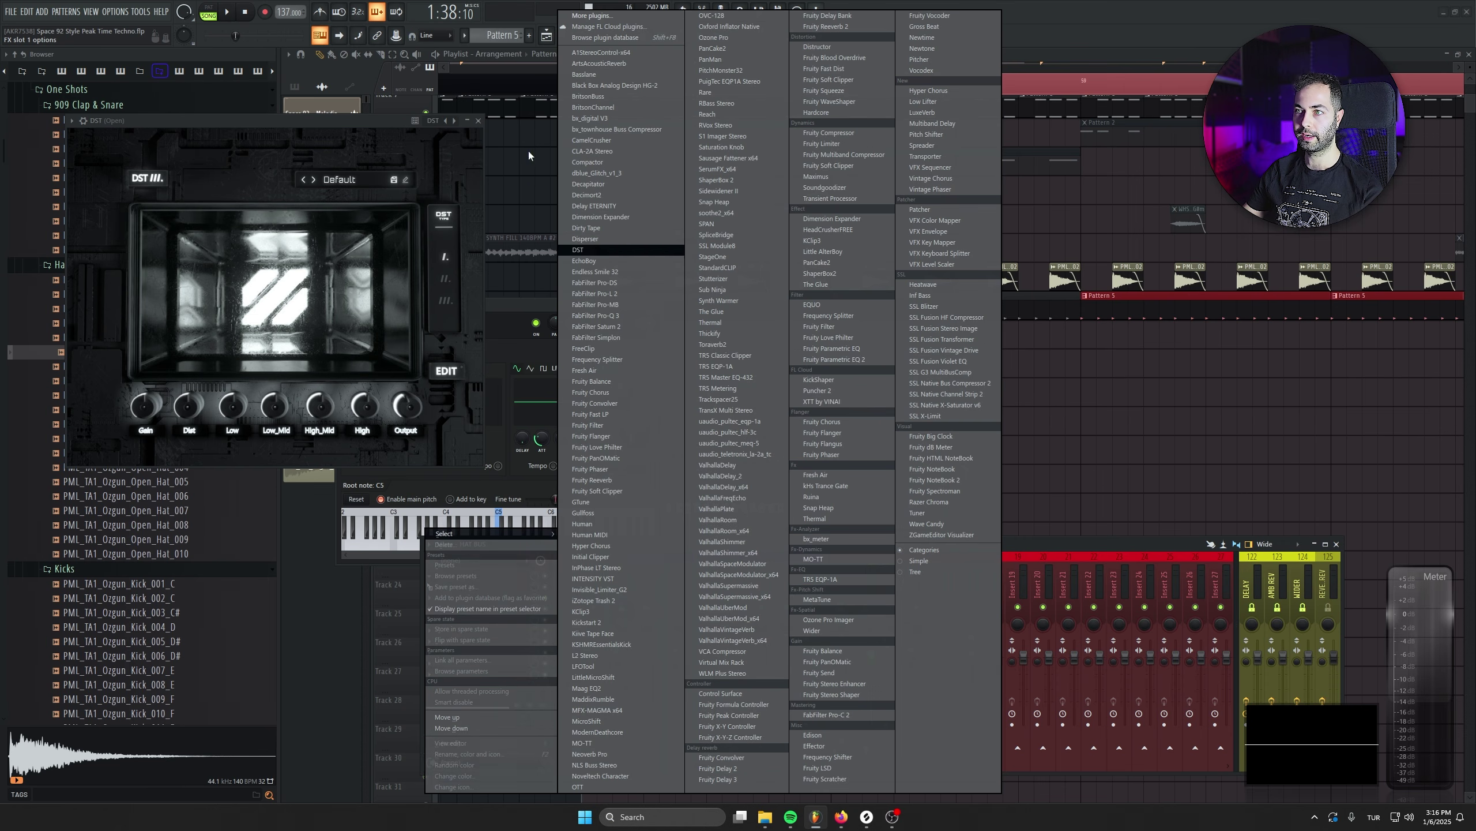
left_click(605, 87)
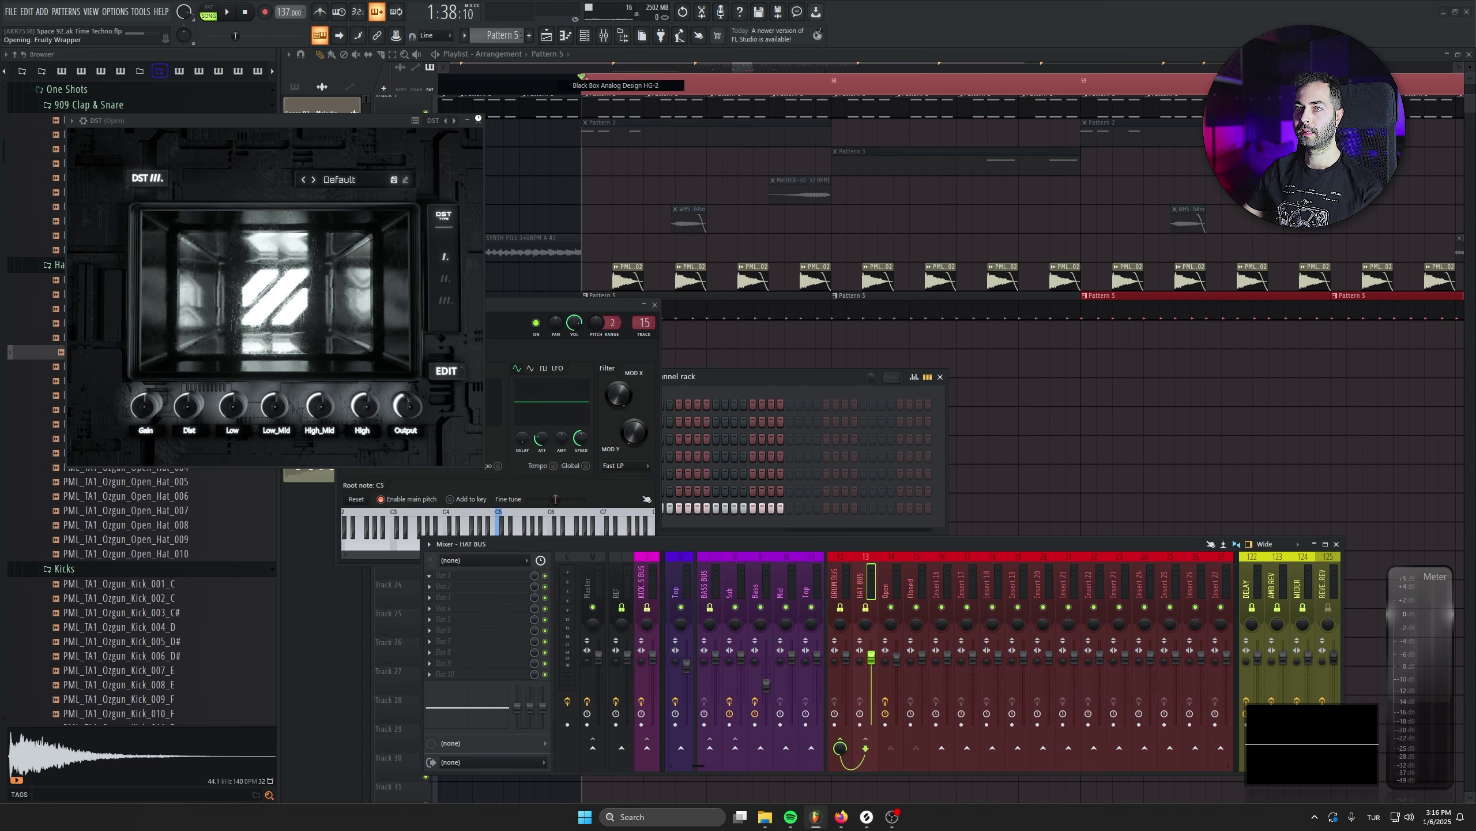
left_click(469, 272)
left_click(478, 121)
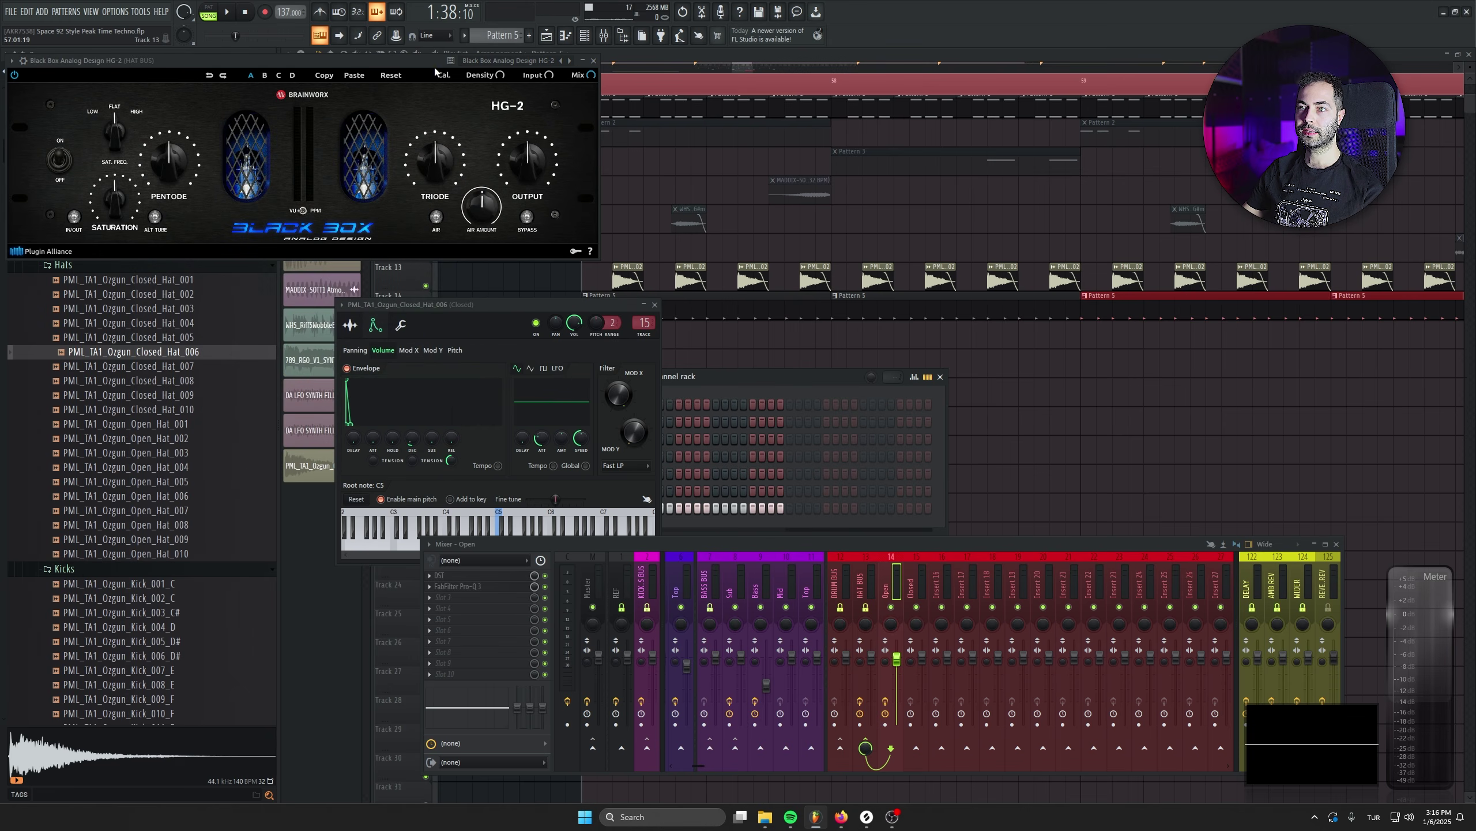
left_click_drag(420, 61, 620, 201)
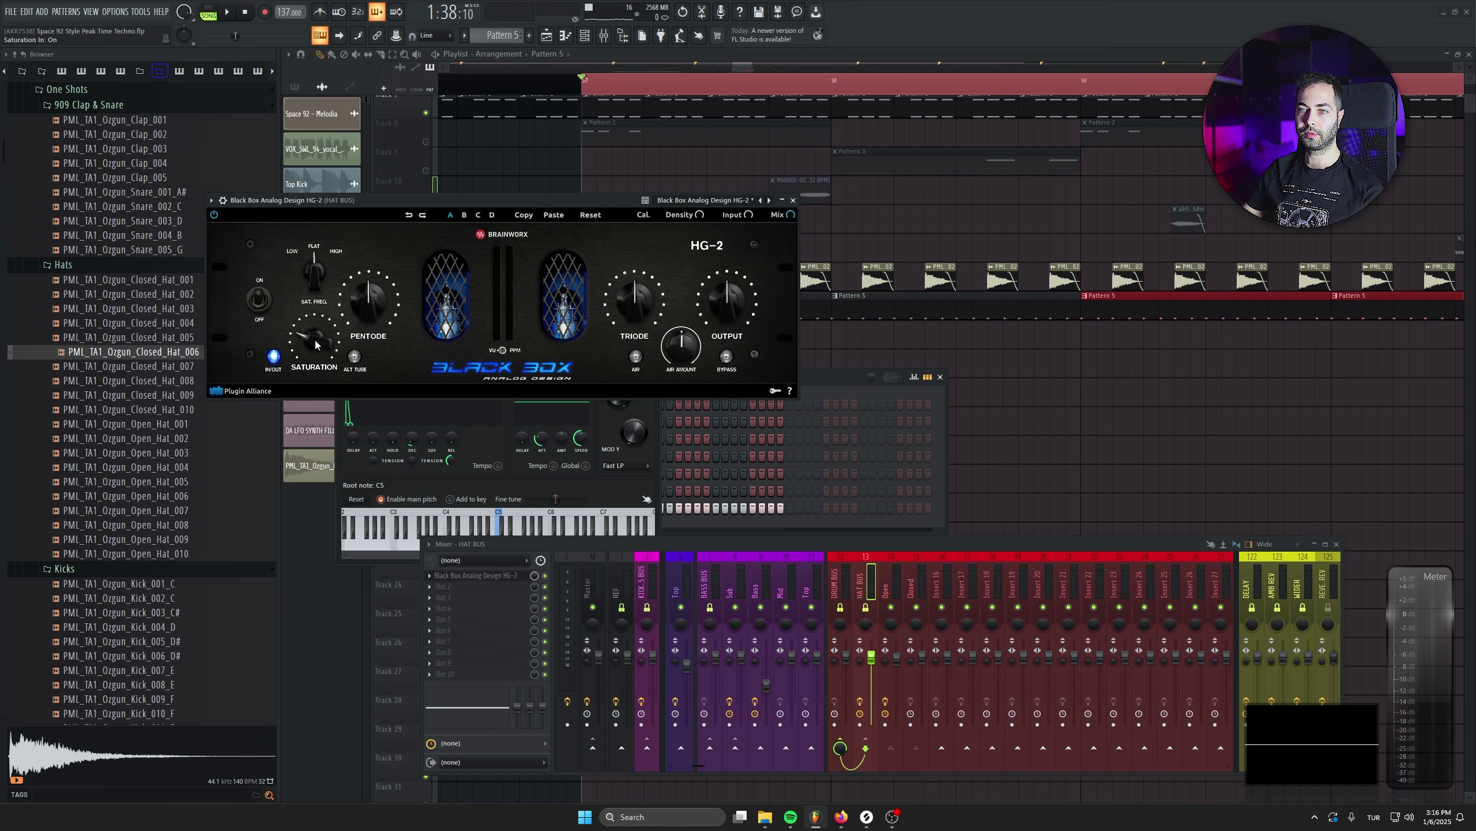
Slightly lower the Open track's volume and apply the OZGUN DRUMS 2 preset to Fruity Reeverb 2 on the HAT BUS
key("space")
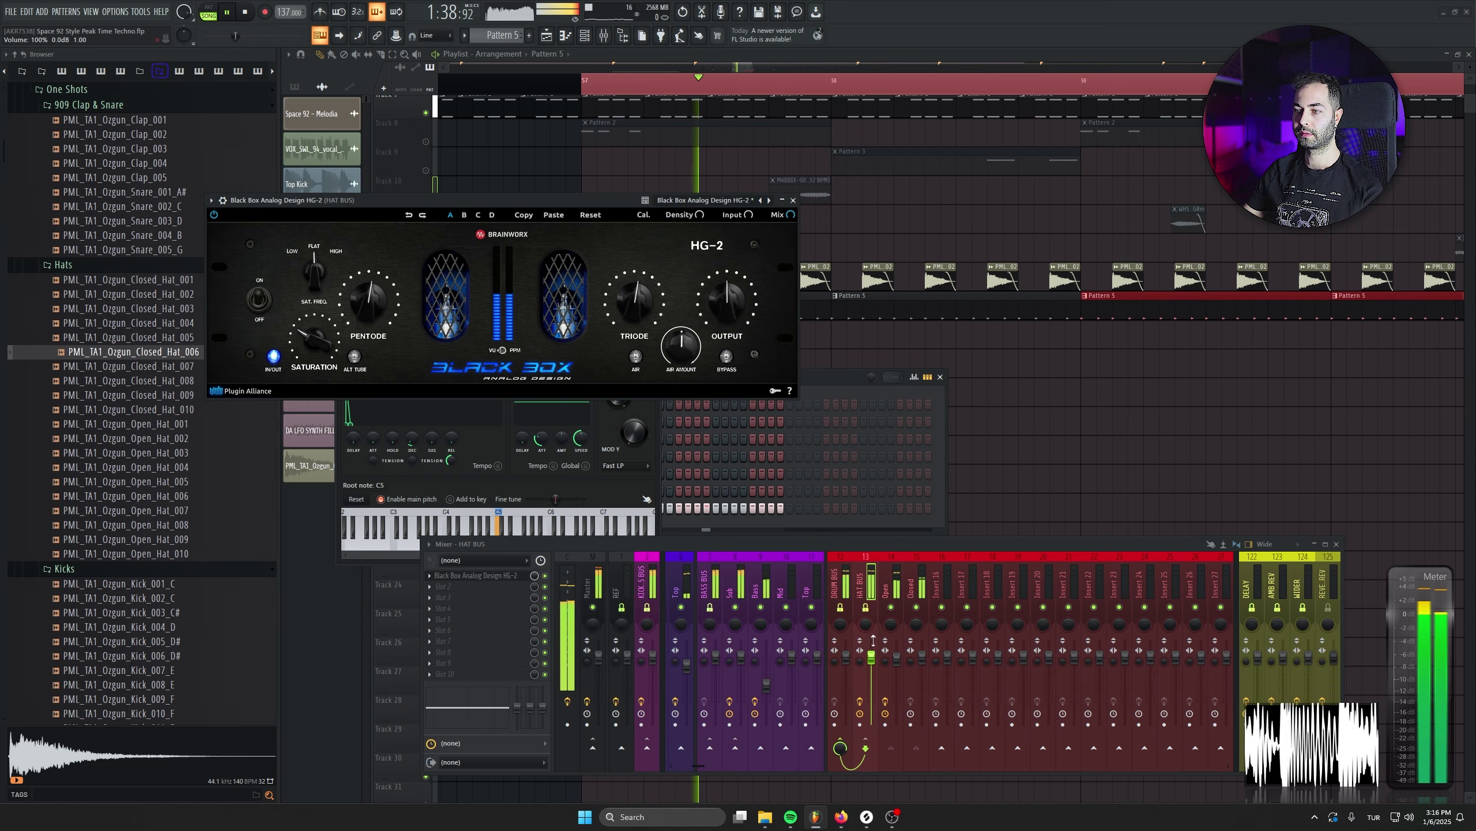
left_click(896, 662)
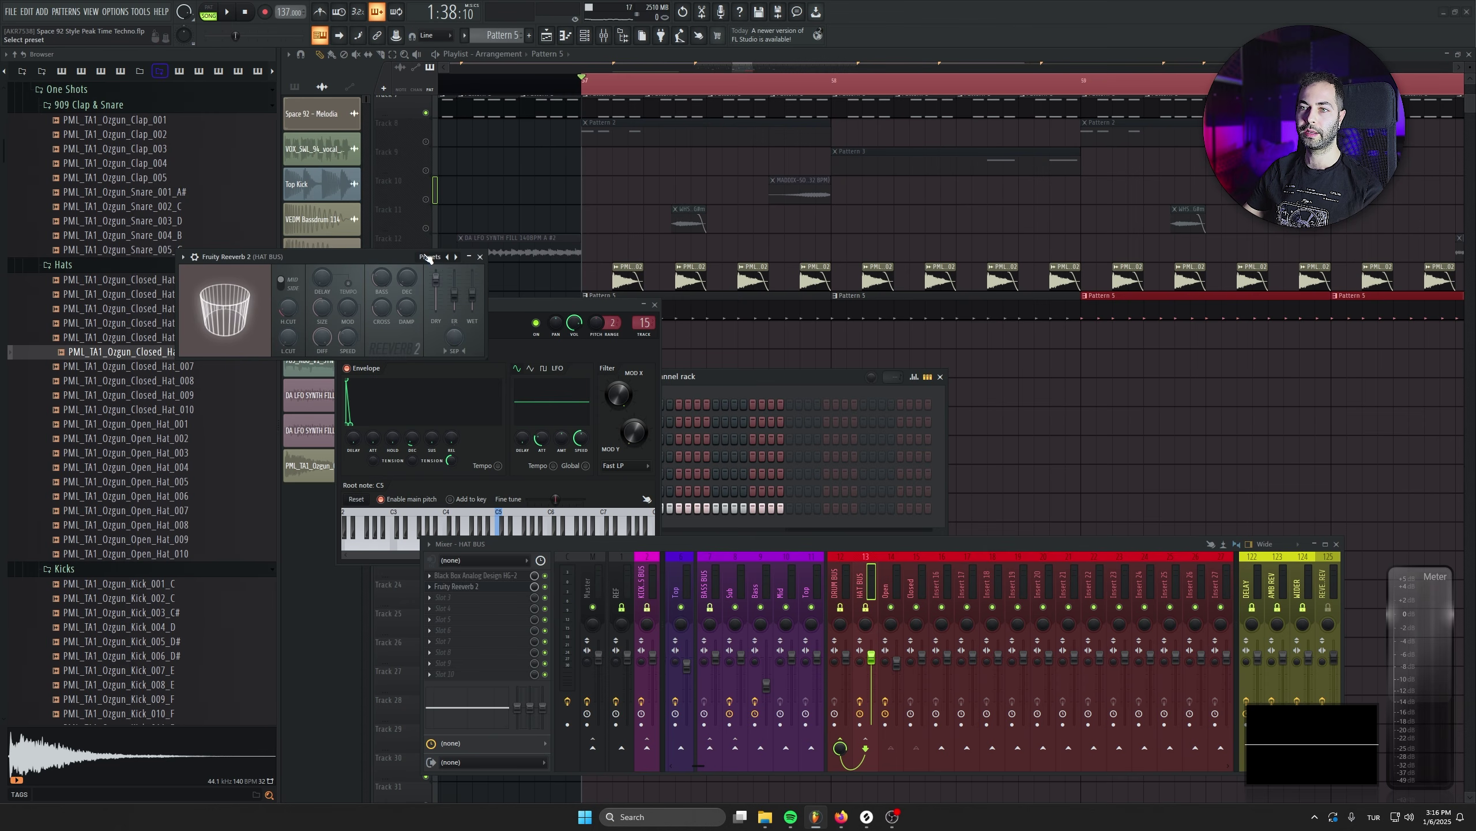
left_click(428, 258)
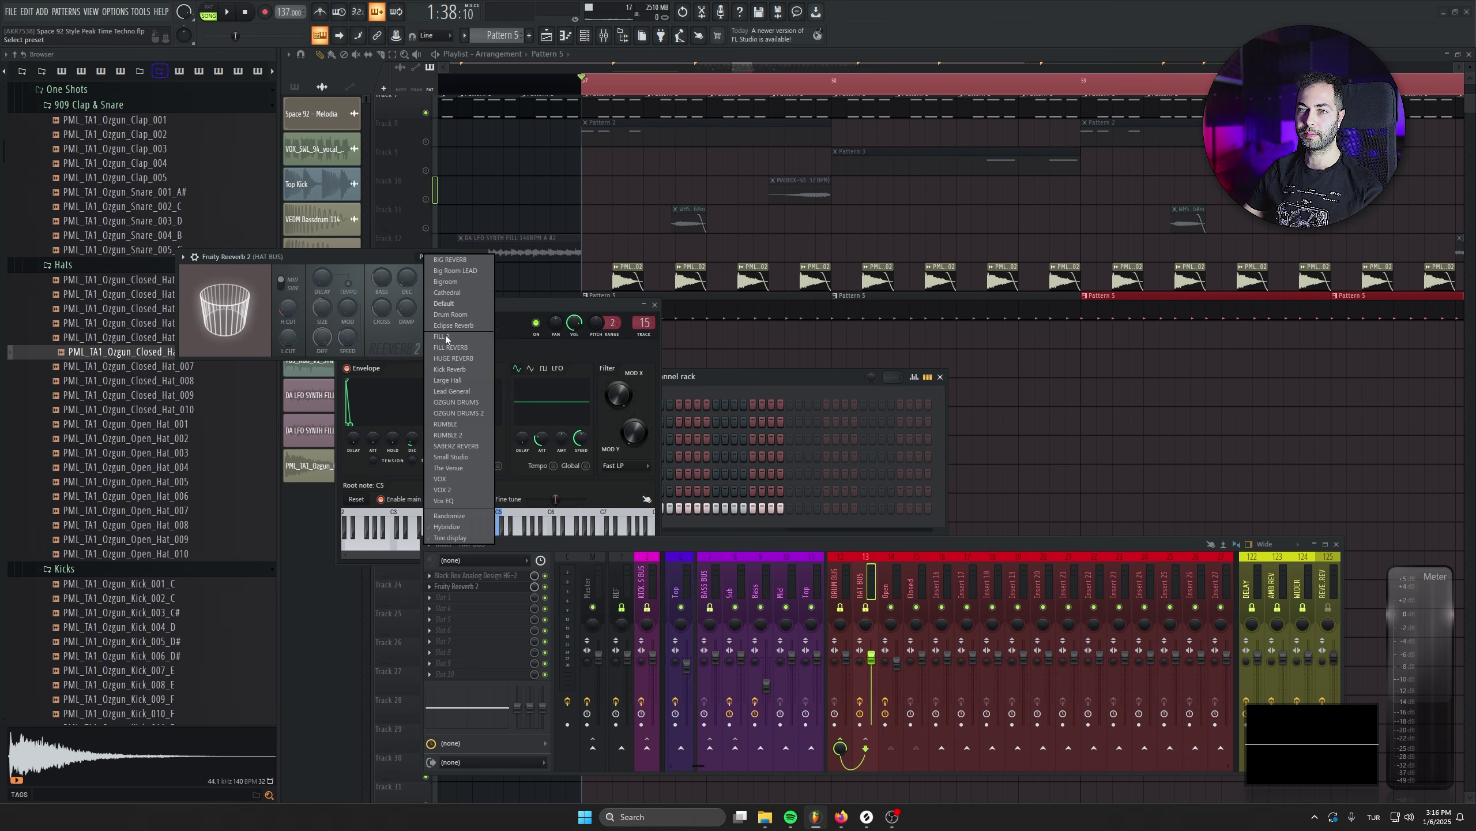
left_click(459, 413)
key("space")
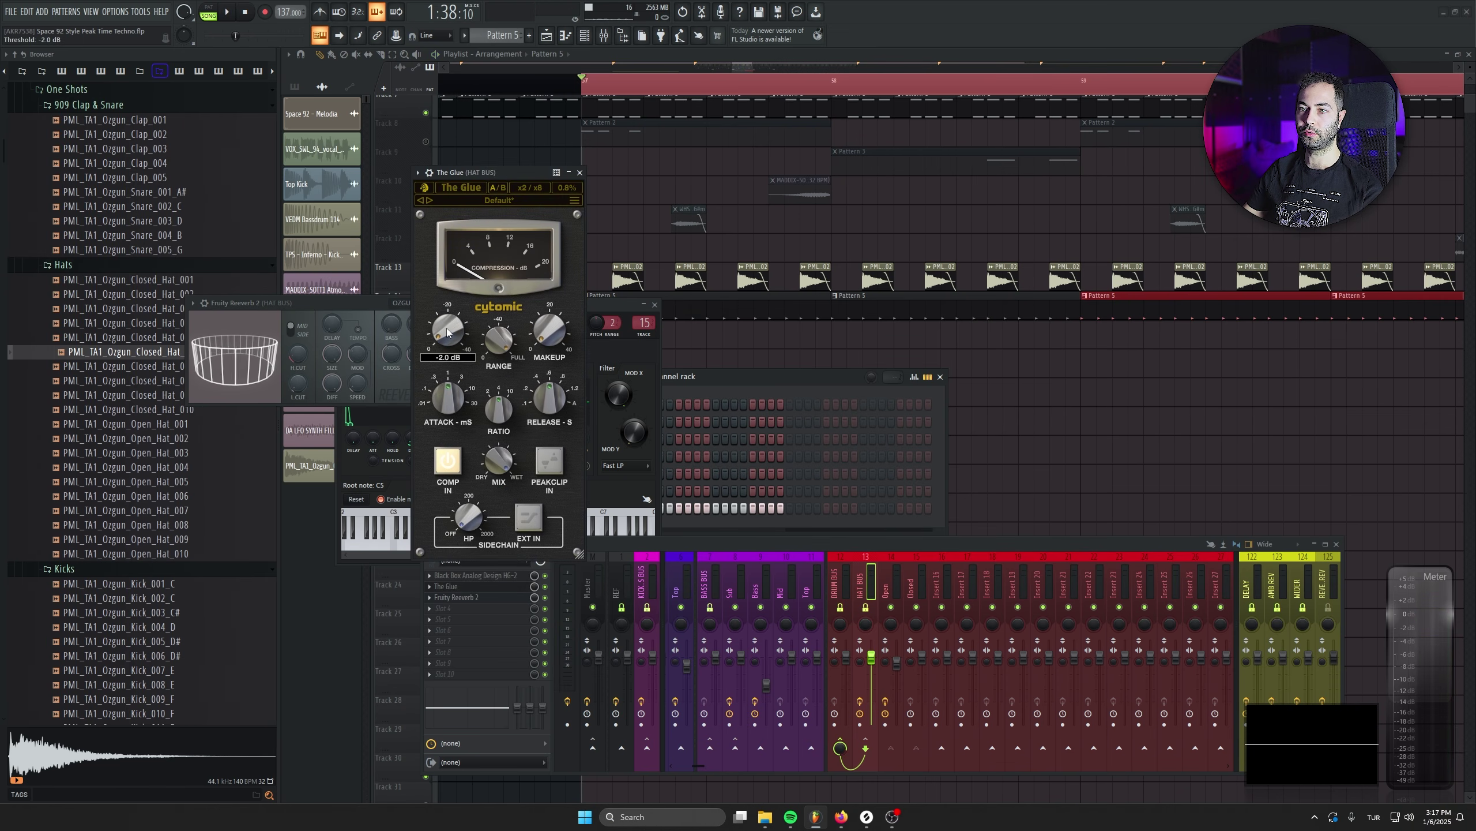
Set The Glue compressor's makeup gain on the HAT BUS to 2.0 dB during playback and close its window
left_click_drag(475, 178, 526, 221)
key("space")
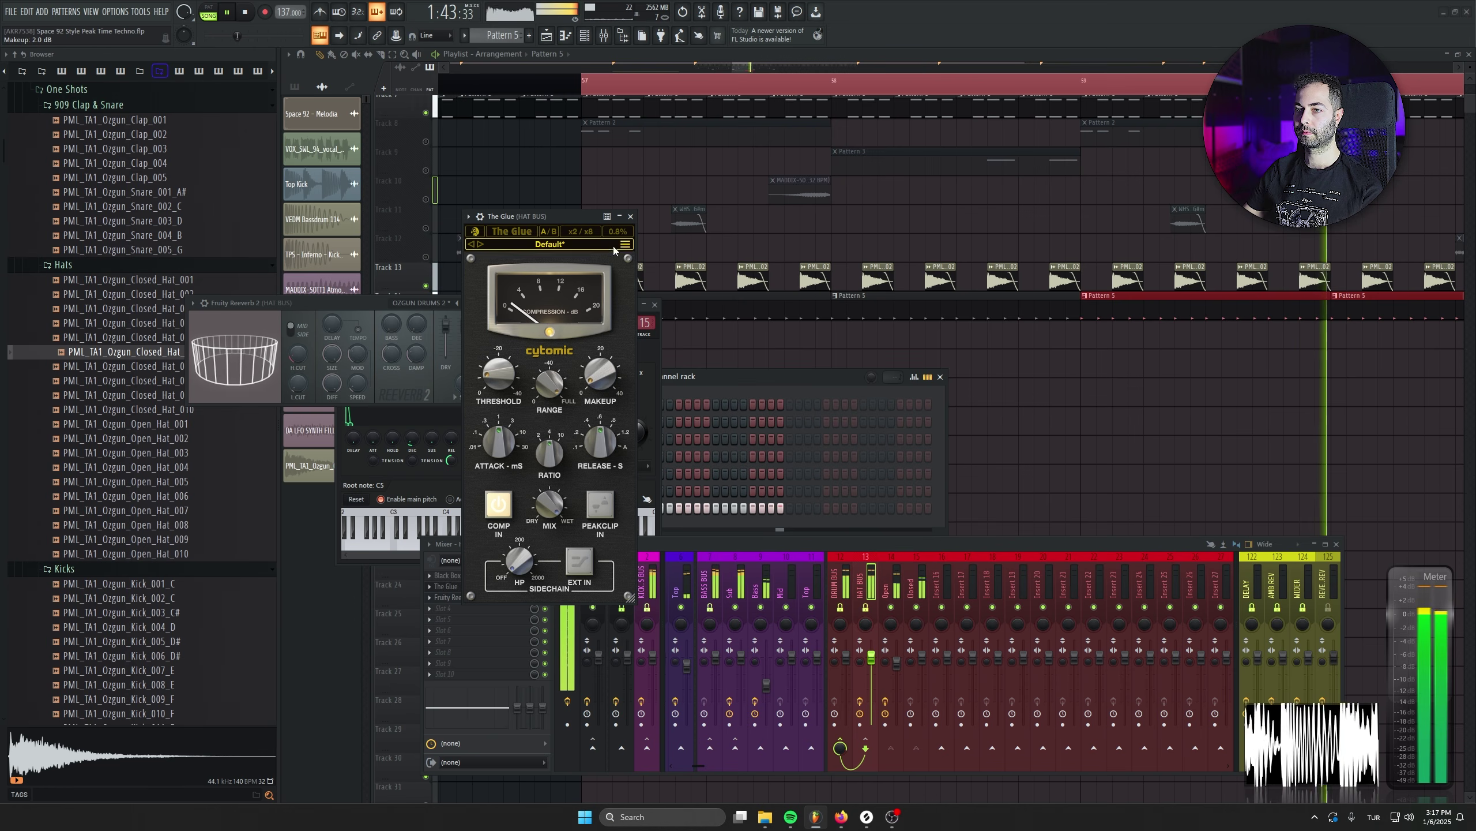
left_click(631, 217)
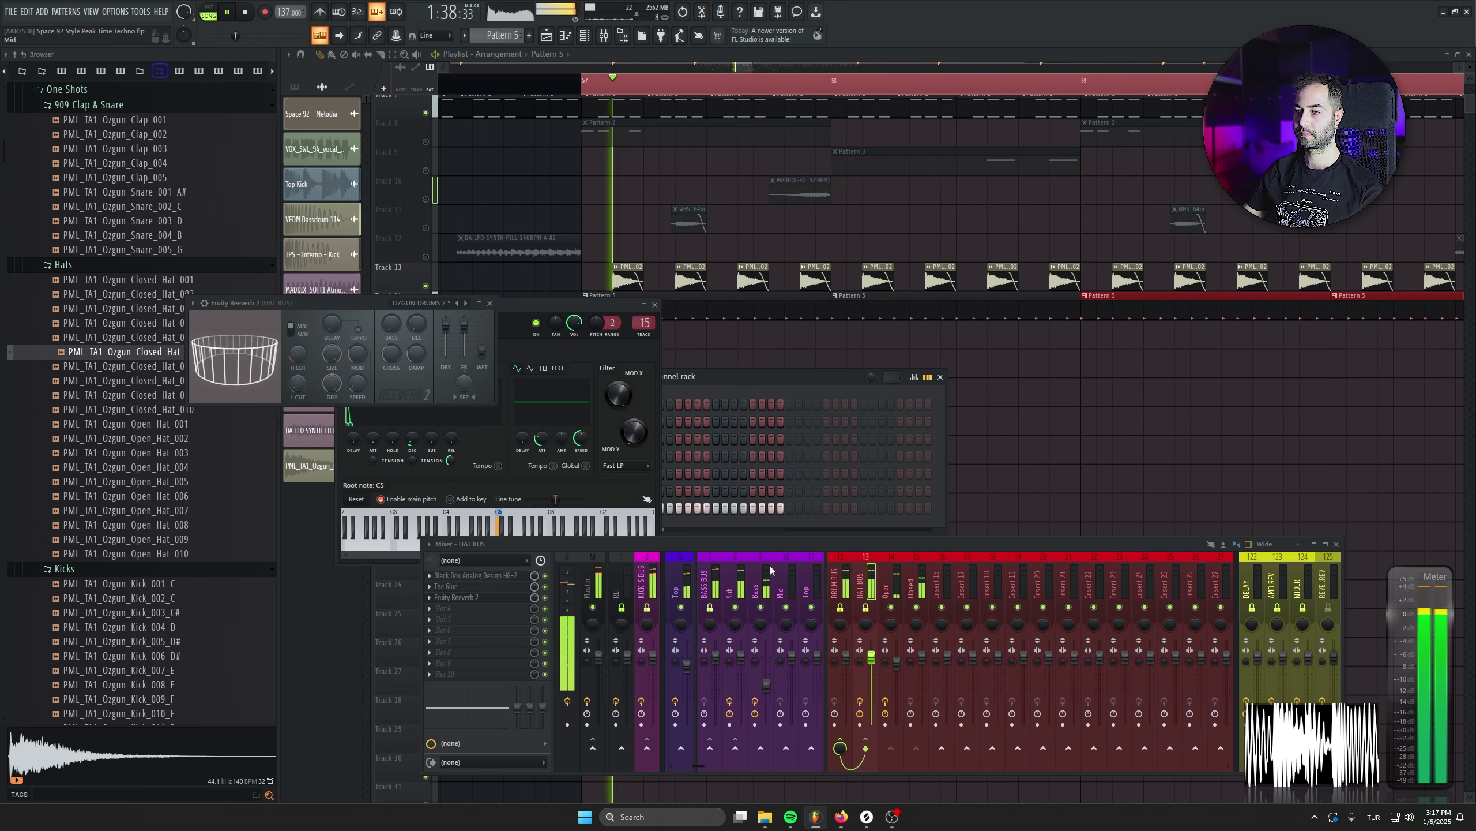
Lower the Closed and Open hat track volumes in the mixer
left_click(918, 617)
left_click_drag(921, 660, 921, 662)
left_click(897, 665)
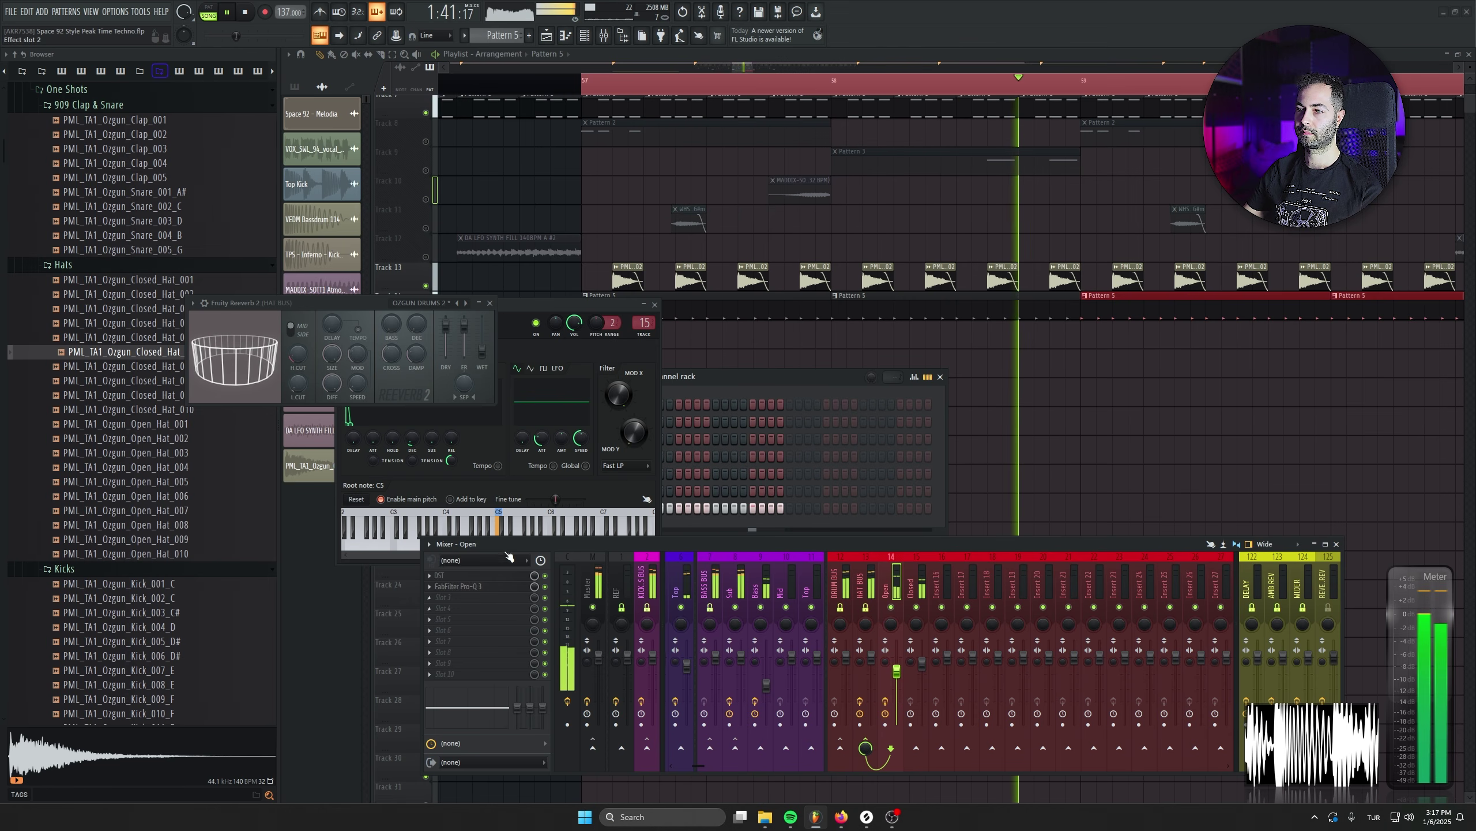
Slightly lower the low-cut frequency in FabFilter Pro-Q 3 on the Open track
left_click(457, 585)
mouse_move(422, 333)
left_mouse_down()
mouse_move(472, 332)
mouse_move(414, 333)
left_mouse_up()
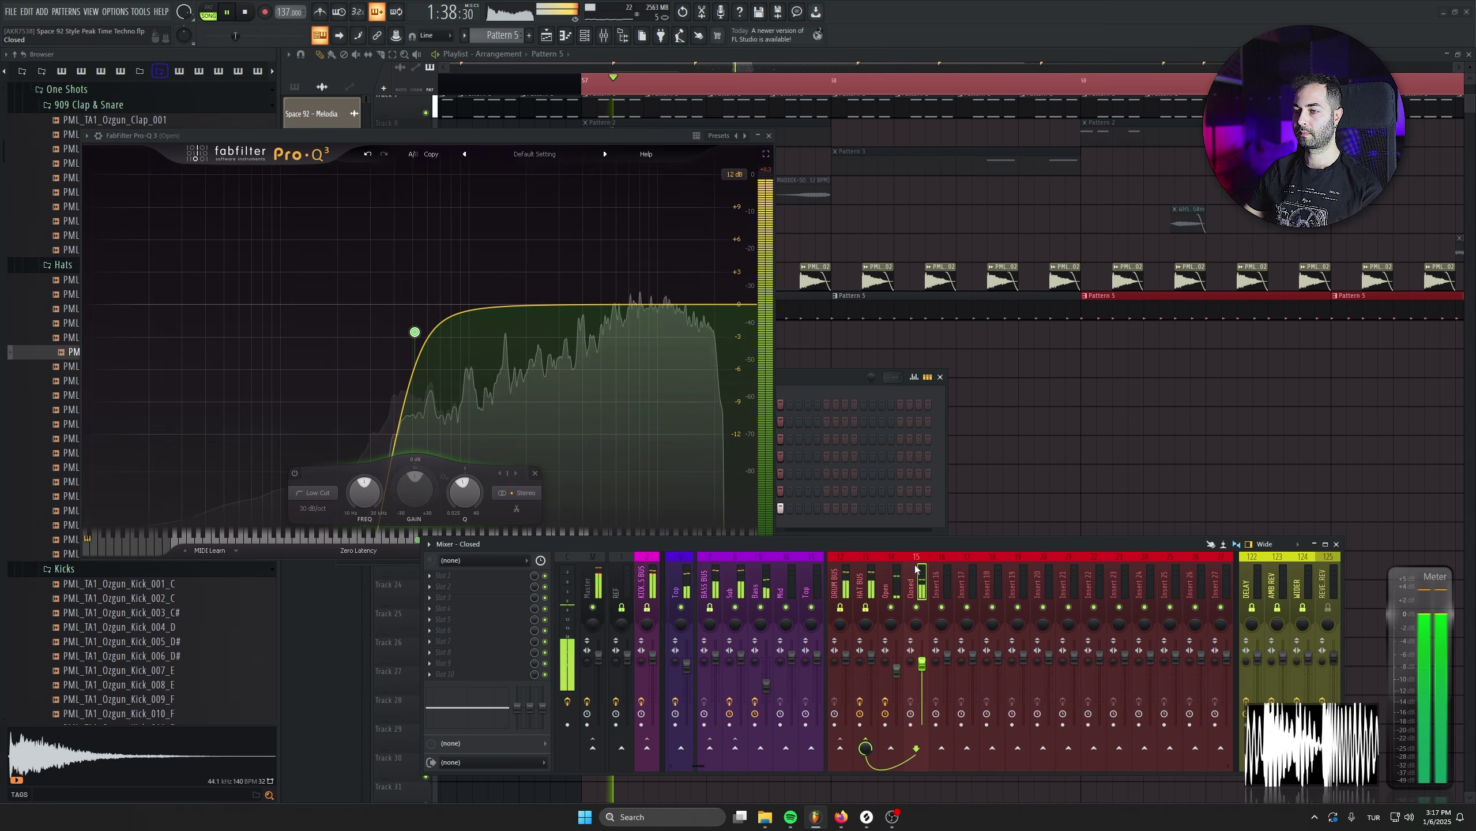
Load Kickstart 2 on the soloed Closed track, set its mix to 77%, and unsolo the track
left_click(920, 586)
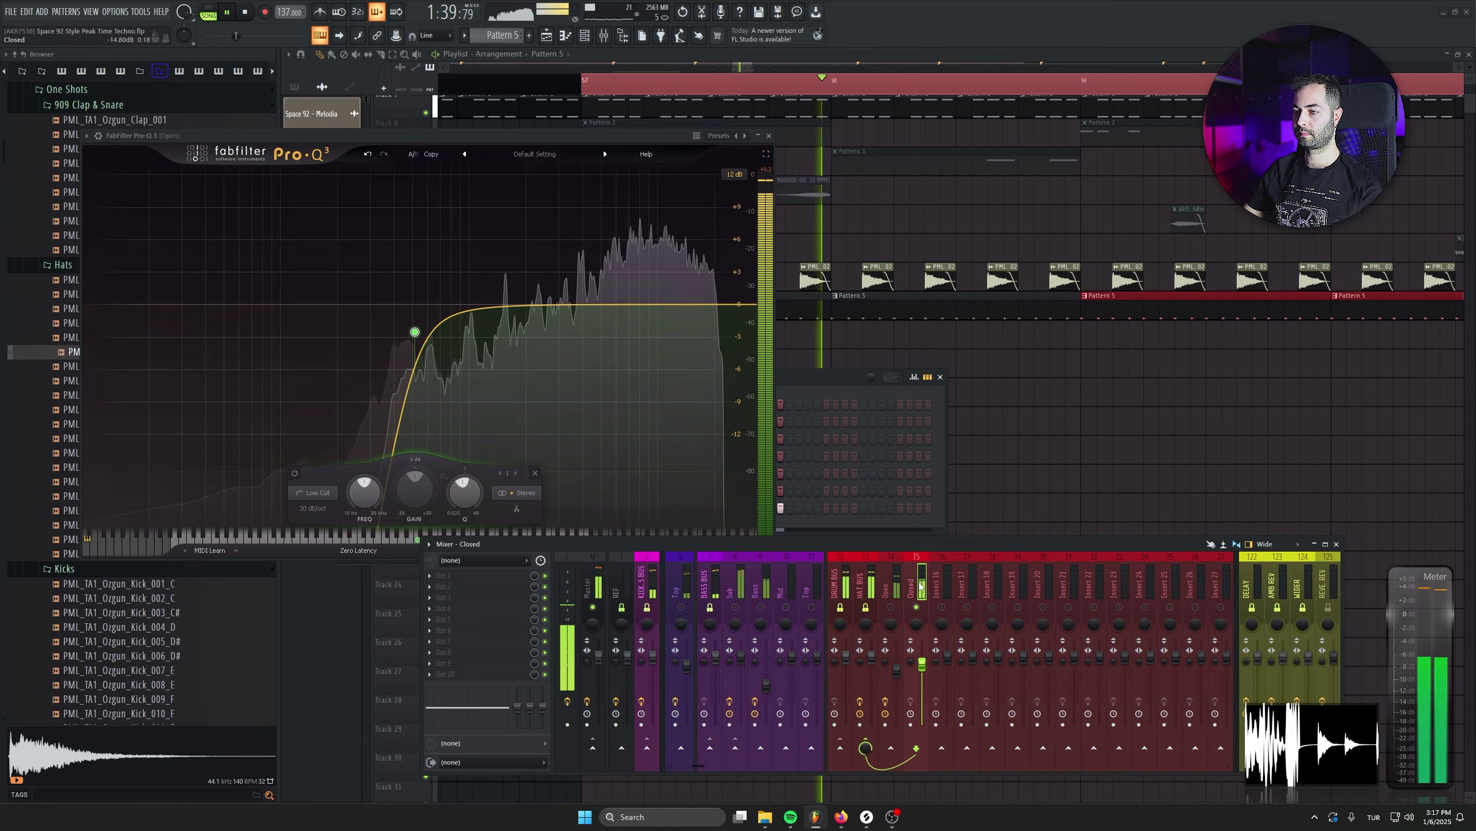
left_click(466, 672)
left_click(589, 622)
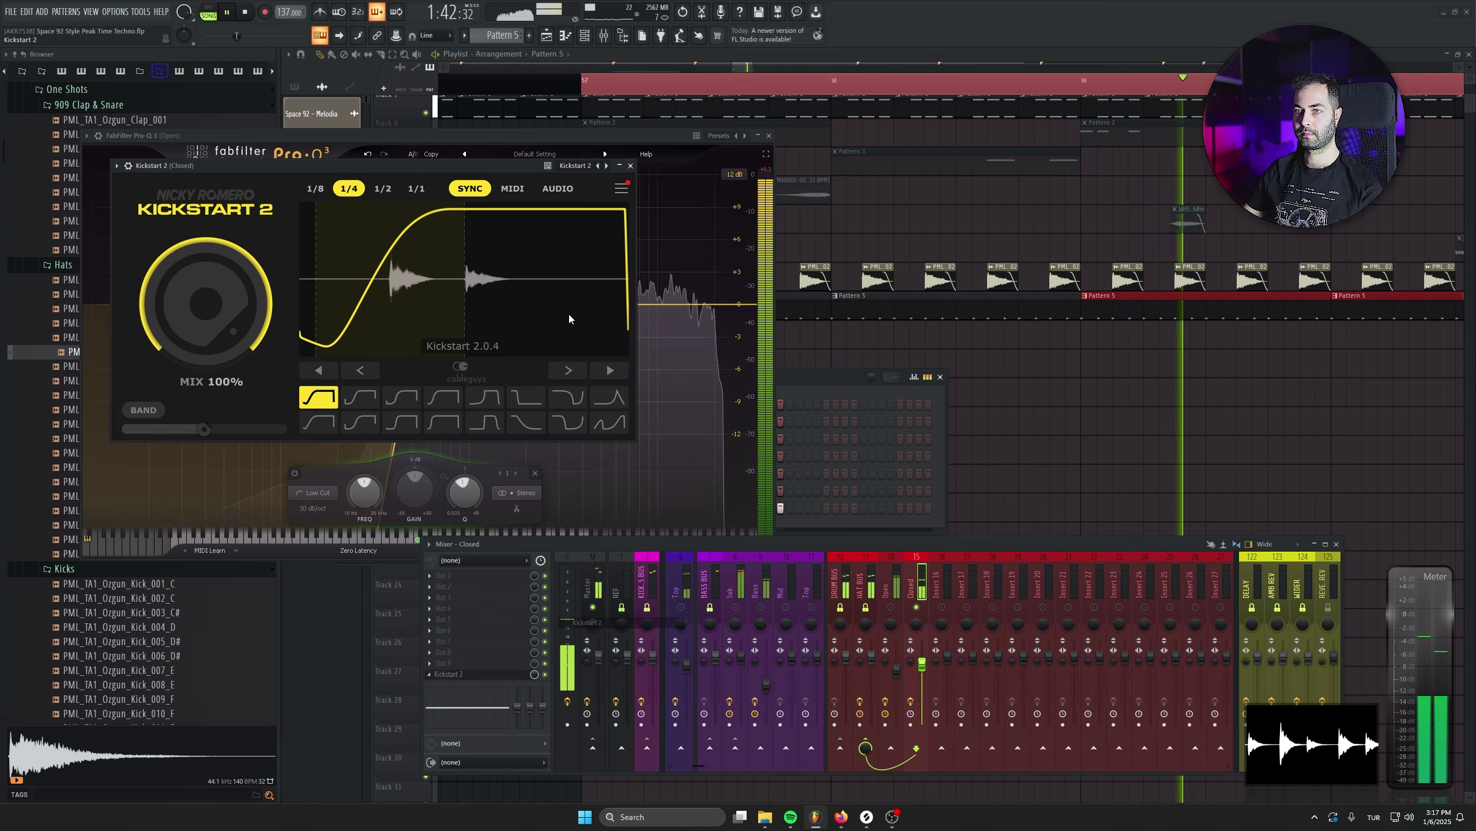
left_click_drag(195, 277, 195, 302)
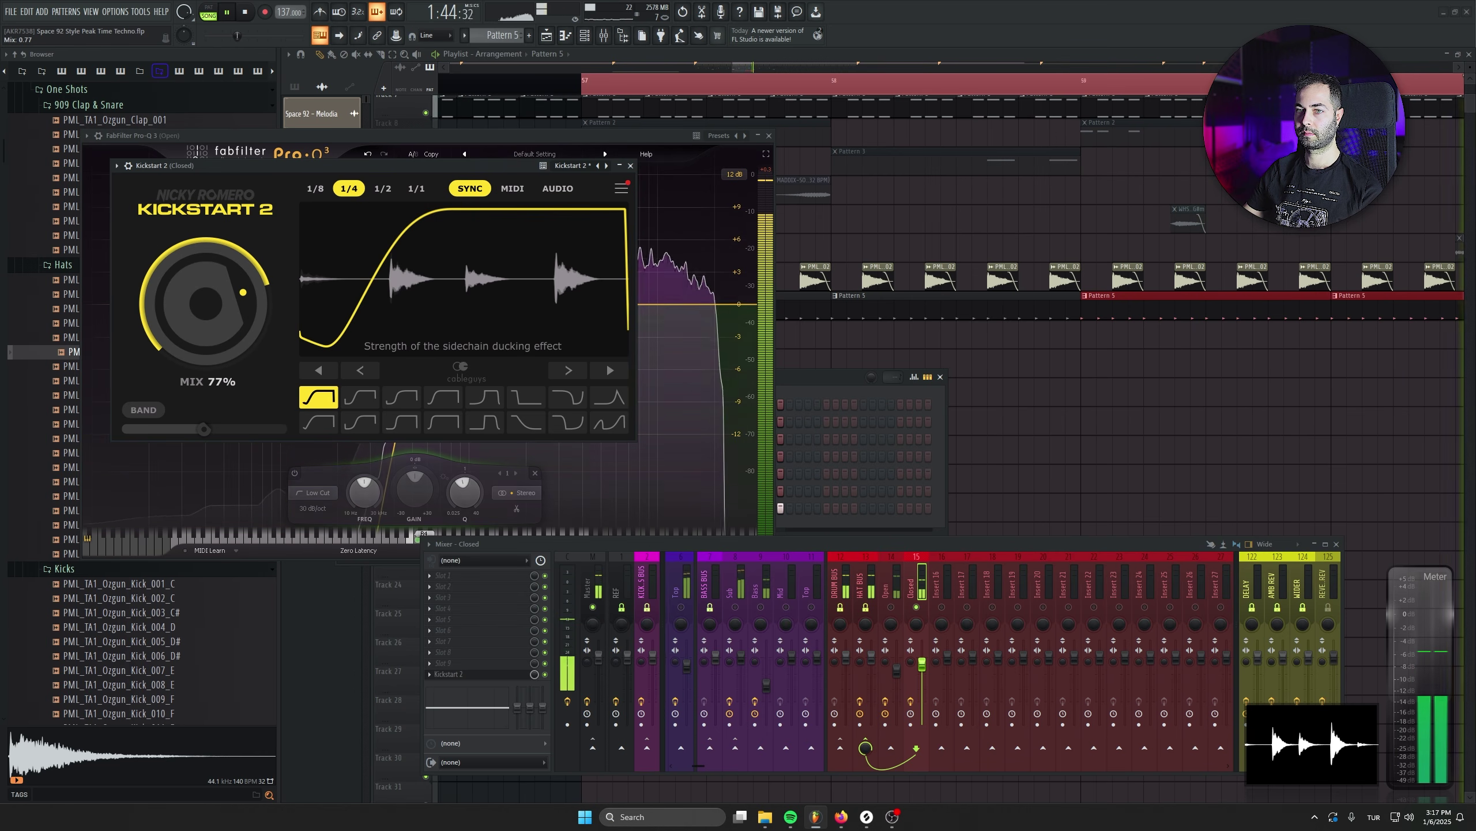
right_click(917, 607)
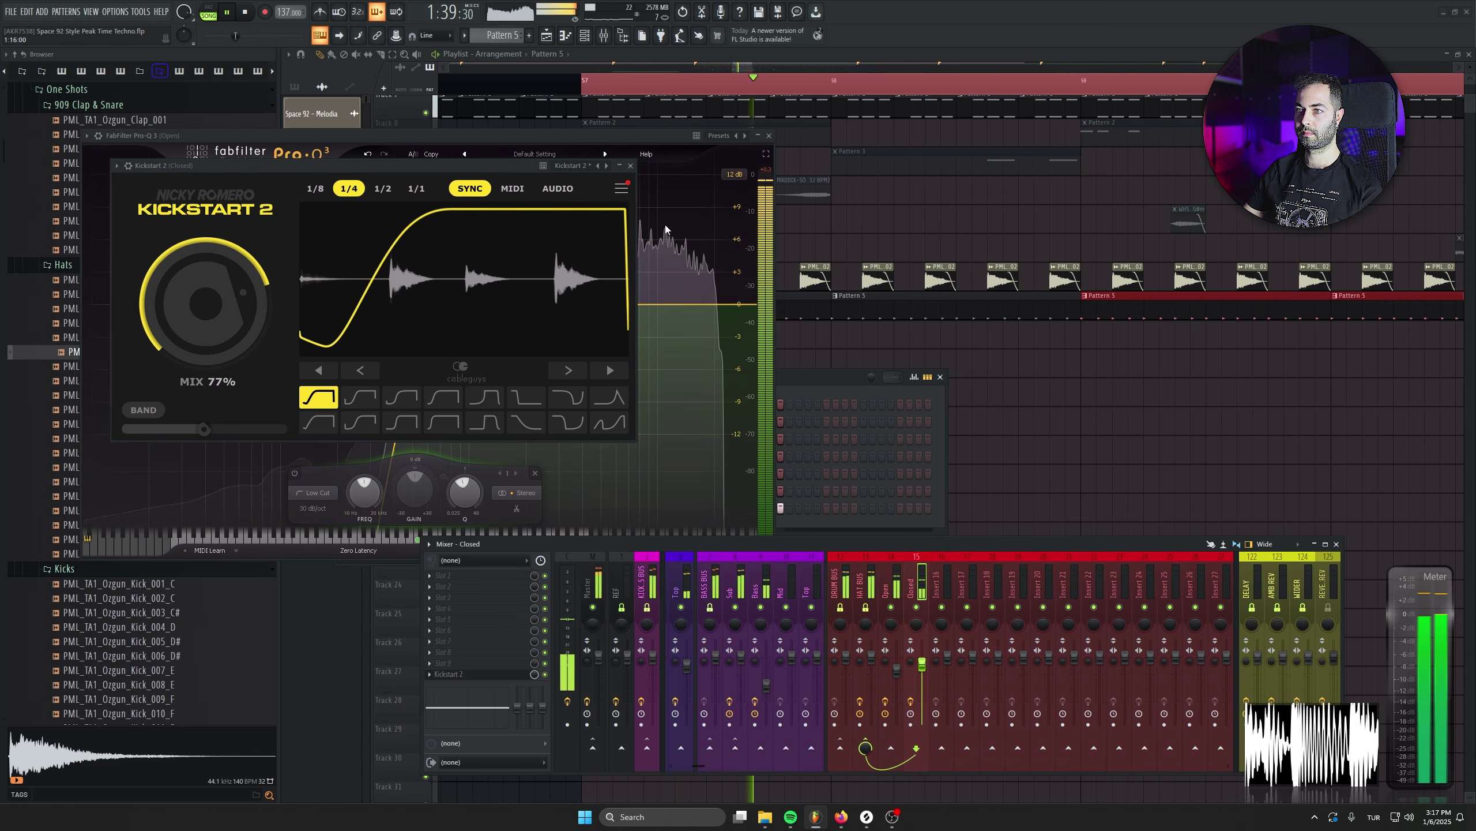
left_click(630, 165)
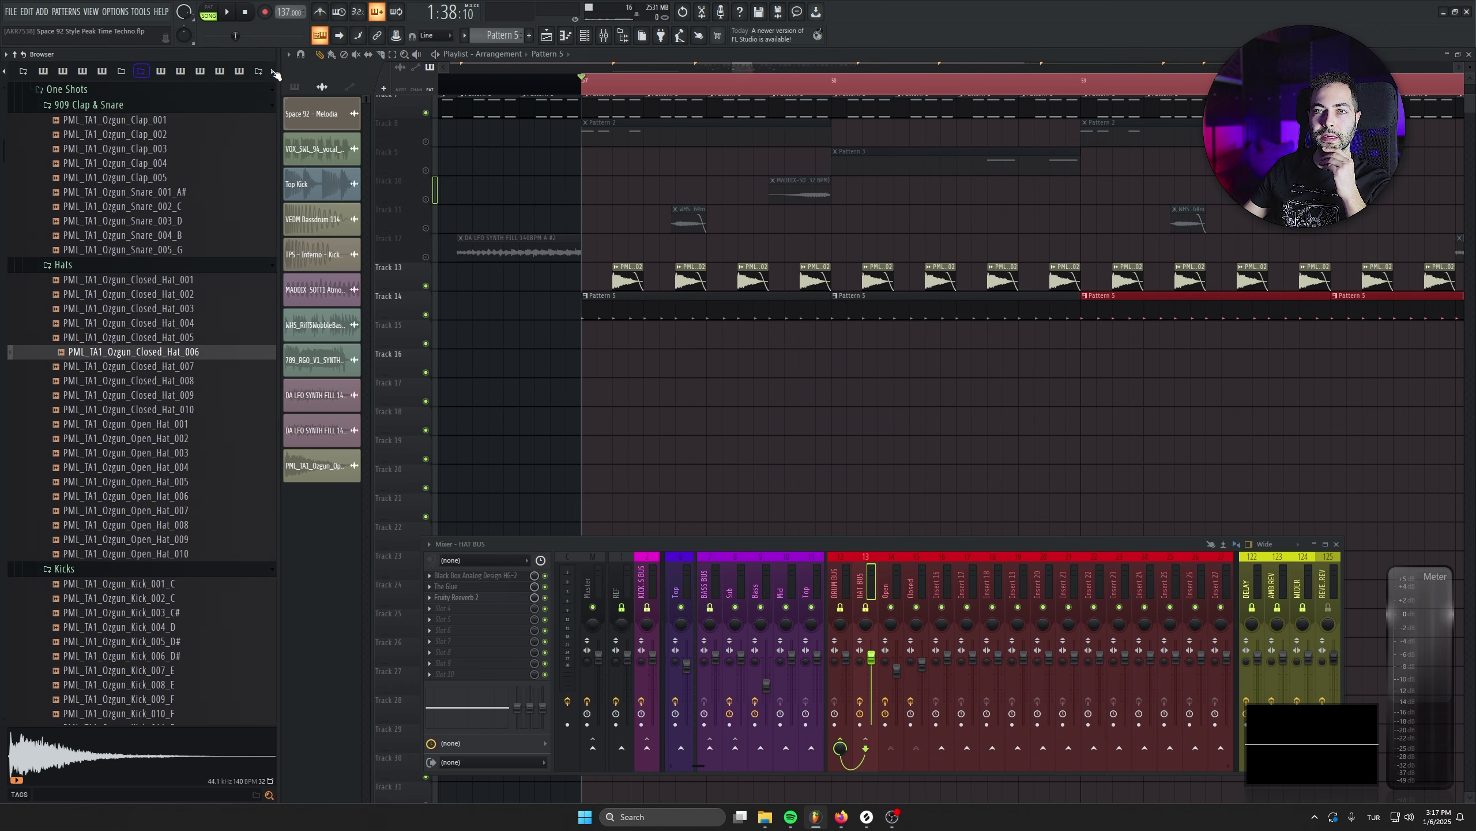
Add the TPS - Inferno II - Ride 04 sample to playlist Track 15, aligned with the first open hat
left_click(259, 70)
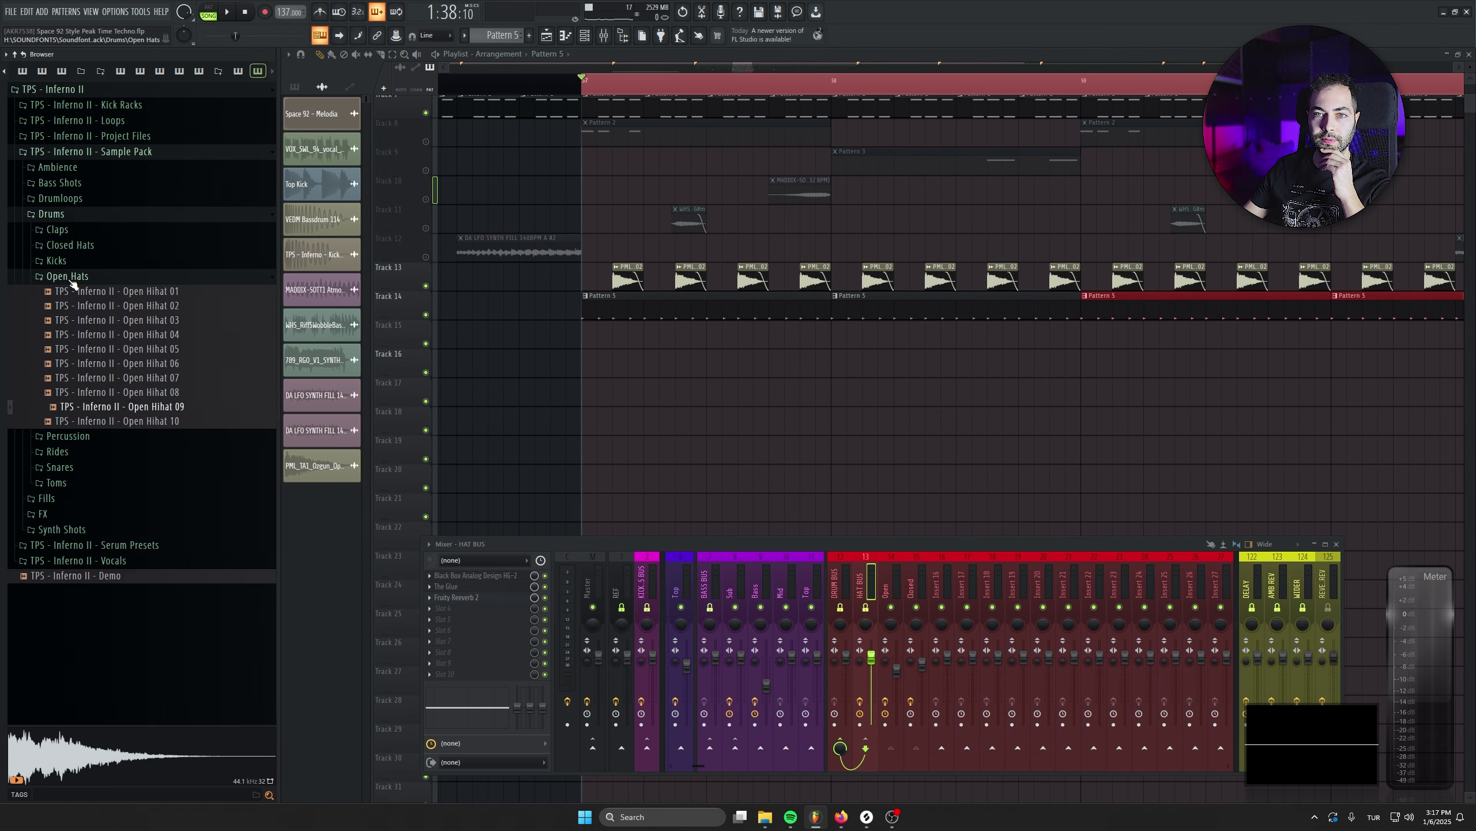
left_click(181, 448)
left_click_drag(150, 507, 525, 389)
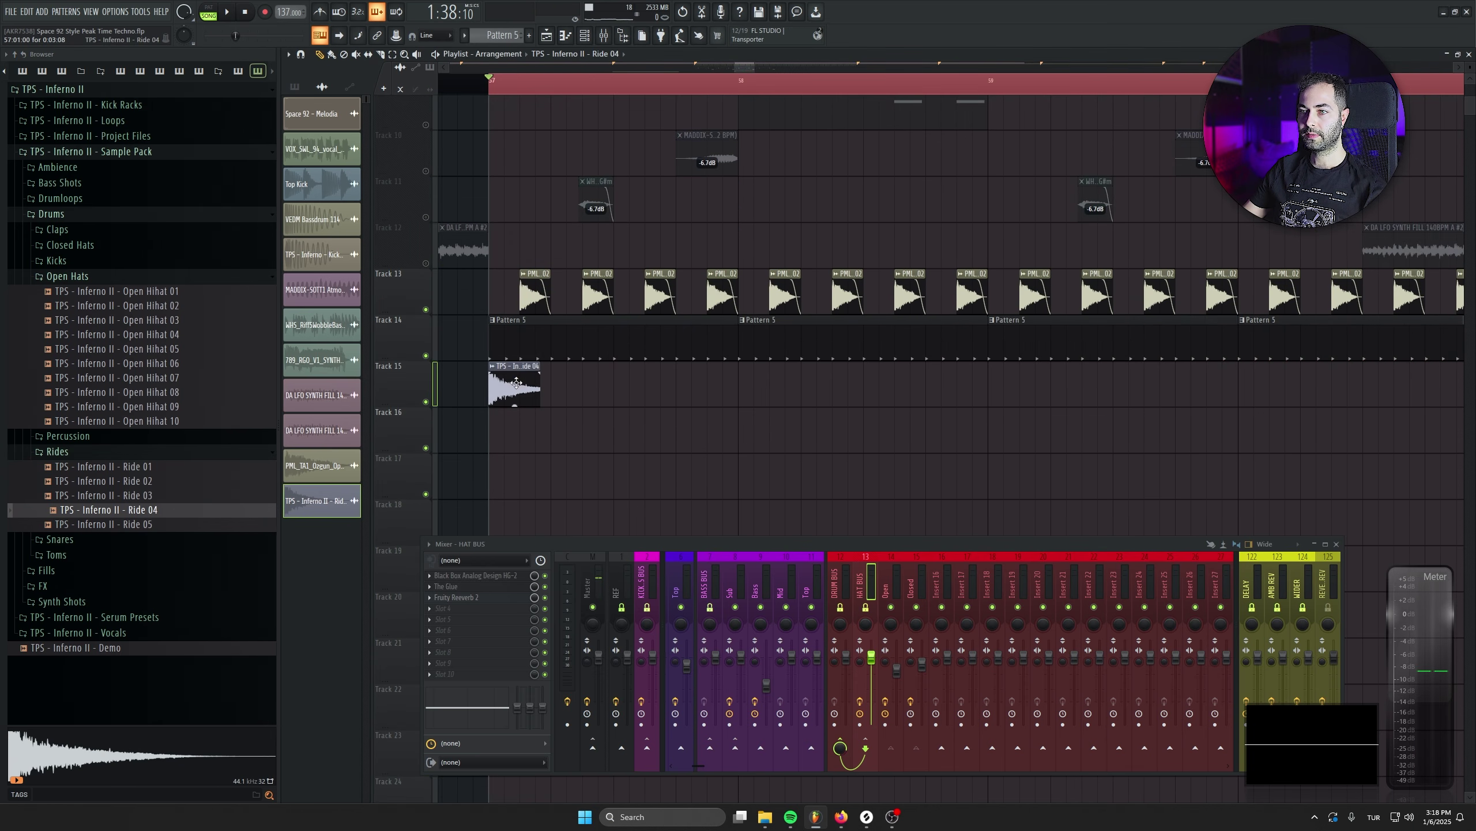
scroll(557, 368, "up", 3)
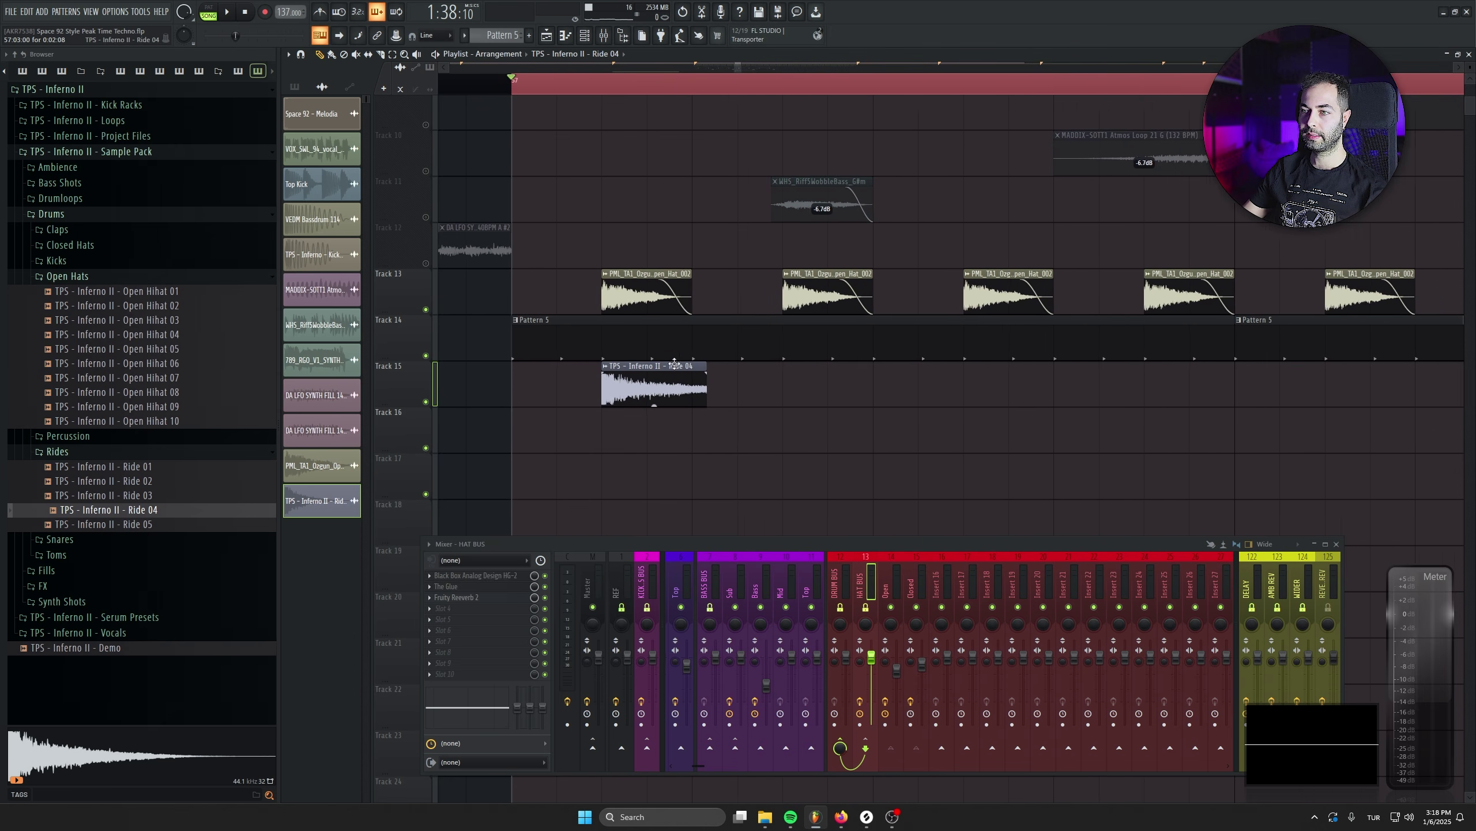
Extend the ride clip to the next open hat and repeat it on every offbeat across the loop region
left_click_drag(717, 369, 827, 367)
left_click(812, 387)
left_click_drag(994, 387, 657, 406)
mouse_move(650, 405)
left_mouse_down()
mouse_move(1151, 403)
mouse_move(1027, 406)
left_mouse_up()
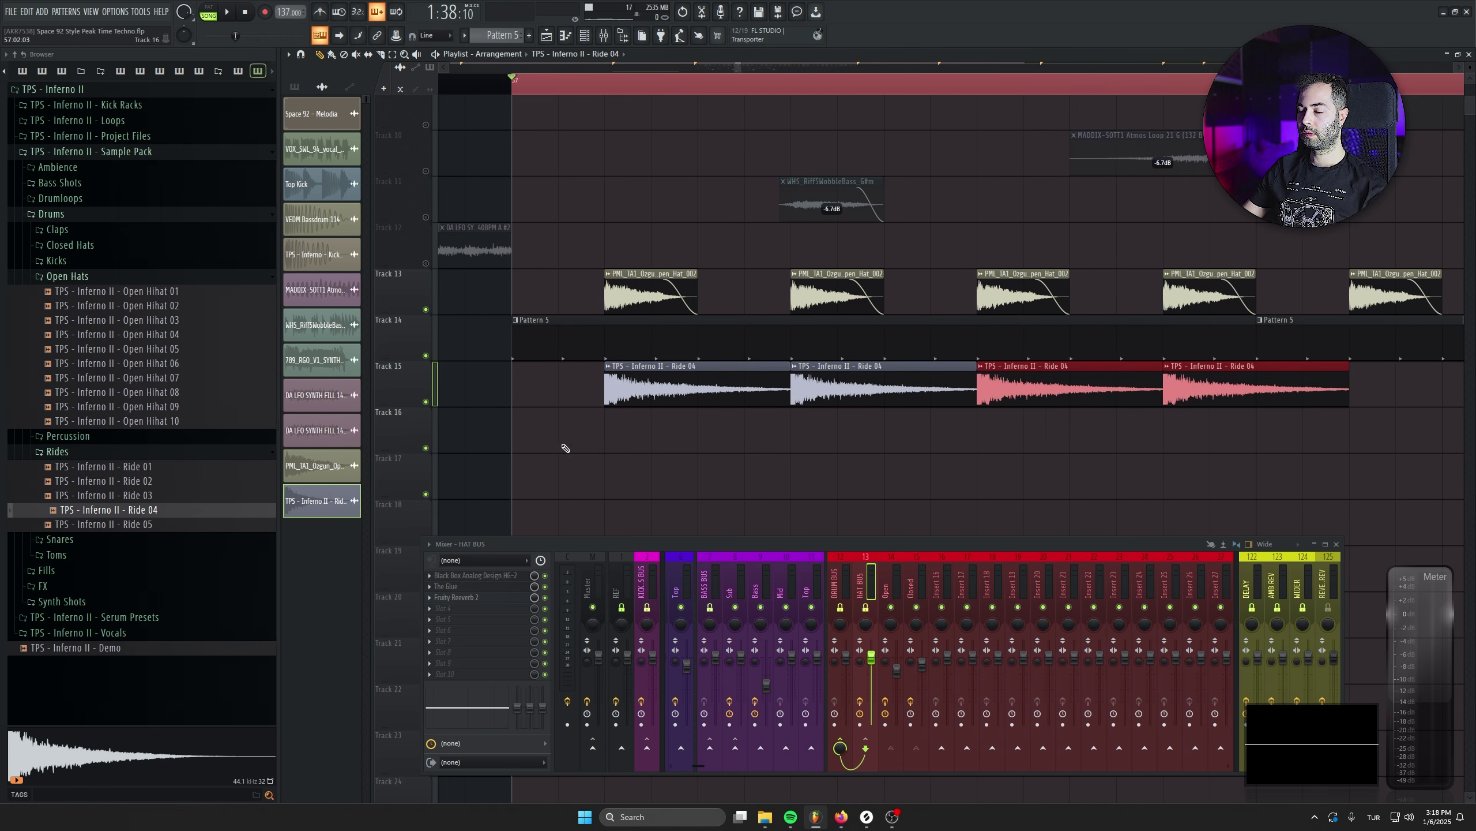
scroll(558, 448, "down", 2)
left_click_drag(541, 439, 1058, 394)
mouse_move(642, 377)
left_mouse_down()
mouse_move(1093, 371)
mouse_move(1033, 370)
left_mouse_up()
scroll(579, 439, "down", 2)
left_click_drag(540, 436, 1127, 414)
left_click_drag(616, 375, 1045, 374)
left_click(1136, 462)
mouse_move(1136, 463)
left_mouse_down()
mouse_move(907, 455)
mouse_move(1093, 415)
mouse_move(872, 430)
left_mouse_up()
right_click(914, 462)
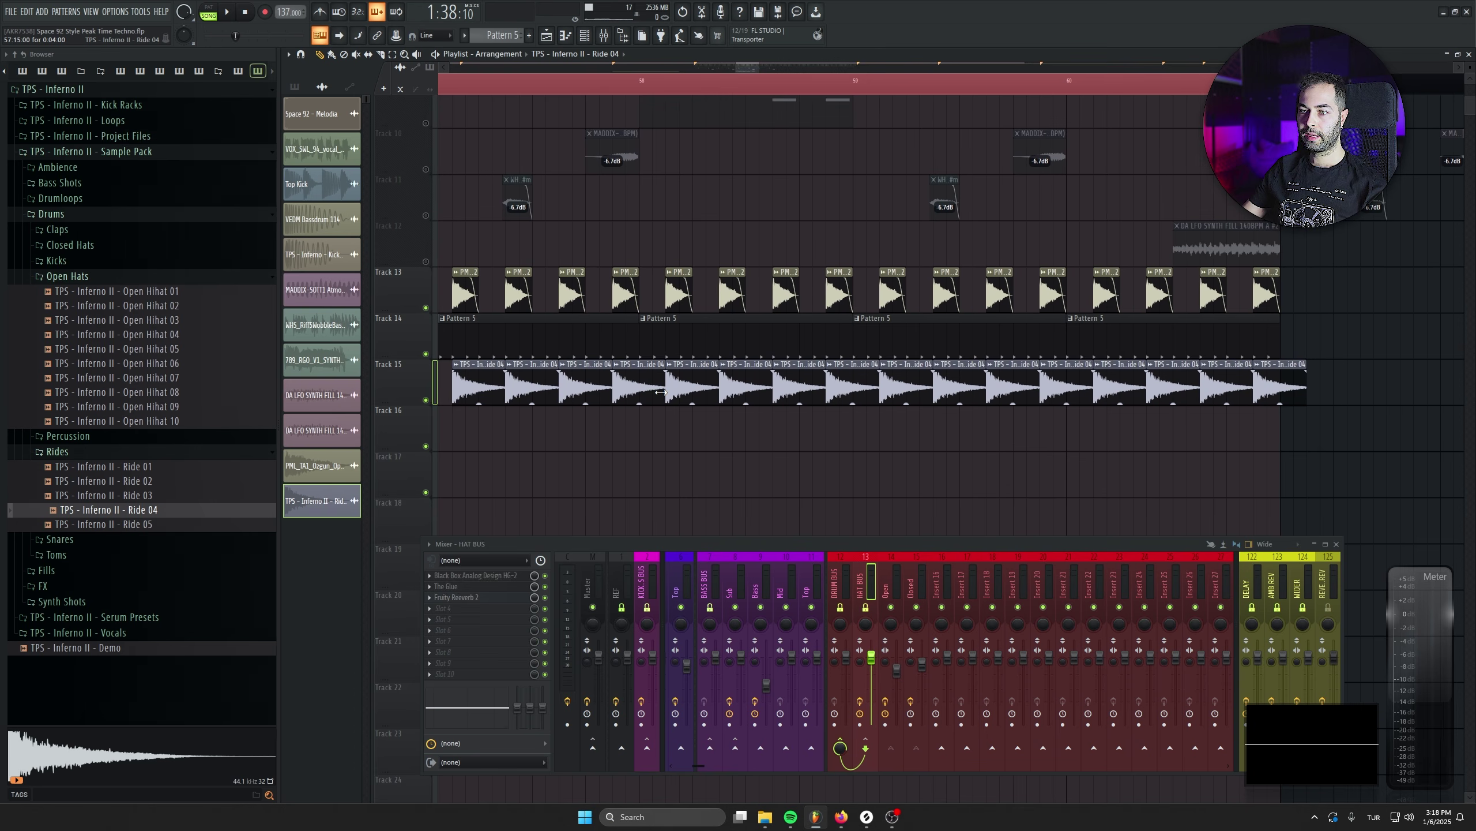
Route the Ride 04 clip to mixer track 16 and name that track Rides
double_click(661, 392)
left_click_drag(345, 109, 344, 72)
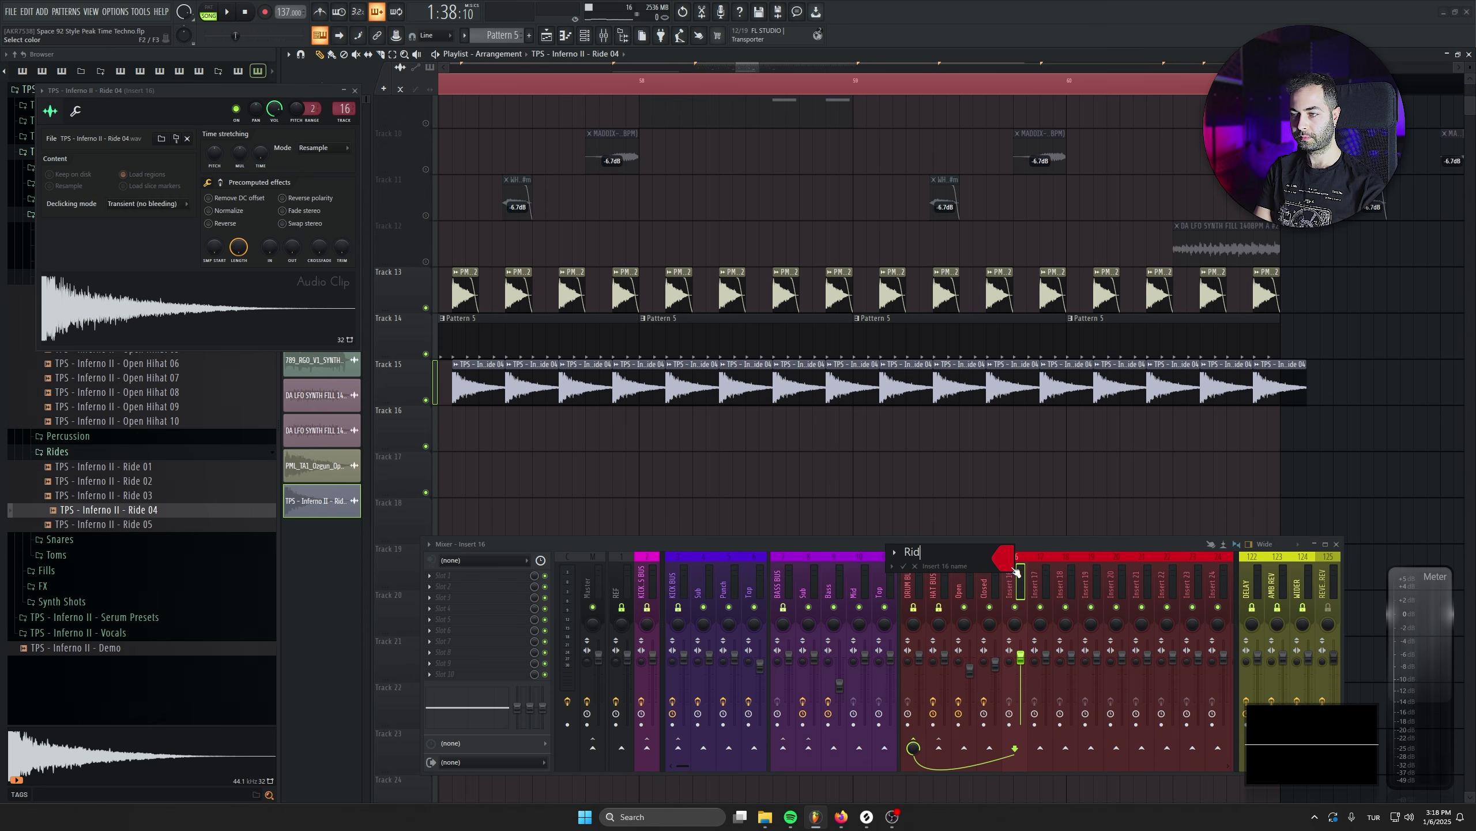
Load Kickstart 2 in the last effect slot of the Rides track and start playback
left_click(490, 675)
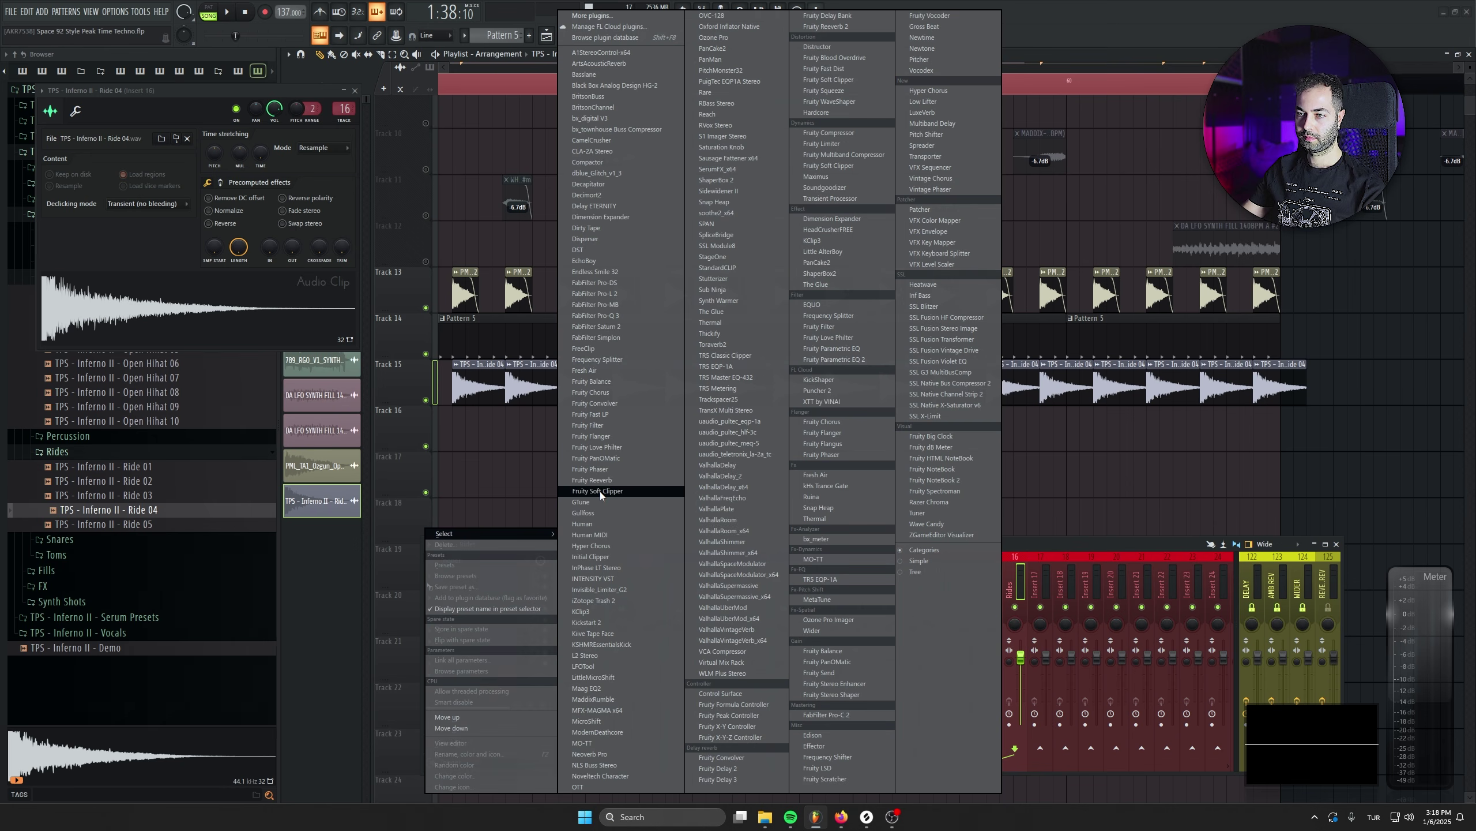
left_click(605, 624)
key("space")
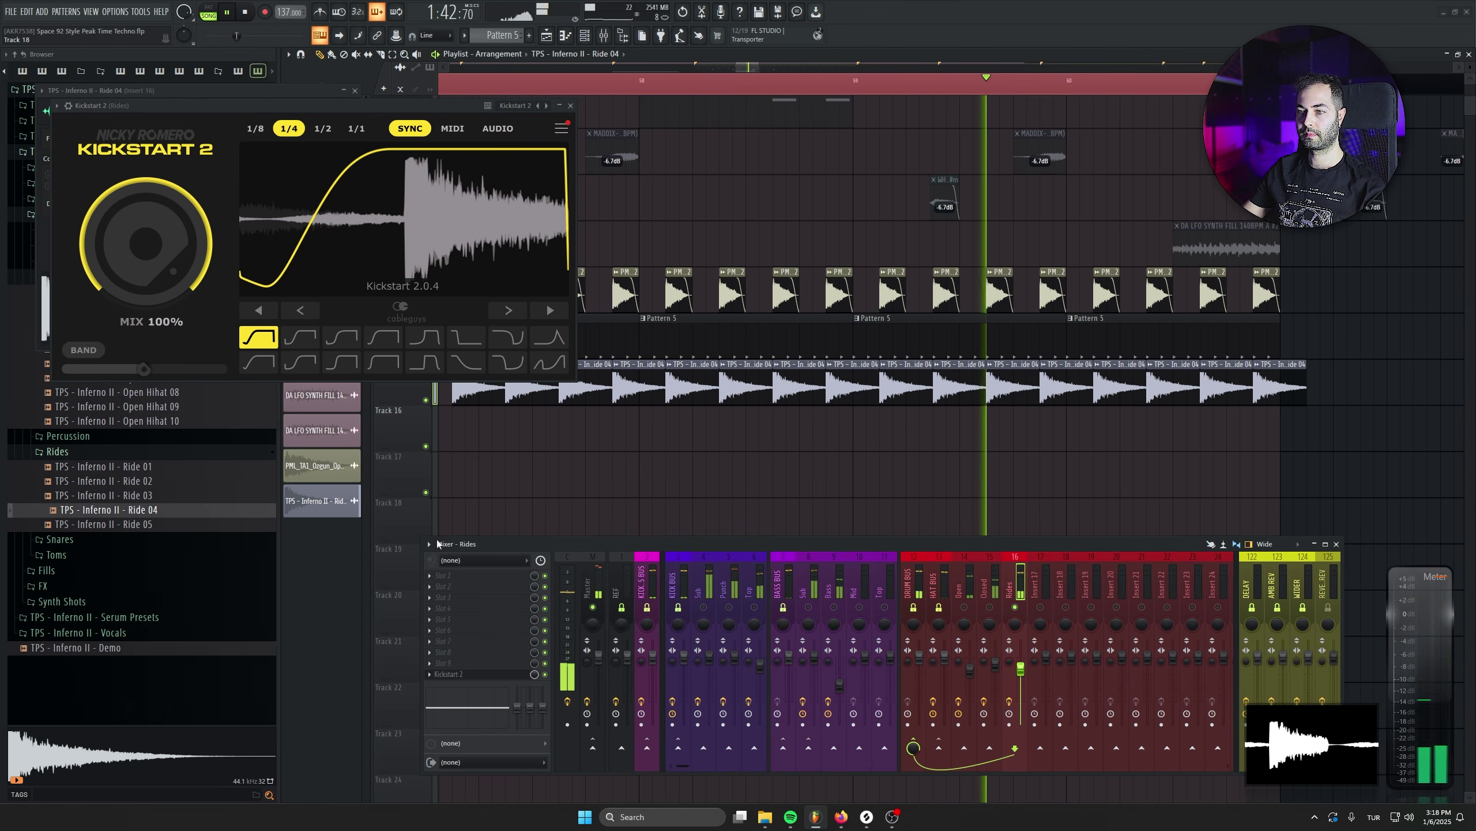
Add FabFilter Pro-Q 3 to the Rides track with a low cut at about 1732 Hz and close the plugin windows
left_click(466, 575)
left_click(644, 314)
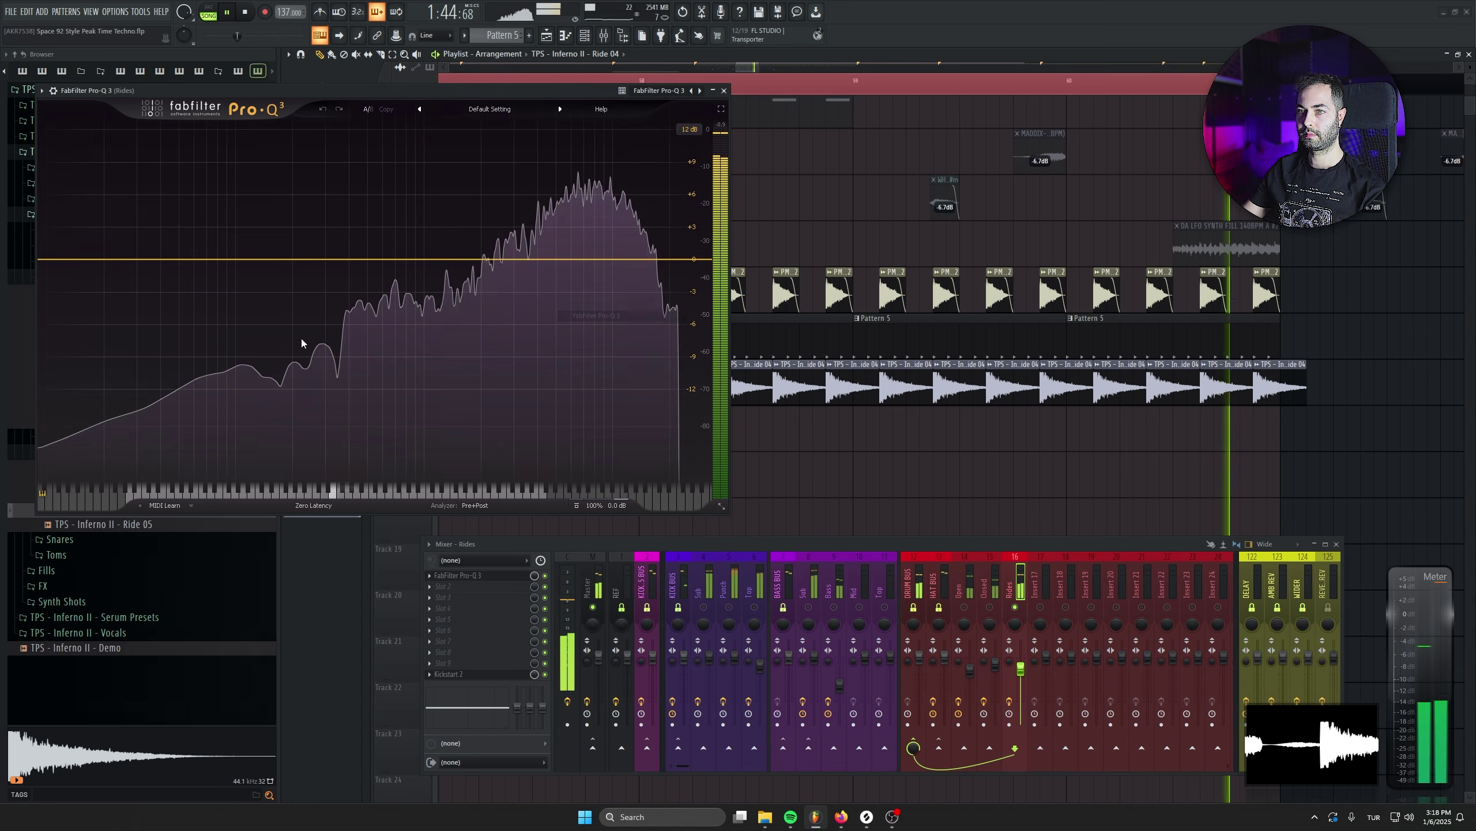
key("space")
left_click_drag(55, 262, 464, 296)
key("space")
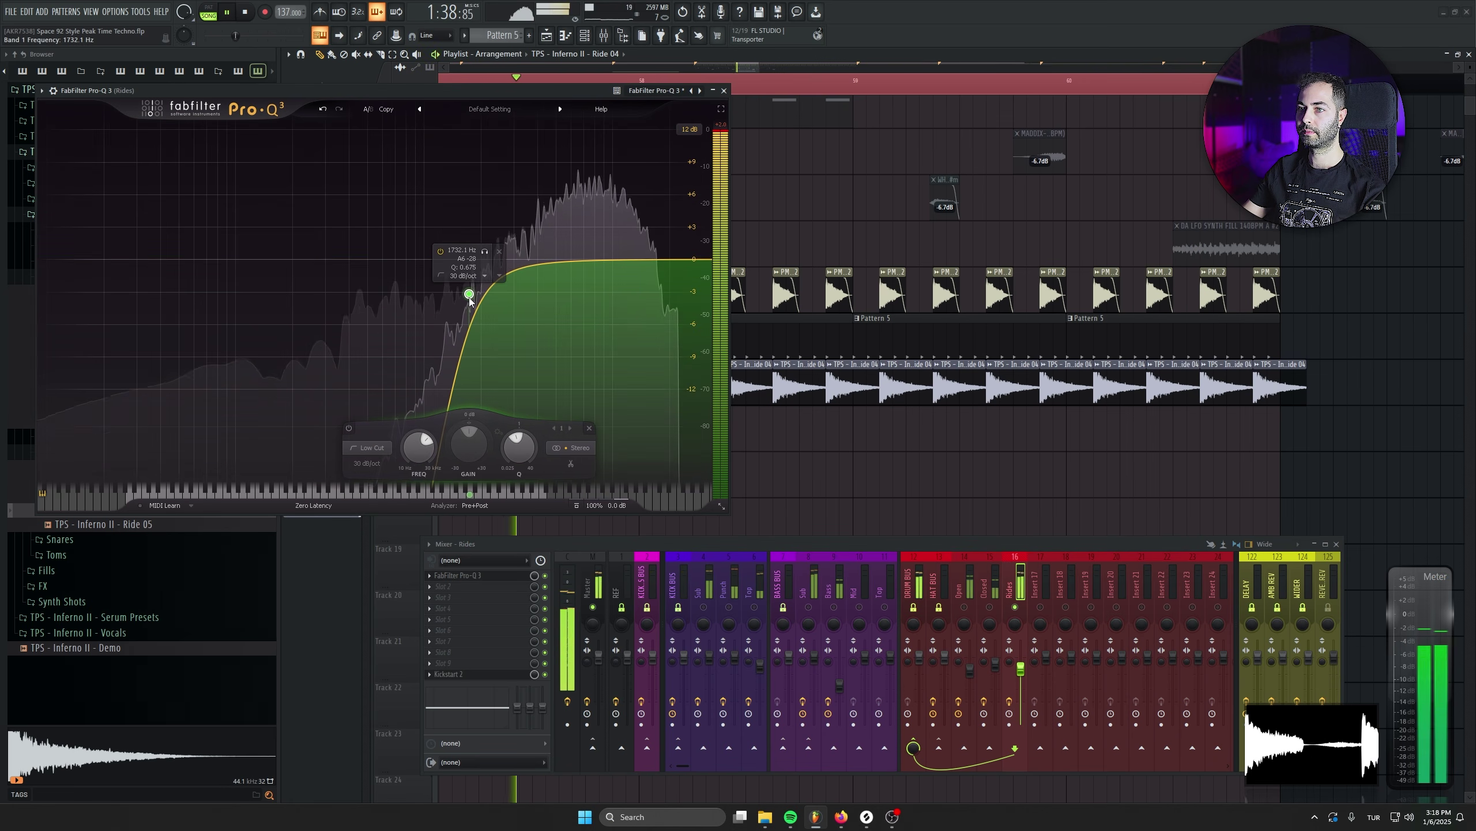
left_click(723, 90)
left_click(570, 108)
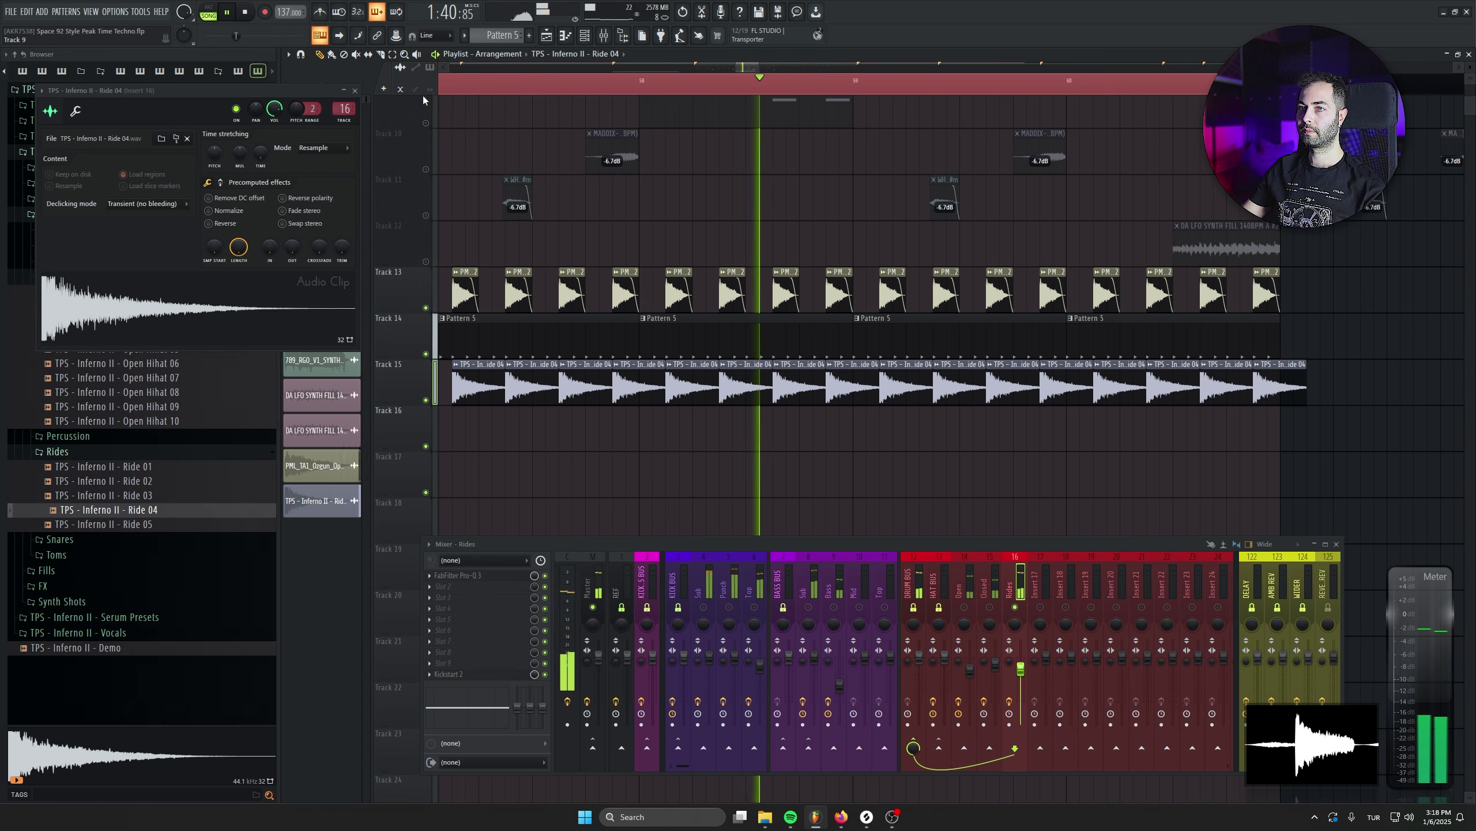
left_click(355, 90)
Try TPS - Inferno II Ride 05, Ride 02 and Ride 01 as replacement samples for the ride clips
key("space")
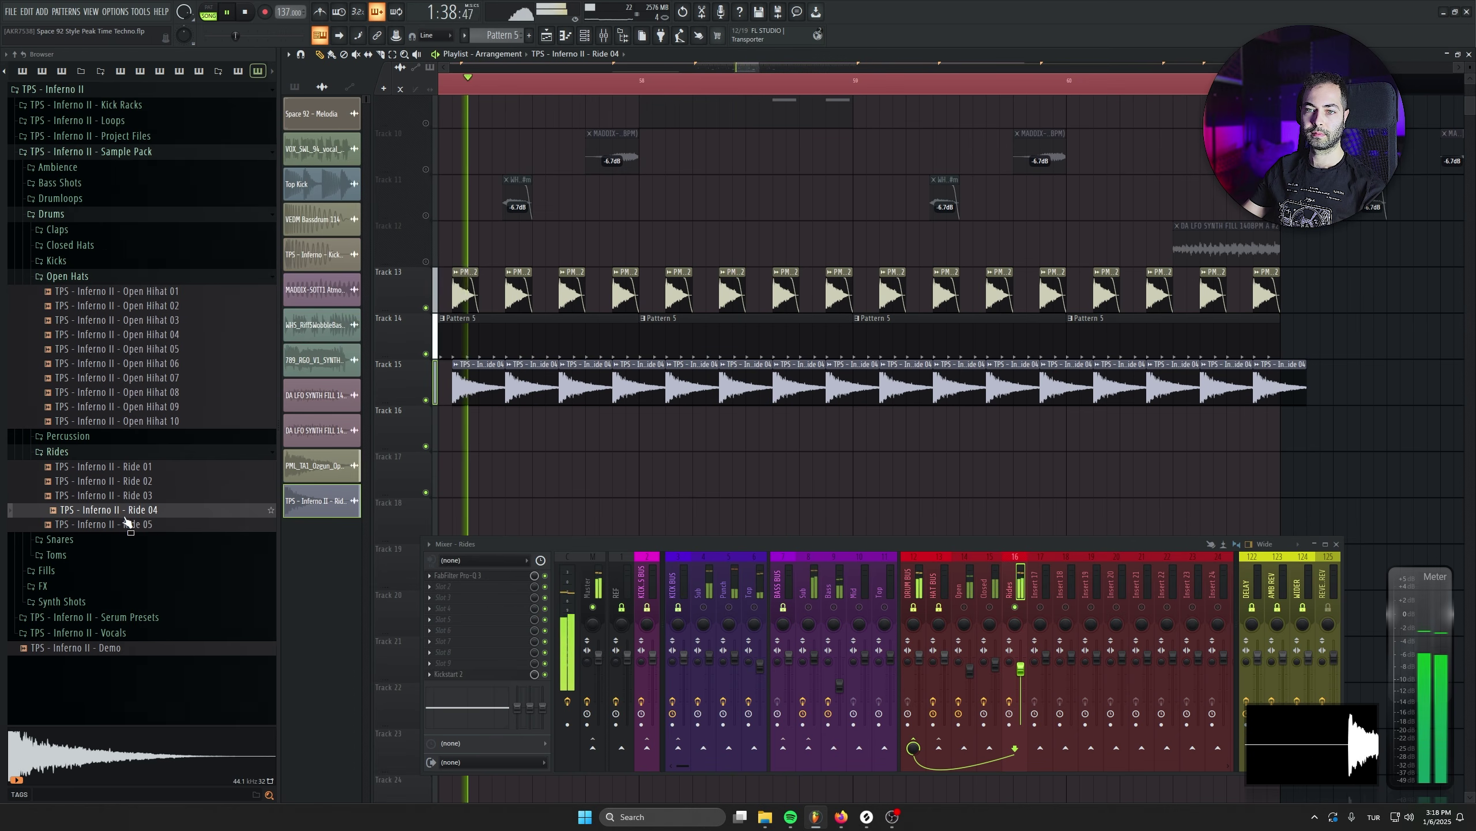
middle_click(175, 524)
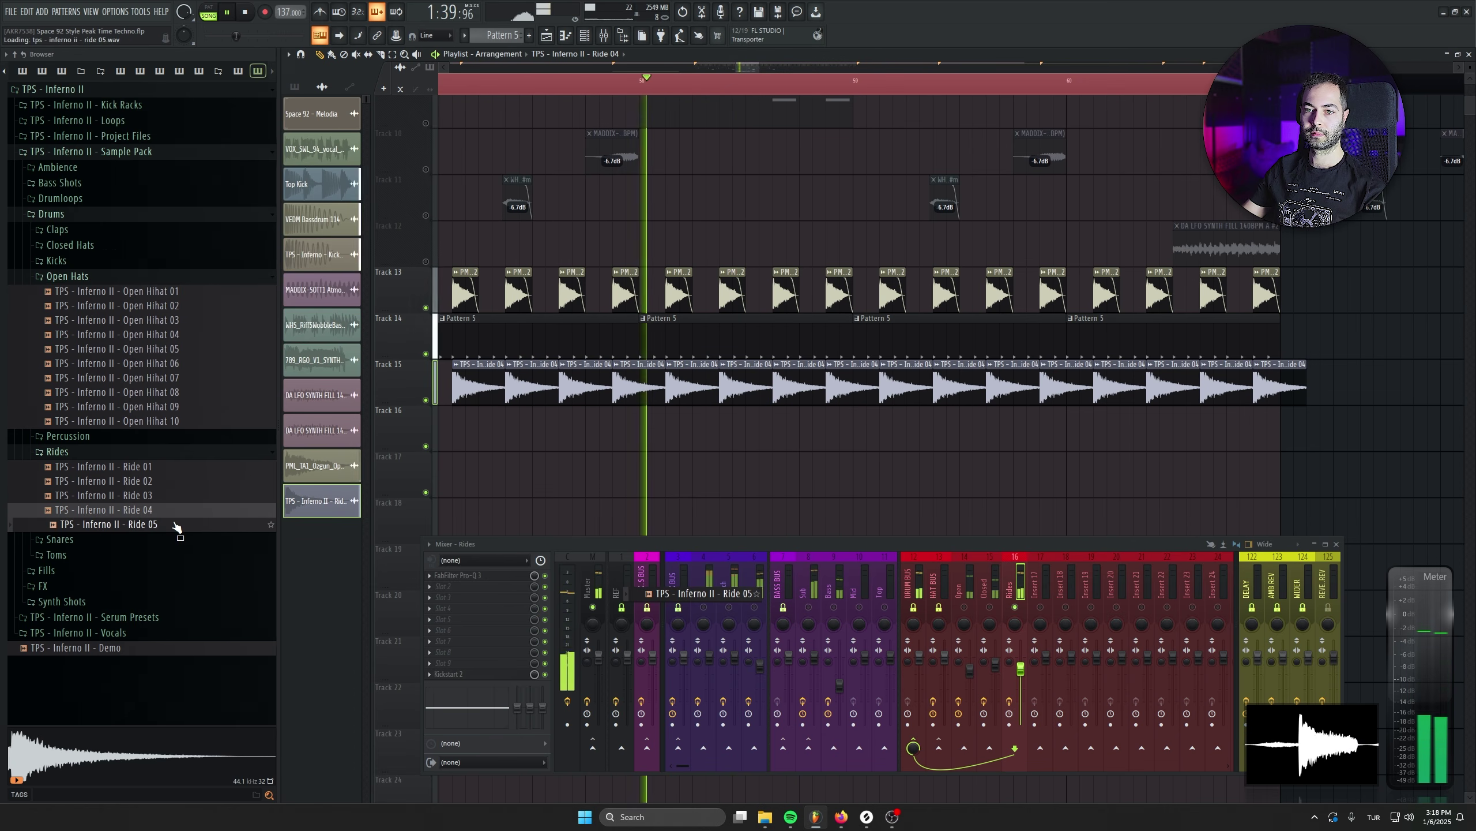
left_click(193, 480)
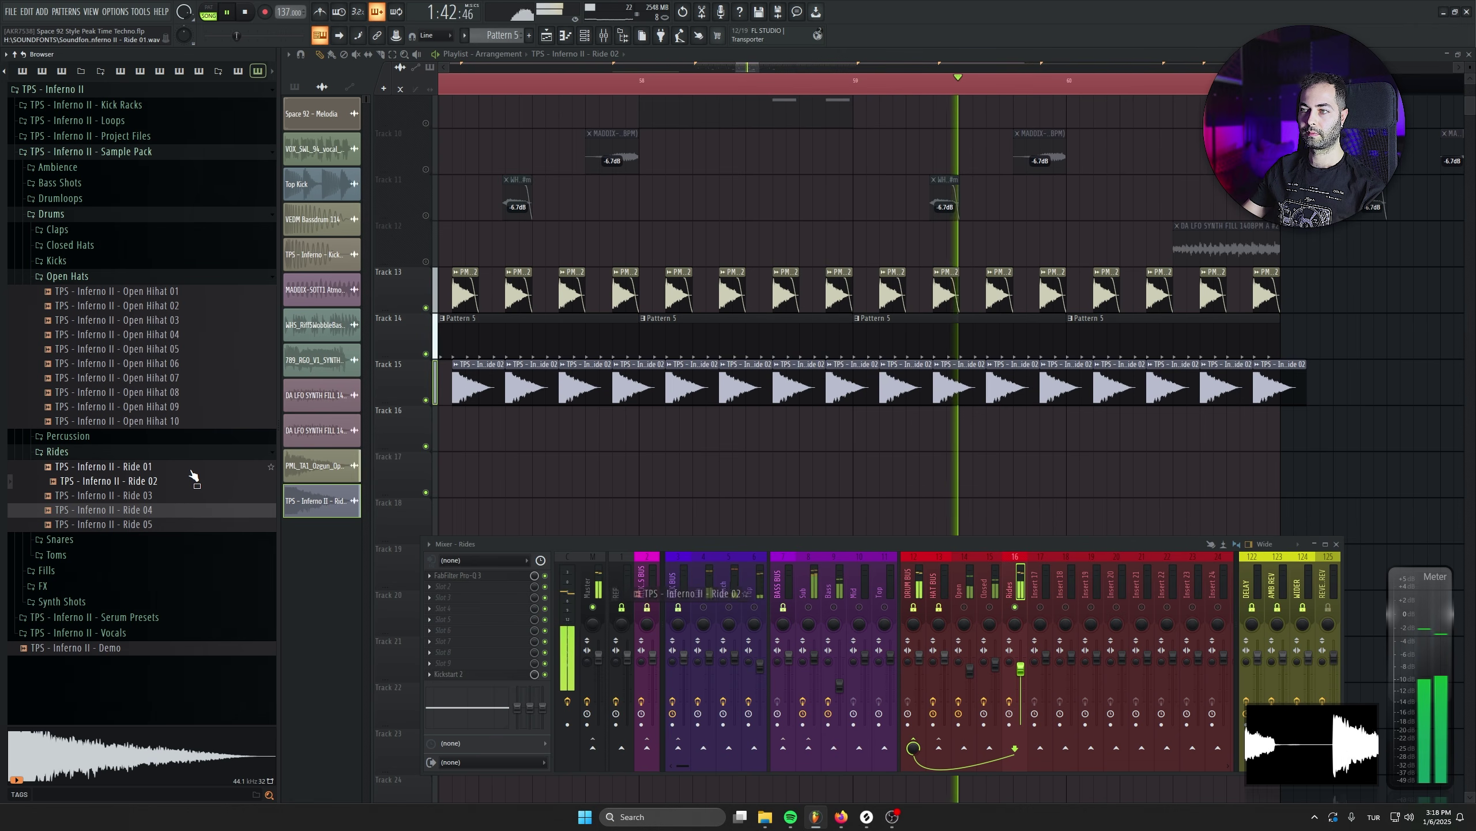
left_click(192, 467)
key("space")
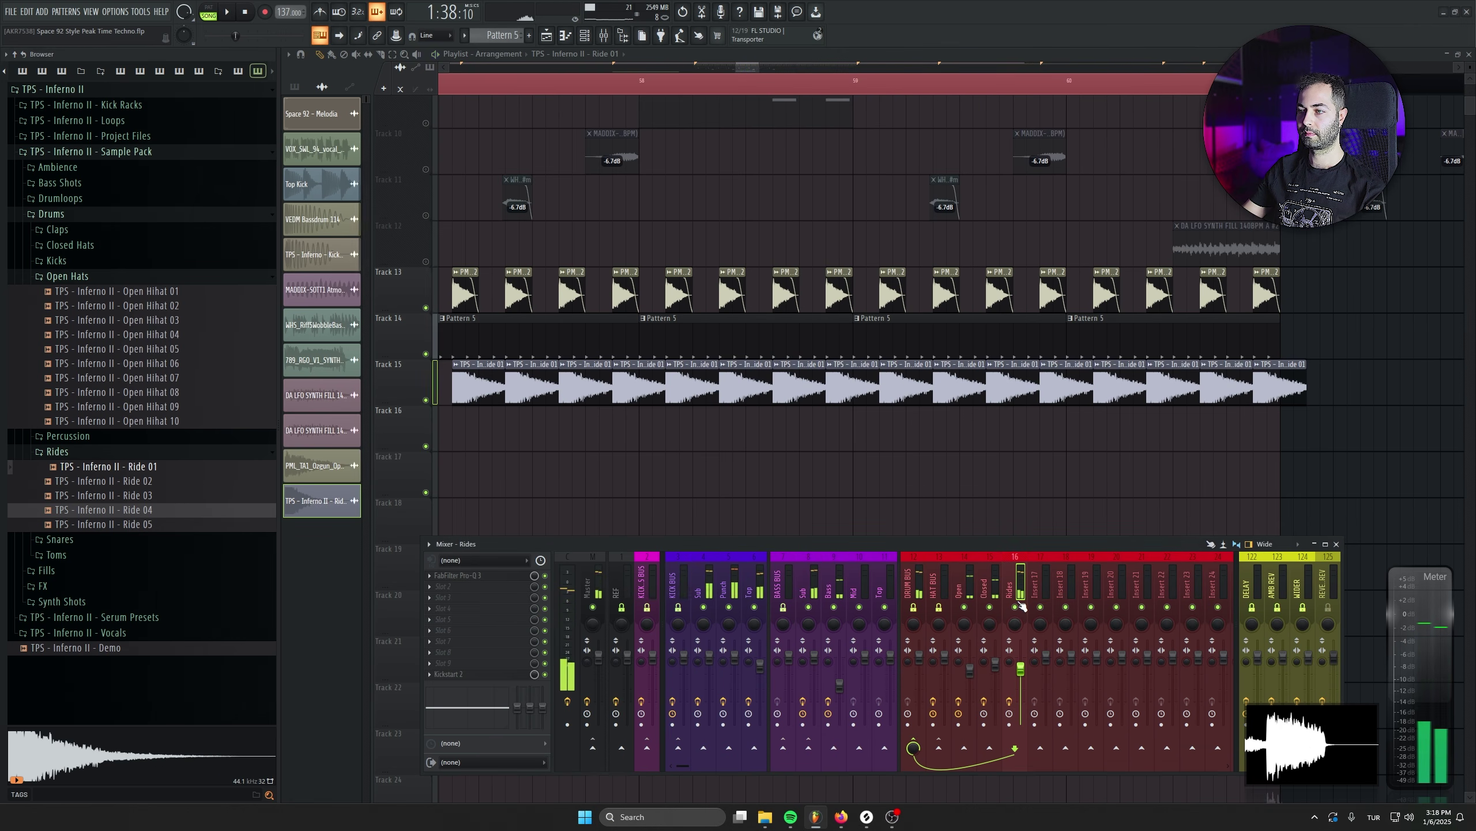
Lower the Rides track volume and replace the ride sample with TPS - Inferno - Ride 08 after trying other Inferno rides
left_click_drag(1024, 682, 1020, 679)
left_click(240, 72)
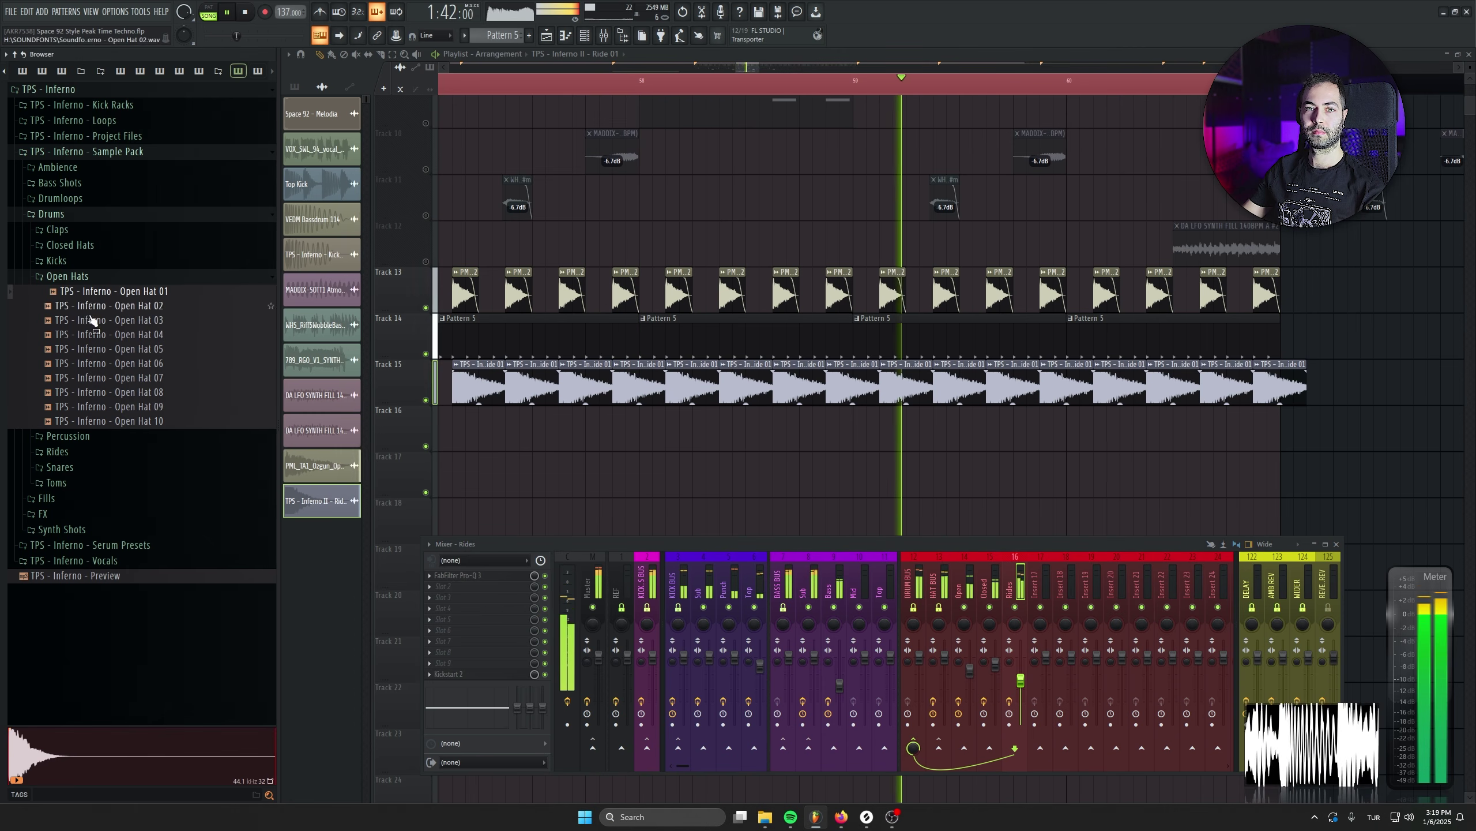
left_click(84, 468)
left_click(99, 494)
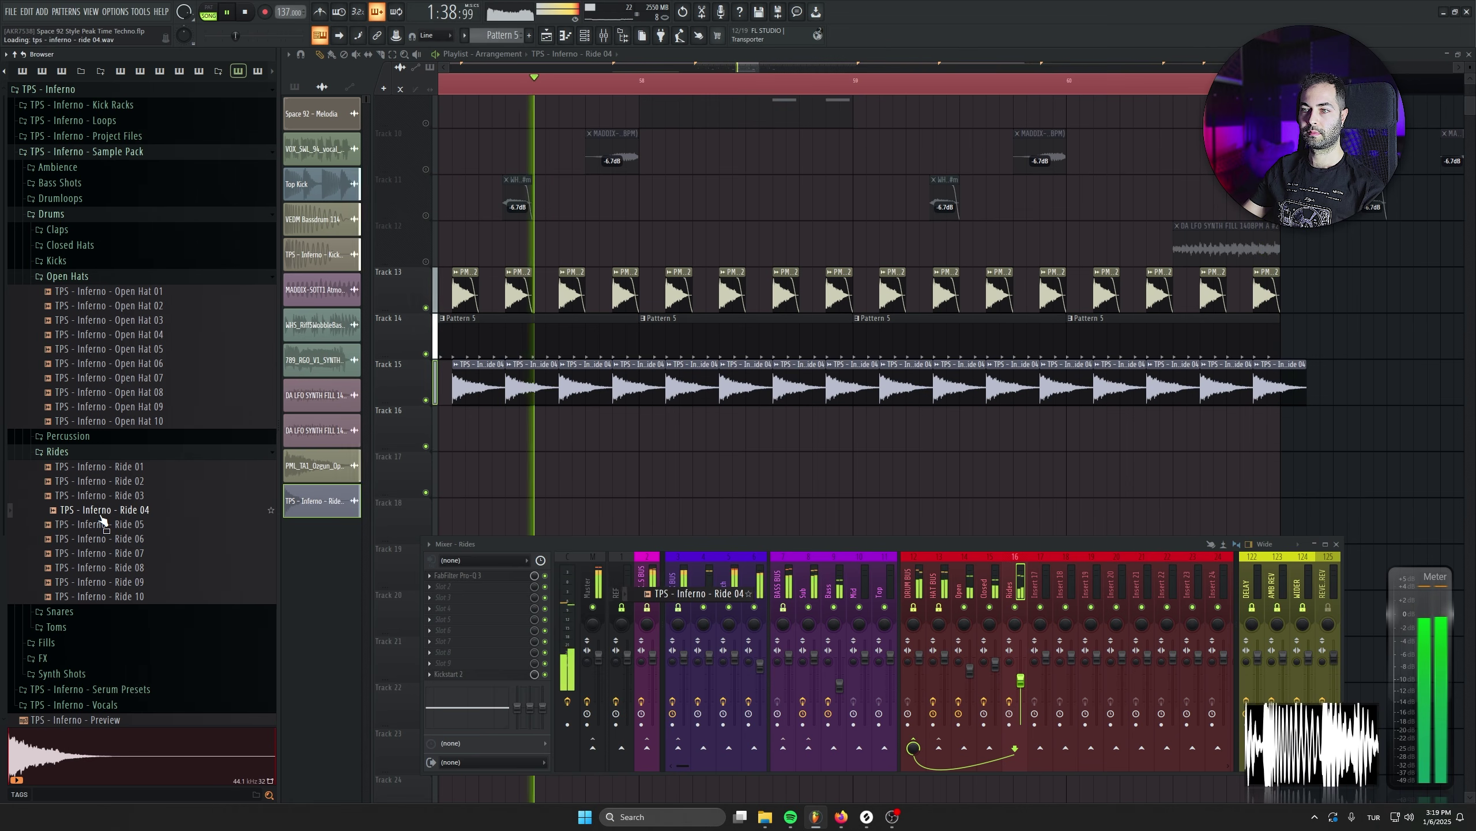
left_click(103, 523)
left_click(108, 553)
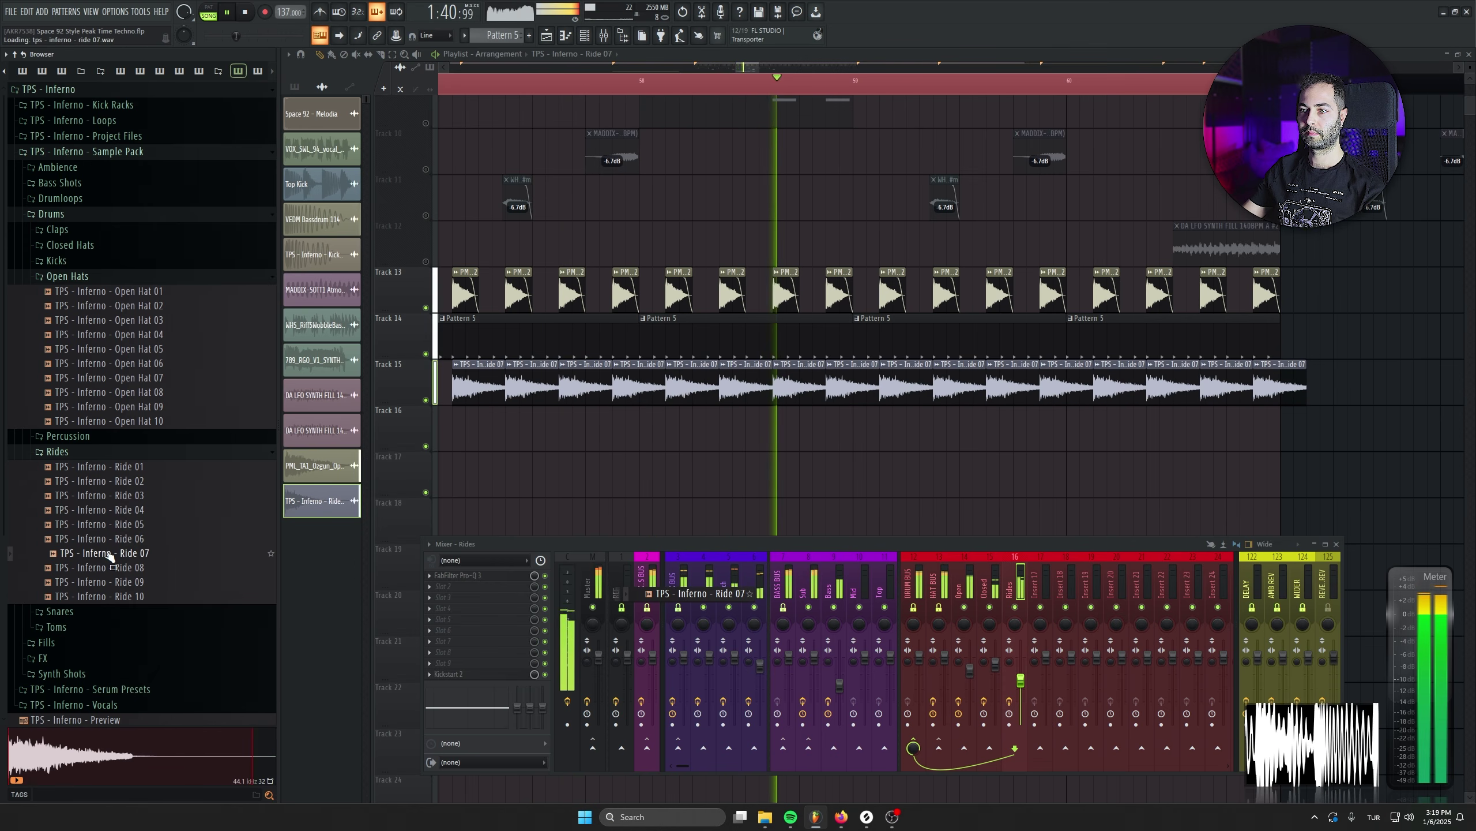
left_click(115, 569)
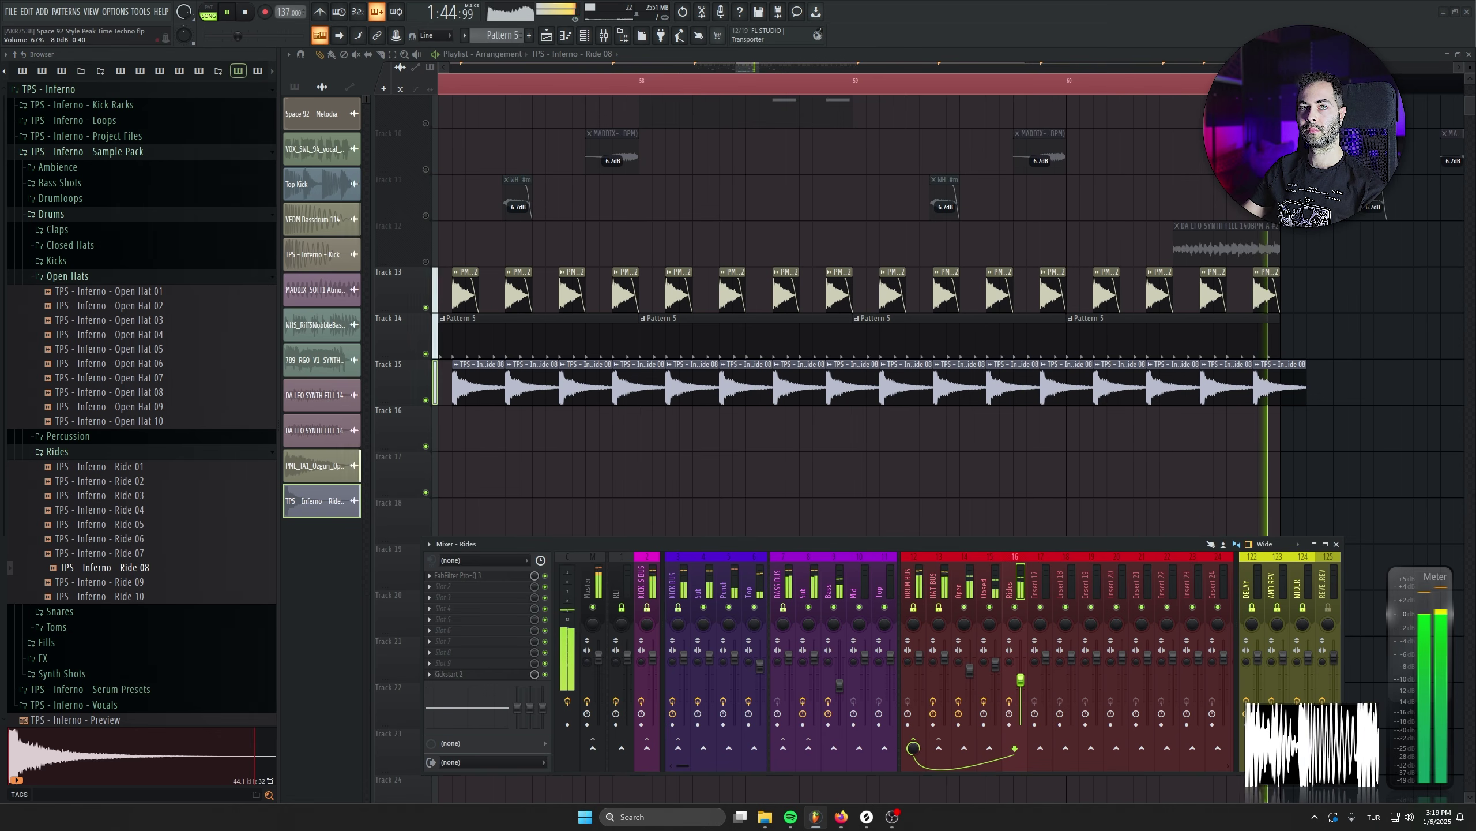
Add a ride clip ahead of the first one and trim the Track 15 rides to the start and end of the loop region
key("space")
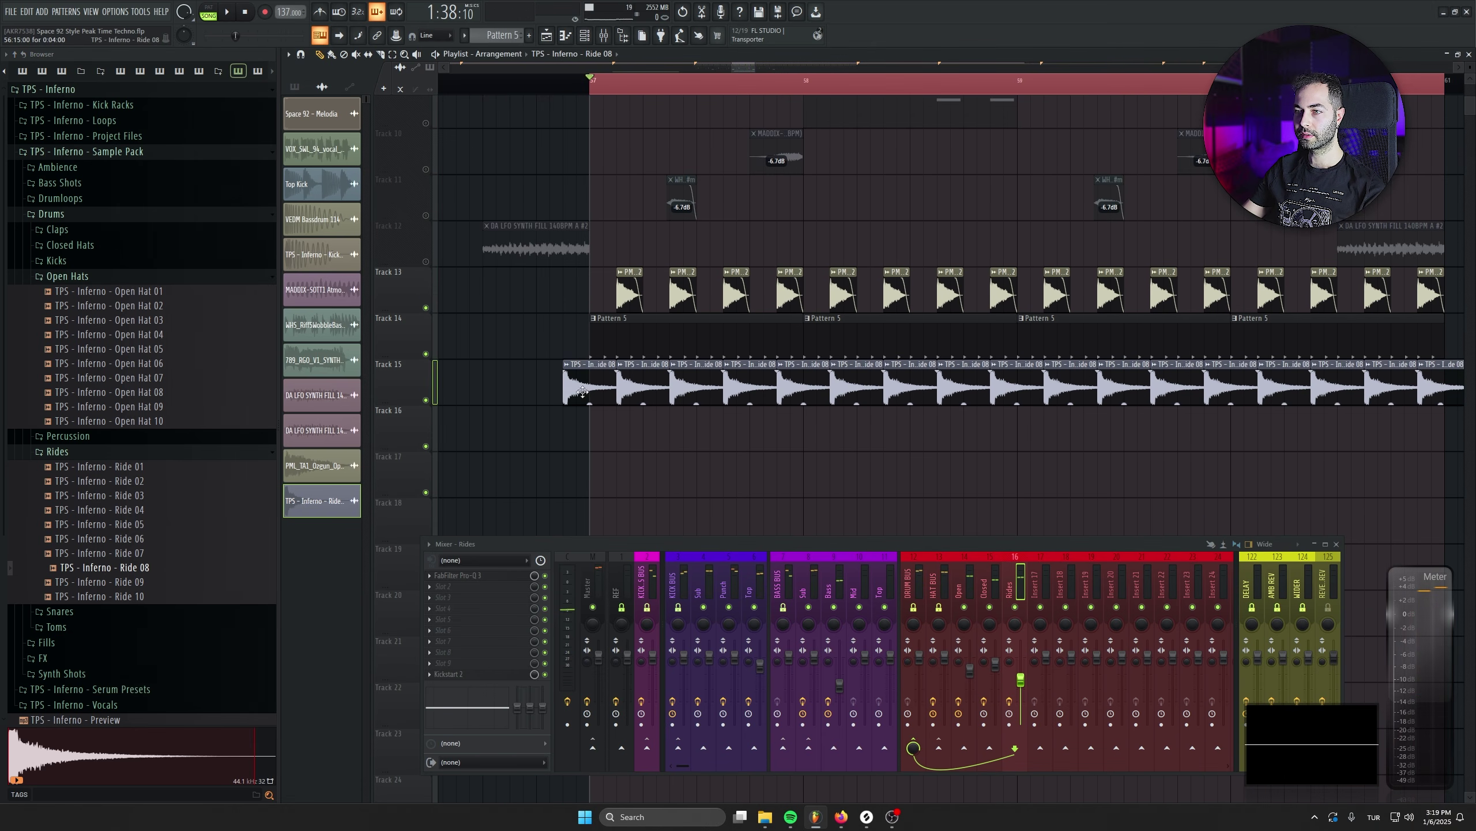
key("space")
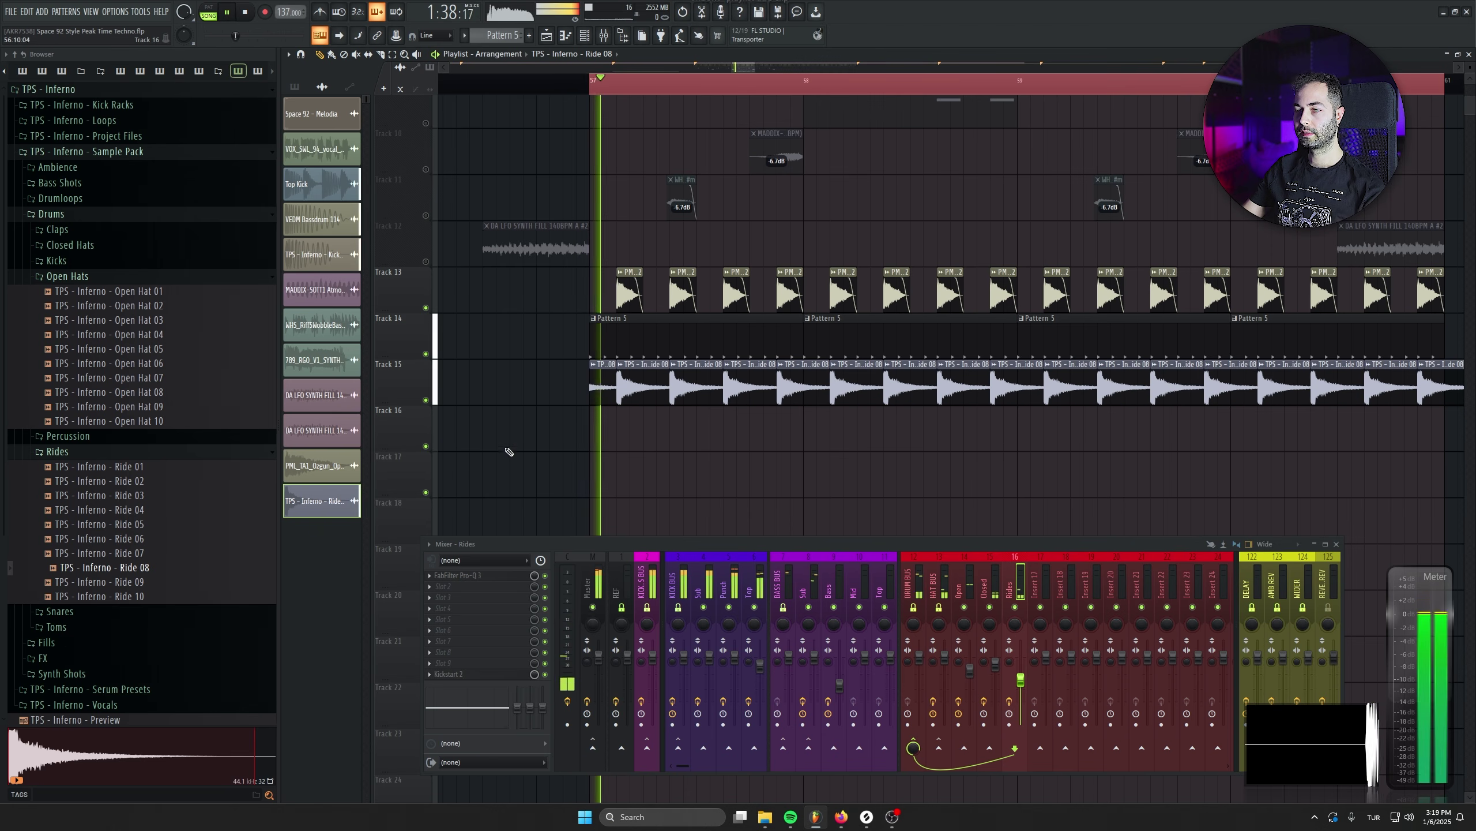
scroll(589, 392, "down", 3)
left_click_drag(1054, 378, 1041, 378)
left_click_drag(1065, 381, 590, 384)
key("space")
left_click(1064, 432)
right_click(1064, 431)
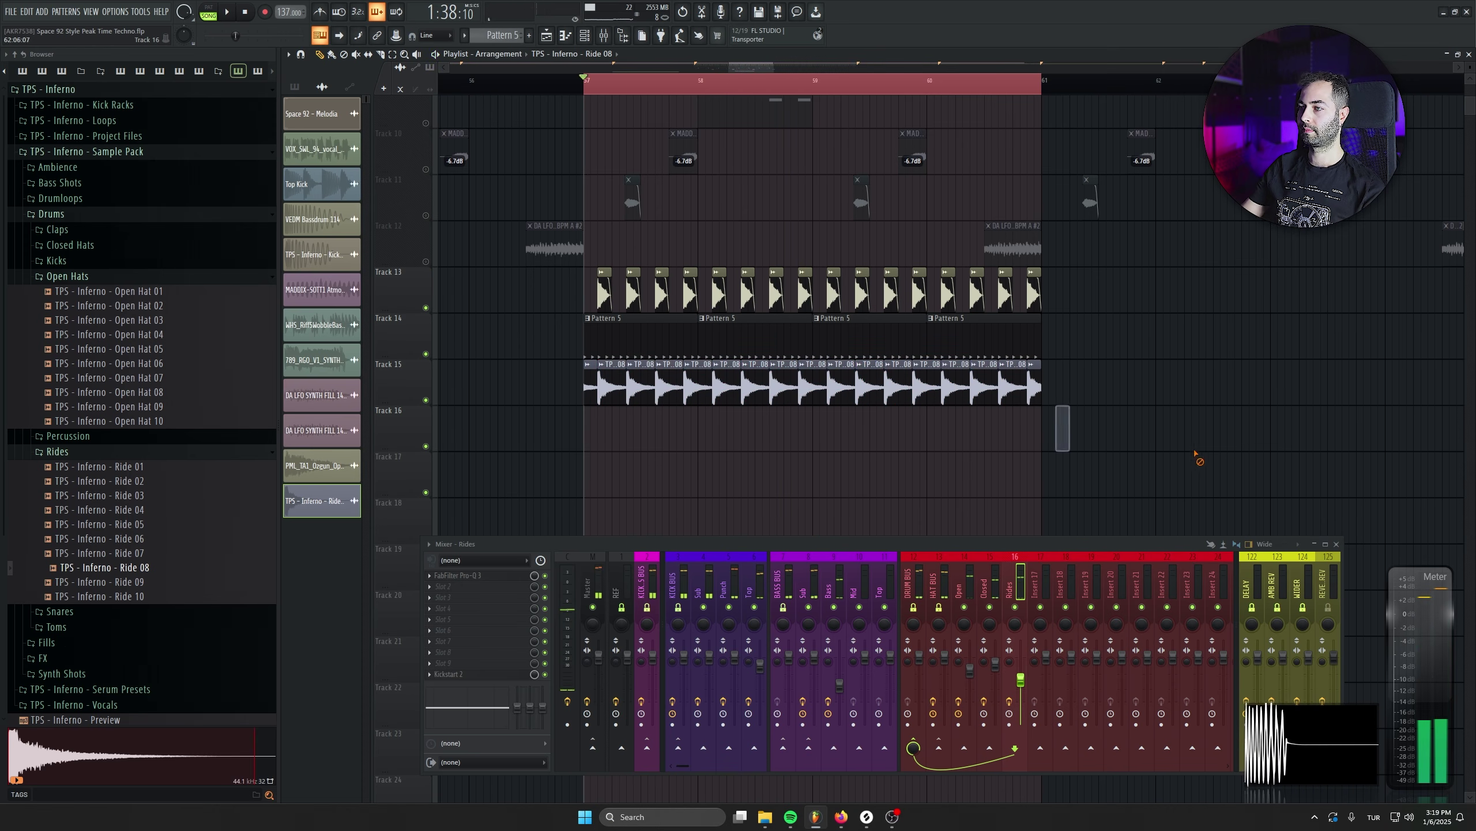
Audition the TPS - Inferno claps and place Clap 10 on Track 16 and Clap 01 on Track 17 at the loop's second beat
left_click(97, 235)
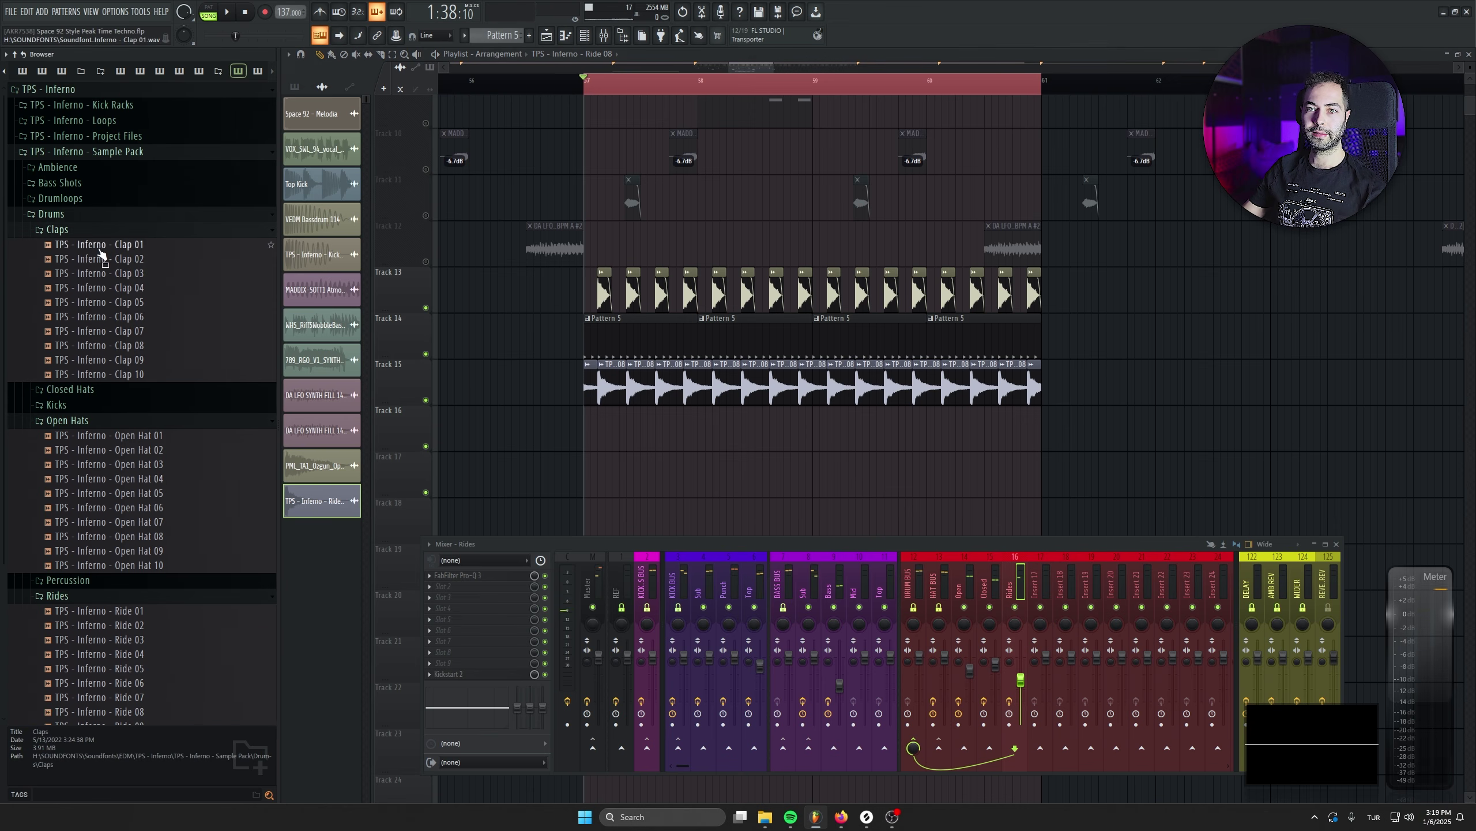
left_click(105, 293)
left_click(108, 308)
left_click(110, 337)
left_click(112, 350)
left_click(120, 364)
left_click(121, 377)
left_click(127, 250)
left_click(127, 262)
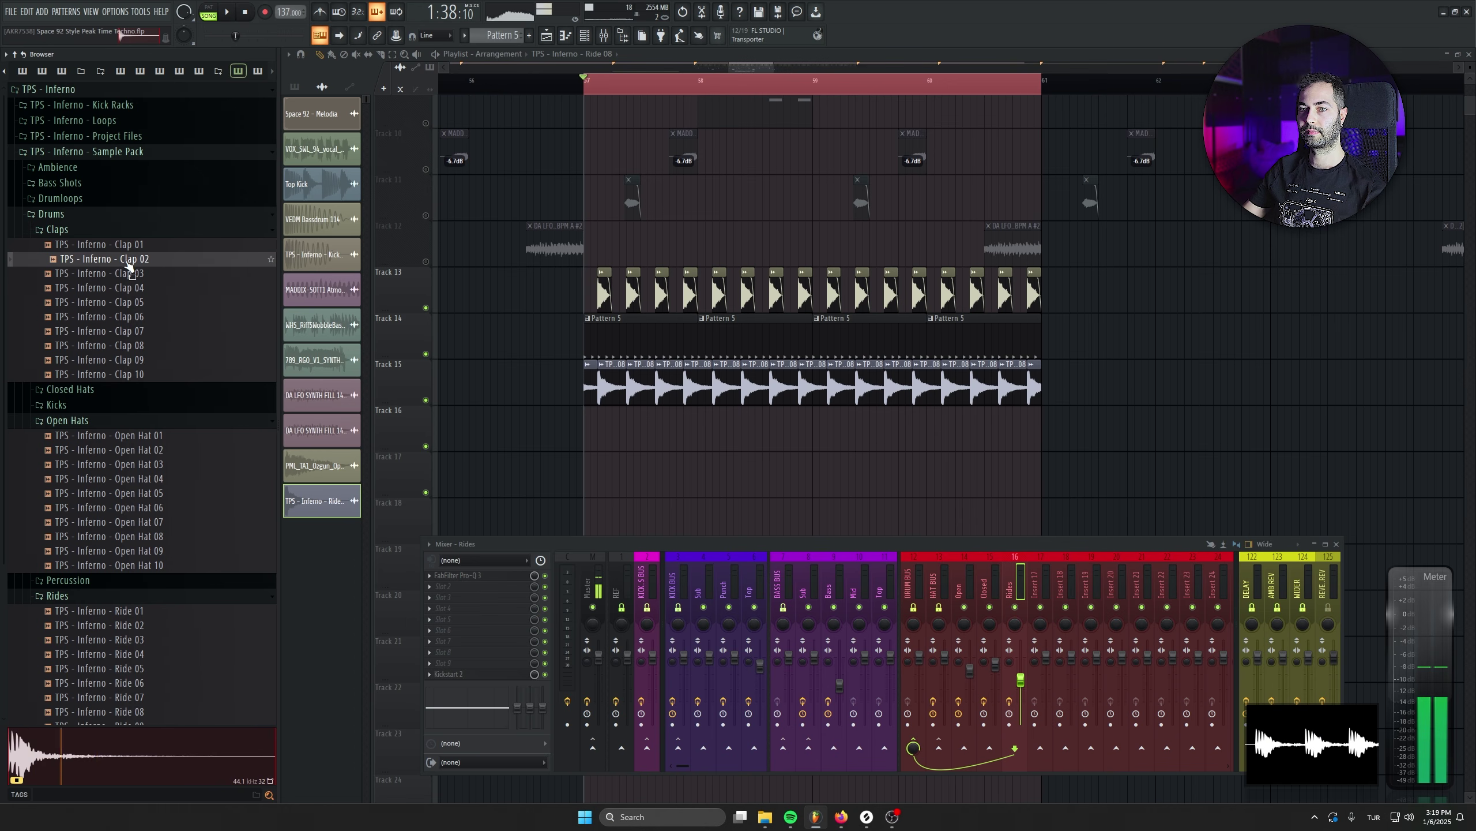
left_click_drag(137, 381, 607, 430)
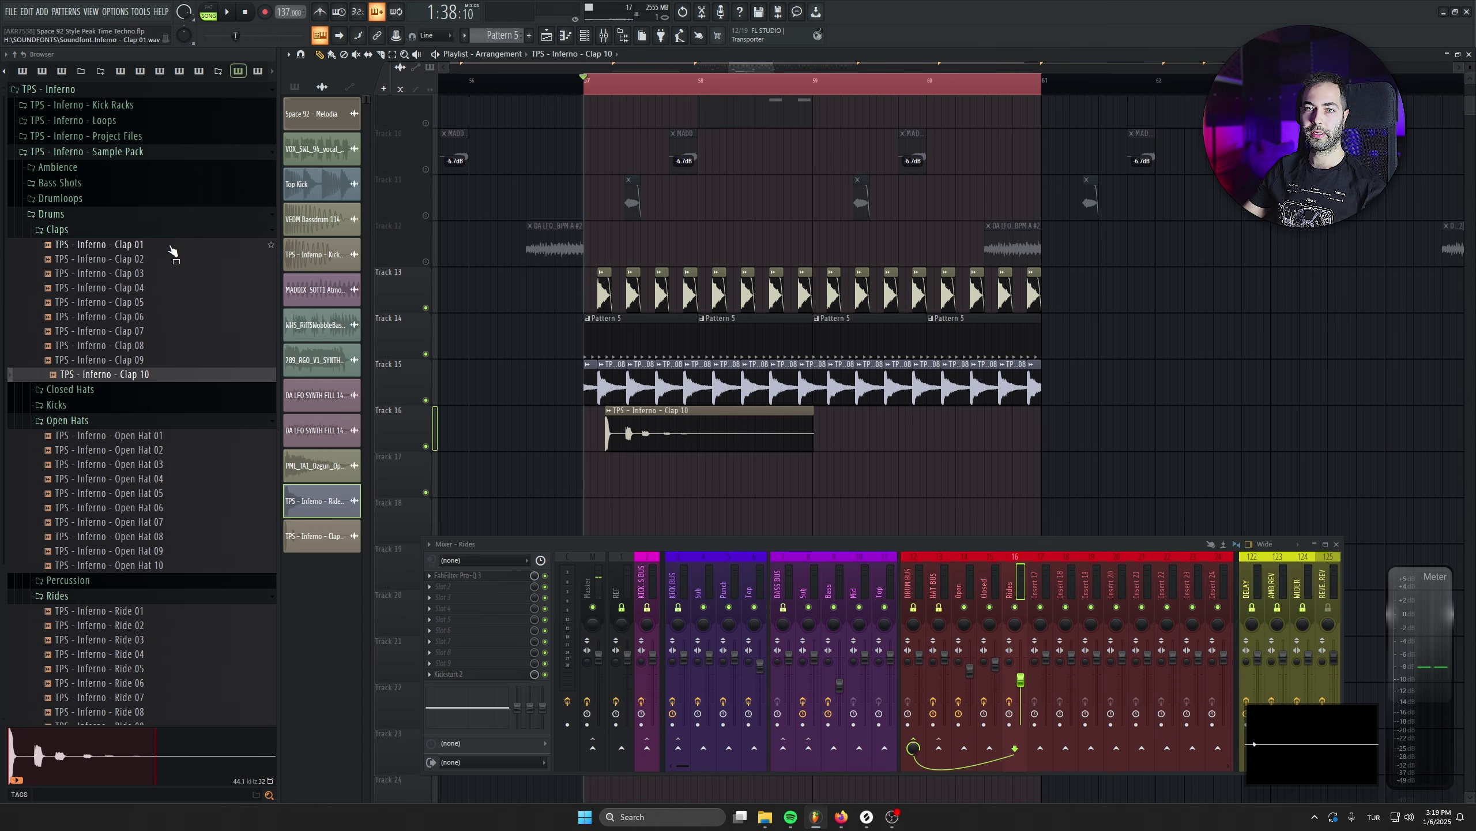
left_click(166, 248)
left_click_drag(158, 259, 615, 469)
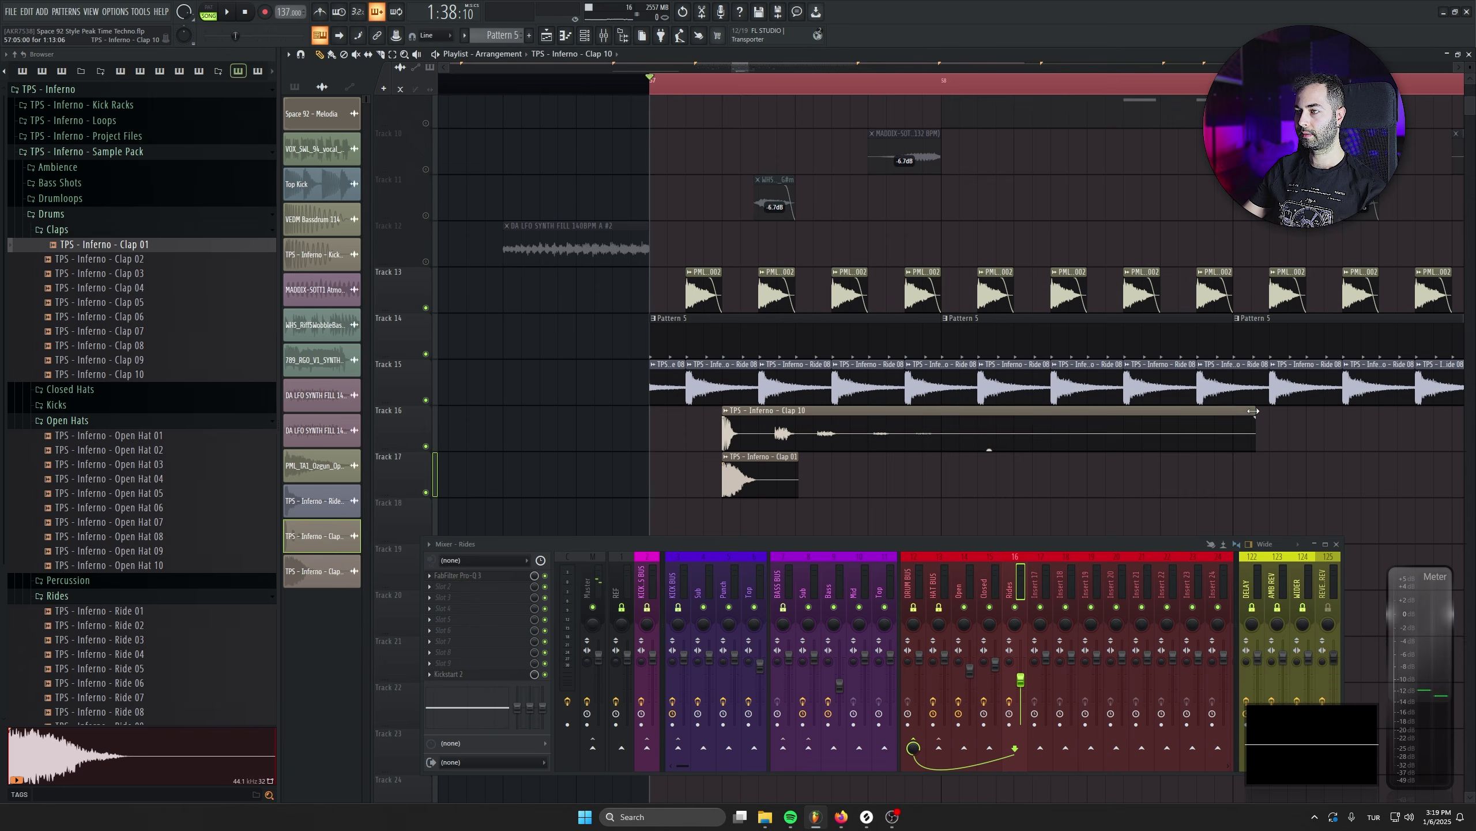
Shorten the Clap 10 and Clap 01 clips to matching short hits and repeat both every two beats
left_click_drag(1247, 419, 734, 467)
key("space")
mouse_move(735, 465)
left_mouse_down()
mouse_move(900, 461)
mouse_move(735, 445)
left_mouse_up()
key("space")
key("space")
key("ctrl+b")
key("ctrl+b")
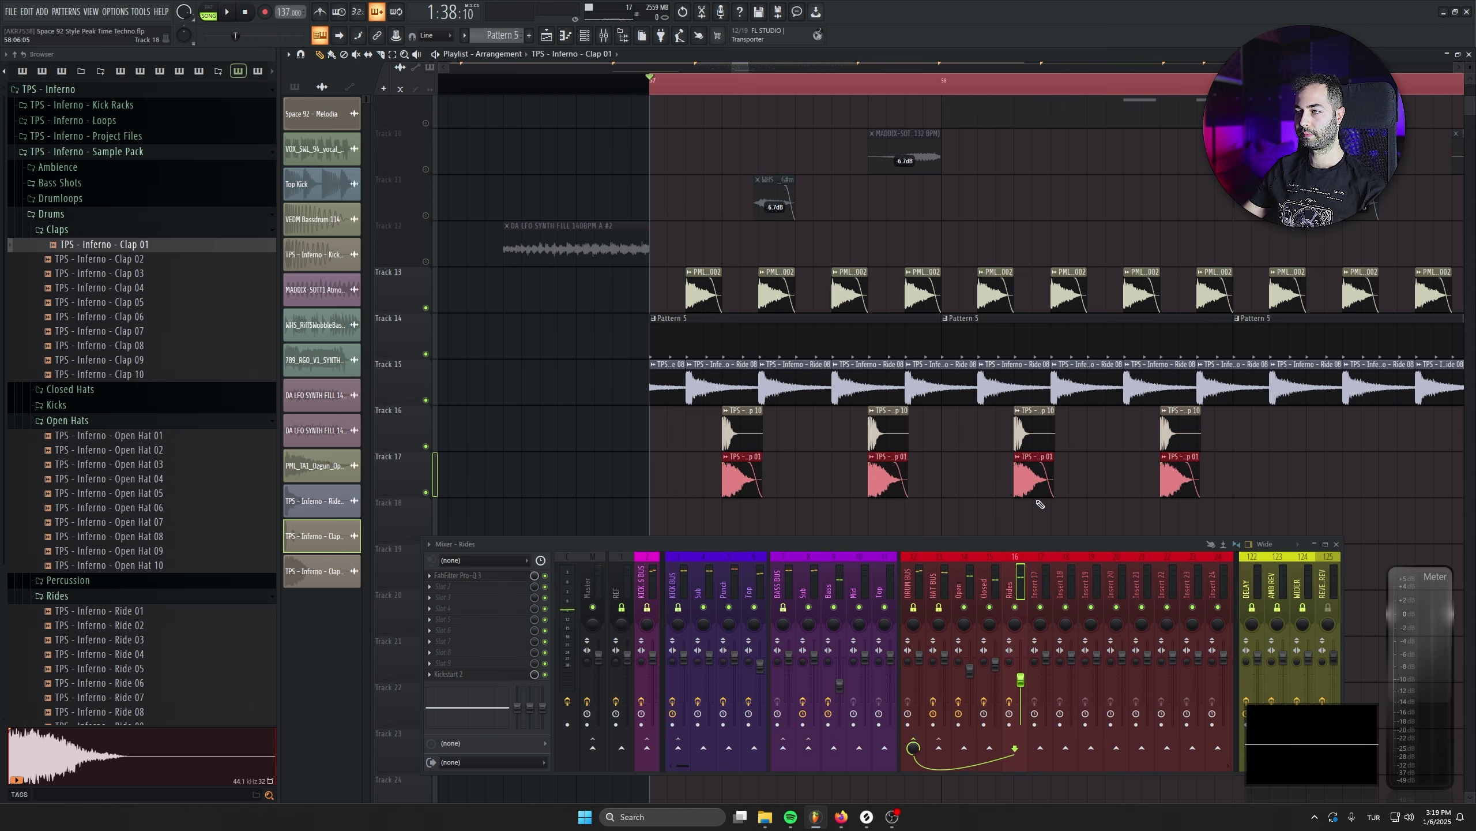
Lower the gain of the Clap 01 clips and repeat both clap layers across the rest of the loop region
key("space")
left_click_drag(1034, 496, 1034, 507)
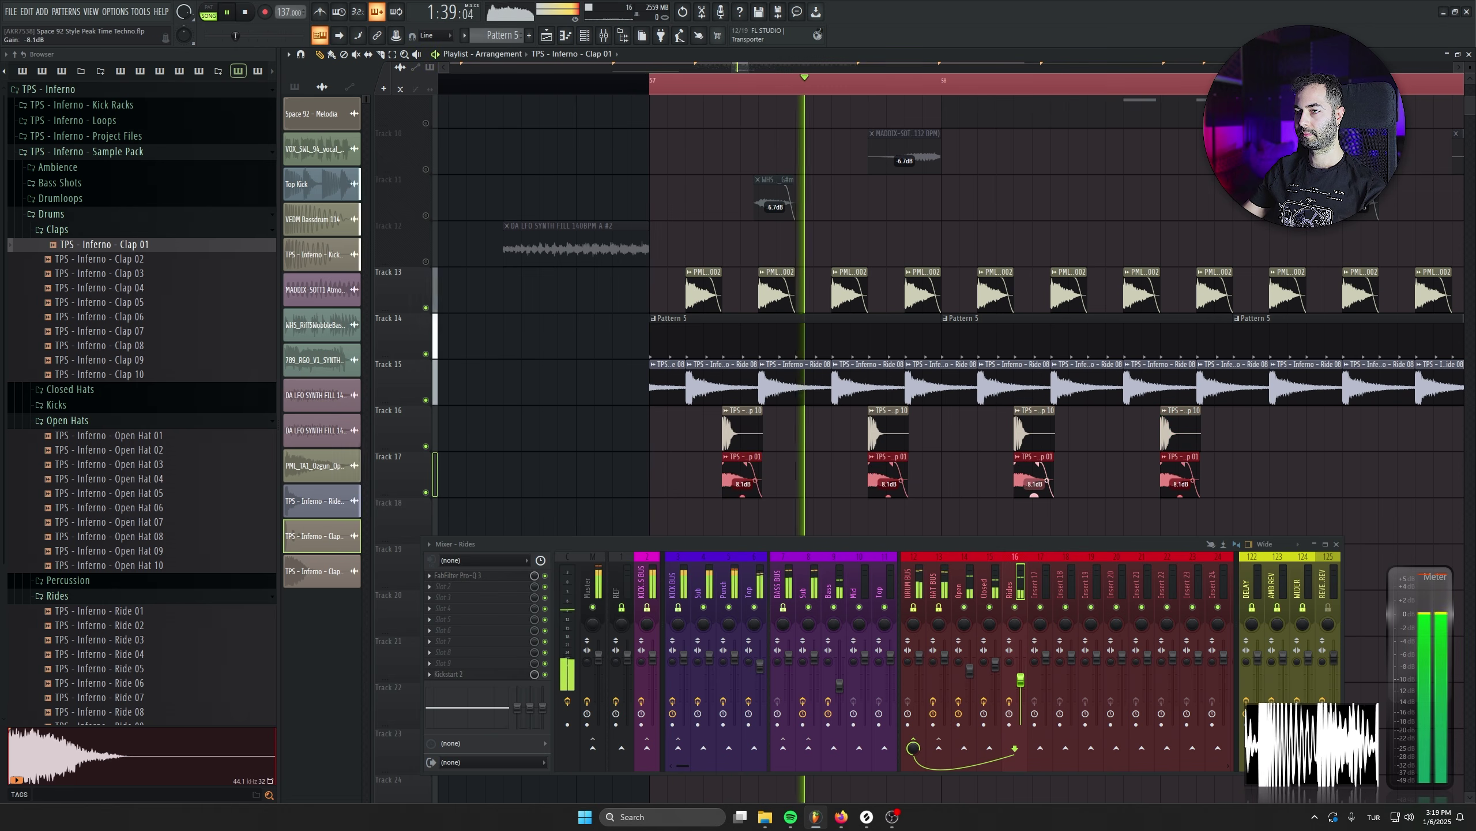
key("space")
left_click_drag(1247, 460, 1336, 435)
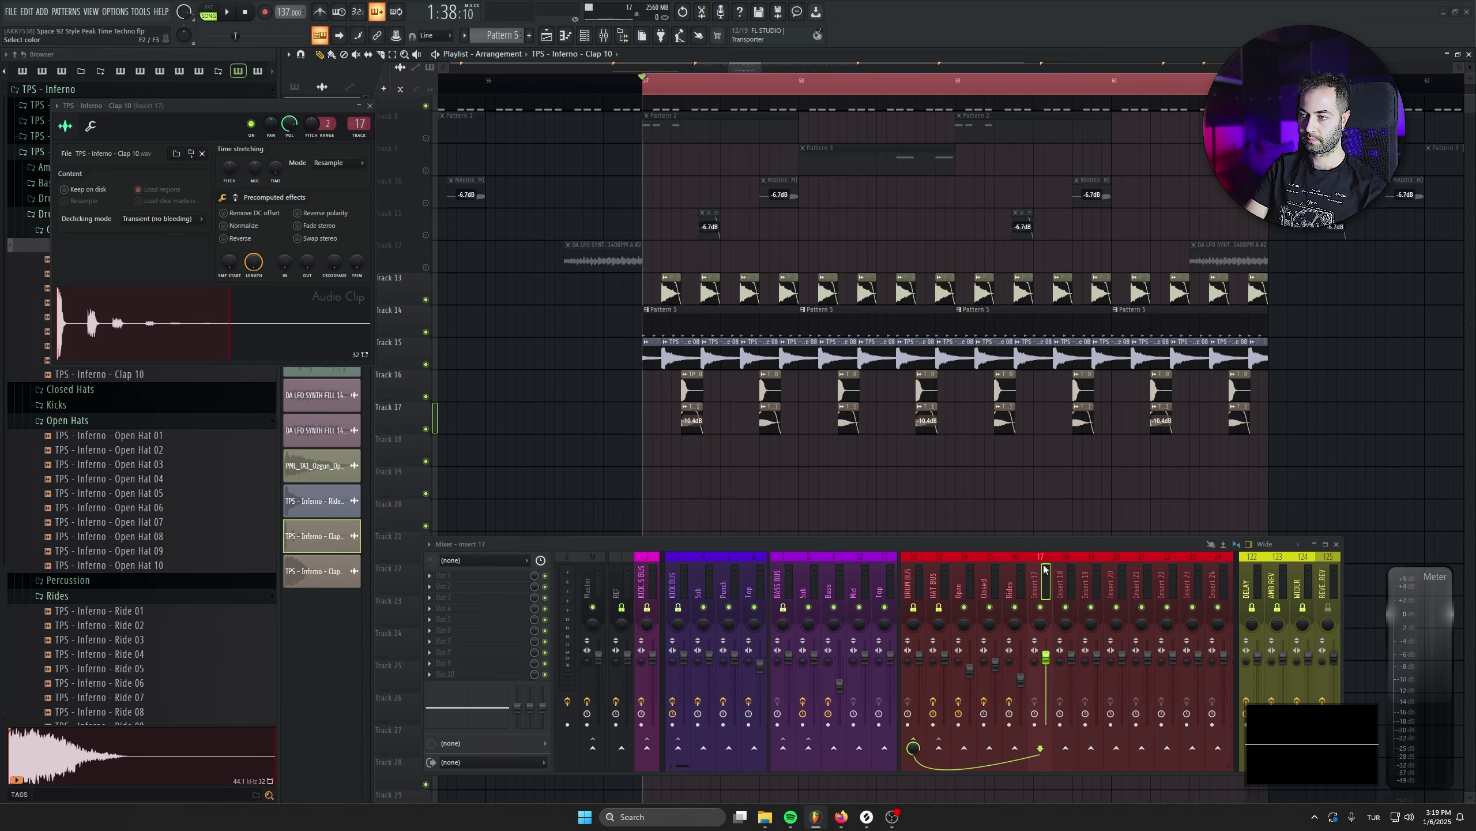
Route the Clap 01 sample to mixer track 17, name that track Claps, and EQ it with FabFilter Pro-Q 3
double_click(699, 405)
left_click(384, 121)
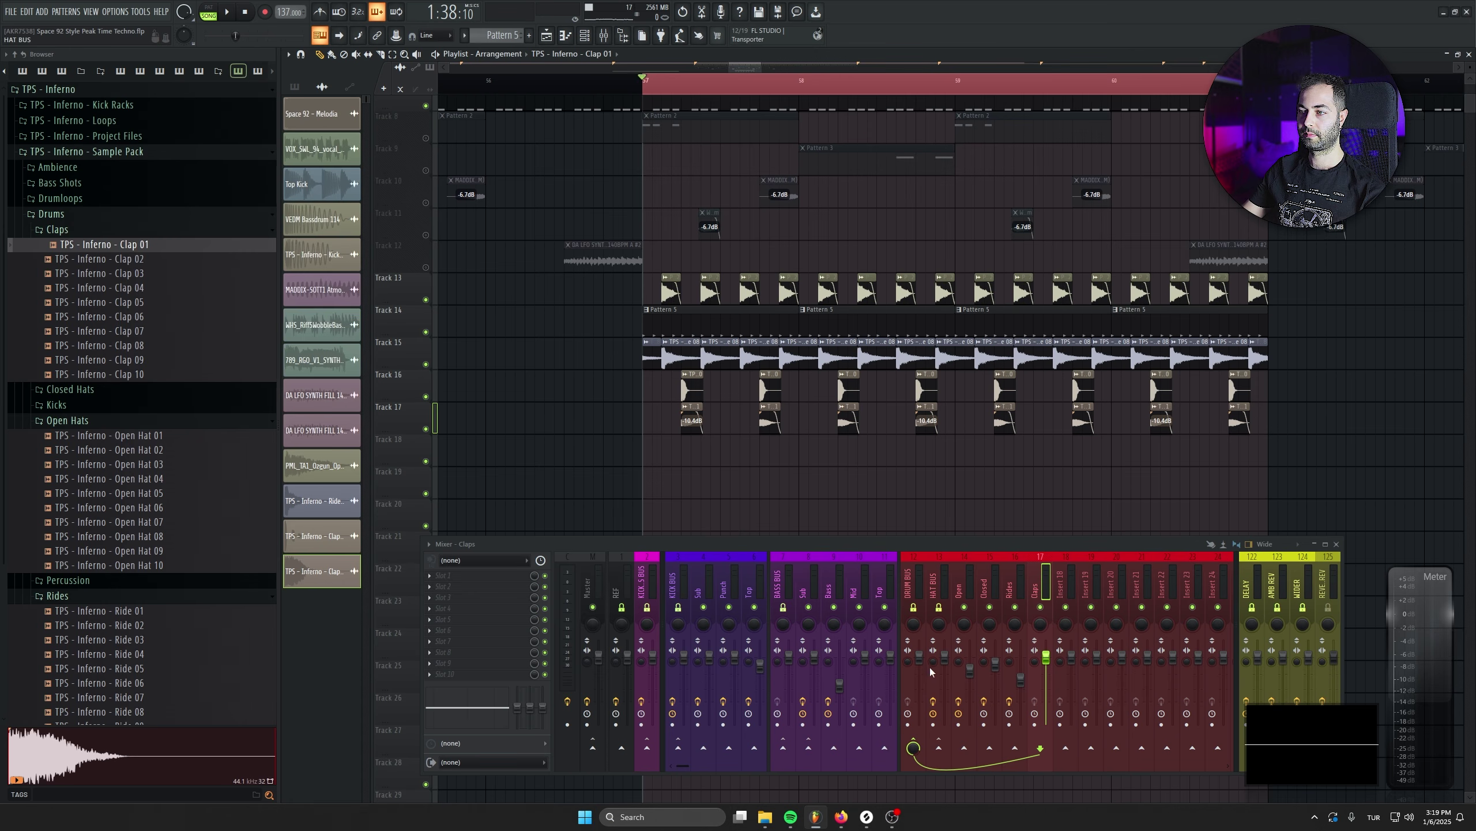
left_click(511, 575)
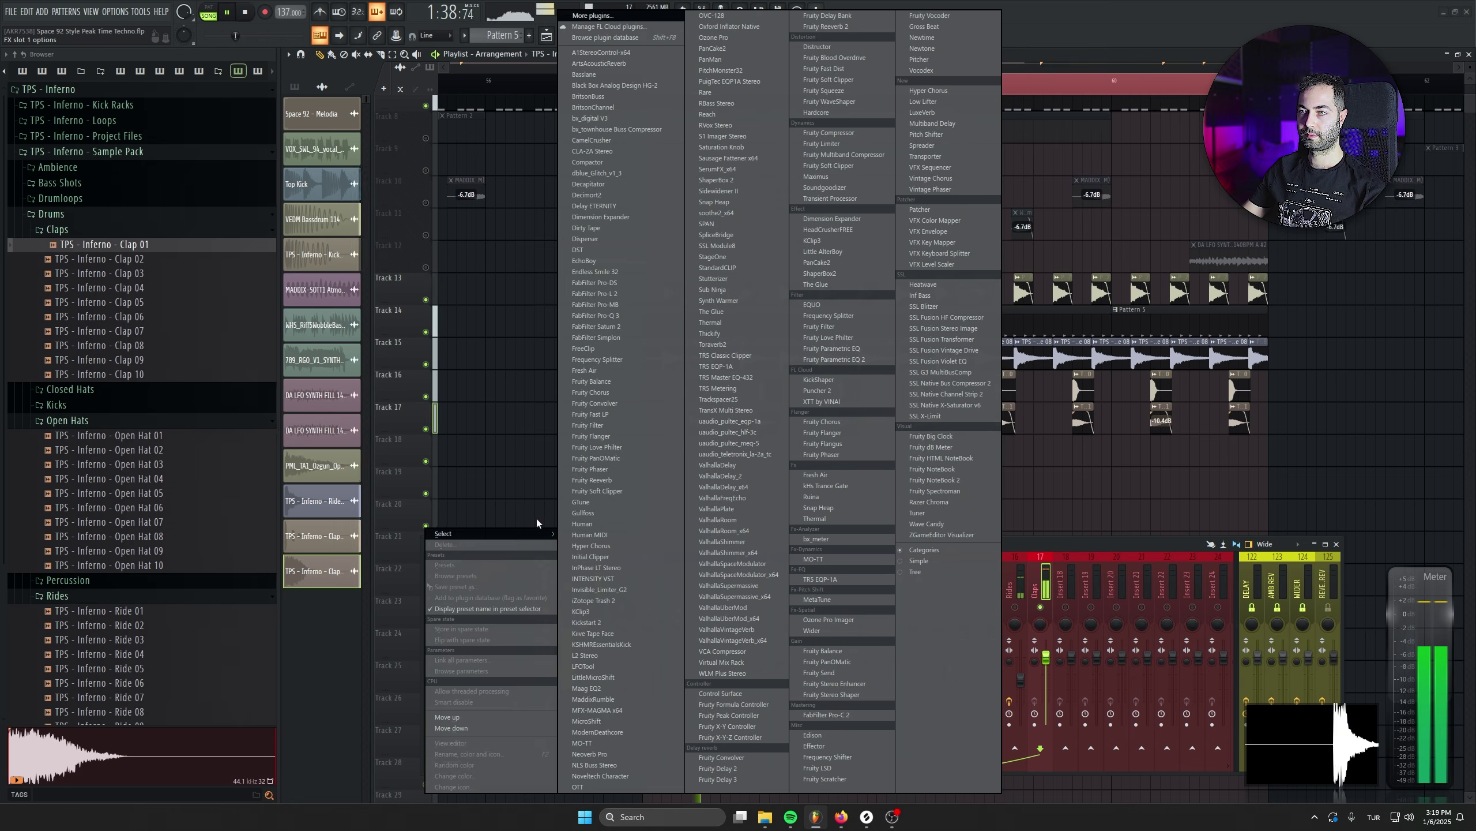
left_click(609, 322)
left_click_drag(141, 290, 350, 326)
Add Fruity Reeverb 2 to the Claps track with the OZGUN DRUMS 2 preset and a wet level of about 21%
left_click(495, 586)
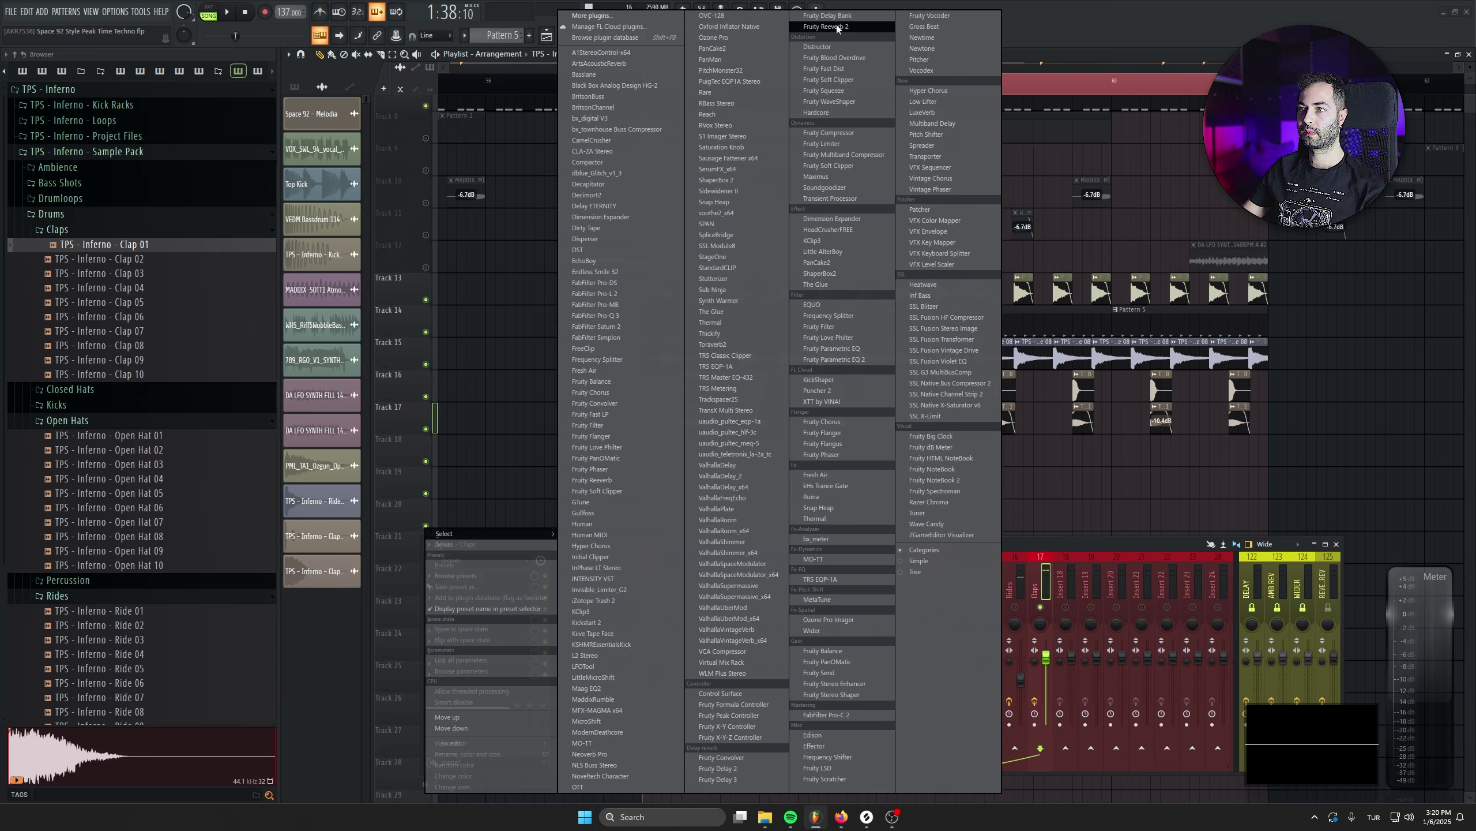
left_click(838, 26)
left_click(337, 136)
left_click(382, 299)
left_click_drag(222, 135, 318, 251)
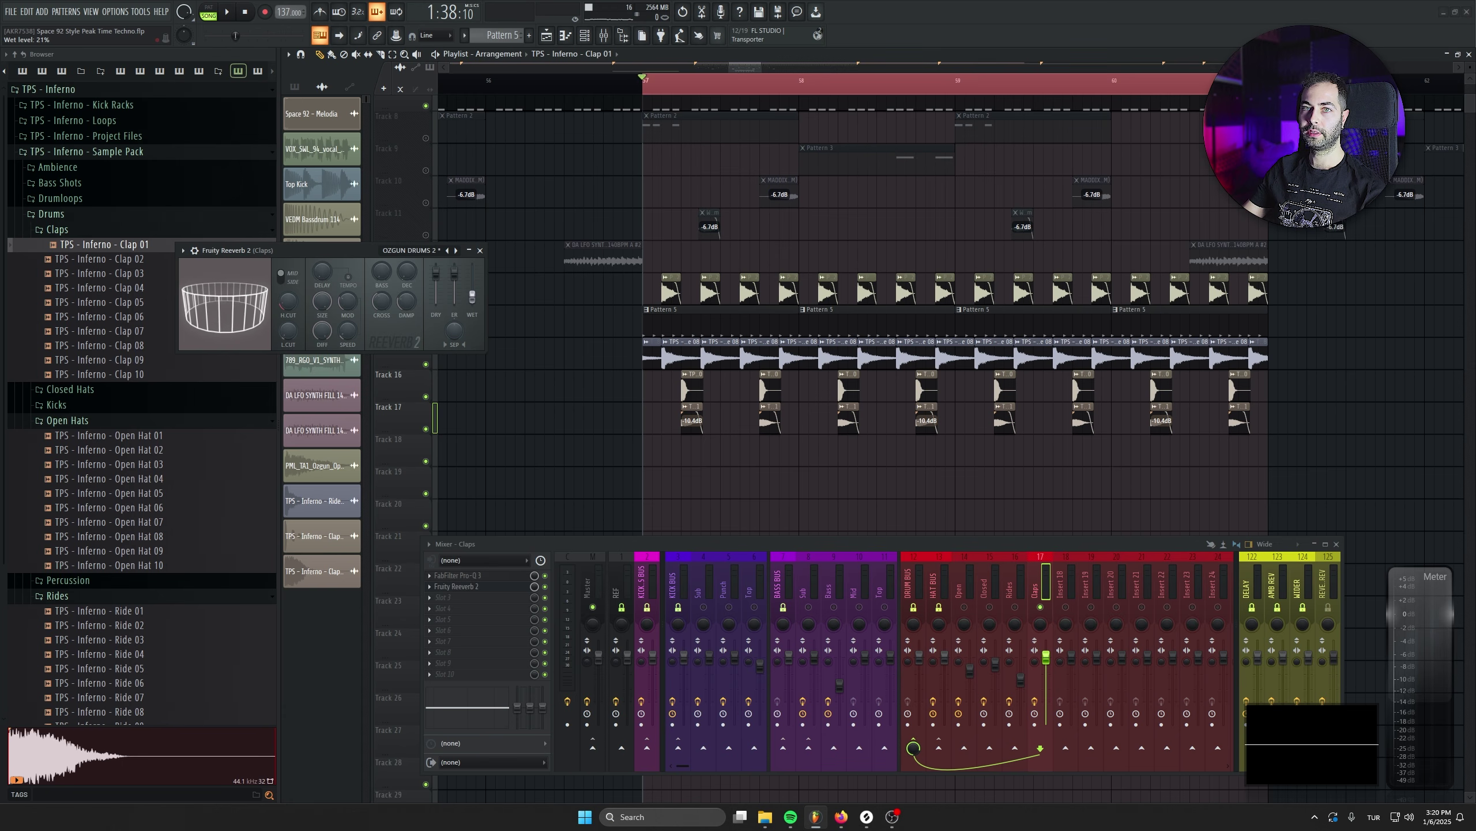
left_click_drag(472, 298, 472, 300)
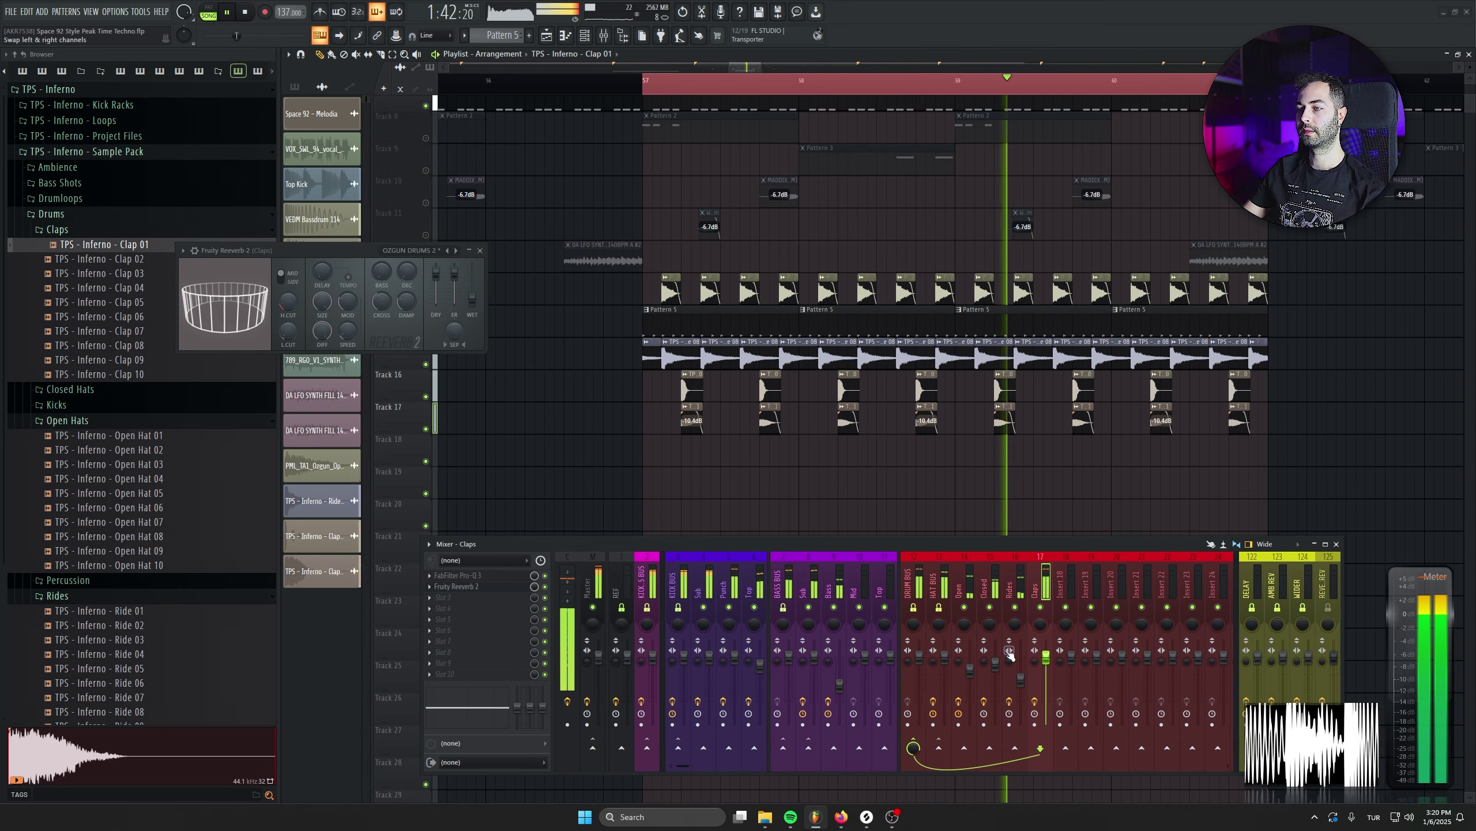
key("space")
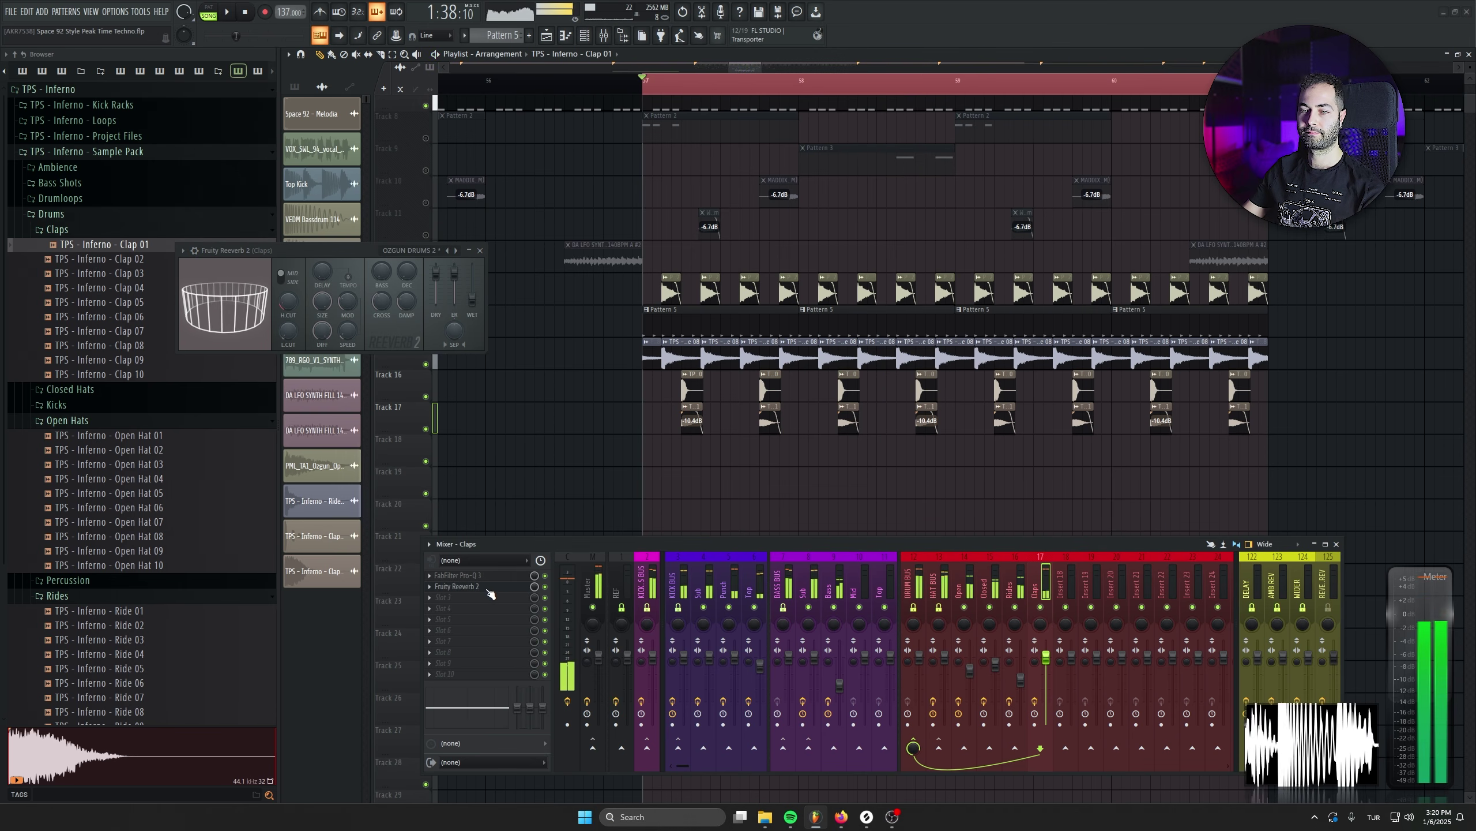
Insert StandardCLIP in Hard Clip mode between the EQ and reverb on the Claps track and save the project
right_click(491, 587)
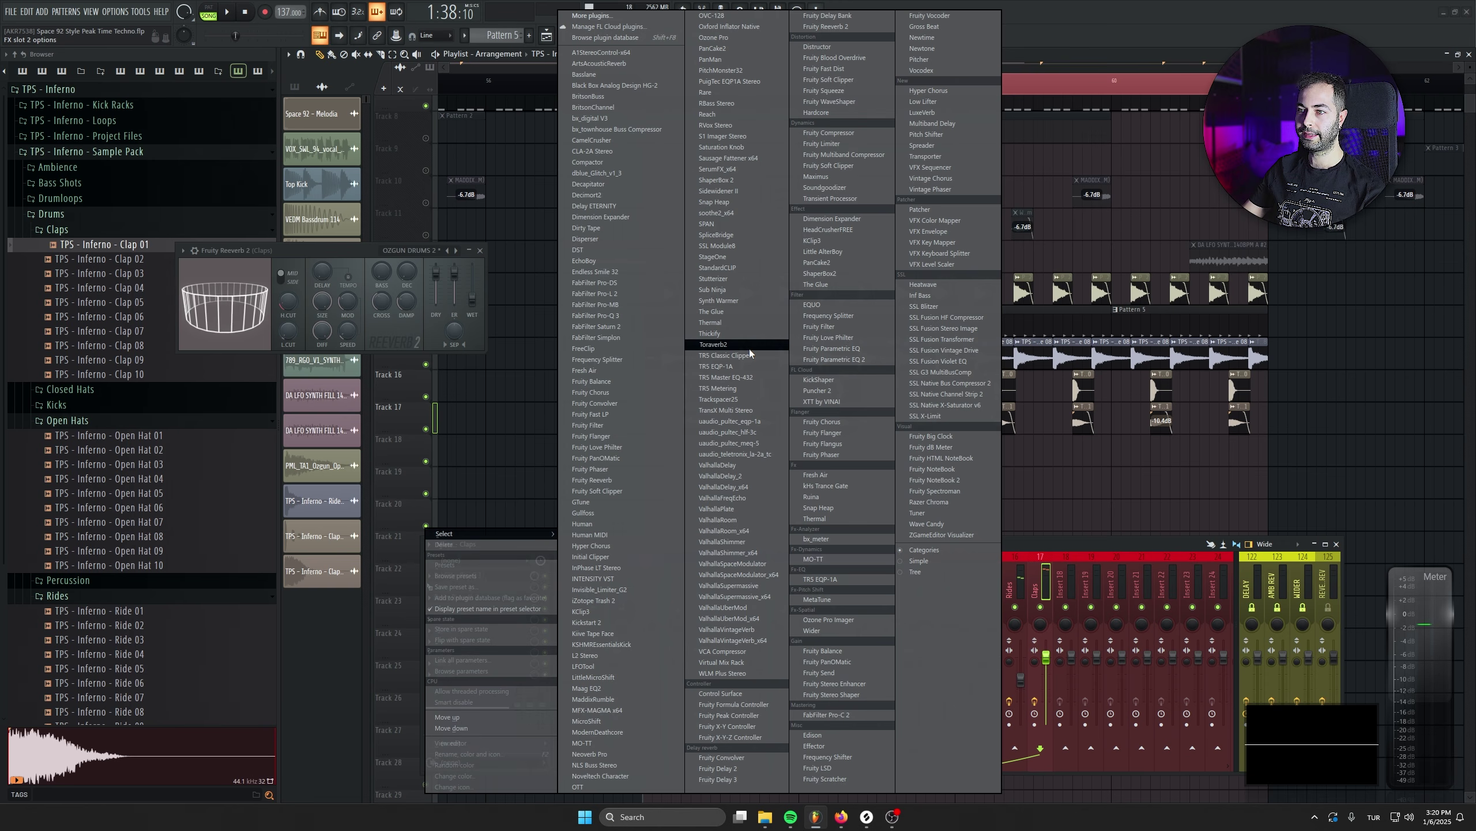
left_click(743, 265)
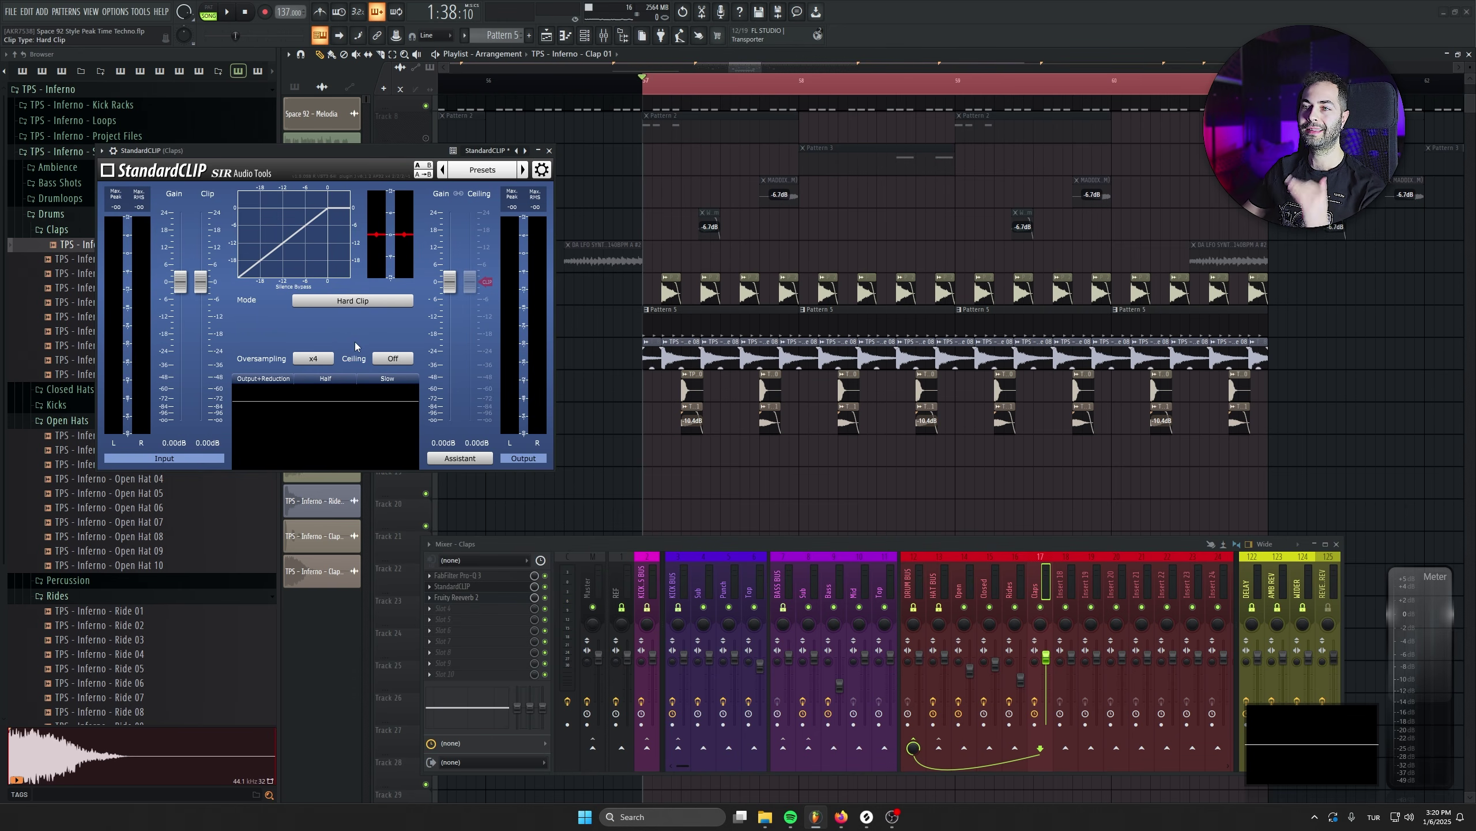
left_click_drag(346, 149, 443, 216)
key("space")
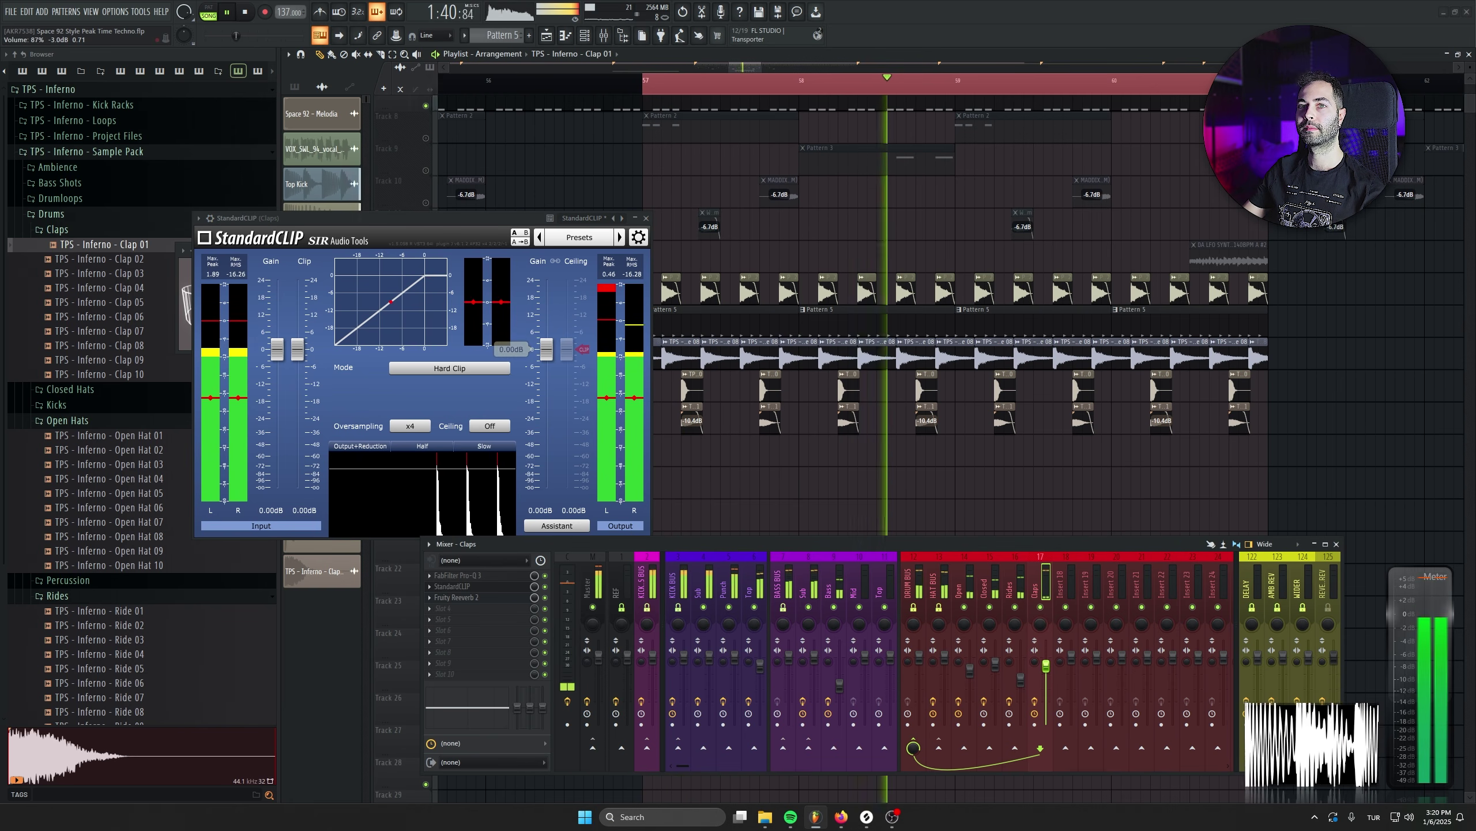
left_click(646, 218)
key("ctrl+s")
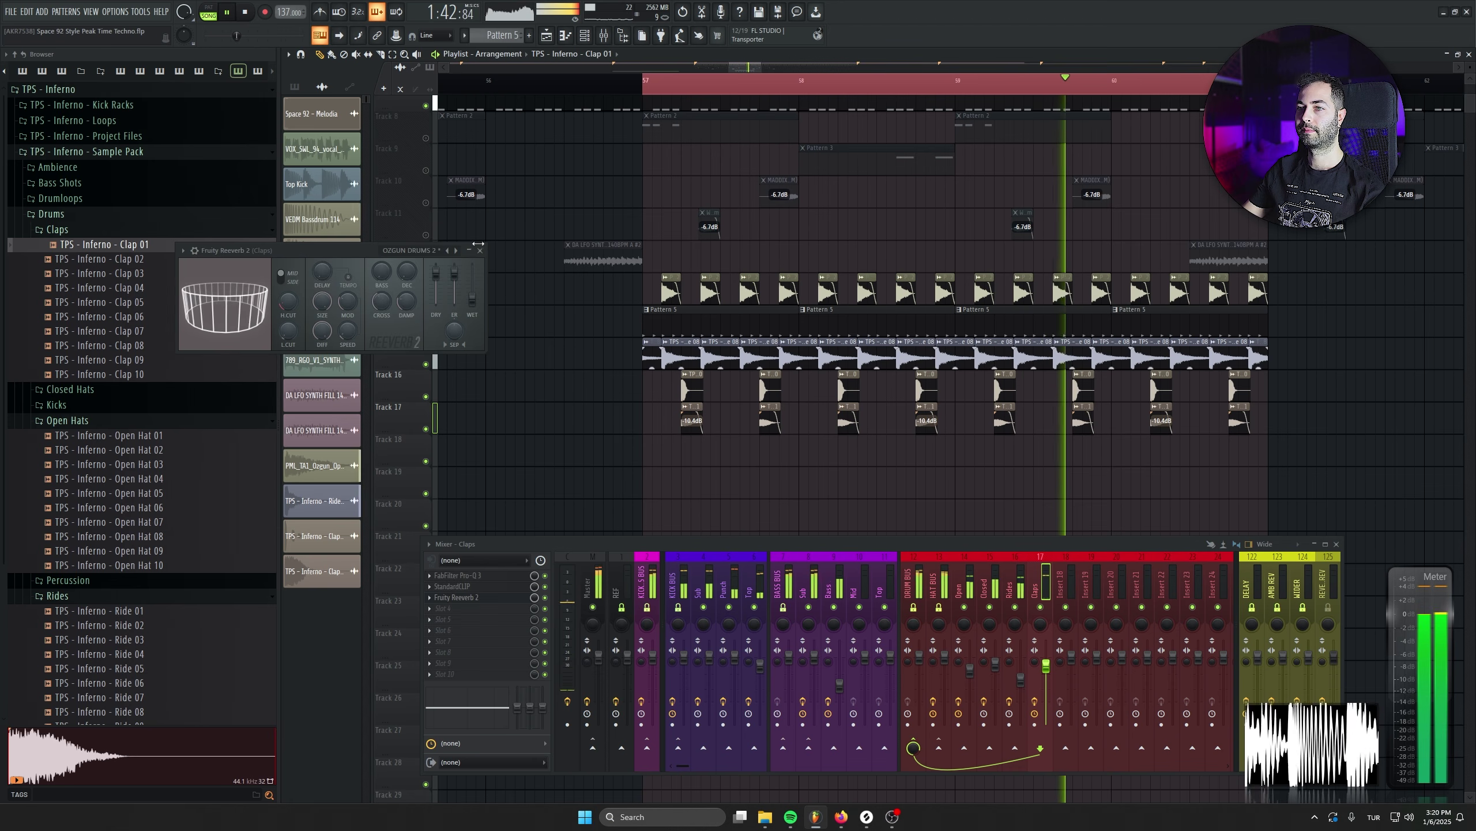
key("Escape")
Mute Tracks 13, 14 and 15 and lower the Claps mixer fader to about -5.1 dB
left_click(426, 364)
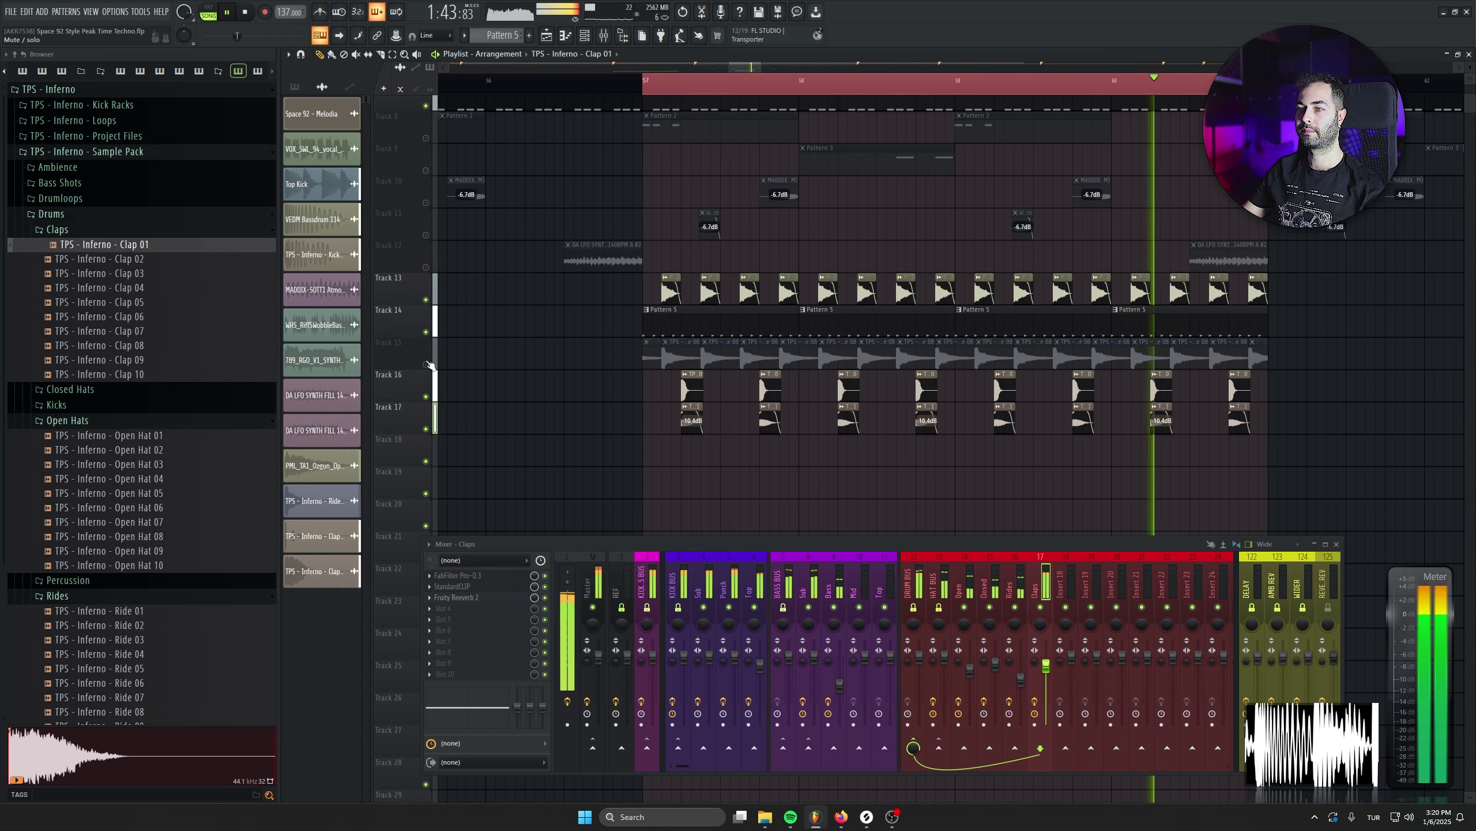
left_click(426, 332)
left_click(426, 299)
left_click_drag(1046, 666, 1046, 672)
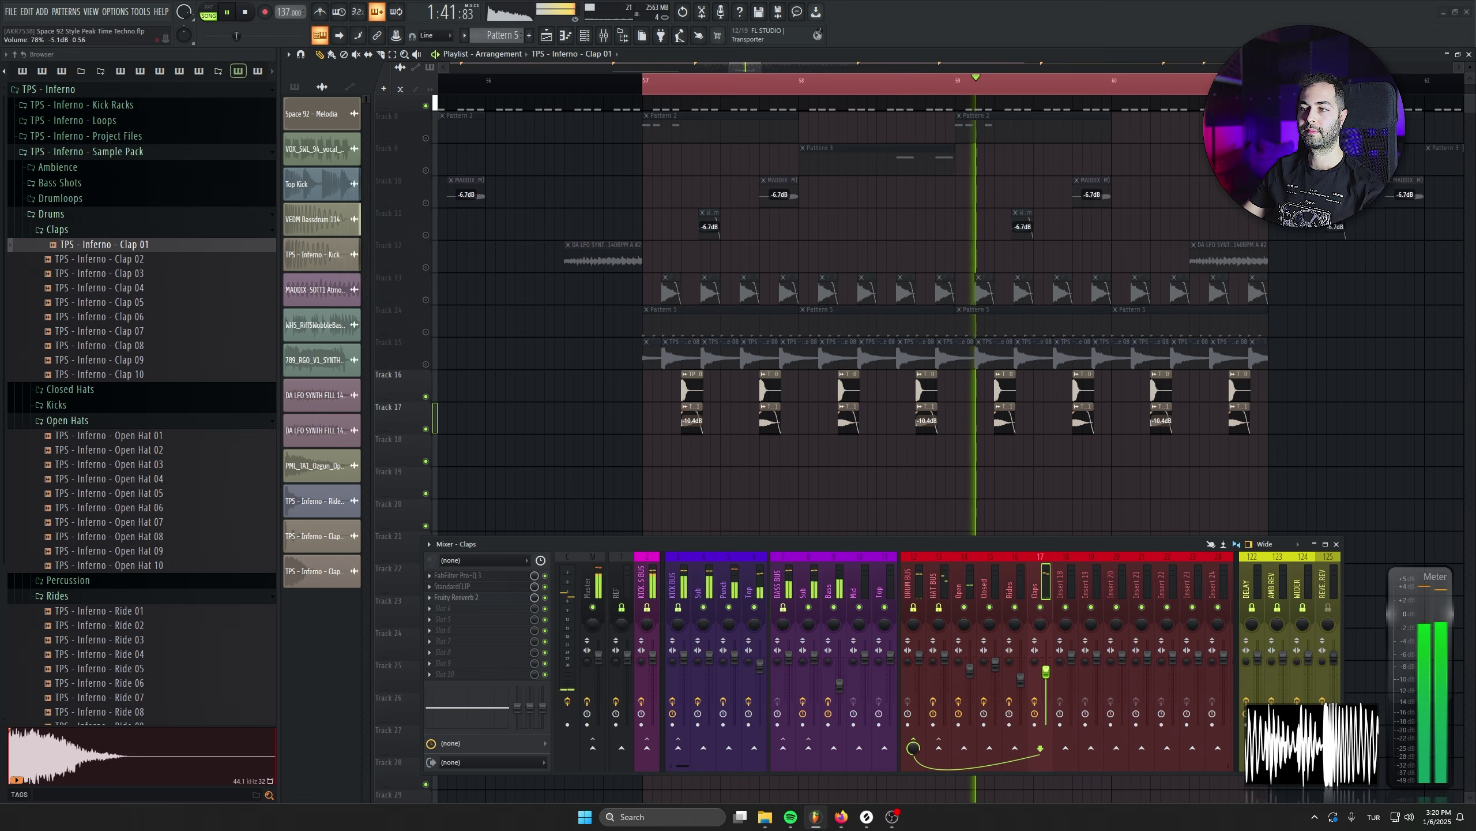
Nudge all Clap 01 clips on Track 17 slightly later than the Clap 10 clips and play back the layered claps
left_click_drag(1295, 381, 666, 430)
key("space")
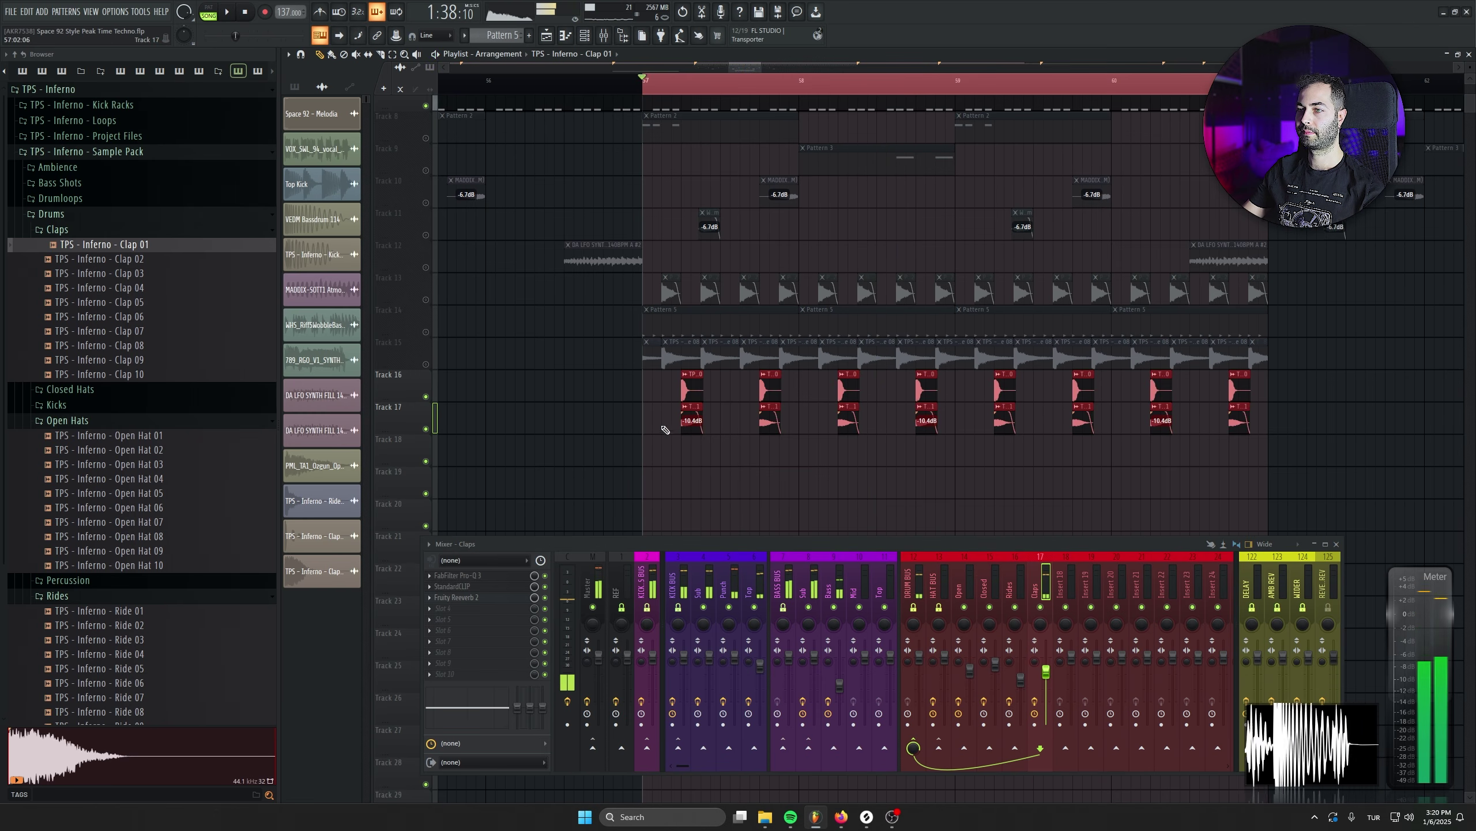
scroll(663, 431, "up", 6)
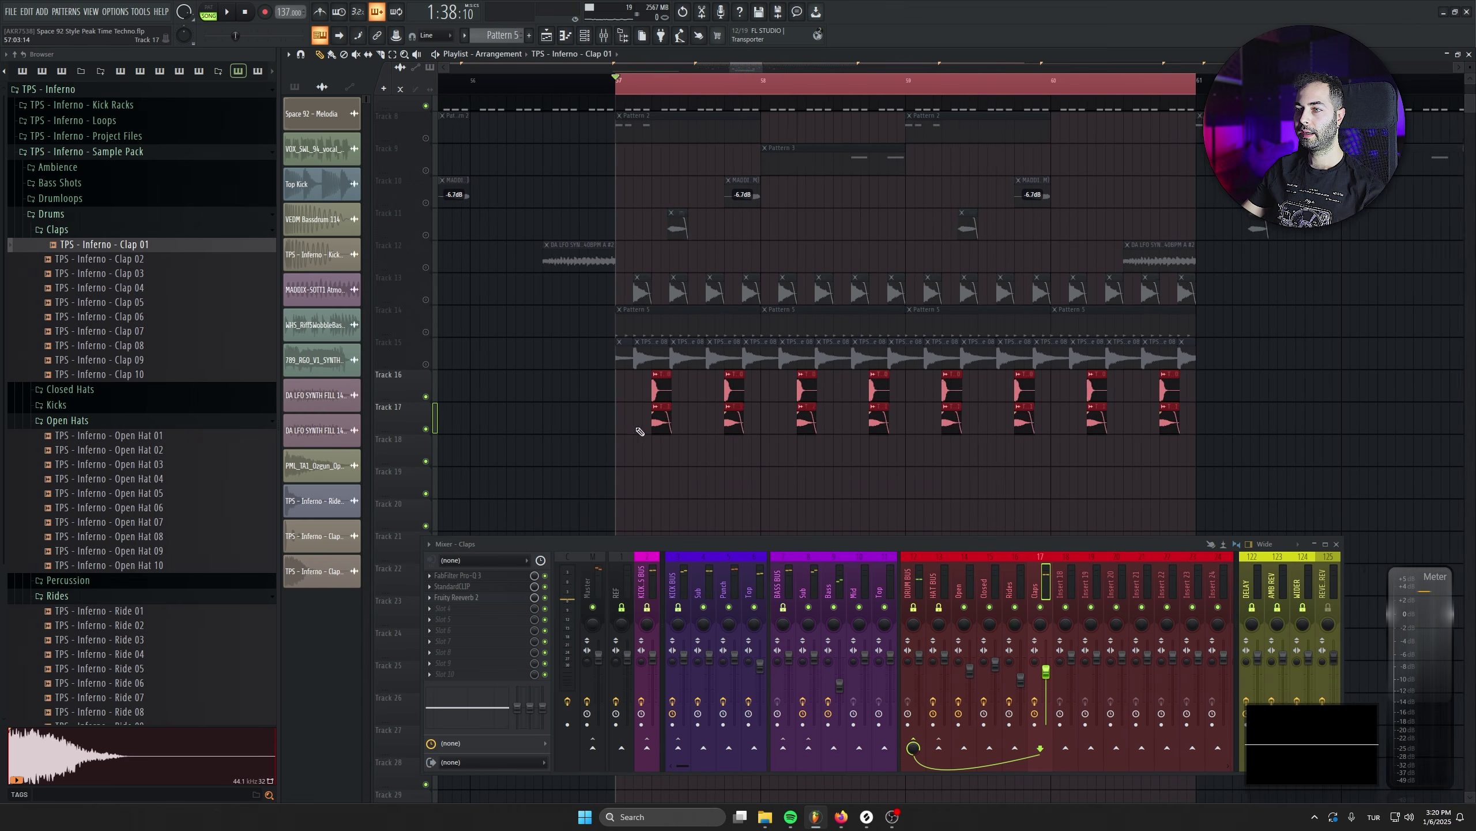
double_click(575, 433, "ctrl")
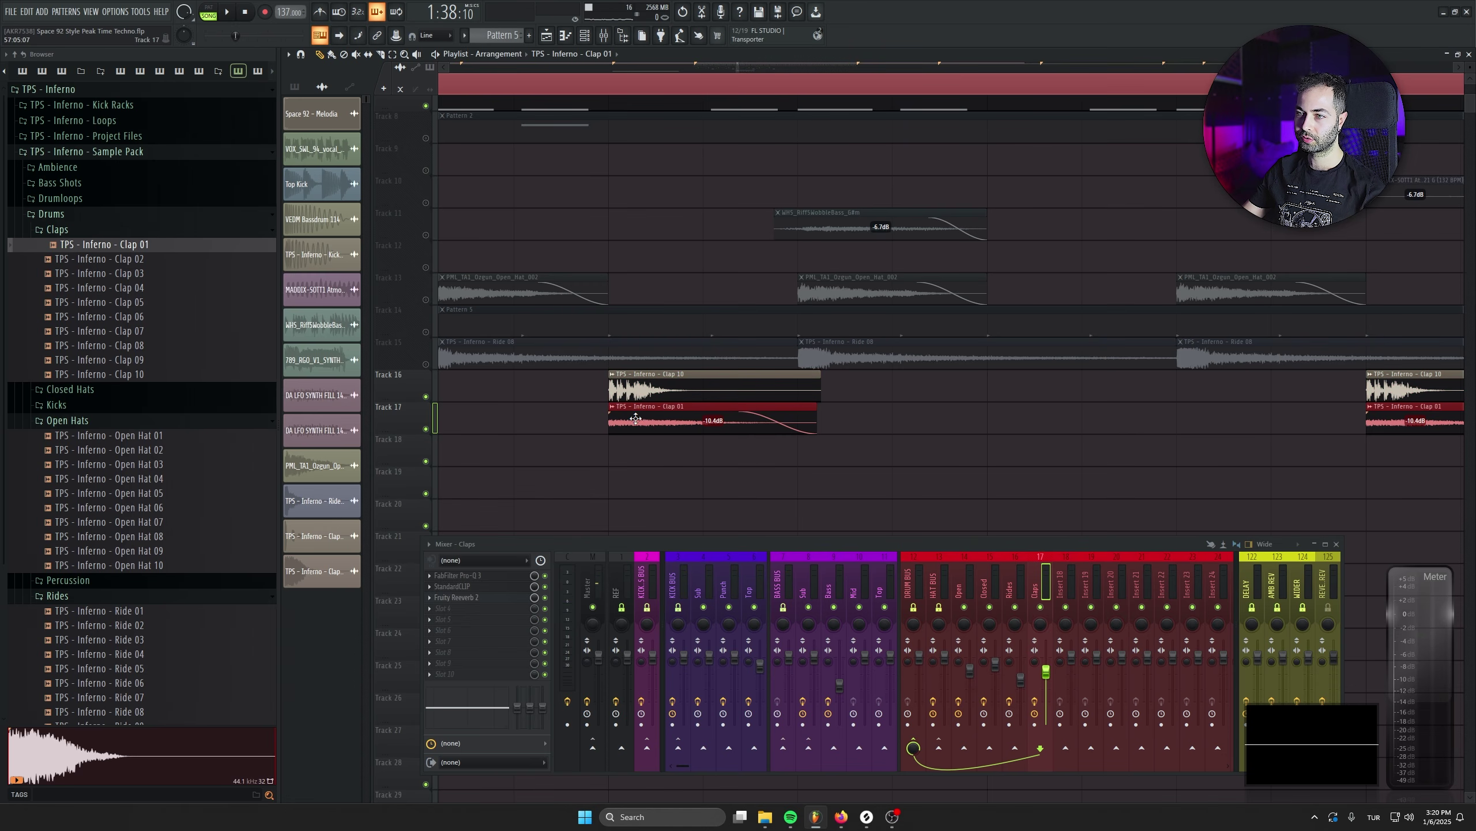
scroll(614, 465, "up", 1)
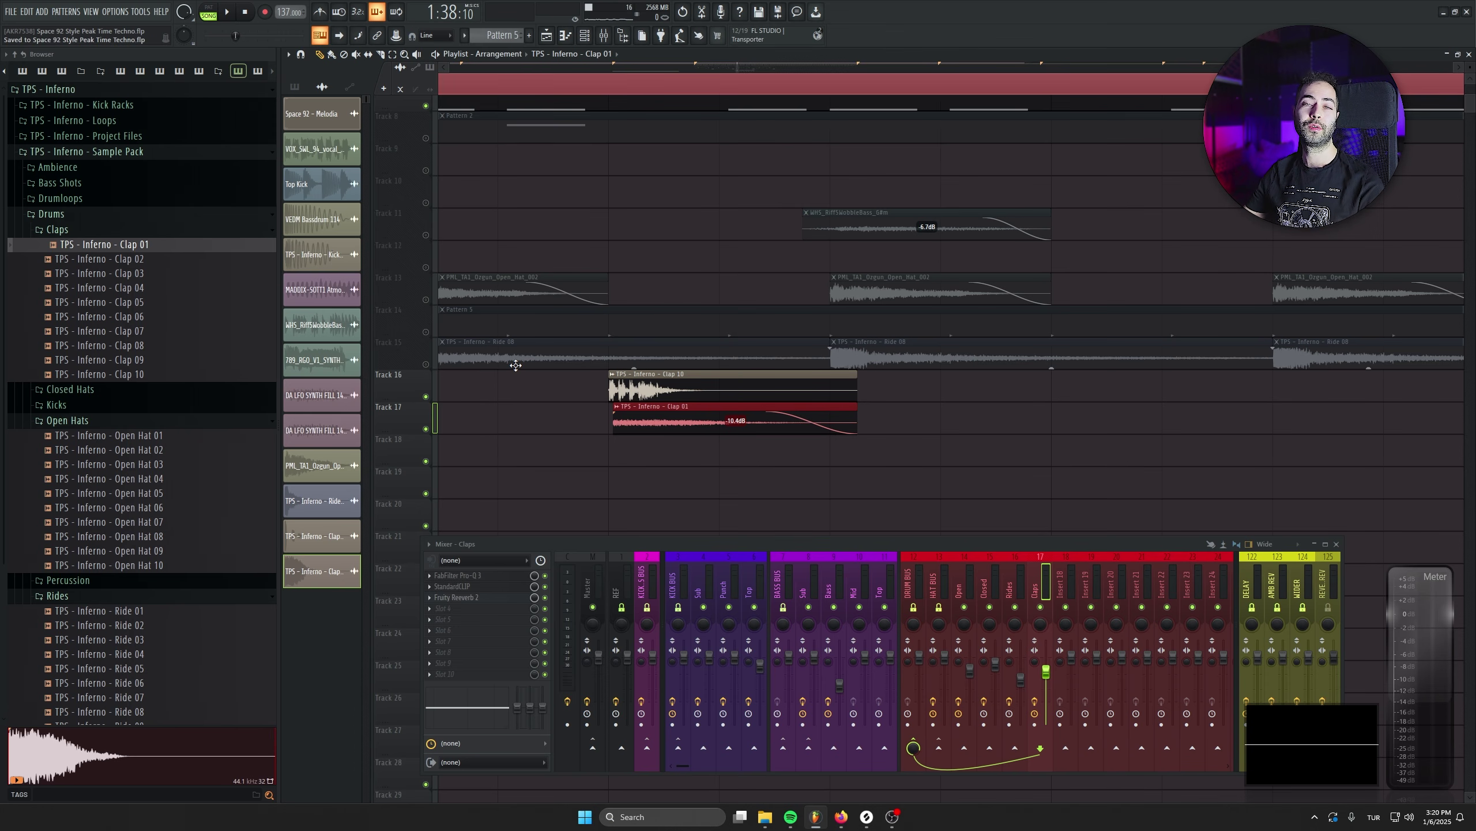
scroll(770, 290, "up", 5)
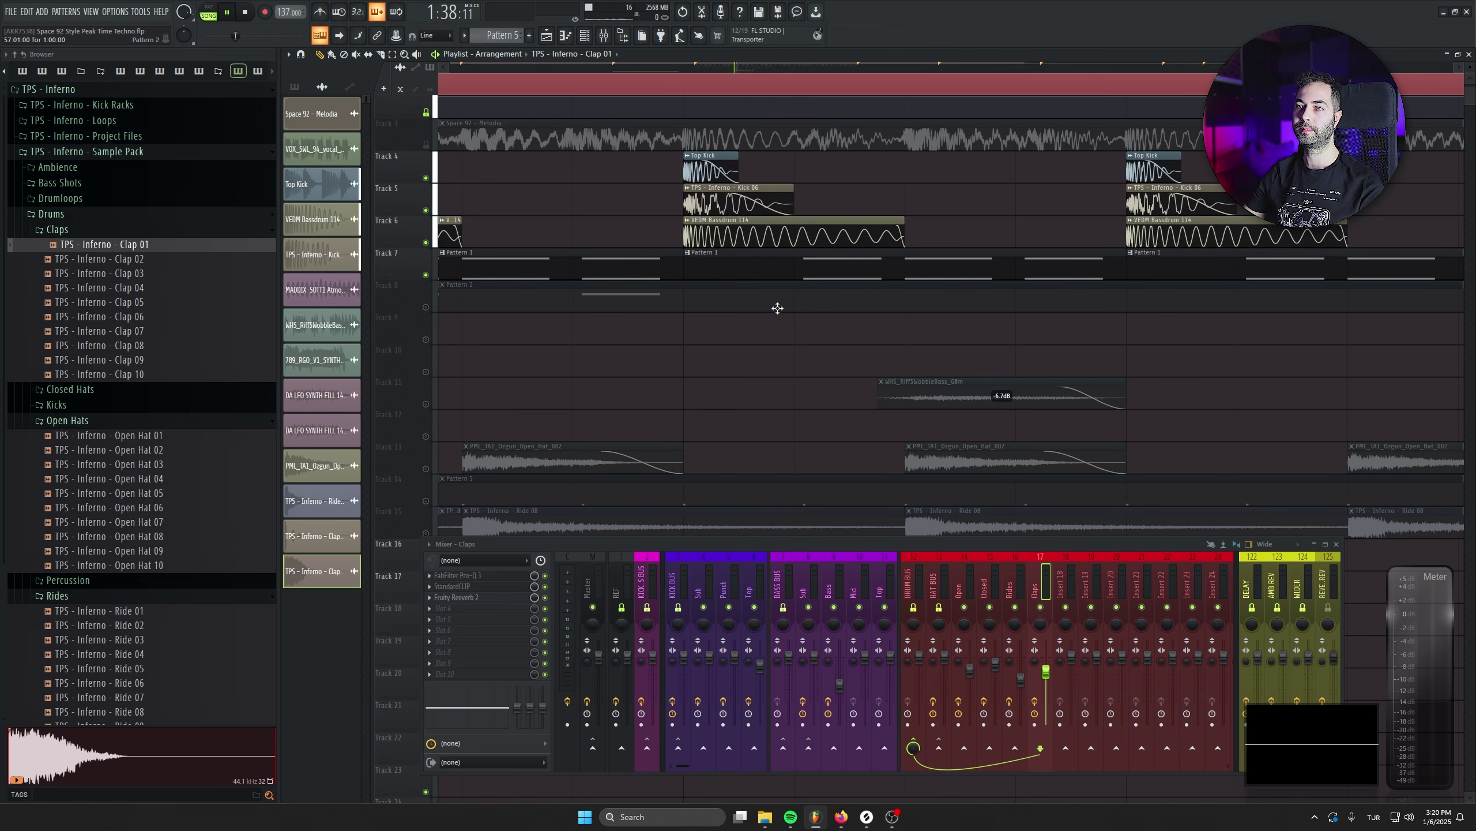
key("space")
scroll(781, 310, "down", 6)
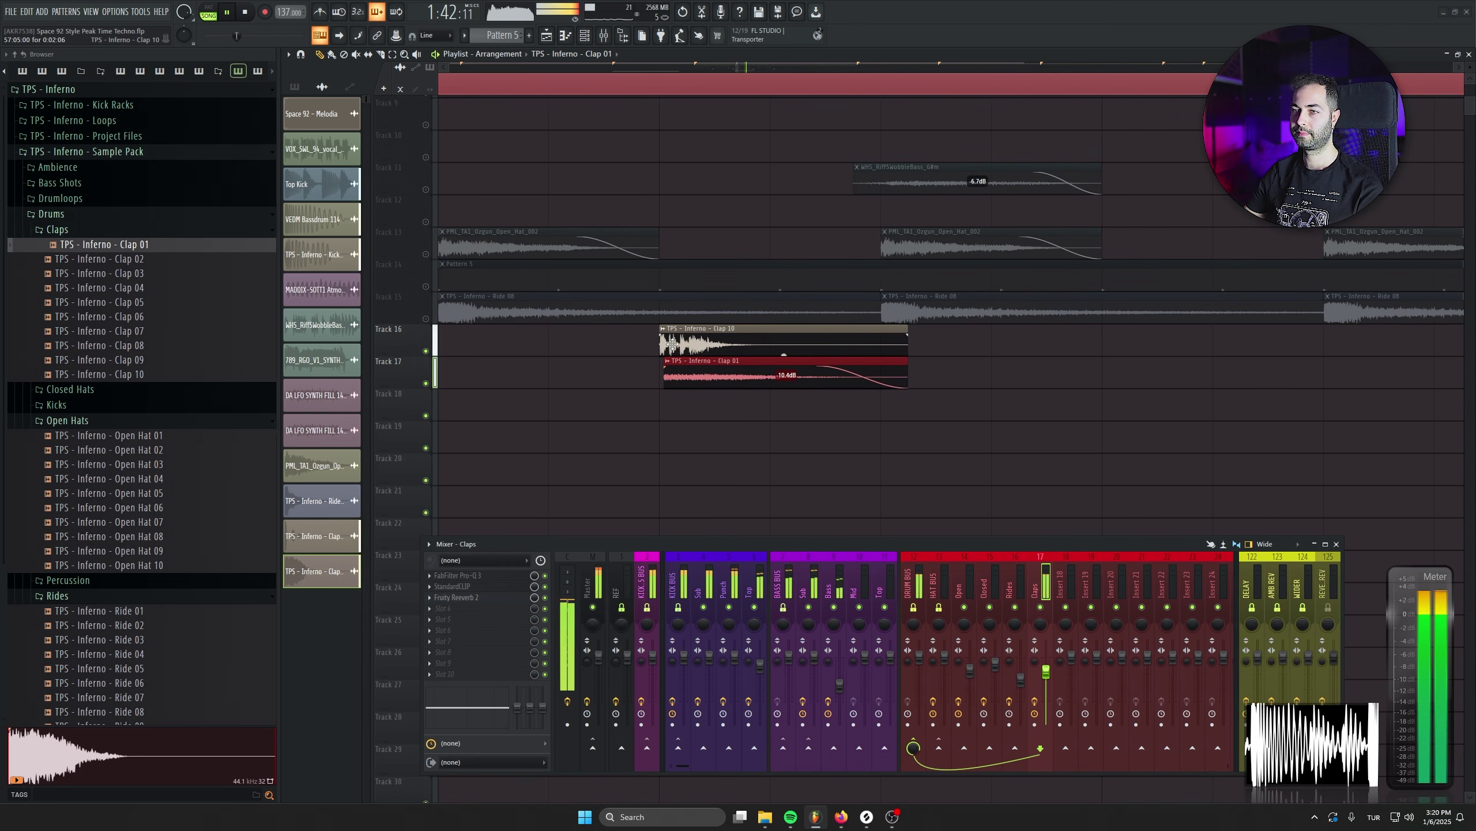
scroll(711, 402, "down", 4)
scroll(712, 402, "down", 4)
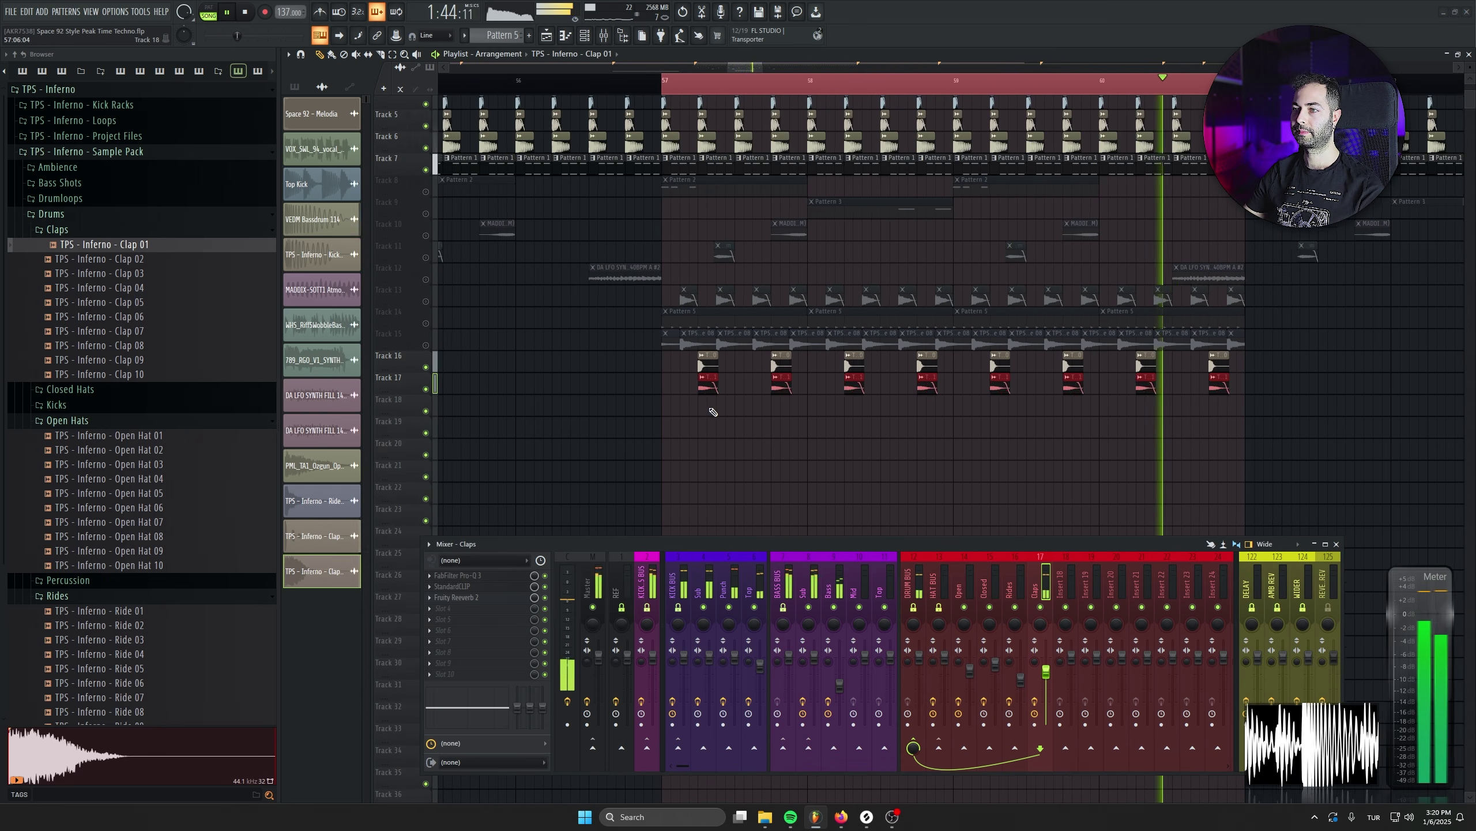
key("space")
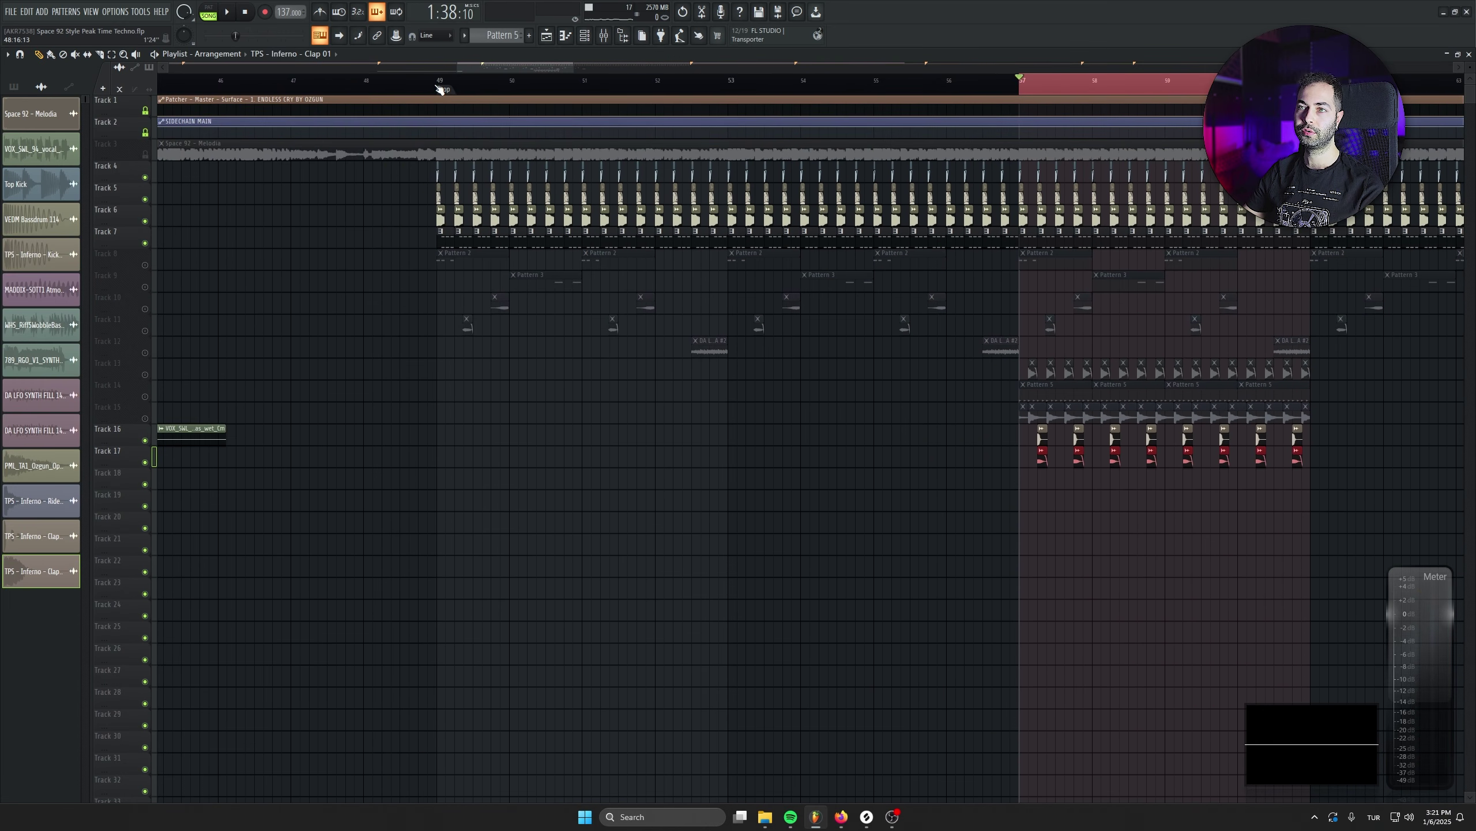
Extend the hats on Tracks 13 and 14 back to bar 53 and copy the bar 57 hat, ride and clap block onward from bar 61
left_click_drag(1047, 392, 743, 401)
left_click_drag(605, 423, 931, 512)
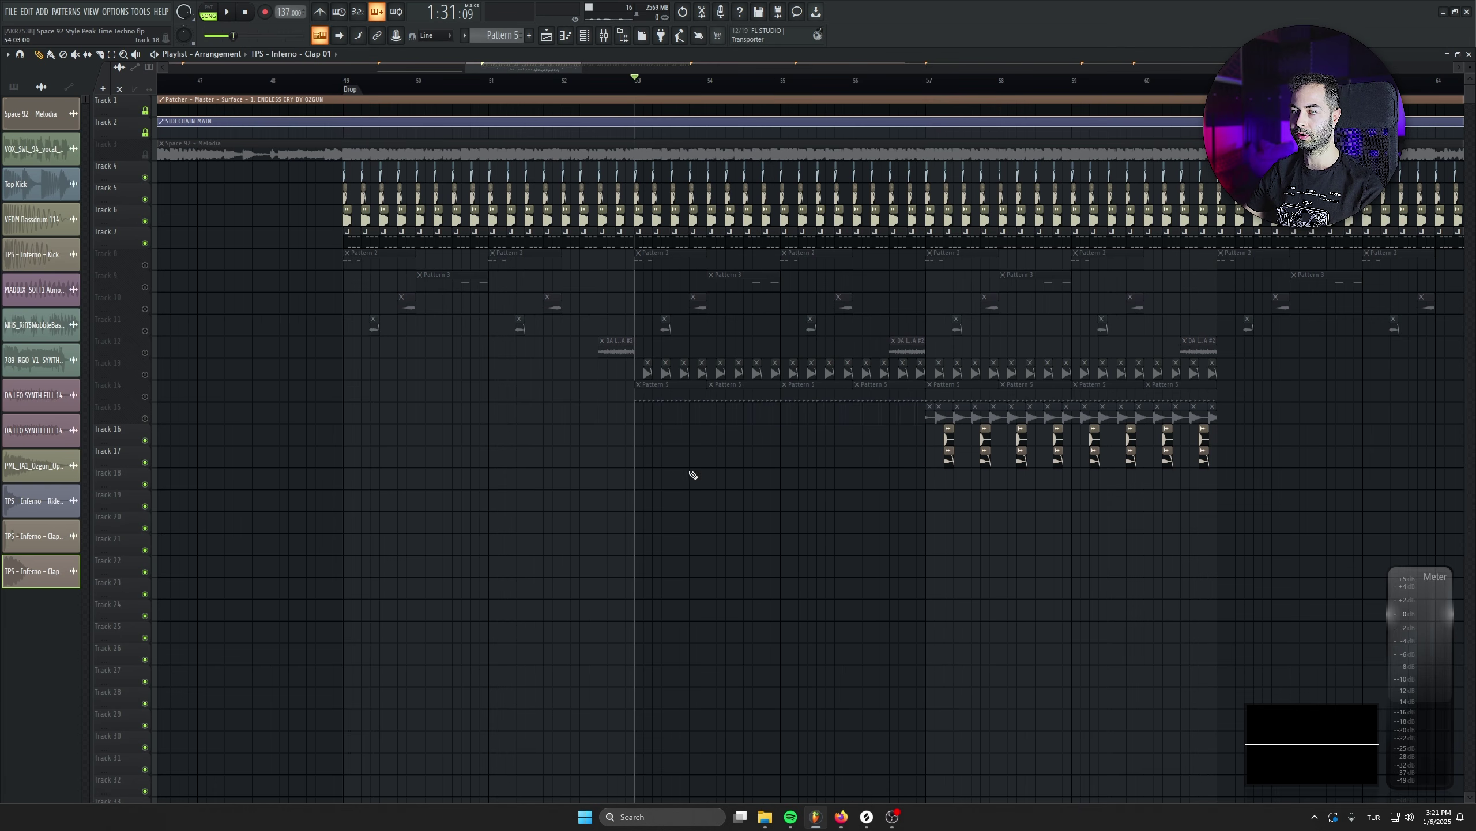
left_click_drag(1290, 361, 931, 538)
left_click_drag(957, 405, 1263, 405)
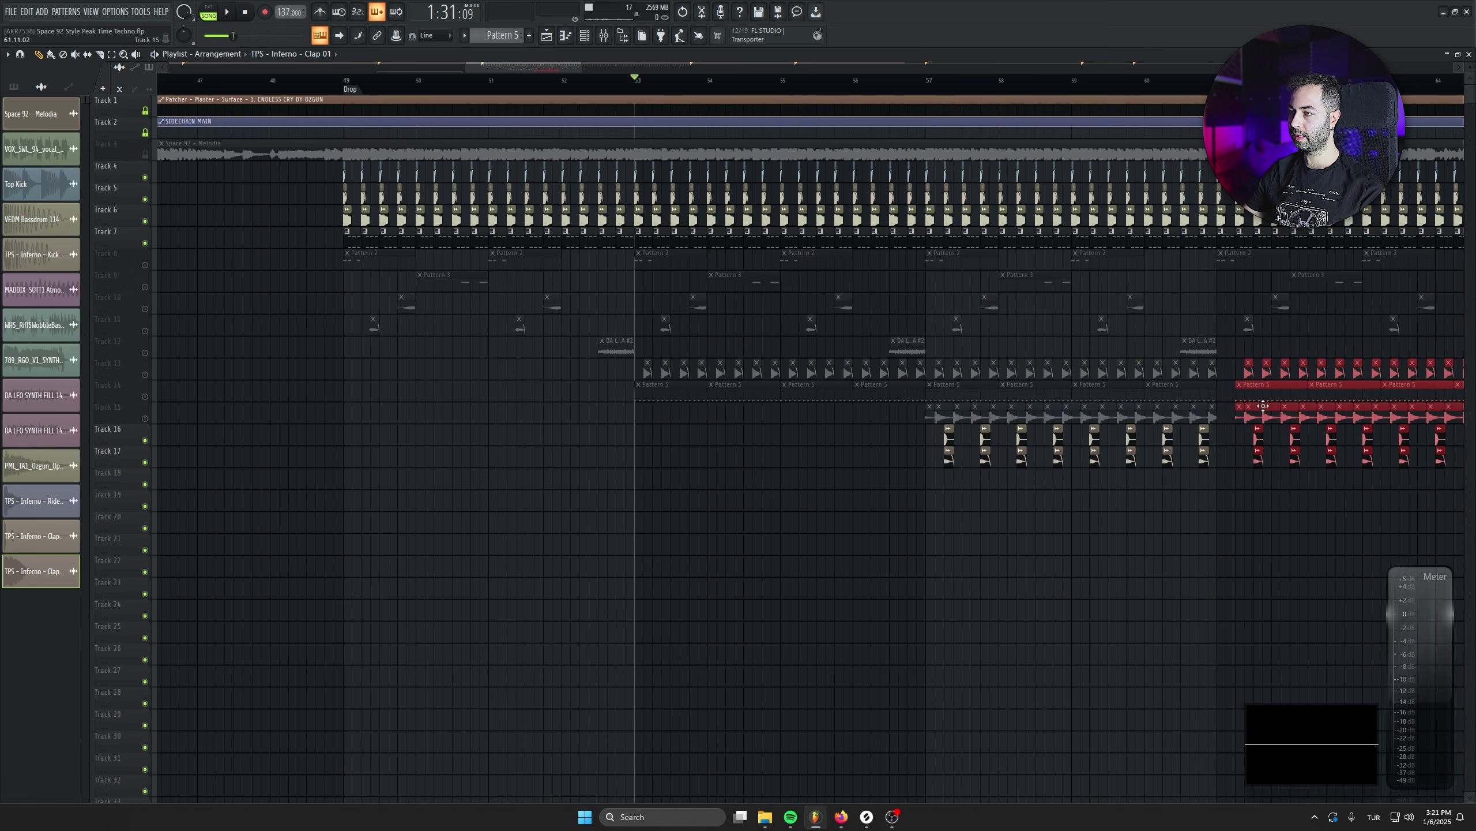
scroll(1249, 411, "right", 6)
scroll(756, 428, "left", 3)
Delete the Track 15 rides before bar 65 and extend the hat, ride and clap parts to bar 73
right_click(671, 420)
left_click_drag(929, 479, 811, 392)
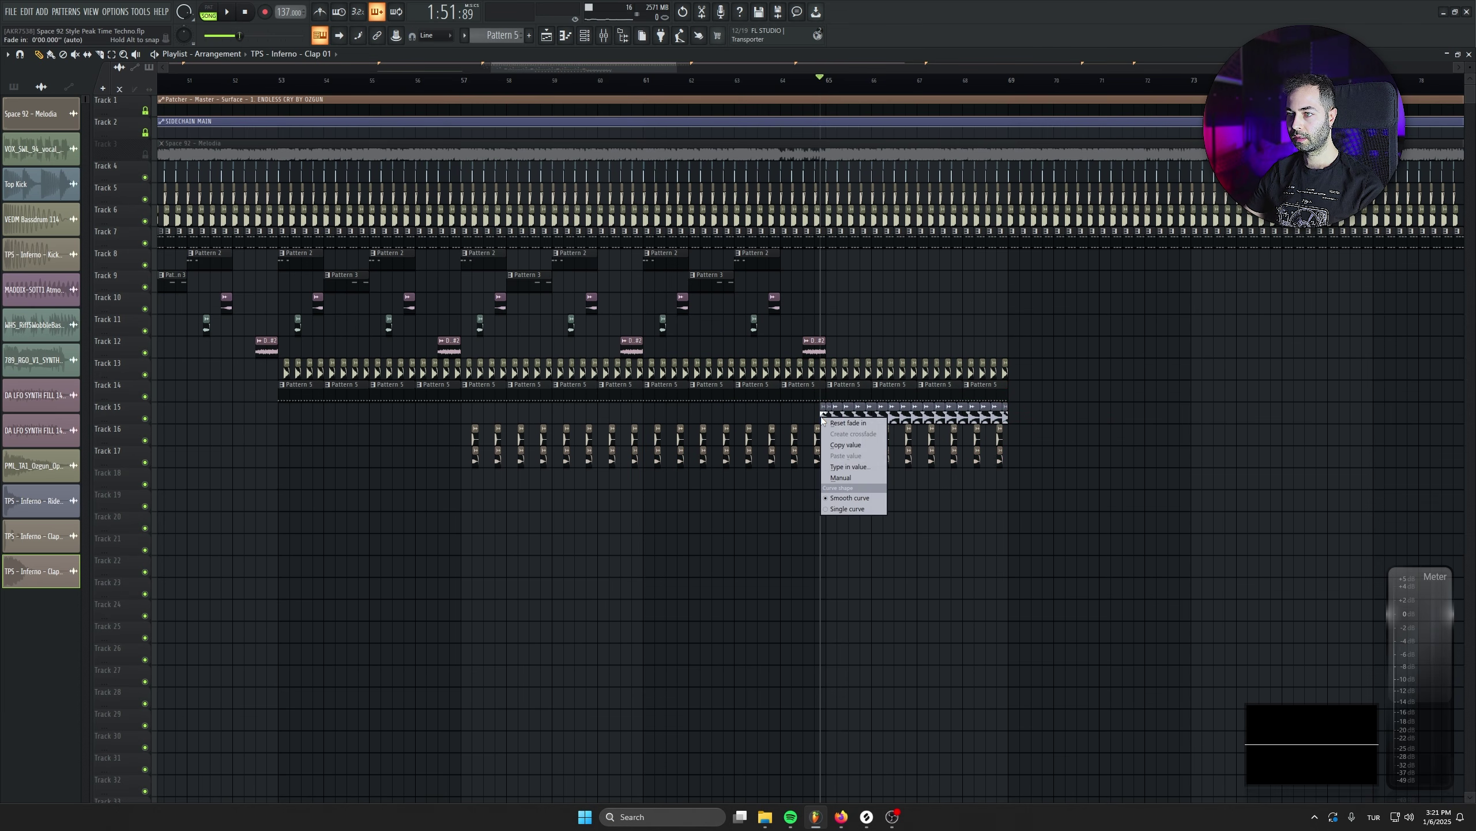
scroll(803, 398, "up", 2)
key("ctrl+z")
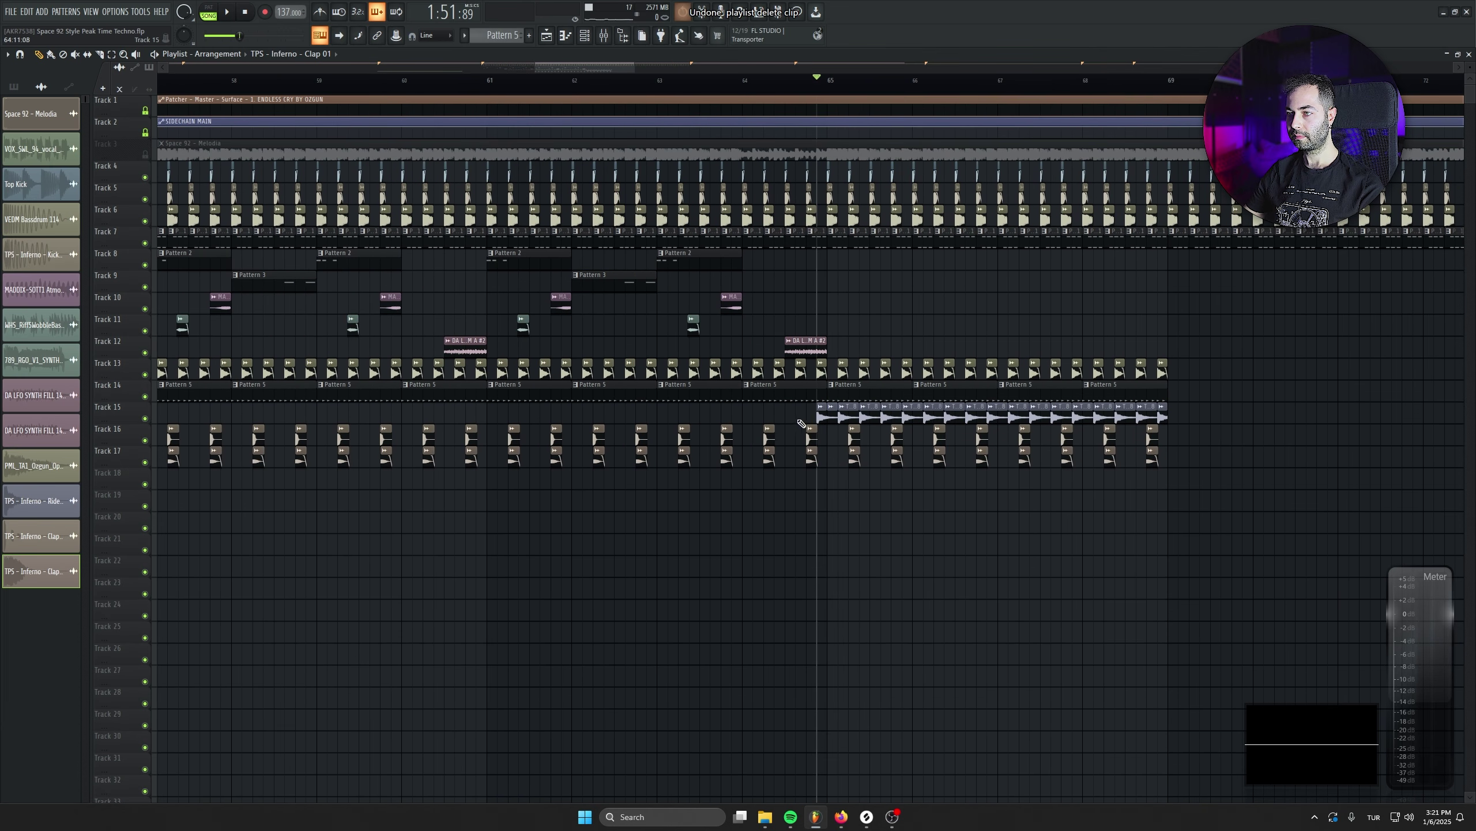
scroll(821, 423, "down", 4)
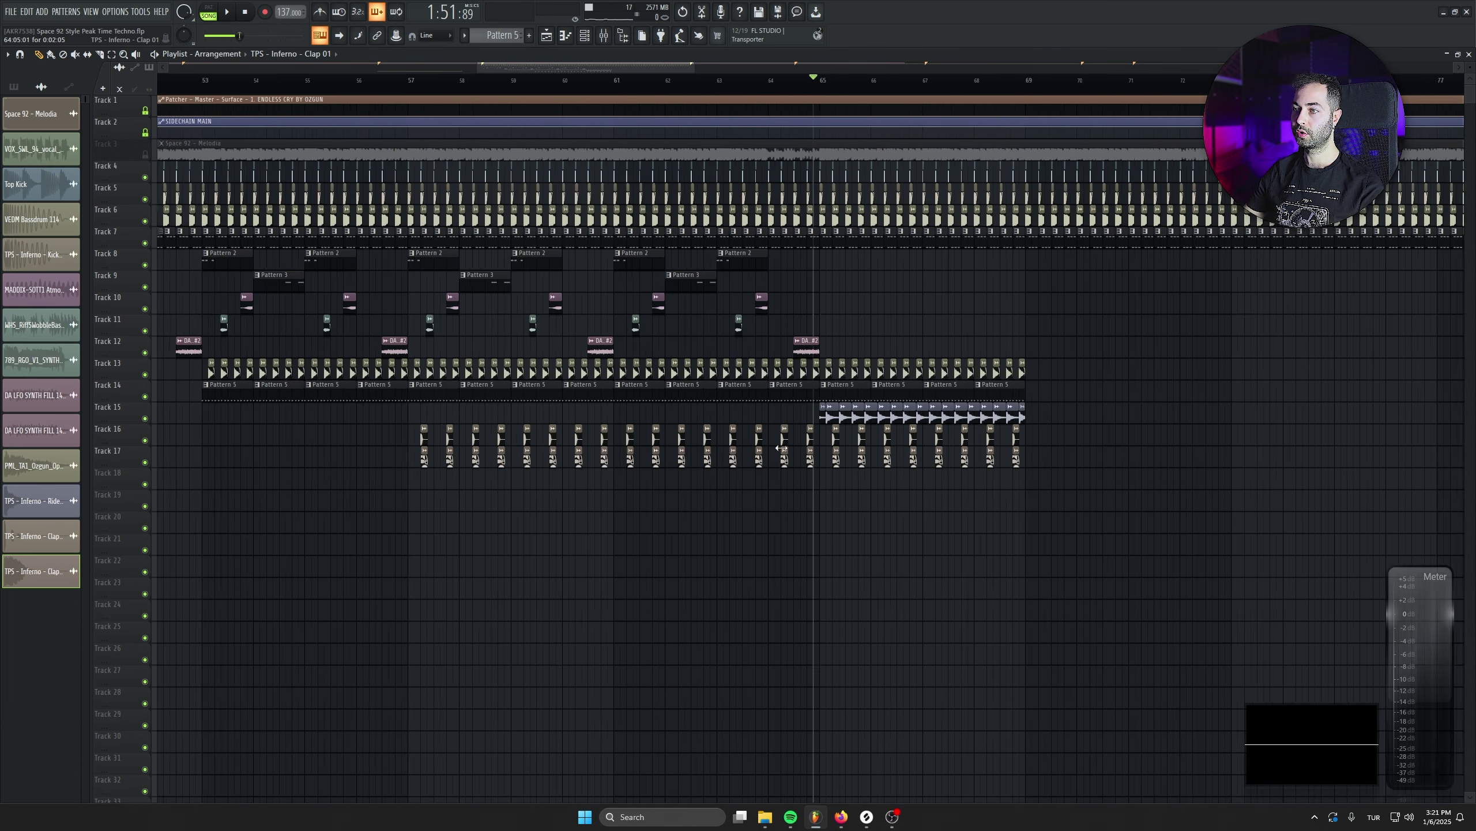
scroll(1016, 395, "up", 2)
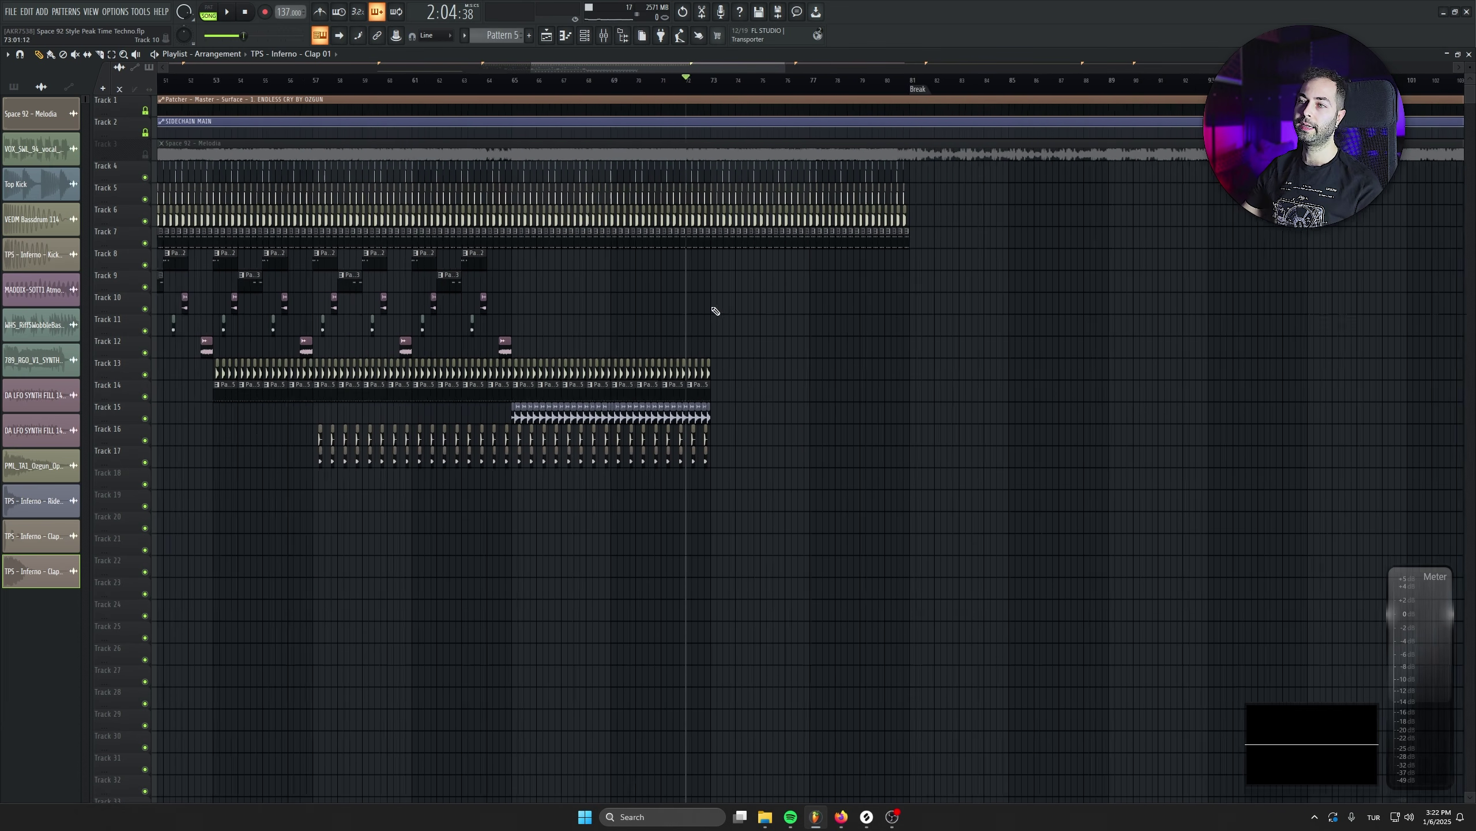
Highlight the range from bar 73 to bar 81 ahead of the Break marker
scroll(715, 310, "up", 3)
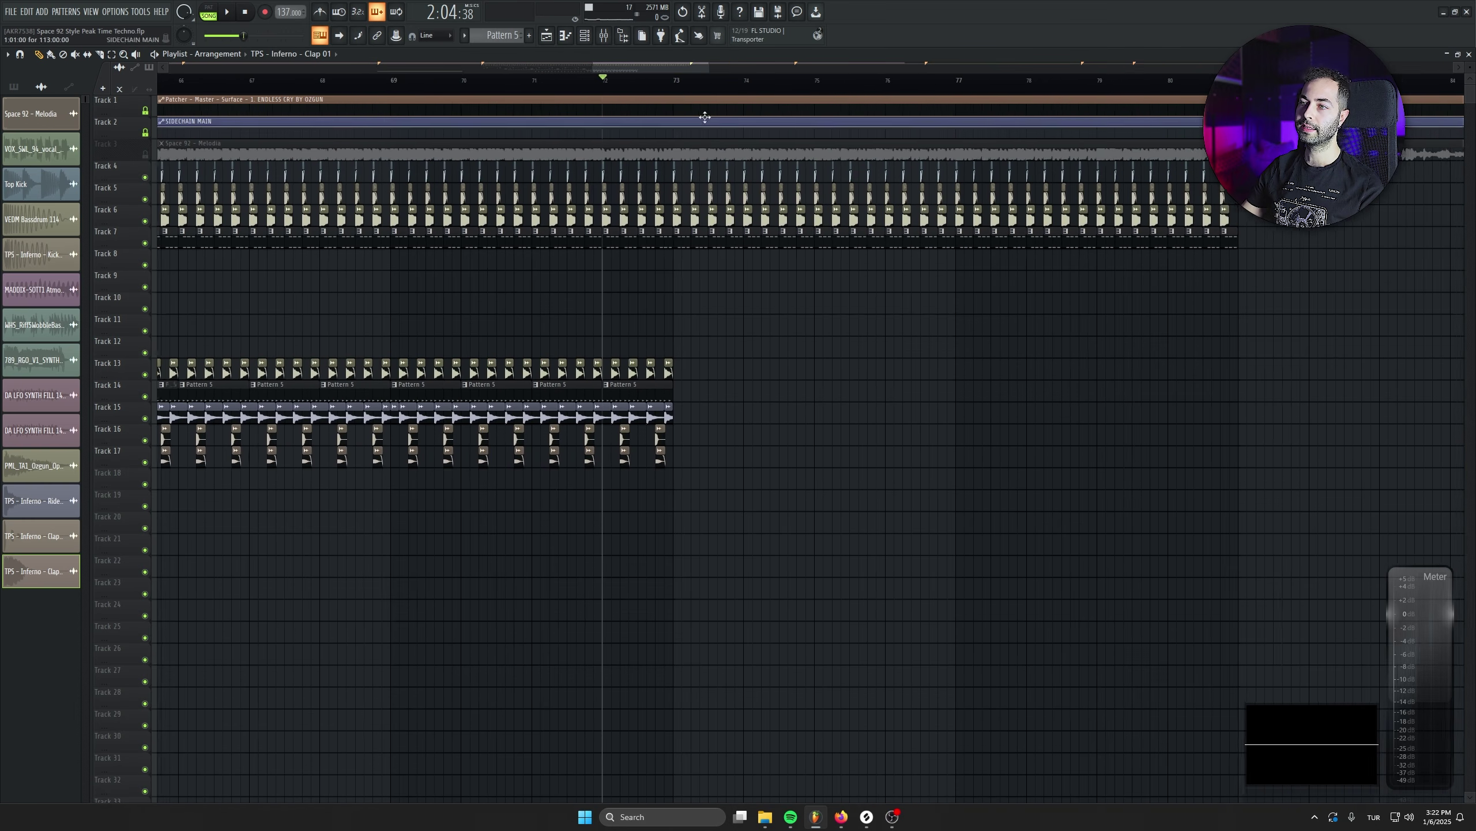
left_click_drag(674, 81, 1247, 81)
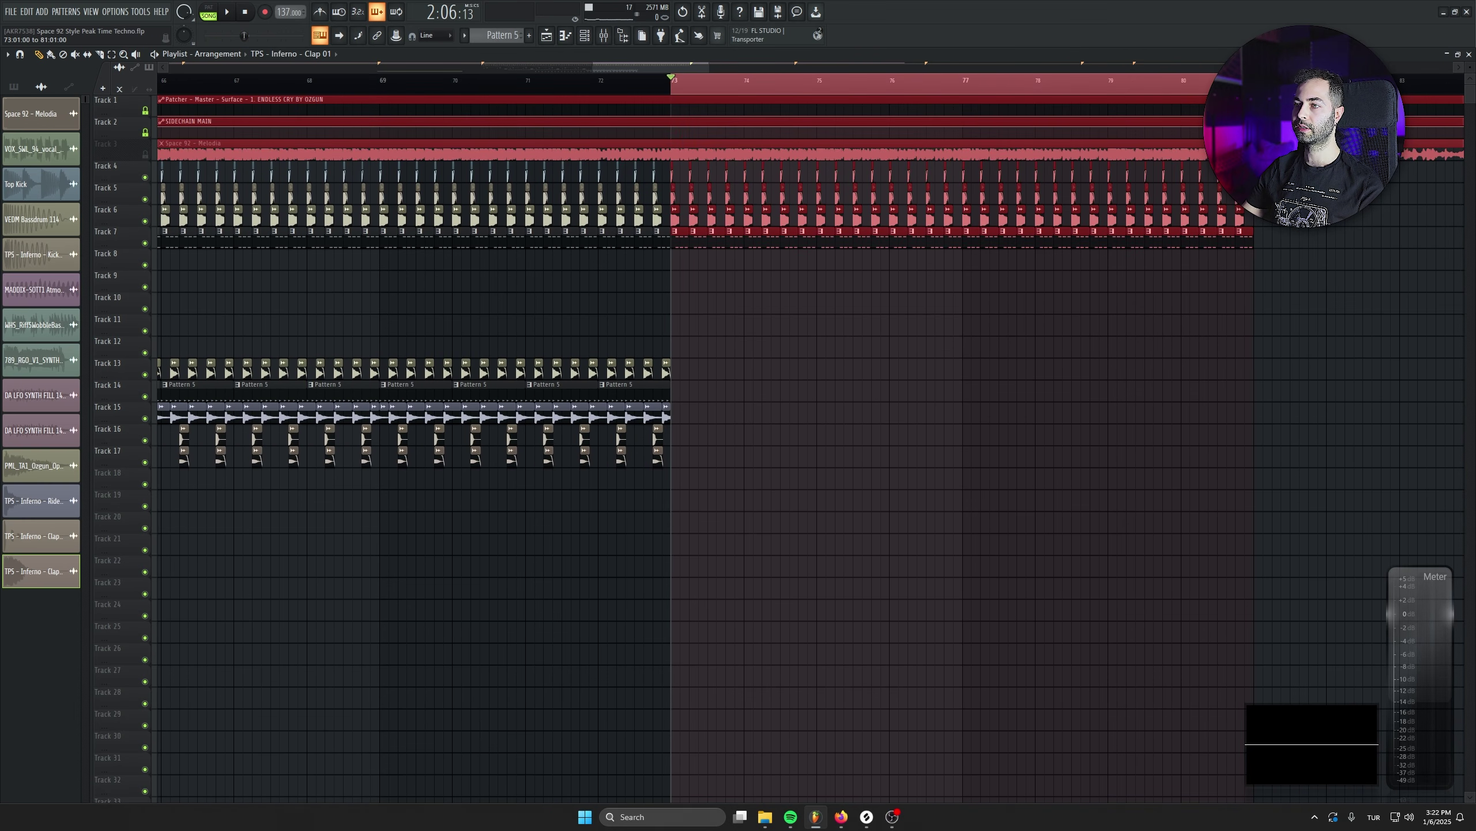
scroll(880, 462, "down", 3)
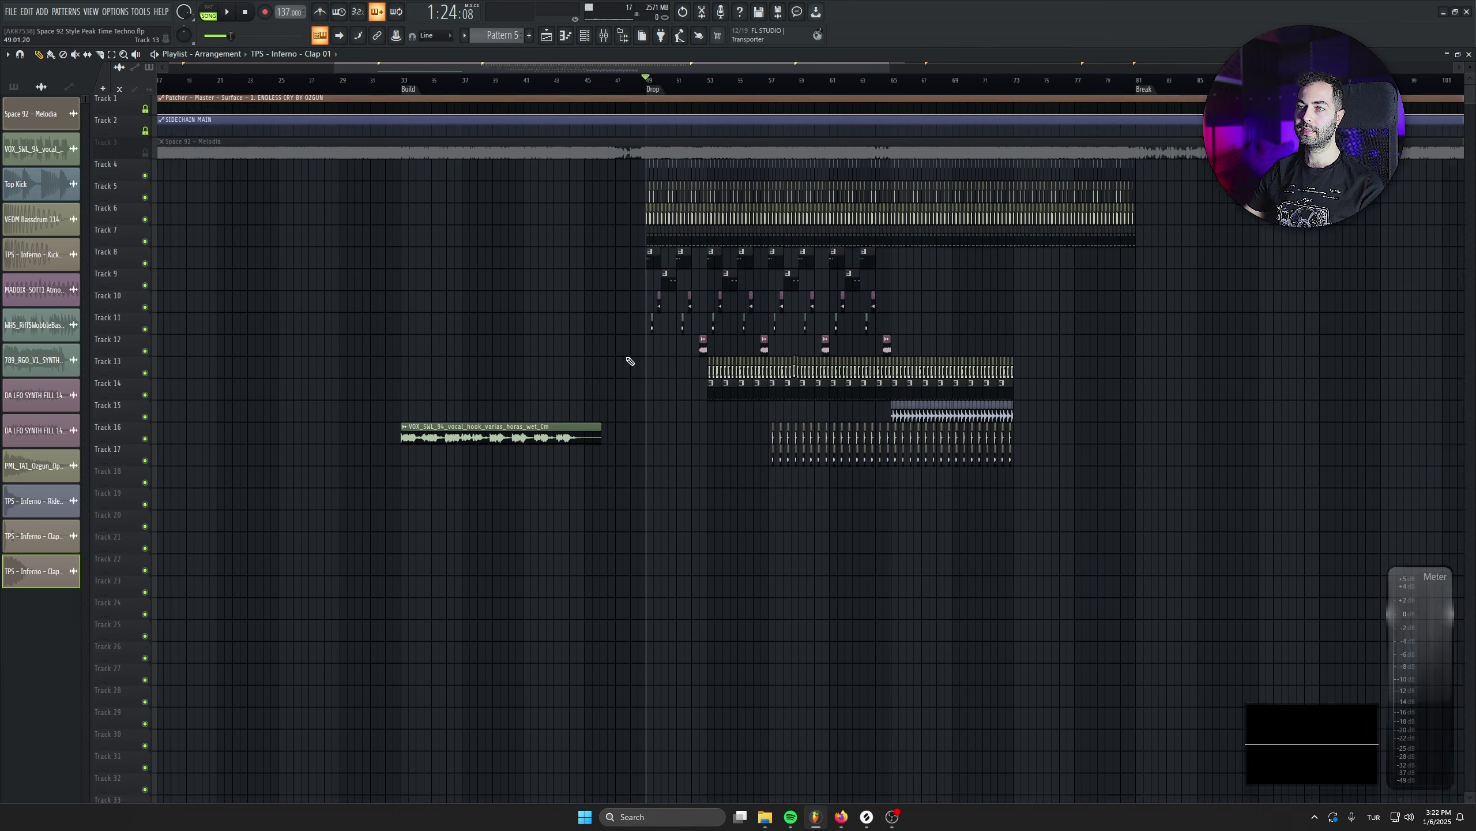
Play the arrangement from the Drop marker with the mixer shown and remove the Track 14 Pattern 5 clips between bars 53 and 57
scroll(631, 360, "up", 6)
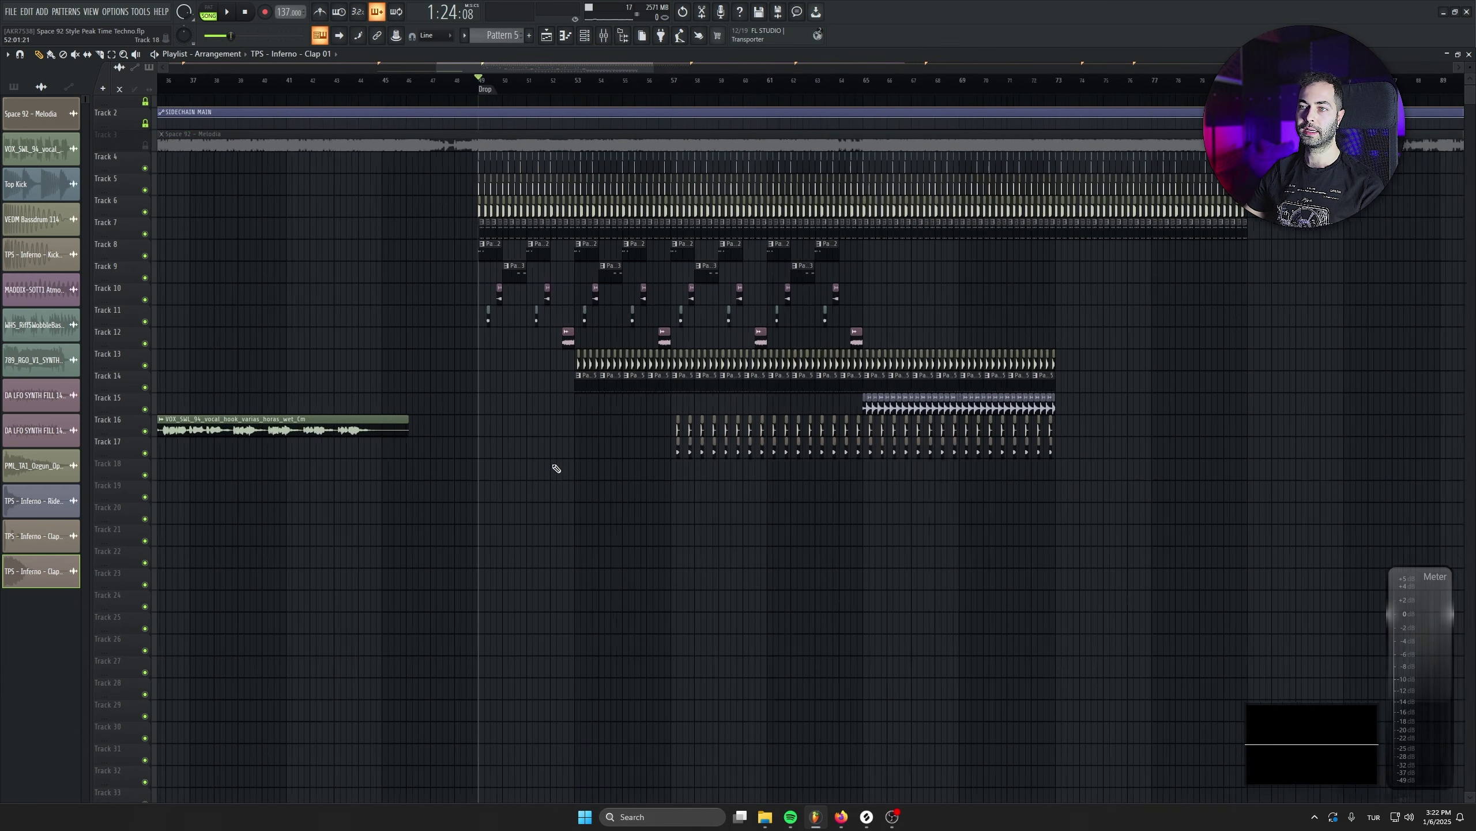
key("space")
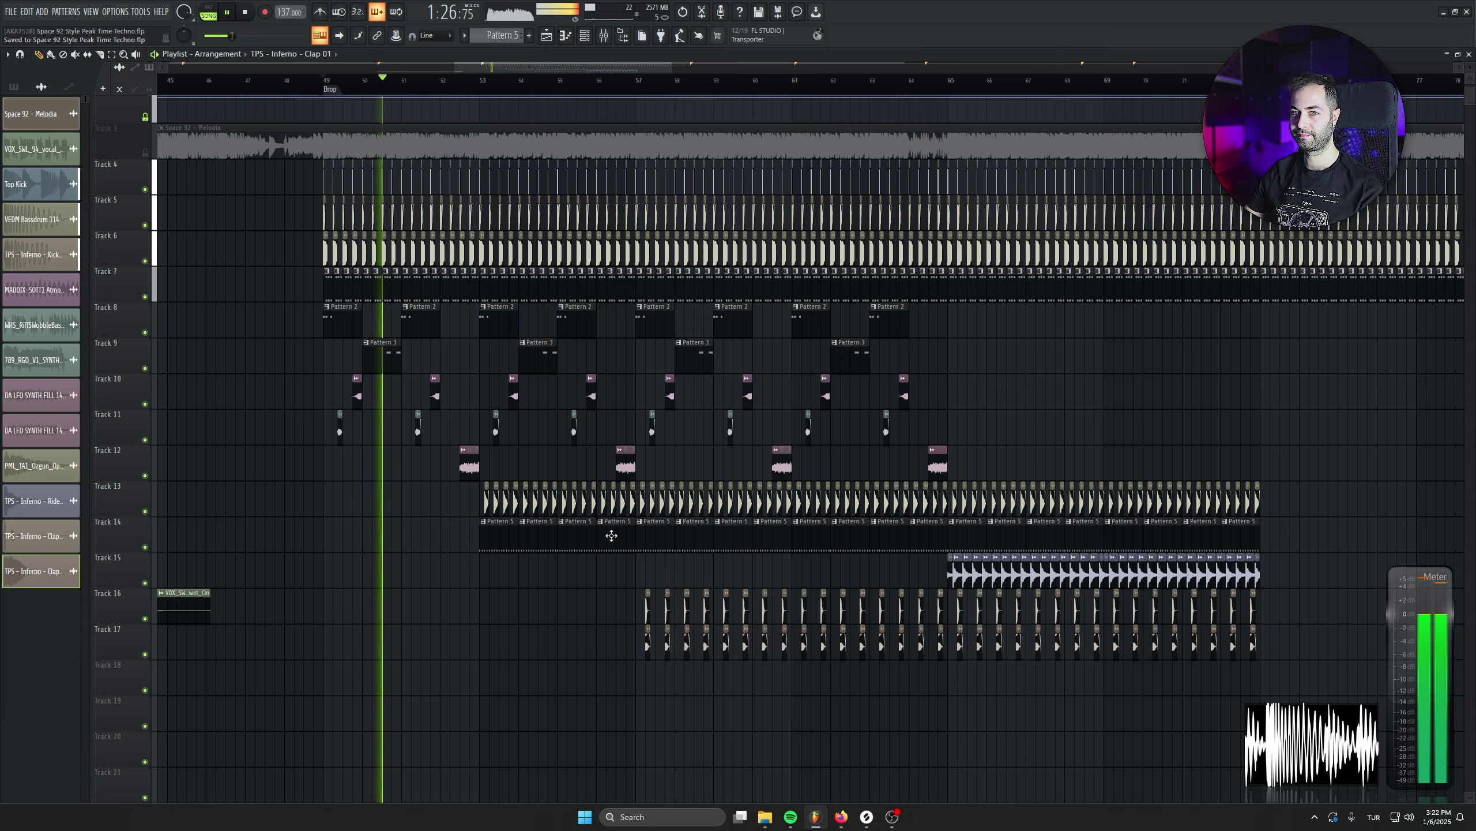
left_click_drag(702, 270, 714, 271)
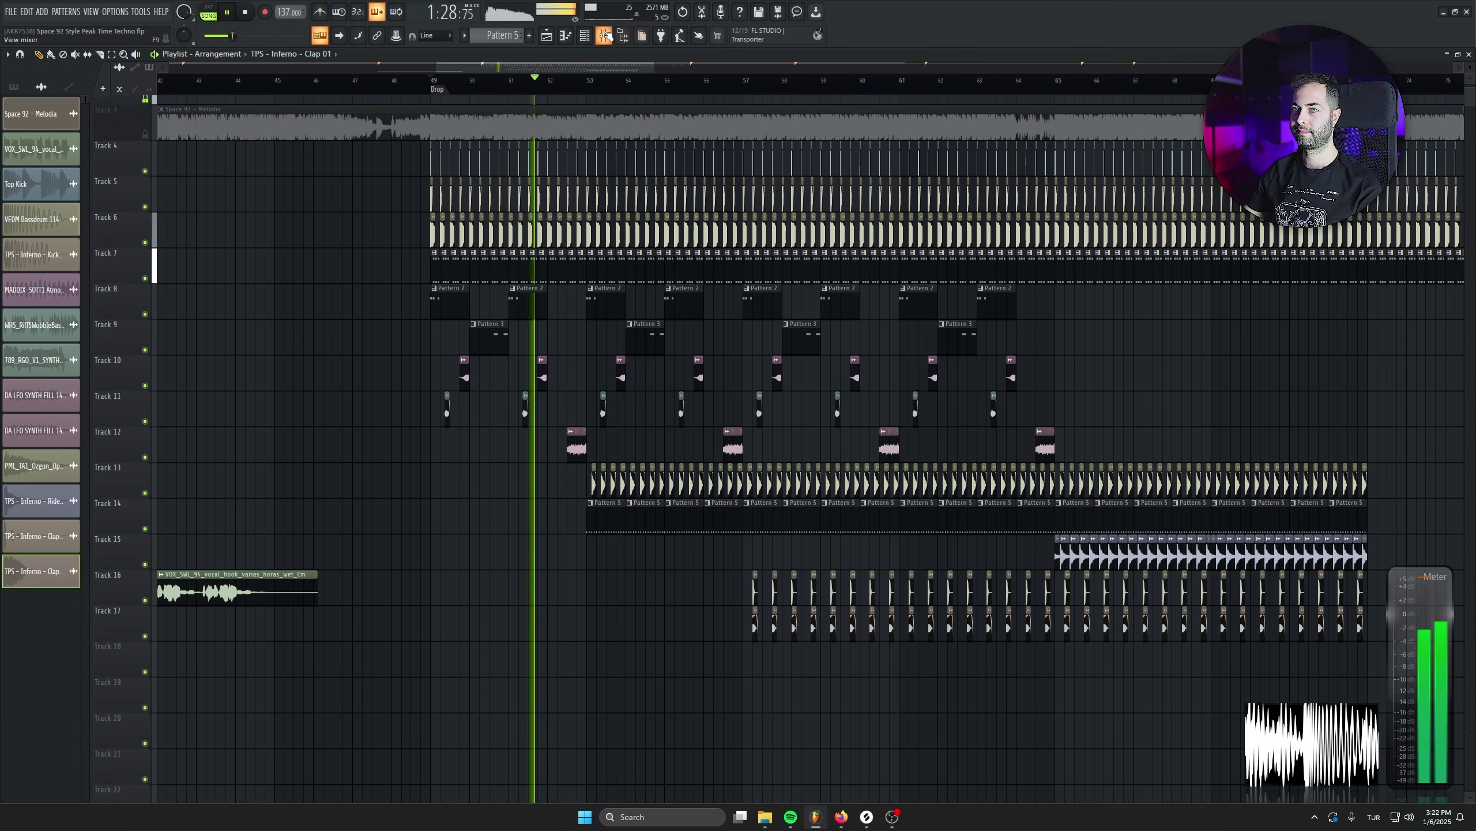
key("F9")
scroll(901, 581, "right", 10)
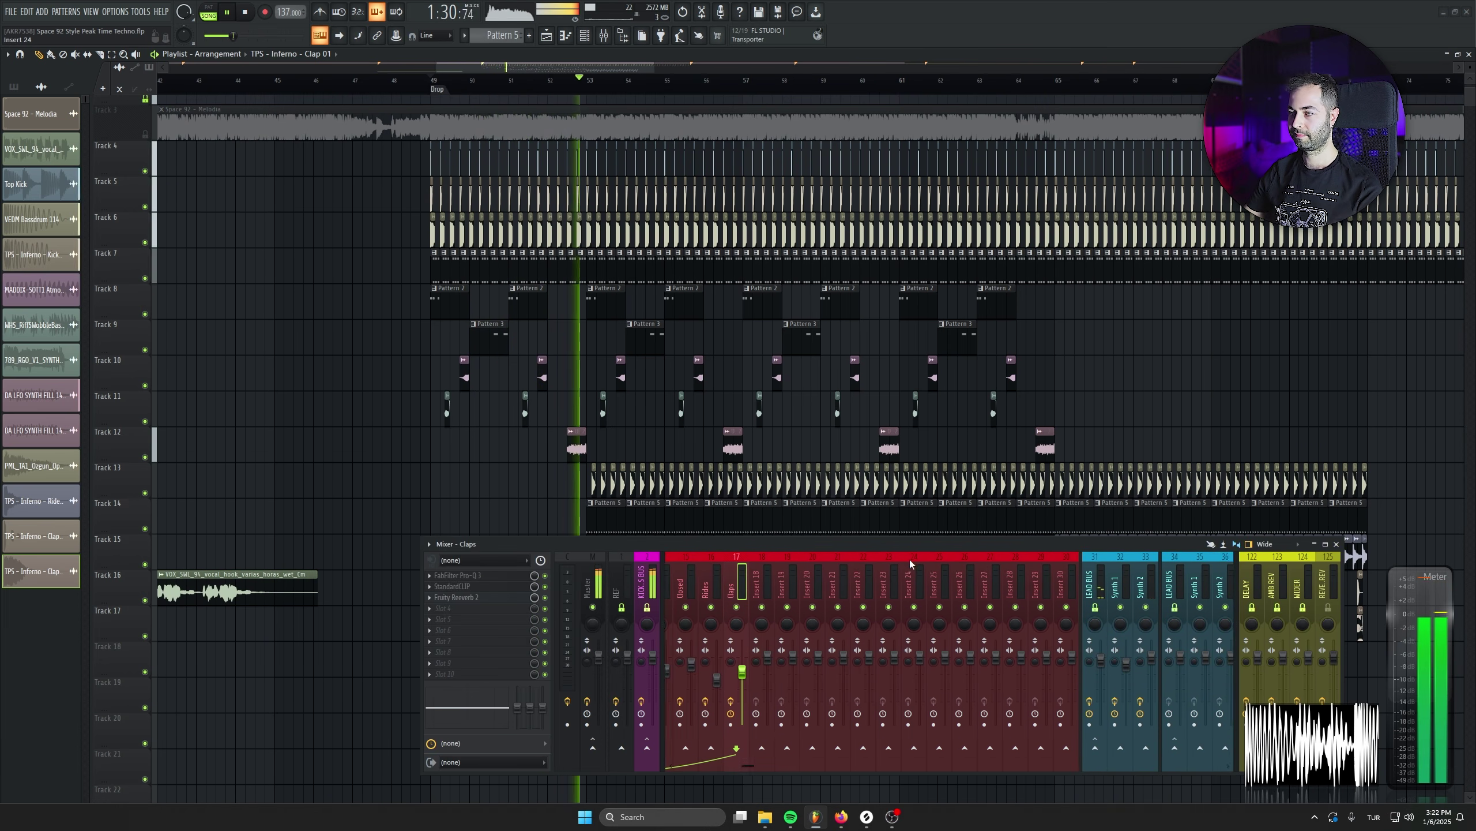
scroll(910, 563, "right", 1)
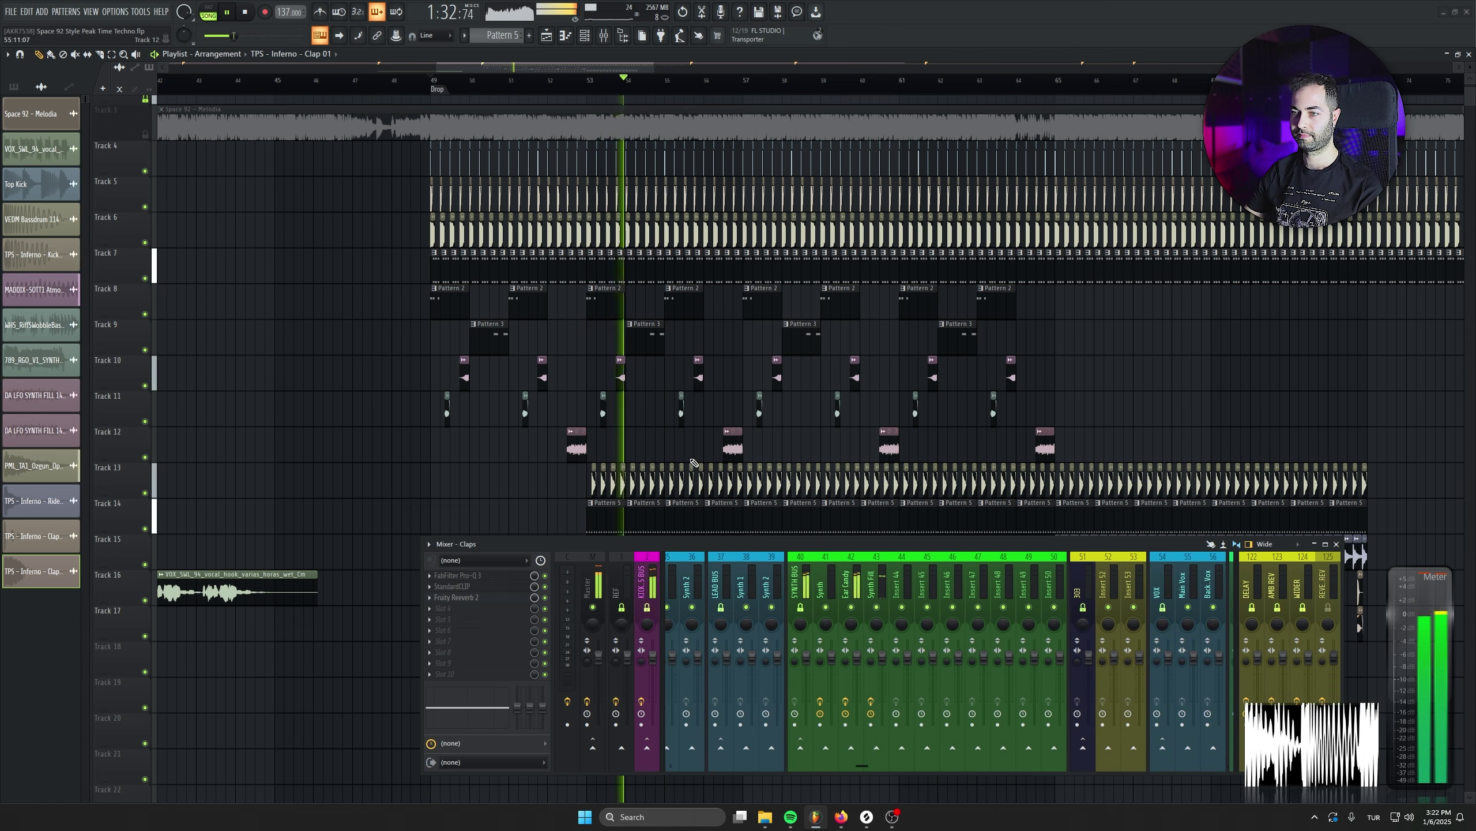
scroll(693, 464, "down", 4)
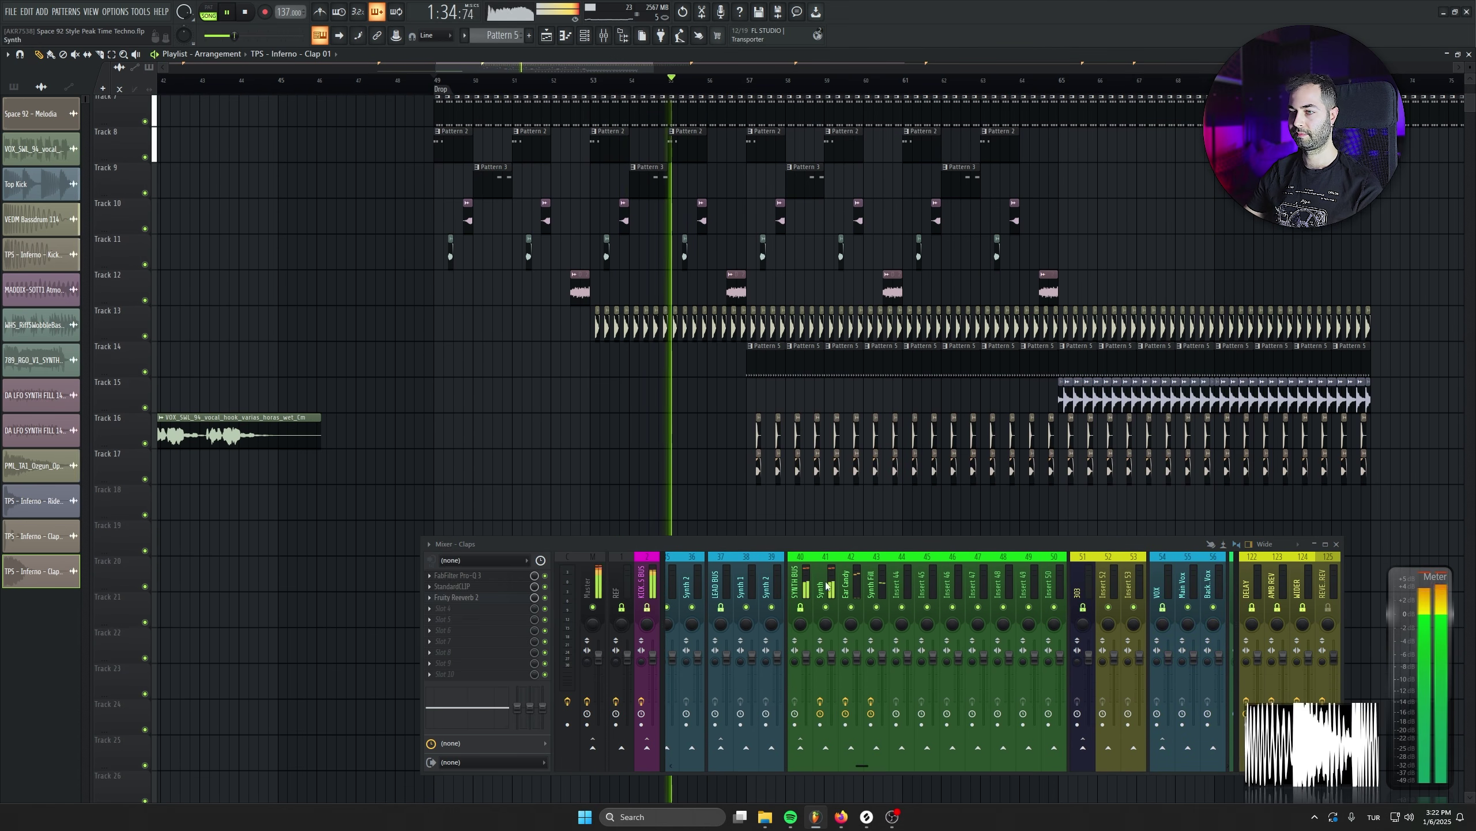
Lower the Synth mixer track's volume to -2.1 dB during playback of the drop
left_click(832, 662)
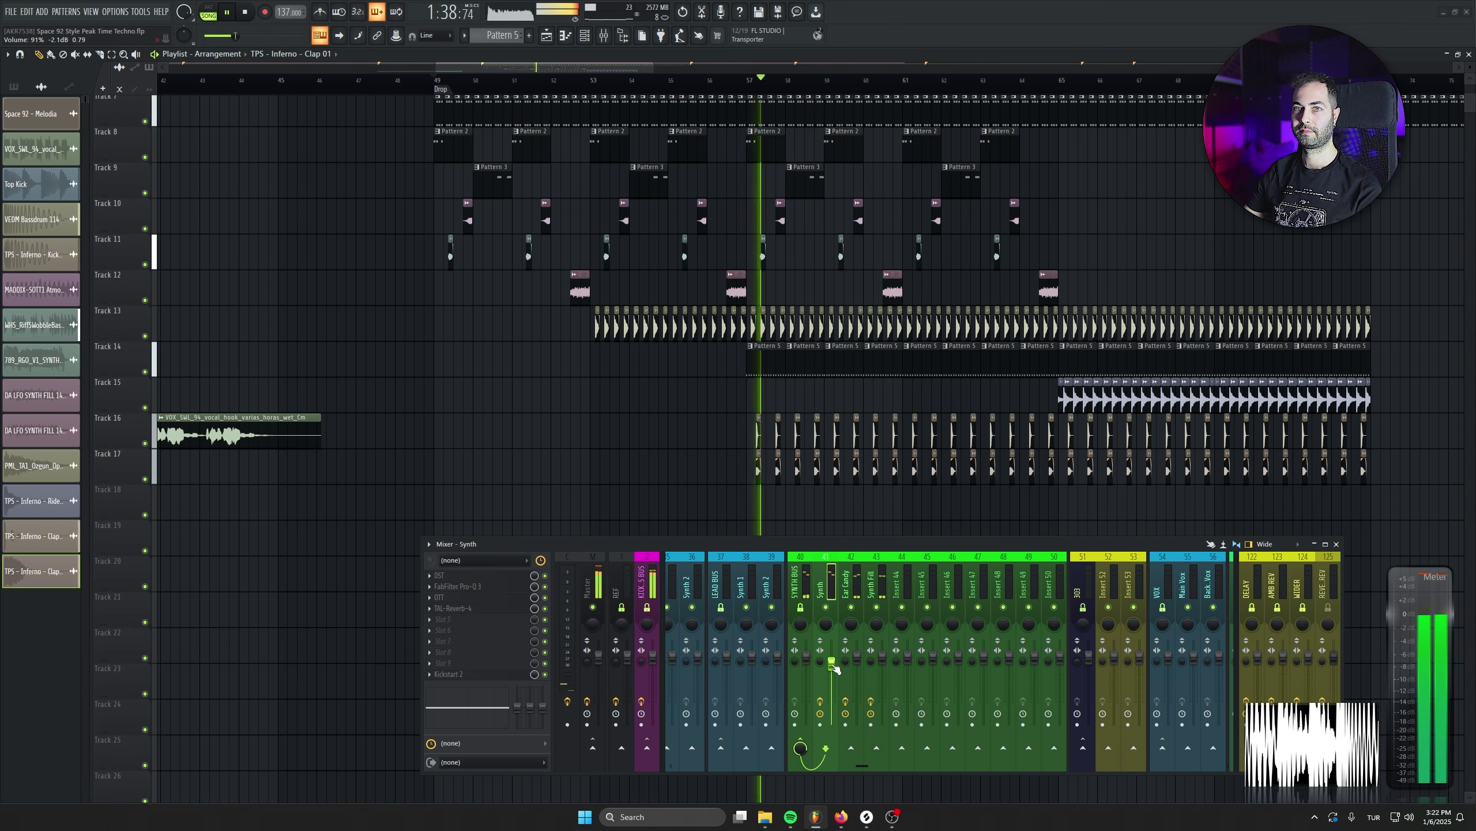
scroll(739, 454, "up", 4)
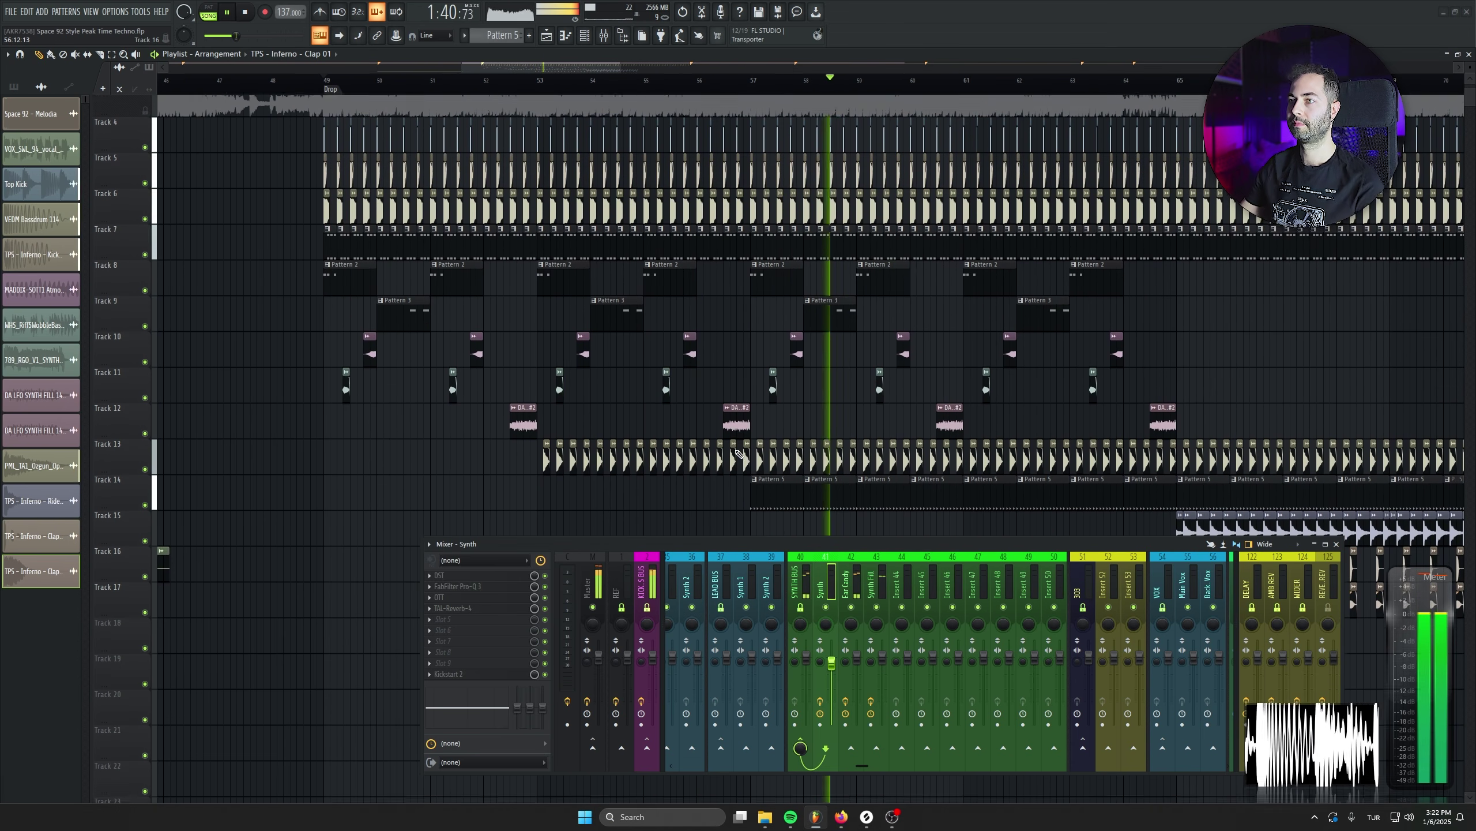
scroll(739, 454, "up", 2, "ctrl")
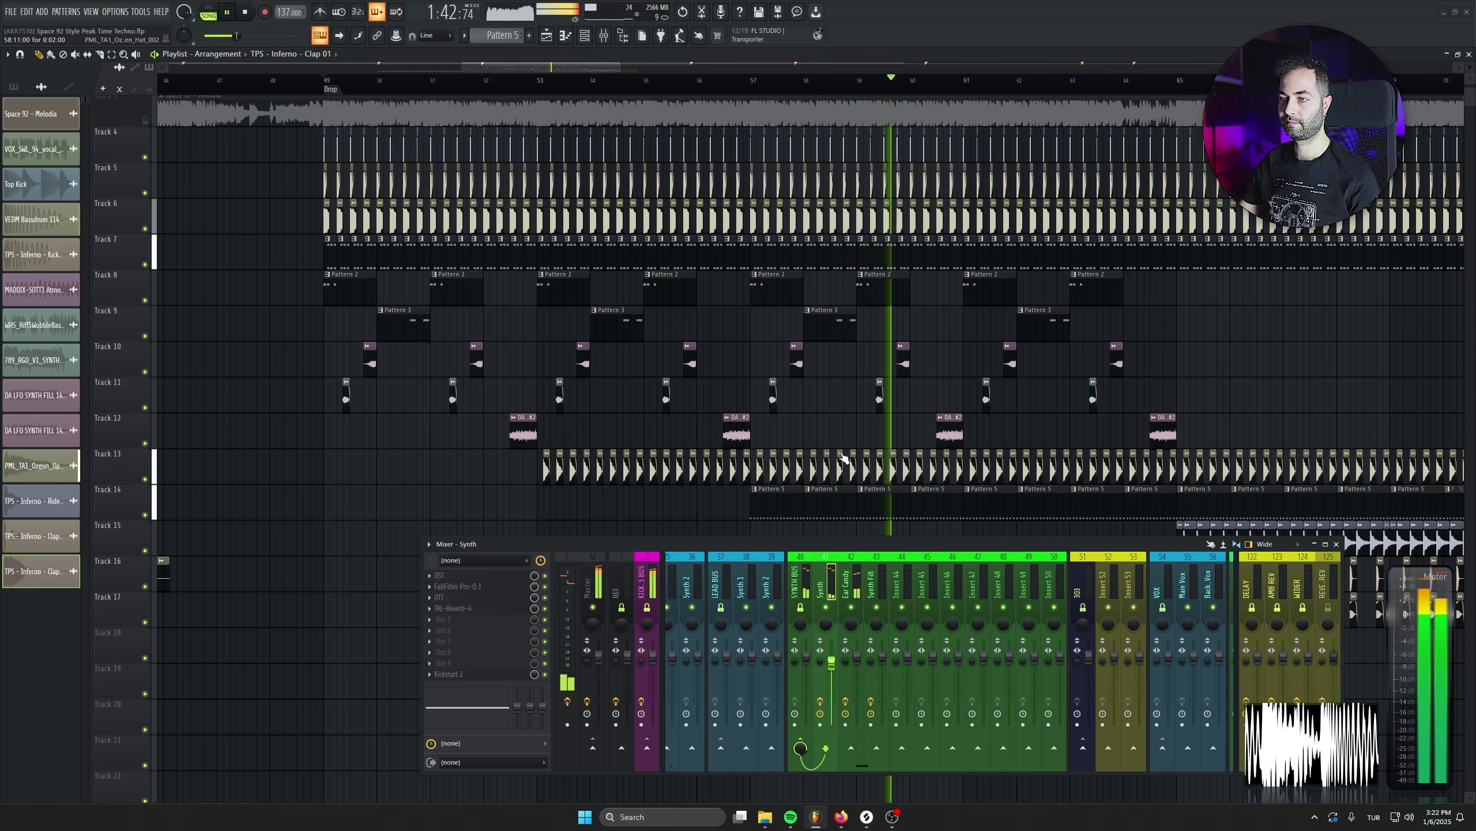
scroll(807, 314, "down", 2, "alt")
scroll(792, 321, "down", 1, "alt")
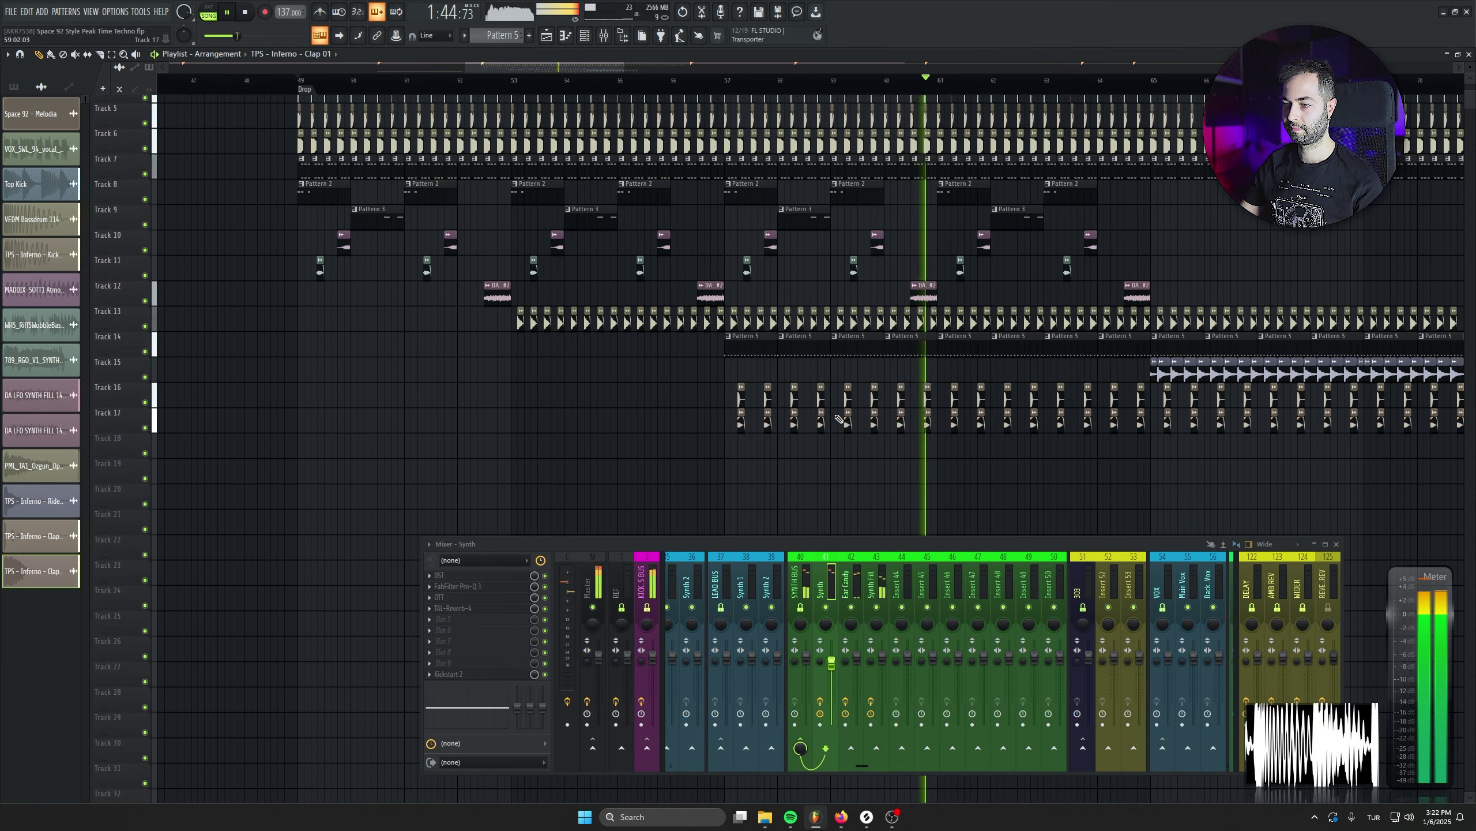
Inspect the DST plugin on the Synth Fill mixer track and close it again
left_click(882, 656)
left_click(442, 576)
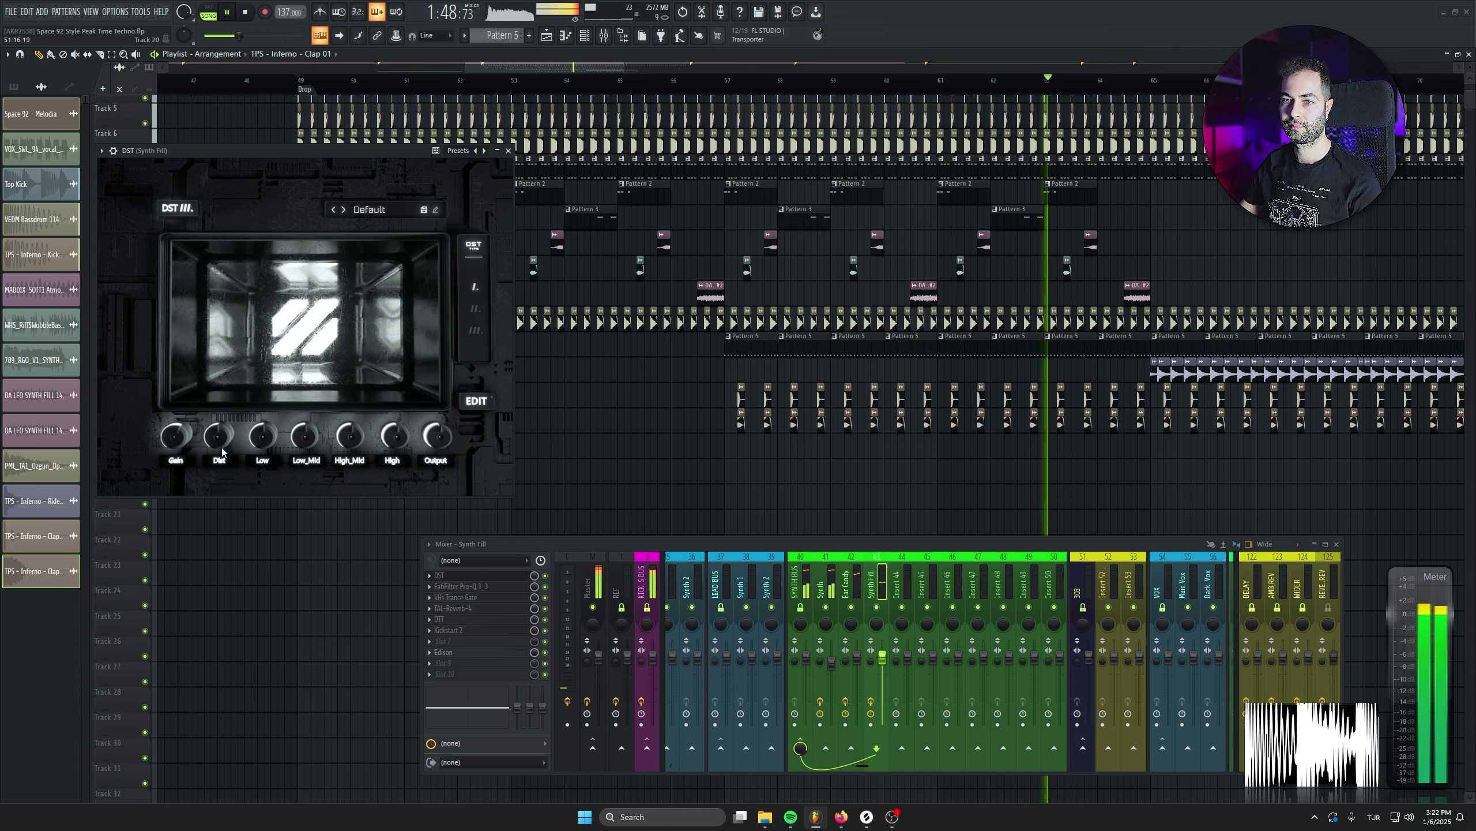
left_click(510, 150)
Set the gain of the LFO synth fill clips on Track 12 to 2.3 dB
scroll(654, 357, "up", 4, "alt")
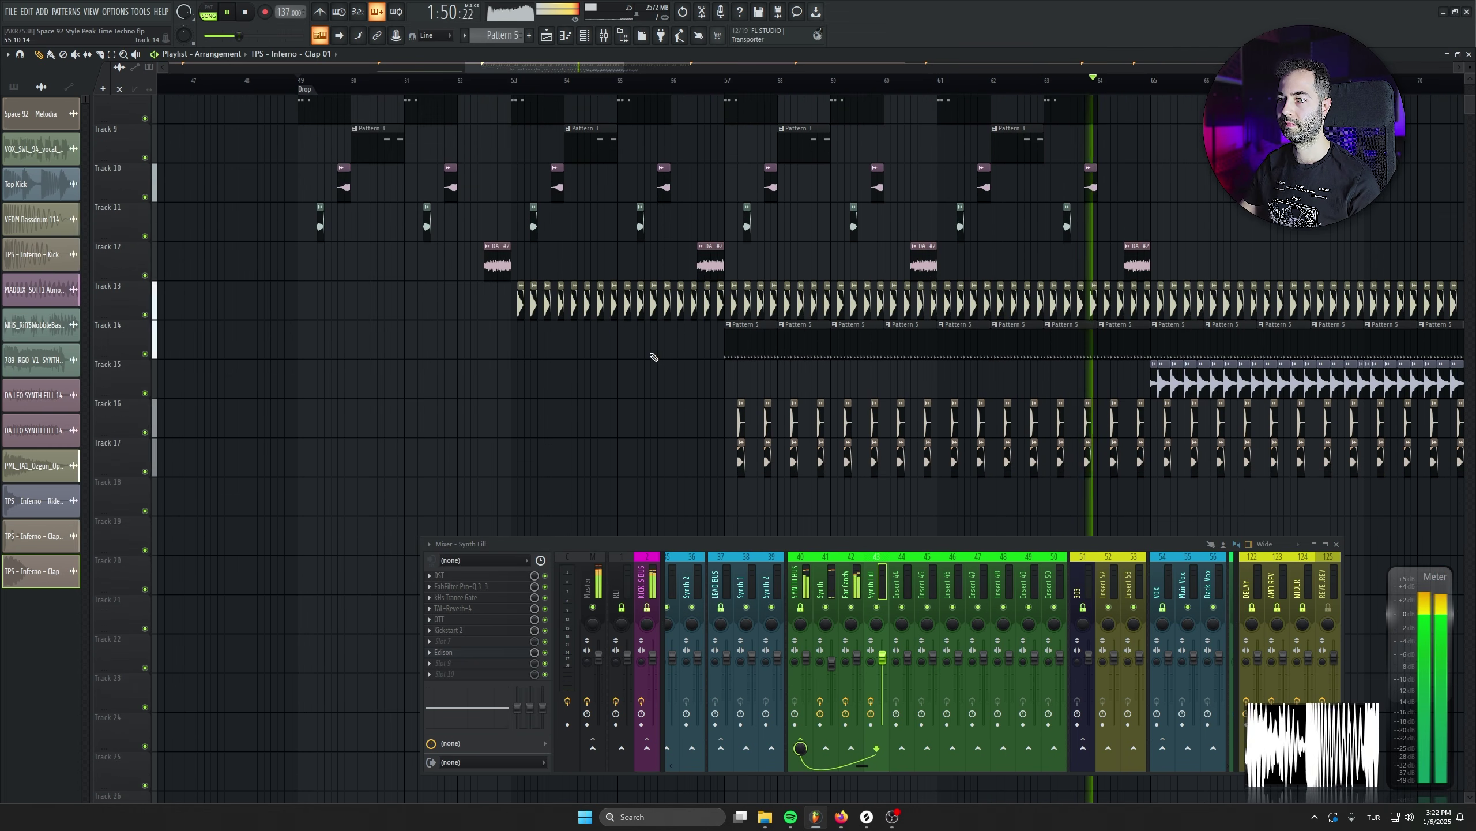
left_click(154, 261)
left_click_drag(498, 278, 498, 268)
Copy the synth pattern and fill block on Tracks 8 to 12 onward up to the Break marker at bar 81
left_click_drag(1092, 238, 1197, 243)
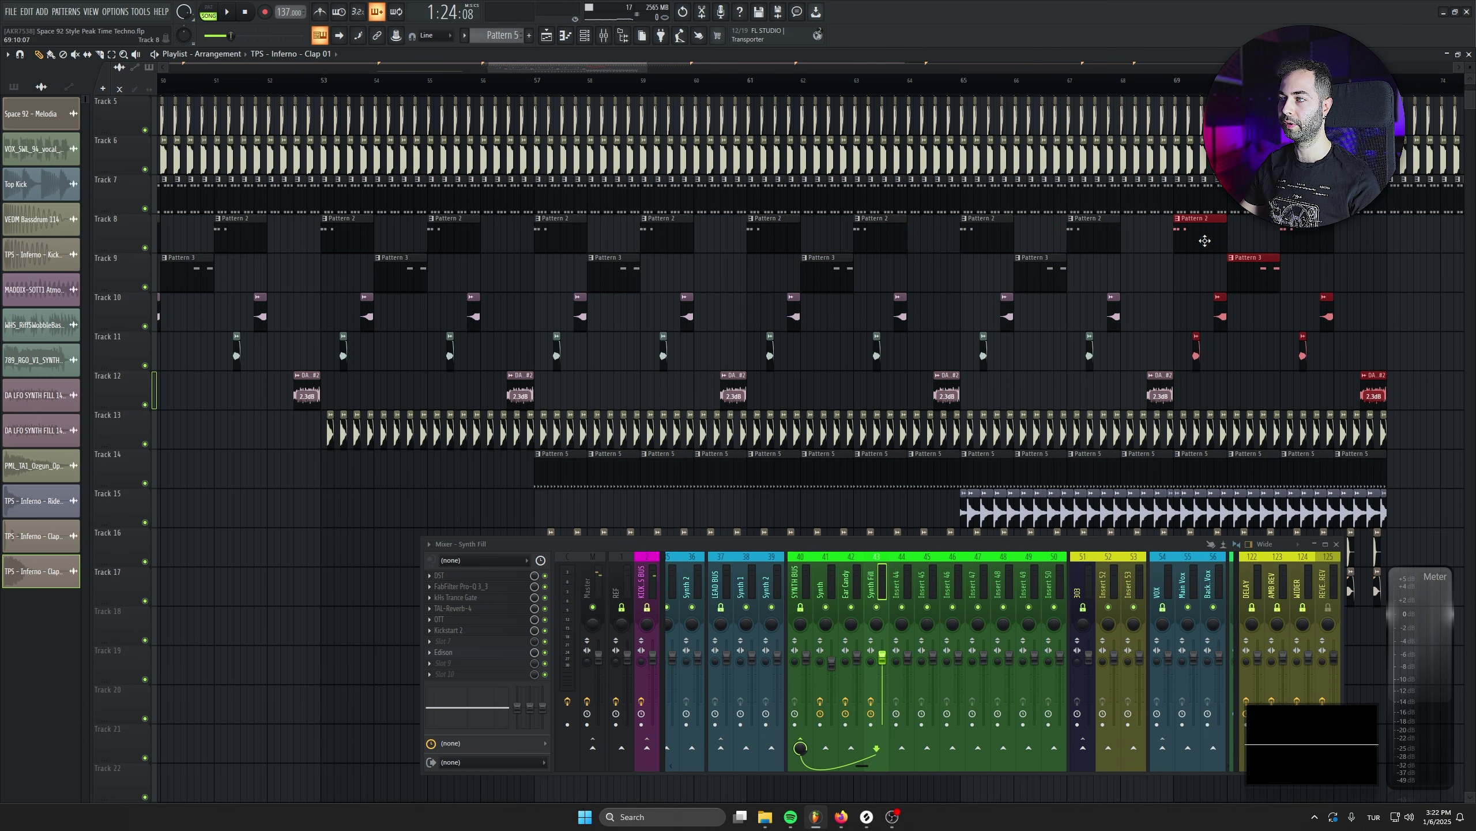
left_click_drag(941, 288, 728, 299)
scroll(727, 300, "down", 2, "ctrl")
left_click_drag(997, 248, 1163, 246)
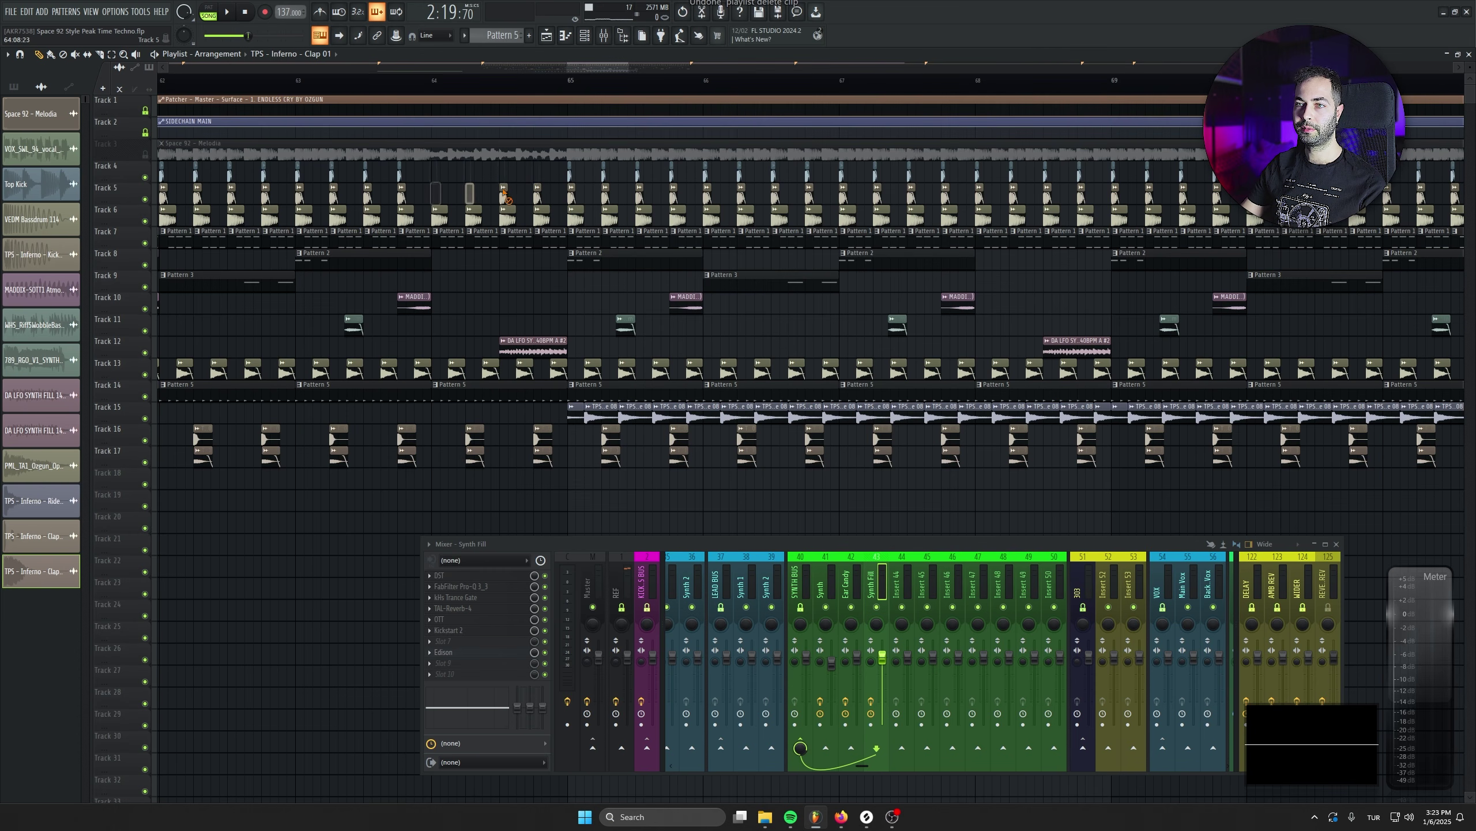
Delete the kick clips on Tracks 4 to 6 in bar 64 and insert an empty track above Track 4
scroll(473, 284, "down", 5, "ctrl")
scroll(626, 179, "up", 5, "alt")
left_click_drag(372, 247, 698, 278)
right_click(134, 230)
left_click(185, 463)
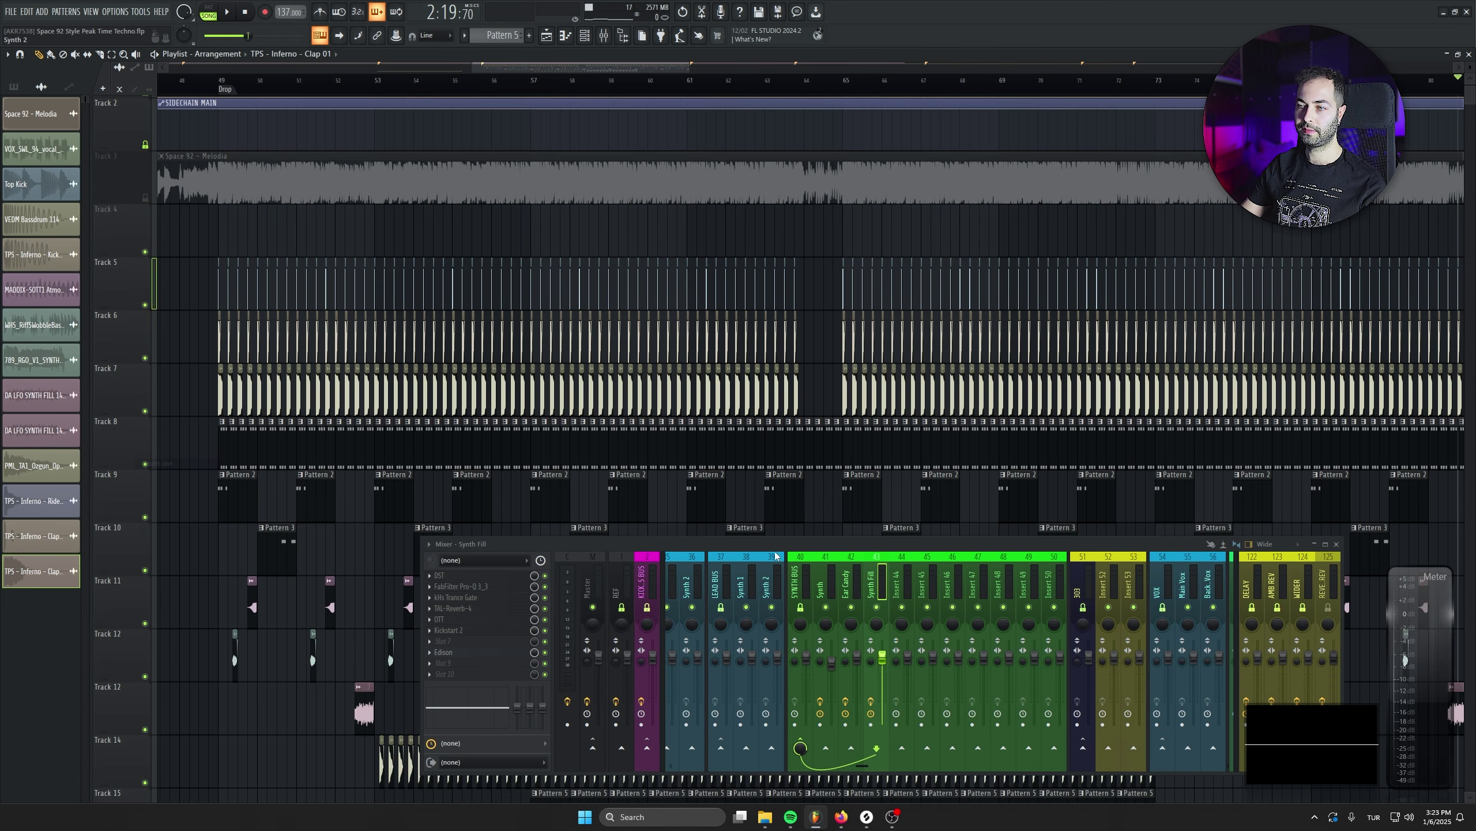
Create an automation clip for the Filter 2 frequency of FabFilter Simplon on the KICK BASS BUS
scroll(787, 572, "up", 5)
scroll(786, 571, "up", 5)
left_click(644, 581)
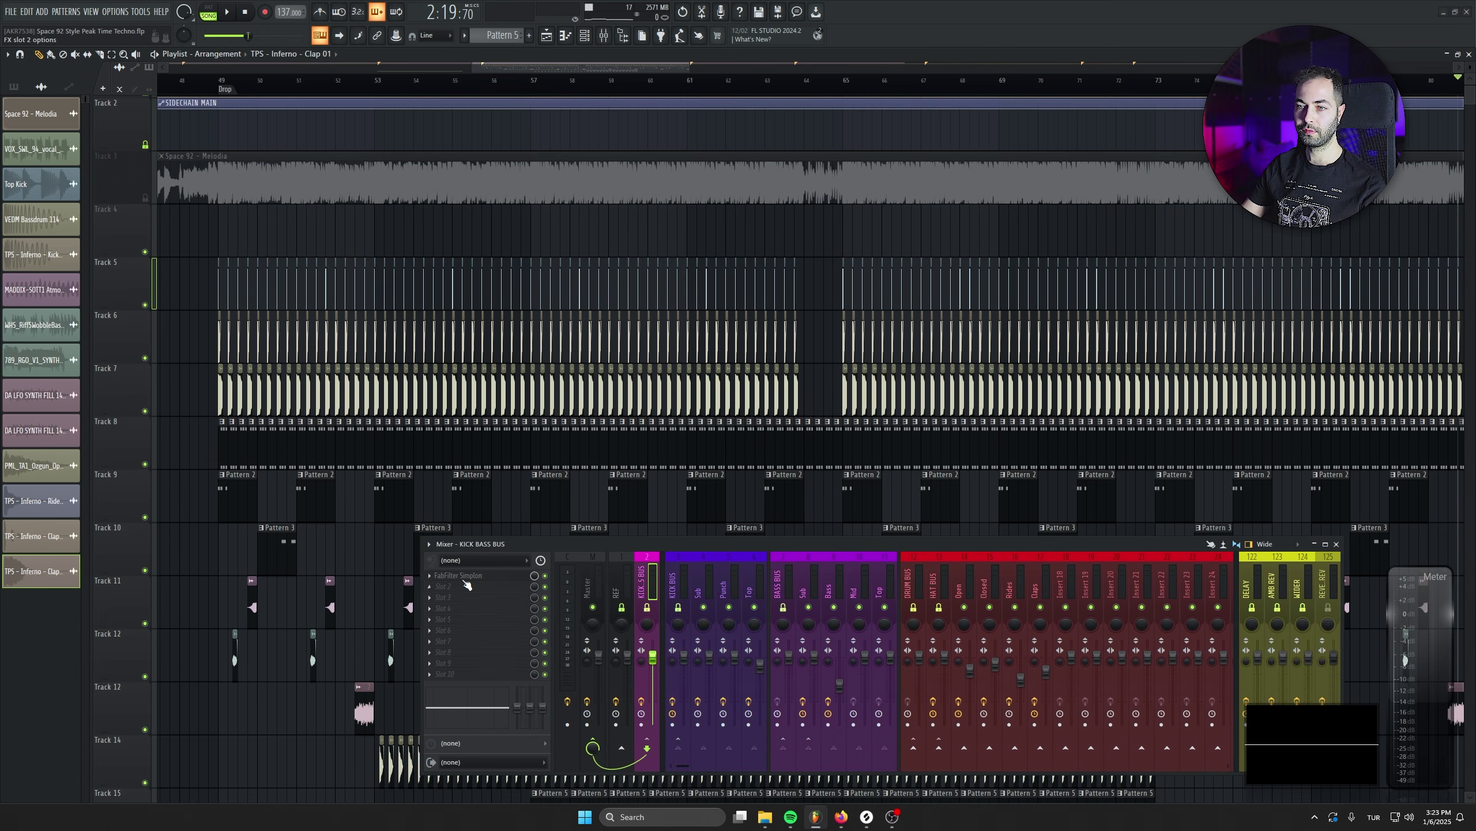
left_click(459, 575)
right_click(421, 355)
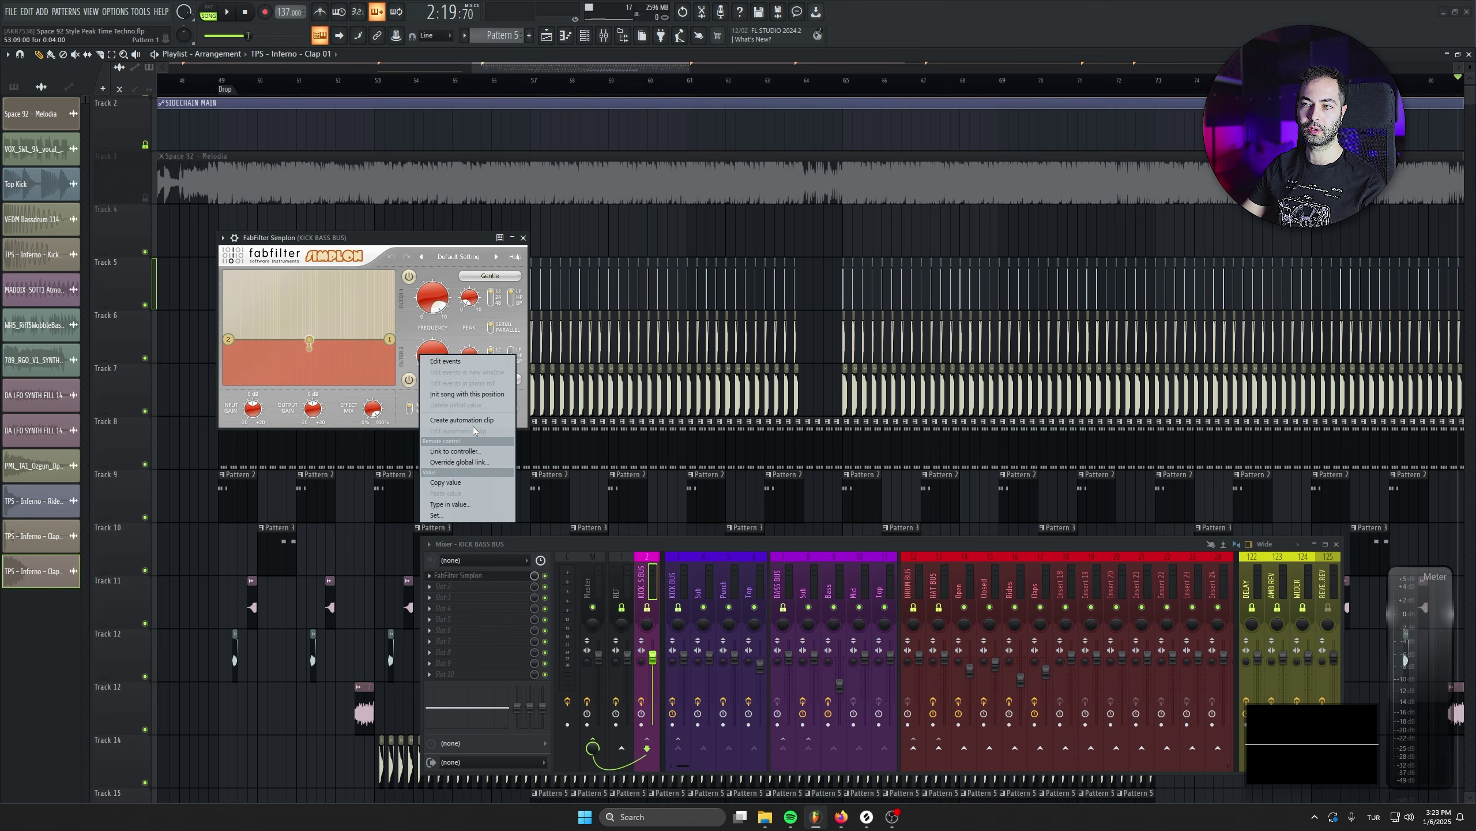
left_click(461, 419)
Ramp the Filter 2 frequency automation up from bar 71, drop it back at bar 73, and play the transition
scroll(687, 332, "down", 5)
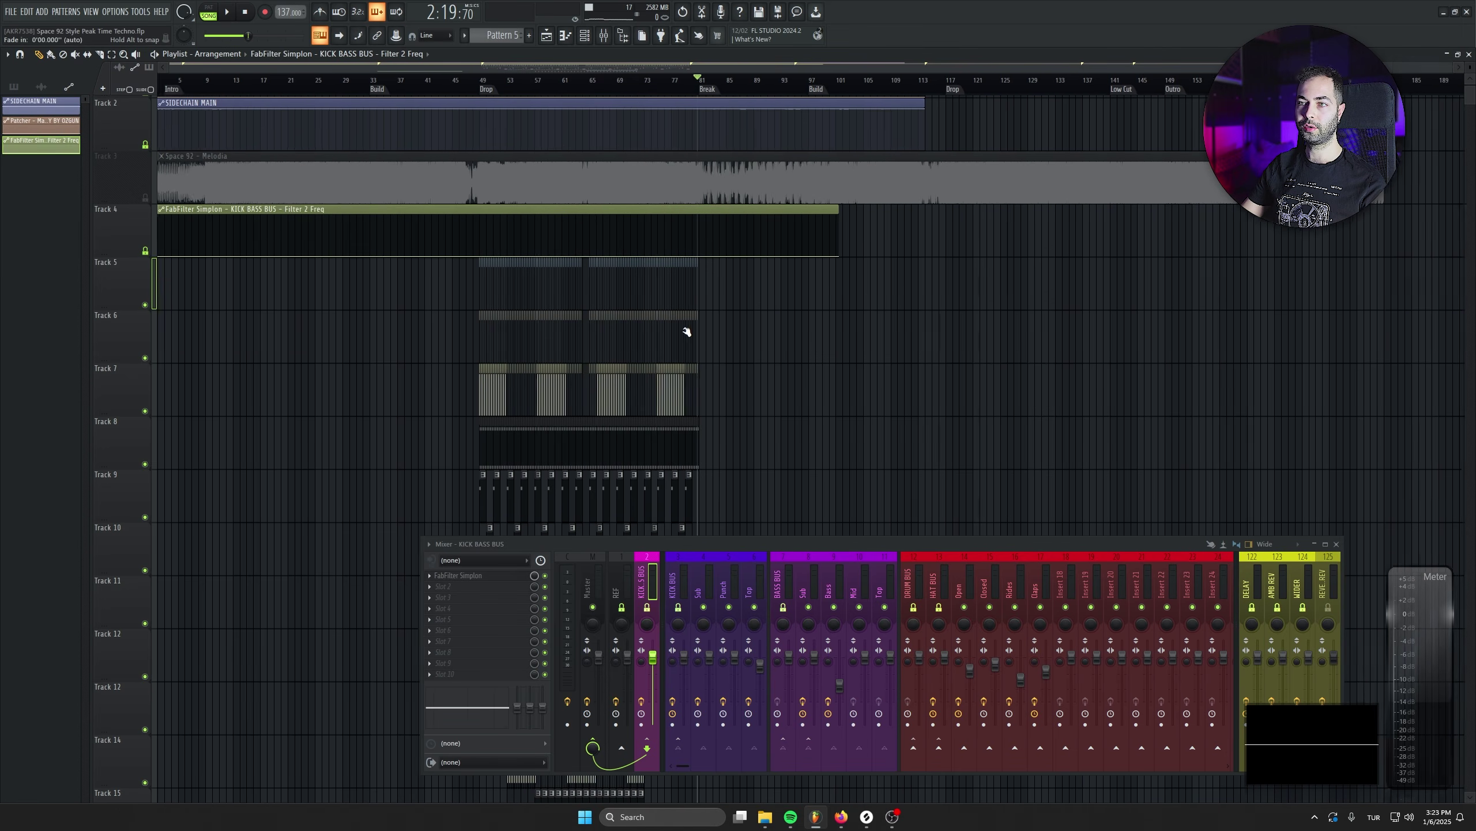
scroll(686, 332, "up", 8)
left_click(775, 81)
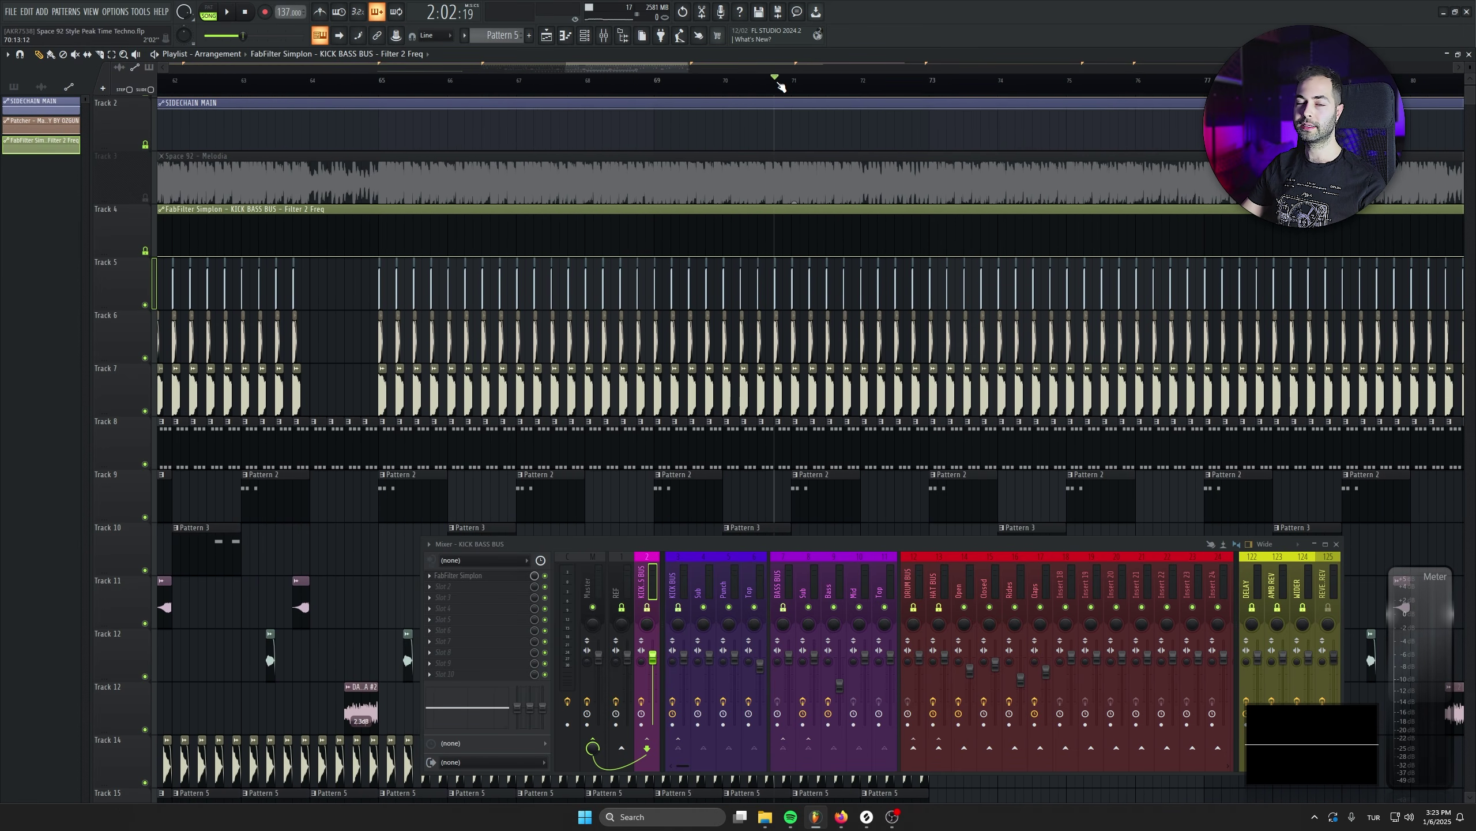
scroll(779, 223, "up", 3)
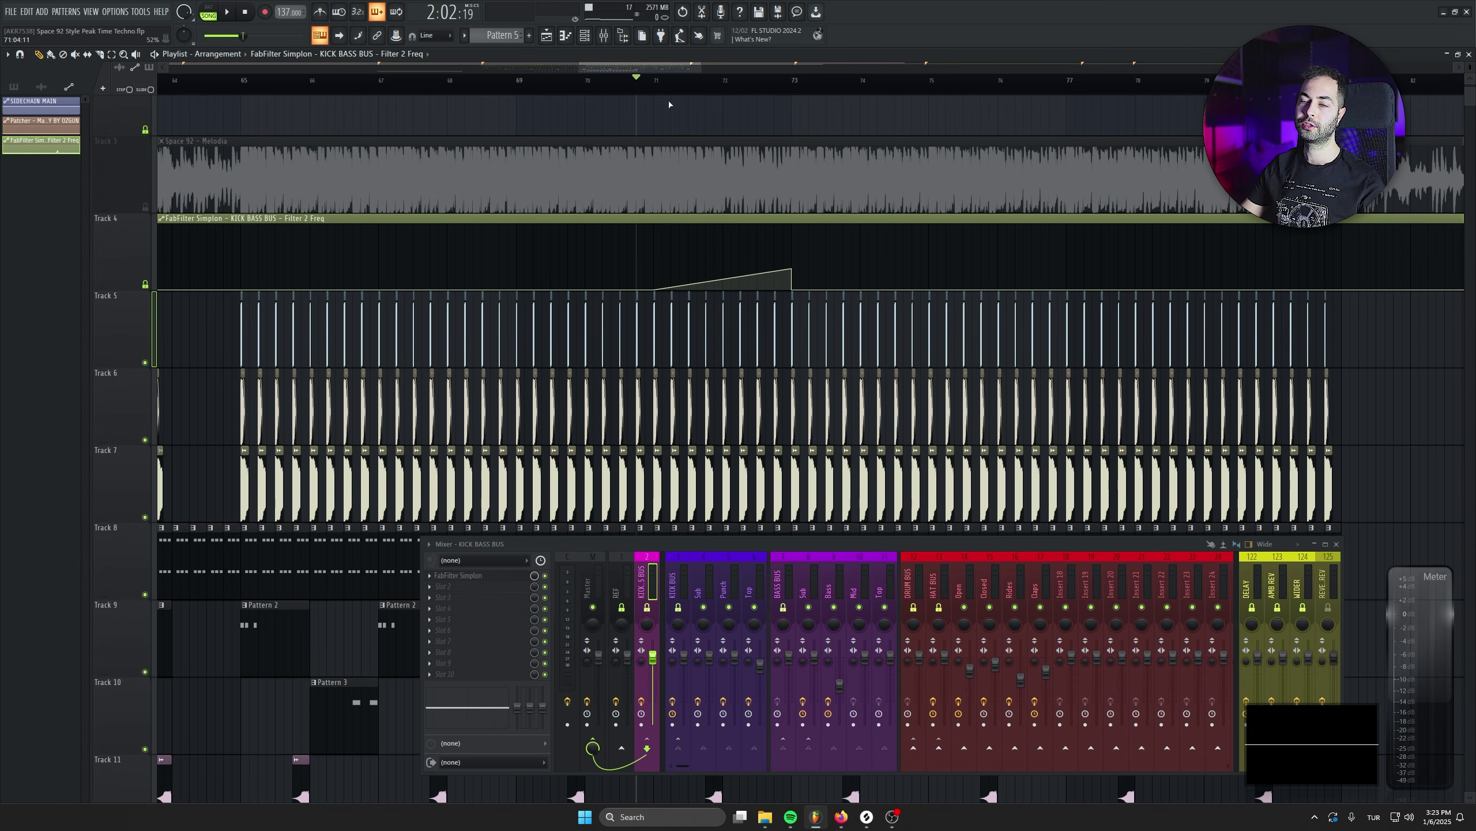
key("space")
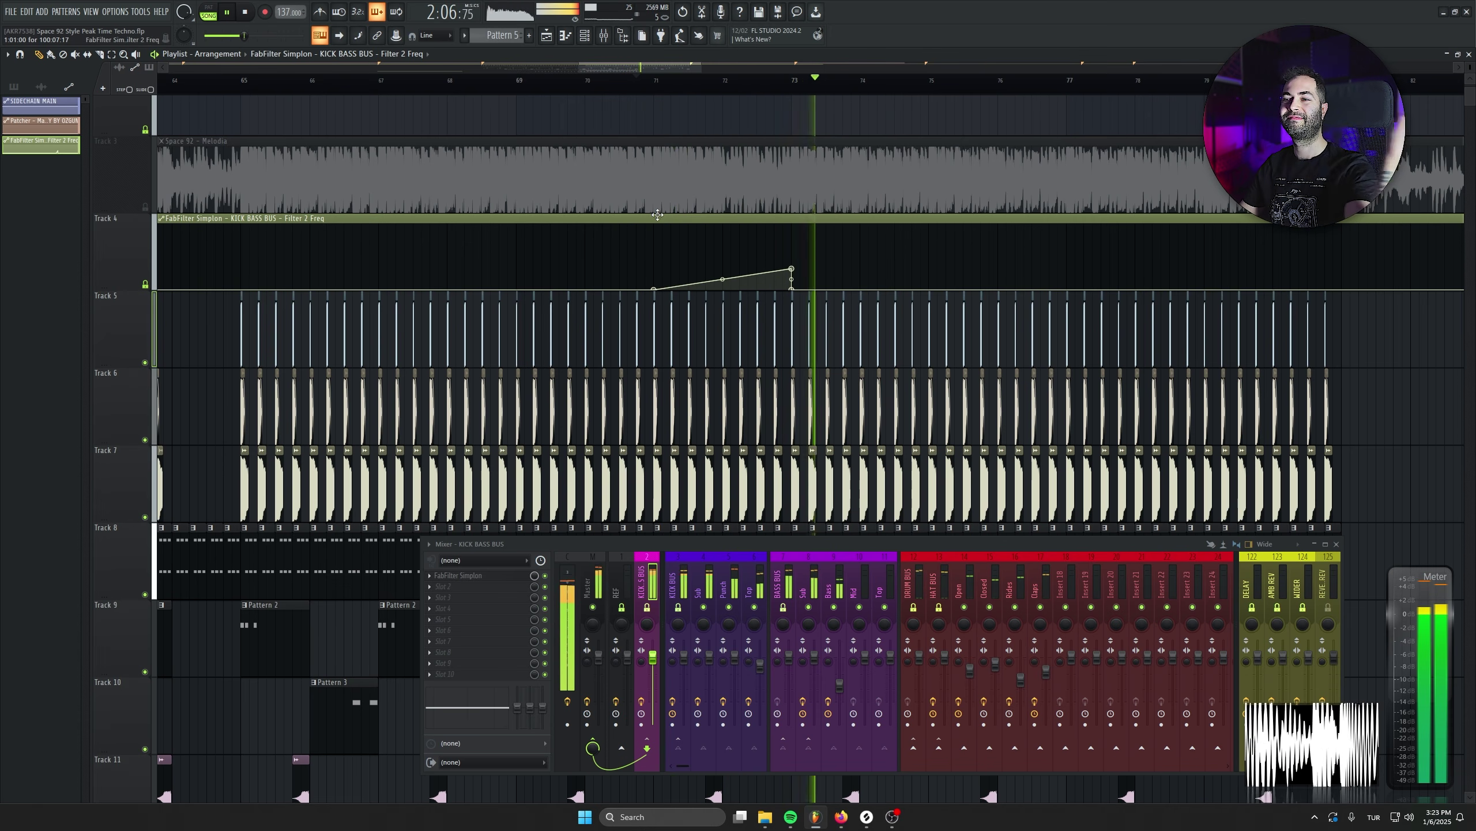
key("space")
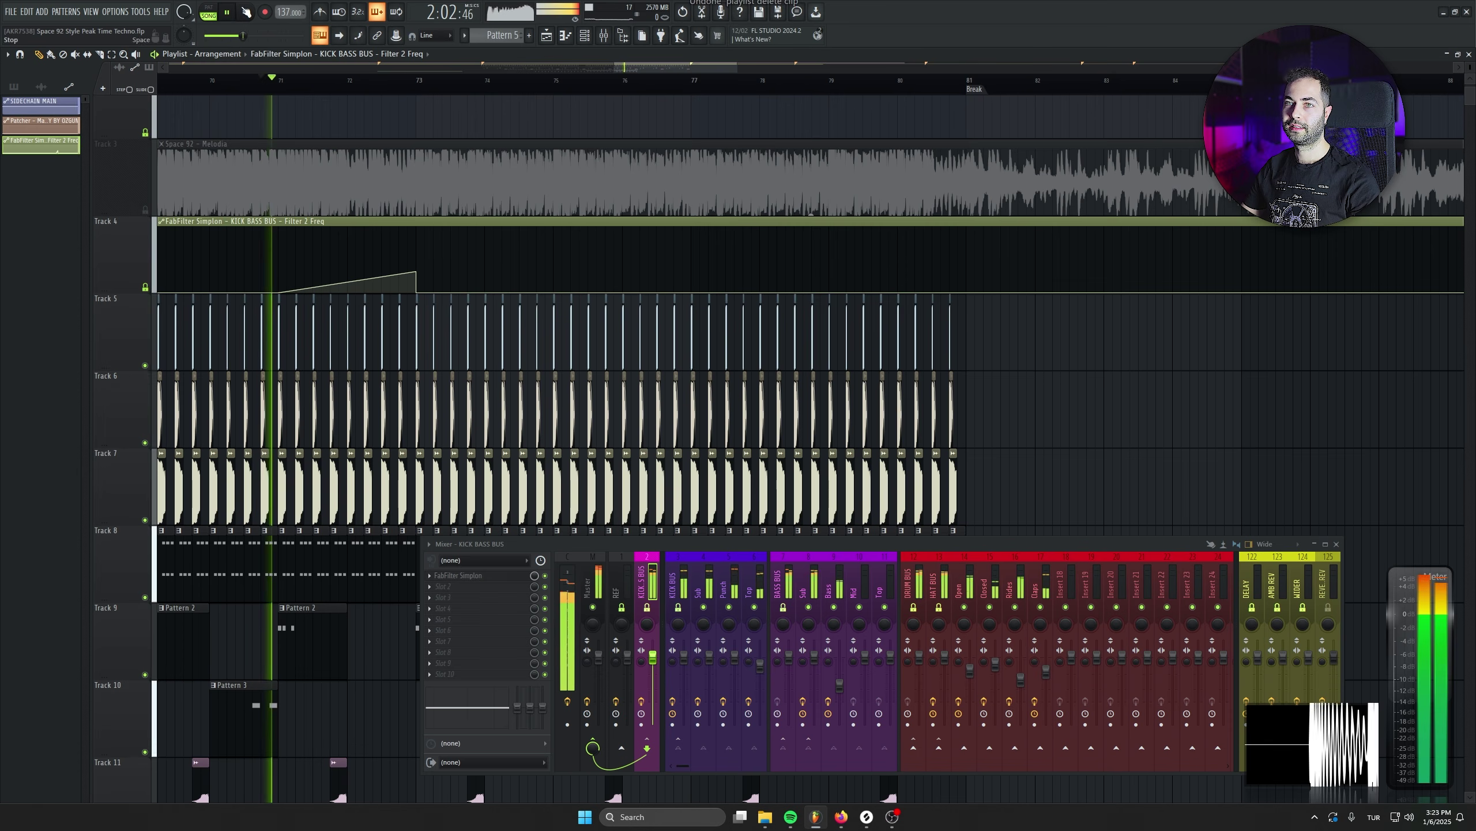
left_click(167, 14)
Add a steeper Filter 2 frequency ramp from bar 80 to bar 81, dropping back at the Break marker
scroll(743, 280, "up", 4)
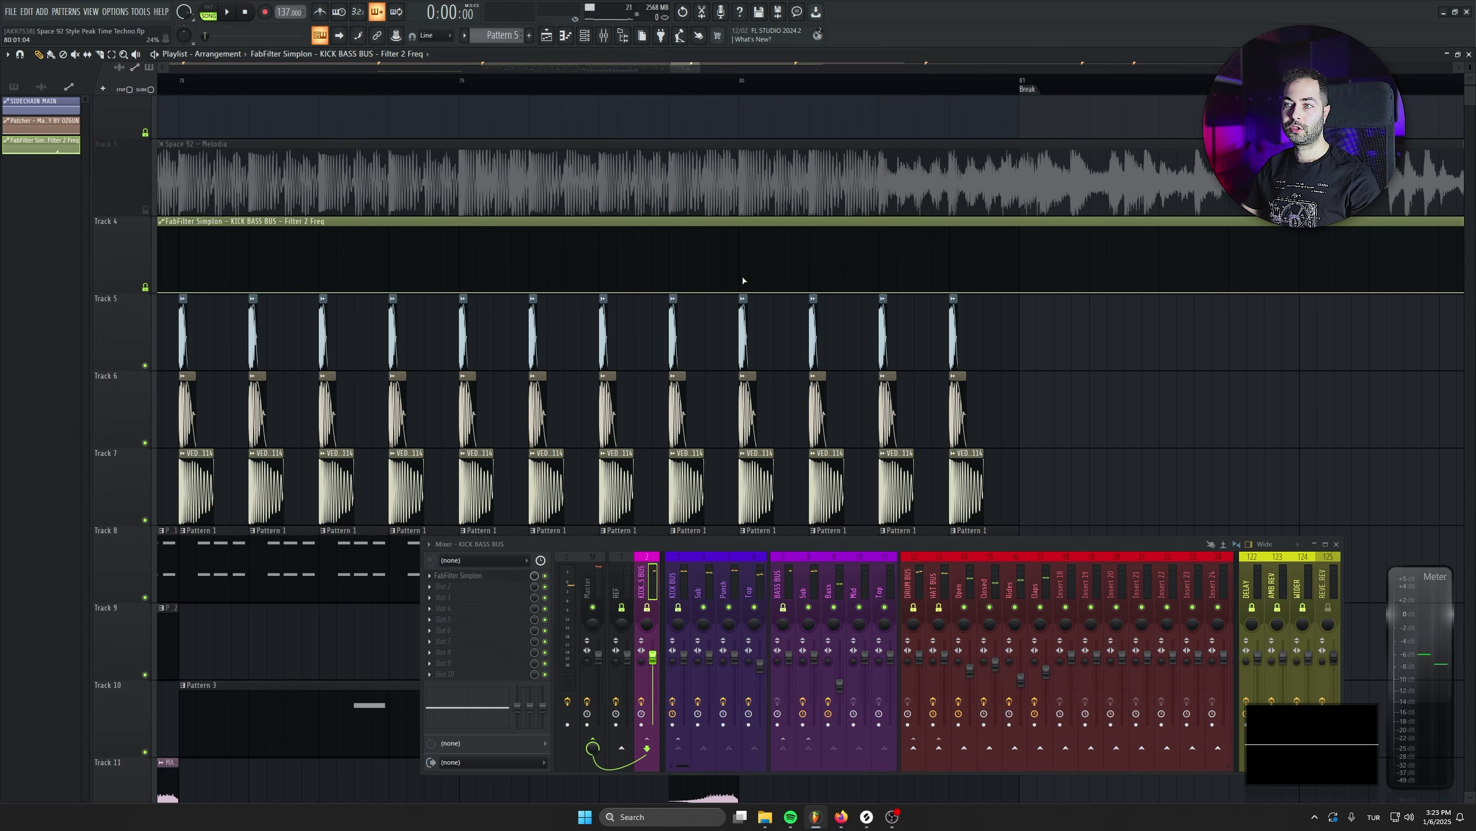
left_click(984, 278)
left_click_drag(1023, 269, 1023, 259)
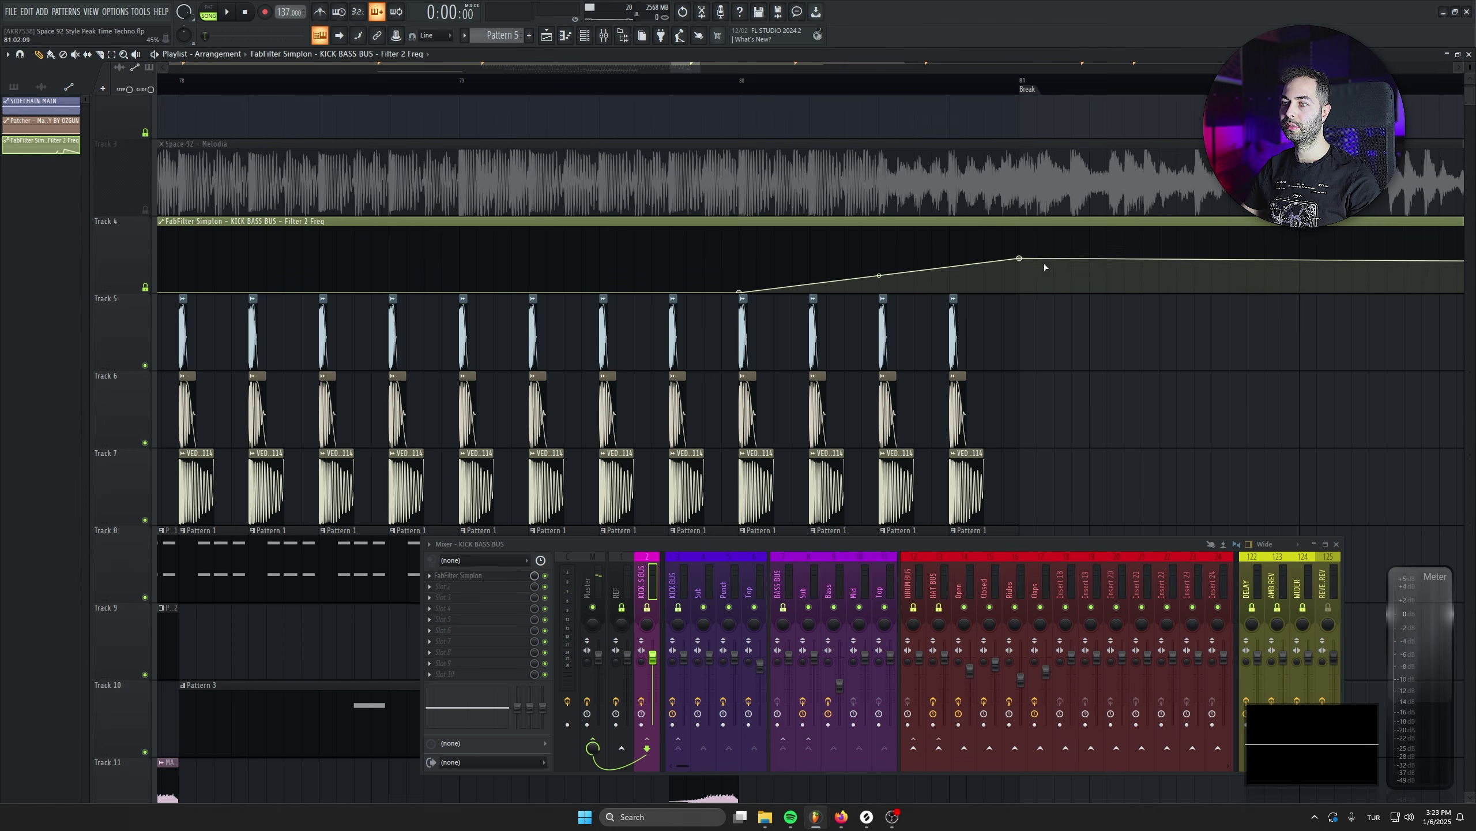
right_click(1042, 274)
scroll(1051, 369, "down", 6)
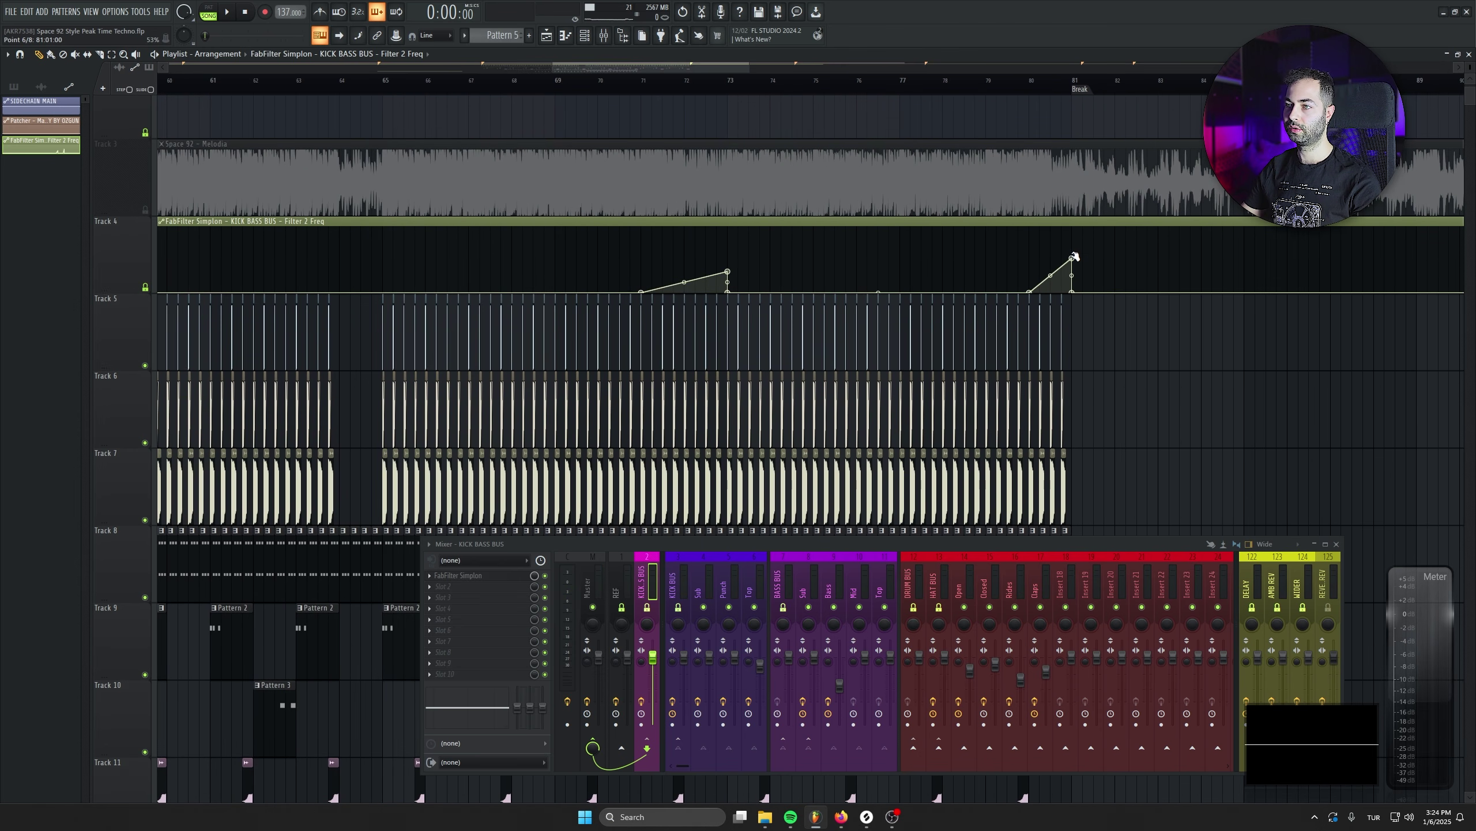
Close the mixer and create a new pattern named Top Melody
scroll(953, 305, "down", 3)
scroll(876, 317, "left", 4)
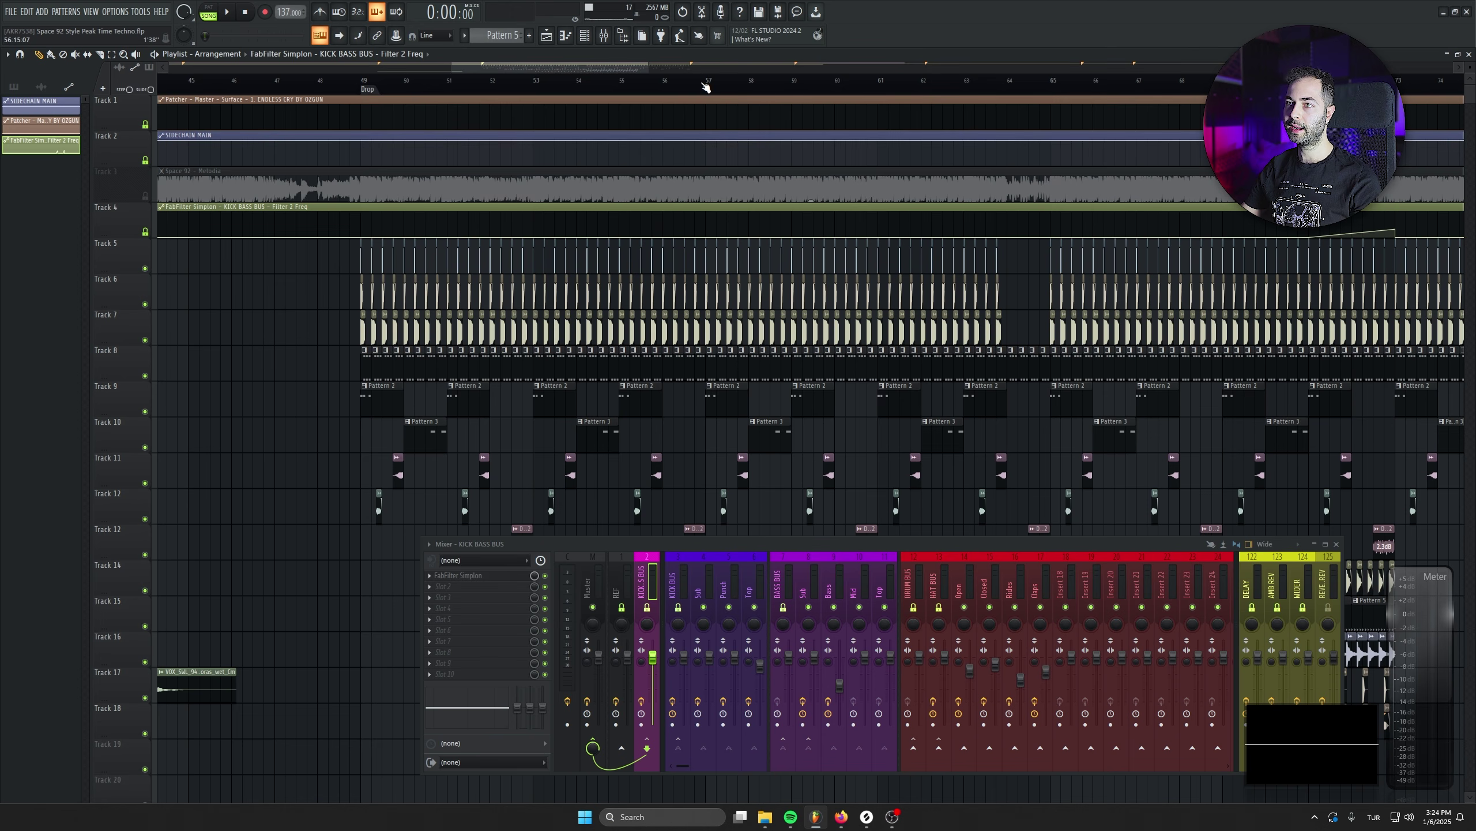
left_click(1338, 543)
scroll(955, 421, "down", 2)
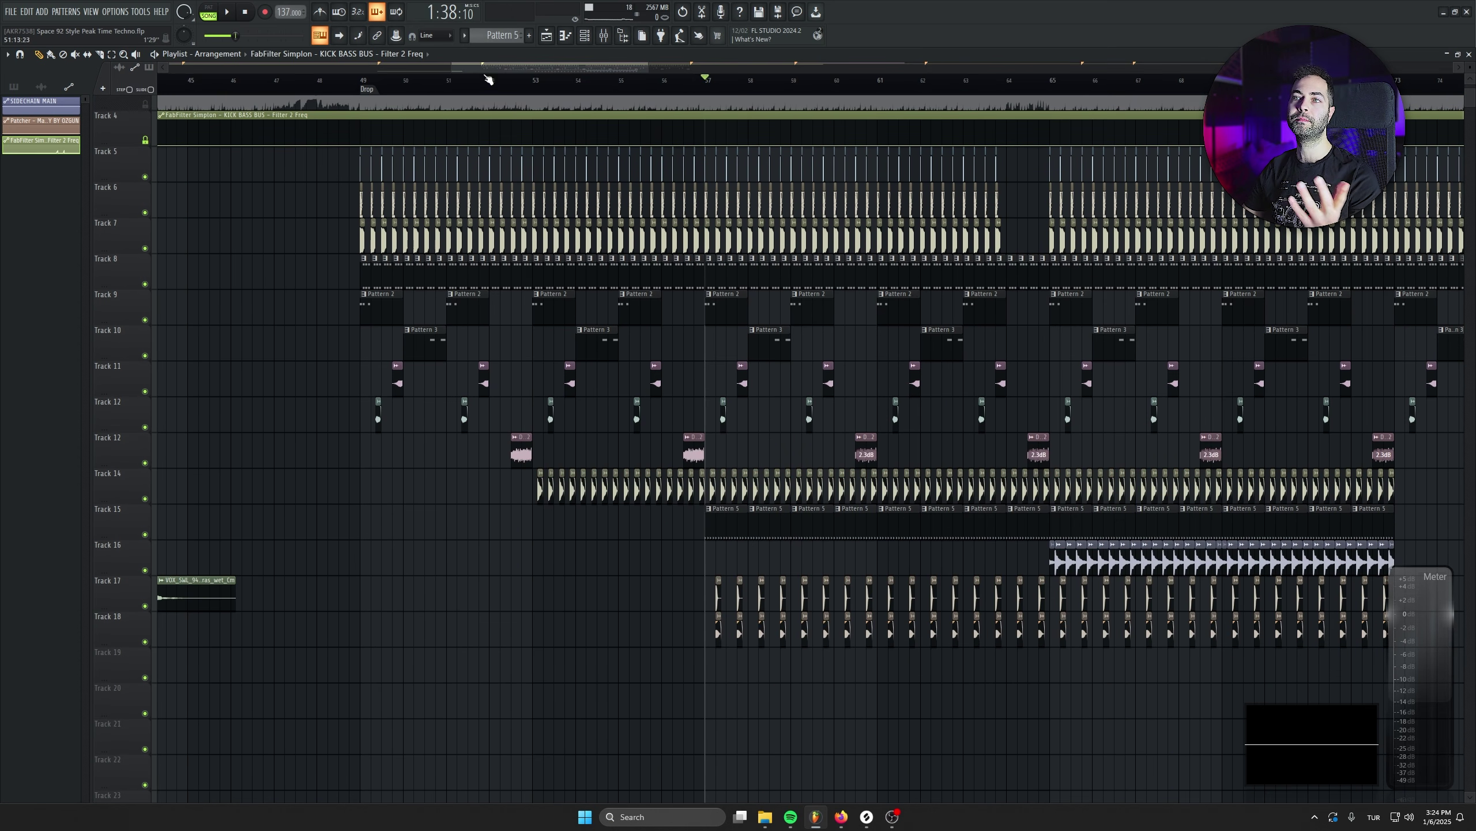
left_click(529, 37)
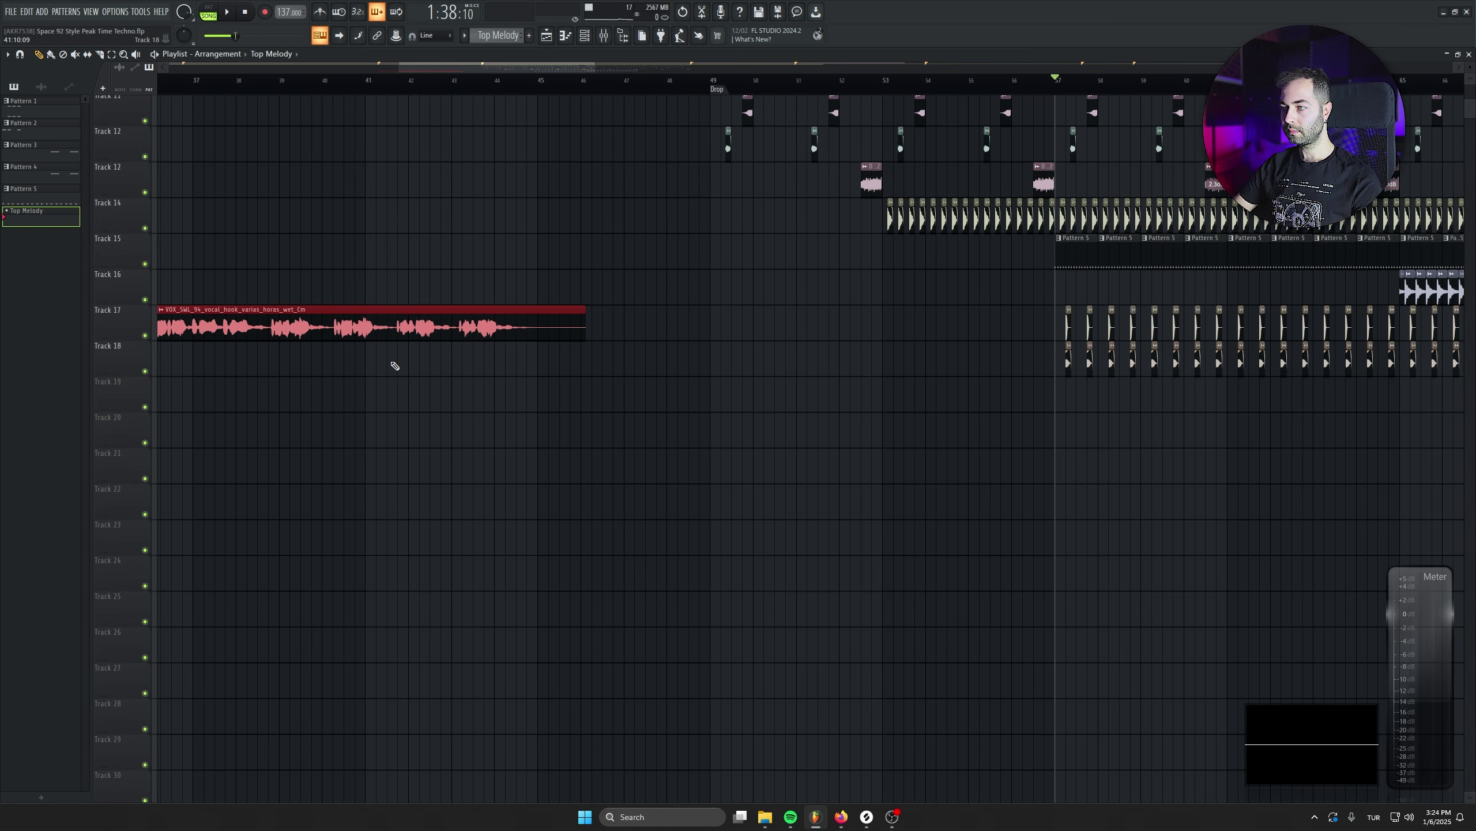
Move the vocal hook clip from Track 17 down to Track 28
key("shift+Down")
key("shift+Down")
key("shift+Down")
key("shift+Down")
key("shift+Down")
key("shift+Down")
key("shift+Down")
key("shift+Down")
key("shift+Down")
key("shift+Down")
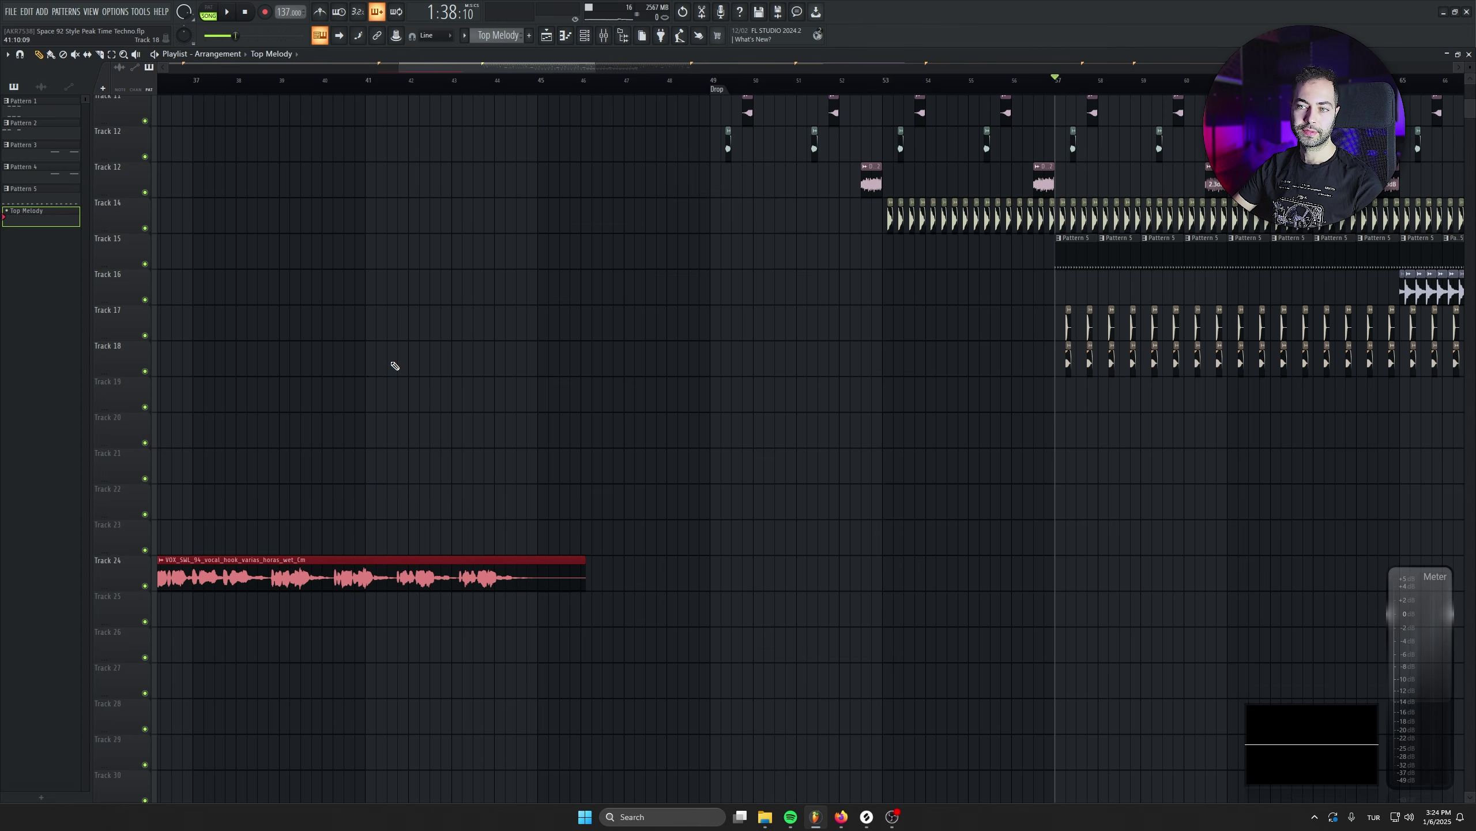
key("shift+Down")
scroll(592, 485, "down", 5)
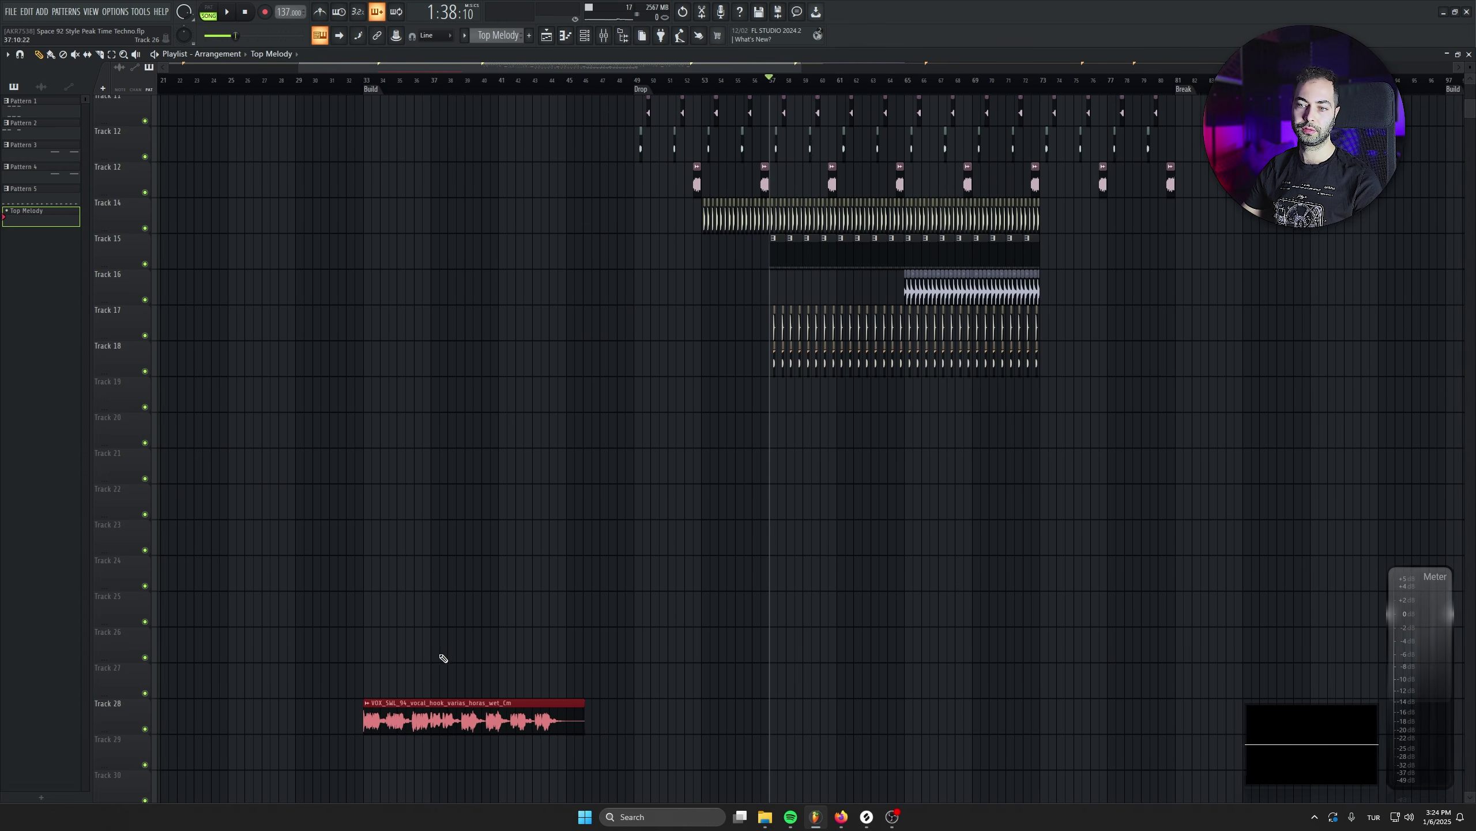
Place the Top Melody pattern on Track 19 at bar 57
scroll(610, 543, "up", 6)
mouse_move(623, 552)
left_mouse_down()
mouse_move(789, 664)
mouse_move(570, 524)
left_mouse_up()
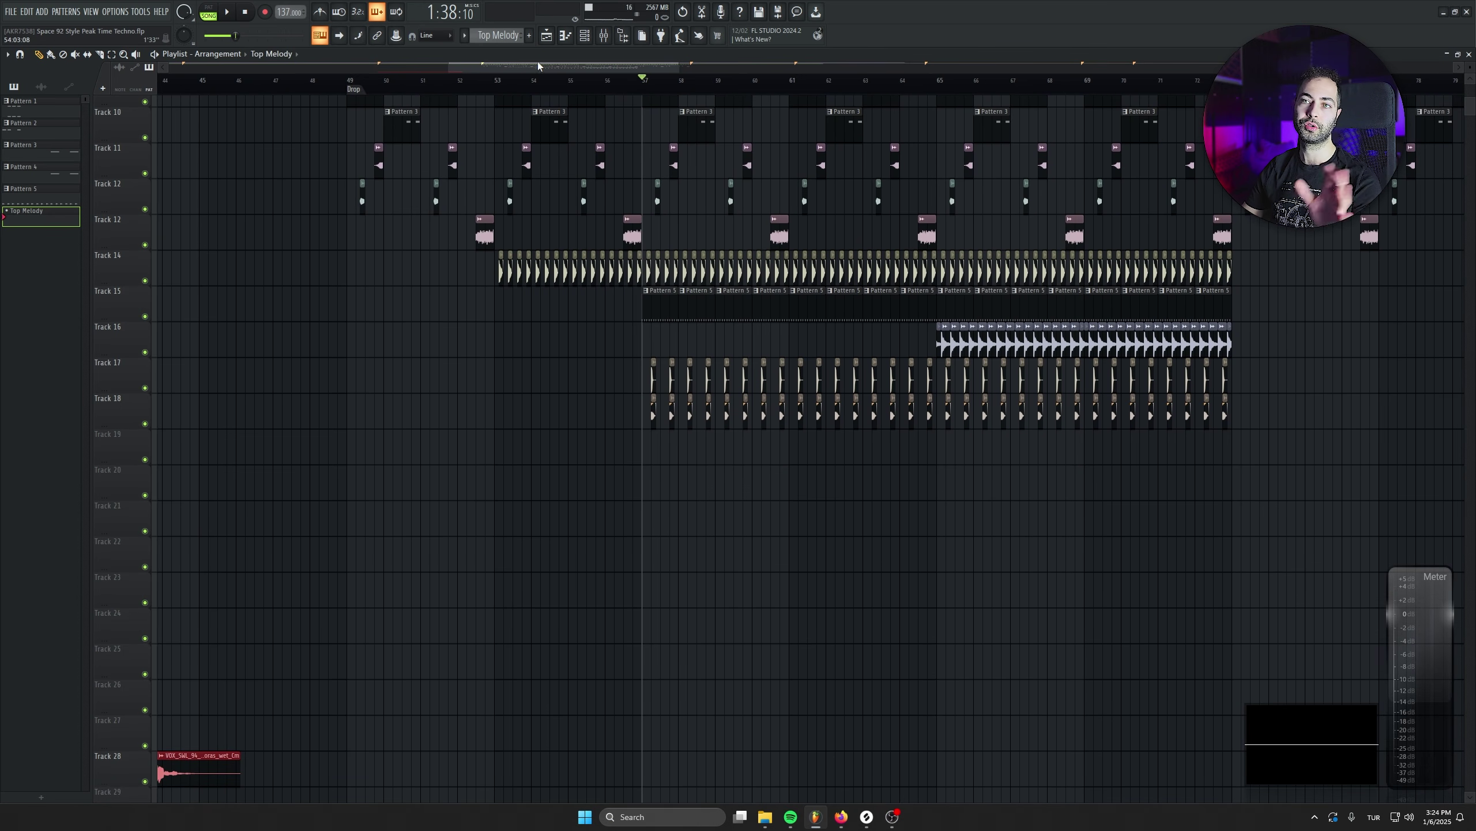
scroll(744, 503, "up", 4)
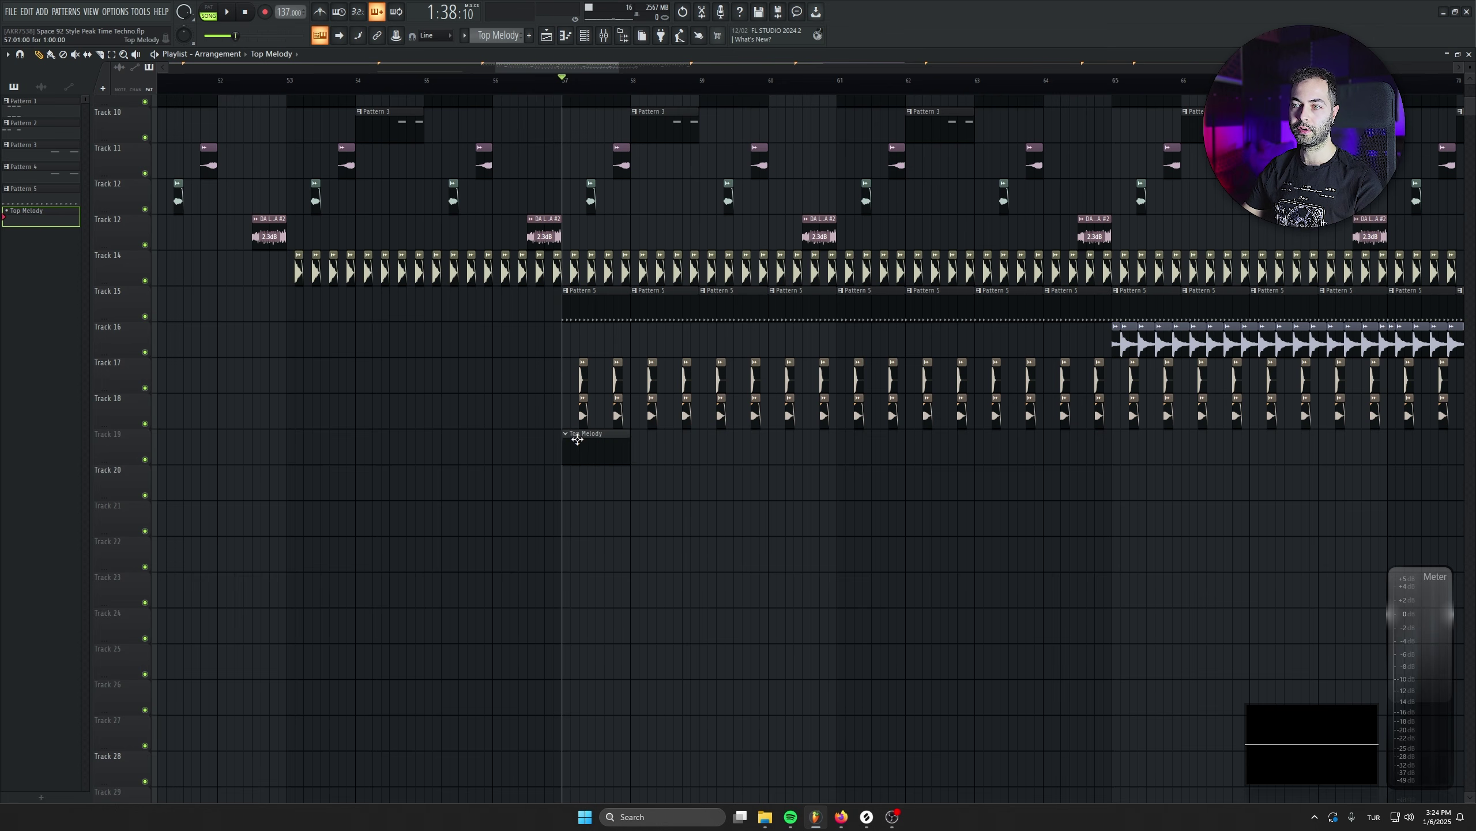
Insert a new Serum instrument channel in the channel rack
left_click(588, 40)
right_click(327, 409)
mouse_move(395, 497)
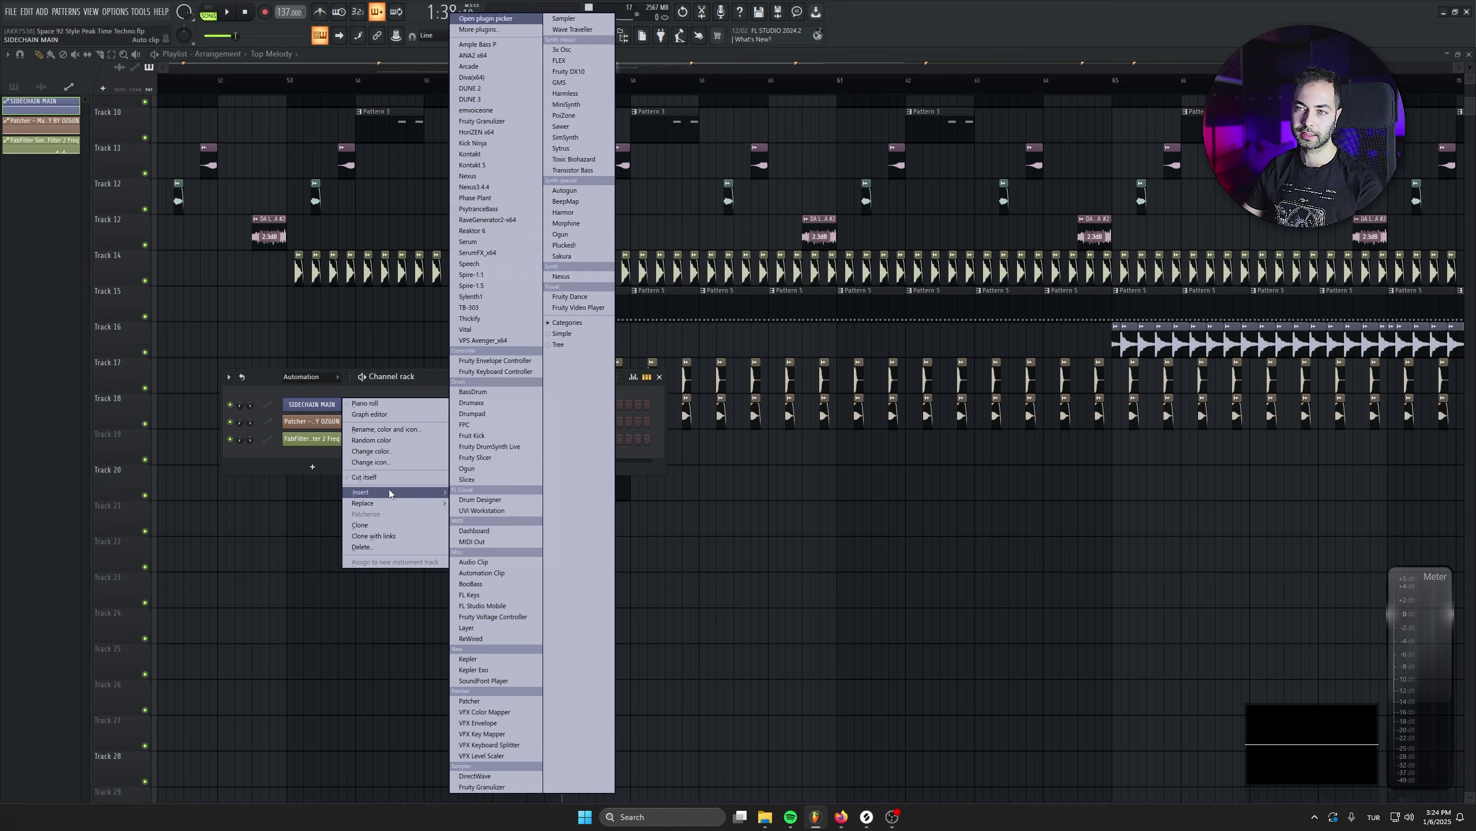
left_click(500, 242)
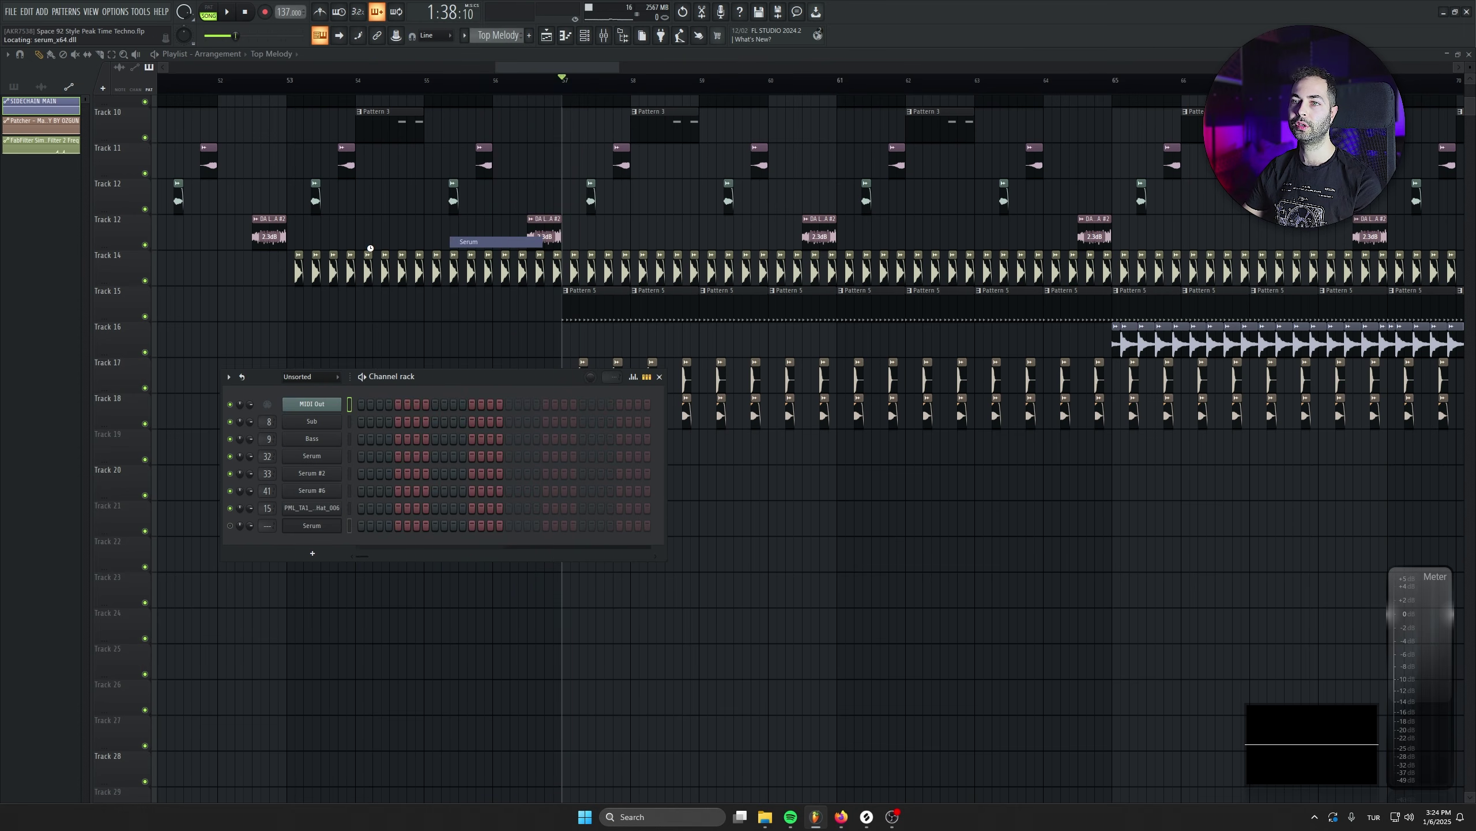
left_click_drag(389, 157, 427, 219)
Load the PML LD Noisey preset from the OZGUN Techno Academy bank in Serum and adjust its Layer macro
left_click(433, 230)
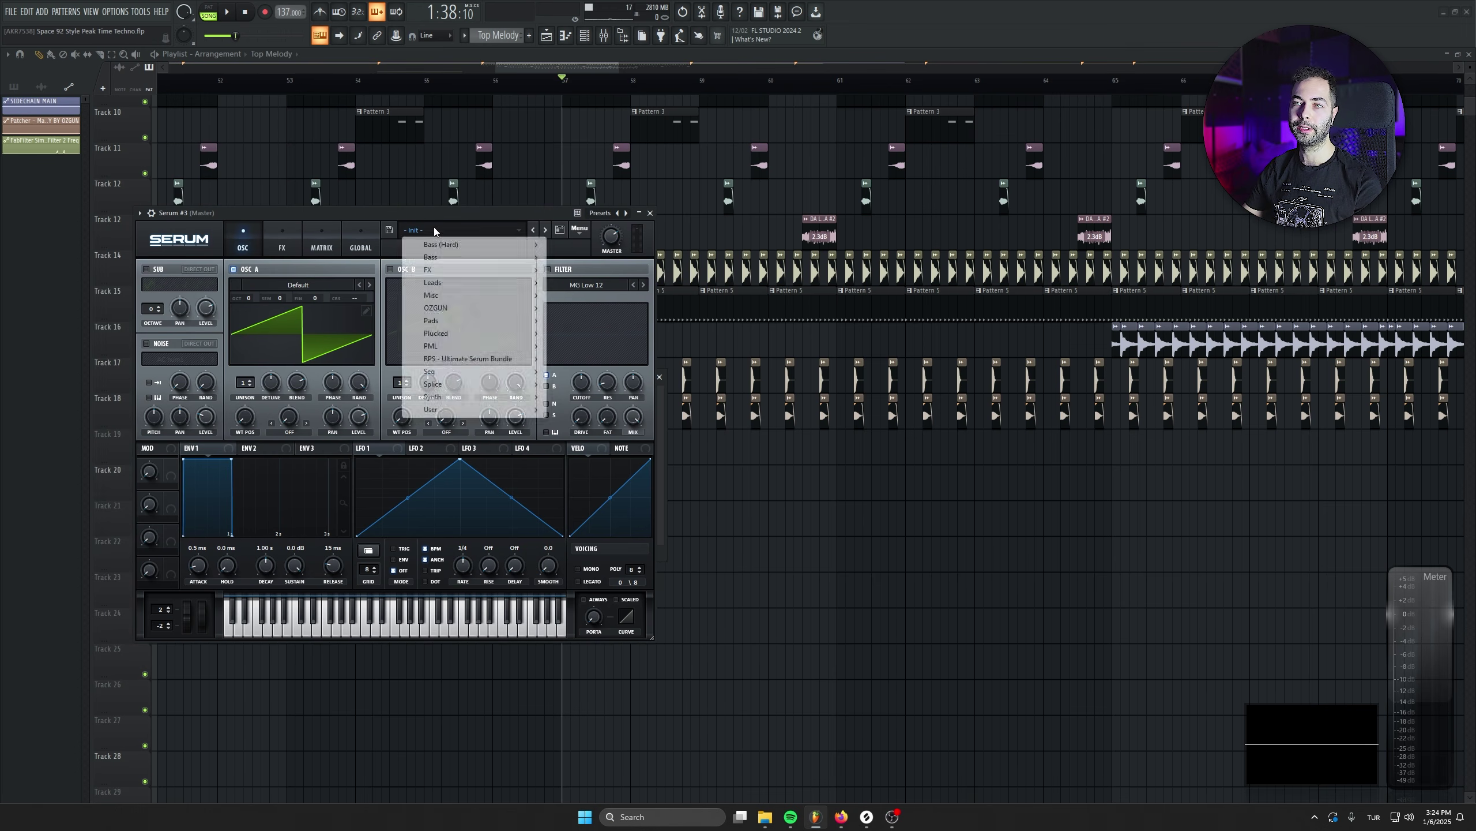
mouse_move(436, 307)
mouse_move(592, 358)
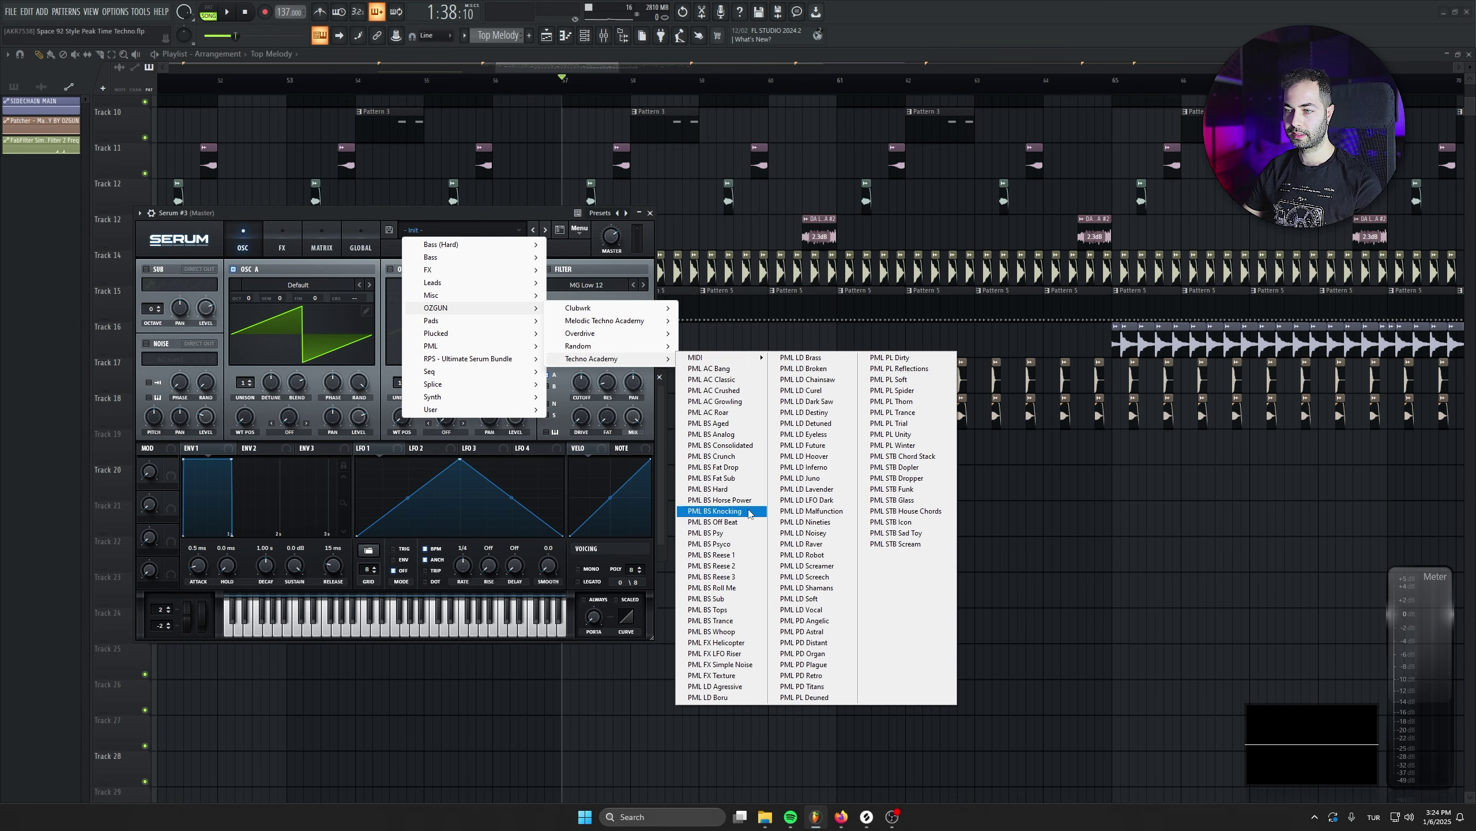
left_click(735, 691)
left_click_drag(349, 213, 469, 461)
left_click(666, 477)
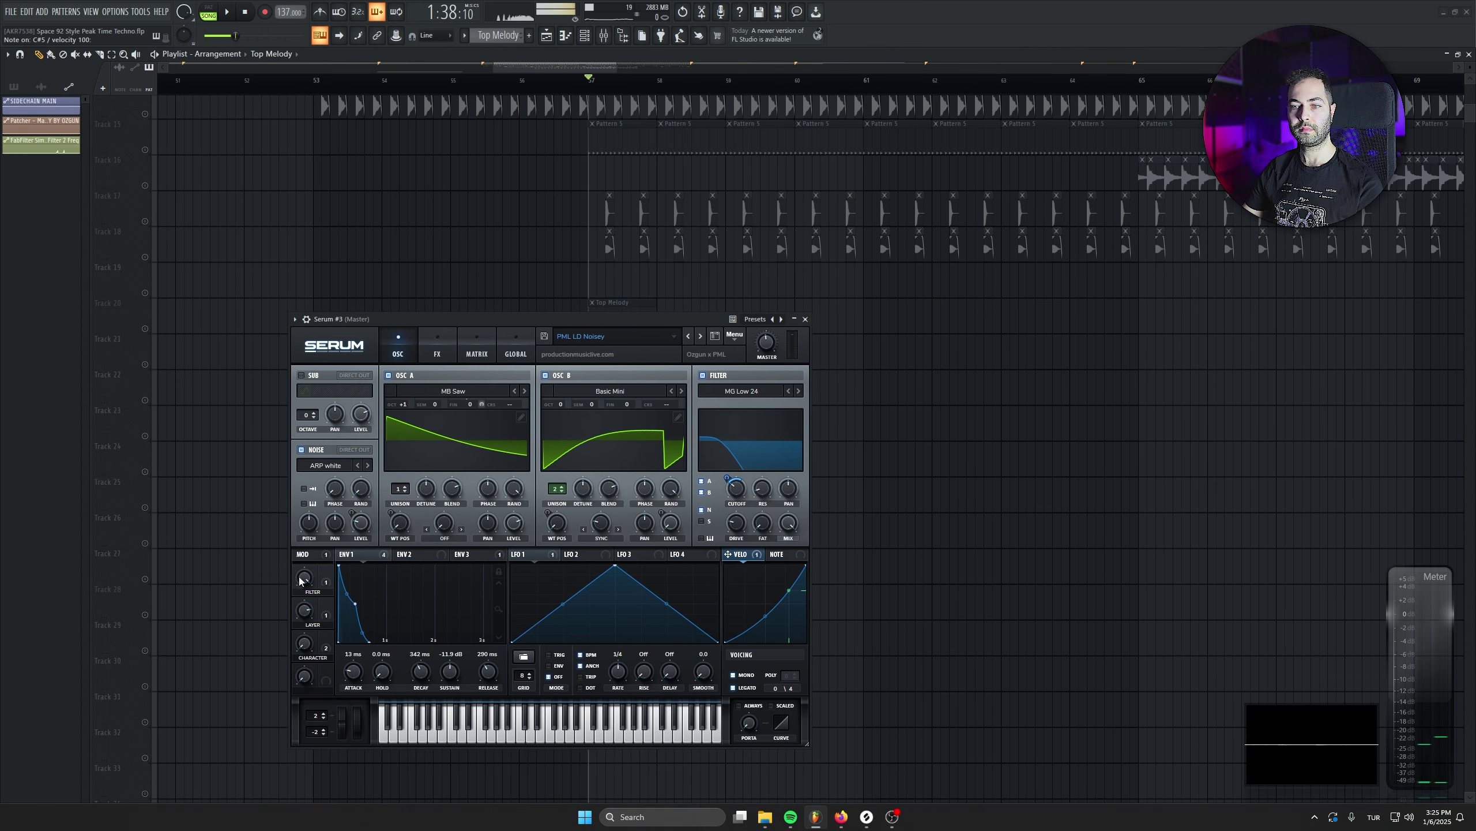
left_click_drag(305, 610, 308, 623)
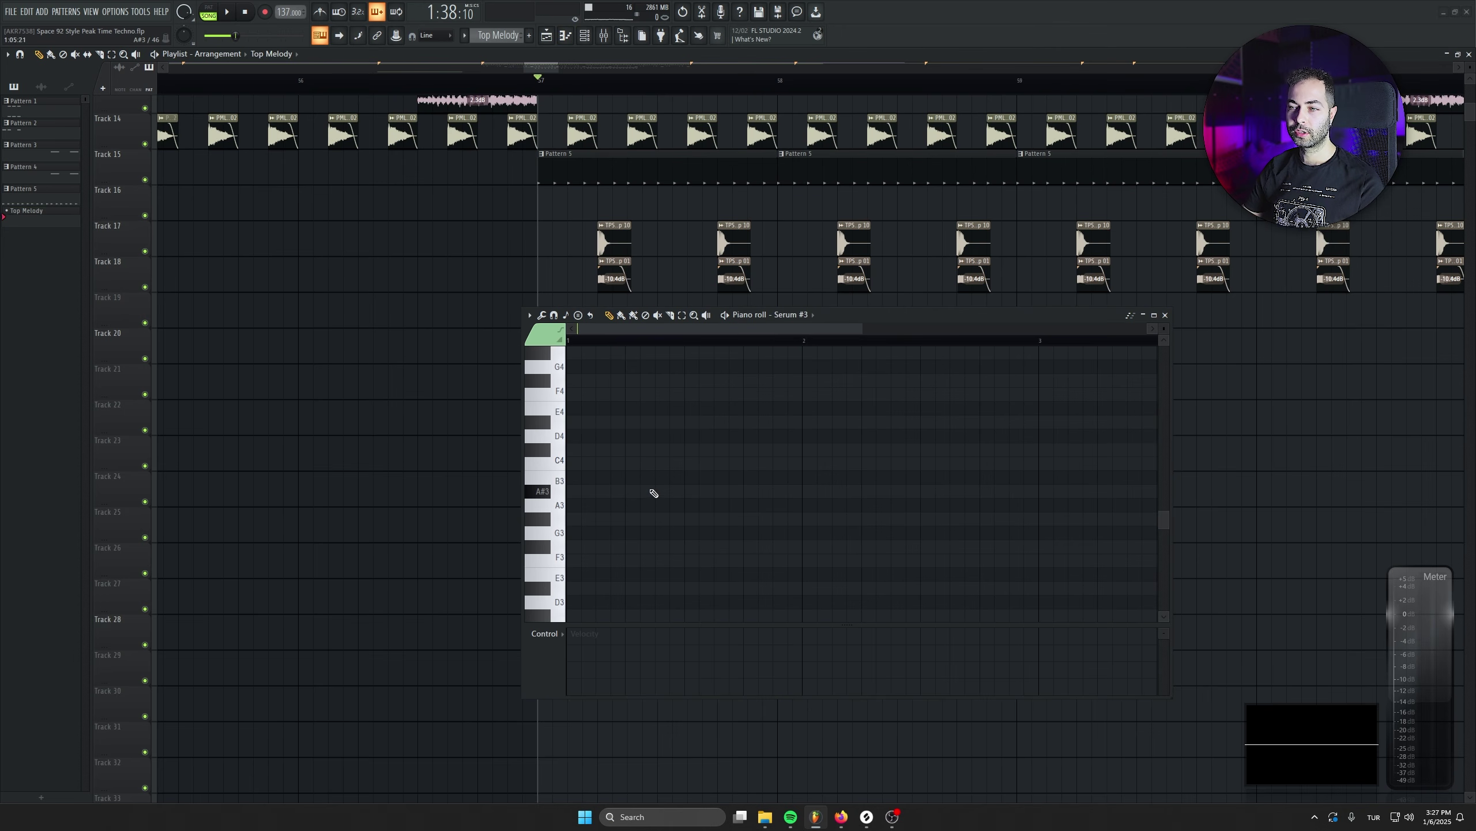
Draw the short melody notes A#3, C#4, A#3, B3 and B3 in the new Serum channel's piano roll and audition them
key("space")
left_click(660, 492)
scroll(666, 509, "up", 3)
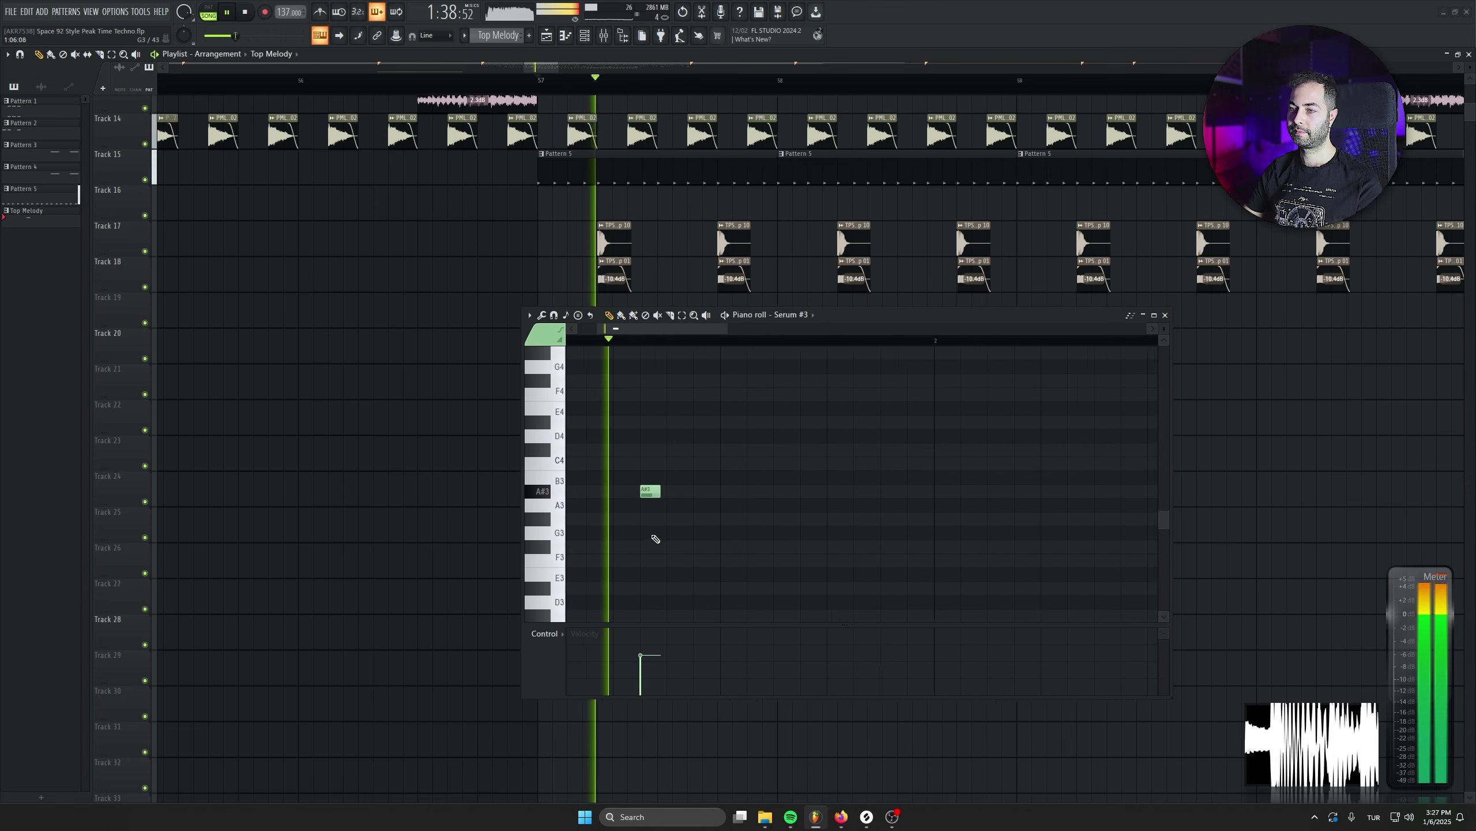
left_click(678, 463)
left_click_drag(681, 463, 680, 449)
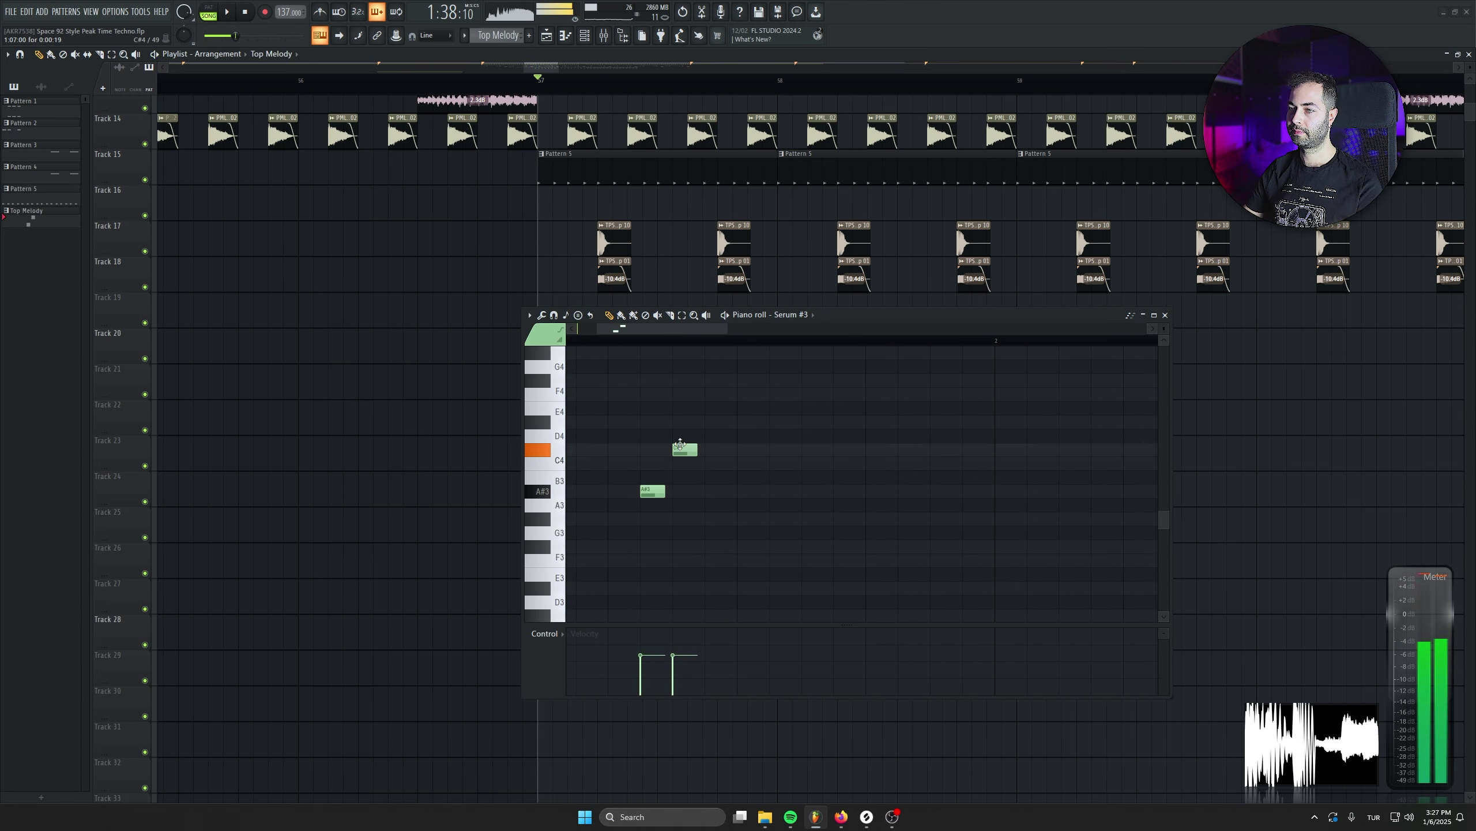
left_click(711, 493)
left_click(746, 477)
left_click(810, 477)
key("space")
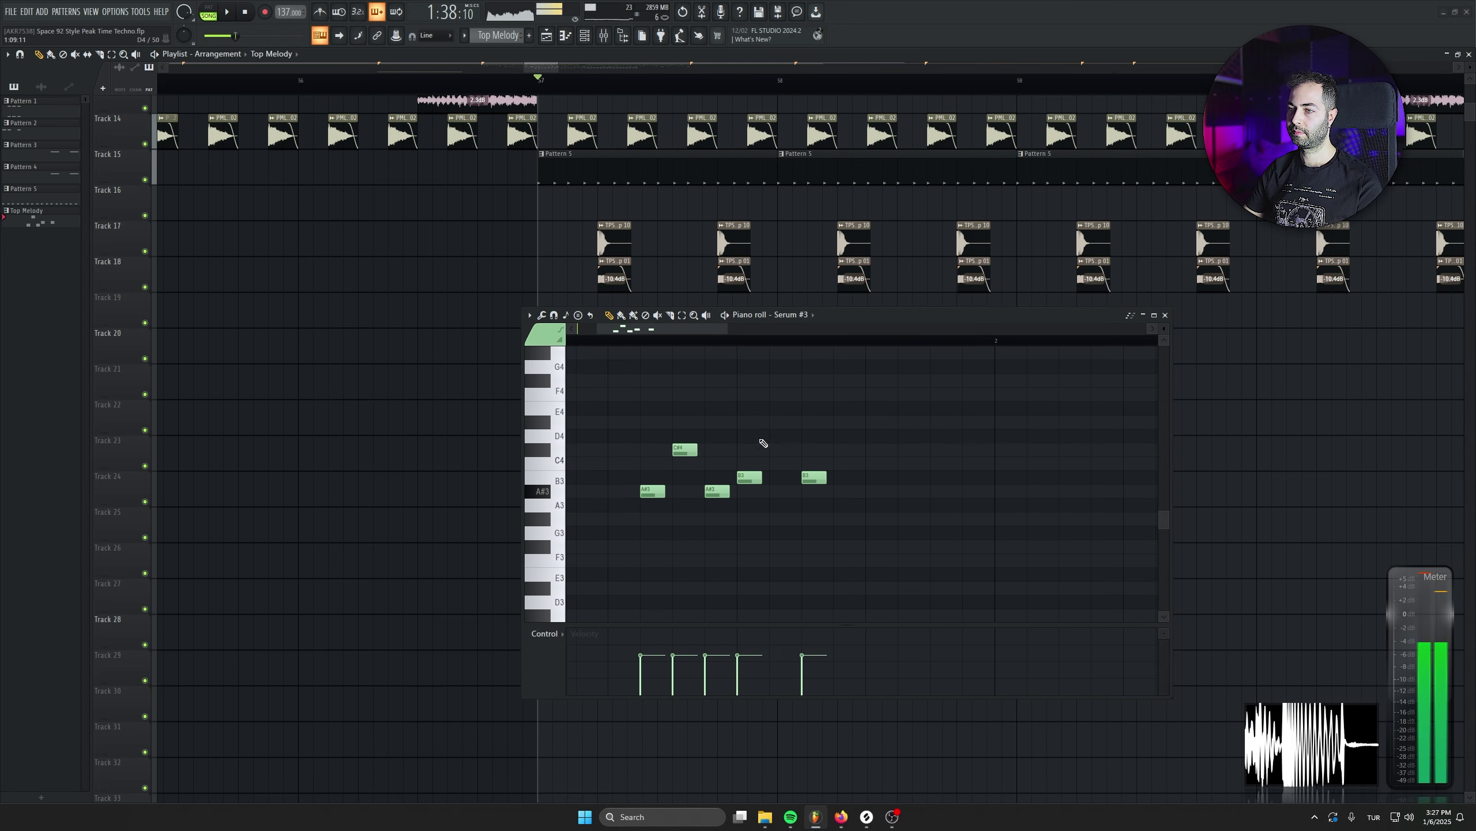
Place four Top Melody clips back to back on Track 20, starting at bar 57
key("ctrl+a")
key("ctrl+c")
key("Escape")
left_click(811, 349)
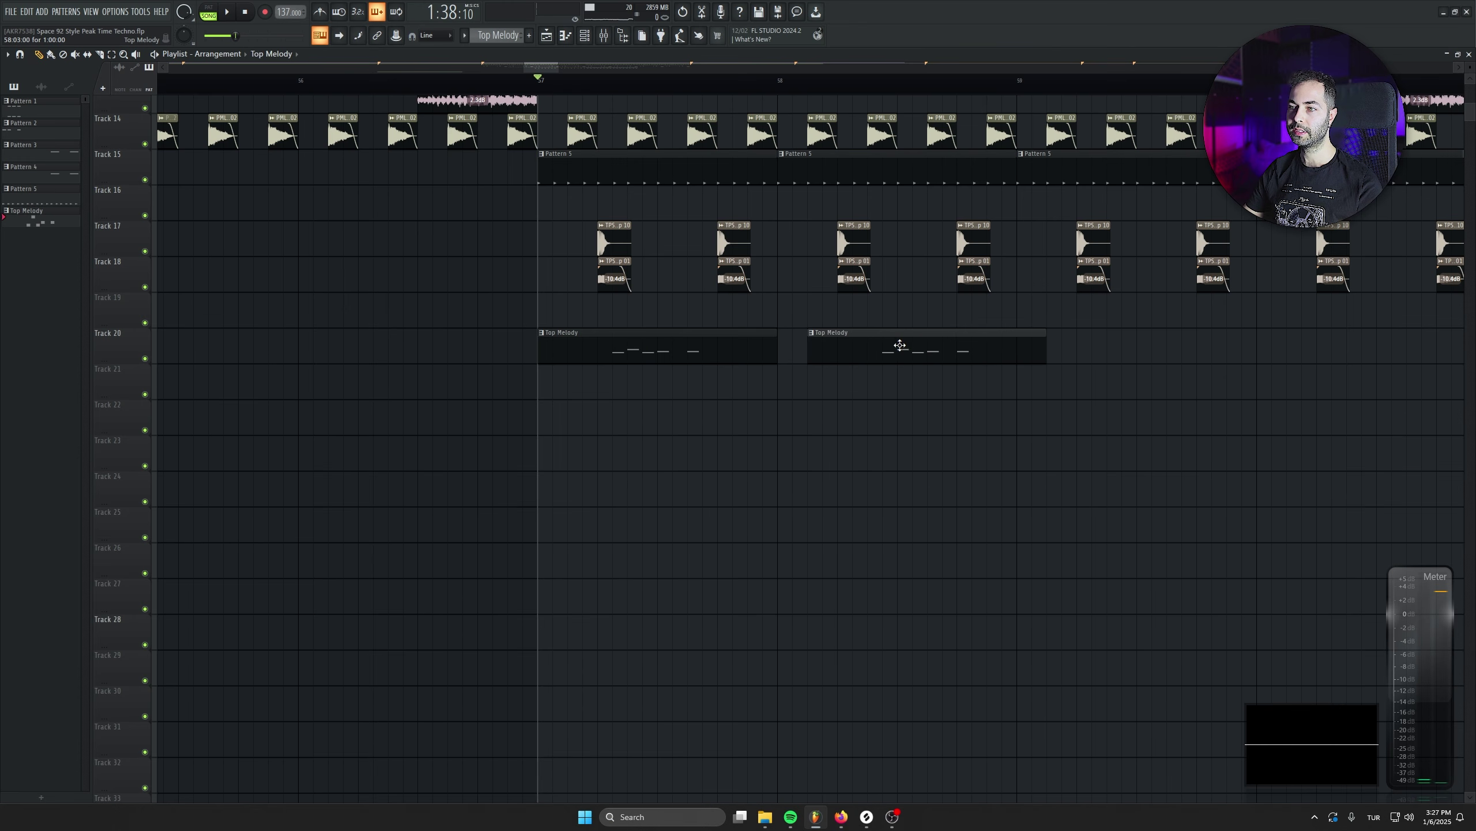
mouse_move(952, 378)
left_mouse_down()
mouse_move(657, 346)
mouse_move(1116, 352)
mouse_move(1101, 353)
left_mouse_up()
scroll(664, 465, "down", 3)
key("space")
left_click(890, 481)
right_click(891, 481)
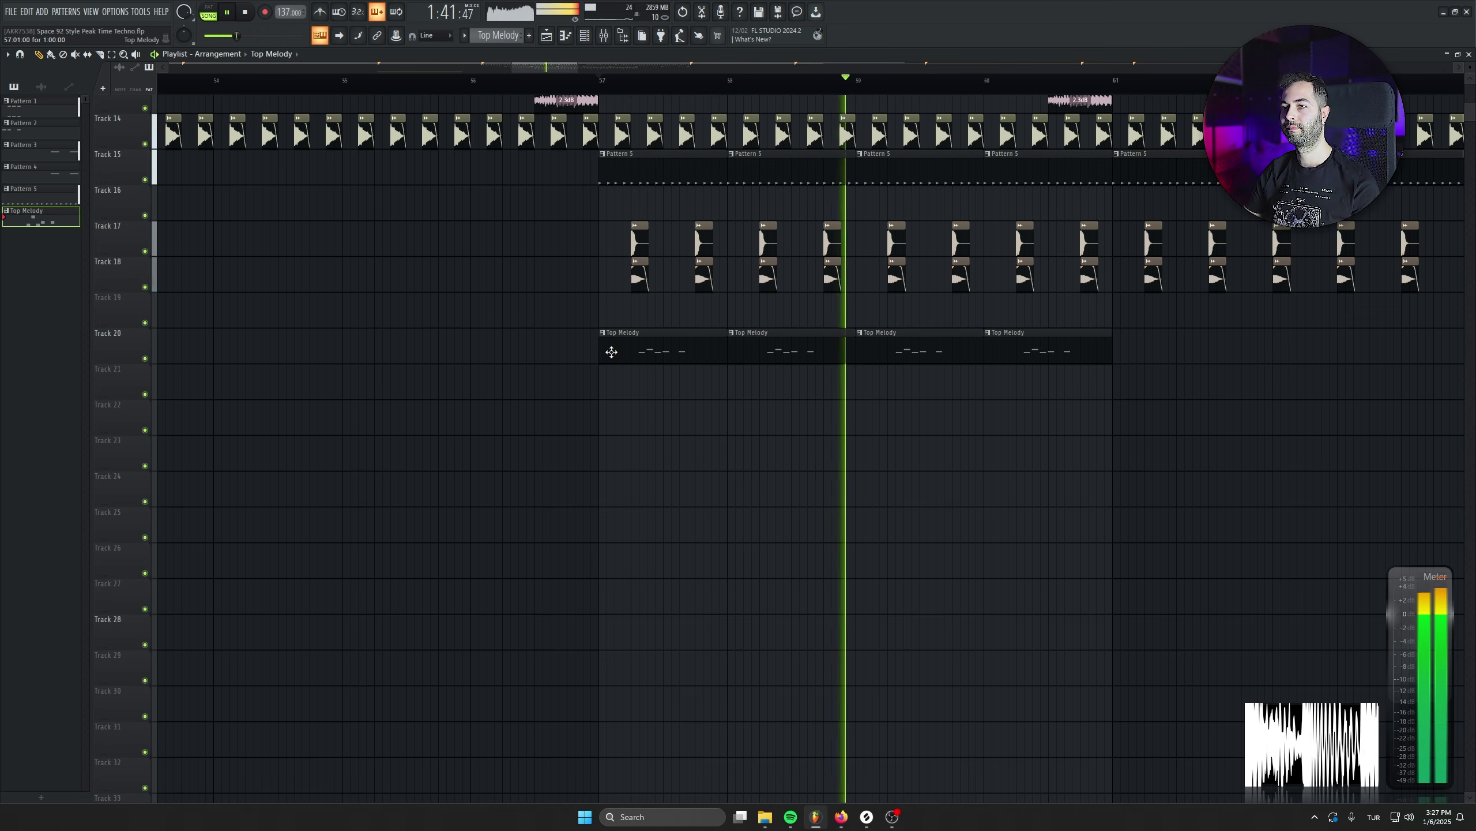
Select the four Top Melody clips on Track 20 and duplicate them three times to fill up to bar 73
scroll(621, 382, "up", 3)
left_click_drag(1096, 437, 646, 504)
scroll(646, 504, "down", 5)
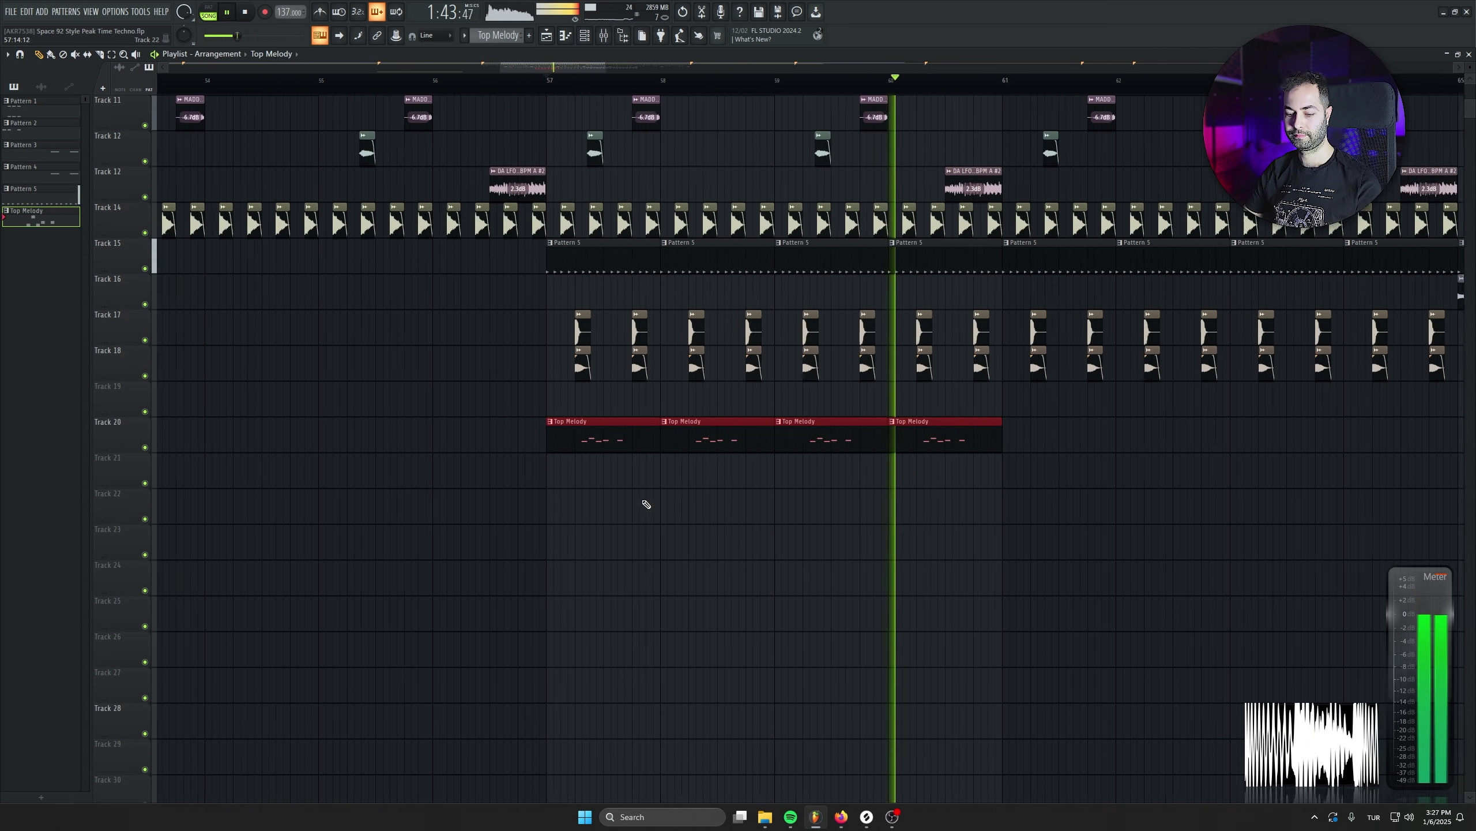
key("ctrl+b")
key("ctrl+b")
key("ctrl+b")
left_click(978, 557)
right_click(978, 557)
Stop playback, solo Track 20 and re-enable Tracks 4 through 8 so the melody plays only with kick and bass
key("space")
right_click(145, 447)
scroll(649, 233, "up", 3)
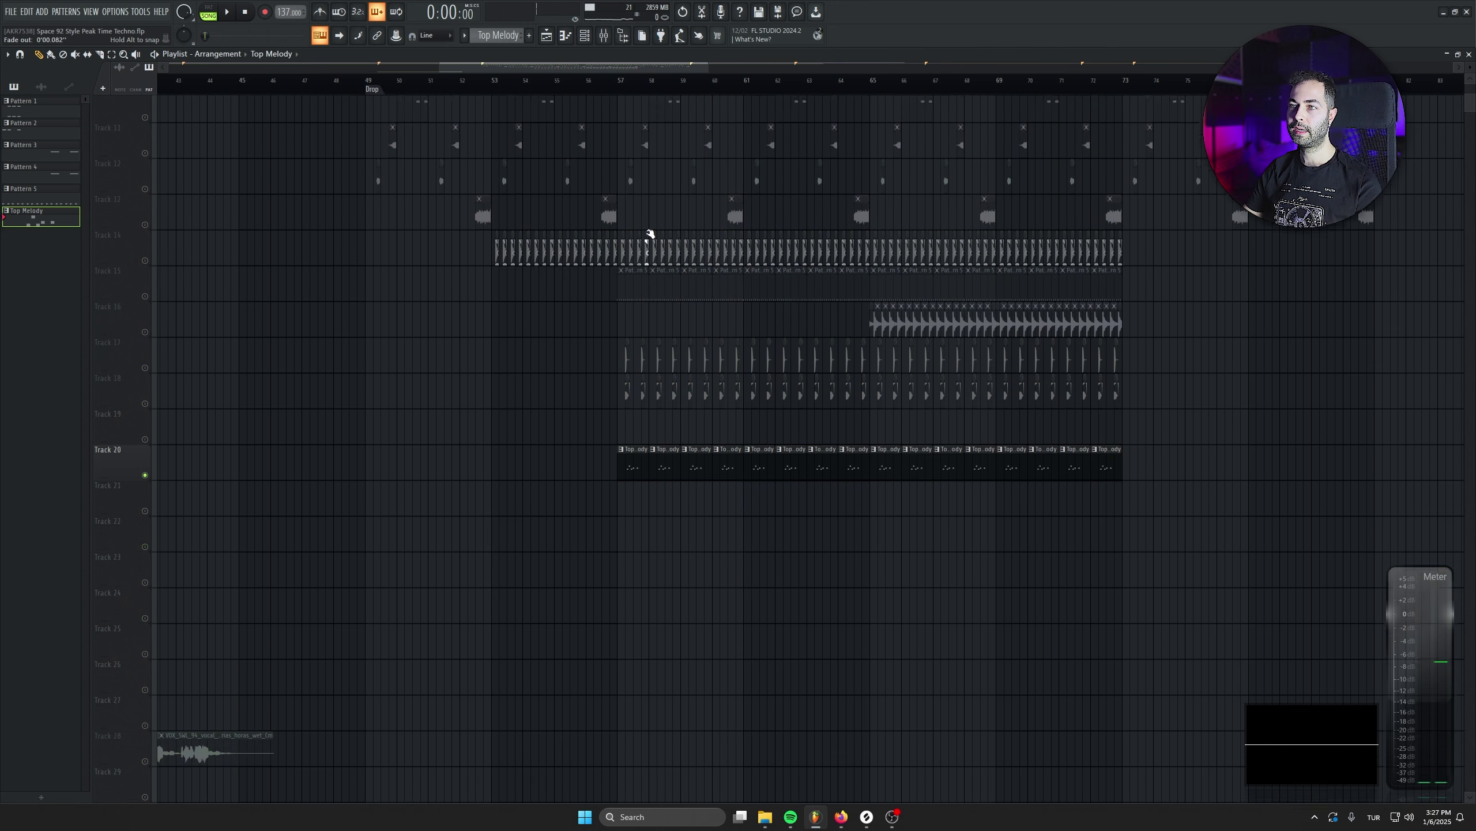
scroll(166, 161, "up", 1)
scroll(166, 161, "up", 1)
left_click(145, 127)
left_click(145, 162)
left_click(144, 198)
left_click(145, 233)
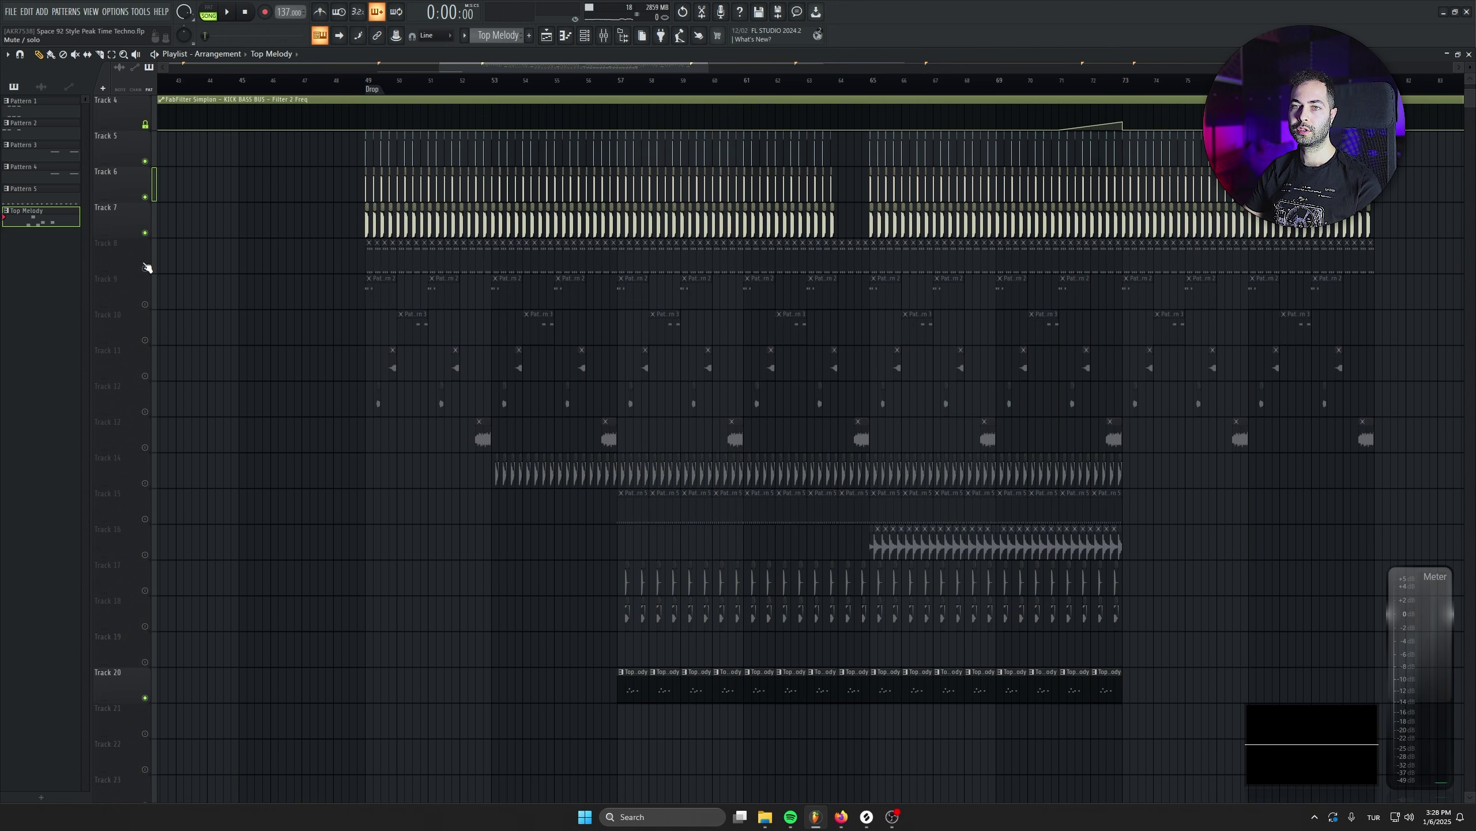
left_click(145, 270)
scroll(488, 244, "down", 3)
Play from bar 57 and tweak the Layer macro of the Serum #3 melody, setting its Filter macro to 14%
left_click(615, 91)
scroll(614, 92, "up", 4)
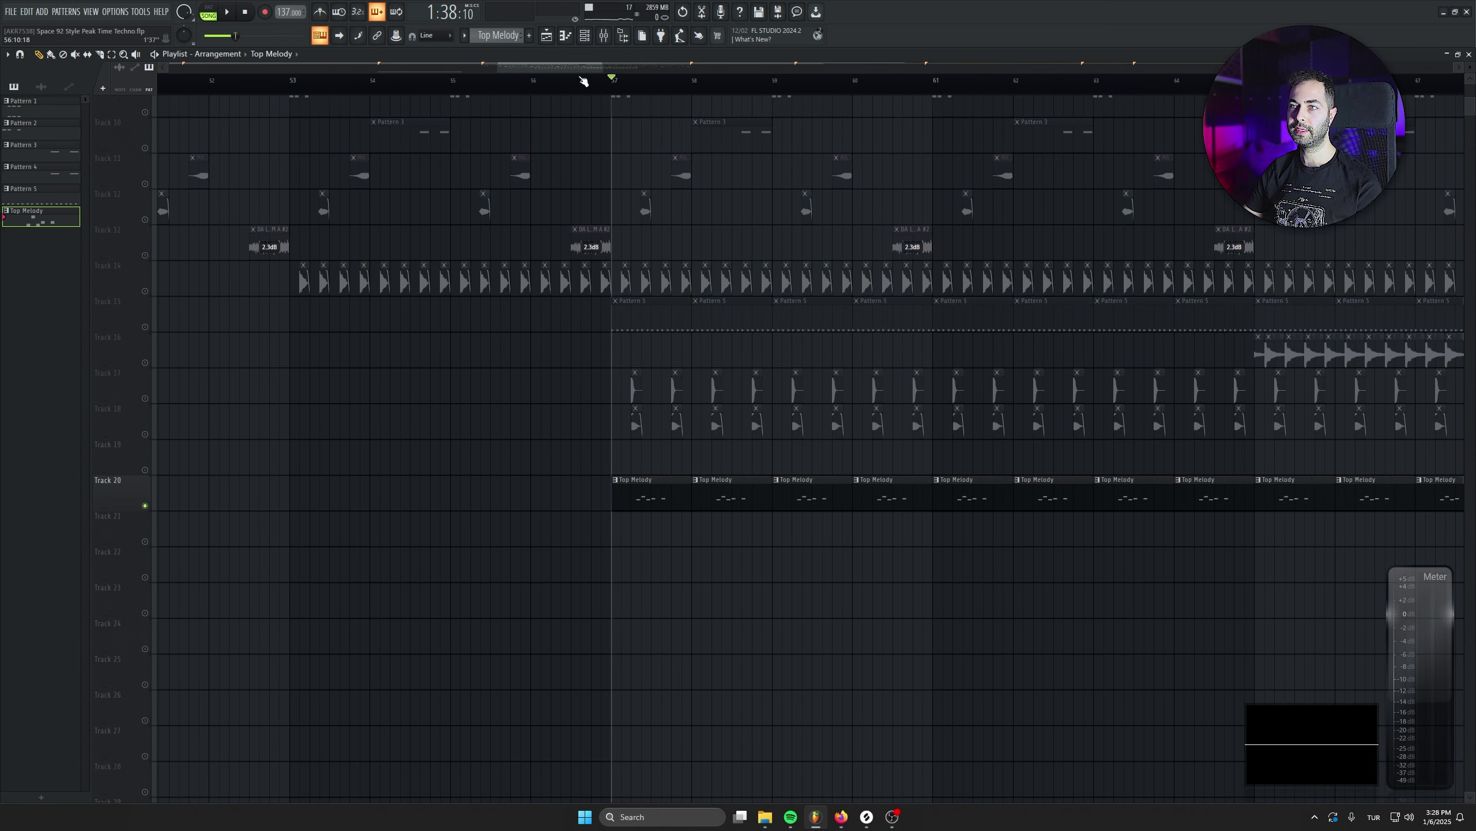
left_click(585, 36)
left_click(337, 419)
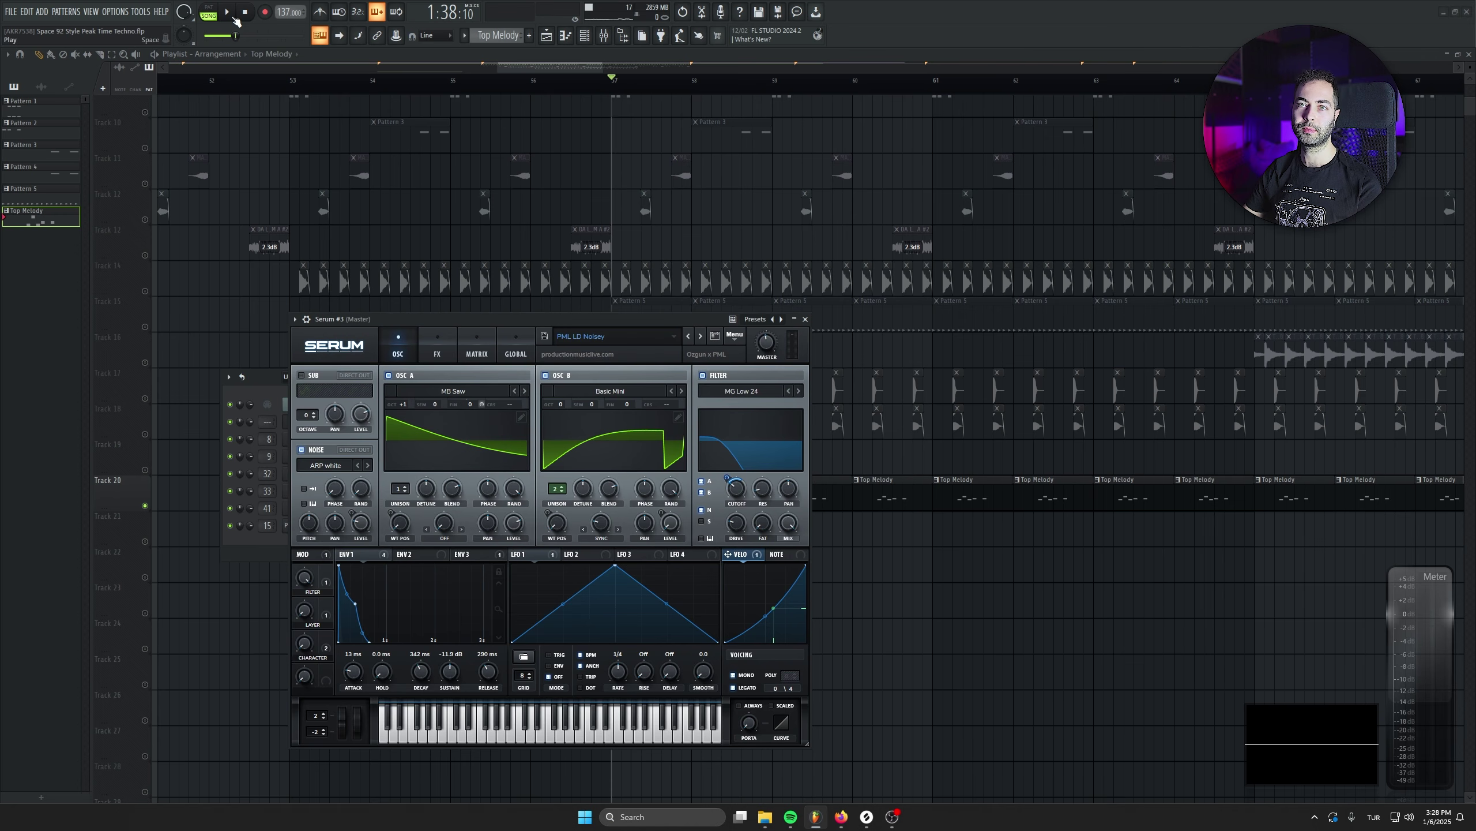
left_click_drag(470, 324, 586, 265)
key("space")
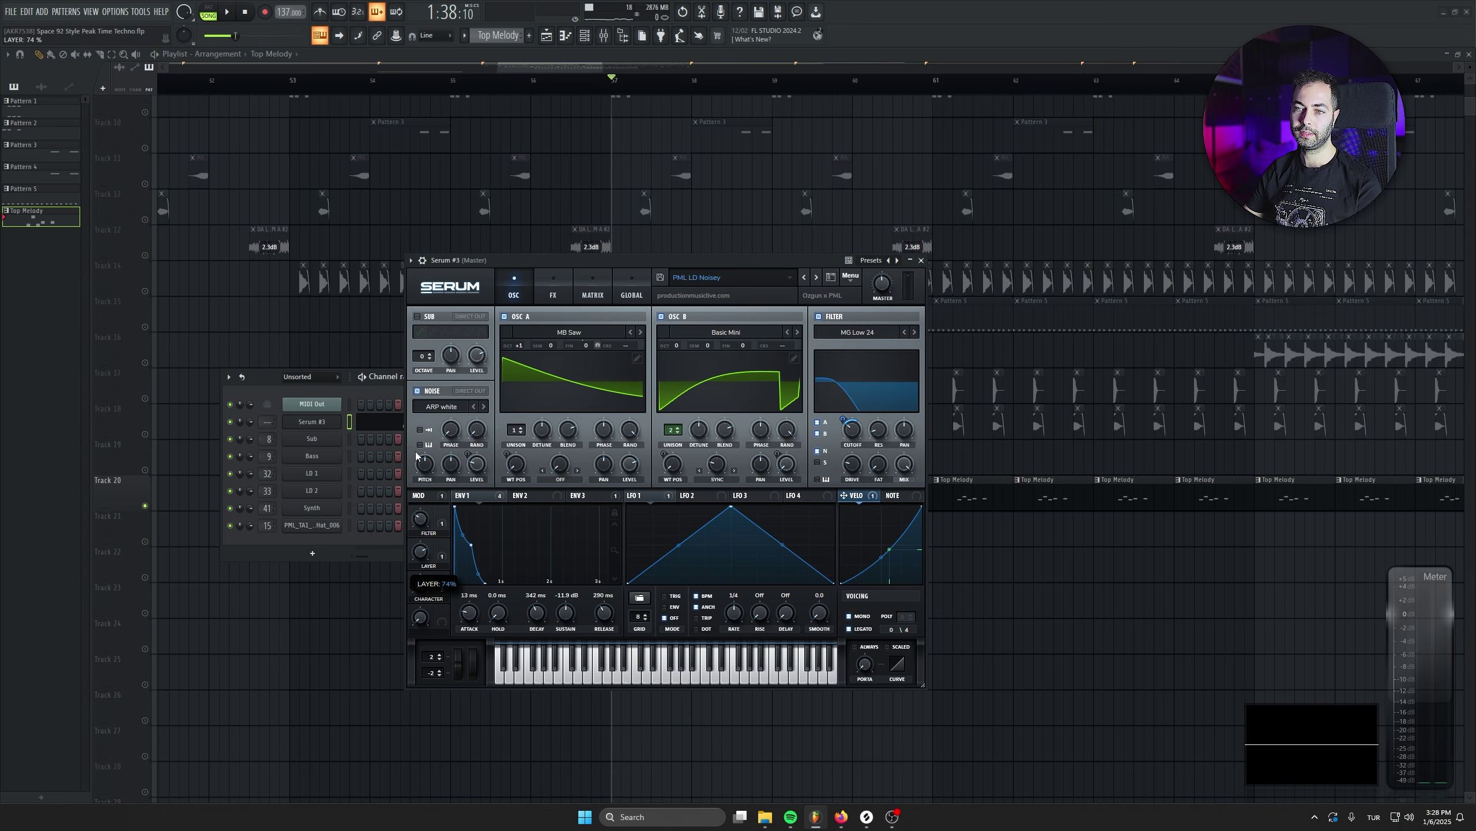
left_click_drag(416, 457, 422, 517)
left_click_drag(420, 583, 418, 548)
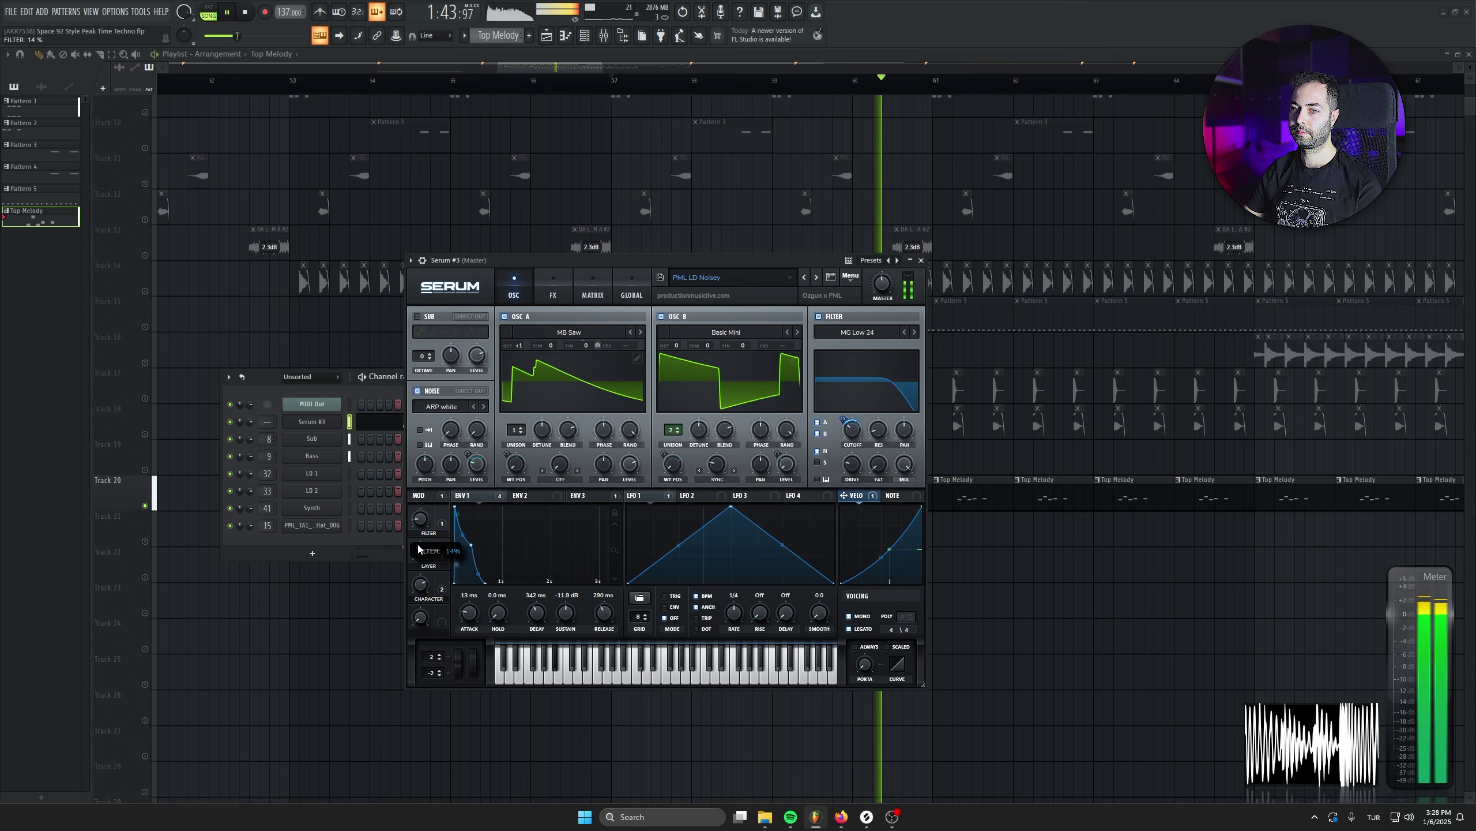
Close the synth, stop playback and route the Serum #3 channel to mixer track 44, Top Melo
left_click(312, 423)
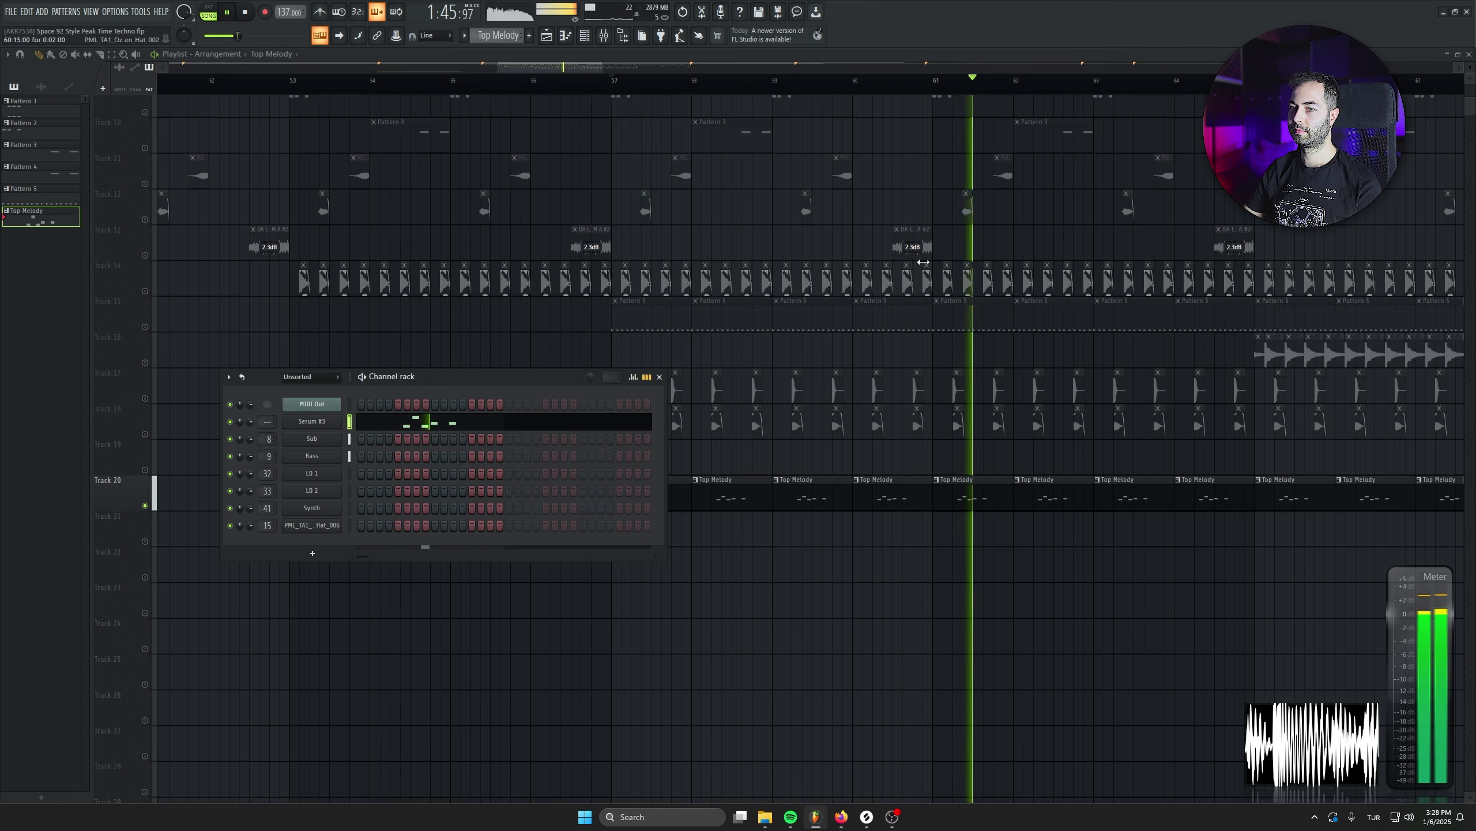
left_click(248, 12)
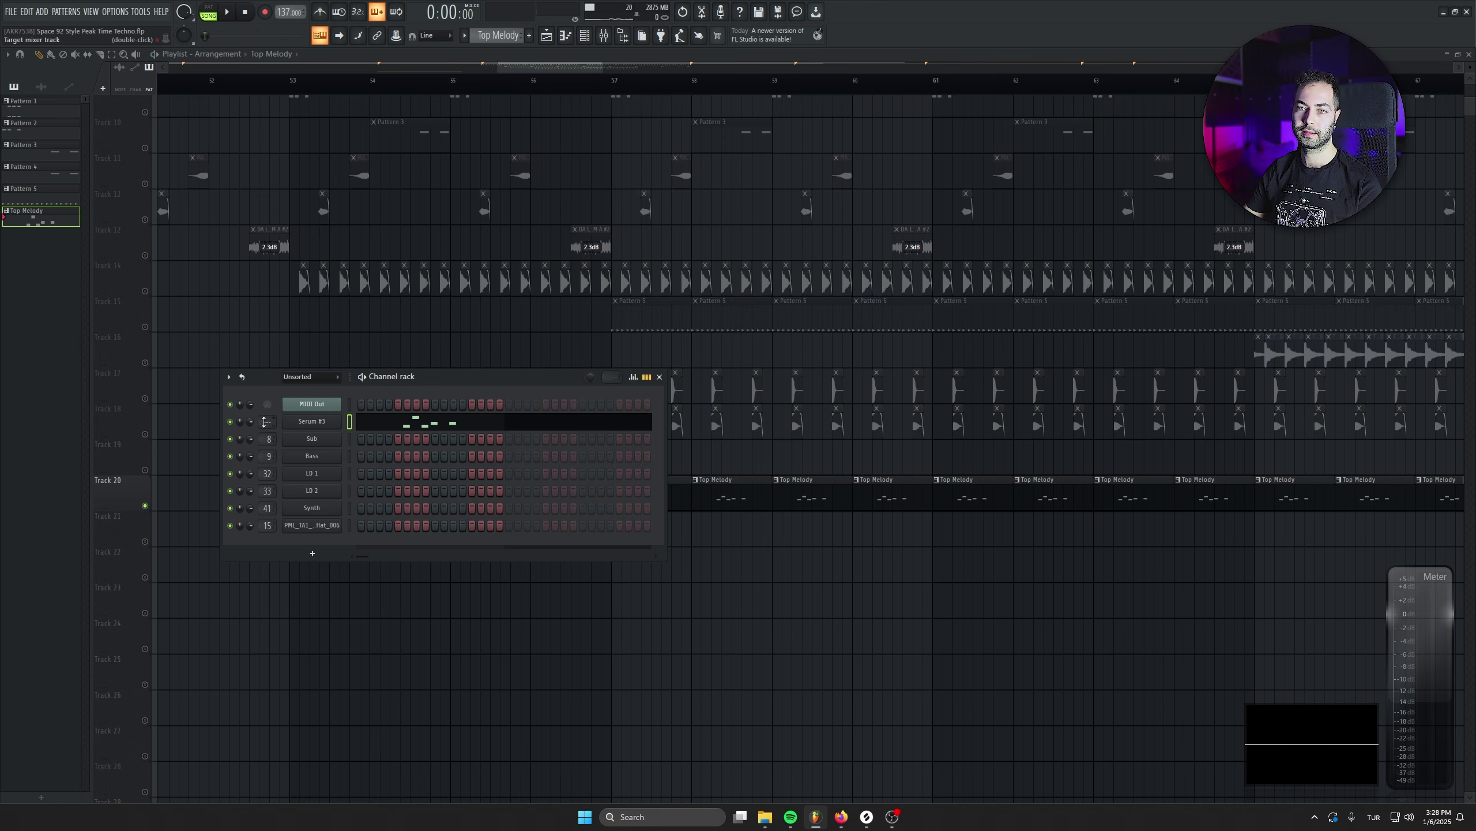
double_click(265, 421)
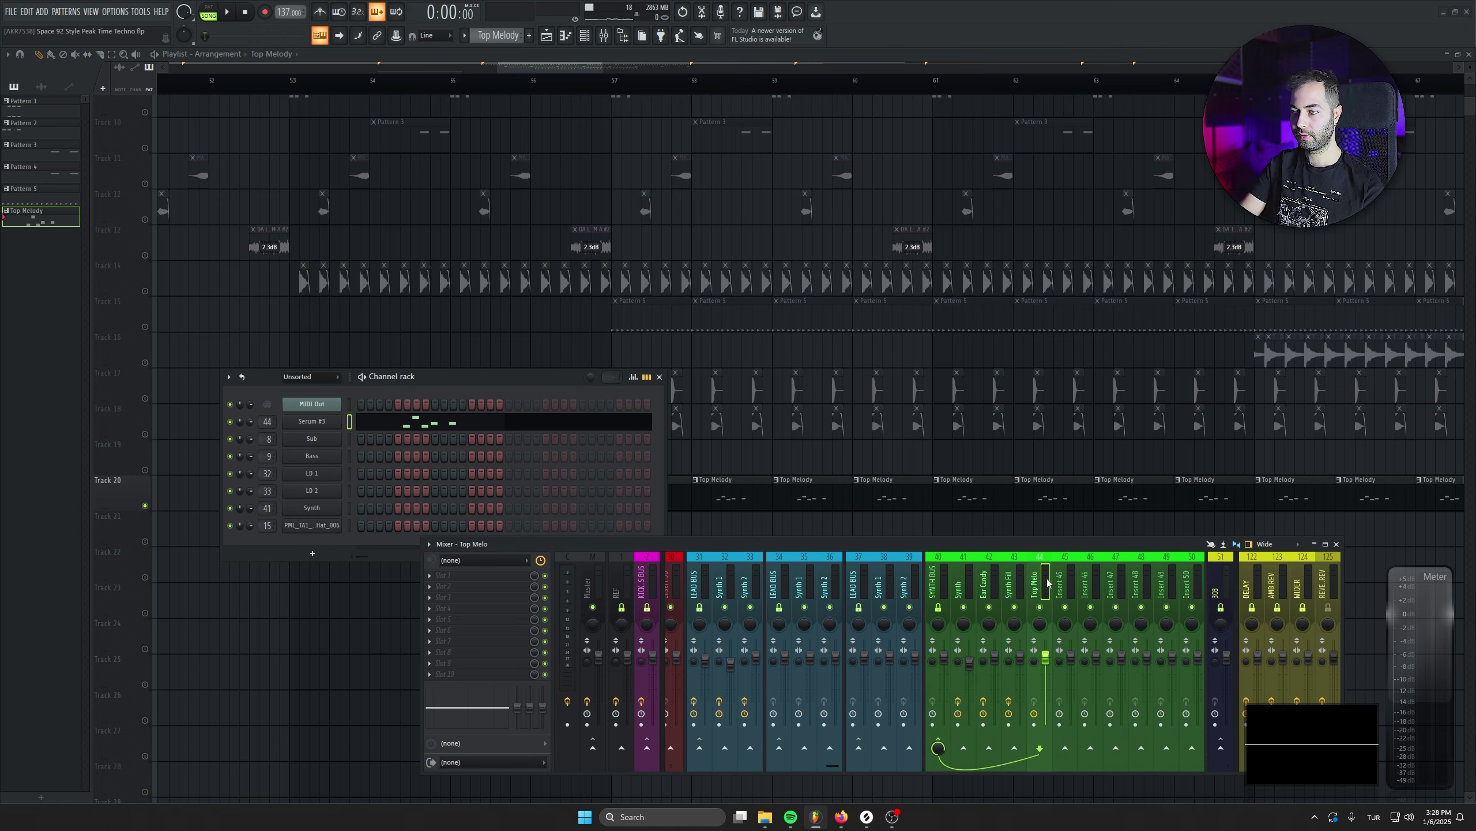
Copy the DST and FabFilter Pro-Q 3 effects from Synth Fill to Top Melo and delete the EQ's high-shelf band
left_click_drag(434, 576, 1034, 574)
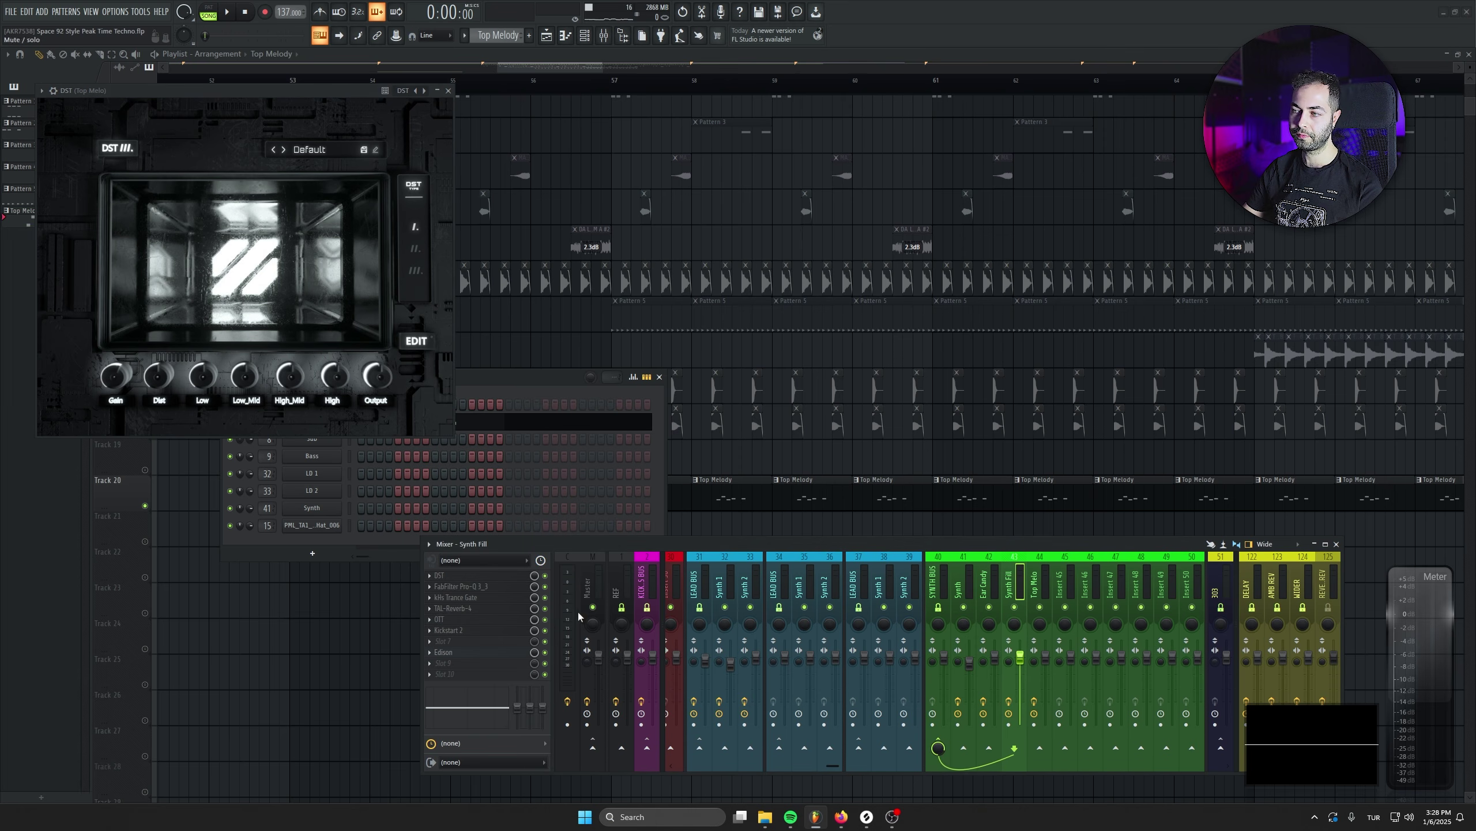
left_click_drag(435, 585, 834, 589)
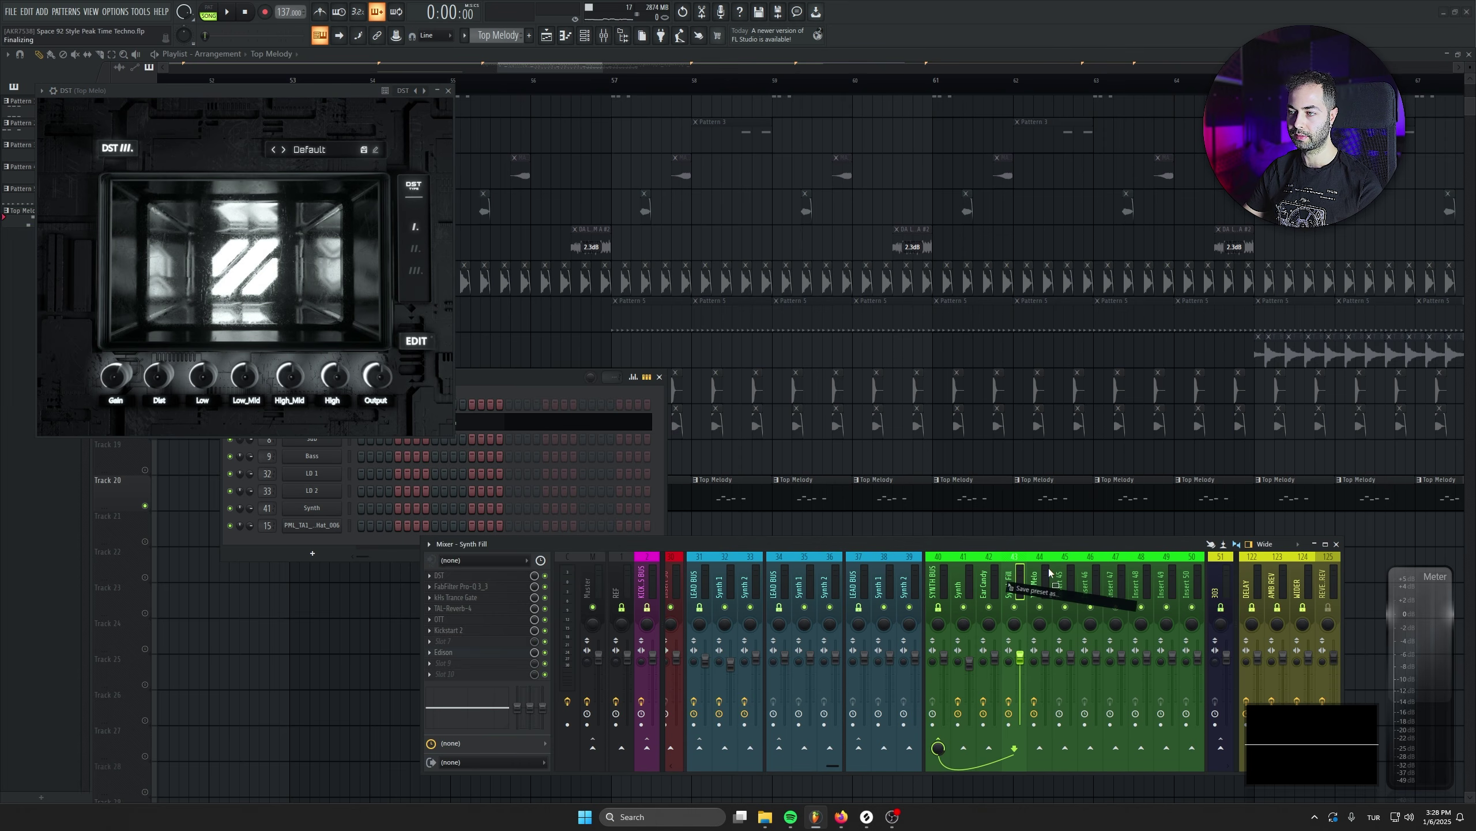
left_click_drag(1050, 573, 1050, 573)
right_click(557, 334)
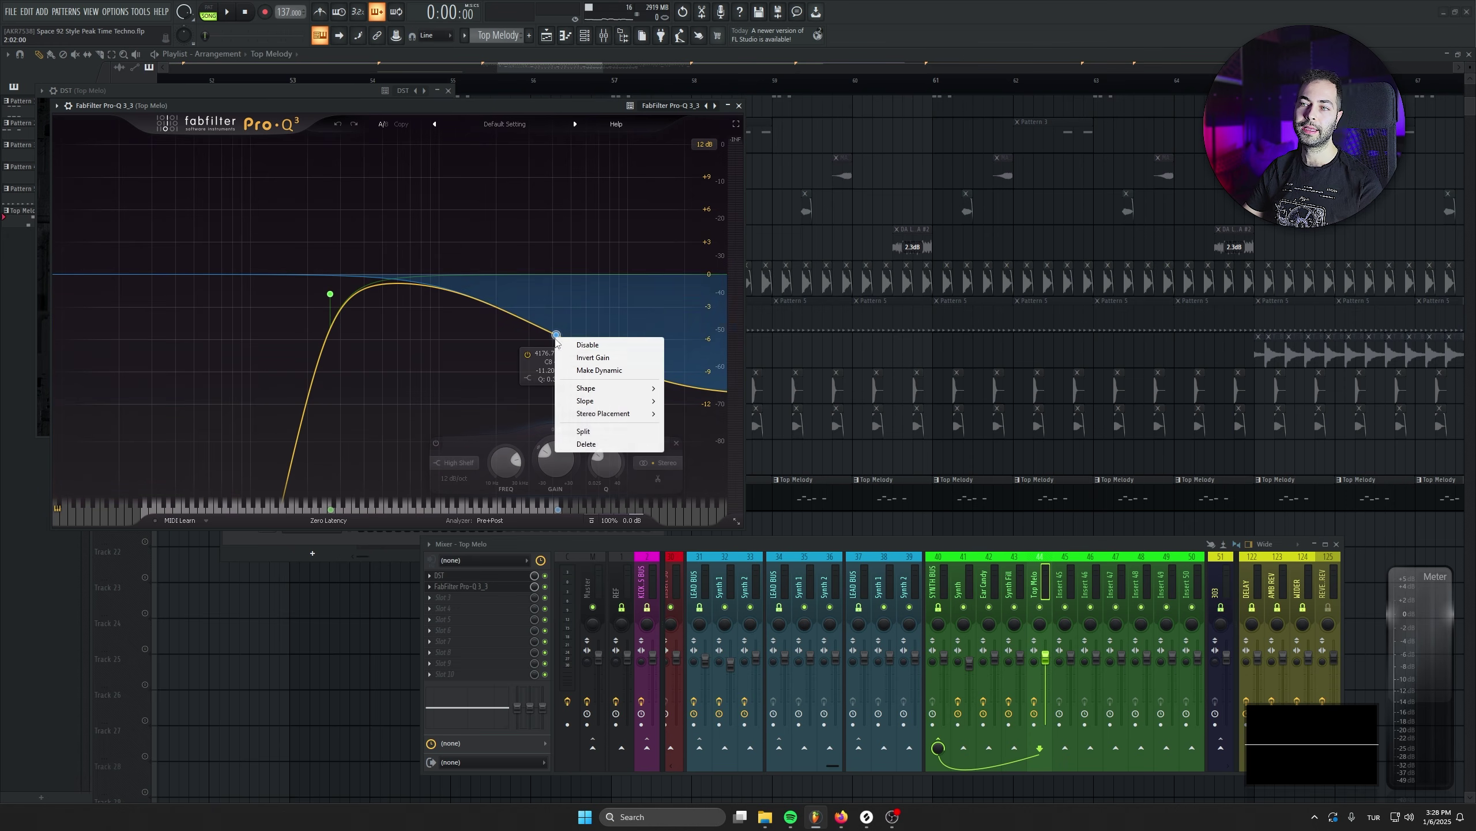
left_click(581, 440)
Copy the TAL-Reverb-4 and OTT effects from the Synth Fill mixer track to Top Melo
left_click(1024, 589)
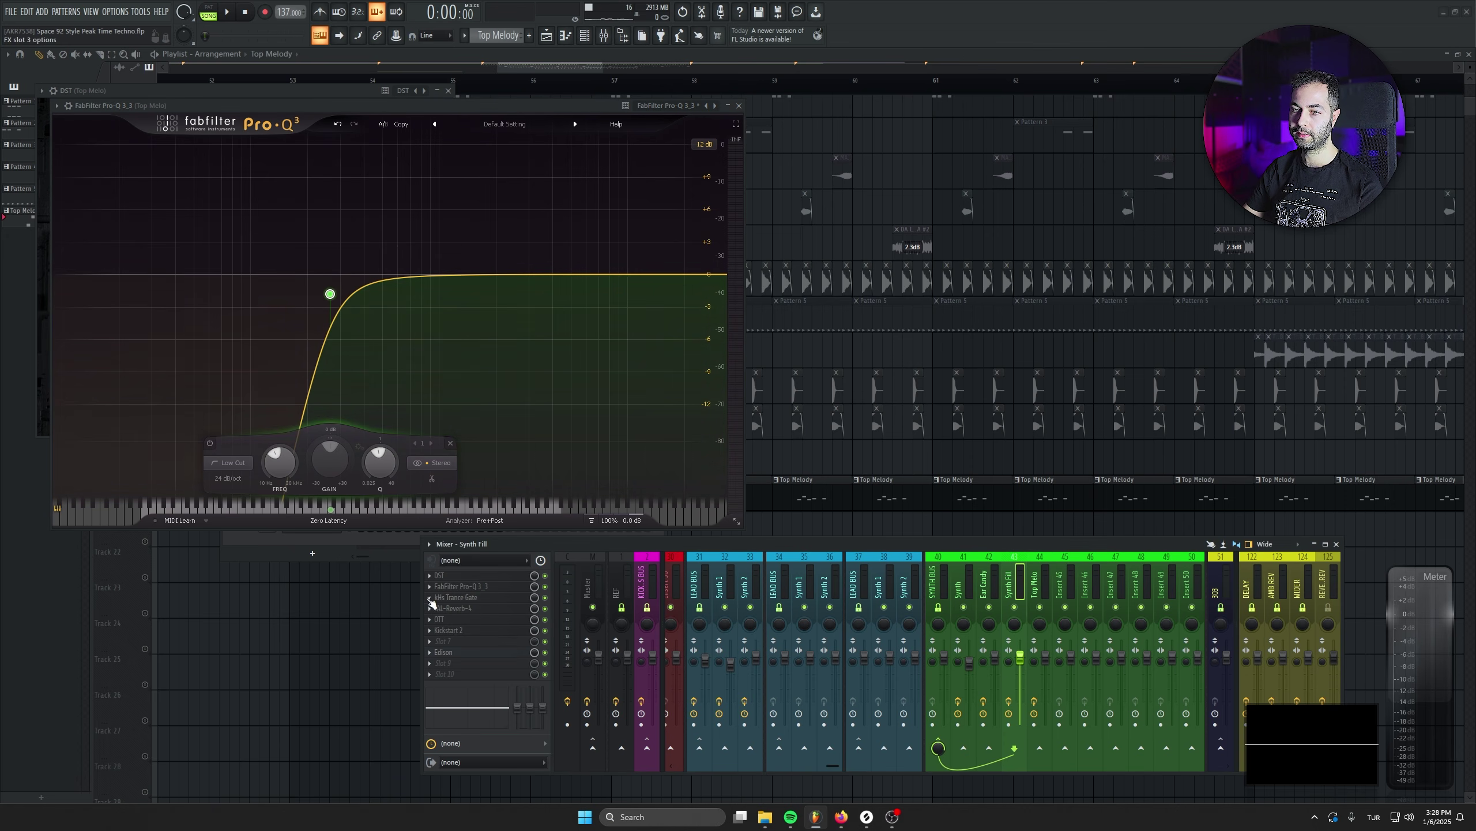
left_click_drag(433, 608, 1041, 575)
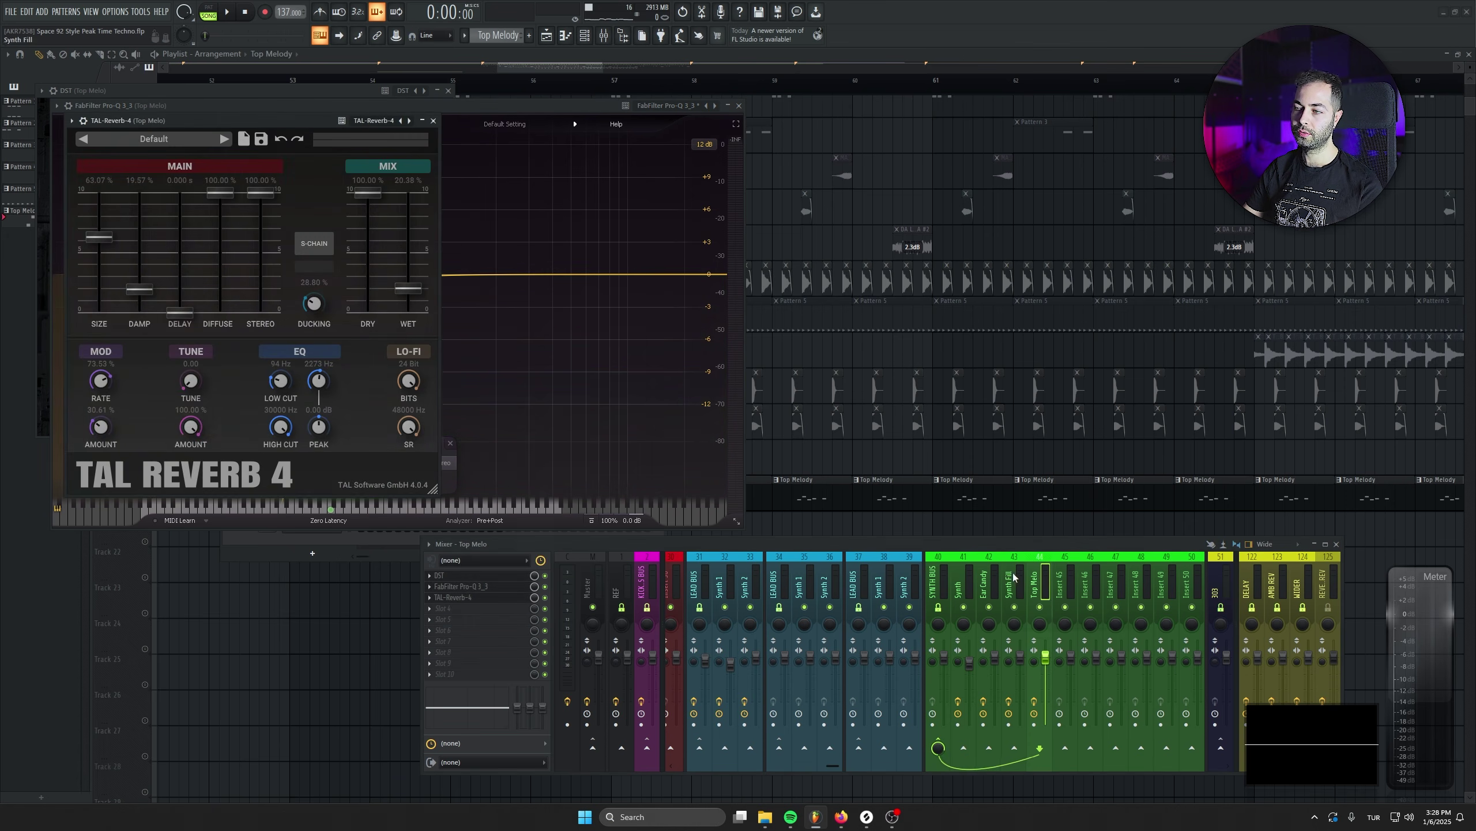
left_click_drag(433, 619, 1040, 570)
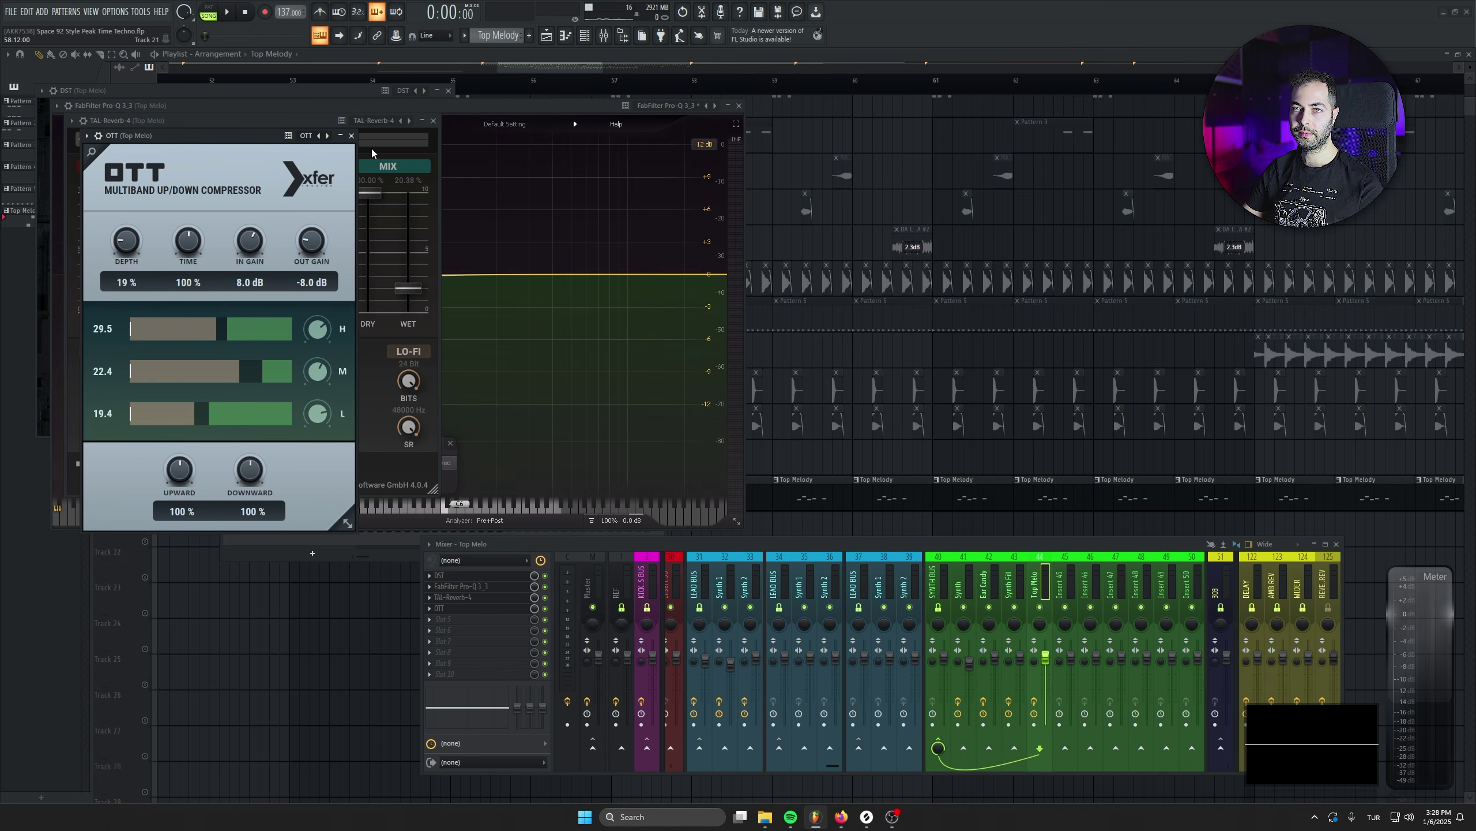
left_click(352, 136)
left_click(433, 121)
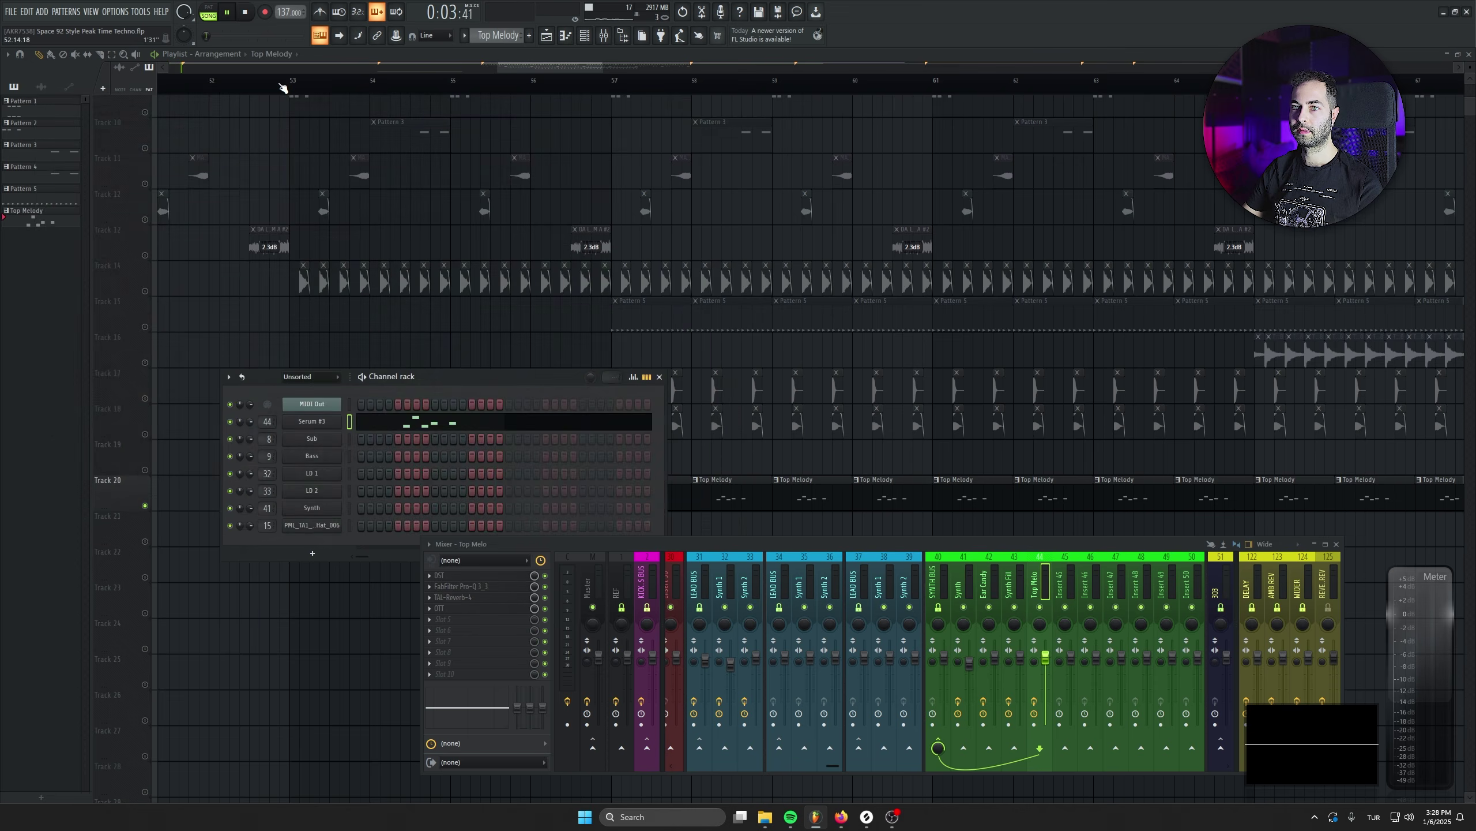
Insert iZotope Trash 2 before OTT on Top Melo, choose the Clip Control distortion and lower its mix during playback
left_click(299, 81)
key("space")
key("space")
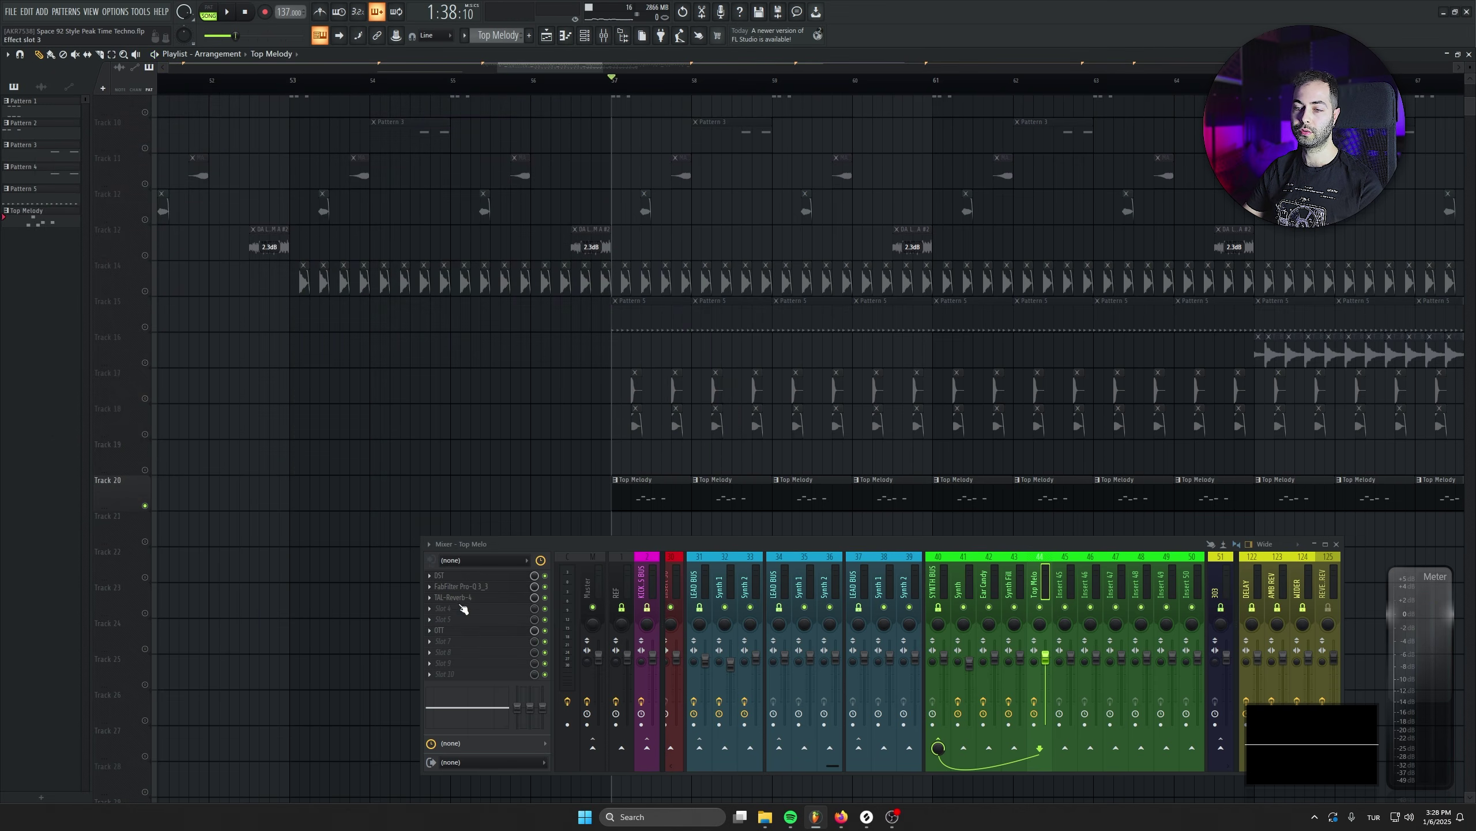
key("space")
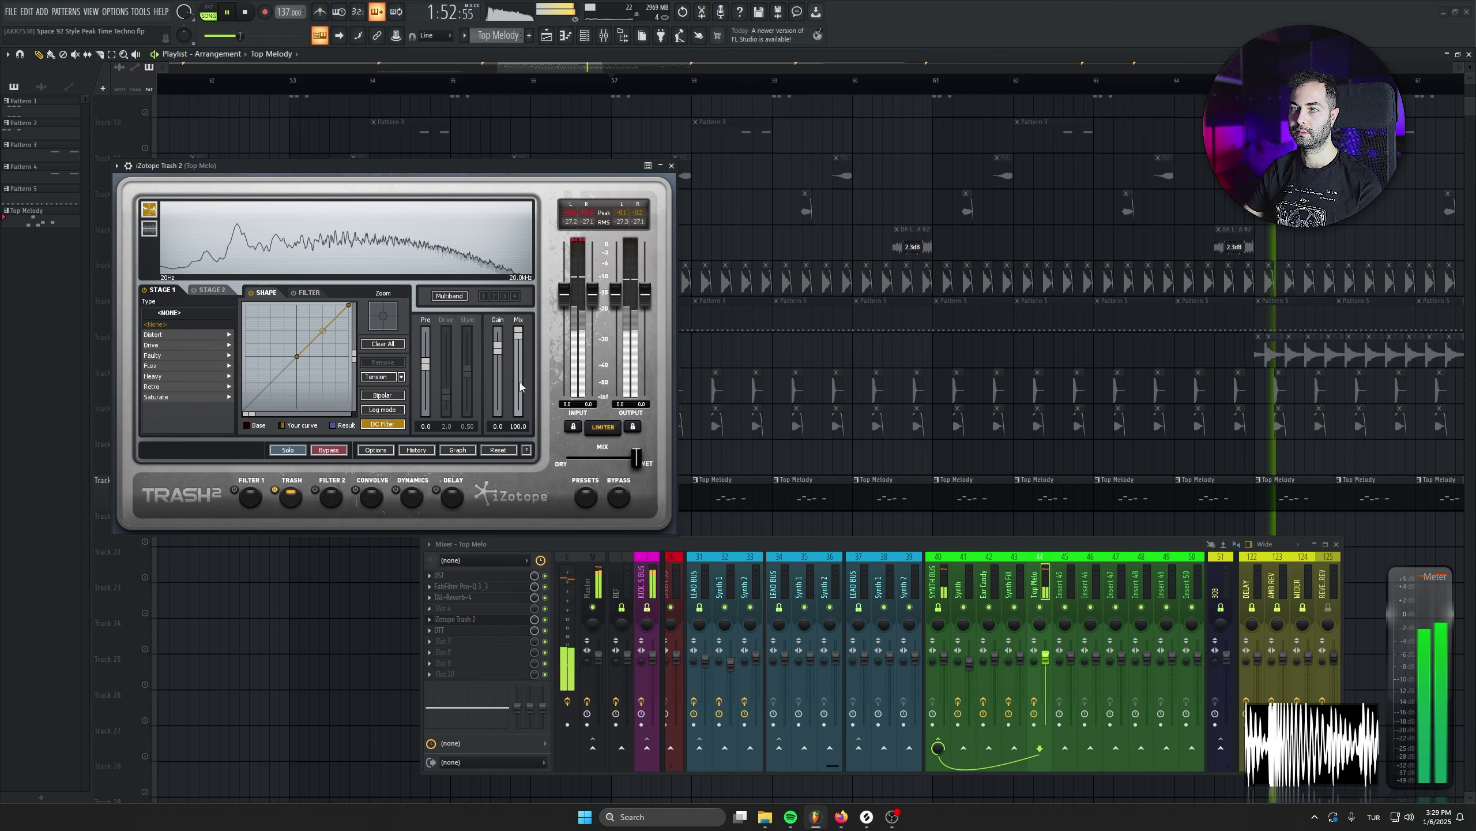
left_click(152, 344)
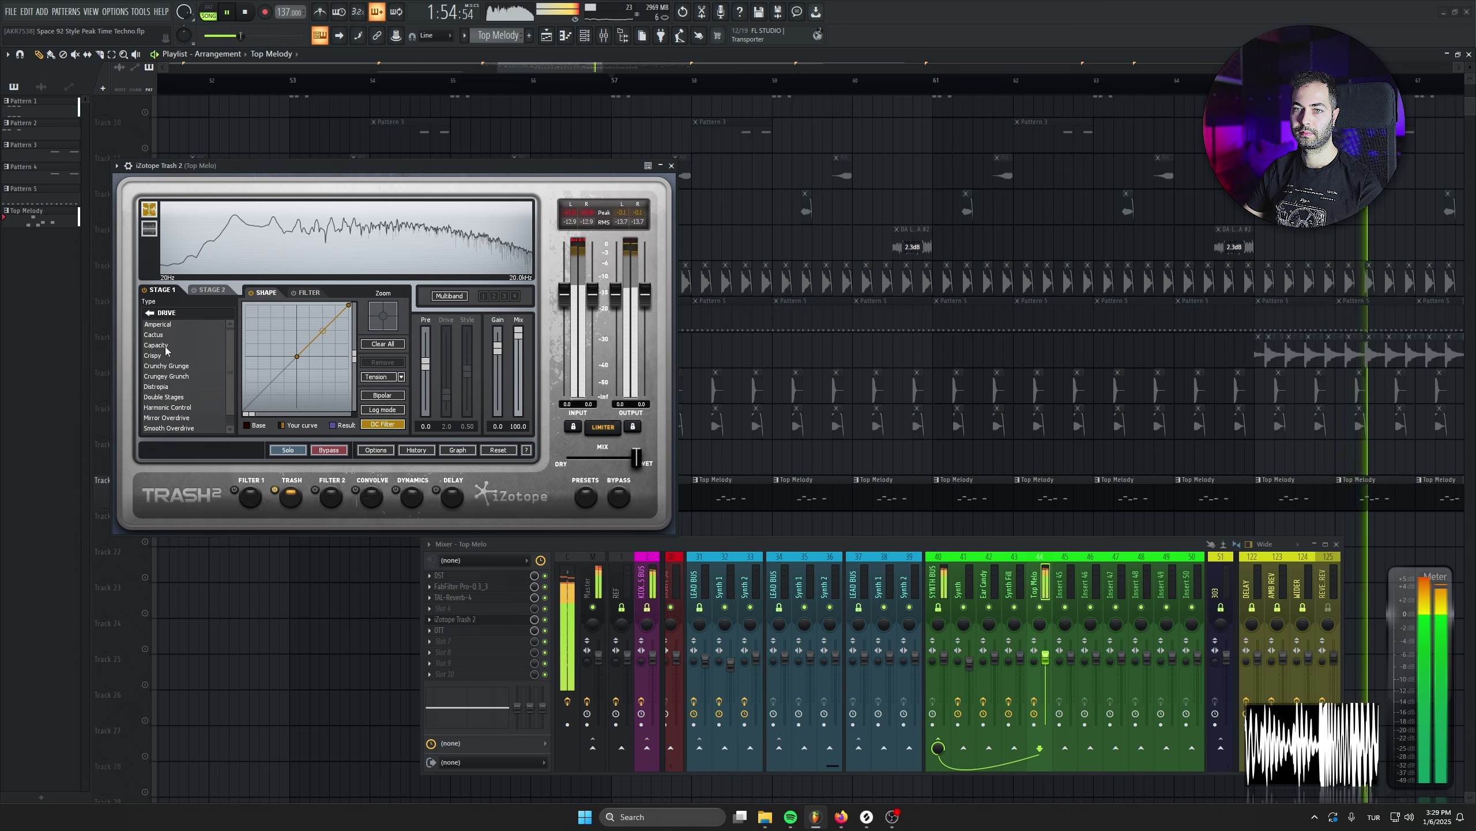
left_click(151, 315)
left_click(158, 335)
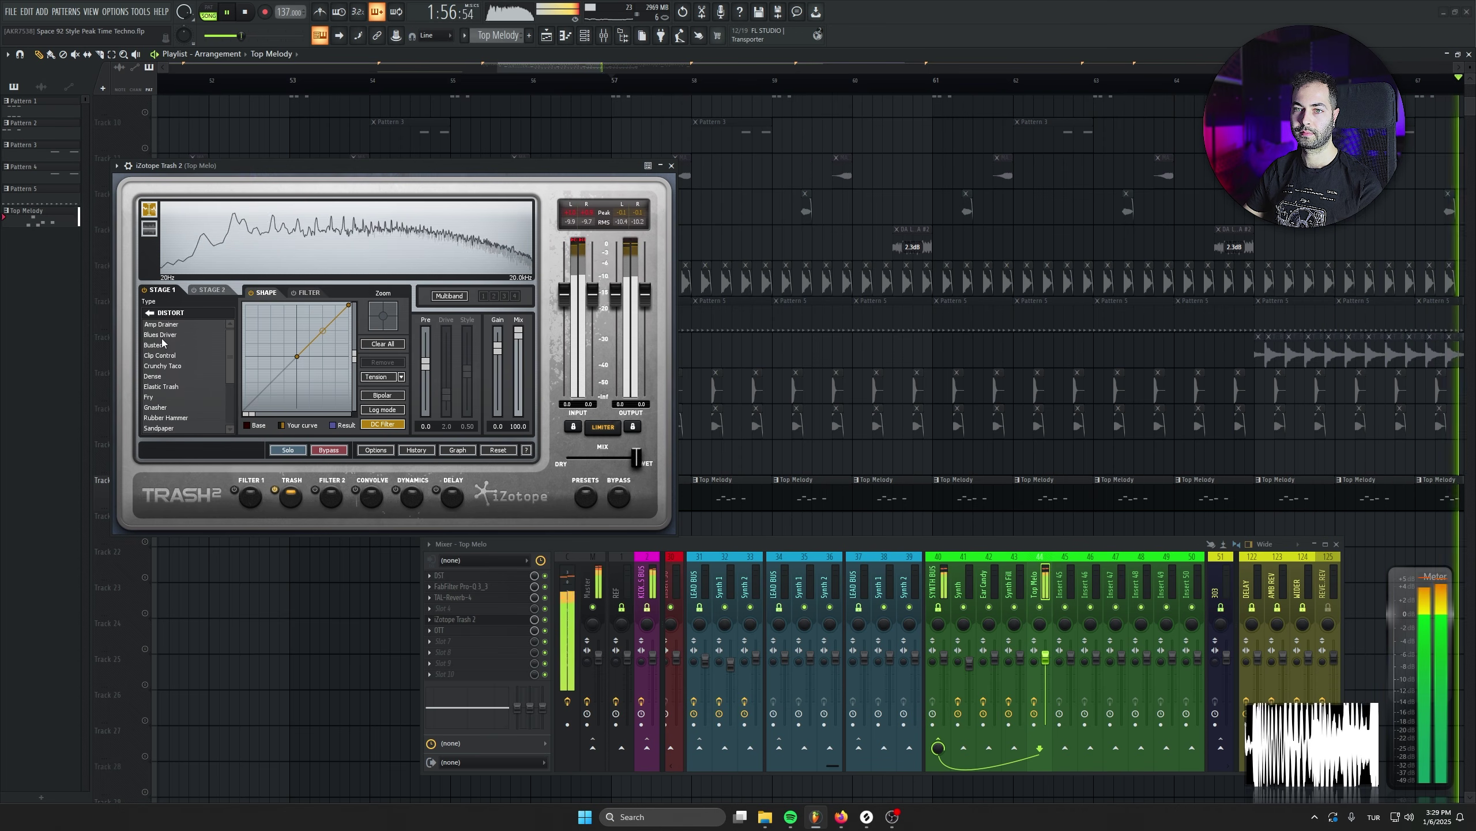
left_click(165, 357)
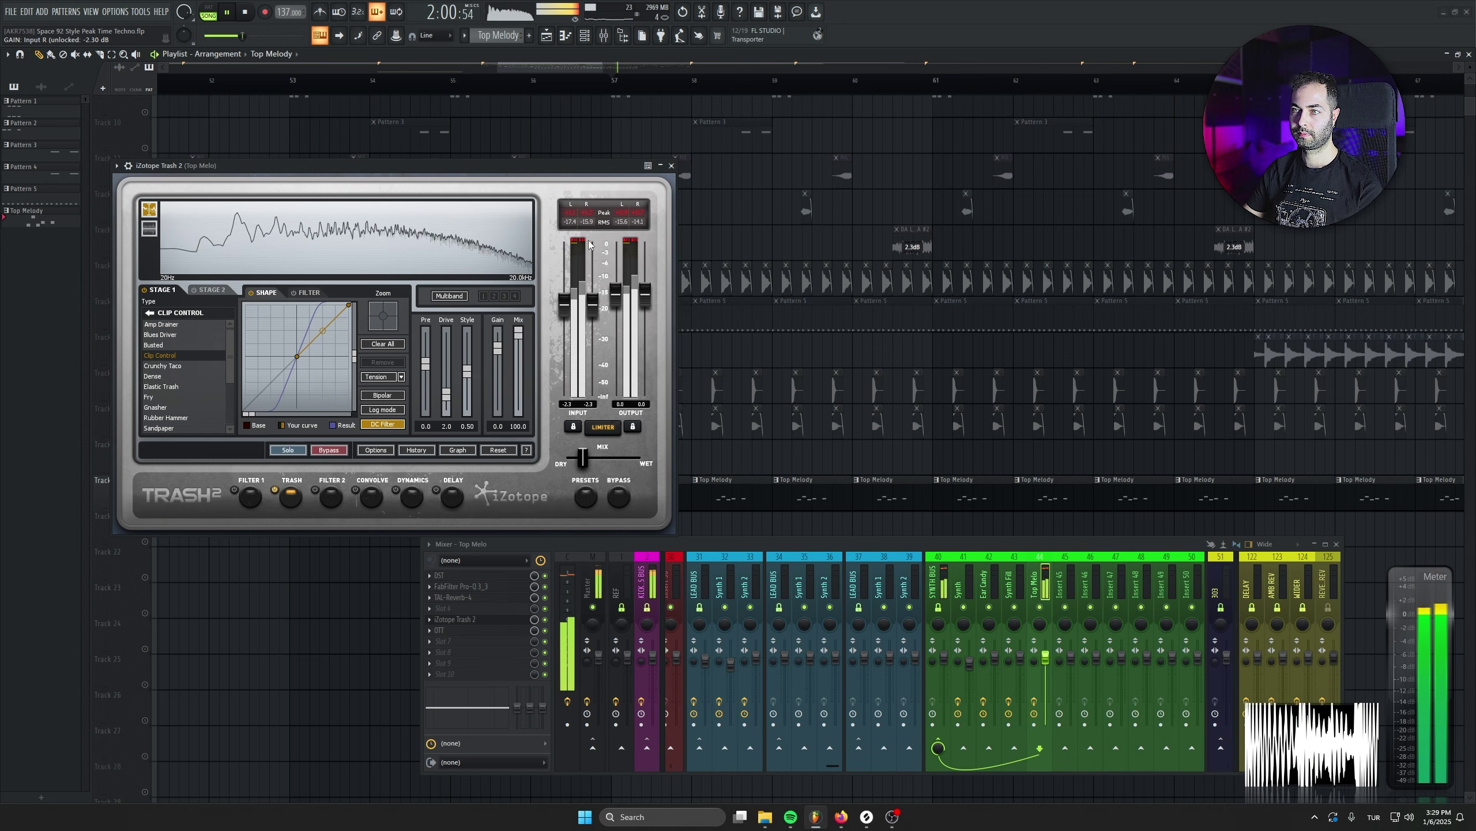
Add FabFilter Pro-Q 3 after OTT on Top Melo and create a 36 dB/oct low cut below the melody
left_click(451, 609)
left_click(610, 304)
left_click_drag(477, 612, 460, 630)
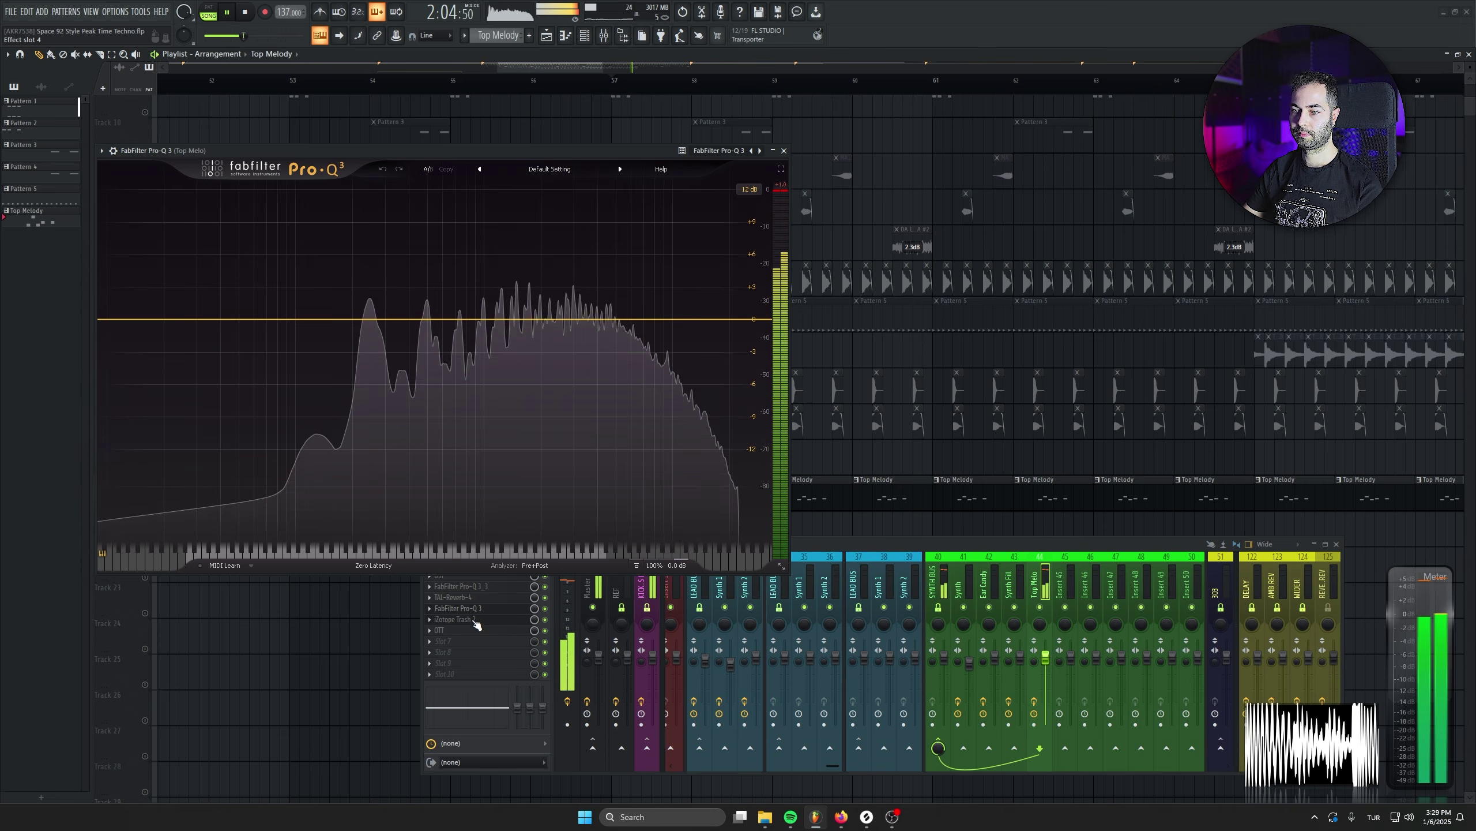
left_click(146, 320)
left_click_drag(146, 321, 344, 351)
Insert Kickstart 2 in the last effect slot of Top Melo, keeping its mix at 100%
left_click(472, 673)
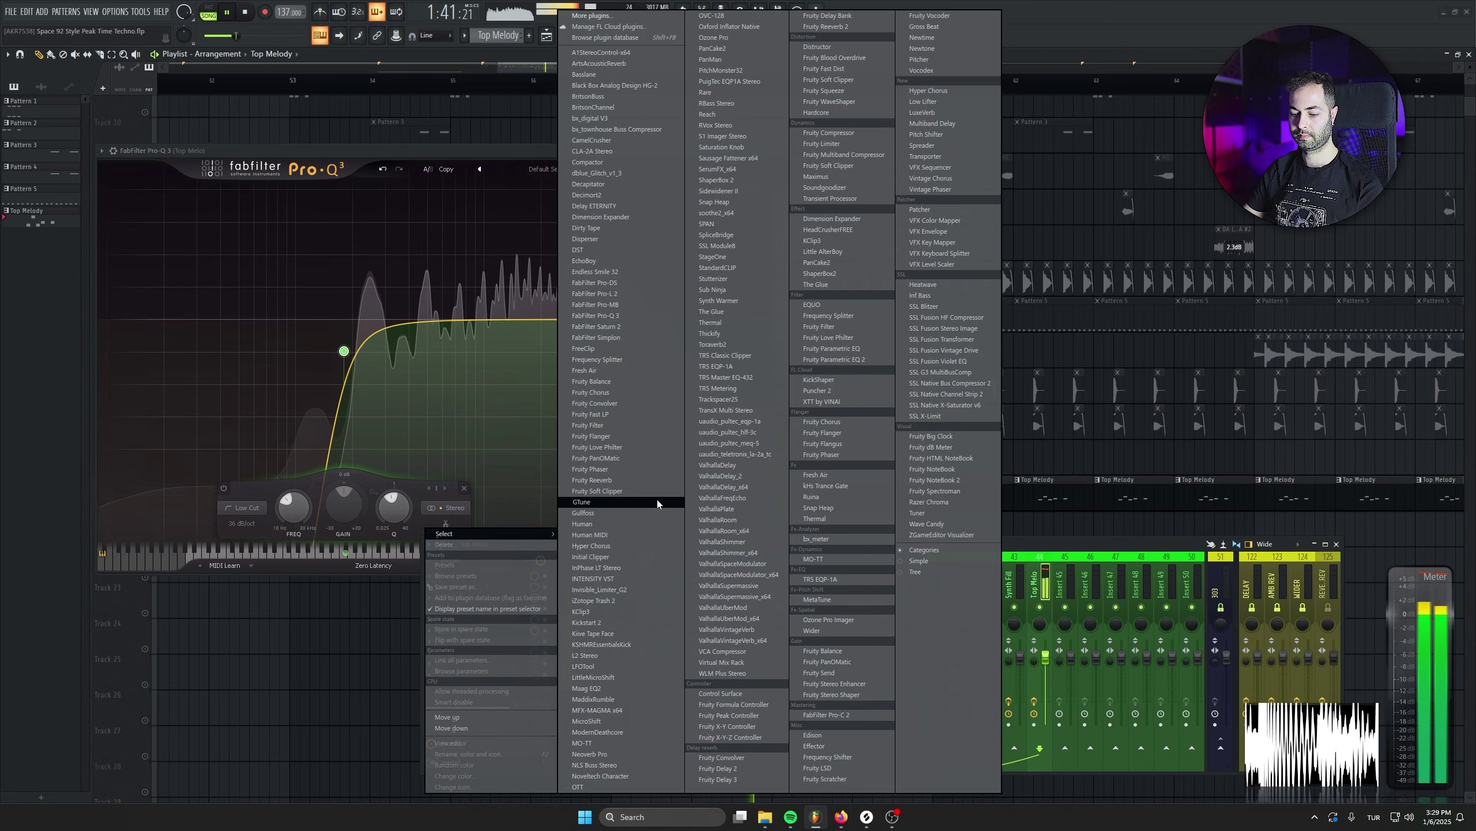
left_click(593, 622)
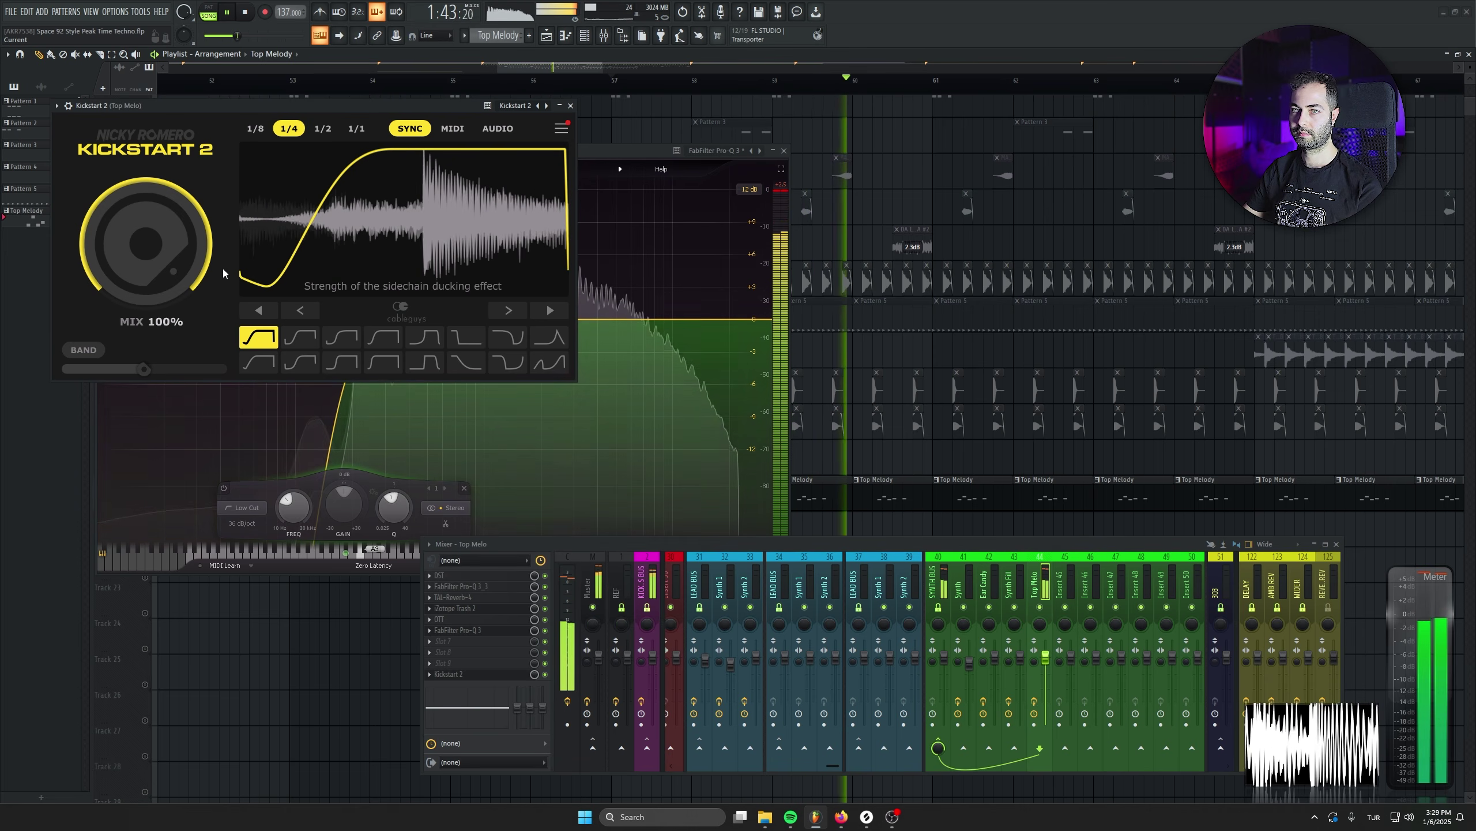
left_click(570, 106)
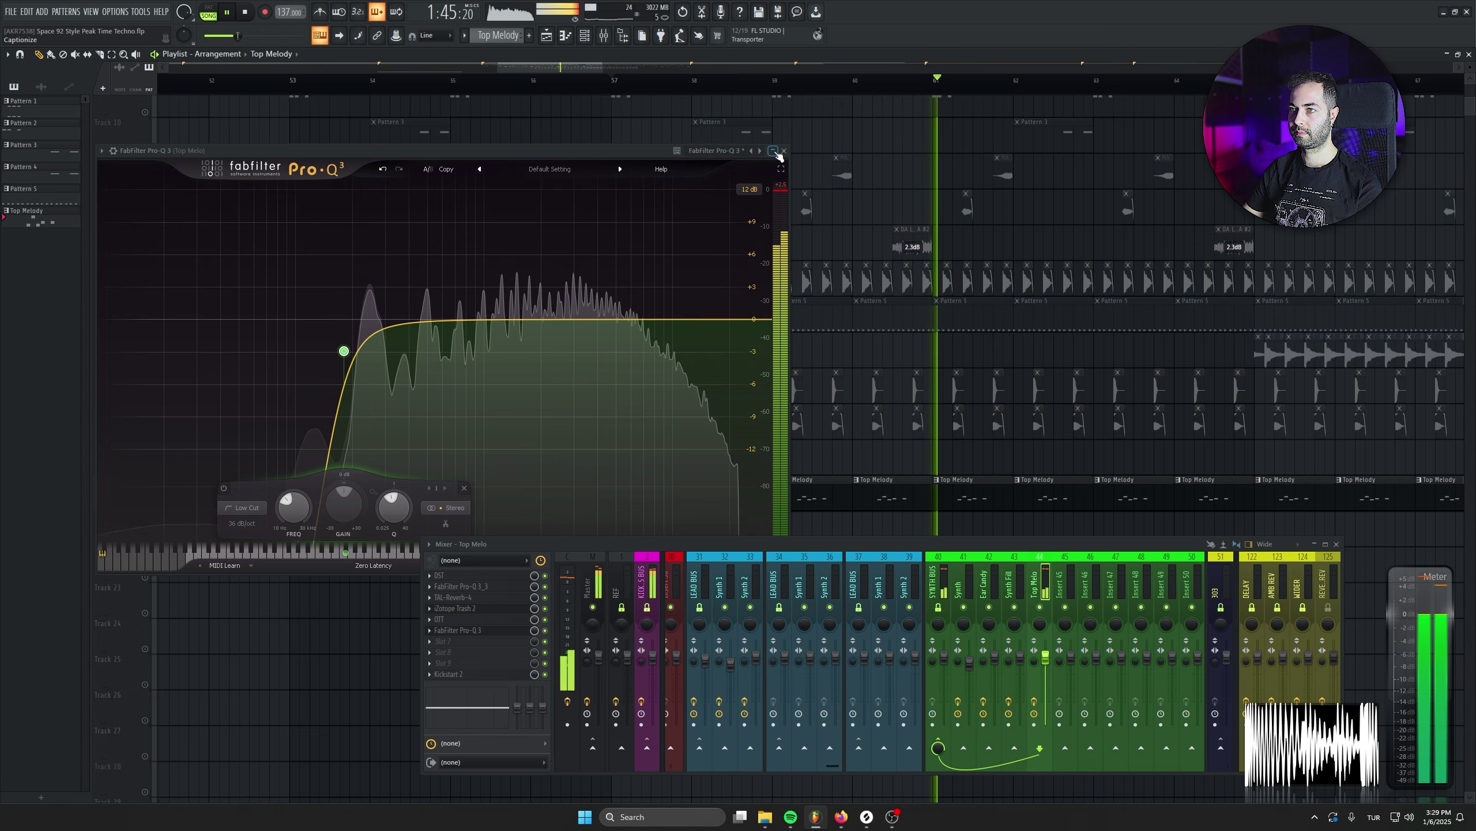
left_click(784, 151)
left_click(1336, 544)
Try all Top Melody notes one octave higher and save the project
double_click(924, 497)
key("ctrl+a")
key("ctrl+Up")
scroll(923, 498, "up", 1)
key("ctrl+s")
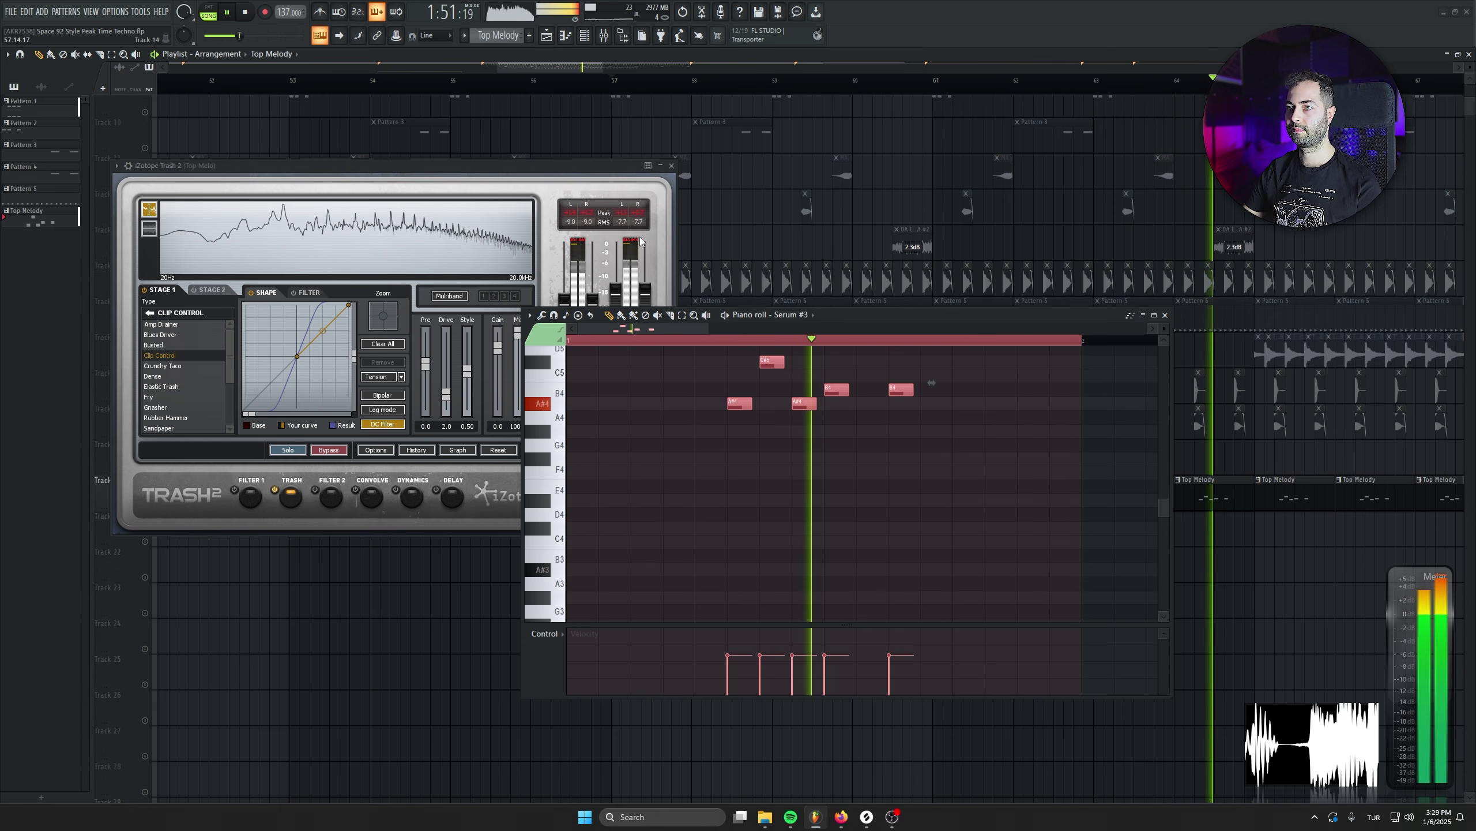
Lower the input gain in Trash 2 on Top Melo, reset its peak readout, and close the plugin and piano roll
left_click_drag(594, 297, 594, 321)
left_click(593, 216)
left_click(671, 165)
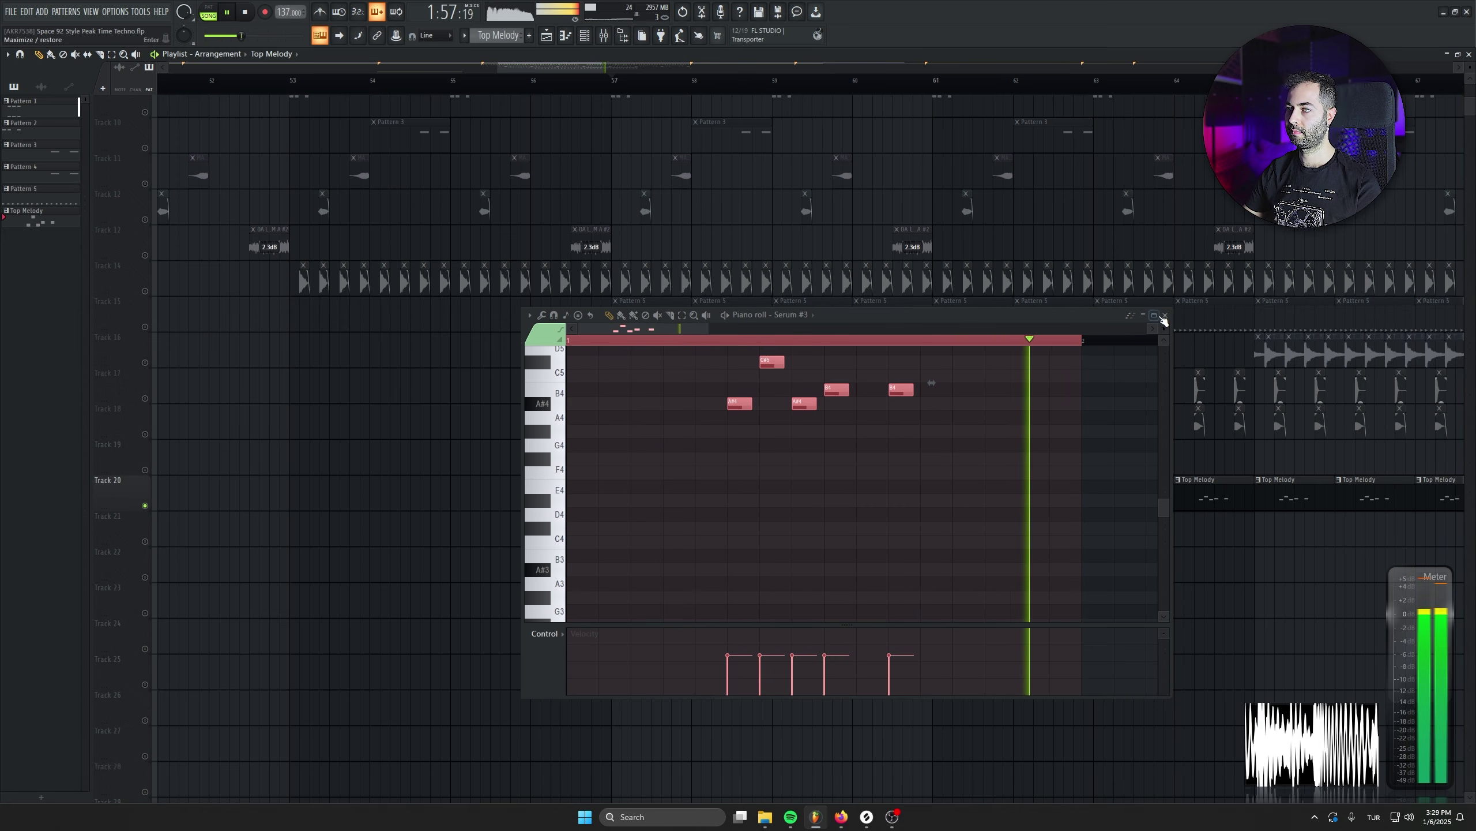
left_click(1165, 316)
Re-enable all playlist tracks and move the Top Melody notes down one octave
left_click(145, 291)
key("space")
double_click(722, 493)
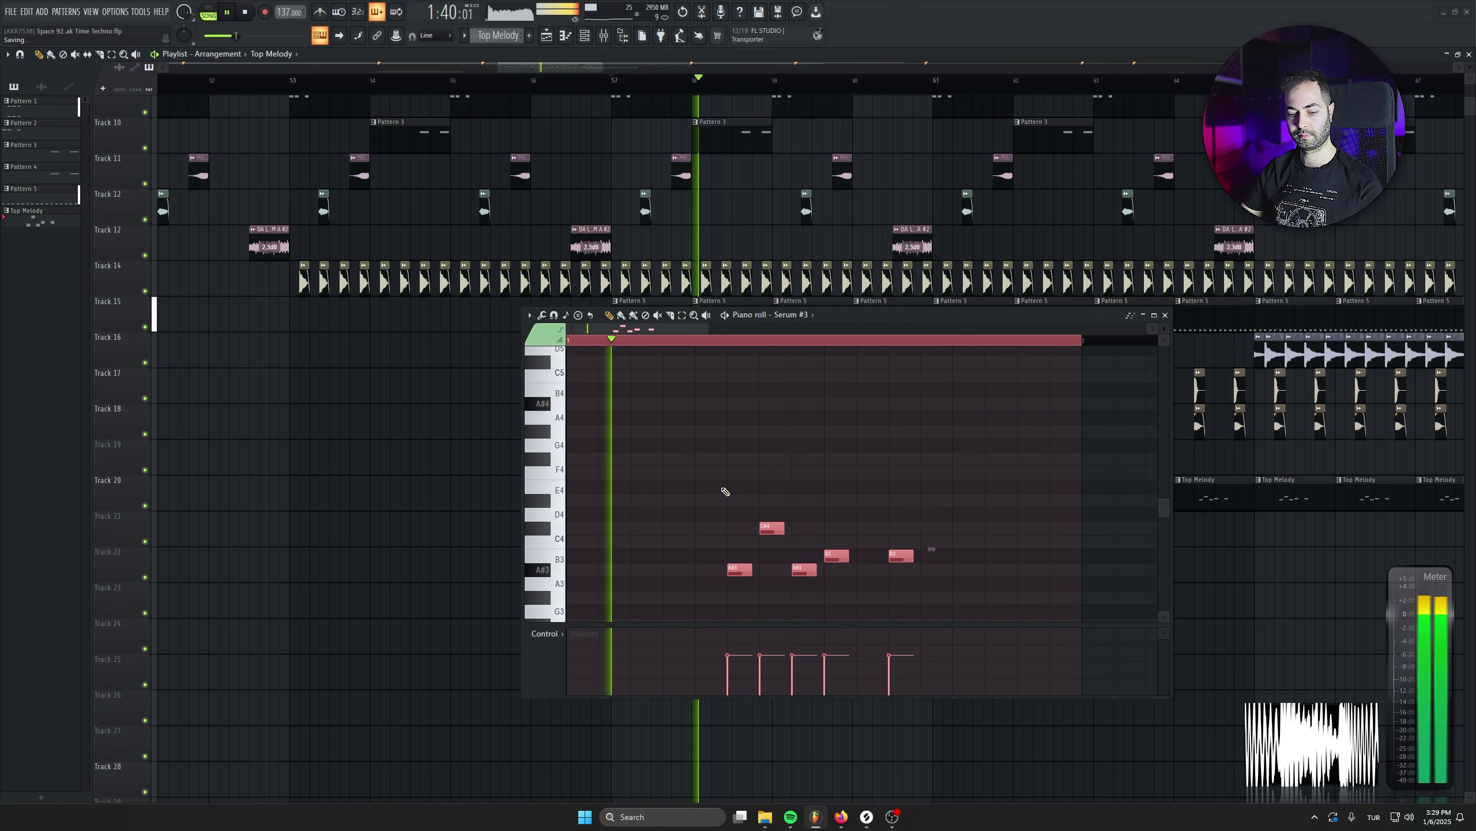
key("F7")
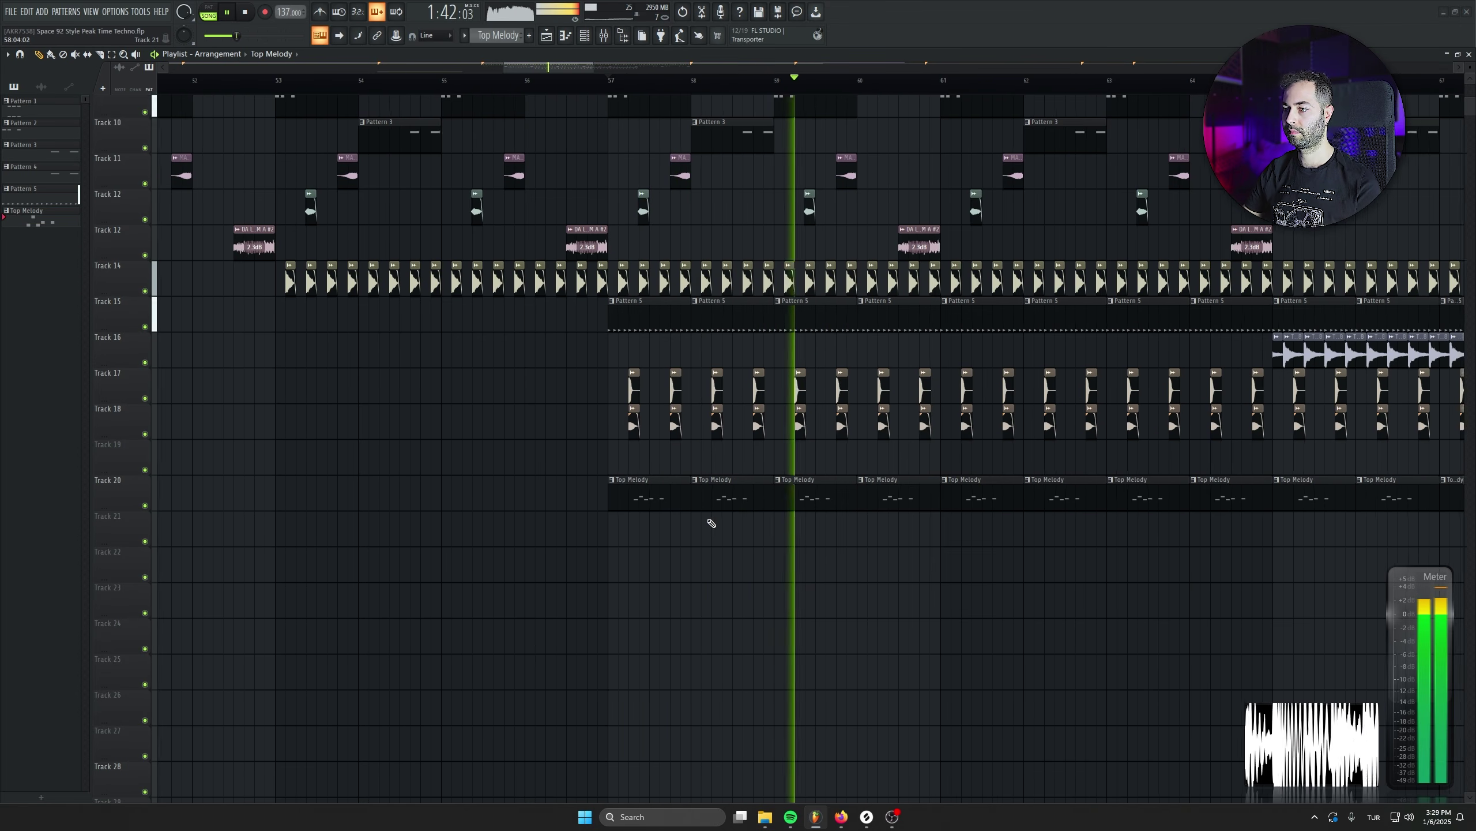
Insert a Fruity Limiter in the third effect slot of the Master mixer track
scroll(711, 523, "down", 5)
scroll(754, 522, "down", 2)
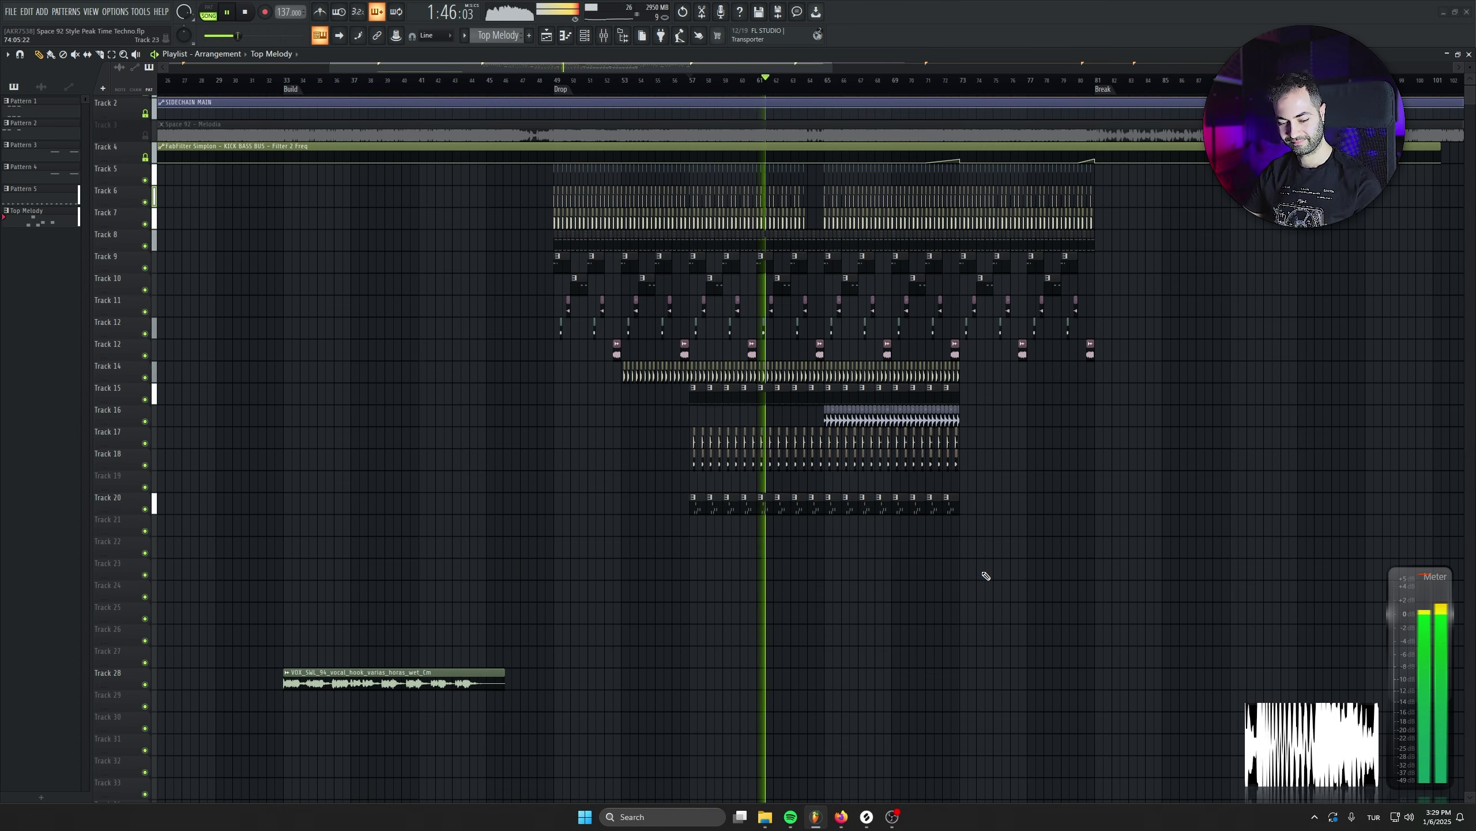
left_click(607, 36)
left_click(457, 602)
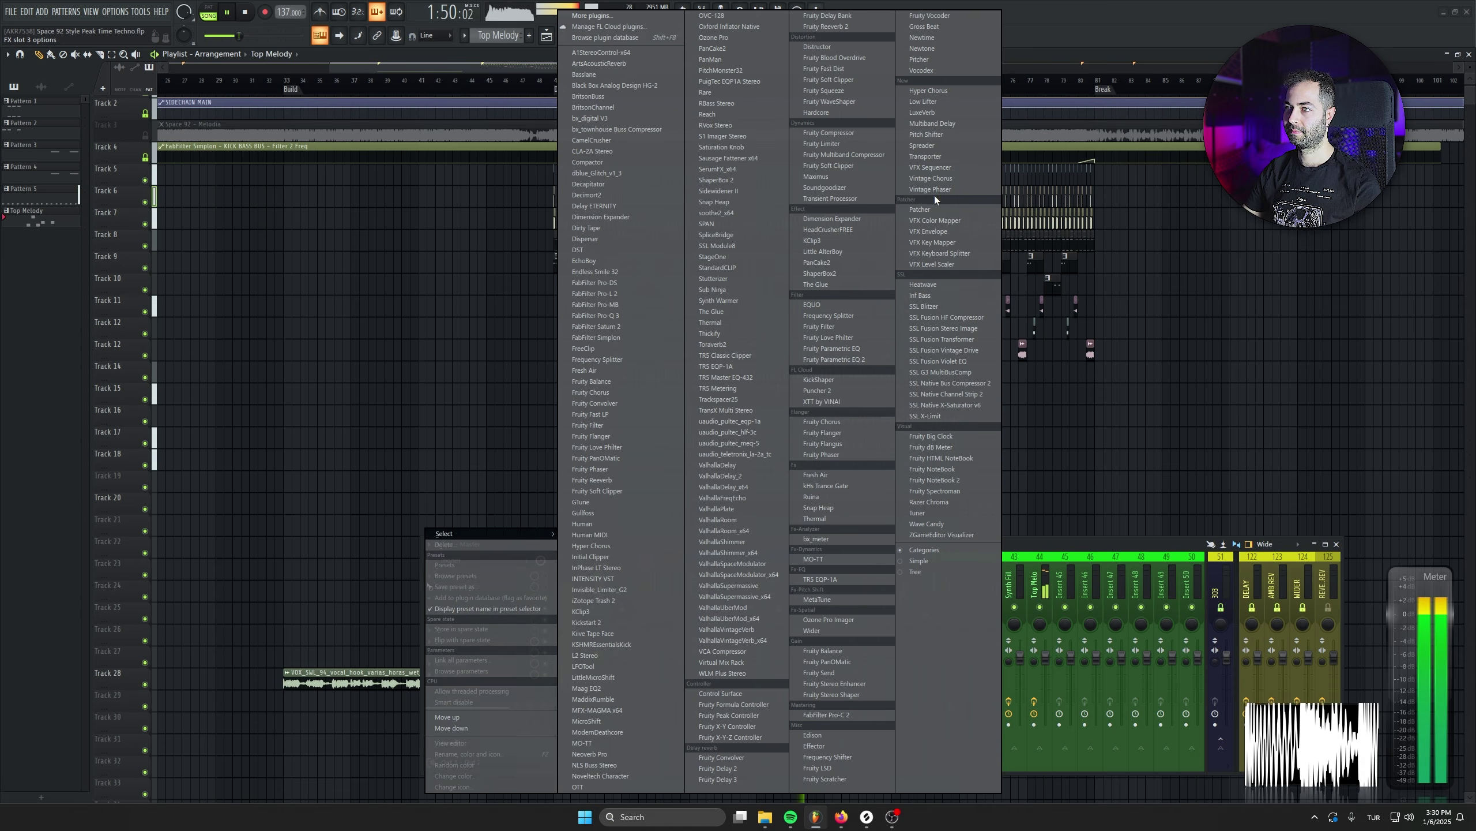
left_click(867, 145)
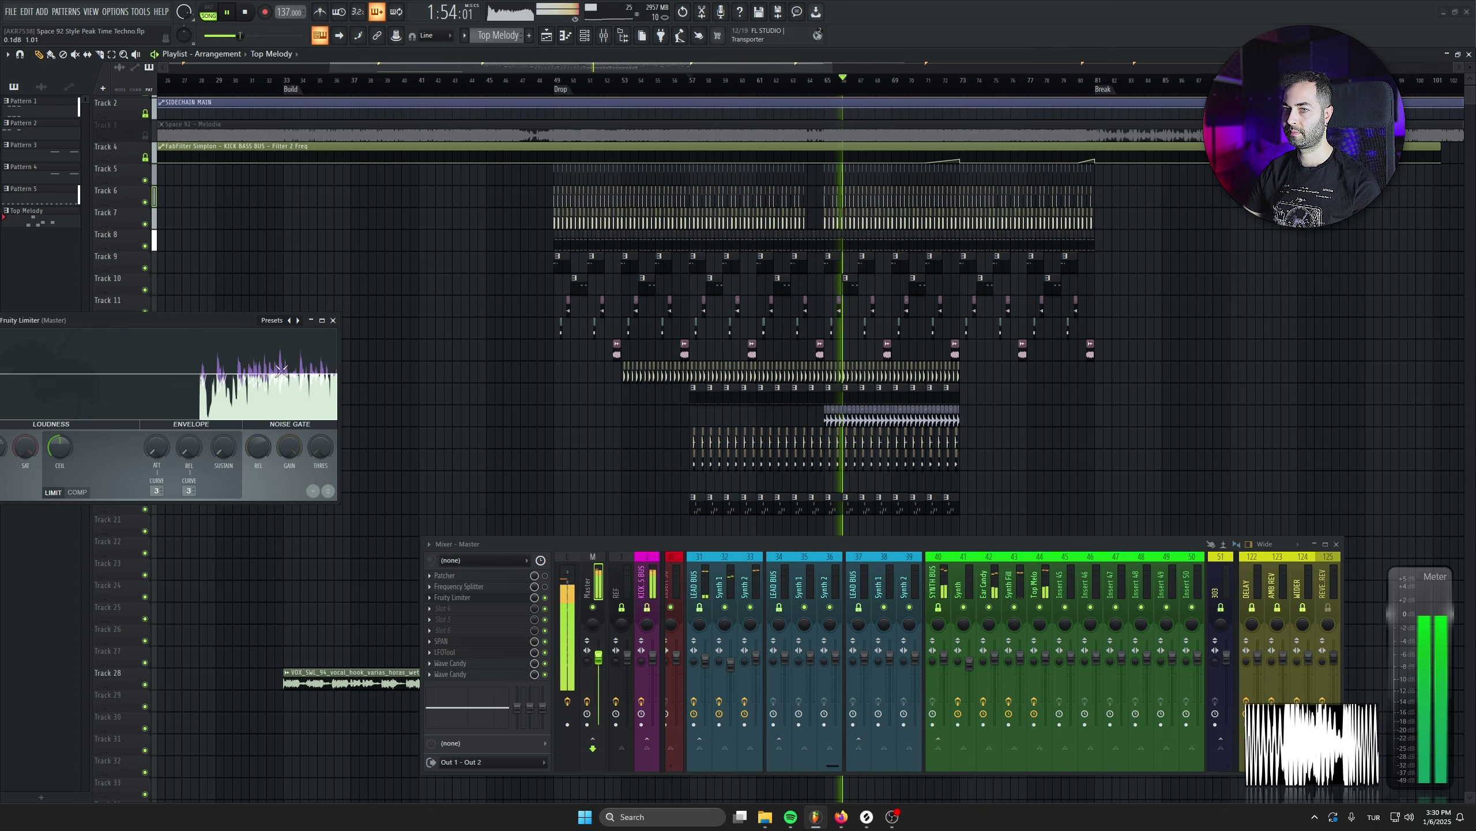
Close the Fruity Limiter window and the mixer
left_click(334, 320)
scroll(738, 431, "up", 1)
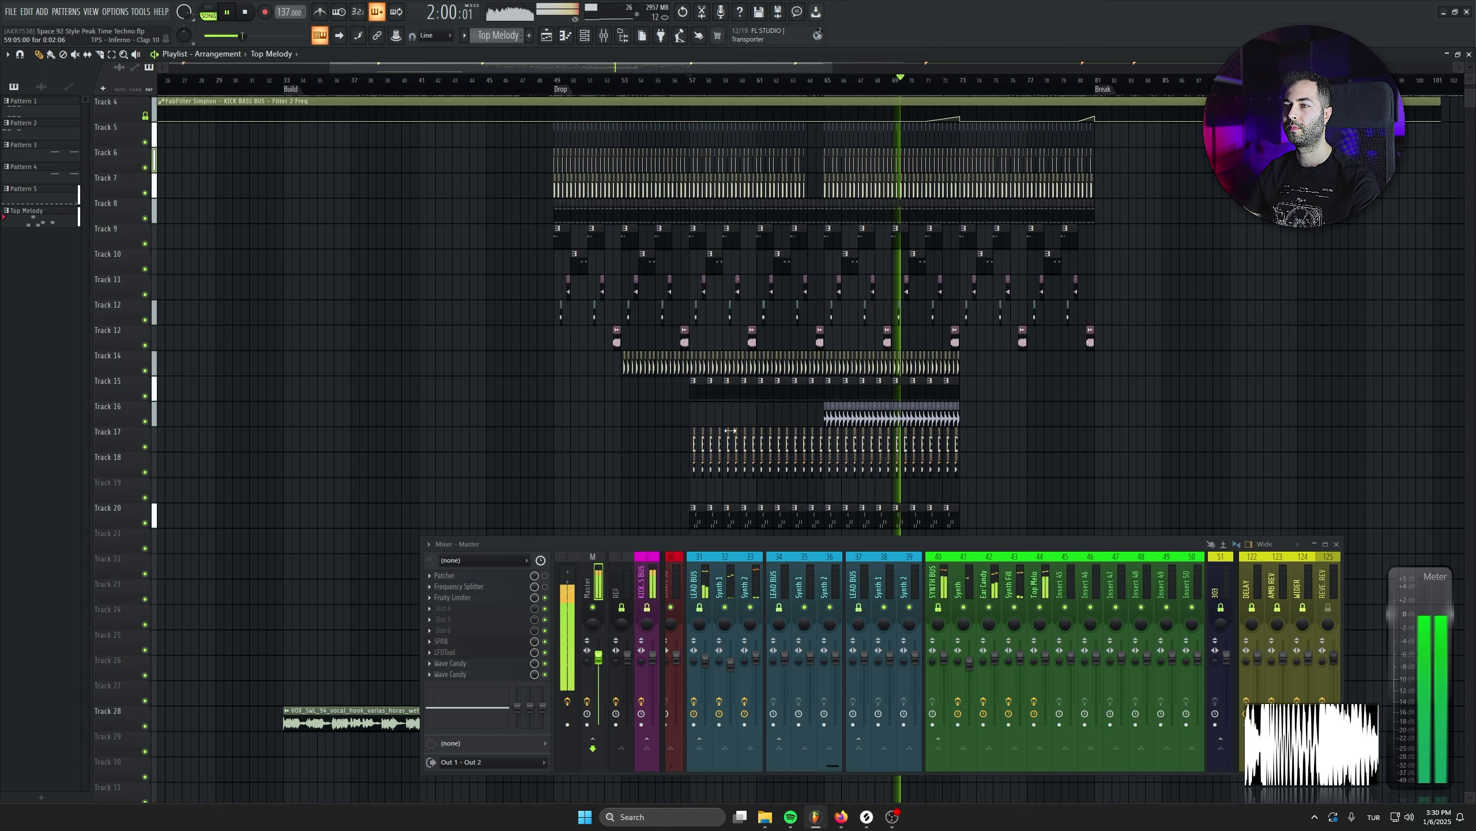
scroll(1104, 447, "down", 2)
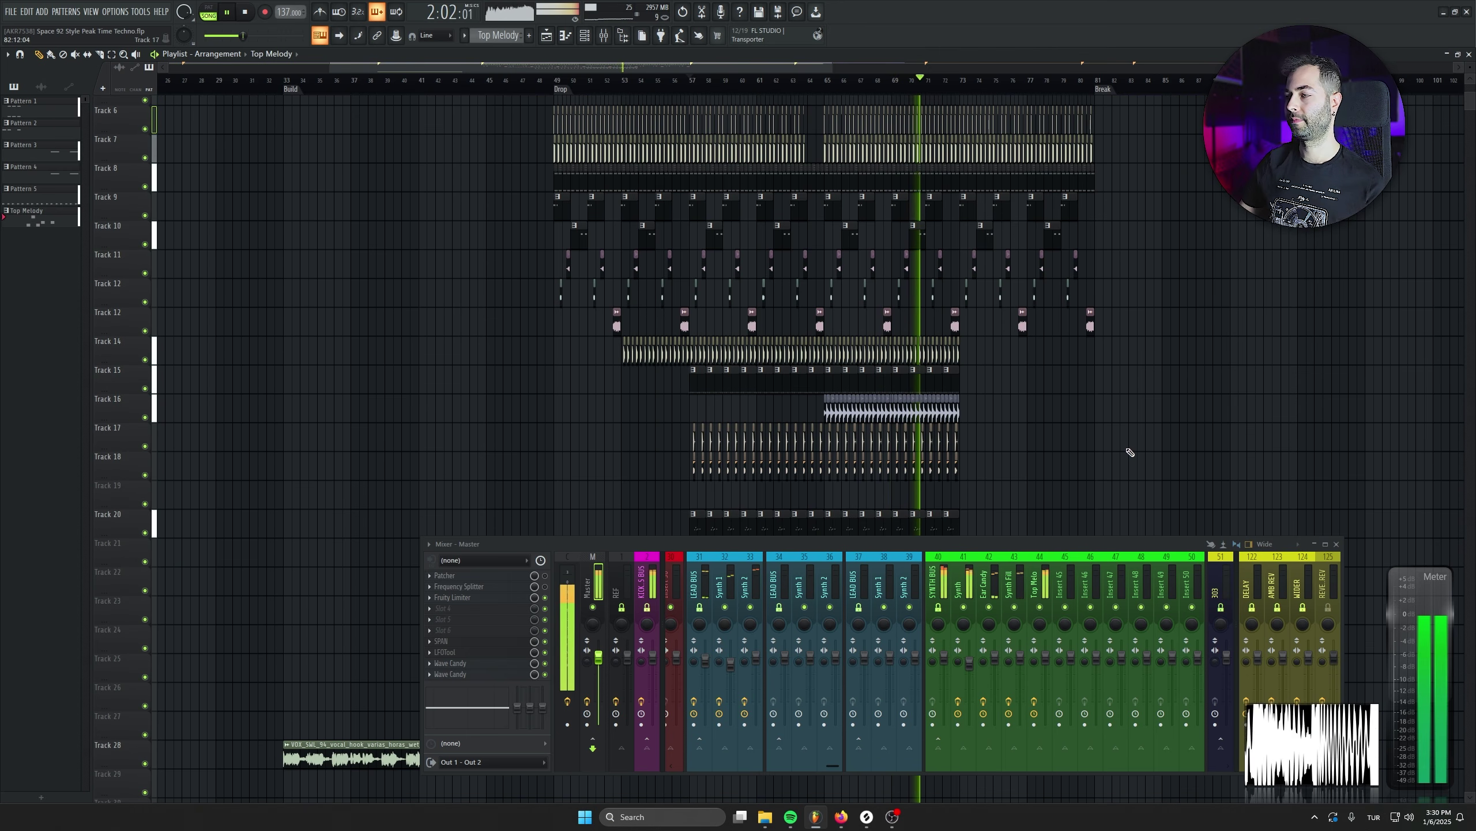
left_click(1336, 544)
scroll(1081, 535, "up", 1)
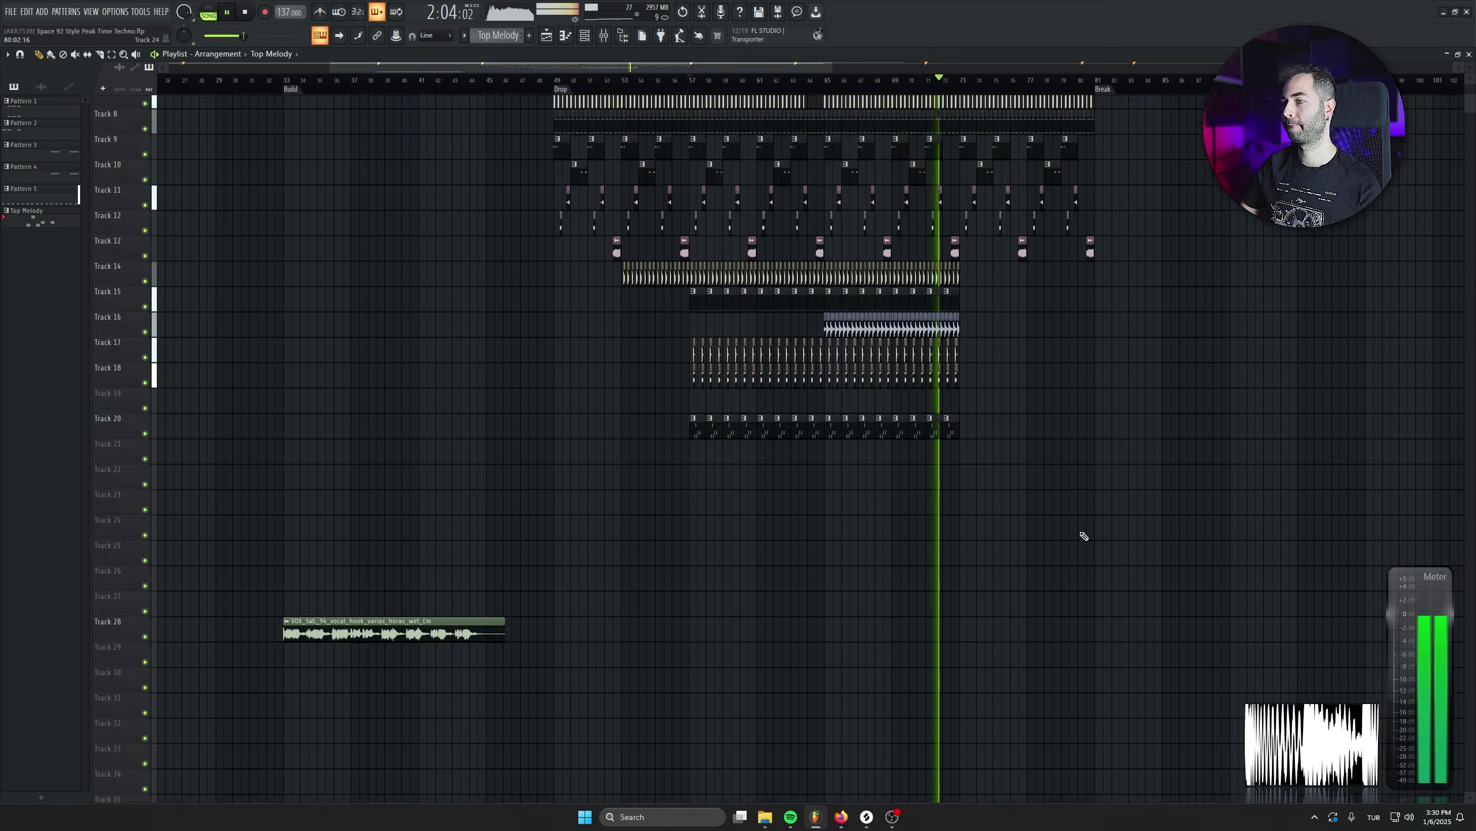
scroll(992, 669, "up", 1)
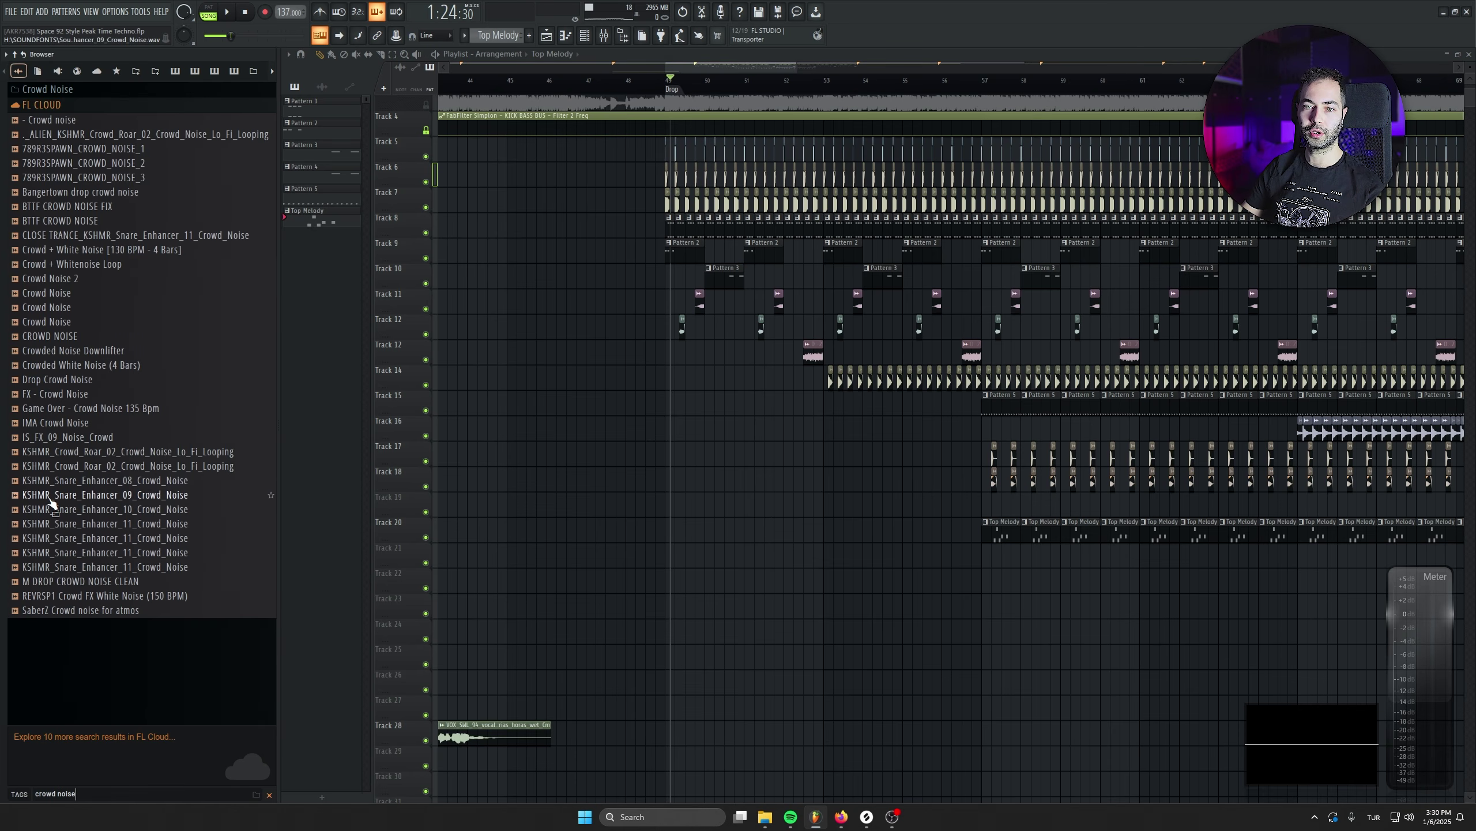
Audition the crowd noise samples and place Crowd Noise 2 on Track 21 at the Drop marker
left_click(73, 294)
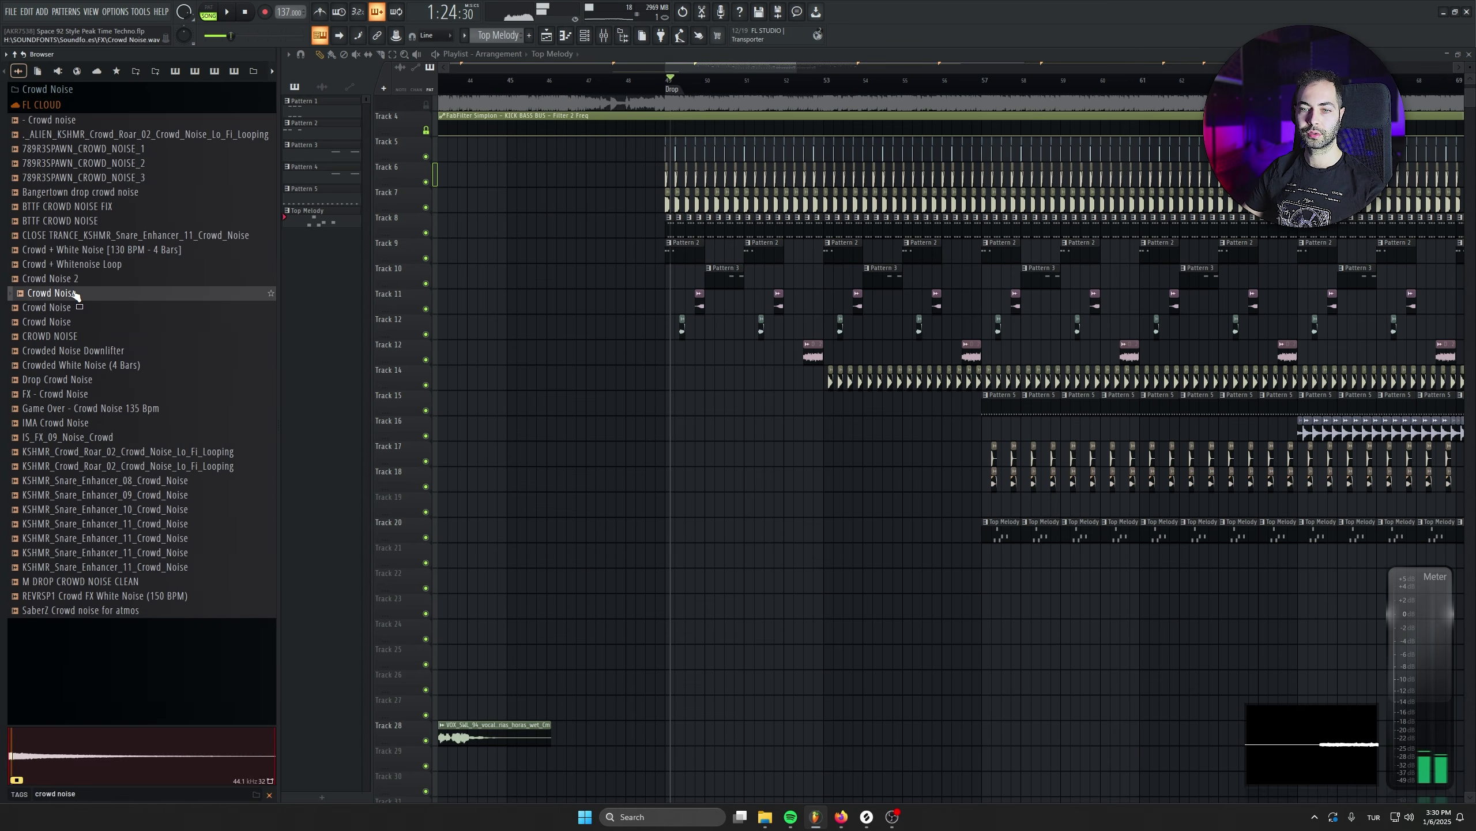
left_click(71, 308)
left_click_drag(82, 279, 743, 538)
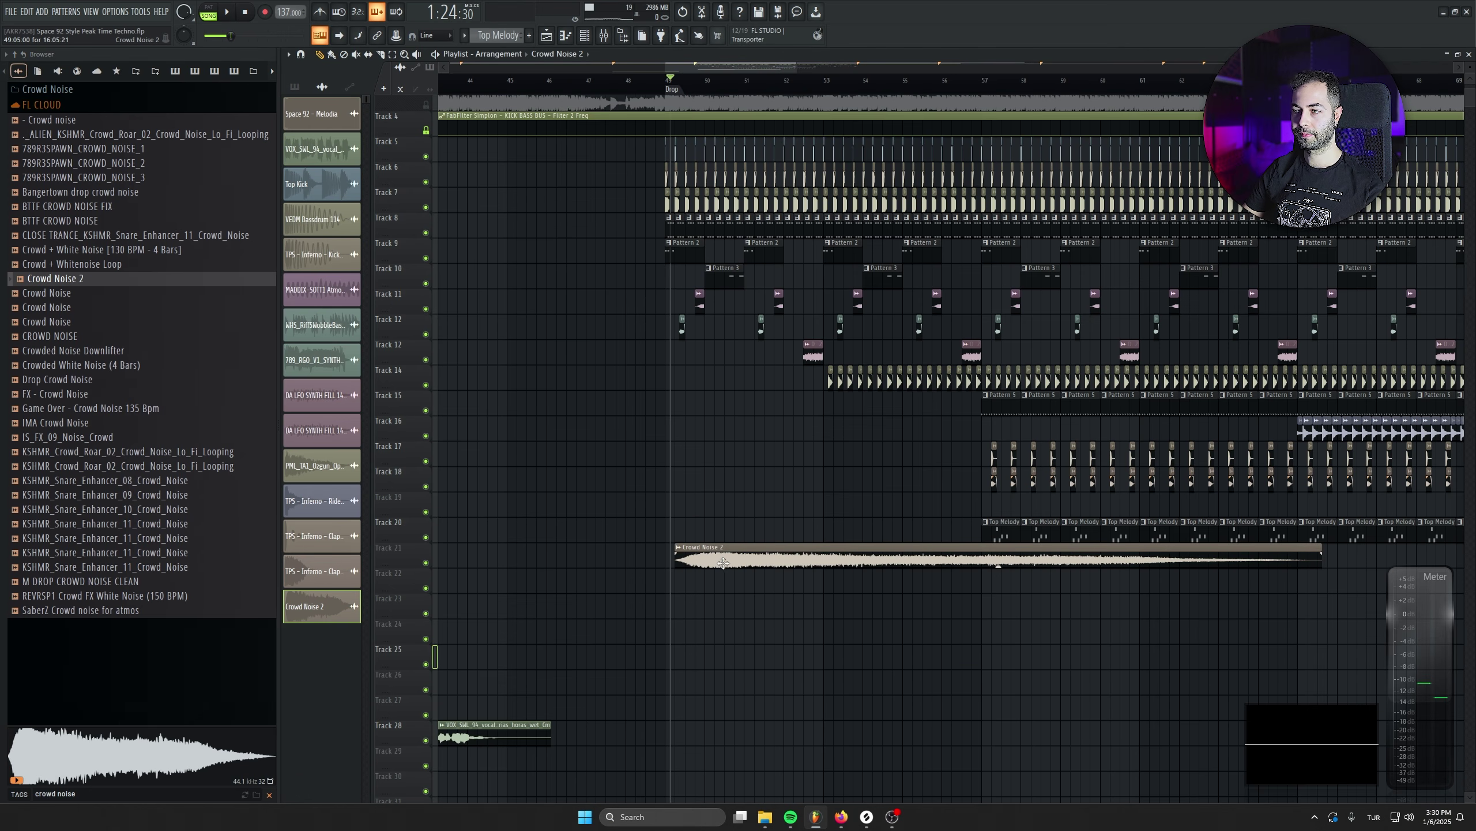
scroll(668, 562, "up", 4)
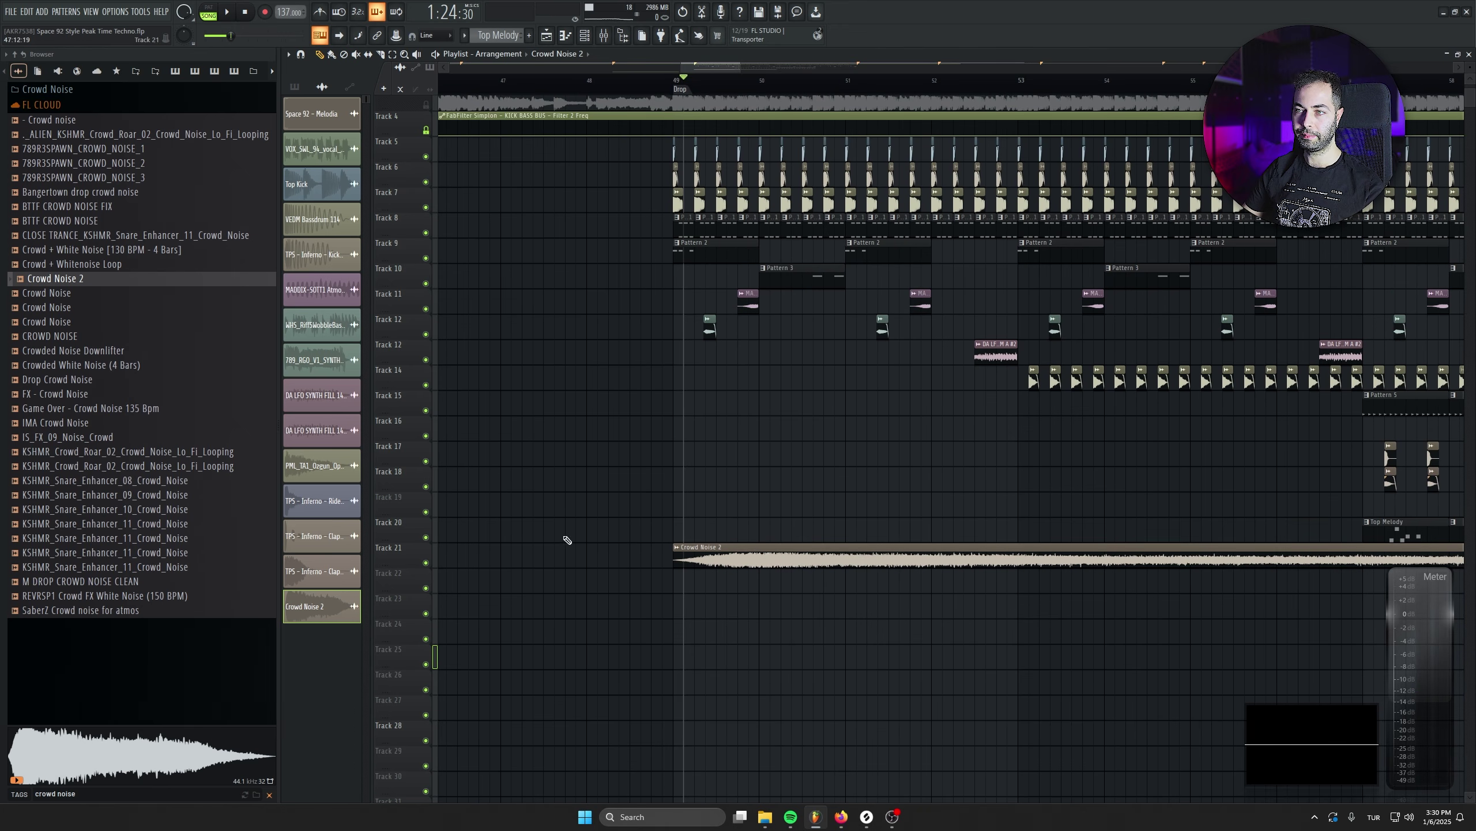
Route the Crowd Noise 2 clip to the Crowd mixer track and close its Pro-Q 3 and Kickstart 2 windows
double_click(738, 557)
key("ctrl+l")
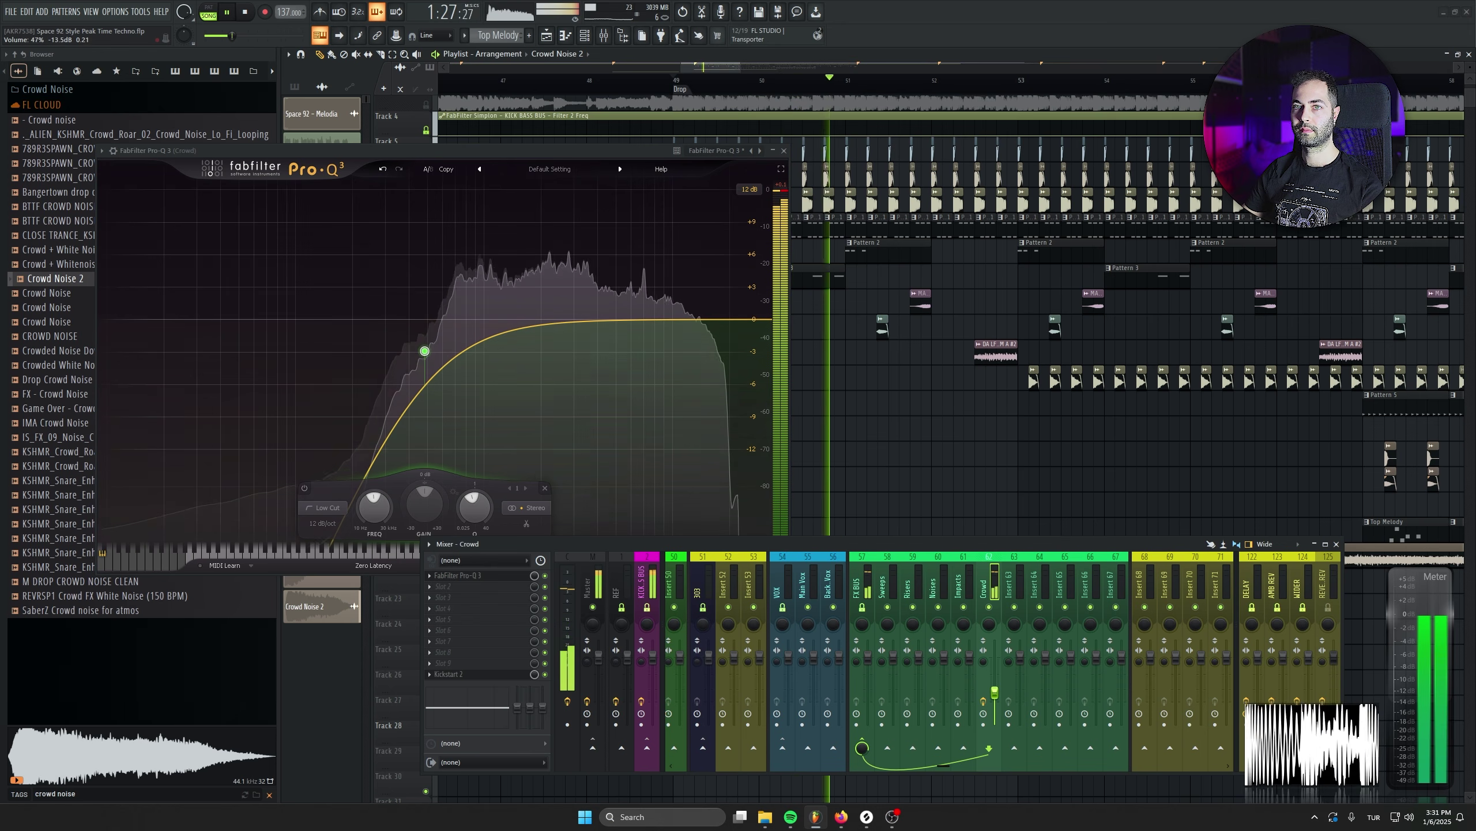
key("Escape")
key("Escape")
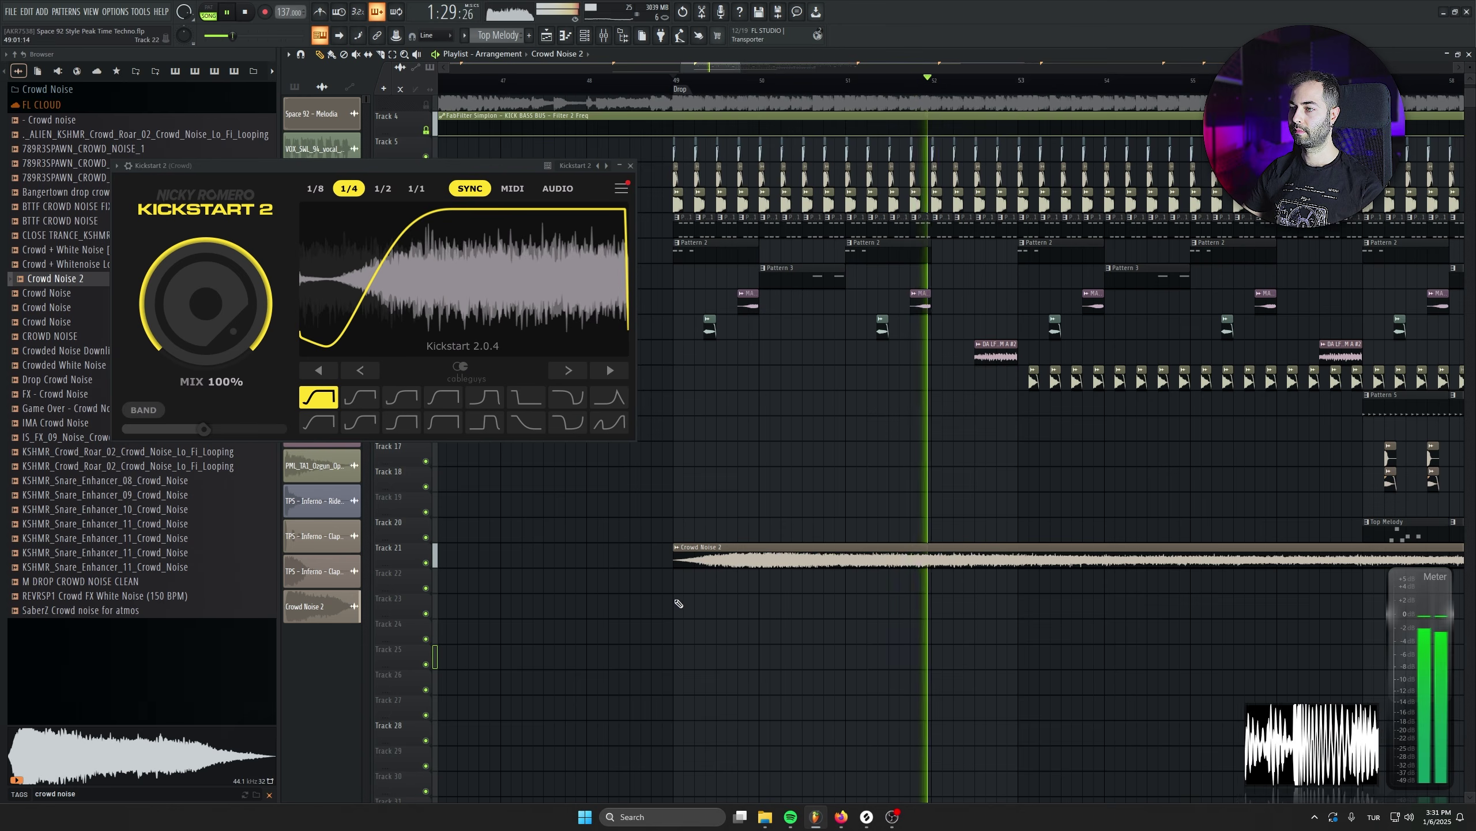
scroll(681, 596, "down", 7)
scroll(1117, 549, "up", 5)
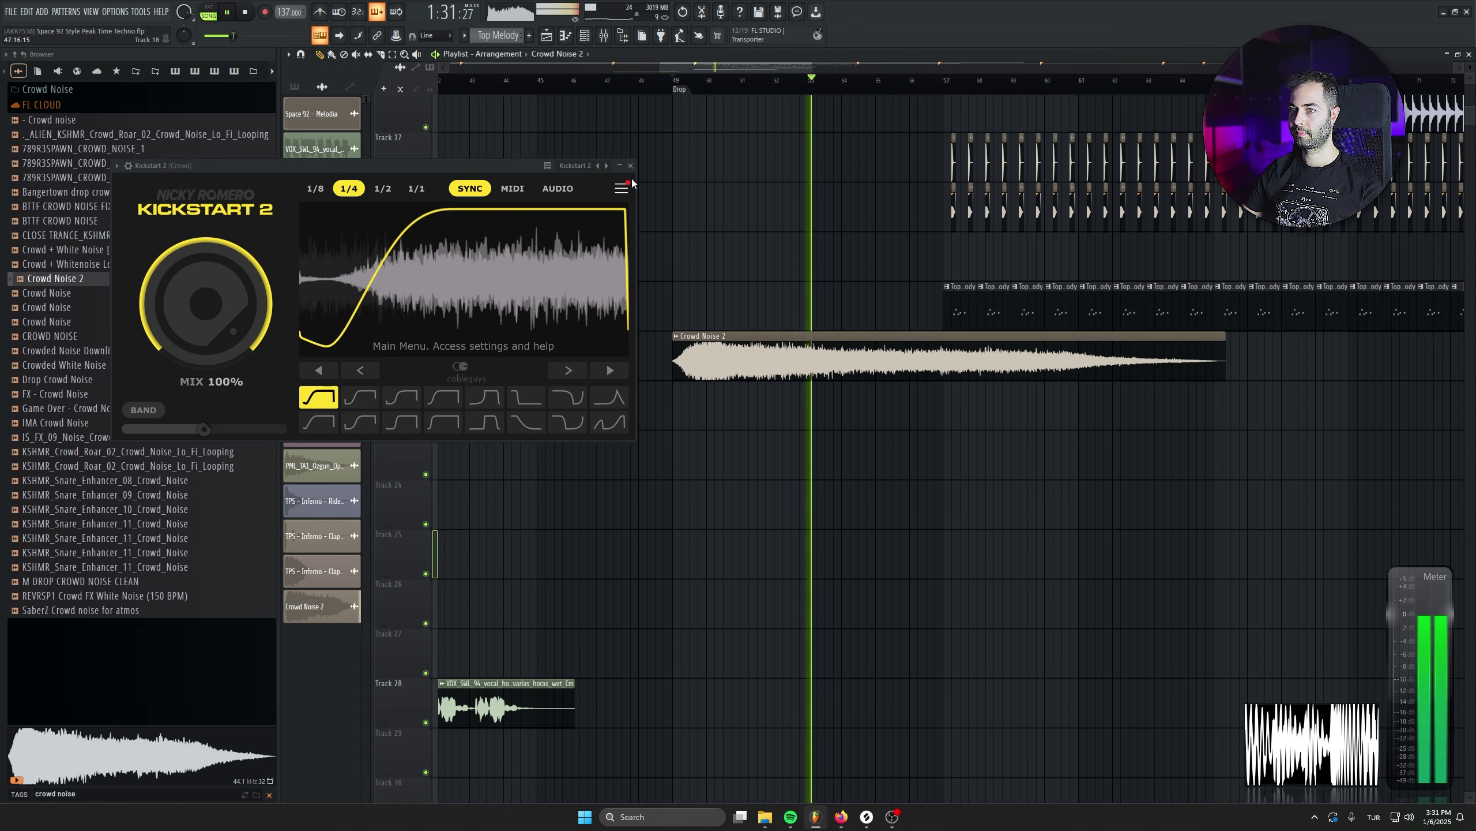
left_click(631, 166)
Add a long fade-out to the Crowd Noise 2 clip and set its clip gain to -2.6 dB
left_click_drag(1224, 344, 753, 344)
left_click_drag(950, 378, 951, 391)
left_click(1077, 494)
right_click(1077, 495)
scroll(801, 538, "down", 2)
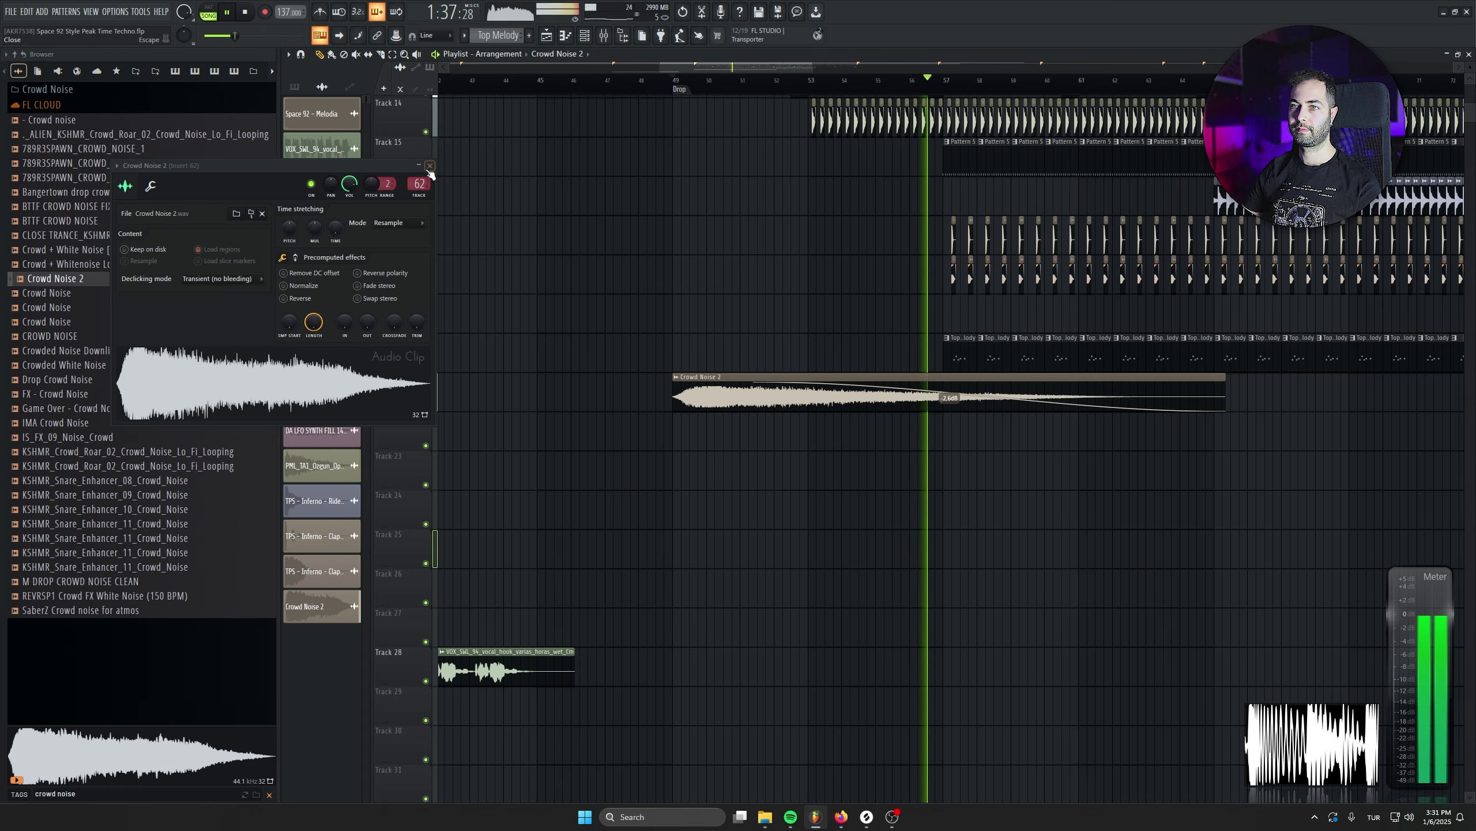
left_click(431, 166)
scroll(685, 587, "up", 3)
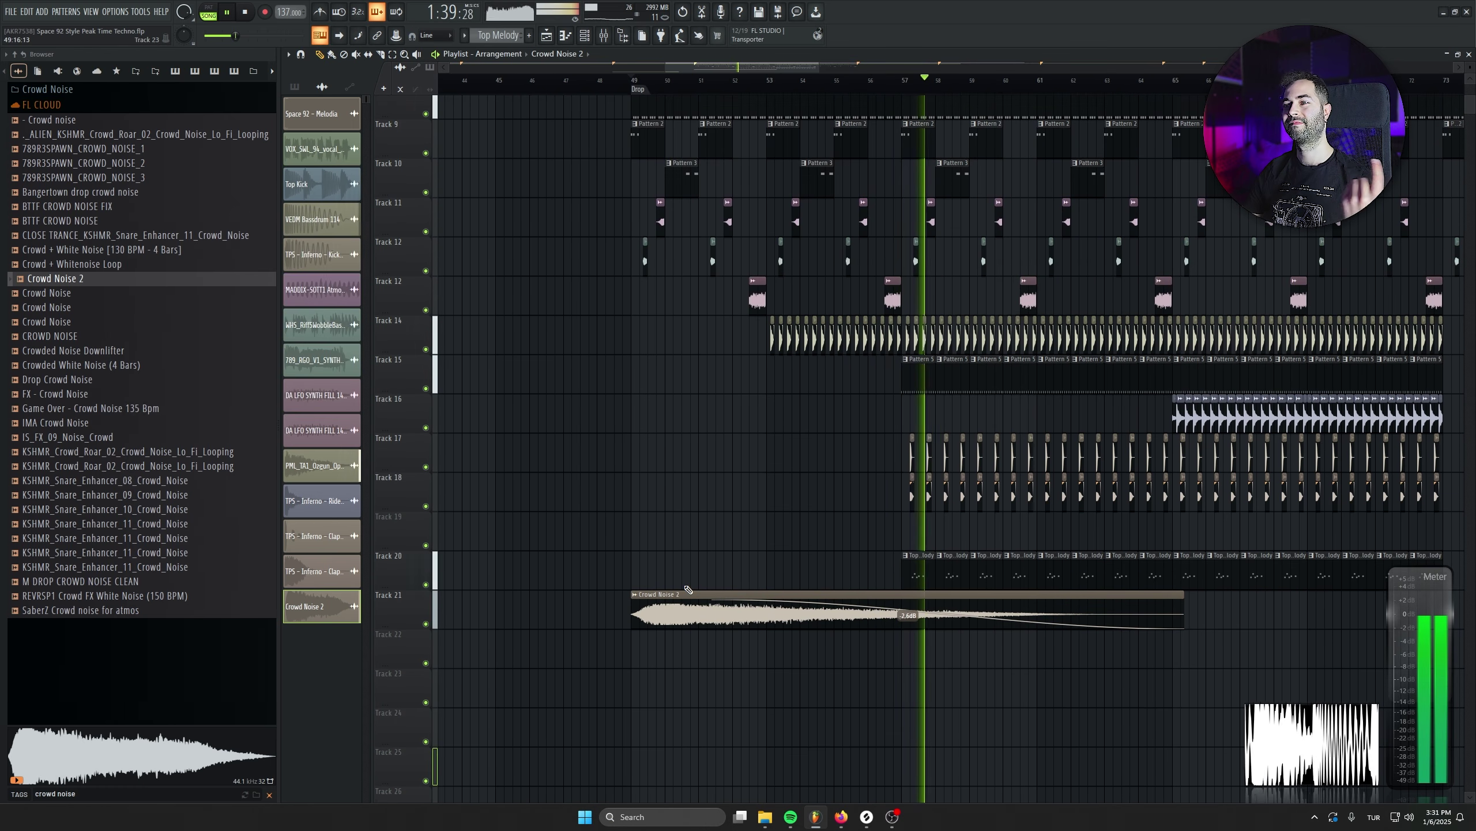
Set Kickstart 2 on the Top Melo mixer track to the third curve with 90% mix, and save the project
left_click(604, 35)
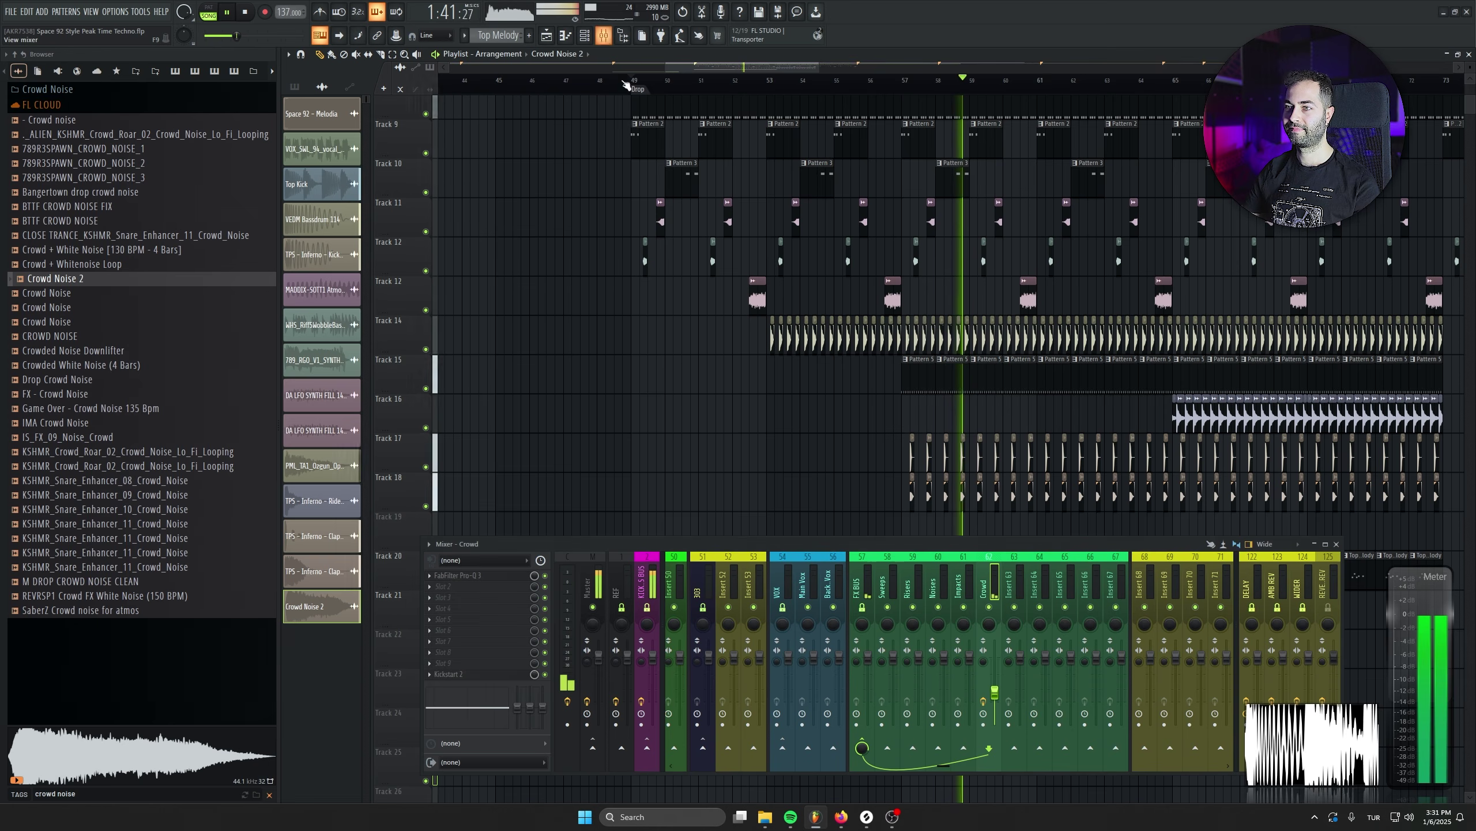
scroll(777, 577, "up", 5)
left_click(898, 586)
left_click(449, 674)
left_click(300, 336)
left_click(342, 337)
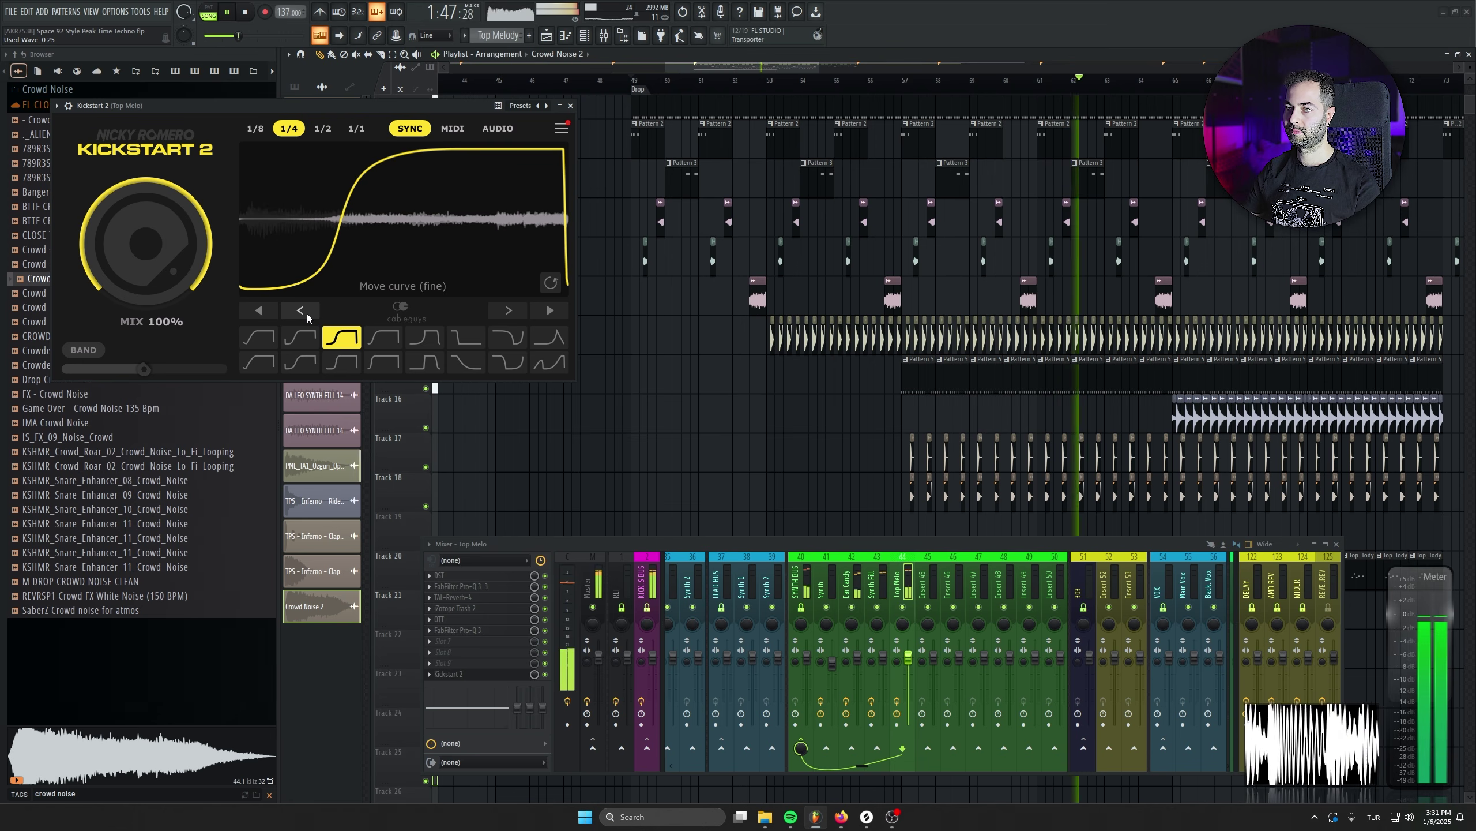
left_click_drag(194, 274, 161, 260)
key("ctrl+s")
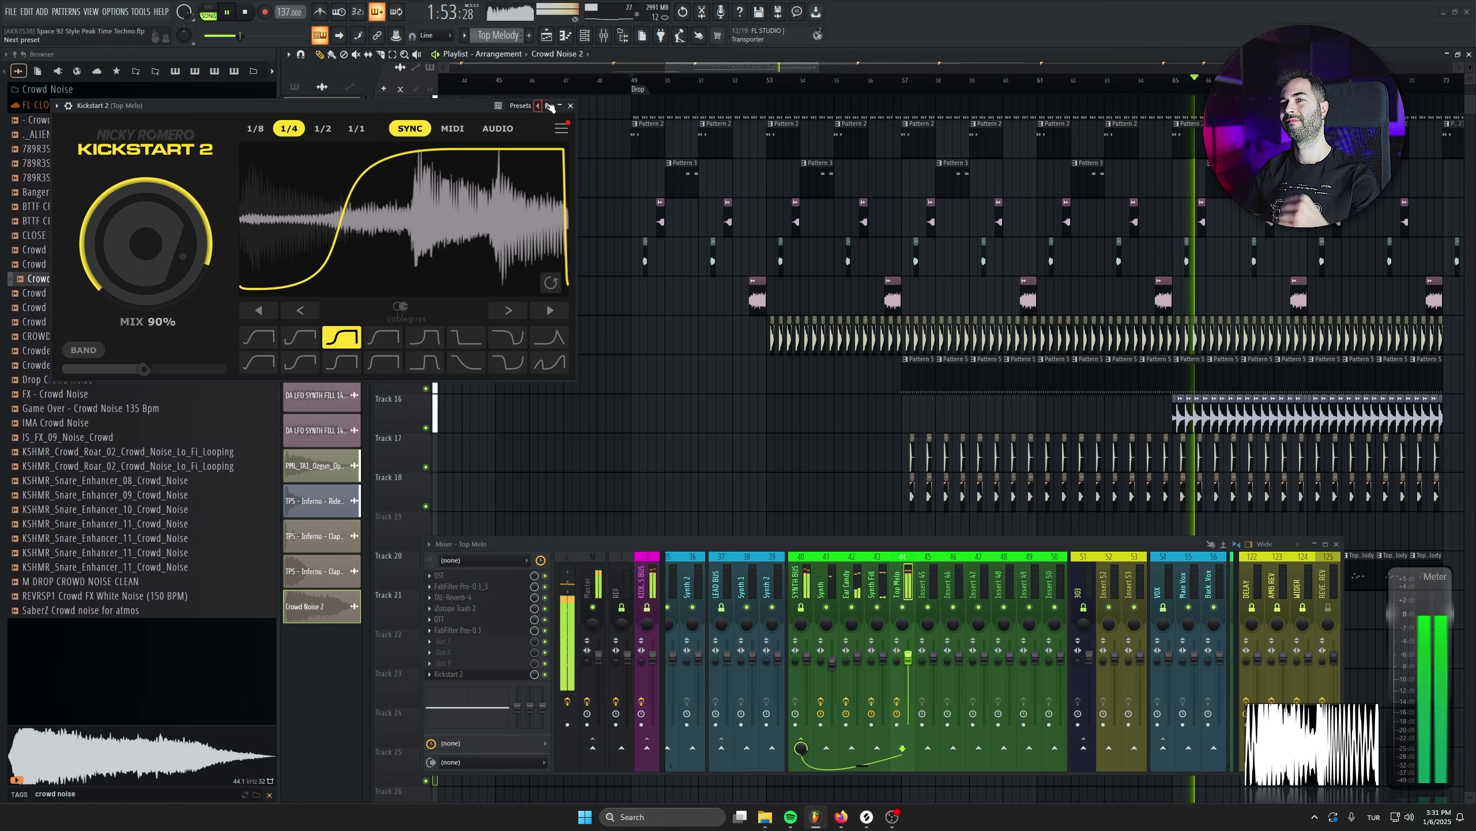
left_click(571, 106)
left_click(1335, 544)
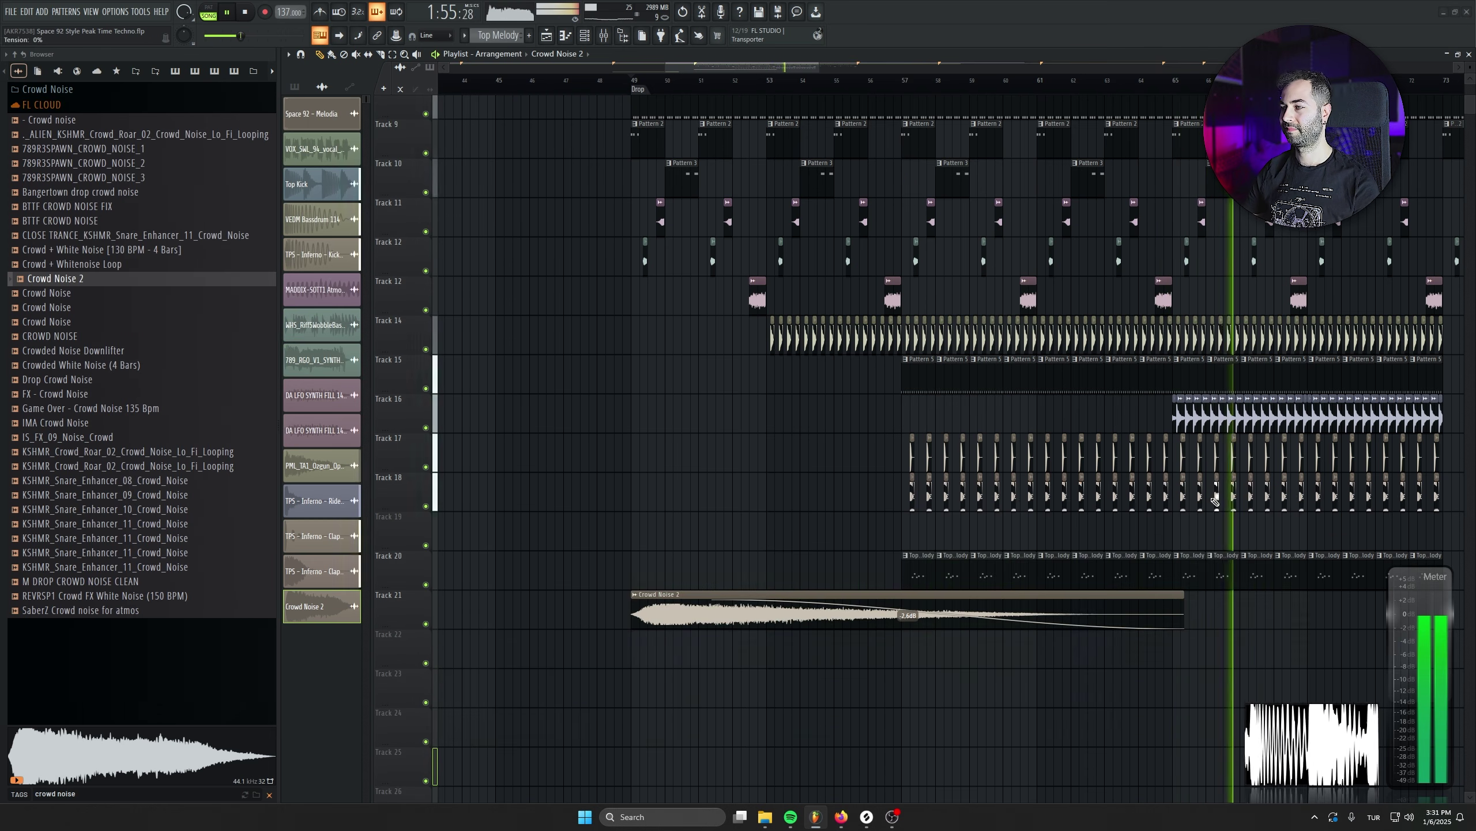
Place PML_TA1_Ozgun_Perc_Loop_006_A#_140BPM on Track 22 at the Drop marker and repeat it in the following bar
left_click_drag(1232, 501, 953, 386)
right_click(931, 361)
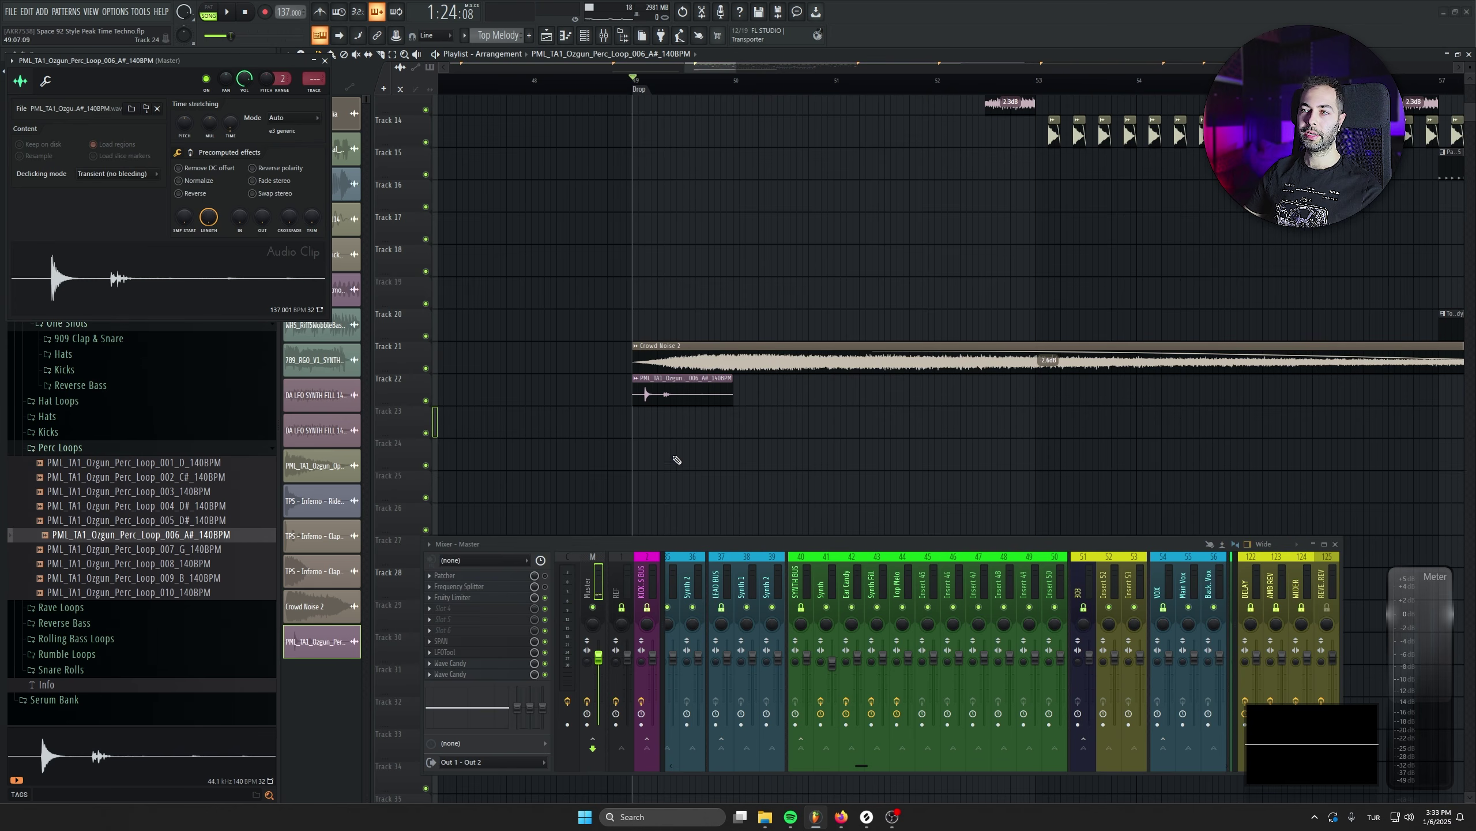
scroll(676, 460, "up", 3)
left_click(785, 361)
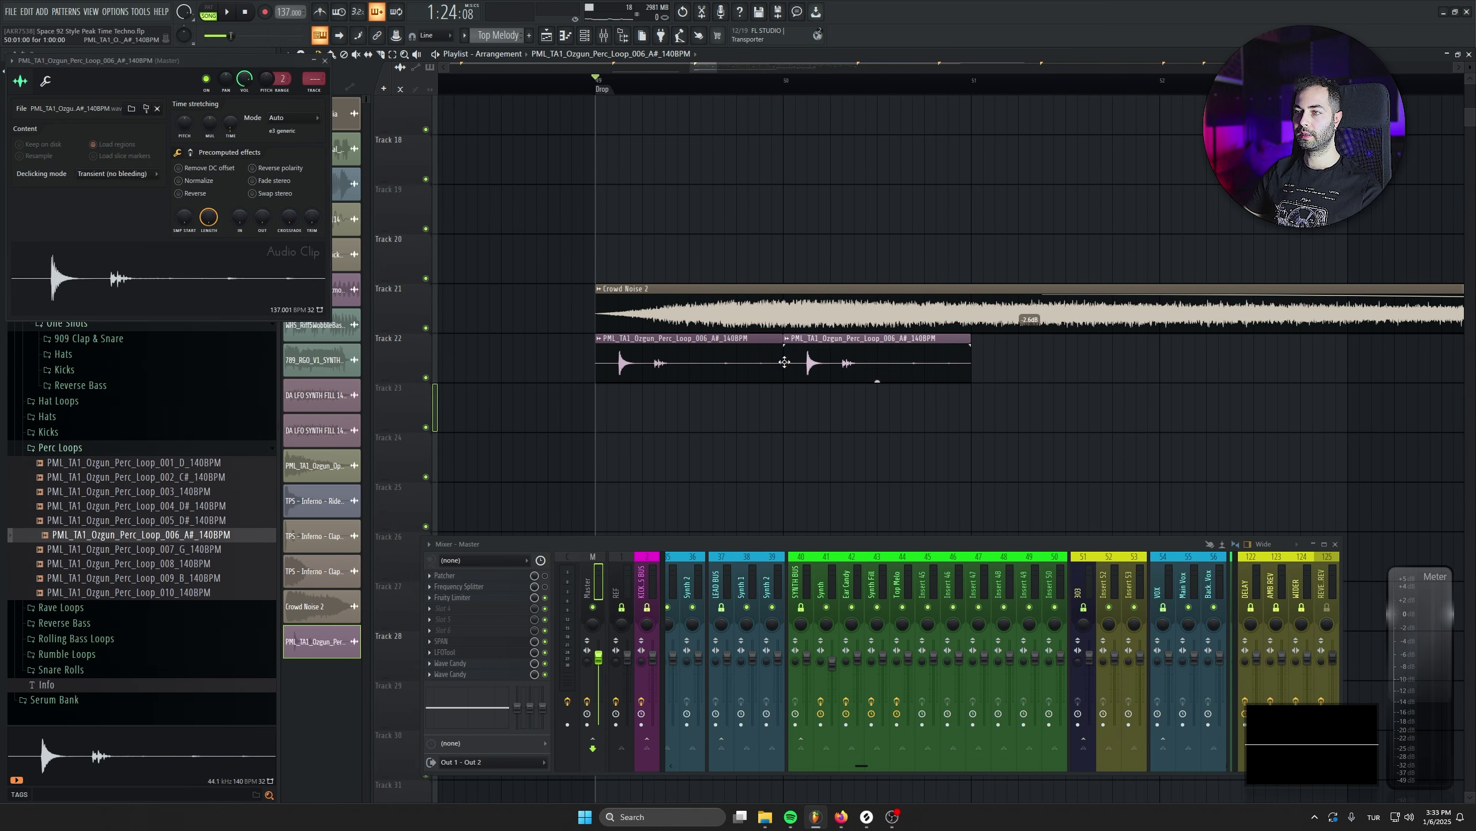
left_click(326, 61)
scroll(437, 408, "up", 2)
Mute the crowd noise track and rearrange the Perc Loop 006 clips on Track 22 to play only in bars 50 and 52
left_click(427, 443)
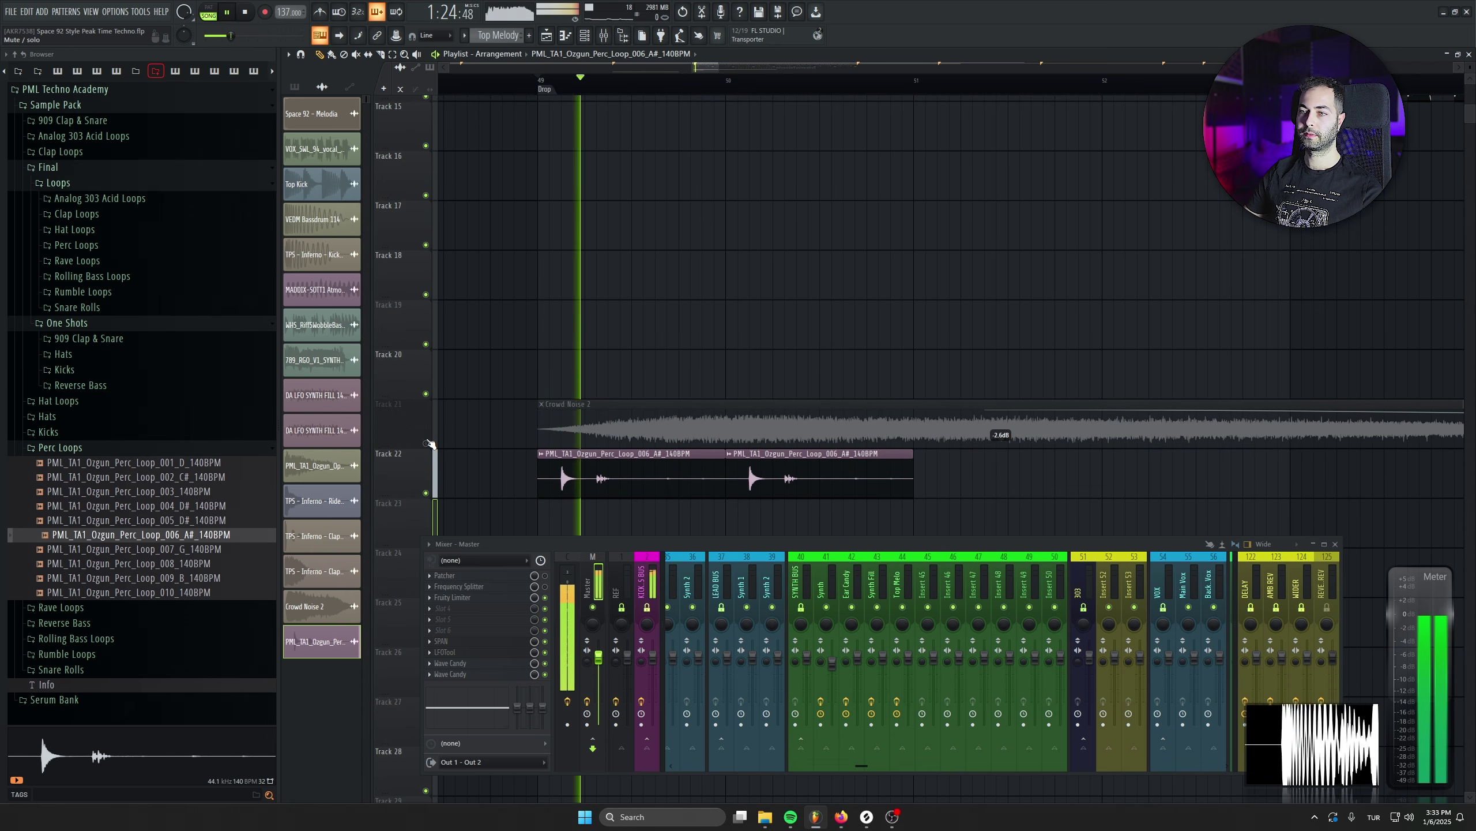
left_click(916, 470)
right_click(674, 474)
right_click(988, 478)
left_click(1102, 476)
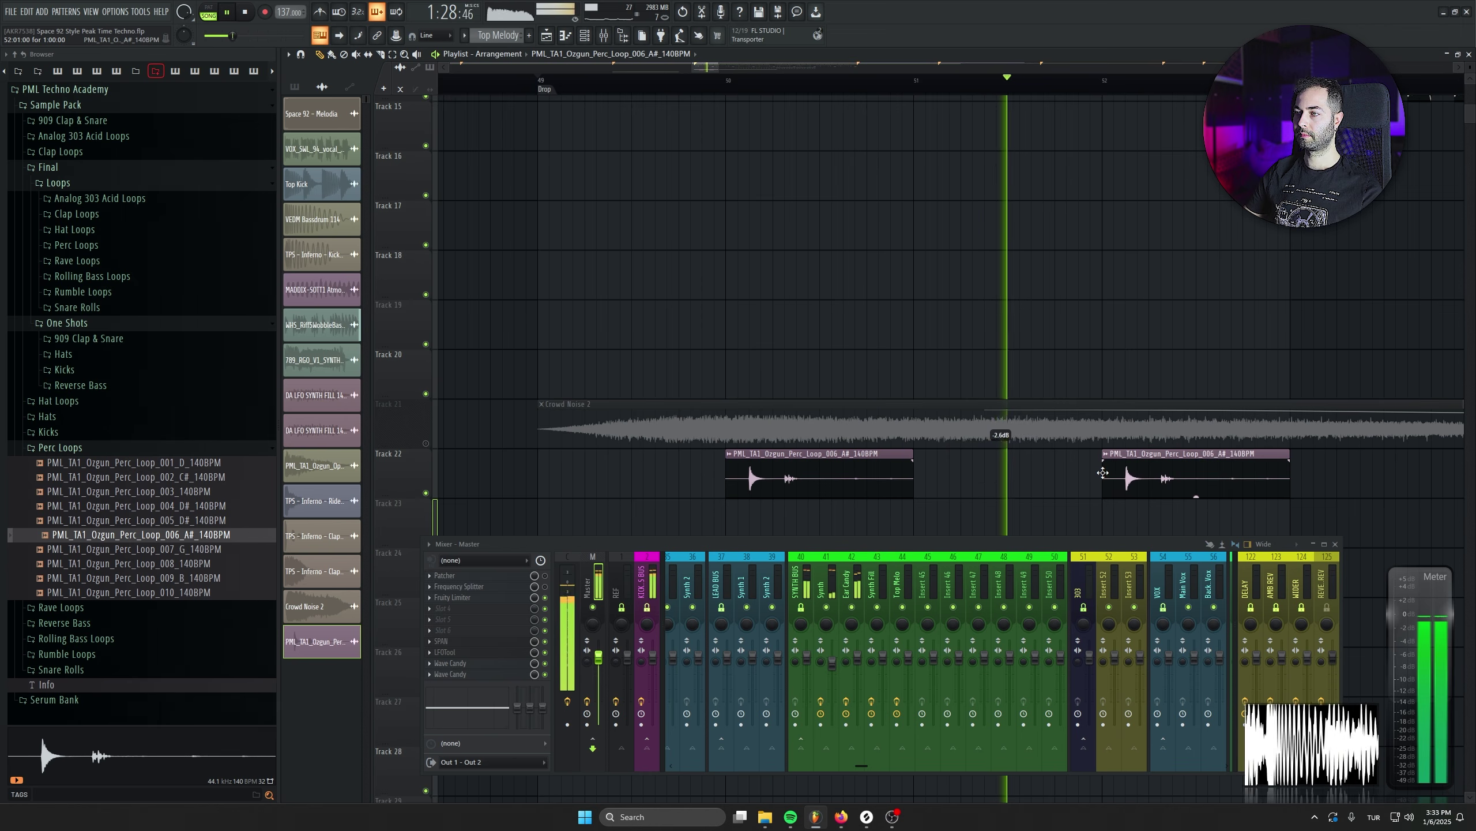
Copy the Perc Loop 006 clips along Track 22 into a run of eight, one every second bar
left_click_drag(1104, 478, 682, 445)
scroll(705, 467, "down", 1)
left_click_drag(880, 443, 1025, 436)
scroll(1026, 437, "down", 2)
left_click_drag(1266, 445, 640, 443)
left_click_drag(641, 443, 1299, 435)
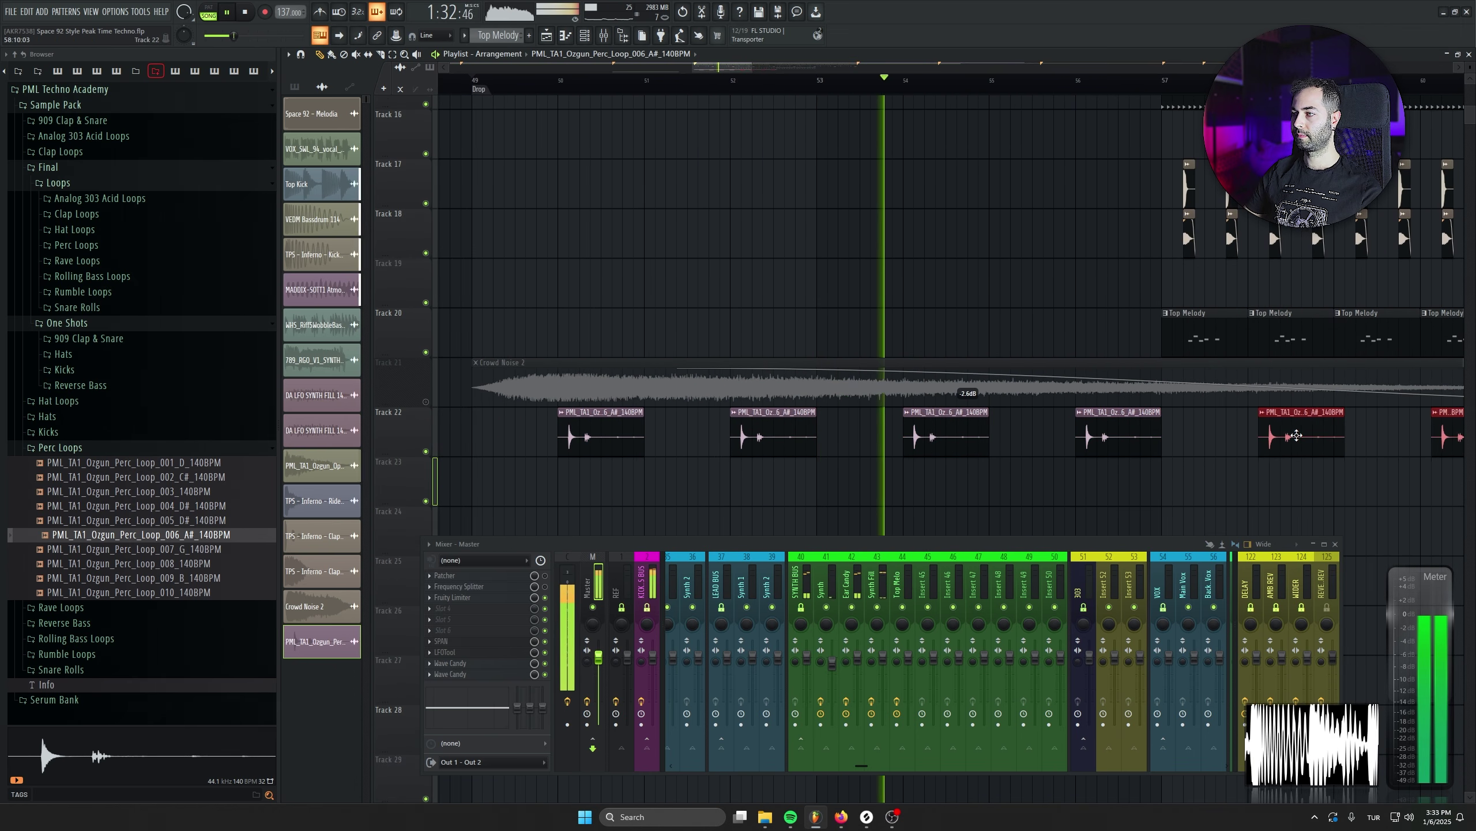
scroll(916, 475, "down", 4)
Duplicate the Perc Loop 006 run along Track 22 up to the Break marker and delete the copies beyond it
left_click_drag(1096, 426, 528, 463)
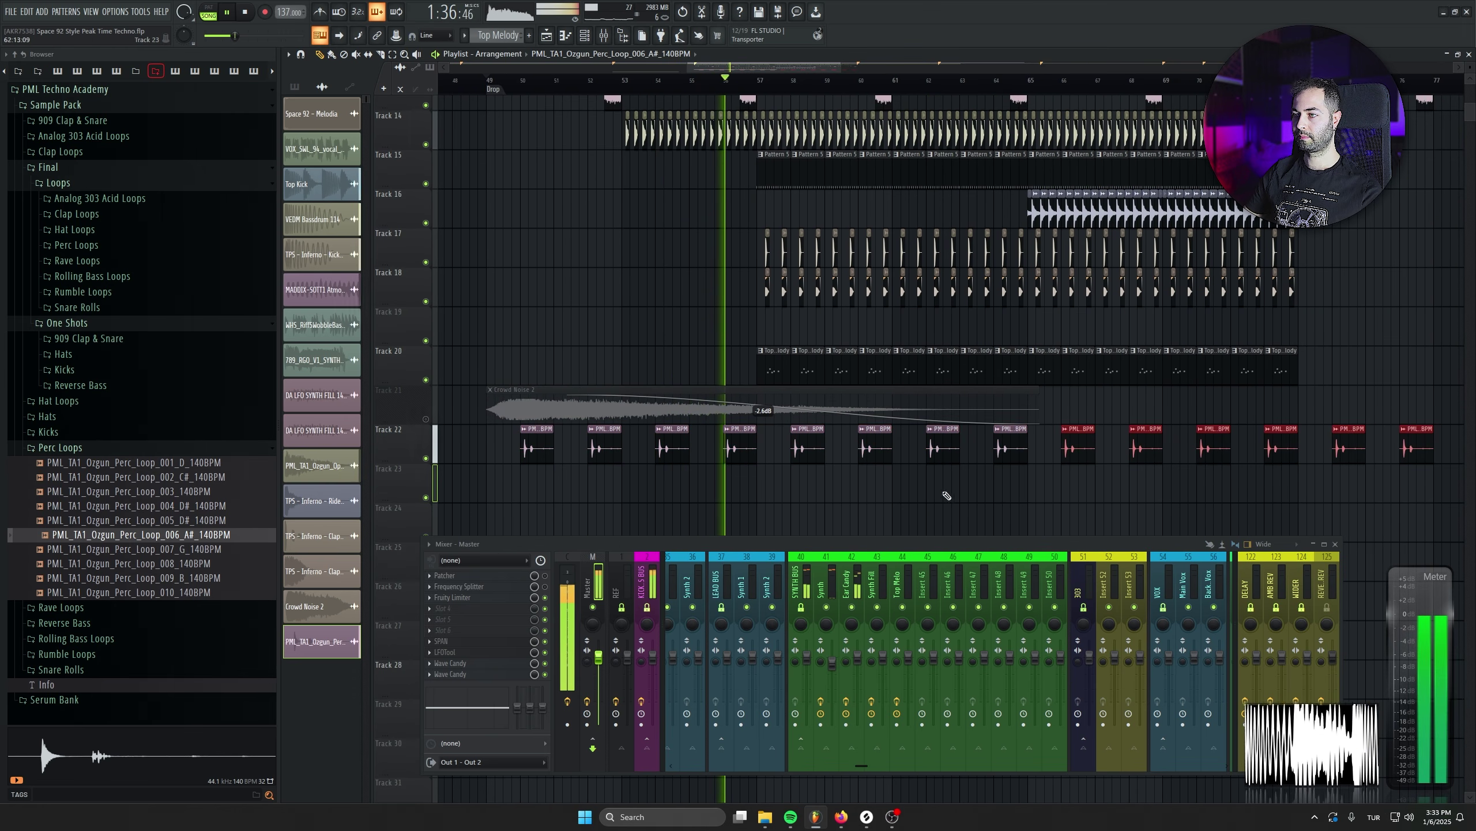
key("ctrl+b")
scroll(1277, 467, "down", 2)
left_click_drag(1270, 429, 586, 463)
key("ctrl+b")
left_click_drag(1074, 429, 534, 398)
right_click(1297, 414)
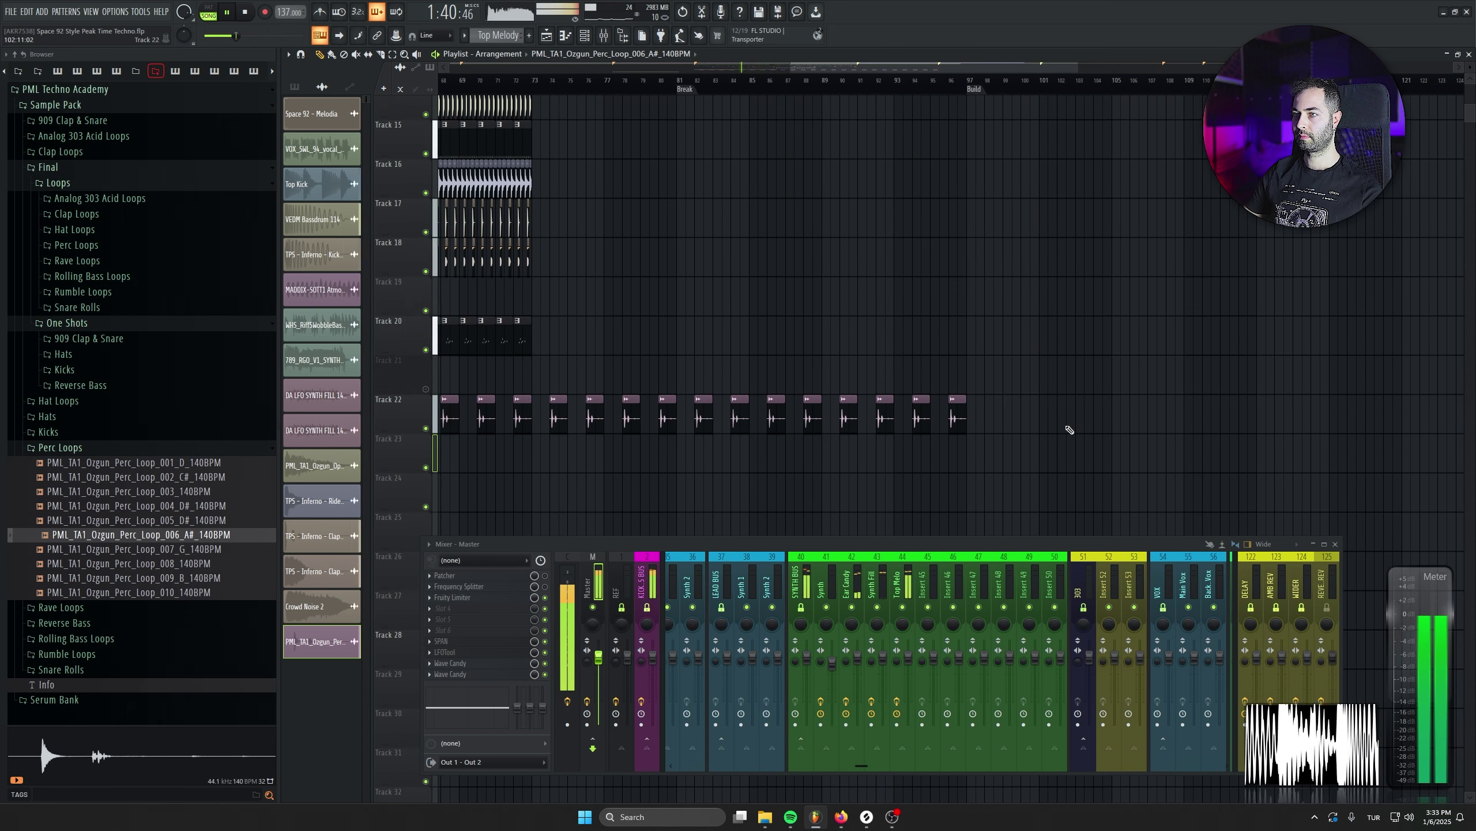
right_click(740, 418)
left_click_drag(1061, 393, 1453, 356)
scroll(811, 462, "up", 3)
Audition the Ozgun perc loops and place PML_TA1_Ozgun_Perc_Loop_003_140BPM on Track 23 as a half-bar clip starting at 49:09:00
key("space")
left_click(239, 544)
left_click(205, 563)
left_click(214, 508)
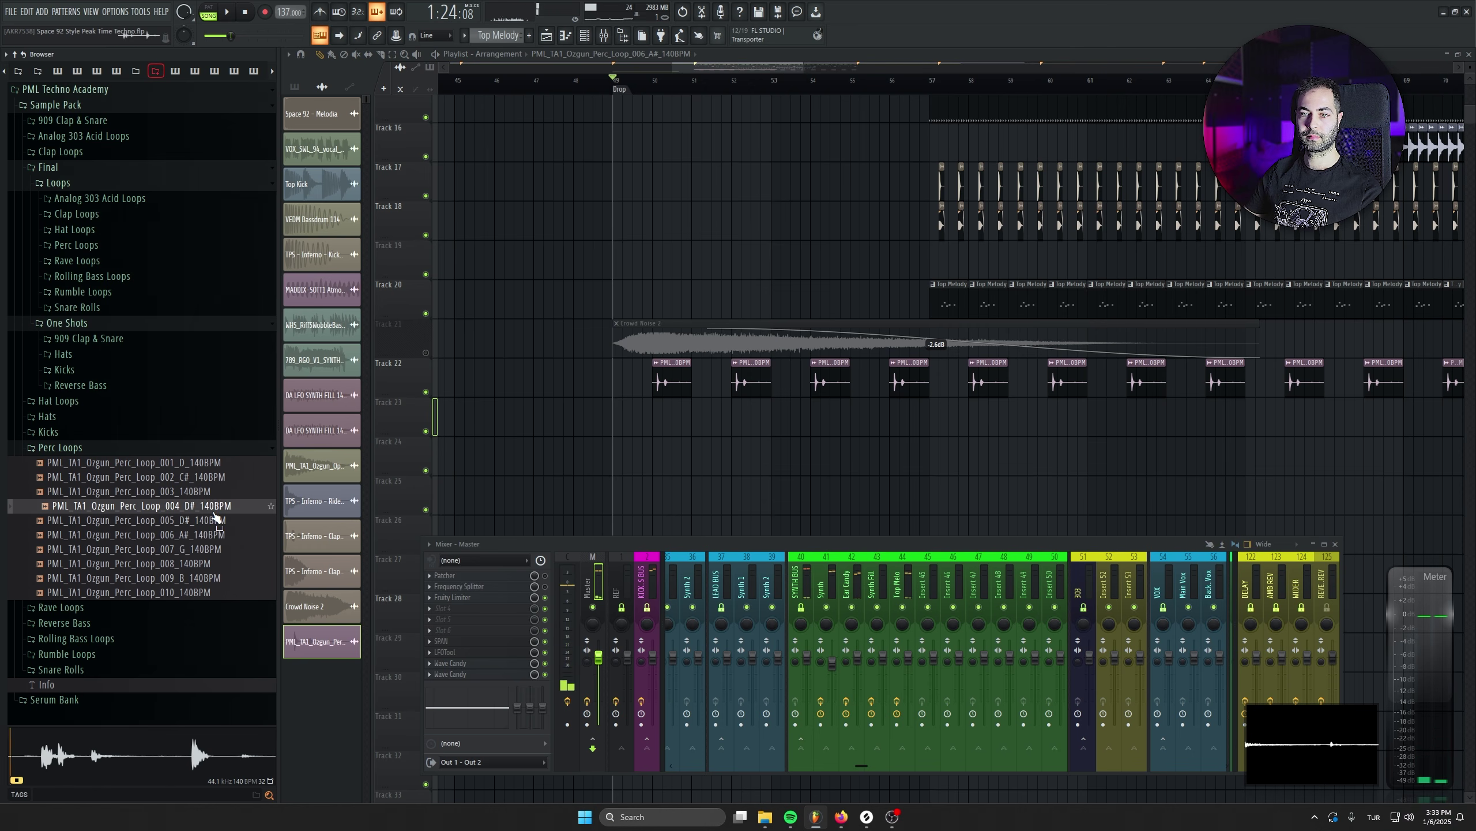
left_click(213, 520)
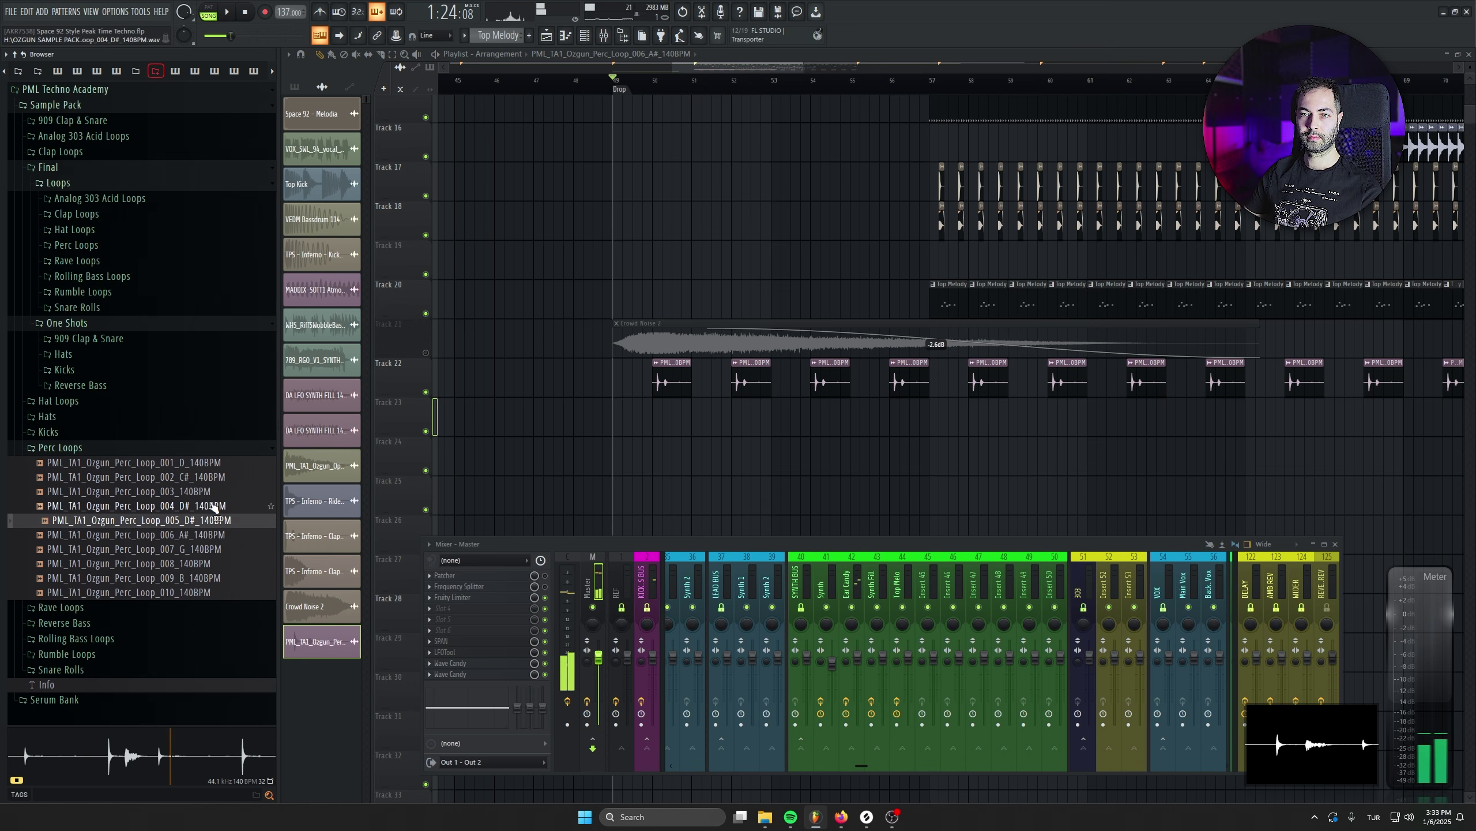
left_click(214, 491)
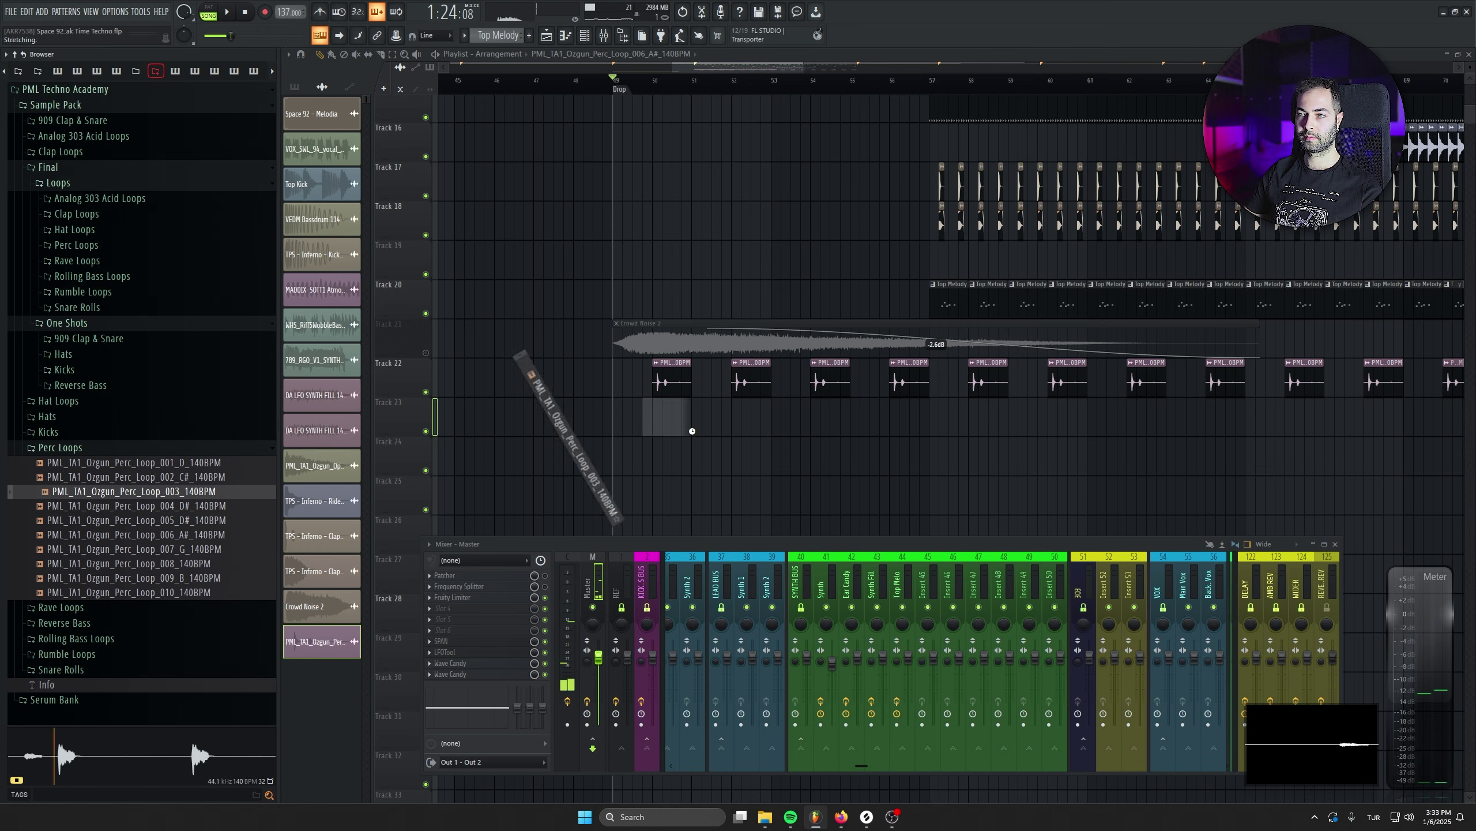
left_click_drag(683, 430, 634, 418)
scroll(620, 461, "up", 5)
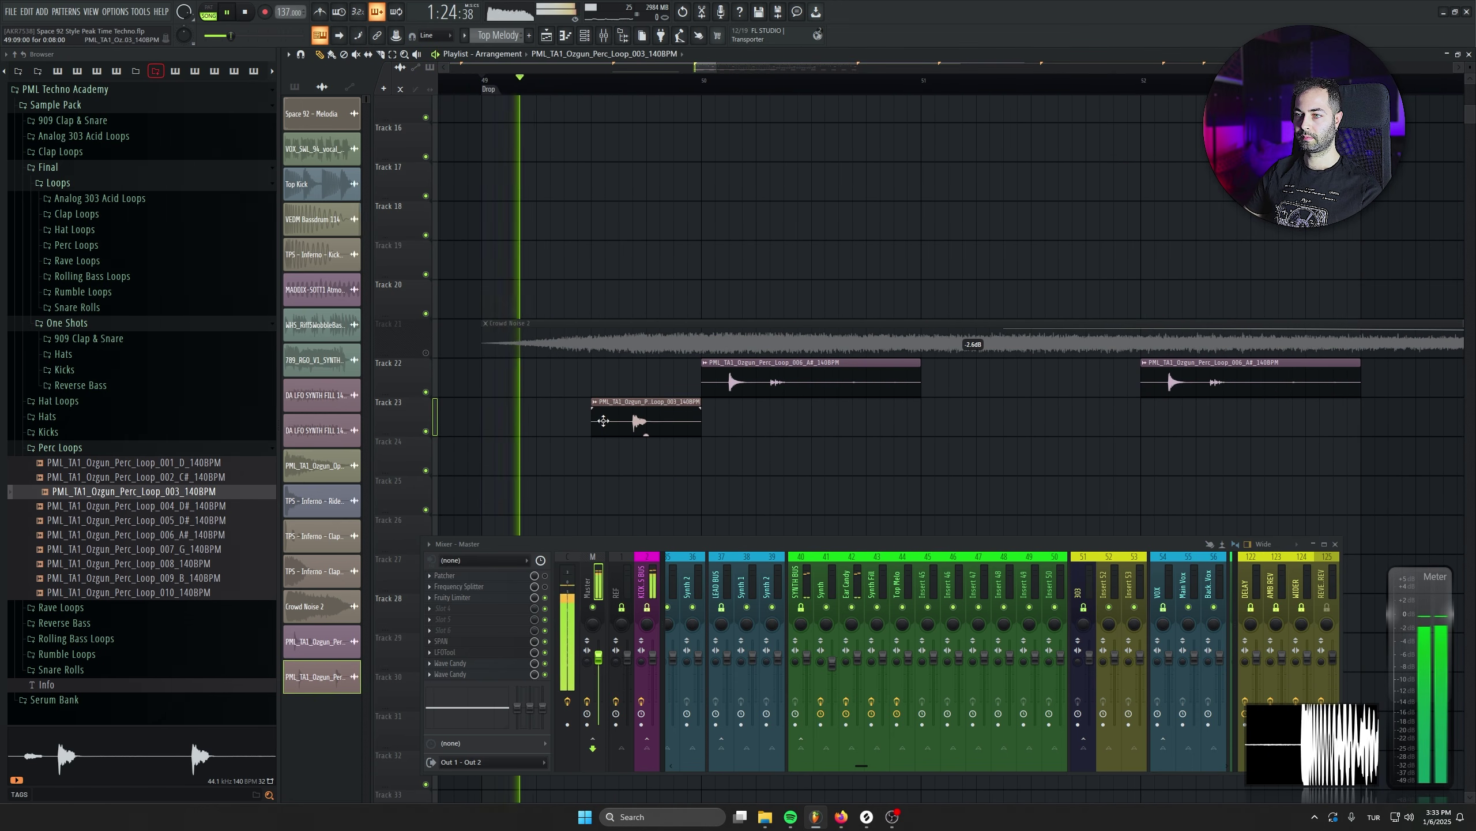
Copy the half-bar Perc Loop 003 clip along Track 23 into a run of four, one every second bar
left_click_drag(614, 420, 1111, 416)
left_click_drag(1178, 417, 645, 433)
left_click_drag(644, 420, 1455, 414)
left_click_drag(1455, 408, 749, 406)
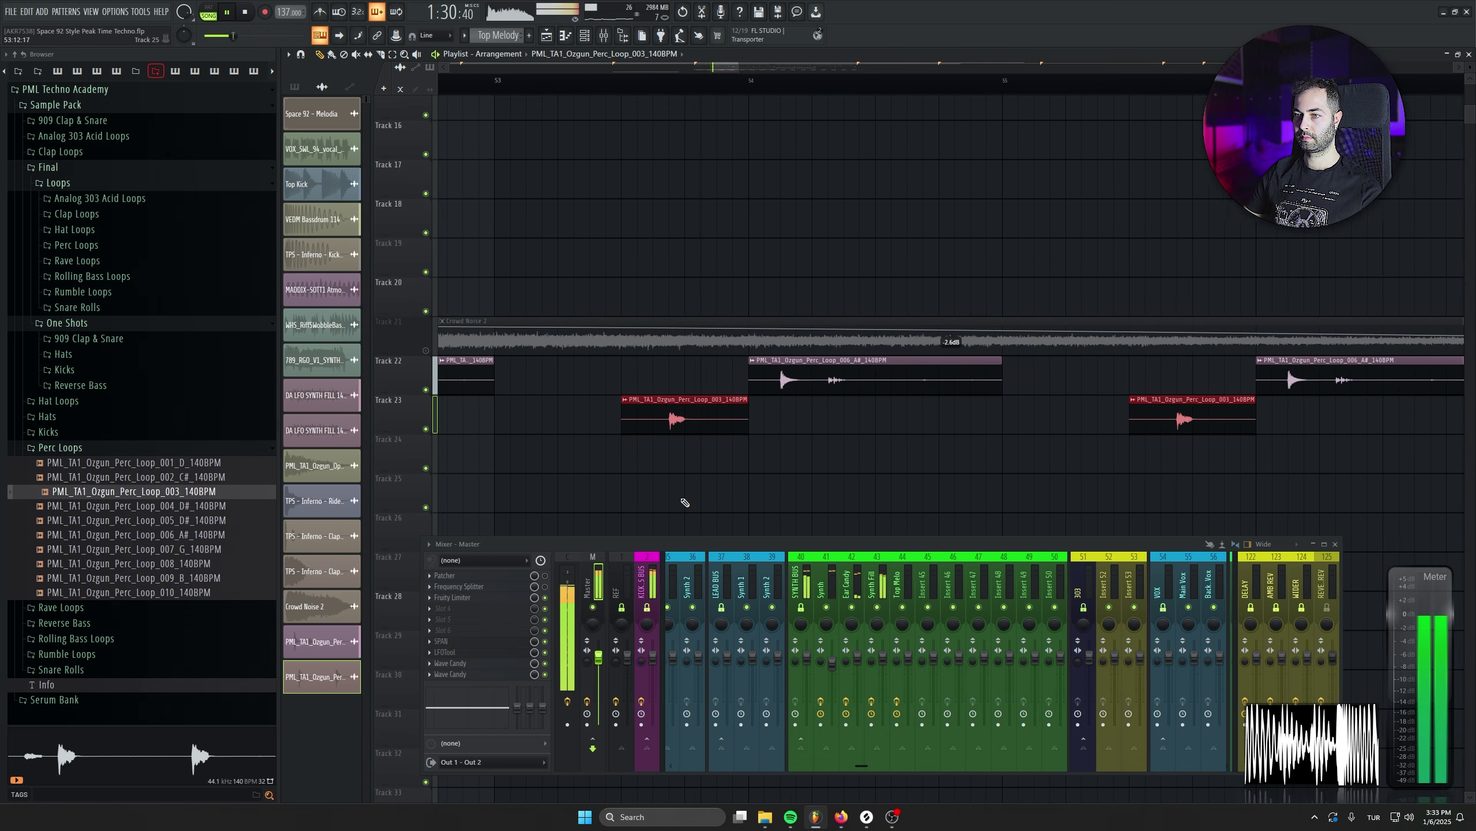
scroll(682, 501, "down", 6)
Mute Track 22 and toggle Tracks 9 and 10 while playing the drop with the Perc Loop 003 clips
key("space")
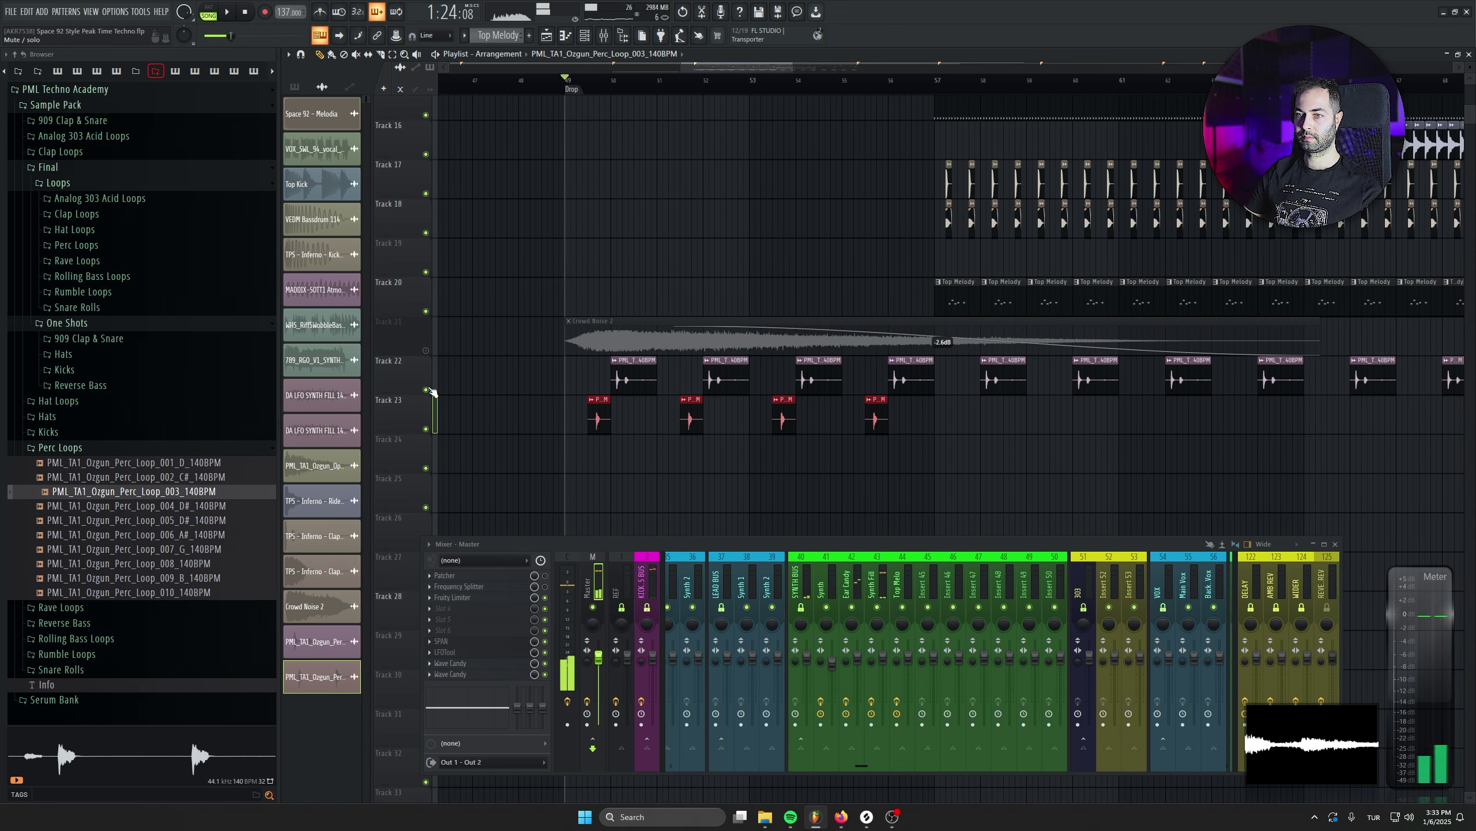
left_click(426, 390)
key("space")
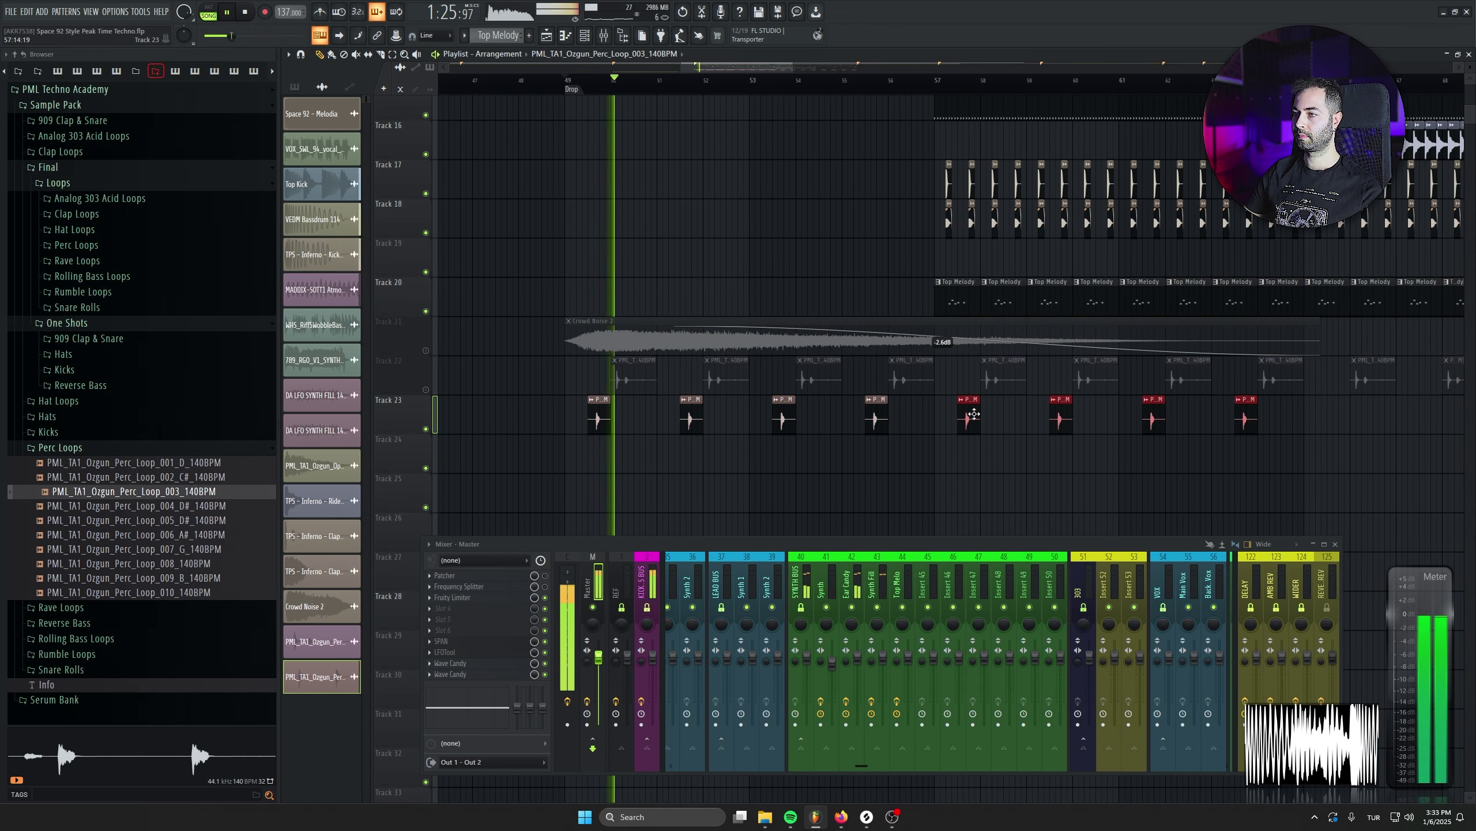
scroll(691, 393, "up", 5)
scroll(691, 393, "up", 4)
left_click(425, 309)
left_click(425, 341)
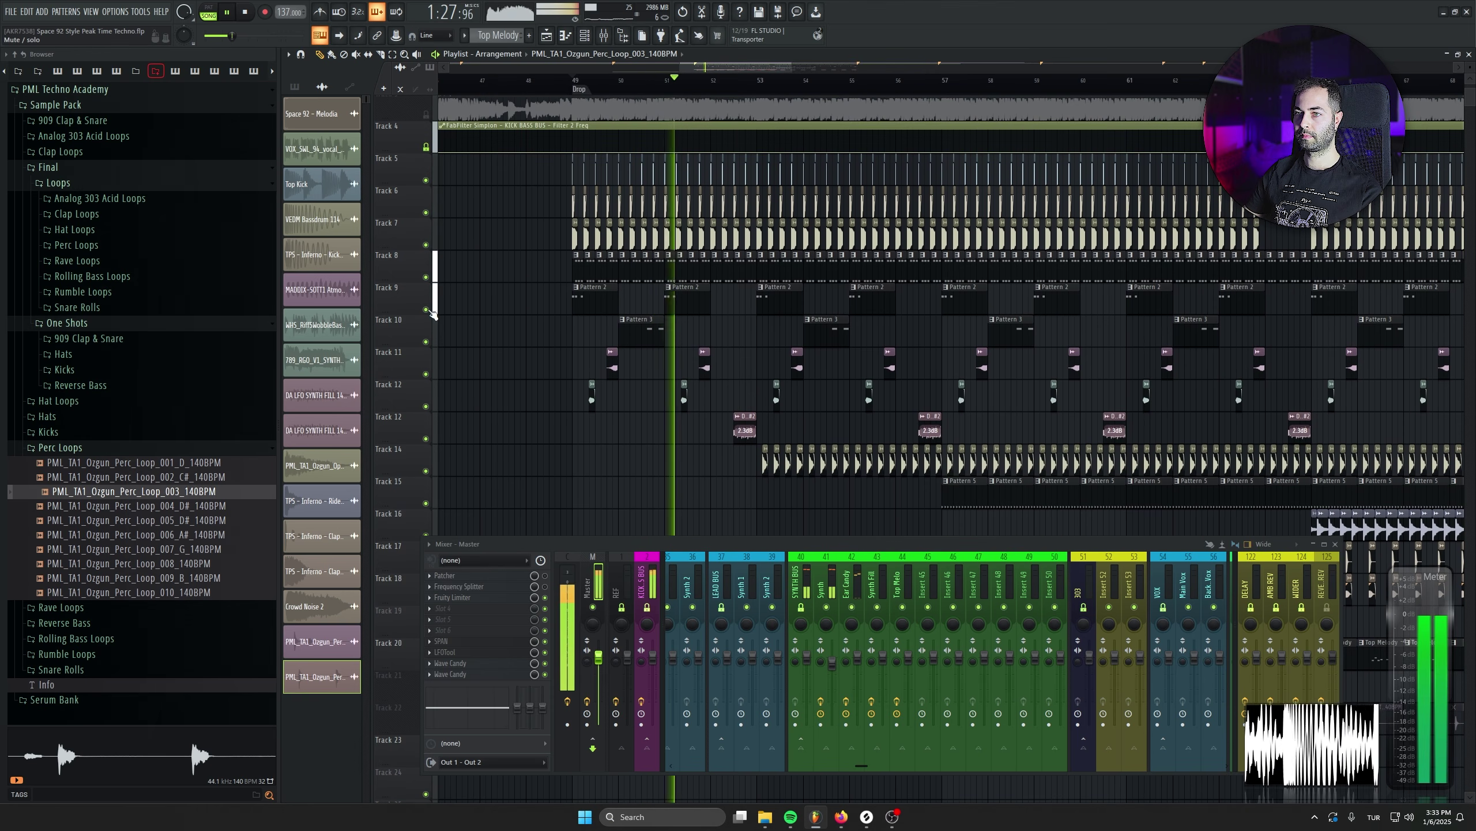
Extend the Perc Loop 003 copies along Track 23, one every second bar, up to the Break marker
scroll(477, 439, "down", 10)
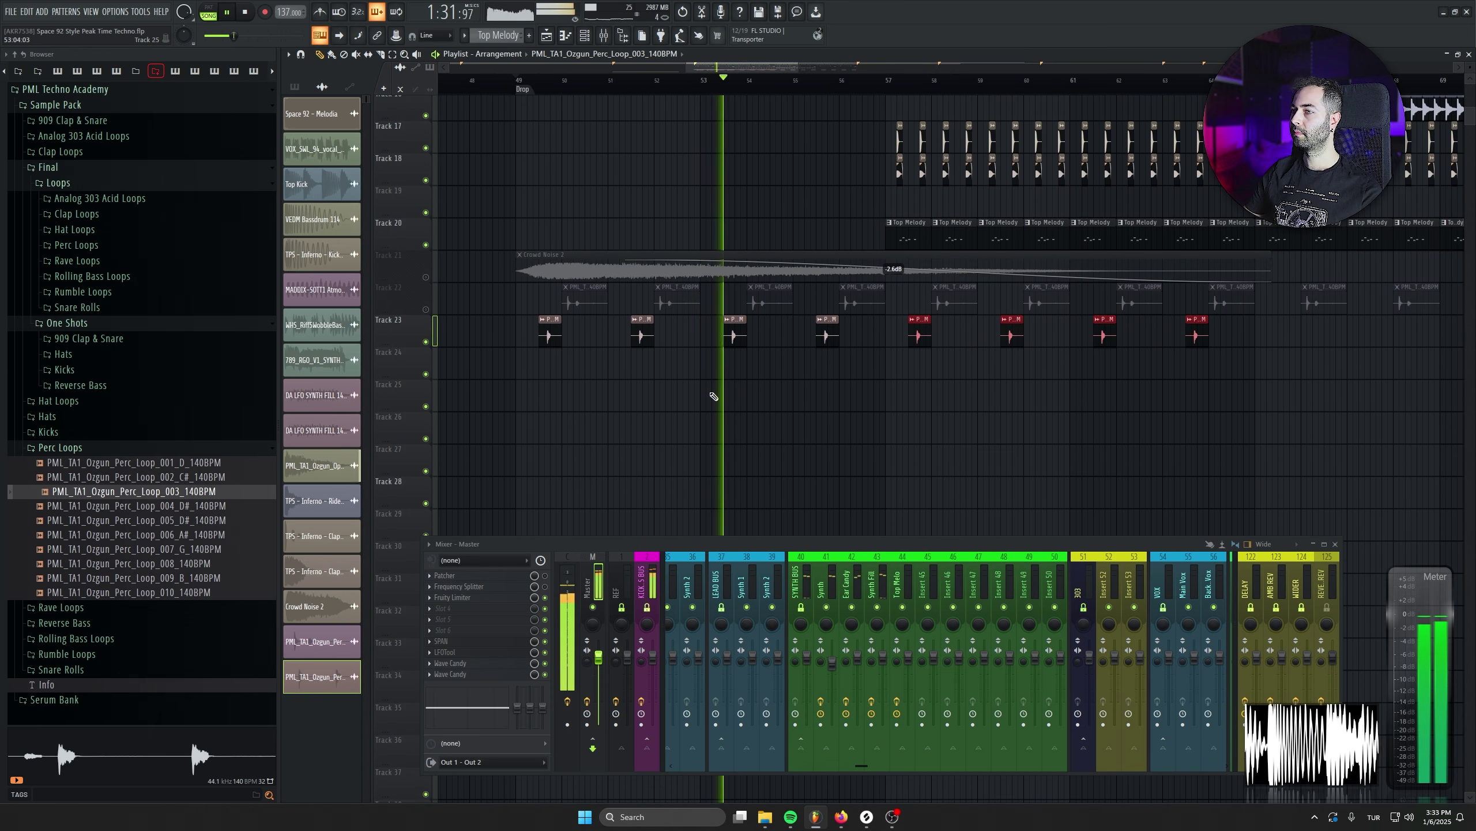
left_click_drag(1237, 341, 930, 334)
key("space")
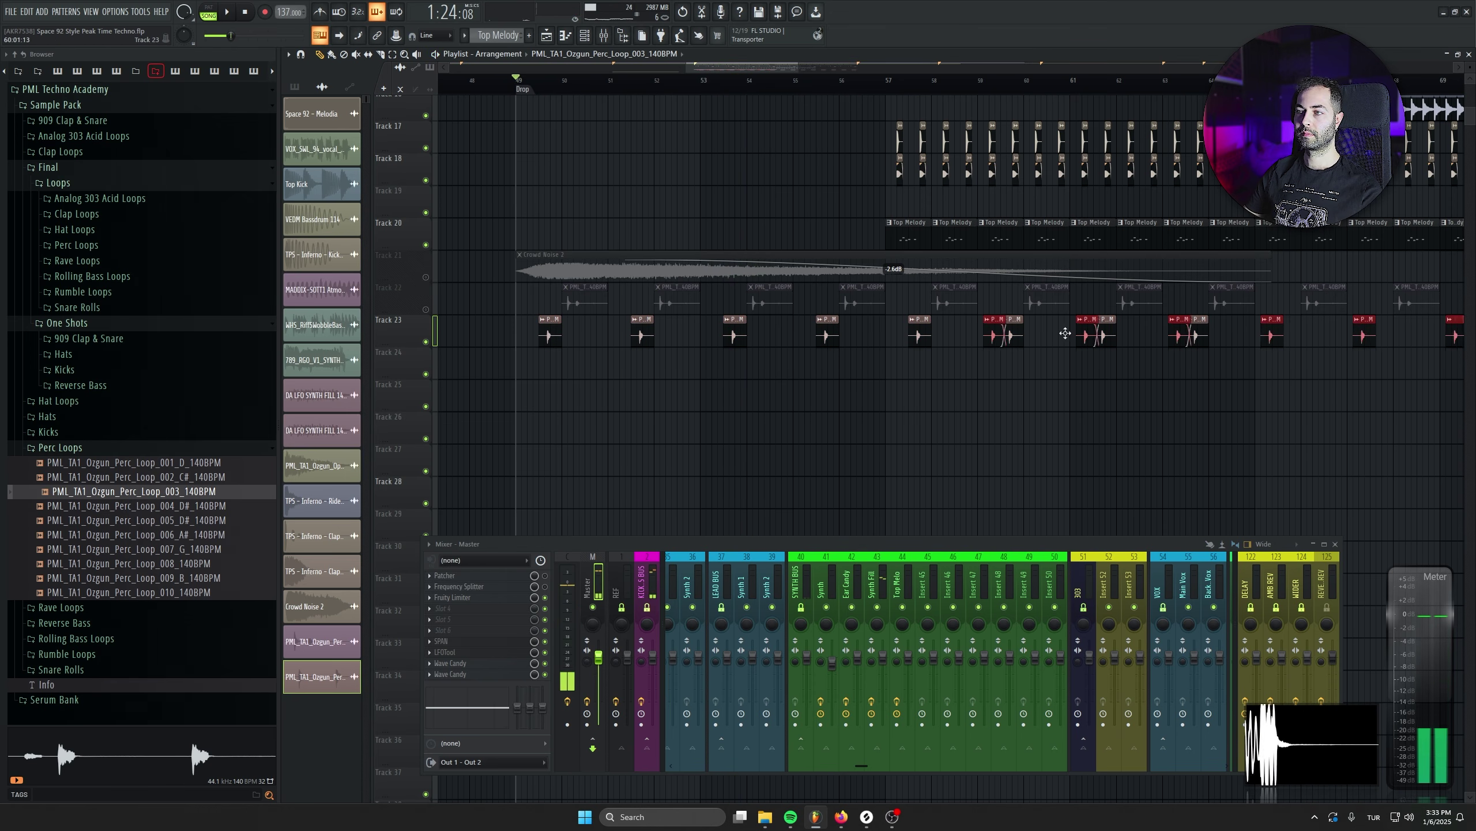
scroll(1287, 336, "down", 4)
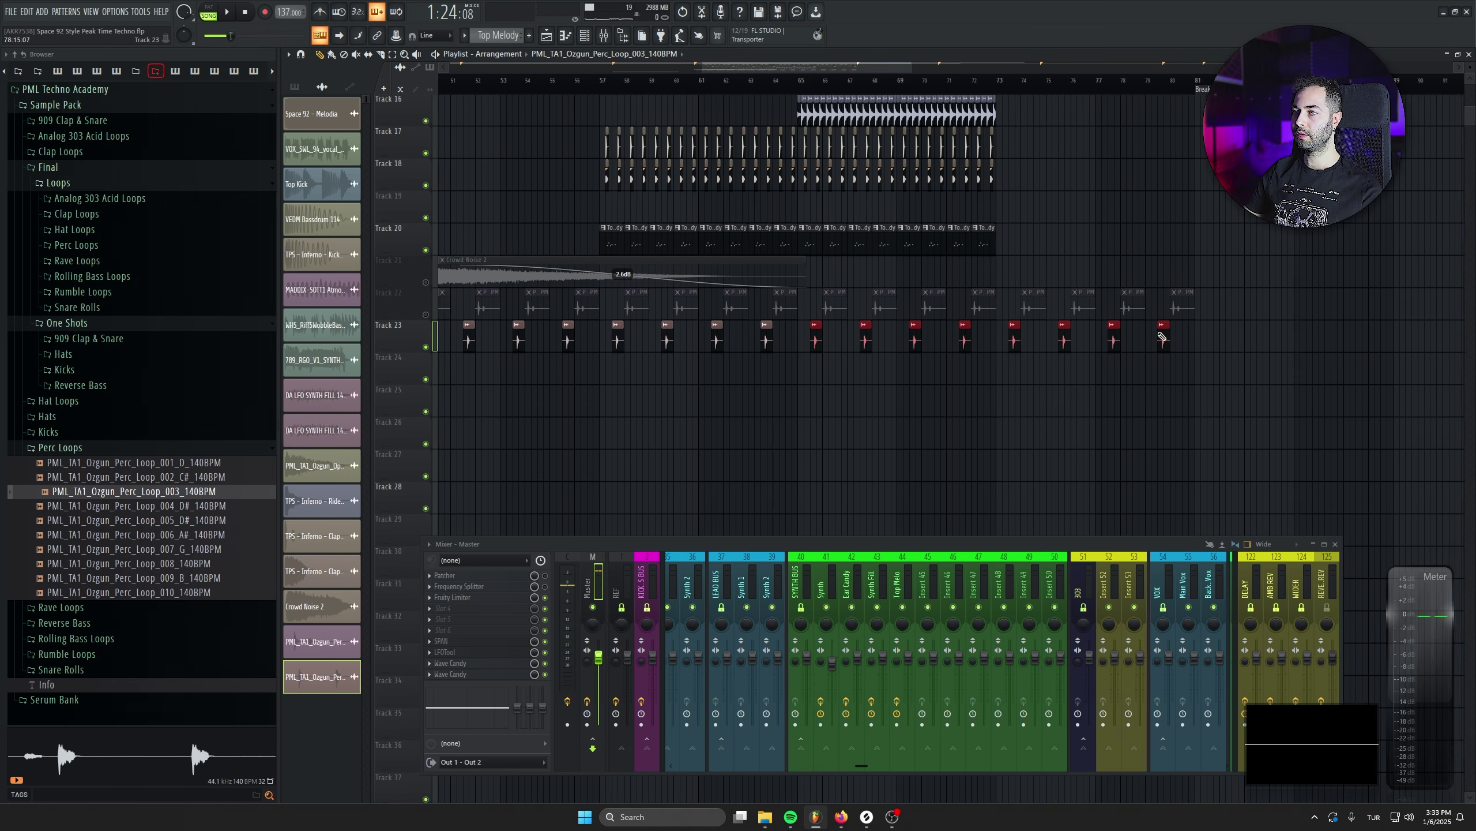
scroll(593, 396, "up", 5)
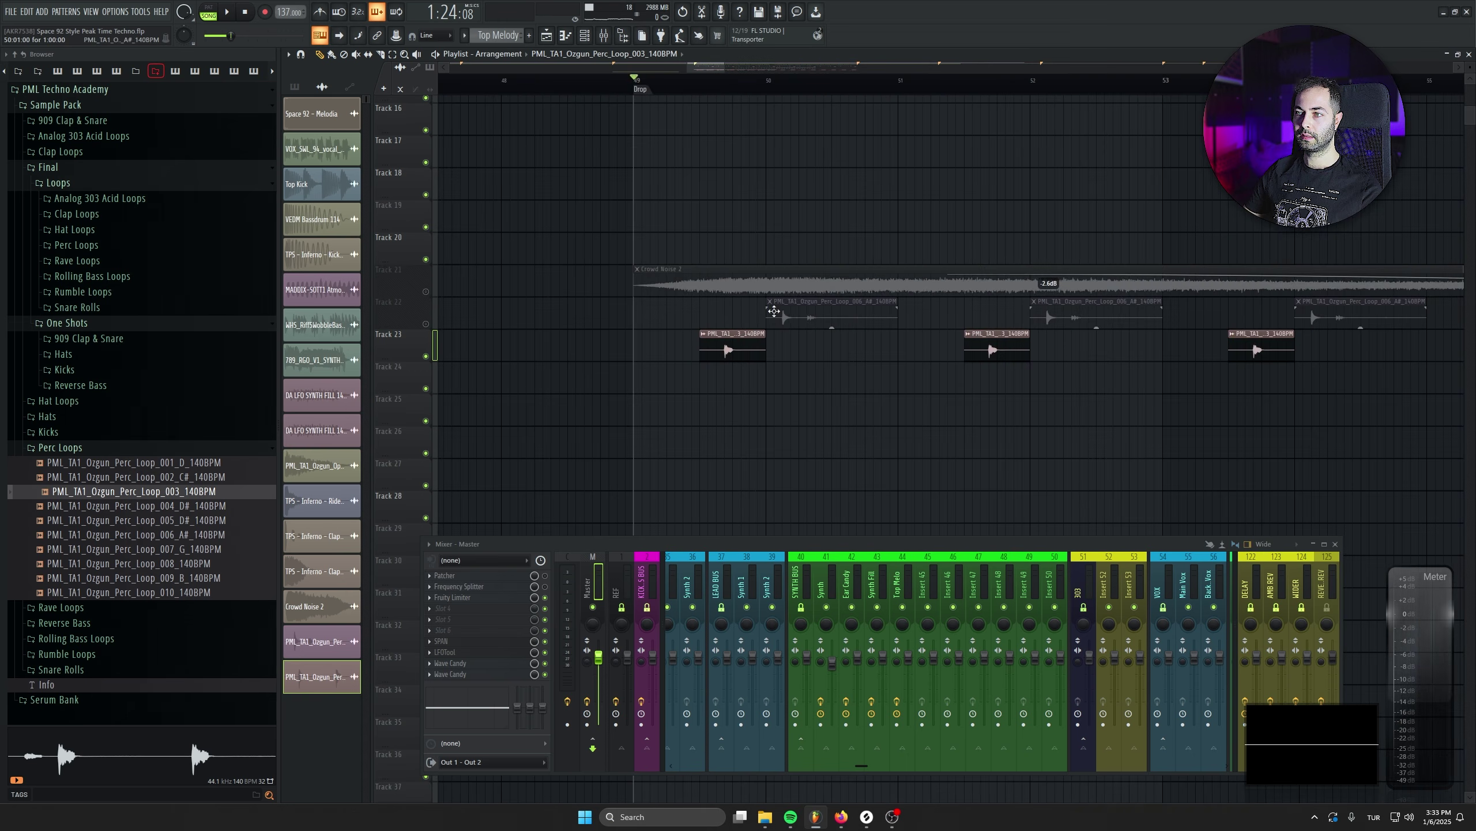
Unmute Track 22, swap its clips' sample for PML_TA1_Ozgun_Perc_Loop_002_C#_140BPM and fill the empty bars from the Drop marker with copies
left_click(427, 323)
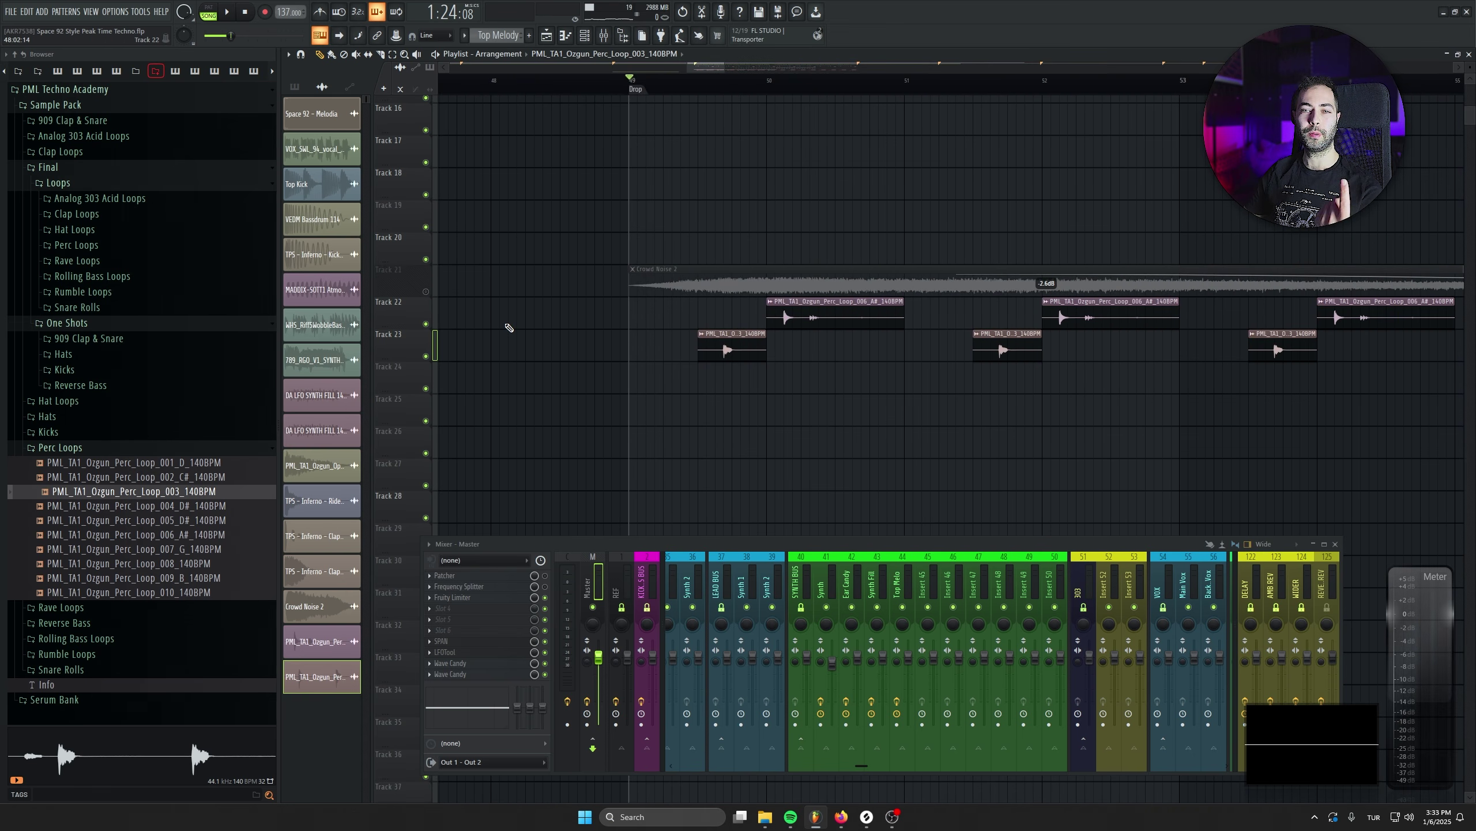
left_click(242, 462)
left_click(216, 478)
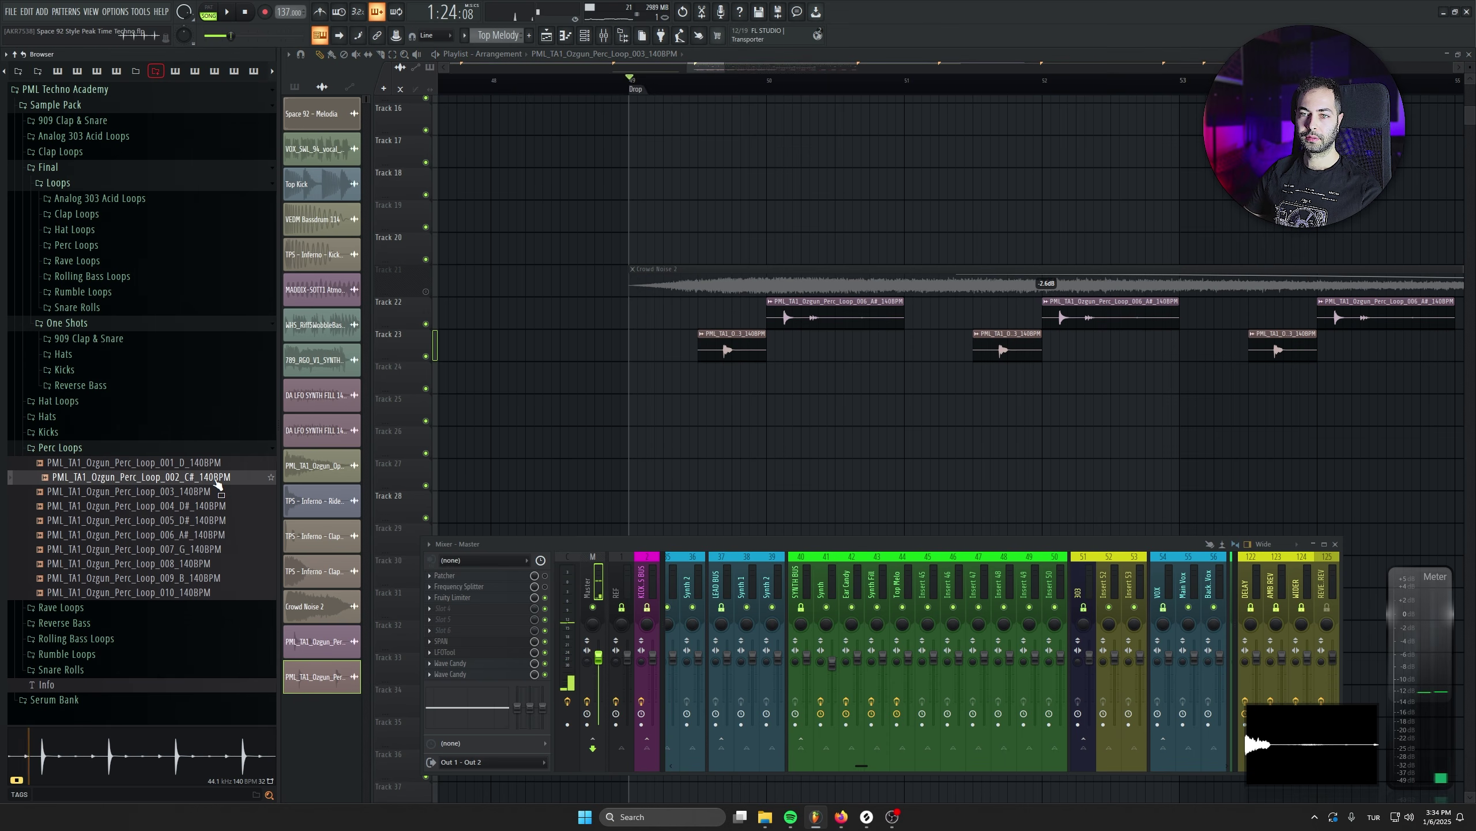
left_click_drag(218, 484, 800, 311)
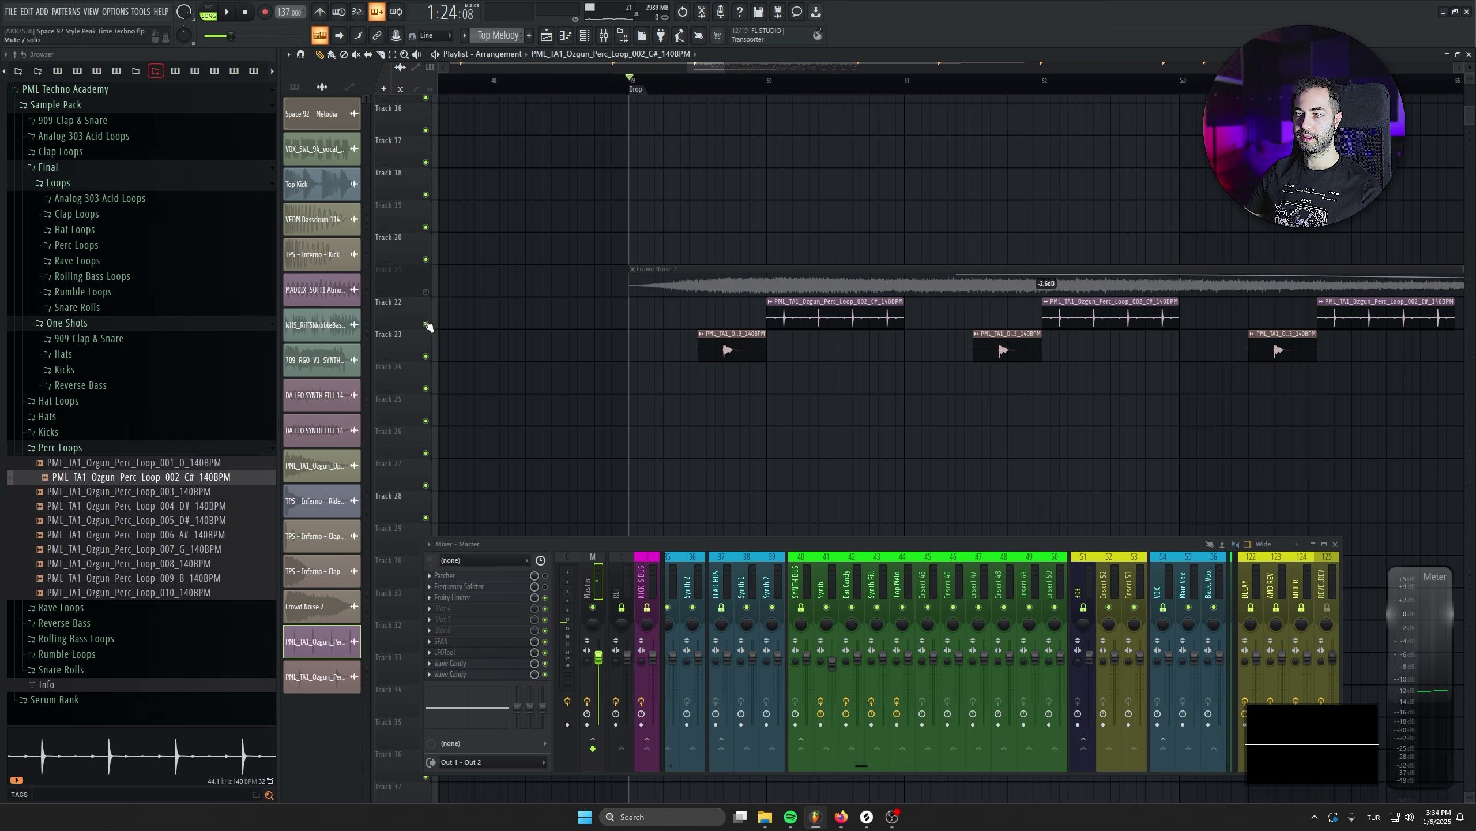
left_click_drag(662, 314, 800, 314)
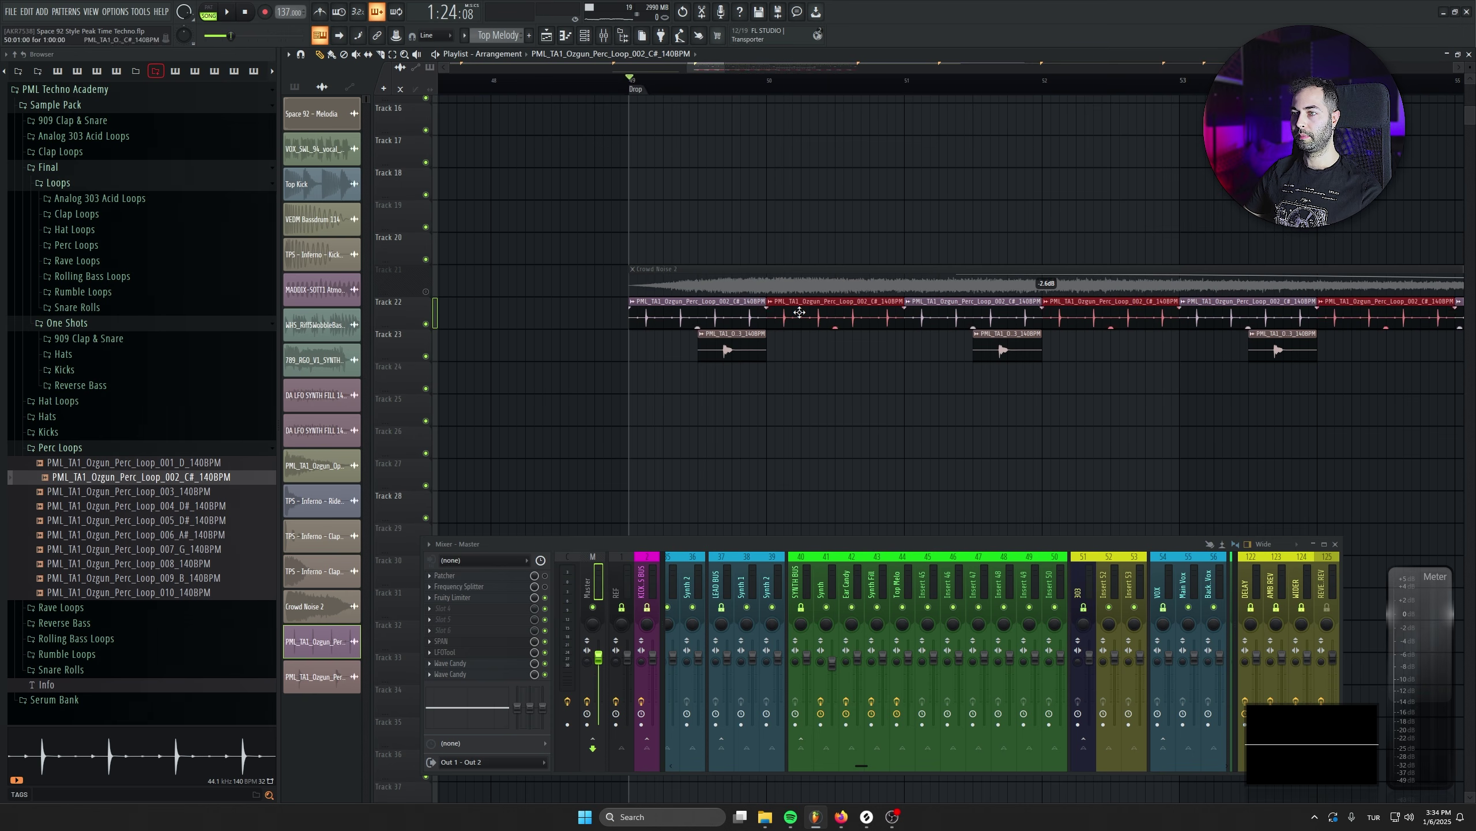
Check the Perc Loop 002 channel settings, play the drop and compare the loop's waveform with the Perc Loop 003 clip below
double_click(800, 314)
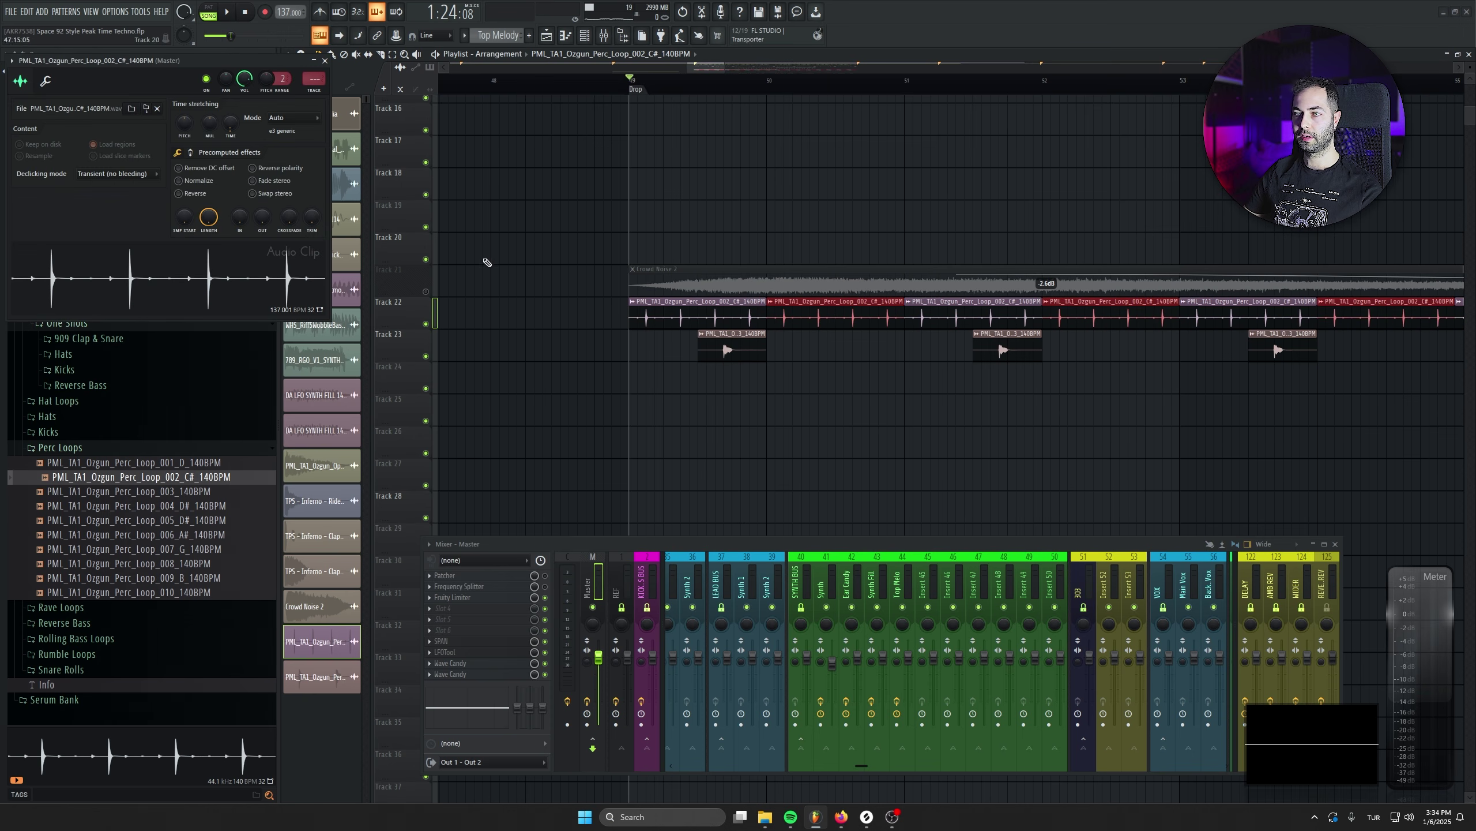
left_click_drag(172, 62, 515, 319)
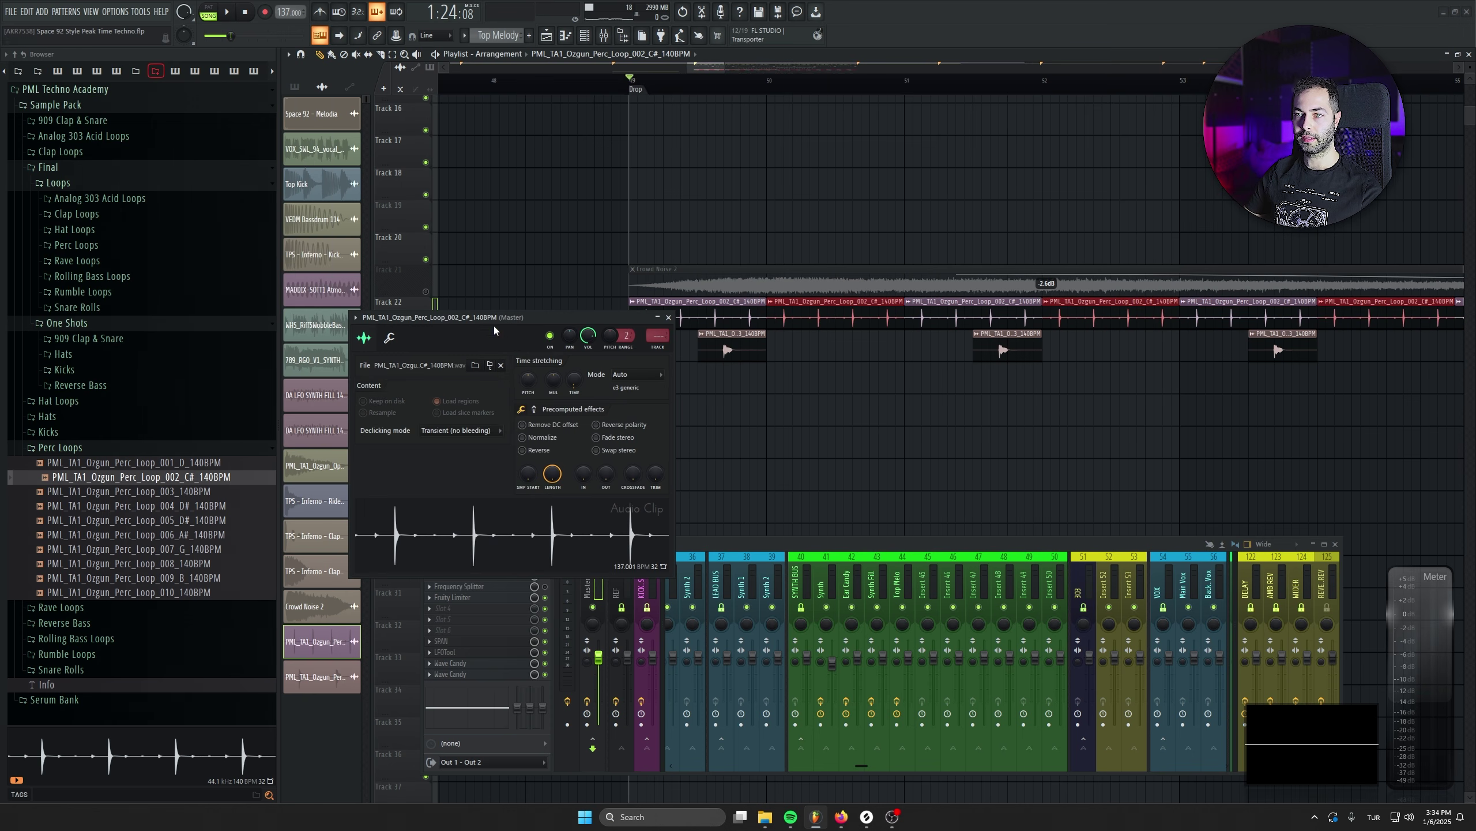
key("space")
left_click(668, 317)
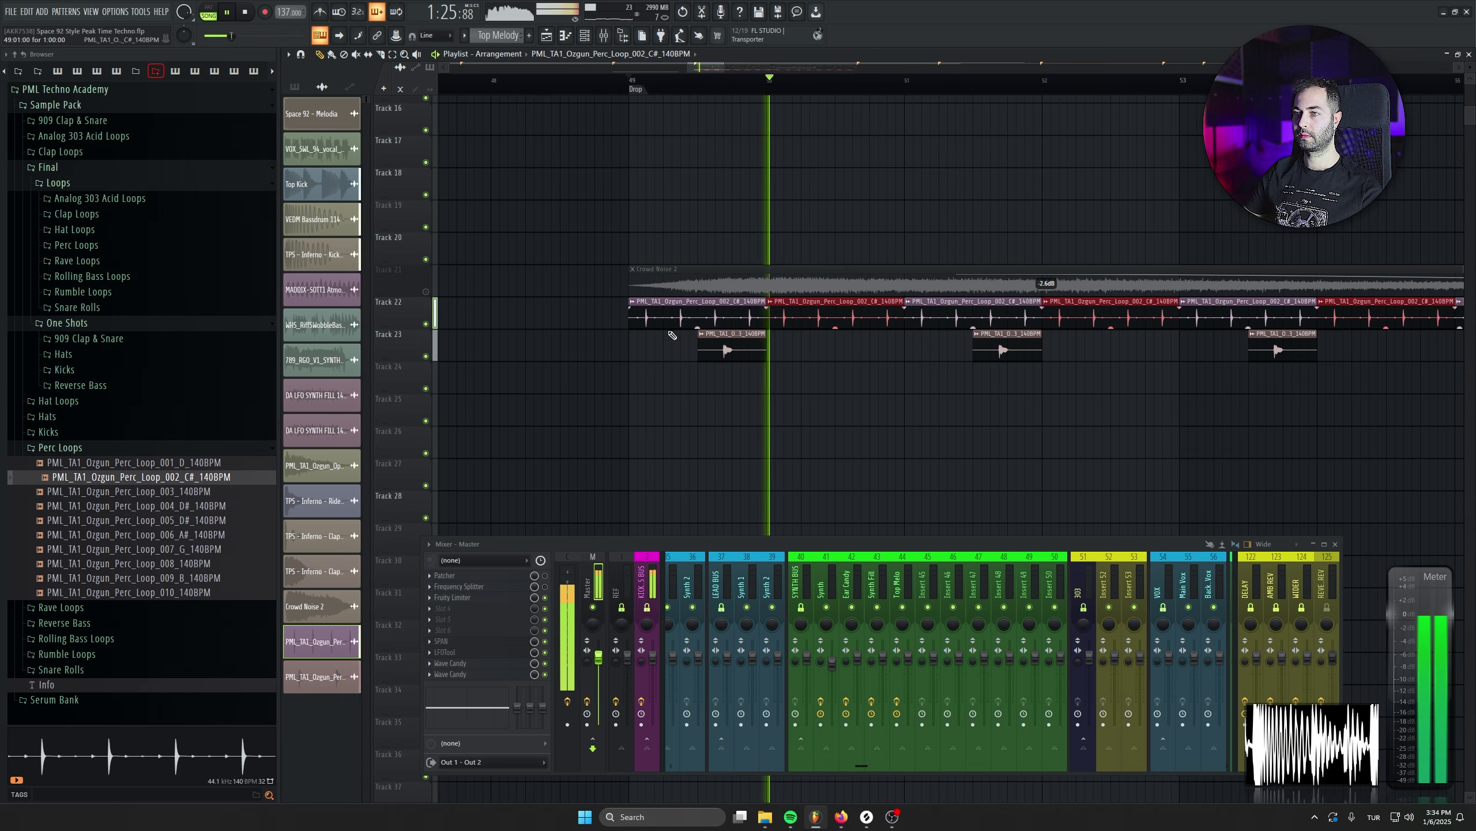
scroll(681, 418, "up", 6)
scroll(695, 405, "up", 4)
scroll(989, 420, "up", 2)
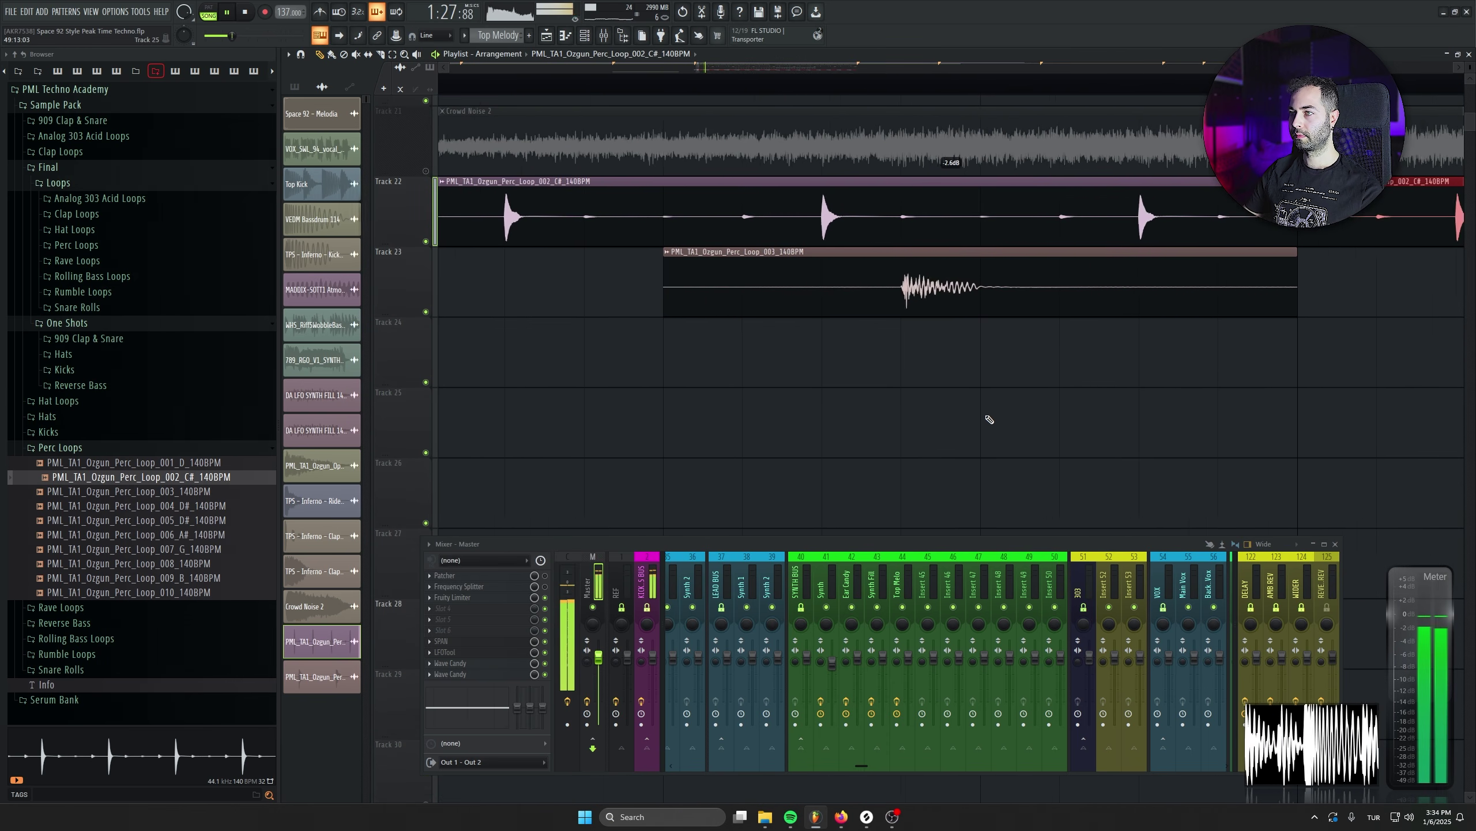
scroll(1006, 419, "up", 2)
scroll(1005, 419, "up", 1)
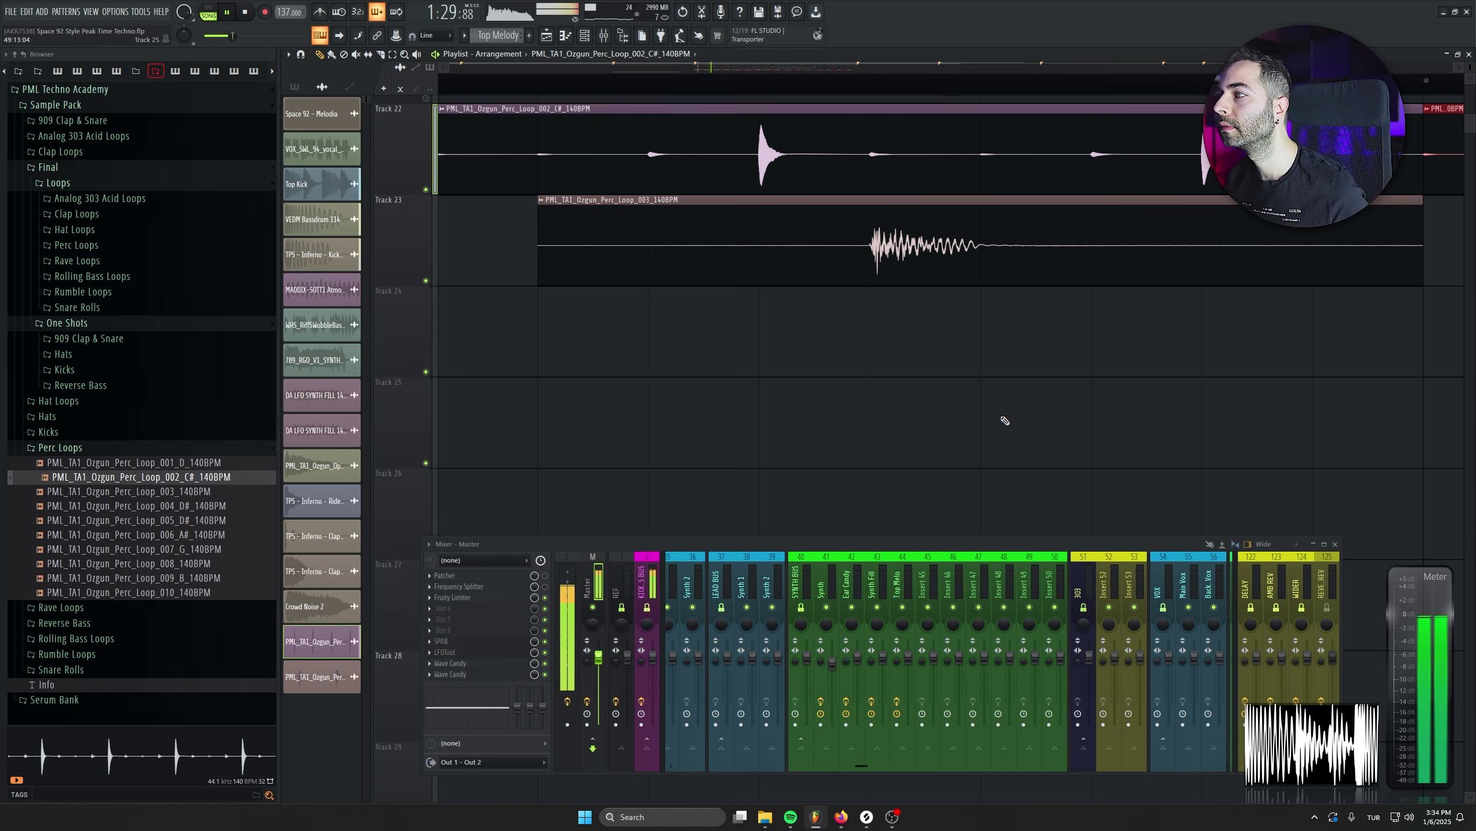
key("space")
Delete every Perc Loop 002 clip except the one at the Drop marker and move its track up directly below Track 8
scroll(710, 407, "down", 2)
scroll(695, 454, "up", 1)
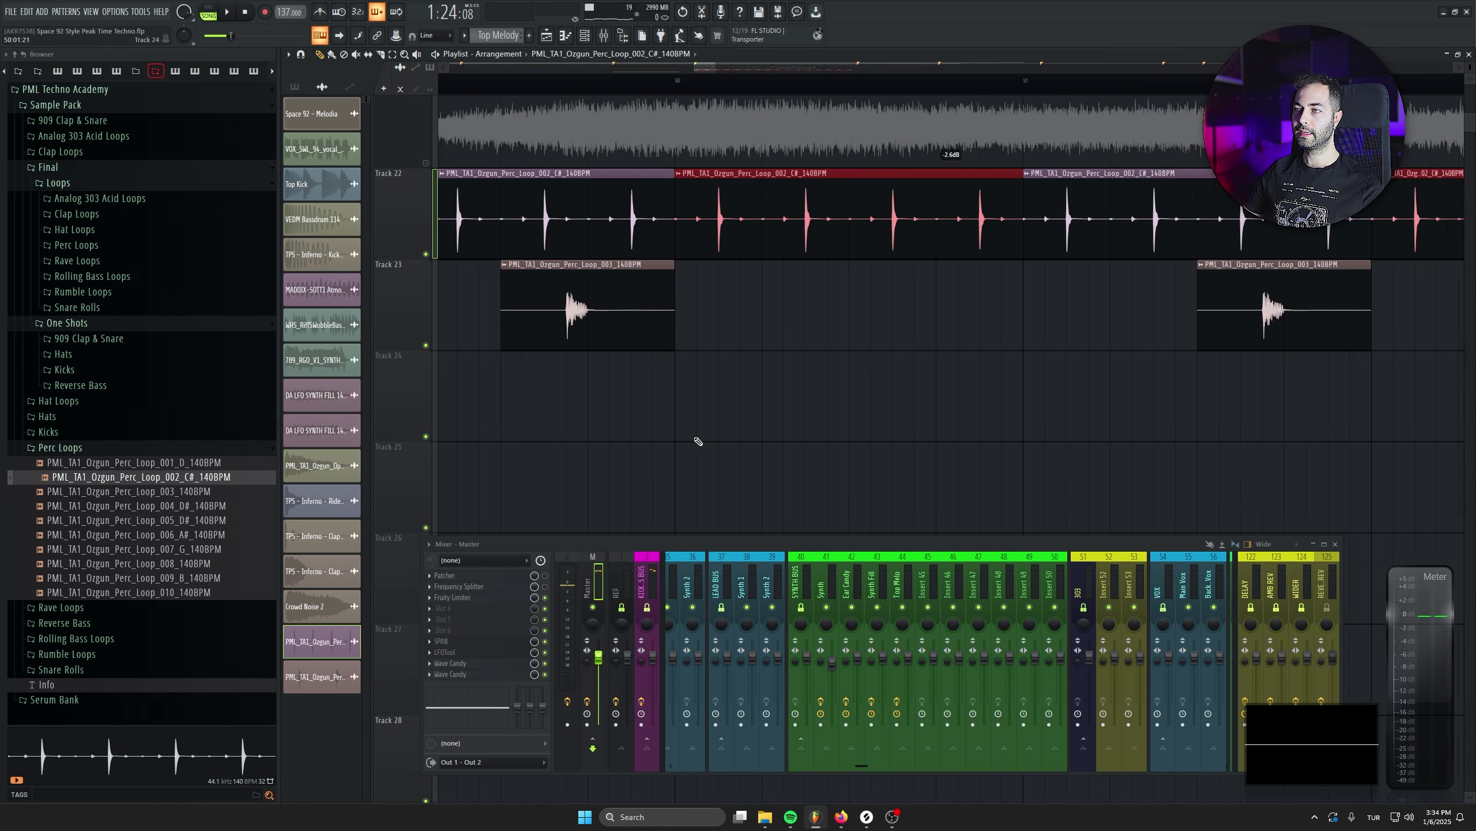
scroll(694, 440, "down", 10)
mouse_move(1213, 234)
left_mouse_down()
mouse_move(1013, 219)
mouse_move(688, 228)
left_mouse_up()
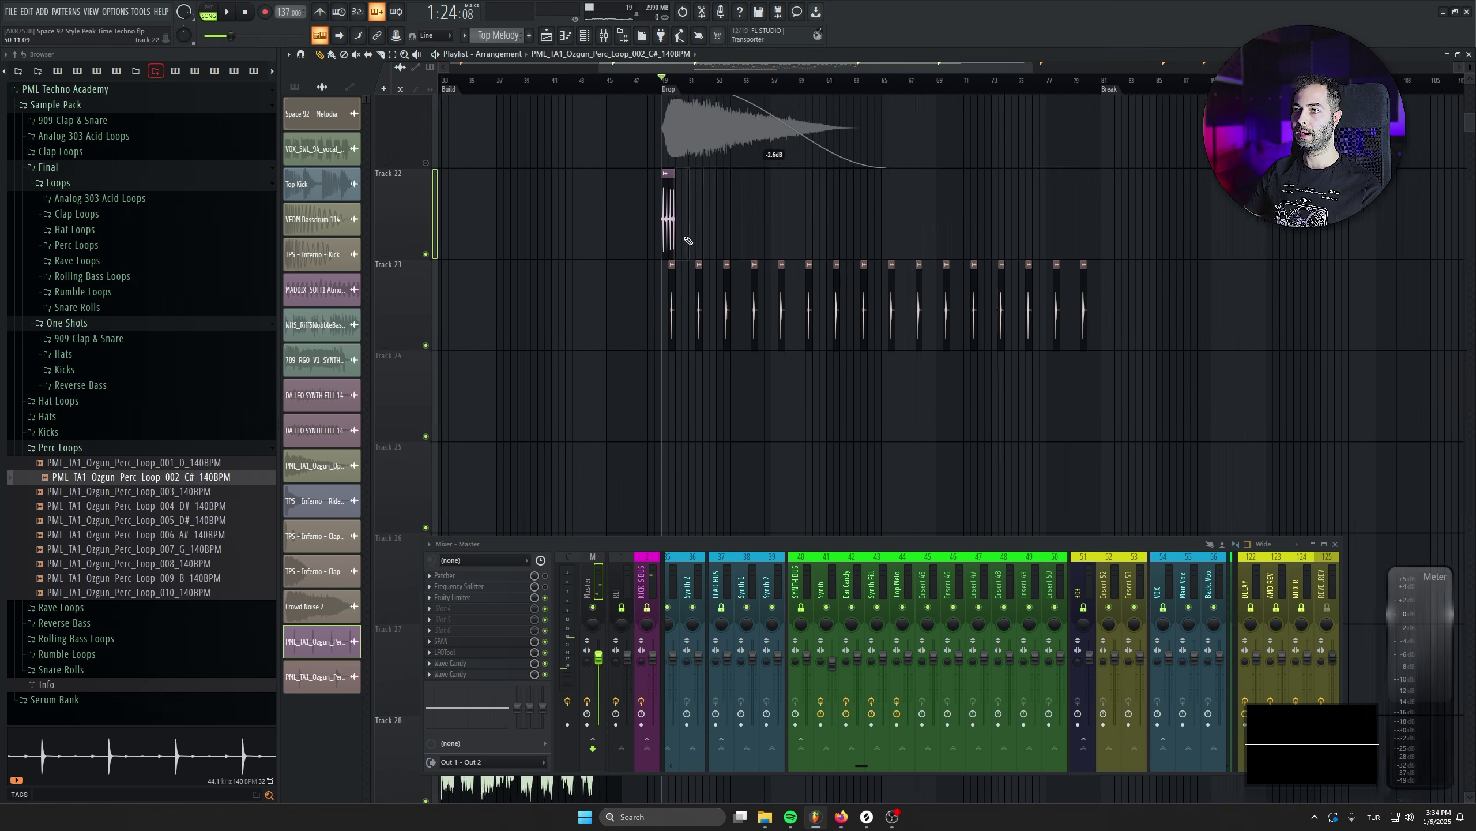
scroll(688, 228, "up", 4)
scroll(471, 343, "up", 3)
scroll(420, 149, "up", 10)
scroll(420, 149, "down", 1)
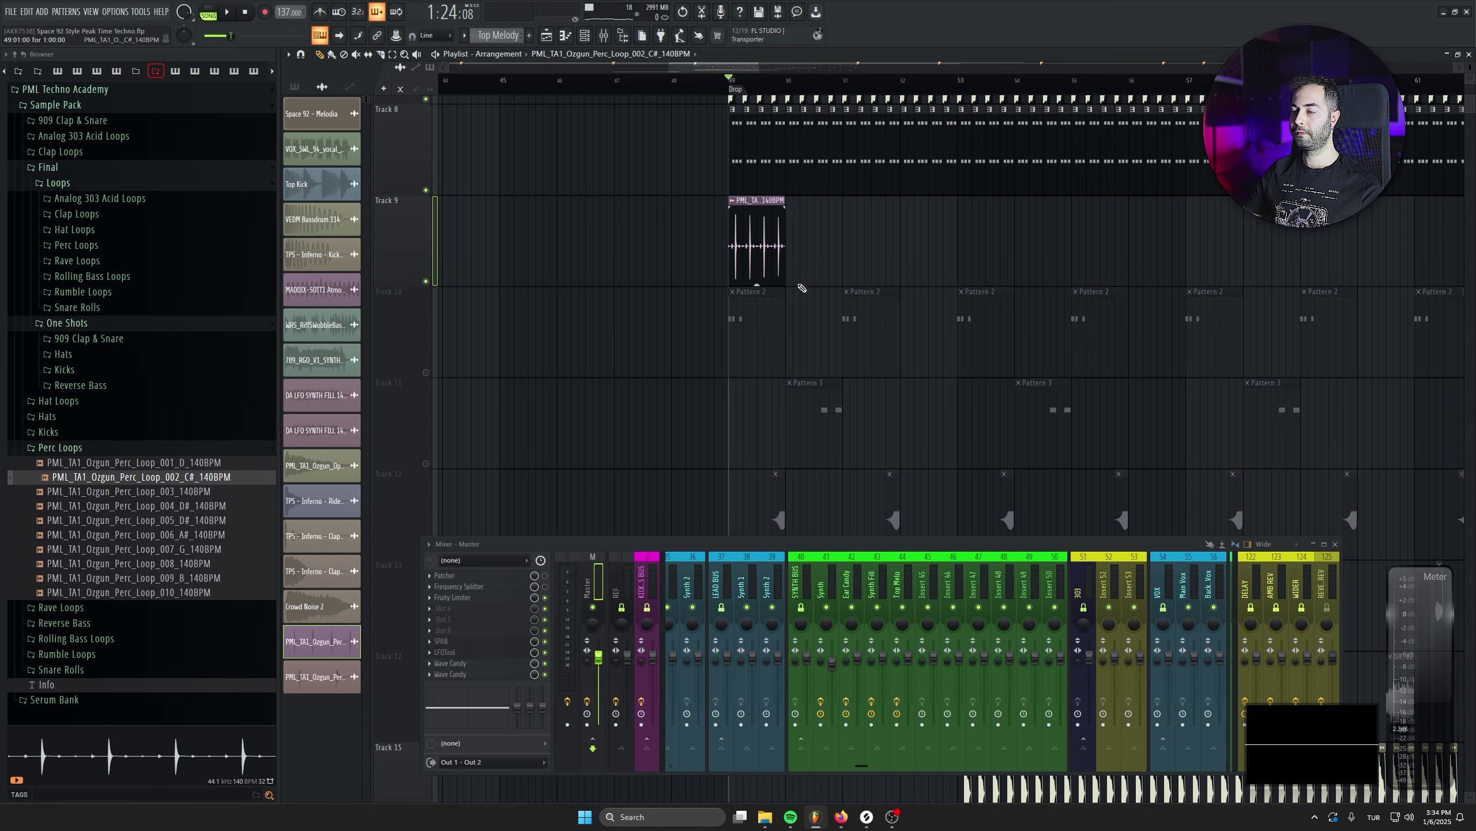
Hide the browser and slice the one-bar Perc Loop 002 clip on Track 9 into sixteen equal pieces
scroll(771, 281, "up", 3)
scroll(639, 282, "up", 4)
scroll(677, 289, "up", 2)
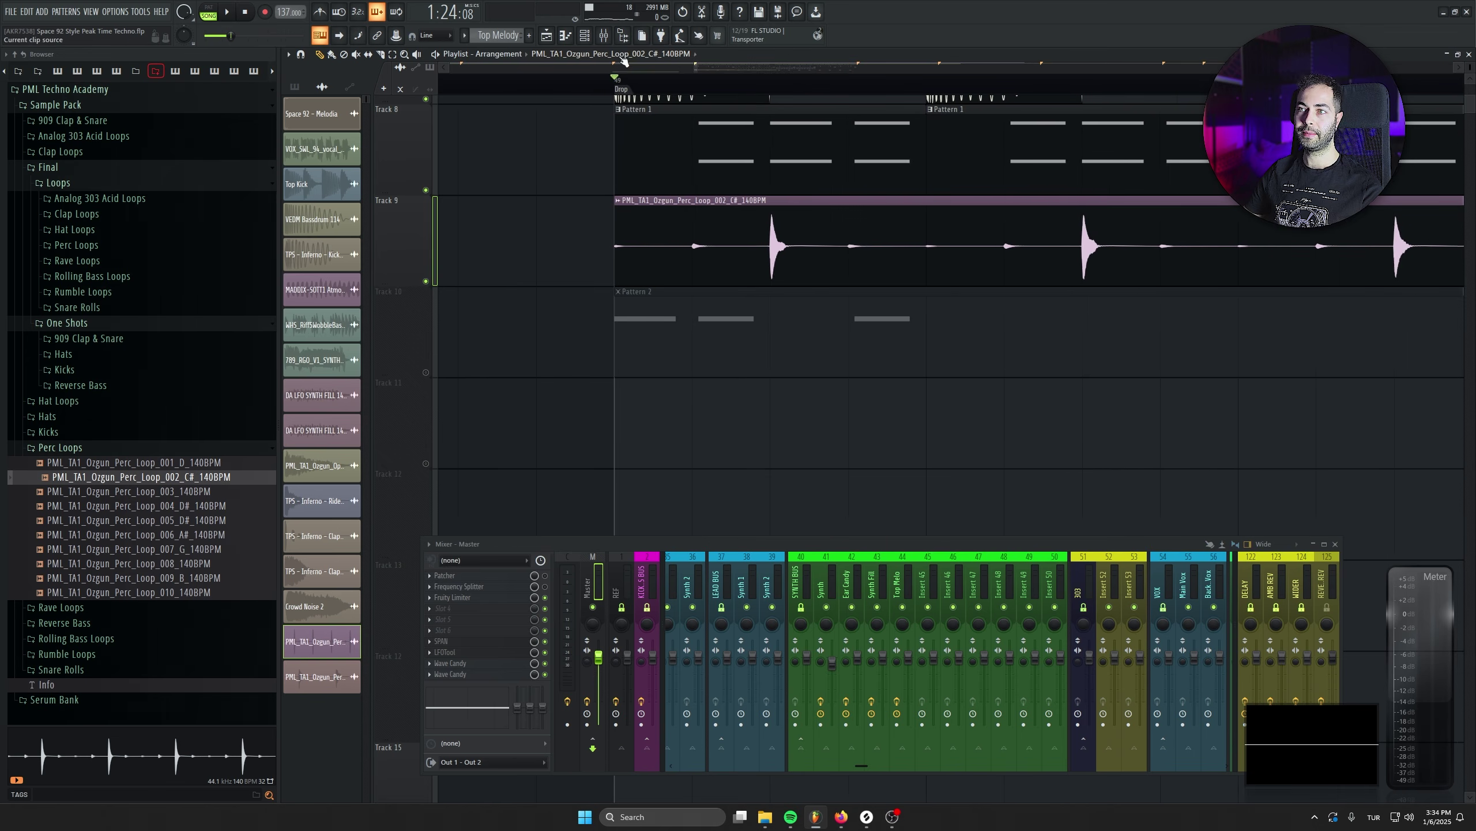
left_click(625, 36)
scroll(642, 389, "up", 4)
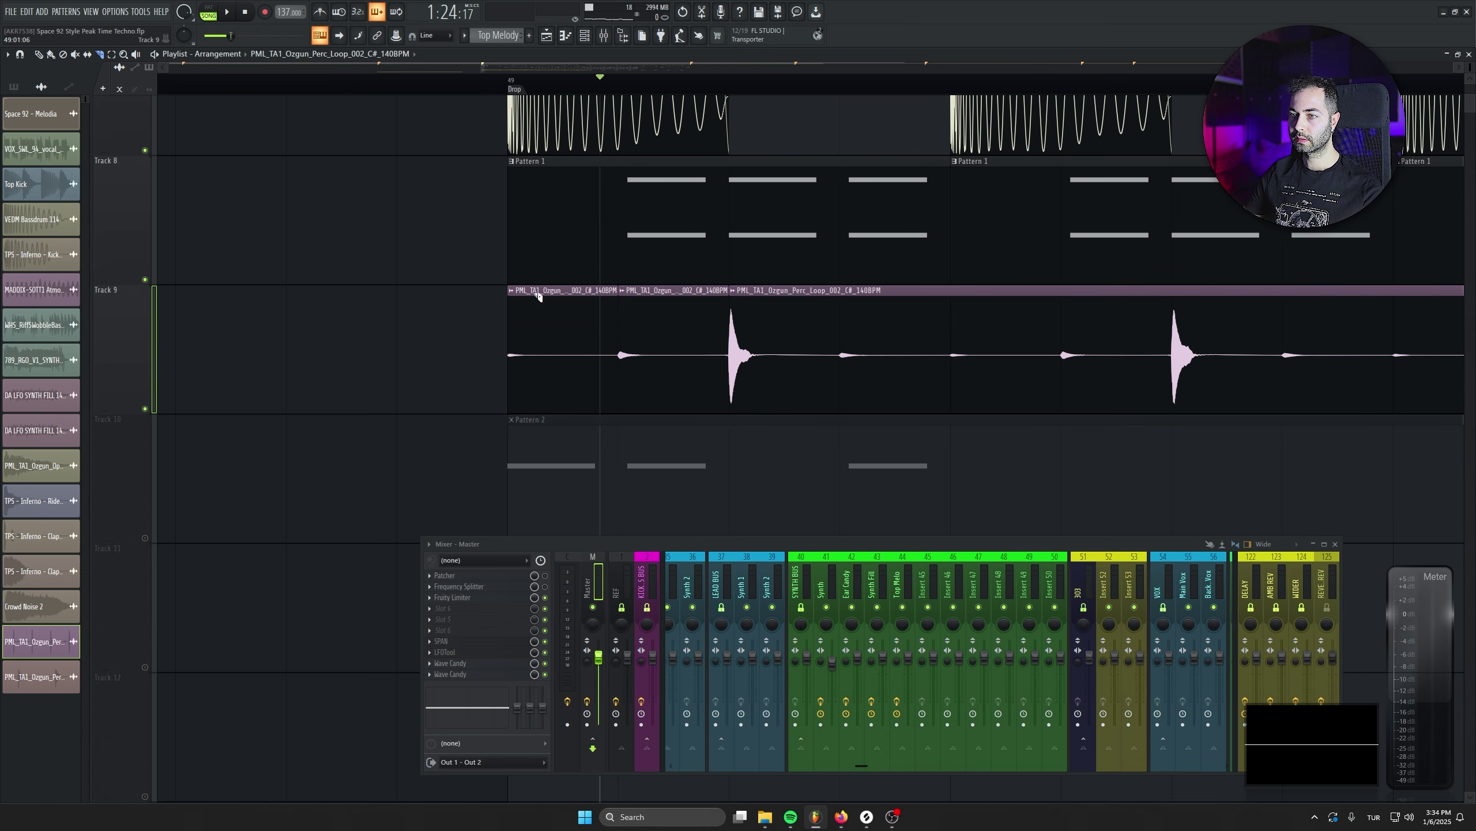
scroll(593, 314, "down", 3)
left_click(561, 84)
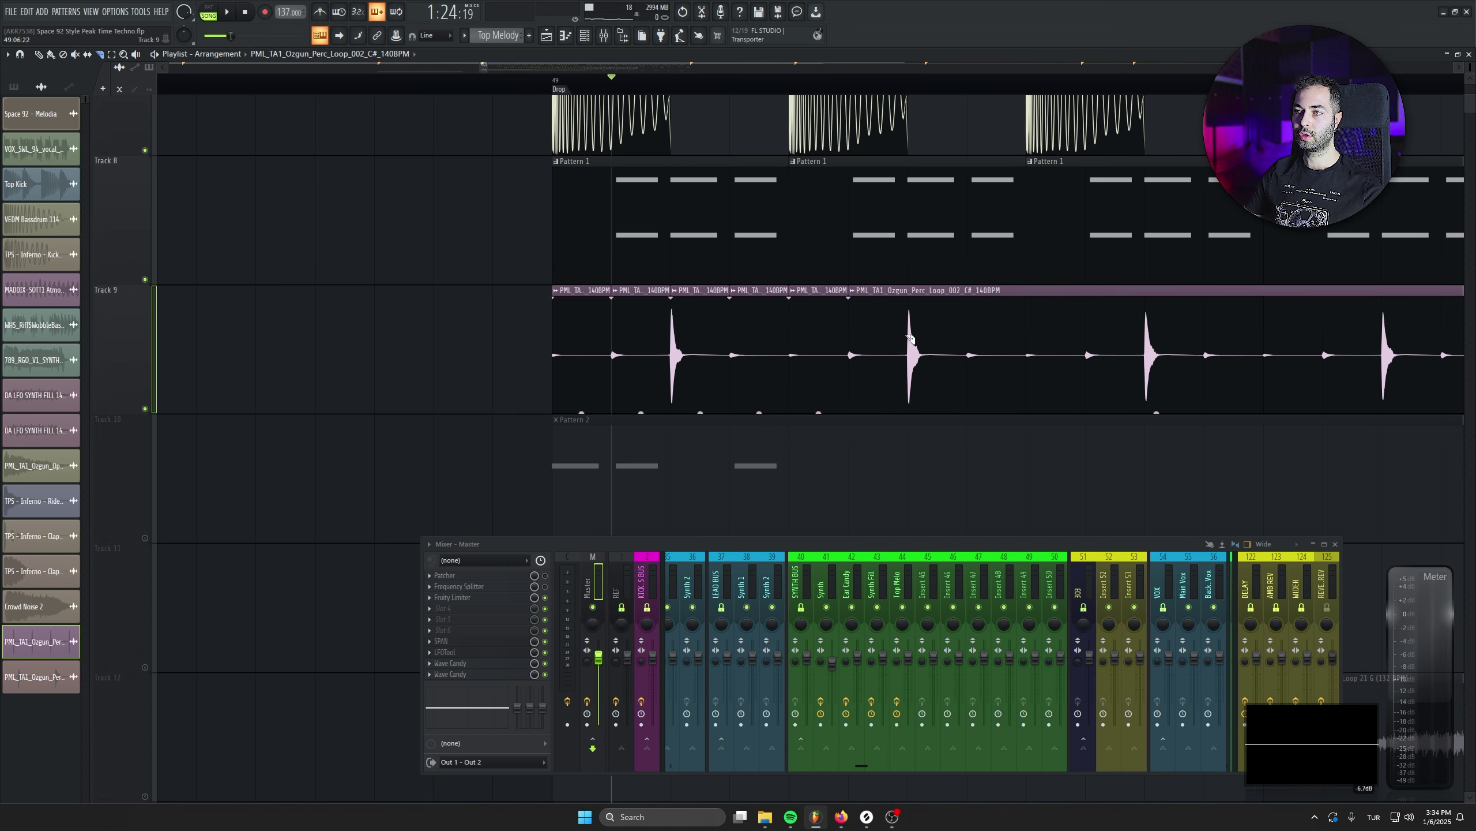
left_click(1143, 333)
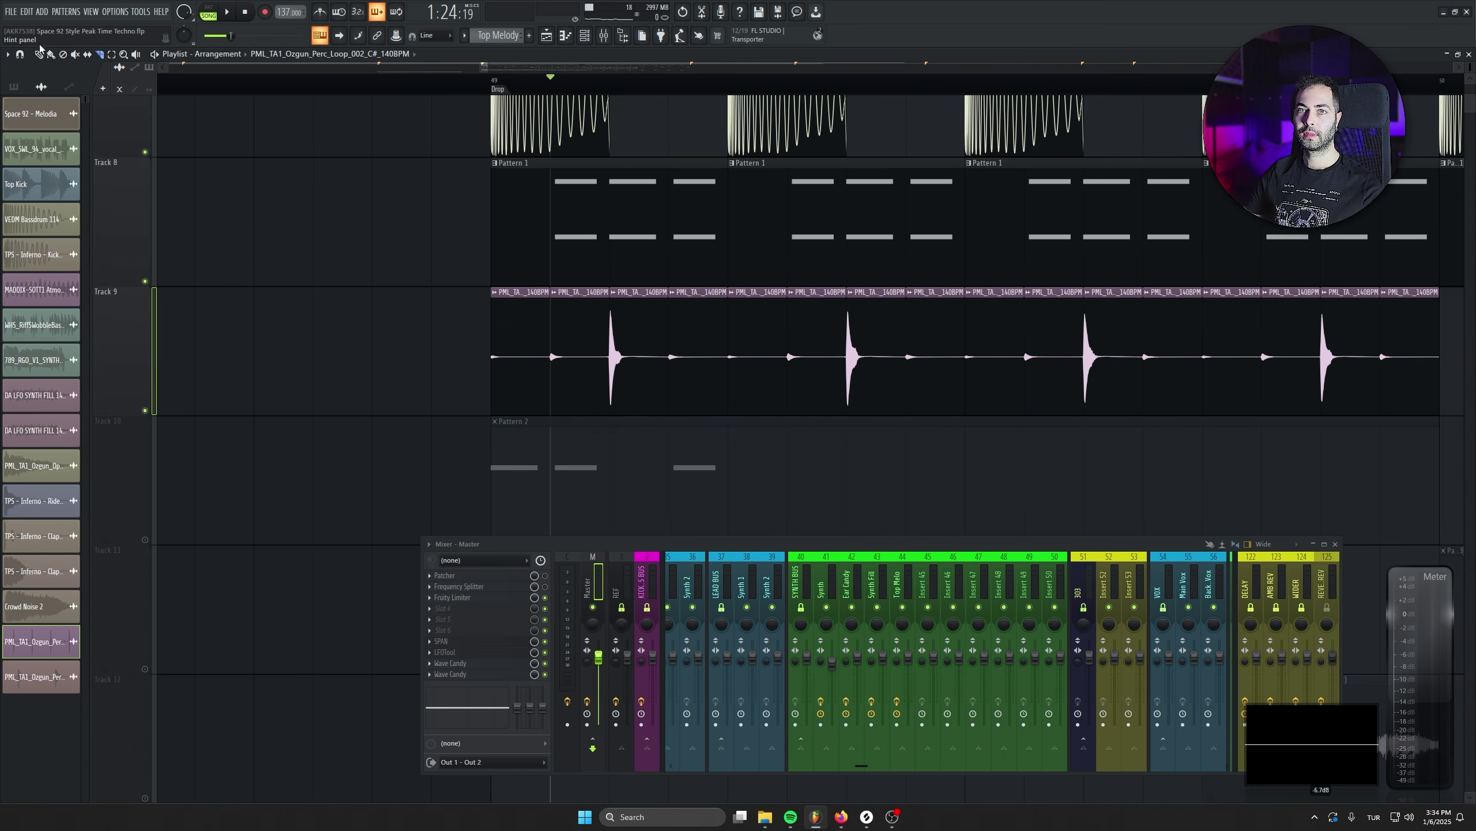
Shift the off-beat Perc Loop 002 slices on Track 9 so their hits line up with the Pattern 1 notes above
left_click(39, 55)
left_click_drag(530, 343, 536, 397)
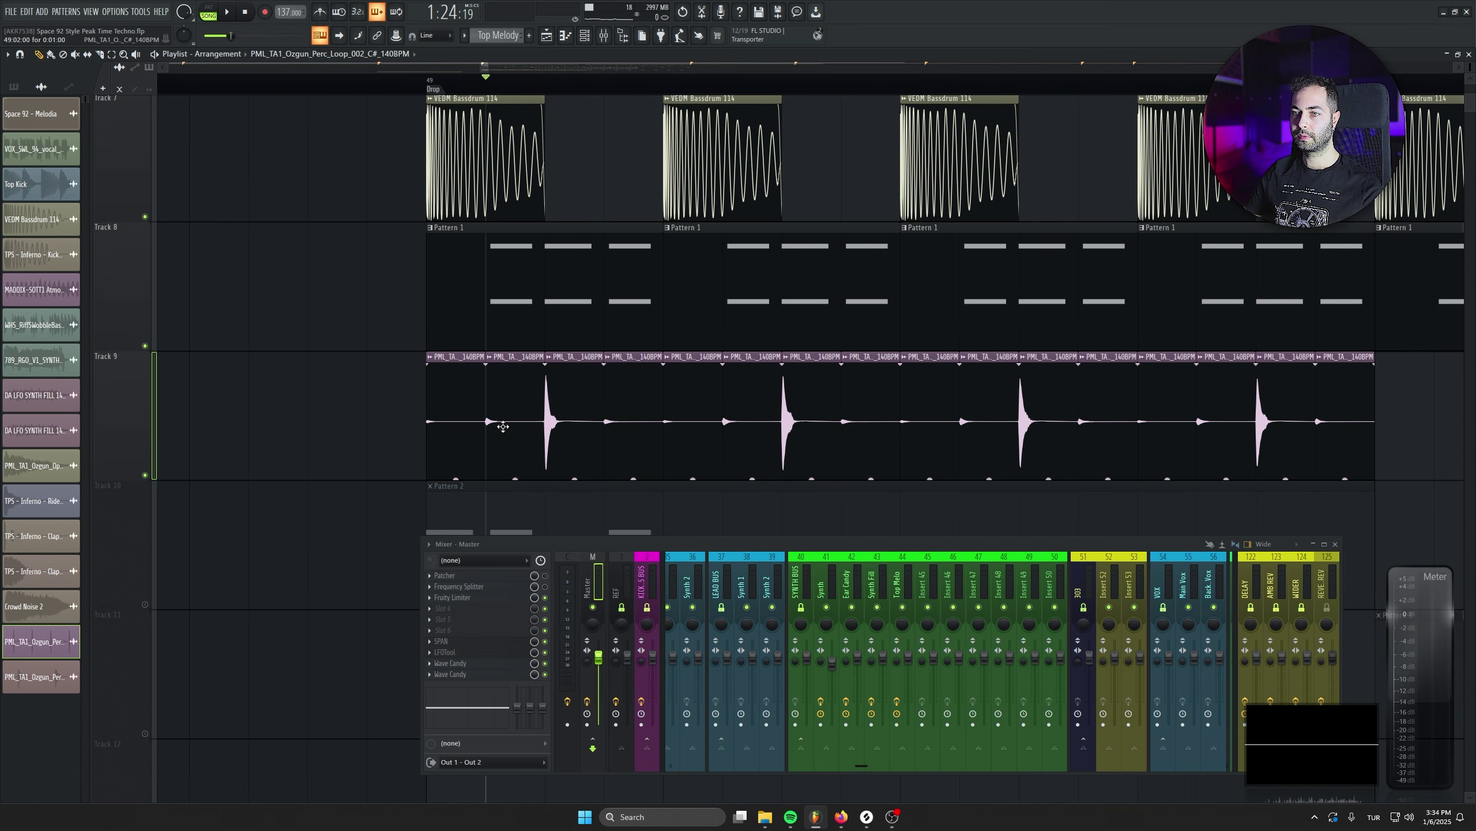
scroll(488, 447, "up", 2)
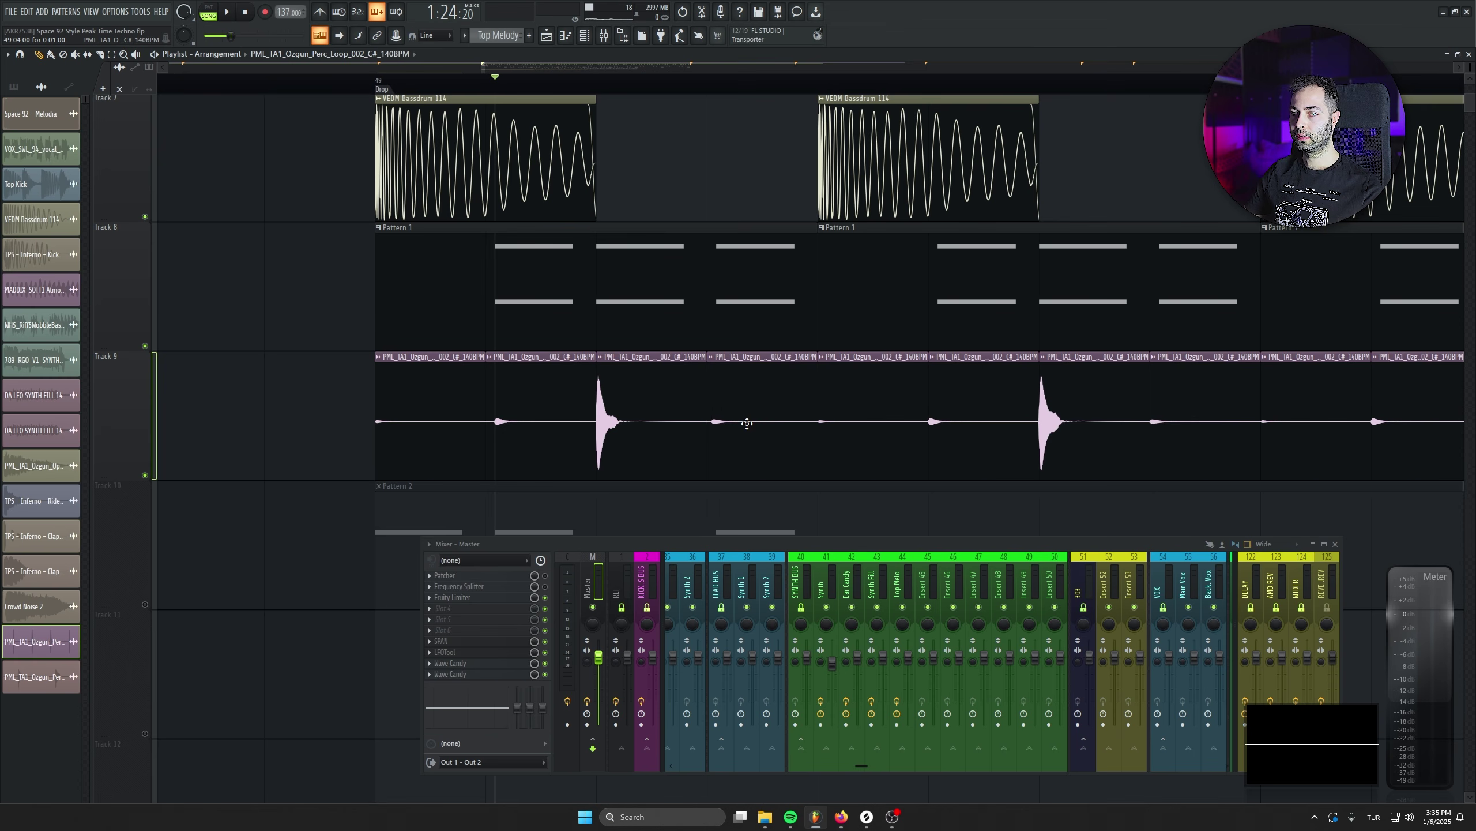
scroll(738, 420, "right", 3)
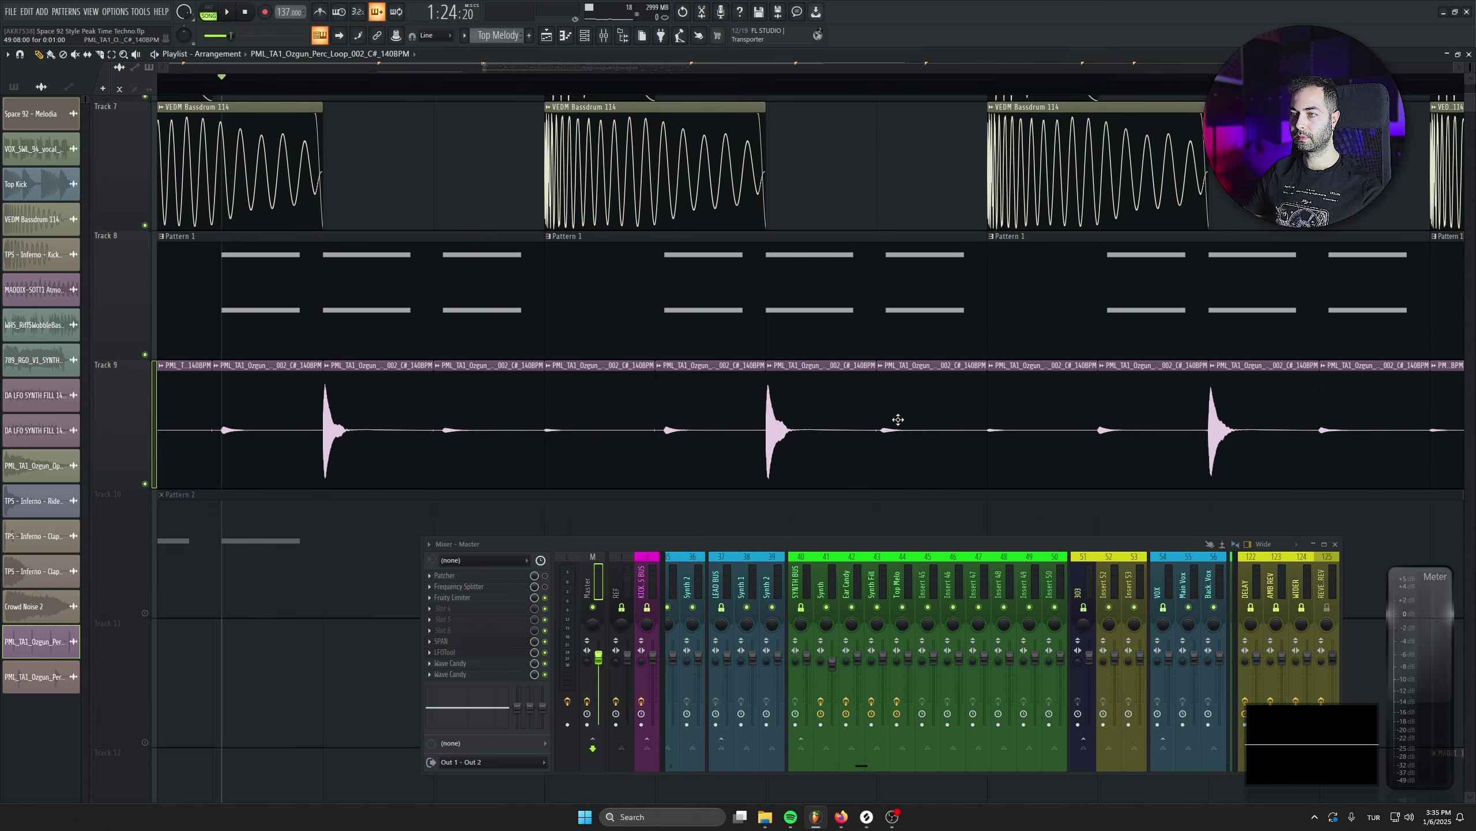
scroll(872, 422, "left", 1)
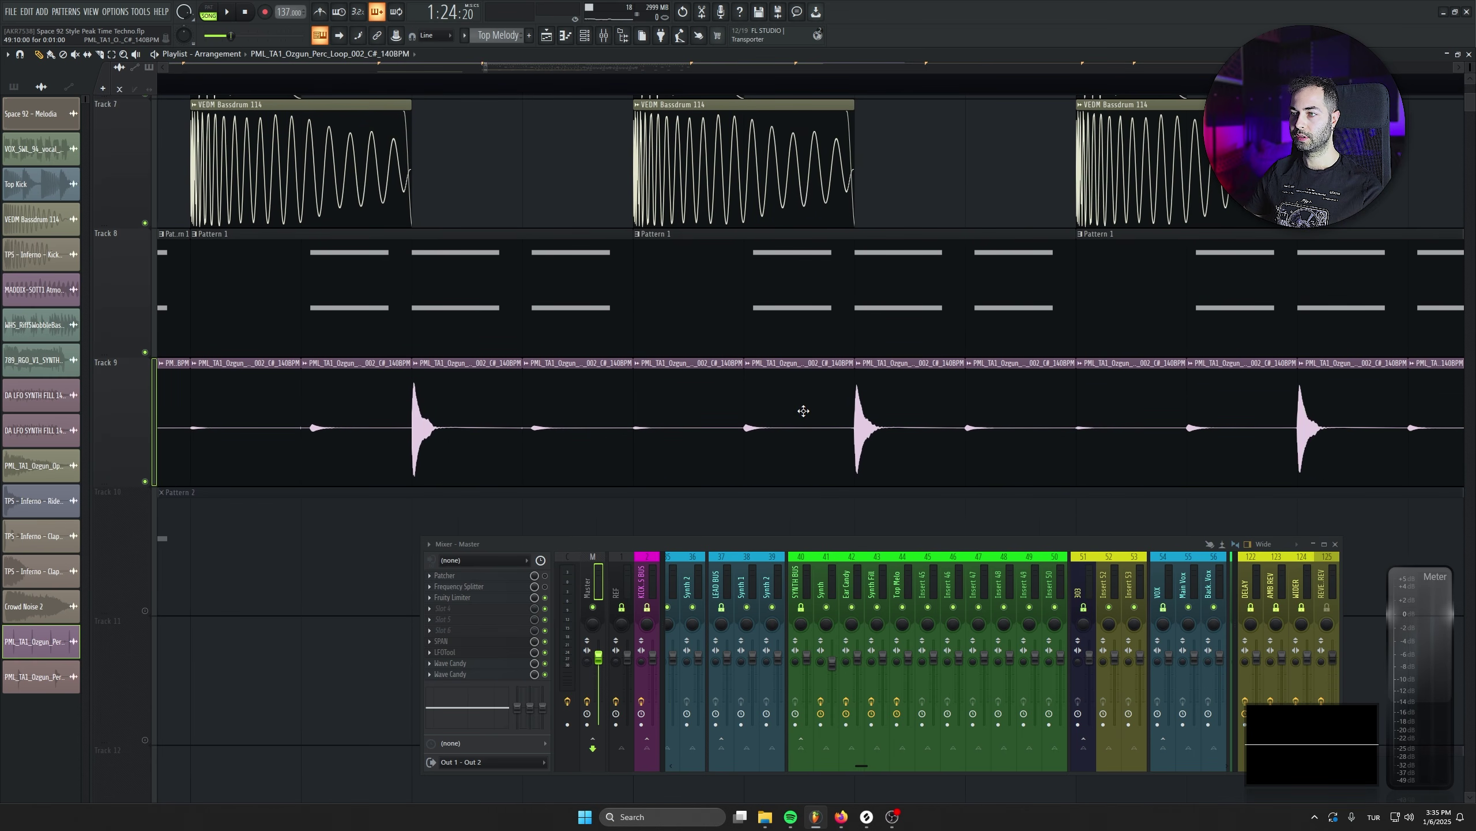
scroll(803, 410, "right", 1)
scroll(773, 409, "left", 3)
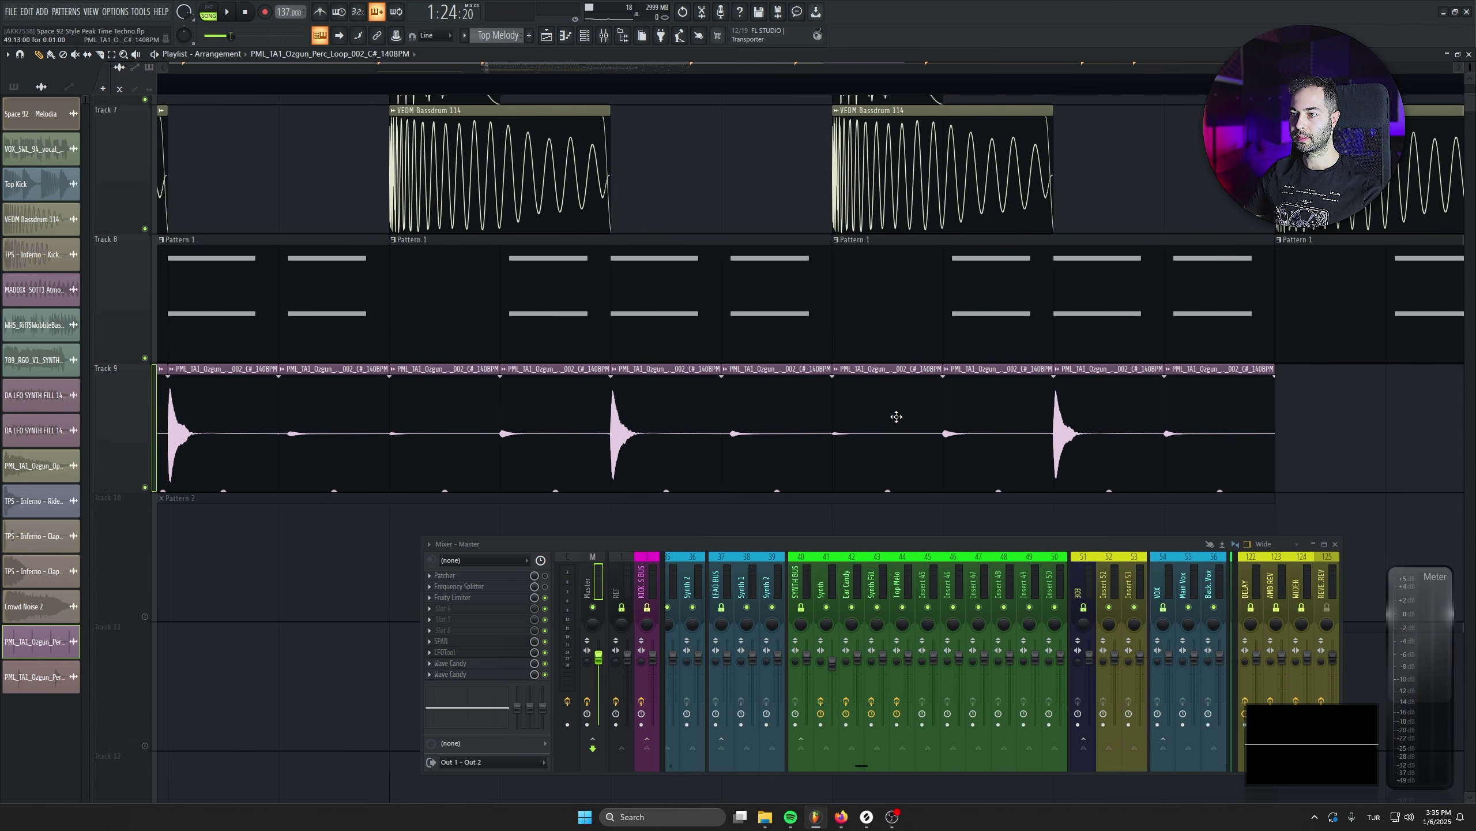
Select all sixteen Perc Loop 002 slices in bar 49, duplicate them and align the copy with the start of bar 50
scroll(734, 427, "down", 5)
left_click_drag(1079, 428, 346, 425)
scroll(346, 425, "up", 5)
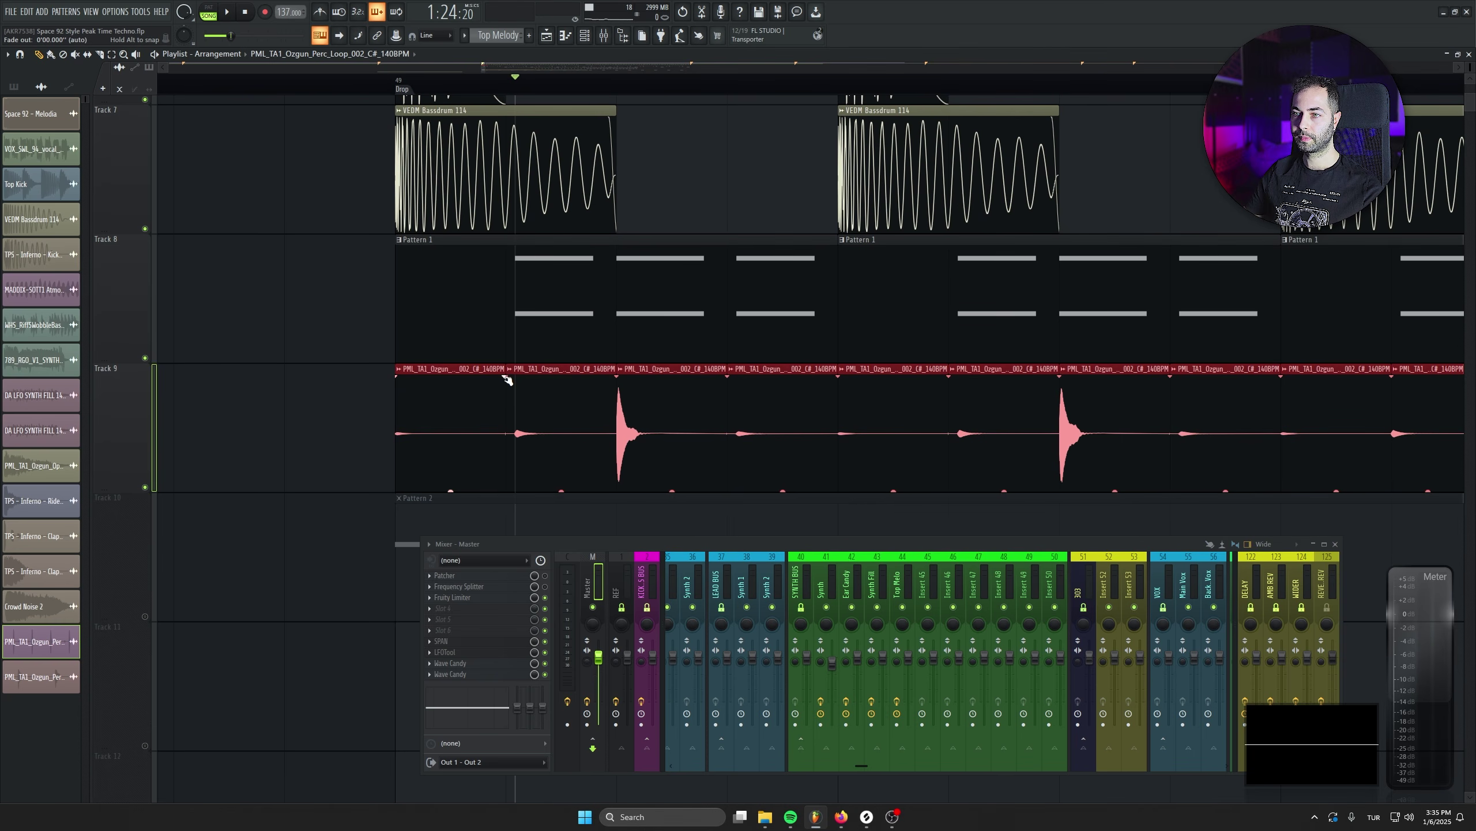
scroll(430, 437, "down", 3)
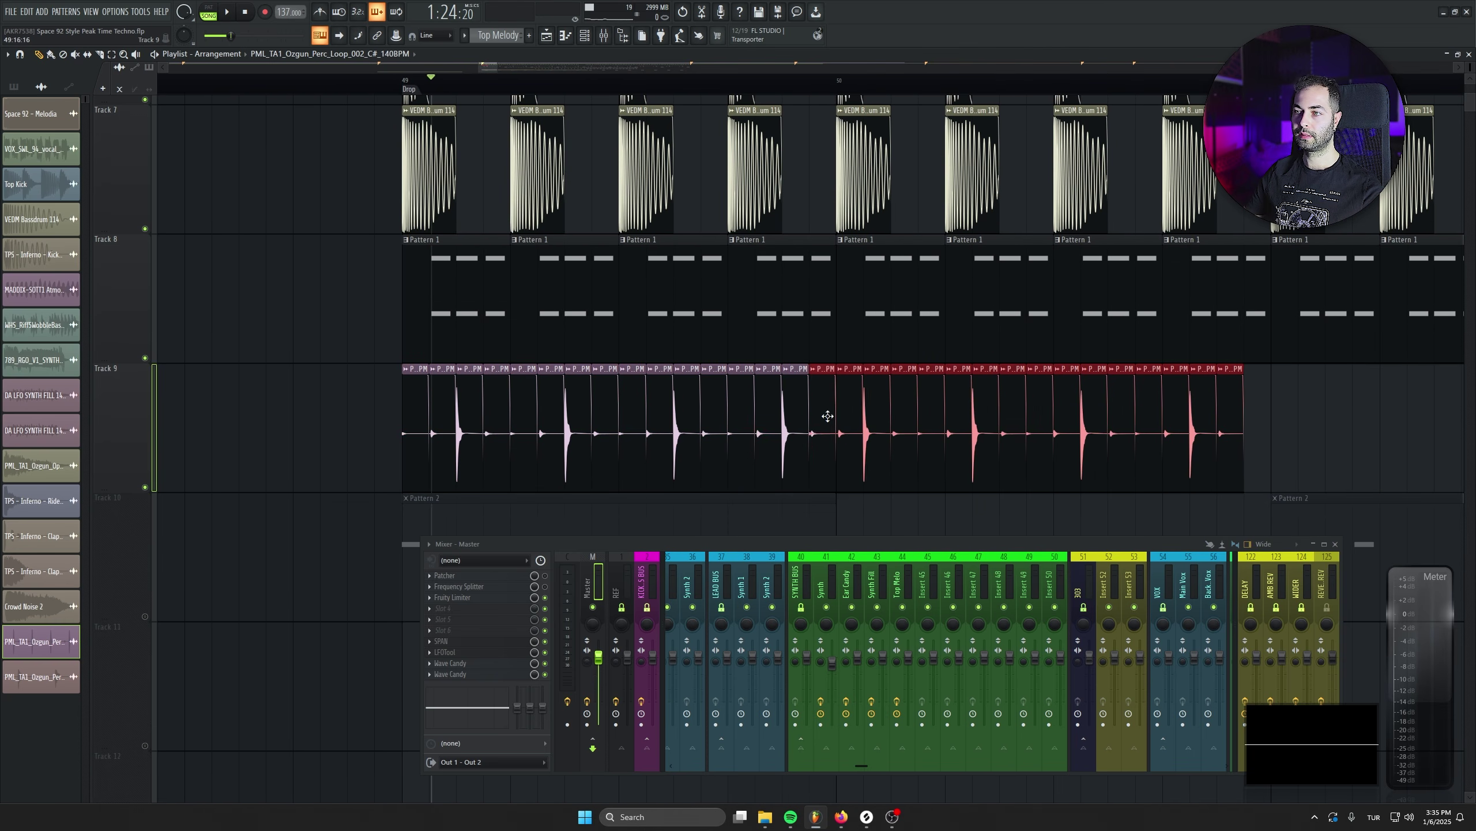
left_click_drag(865, 416, 841, 416)
Play the drop while duplicating the sliced Perc Loop 002 bars along Track 9 up to the Break marker
key("space")
mouse_move(1339, 428)
left_mouse_down()
mouse_move(346, 430)
mouse_move(1308, 408)
mouse_move(1288, 406)
left_mouse_up()
scroll(785, 422, "down", 4)
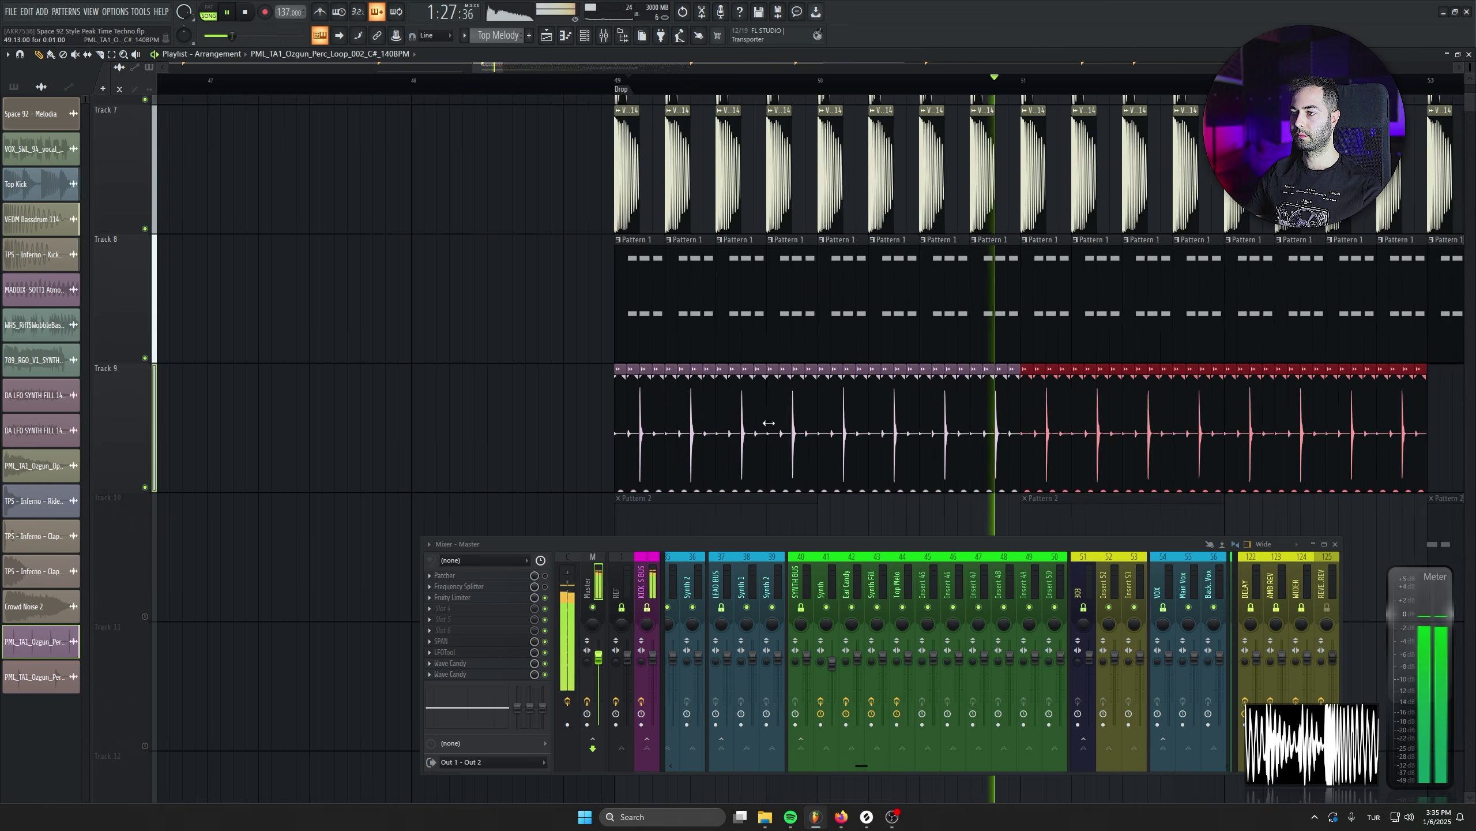
scroll(747, 422, "down", 3)
left_click_drag(1085, 435, 600, 428)
key("ctrl+b")
key("ctrl+b")
key("ctrl+b")
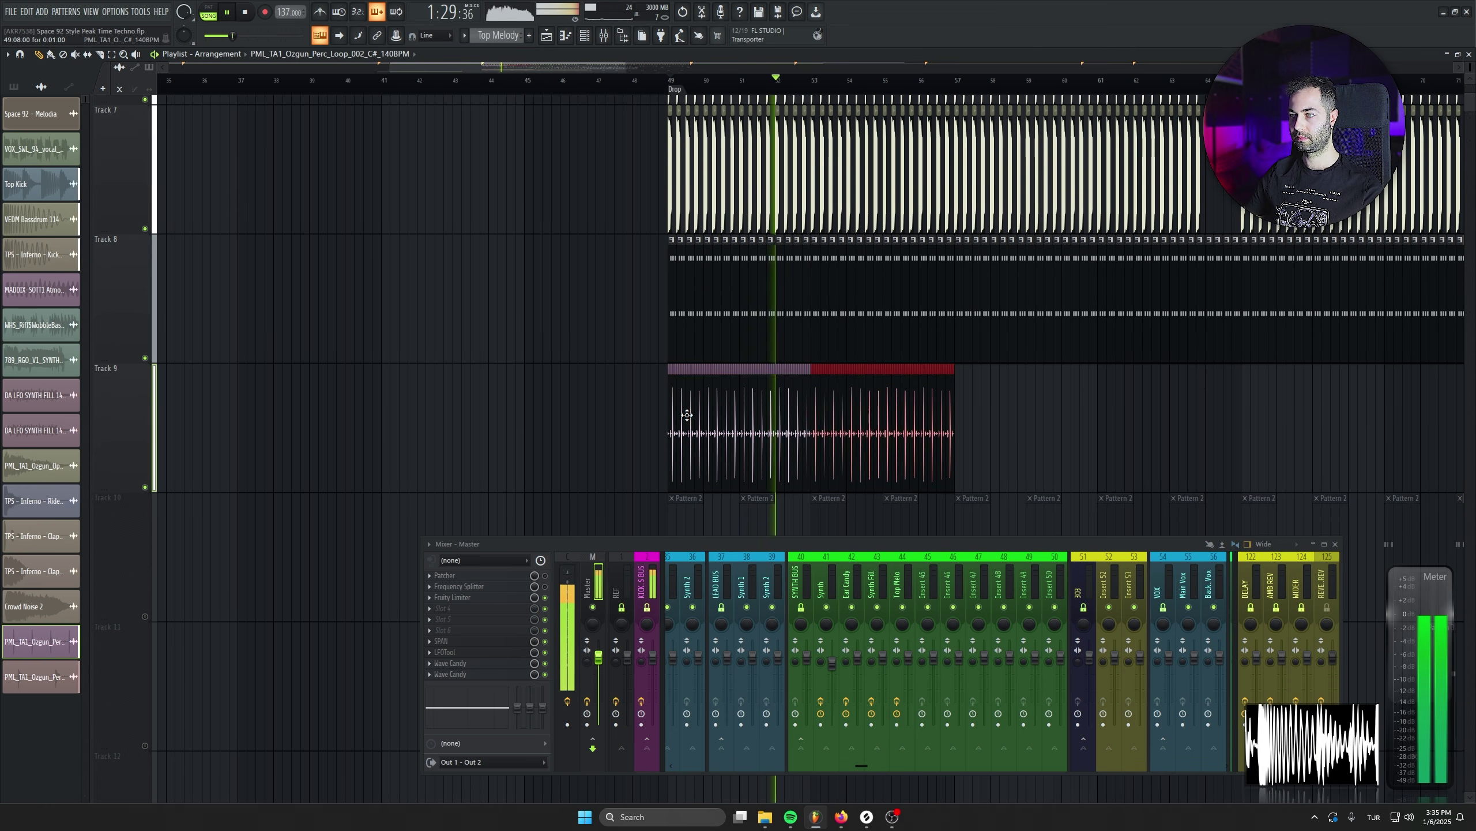
scroll(669, 418, "down", 3)
key("ctrl+b")
key("ctrl+b")
key("ctrl+b")
key("ctrl+b")
key("space")
Move the sliced Perc Loop 002 track back down below the Crowd Noise 2 track, unmute the other tracks and play the drop
left_click_drag(706, 294, 587, 133)
scroll(128, 251, "down", 6)
left_click_drag(331, 640, 343, 263)
scroll(349, 368, "down", 8)
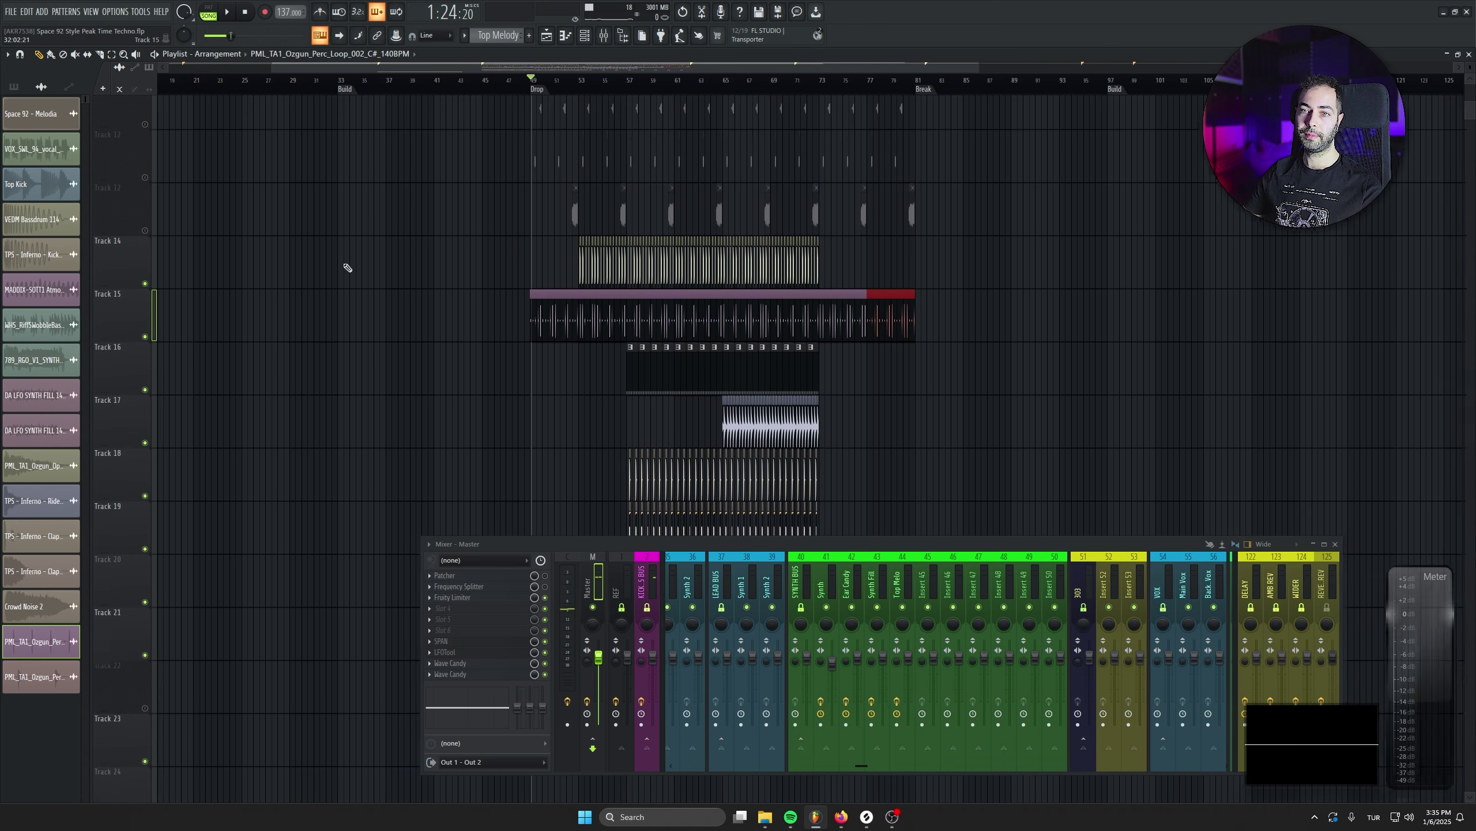
scroll(343, 263, "down", 1)
left_click_drag(138, 255, 138, 426)
scroll(337, 383, "down", 6)
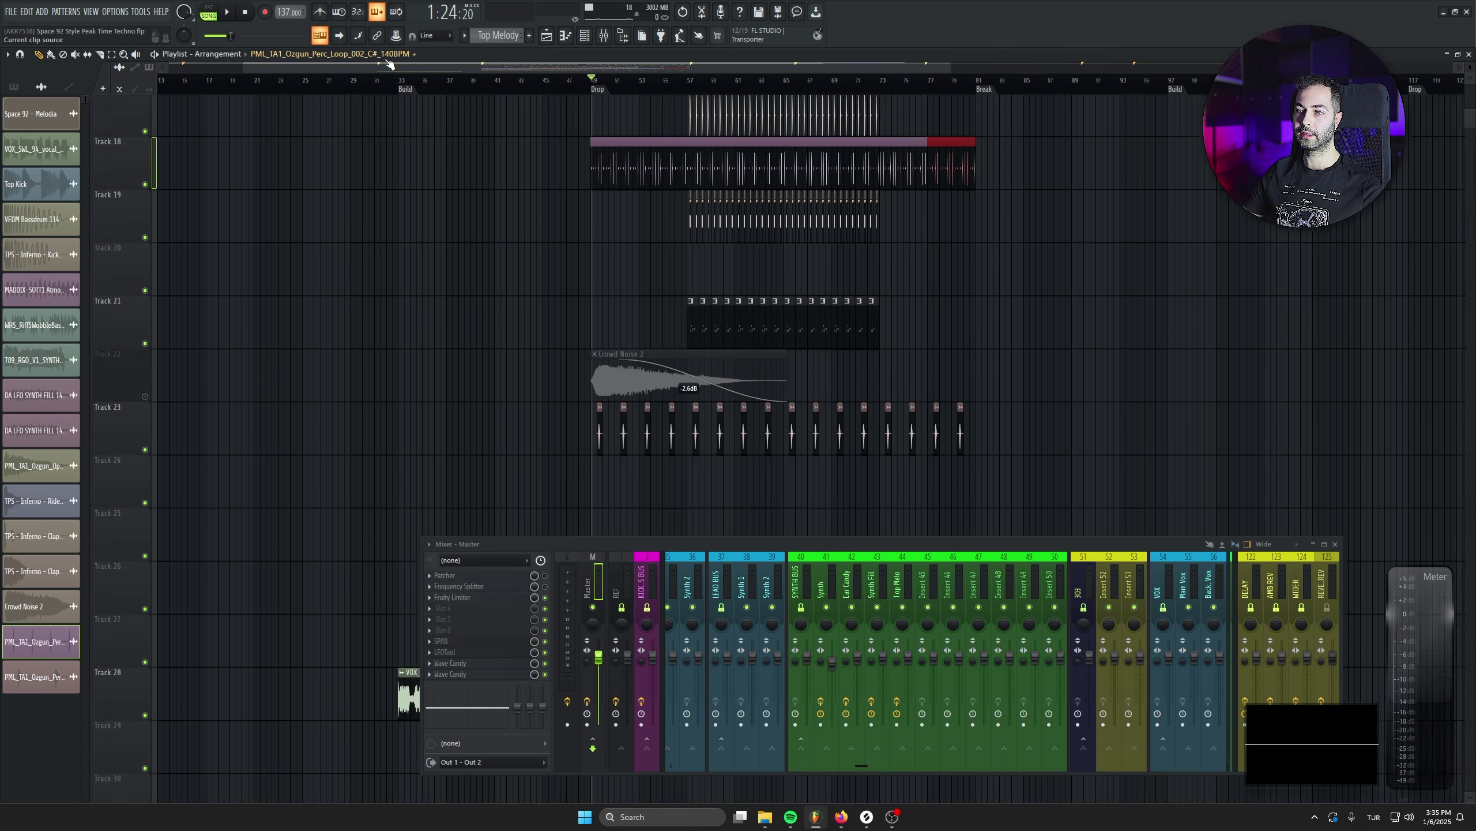
left_click_drag(125, 104, 129, 274)
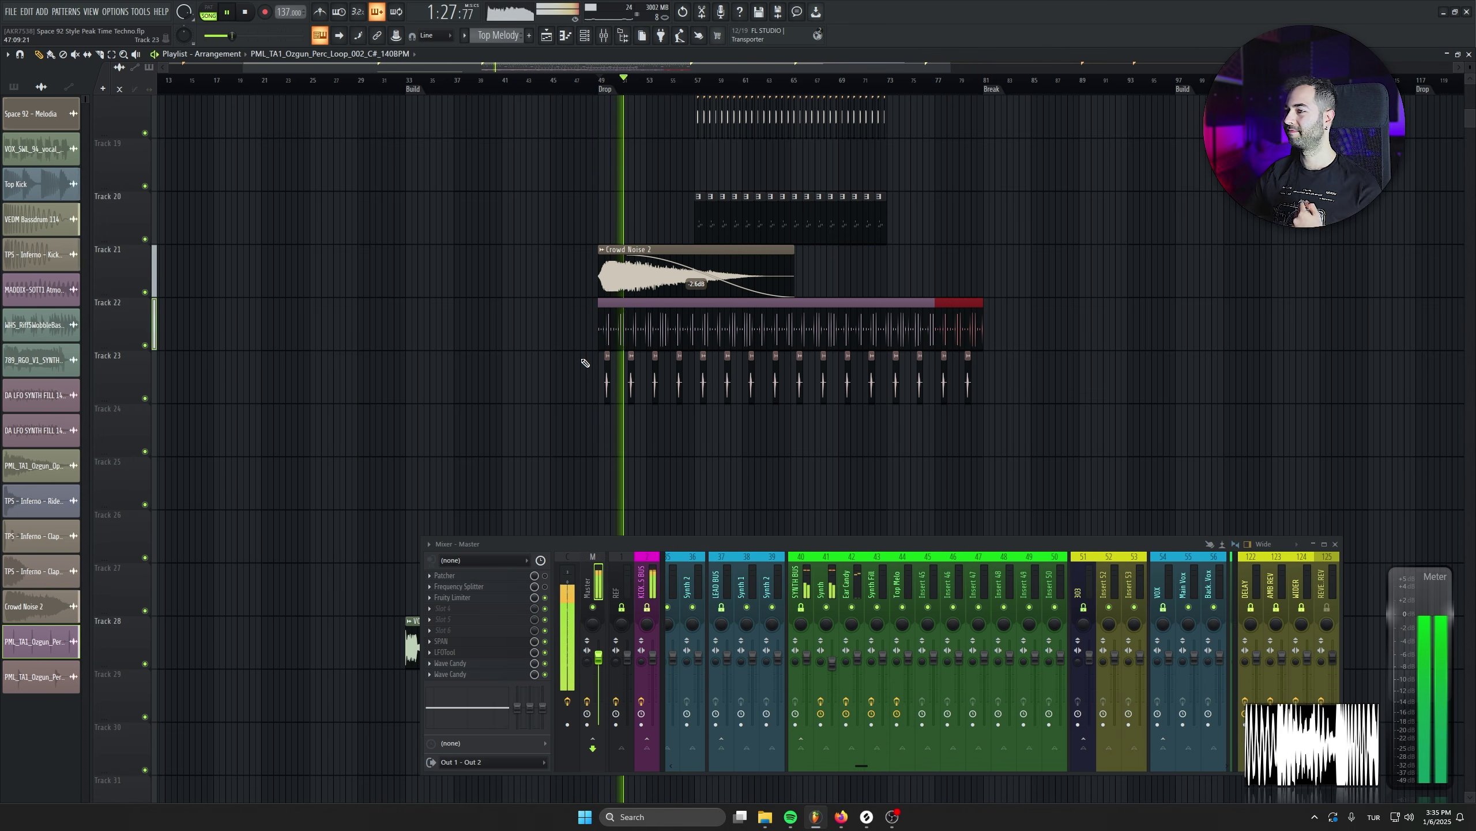
Try to delete the Perc Loop 002 slices on Track 22 from the Drop marker onward
scroll(669, 412, "up", 6)
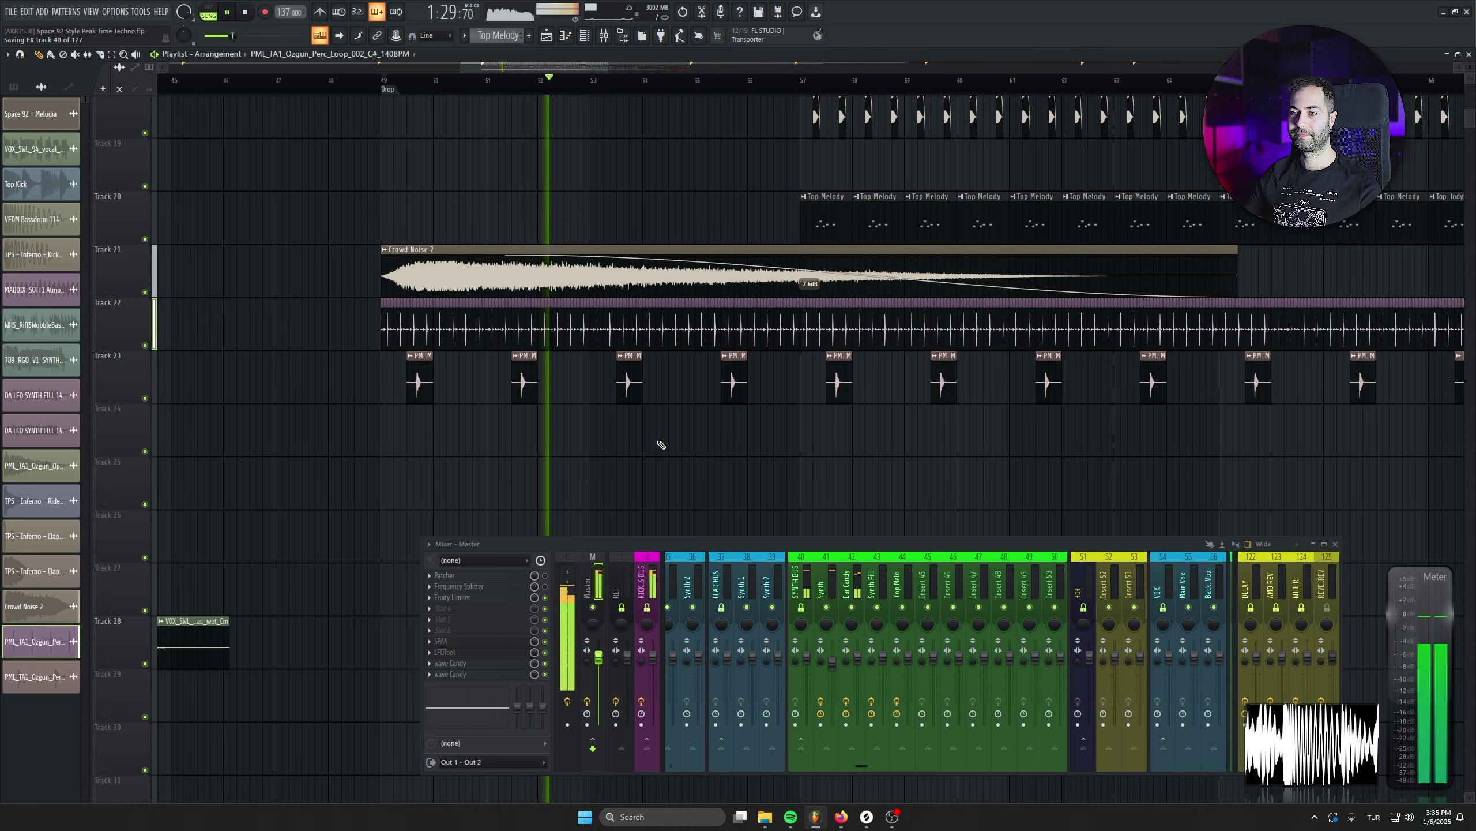
key("ctrl+z")
scroll(391, 319, "up", 3)
mouse_move(312, 323)
left_mouse_down()
mouse_move(874, 316)
mouse_move(409, 367)
mouse_move(674, 373)
left_mouse_up()
scroll(349, 369, "down", 3)
scroll(587, 445, "down", 3)
scroll(589, 446, "down", 2)
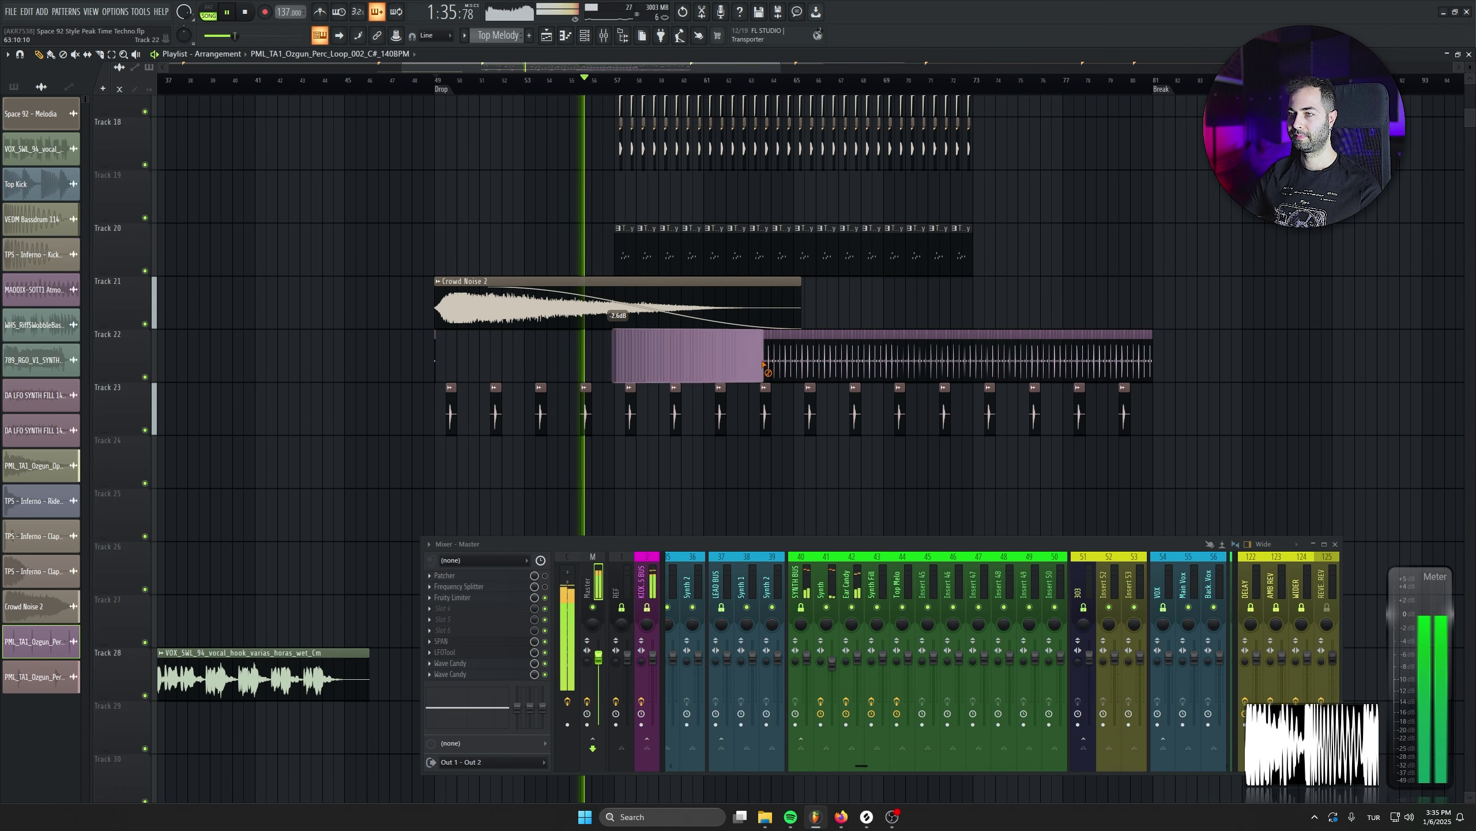
scroll(801, 422, "up", 6)
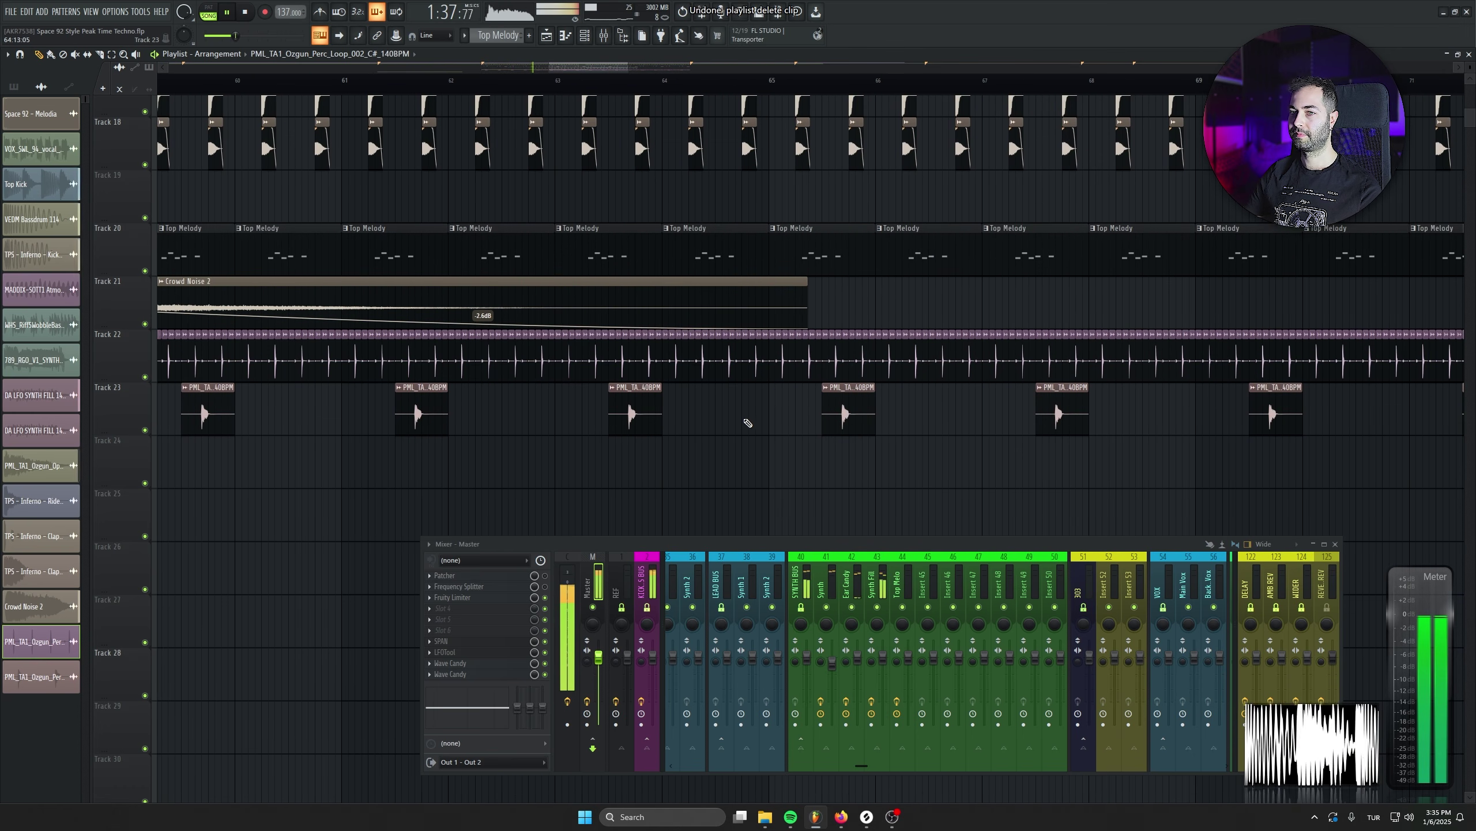
Delete the Track 22 Perc Loop 002 slices from the Drop marker up to bar 65 and listen to the drop
left_click_drag(748, 422, 1035, 410)
left_click_drag(211, 344, 1038, 348)
scroll(1112, 403, "up", 3)
left_click_drag(920, 356, 953, 350)
scroll(891, 378, "down", 10)
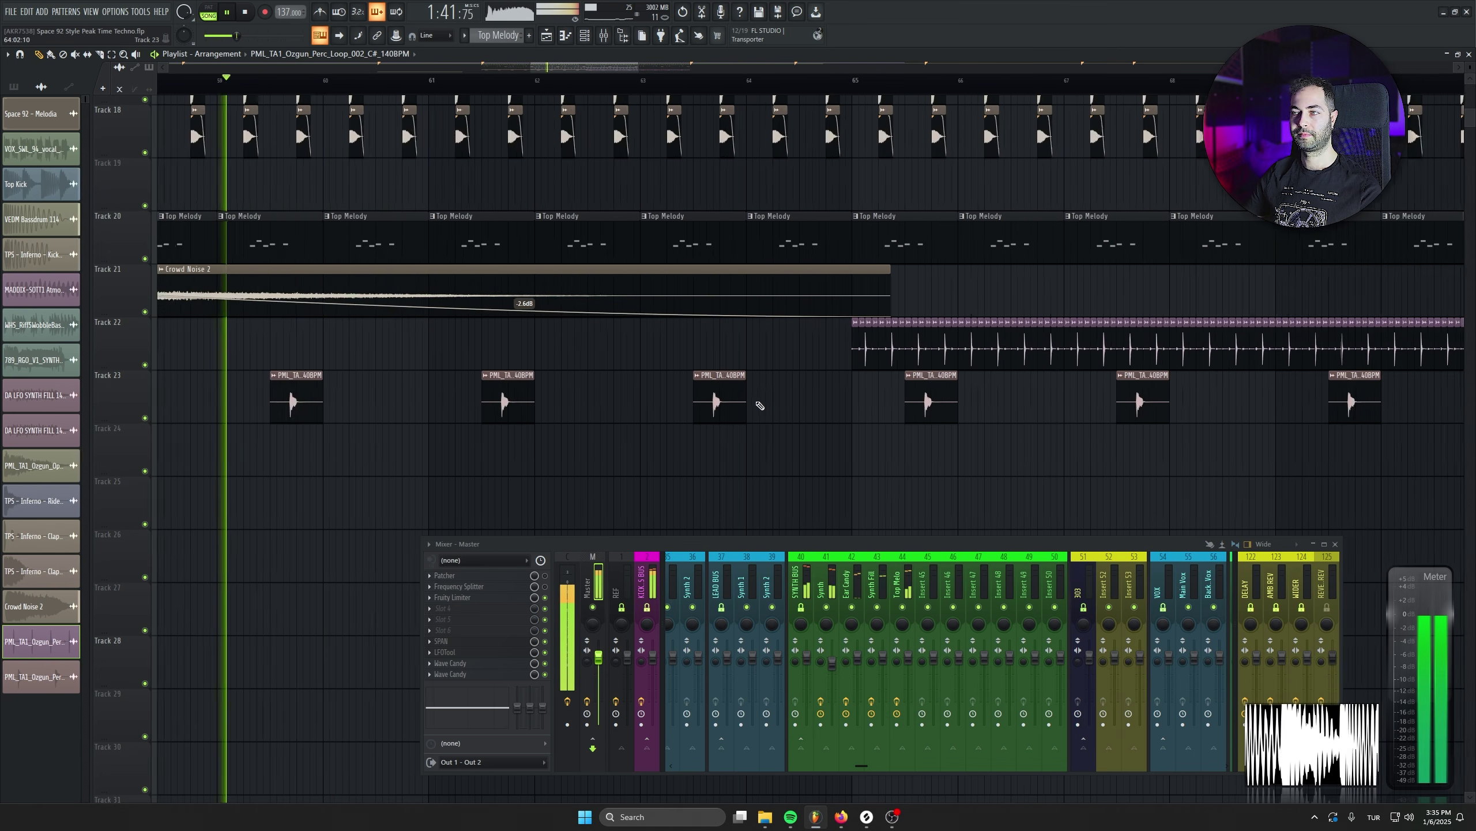
scroll(740, 406, "down", 2)
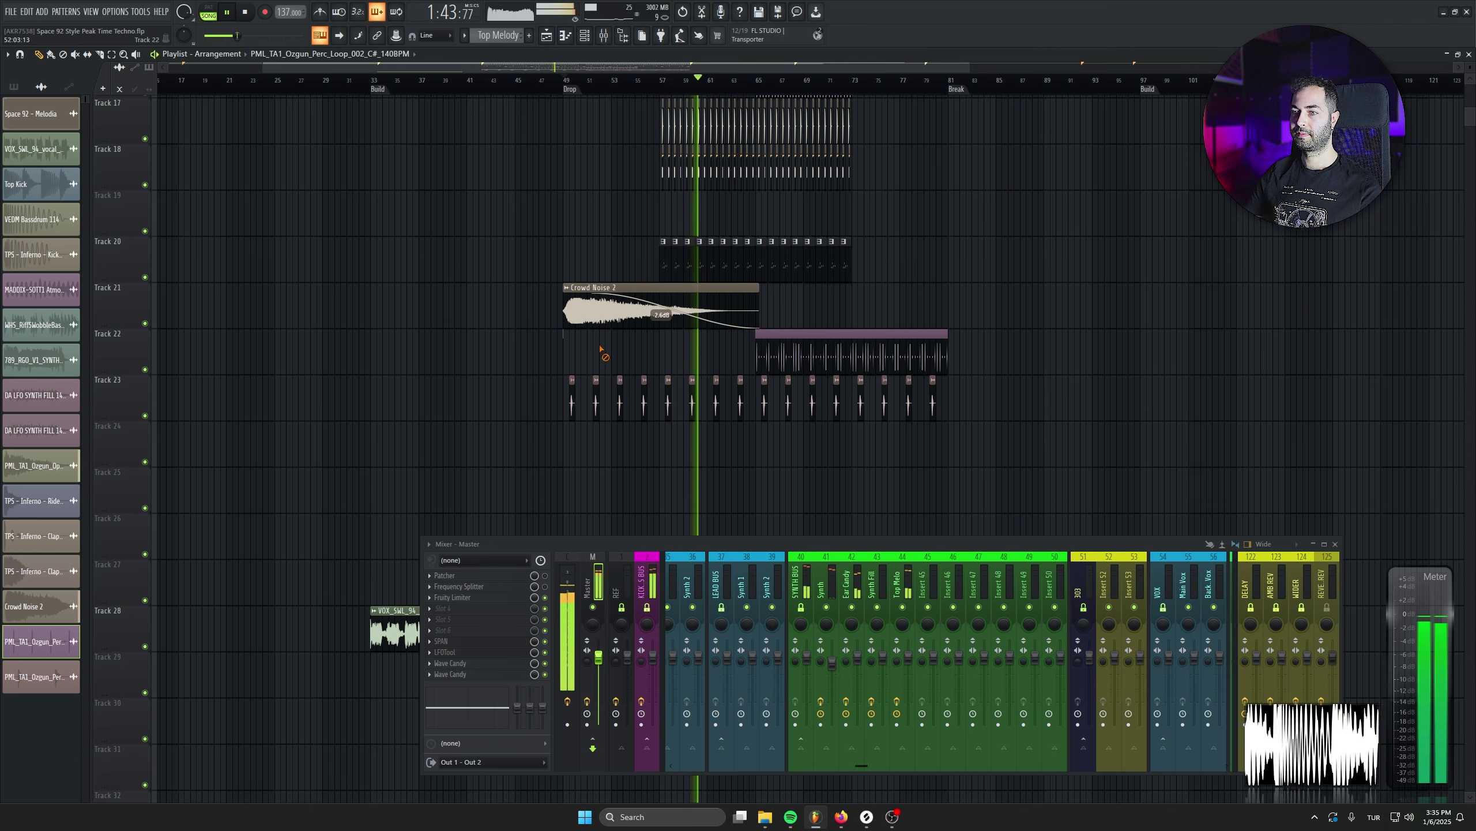
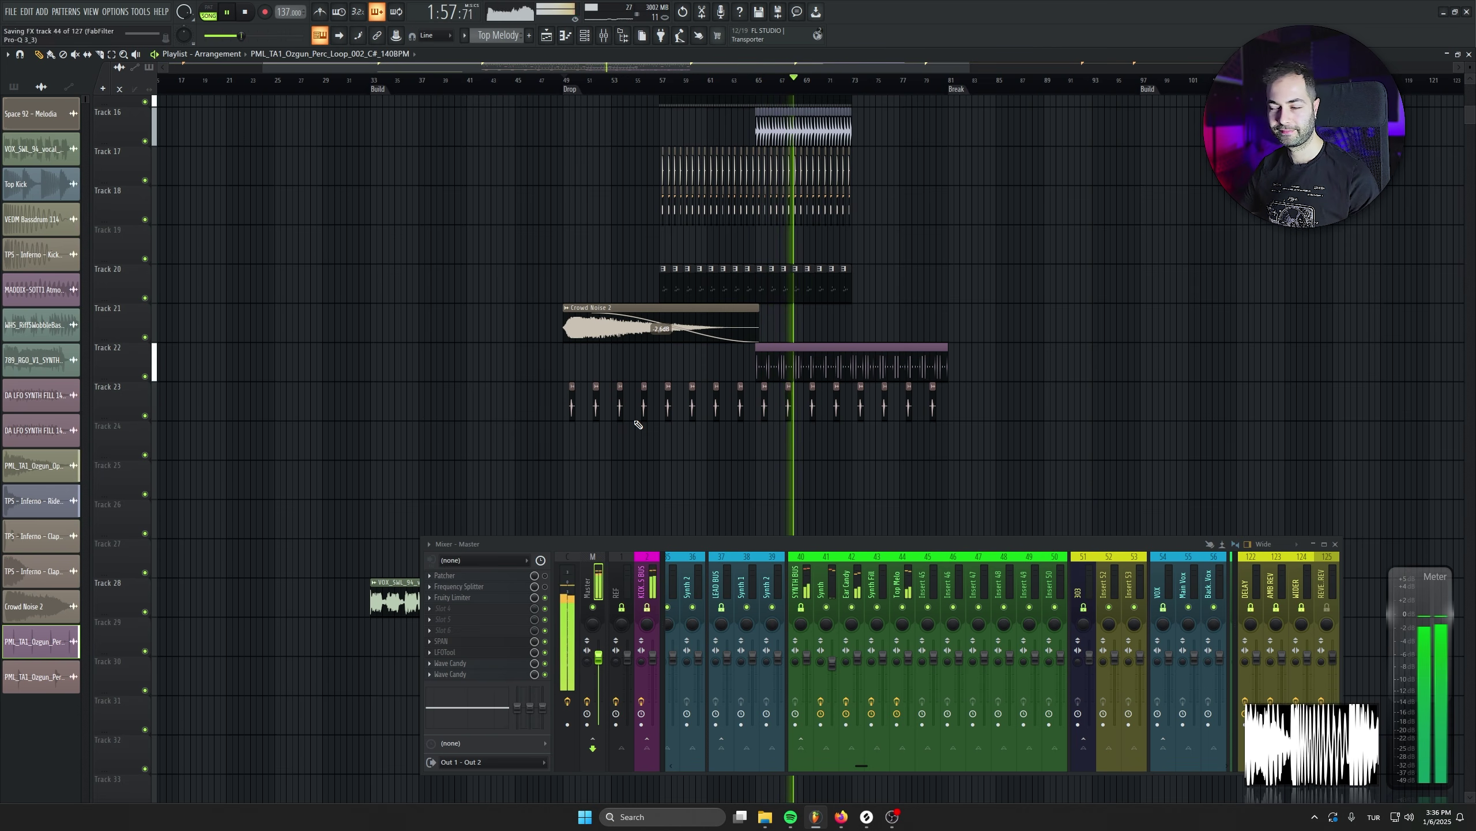
scroll(639, 425, "up", 6)
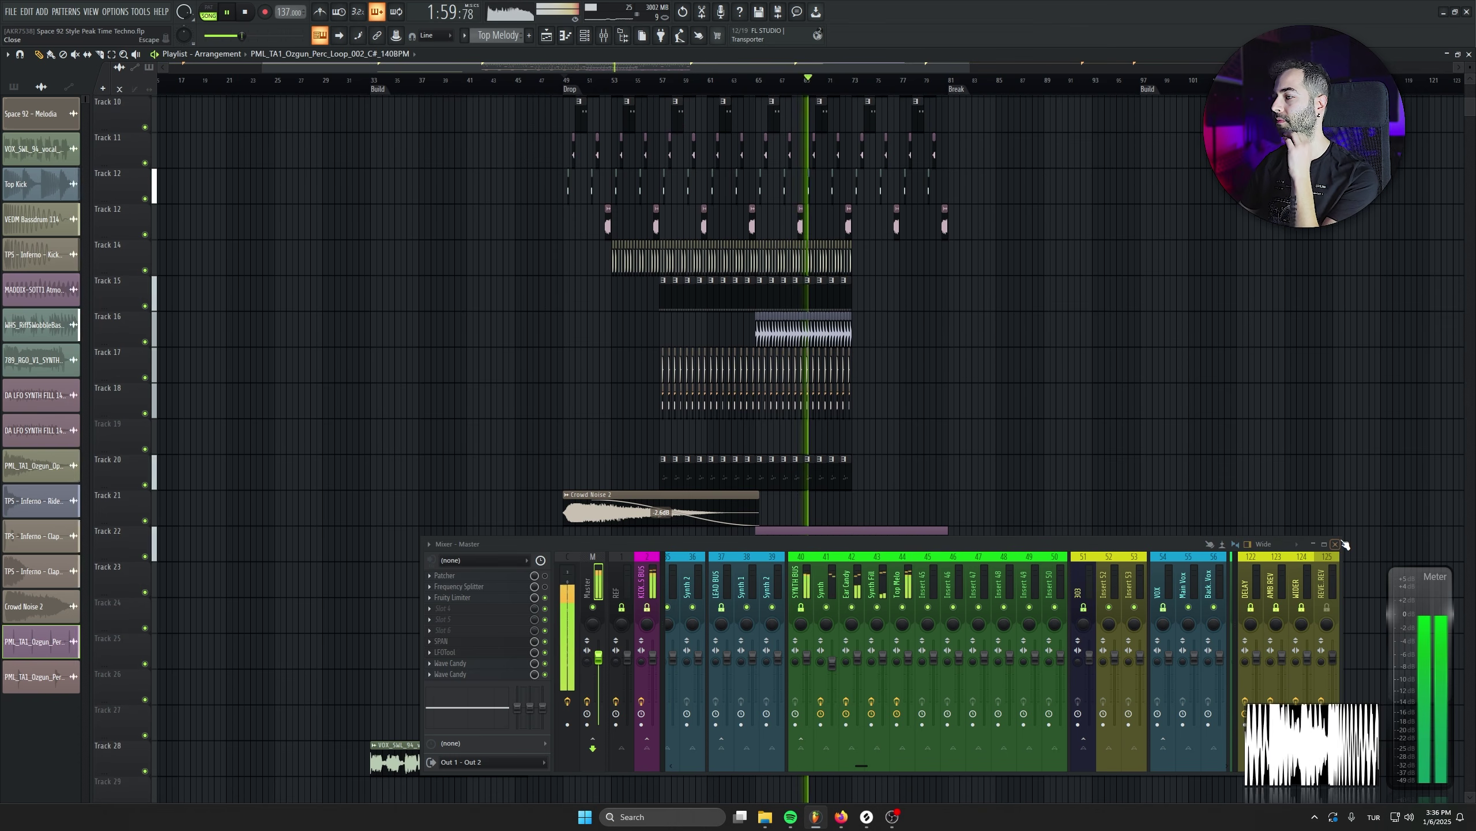
Close the mixer and review the drop's track layout up to the Break marker during playback
left_click(1336, 544)
scroll(1021, 528, "up", 6)
scroll(802, 478, "up", 3)
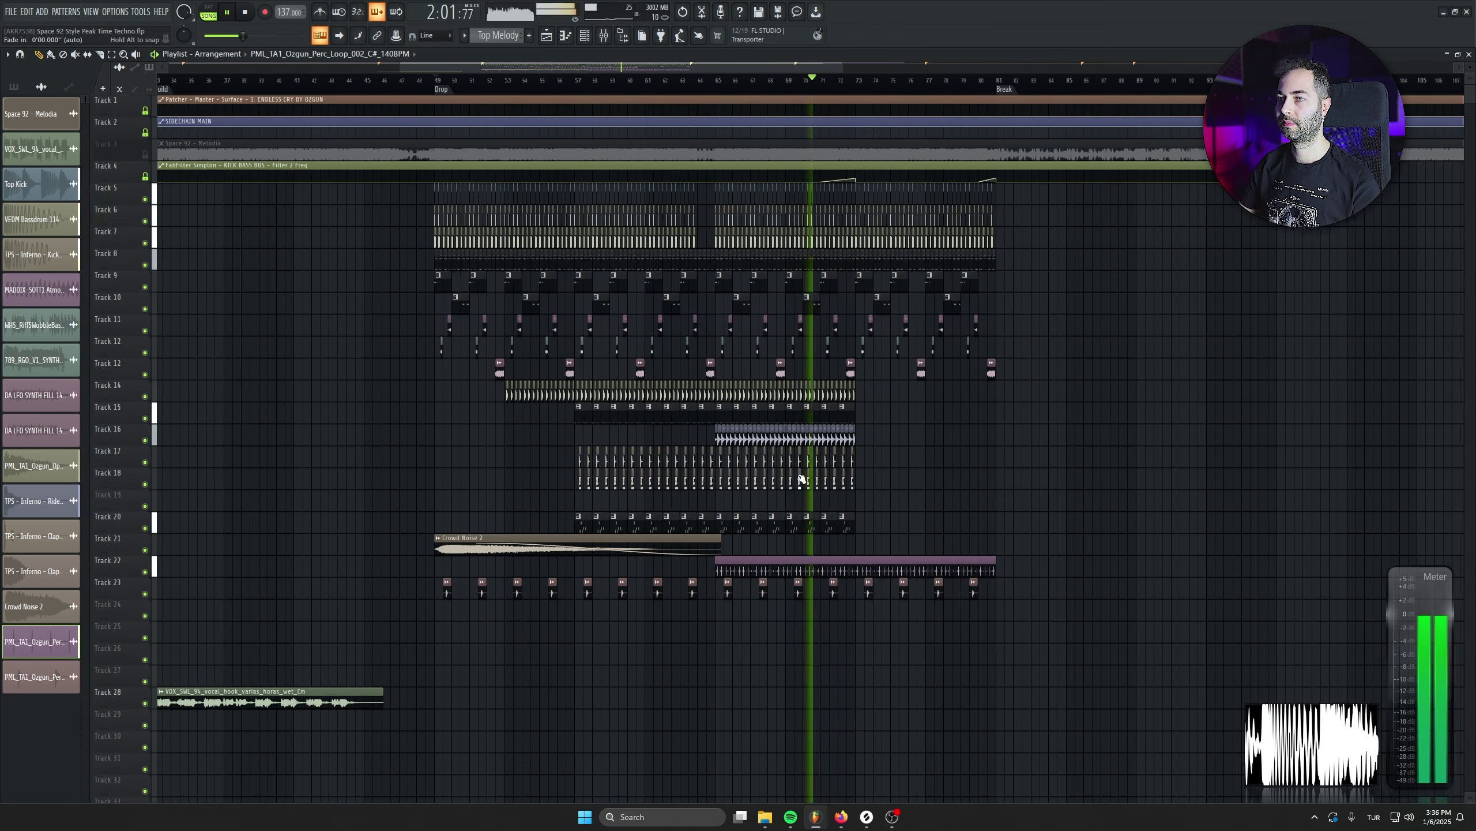
scroll(802, 478, "up", 3)
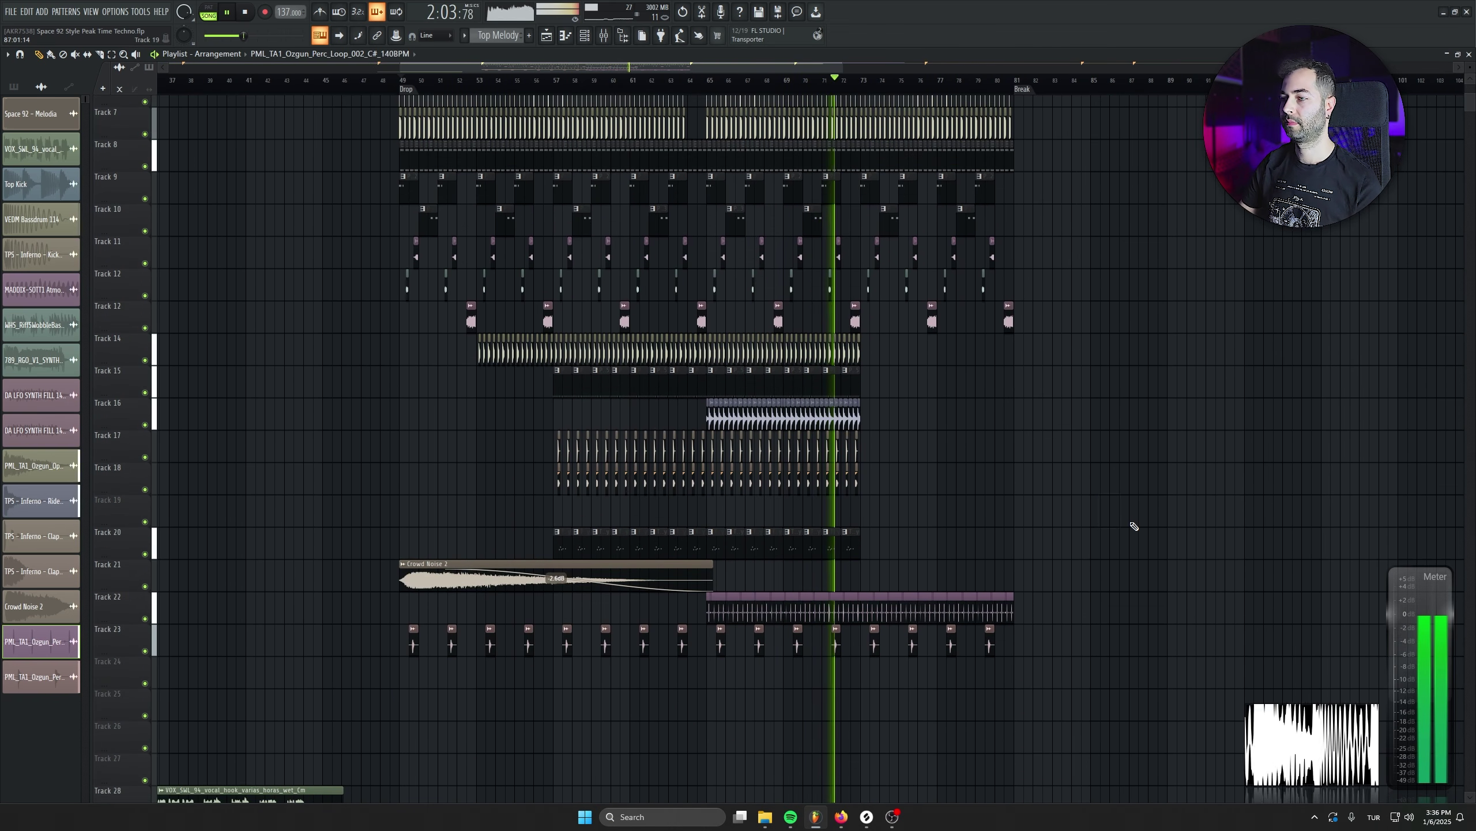
scroll(1133, 526, "down", 1)
scroll(1133, 526, "down", 2)
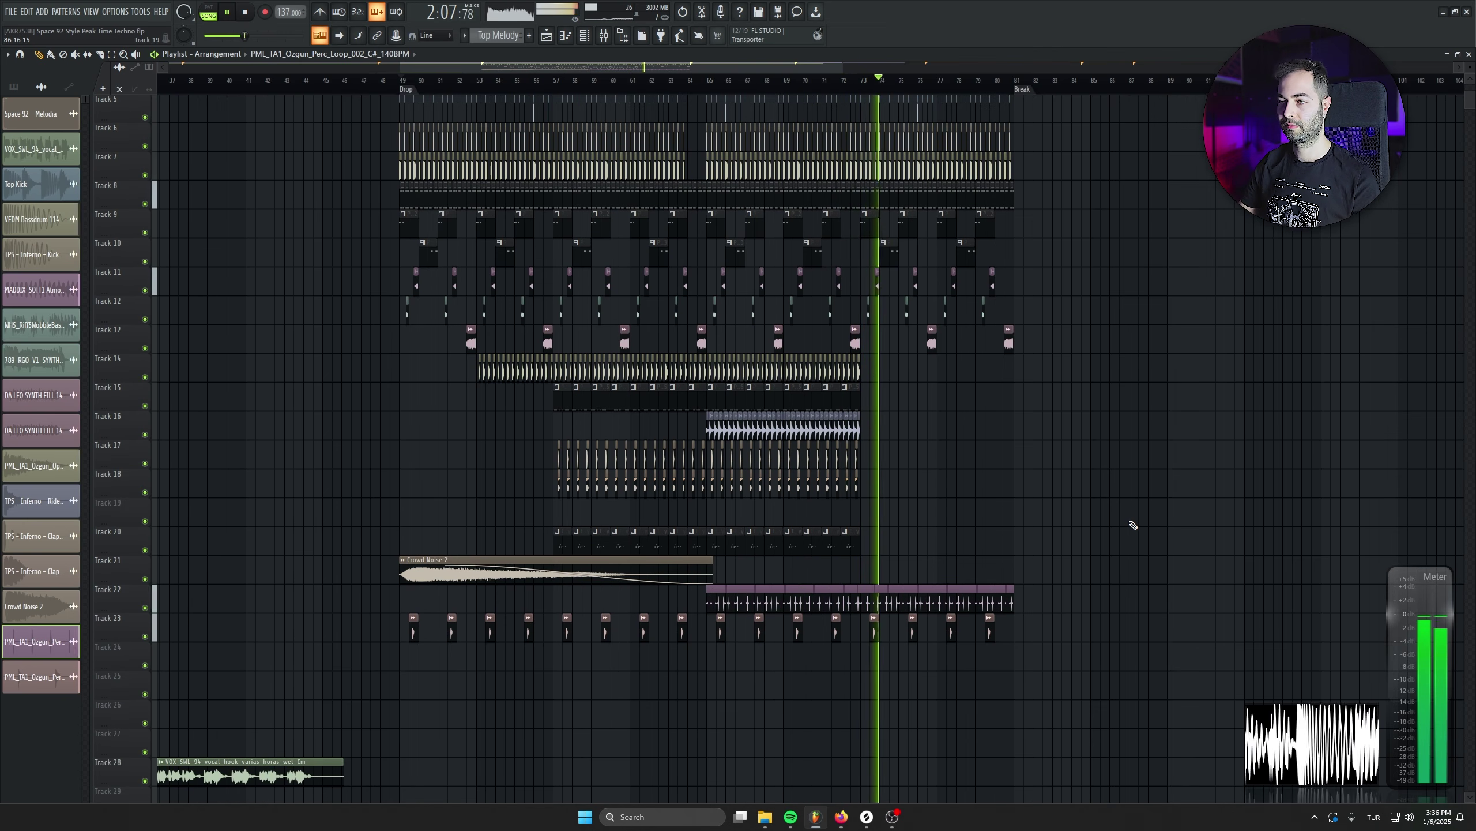
left_click(1022, 594)
key("ctrl+z")
Route the Perc Loop 002 clip on Track 22 to mixer track 19 and name that mixer track PErc
double_click(1010, 590)
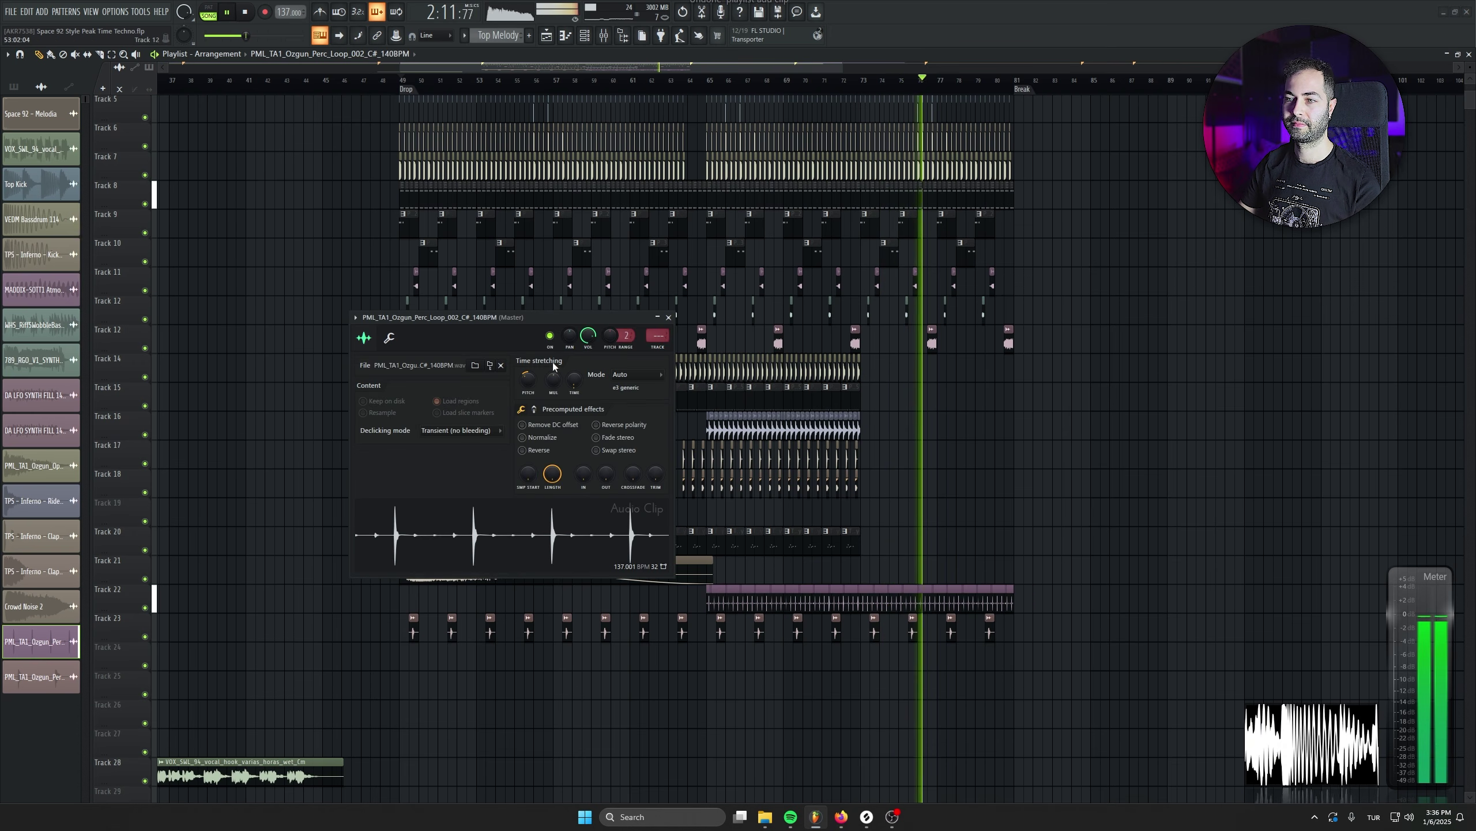
double_click(657, 336)
left_click_drag(657, 336, 658, 291)
key("F2")
type("PErc")
key("Return")
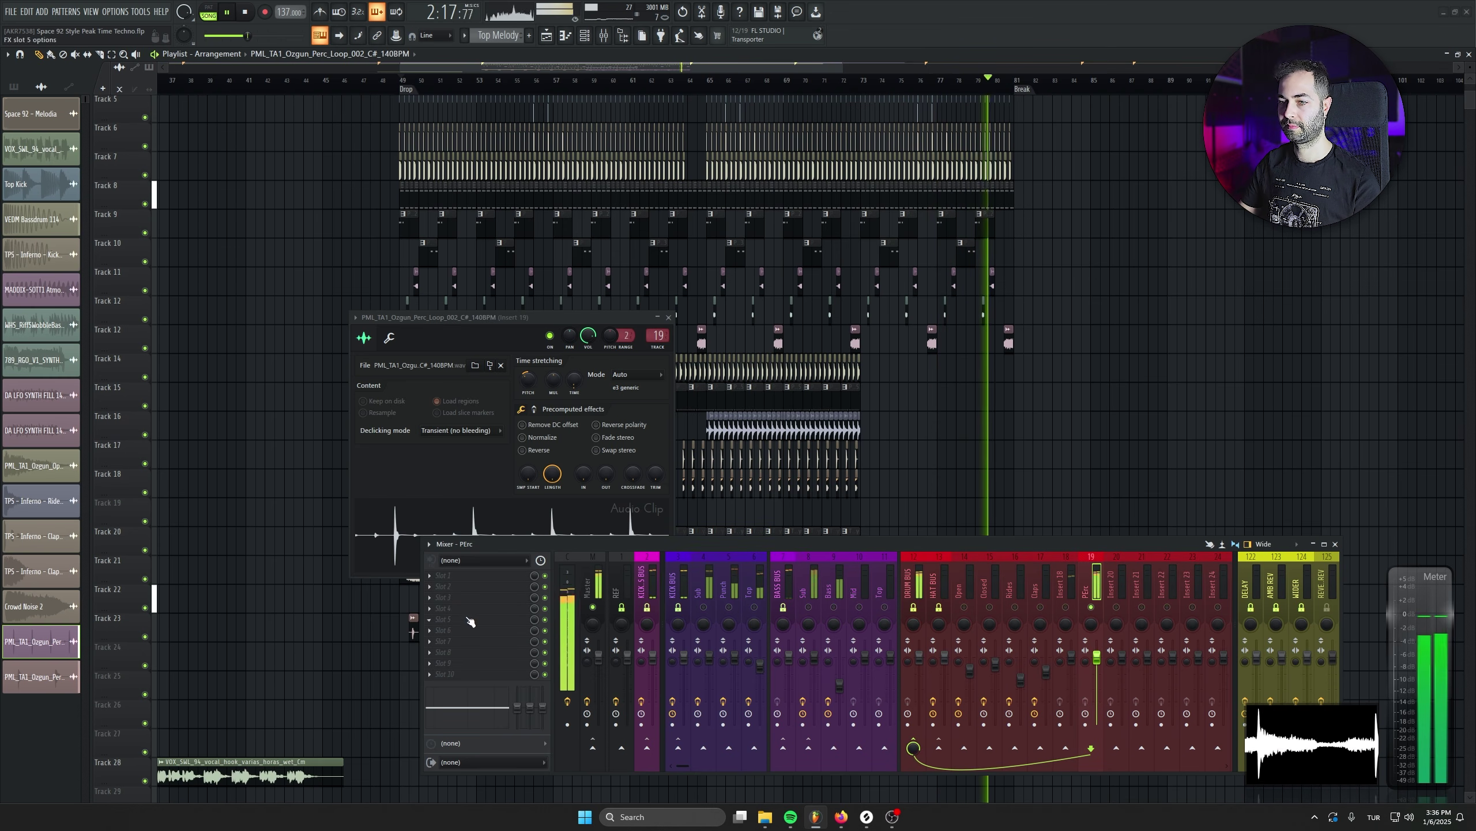
Add FabFilter Pro-Q 3 to the PErc mixer track and remove its low end with a Low Cut band
left_click(468, 575)
left_click(596, 315)
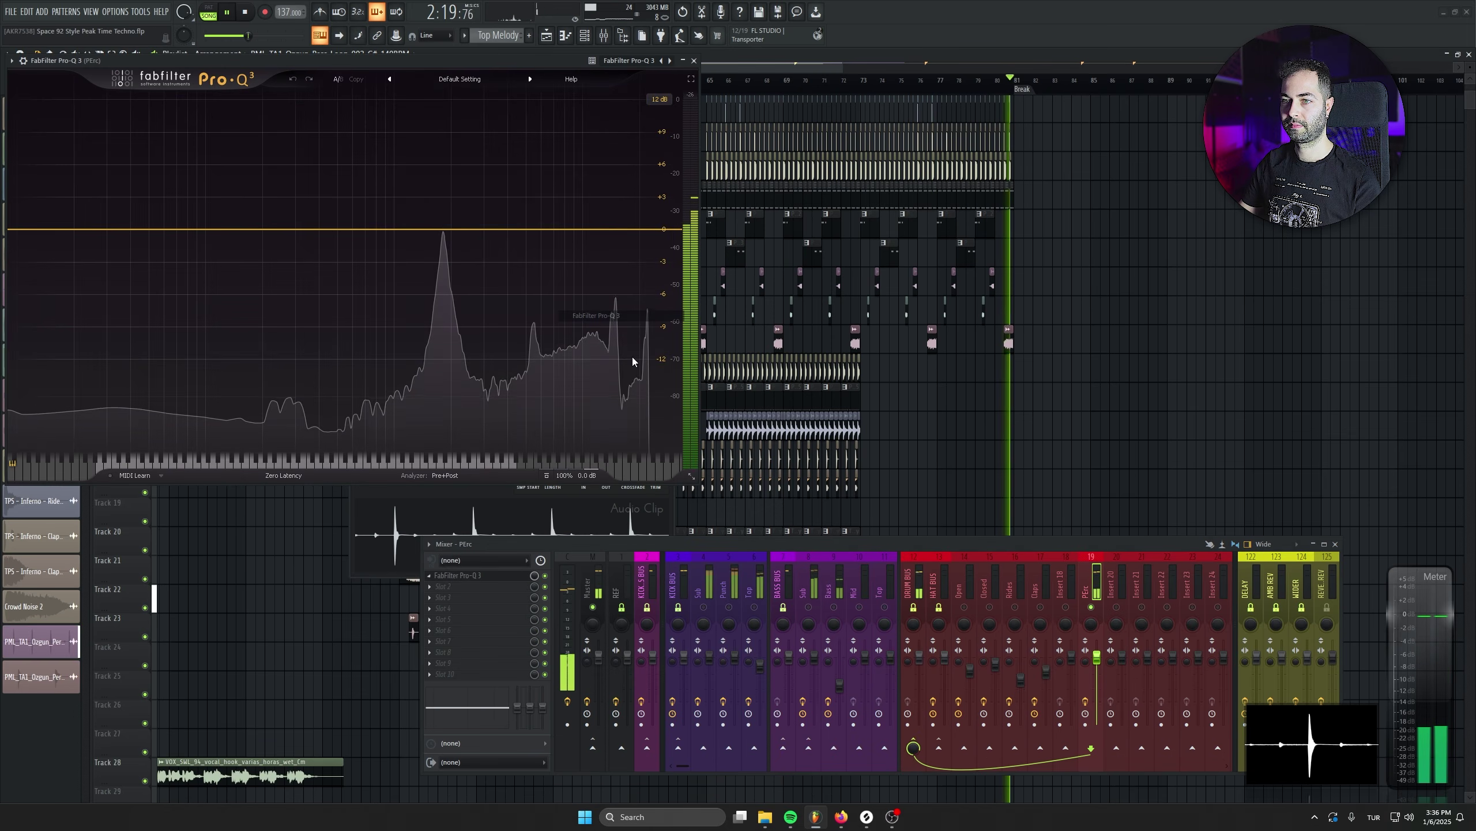
left_click_drag(115, 263, 364, 255)
Route the Perc Loop 003 clip on Track 23 to mixer track 19 as well
left_click_drag(910, 360, 789, 335)
scroll(788, 361, "up", 4)
double_click(792, 353)
left_click_drag(328, 93, 329, 89)
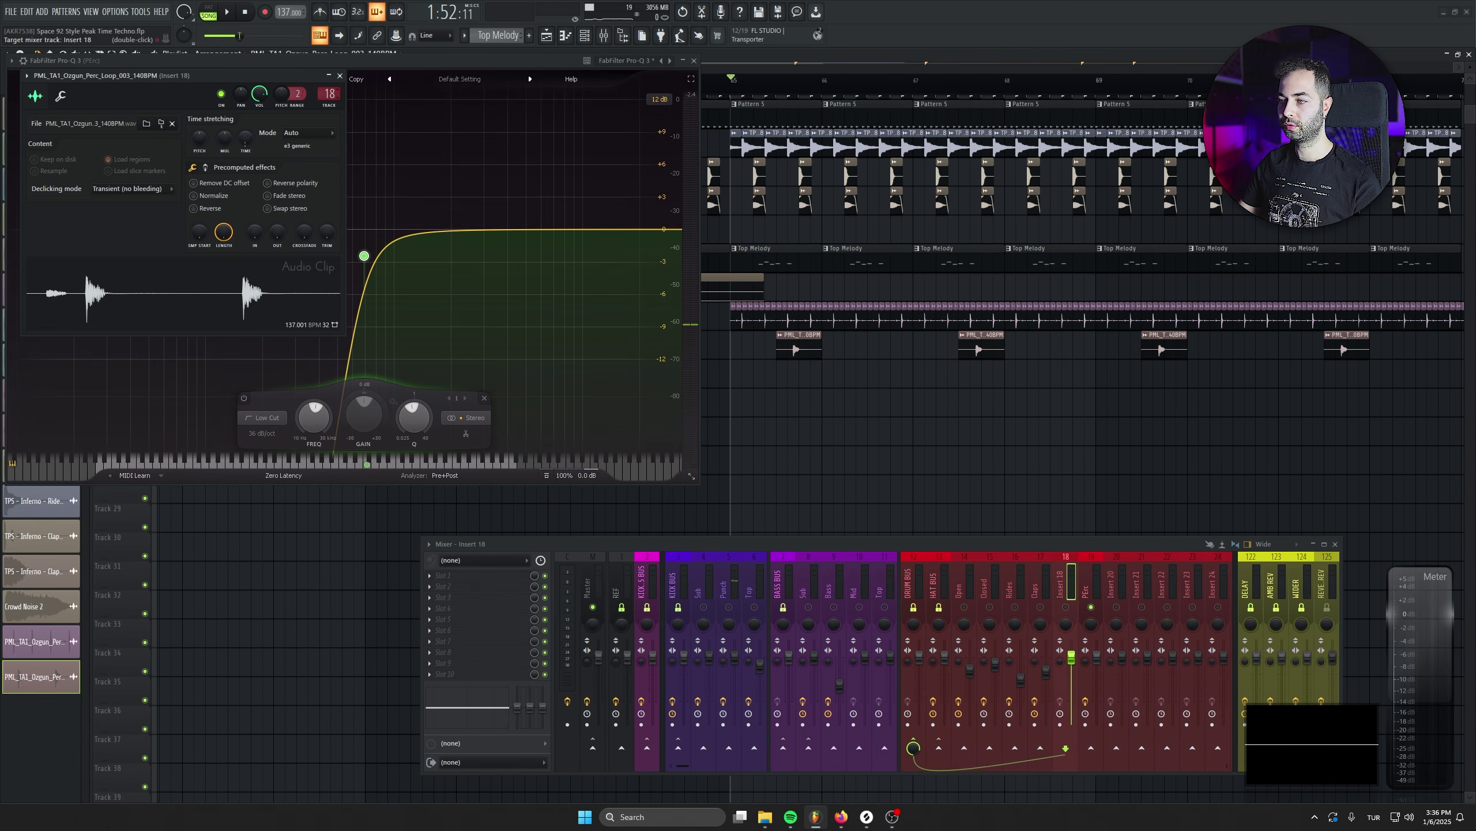
Insert Kickstart 2 in the last effect slot of the PErc mixer track and close both plugin windows
left_click(443, 586)
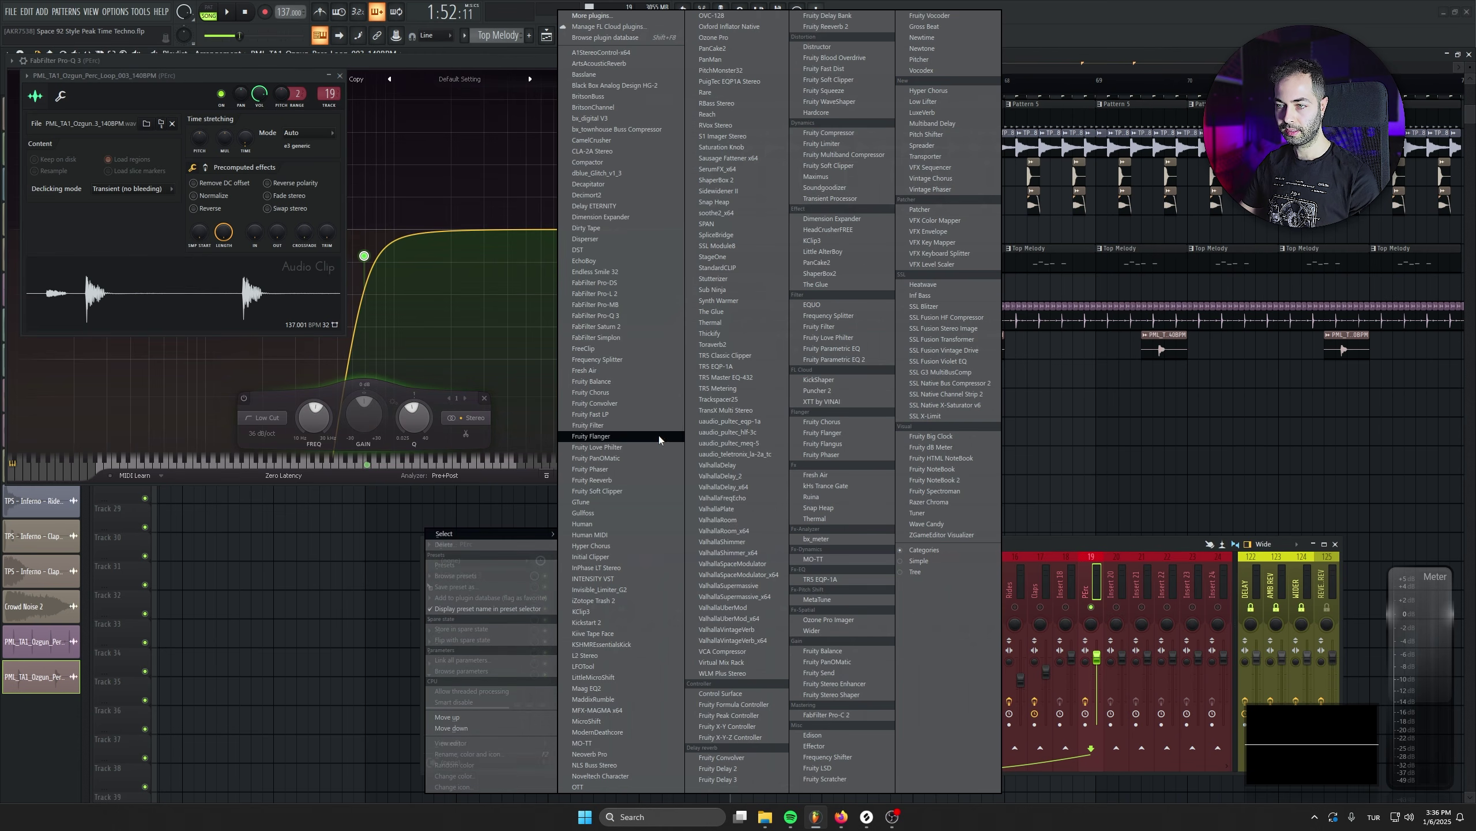
left_click(587, 622)
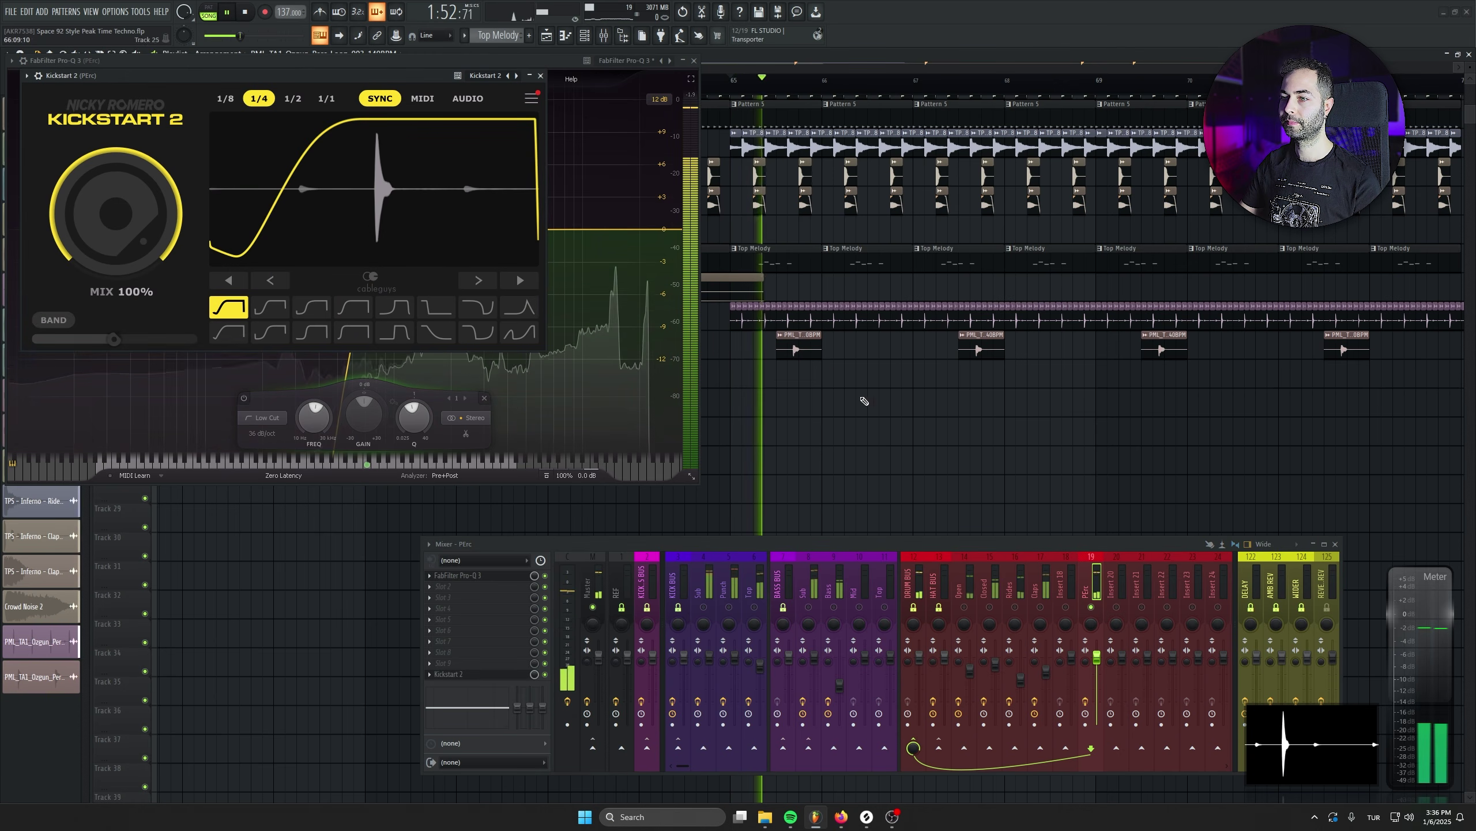
left_click(540, 76)
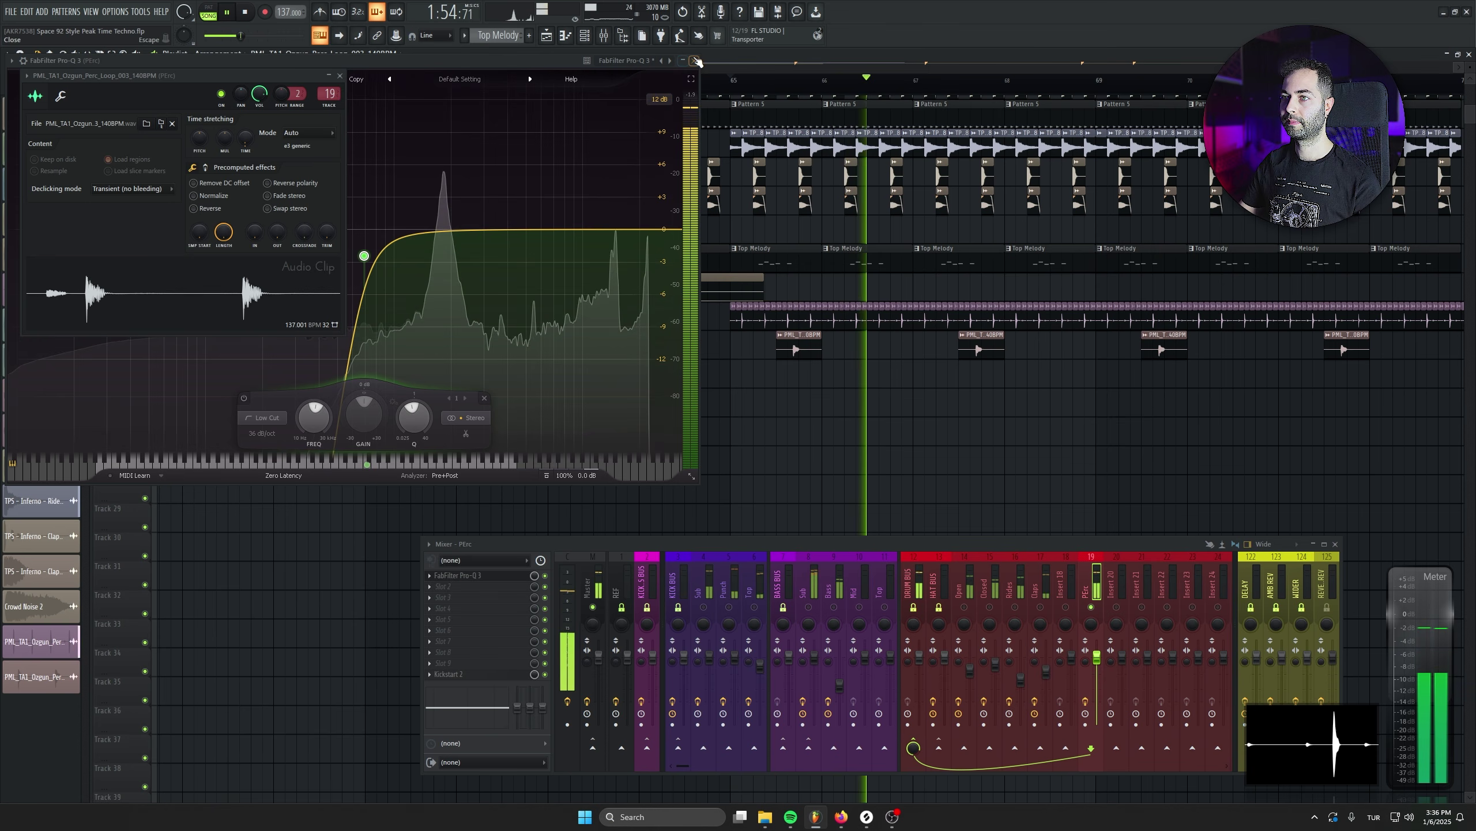
left_click(694, 60)
Listen to the percussion soloed with the kick bass bus, restore the full mix and look over the drop arrangement
right_click(648, 608)
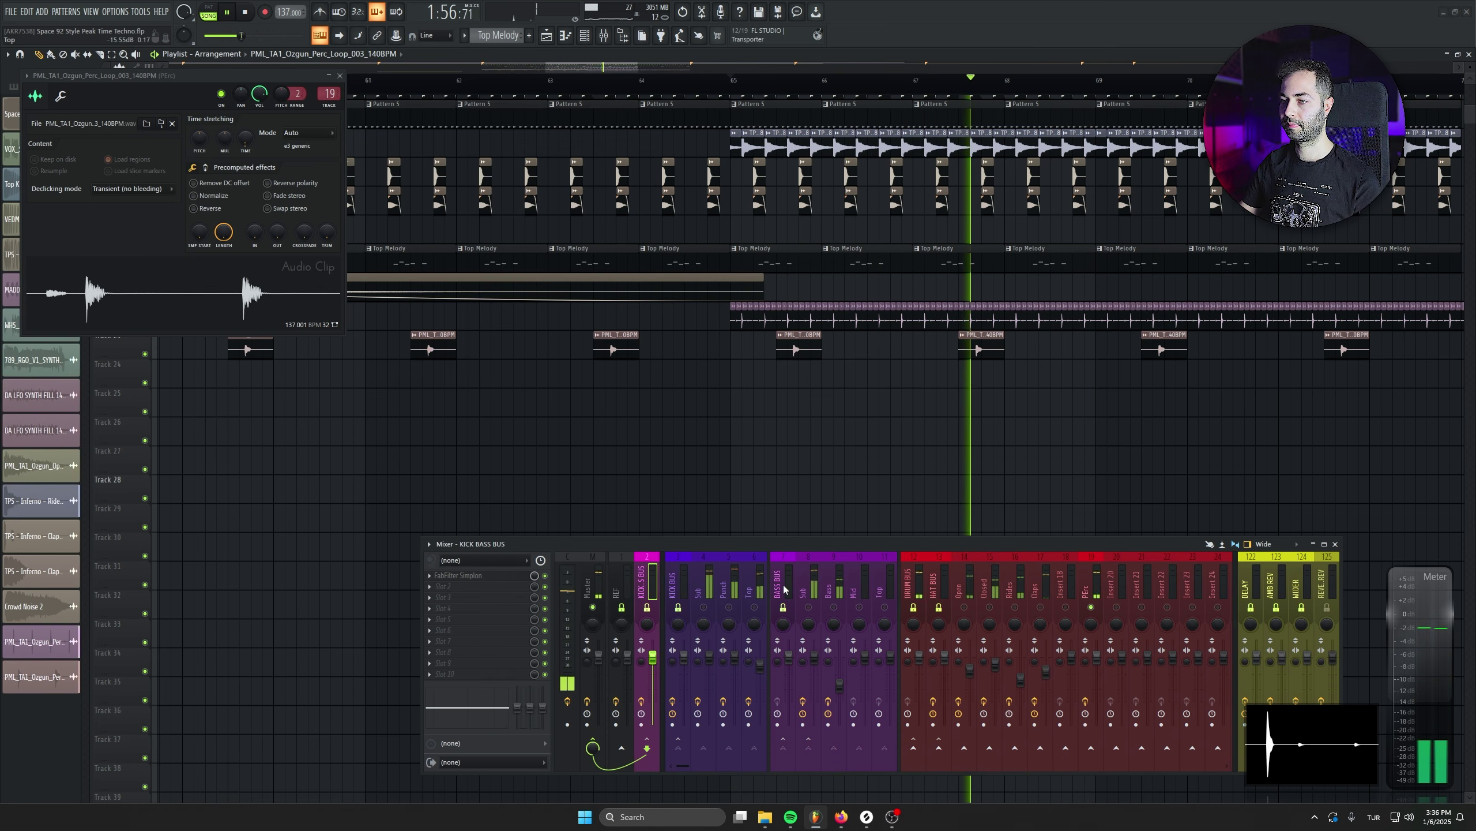
left_click(1090, 607)
right_click(1091, 608)
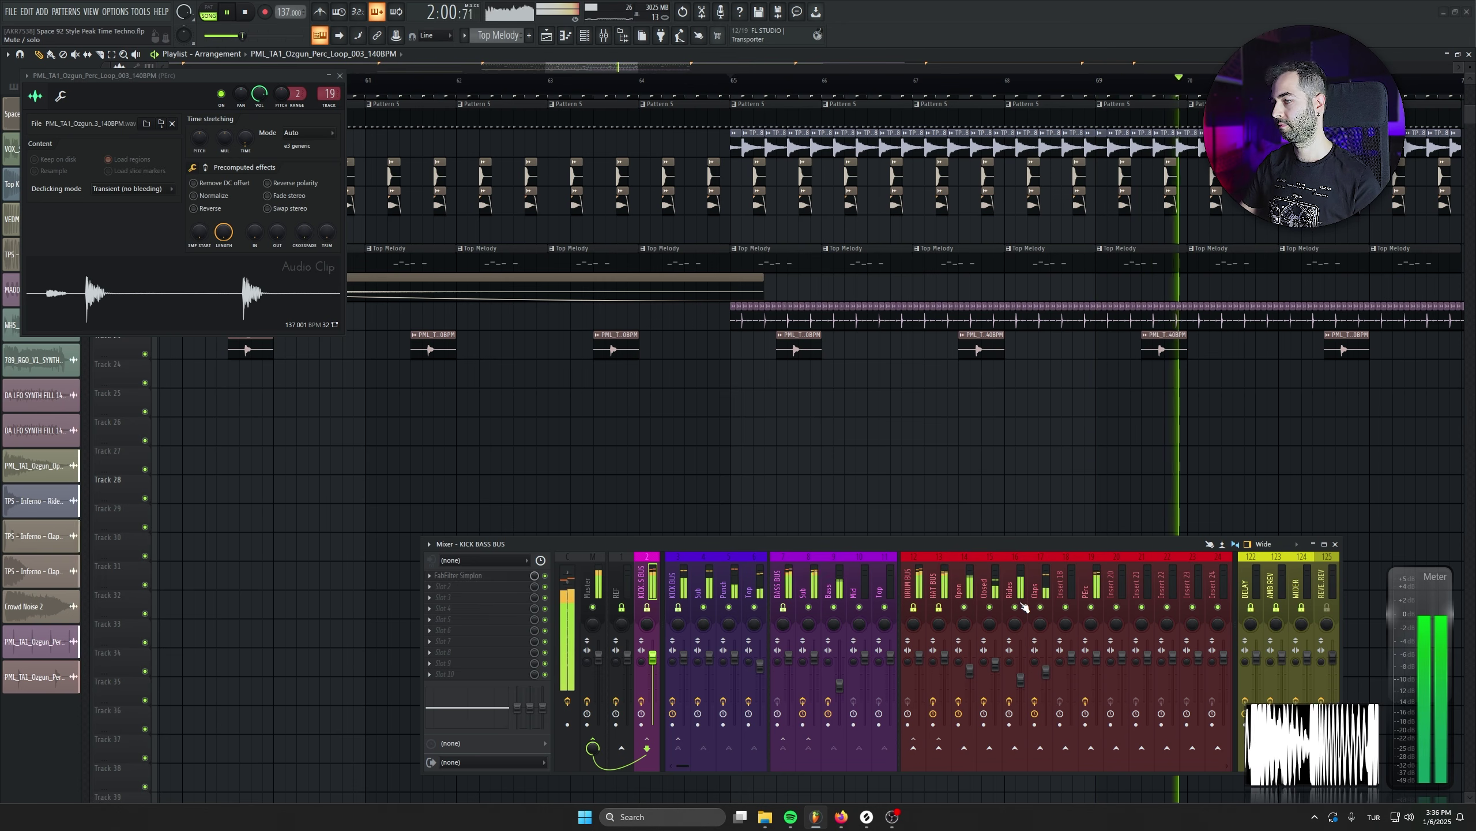
left_click(341, 76)
left_click_drag(540, 302, 587, 445)
scroll(574, 432, "down", 6)
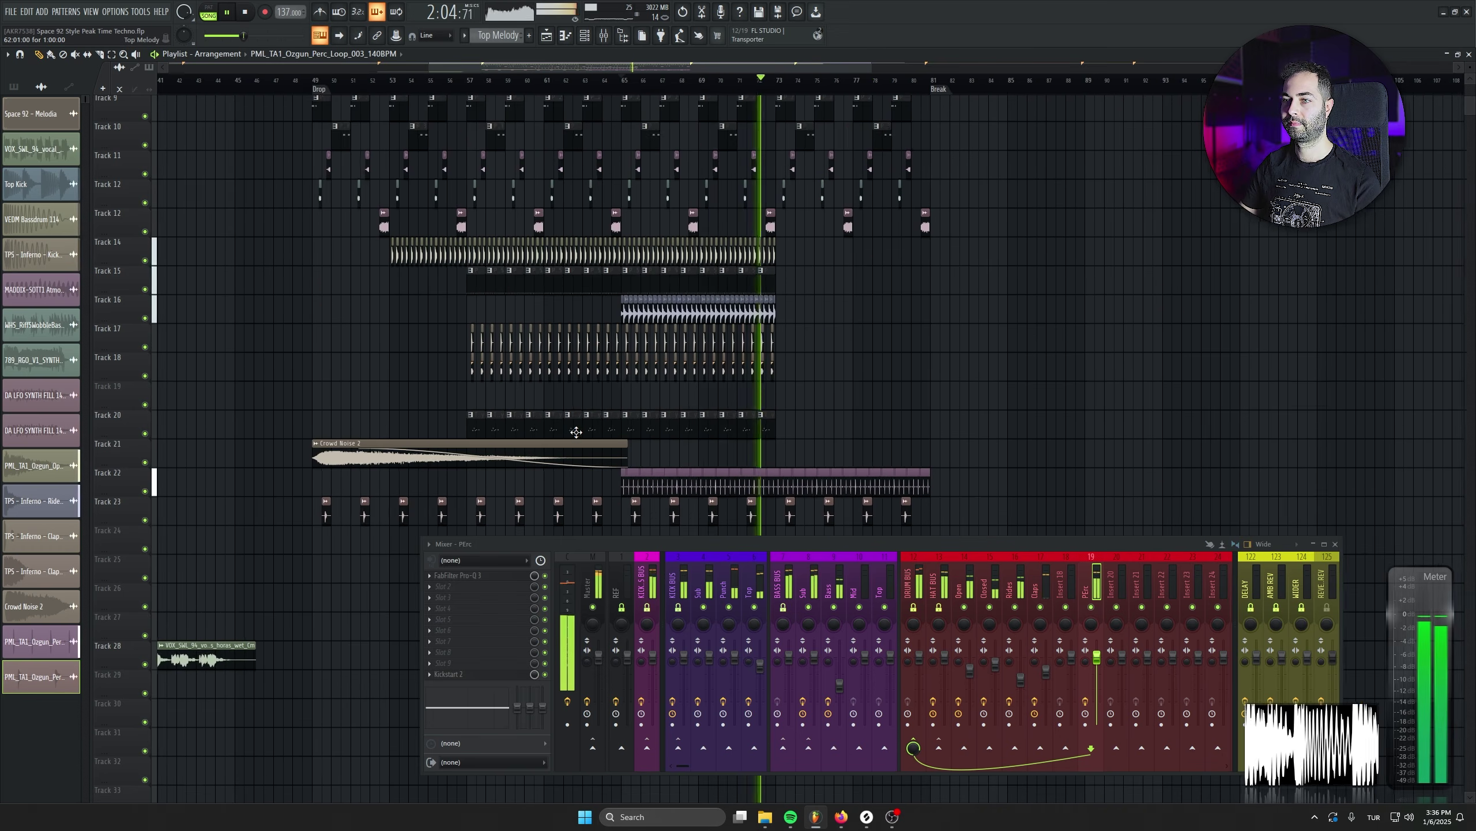
scroll(576, 432, "down", 2)
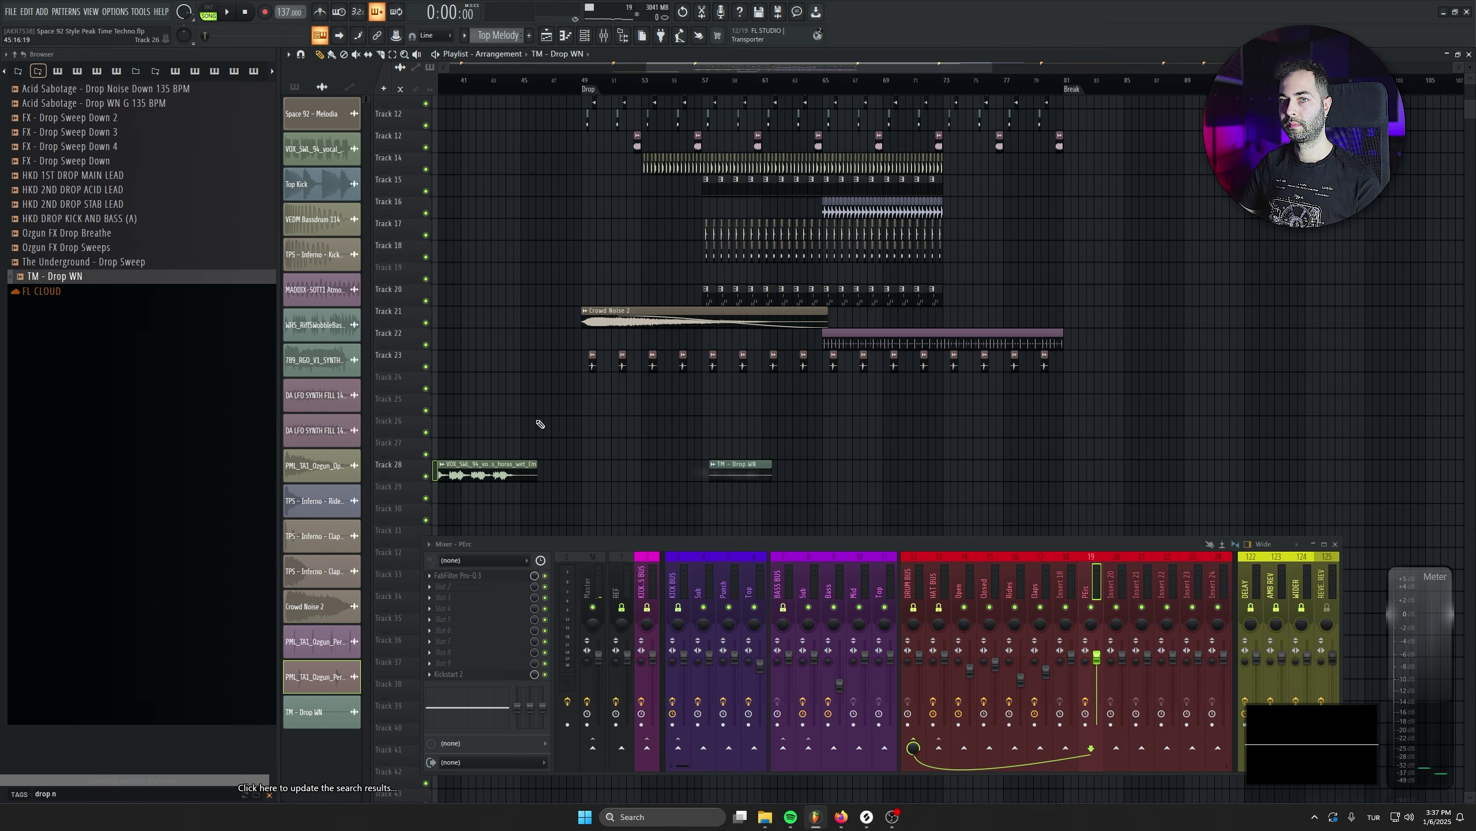
Place the TM - Drop WN clip on Track 24 at the Drop marker and stretch it to 137 BPM
scroll(651, 427, "up", 3)
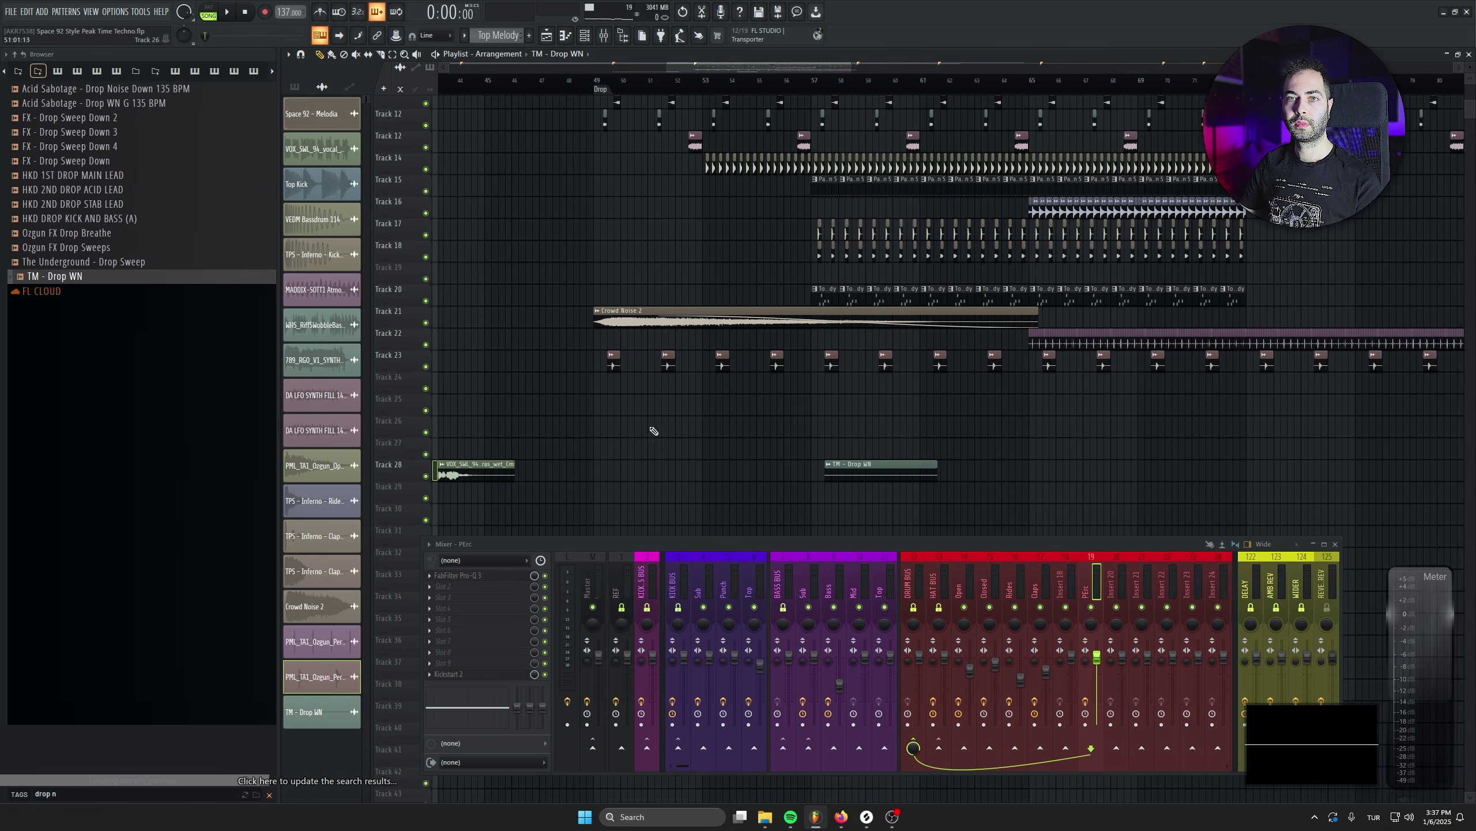
scroll(682, 421, "up", 3)
left_click_drag(625, 290, 567, 339)
left_click_drag(750, 496, 504, 284)
double_click(510, 283)
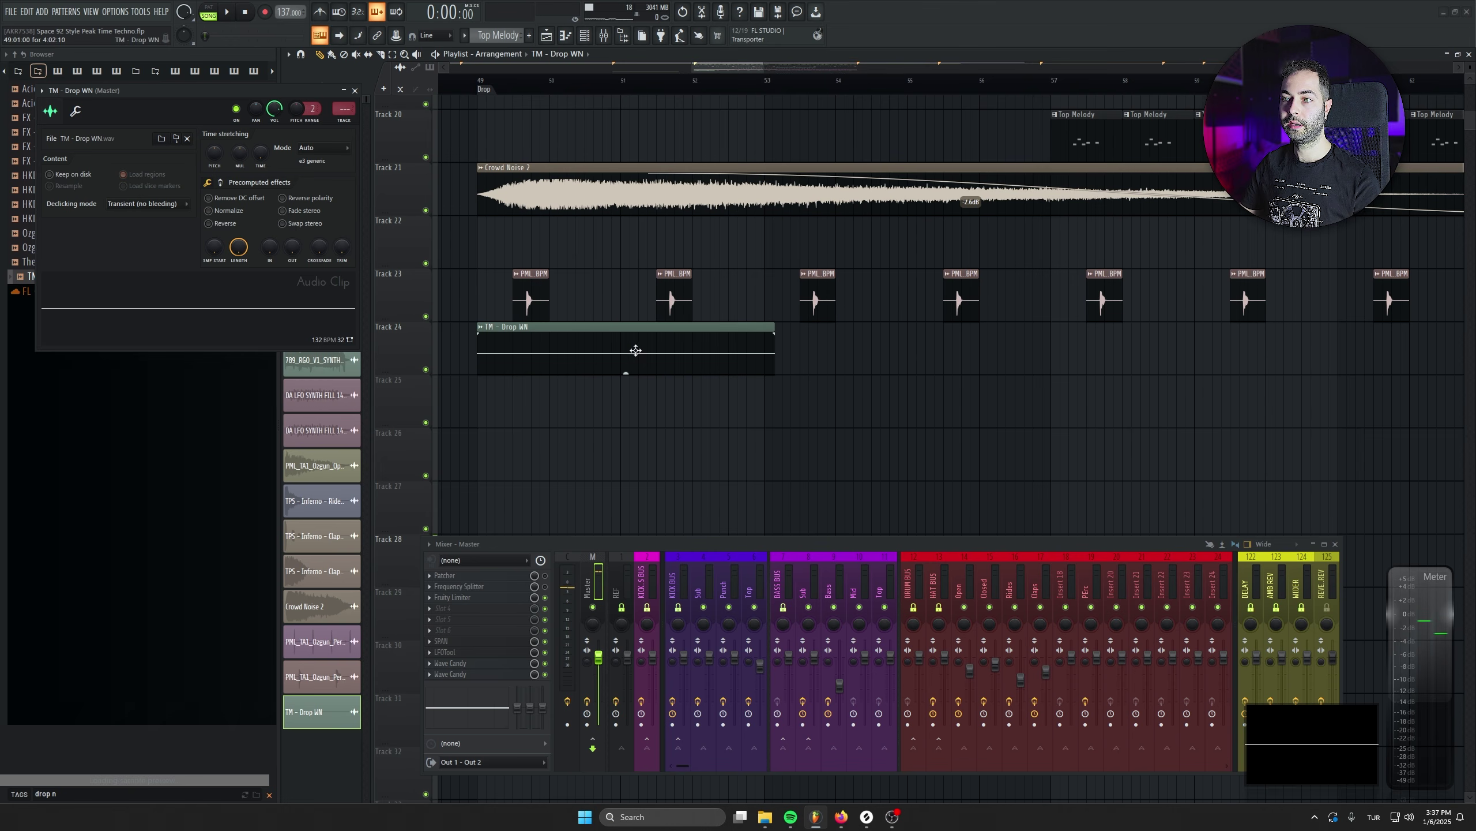
right_click(264, 151)
left_click(291, 170)
left_click(738, 415)
Raise the TM - Drop WN clip's gain to 8.4 dB and duplicate it along Track 24 up to the Break marker
left_click_drag(538, 339, 826, 351)
left_click_drag(932, 363, 582, 362)
left_click_drag(567, 360, 1210, 359)
scroll(736, 465, "down", 4)
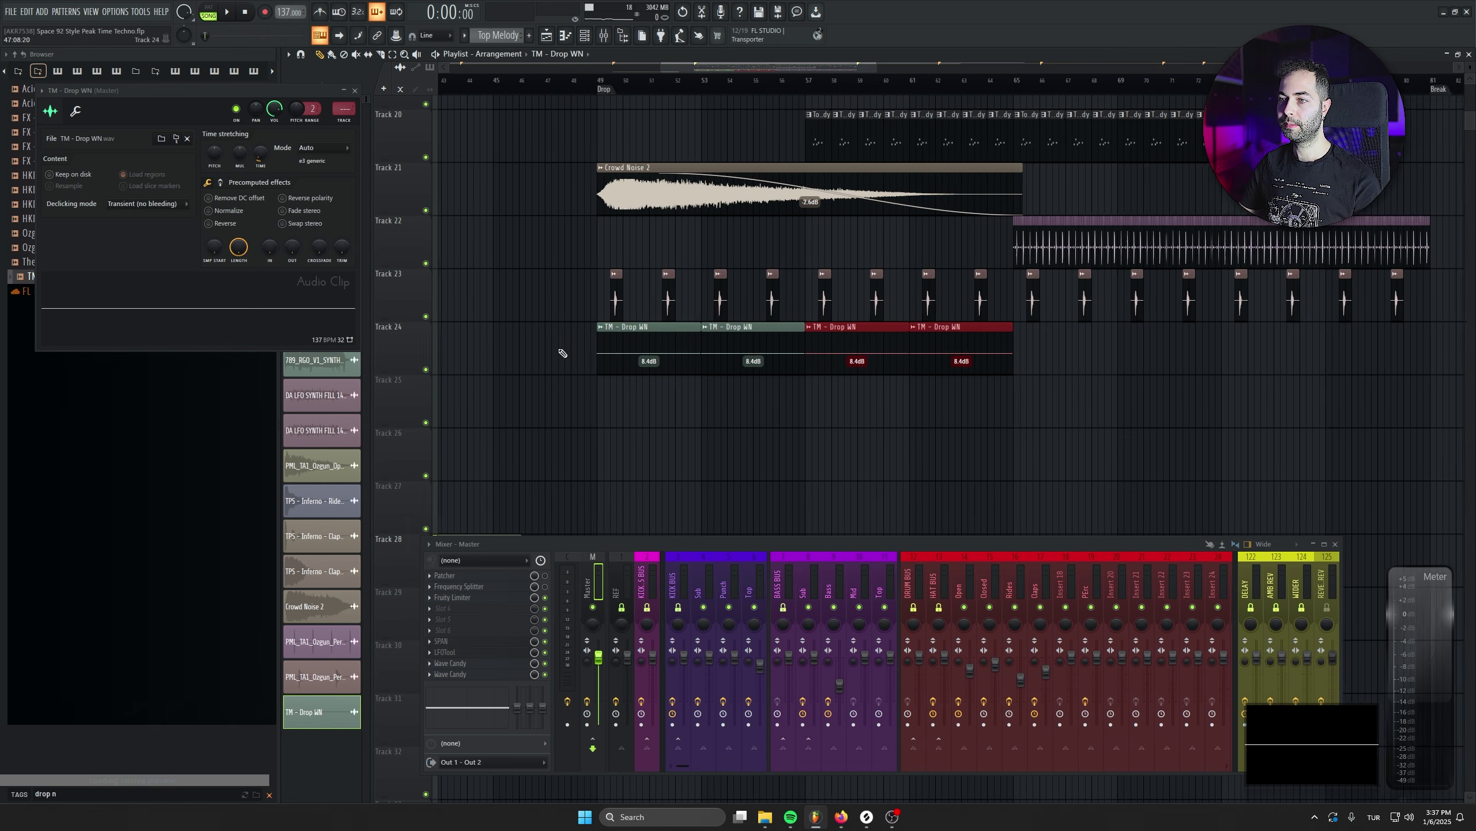
left_click_drag(564, 355, 942, 358)
left_click_drag(657, 350, 1062, 358)
left_click_drag(1373, 361, 488, 366)
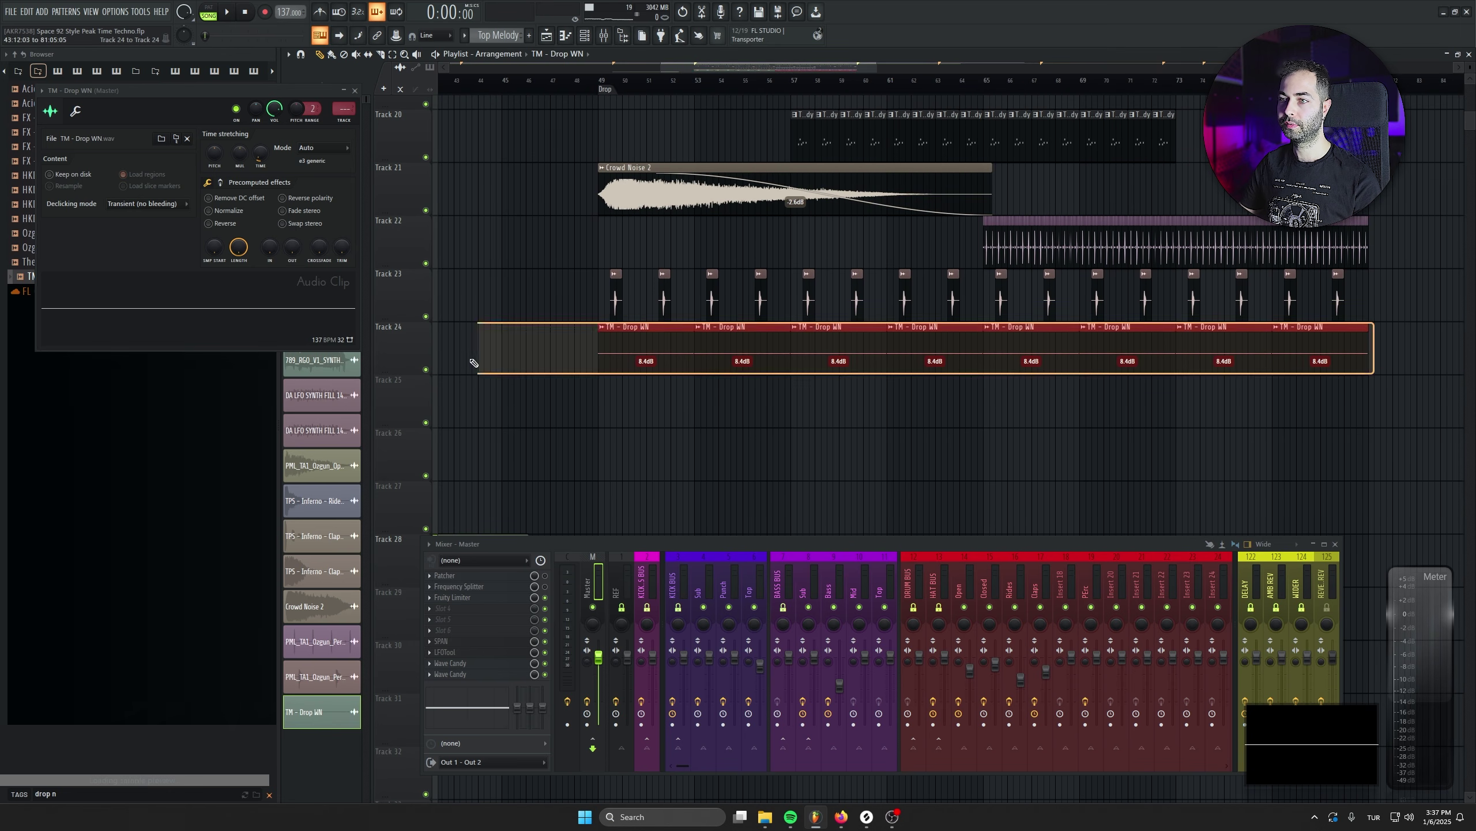
left_click_drag(700, 354, 1345, 357)
Route TM - Drop WN to mixer track 60 and play the drop with that track and the kick bass bus soloed
key("space")
left_click(647, 80)
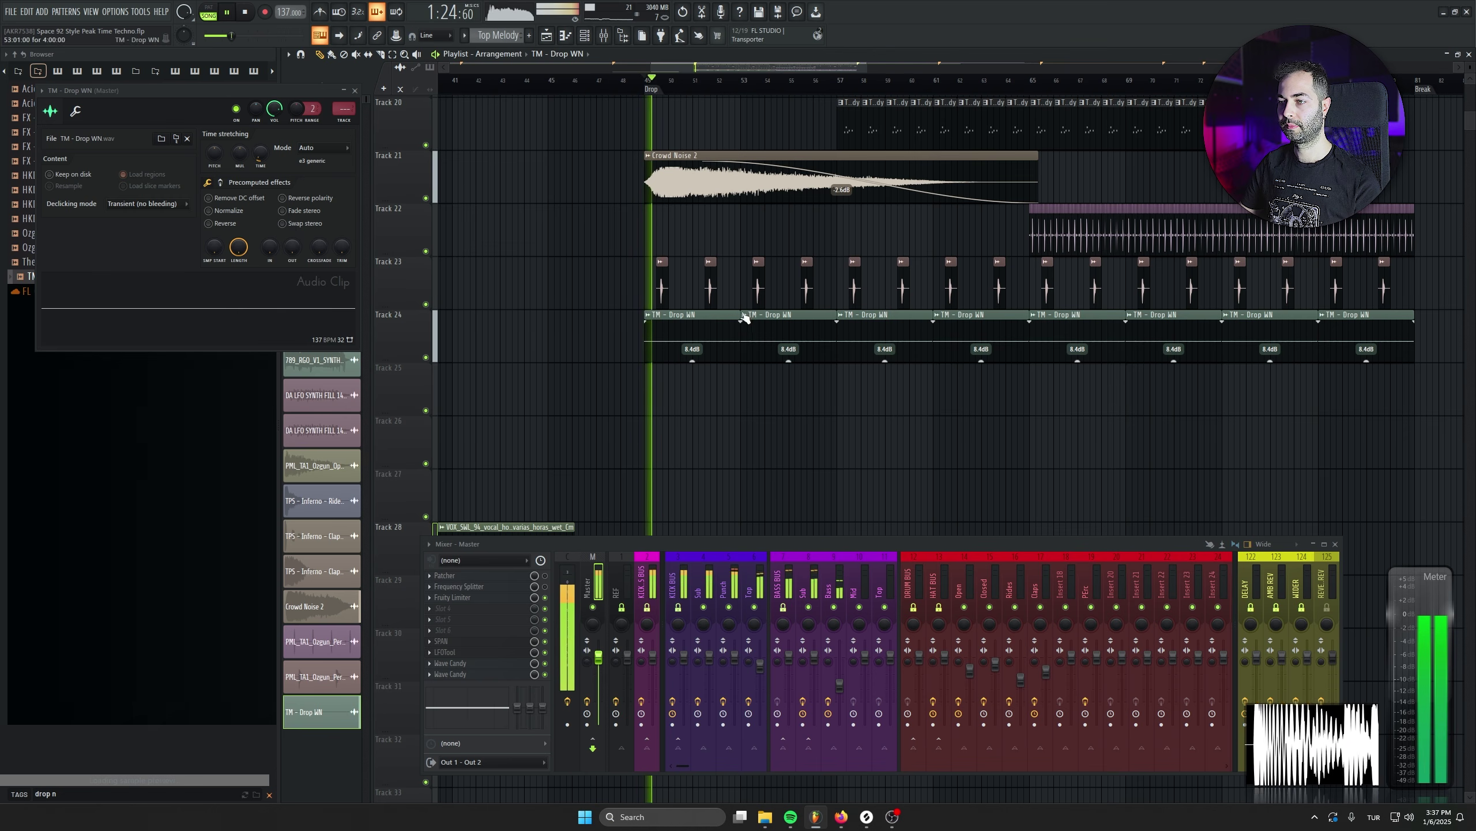
left_click_drag(344, 109, 344, 66)
key("space")
right_click(1042, 608)
right_click(647, 607)
Raise the gain of all TM - Drop WN clips on Track 24 to 11.8 dB and restore the full mix for playback
key("shift+c")
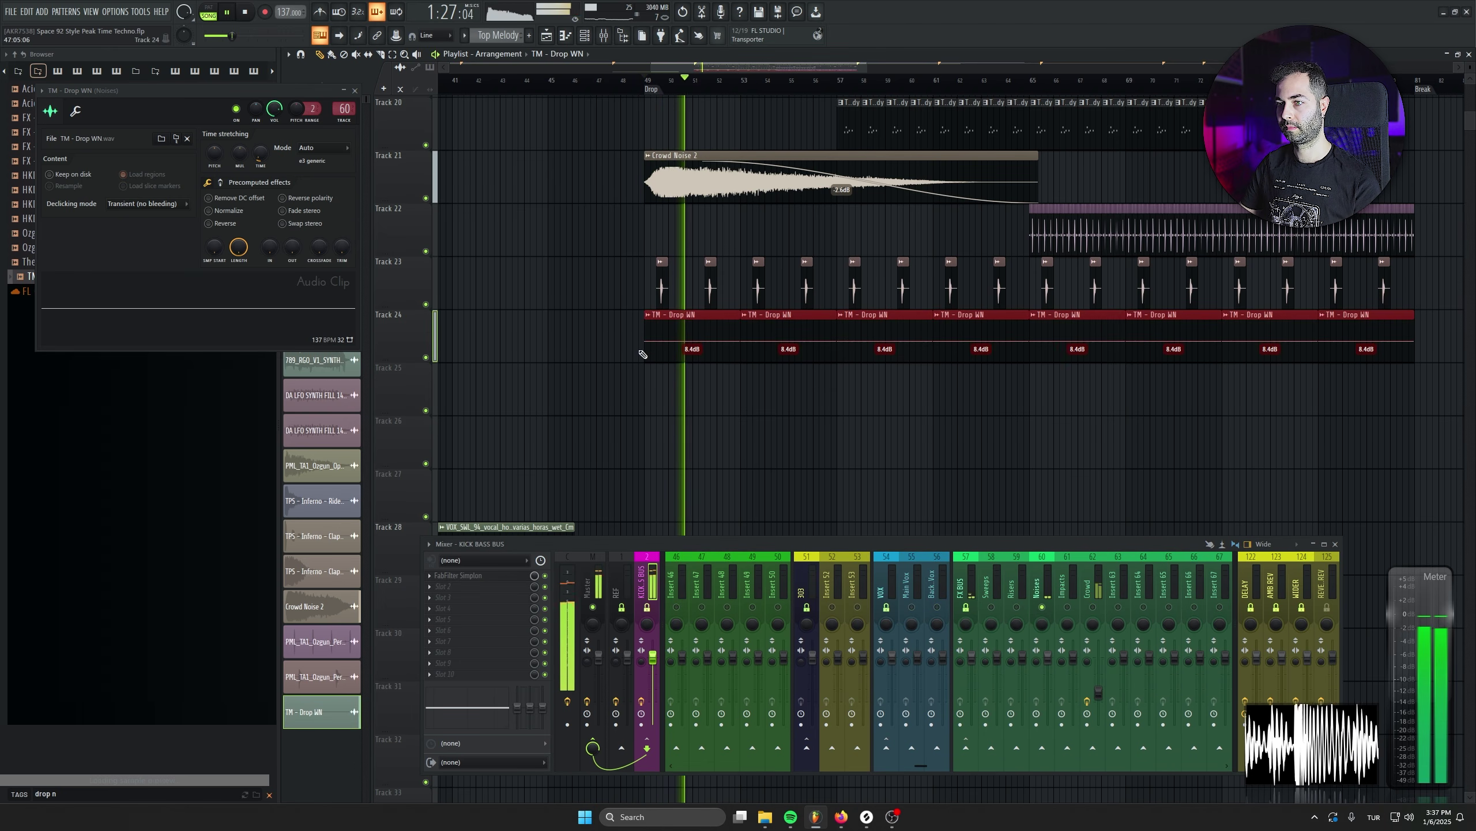
left_click_drag(695, 357, 696, 348)
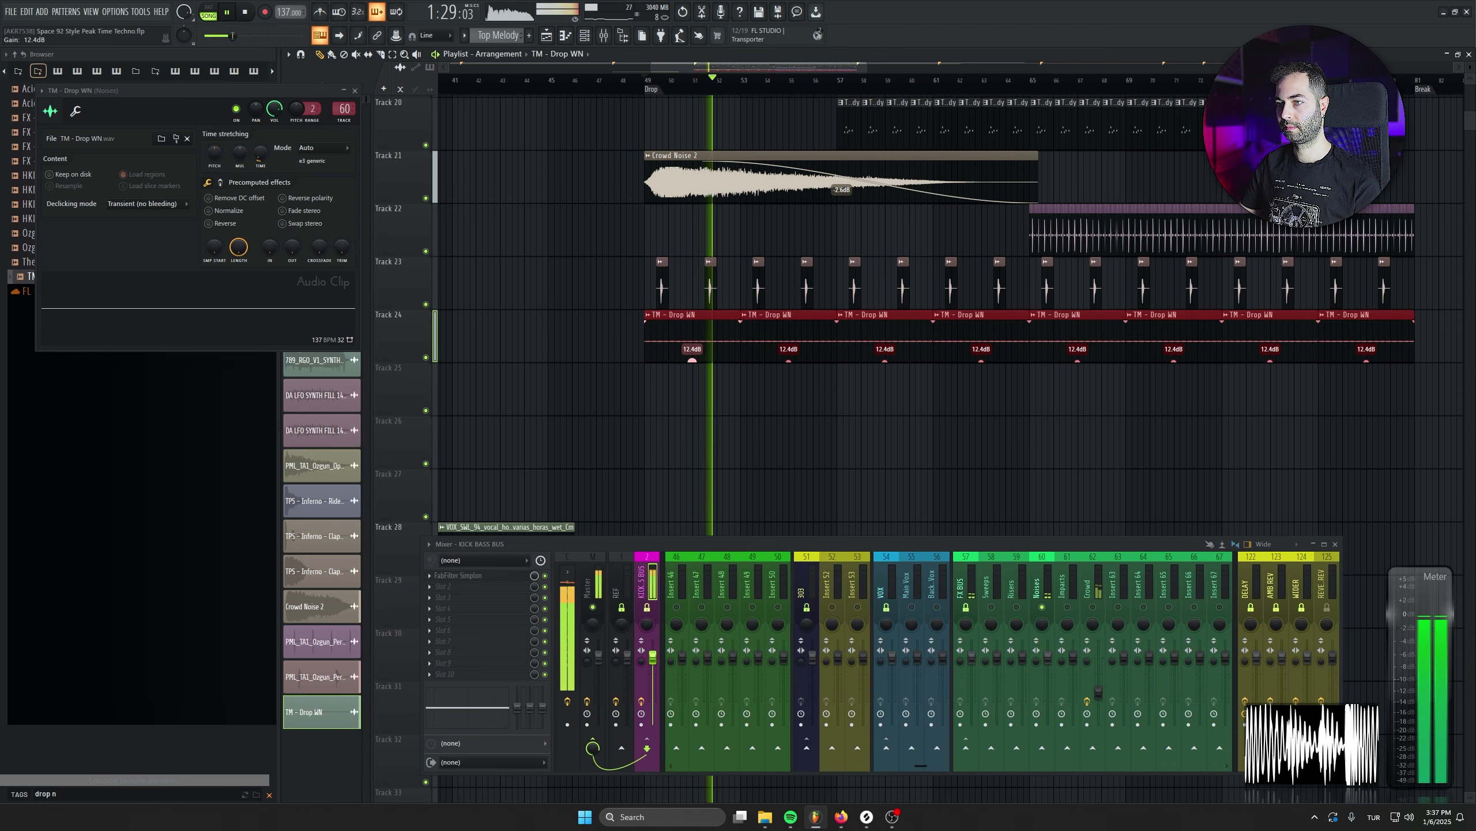
right_click(1101, 607)
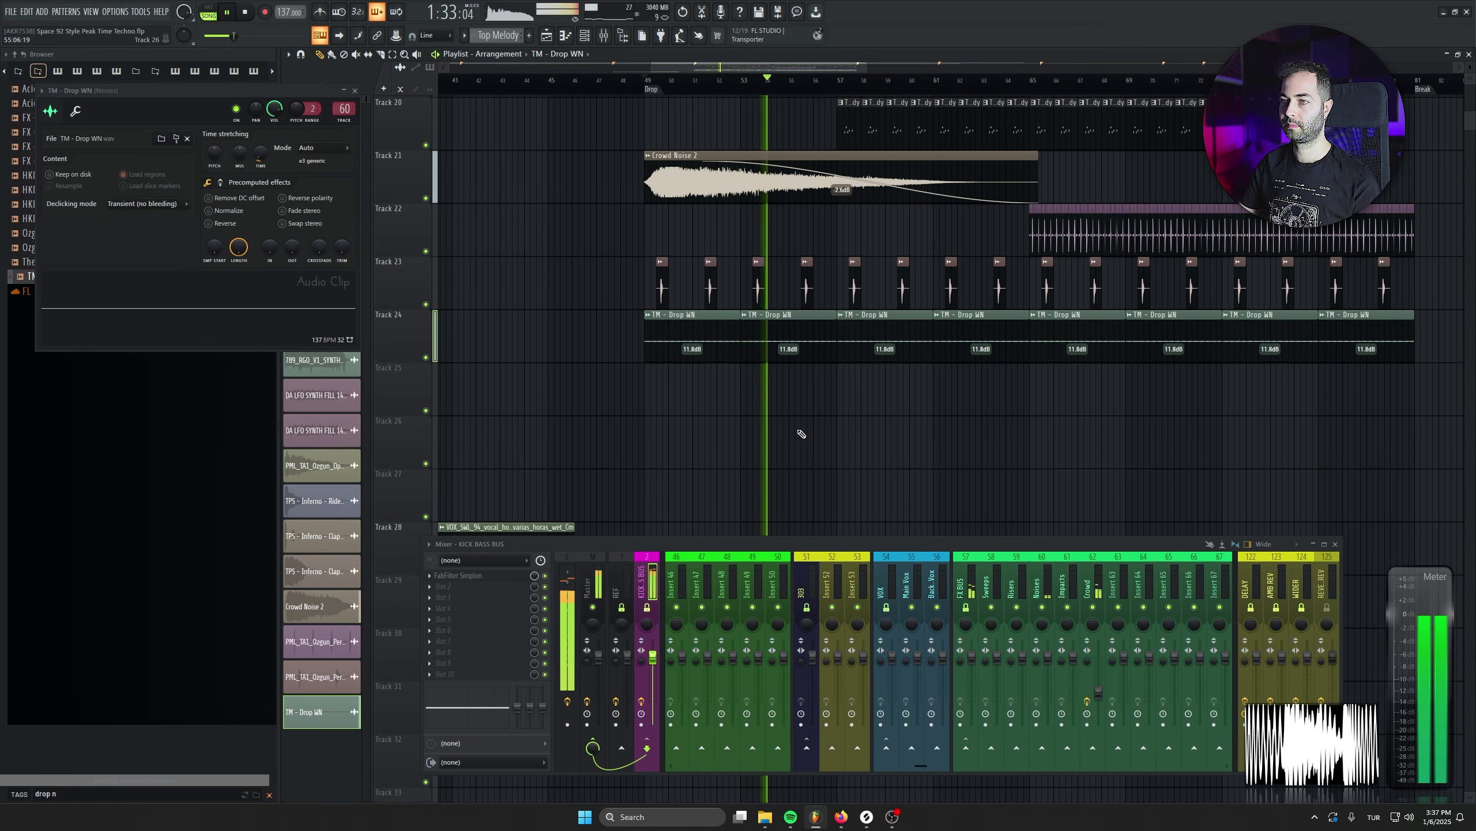
scroll(798, 428, "down", 4)
scroll(772, 361, "down", 3)
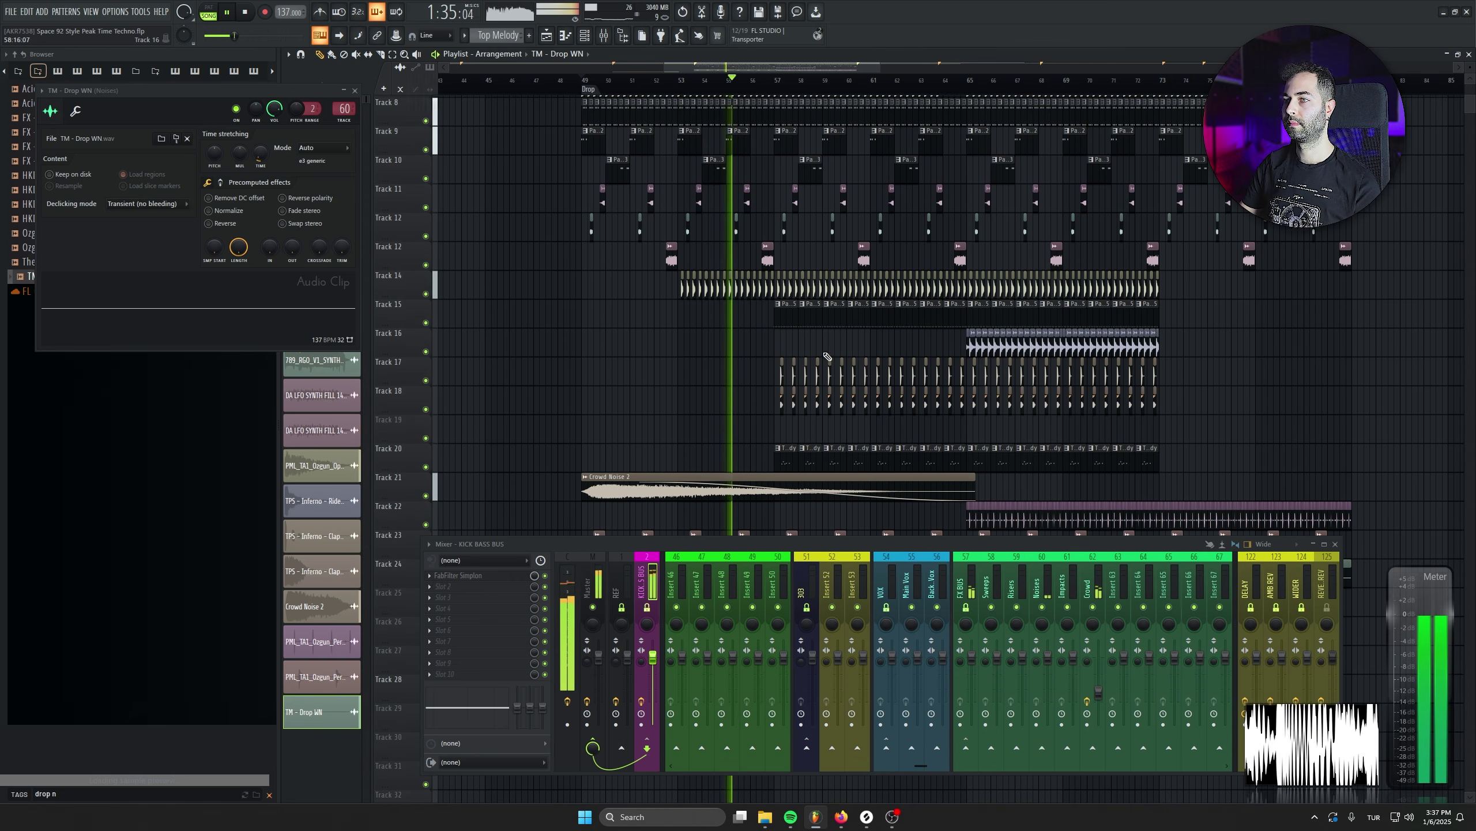
scroll(870, 574, "up", 6)
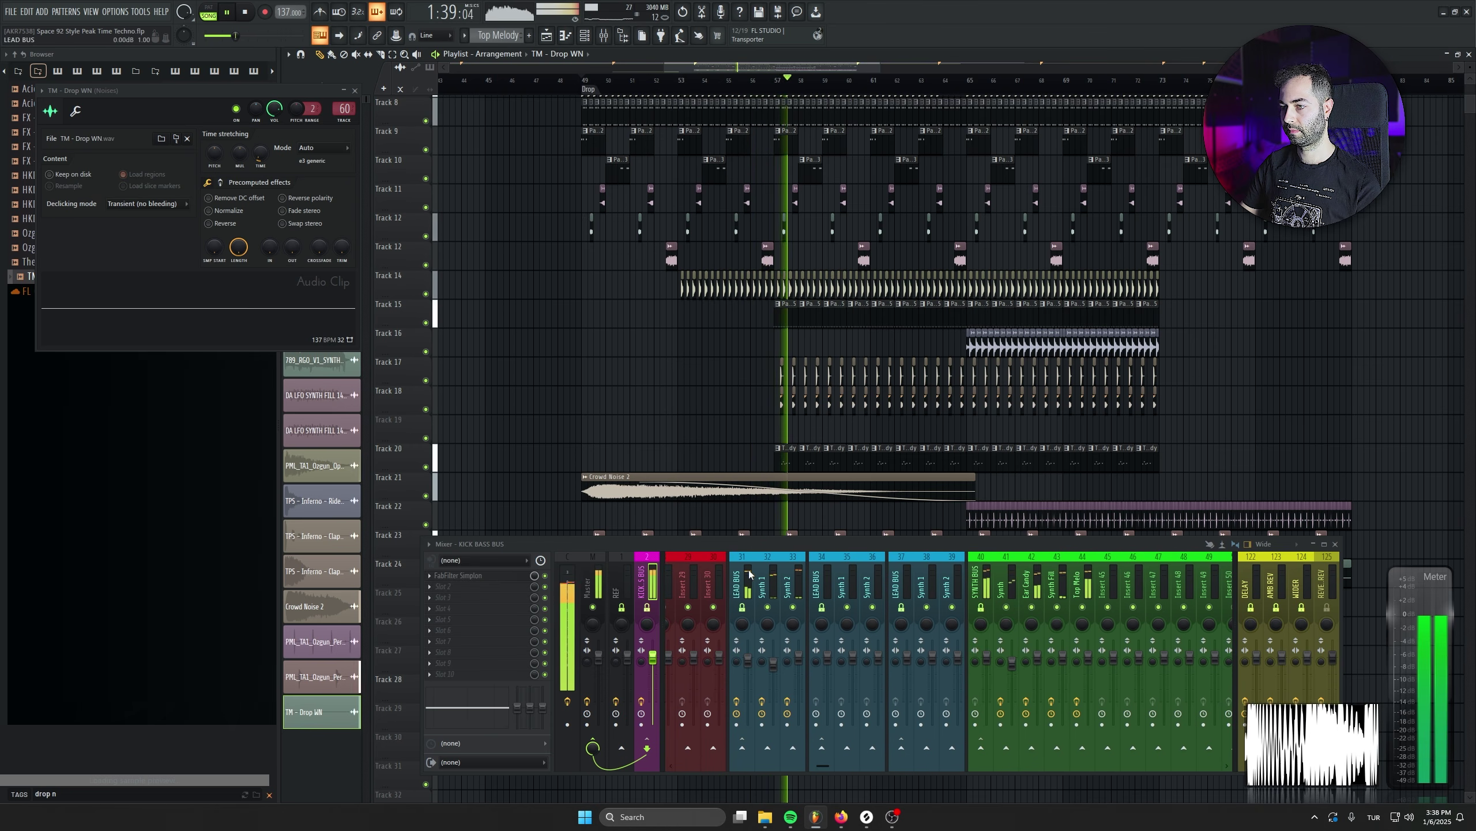
Insert iZotope Trash 2 on the first LEAD BUS with the Clip Control distortion type and a lowered dry/wet mix
left_click(748, 645)
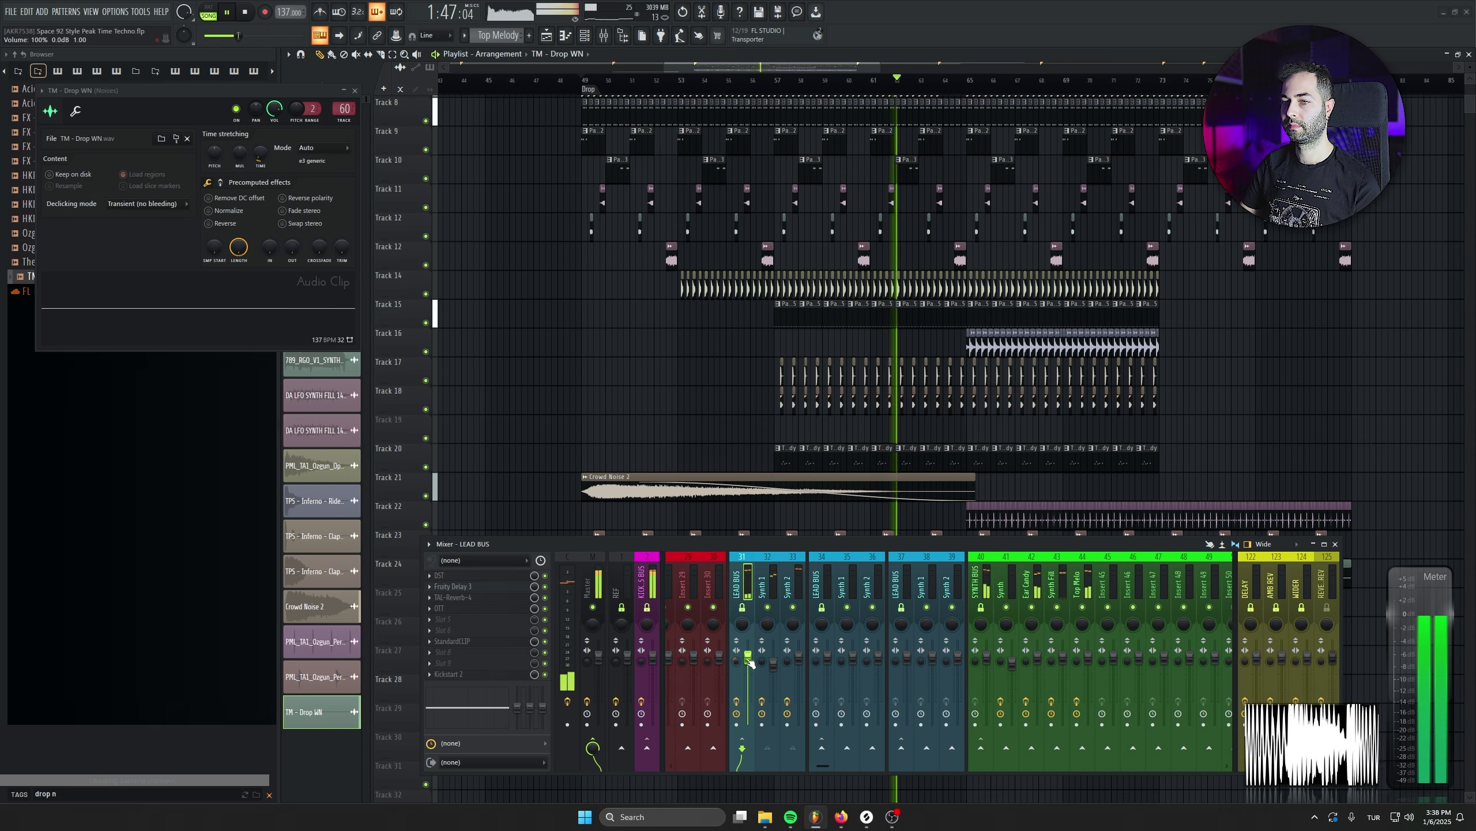
key("space")
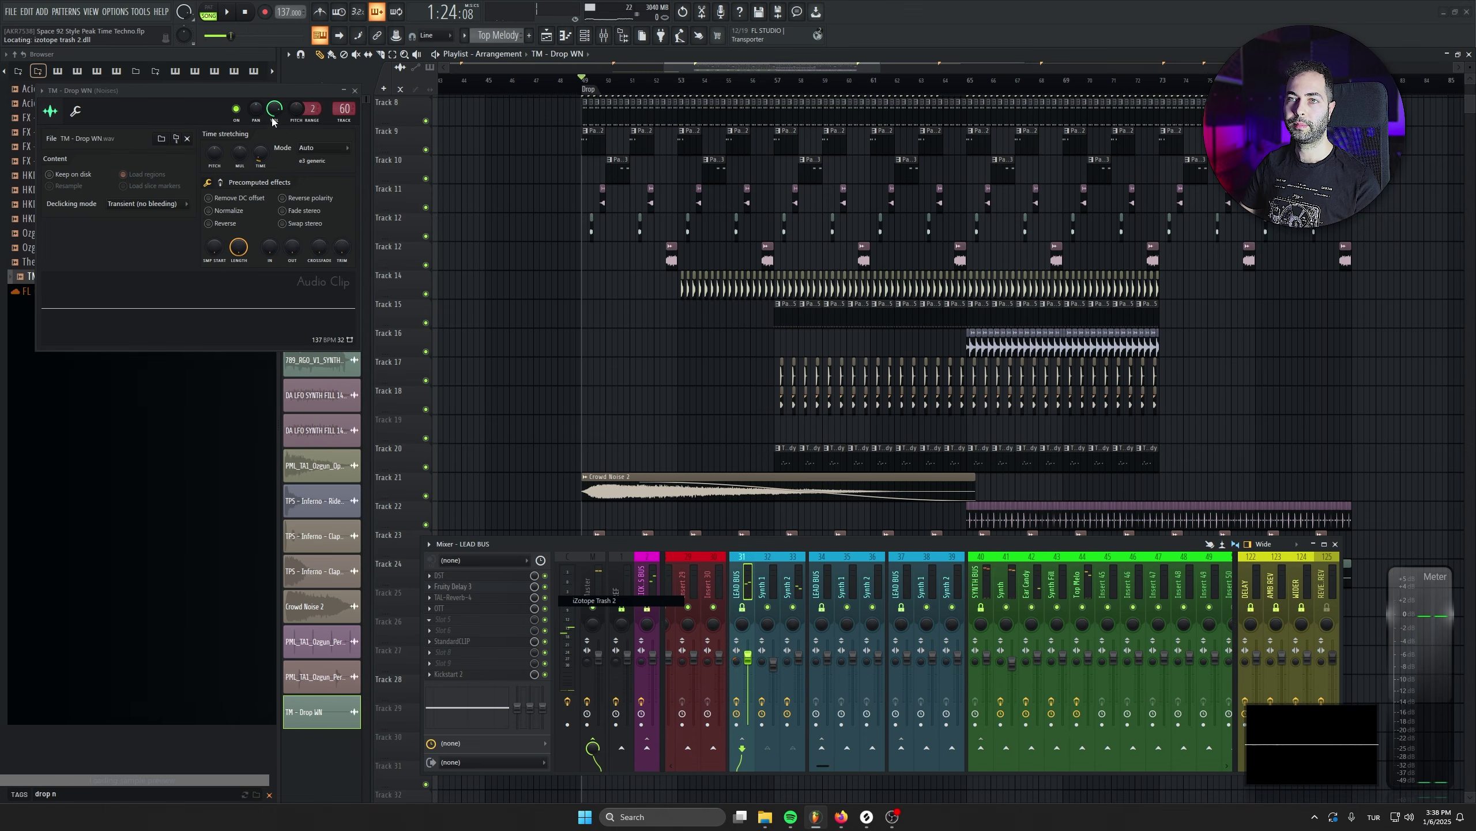
left_click(120, 300)
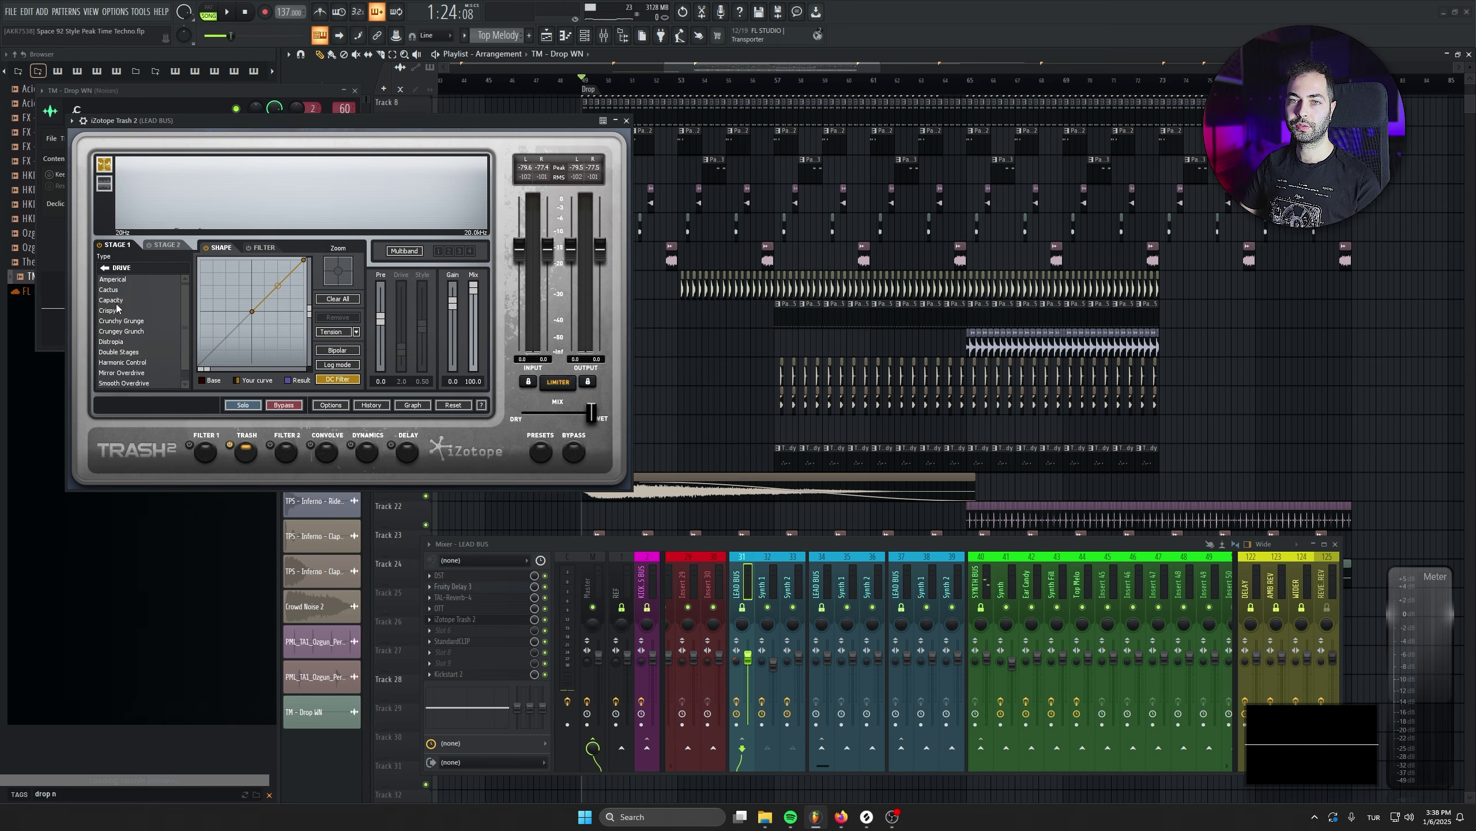
left_click(104, 268)
left_click(117, 292)
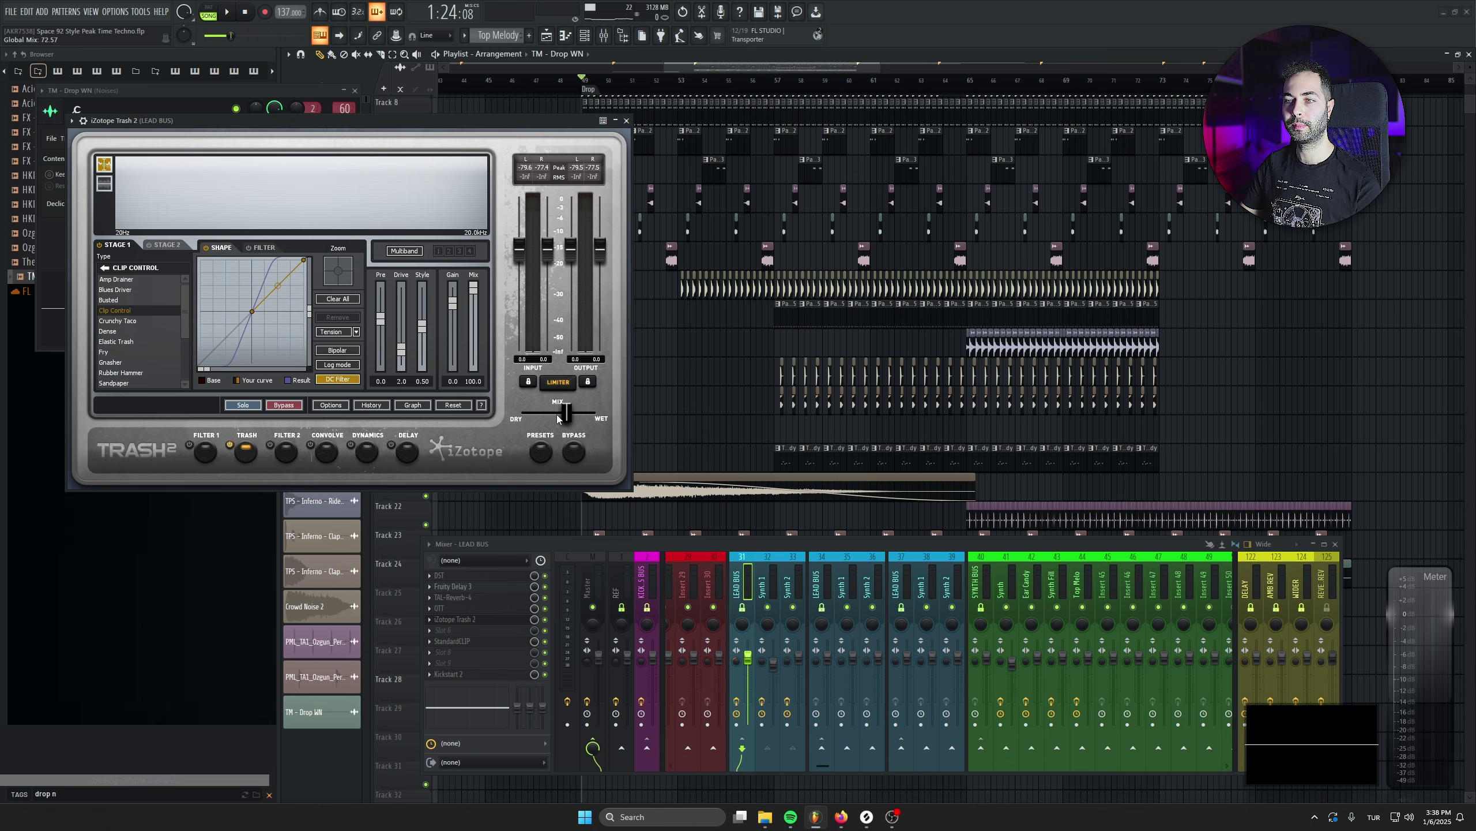
left_click_drag(567, 418, 545, 414)
Play the drop, lower Trash 2's output gain to about -1.8 dB and close the plugin
key("space")
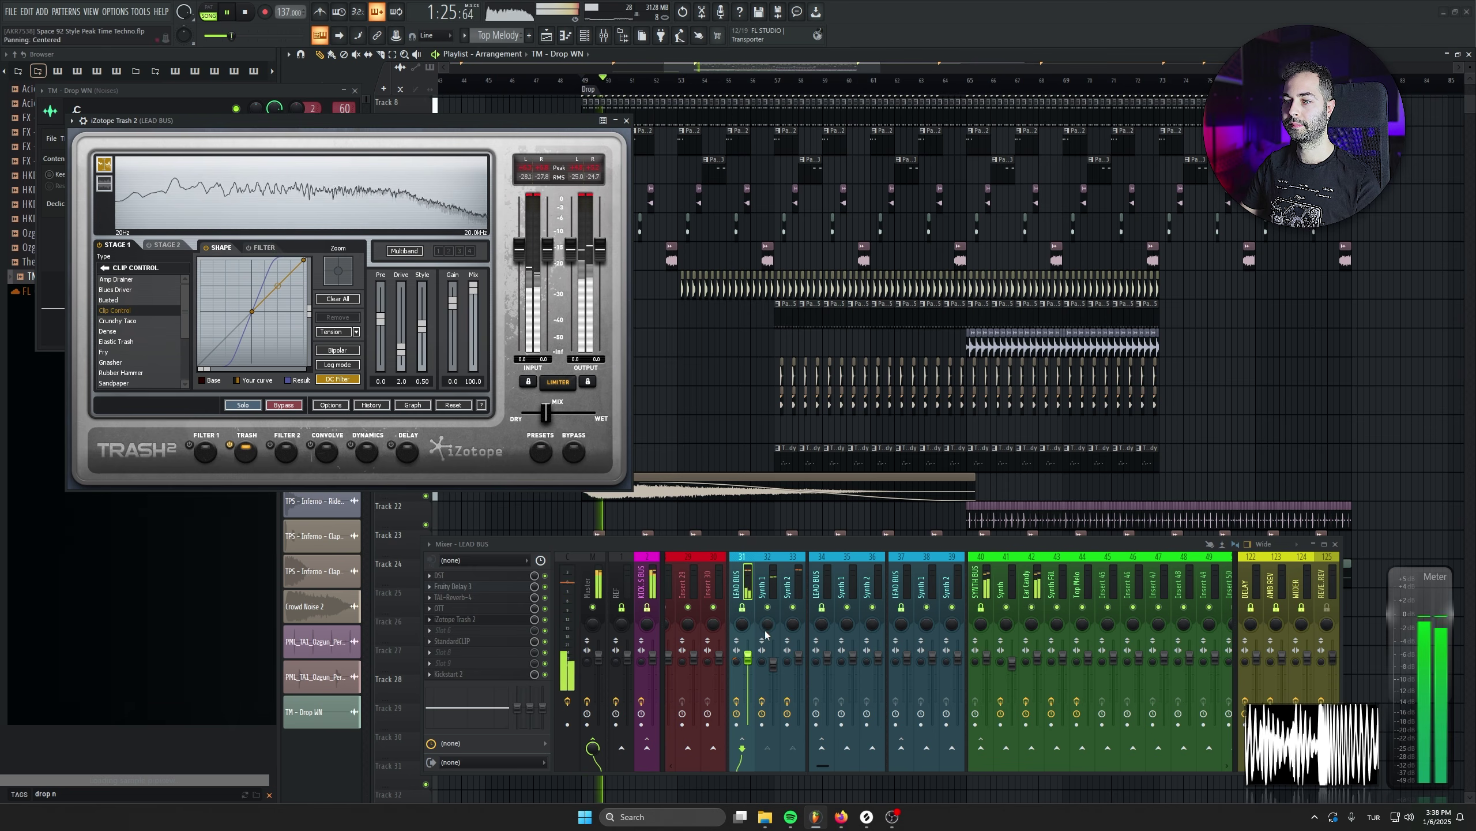
left_click_drag(599, 249, 596, 263)
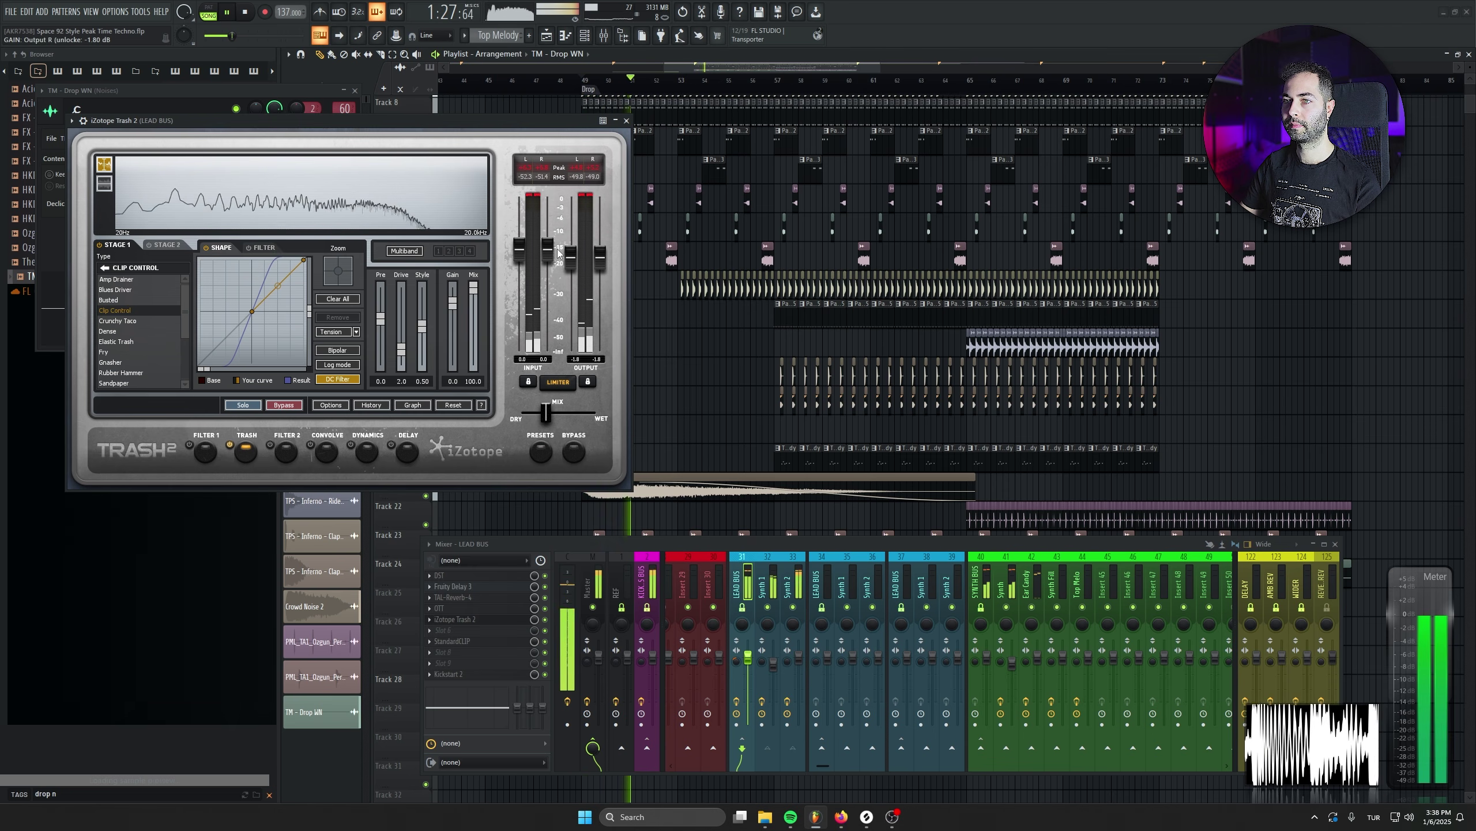
left_click(626, 120)
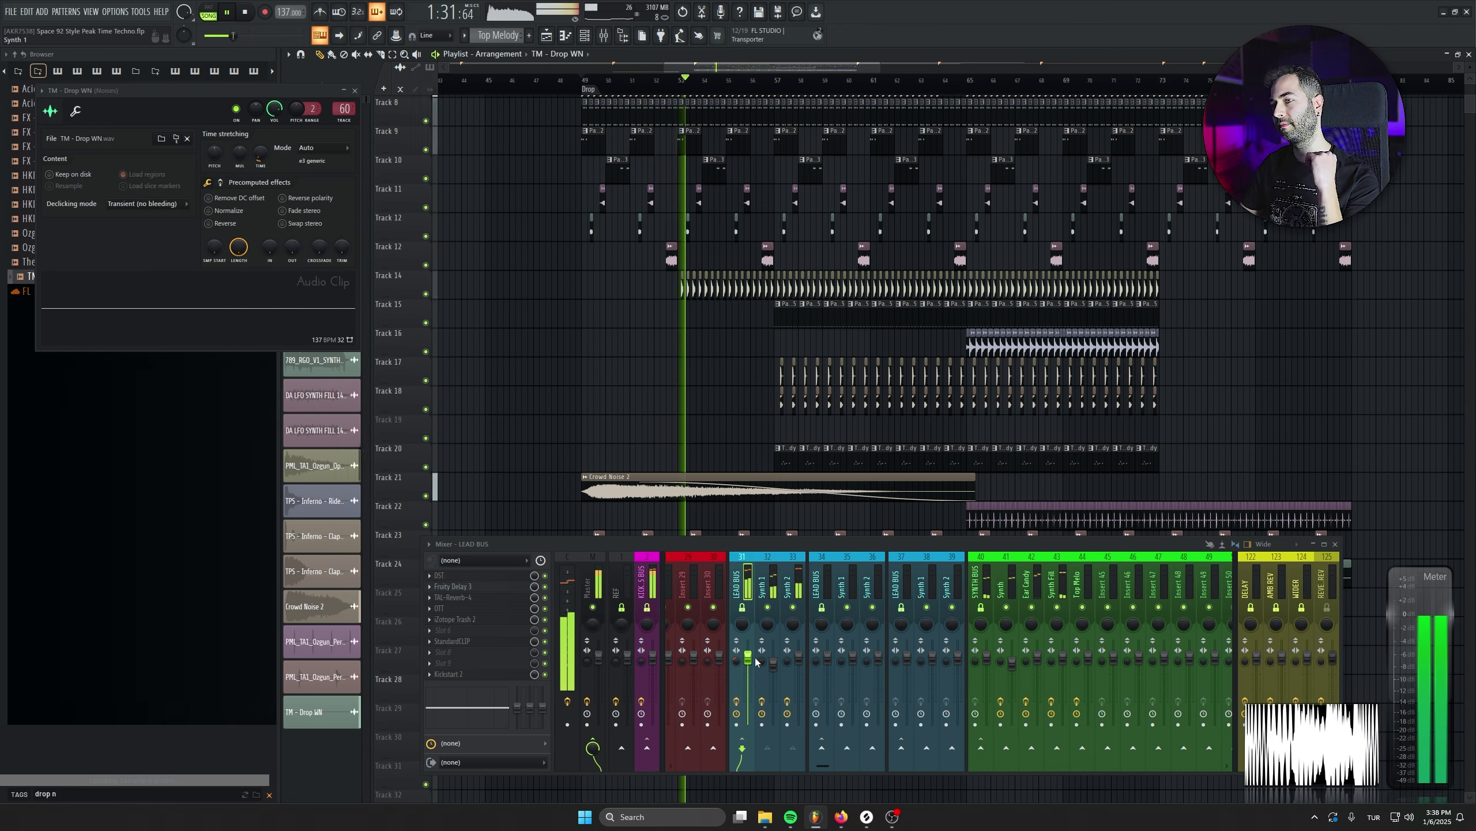
Set the wet level of TAL-Reverb-4 on the Ear Candy mixer track to about 20% and select the Top Melo track
scroll(1265, 422, "up", 1)
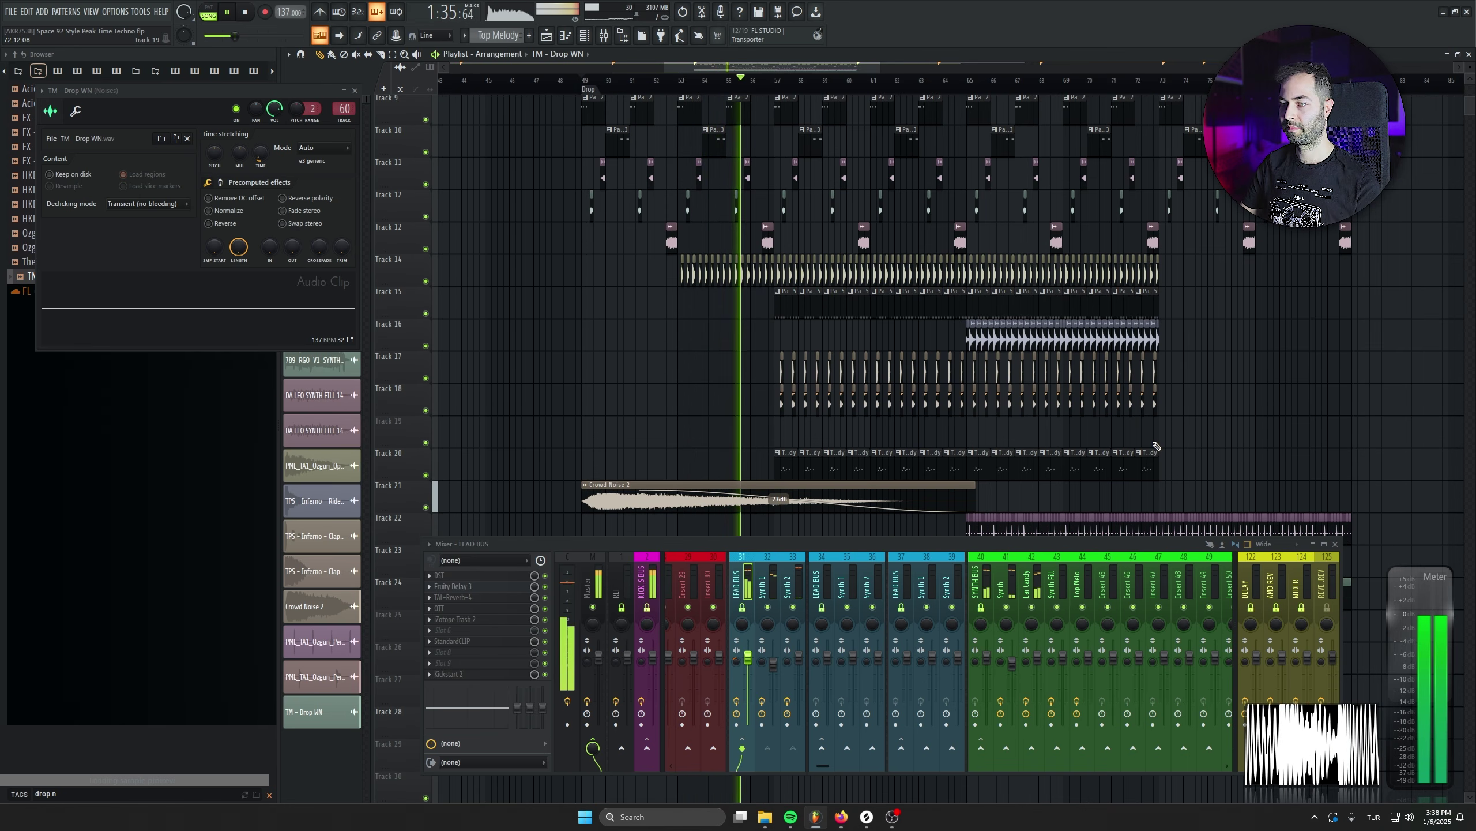
left_click(1029, 588)
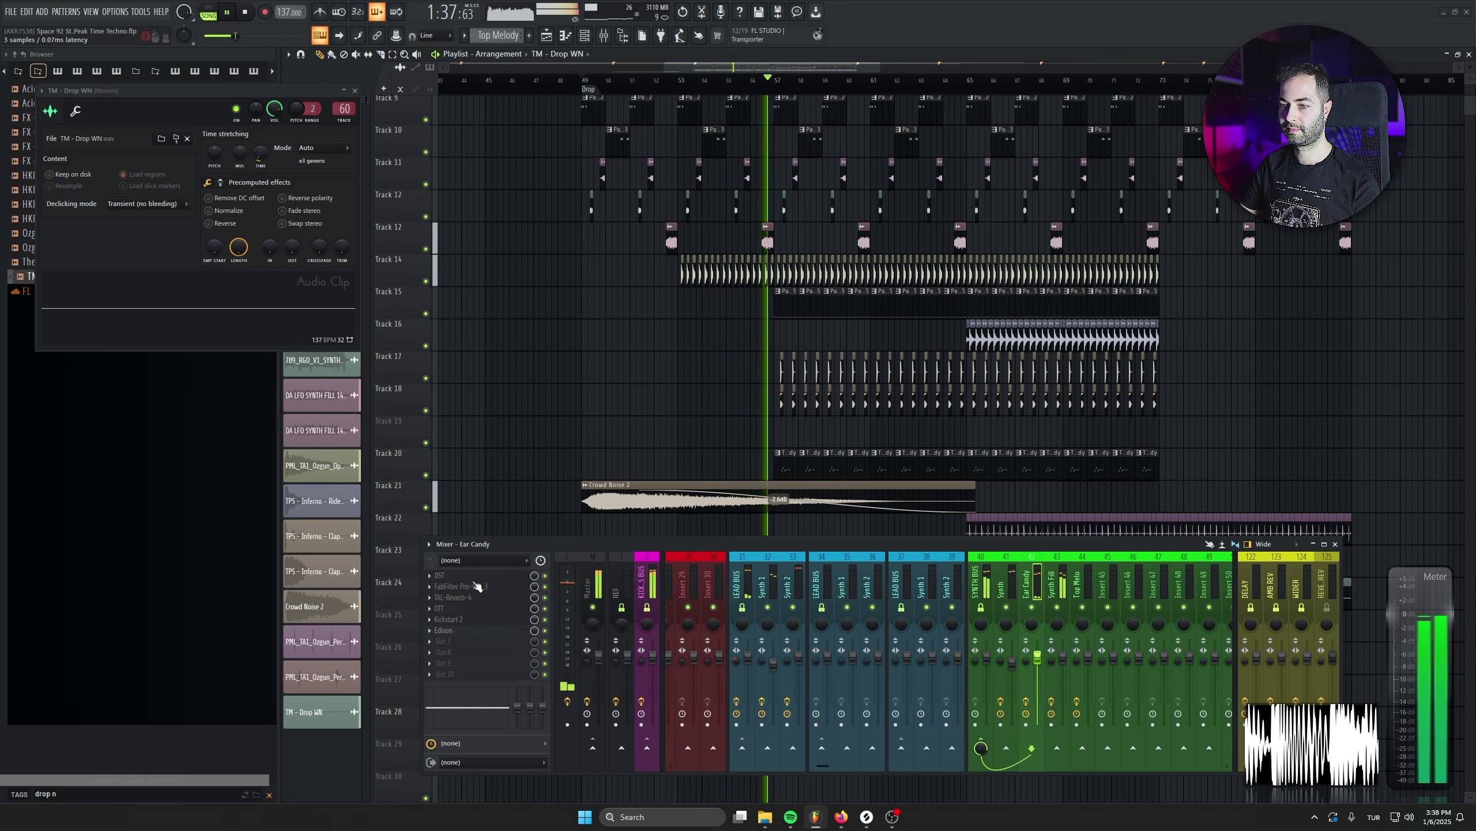
left_click(452, 597)
left_click_drag(343, 220, 344, 233)
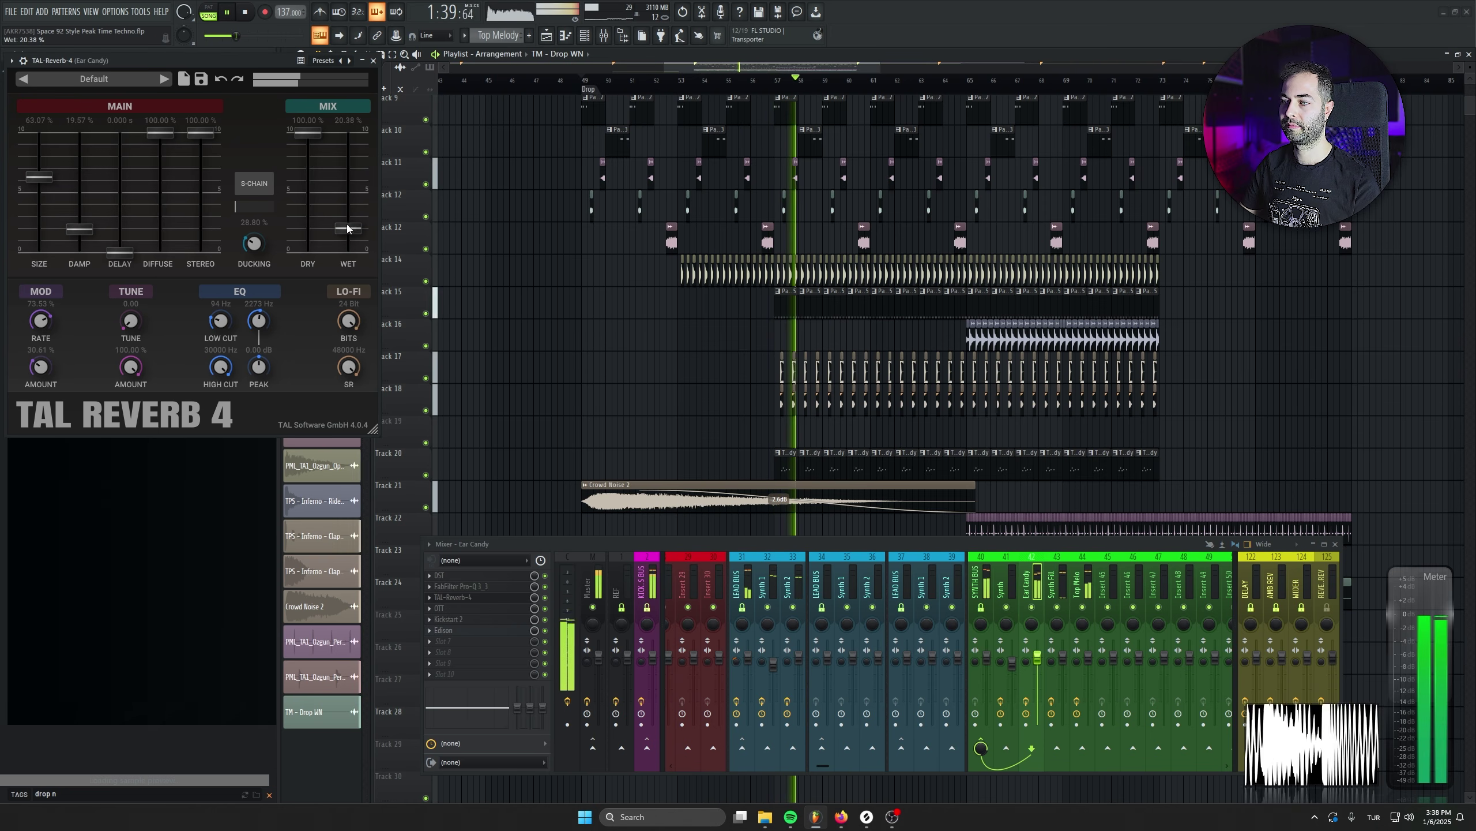
left_click(1088, 654)
left_click(373, 60)
left_click_drag(617, 279, 614, 325)
scroll(614, 326, "down", 1)
left_click(1079, 589)
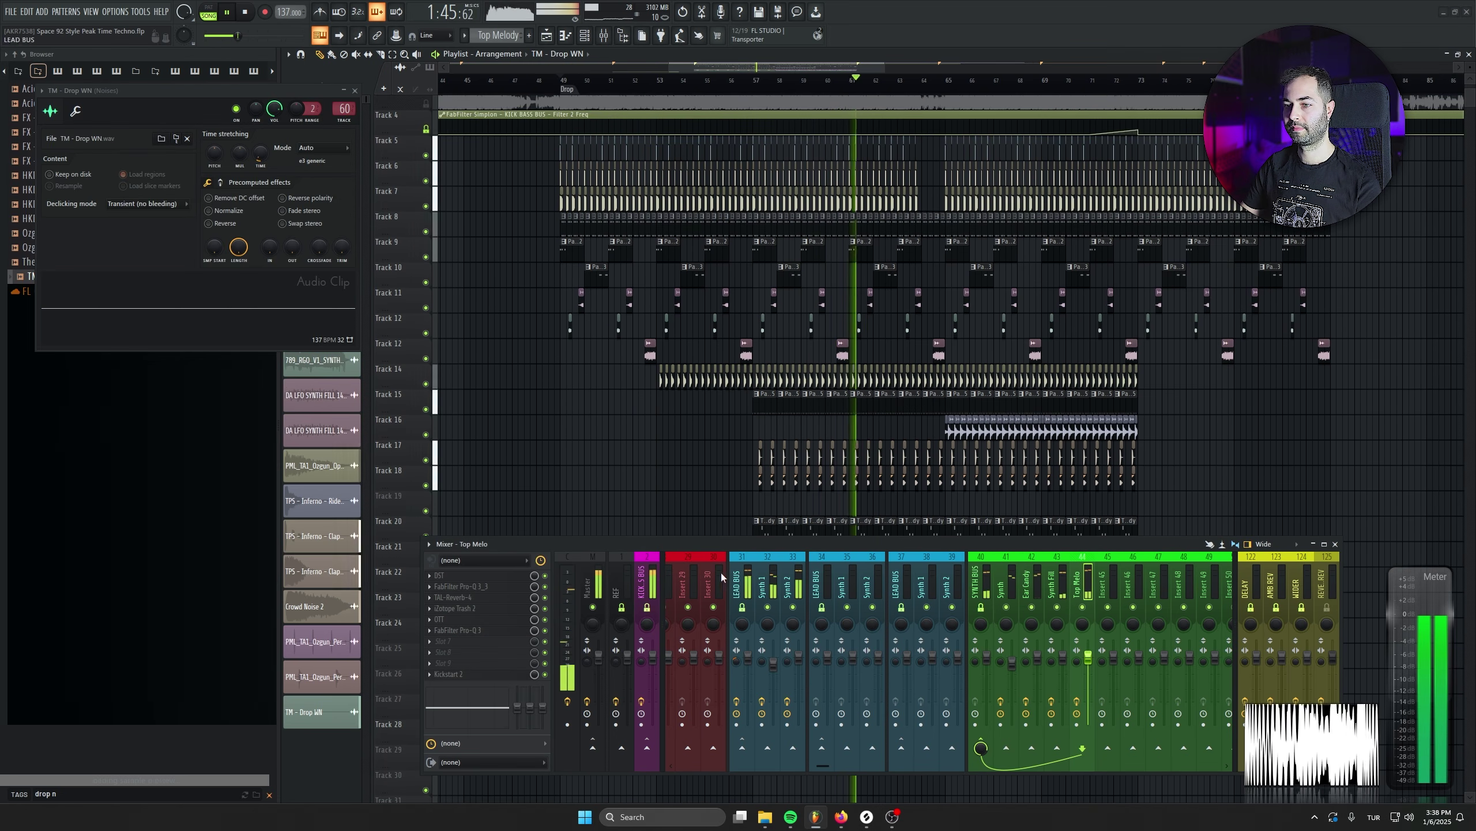
Stop playback, insert an empty playlist track below the Top Melody track, and select the timeline from bar 57 to bar 81
left_click_drag(776, 487, 638, 216)
scroll(721, 392, "up", 1)
key("space")
right_click(410, 301)
left_click(455, 569)
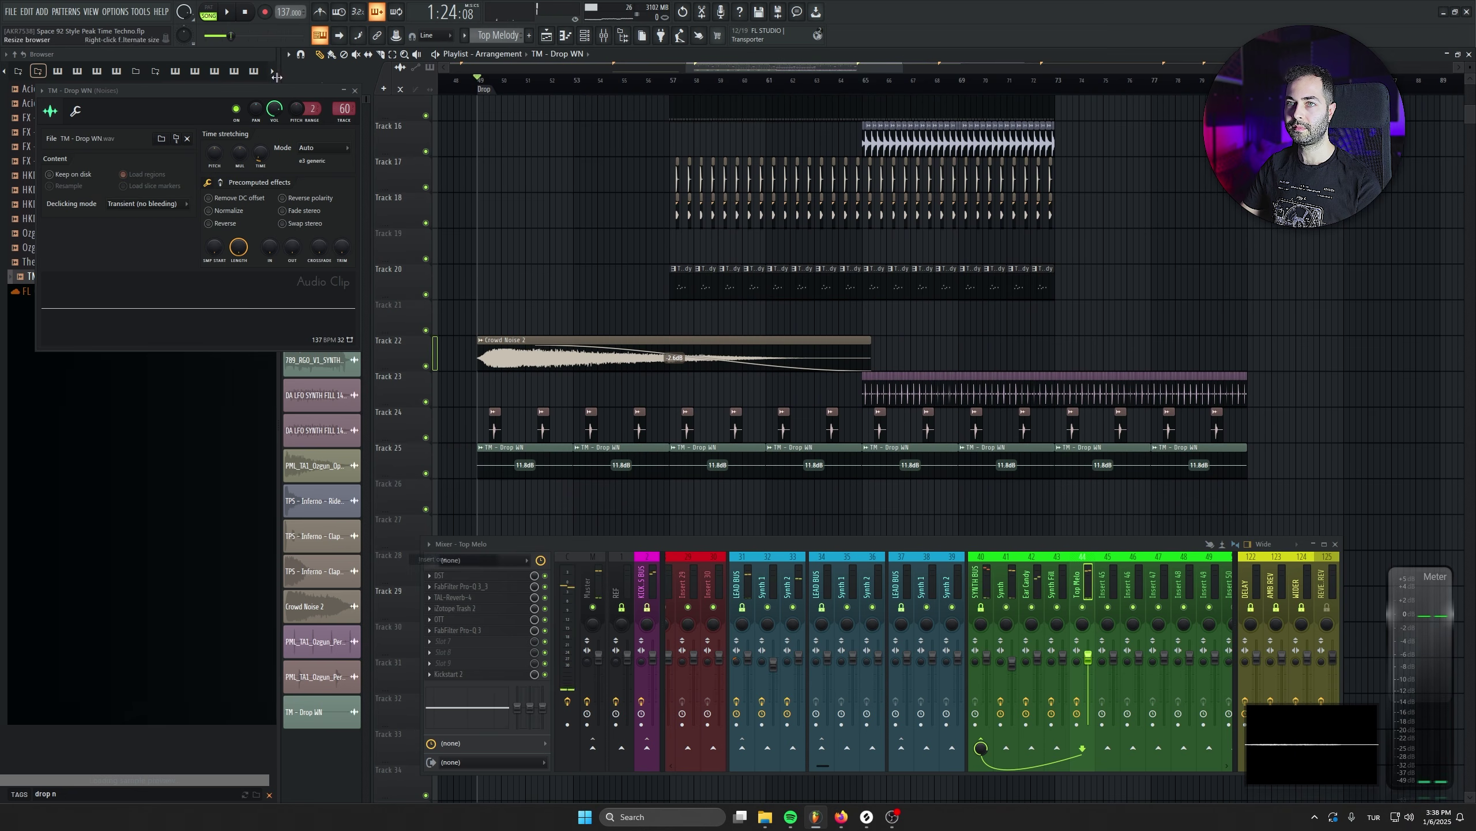
left_click_drag(672, 82, 1241, 82)
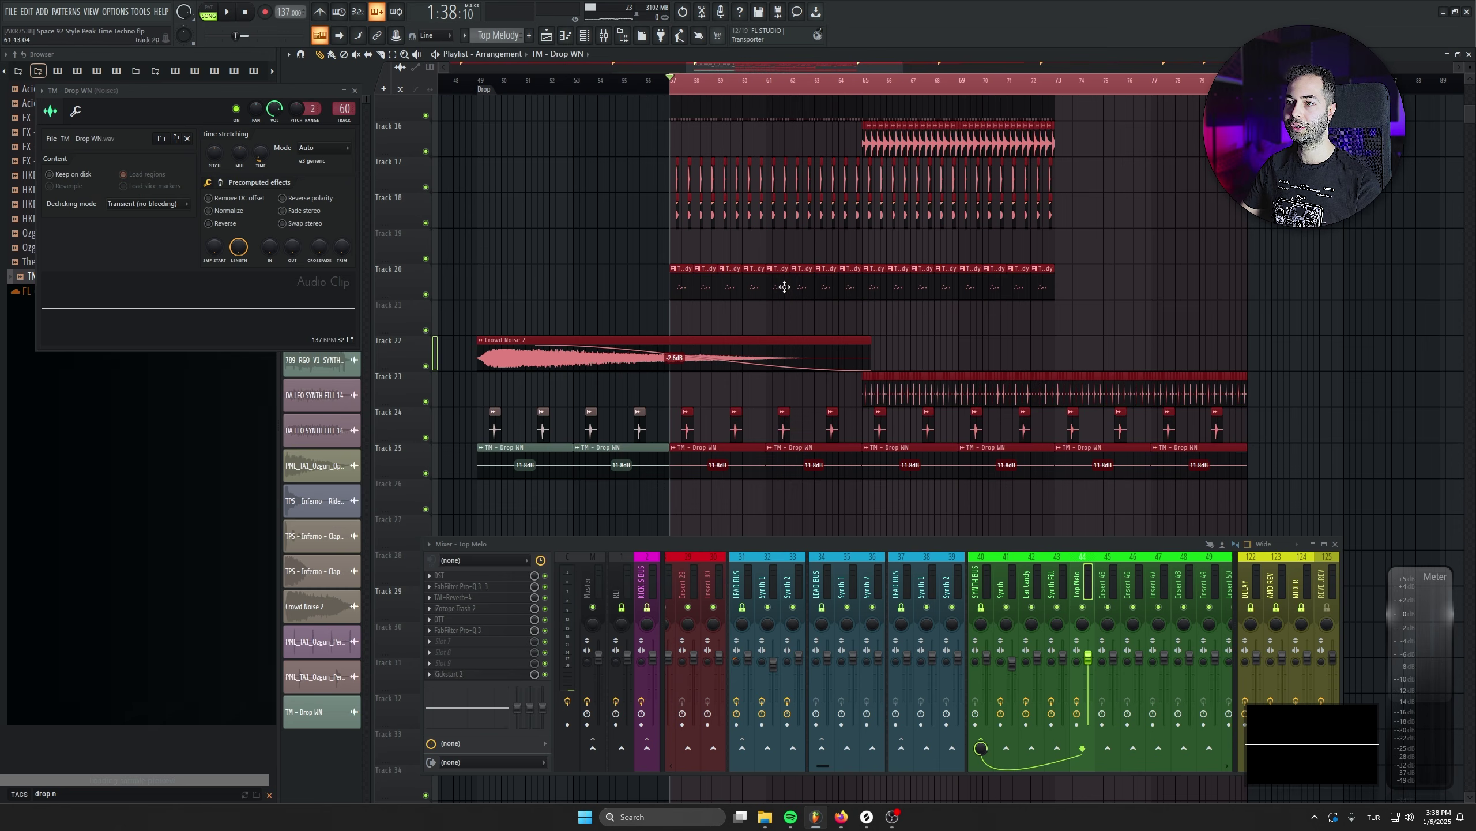
Turn down the FILTER macro of Top Melody's Serum #3 to about 4% while playing, and create an automation clip for it
left_click(584, 35)
left_click_drag(653, 385, 711, 252)
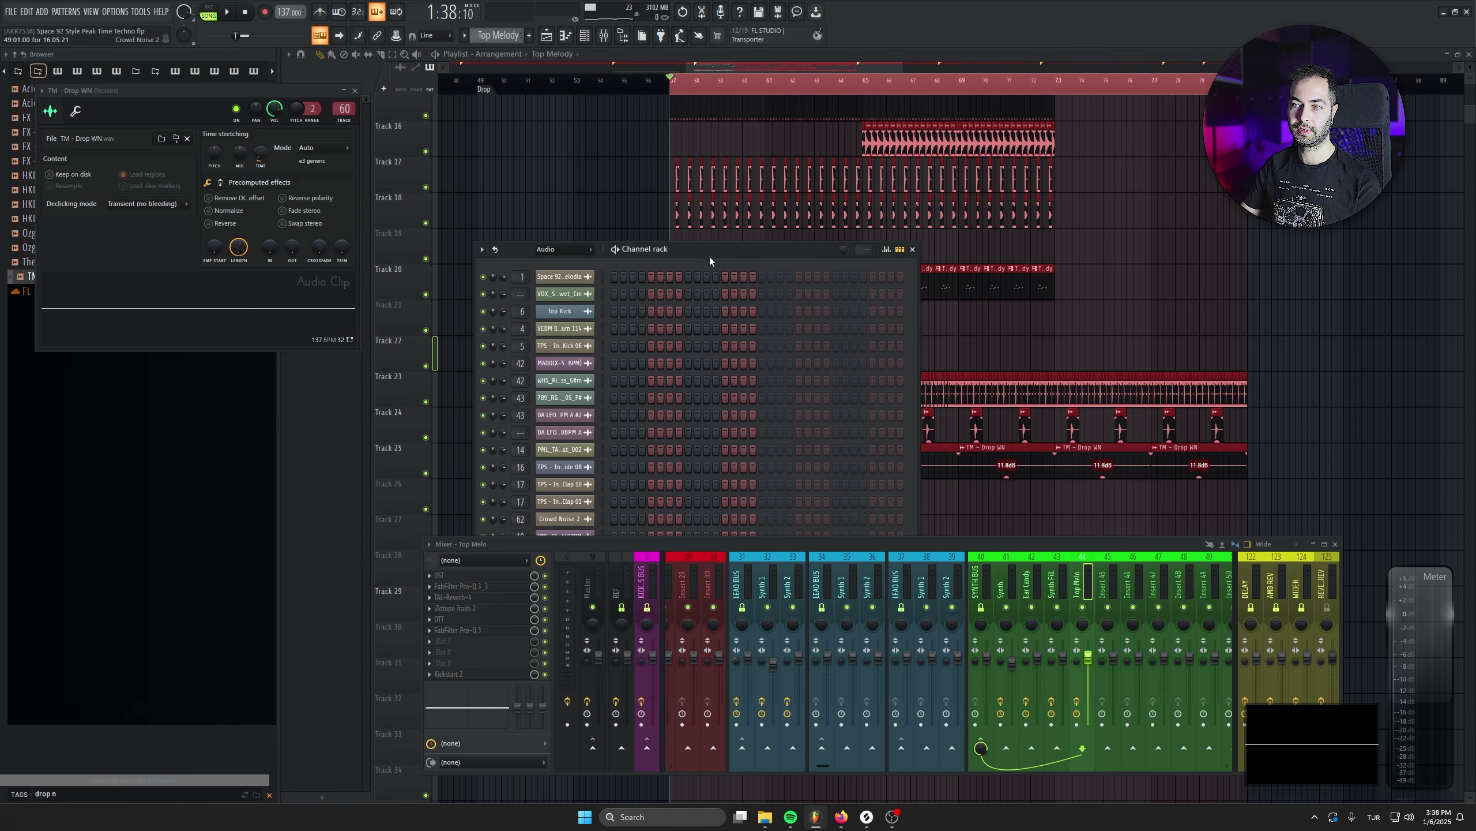
scroll(582, 250, "up", 1)
left_click(564, 294)
key("space")
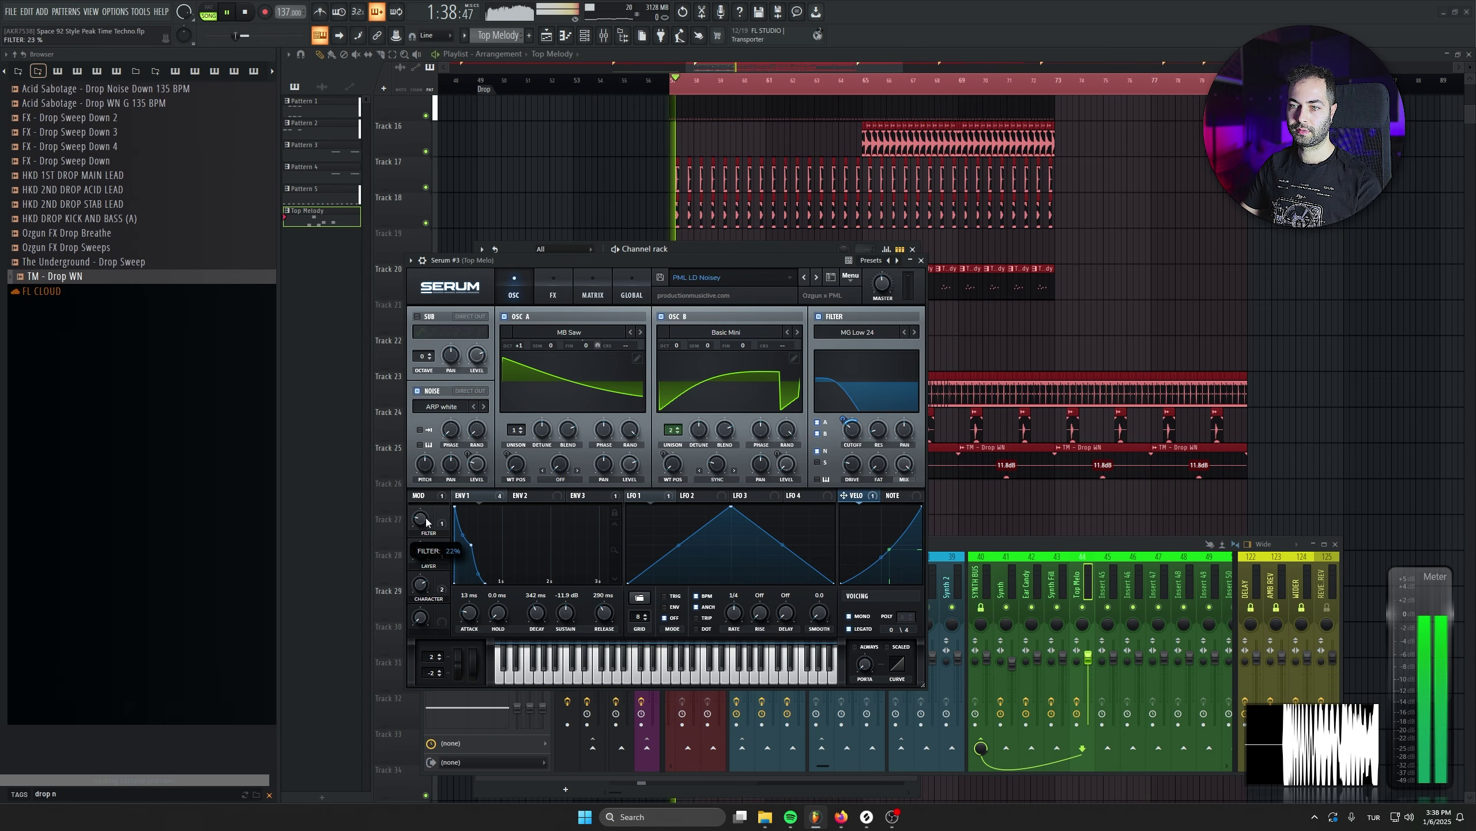
mouse_move(419, 520)
left_mouse_down()
mouse_move(417, 486)
mouse_move(417, 535)
left_mouse_up()
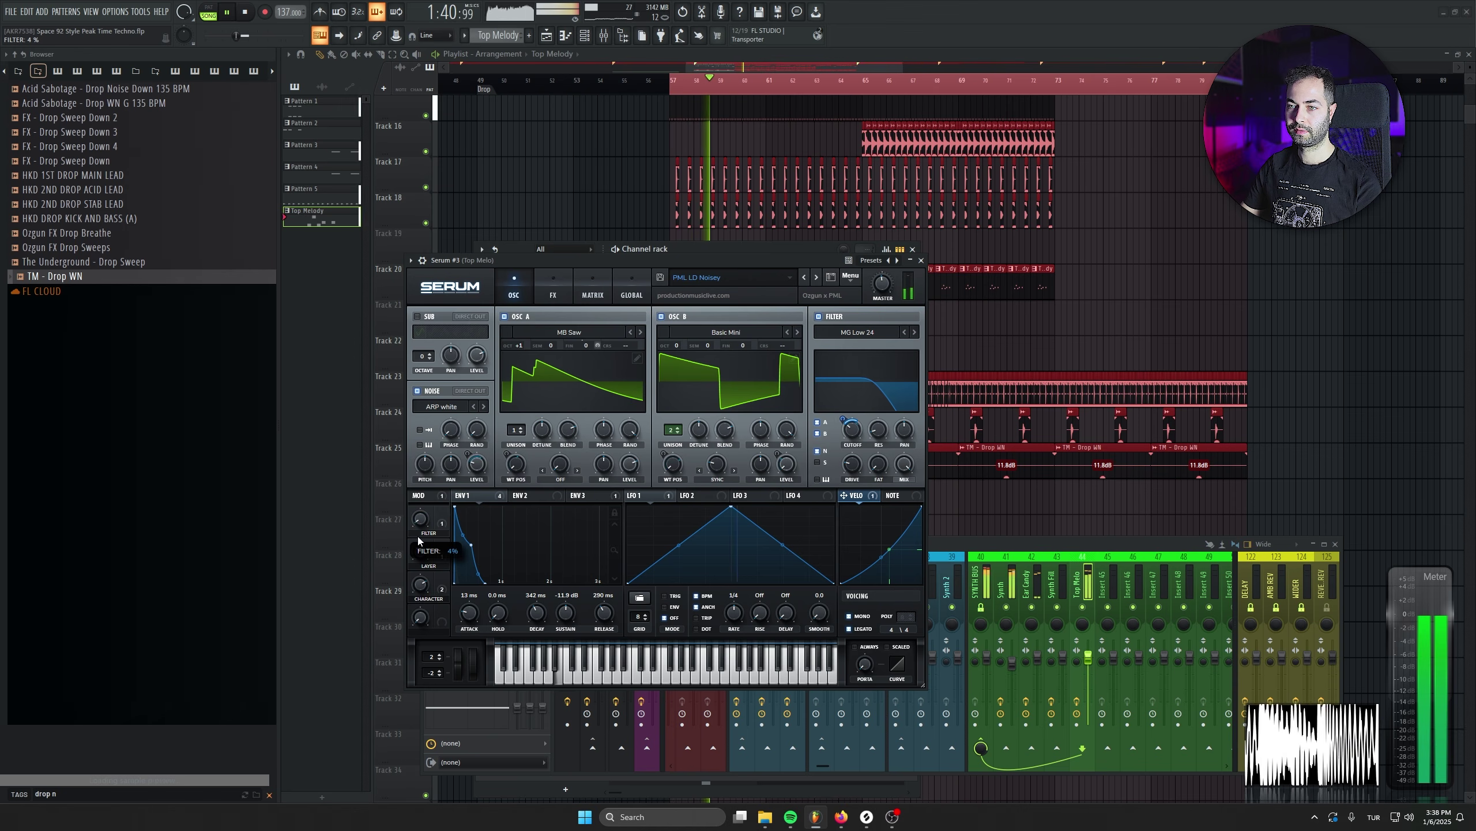
key("space")
left_click(300, 294)
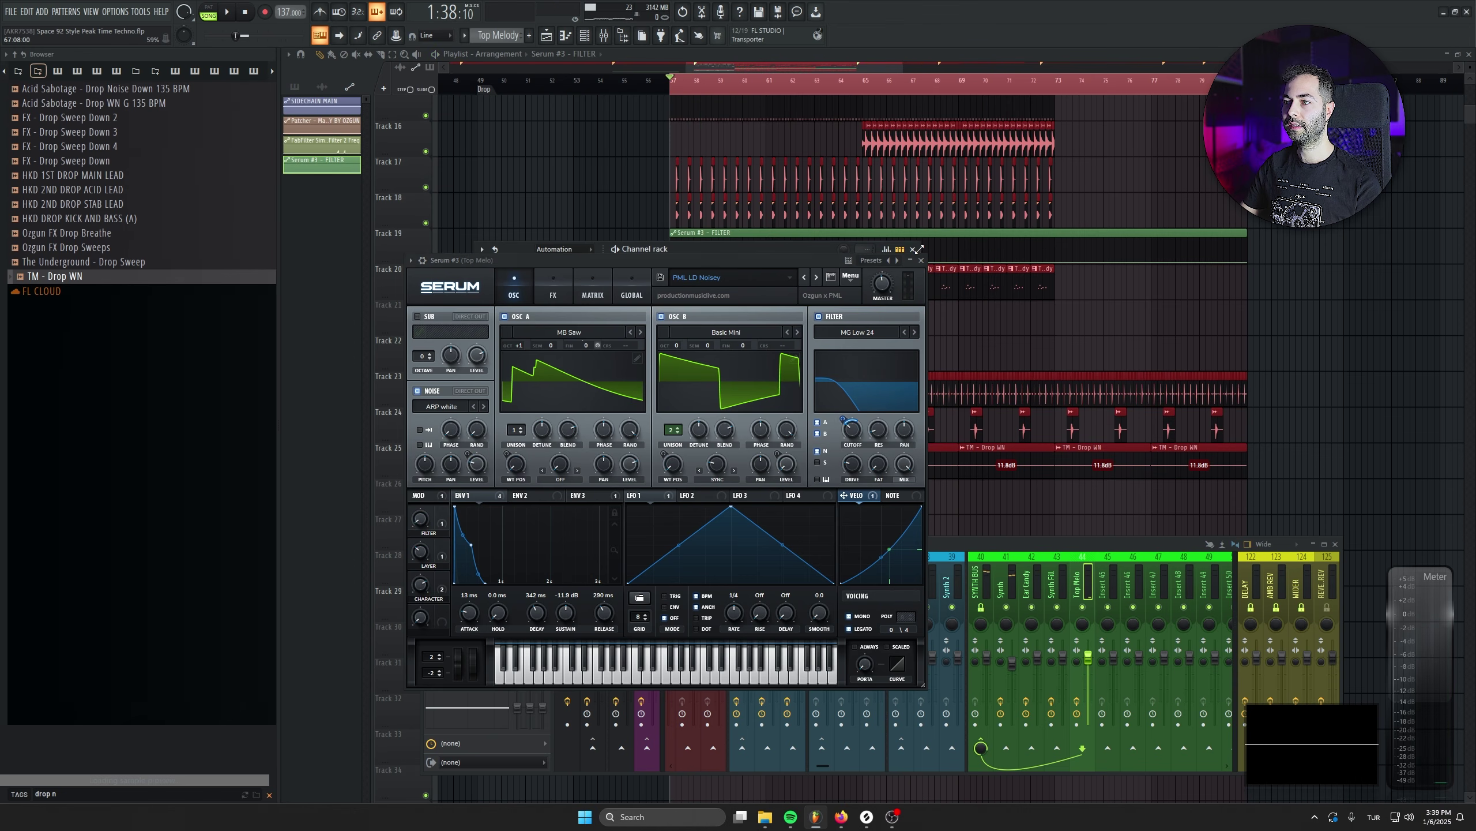
Close Serum and the channel rack, and place the Serum #3 - FILTER automation clip on Track 21 from the Drop marker to bar 81
left_click(921, 260)
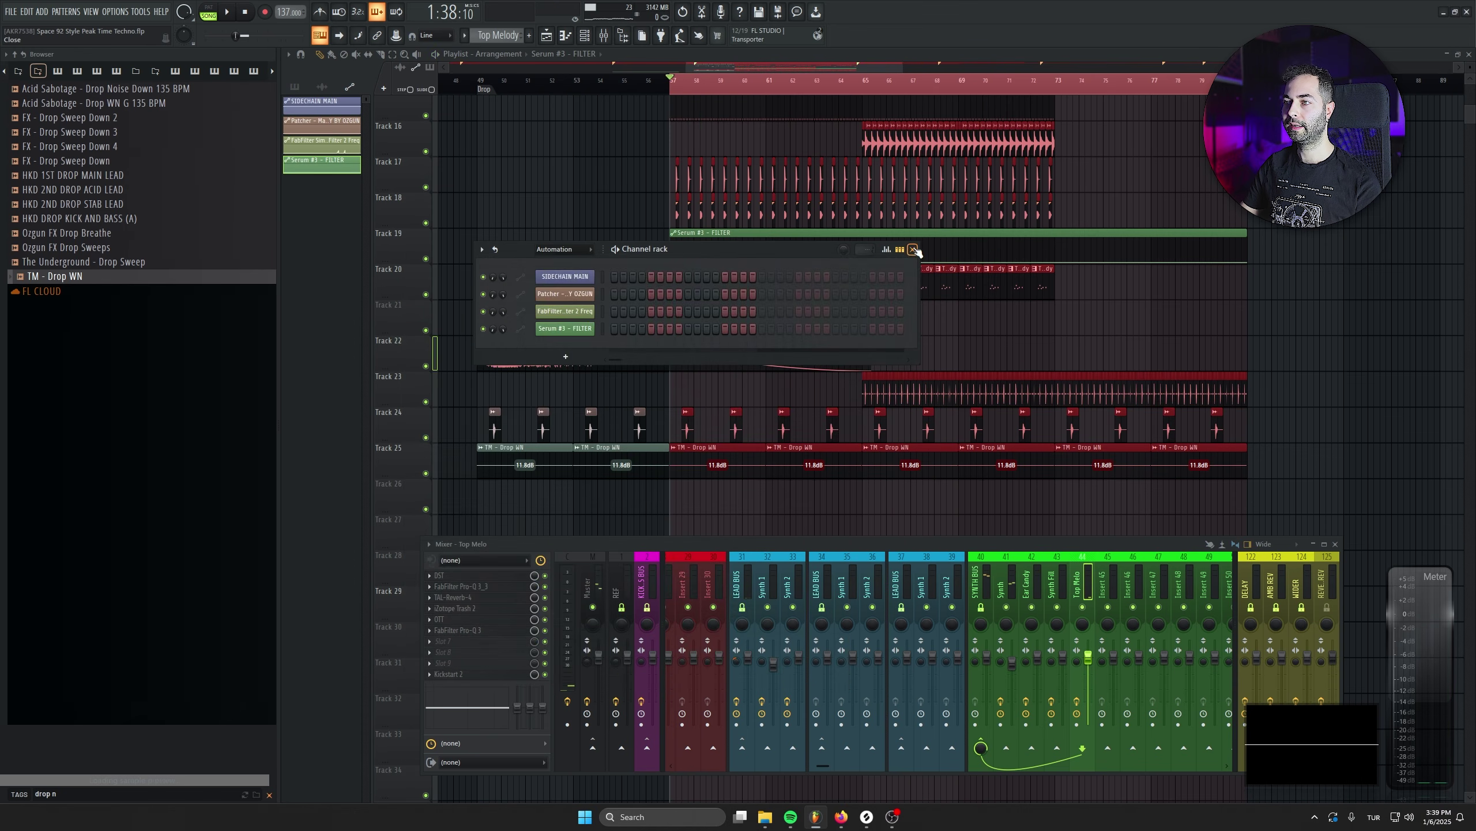
left_click(920, 249)
left_click_drag(920, 255, 712, 330)
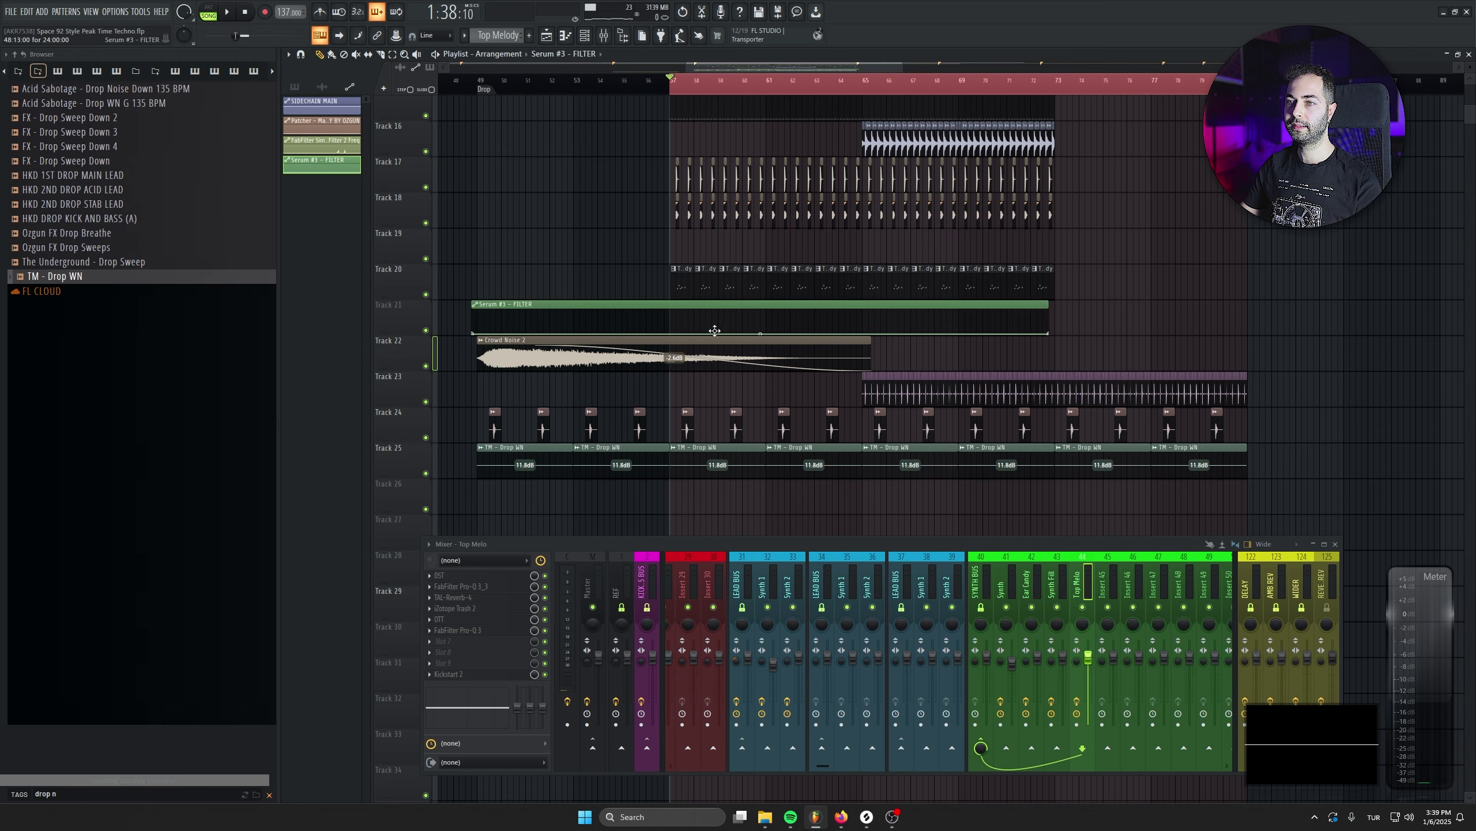
left_click_drag(1053, 333, 1242, 380)
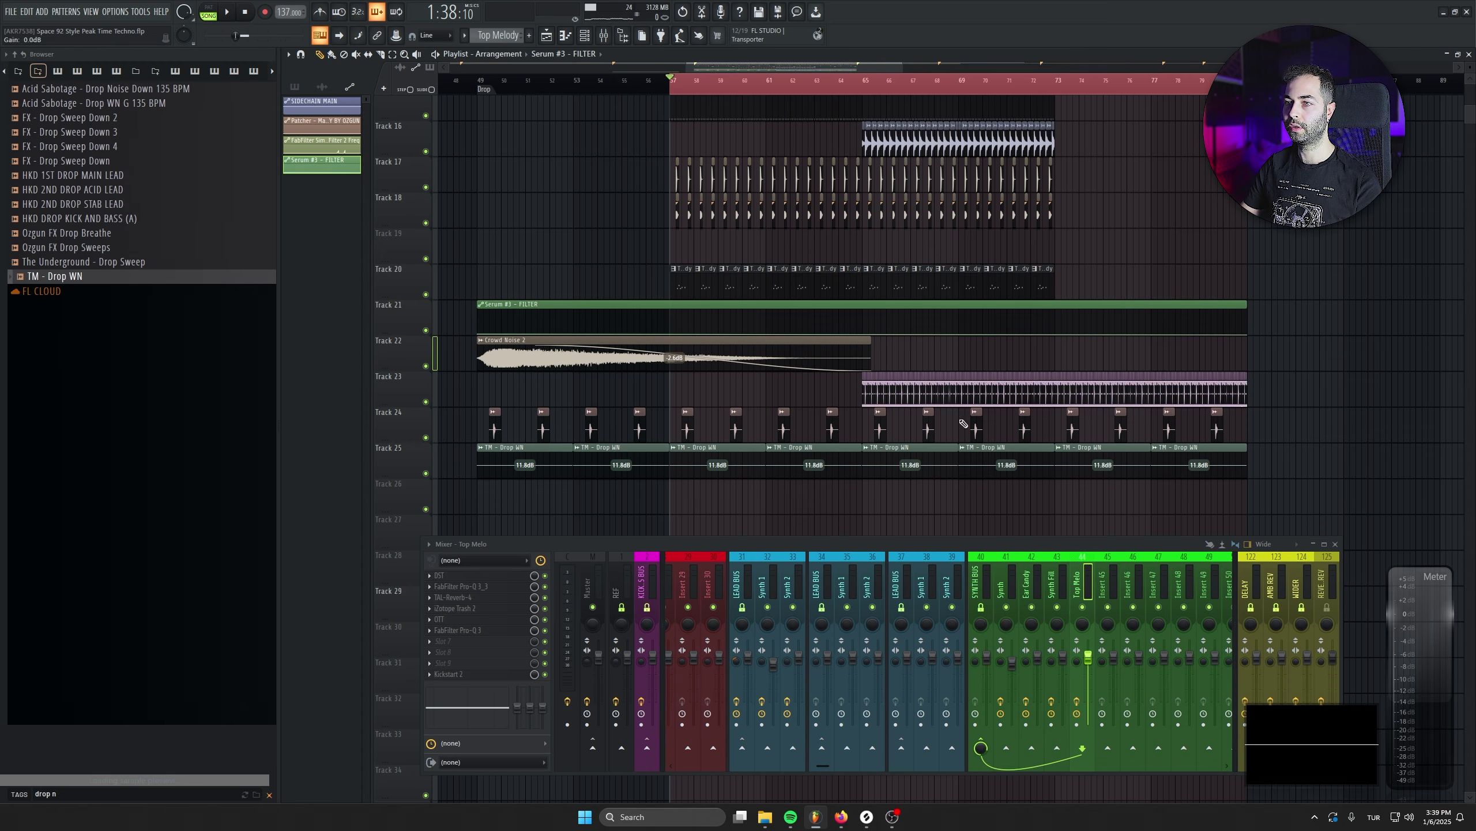
Shape the Serum #3 - FILTER automation to stay at minimum until bar 57, rise to about 55% at bar 73, and fall until the clip's end
scroll(800, 369, "up", 5)
key("space")
right_click(956, 282)
scroll(778, 333, "left", 4)
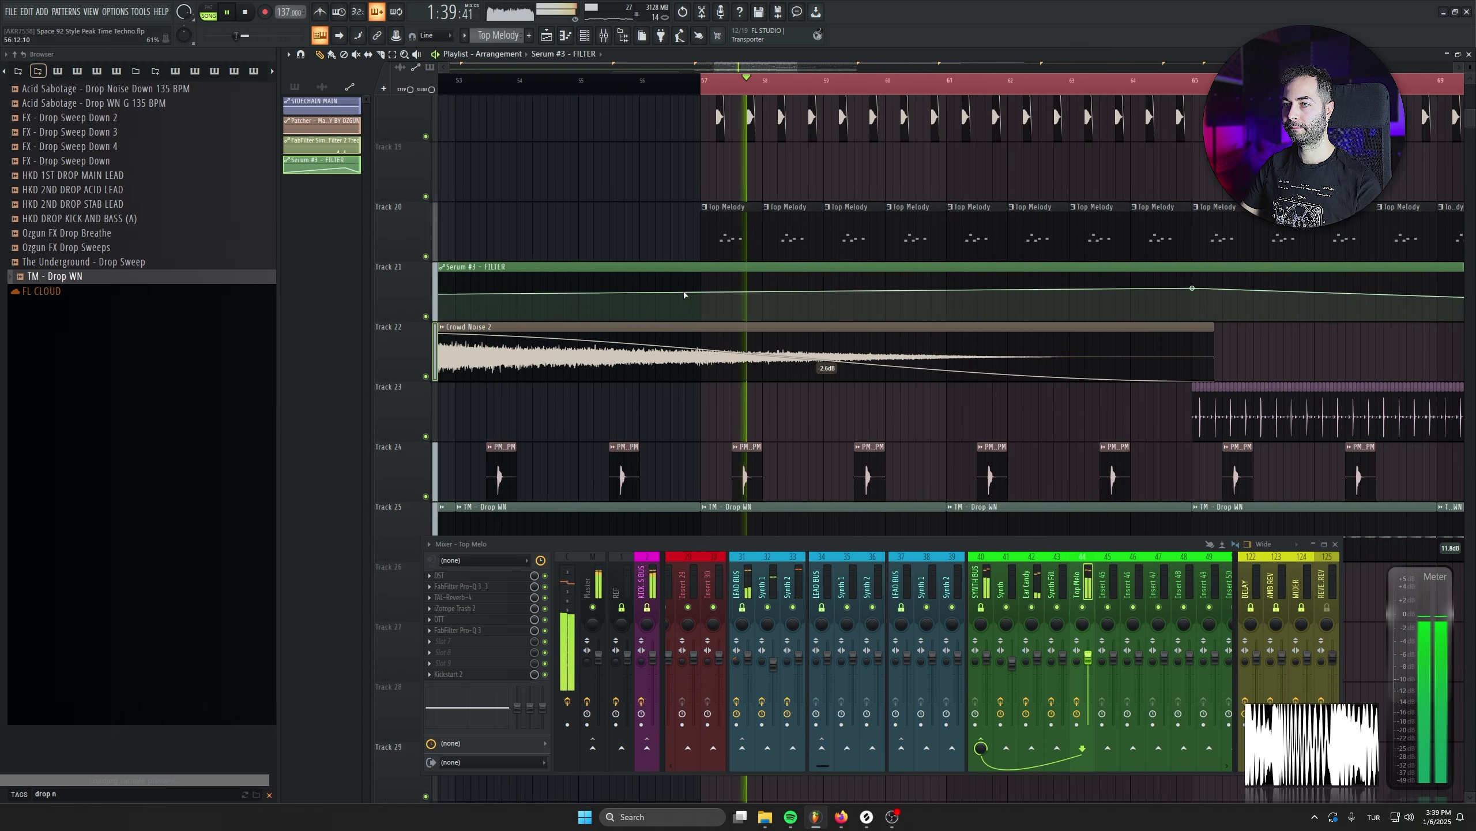
right_click(706, 292)
left_click_drag(706, 292, 708, 321)
scroll(949, 314, "right", 4)
left_click_drag(975, 294, 1050, 312)
scroll(957, 326, "down", 3)
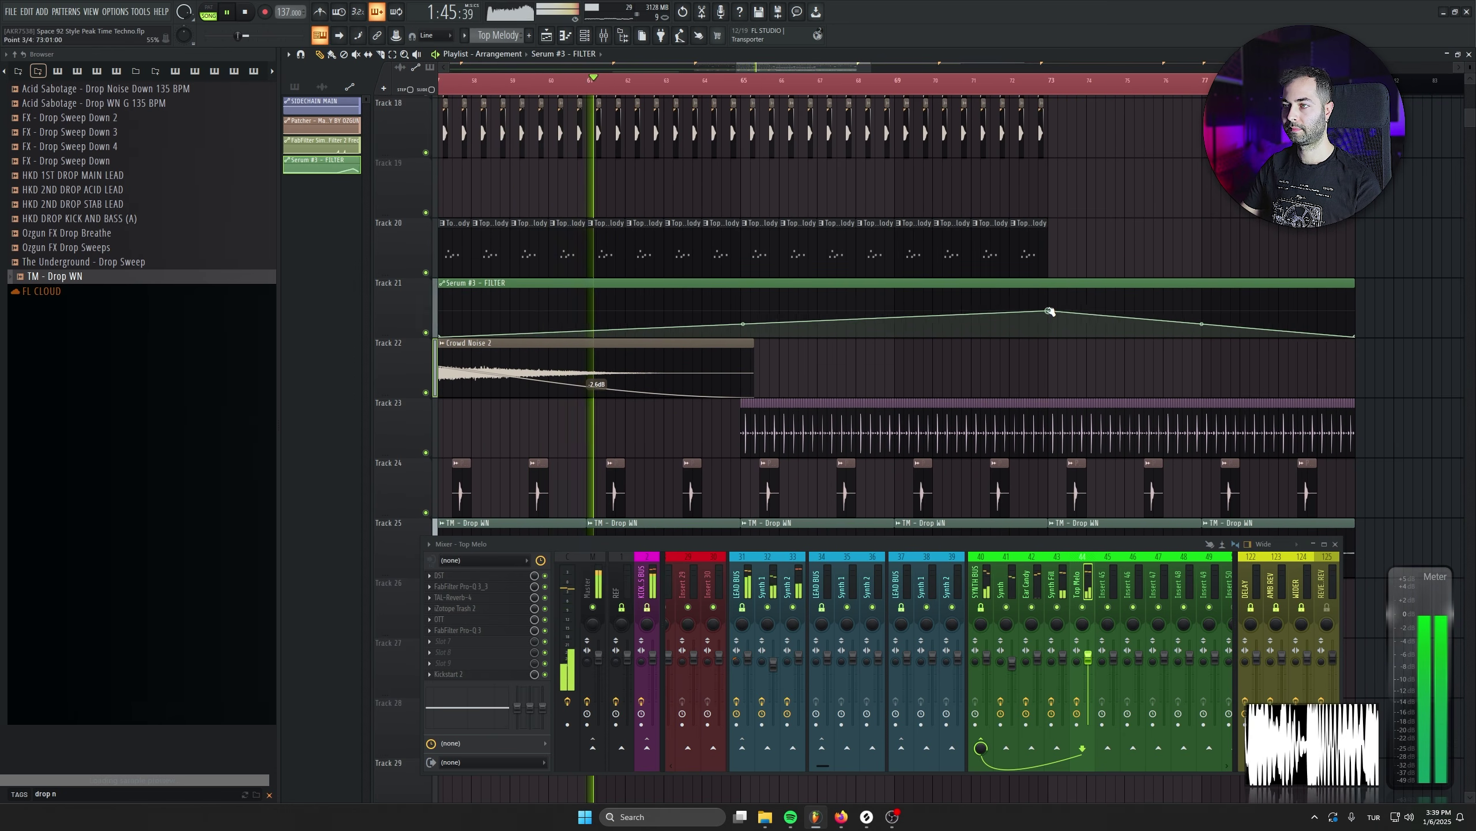
Listen to the drop with the filter automation and check Serum #3 among all channels in the channel rack
scroll(810, 409, "down", 4)
scroll(810, 407, "down", 2)
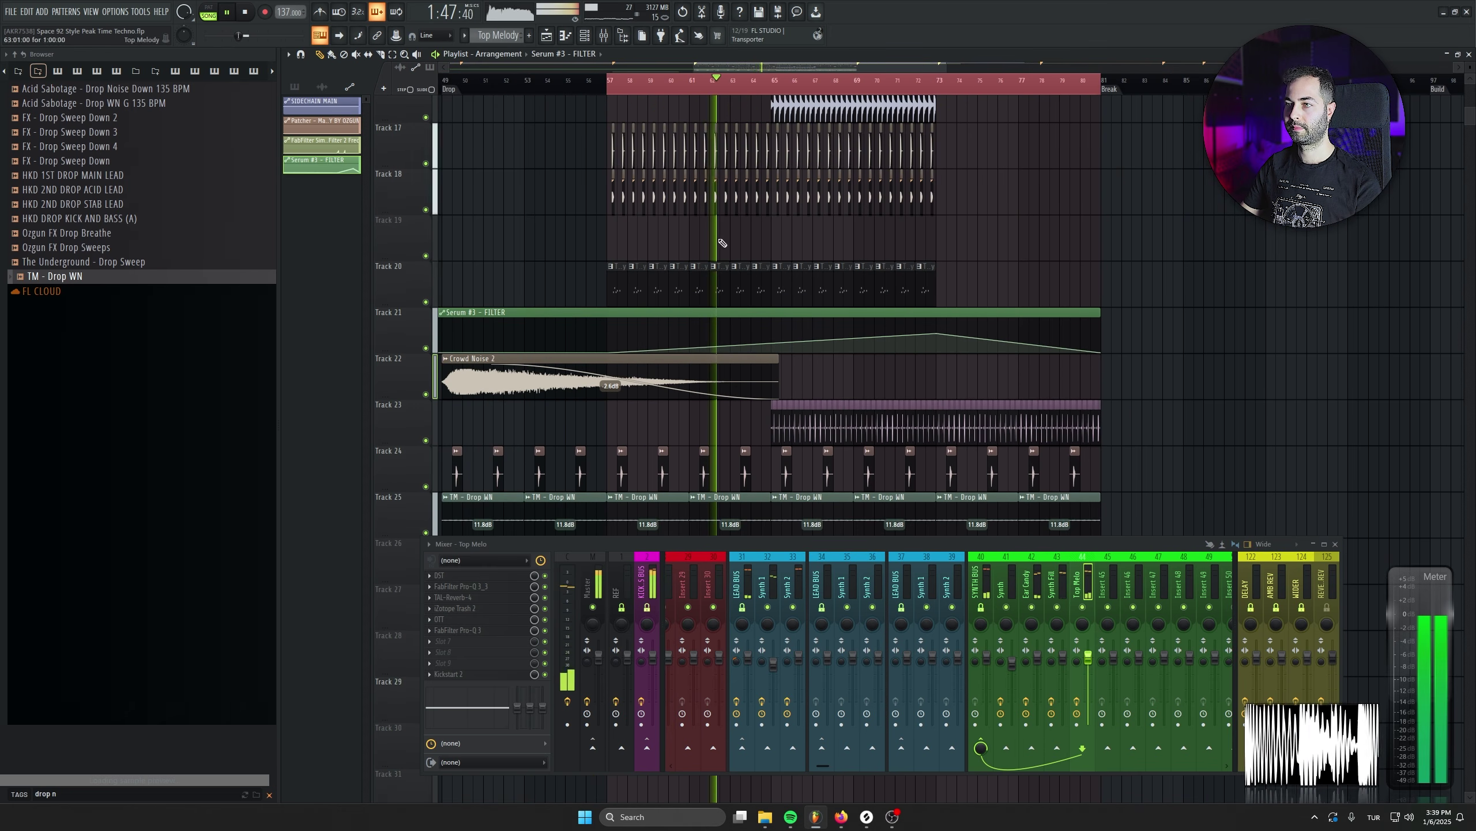
key("F6")
left_click(563, 250)
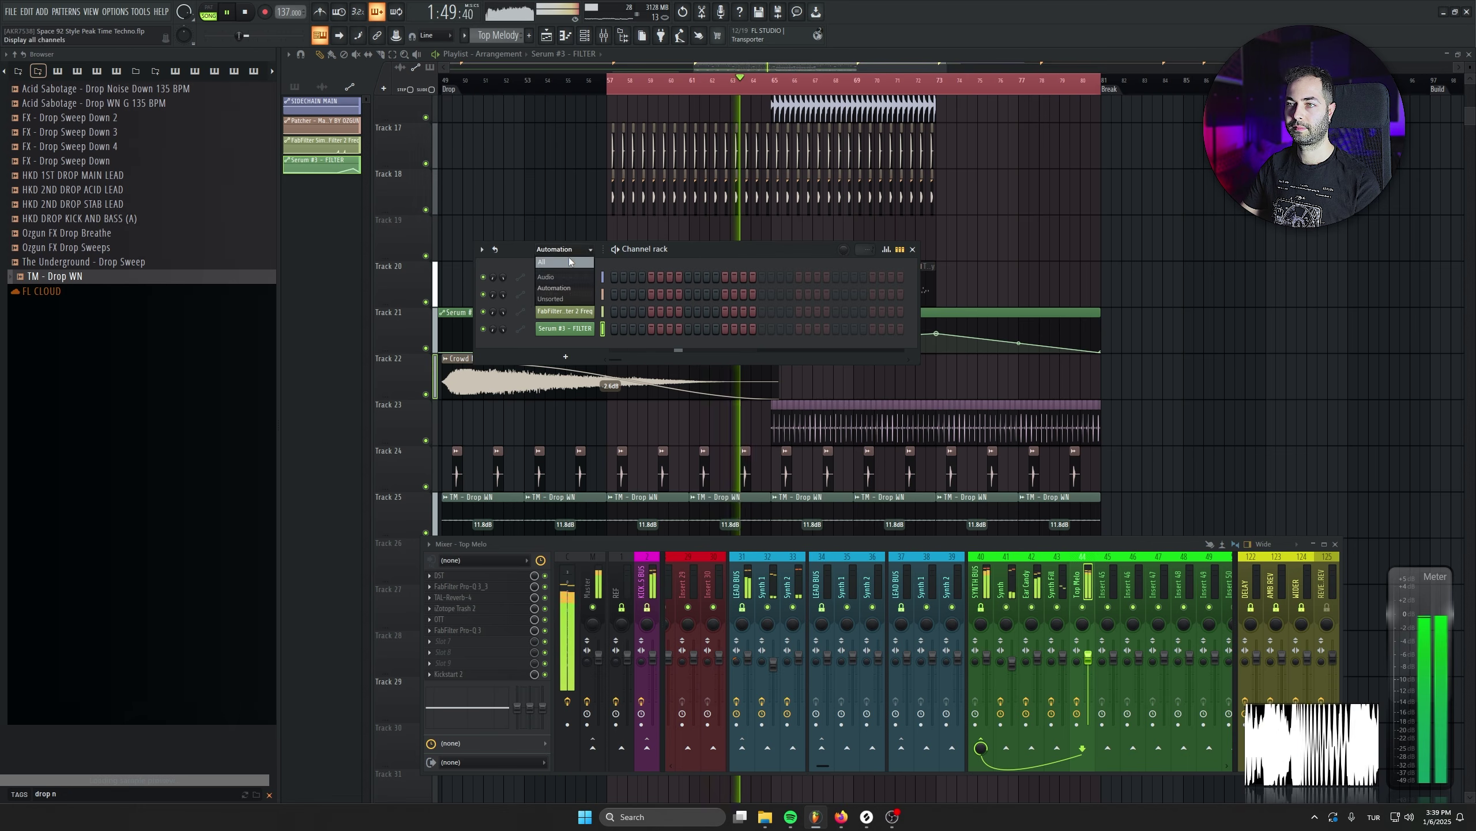
left_click(563, 262)
left_click(576, 293)
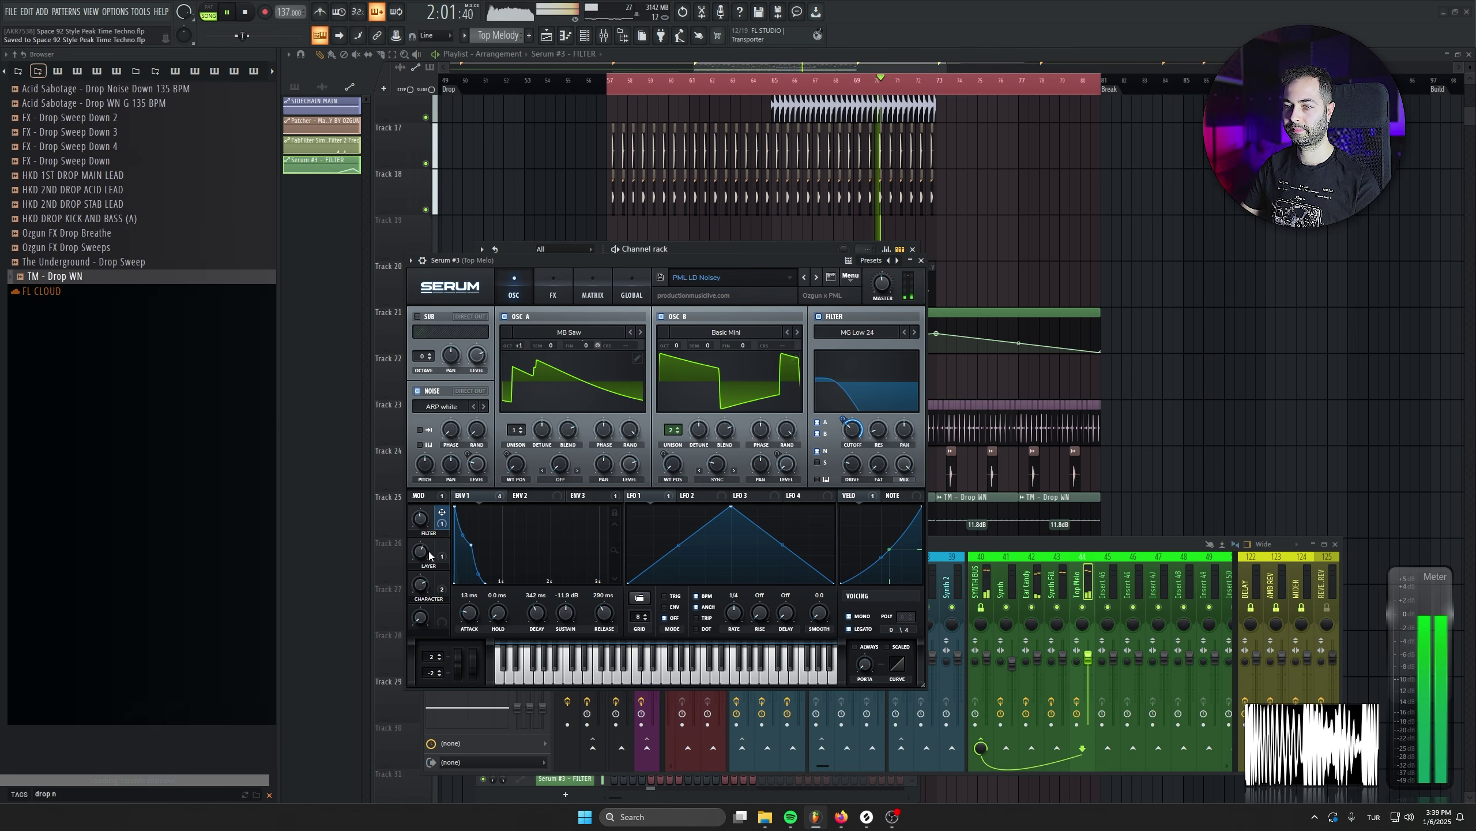
left_click(921, 261)
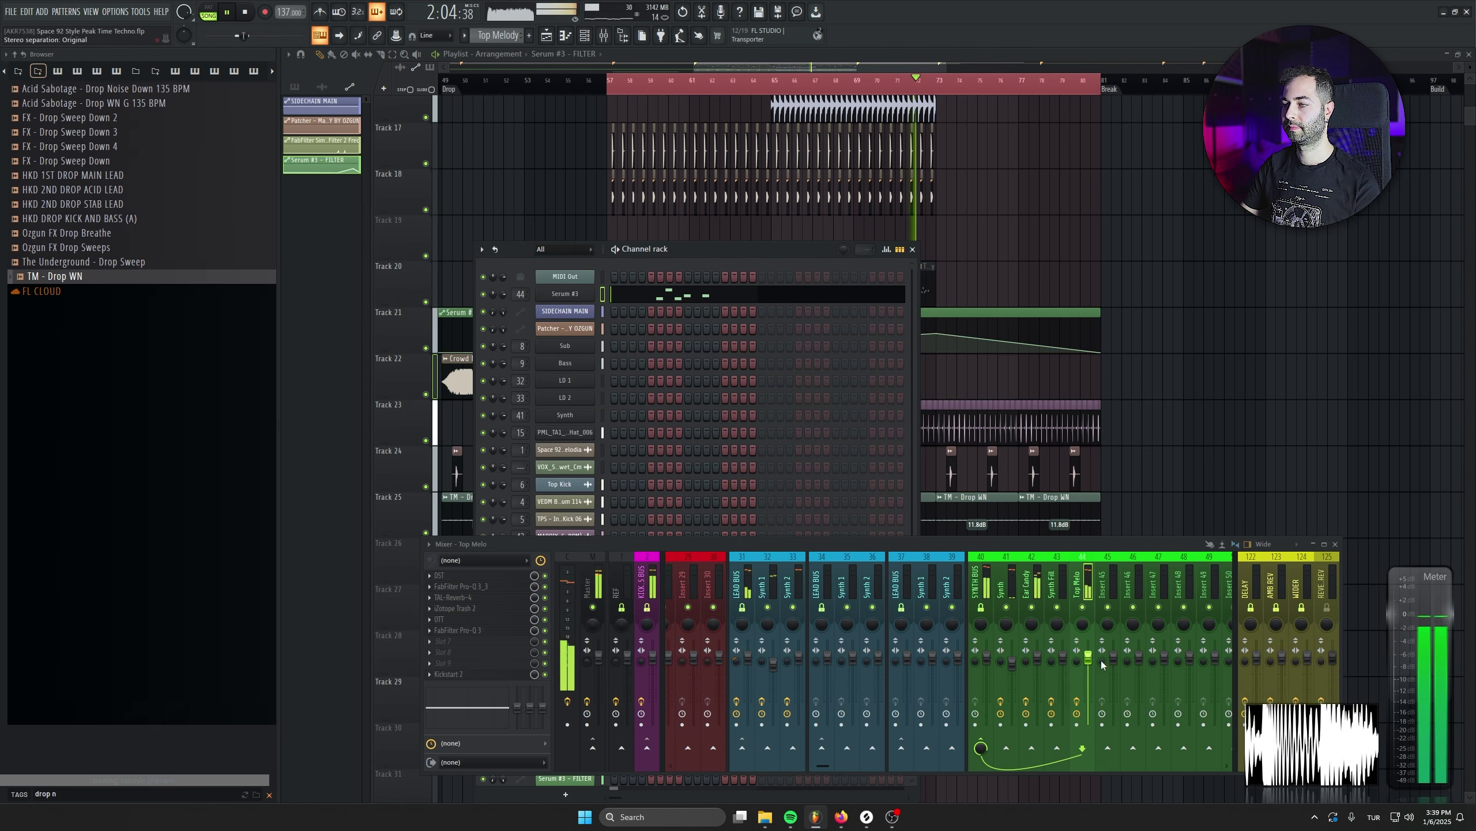
Solo the Top Melo mixer track, insert PanCake2 in its second effect slot and set the LFO rate to 1/4
right_click(1083, 608)
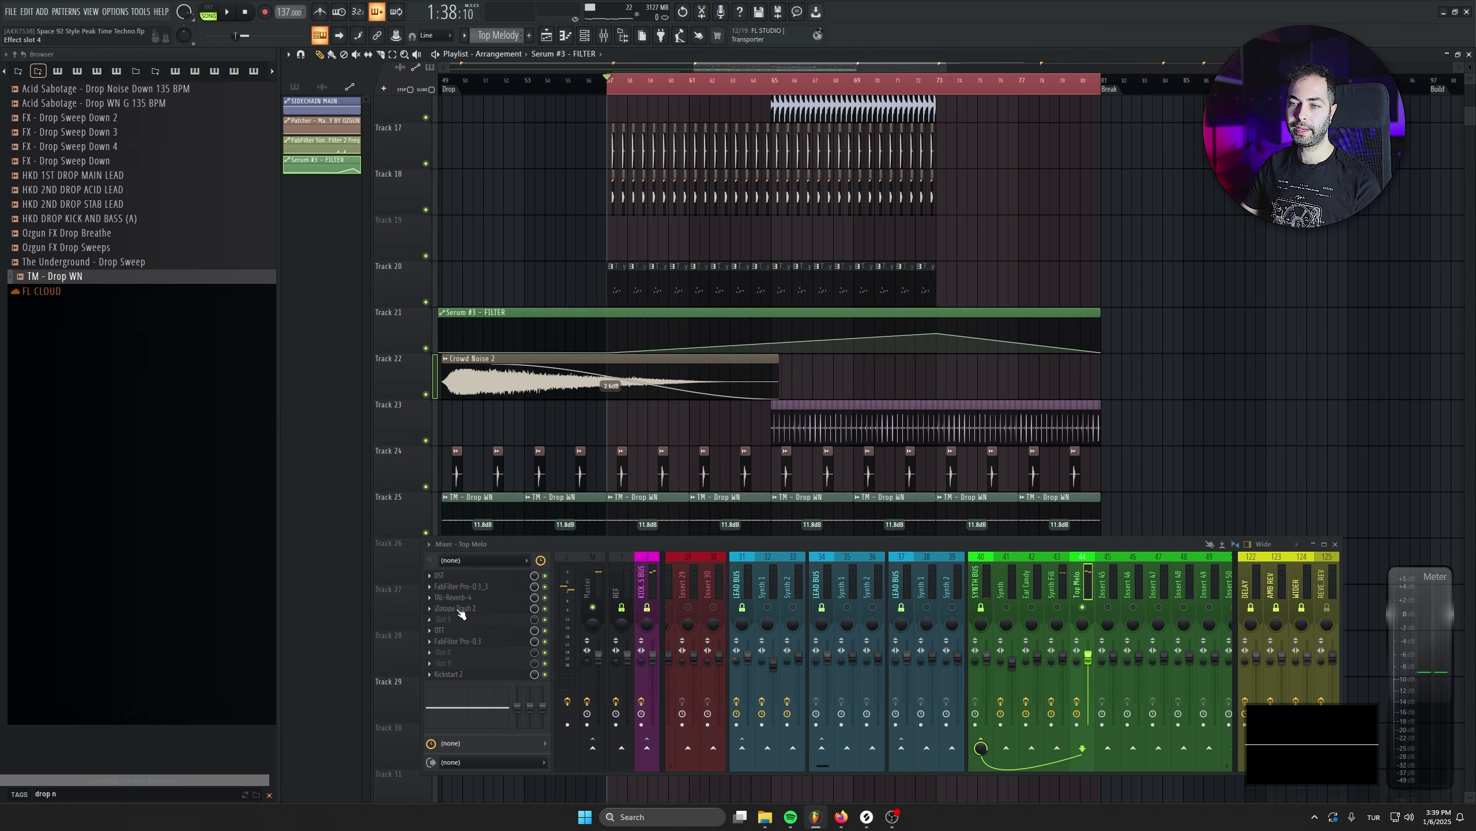
left_click(471, 587)
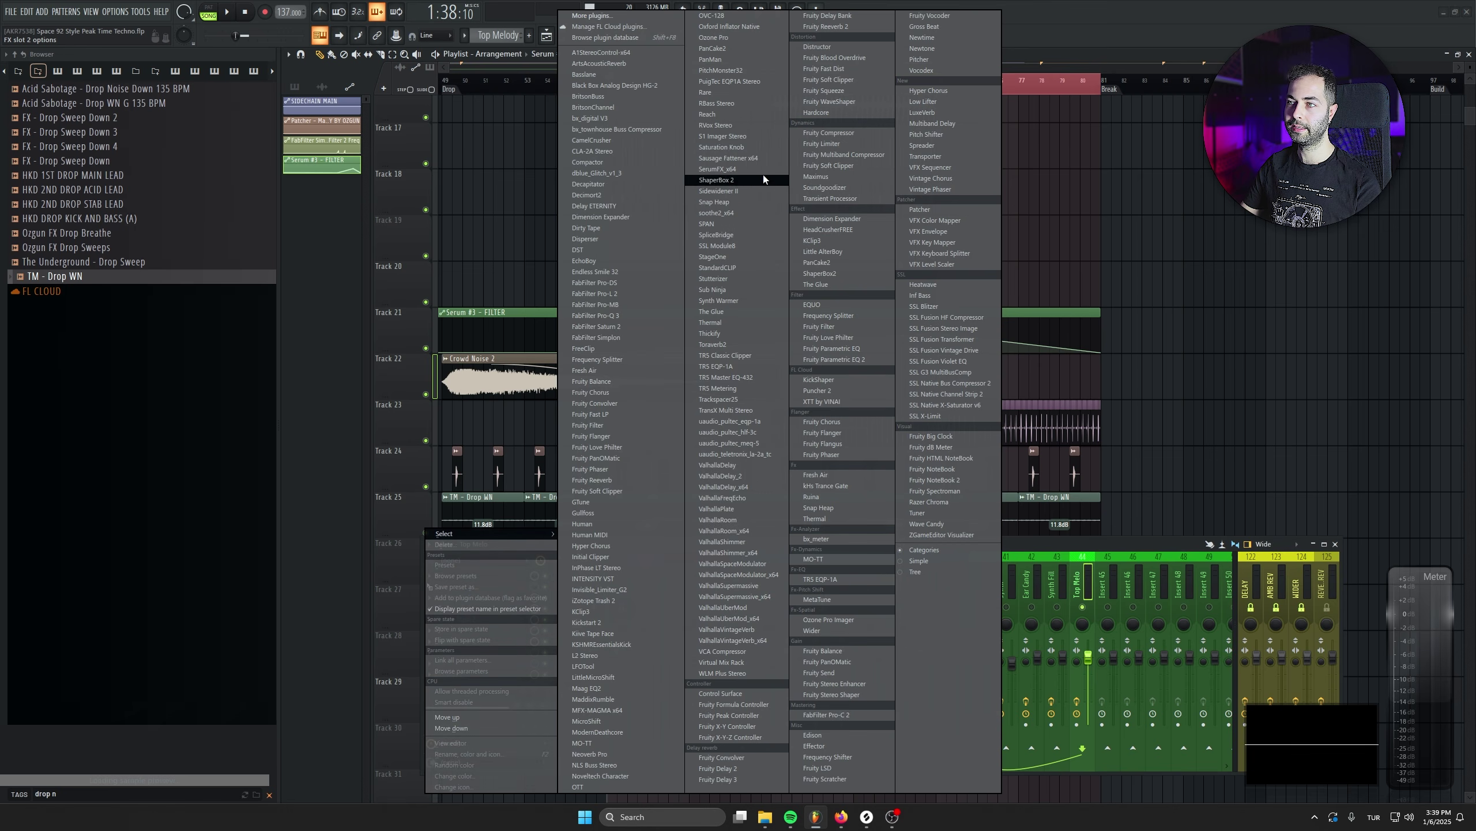
left_click(716, 49)
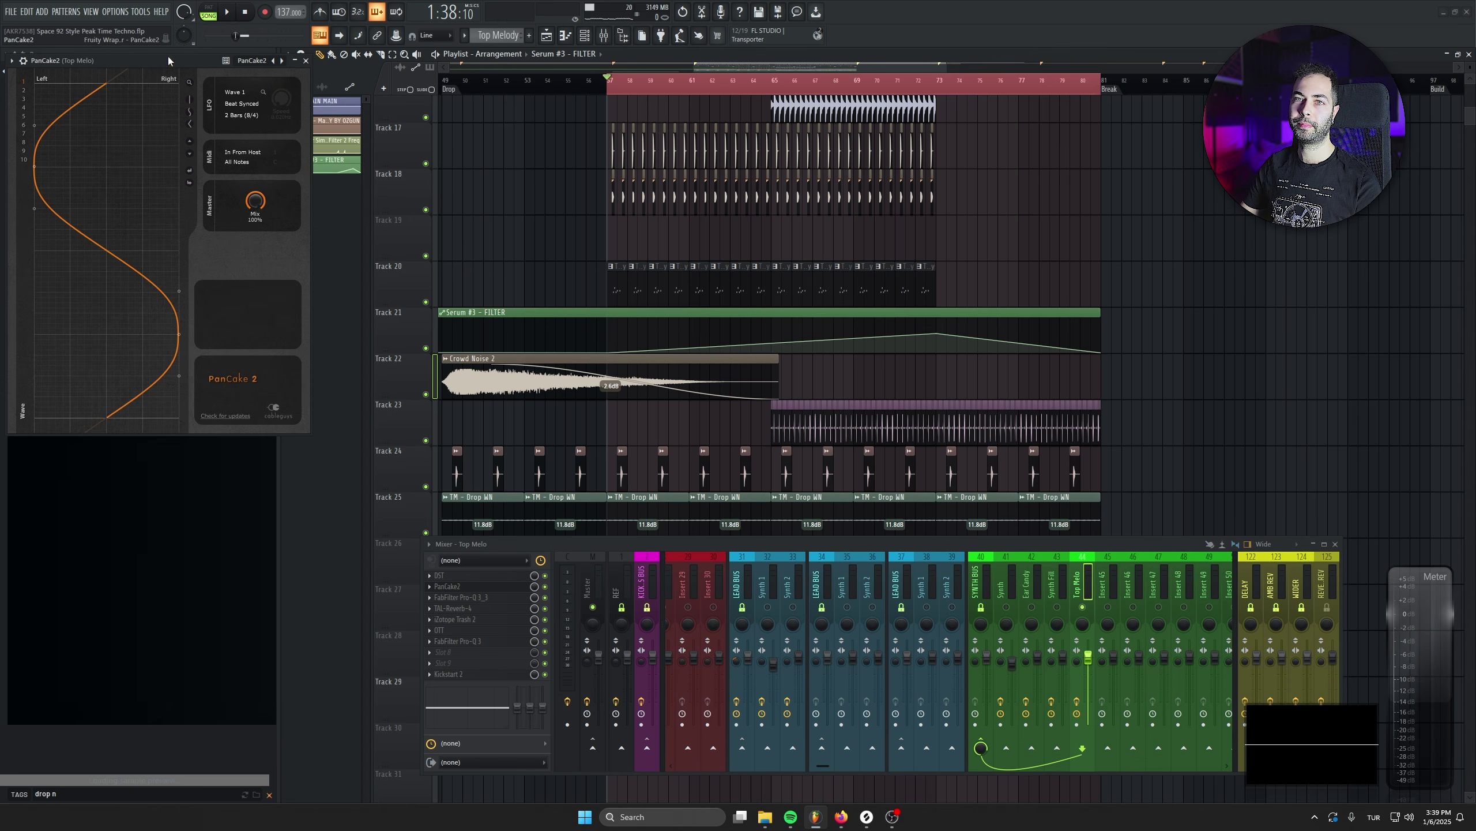
left_click_drag(168, 57, 512, 204)
left_click(580, 259)
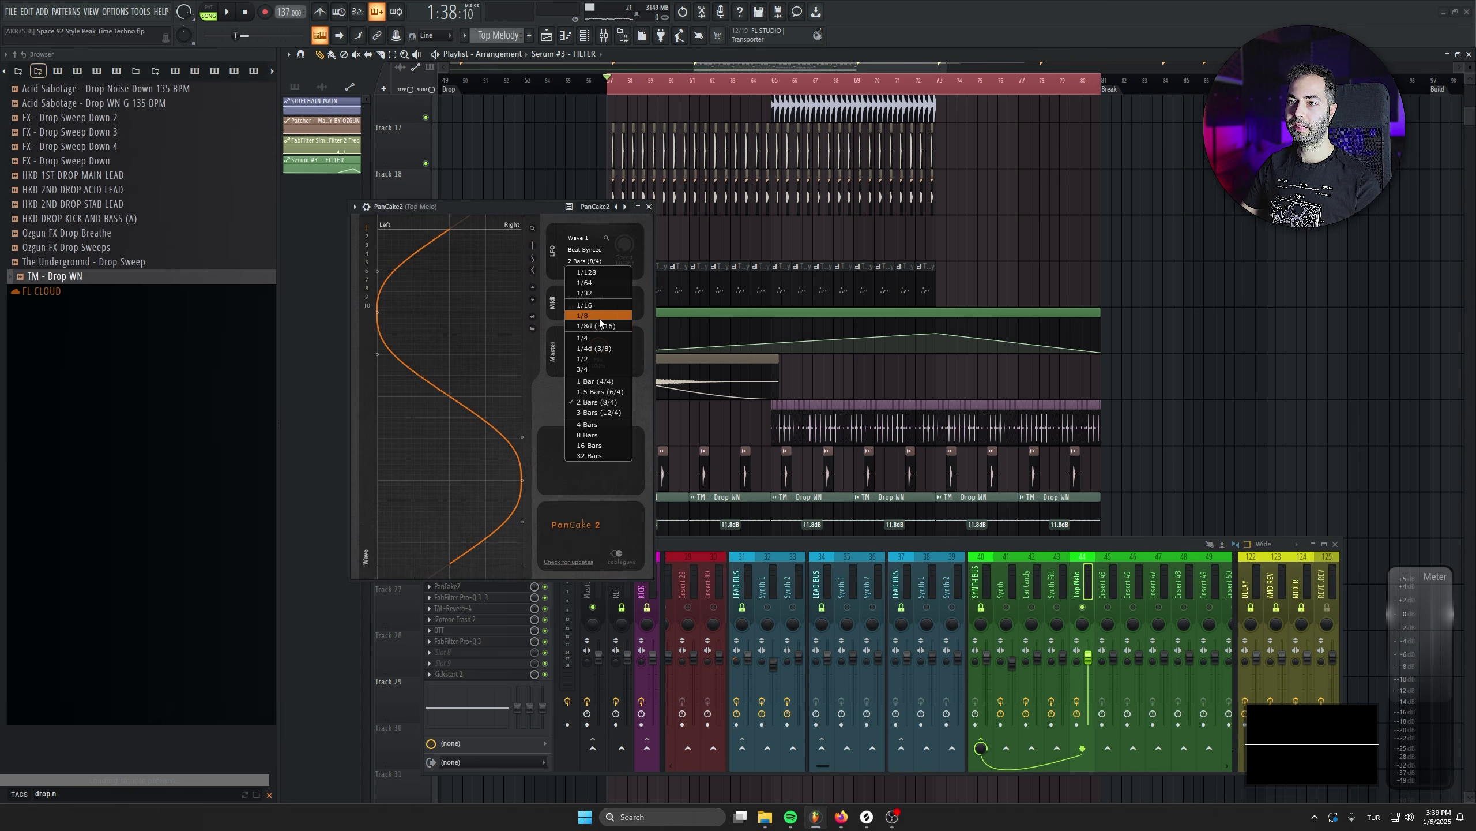
left_click(599, 337)
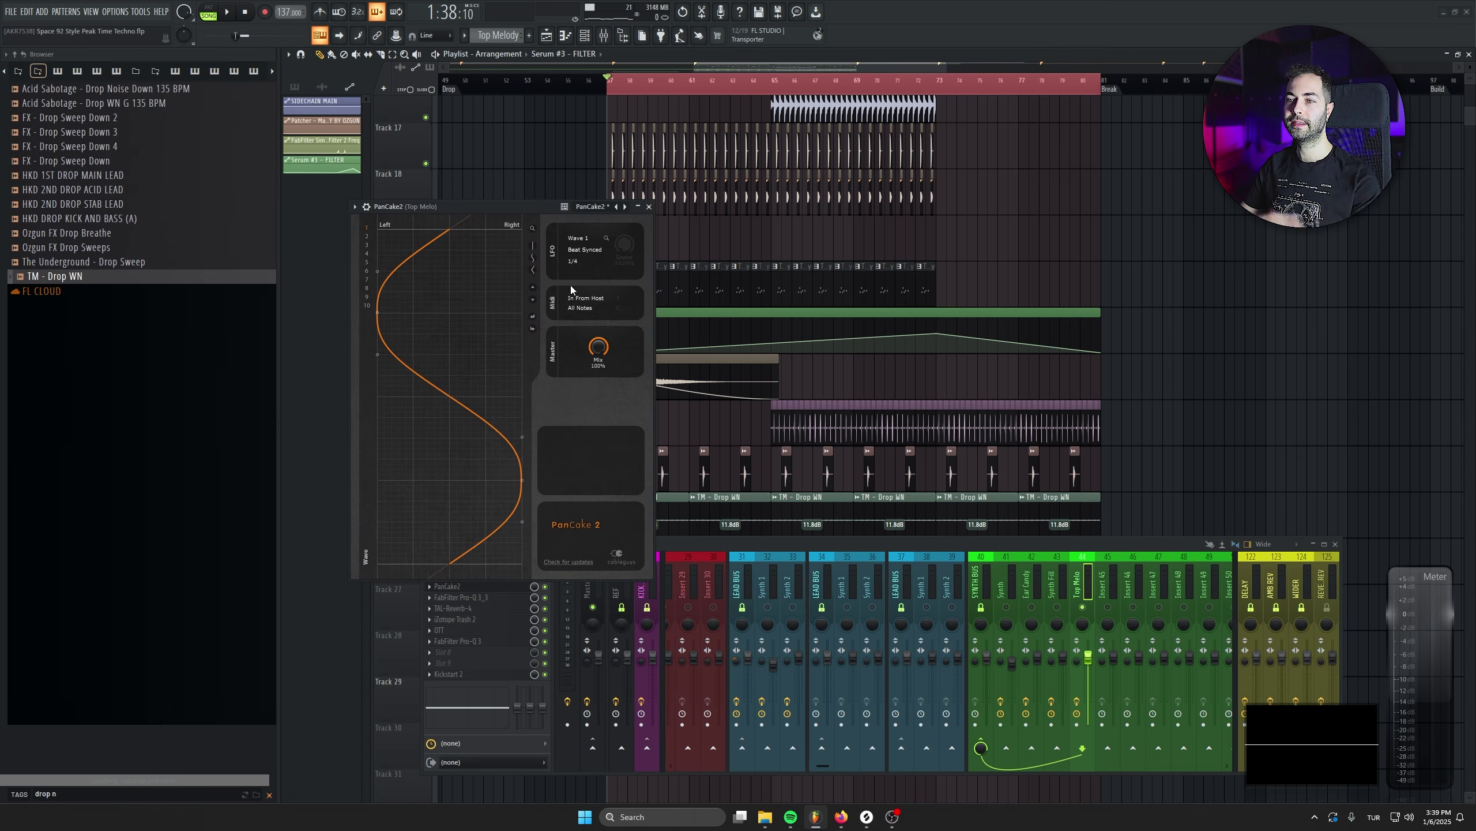
Lower PanCake2's mix below 50% during playback, unsolo Top Melo and close the plugin
key("space")
left_click_drag(598, 346, 598, 345)
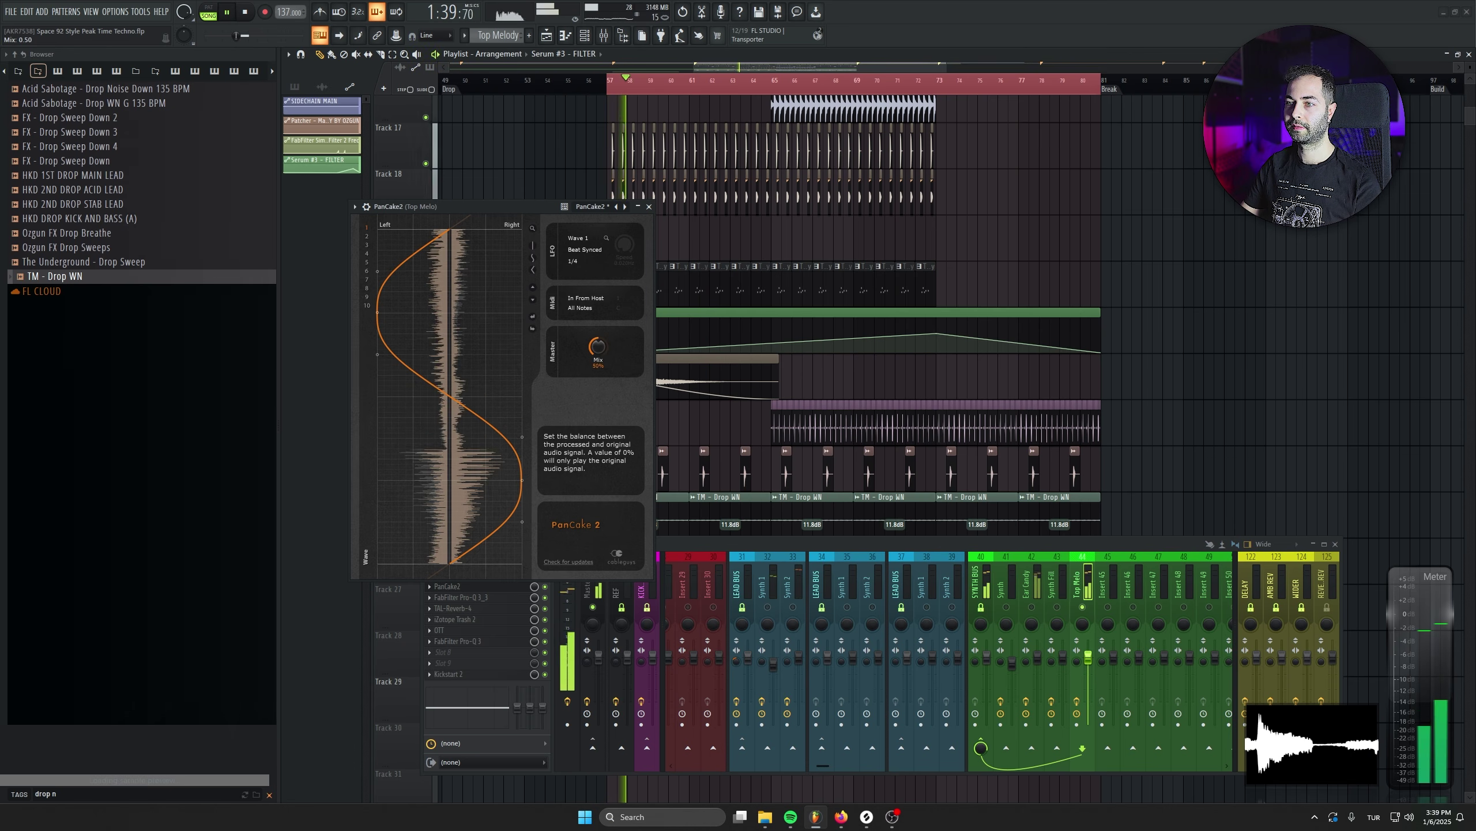
left_click(1090, 609)
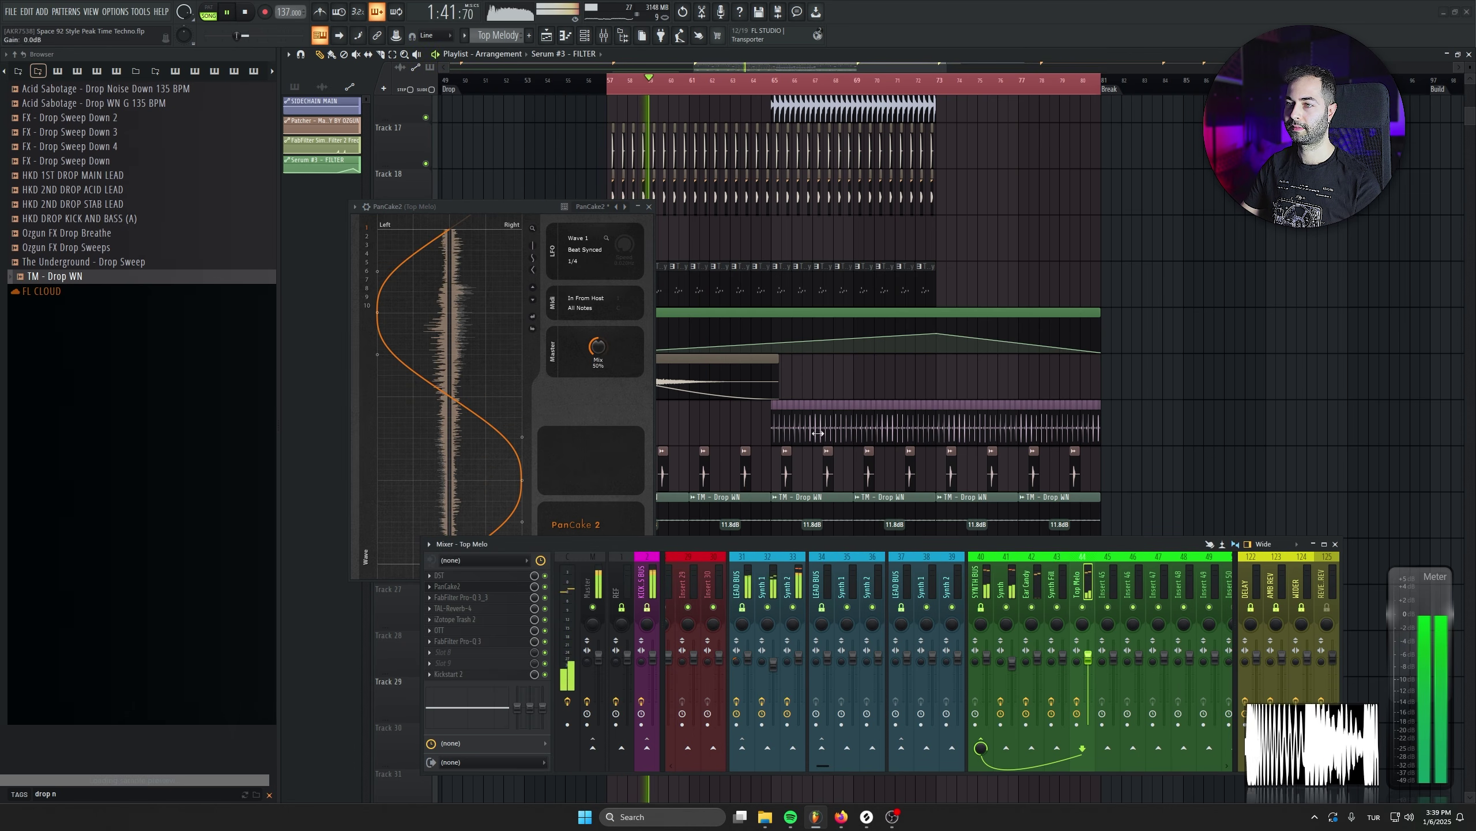
left_click_drag(598, 347, 597, 366)
left_click(649, 206)
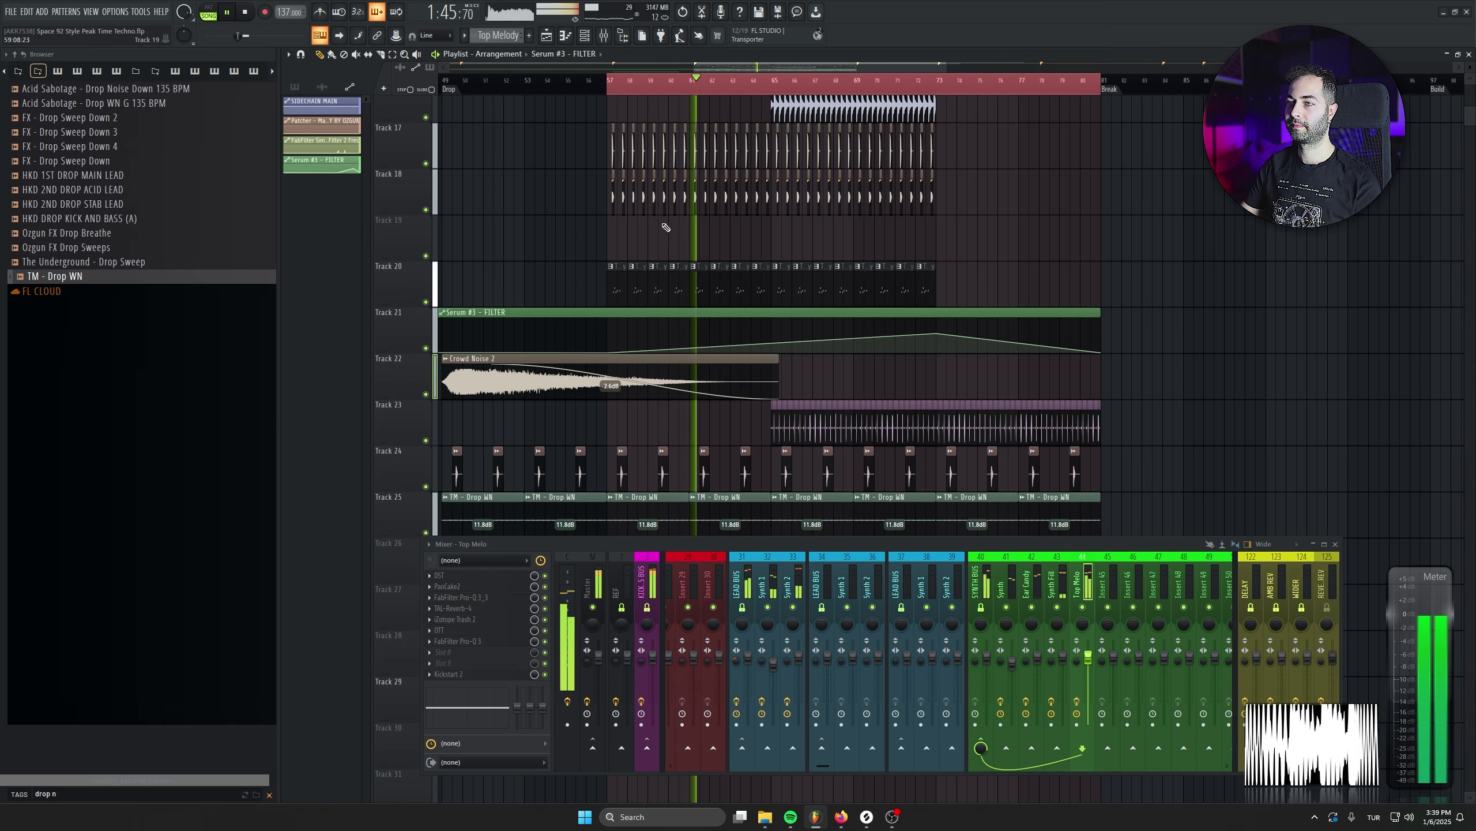
Lower the cutoff frequency of the low cut band in Top Melo's FabFilter Pro-Q 3_3, with a Q of 0.906
left_click(498, 602)
left_click_drag(330, 296, 301, 285)
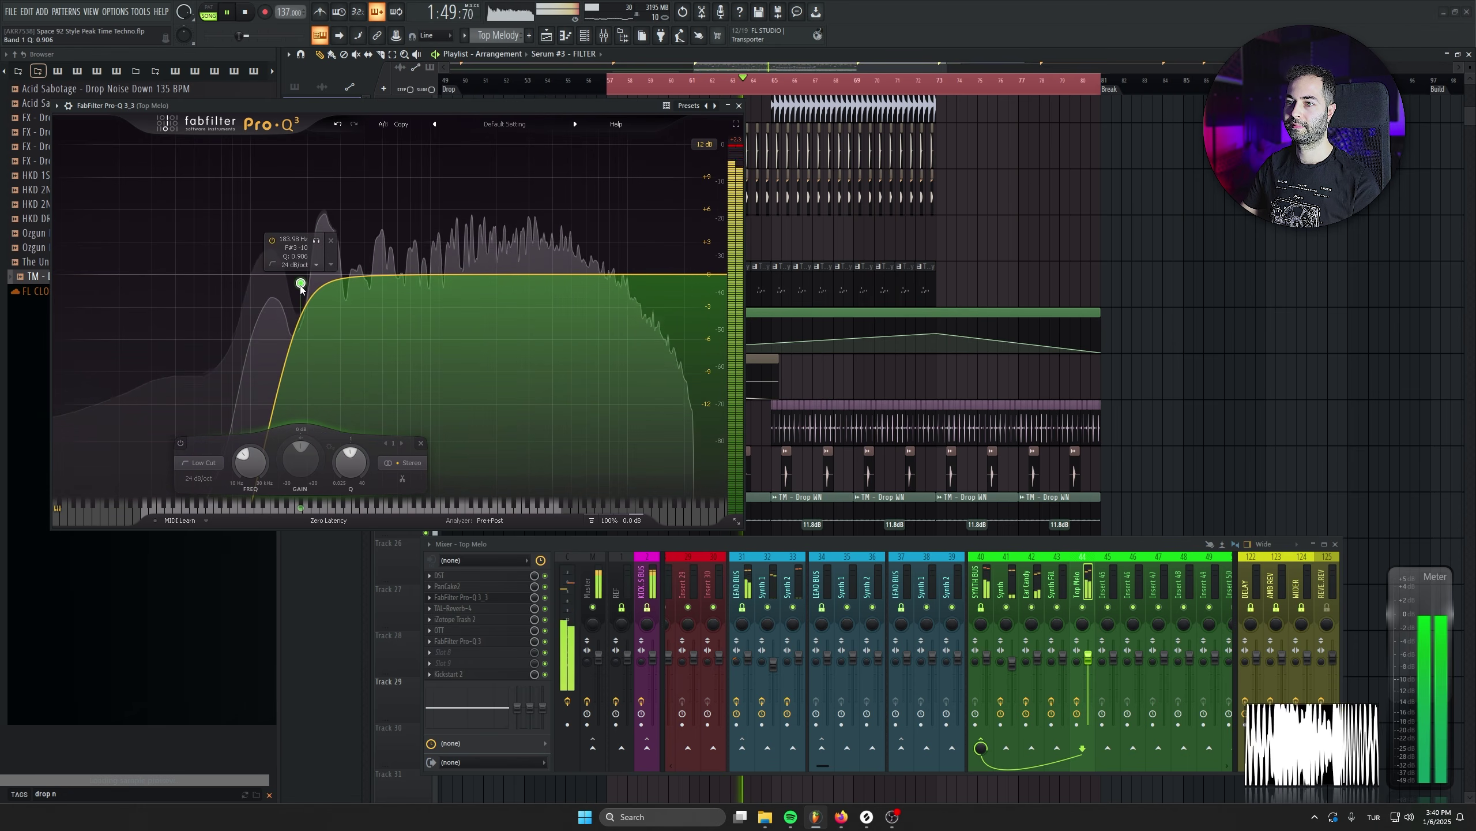
key("Escape")
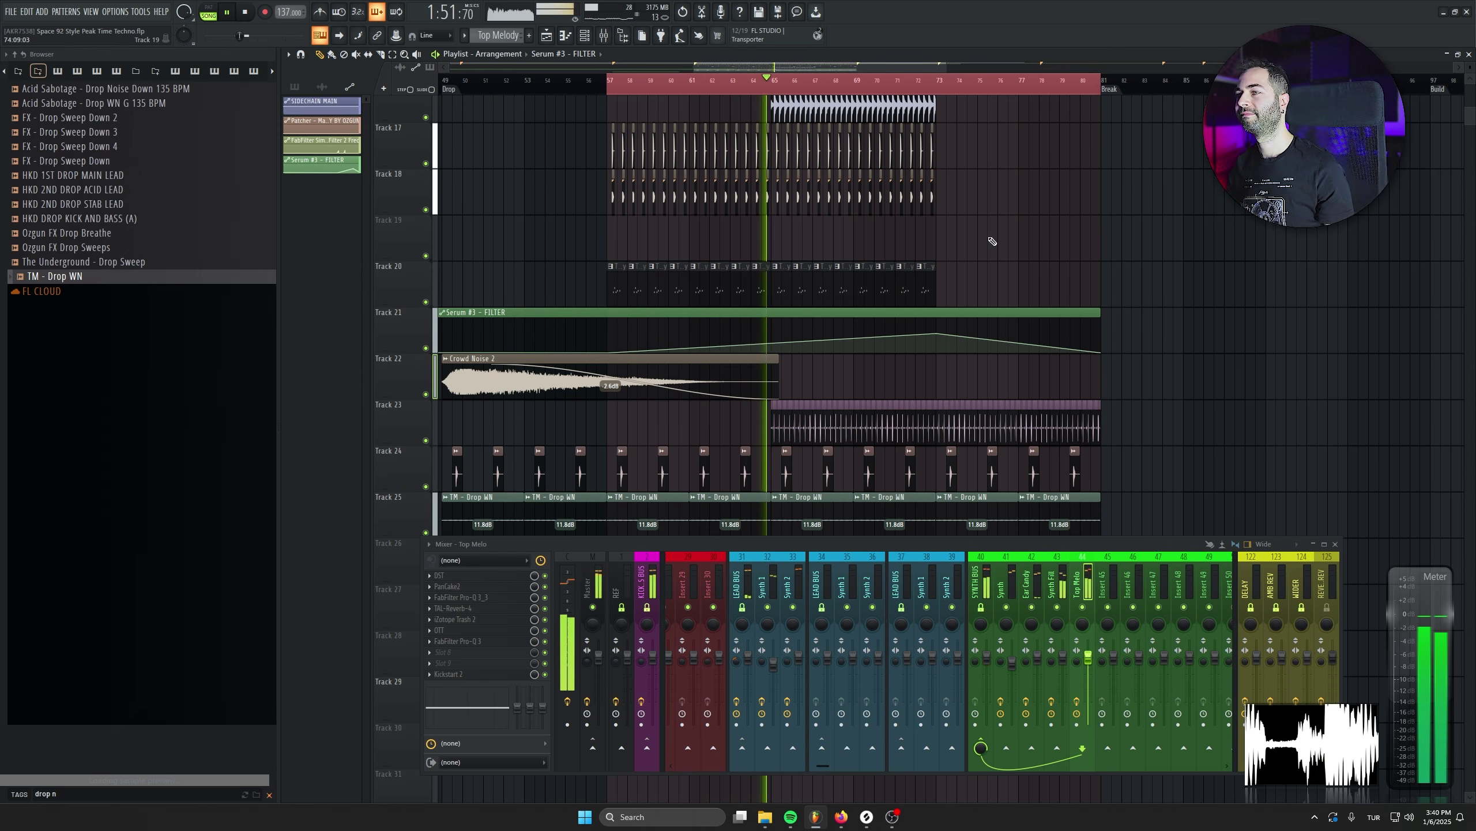
Close the mixer and place the VOX_SWL_94_vocal_hook_varias_horas_wet_Cm clip on Track 29 starting at bar 73
scroll(940, 247, "down", 1)
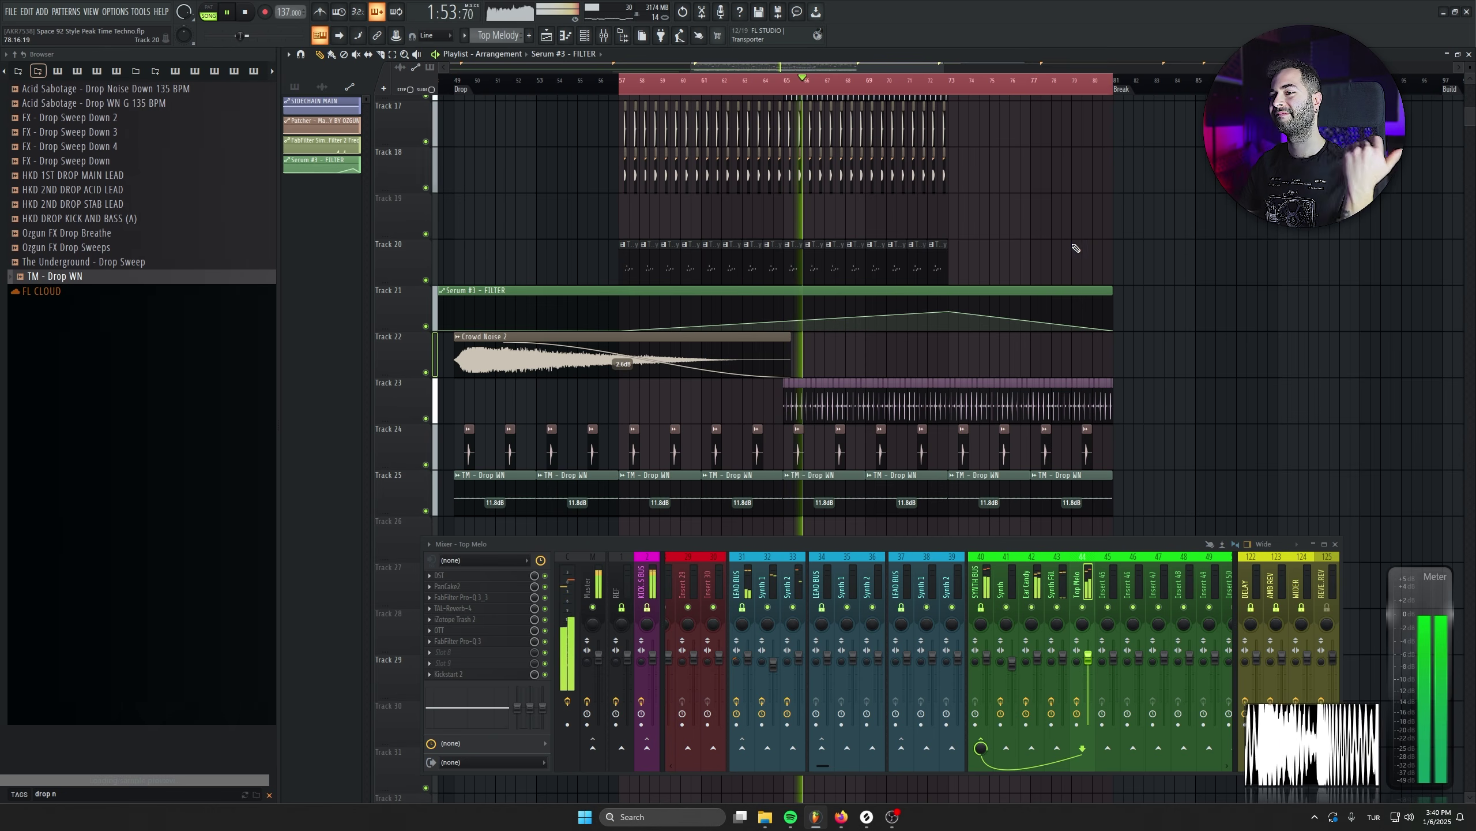
scroll(882, 315, "down", 3)
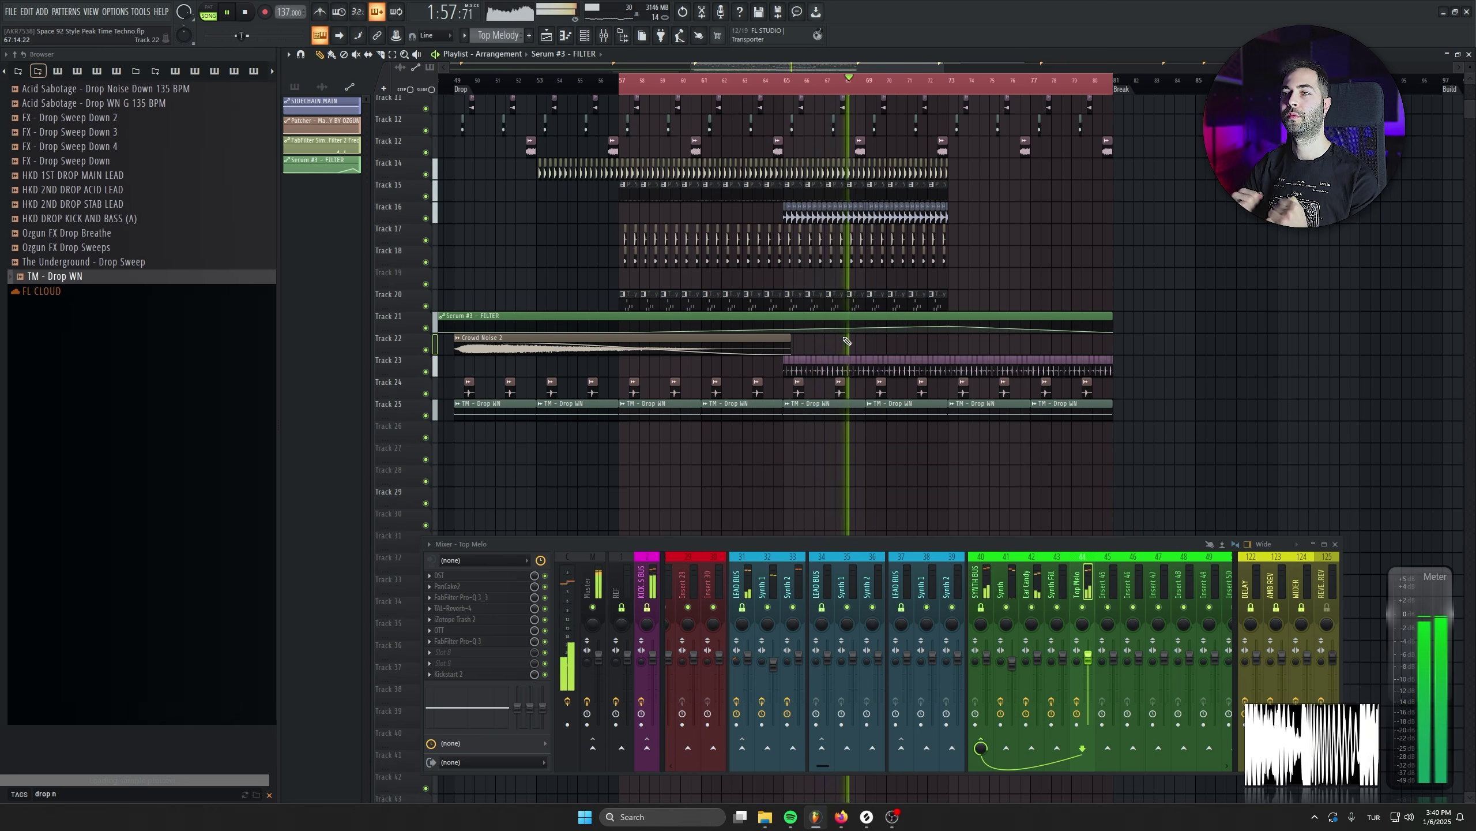
scroll(913, 478, "down", 2)
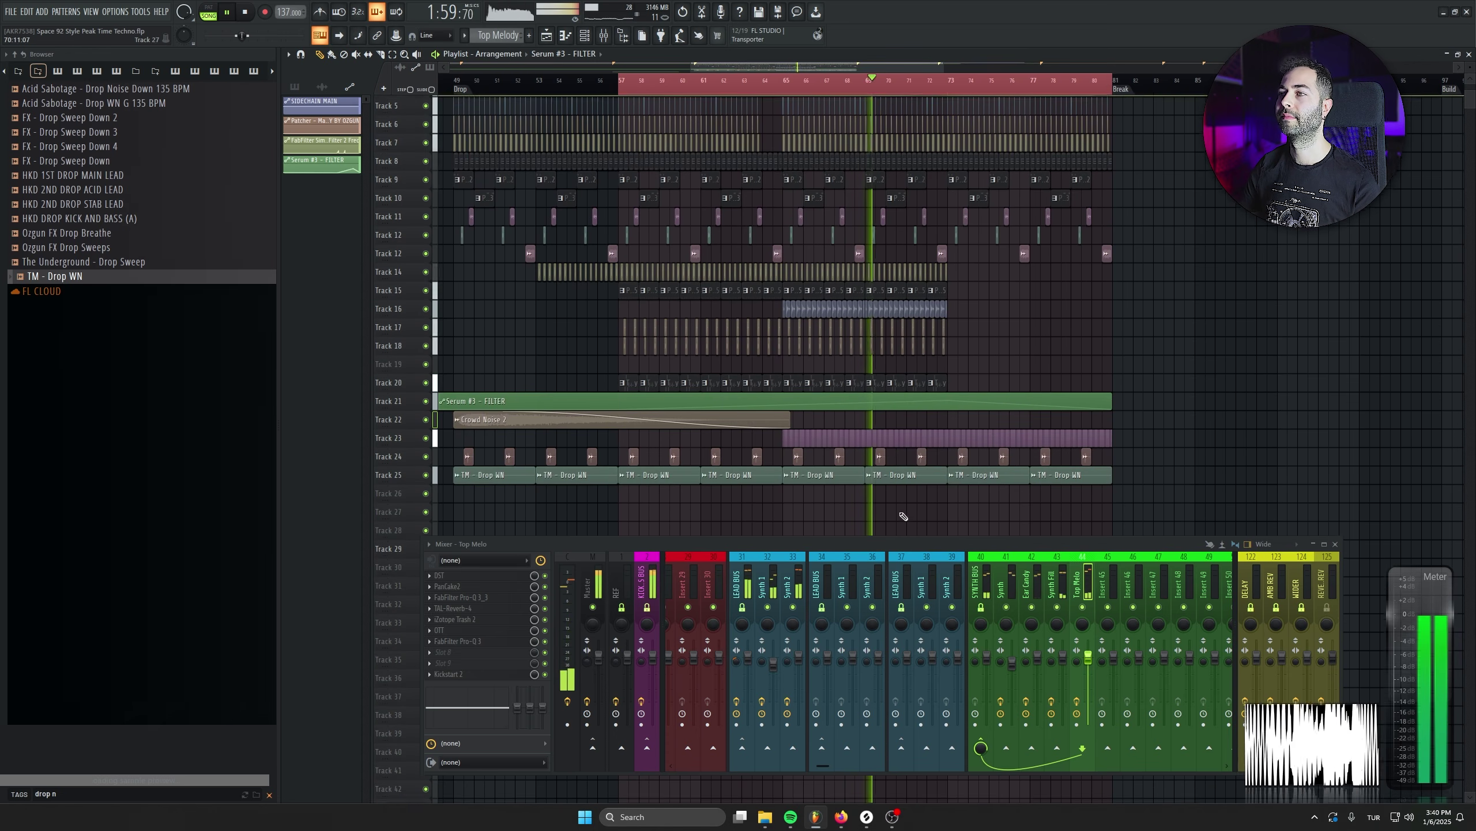
left_click(1335, 544)
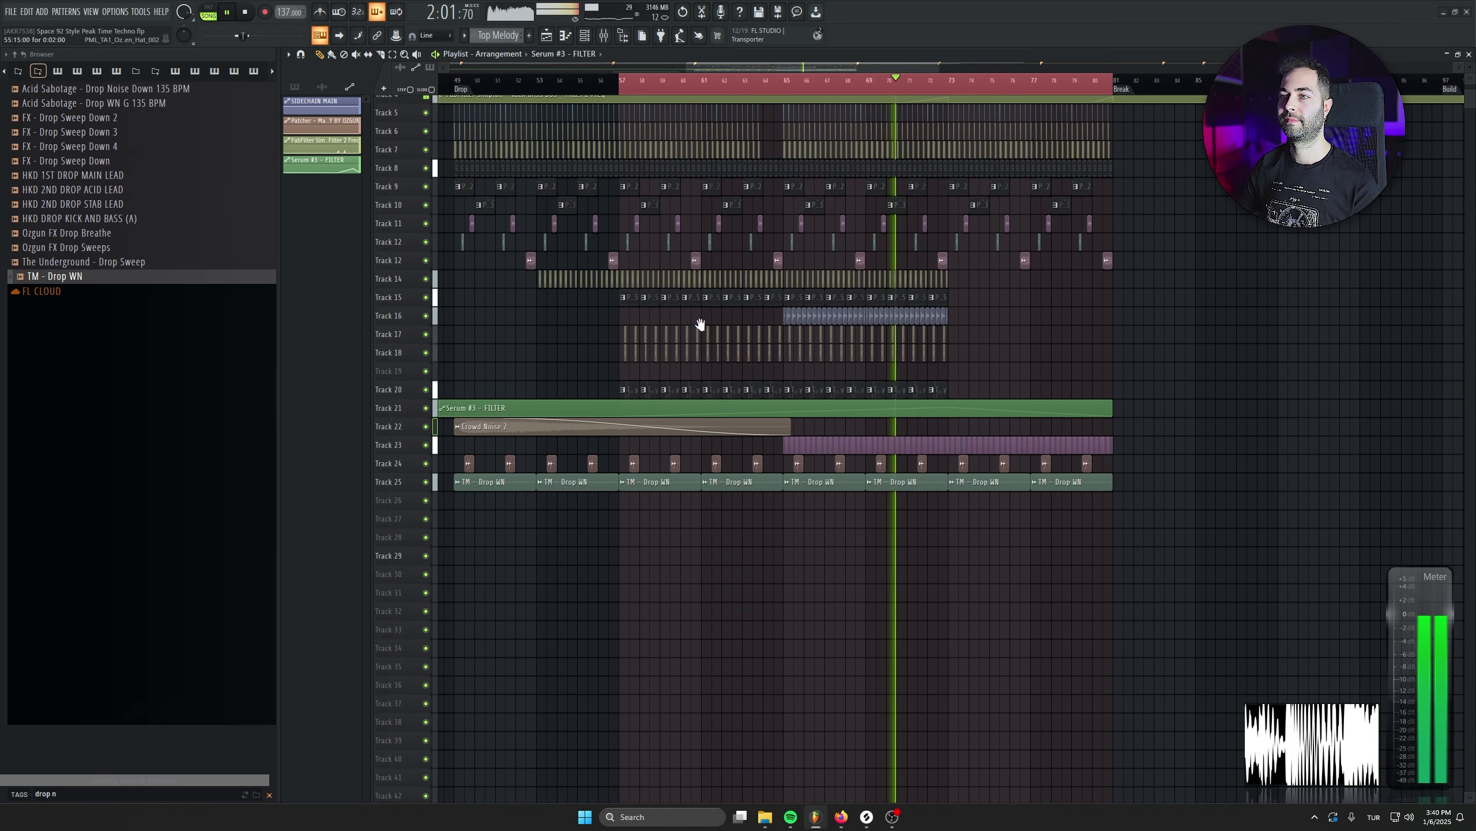
scroll(659, 306, "down", 1)
left_click_drag(646, 308, 834, 392)
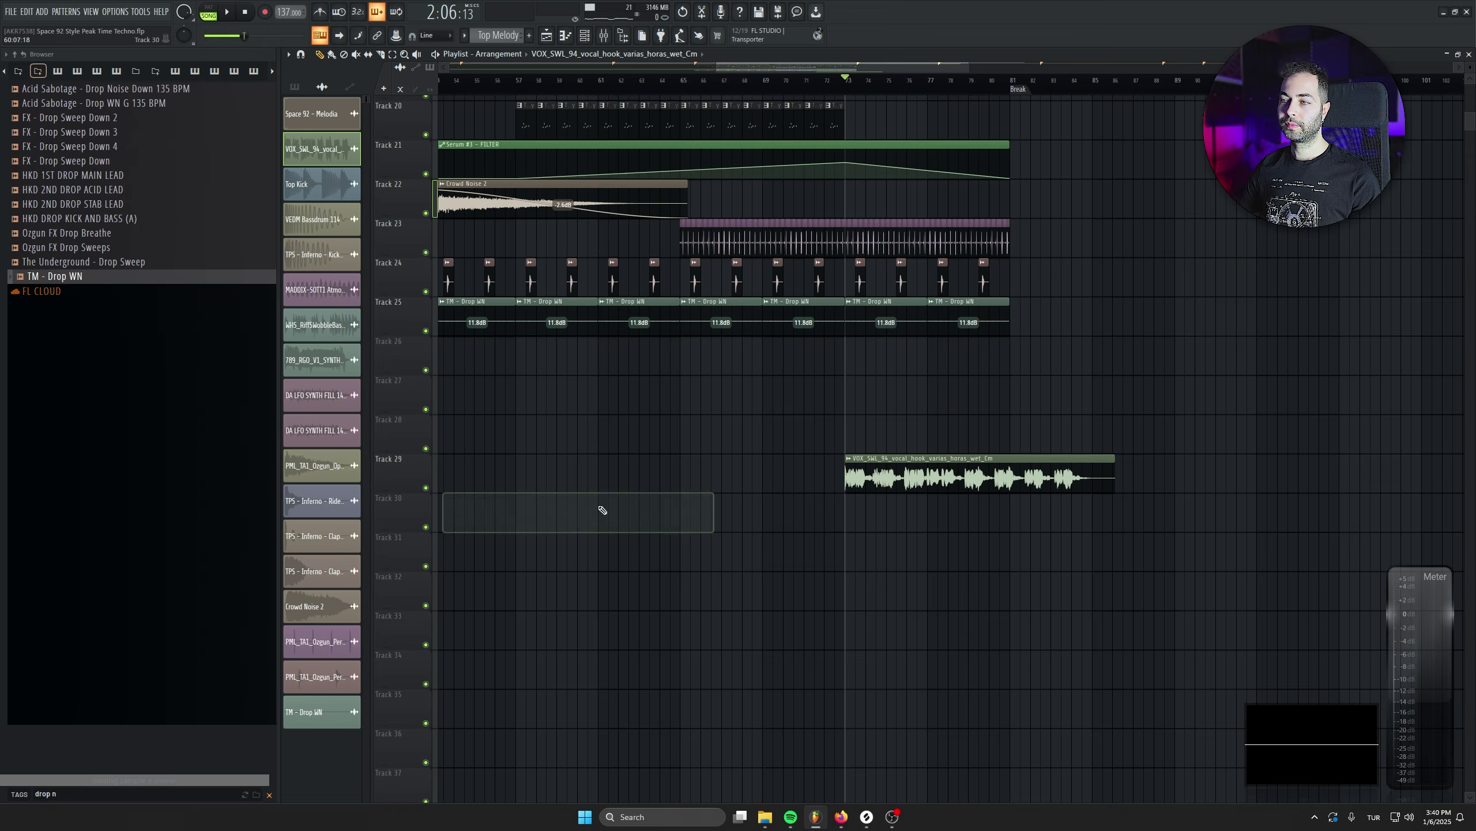
left_click_drag(915, 494, 827, 511)
scroll(815, 521, "up", 3)
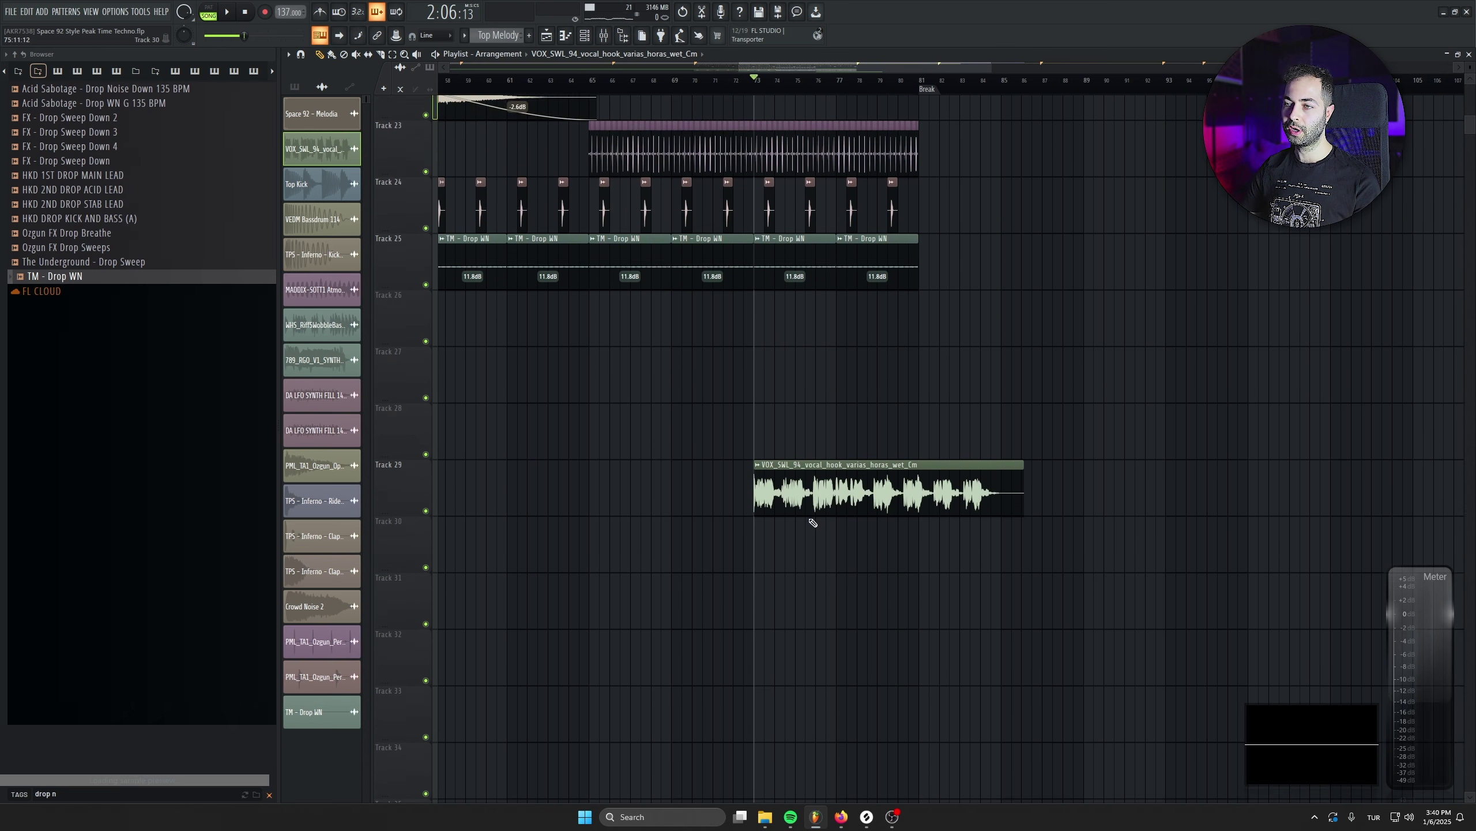
Solo Track 29, open the vocal hook's audio clip settings and play the vocal on its own
left_click(425, 512, "ctrl")
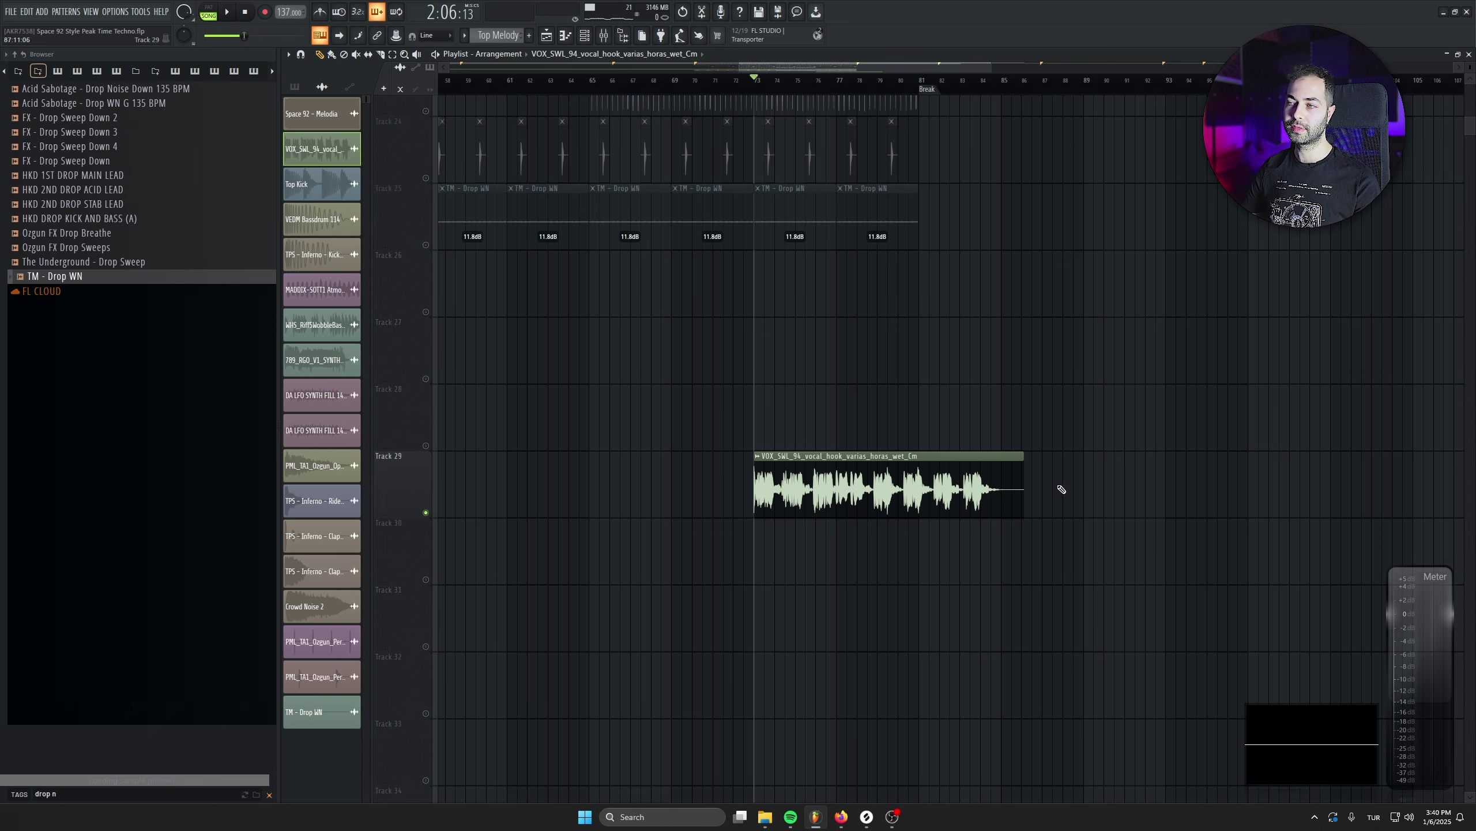
double_click(907, 483)
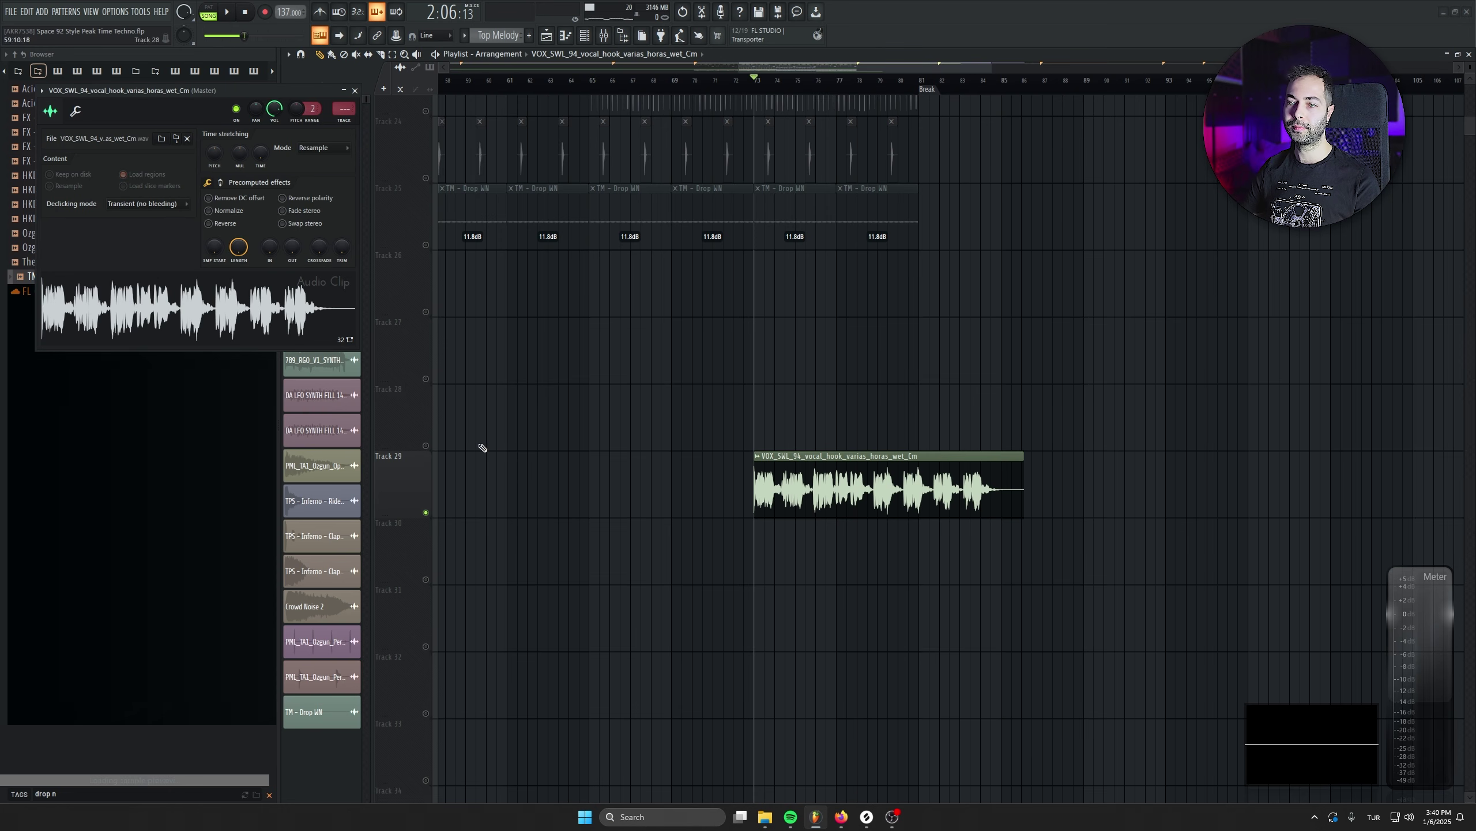
left_click(425, 513, "ctrl")
left_click(425, 512, "ctrl")
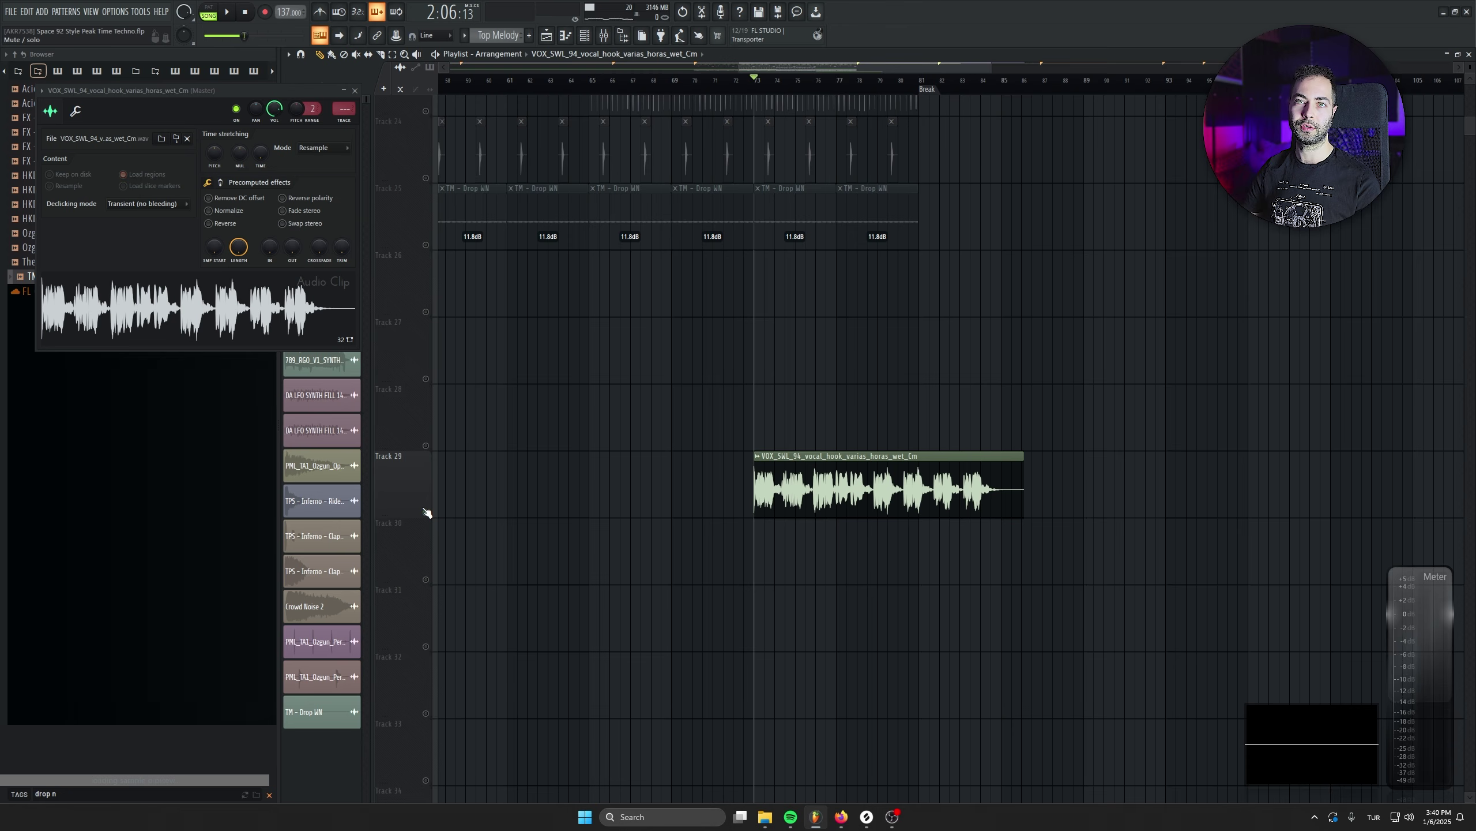
key("space")
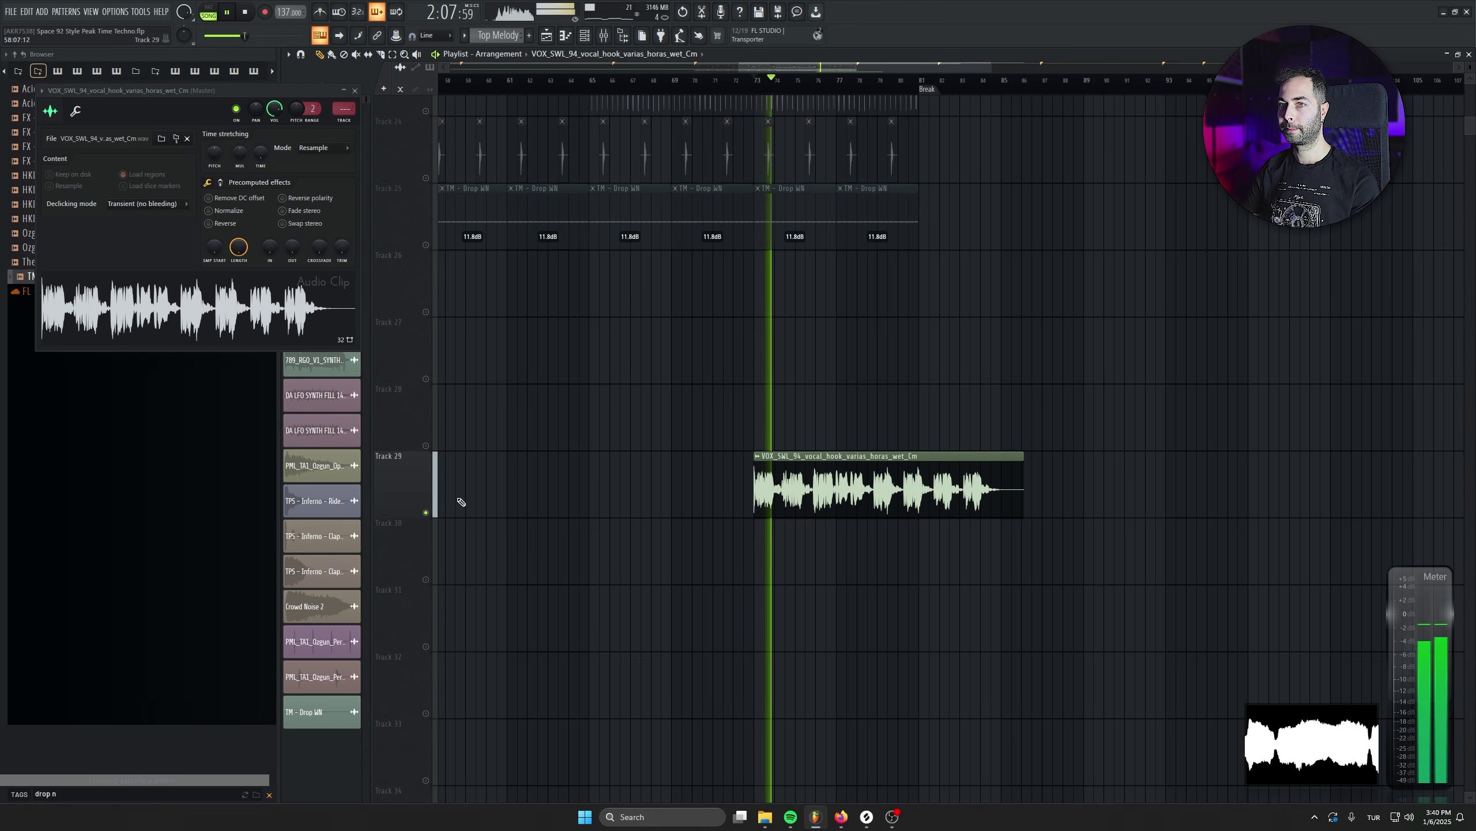
Fit the vocal hook sample to the project tempo using a source tempo of 132 BPM, close its settings and play it
left_click_drag(202, 93, 388, 263)
key("space")
left_click(471, 336)
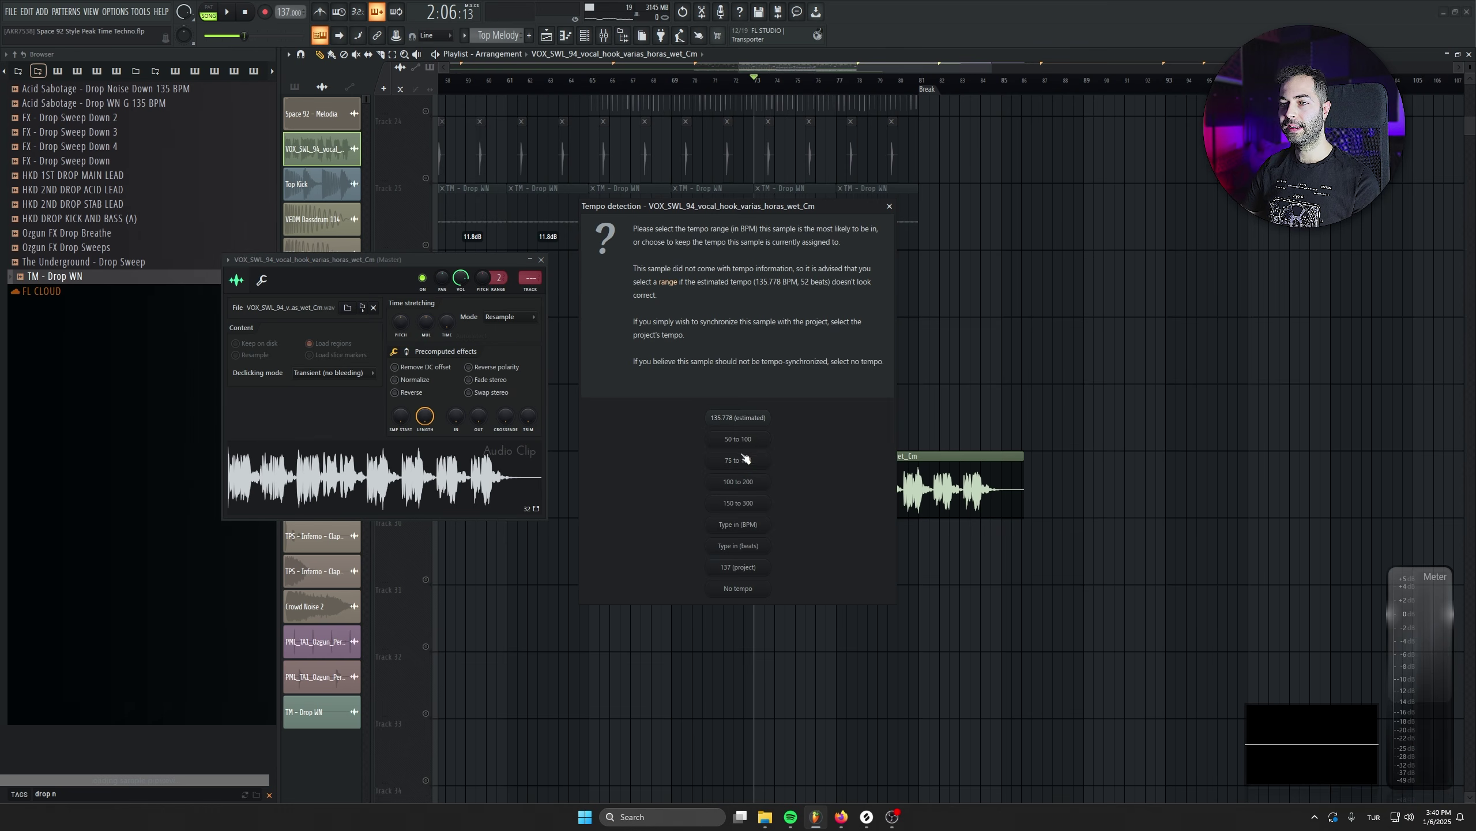
left_click(737, 524)
type("132")
key("Return")
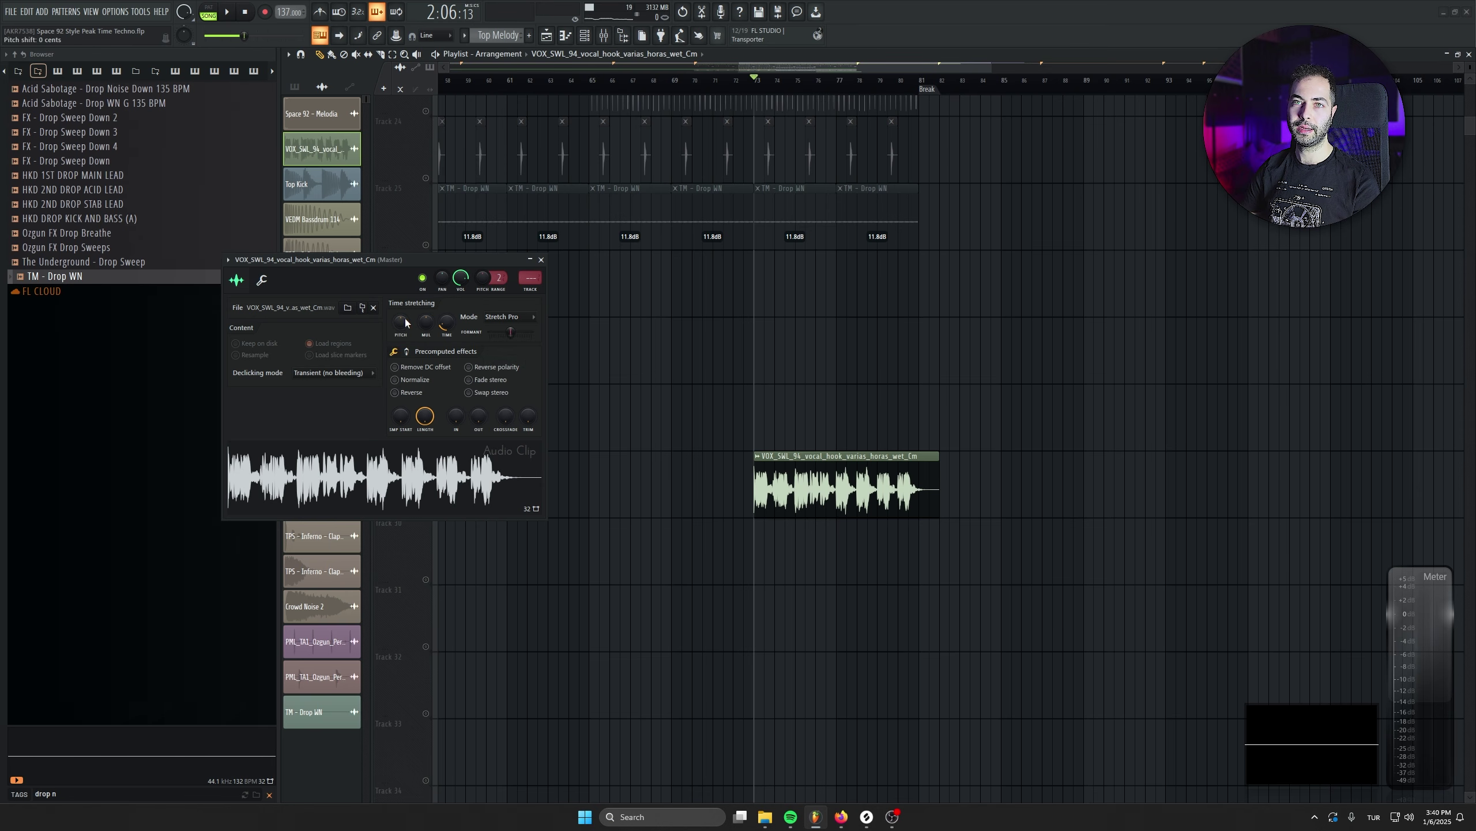
left_click(541, 260)
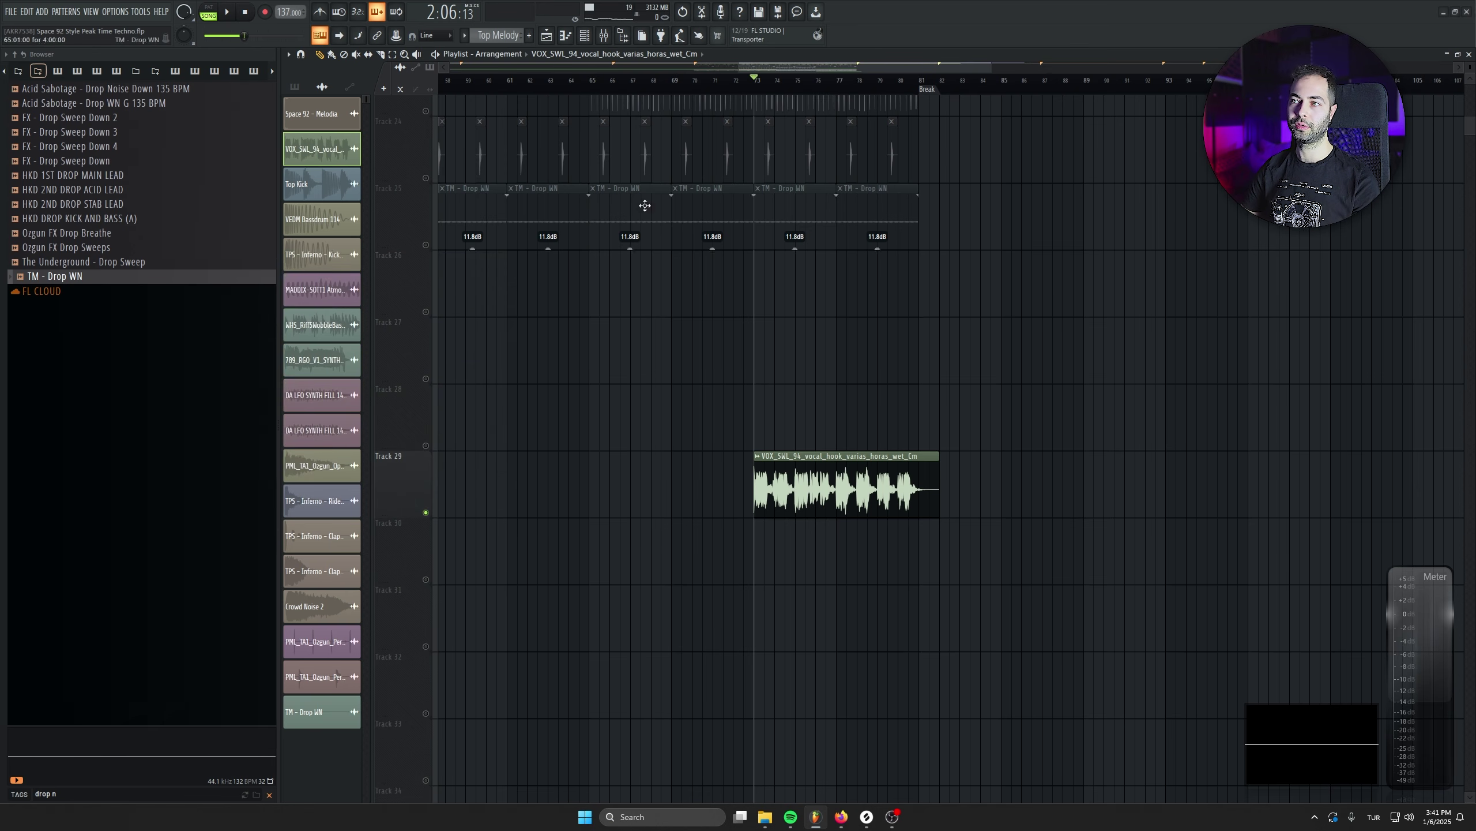
scroll(919, 376, "down", 3)
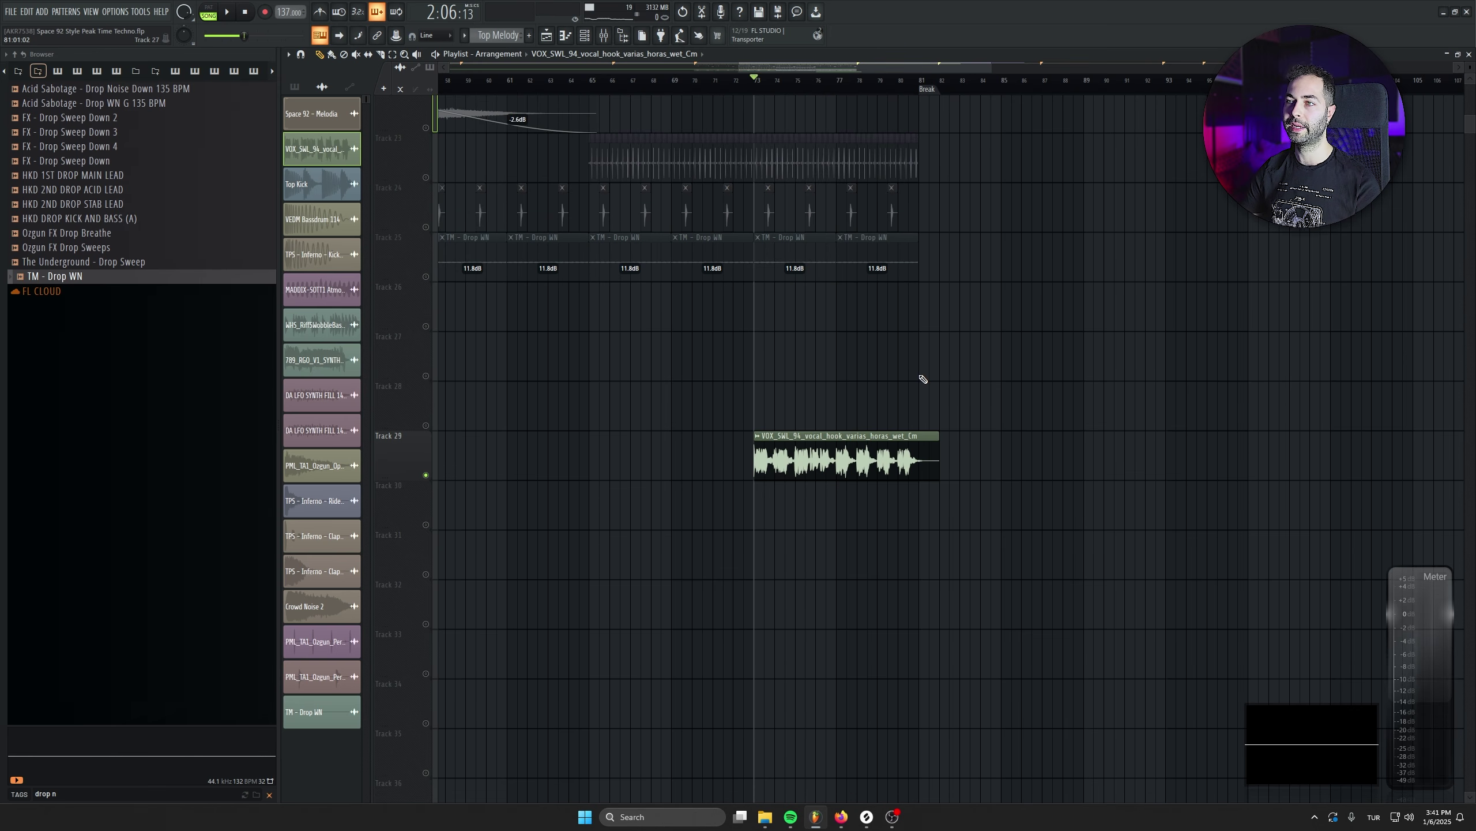
key("space")
scroll(773, 521, "up", 2)
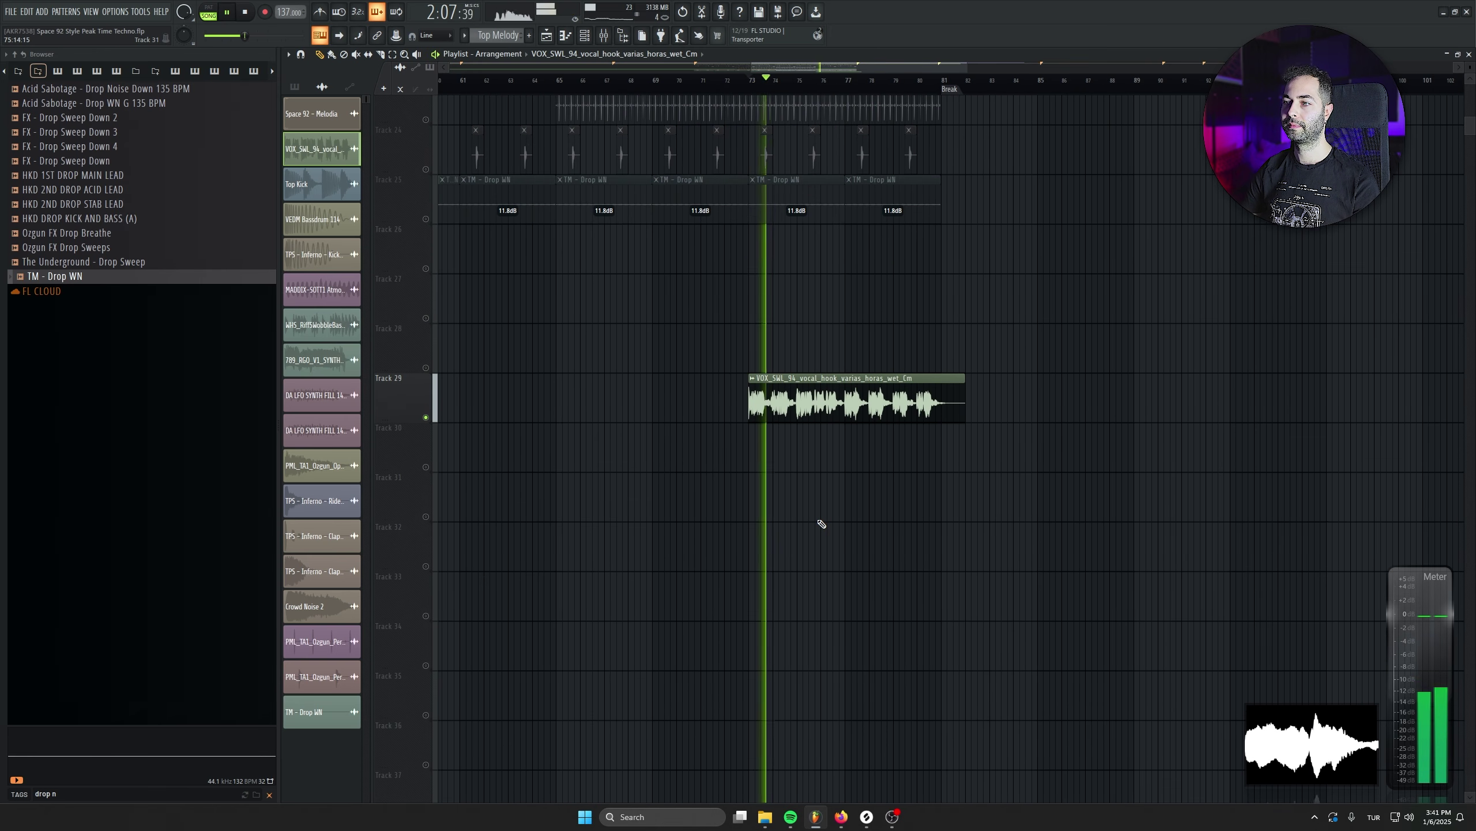
key("space")
Trim the vocal hook clip on Track 29 to a short section starting at 73:03 and play it
scroll(834, 384, "up", 3)
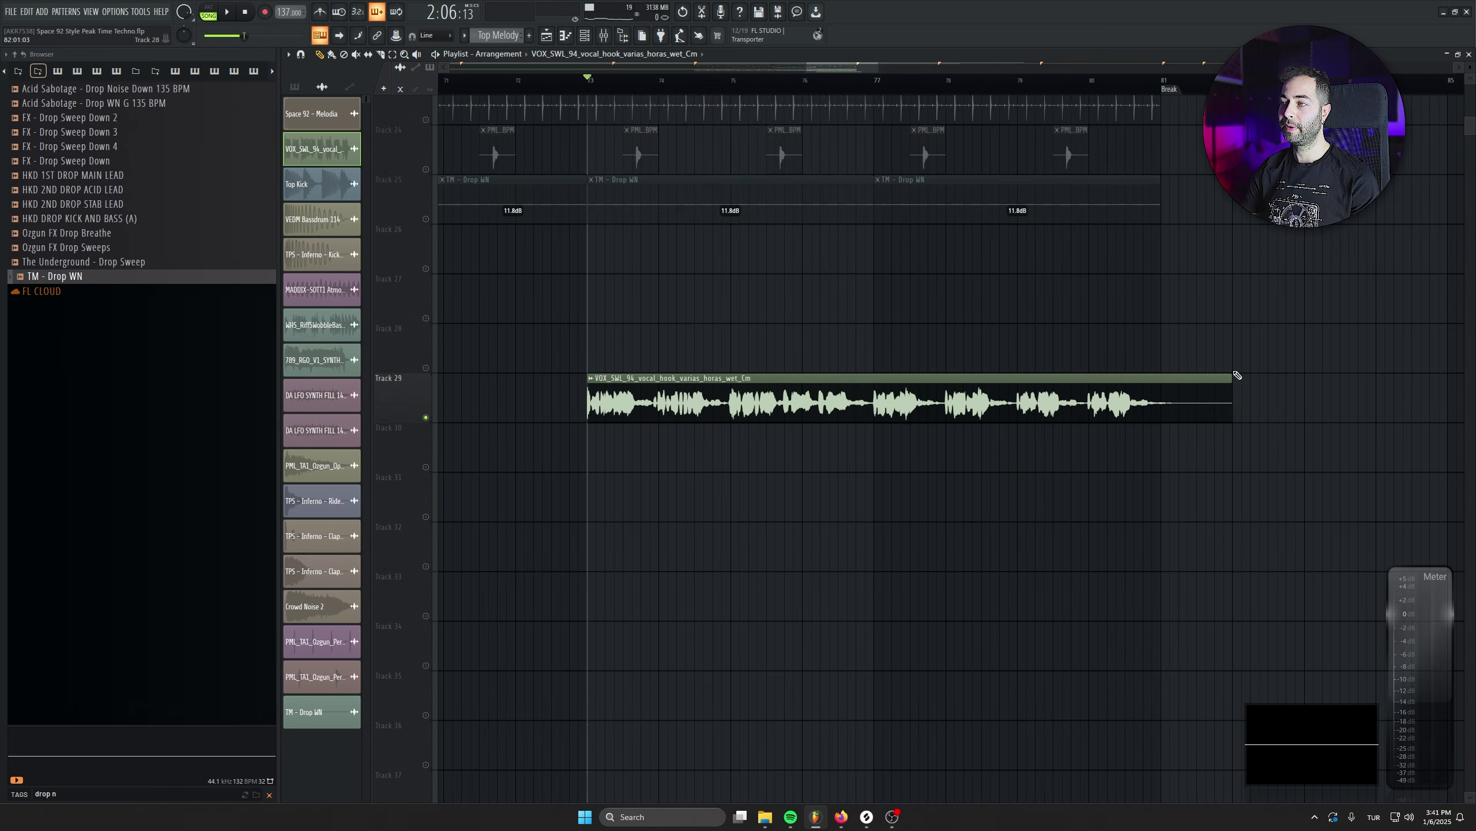
left_click_drag(1232, 373, 567, 407)
key("ctrl+z")
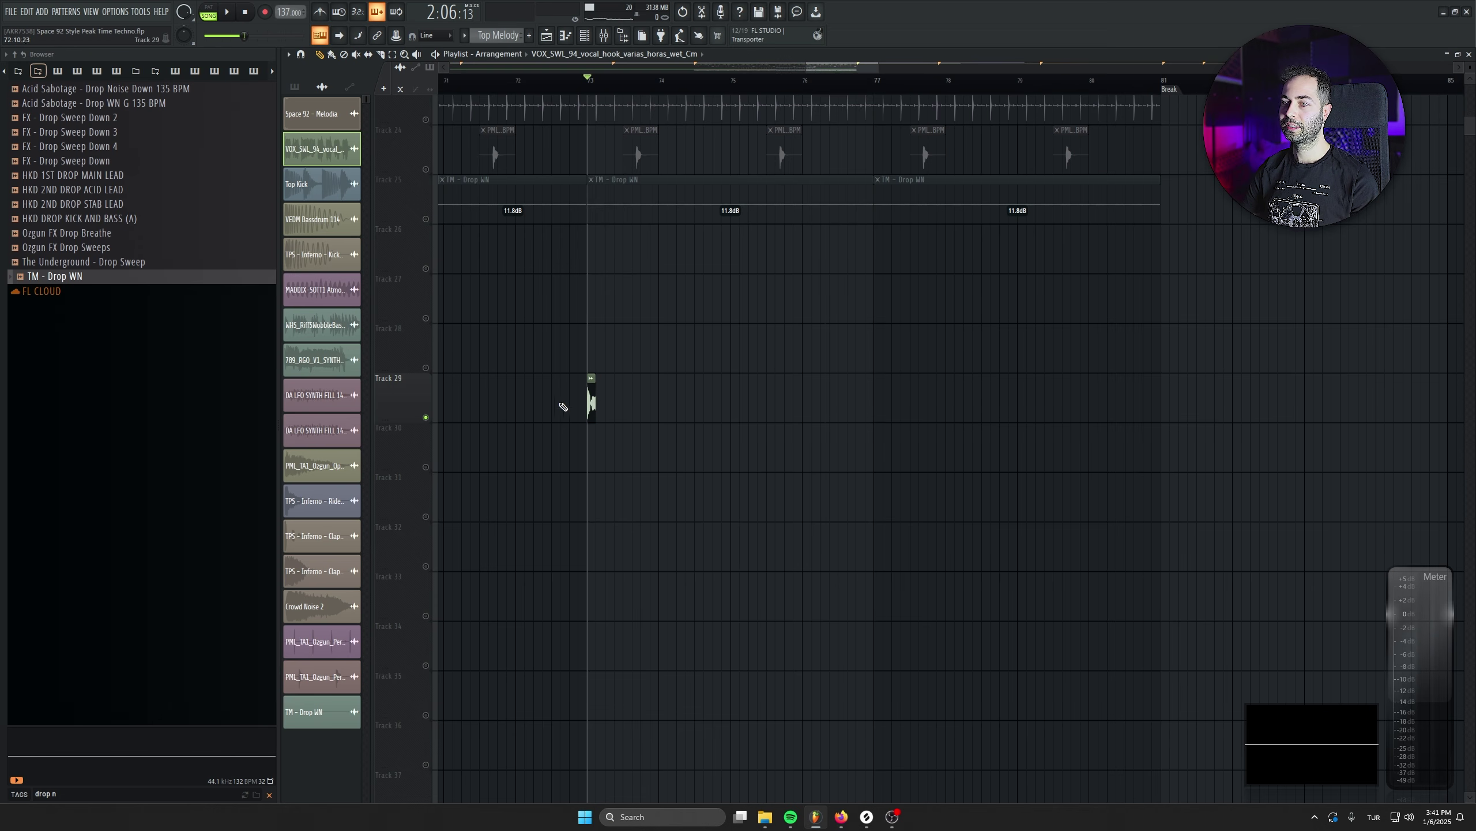
scroll(571, 409, "up", 3)
scroll(648, 409, "up", 4)
left_click_drag(688, 404, 816, 404)
key("space")
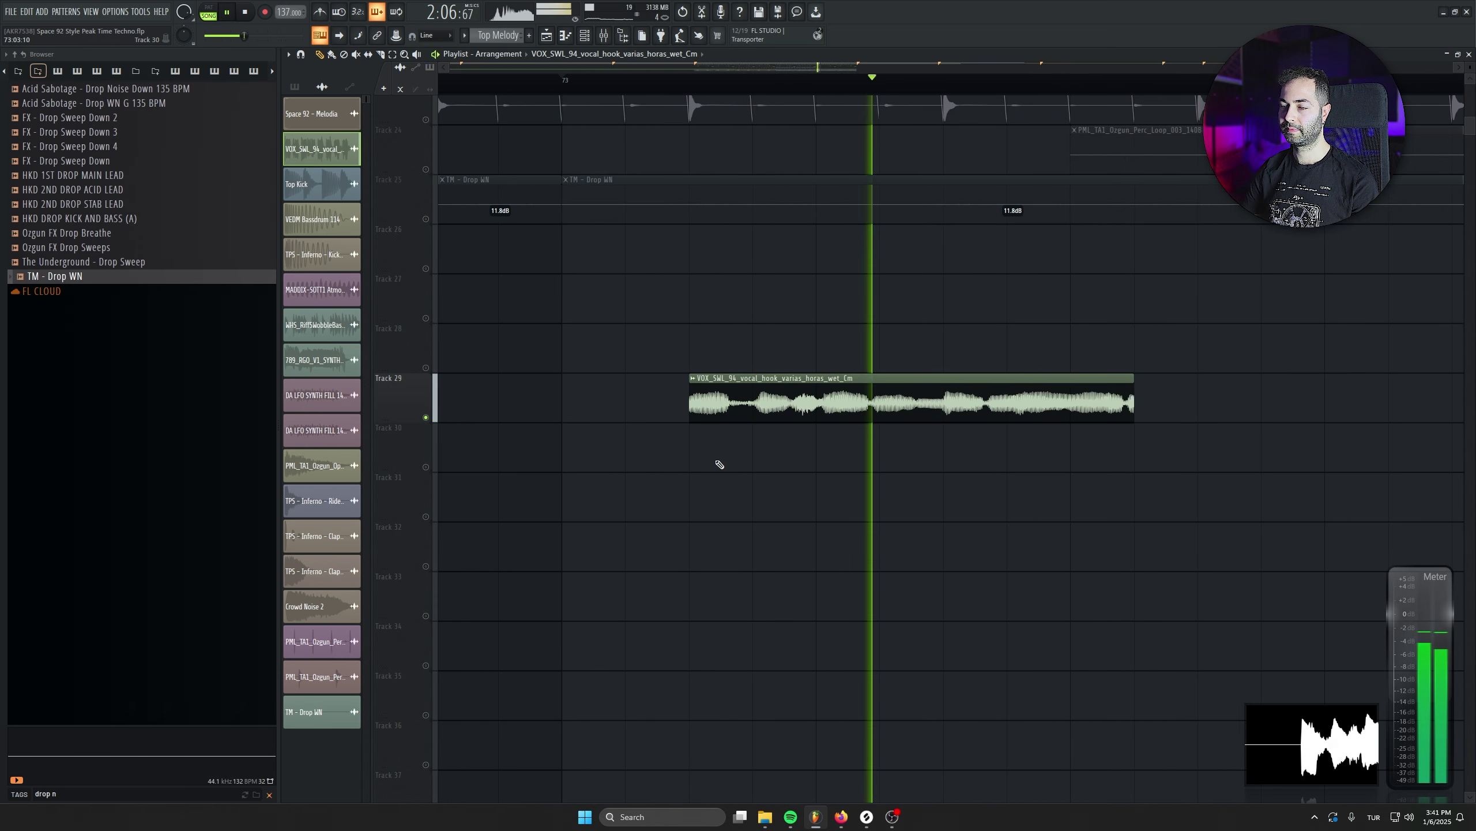
Resize the vocal clip and slip its audio between playbacks until it starts on a single vocal hit at 73:03
scroll(697, 460, "up", 3)
key("space")
scroll(788, 436, "down", 4)
left_click_drag(1116, 404, 1401, 384)
key("space")
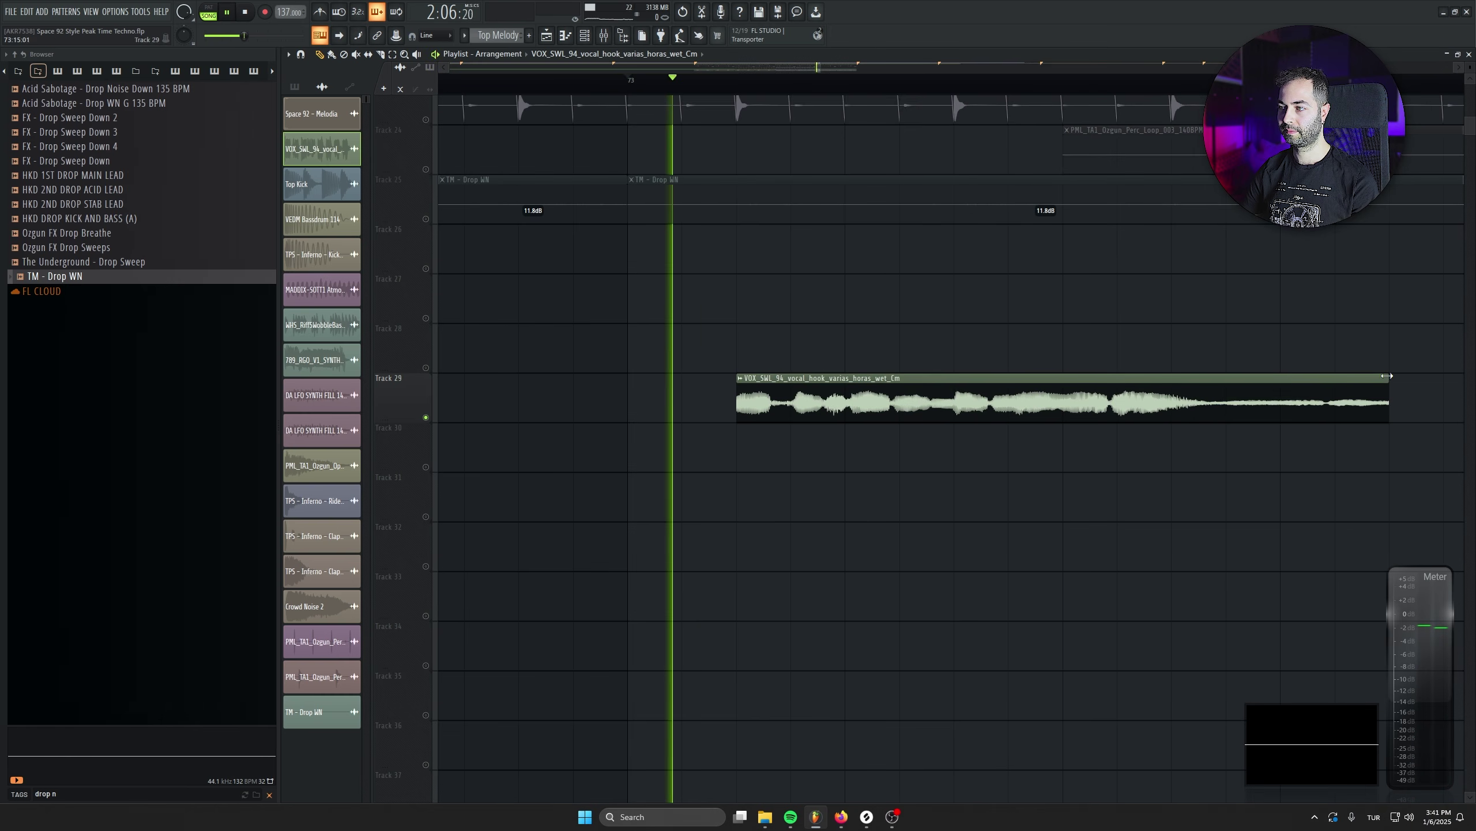
left_click_drag(1267, 384, 840, 417)
key("space")
left_click_drag(725, 459, 1021, 431)
left_click_drag(605, 412, 988, 406)
key("space")
left_click_drag(1012, 405, 634, 403)
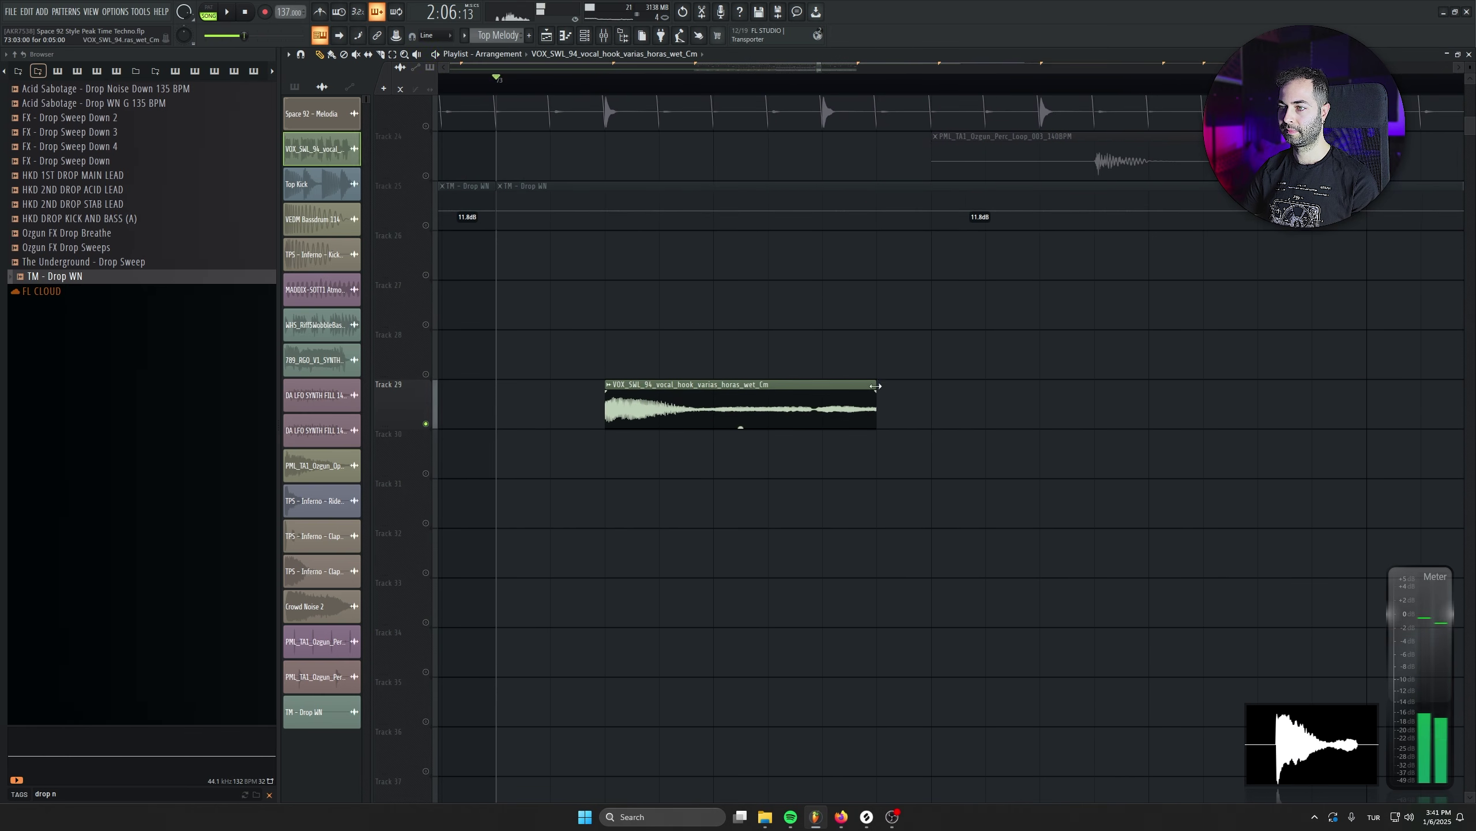
Shorten the vocal shot to 0:02:00, play it and place a copy one beat after it on Track 29
left_click_drag(875, 390, 724, 390)
key("space")
left_click(829, 412)
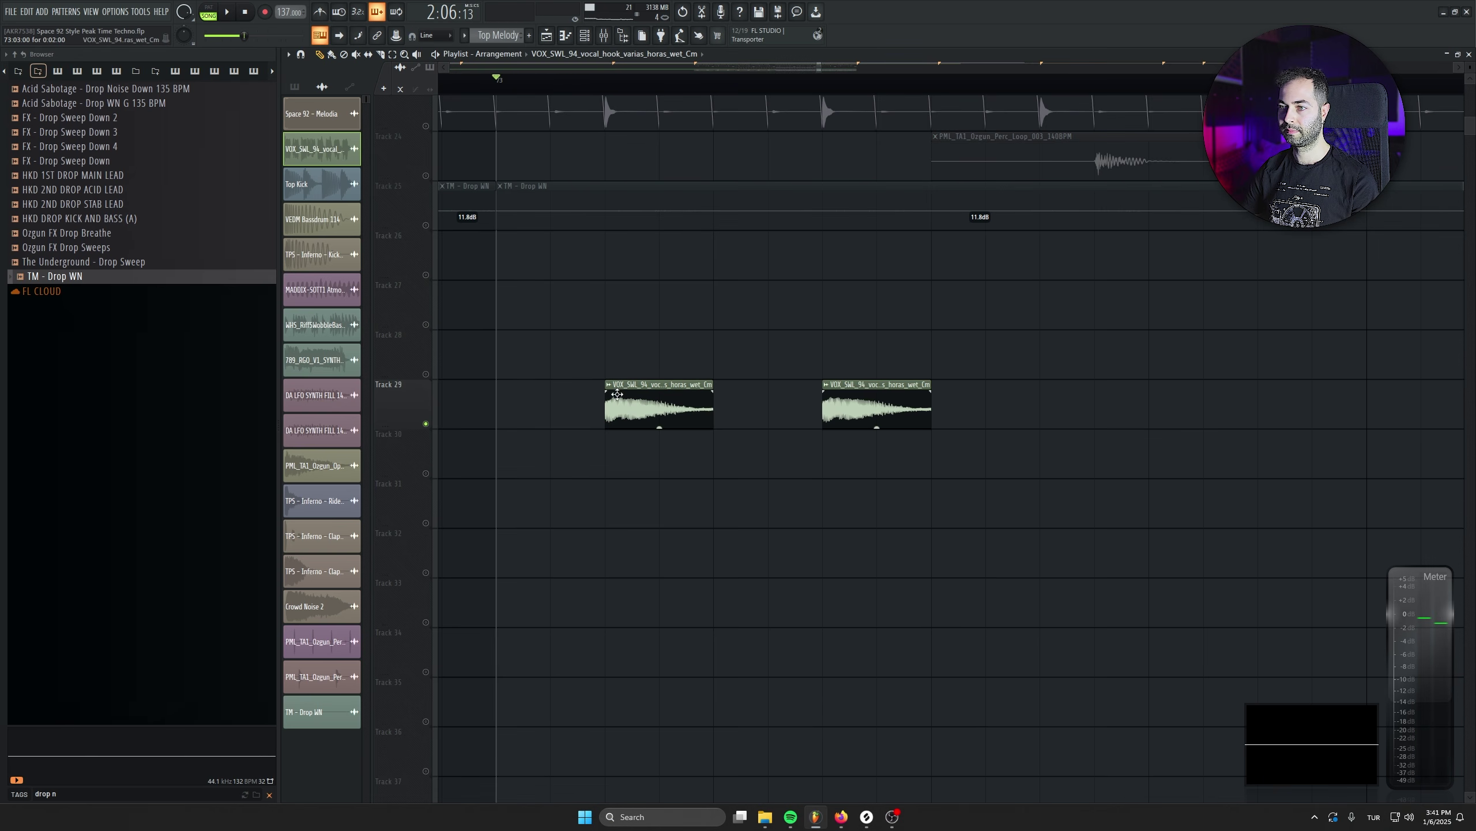
Add a fade-in and fade-out to the first vocal shot and replace the copy after it with the faded version
mouse_move(603, 402)
left_mouse_down()
mouse_move(660, 401)
mouse_move(625, 397)
left_mouse_up()
key("space")
right_click(837, 412)
left_click(837, 412)
key("space")
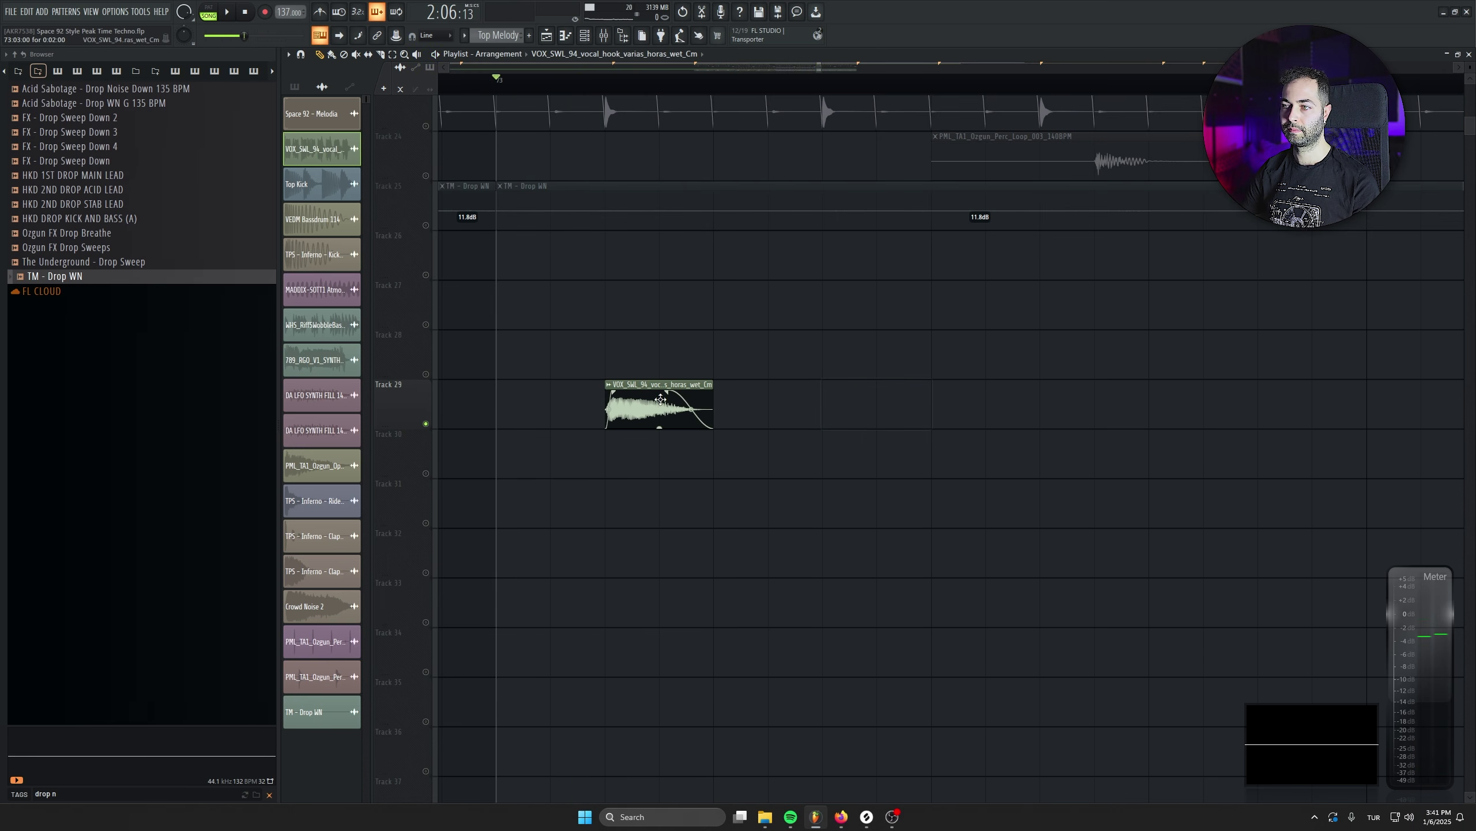
key("ctrl+z")
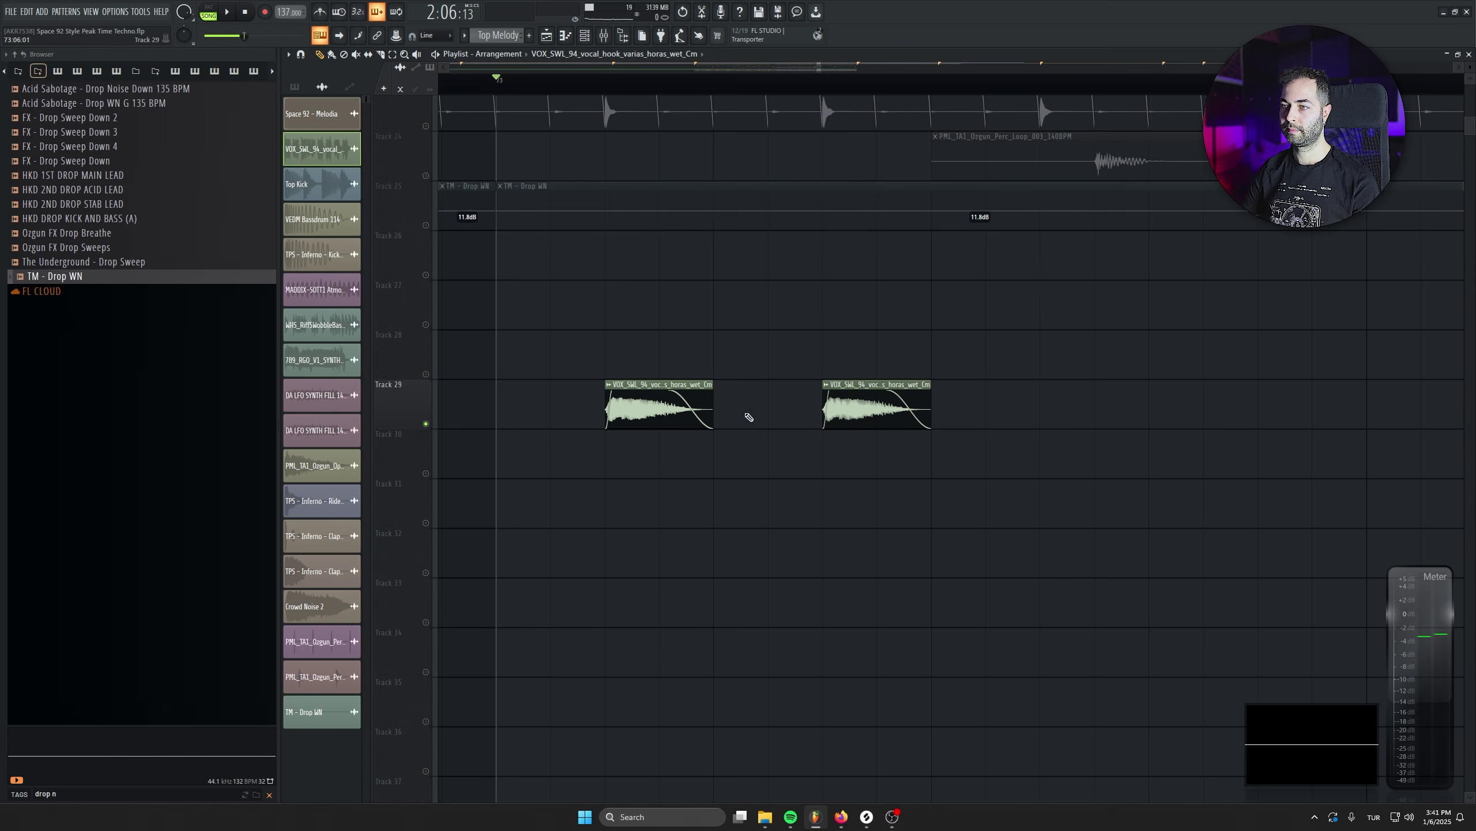
Open the SPAN analyzer on the mixer's Master track, examine the vocal shot's spectrum during playback and close the analyzer
left_click(605, 38)
left_click(459, 641)
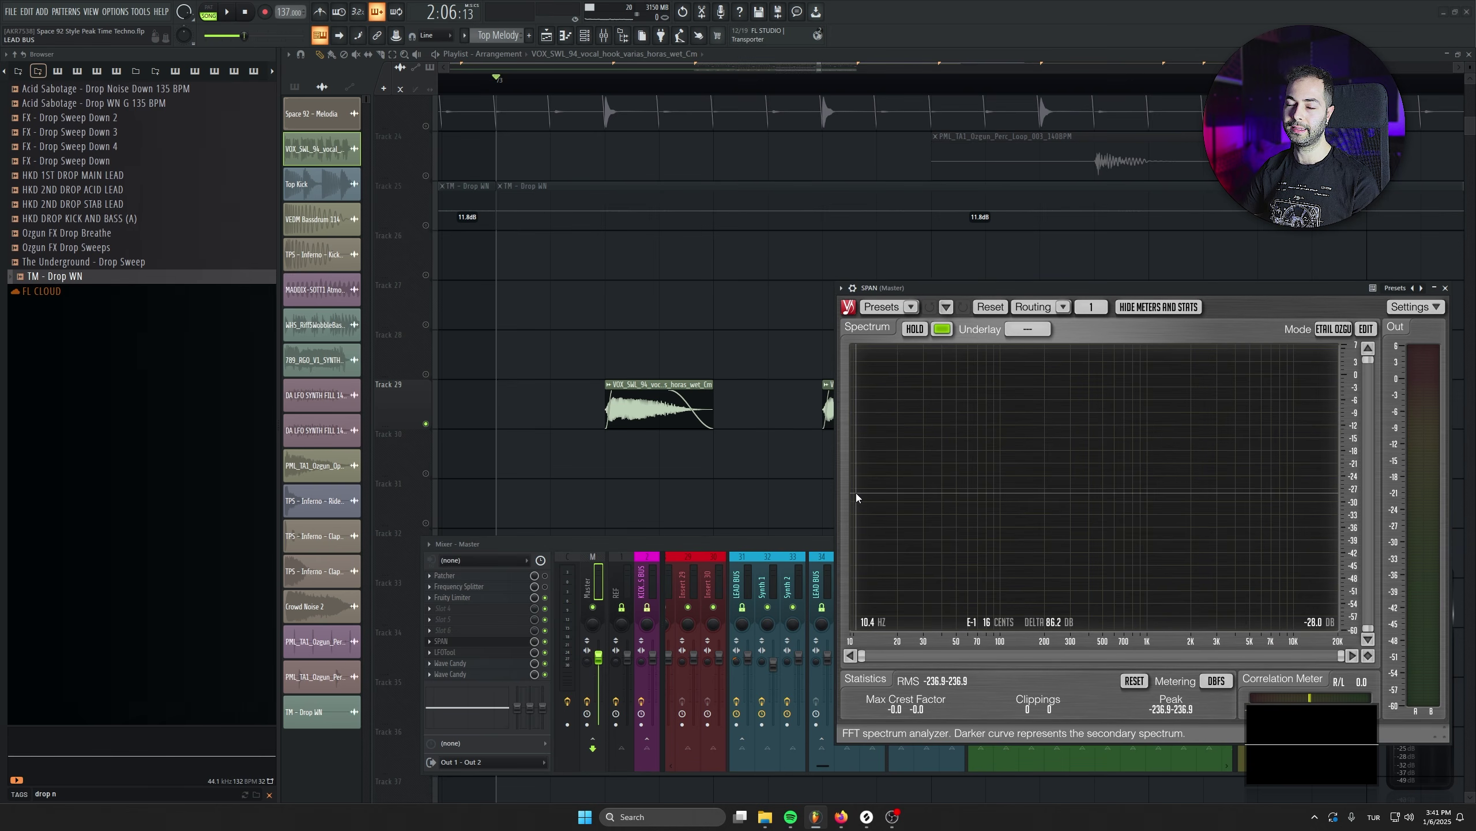
key("space")
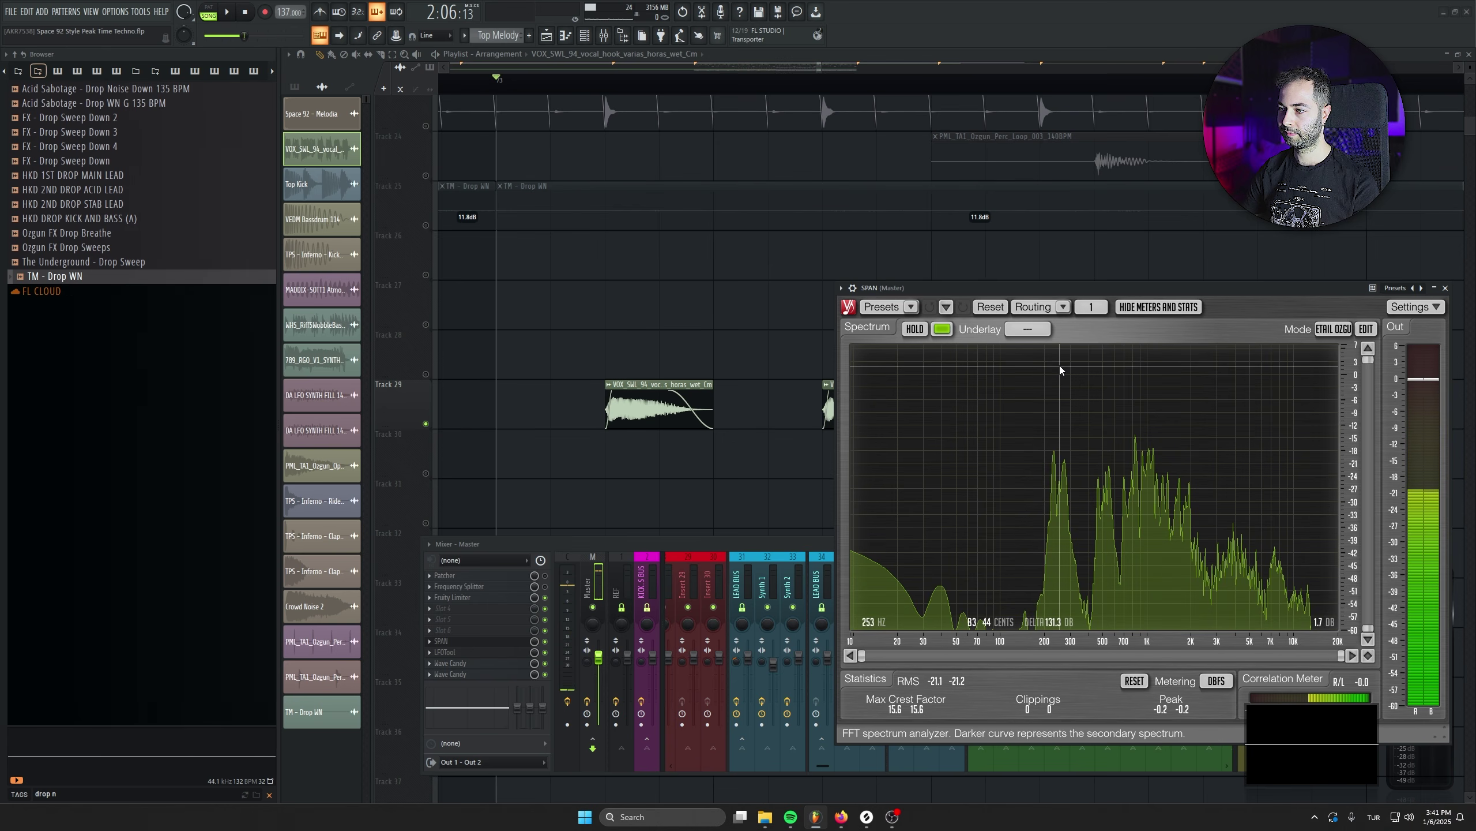
left_click(1445, 288)
key("space")
Load Kickstart 2 in the last effect slot of the Vox Shot mixer track and play the vocal shots
key("space")
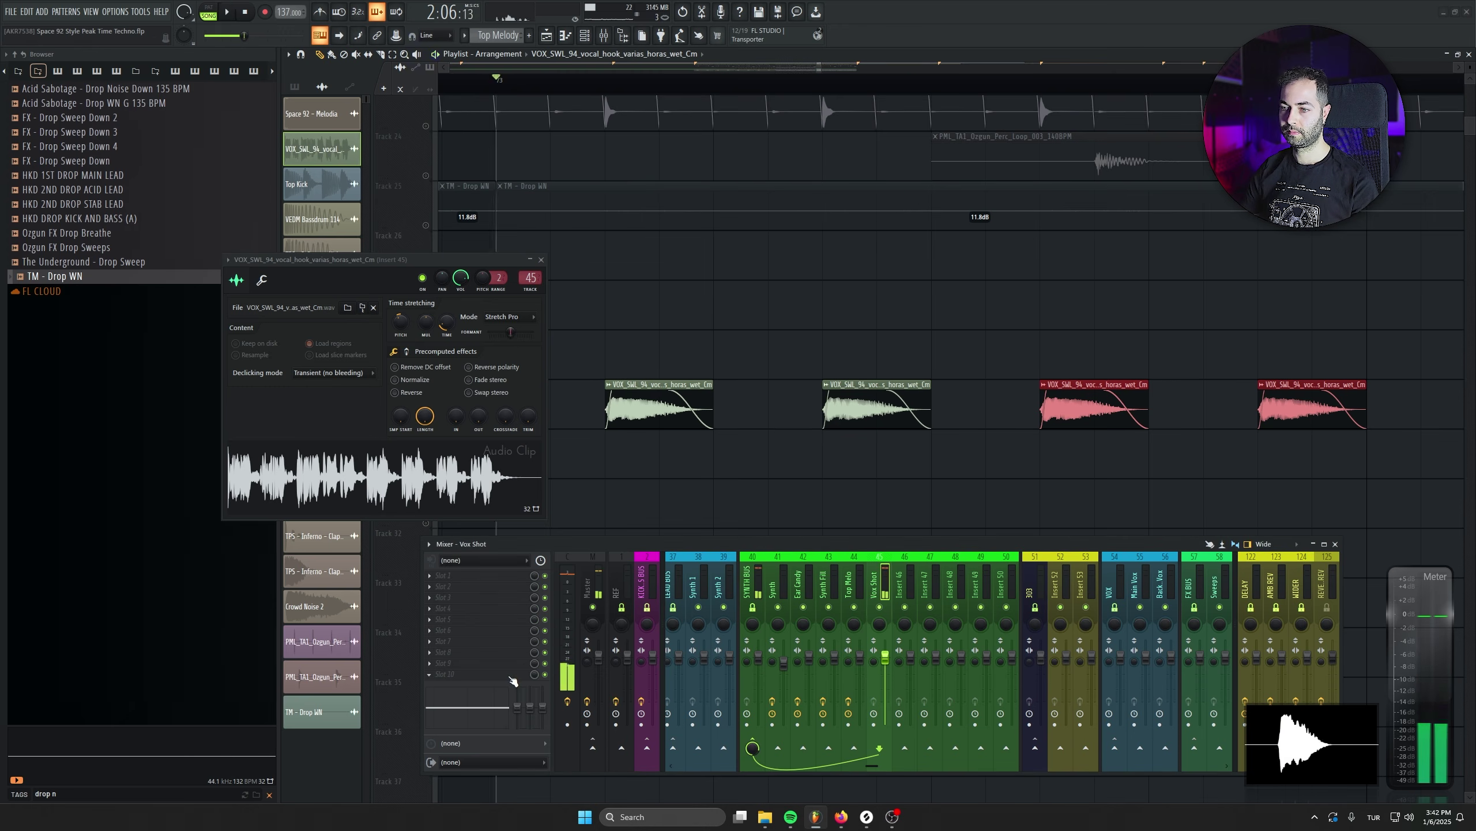
left_click(442, 575)
left_click(616, 622)
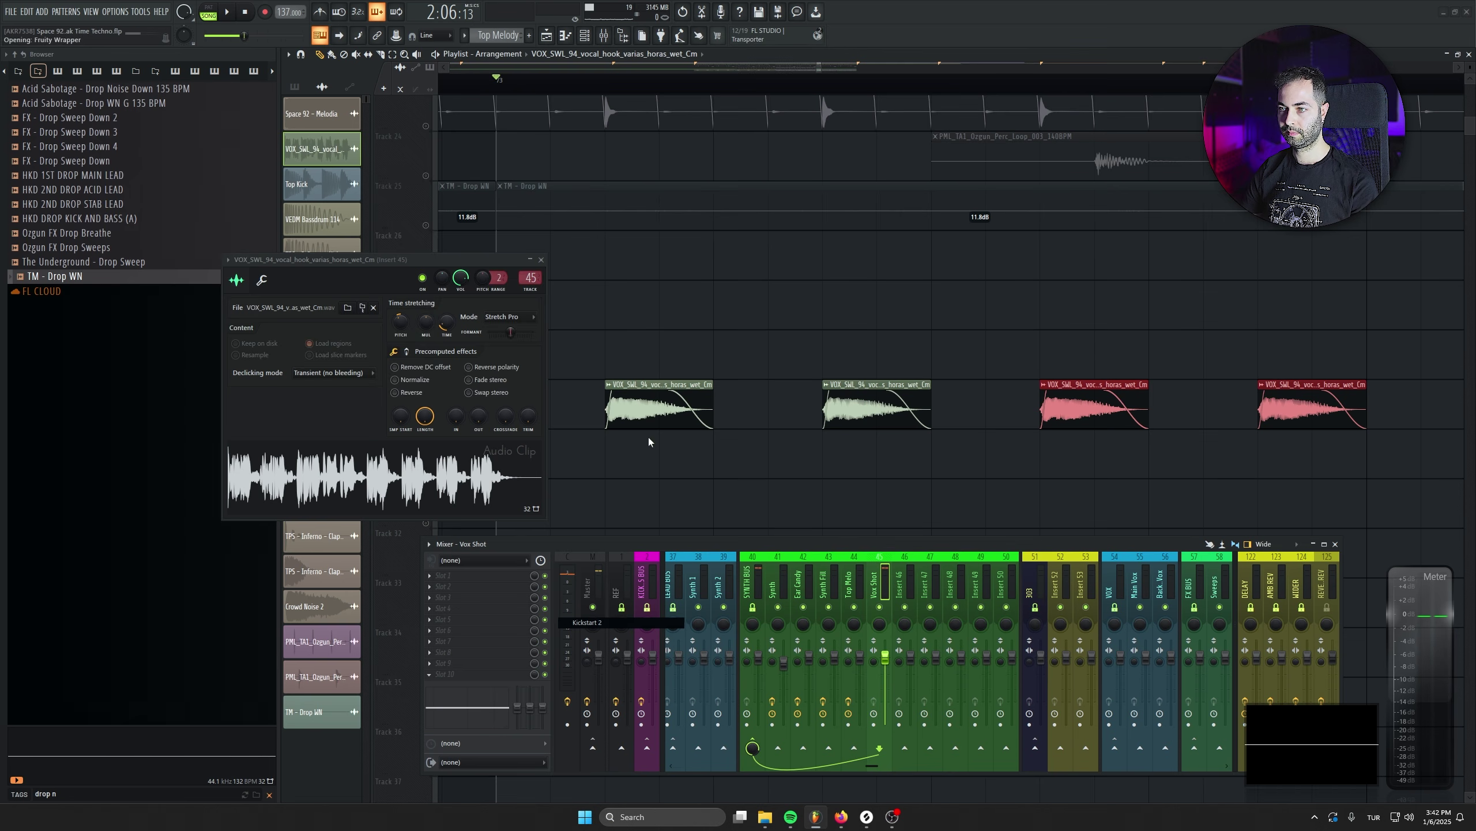
key("space")
Load FabFilter Pro-Q 3 in the first effect slot of the Vox Shot track and adjust its EQ curve
left_click(445, 575)
left_click(622, 371)
key("space")
key("space")
left_click_drag(89, 289, 350, 304)
left_click(505, 576)
Copy TAL Reverb 4 from the Ear Candy track to the Vox Shot track, play the result and close the plugins
key("space")
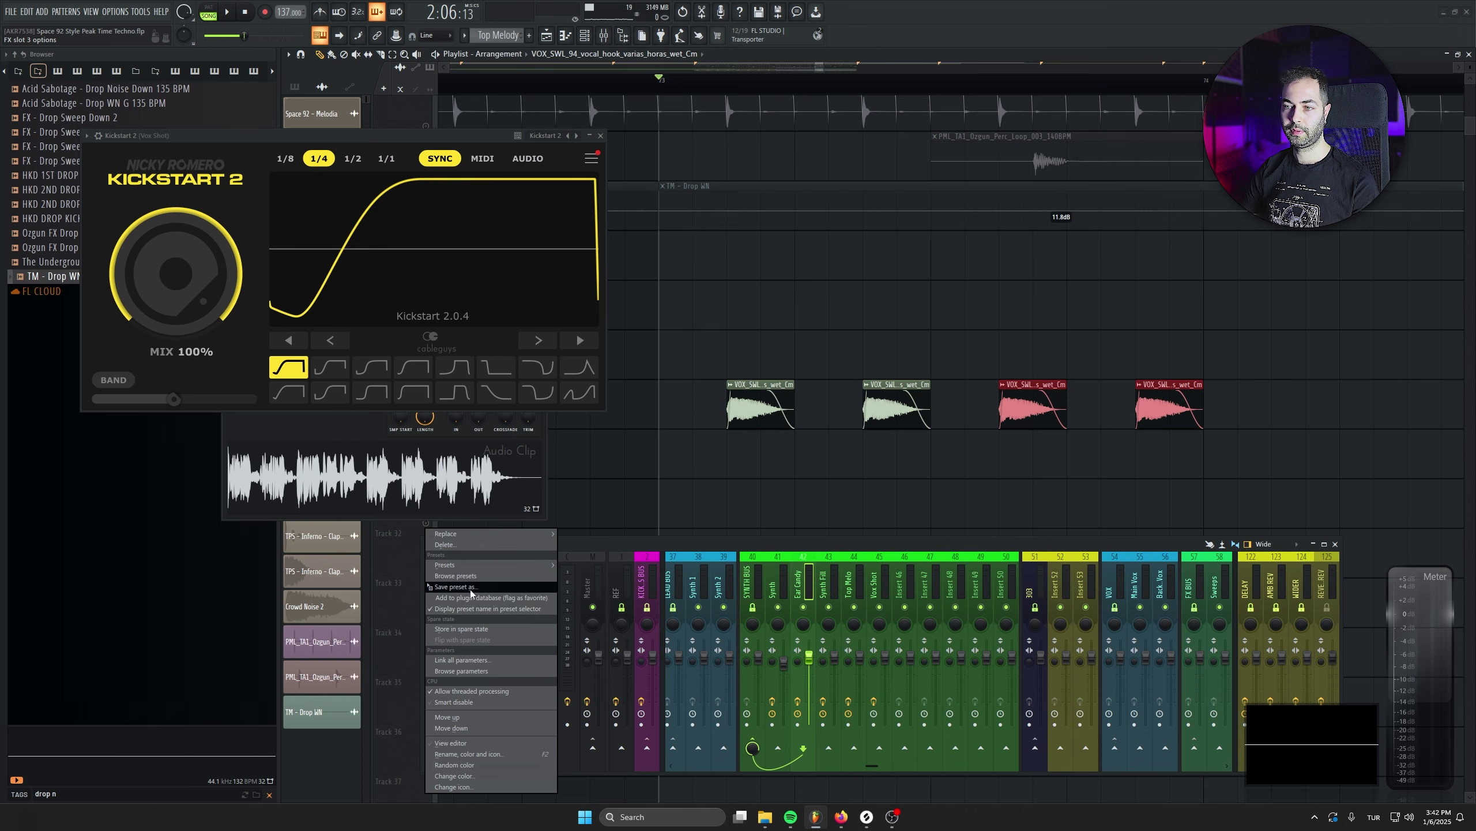
left_click_drag(470, 589, 977, 583)
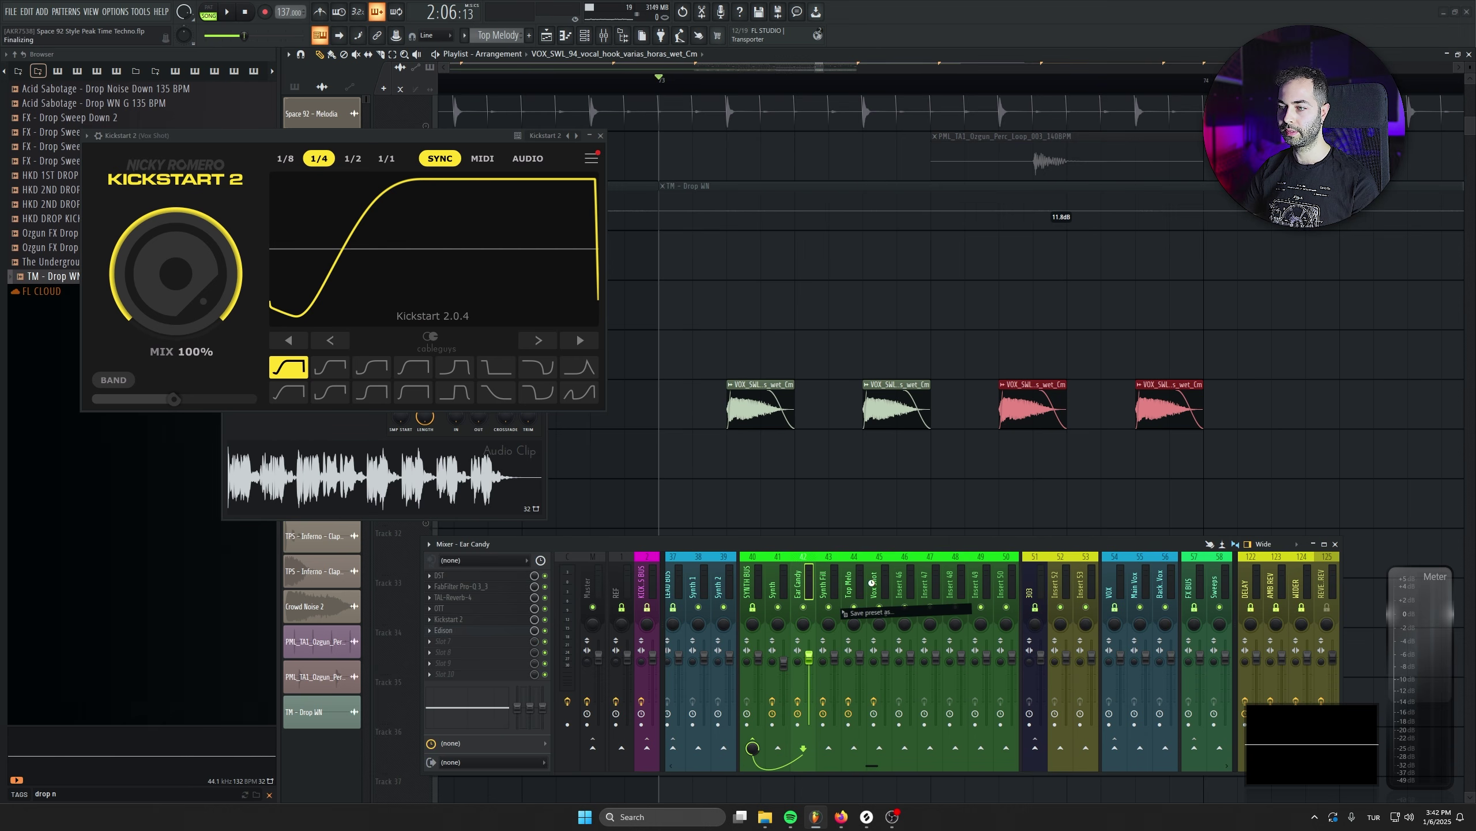
left_click_drag(873, 586, 873, 587)
key("space")
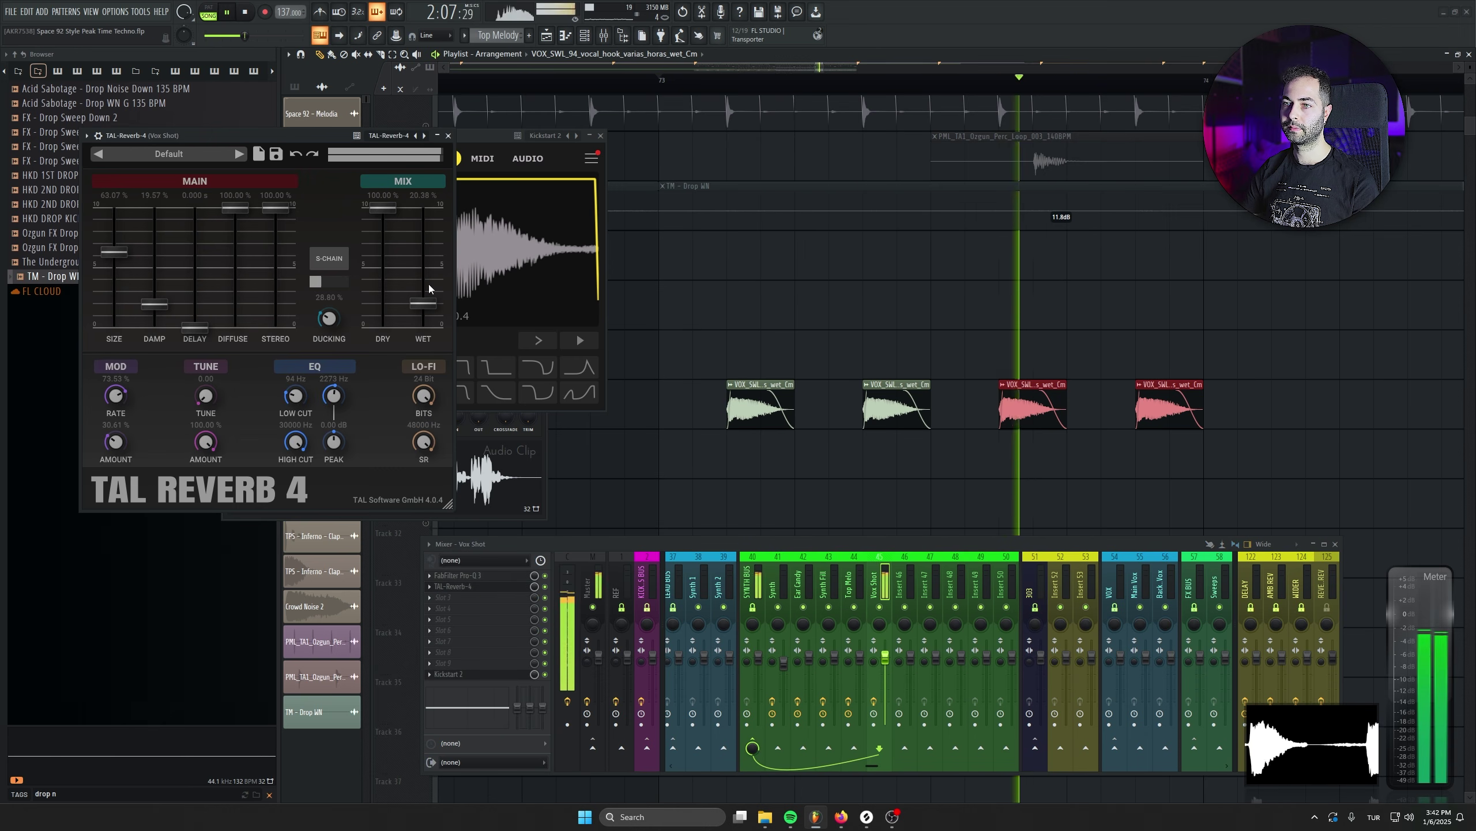
left_click(448, 135)
left_click(600, 136)
key("space")
Unsolo Track 29, select the four vocal shots and duplicate them across bars 73 to 77 during playback
scroll(687, 432, "down", 3)
left_click_drag(645, 398, 1098, 440)
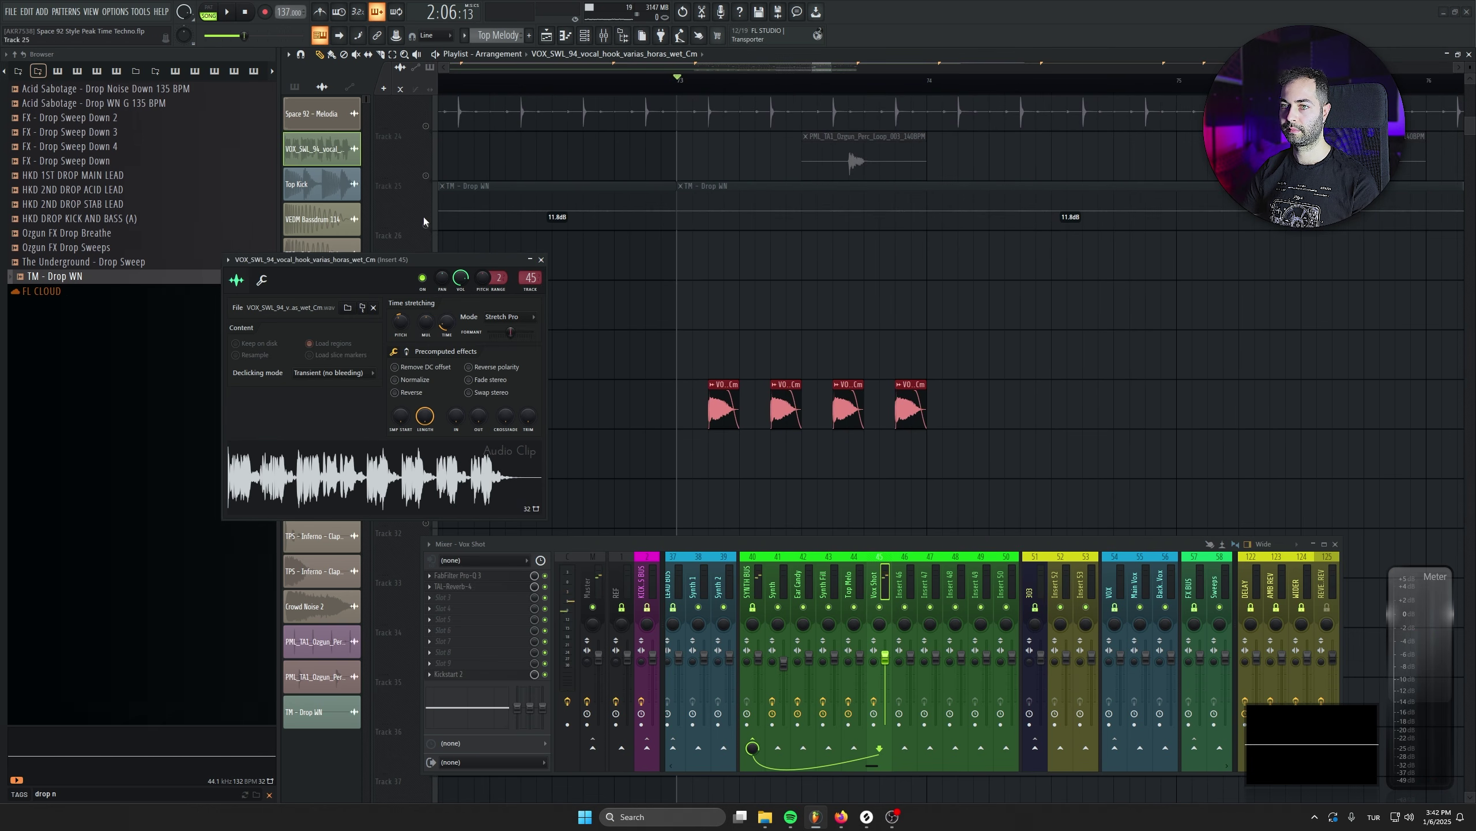
key("space")
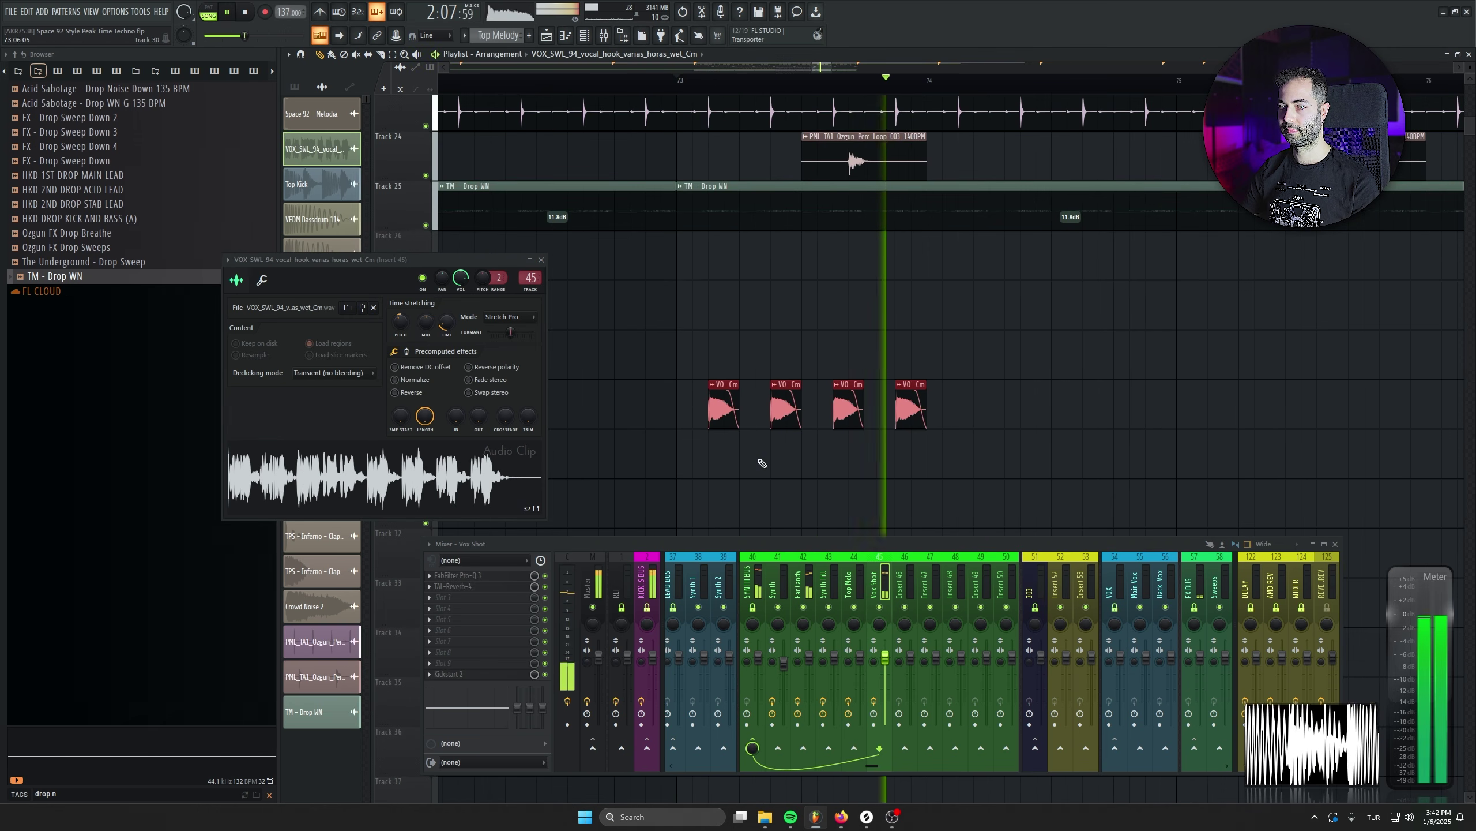
key("ctrl+b")
mouse_move(1260, 397)
left_mouse_down()
mouse_move(733, 394)
mouse_move(1310, 377)
mouse_move(1234, 387)
left_mouse_up()
scroll(980, 462, "up", 3)
scroll(979, 461, "down", 4)
Duplicate the sixteen vocal shots on Track 29 across bars 77 to 81, up to the Break marker
left_click_drag(1243, 320, 692, 401)
key("ctrl+z")
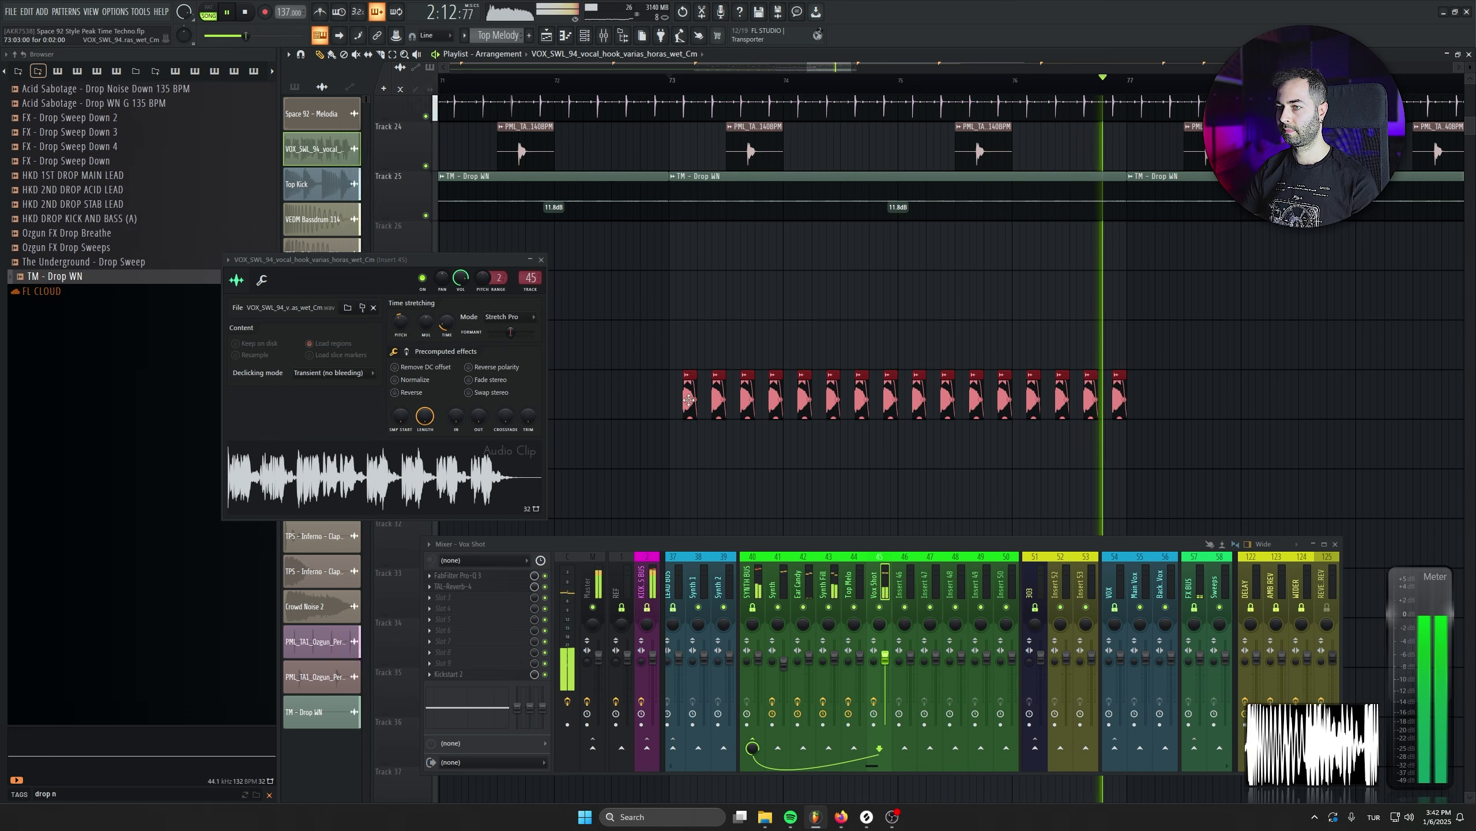
left_click_drag(692, 402, 1148, 402)
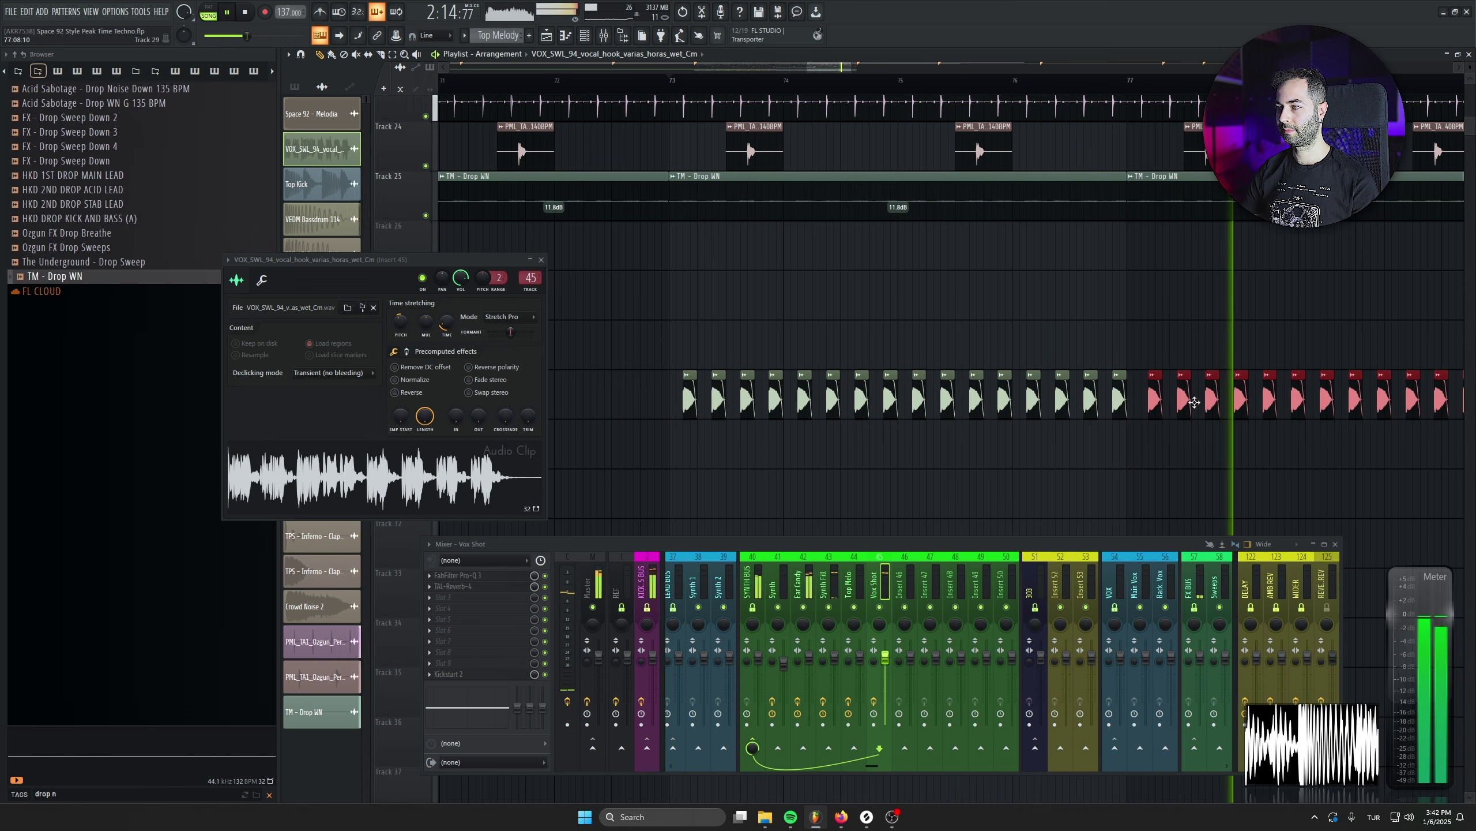
scroll(825, 401, "down", 5)
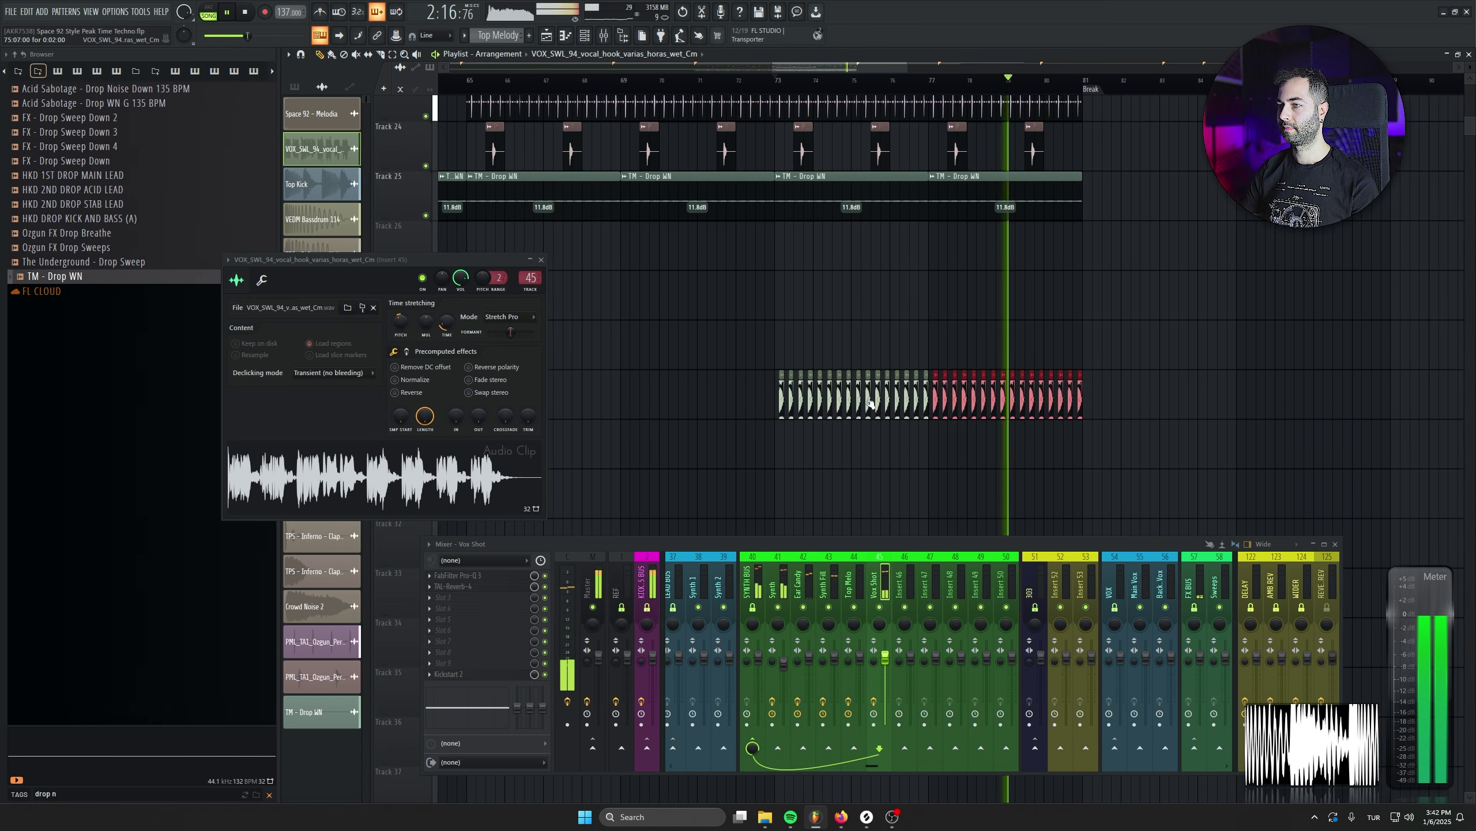
Close the vocal clip settings, load FabFilter Simplon in the third slot of the Vox Shot track and start playback
left_click(541, 260)
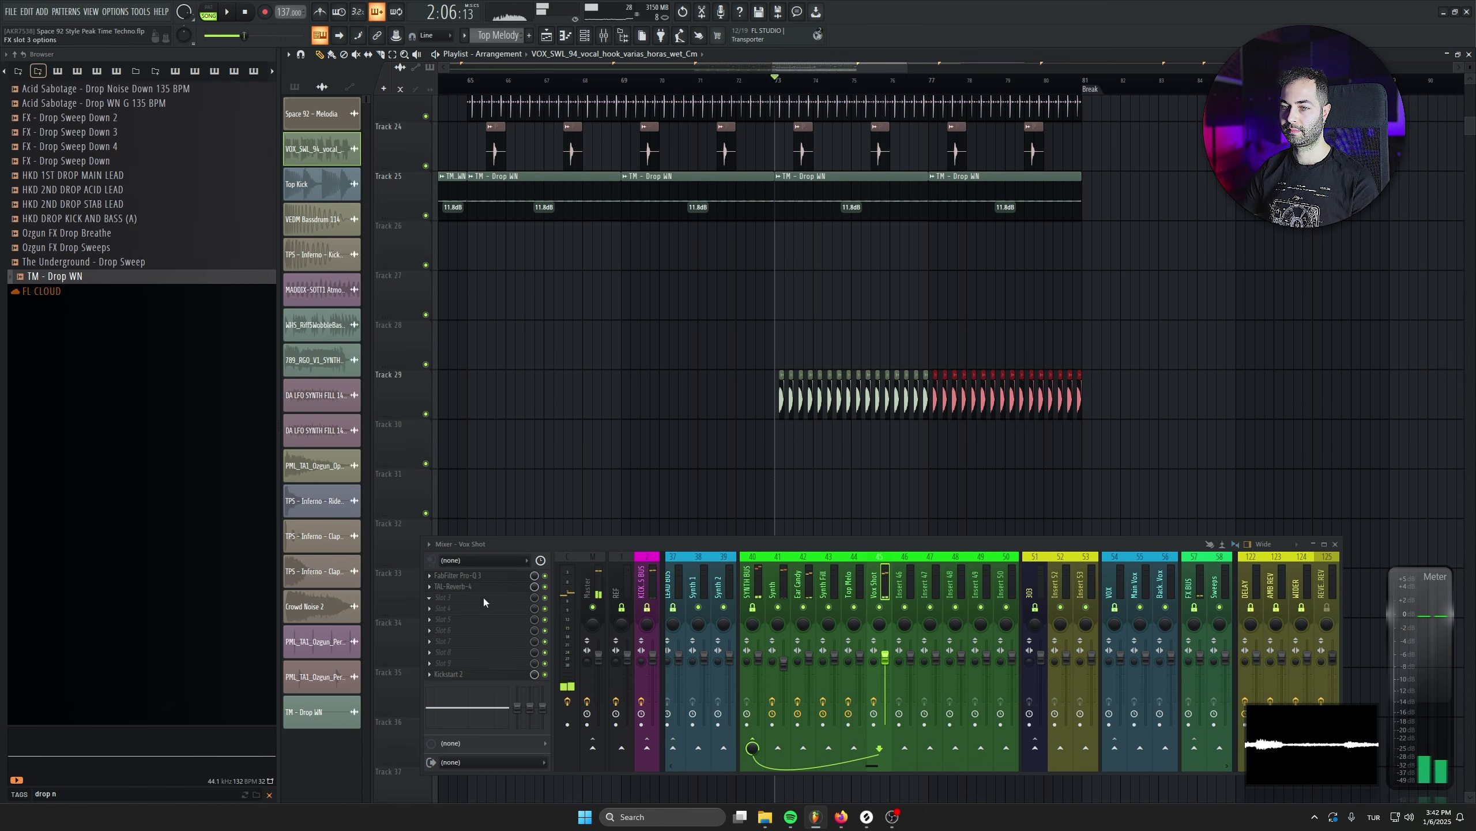
left_click(485, 602)
left_click(615, 336)
key("space")
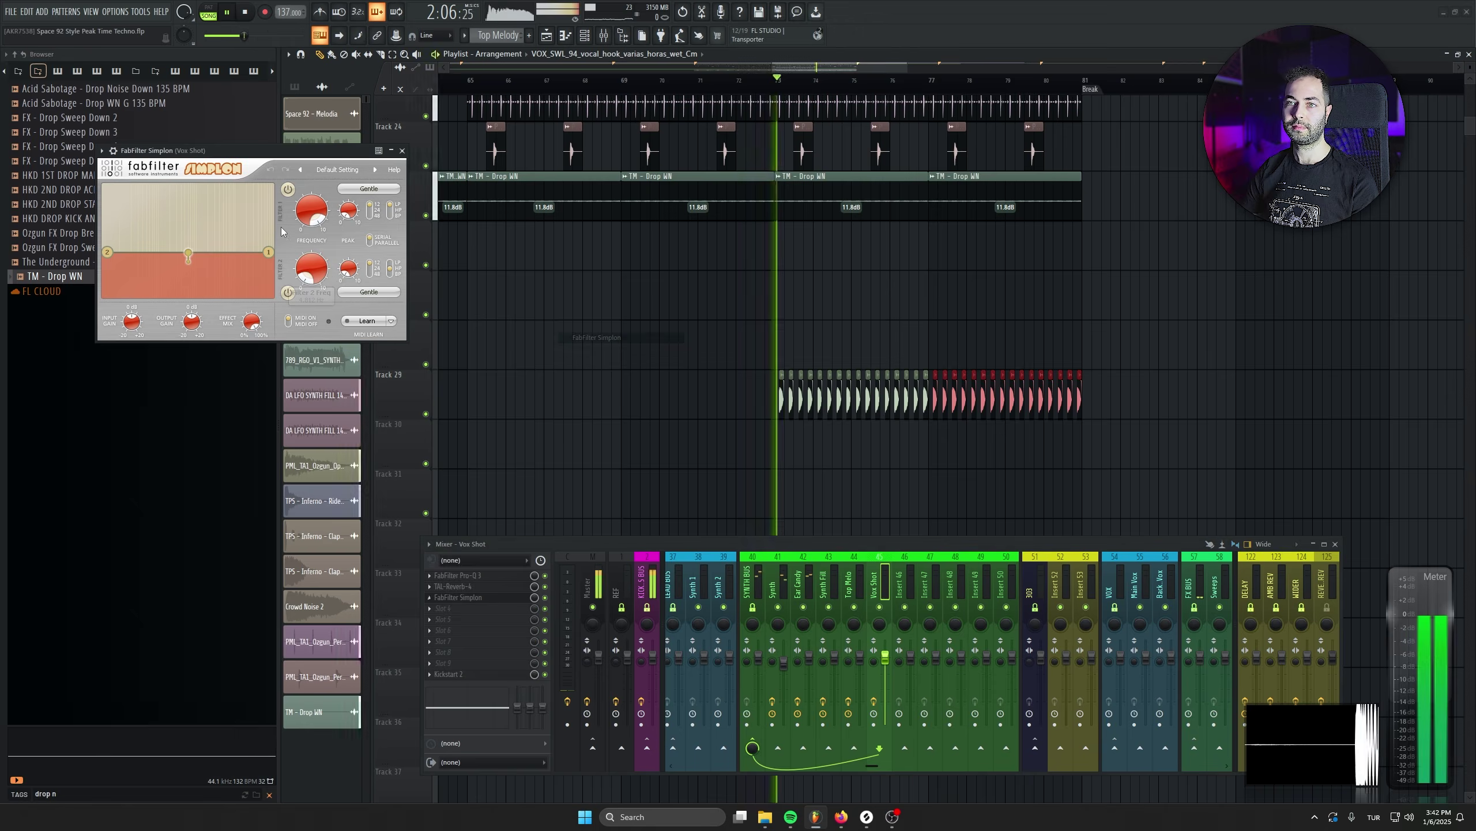
Lower Simplon's low-pass frequency and set the Vox Shot volume to -8.2 dB, then close the mixer and plugin
left_click_drag(293, 323, 286, 276)
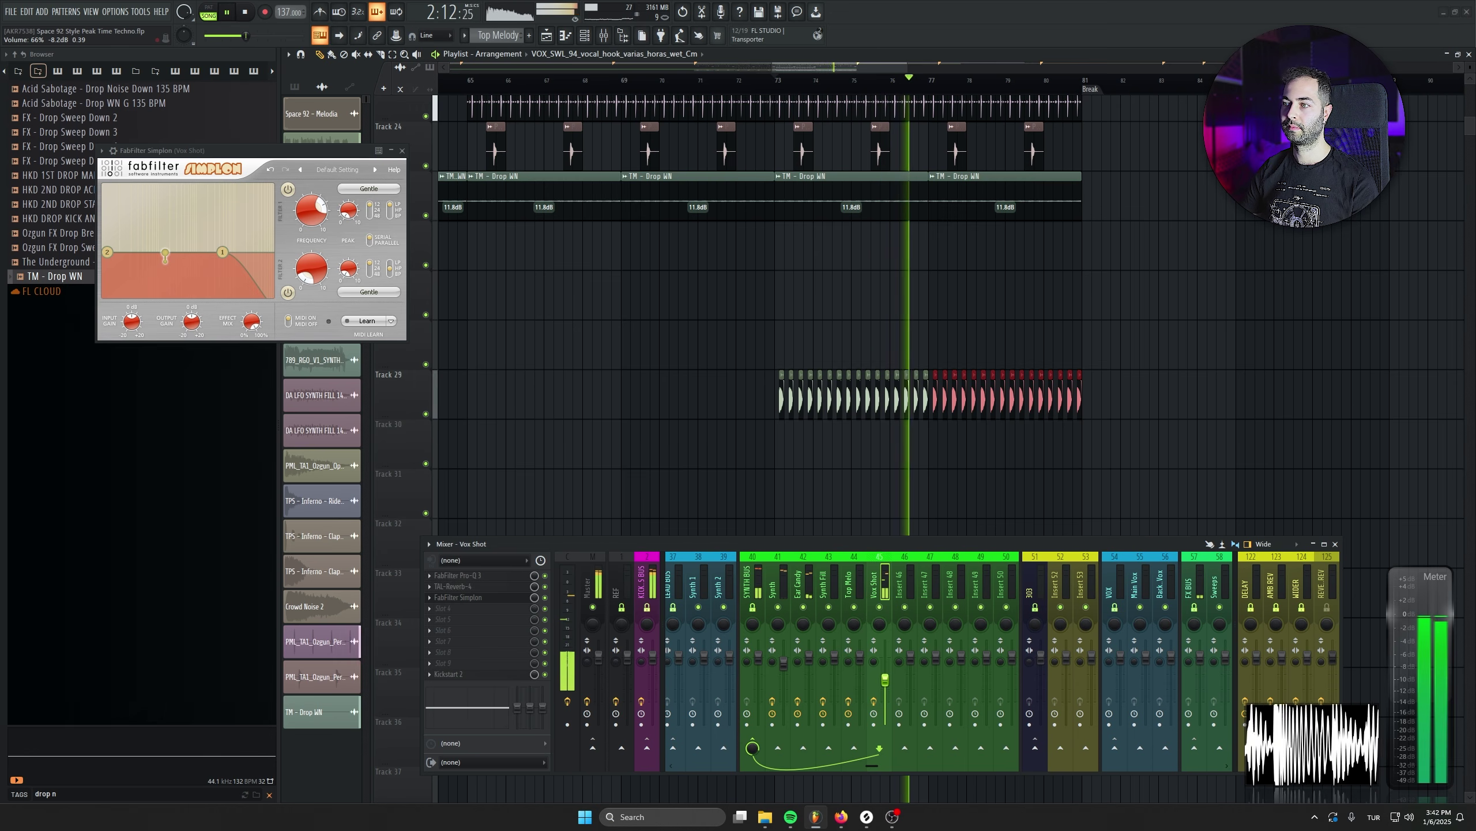
left_click(1335, 544)
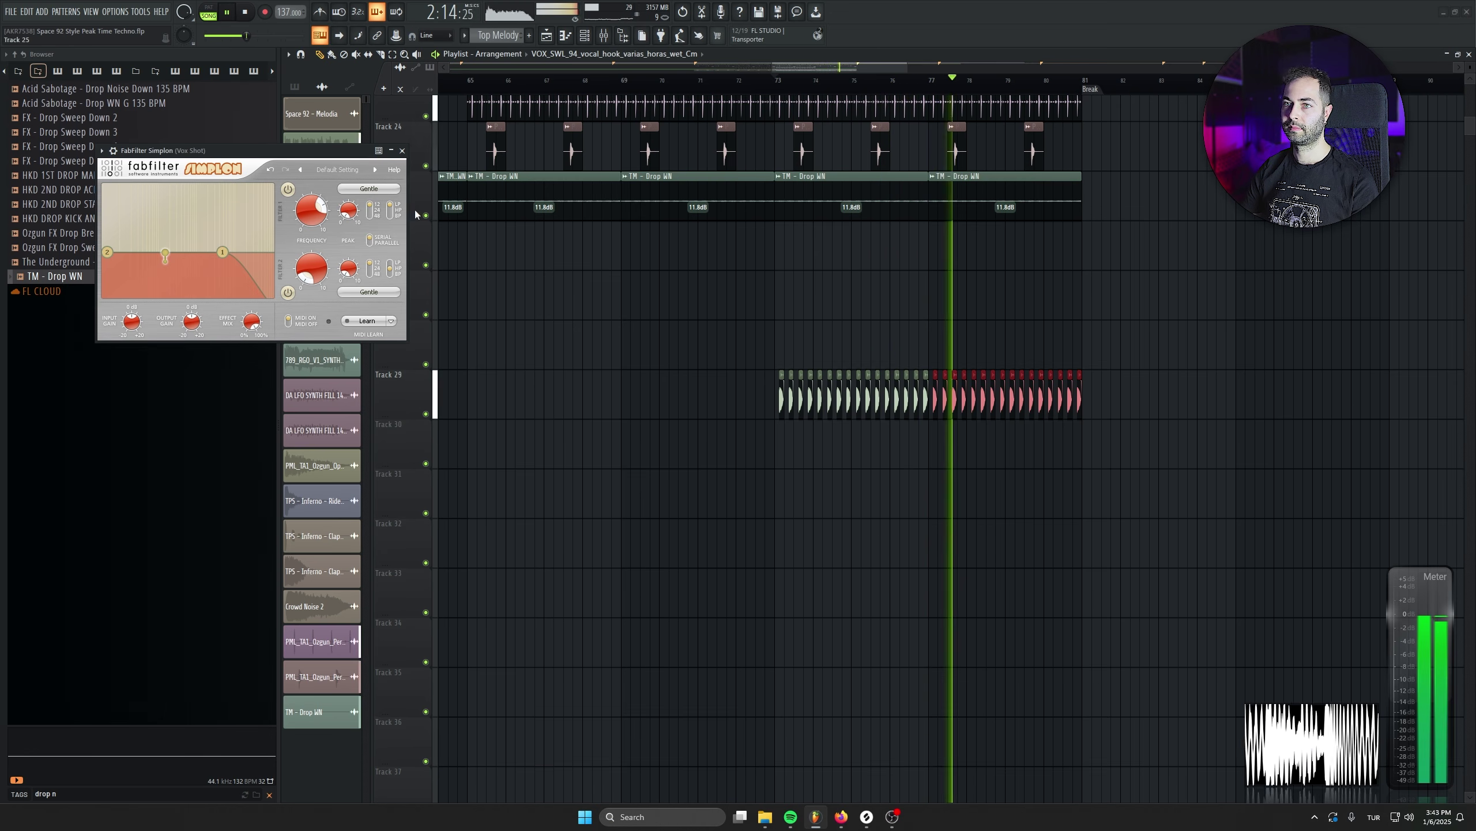
left_click(402, 150)
key("space")
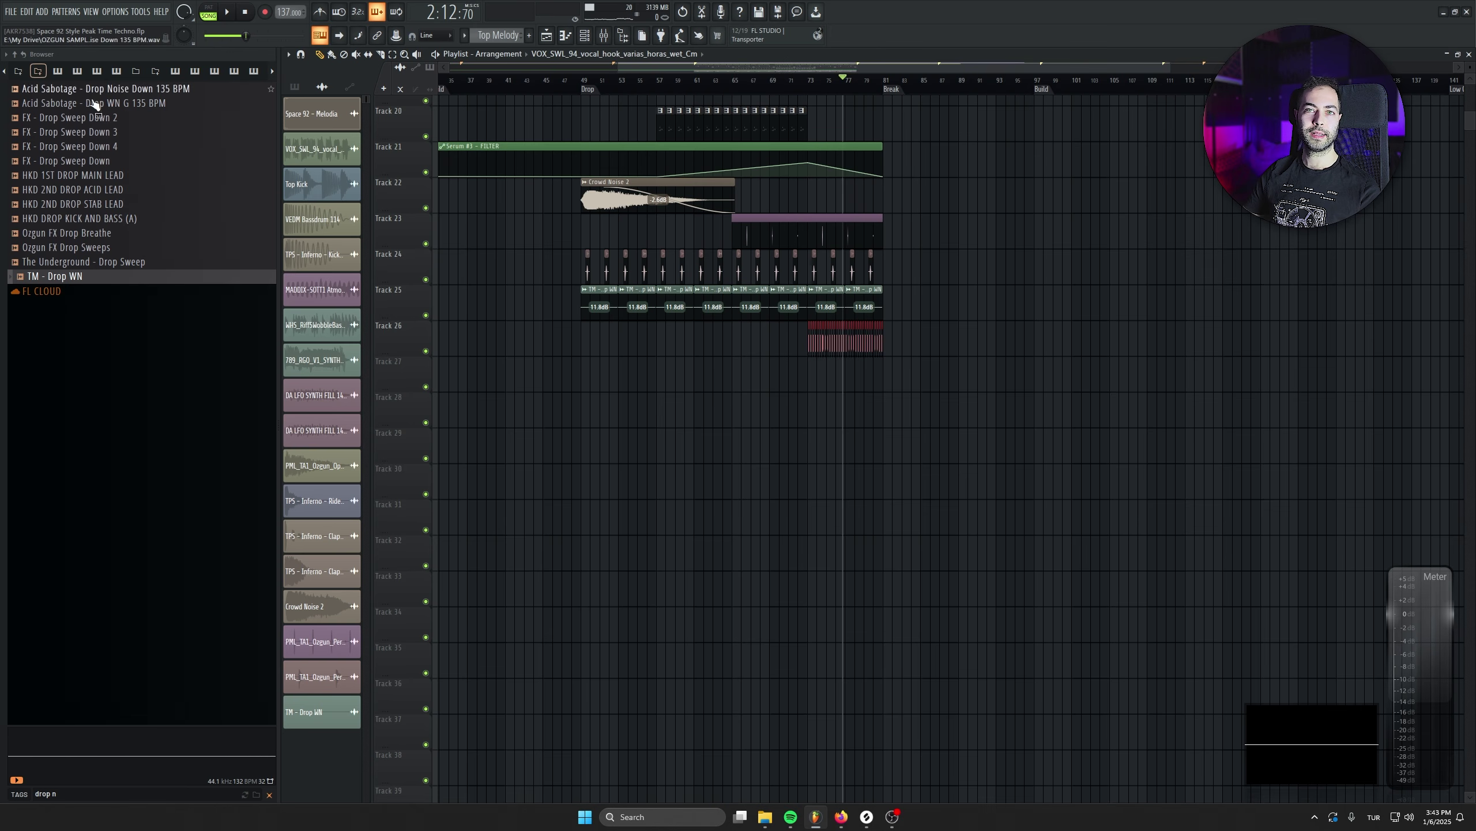
Place Acid Sabotage - Drop Noise Down 135 BPM on Track 27 at bar 65 and raise its gain to 2.1 dB during playback
left_click_drag(102, 89, 785, 374)
scroll(707, 411, "up", 3)
scroll(727, 372, "up", 3)
left_click(683, 82)
scroll(645, 454, "down", 1)
scroll(660, 462, "down", 1)
double_click(732, 468)
key("space")
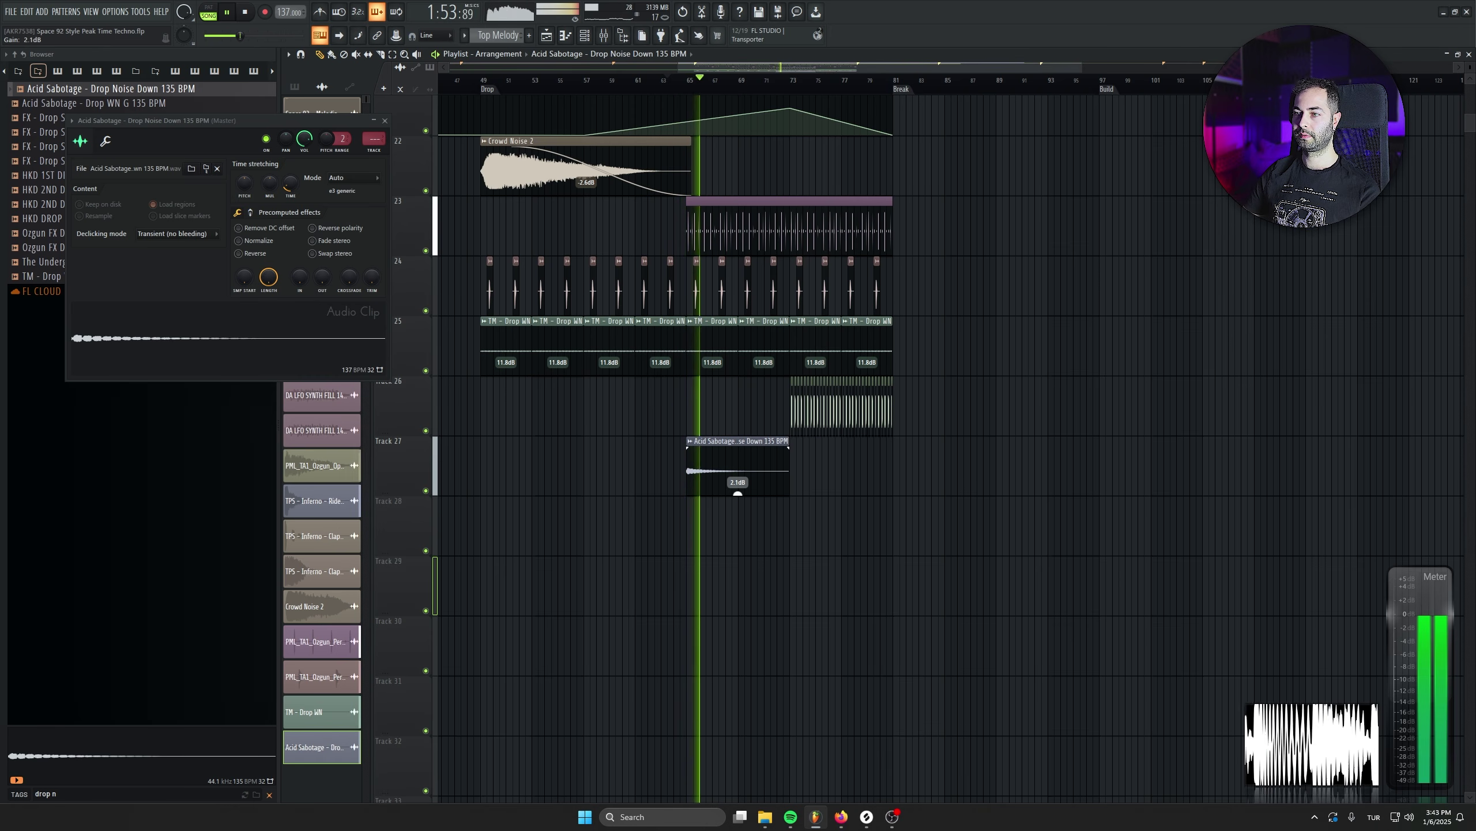
left_click(385, 120)
Move the Drop Noise Down clip to bar 73, play from that bar and save the project
left_click_drag(723, 469, 829, 464)
left_click(777, 81)
scroll(855, 344, "down", 1)
key("ctrl+s")
scroll(858, 404, "down", 1)
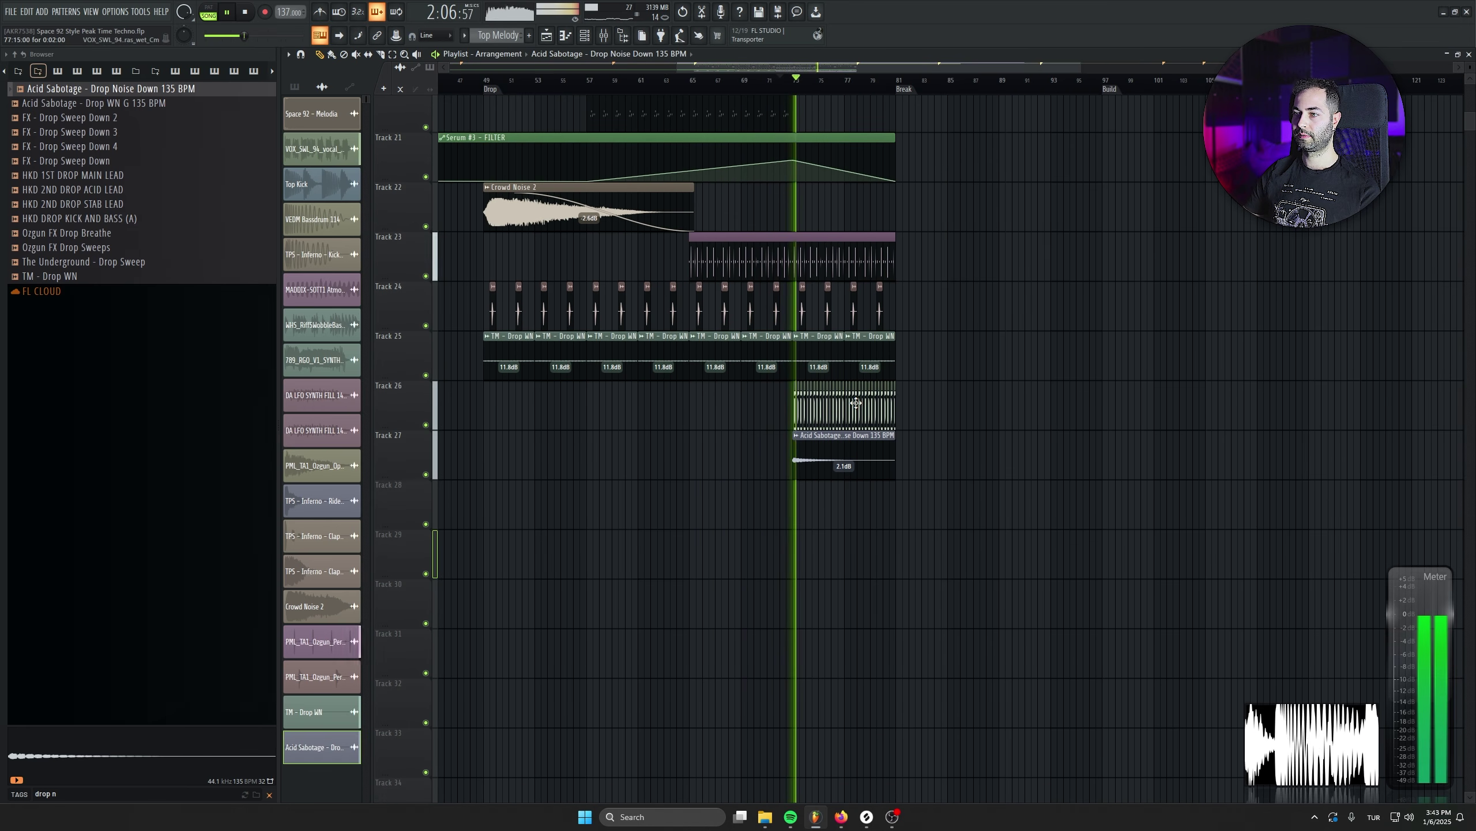
Reshape the Serum #3 - FILTER automation on Track 21 so it drops abruptly to its minimum at bar 73
scroll(790, 378, "up", 4)
scroll(784, 447, "up", 4)
key("space")
mouse_move(835, 427)
left_mouse_down()
mouse_move(835, 412)
mouse_move(838, 448)
left_mouse_up()
key("space")
scroll(834, 429, "up", 4)
right_click(844, 446)
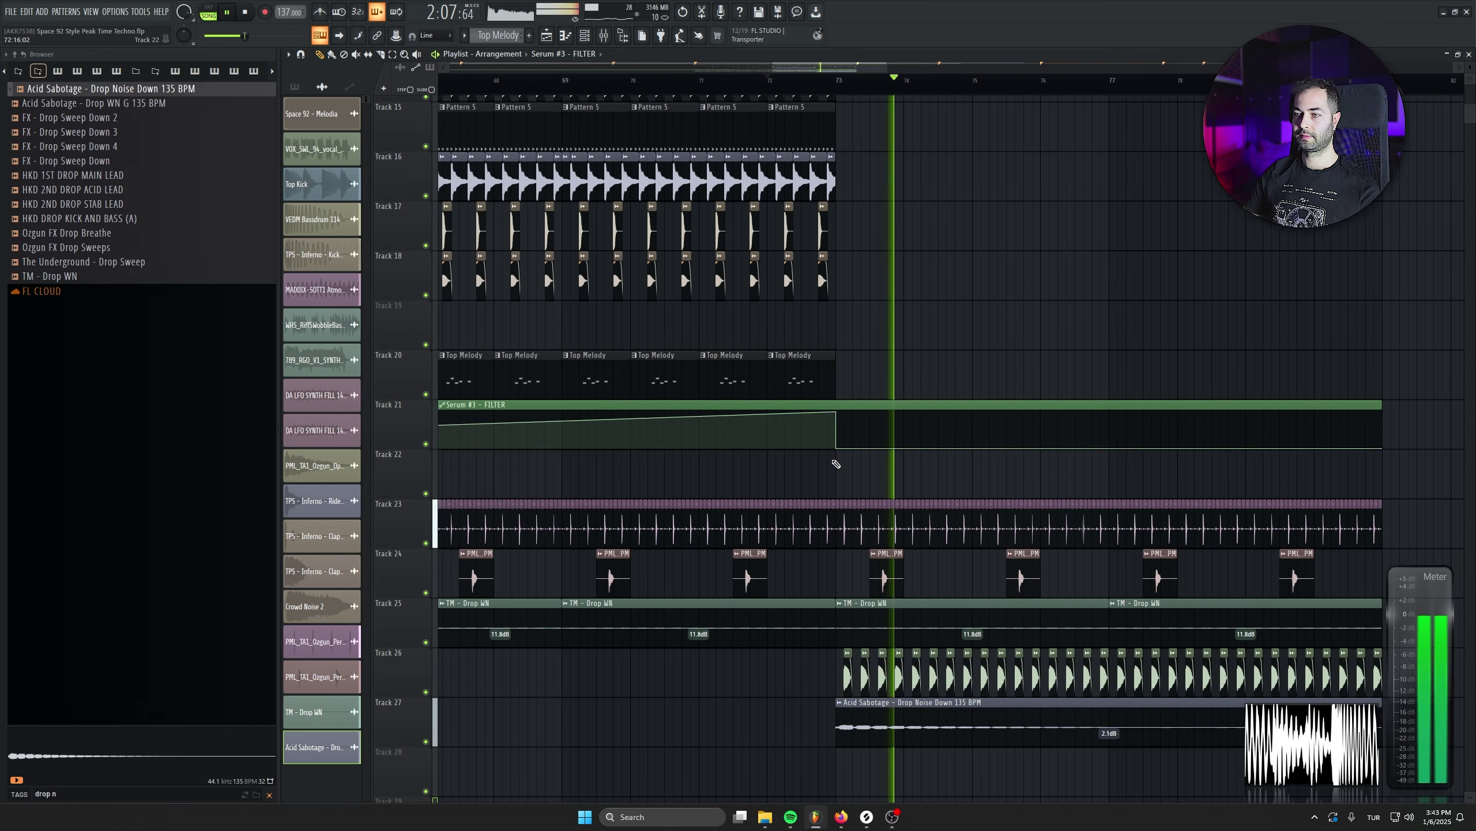
scroll(831, 463, "down", 5)
scroll(831, 467, "down", 8)
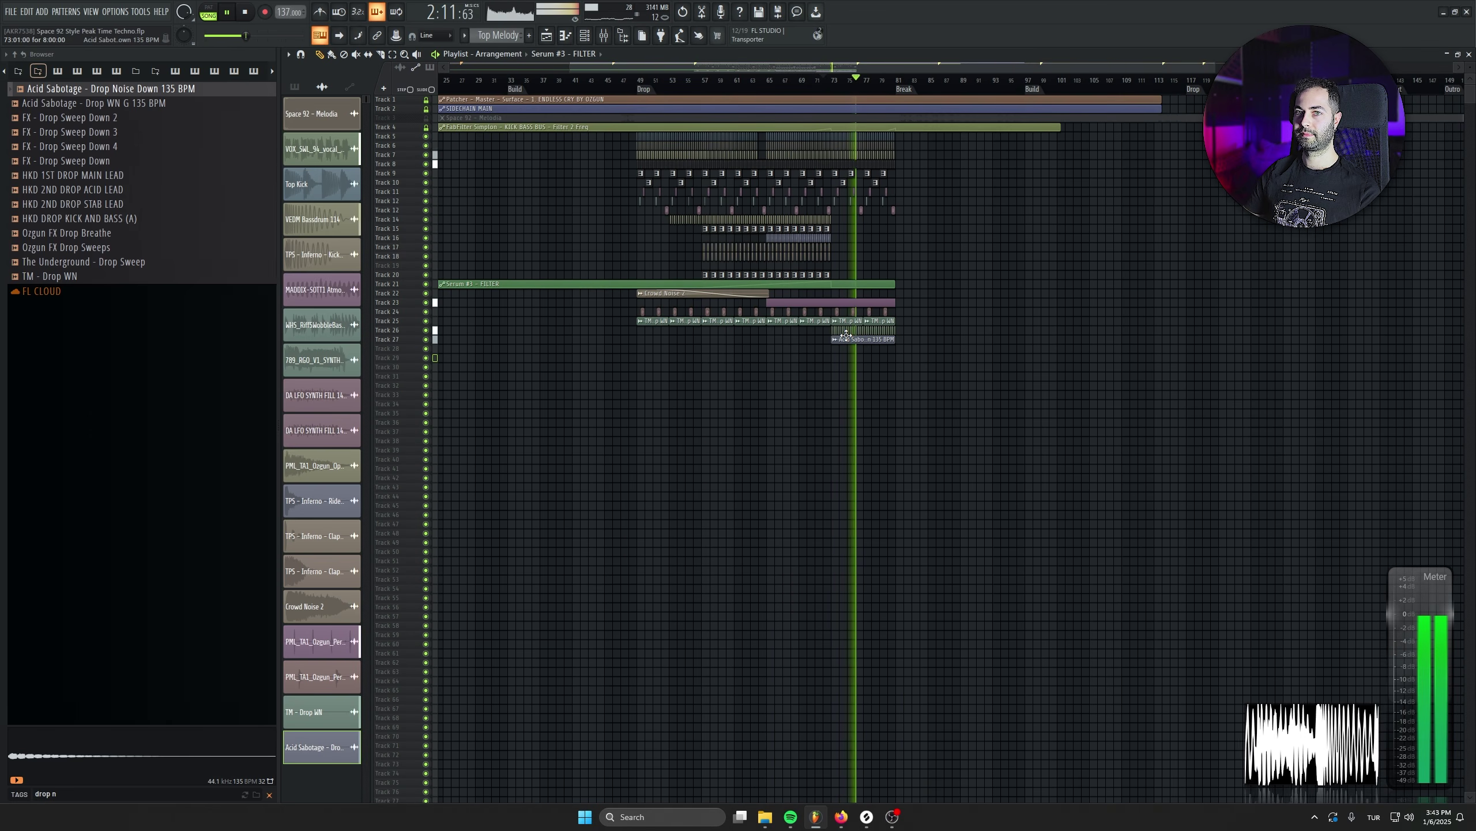
scroll(793, 333, "up", 5)
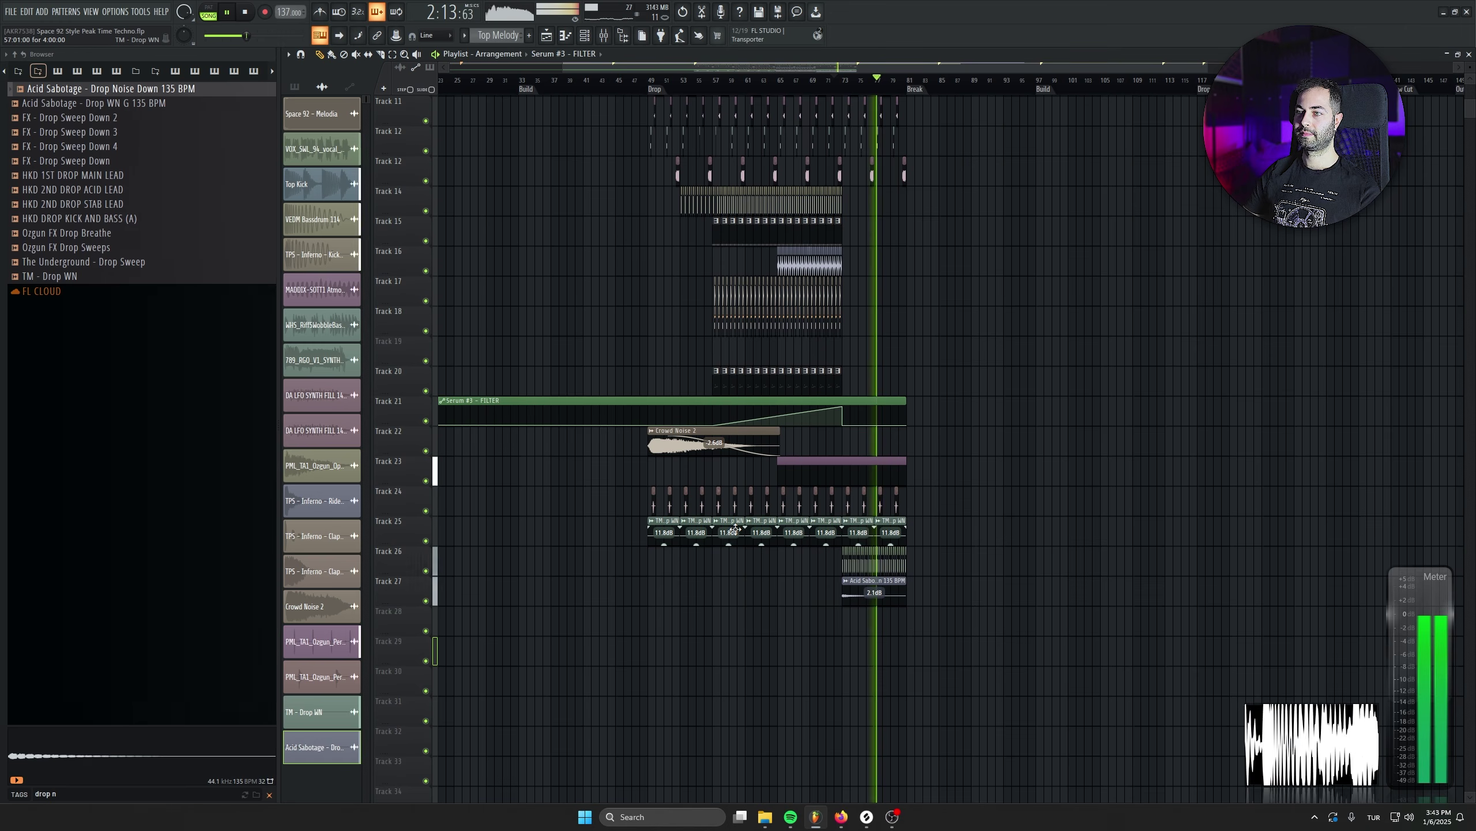
Lengthen the last rise of the KICK BASS BUS Filter 2 Freq automation on Track 4 to start at bar 77, and play that passage
scroll(853, 237, "up", 10)
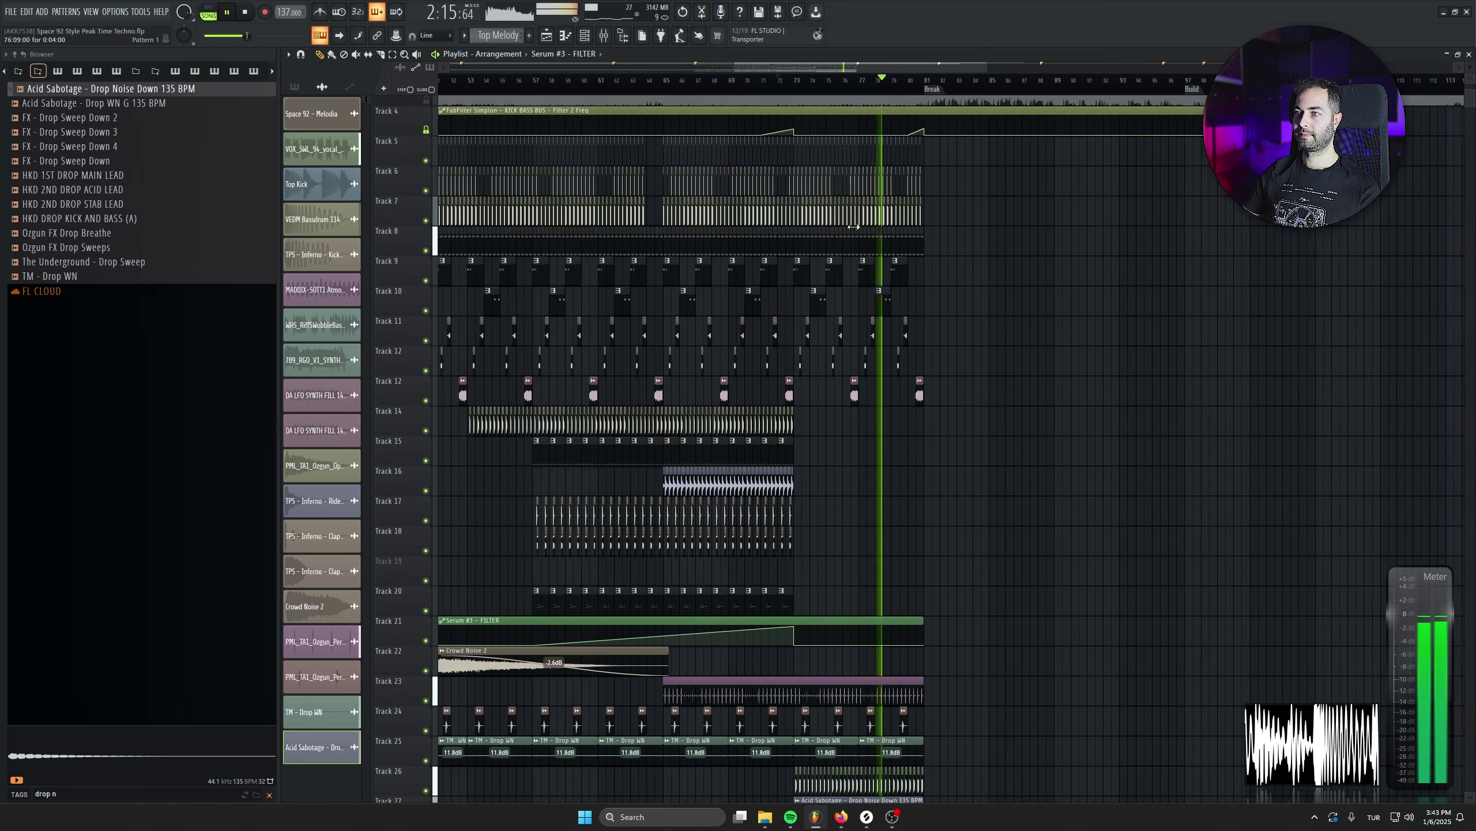
key("space")
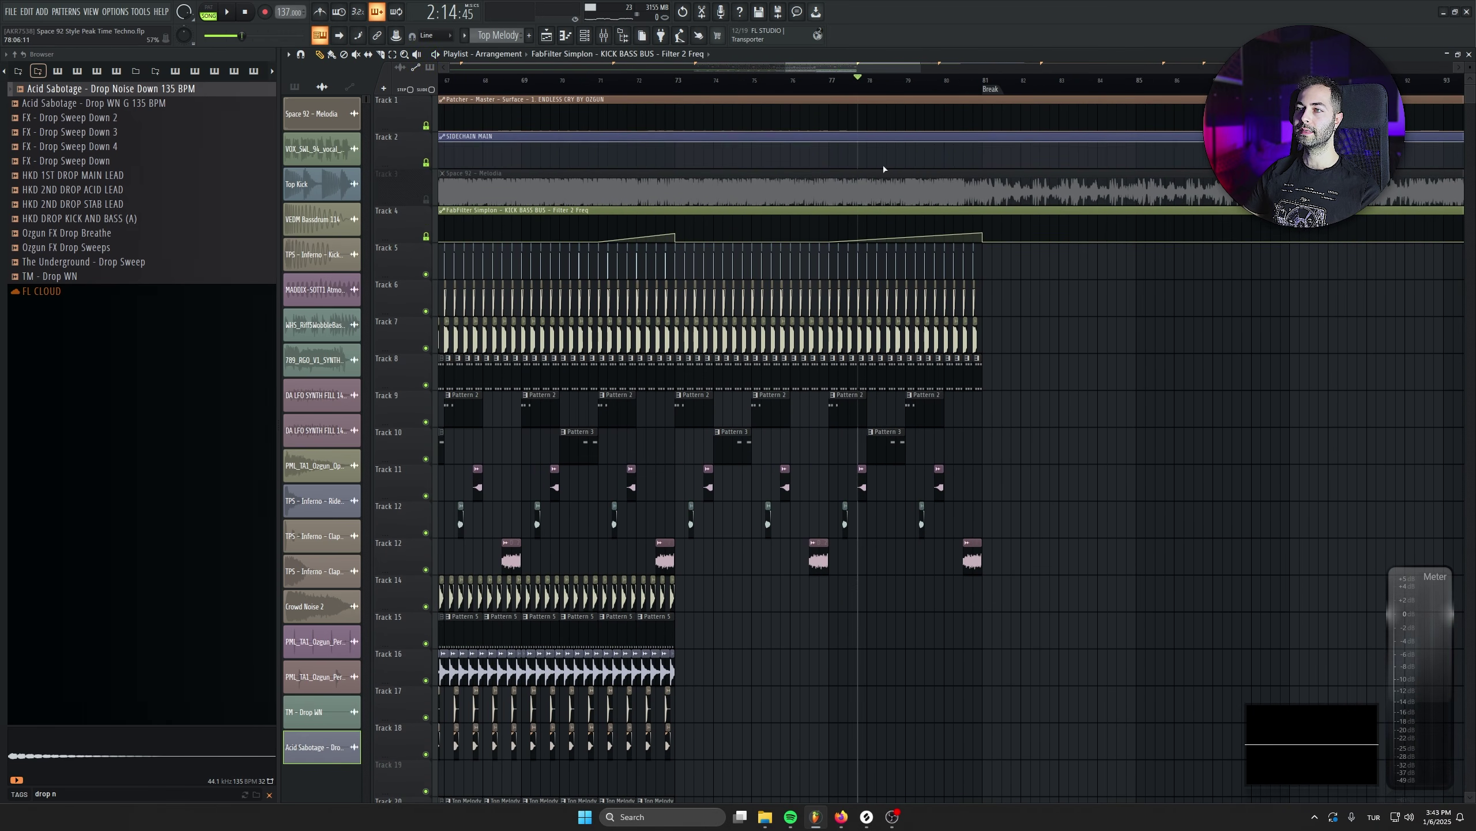
key("space")
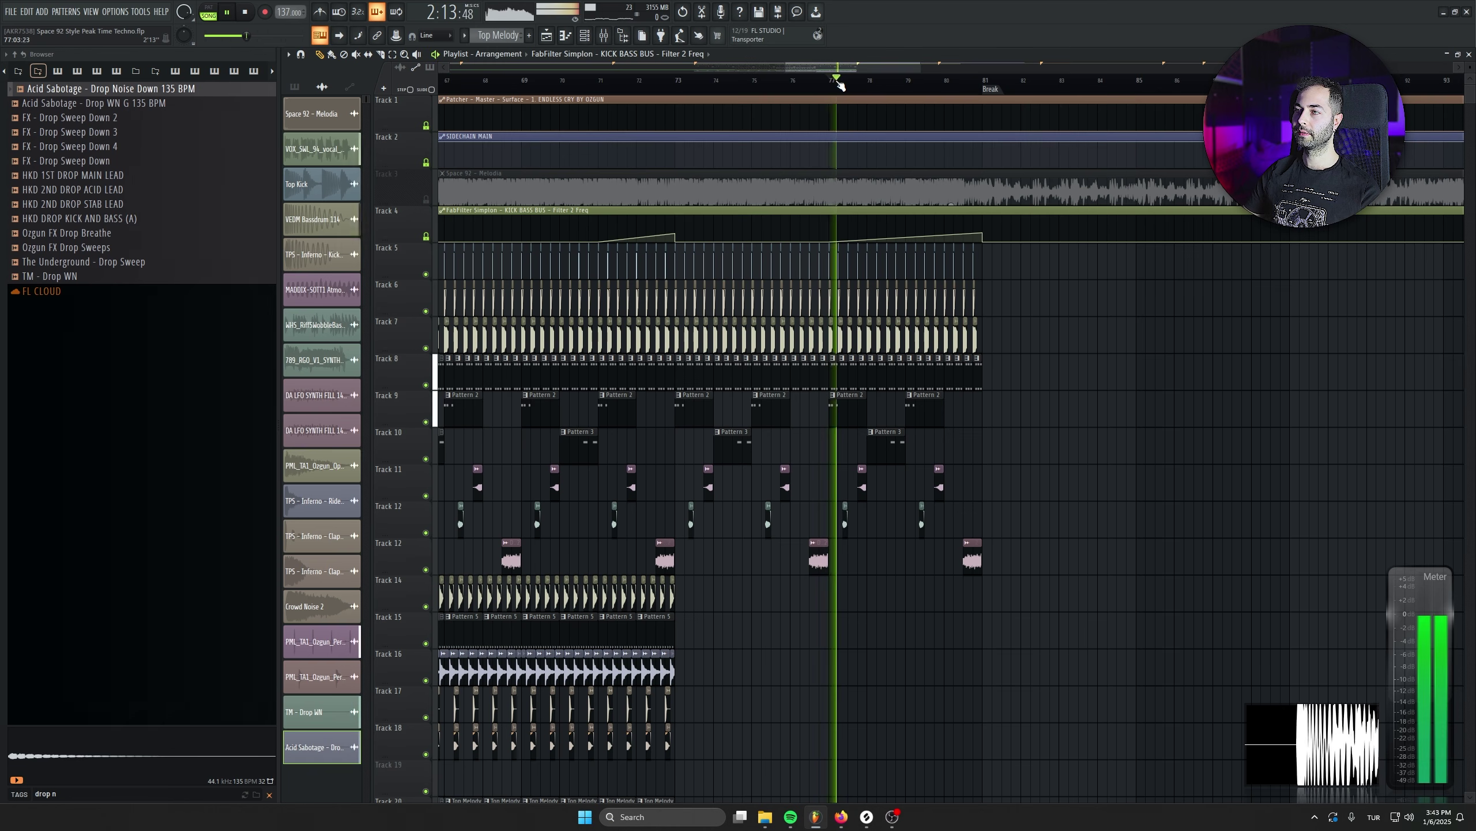
scroll(955, 419, "down", 1)
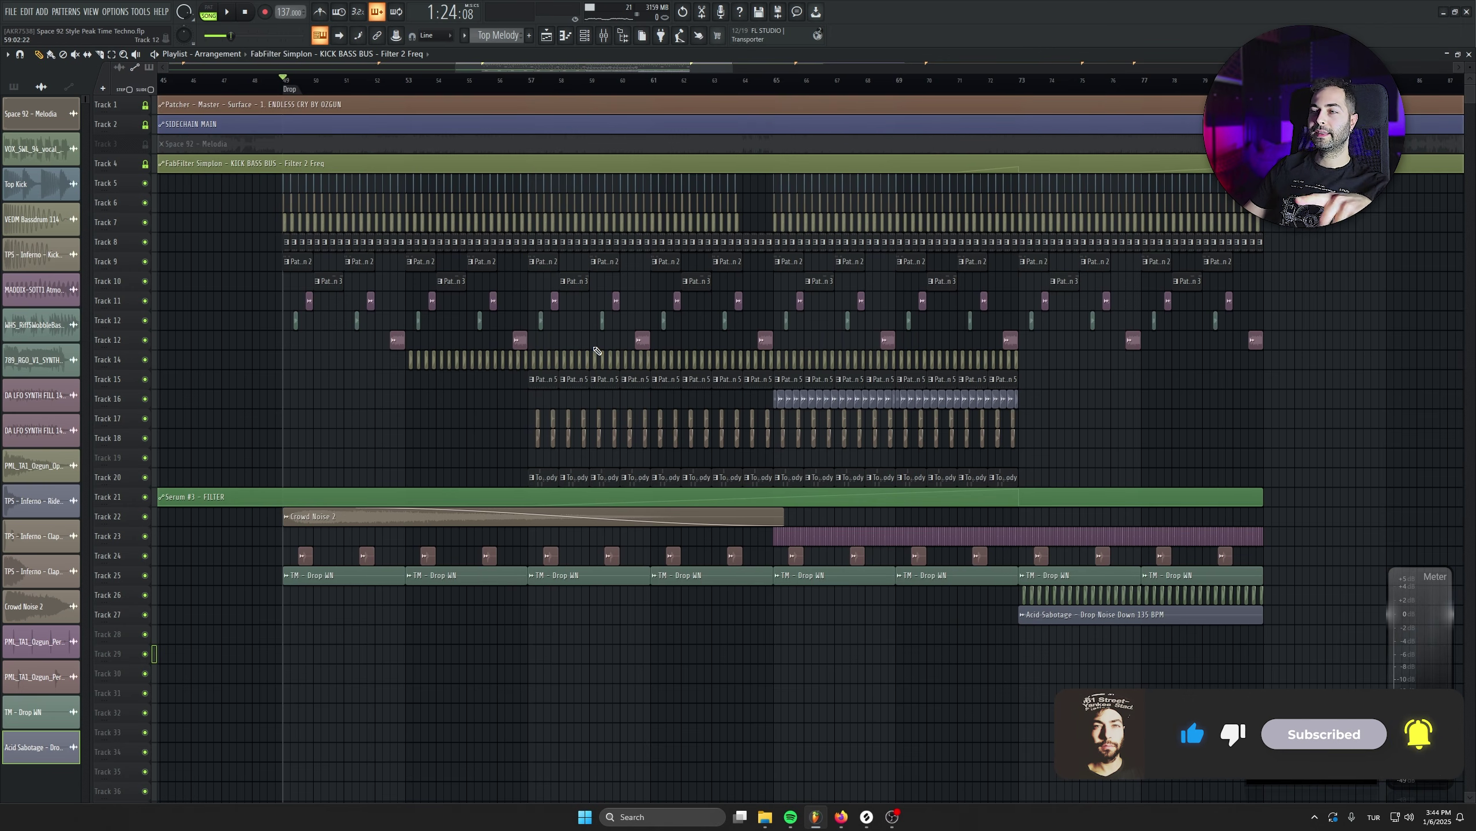
scroll(597, 350, "down", 2)
scroll(685, 359, "left", 2)
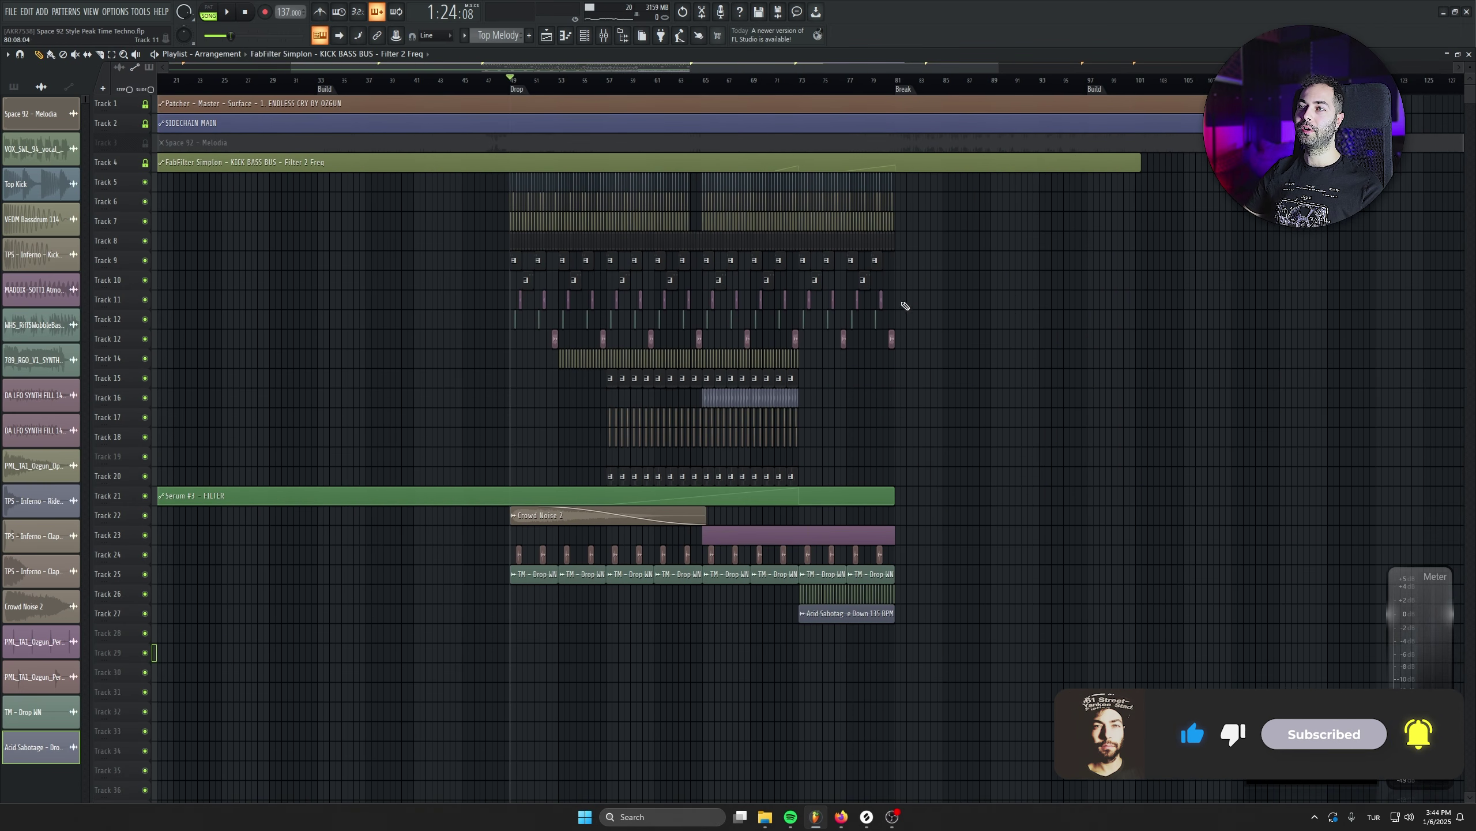
scroll(872, 303, "right", 3)
scroll(787, 352, "left", 4)
left_click_drag(831, 232, 1101, 330)
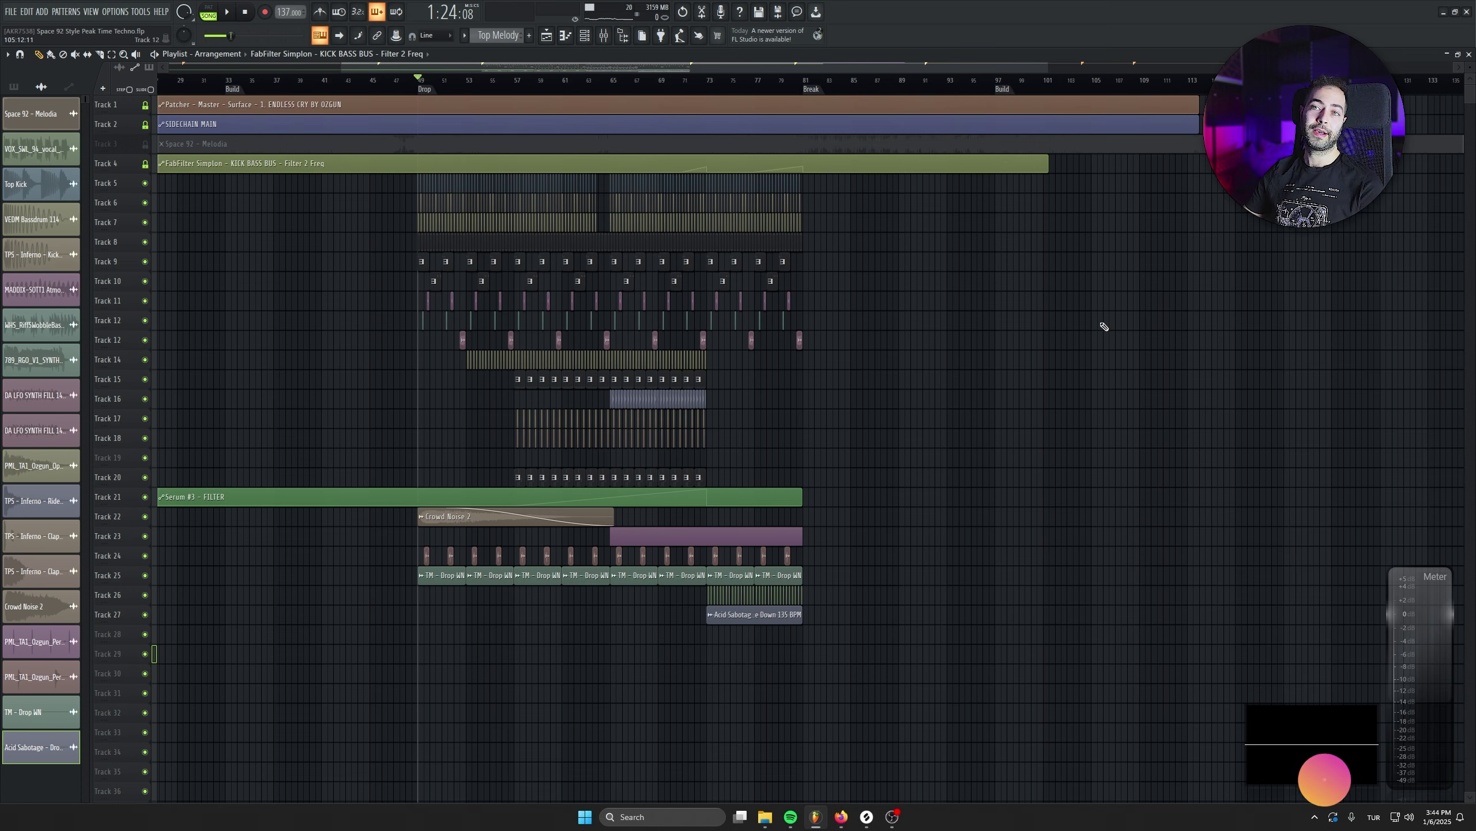
left_click_drag(845, 231, 1129, 514)
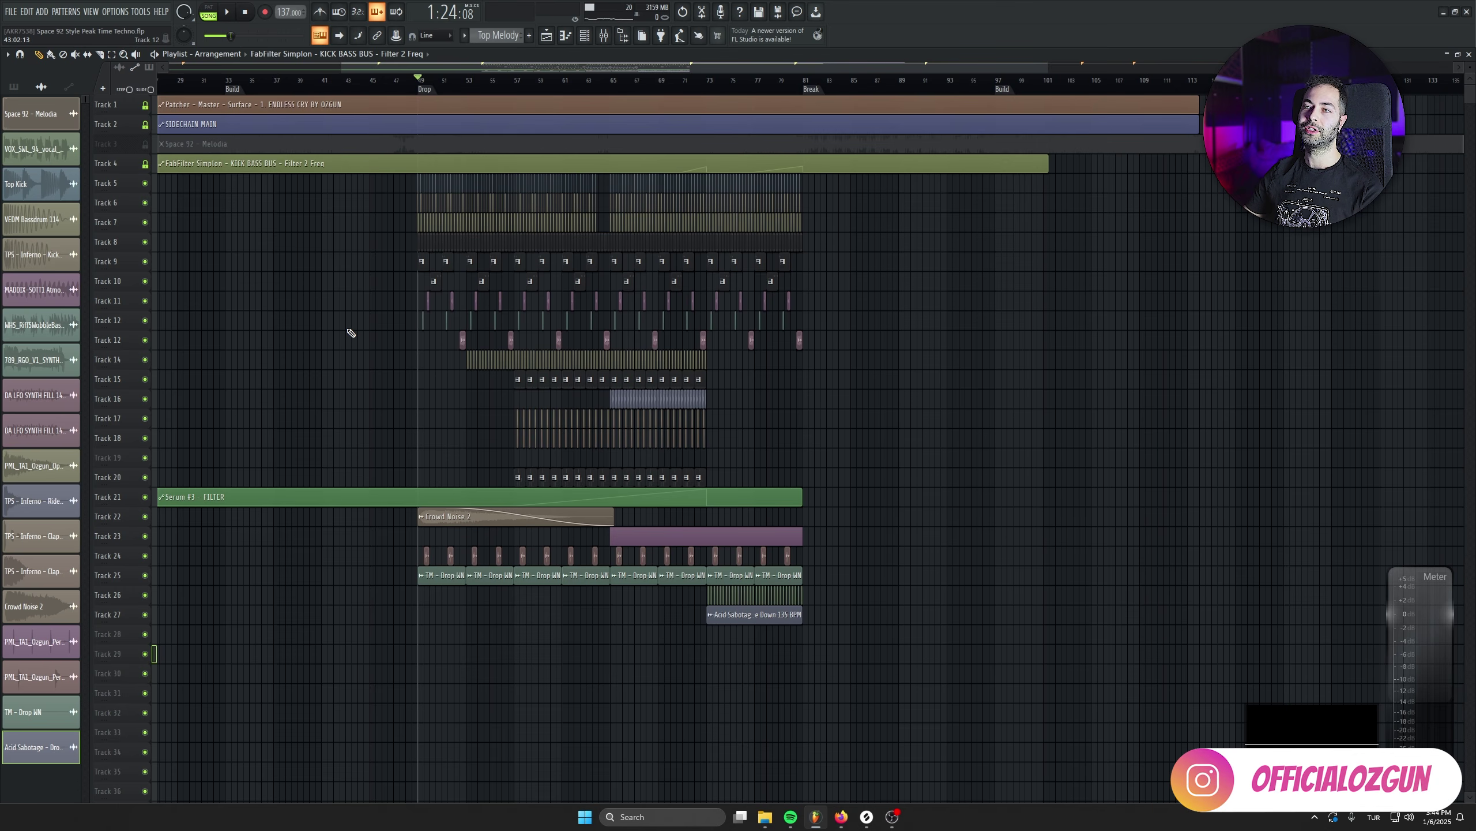
left_click_drag(526, 365, 549, 423)
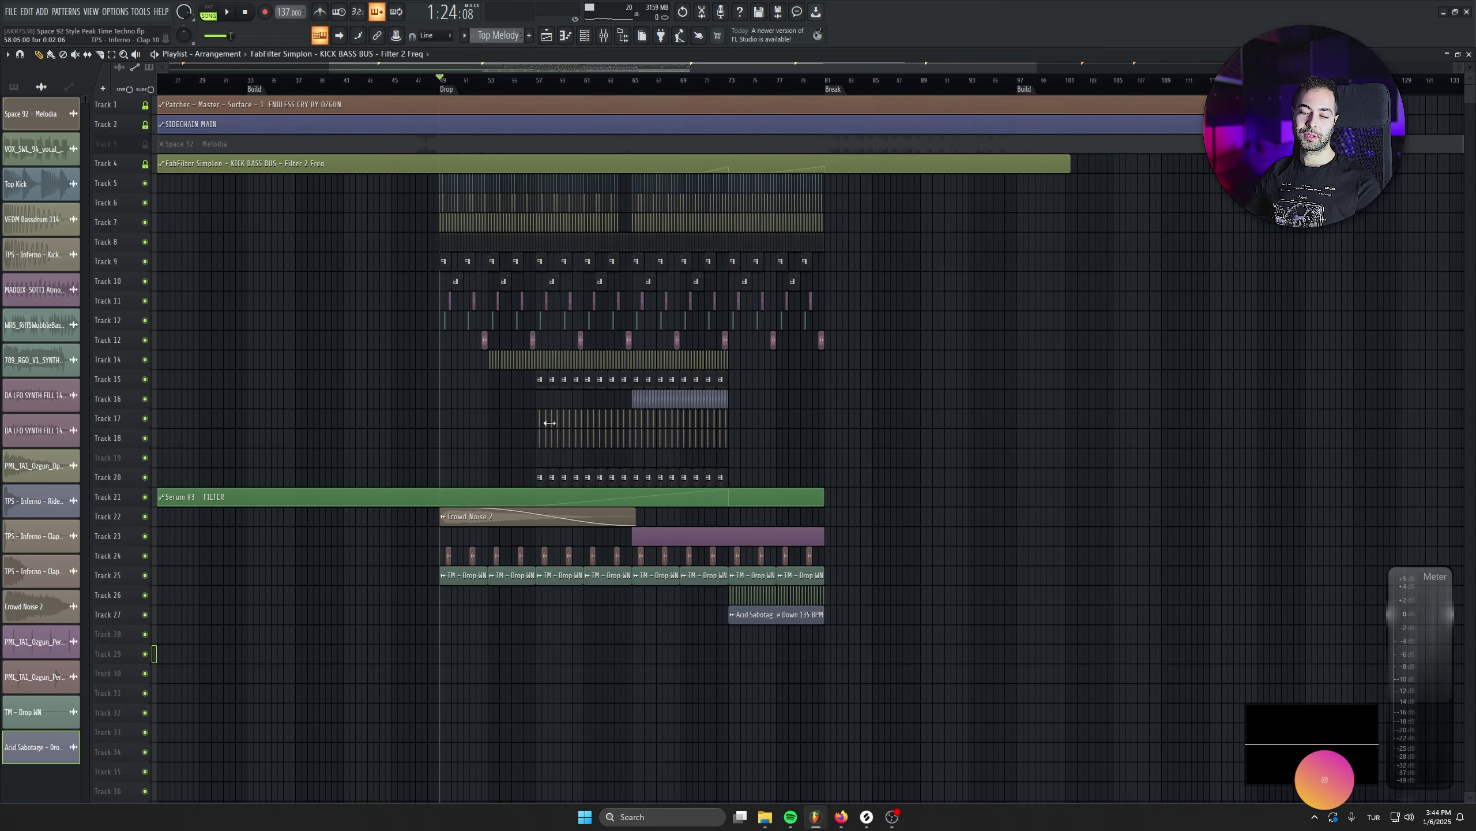
scroll(550, 423, "up", 3)
scroll(551, 424, "down", 2)
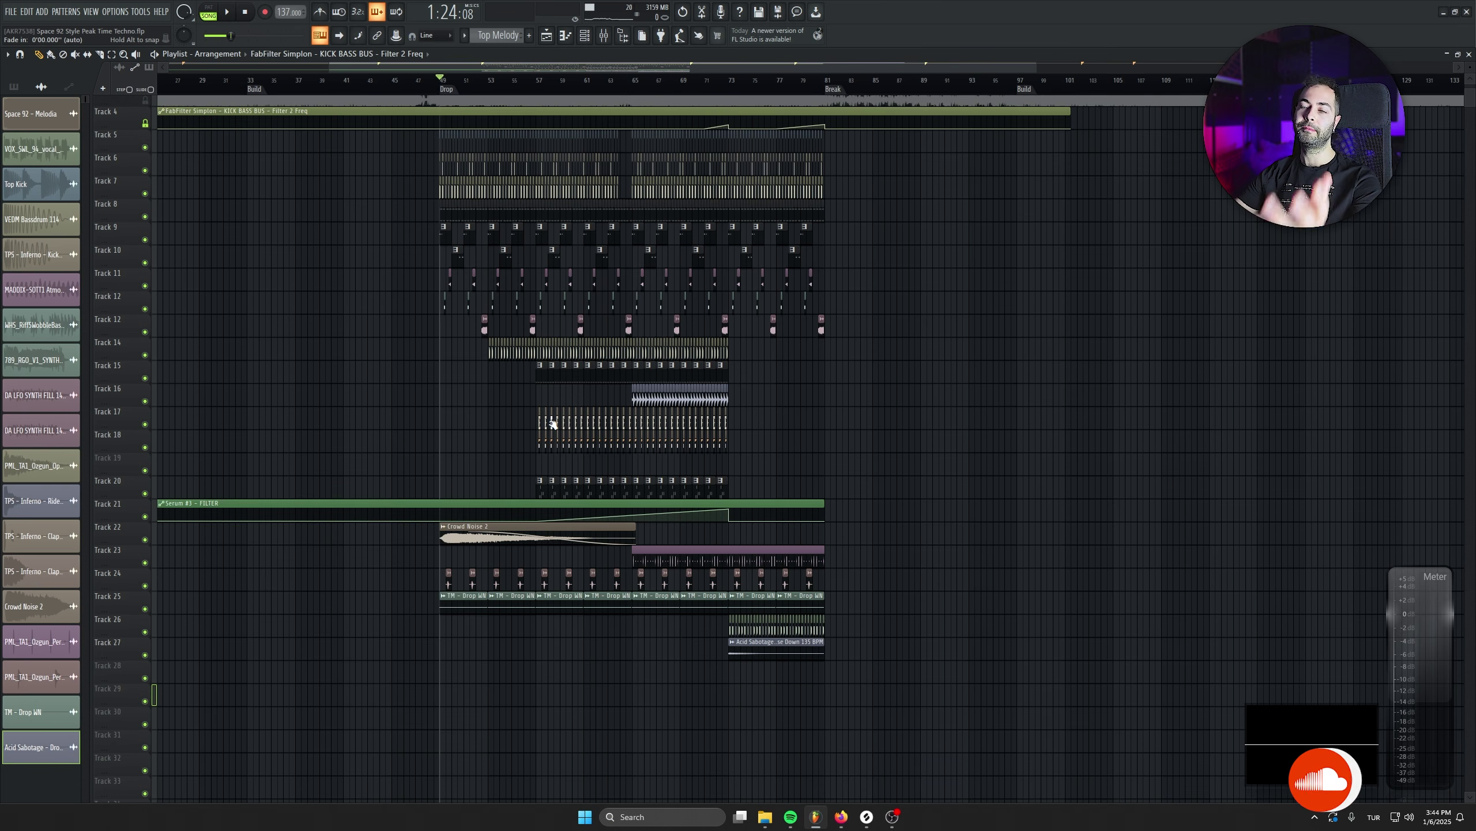